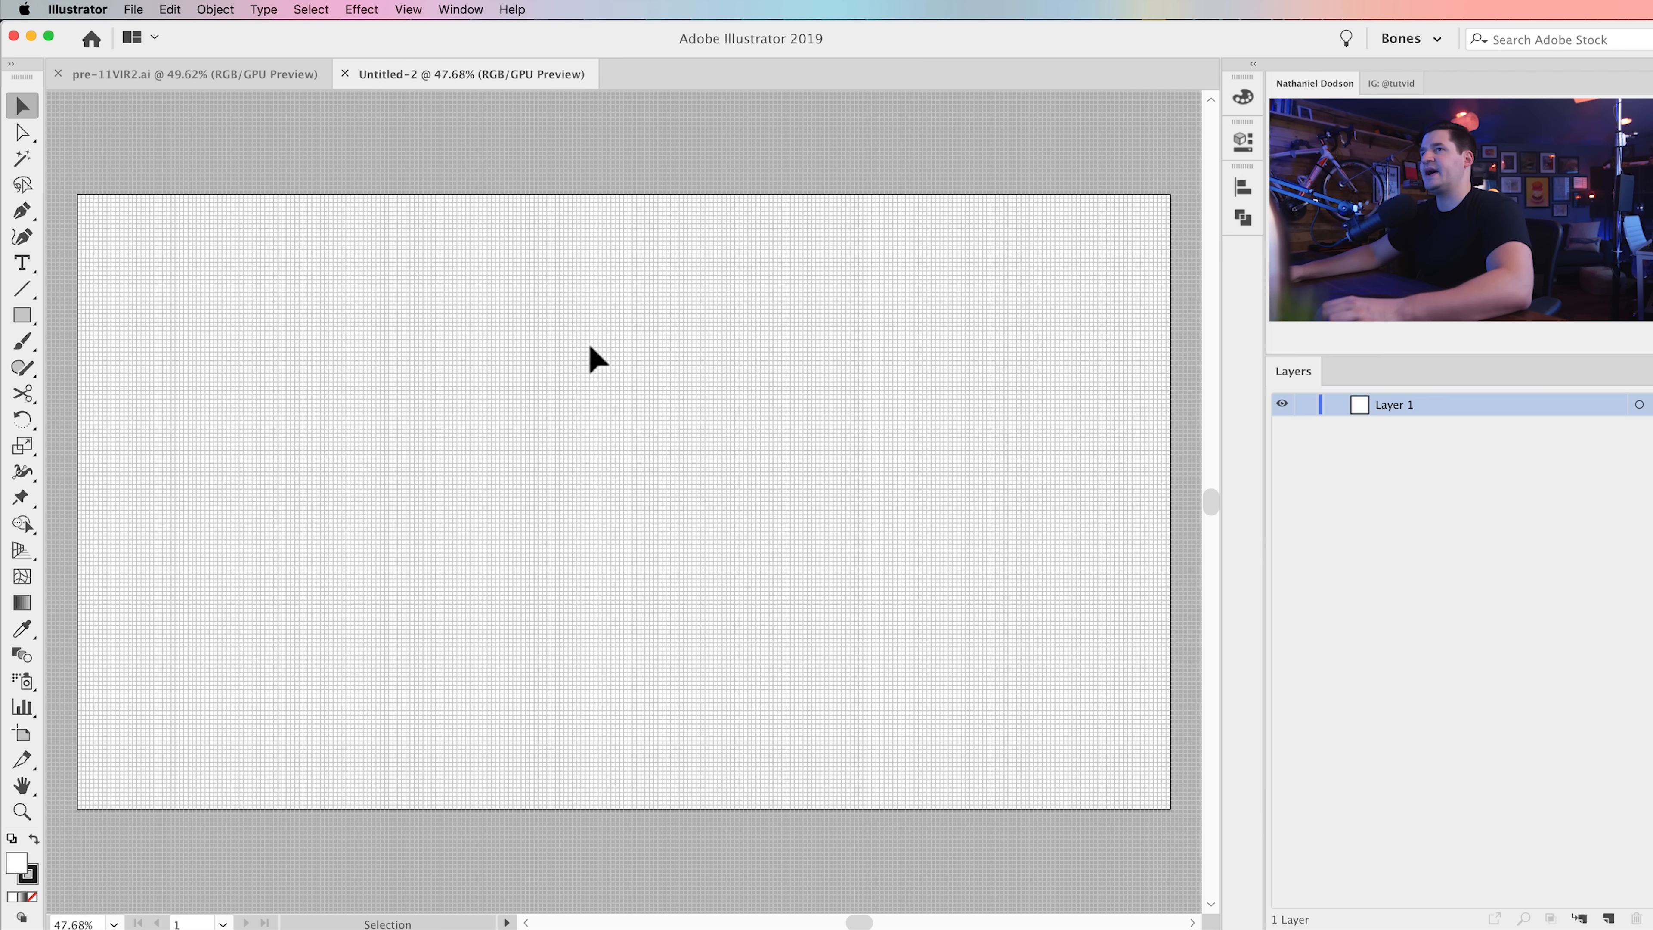
Step: Check the gridline spacing and subdivisions in the Guides & Grid preferences and accept them
{"action": "left_click", "coordinate": [315, 317]}
{"action": "left_click_drag", "start_coordinate": [651, 696], "coordinate": [477, 387]}
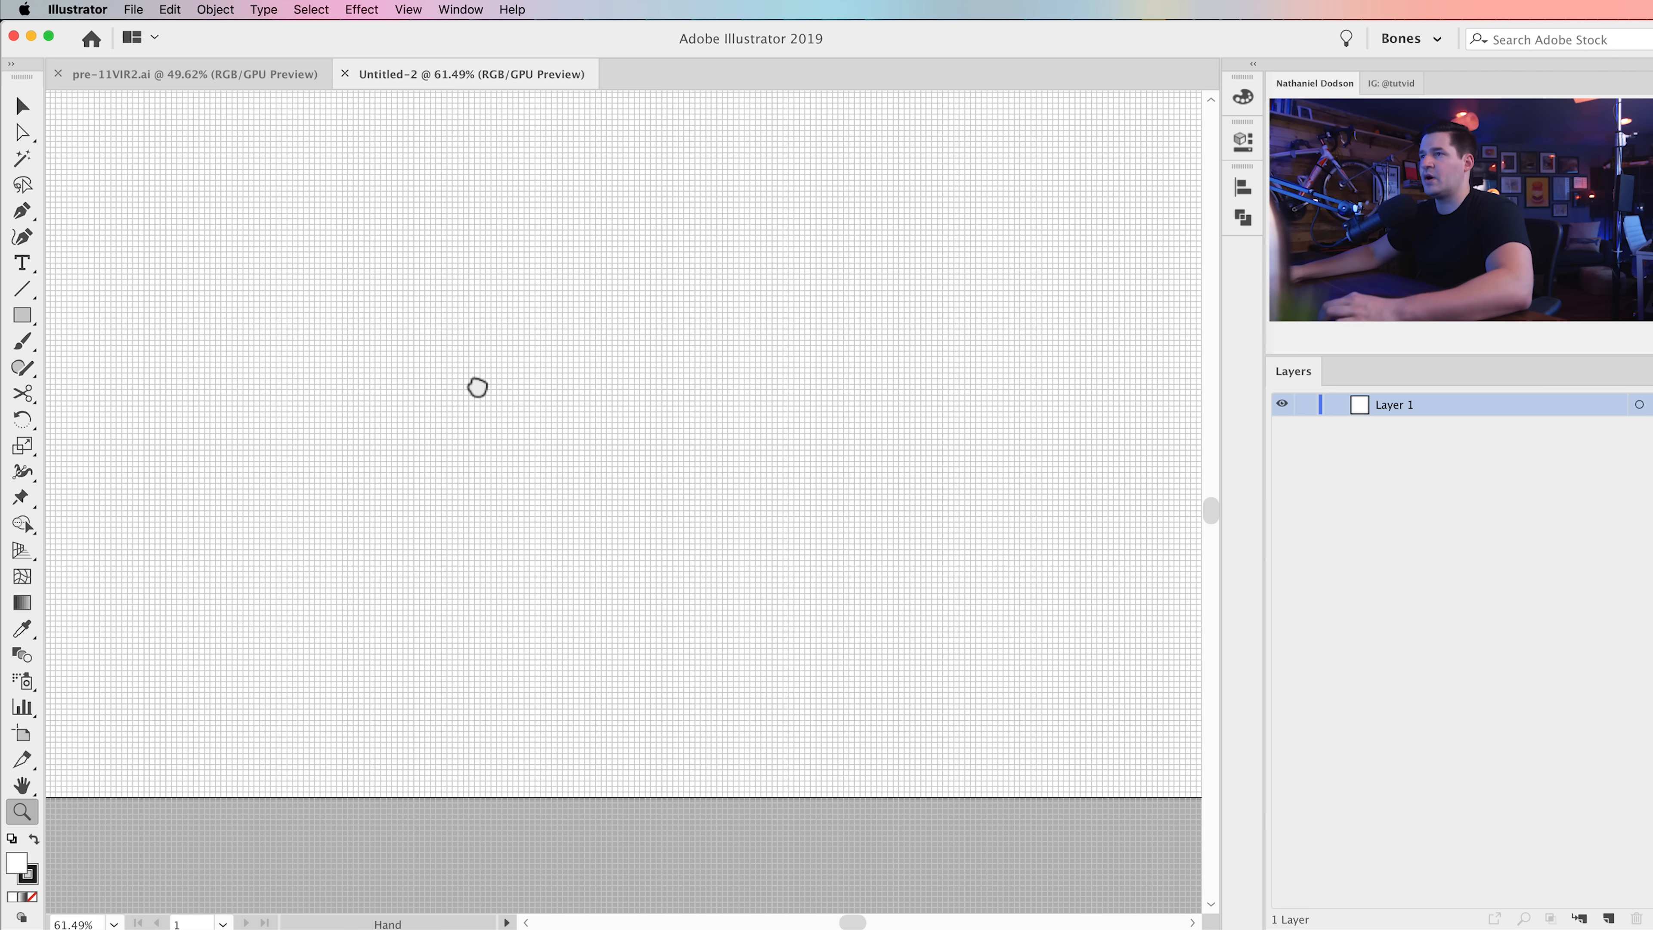
{"action": "left_click", "coordinate": [569, 463]}
{"action": "left_click_drag", "start_coordinate": [543, 448], "coordinate": [856, 447]}
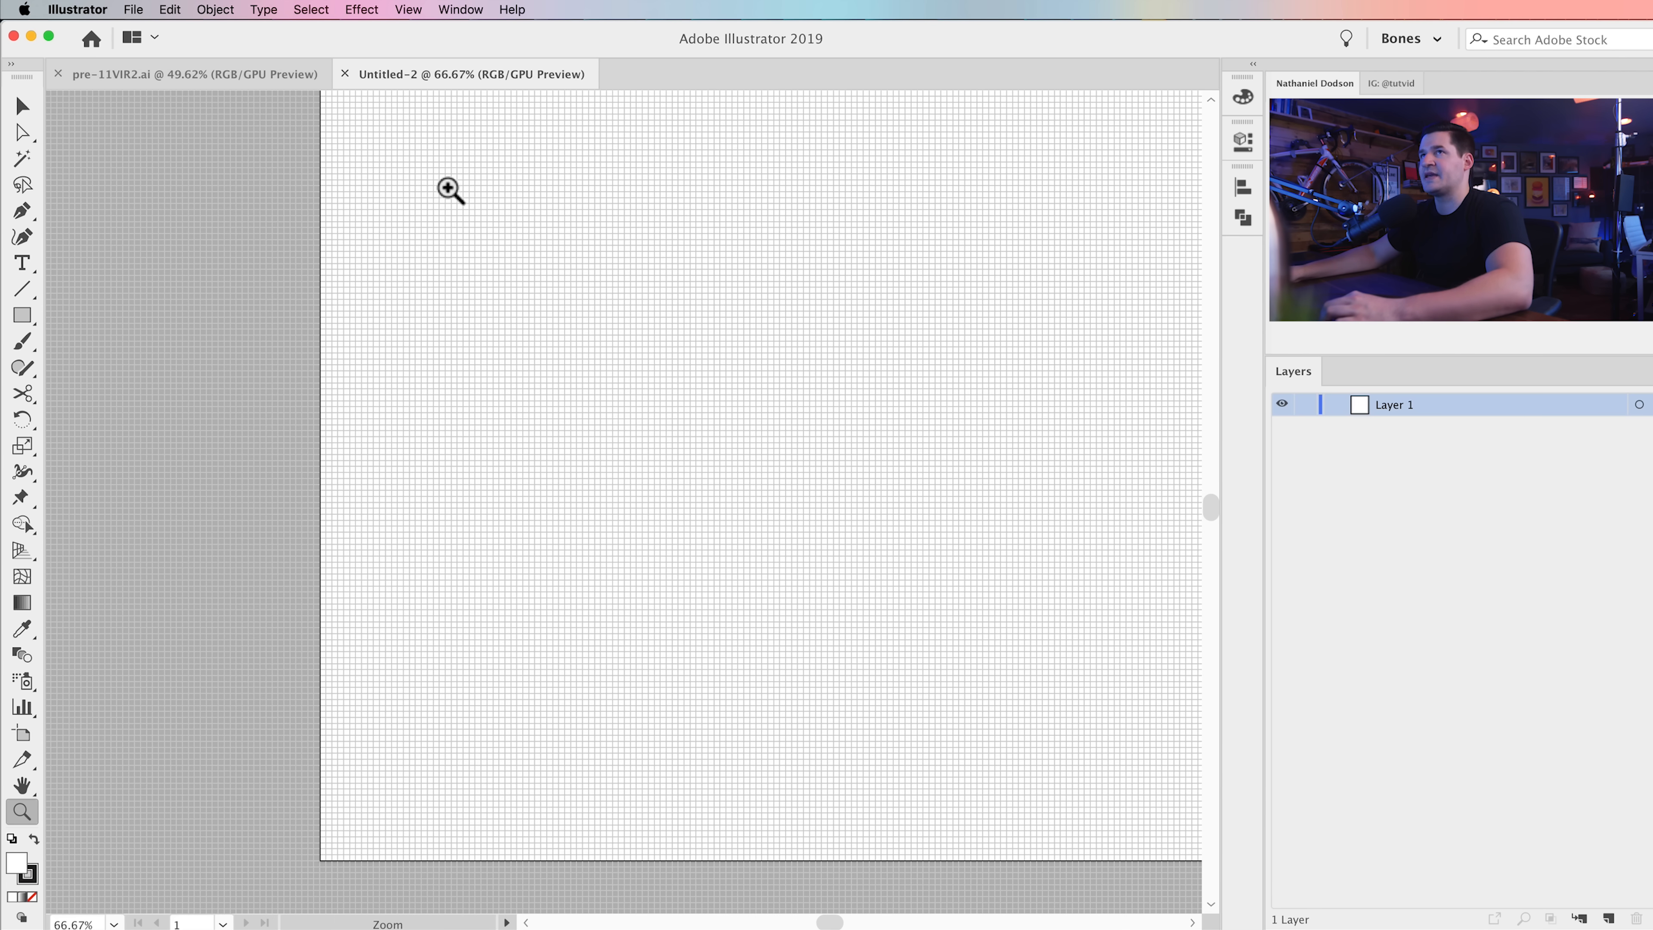
{"action": "left_click", "coordinate": [78, 9]}
{"action": "mouse_move", "coordinate": [106, 64]}
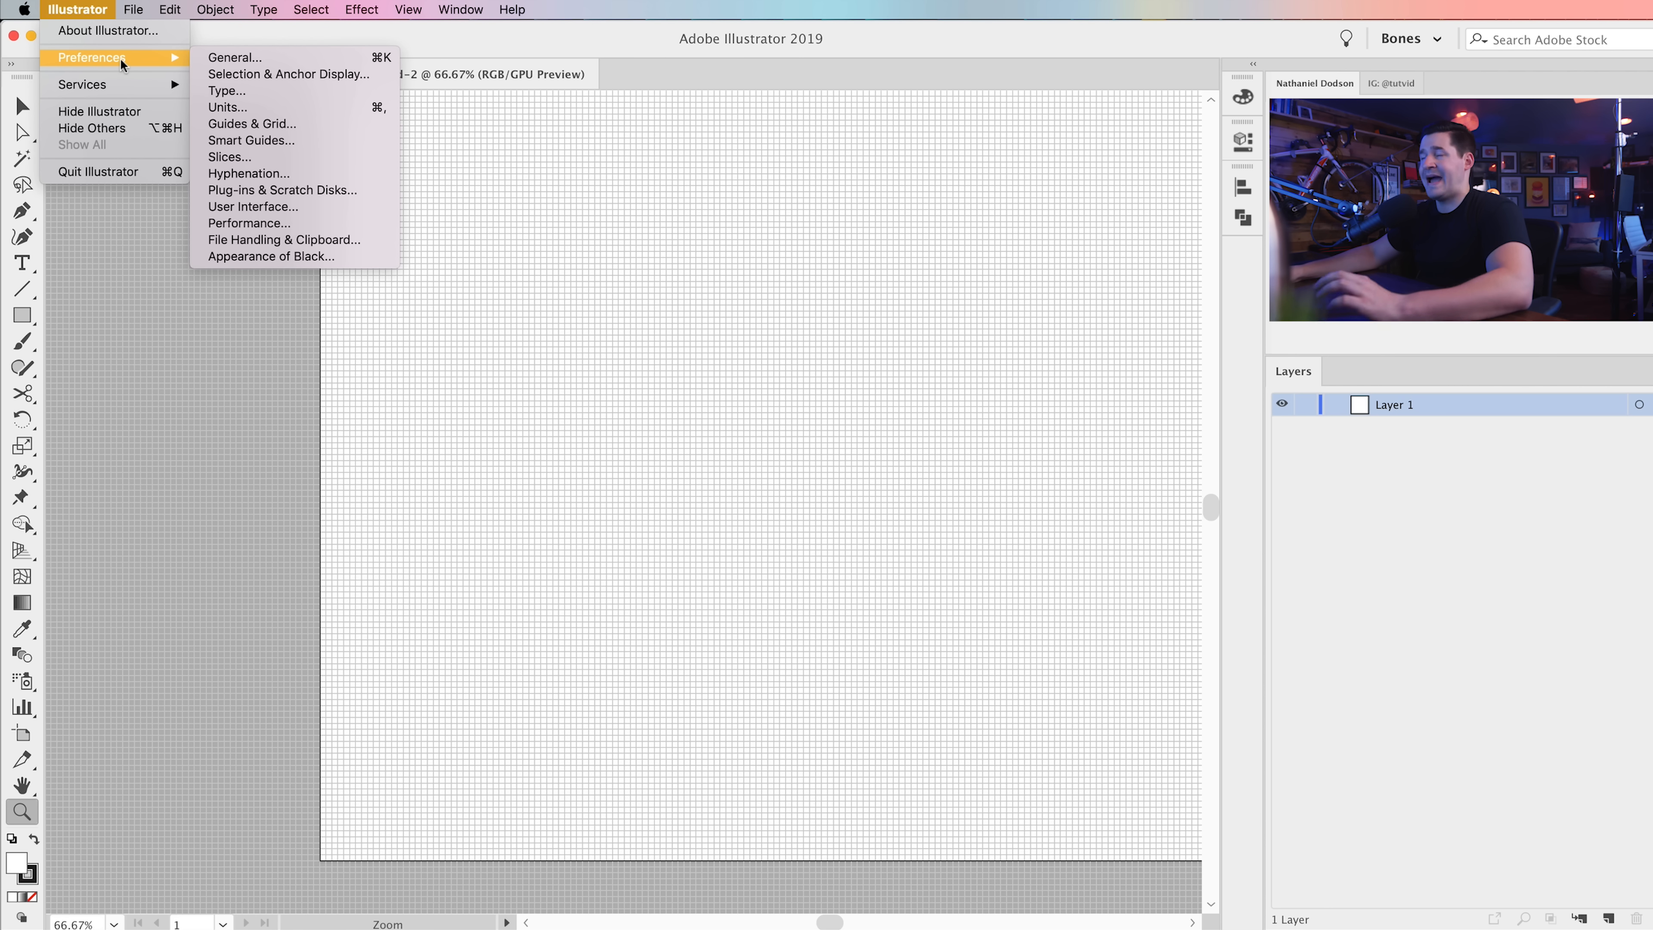
{"action": "mouse_move", "coordinate": [170, 9]}
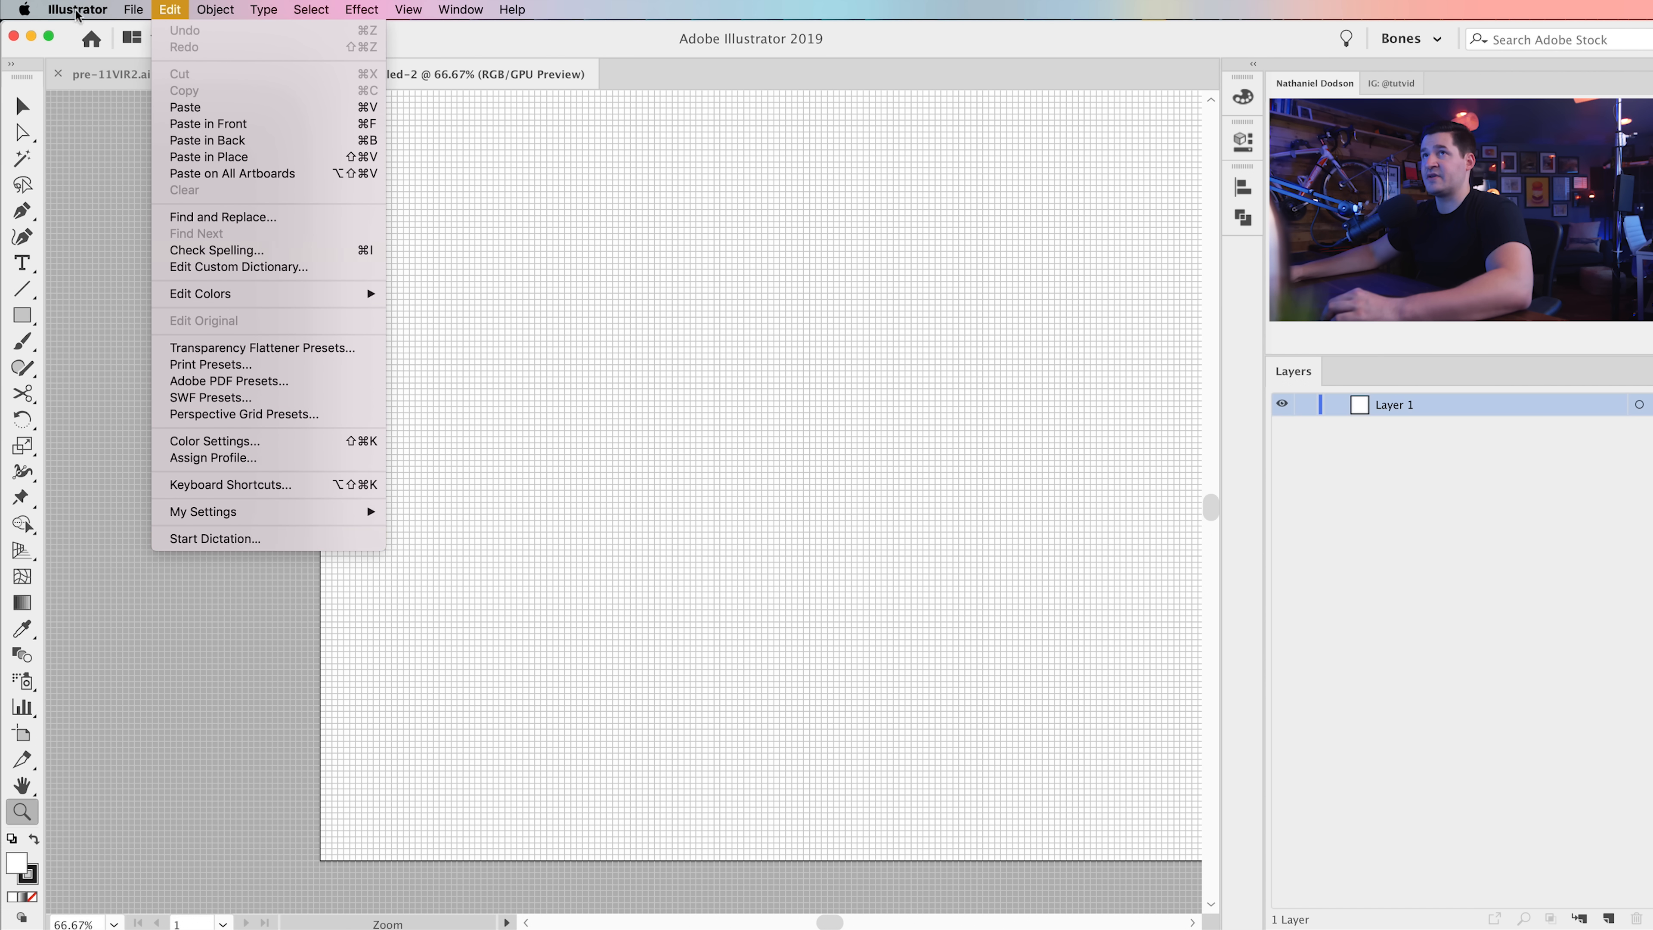
{"action": "mouse_move", "coordinate": [77, 9]}
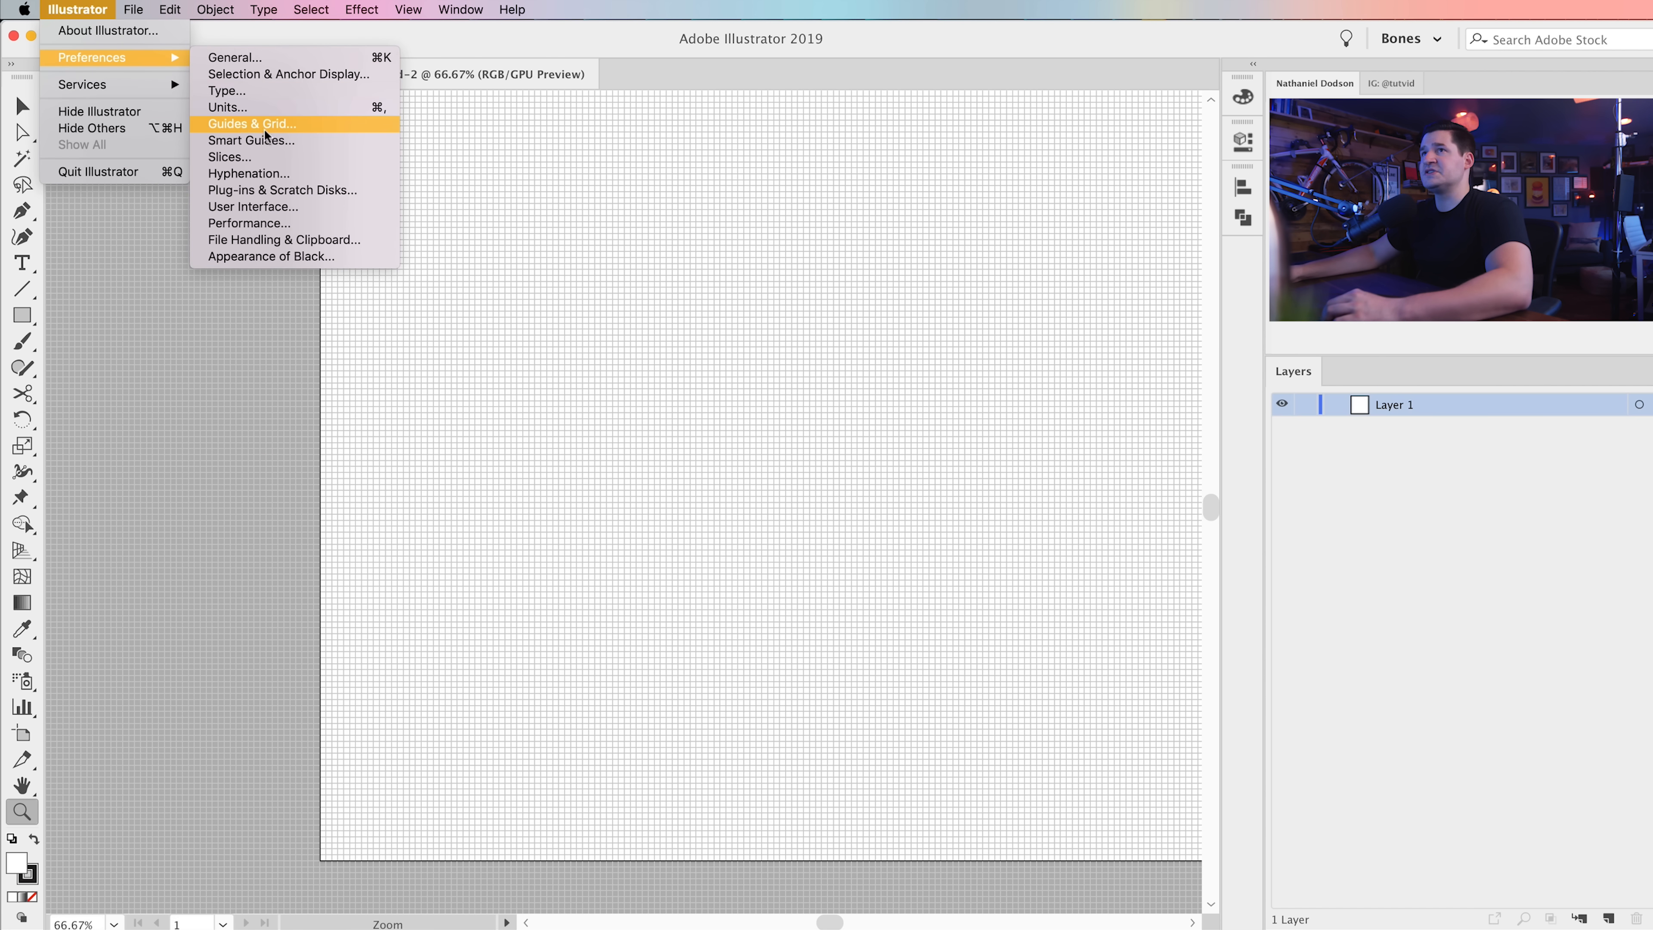
{"action": "left_click", "coordinate": [237, 124]}
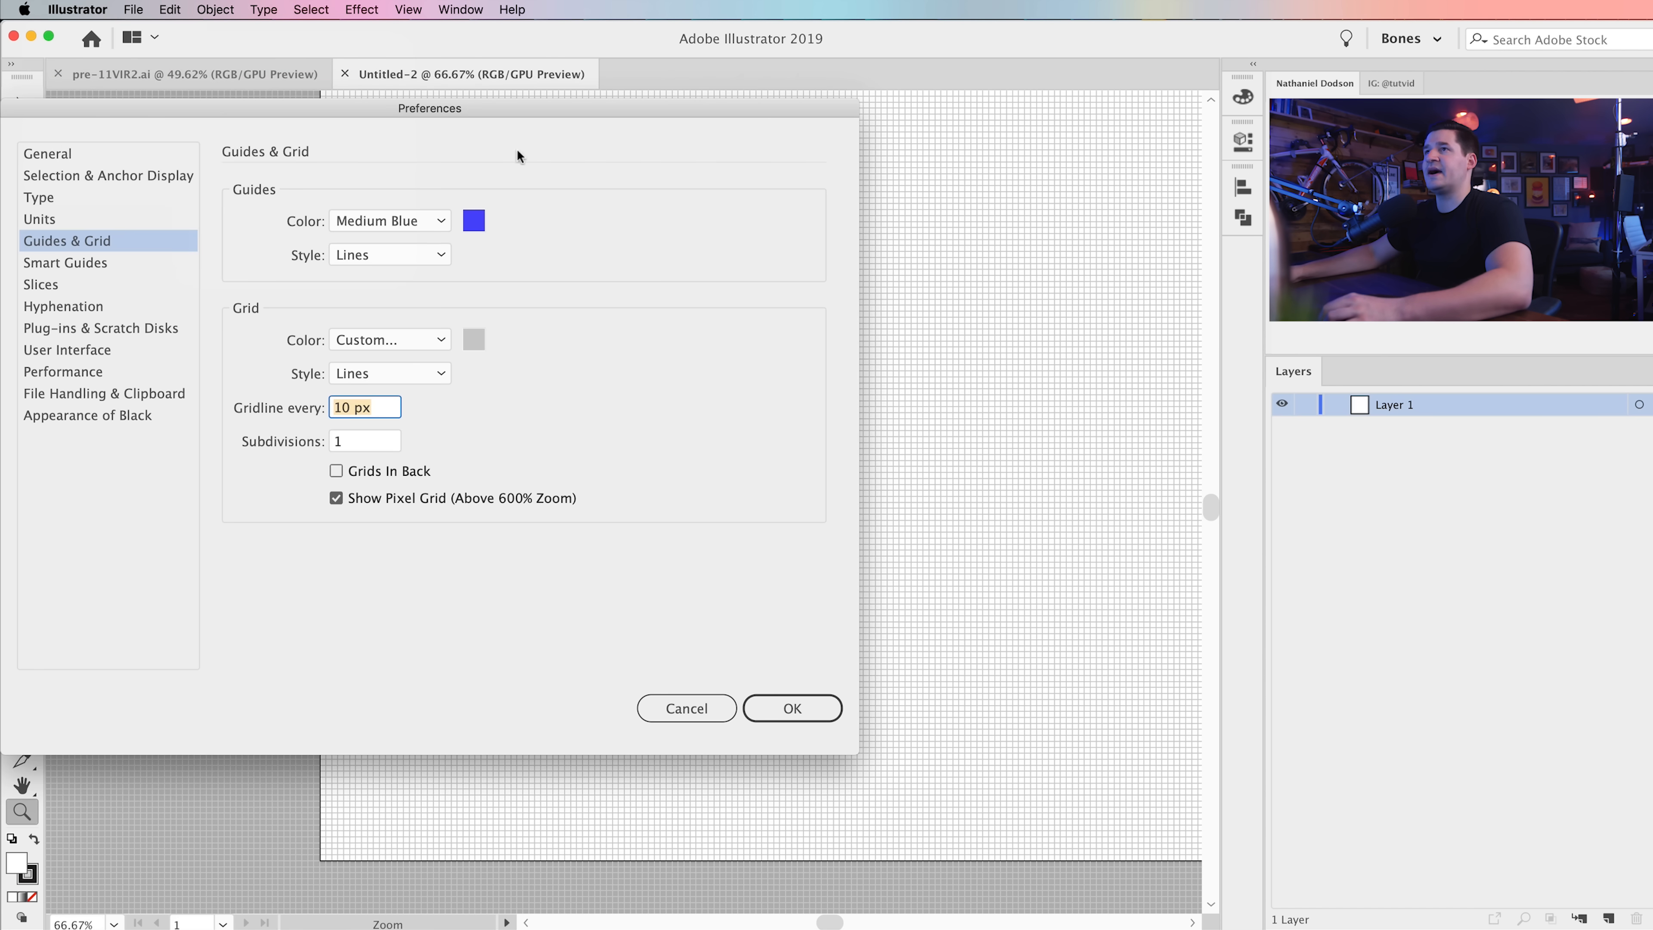
{"action": "left_click_drag", "start_coordinate": [501, 111], "coordinate": [800, 141]}
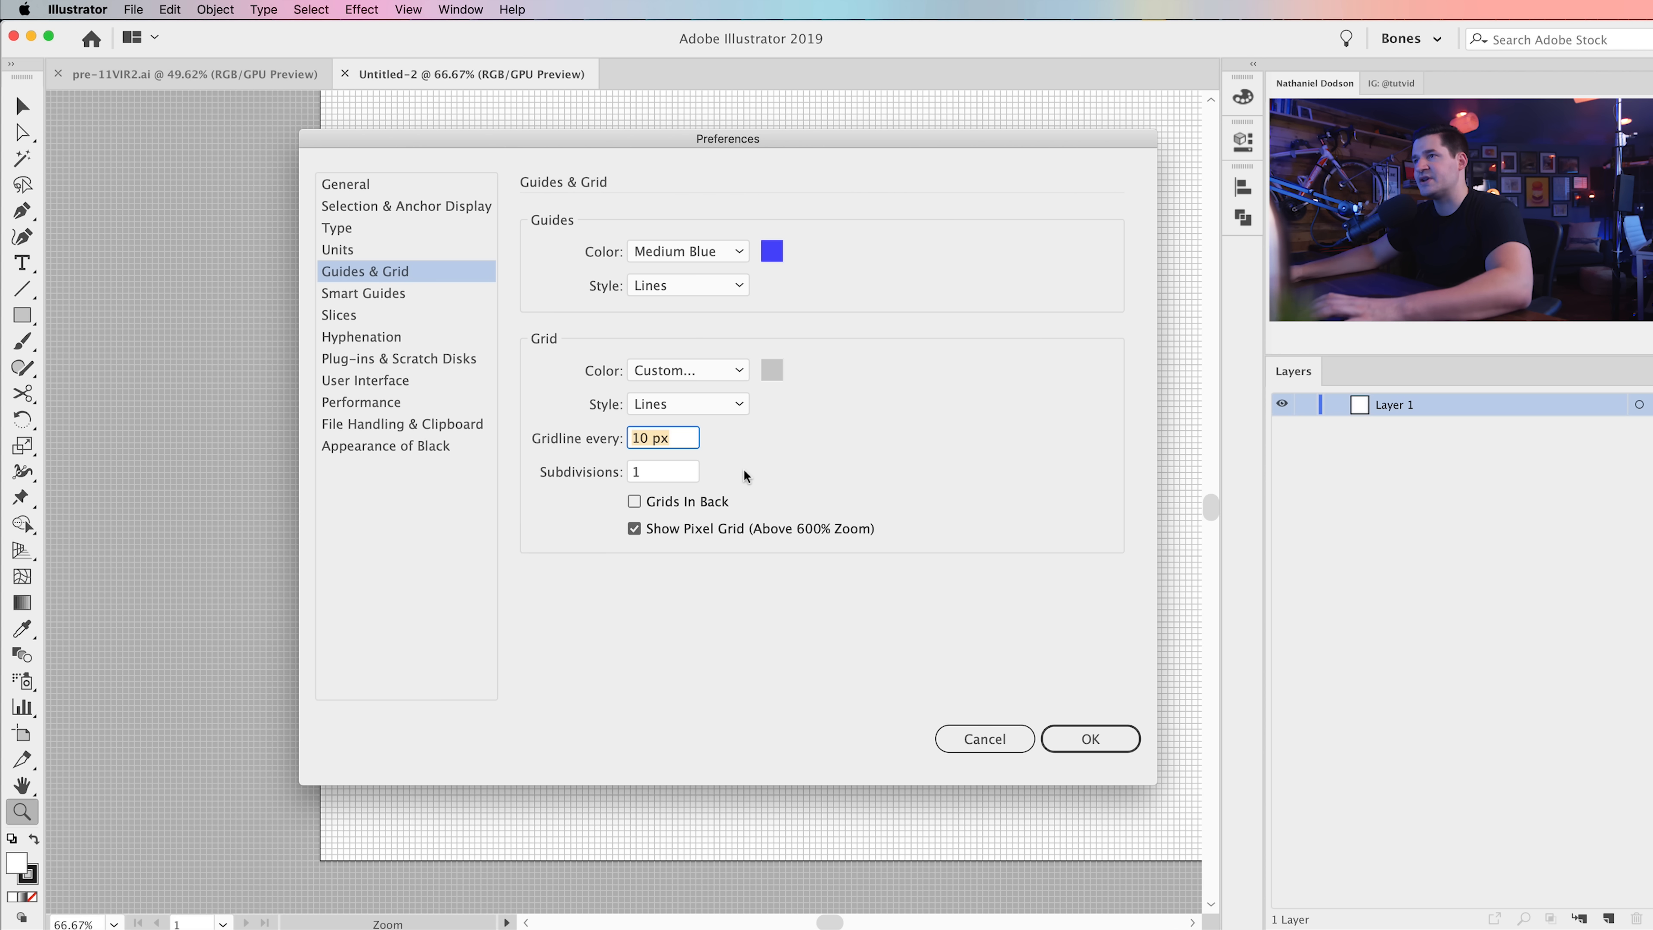
{"action": "left_click", "coordinate": [1086, 748]}
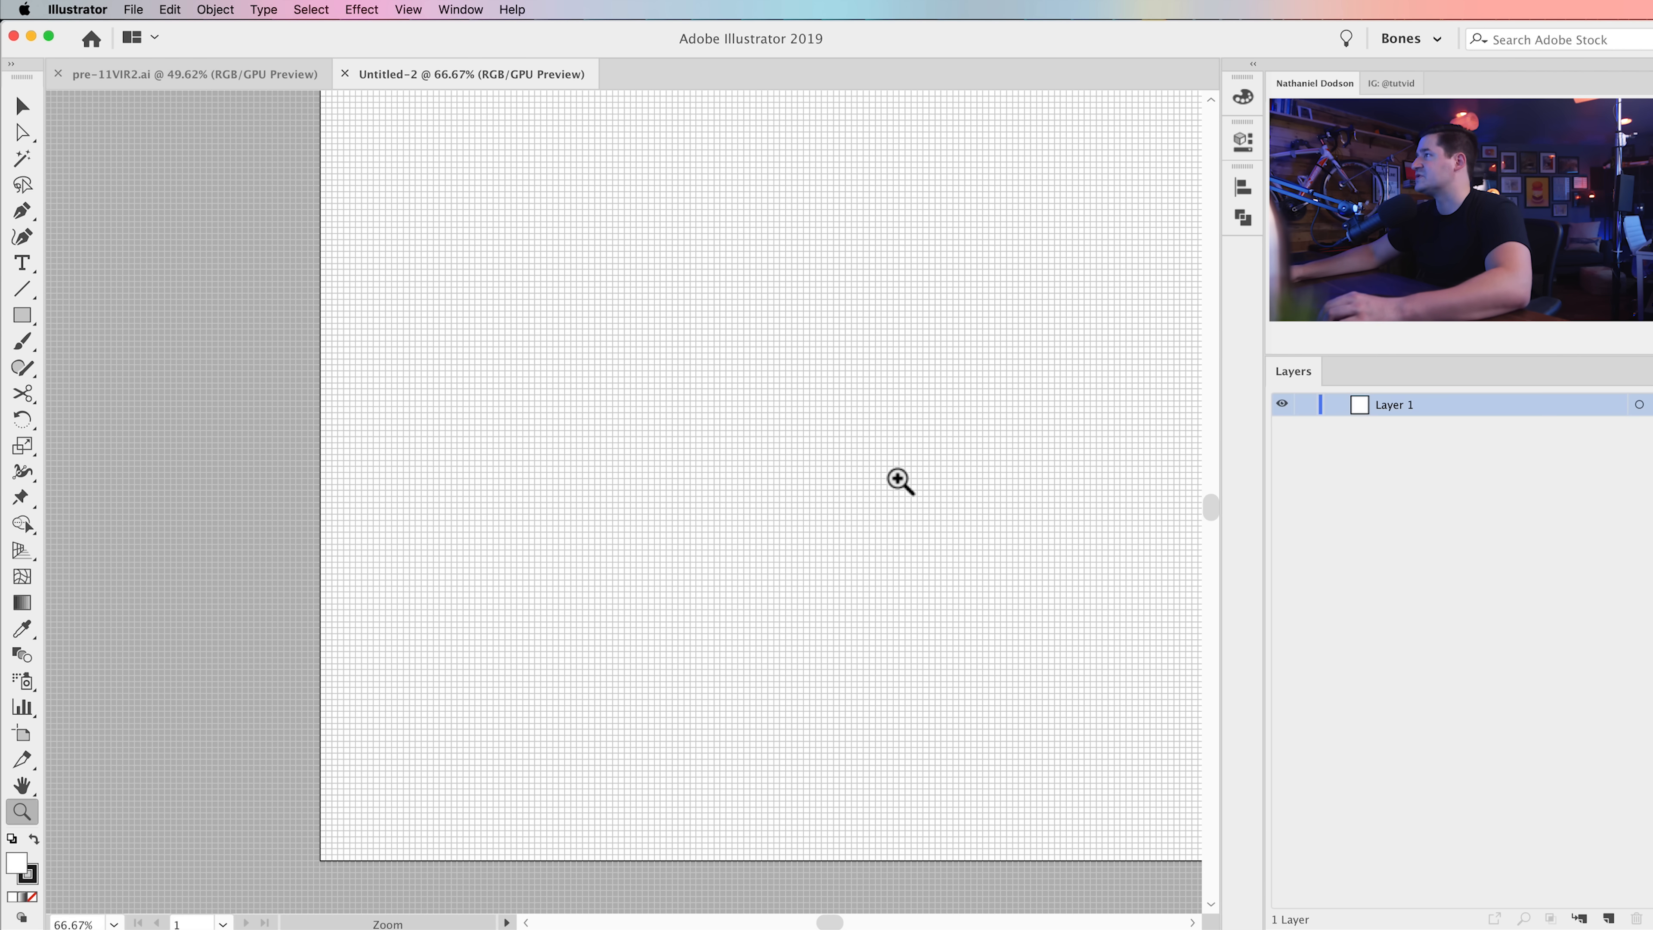
Step: Set the Layers panel row size to a custom 70 pixels
{"action": "key", "text": "super+minus"}
{"action": "key", "text": "super+minus"}
{"action": "left_click_drag", "start_coordinate": [845, 480], "coordinate": [603, 487]}
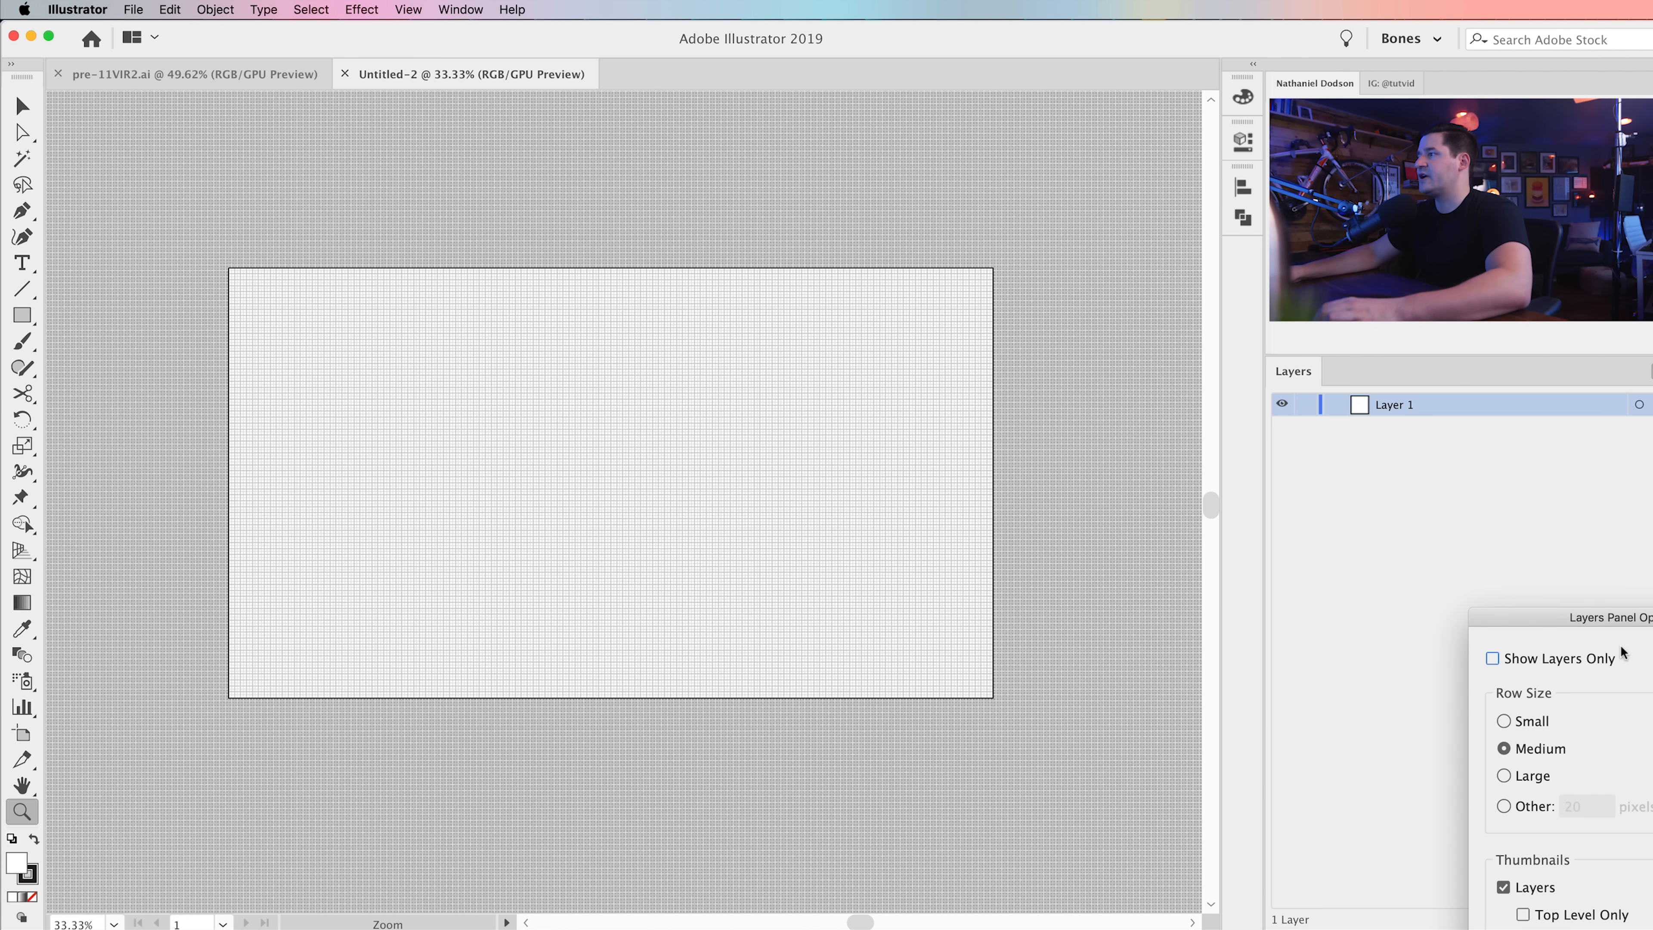
{"action": "left_click_drag", "start_coordinate": [1604, 617], "coordinate": [1098, 370]}
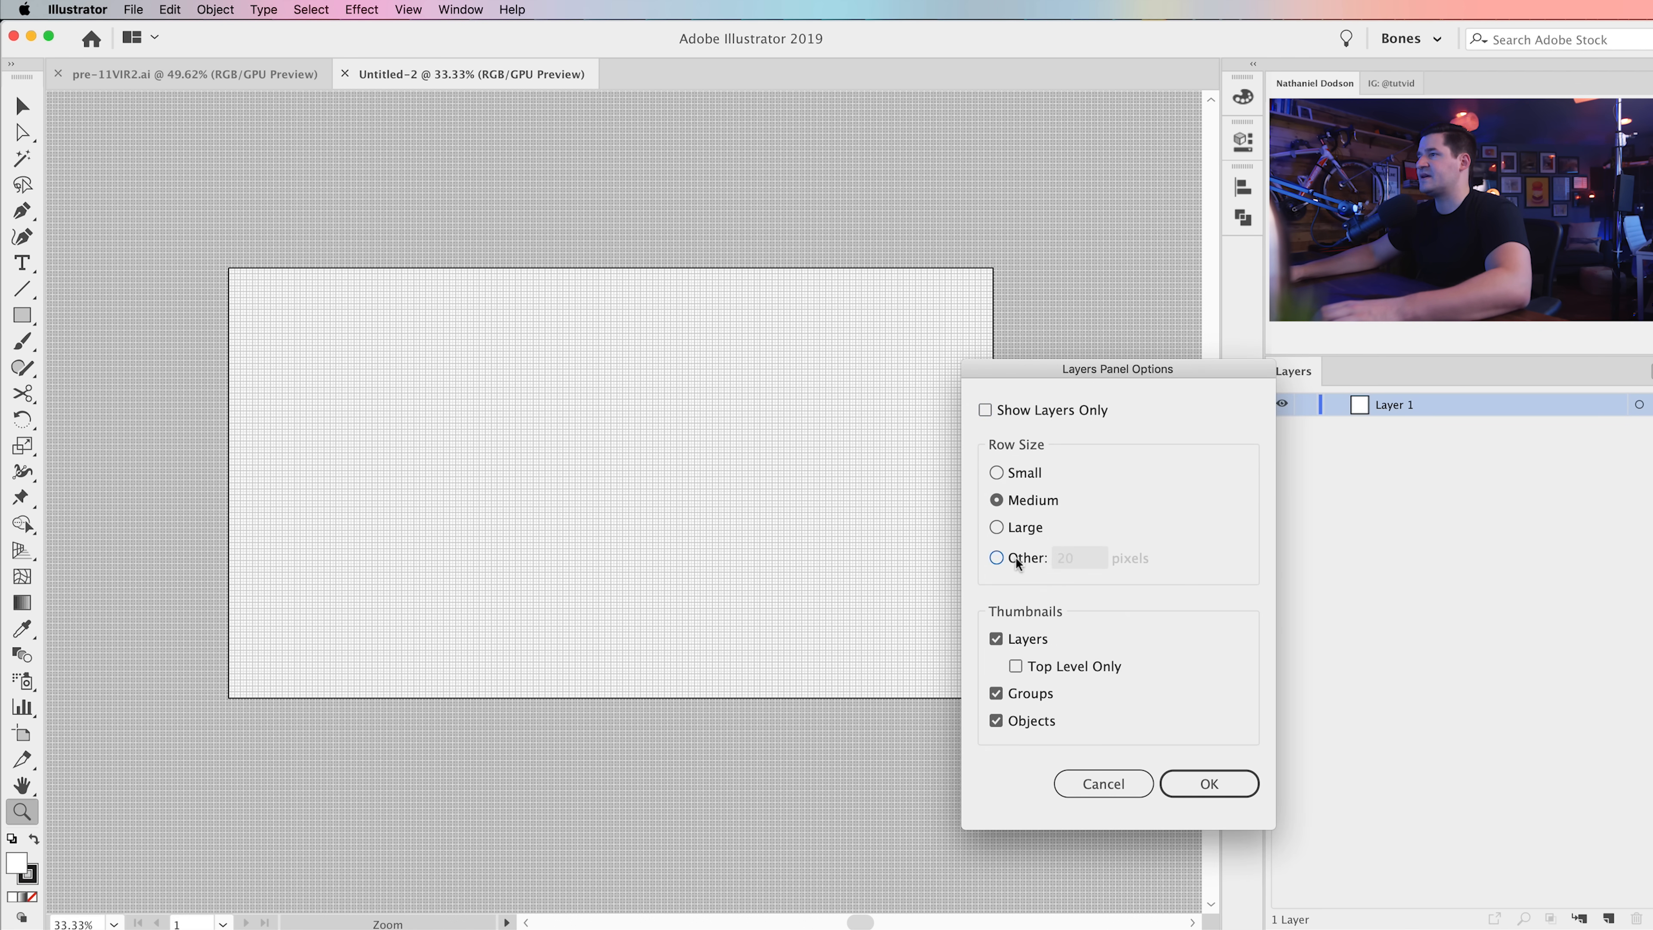
{"action": "left_click_drag", "start_coordinate": [1090, 558], "coordinate": [977, 557]}
{"action": "type", "text": "70"}
{"action": "key", "text": "Return"}
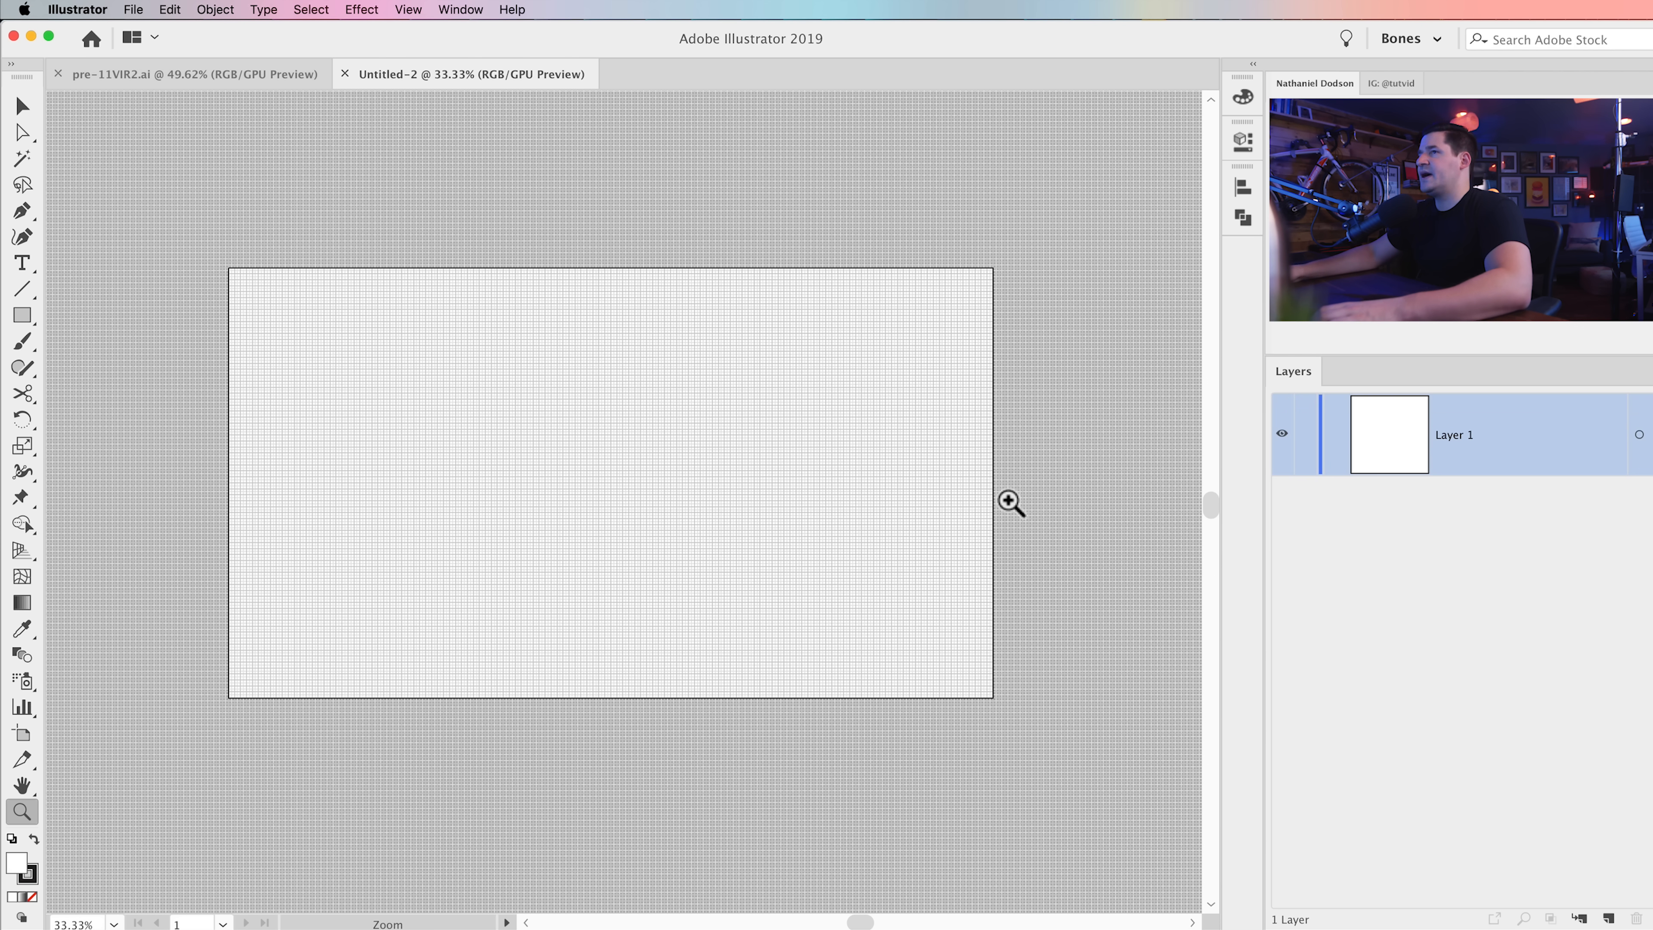
Step: Create a background rectangle 2560 px wide and 1440 px high
{"action": "left_click", "coordinate": [22, 317]}
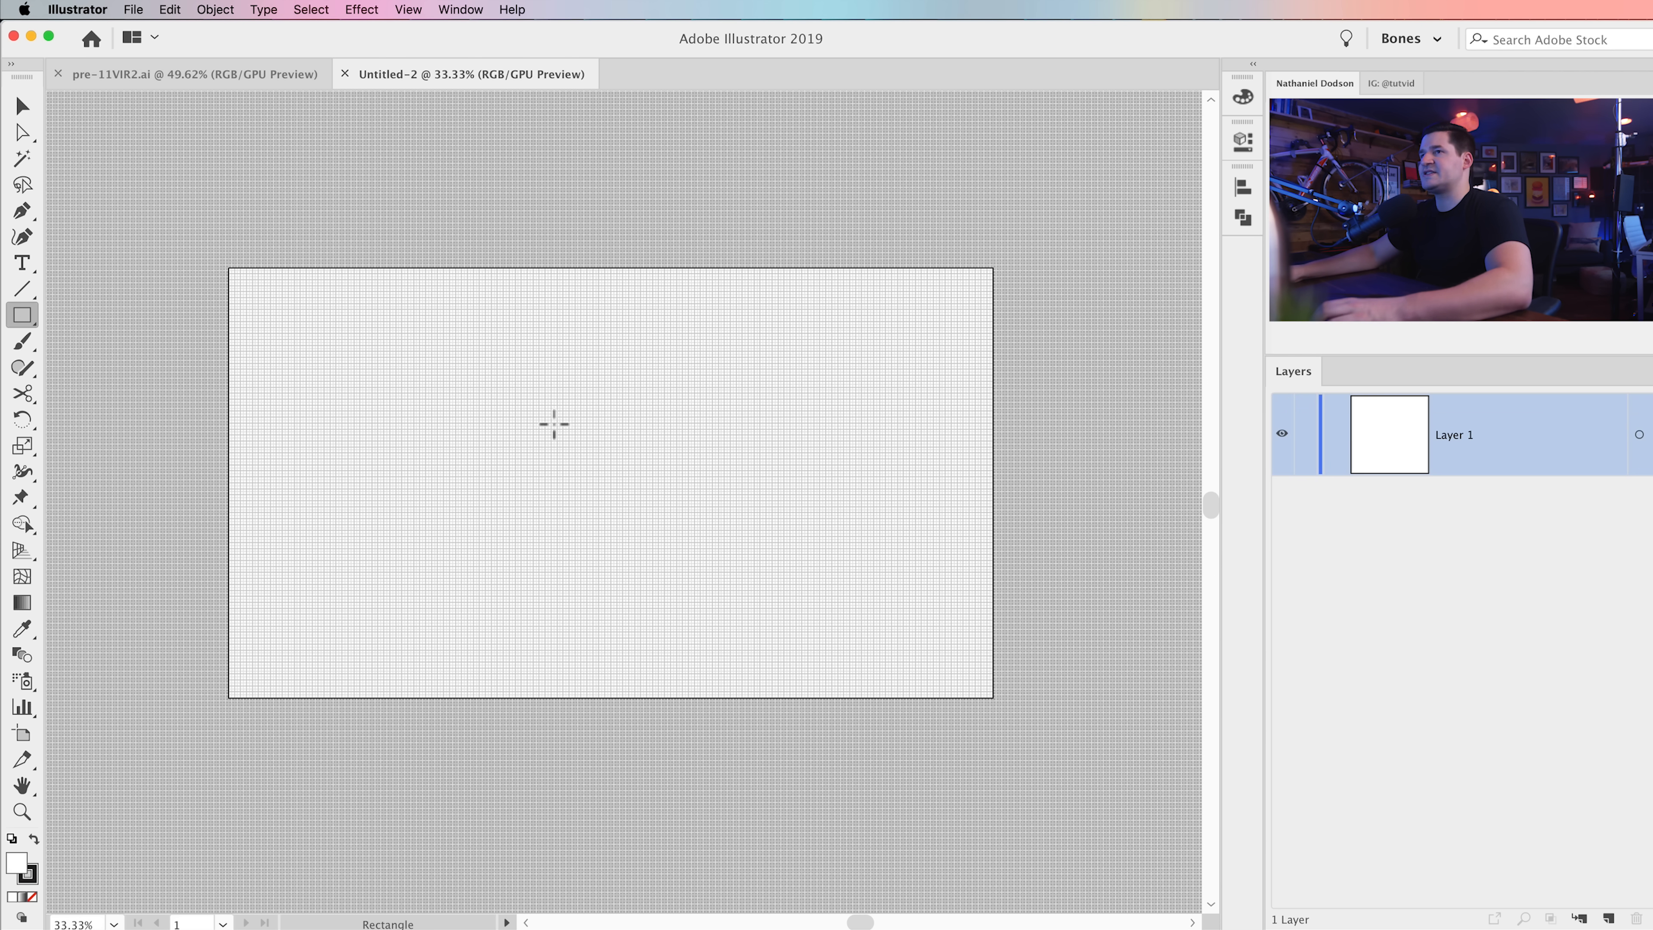
{"action": "left_click", "coordinate": [456, 376]}
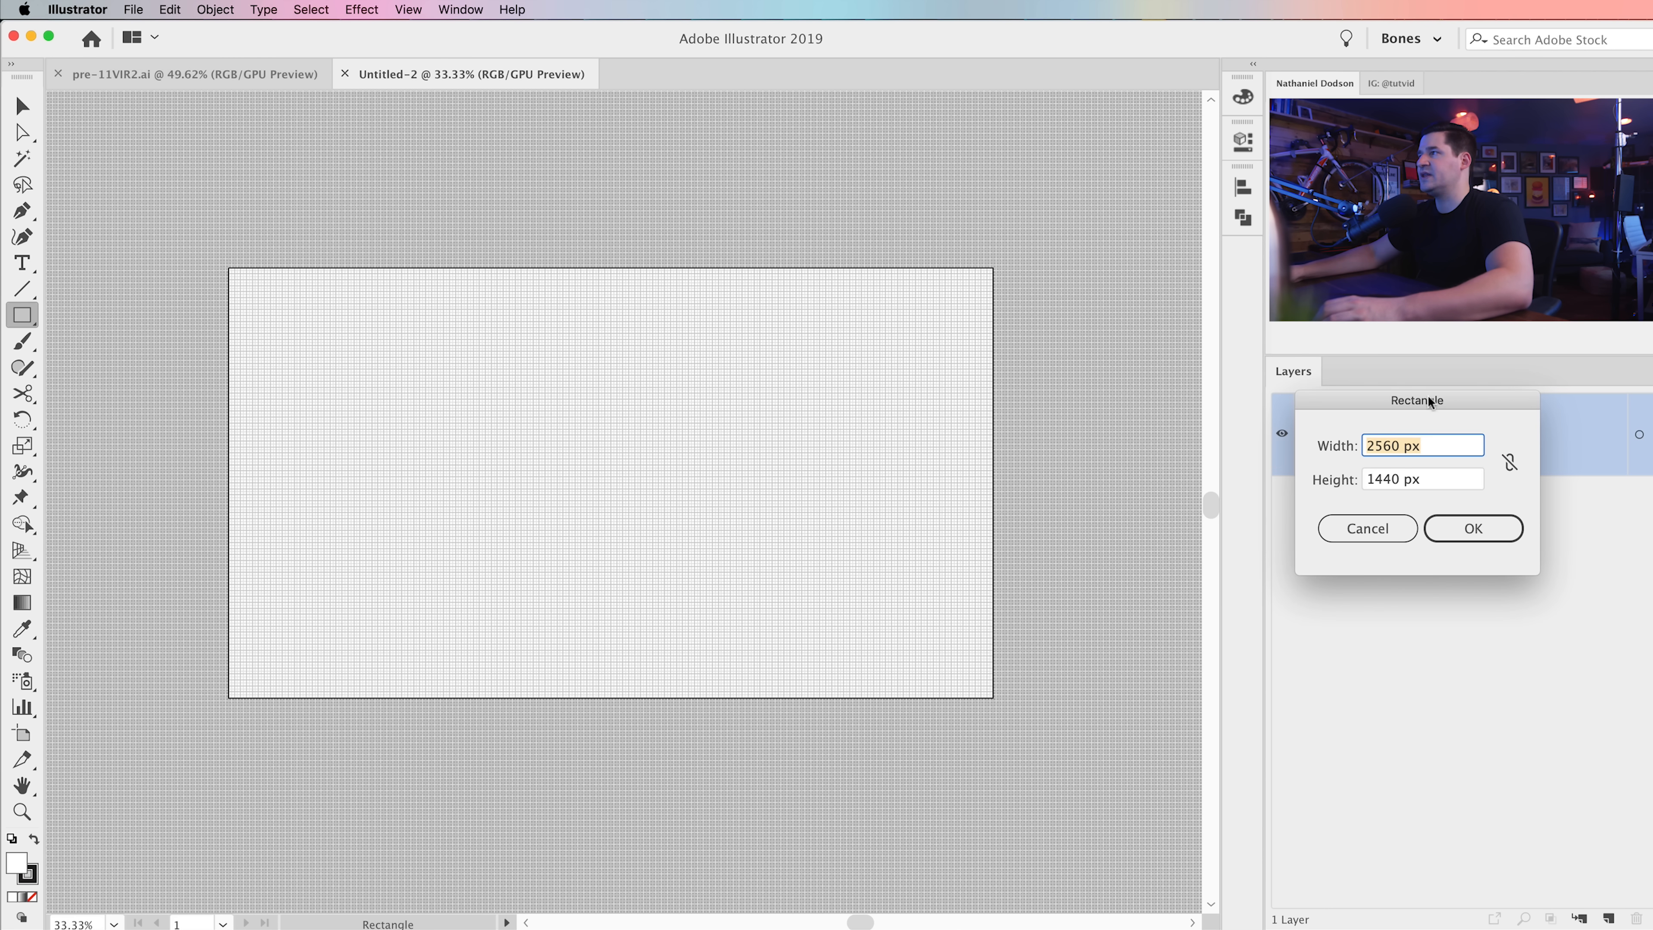
{"action": "left_click_drag", "start_coordinate": [1448, 411], "coordinate": [729, 414]}
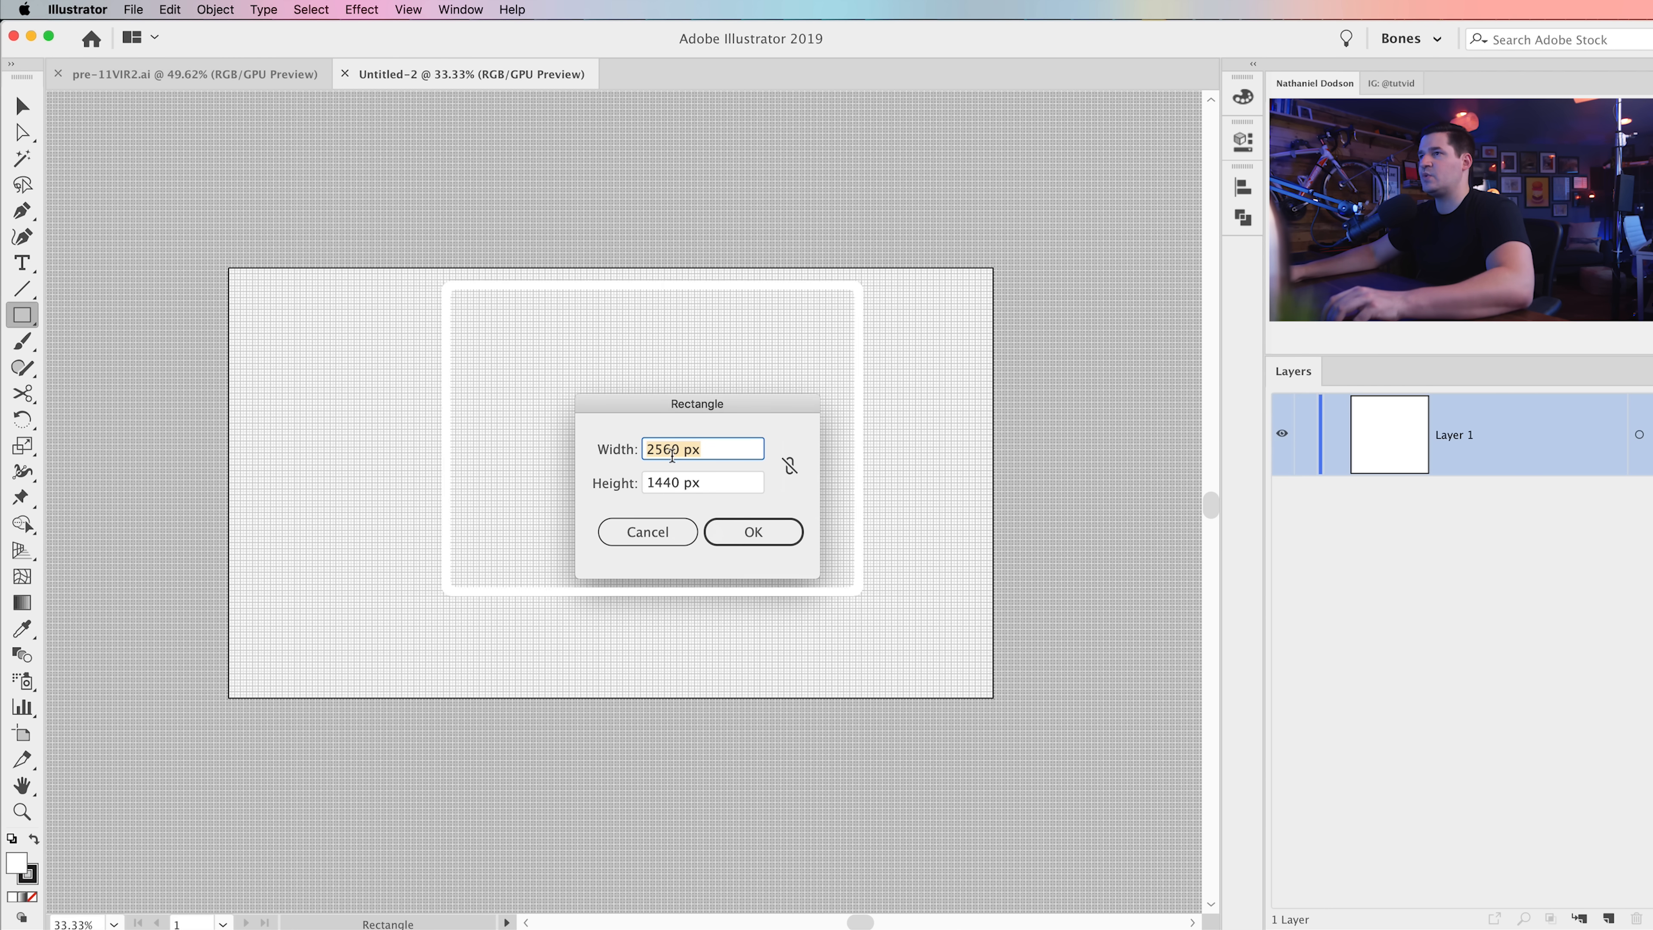
{"action": "left_click", "coordinate": [770, 533]}
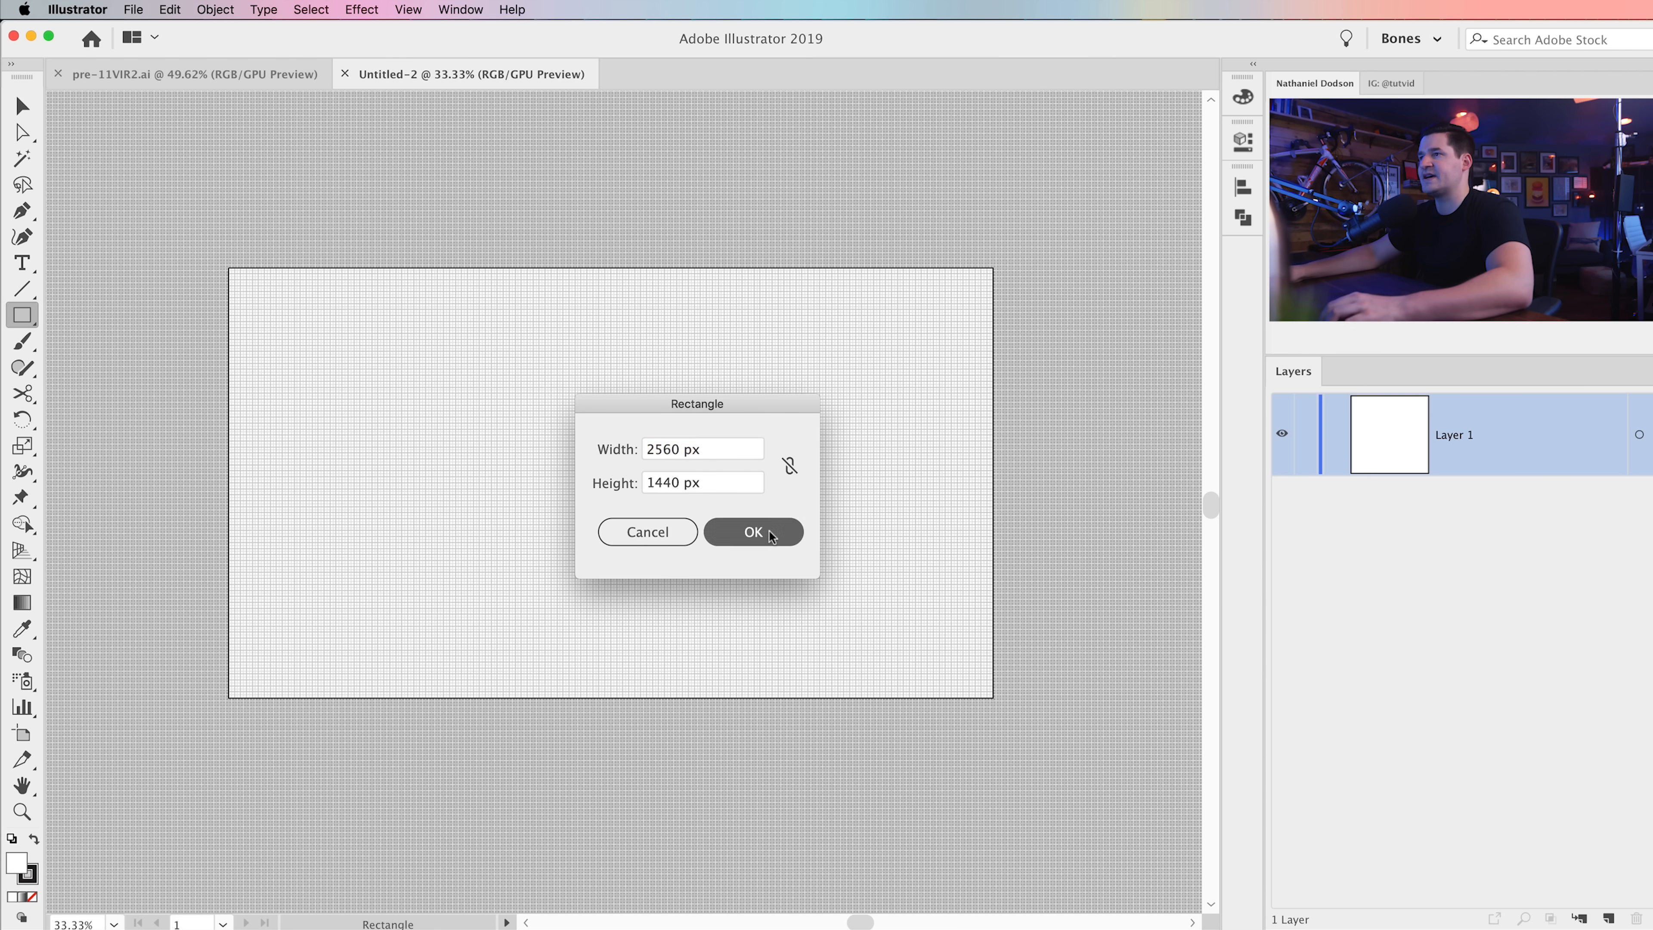
Step: Center the background rectangle horizontally and vertically on the artboard
{"action": "key", "text": "v"}
{"action": "left_click_drag", "start_coordinate": [811, 484], "coordinate": [698, 463]}
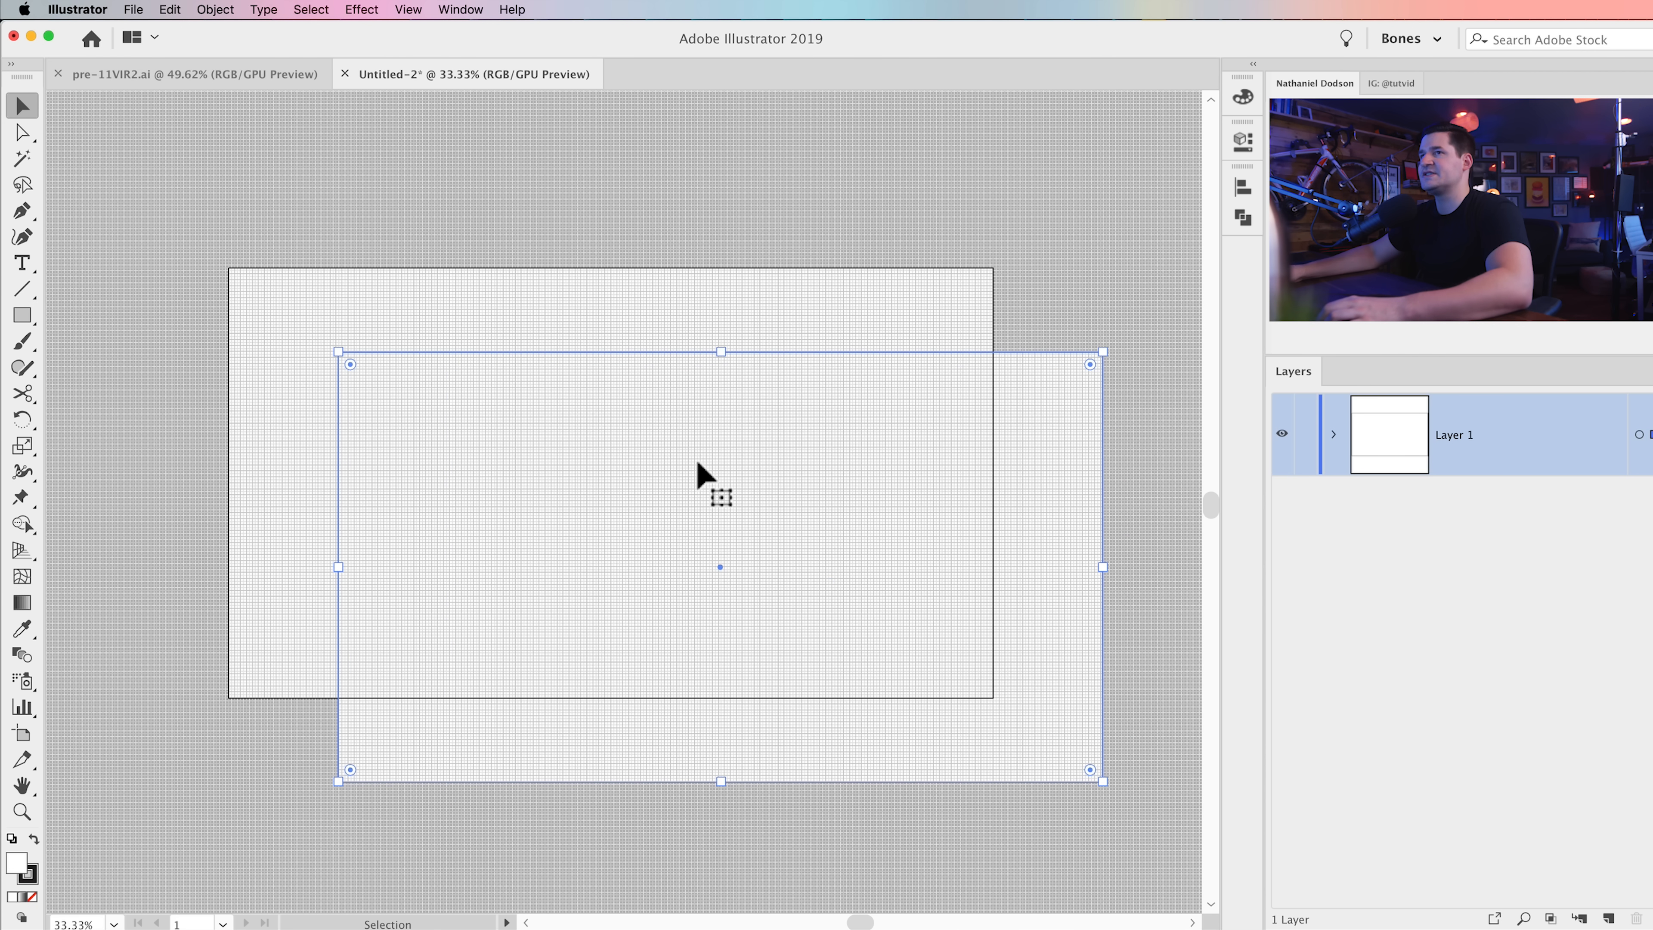
{"action": "left_click", "coordinate": [1243, 189]}
{"action": "left_click", "coordinate": [1181, 360]}
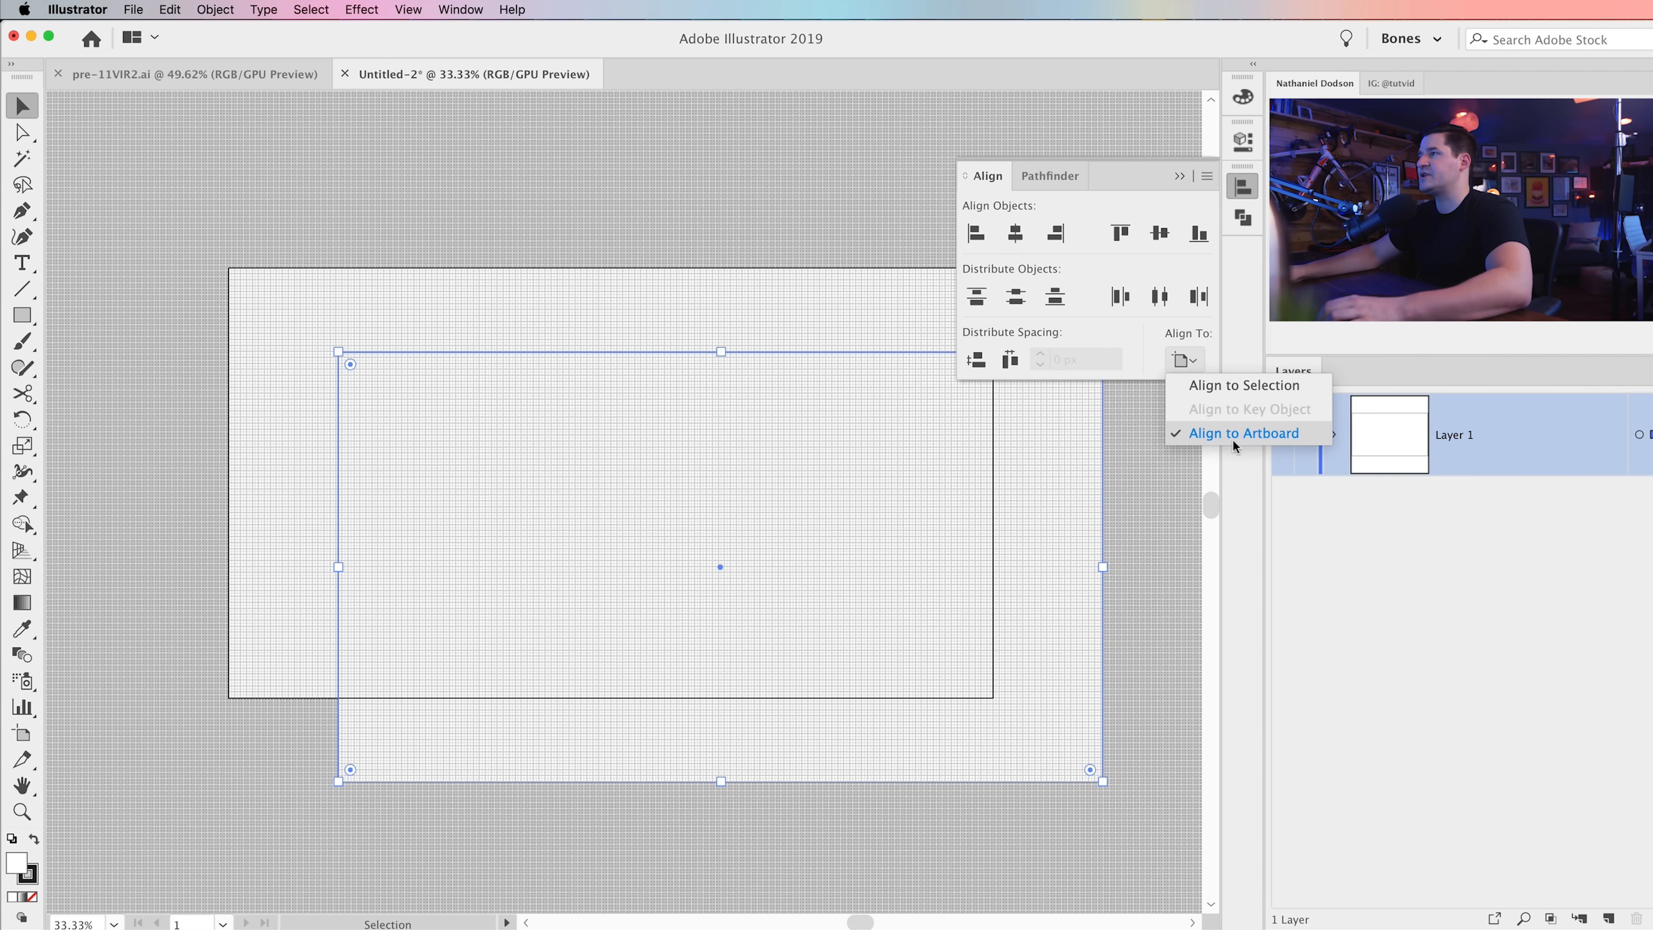
{"action": "left_click", "coordinate": [1015, 233]}
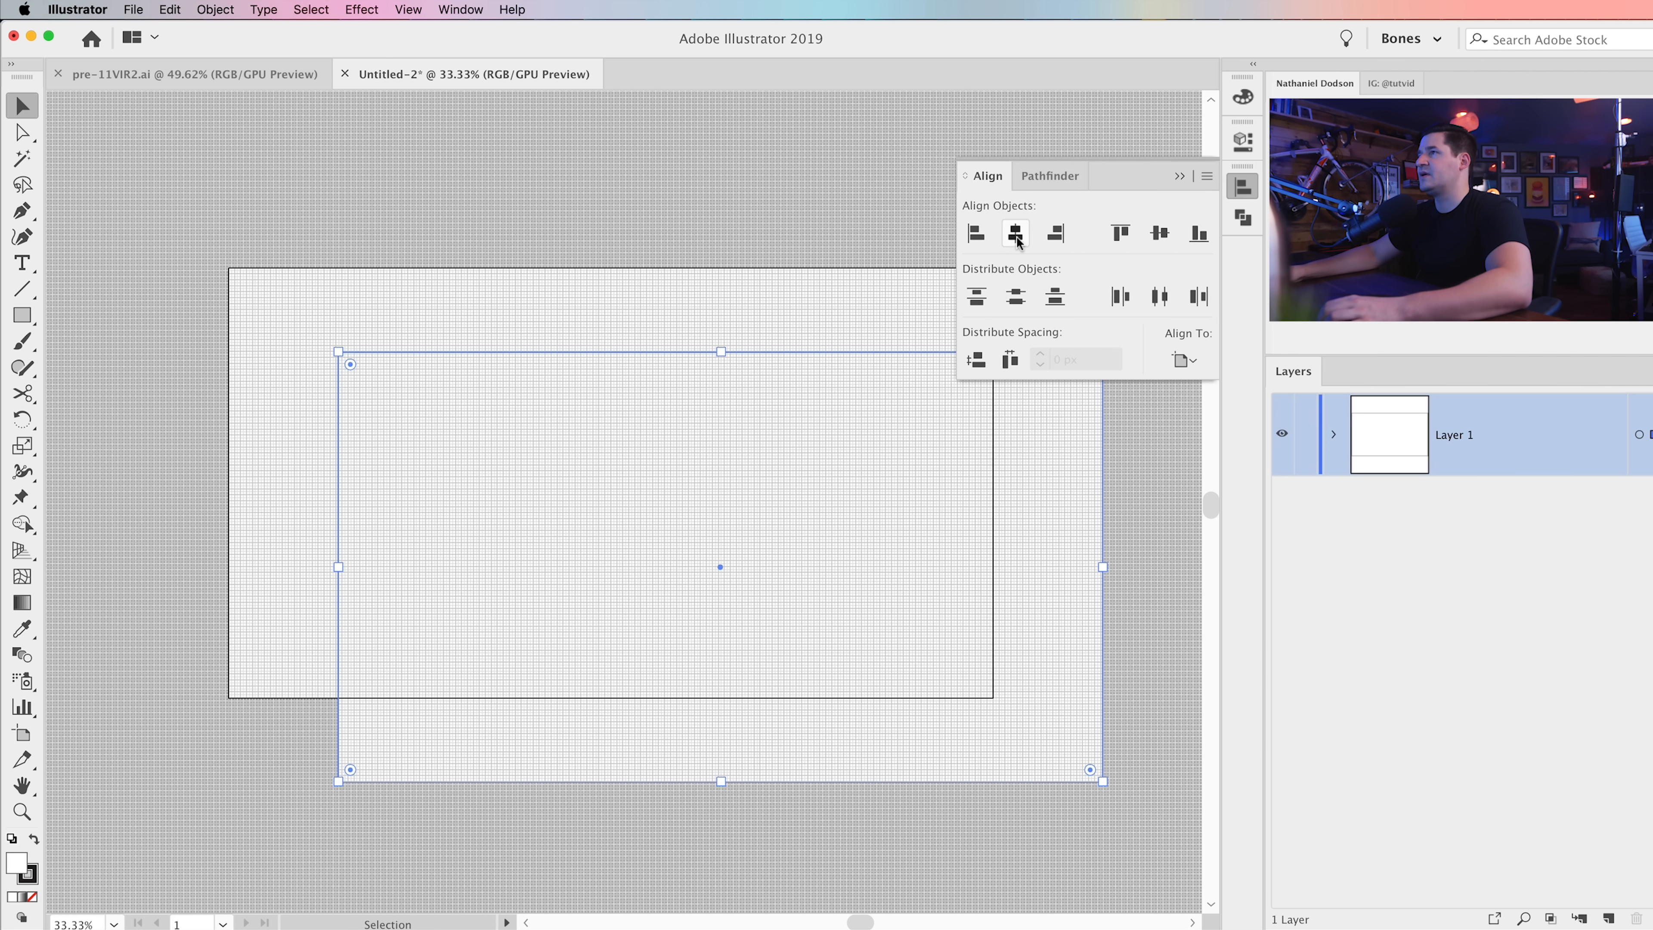
{"action": "left_click", "coordinate": [1157, 241]}
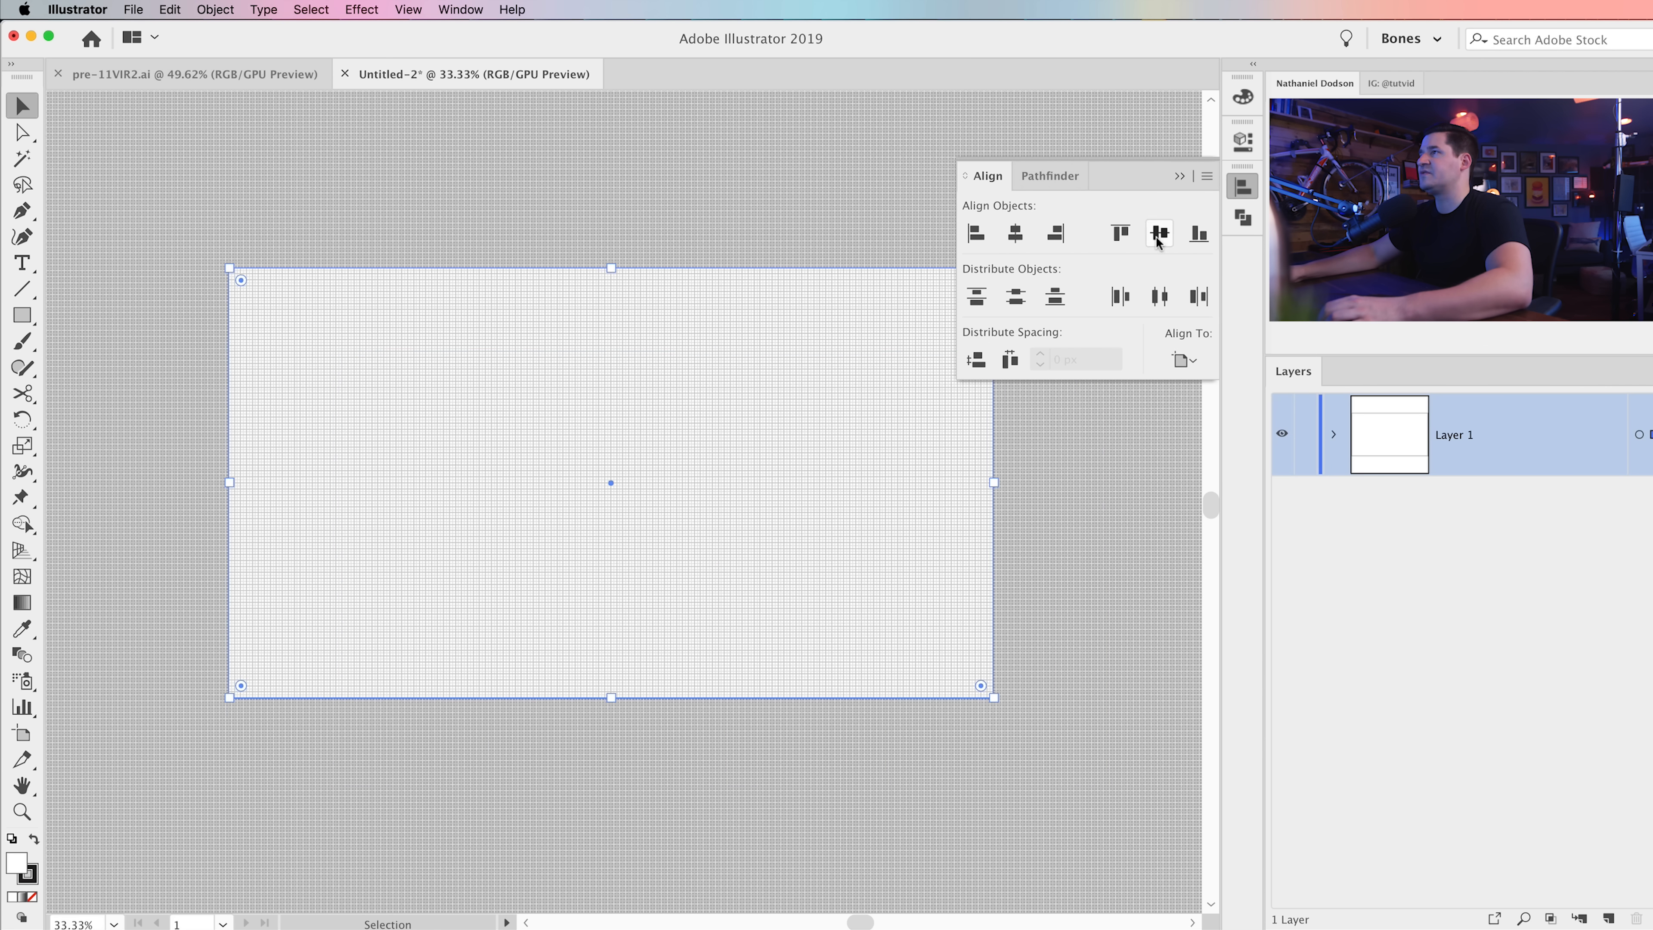
{"action": "left_click", "coordinate": [1245, 187]}
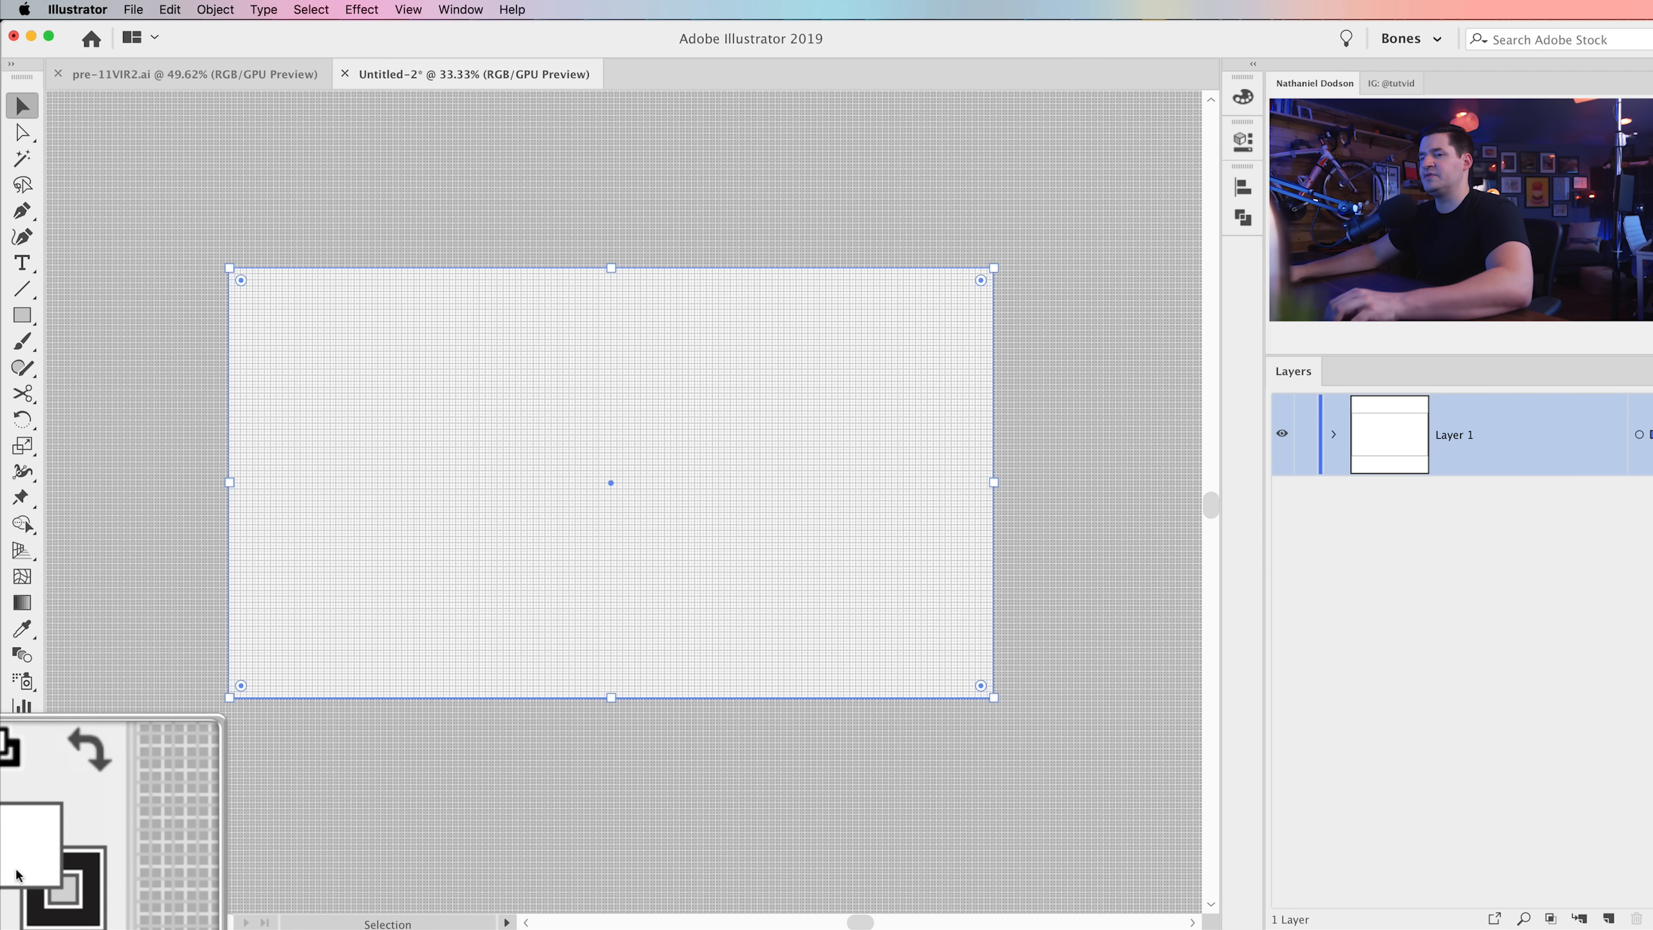
Step: Remove the background rectangle's stroke and set its fill color to #fbfbfb
{"action": "left_click", "coordinate": [28, 877]}
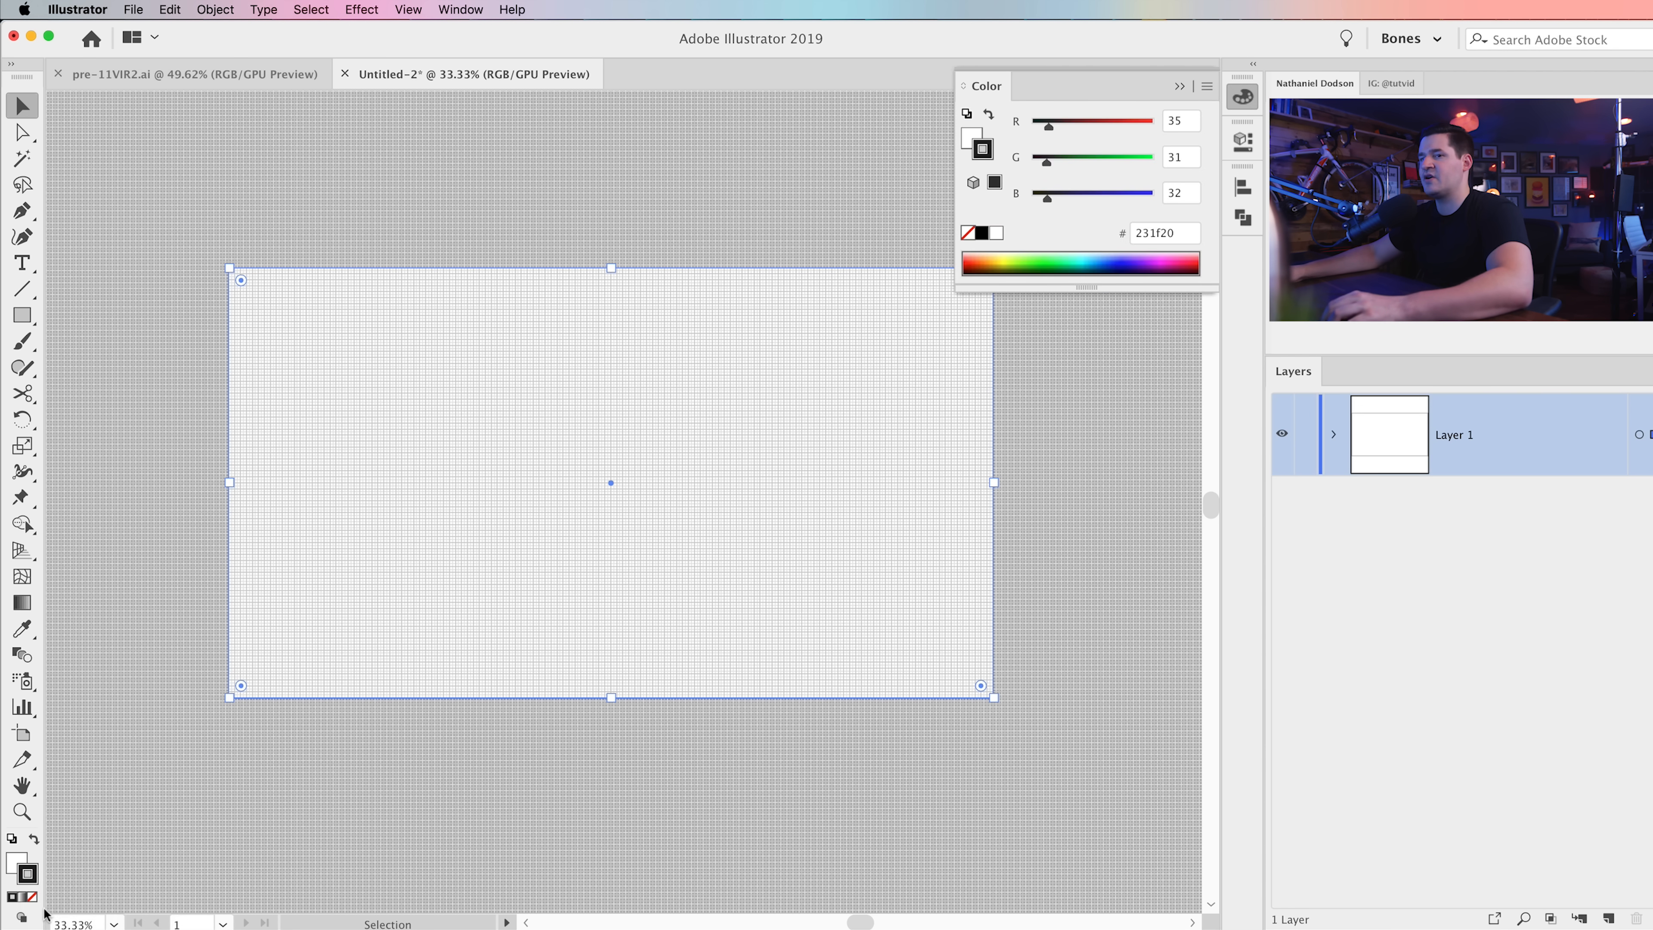
{"action": "left_click", "coordinate": [32, 897]}
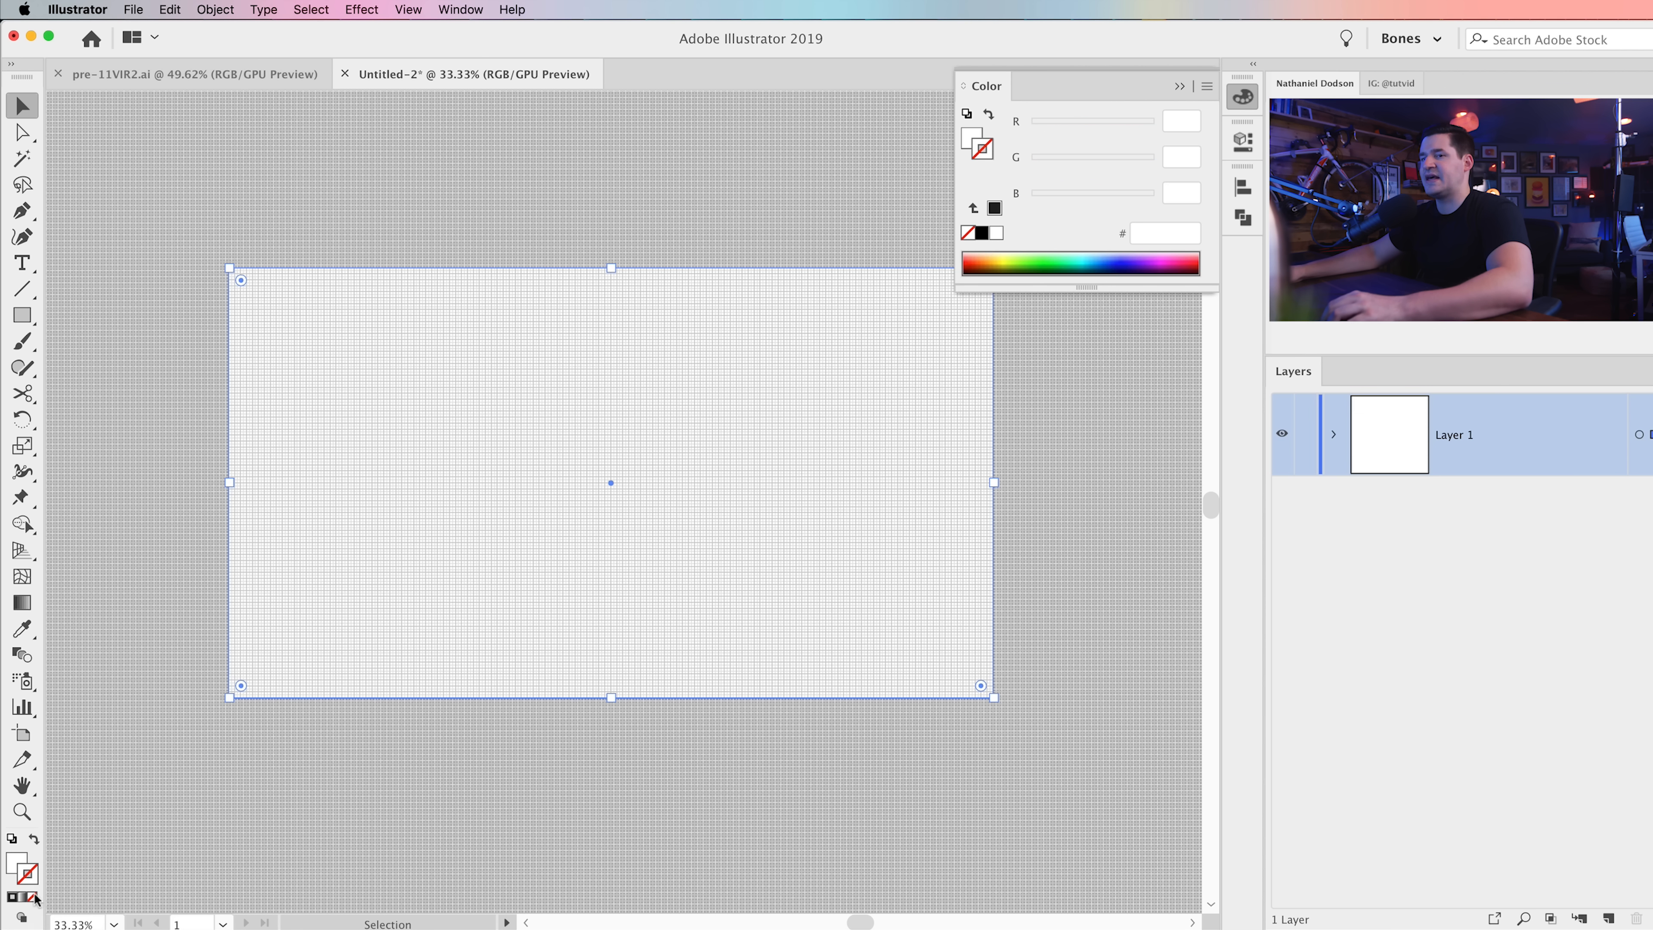
{"action": "left_click", "coordinate": [15, 861]}
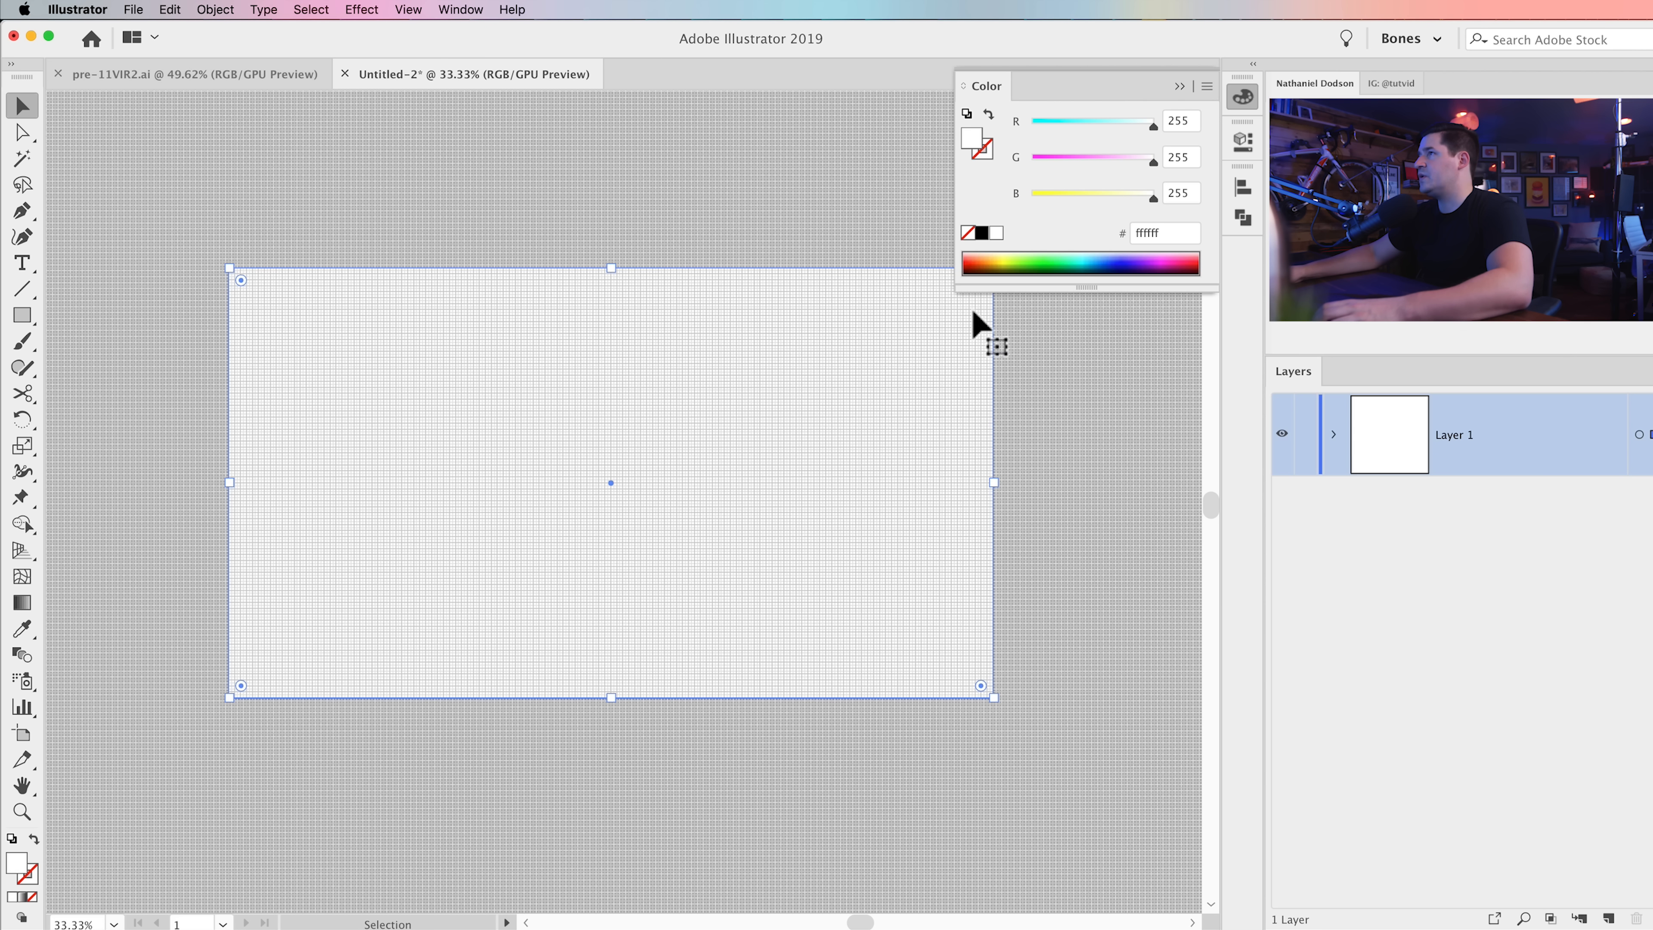
{"action": "left_click", "coordinate": [1170, 232]}
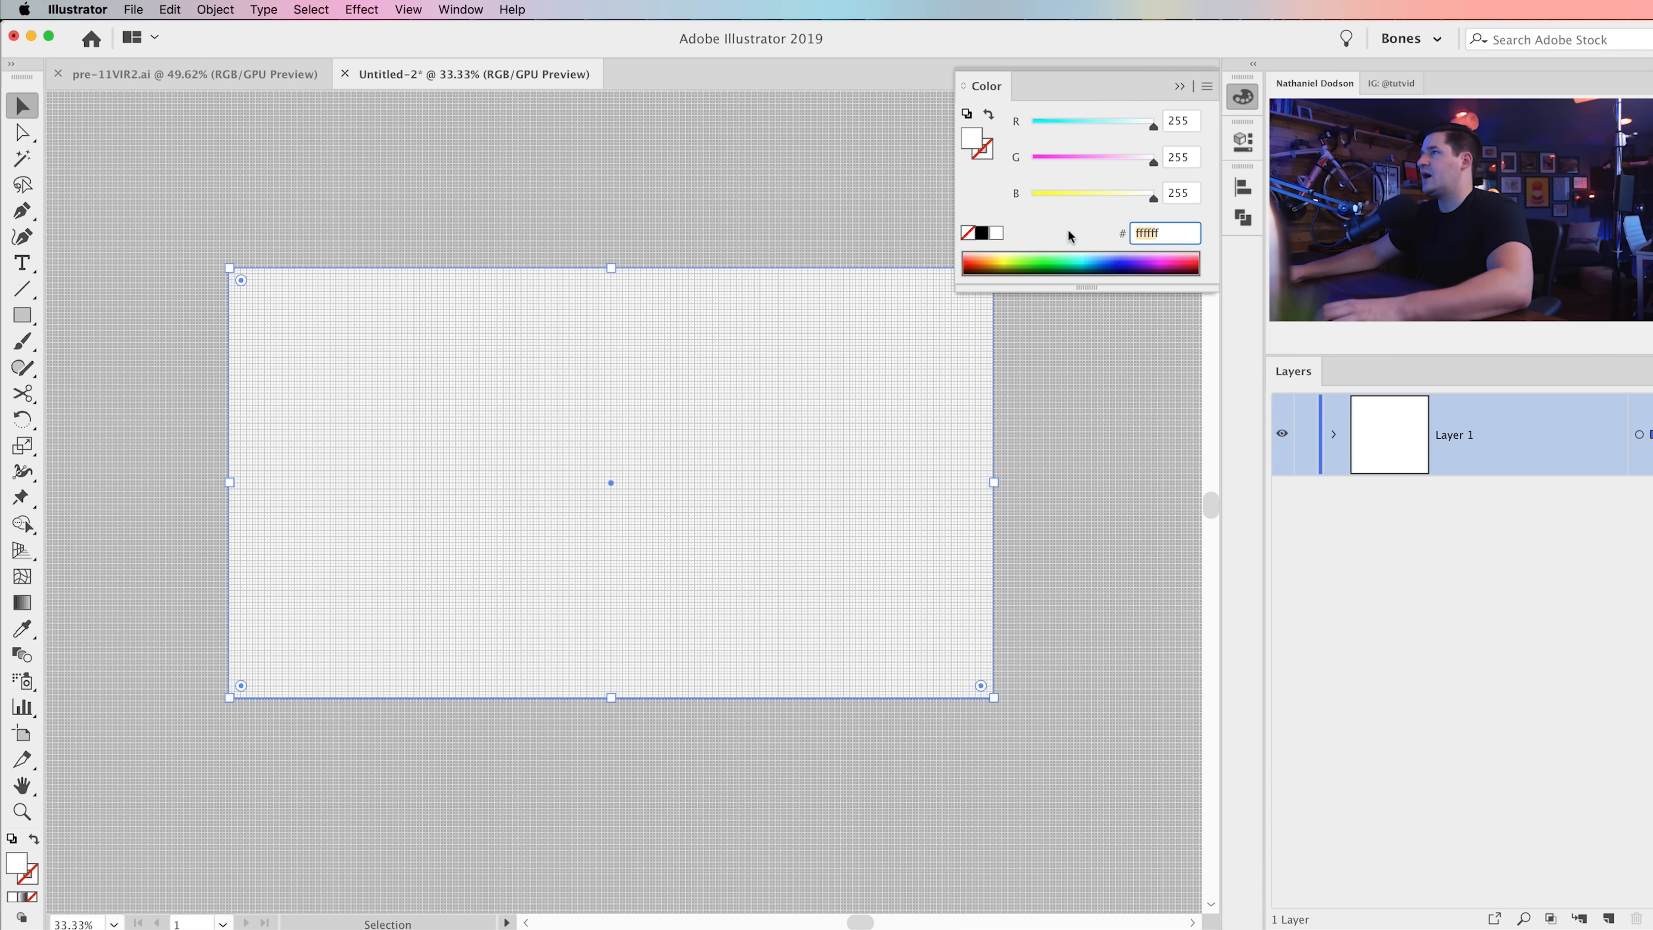
{"action": "type", "text": "fbfbfb"}
{"action": "key", "text": "Tab"}
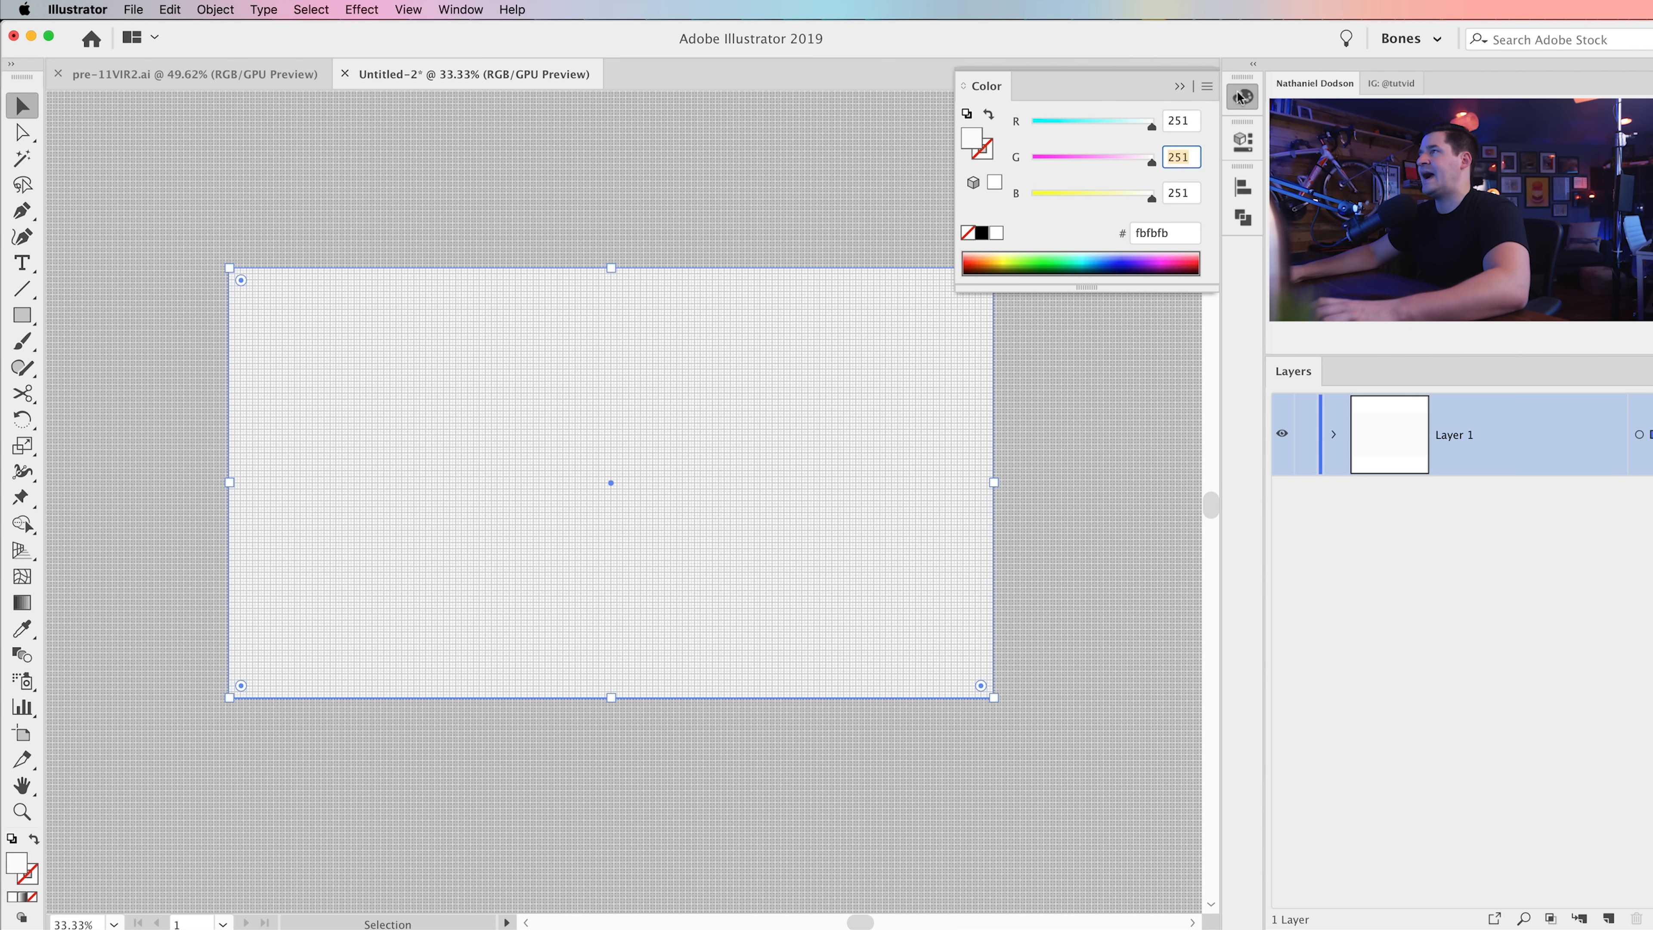
{"action": "left_click", "coordinate": [1244, 96]}
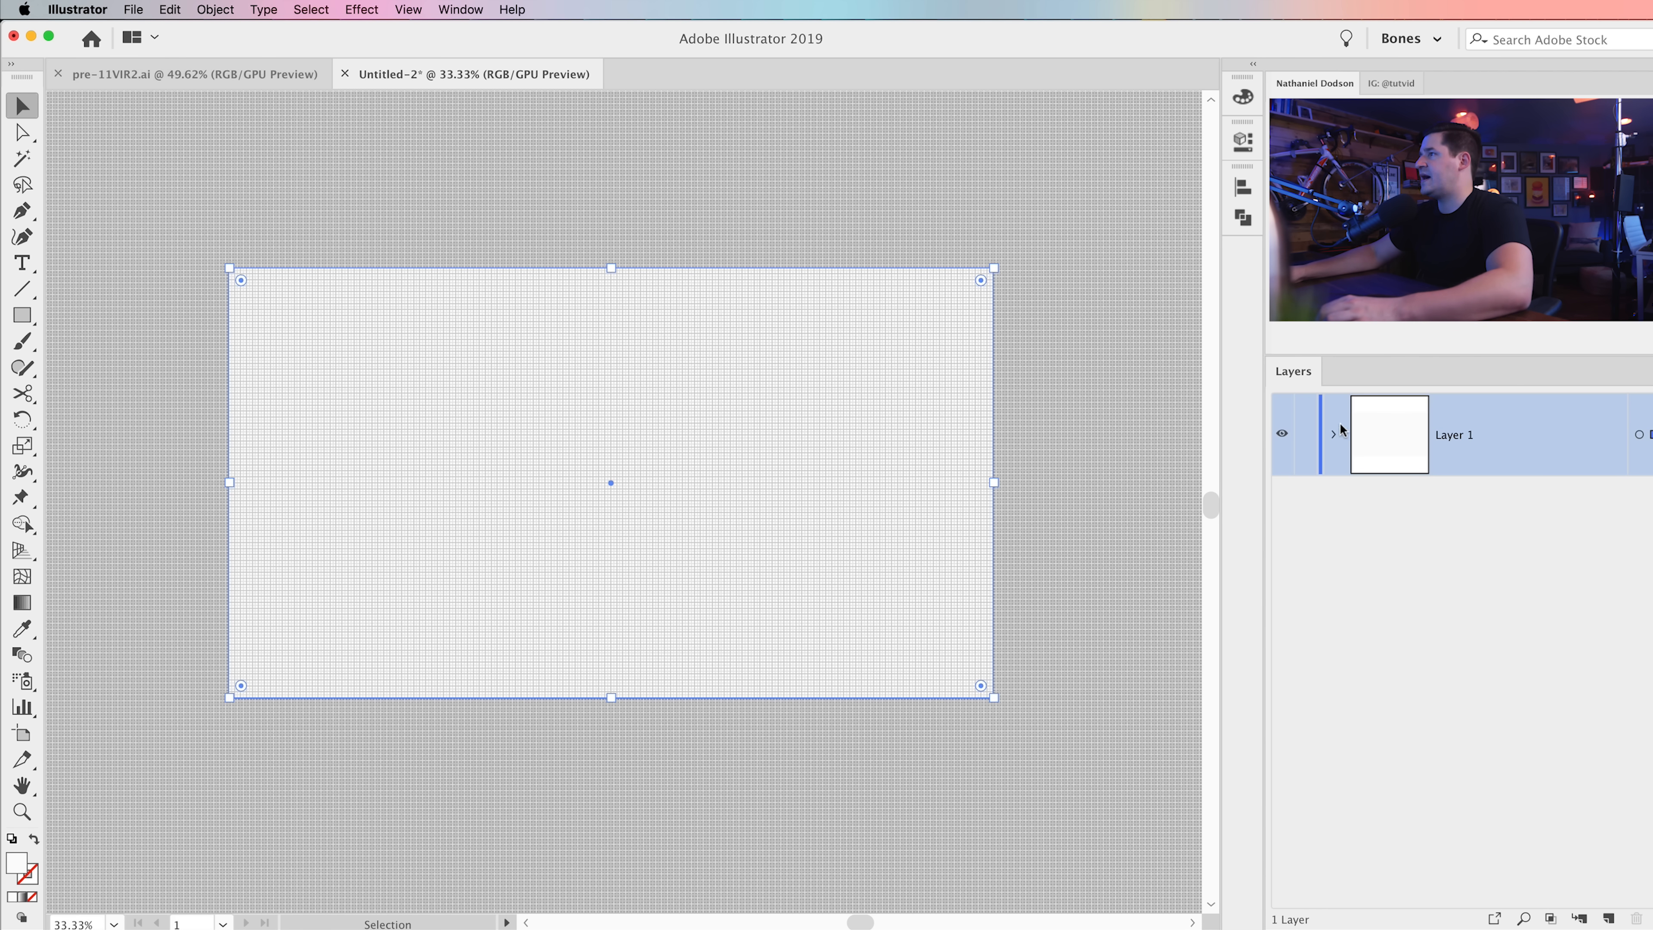
Step: Expand Layer 1 and lock the background rectangle
{"action": "left_click", "coordinate": [1335, 436]}
{"action": "left_click", "coordinate": [1307, 521]}
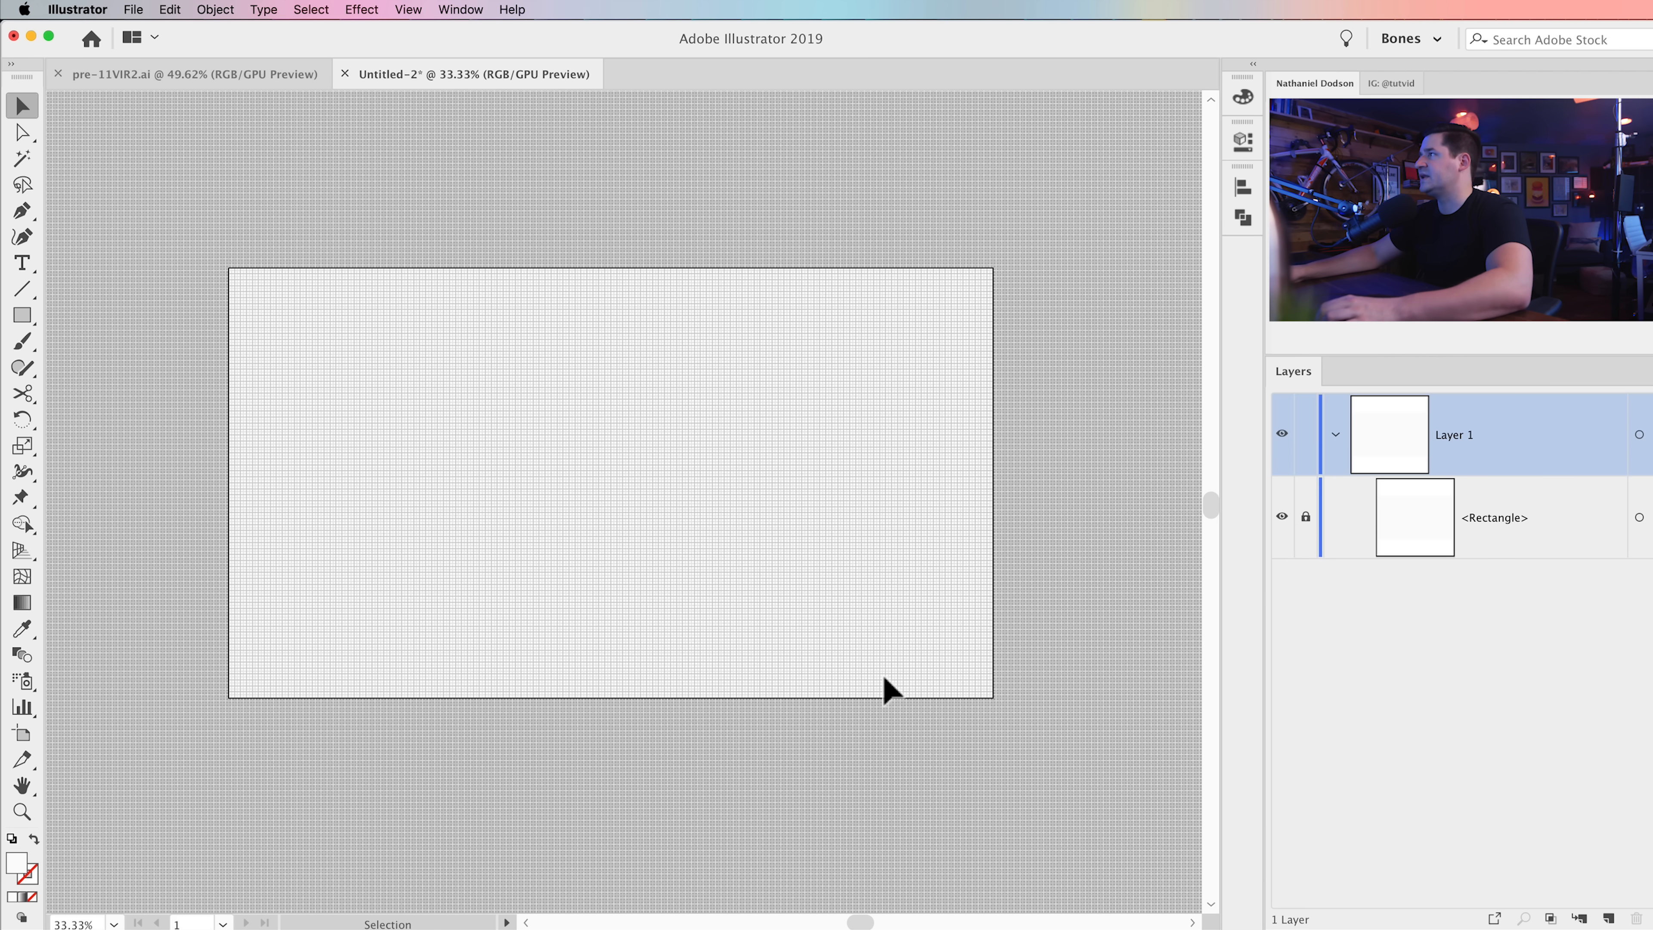
Step: Create a second rectangle 300 px wide and 590 px high on the artboard
{"action": "key", "text": "z"}
{"action": "left_click", "coordinate": [514, 518]}
{"action": "left_click", "coordinate": [576, 468]}
{"action": "mouse_move", "coordinate": [579, 465]}
{"action": "left_mouse_down"}
{"action": "mouse_move", "coordinate": [553, 401]}
{"action": "mouse_move", "coordinate": [565, 454]}
{"action": "left_mouse_up"}
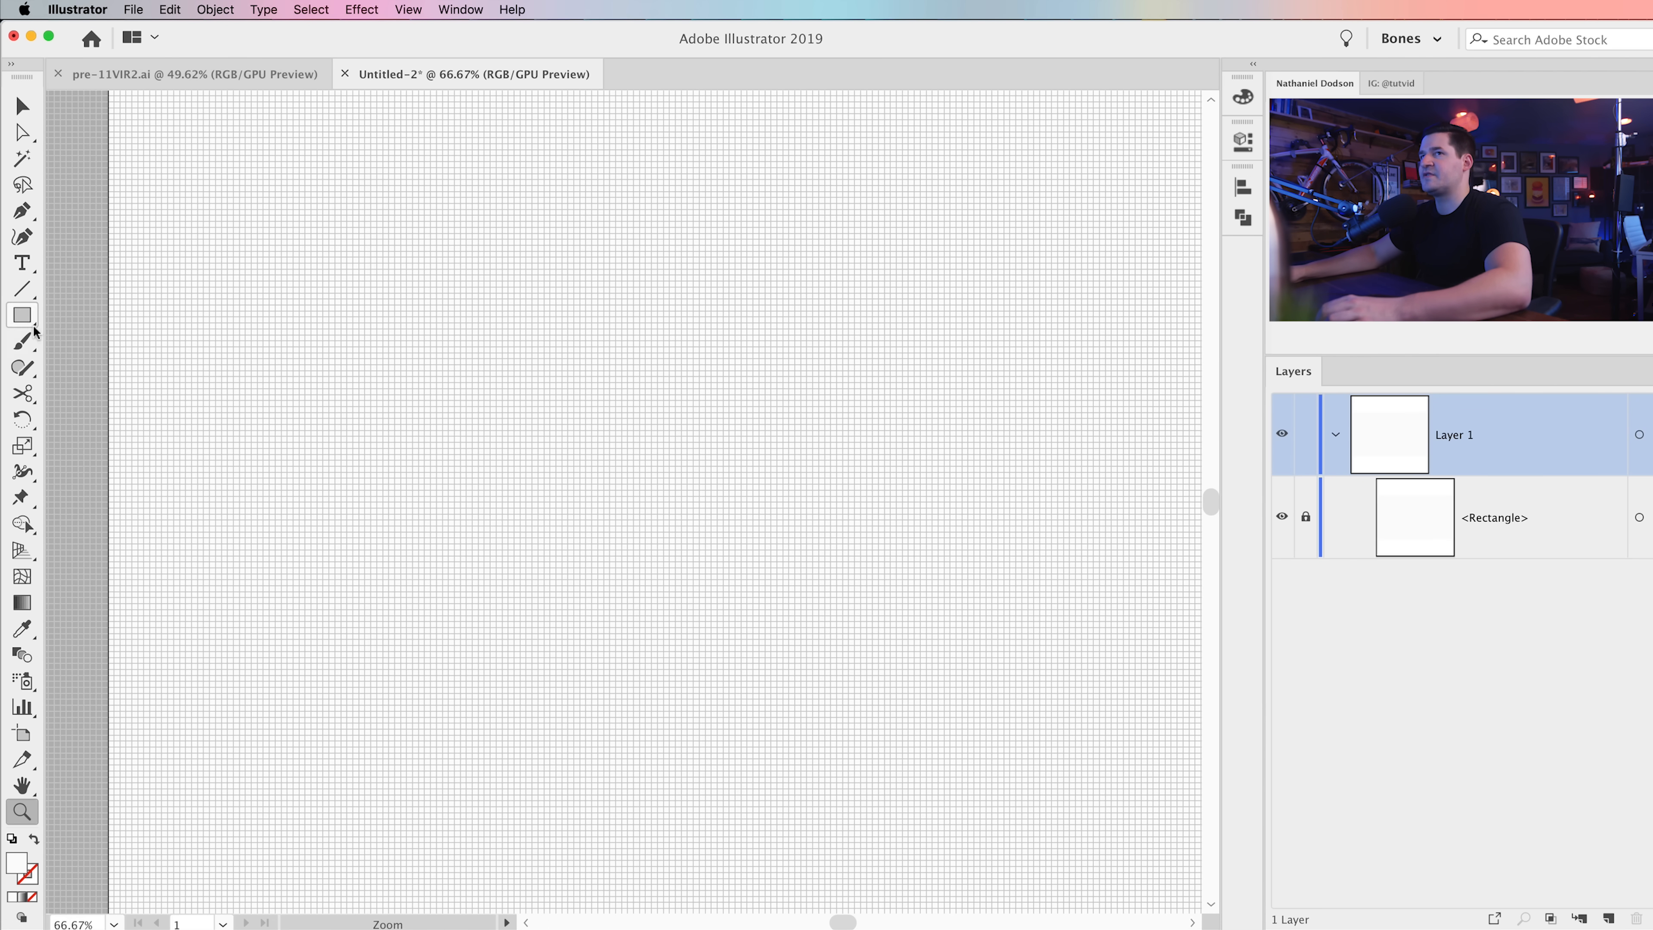
{"action": "left_click", "coordinate": [22, 316]}
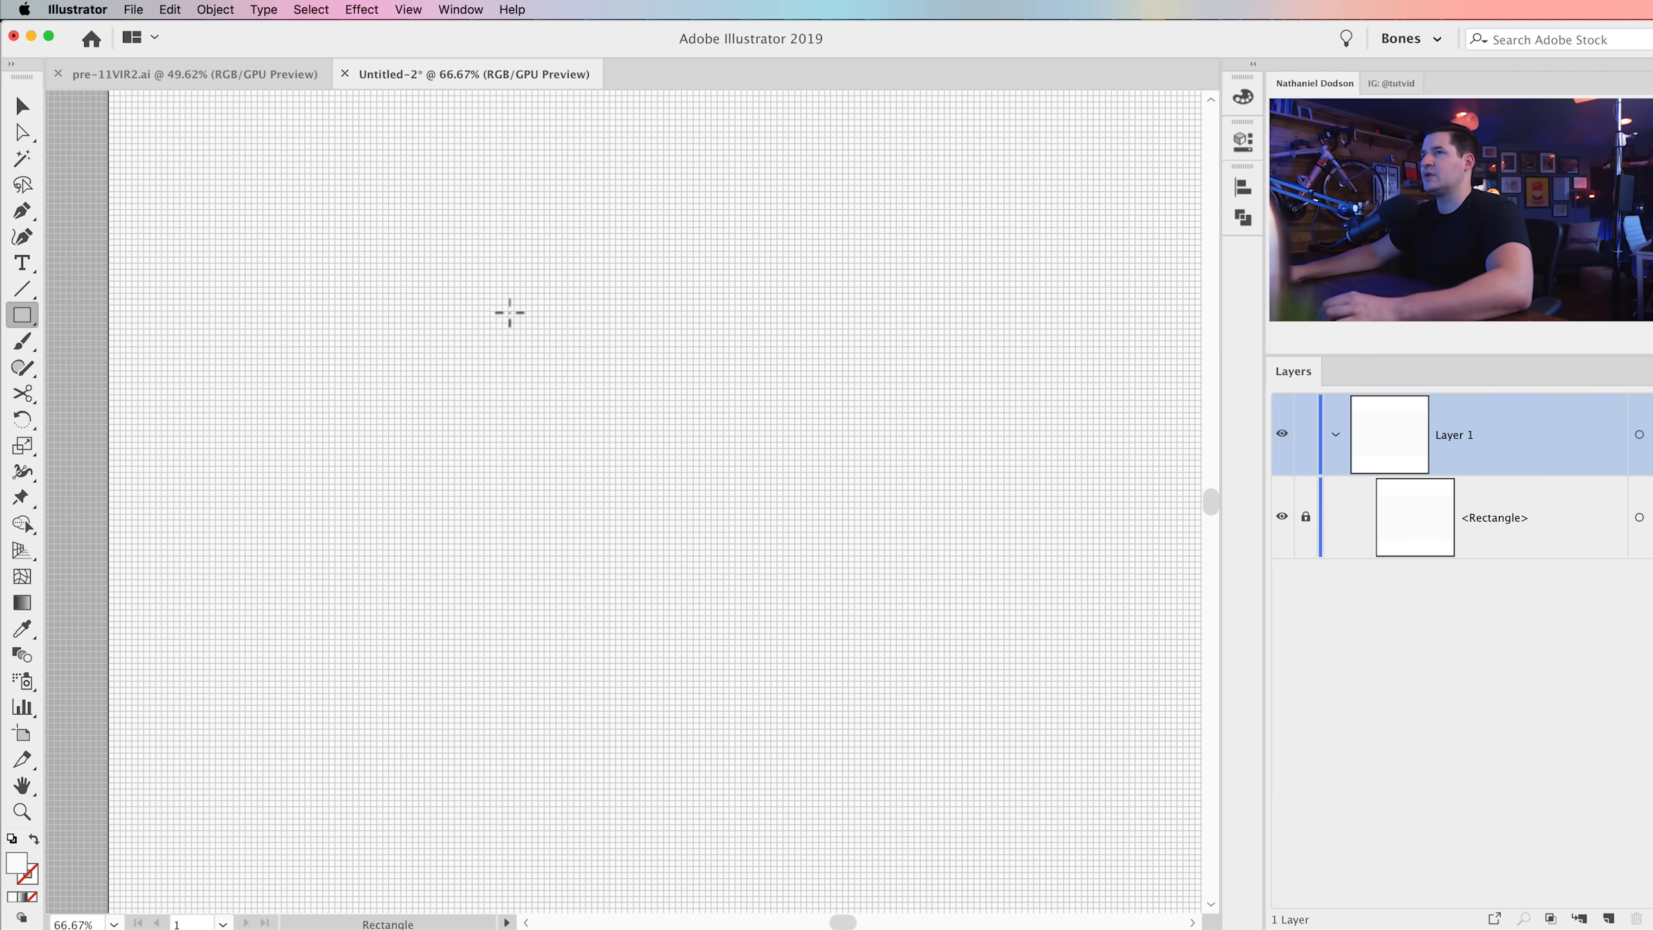
{"action": "left_click", "coordinate": [615, 303]}
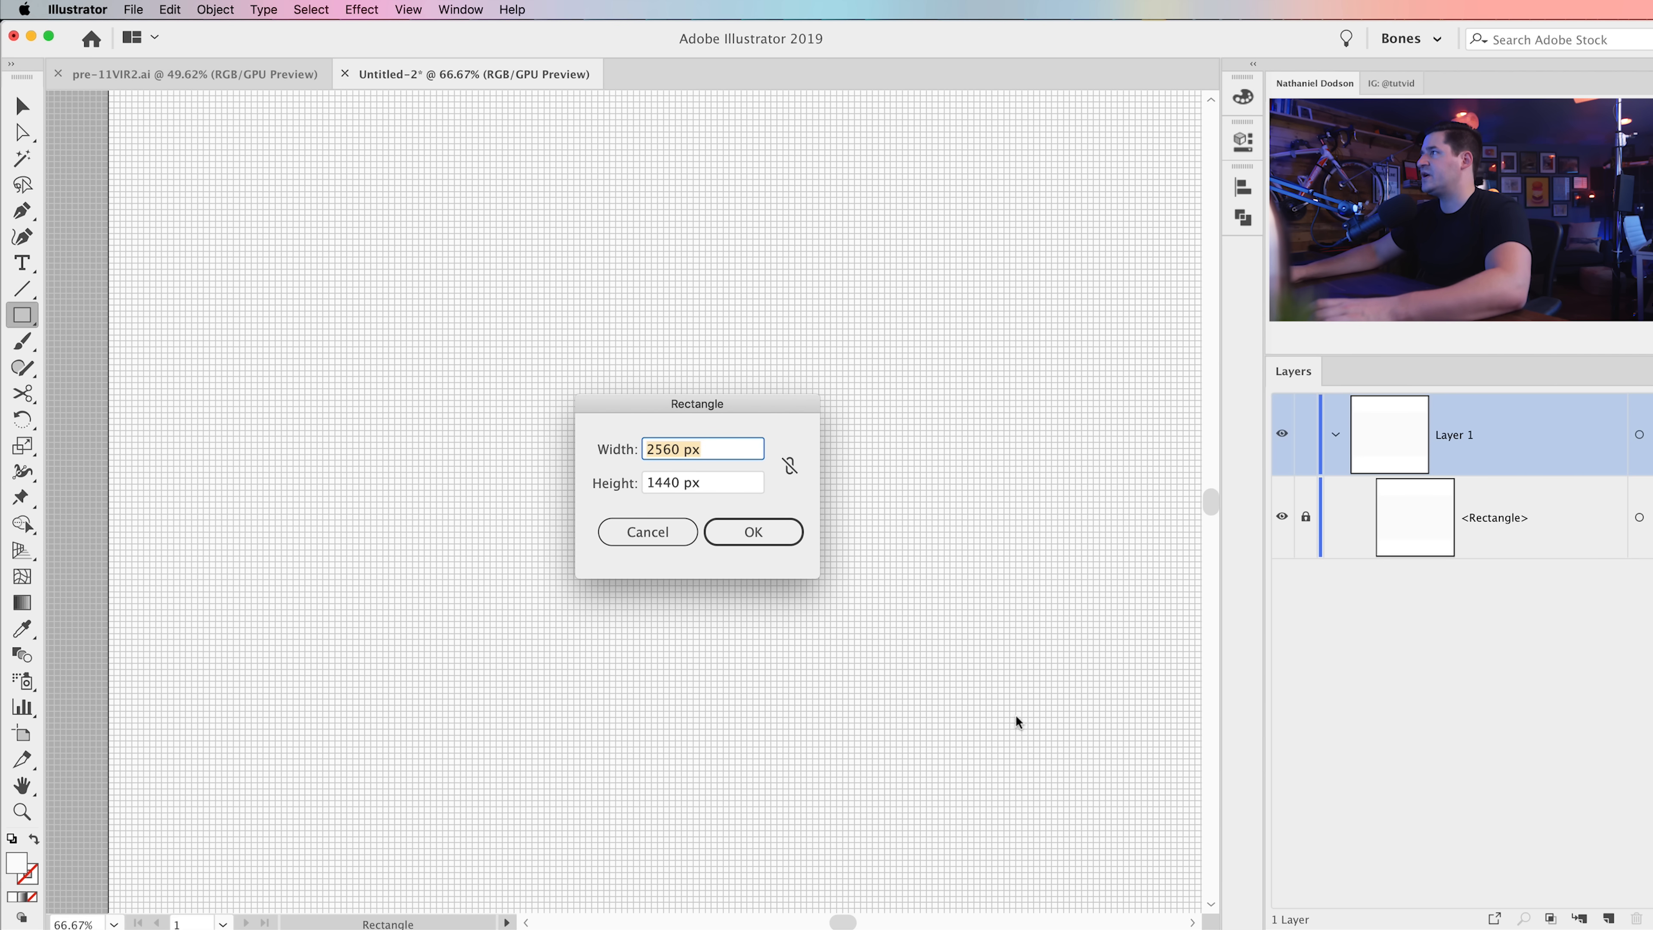
{"action": "type", "text": "300"}
{"action": "key", "text": "Tab"}
{"action": "type", "text": "590"}
{"action": "key", "text": "Tab"}
{"action": "left_click", "coordinate": [775, 533]}
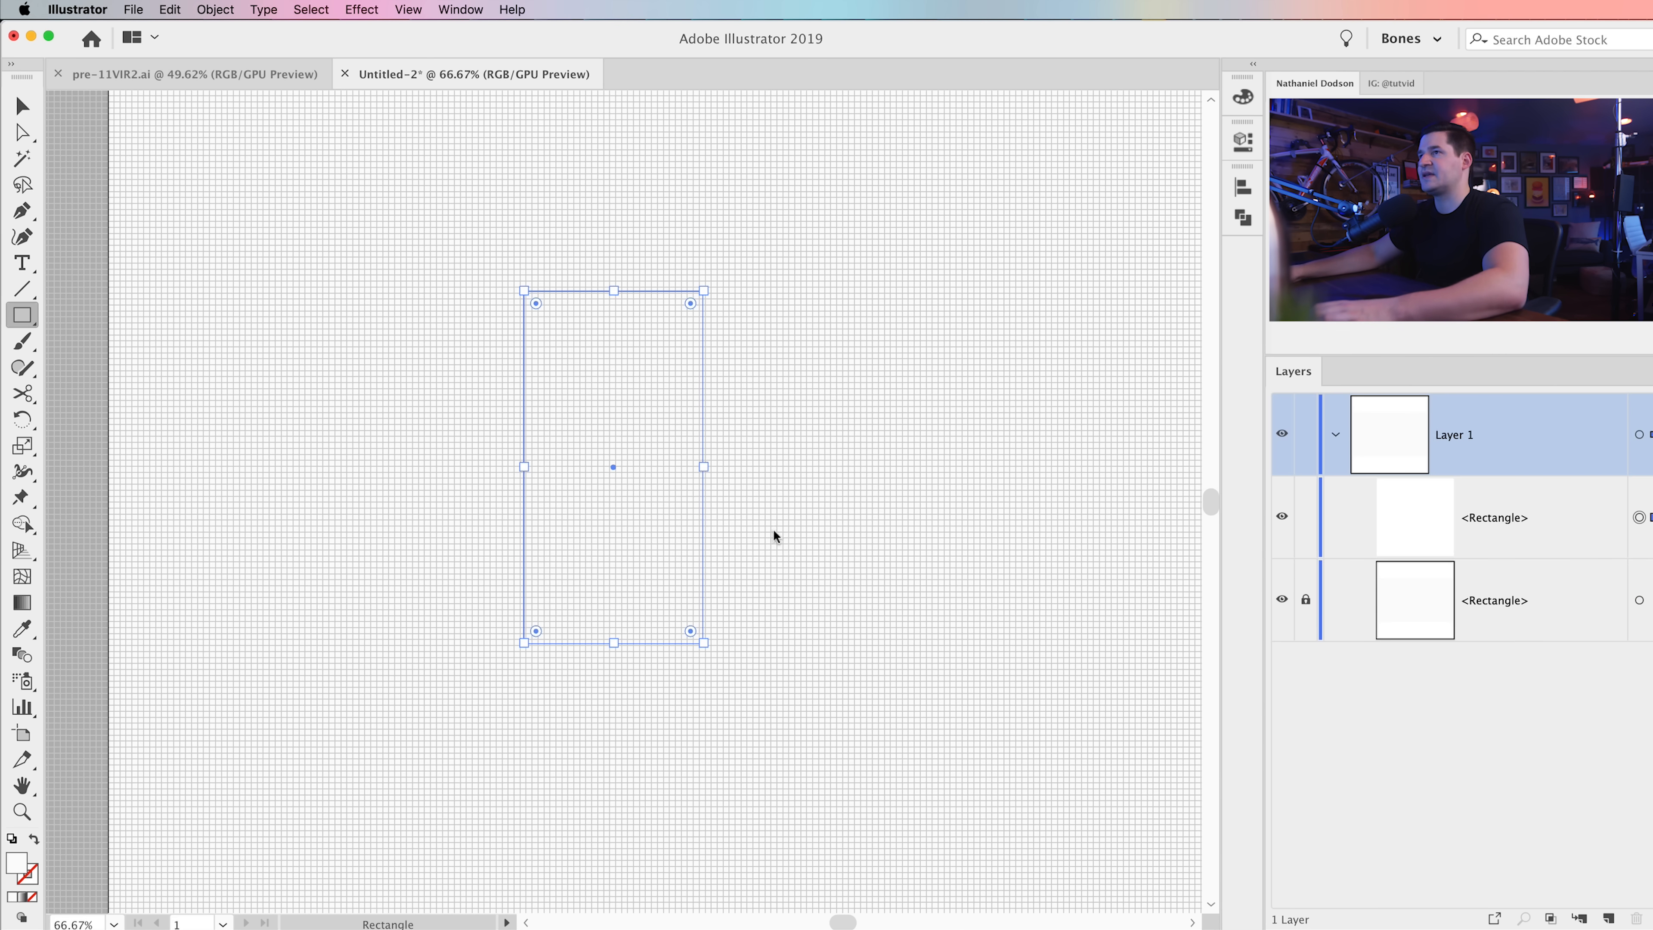
Step: Check the new rectangle's width and height in its properties, and move the rectangle slightly down and to the right
{"action": "key", "text": "z"}
{"action": "left_click", "coordinate": [582, 364]}
{"action": "left_click", "coordinate": [711, 480]}
{"action": "left_click_drag", "start_coordinate": [712, 493], "coordinate": [757, 337]}
{"action": "left_click", "coordinate": [1243, 142]}
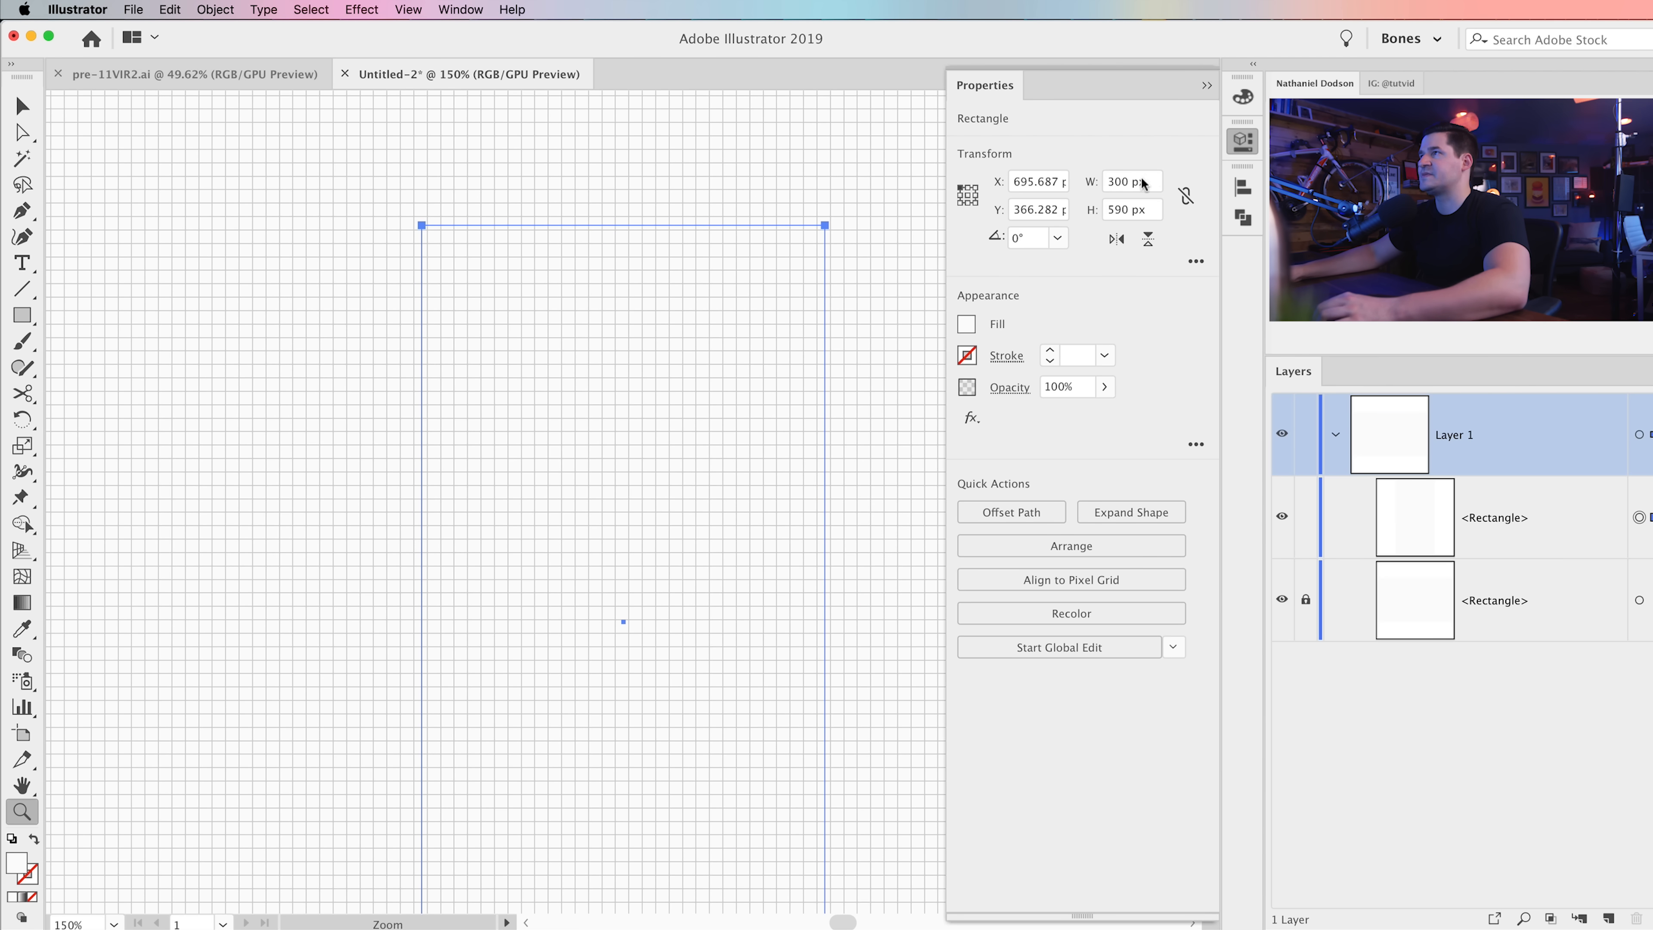
{"action": "left_click", "coordinate": [1244, 141]}
{"action": "key", "text": "v"}
{"action": "left_click_drag", "start_coordinate": [551, 262], "coordinate": [568, 327]}
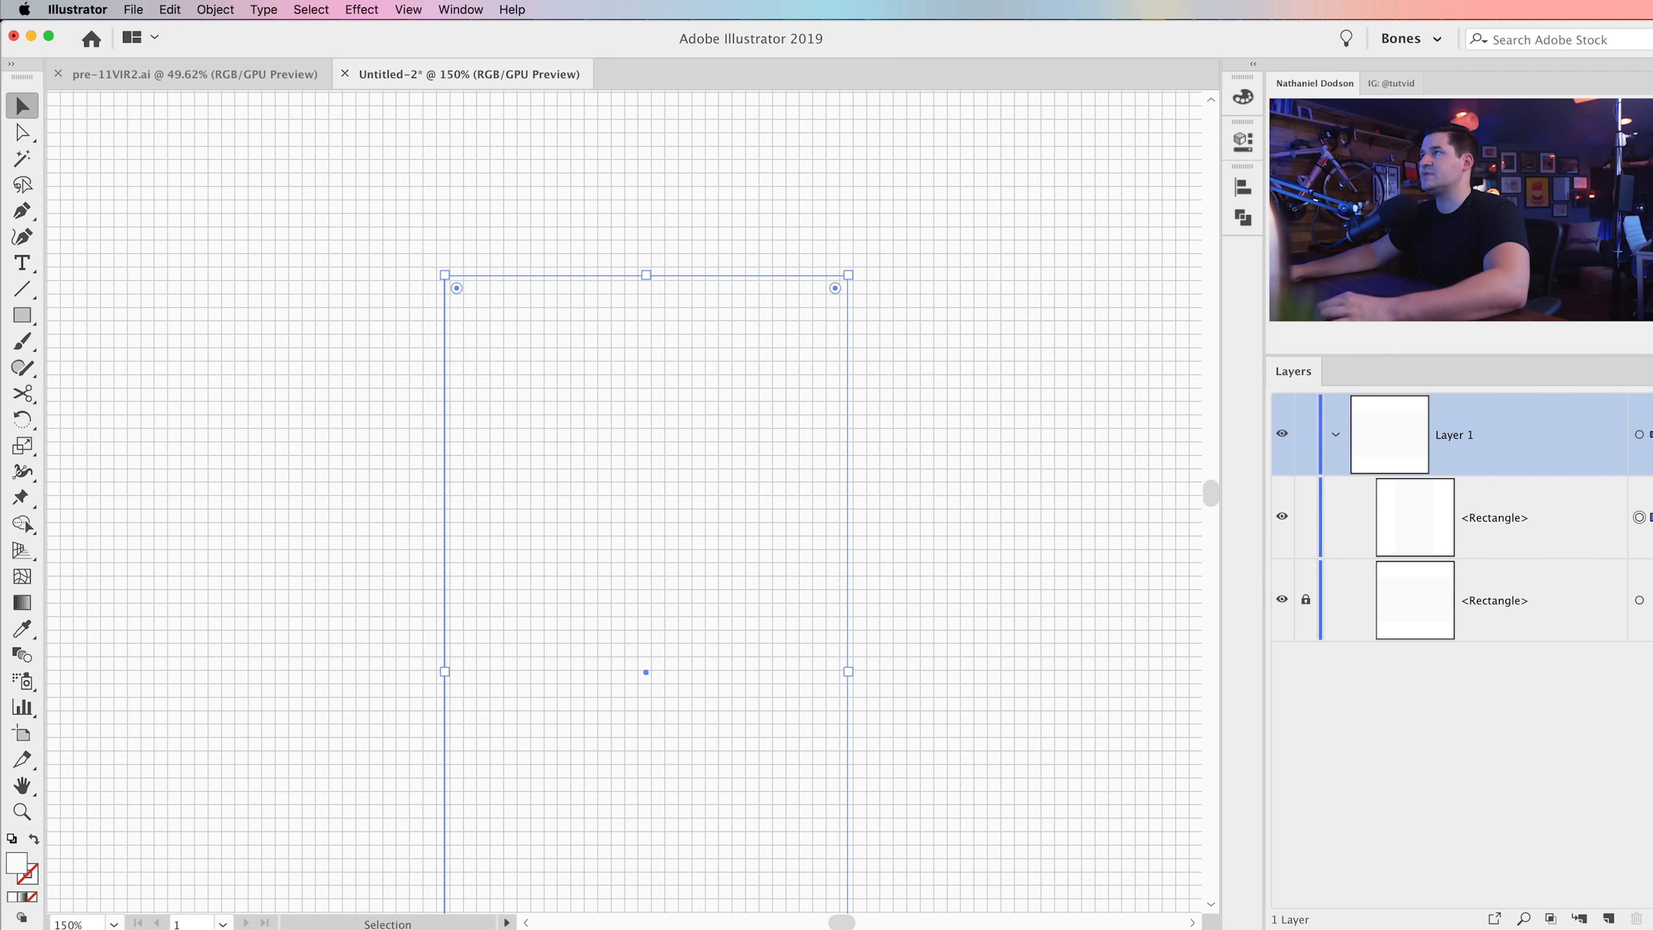
Step: Fill the 300 × 590 px rectangle with pink #fb8efb and shift it slightly up and to the right
{"action": "left_click", "coordinate": [1243, 98]}
{"action": "left_click_drag", "start_coordinate": [1111, 162], "coordinate": [1099, 163]}
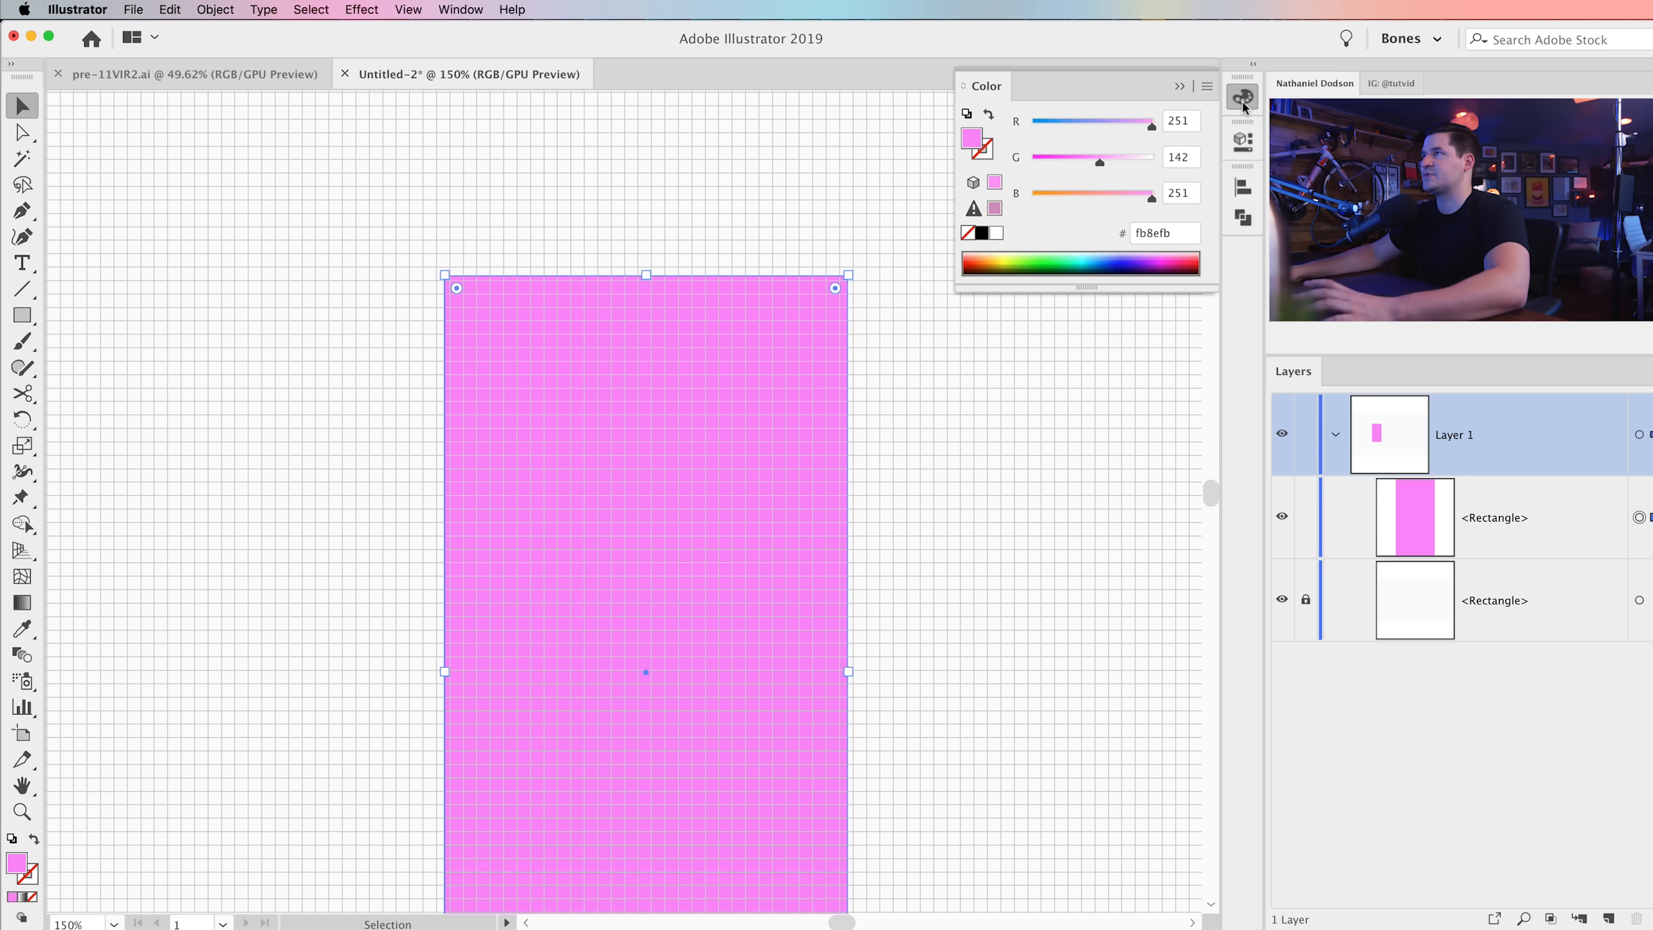
{"action": "left_click", "coordinate": [846, 375]}
{"action": "mouse_move", "coordinate": [666, 435]}
{"action": "left_mouse_down"}
{"action": "mouse_move", "coordinate": [658, 397]}
{"action": "mouse_move", "coordinate": [667, 412]}
{"action": "left_mouse_up"}
Step: Turn on Snap to Grid and move the pink rectangle so it snaps to the grid at X 700 px, Y 360 px
{"action": "left_click", "coordinate": [416, 10]}
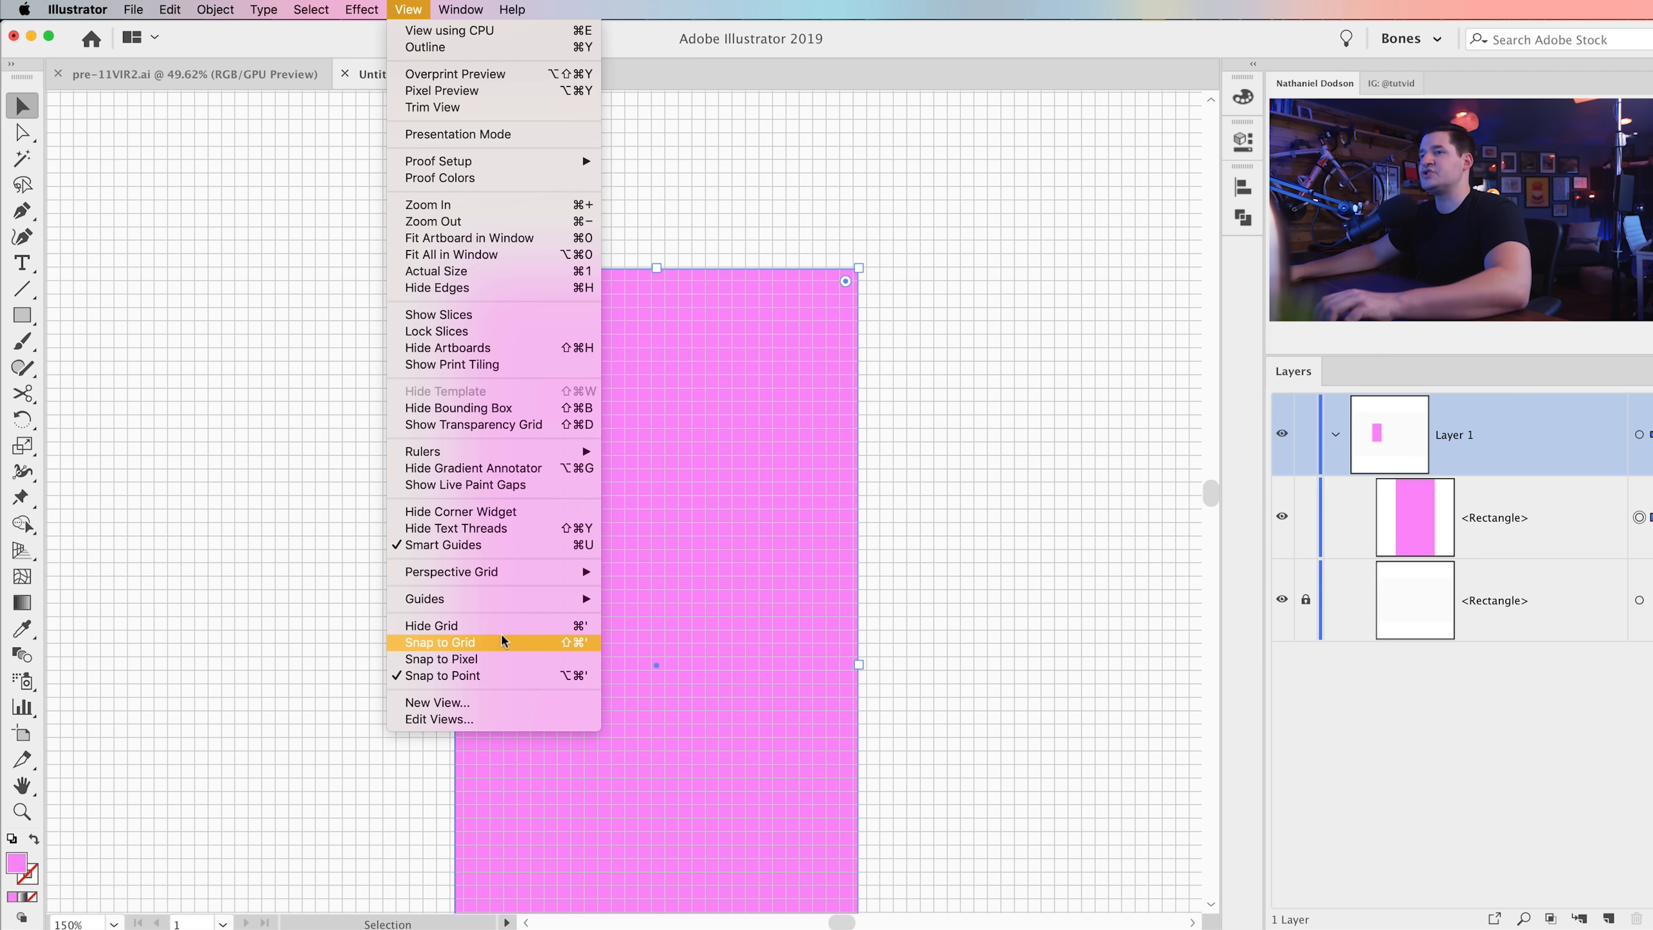
{"action": "left_click", "coordinate": [446, 642]}
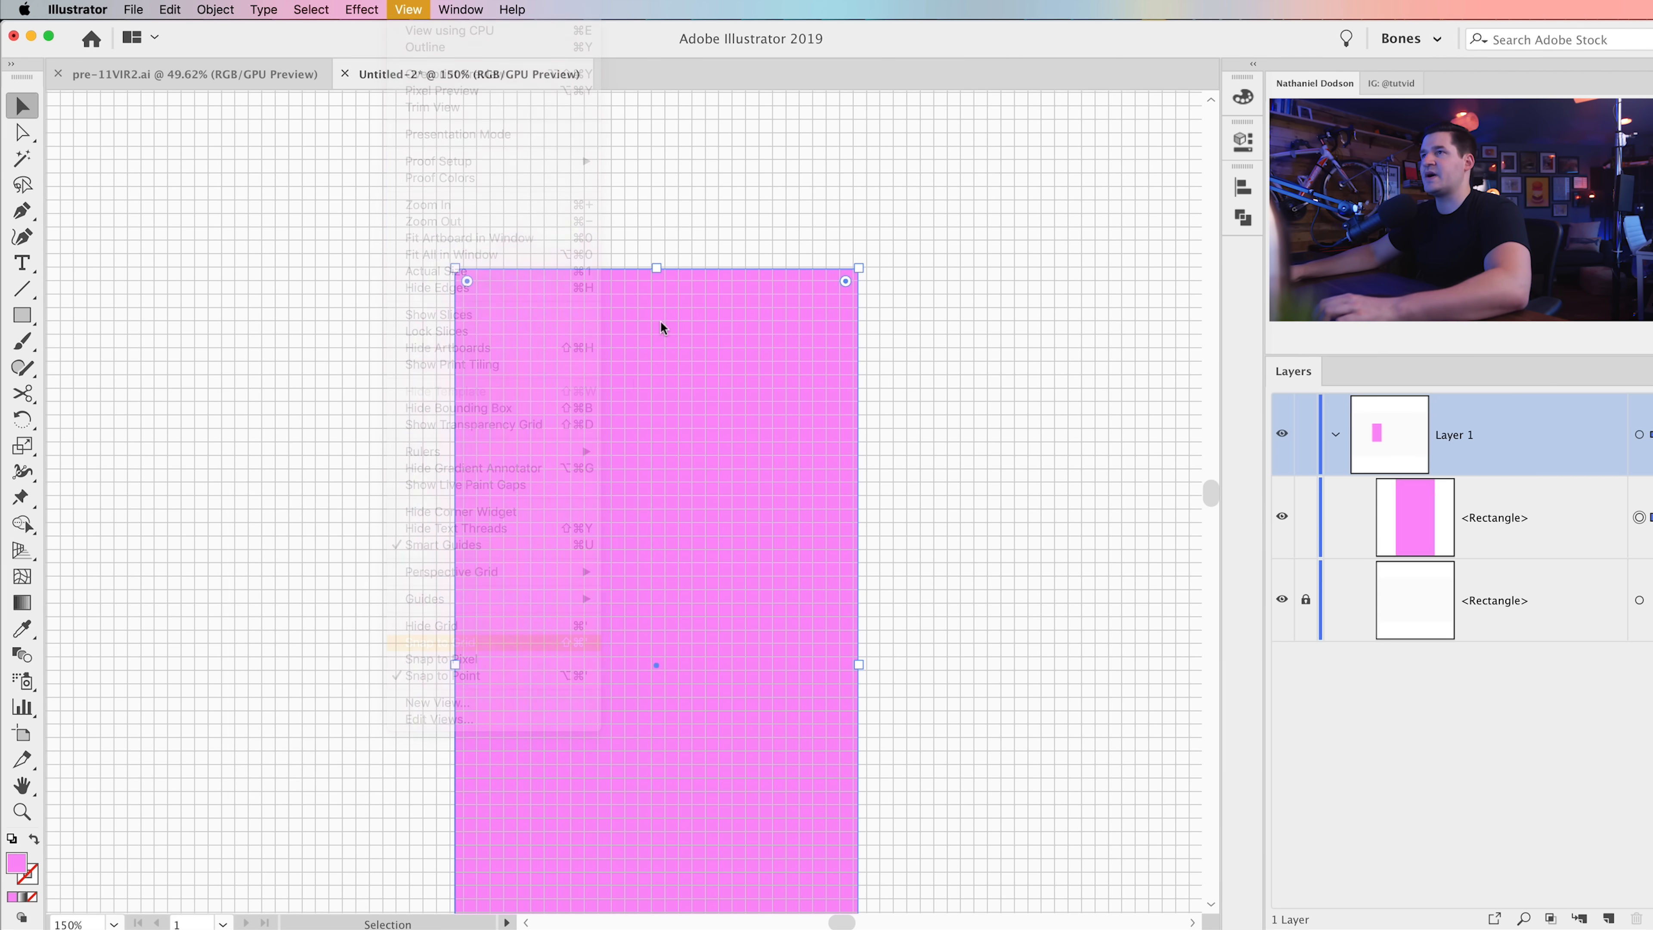
{"action": "left_click", "coordinate": [916, 370]}
{"action": "left_click_drag", "start_coordinate": [737, 492], "coordinate": [742, 180]}
{"action": "left_click_drag", "start_coordinate": [729, 674], "coordinate": [754, 788]}
{"action": "left_click_drag", "start_coordinate": [746, 492], "coordinate": [720, 598]}
{"action": "left_click", "coordinate": [657, 446]}
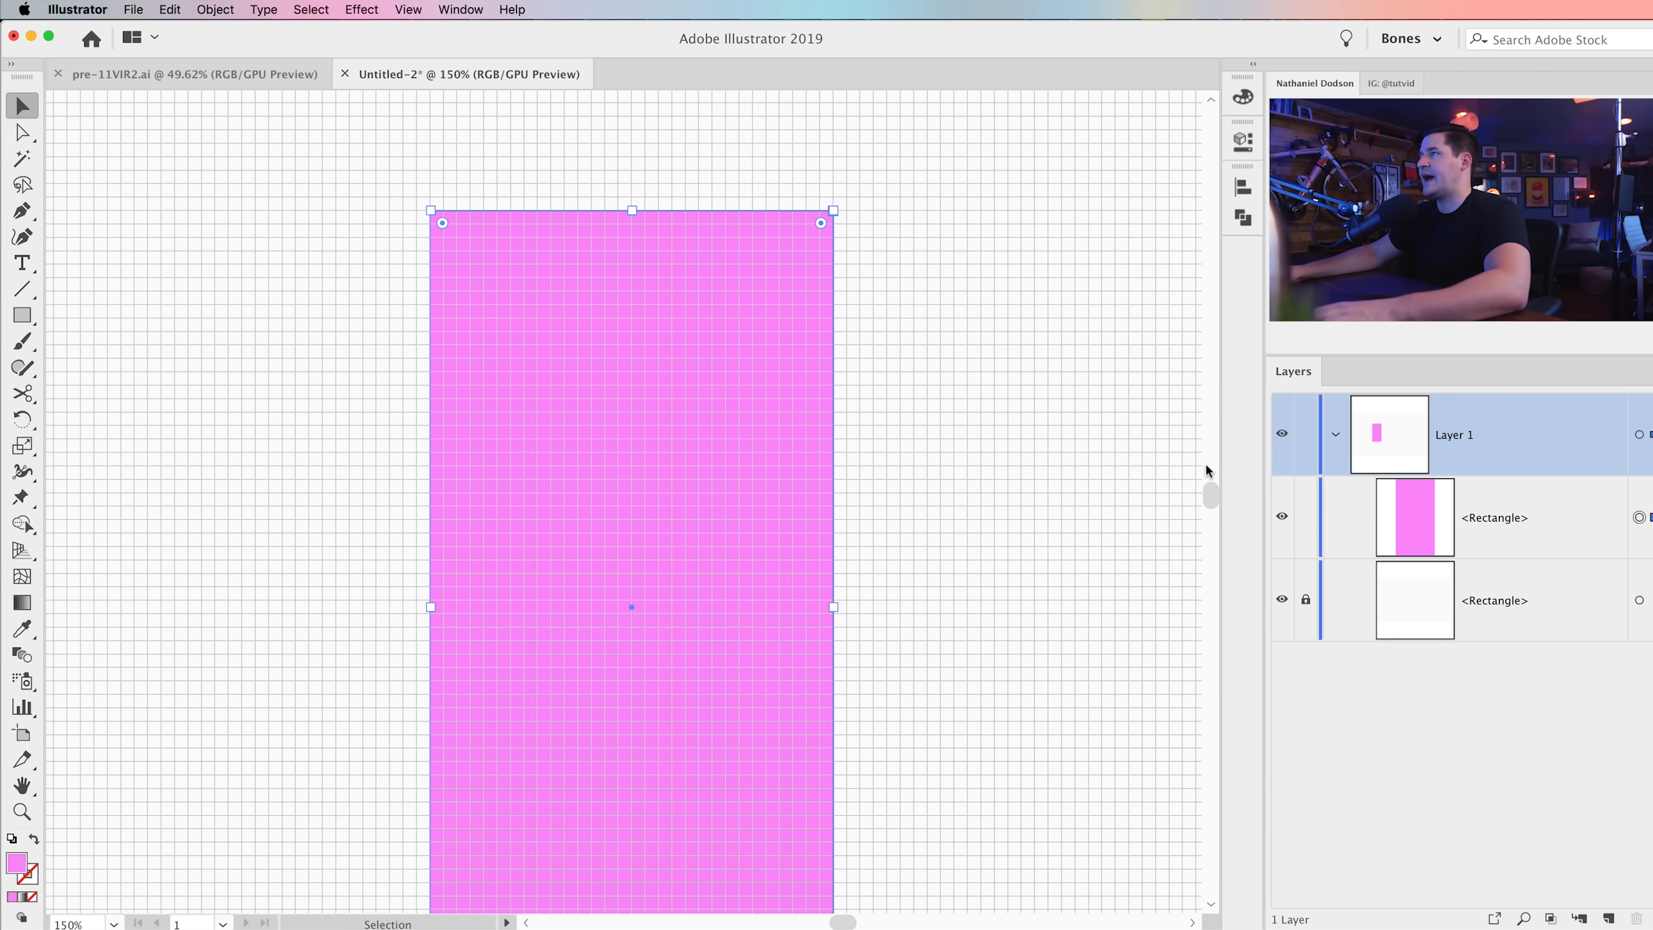
Step: Fill the rectangle with the white-to-black gradient swatch and open its gradient for editing, moving the gradient settings clear of the artwork
{"action": "left_click", "coordinate": [1242, 143]}
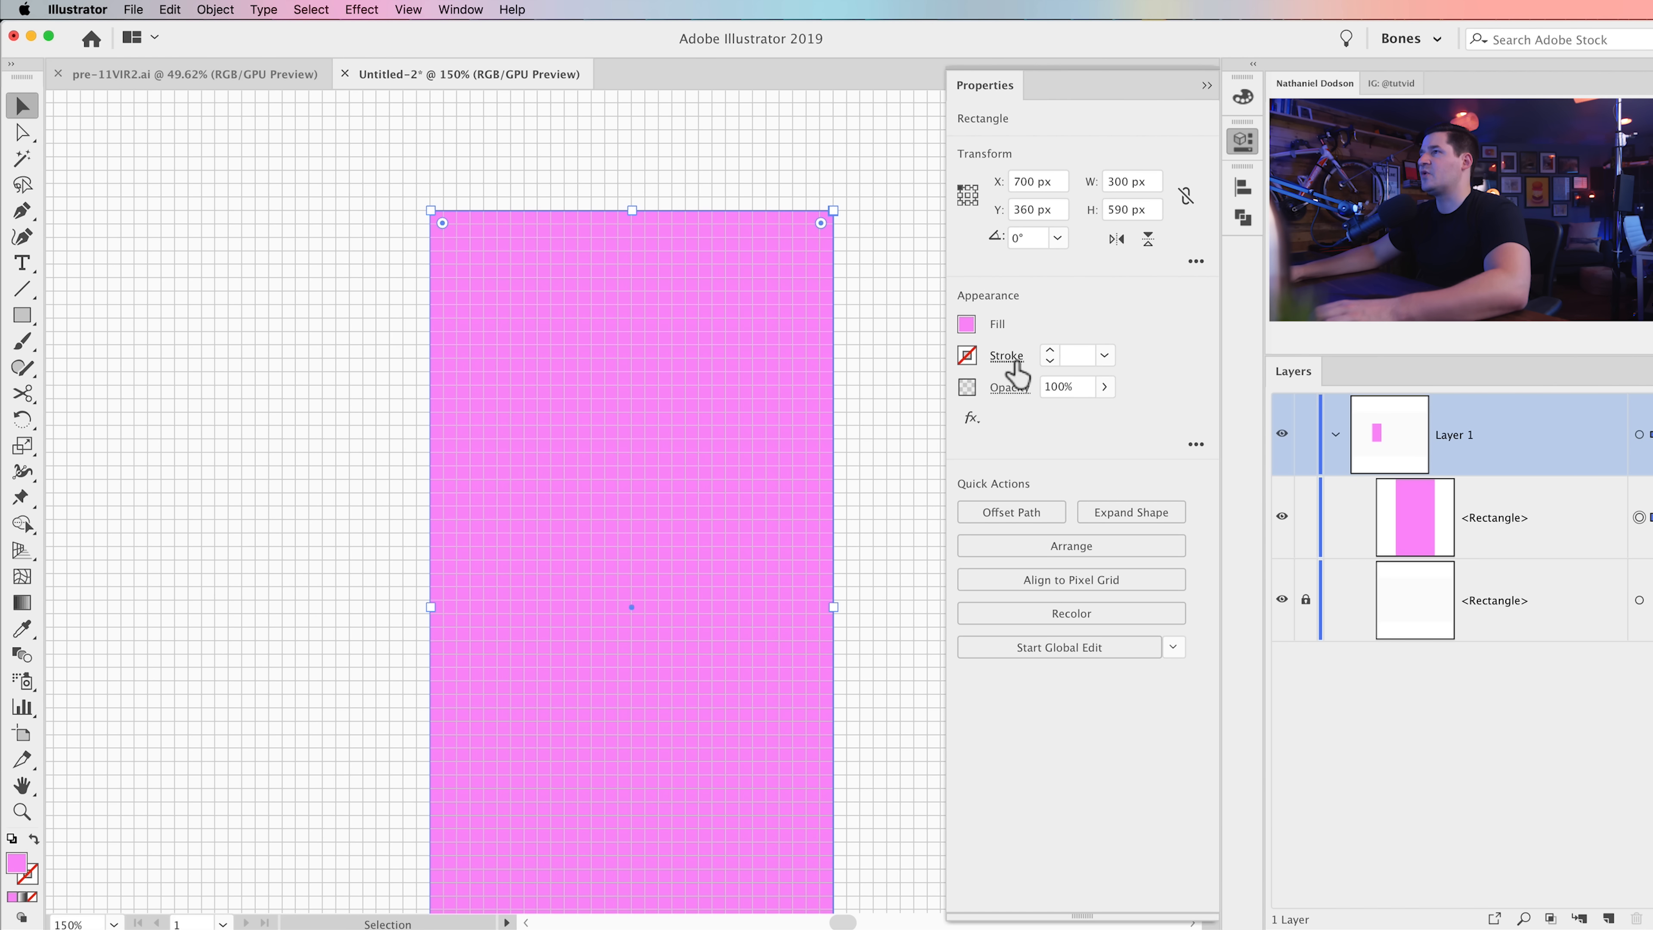
{"action": "left_click", "coordinate": [967, 325]}
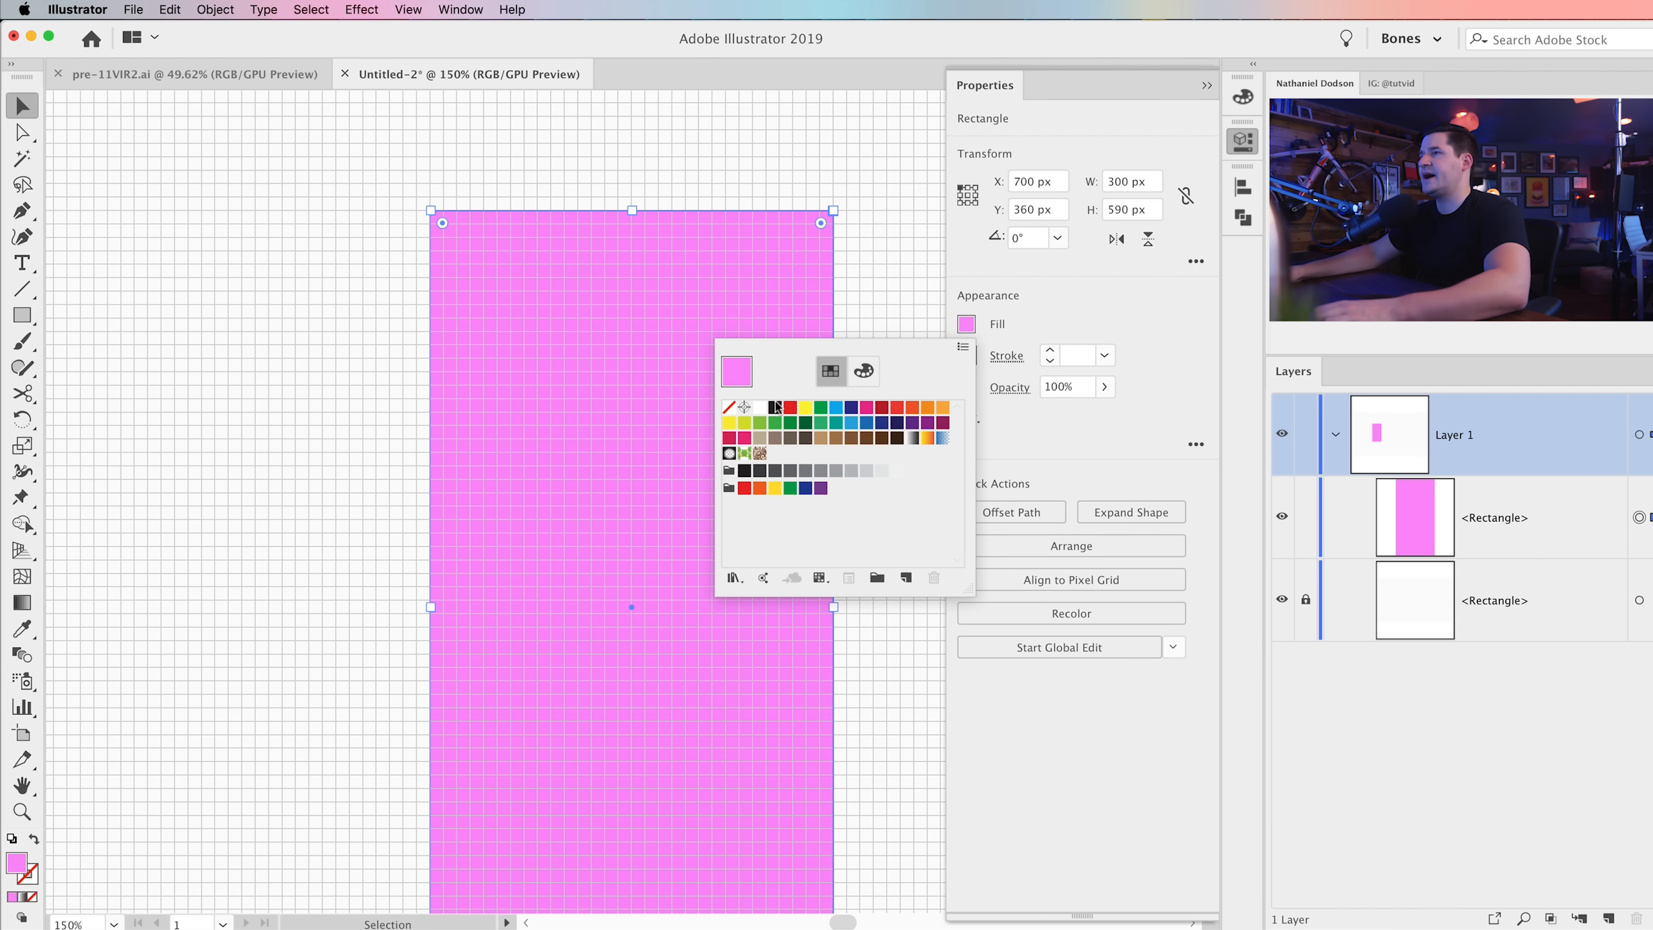
{"action": "left_click", "coordinate": [914, 438]}
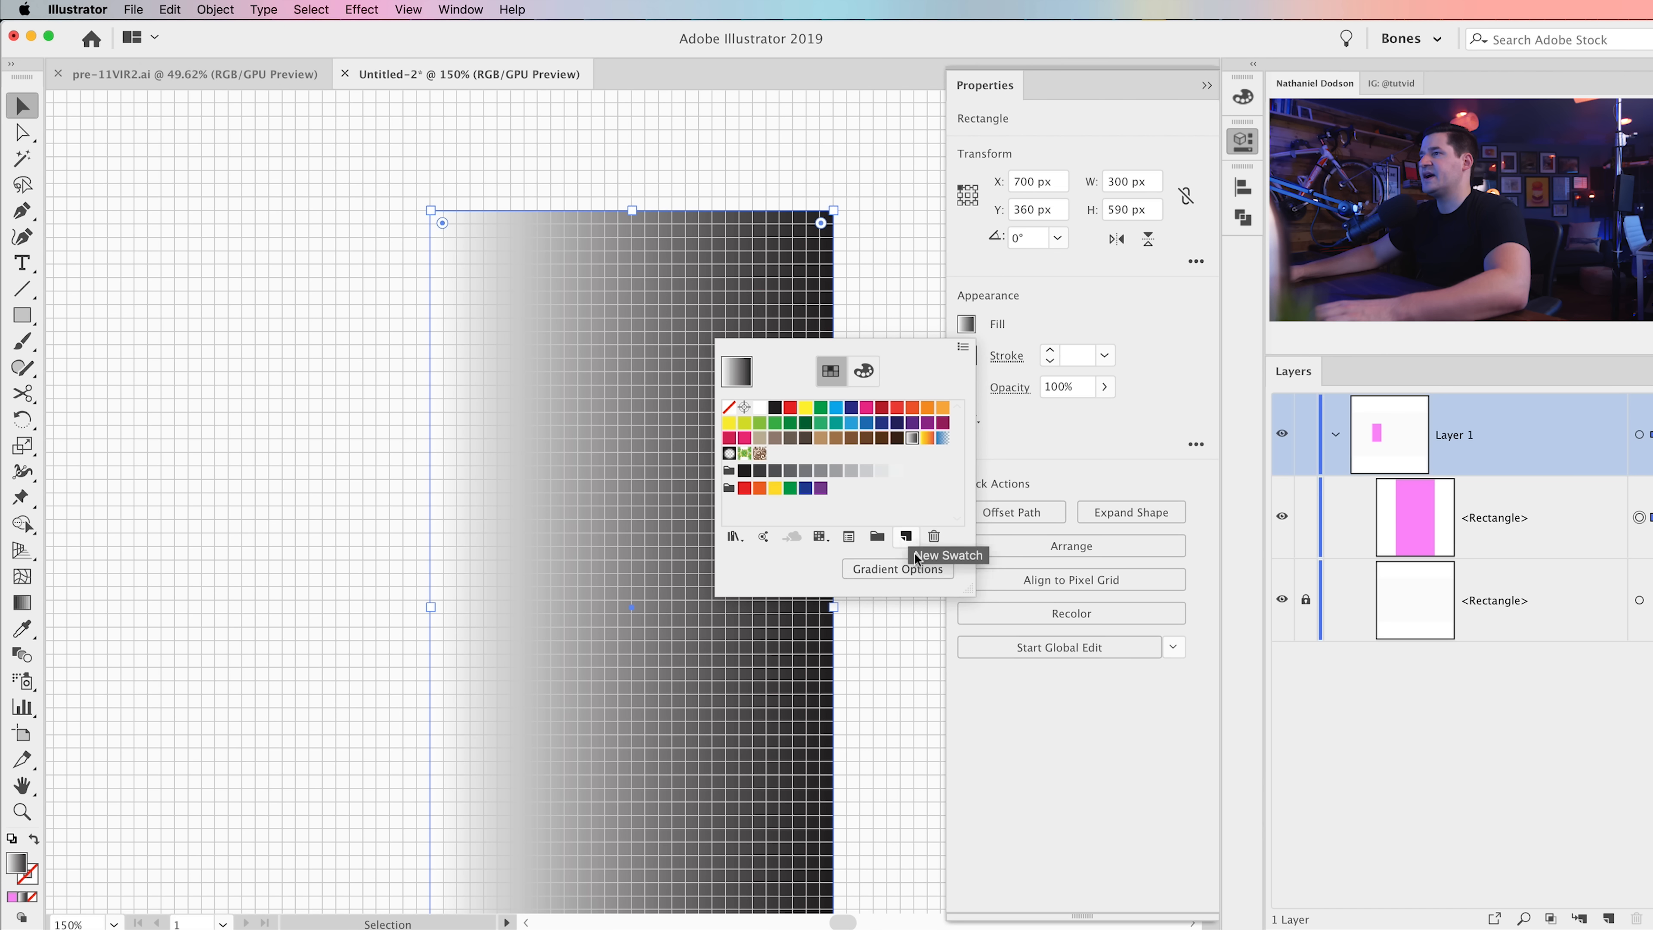
{"action": "left_click", "coordinate": [897, 569]}
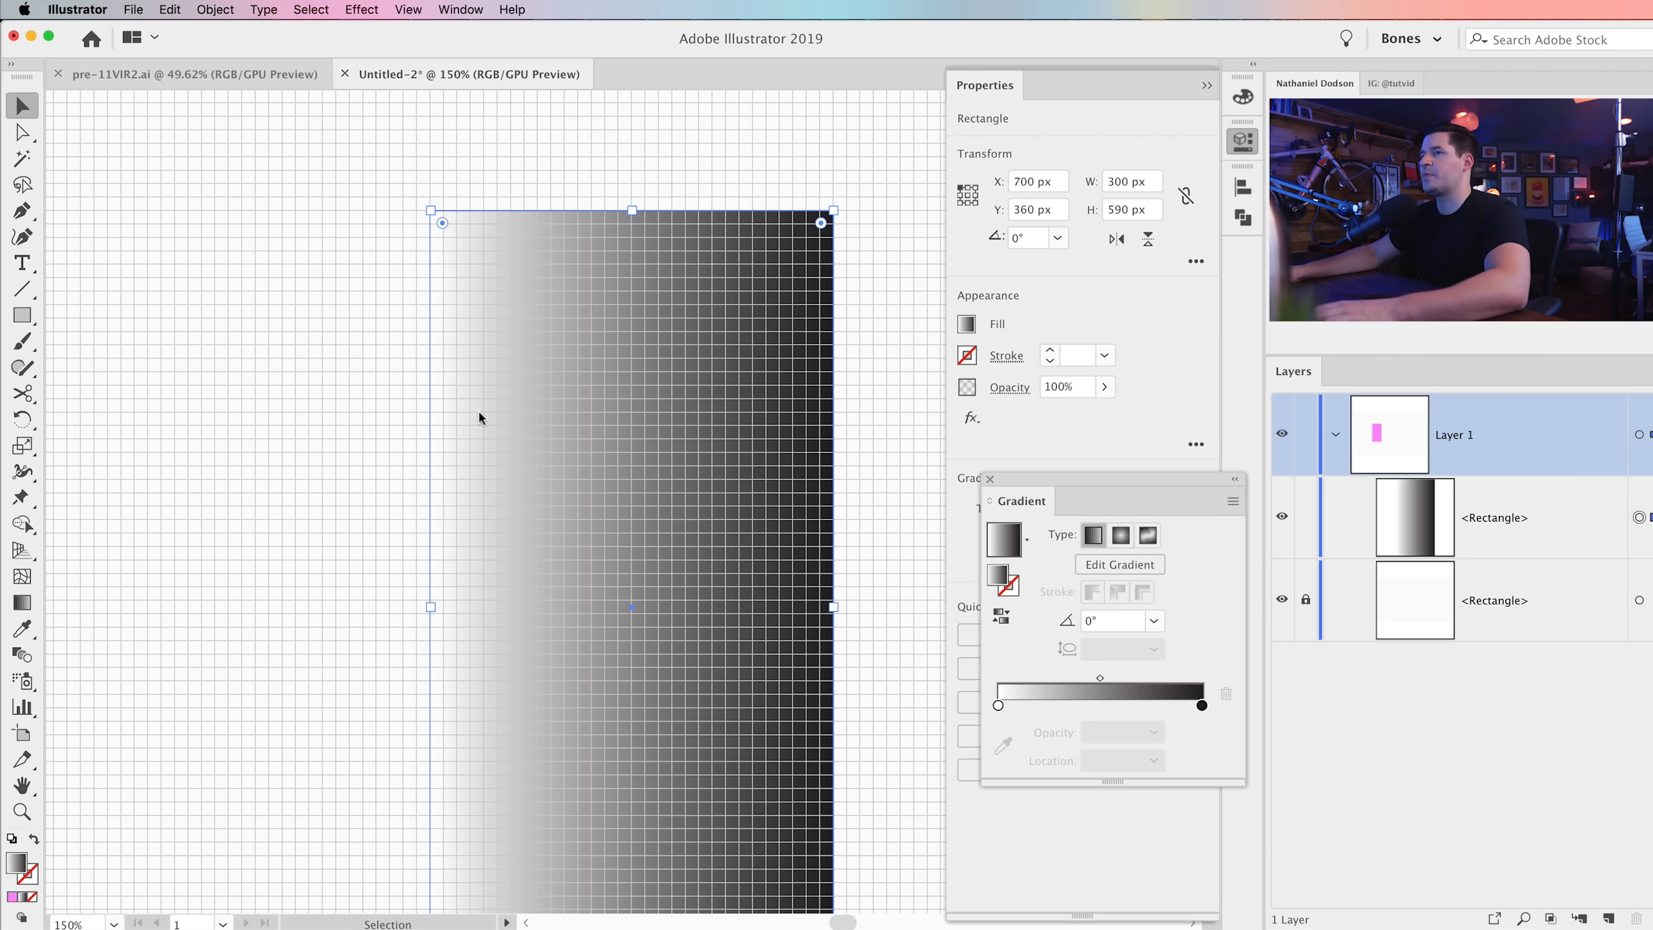
{"action": "left_click_drag", "start_coordinate": [1012, 495], "coordinate": [135, 383]}
{"action": "left_click", "coordinate": [243, 453]}
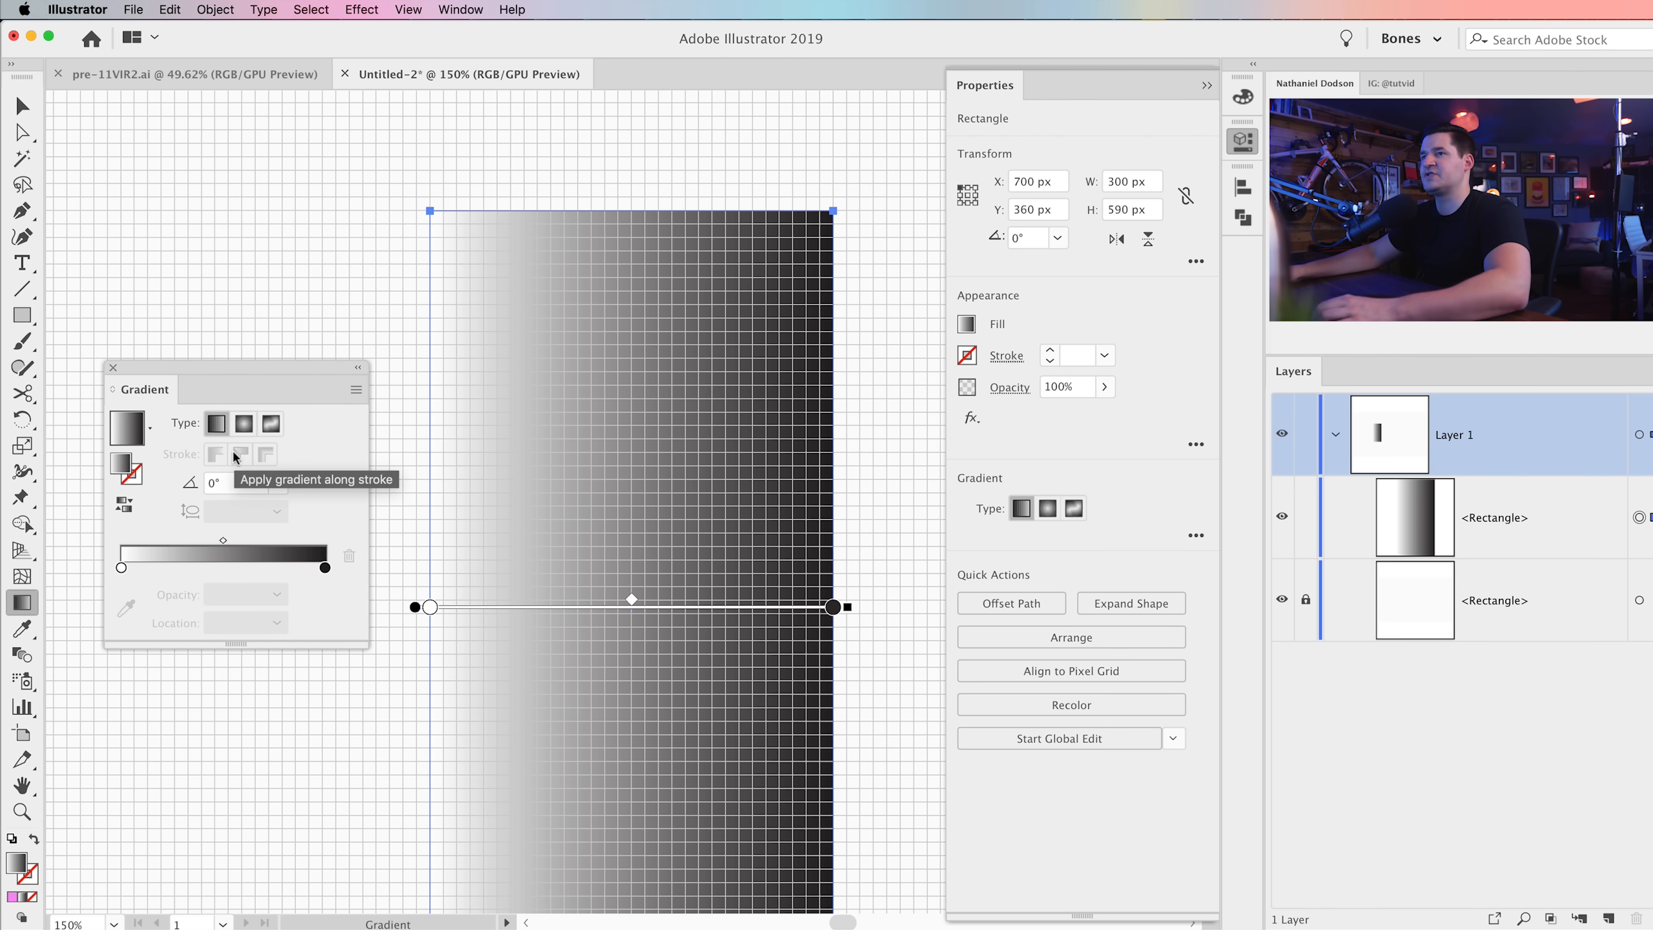
Step: Add four color stops to the gradient: at about 13% and 24% near the white end, and two near the black end, one at about 88%
{"action": "left_click", "coordinate": [149, 568]}
{"action": "left_click", "coordinate": [169, 568]}
{"action": "left_click", "coordinate": [283, 568]}
{"action": "left_click", "coordinate": [301, 569]}
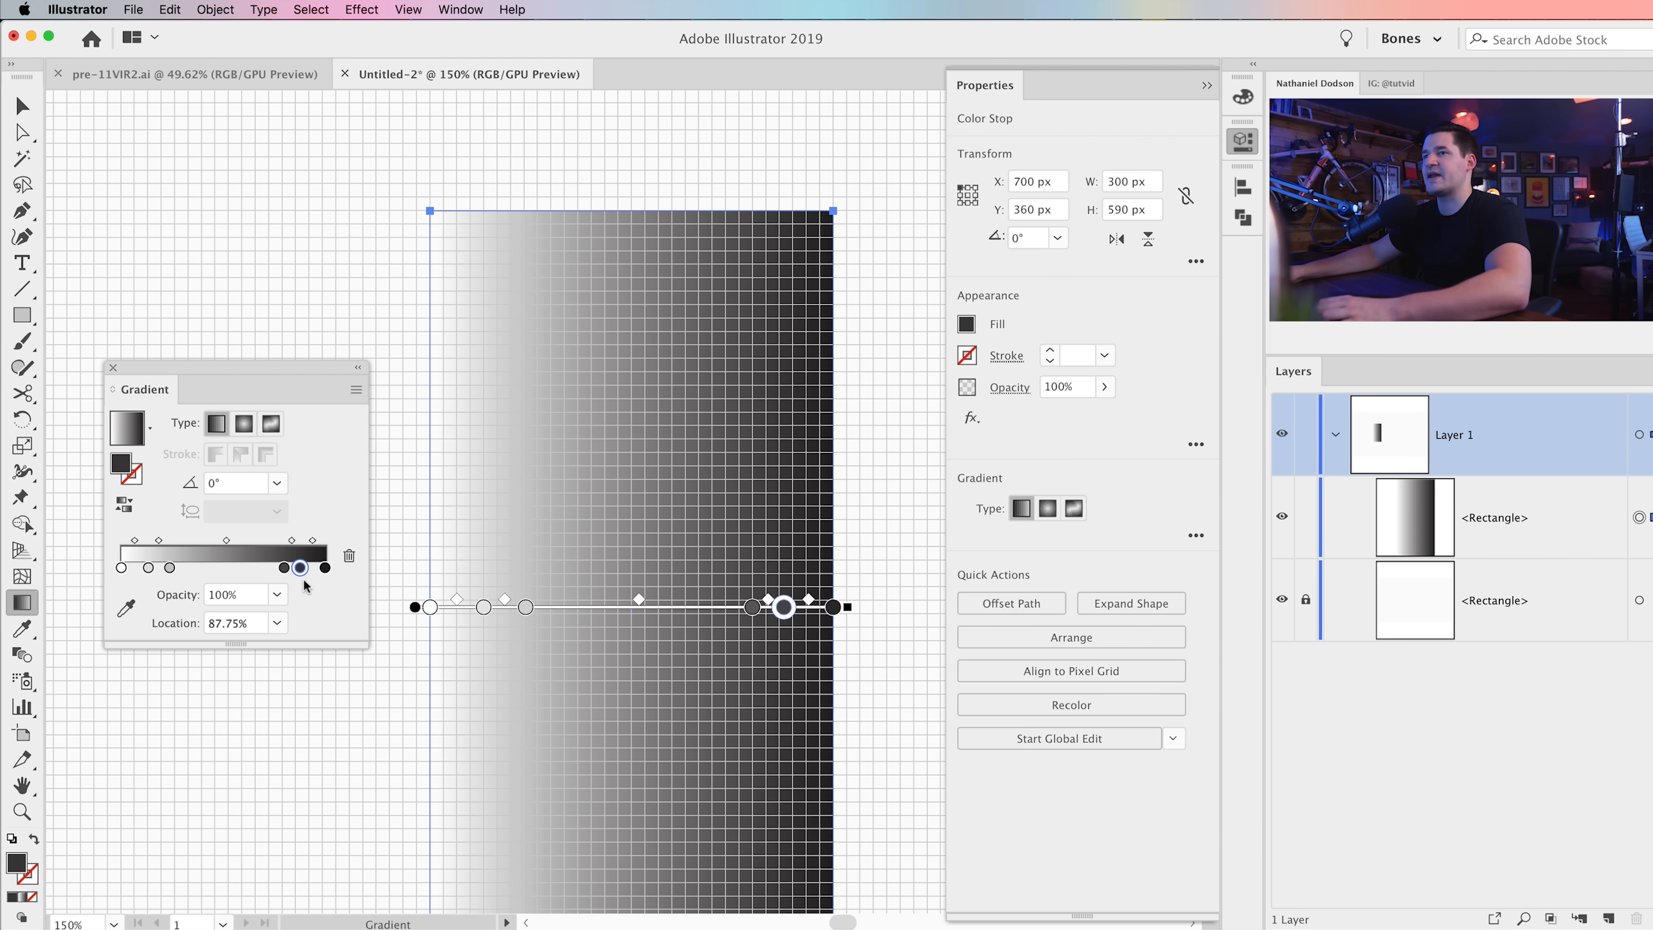
{"action": "left_click", "coordinate": [121, 569]}
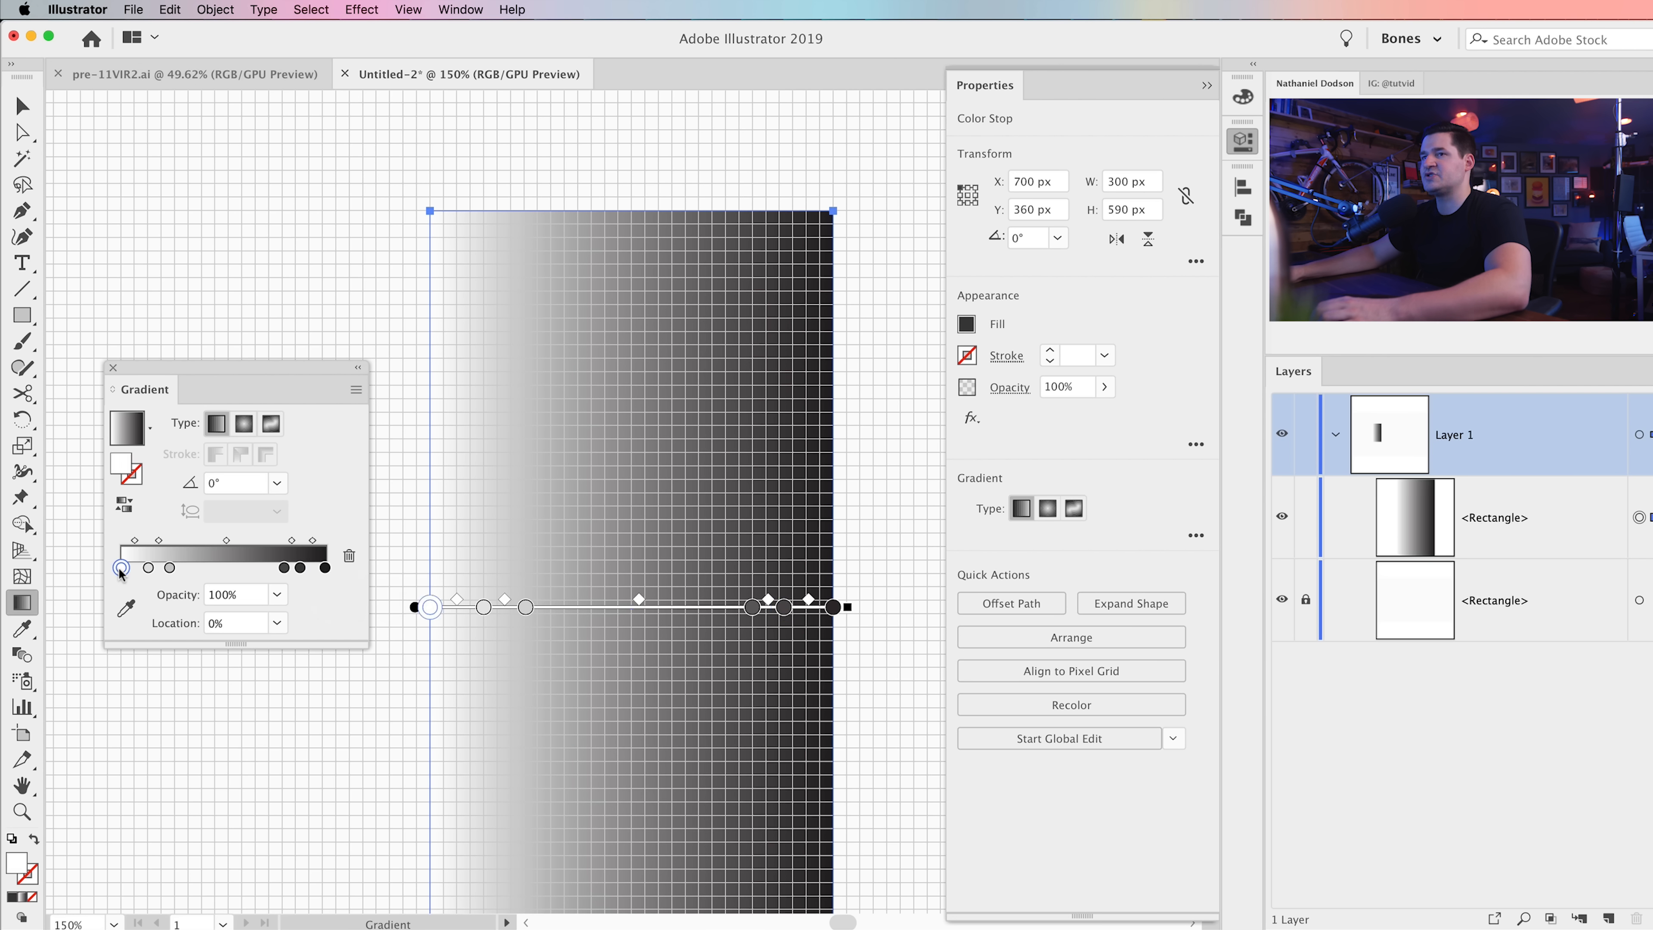
{"action": "left_click", "coordinate": [325, 570]}
{"action": "left_click", "coordinate": [319, 664]}
{"action": "left_click", "coordinate": [325, 569]}
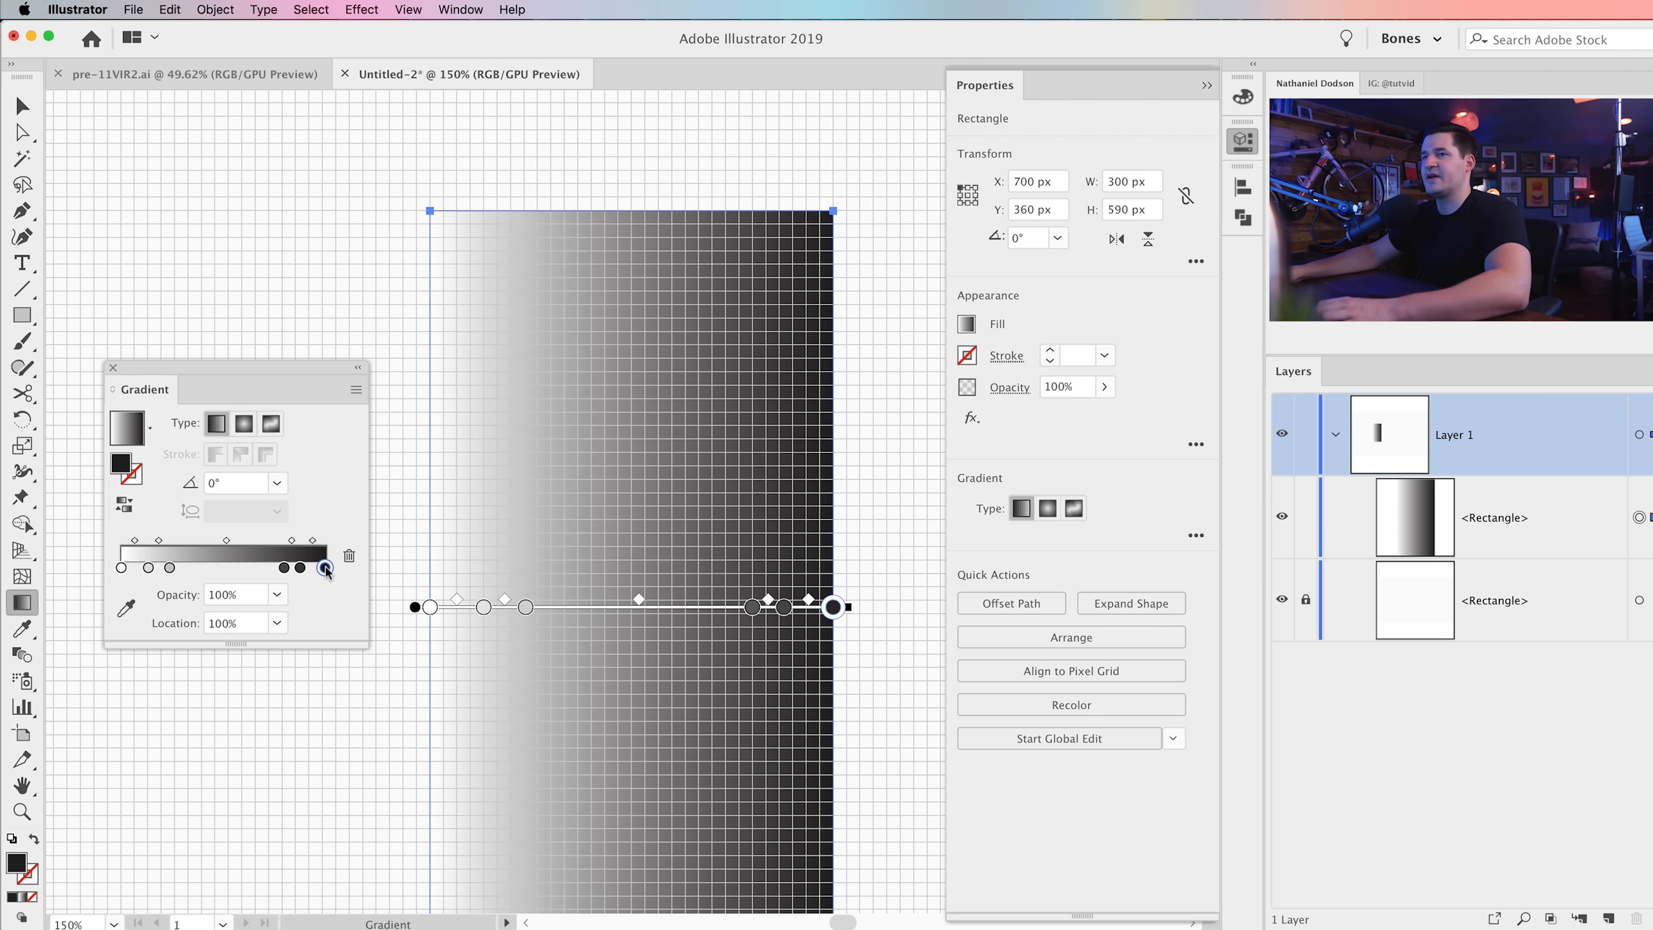
Step: Try a location of 3% for the second color stop of the gradient
{"action": "left_click", "coordinate": [149, 568]}
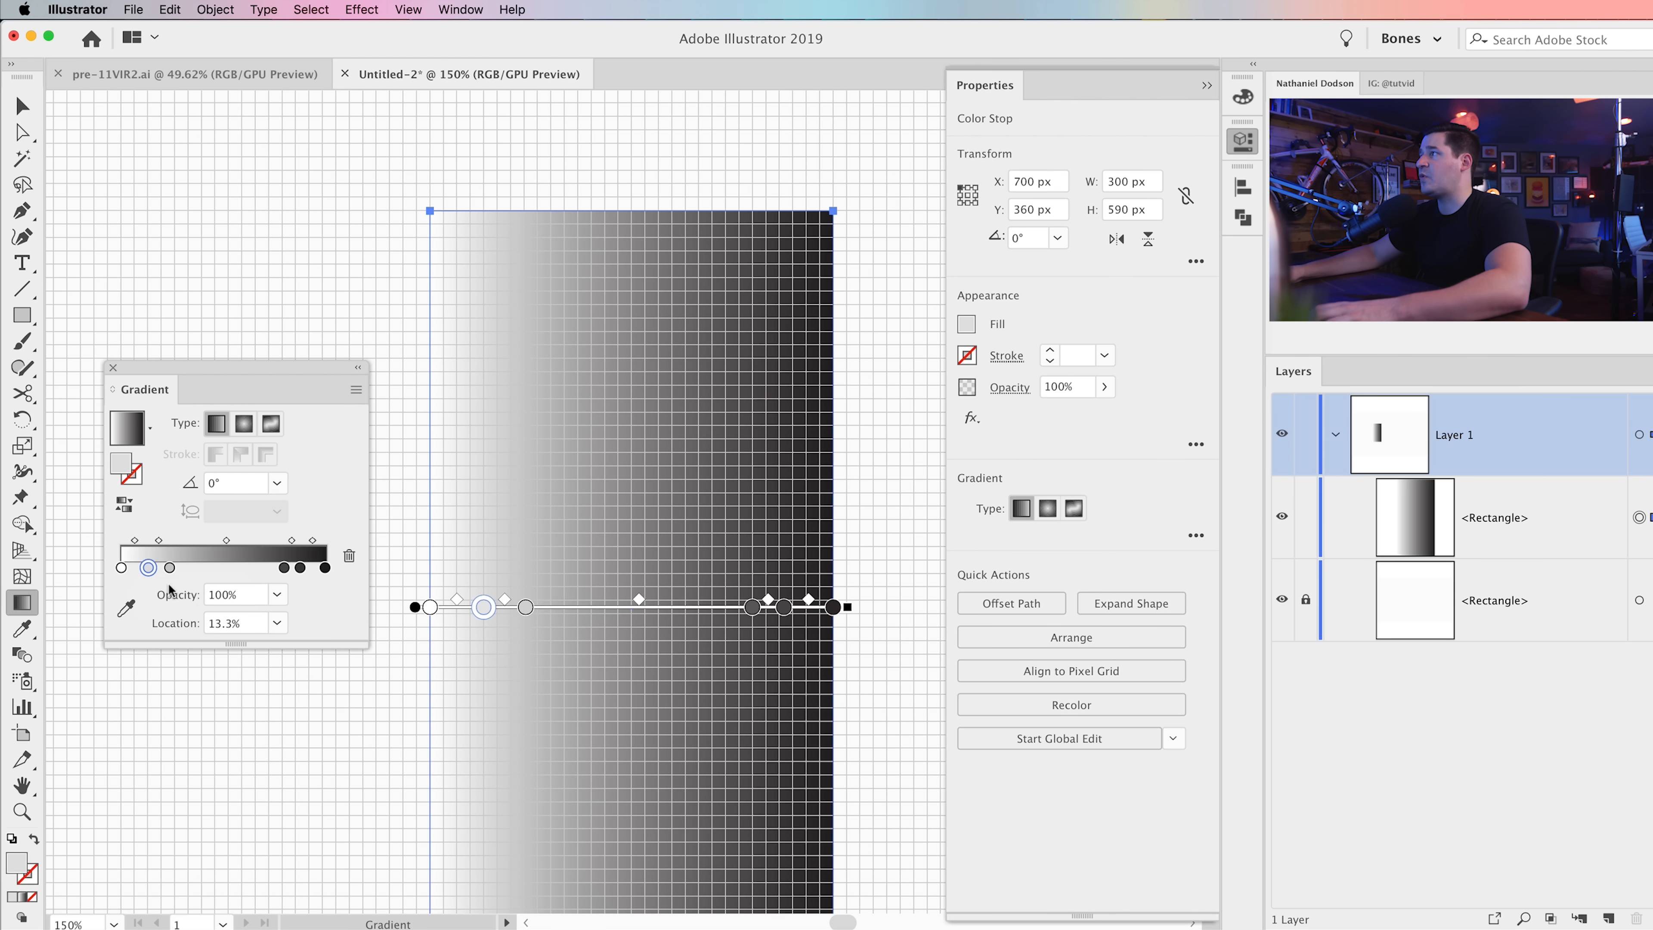
{"action": "type", "text": "3"}
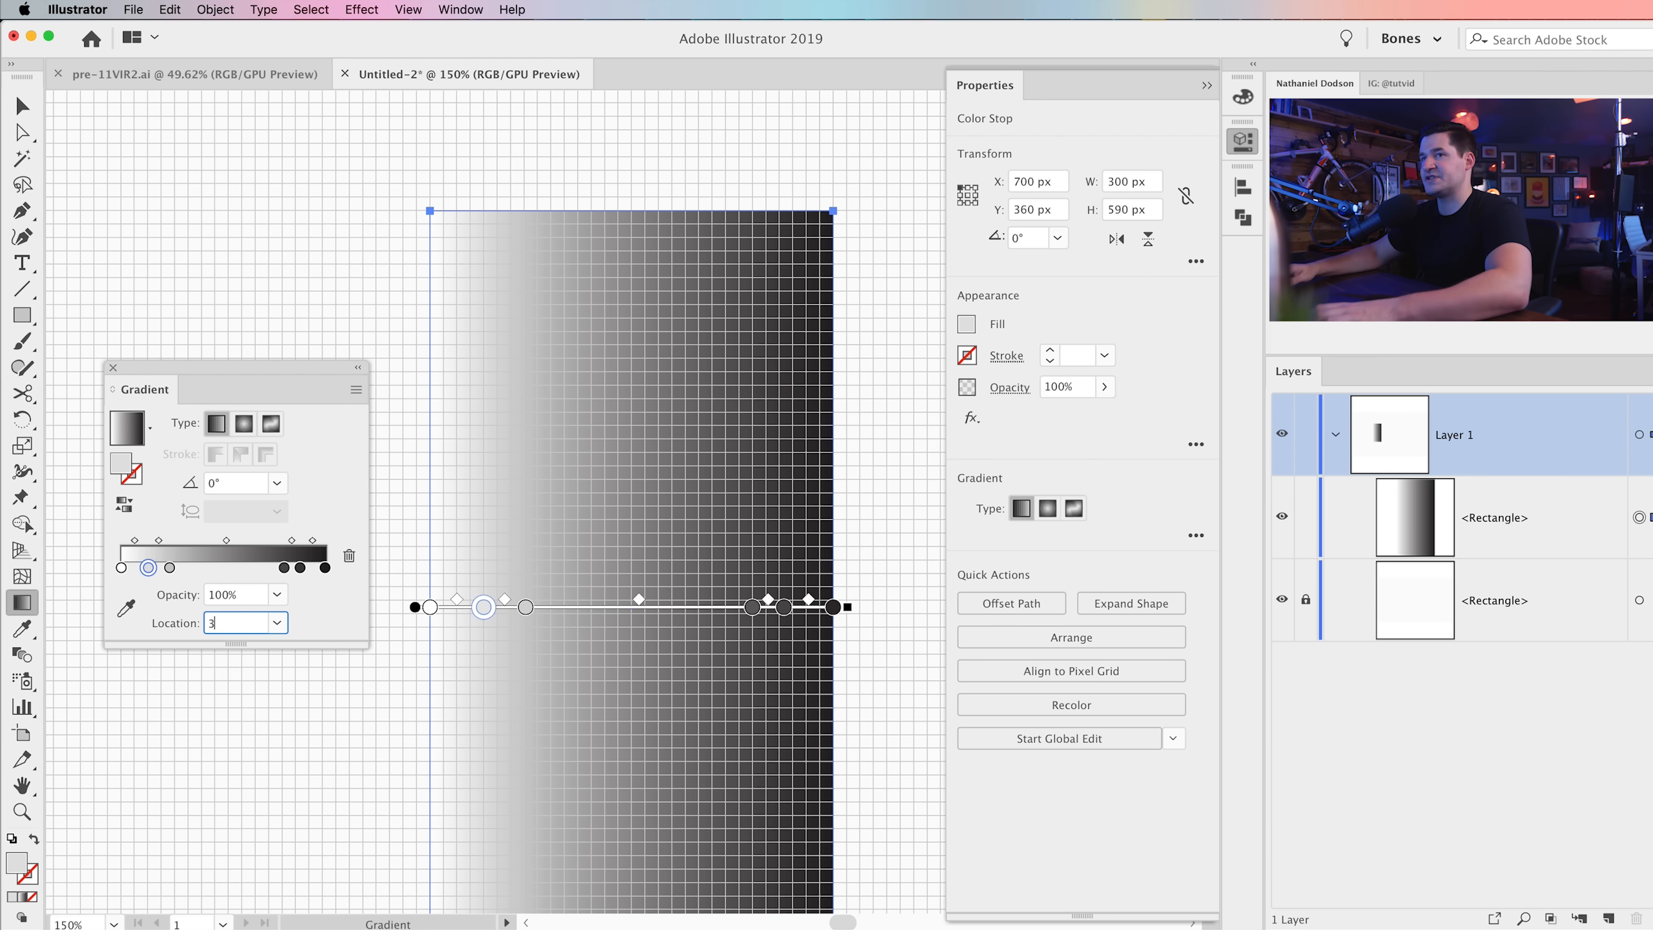
{"action": "key", "text": "Tab"}
{"action": "left_click", "coordinate": [170, 568]}
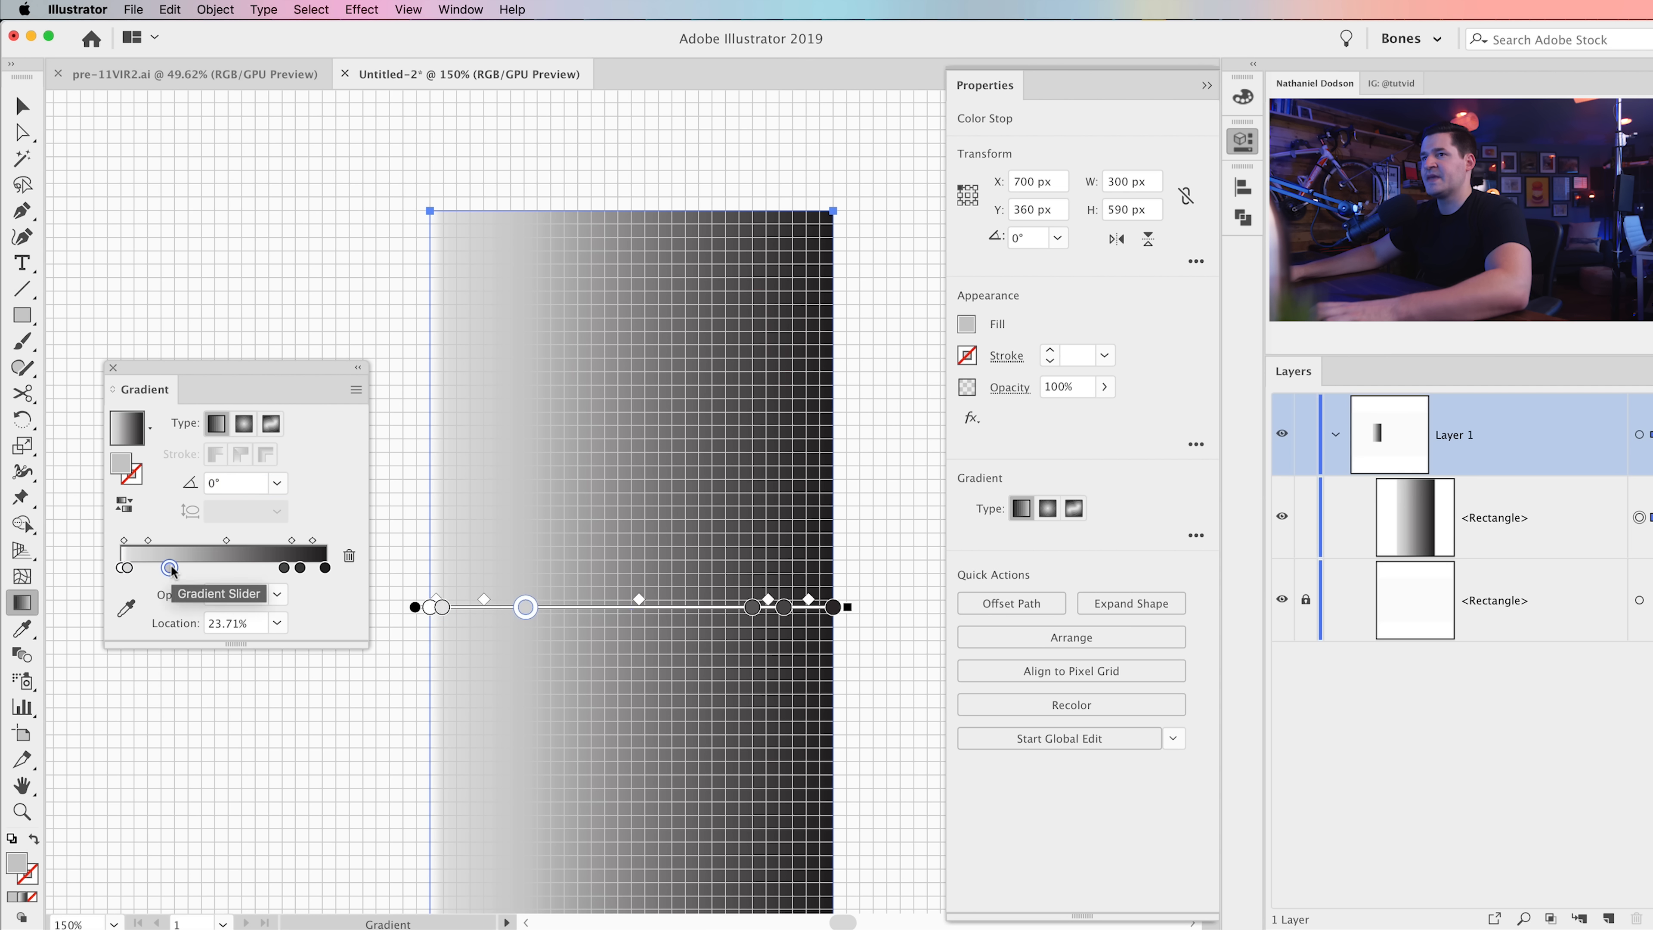
Step: Move the second color stop along the gradient to a location of about 11.5%
{"action": "left_click_drag", "start_coordinate": [129, 569], "coordinate": [150, 572]}
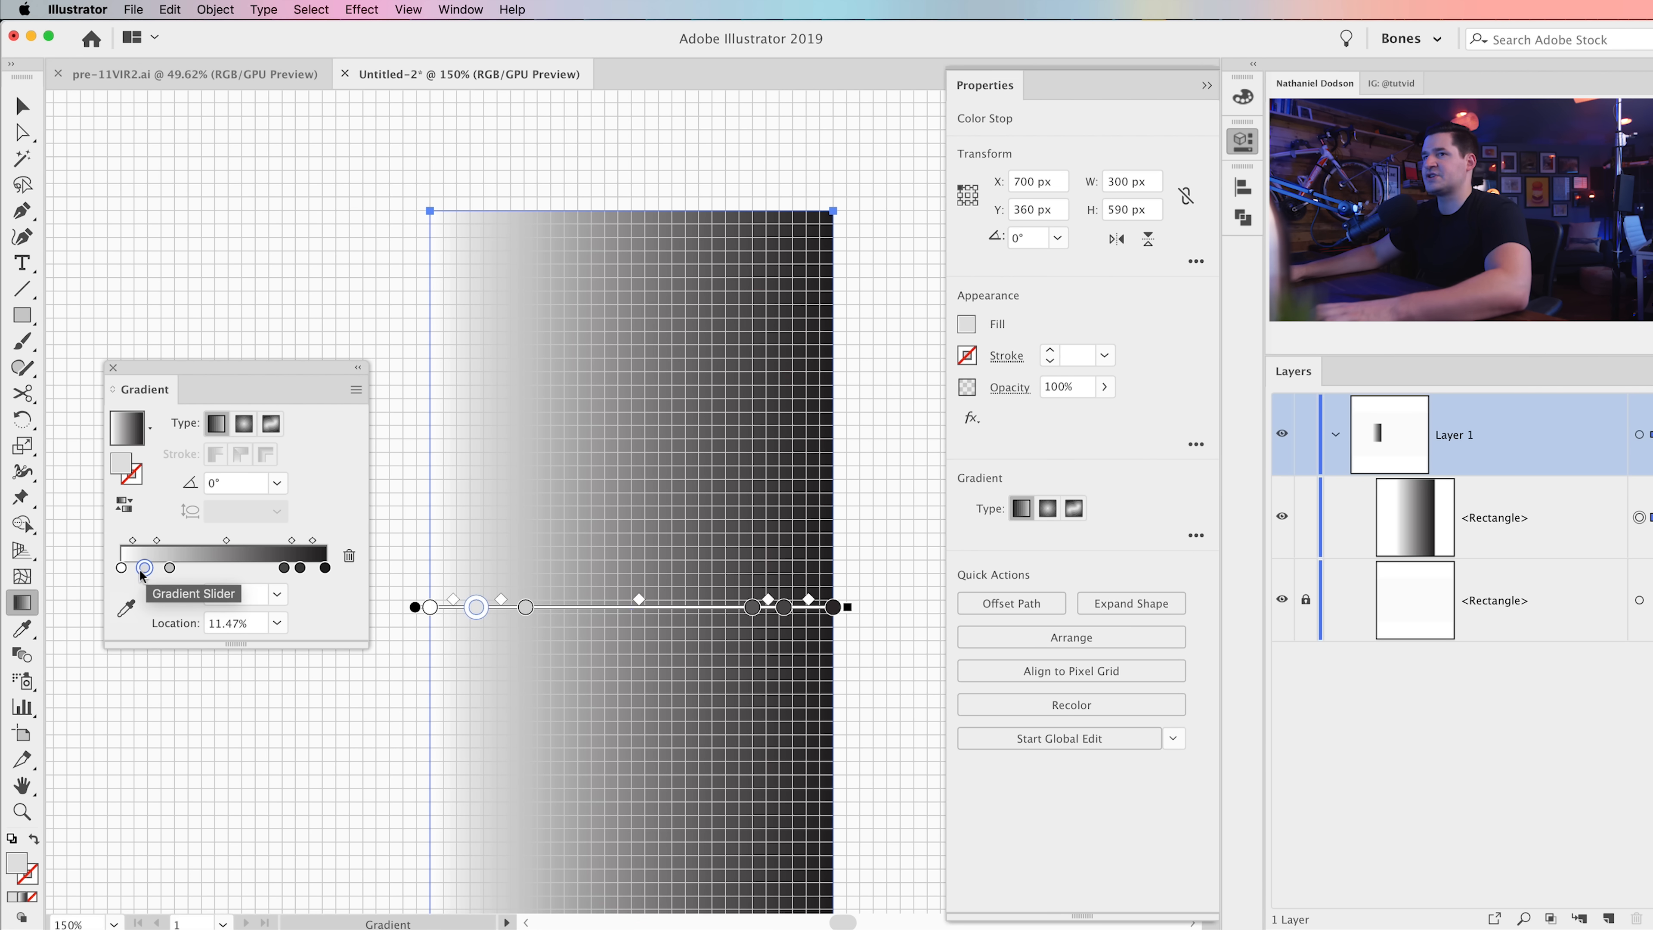
{"action": "left_click", "coordinate": [122, 569]}
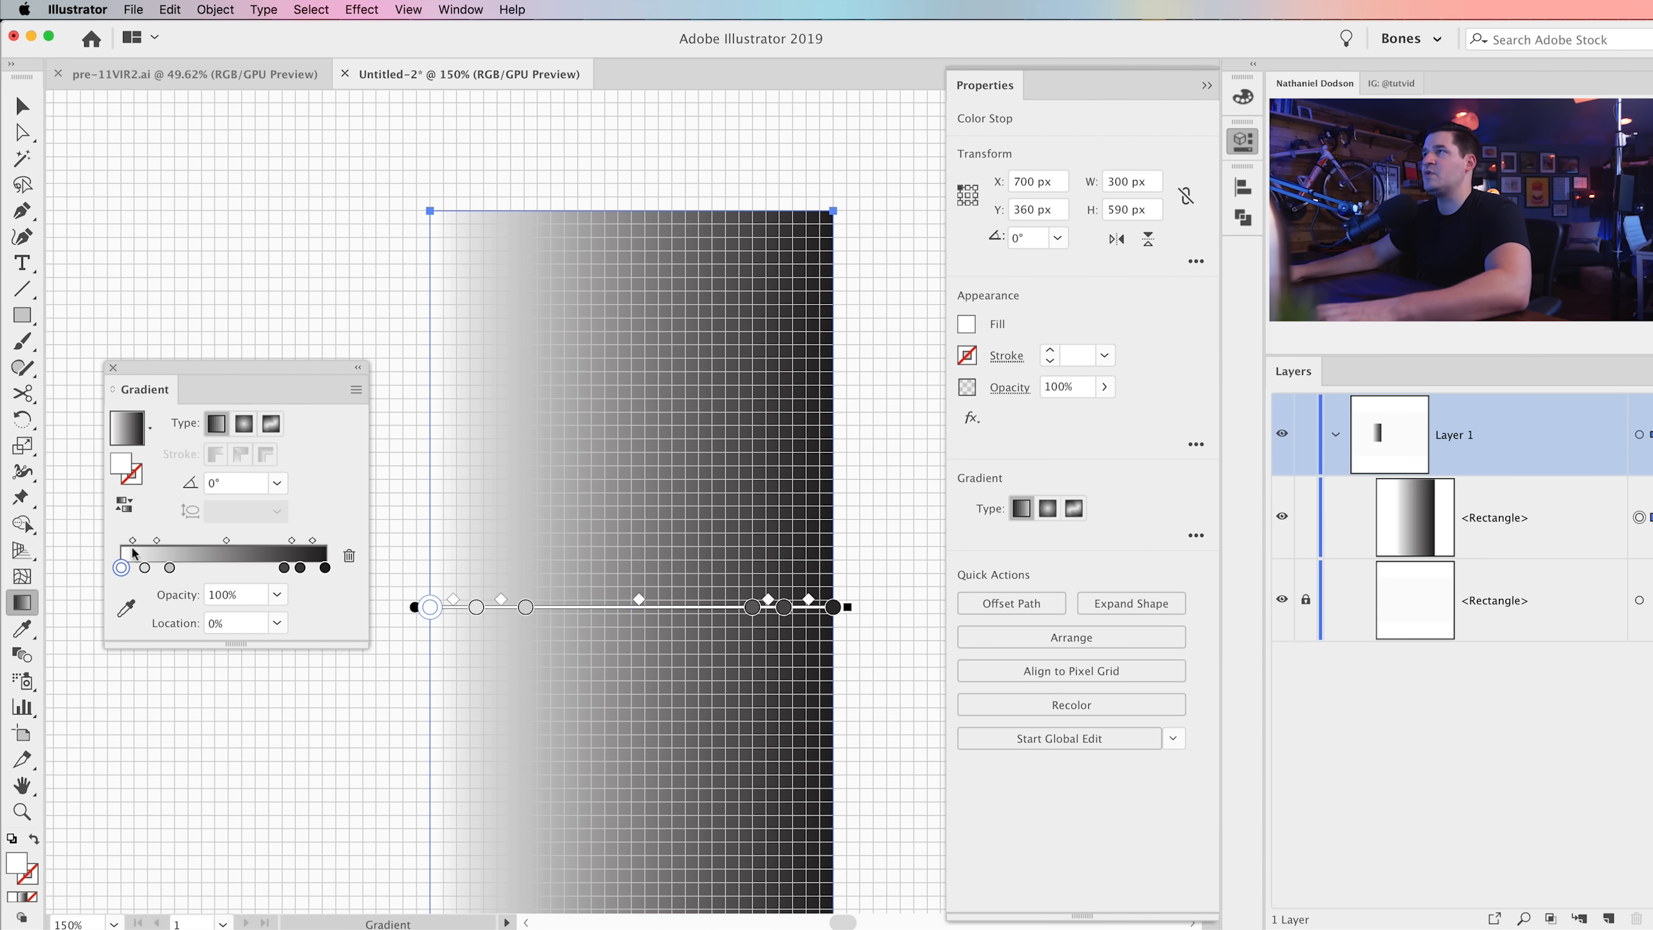
{"action": "left_click_drag", "start_coordinate": [123, 571], "coordinate": [129, 570]}
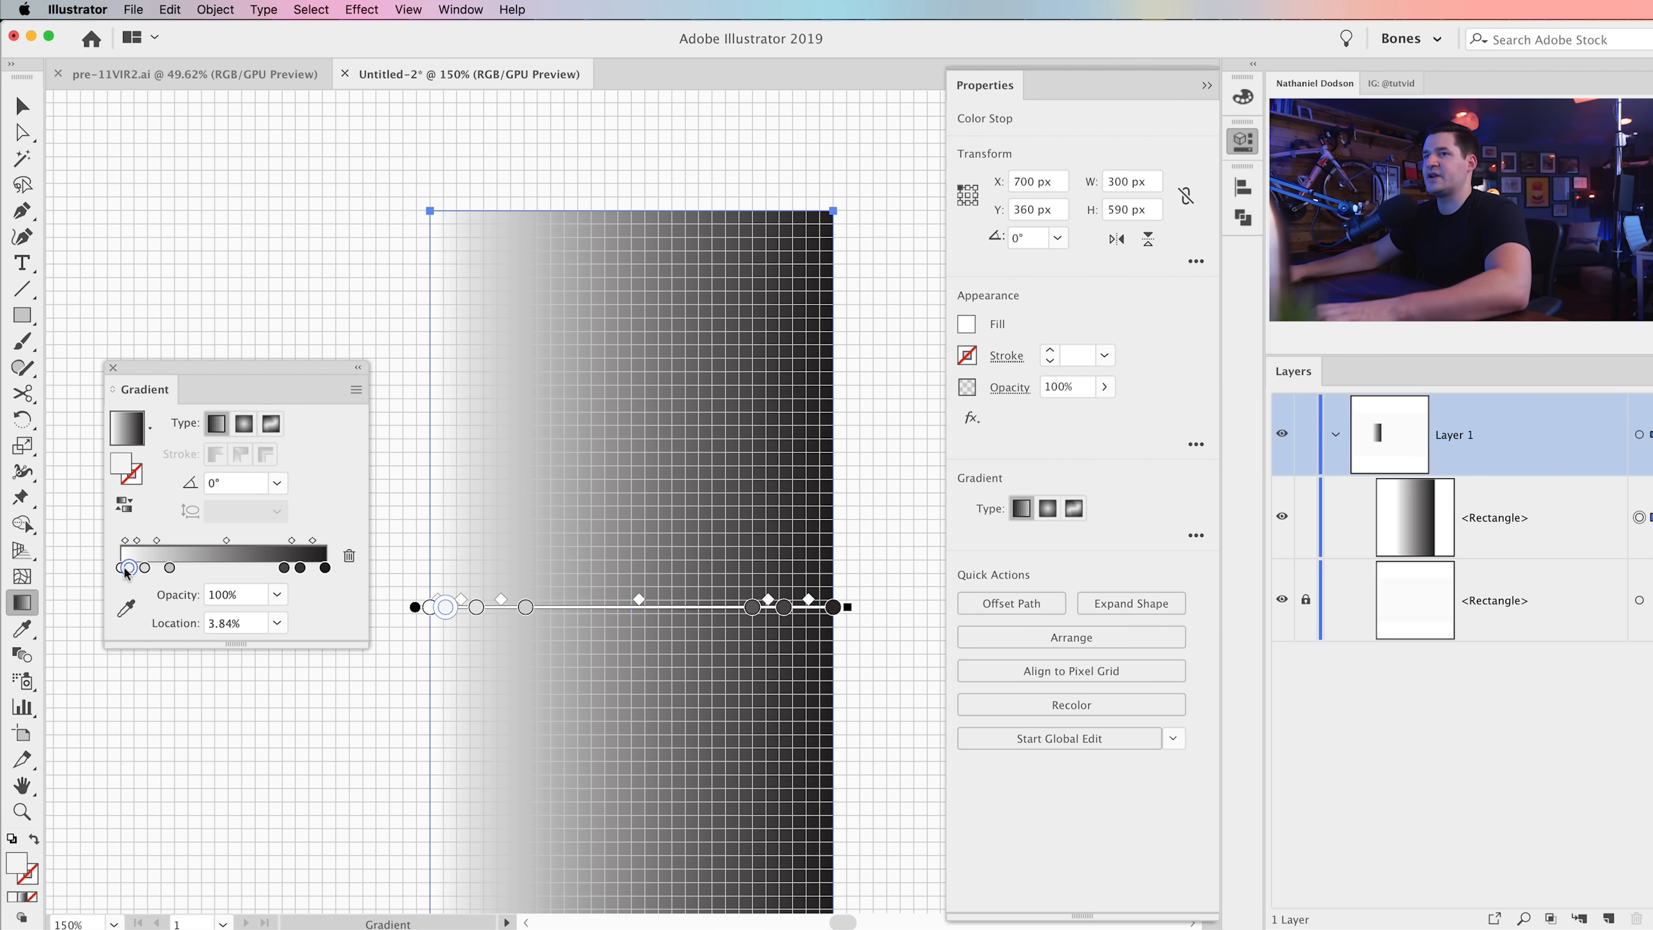
{"action": "key", "text": "super+z"}
Step: Set the color of the gradient's first stop, at 0%, to #fbfbfb
{"action": "double_click", "coordinate": [122, 569]}
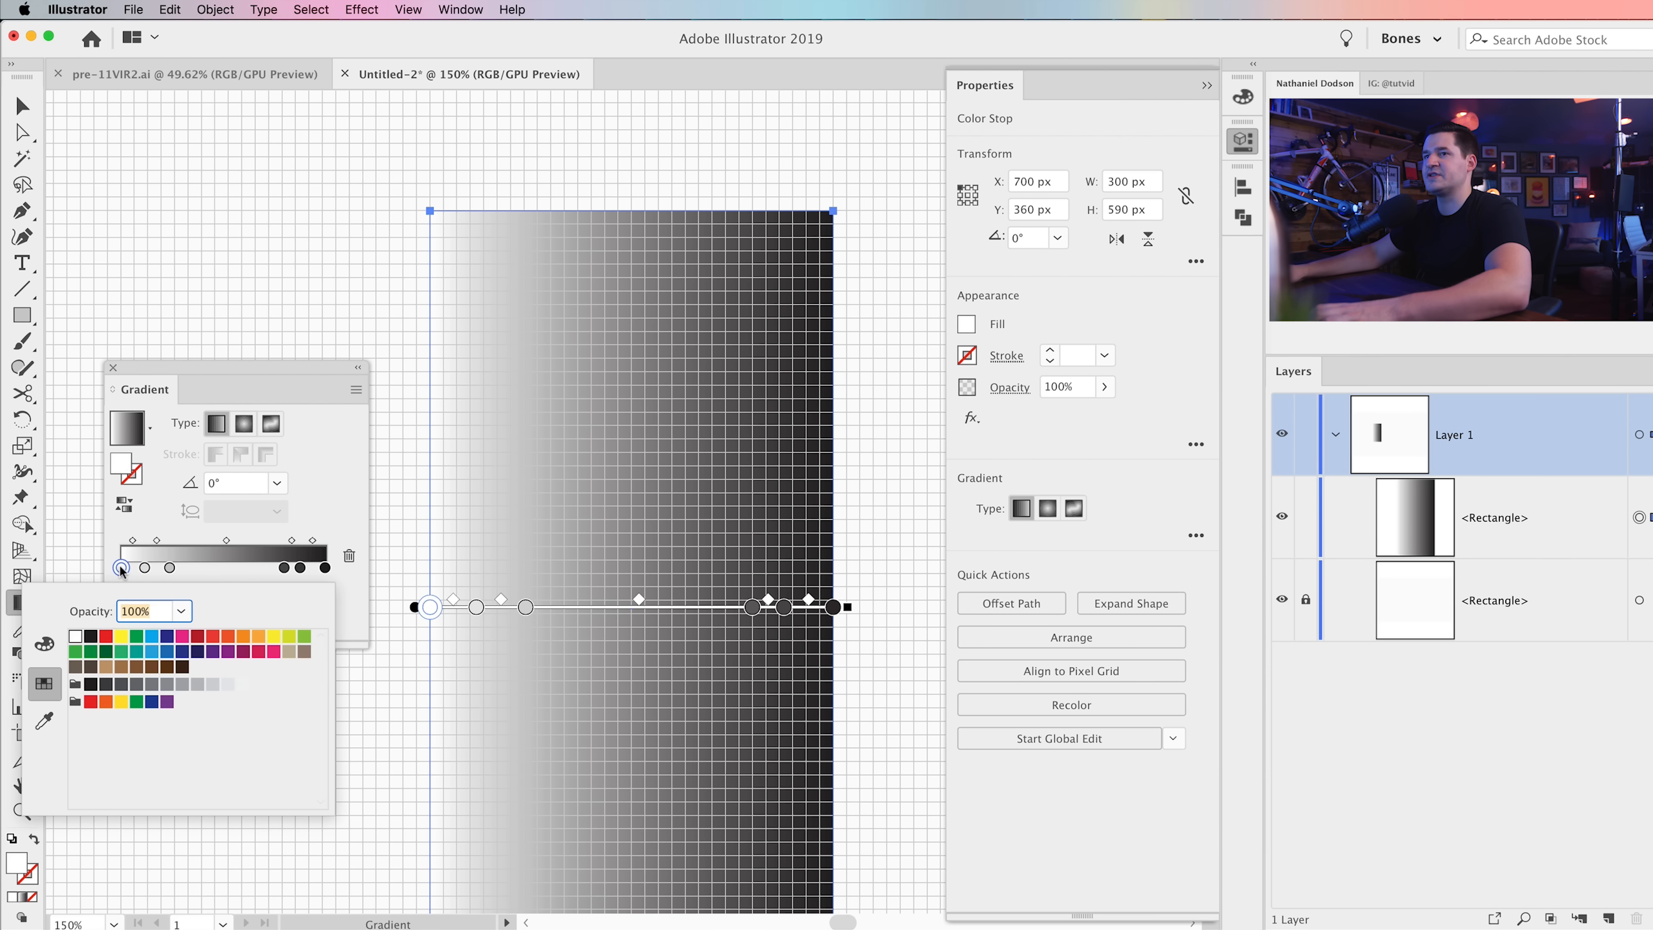
{"action": "left_click", "coordinate": [44, 644]}
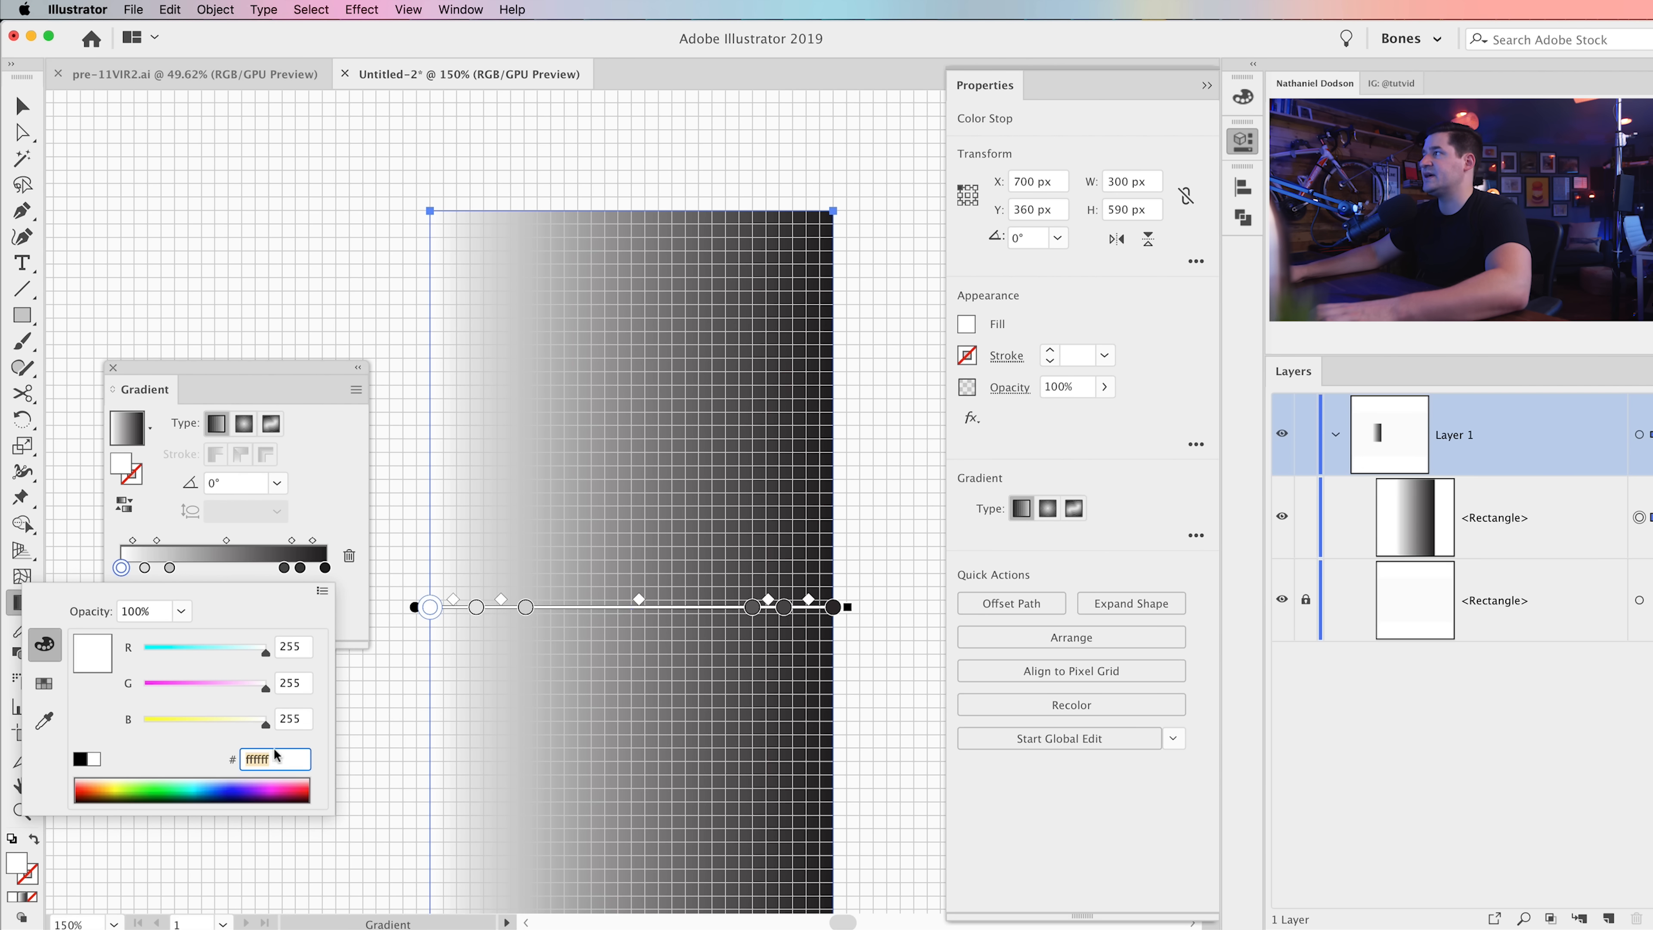
{"action": "type", "text": "fbf"}
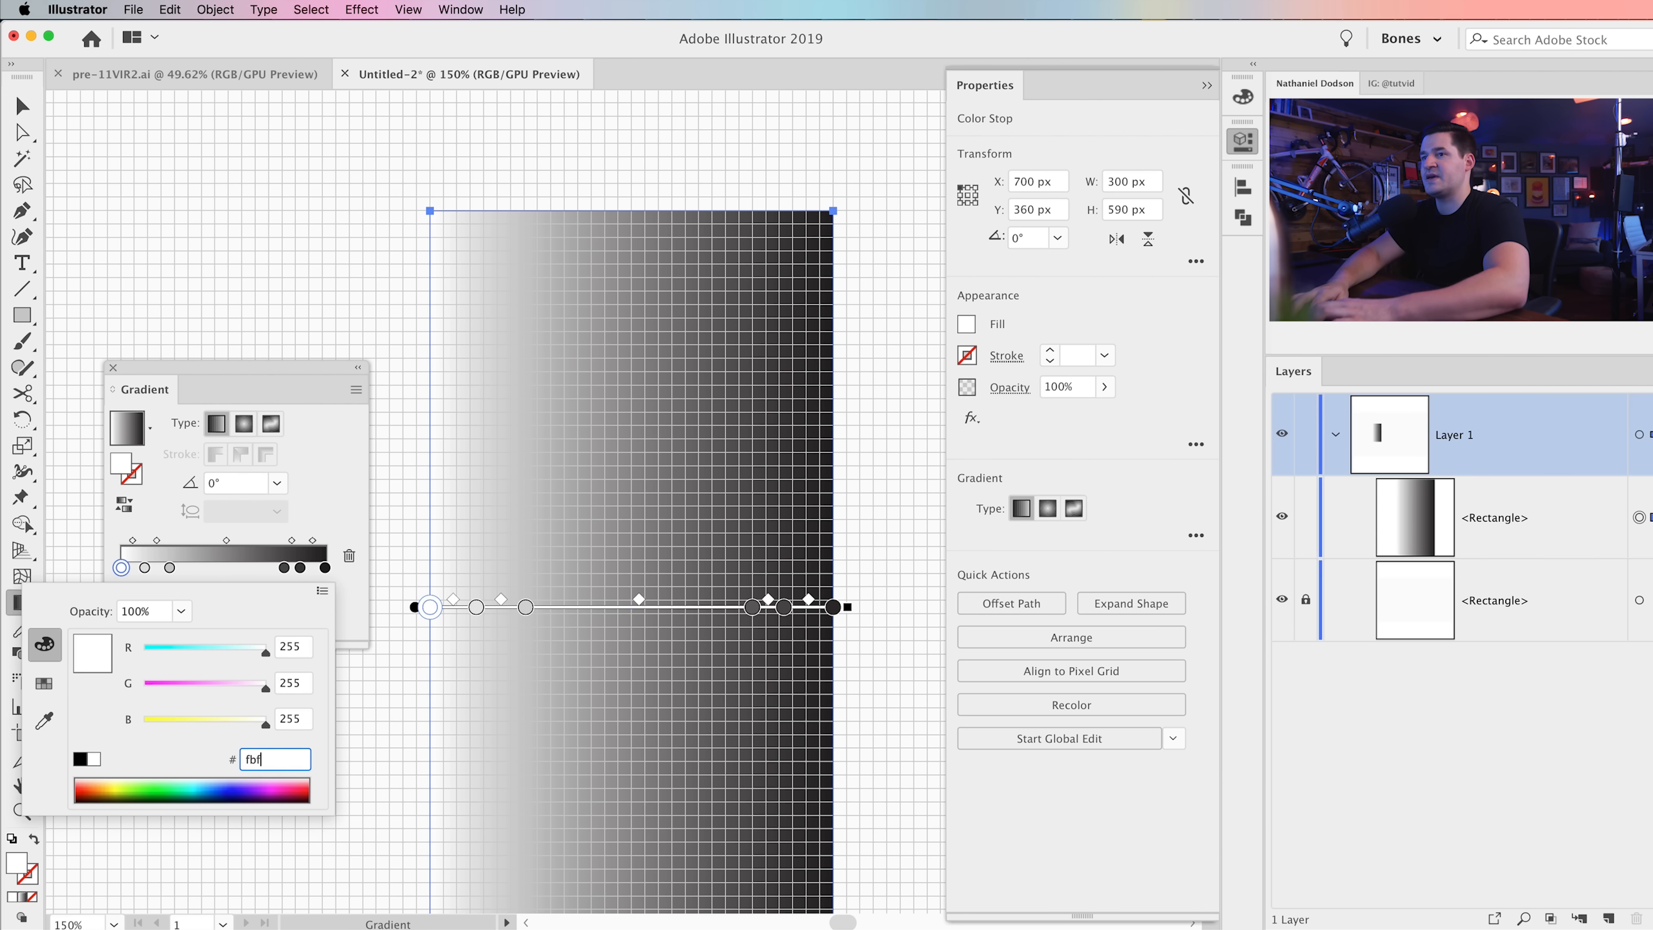
{"action": "type", "text": "bfb"}
{"action": "key", "text": "Return"}
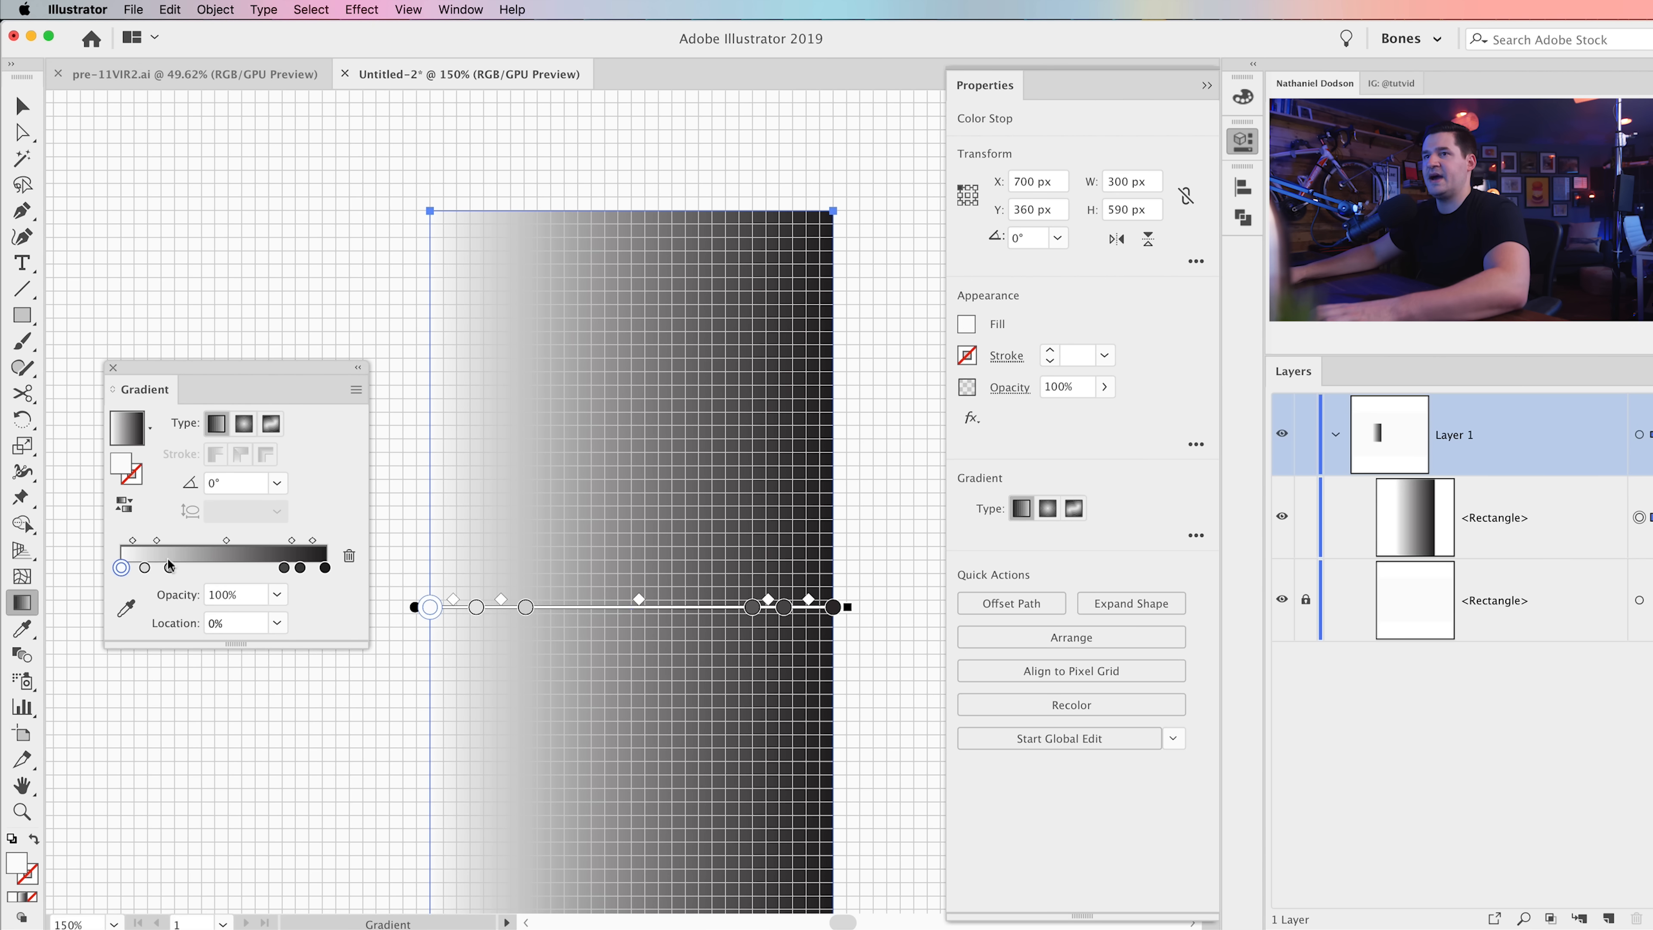
Step: Set the color of the gradient's last stop, at 100%, to the same #fbfbfb
{"action": "left_click", "coordinate": [324, 568]}
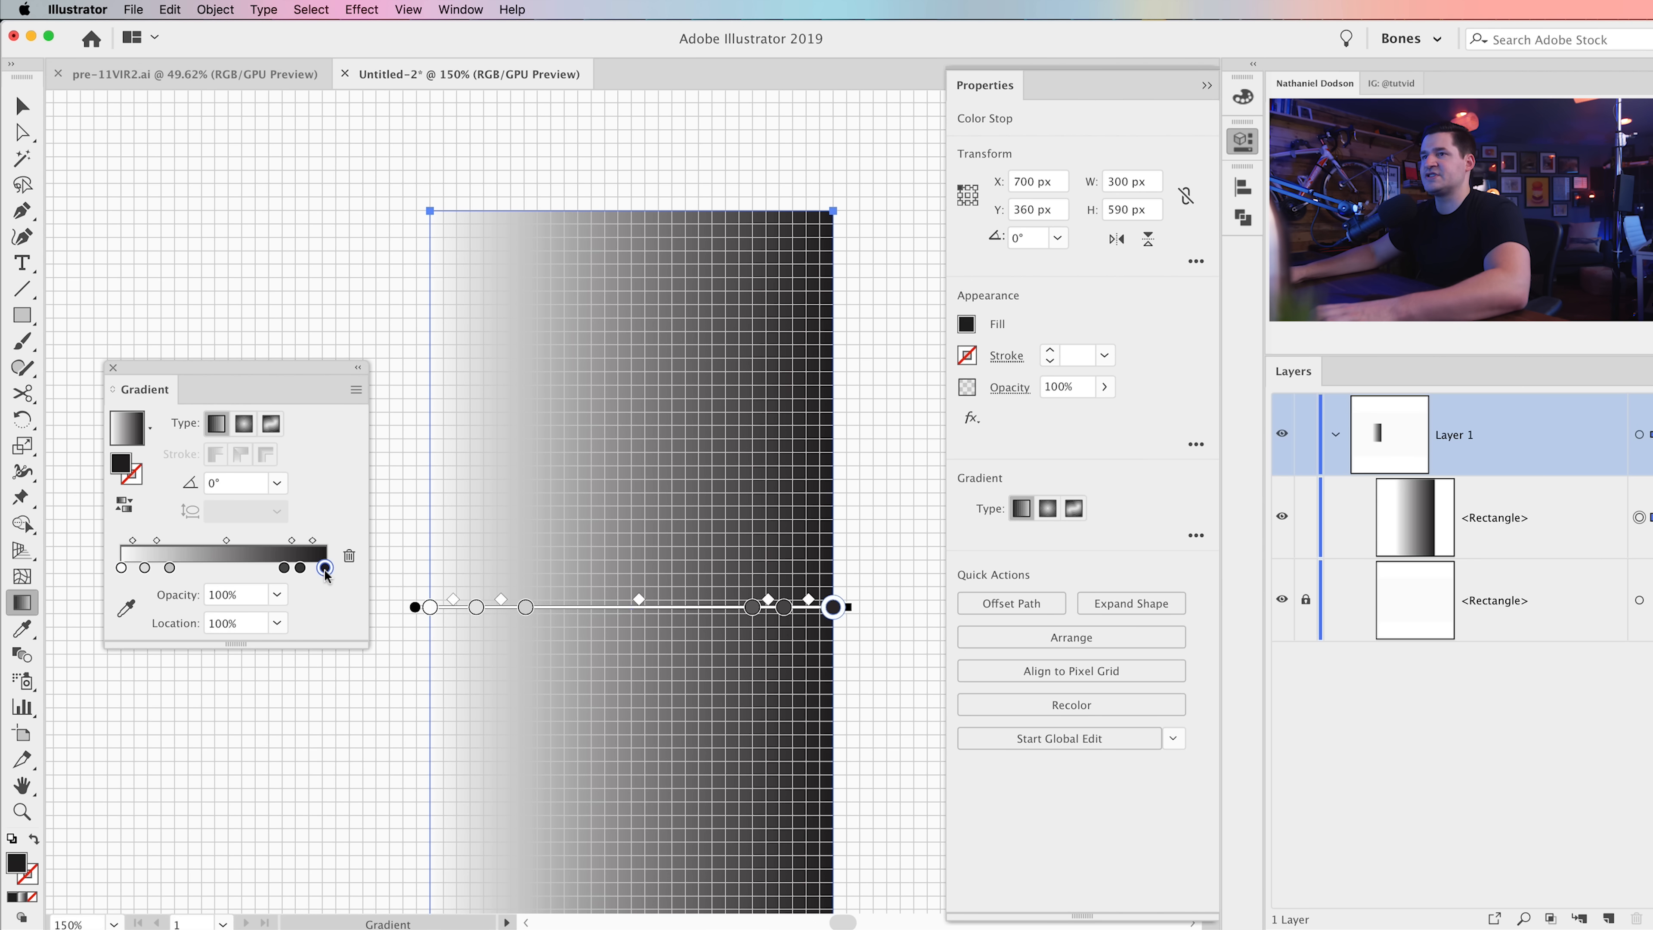
{"action": "double_click", "coordinate": [325, 568]}
{"action": "left_click", "coordinate": [277, 759]}
{"action": "type", "text": "fbfb"}
{"action": "key", "text": "Return"}
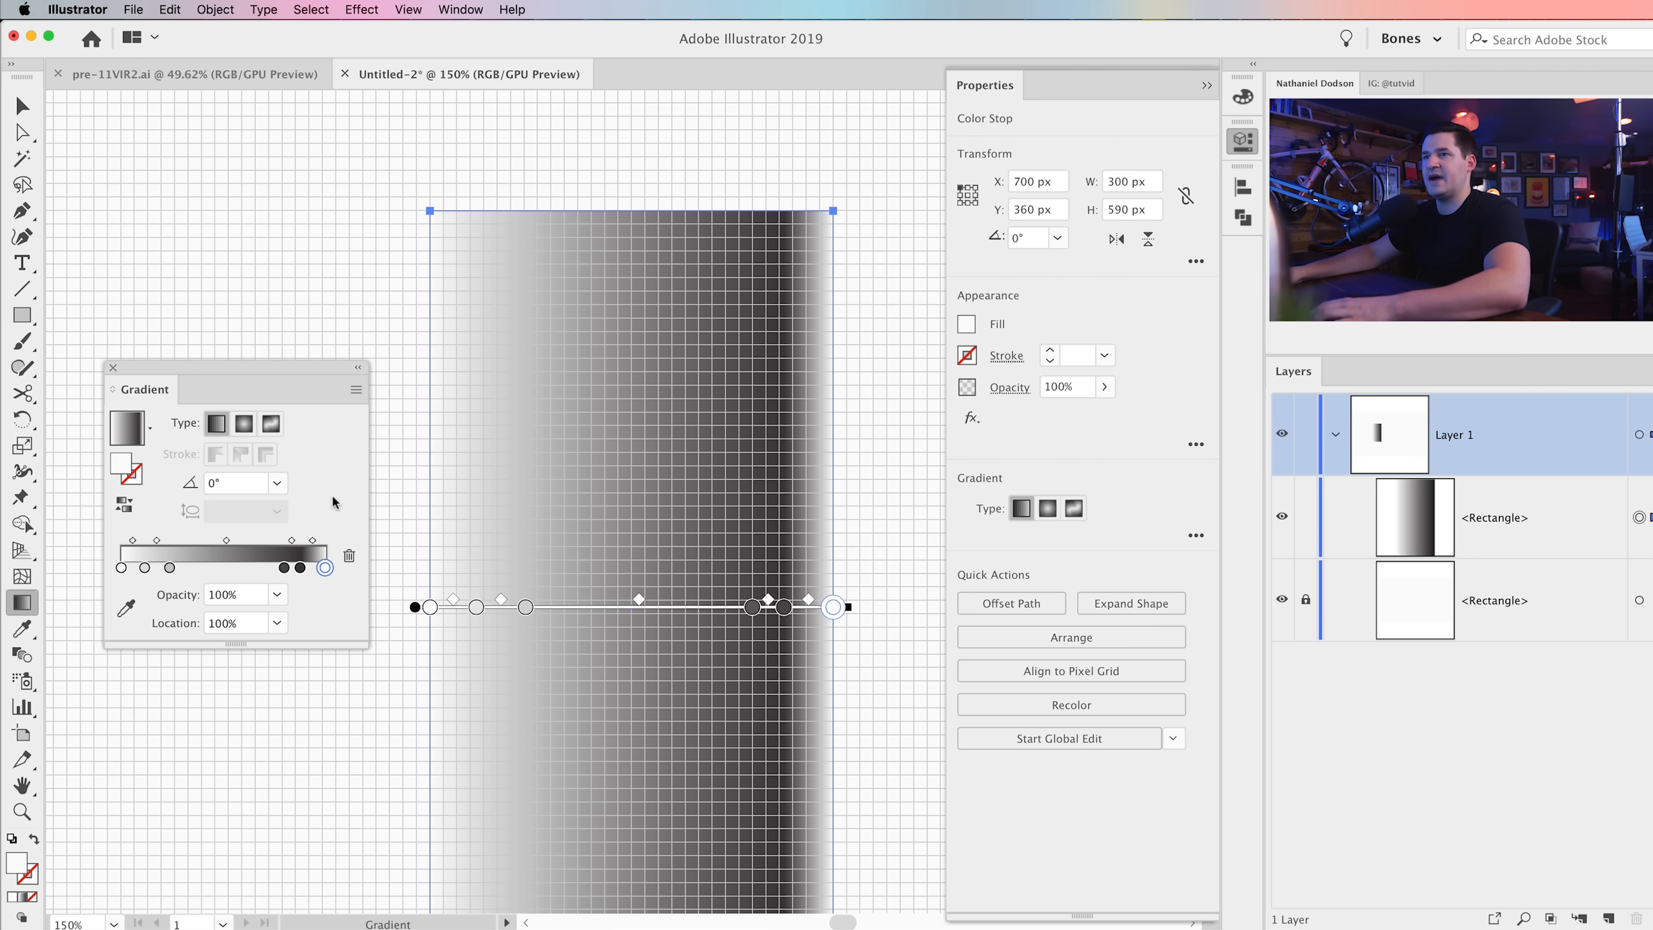
Step: Set the color of the gradient's second stop to the grey #c0c1c3
{"action": "double_click", "coordinate": [145, 569]}
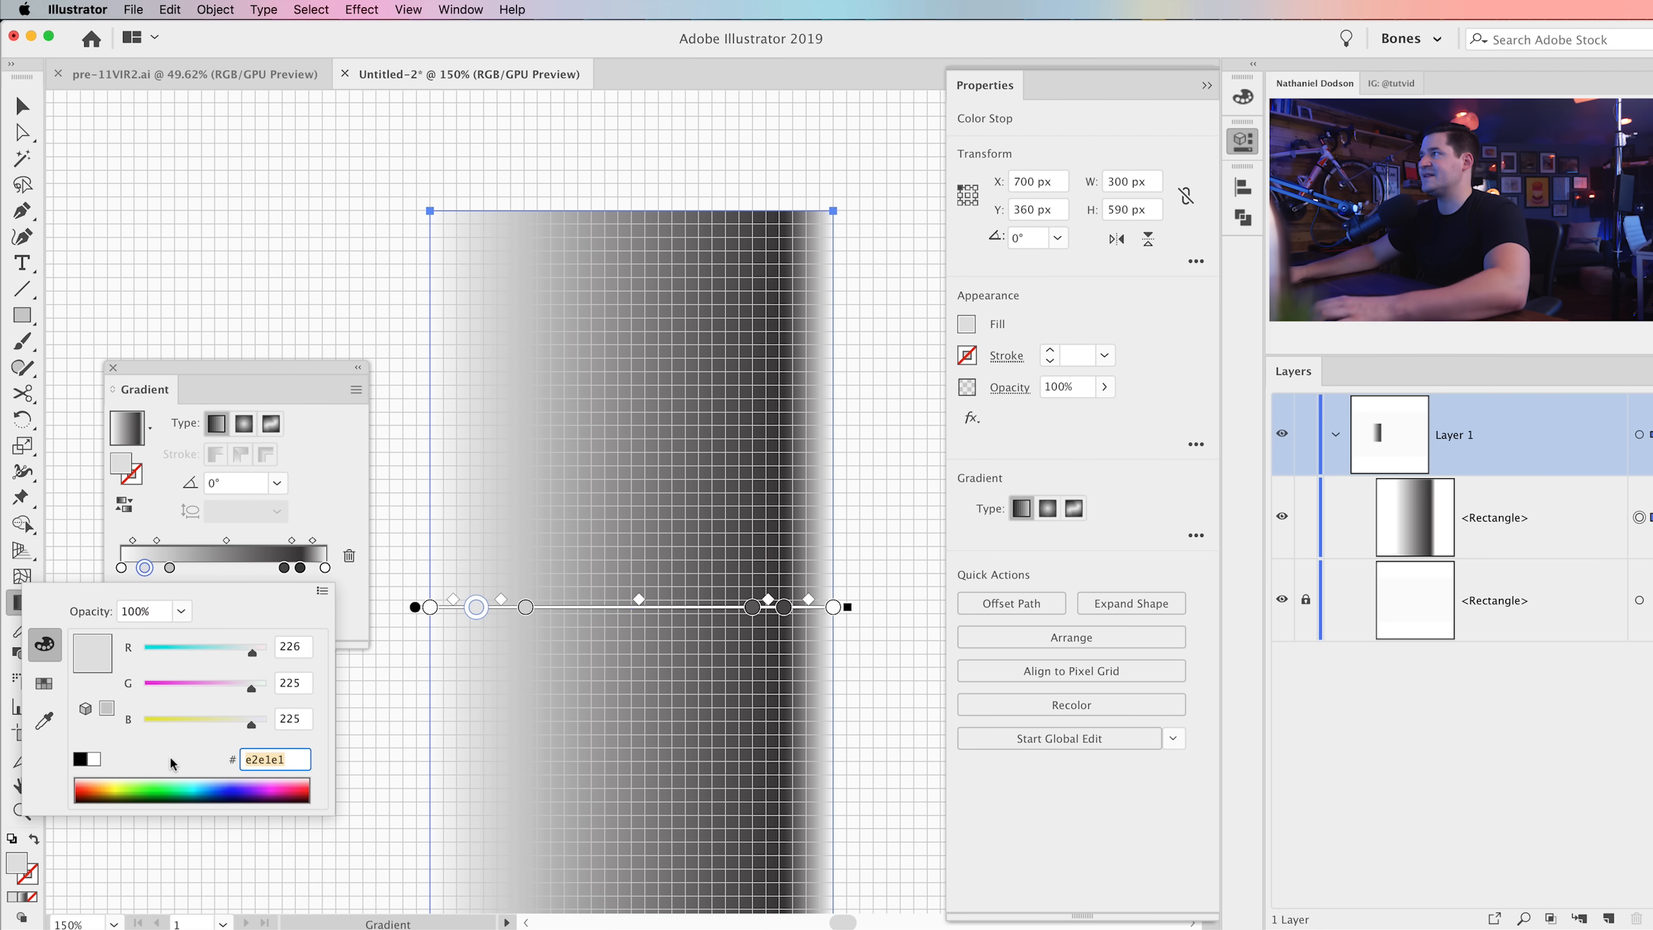
{"action": "type", "text": "c0c"}
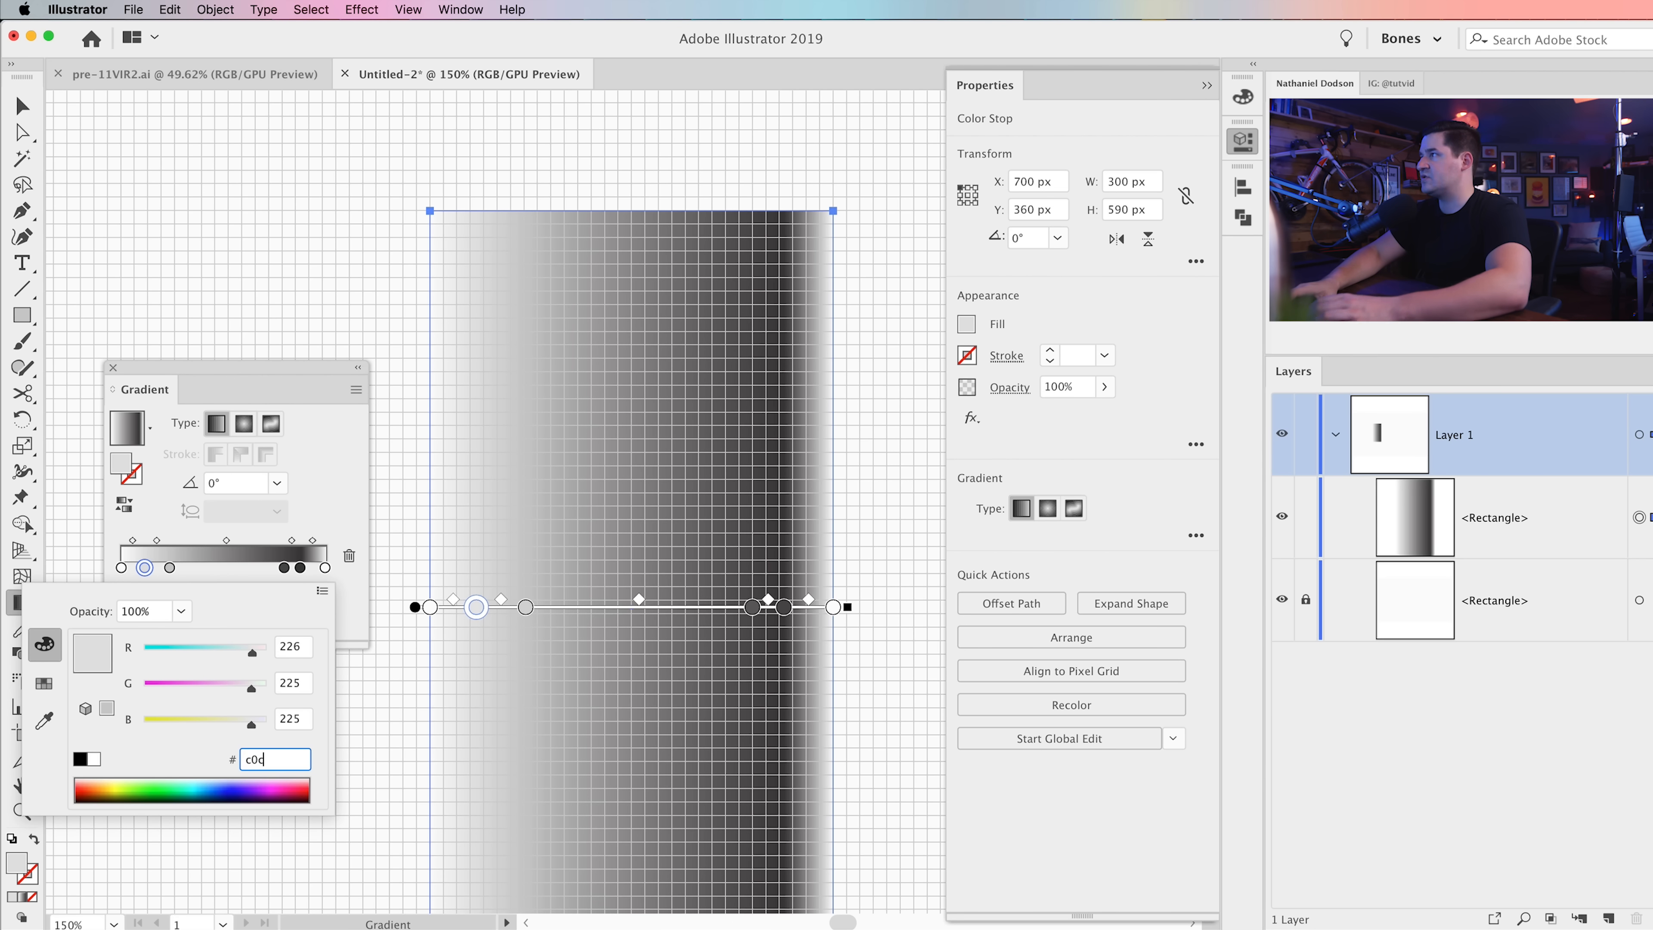
{"action": "type", "text": "1c3"}
{"action": "key", "text": "Tab"}
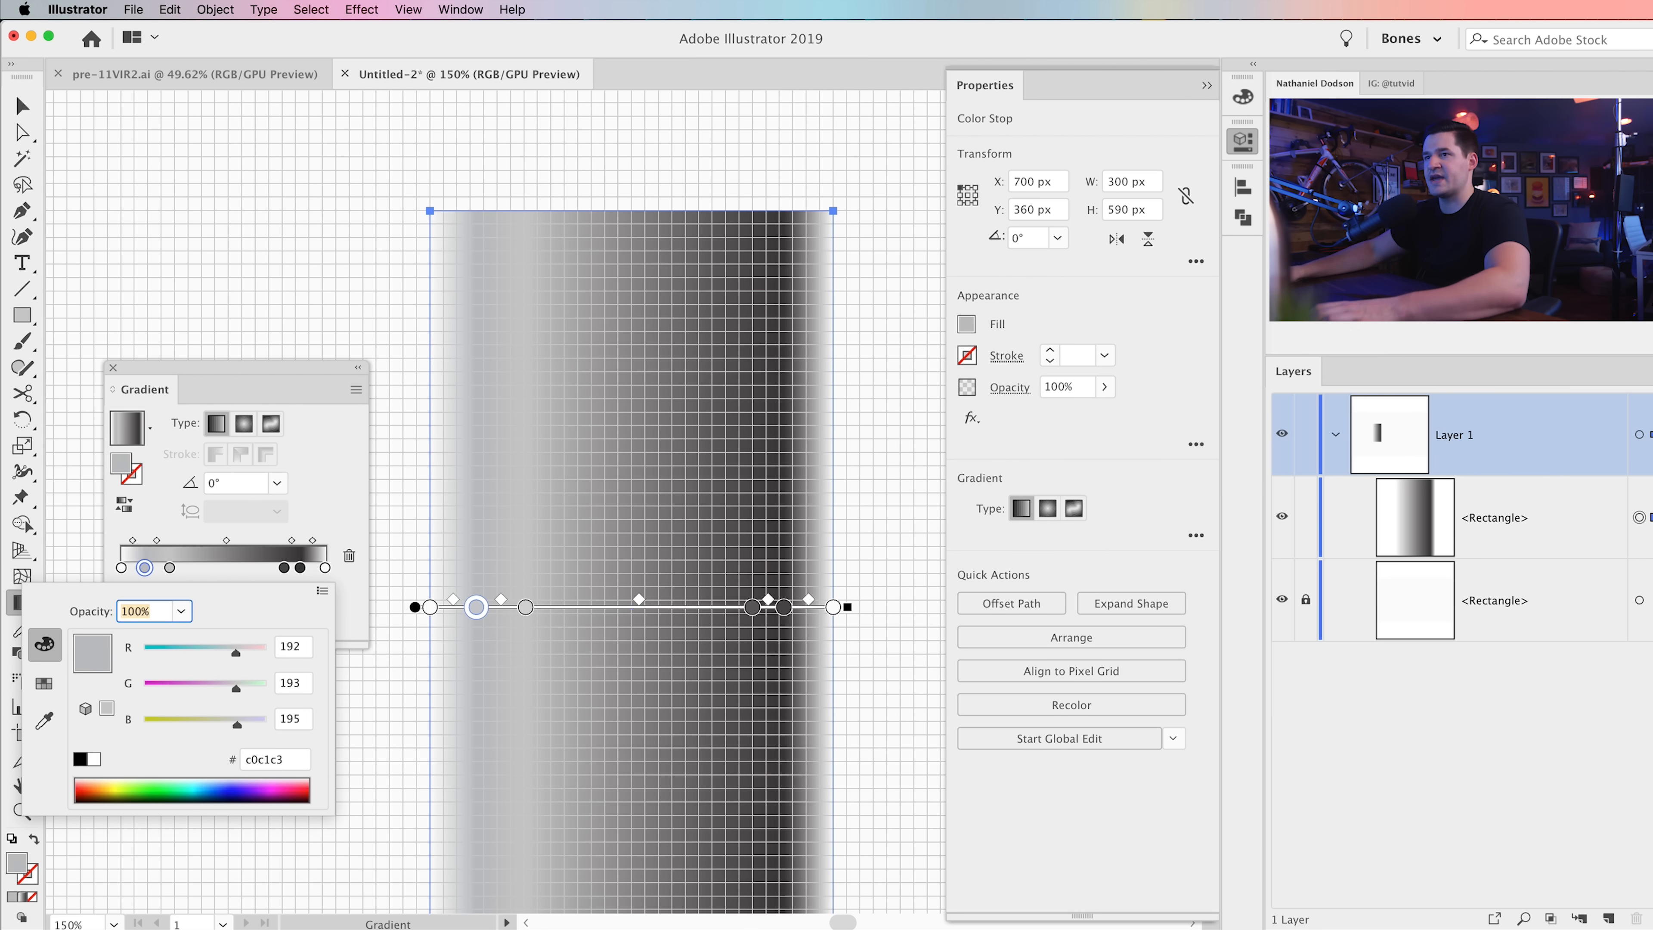
Step: Neutralize the second stop's grey by setting its red and blue values to 193
{"action": "left_click", "coordinate": [304, 651]}
{"action": "type", "text": "193"}
{"action": "key", "text": "Tab"}
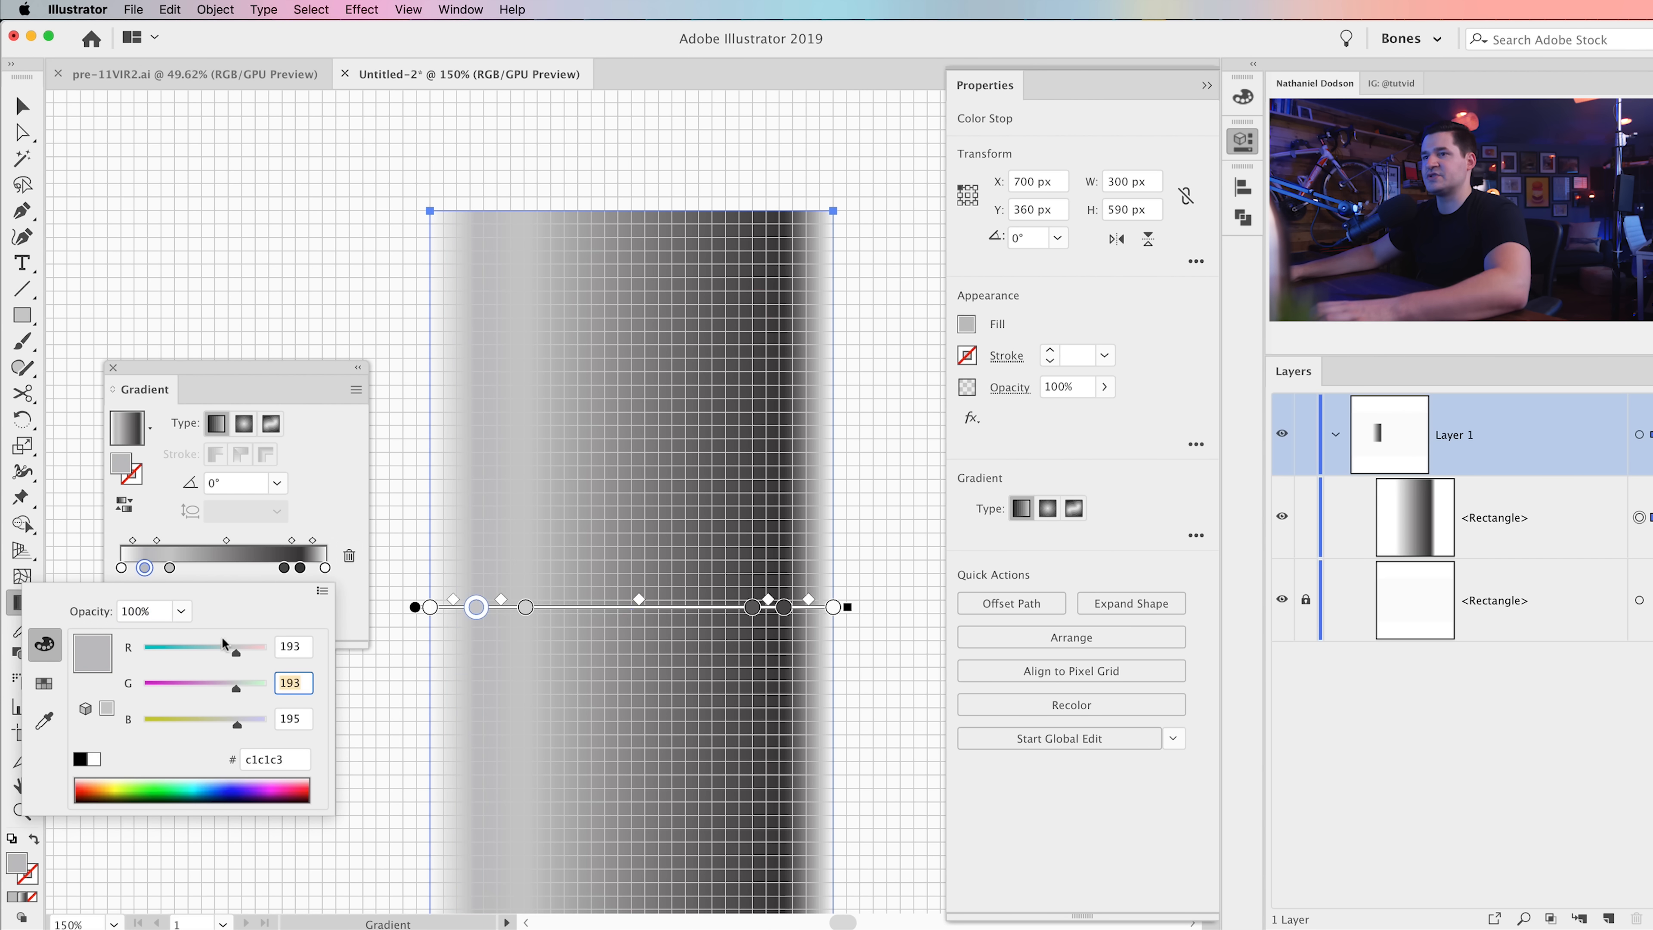
{"action": "left_click", "coordinate": [296, 719]}
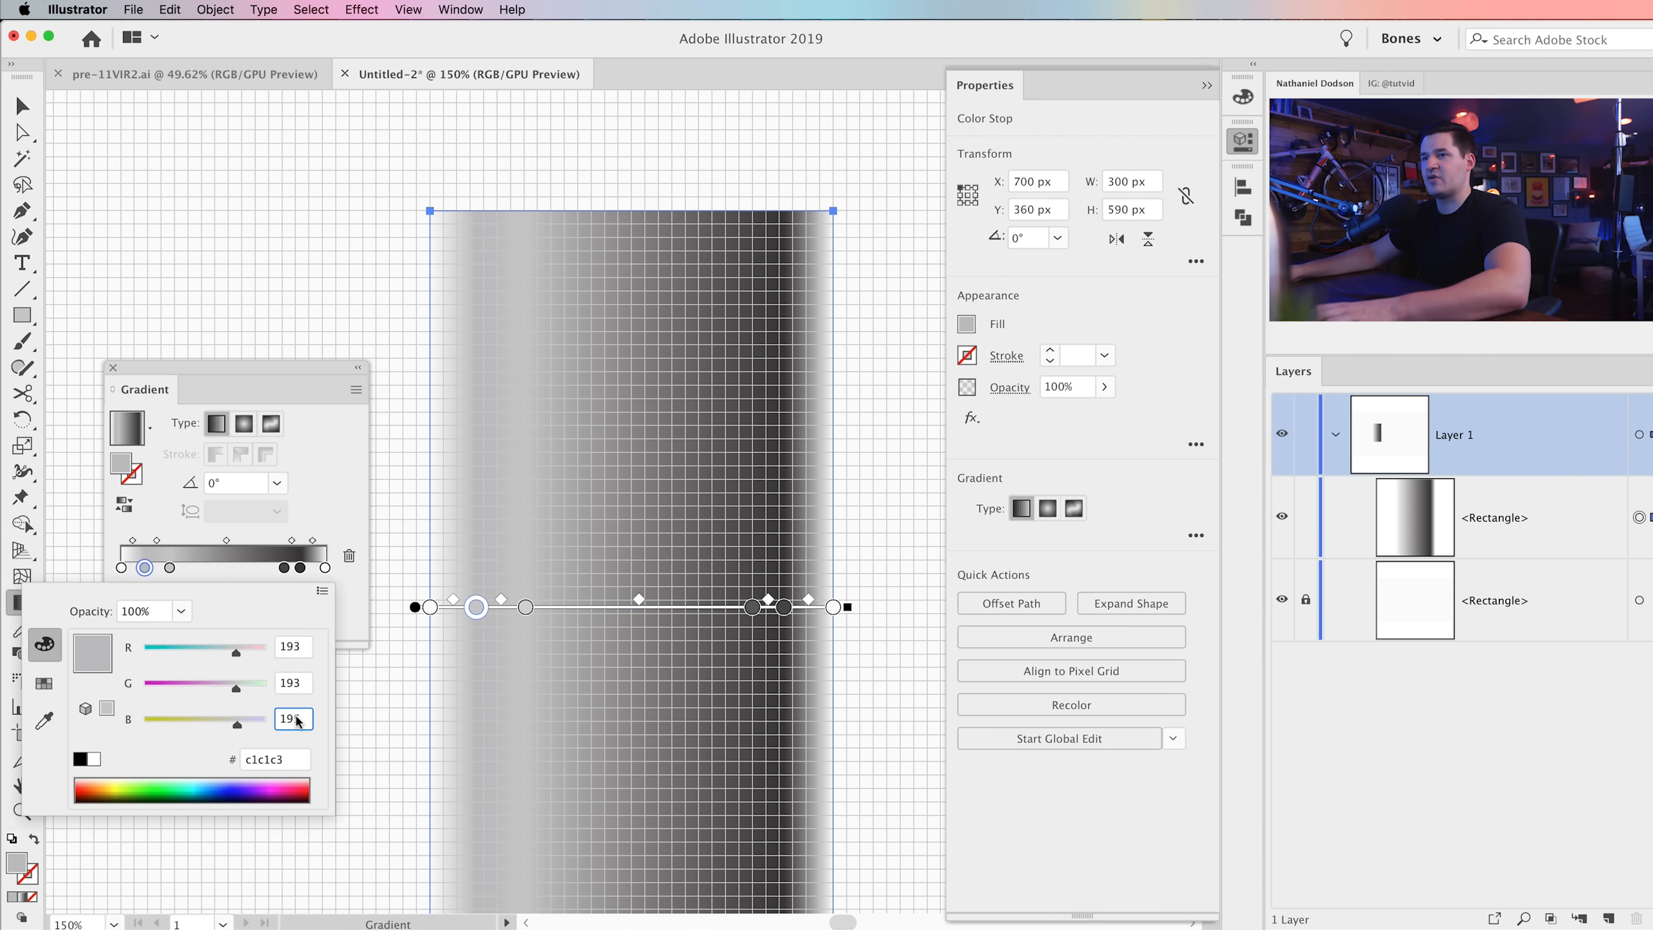
{"action": "key", "text": "Delete"}
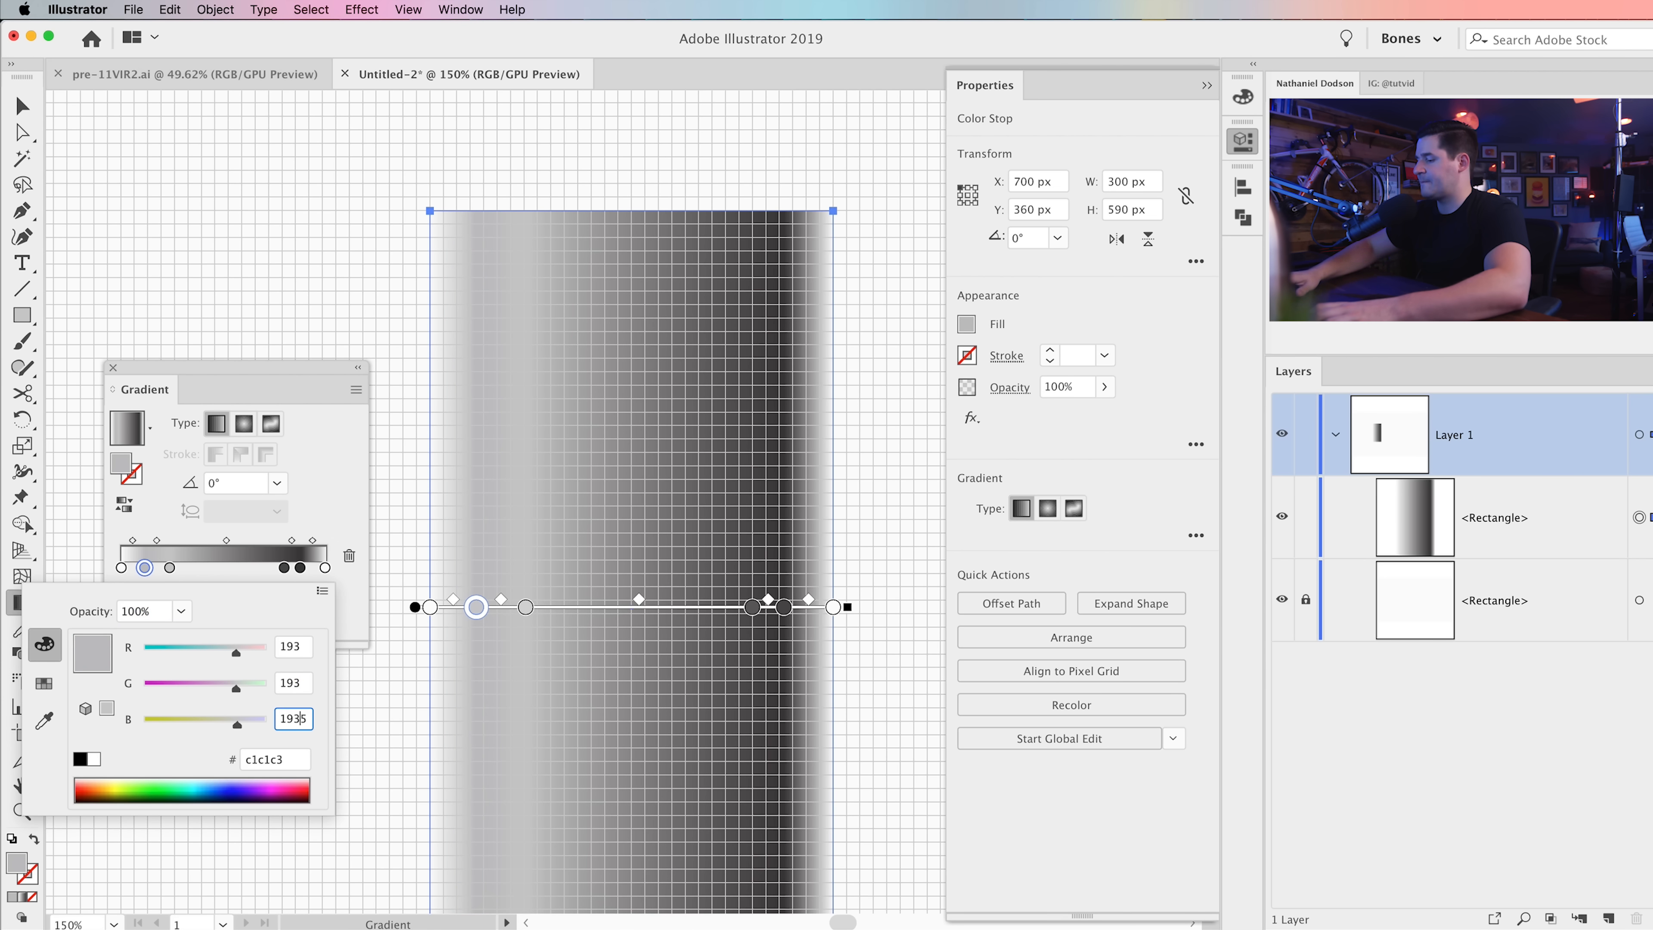
{"action": "type", "text": "3"}
{"action": "key", "text": "Tab"}
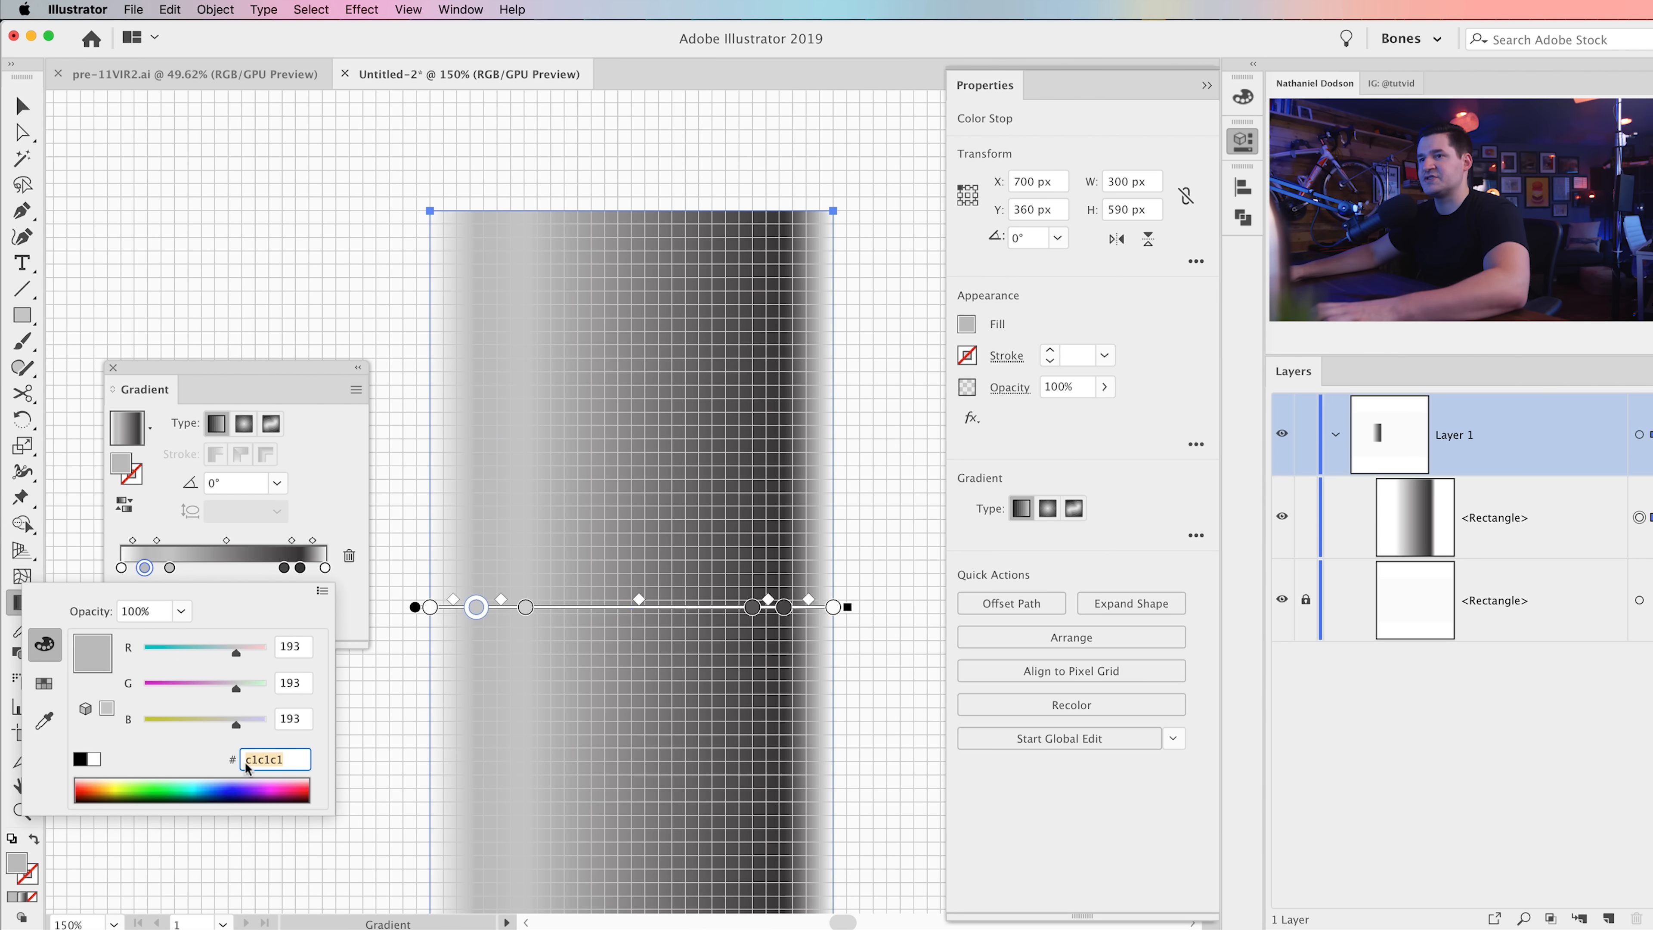
{"action": "left_click", "coordinate": [310, 555]}
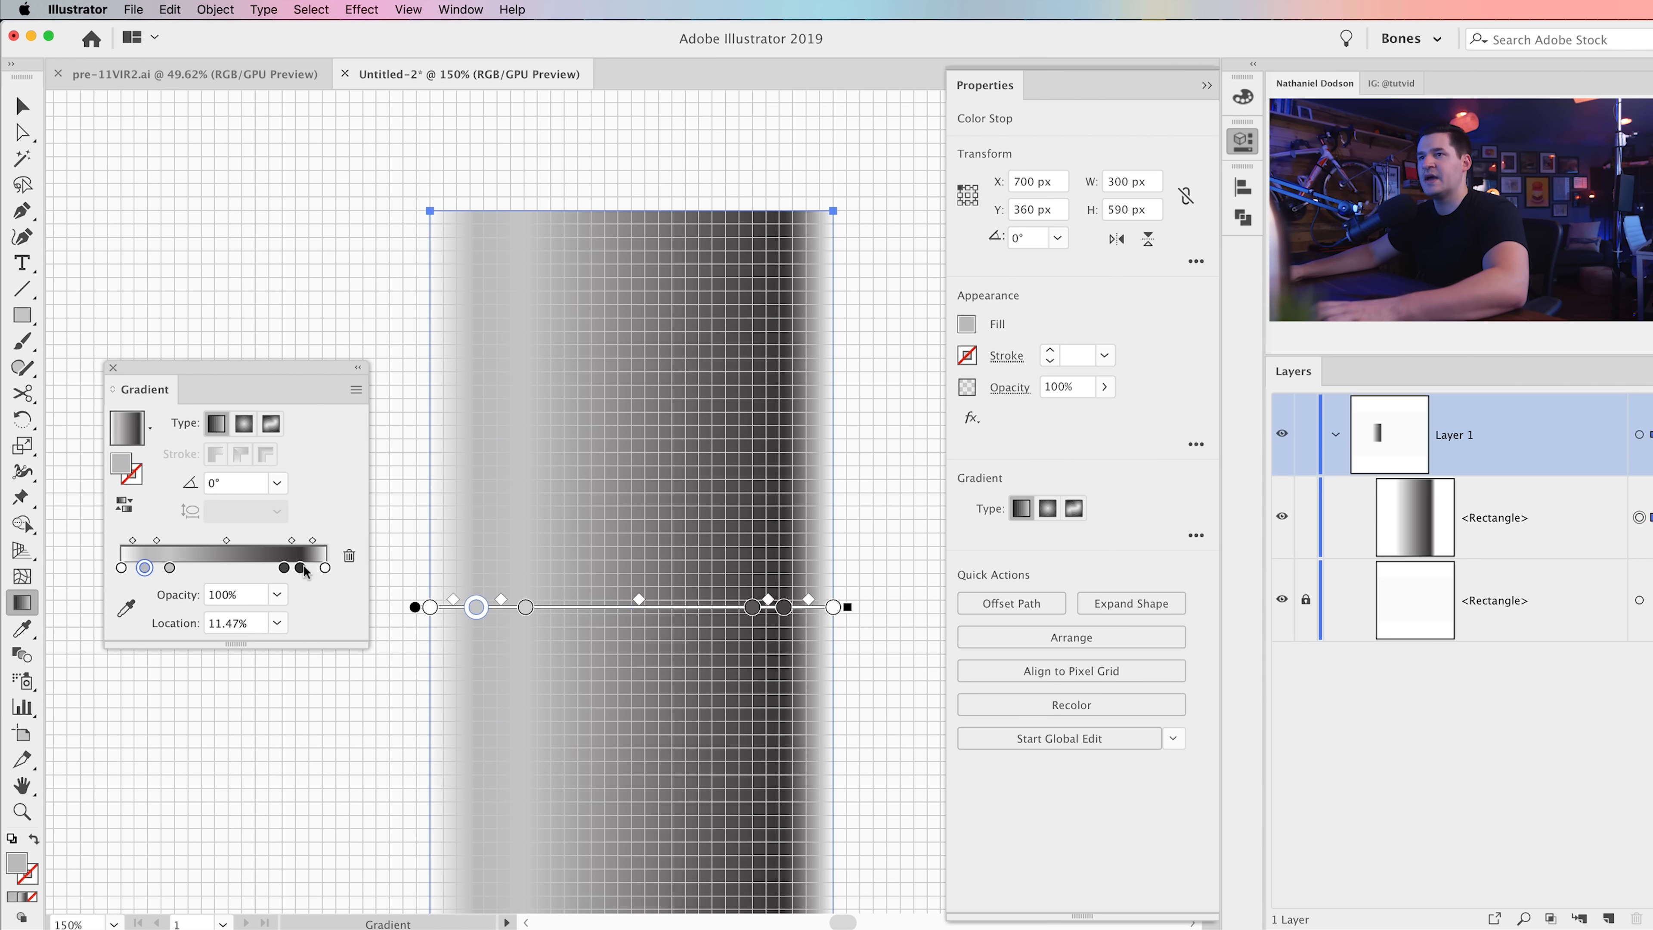
Step: Set the color of the second-to-last gradient stop, at about 88%, to #c1c1c1
{"action": "double_click", "coordinate": [300, 567]}
{"action": "left_click", "coordinate": [289, 765]}
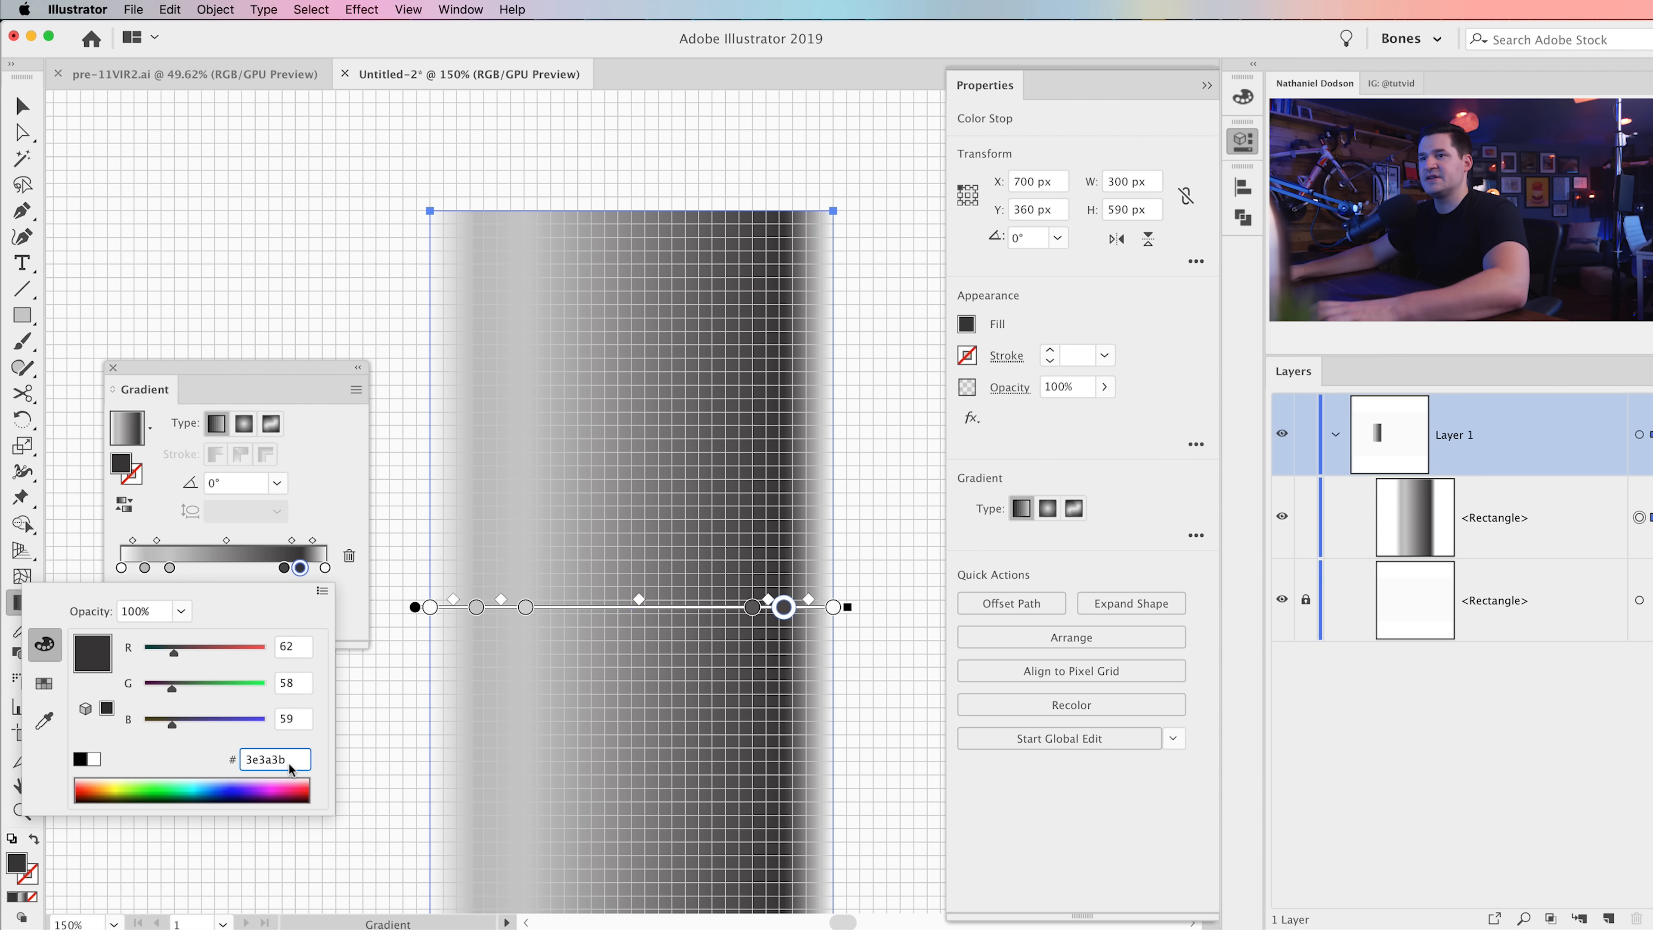
{"action": "type", "text": "c1c"}
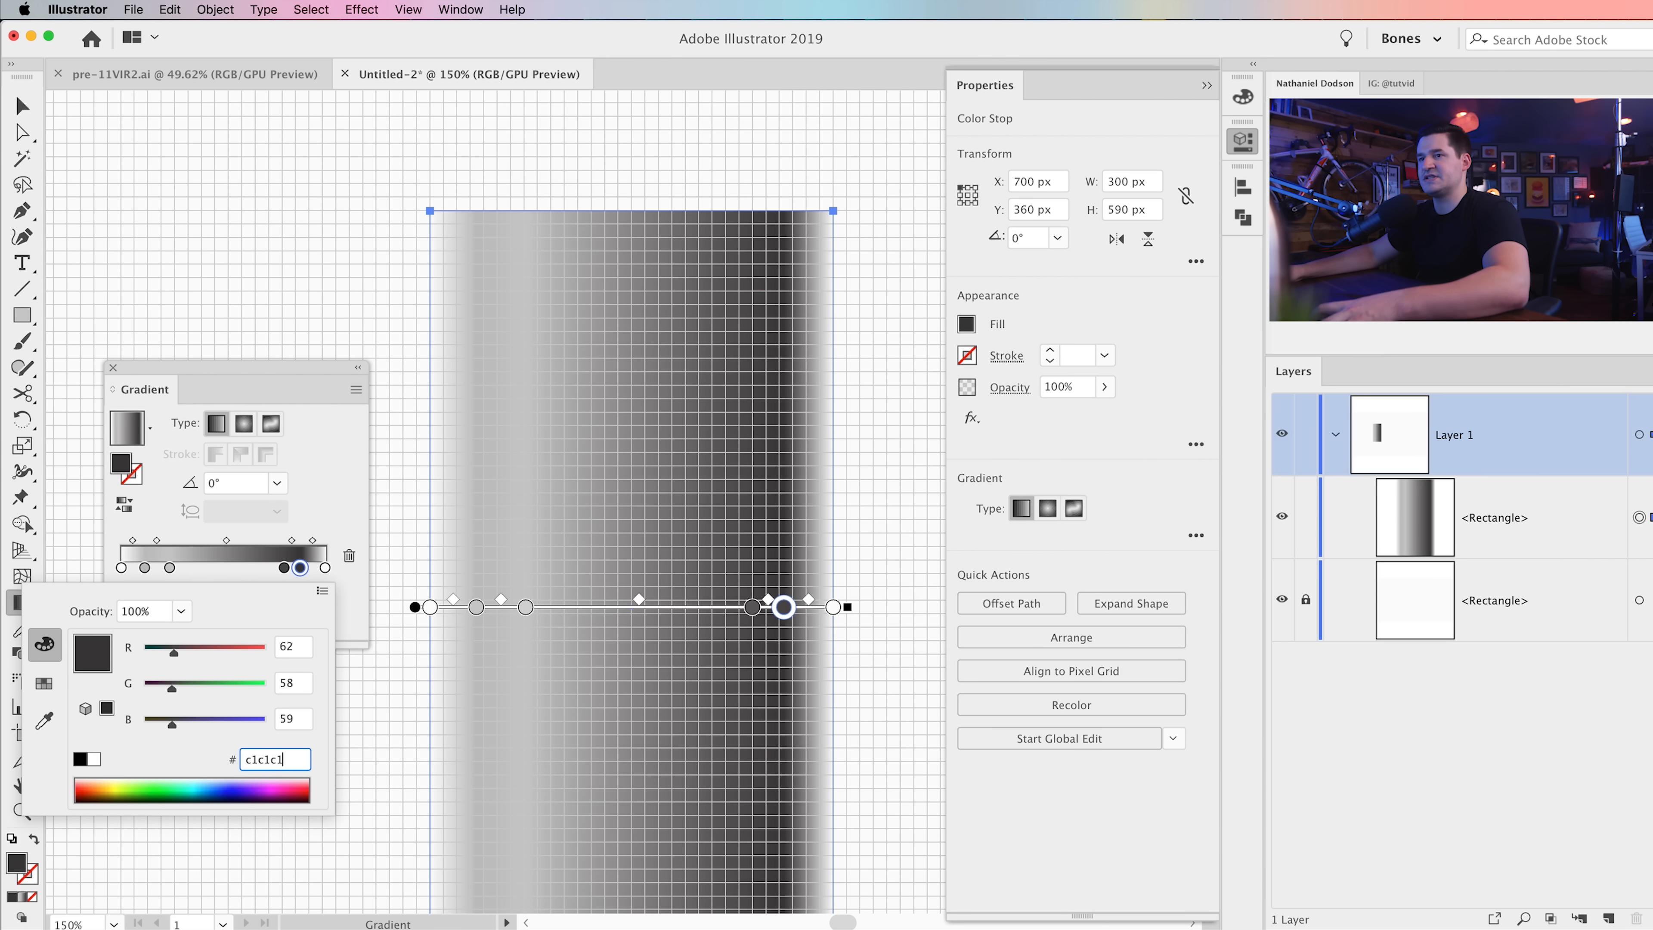
{"action": "type", "text": "1c1"}
{"action": "key", "text": "Tab"}
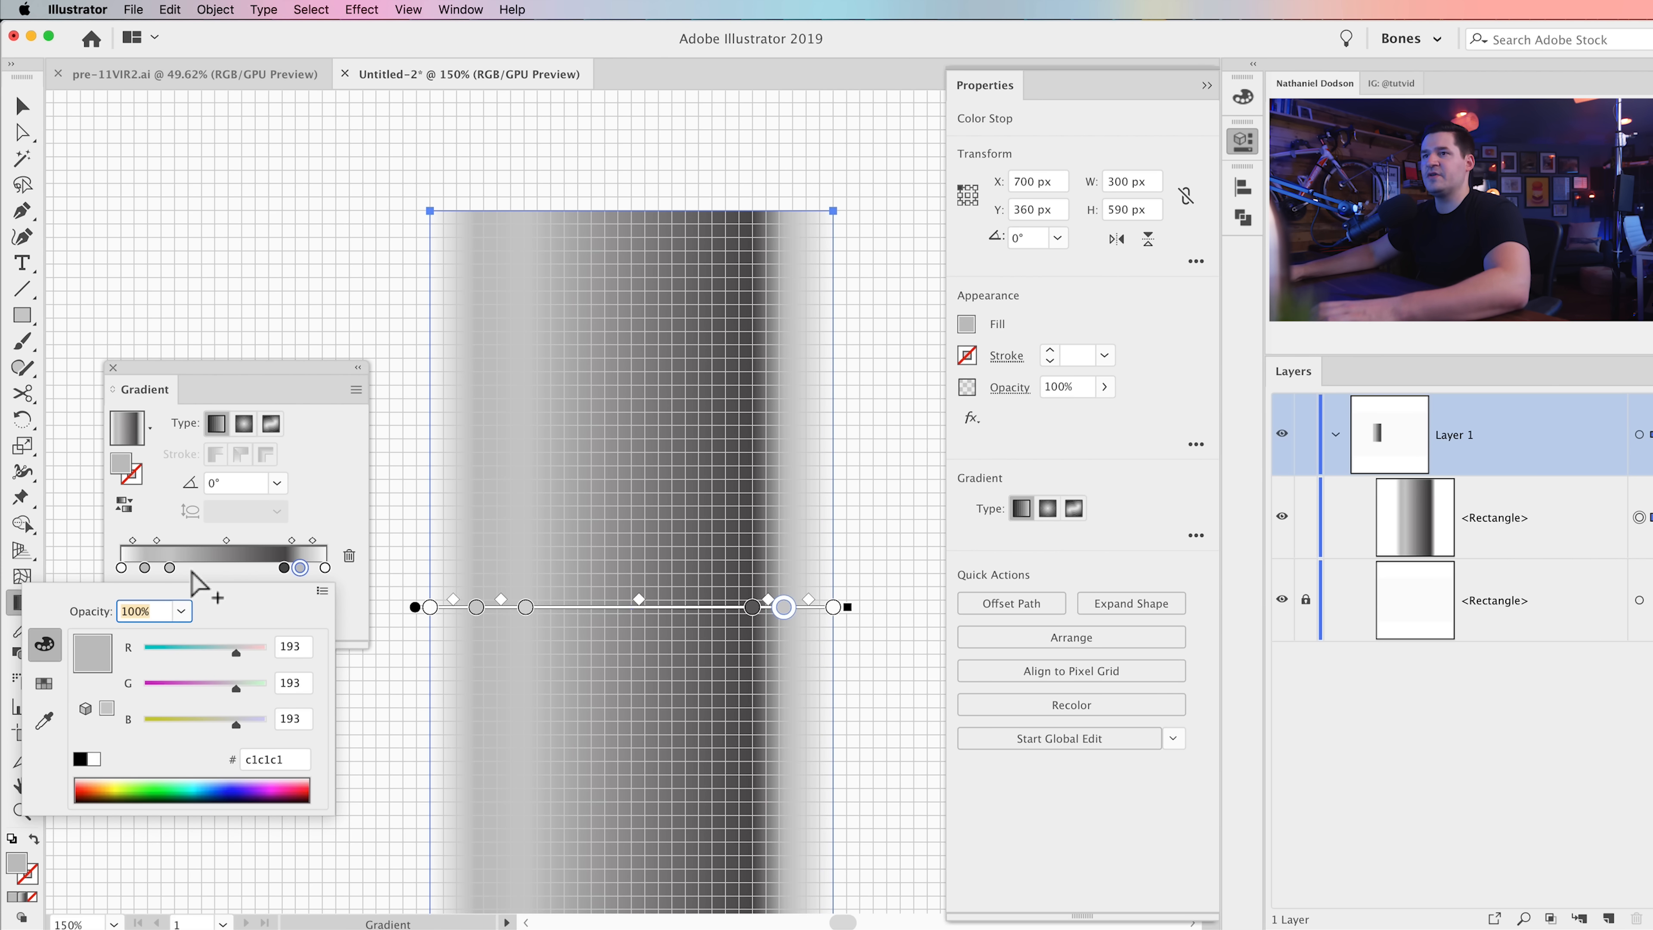
{"action": "key", "text": "Return"}
Step: Set the color of the third gradient stop, at about 24%, to the light grey #e7e7e7
{"action": "double_click", "coordinate": [170, 569]}
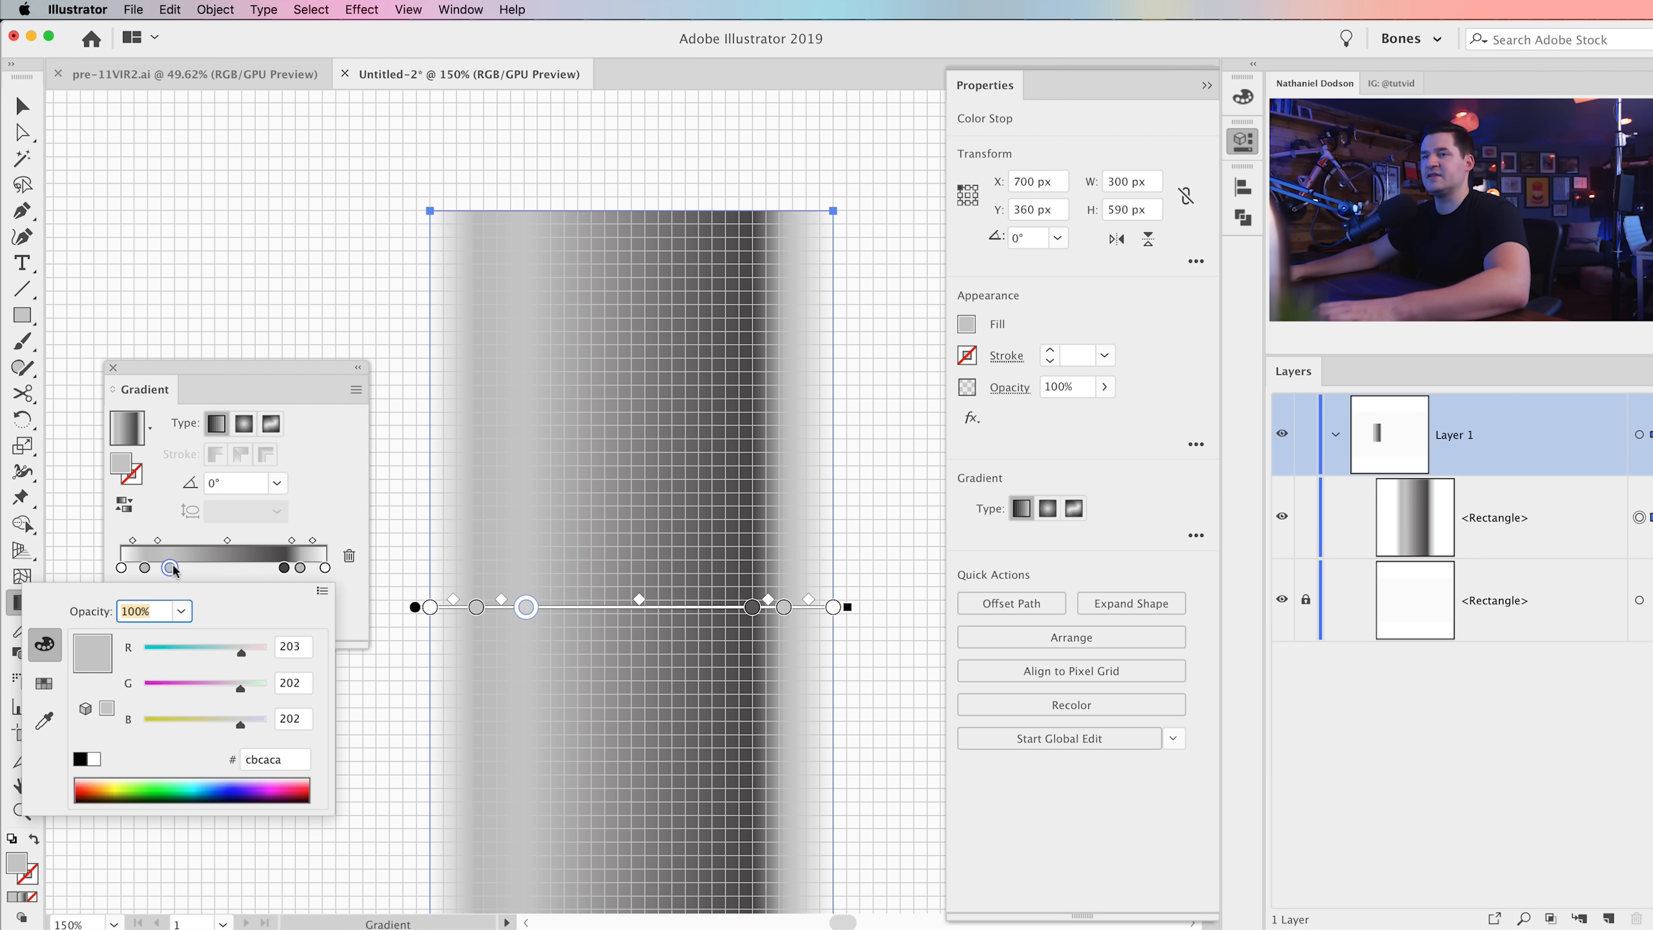
{"action": "double_click", "coordinate": [273, 761]}
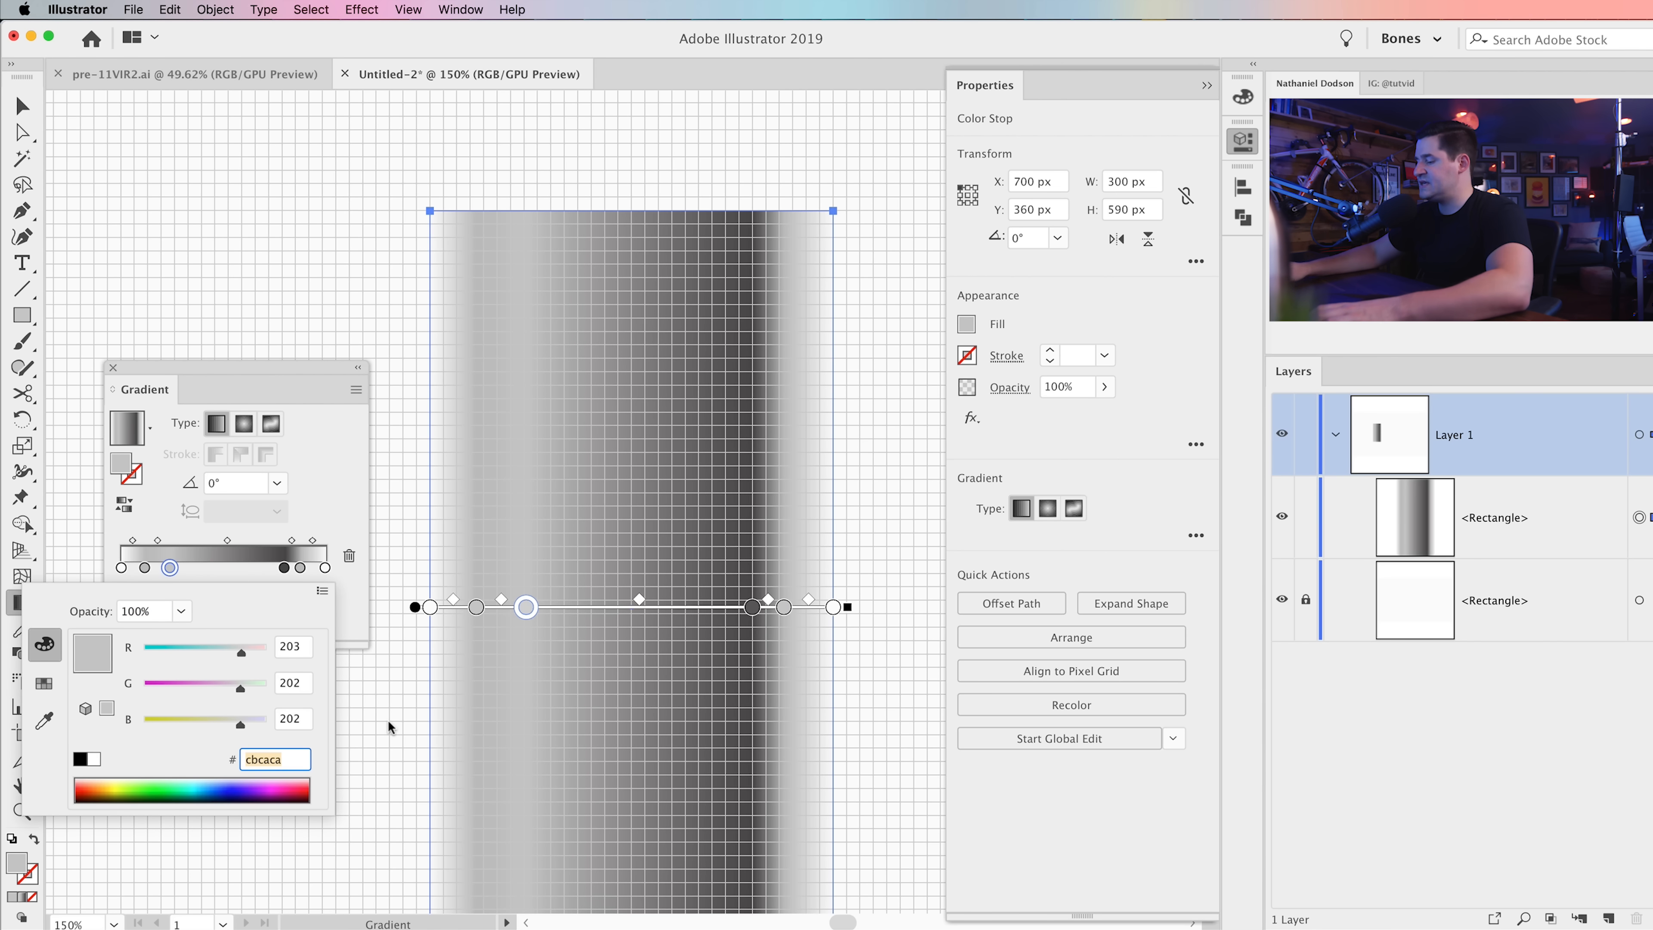
{"action": "type", "text": "e7e7e7"}
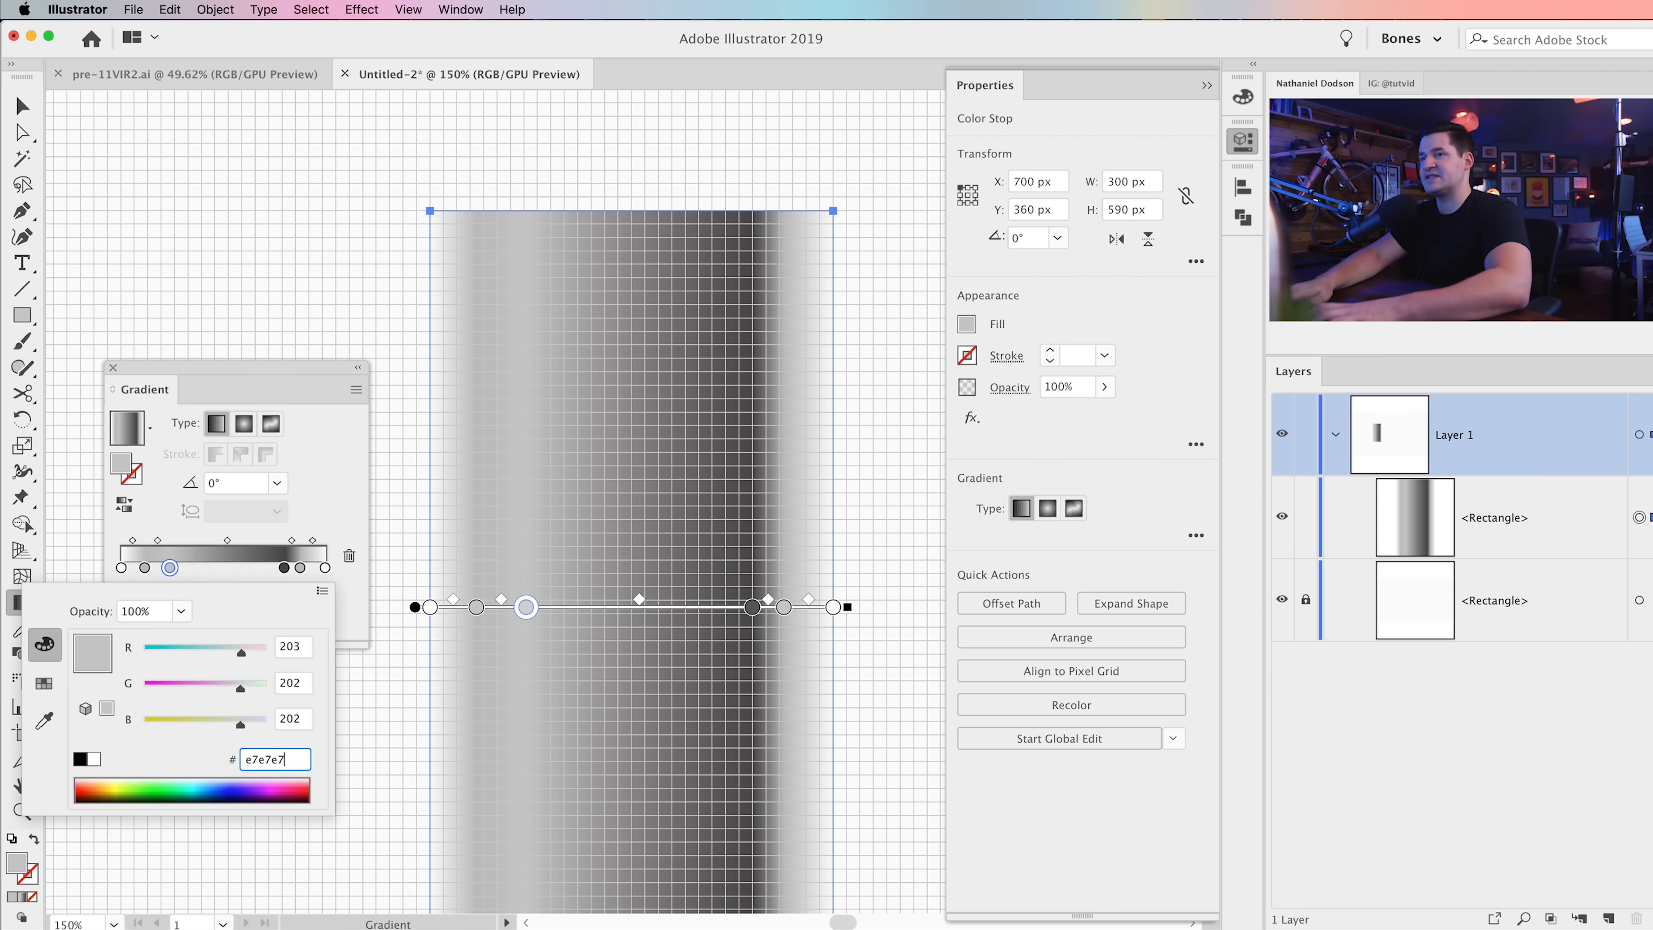
{"action": "key", "text": "Tab"}
Step: Set the color of the dark fourth gradient stop, at about 80%, to the same #e7e7e7 and return to the Selection tool
{"action": "left_click", "coordinate": [284, 569]}
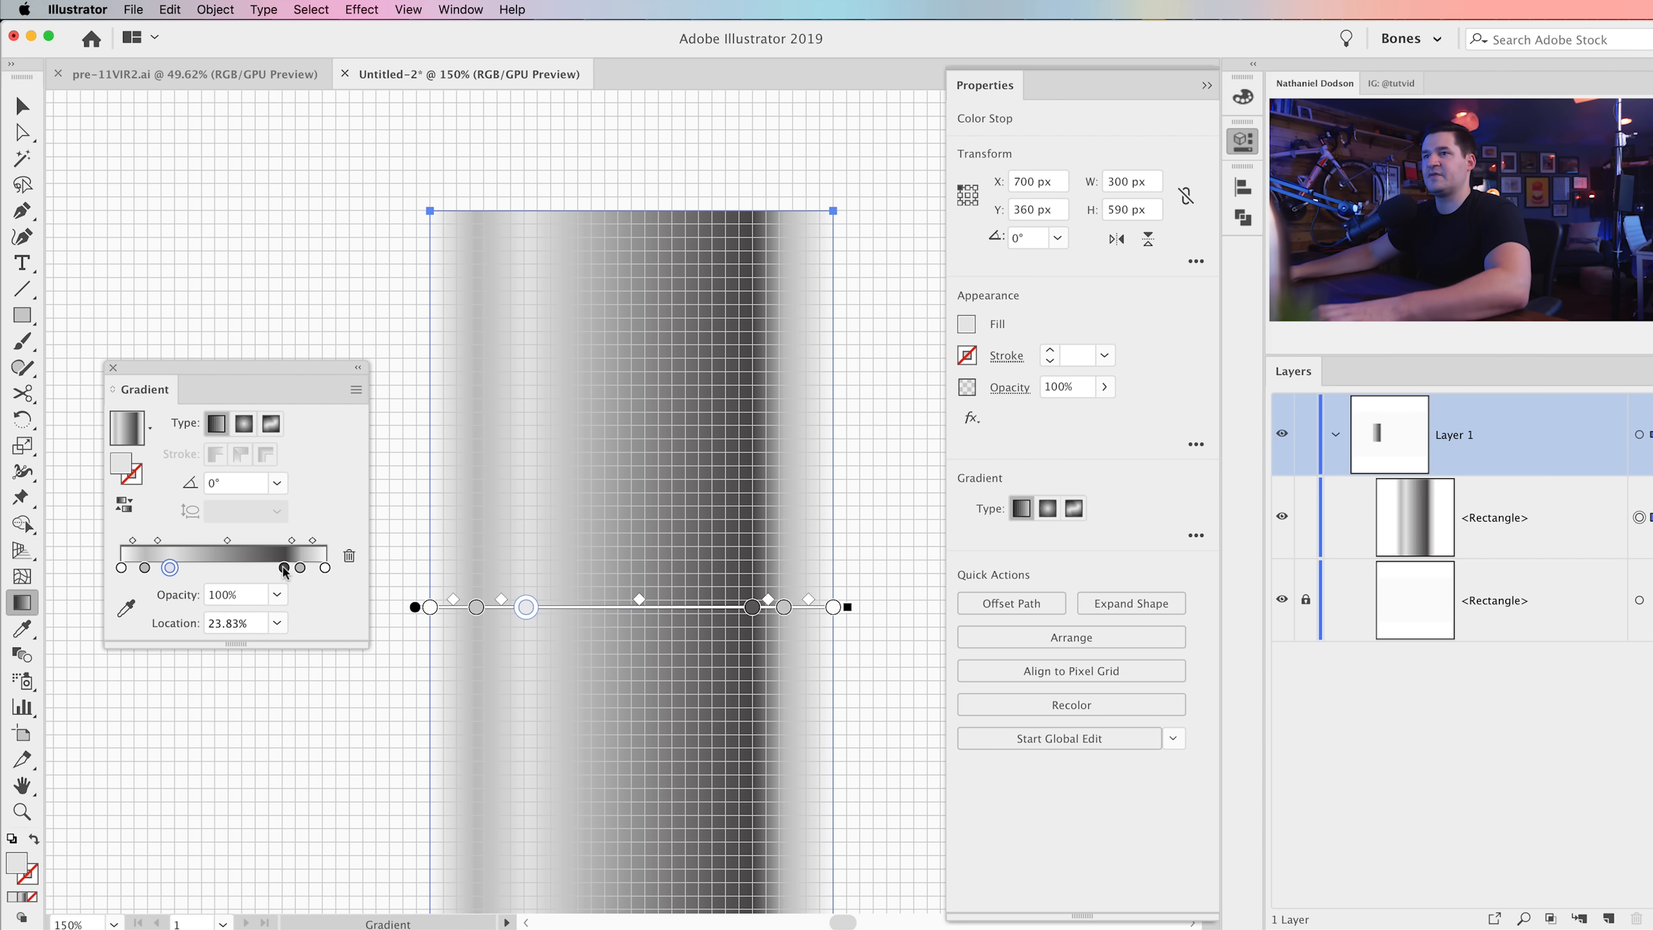
{"action": "left_click", "coordinate": [284, 569]}
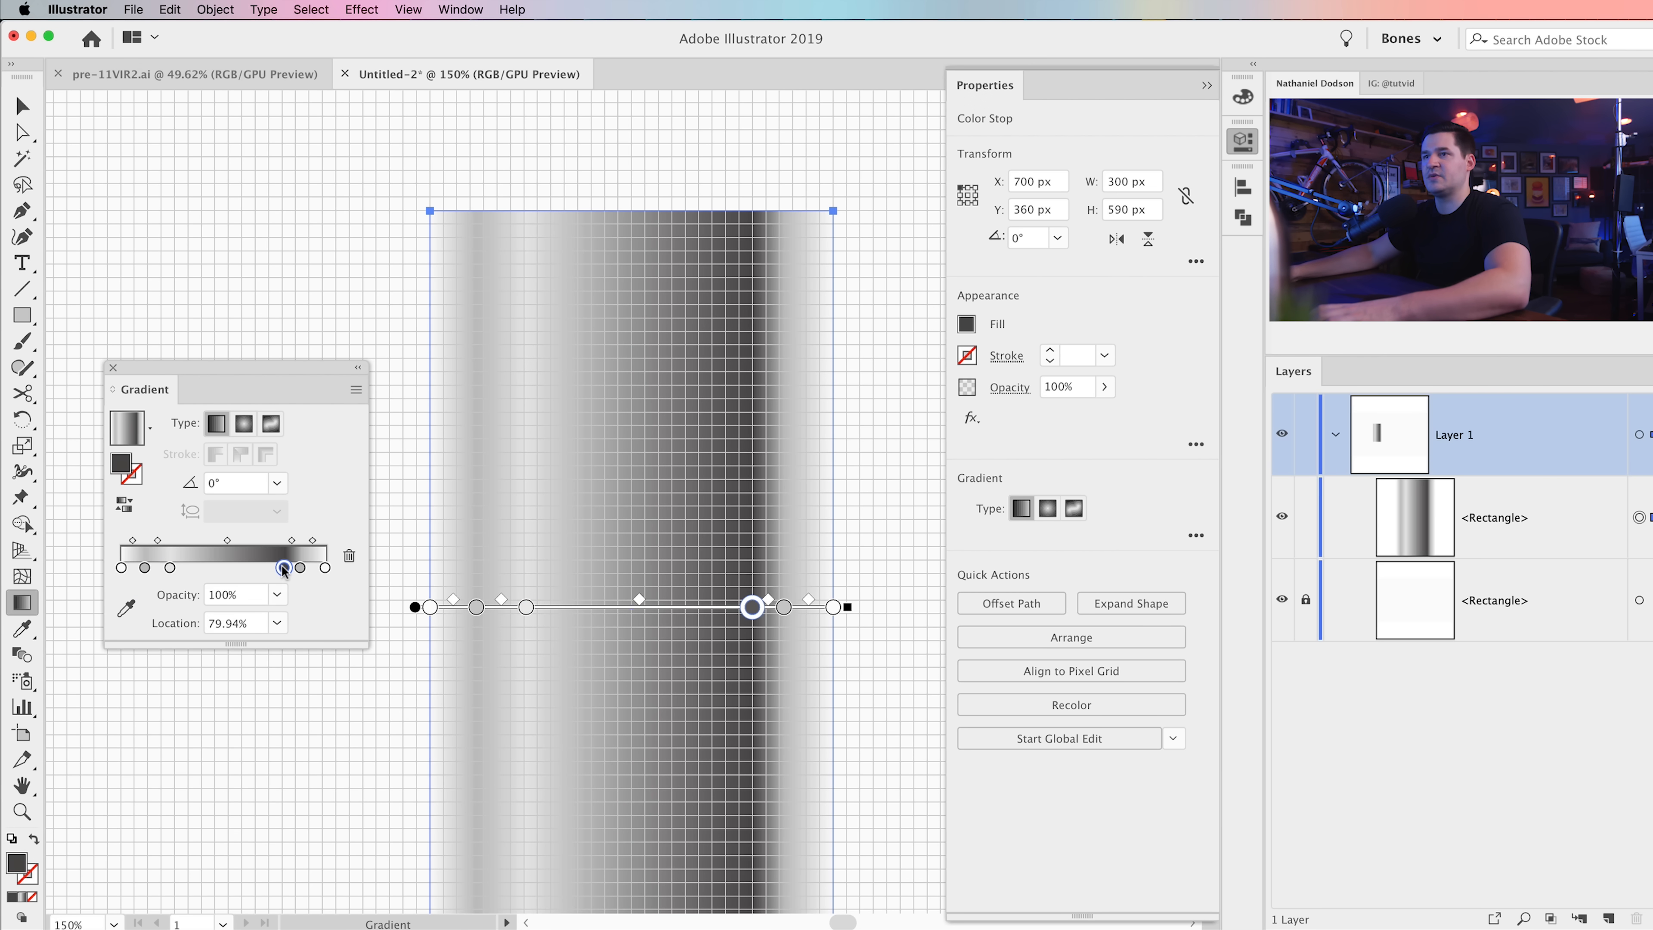
{"action": "double_click", "coordinate": [284, 568]}
{"action": "double_click", "coordinate": [274, 758]}
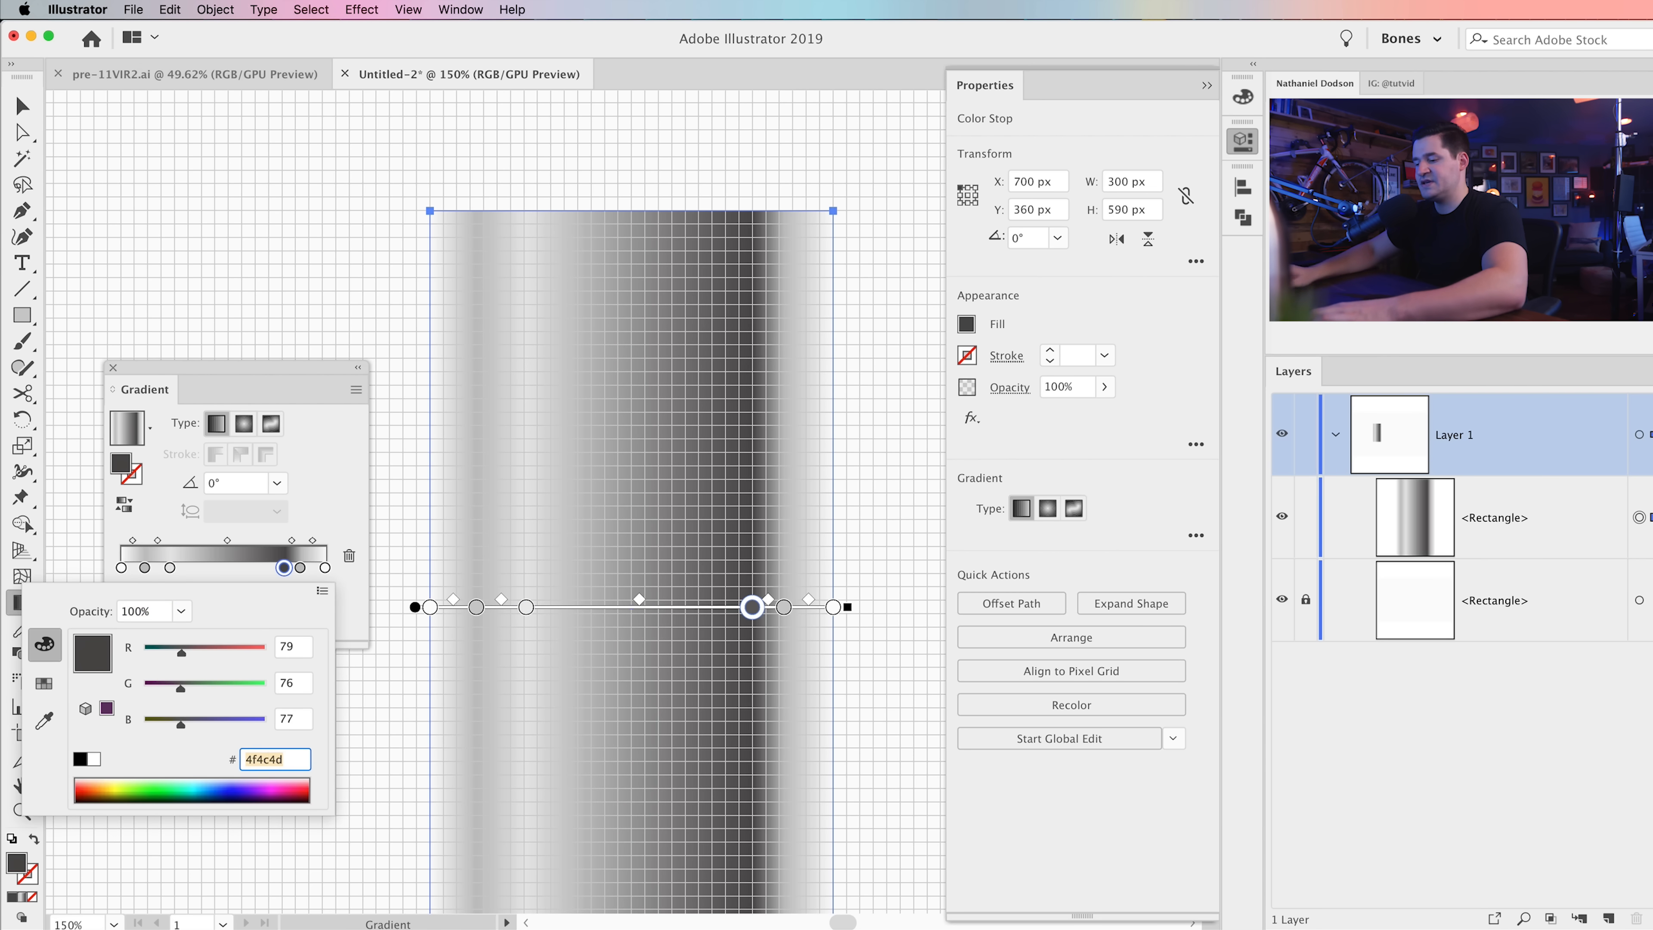
{"action": "type", "text": "e7e7e"}
{"action": "type", "text": "e"}
{"action": "key", "text": "Return"}
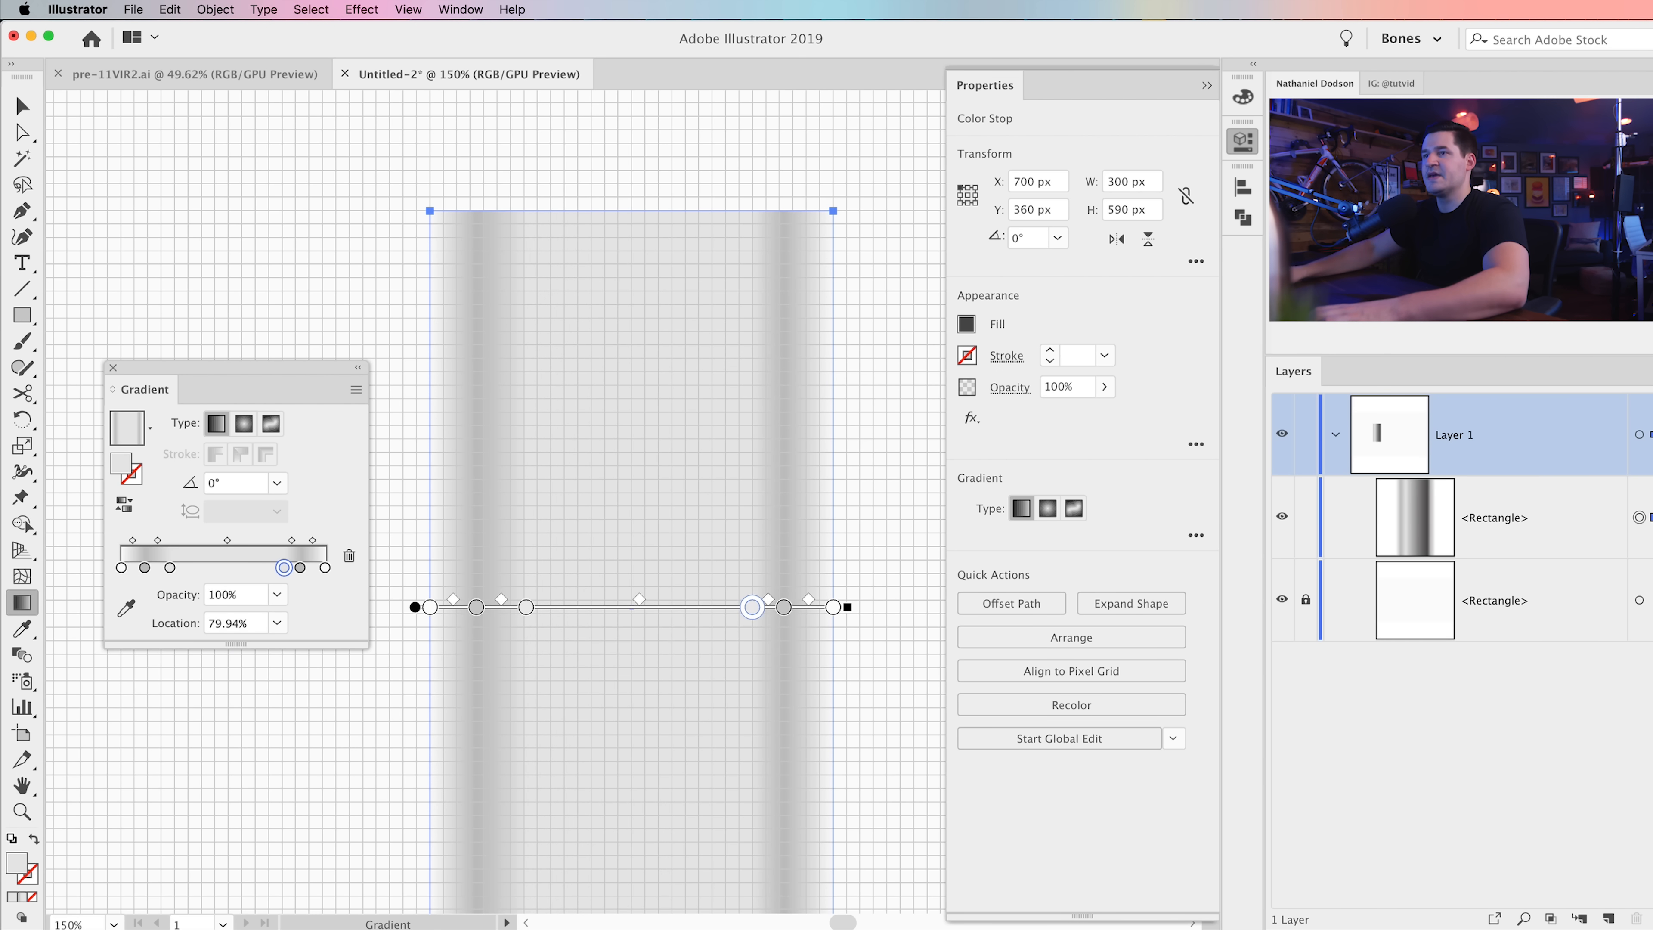
{"action": "key", "text": "v"}
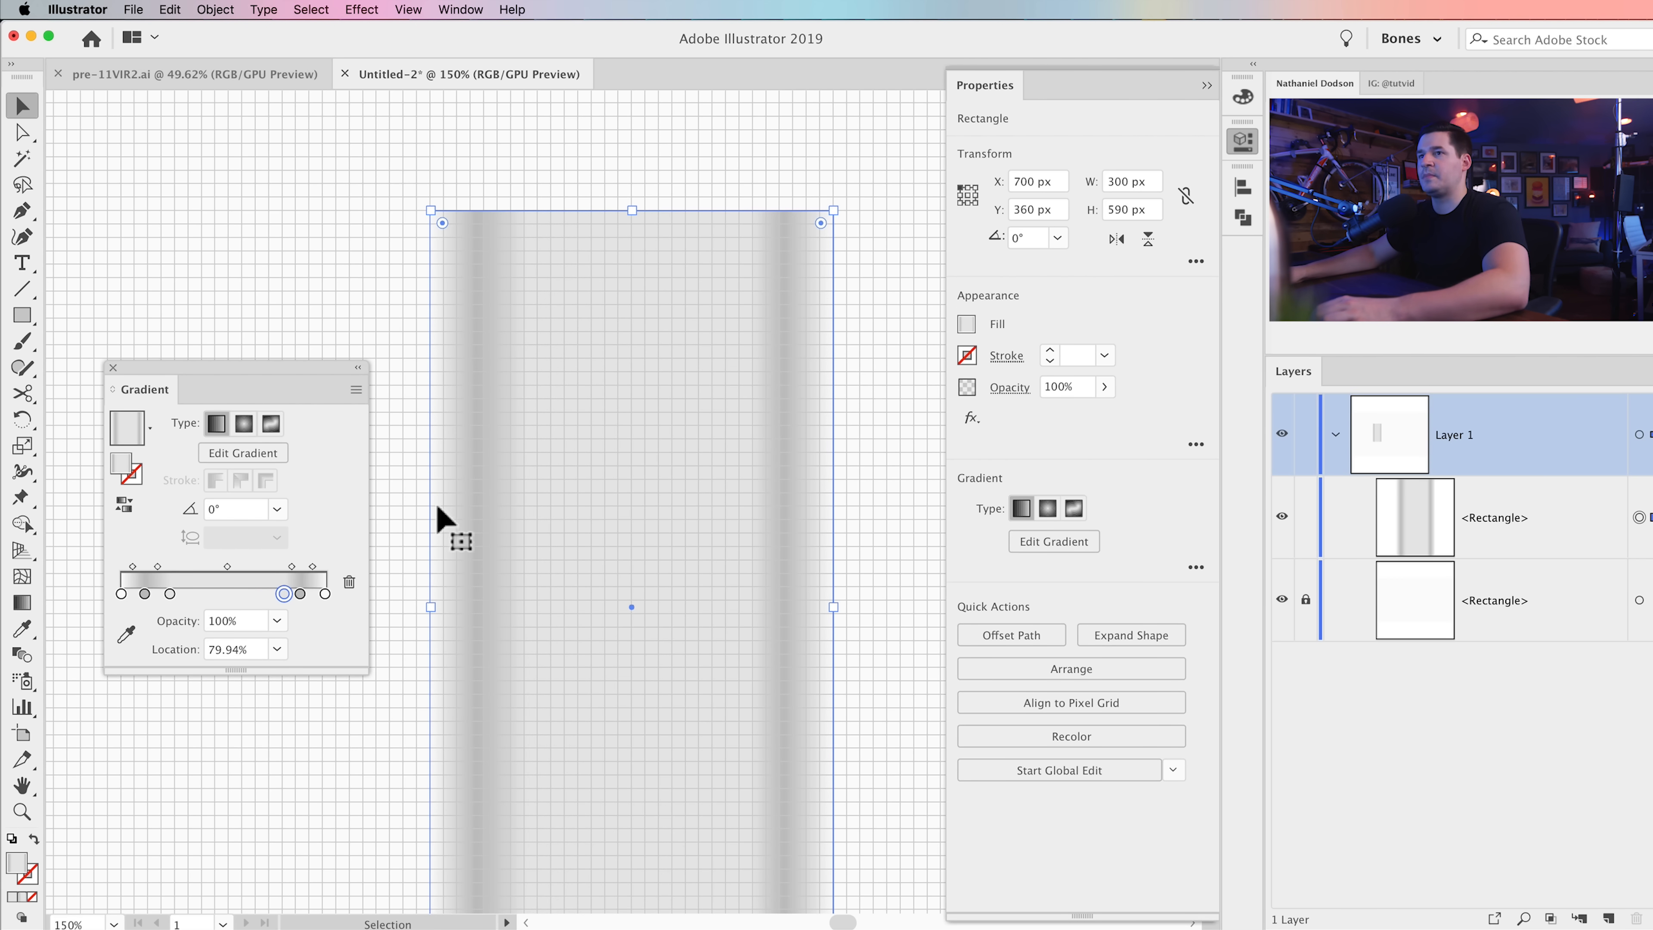
Step: Move the gradient's second stop to 3% and its second-to-last stop to 97%
{"action": "left_click", "coordinate": [143, 594]}
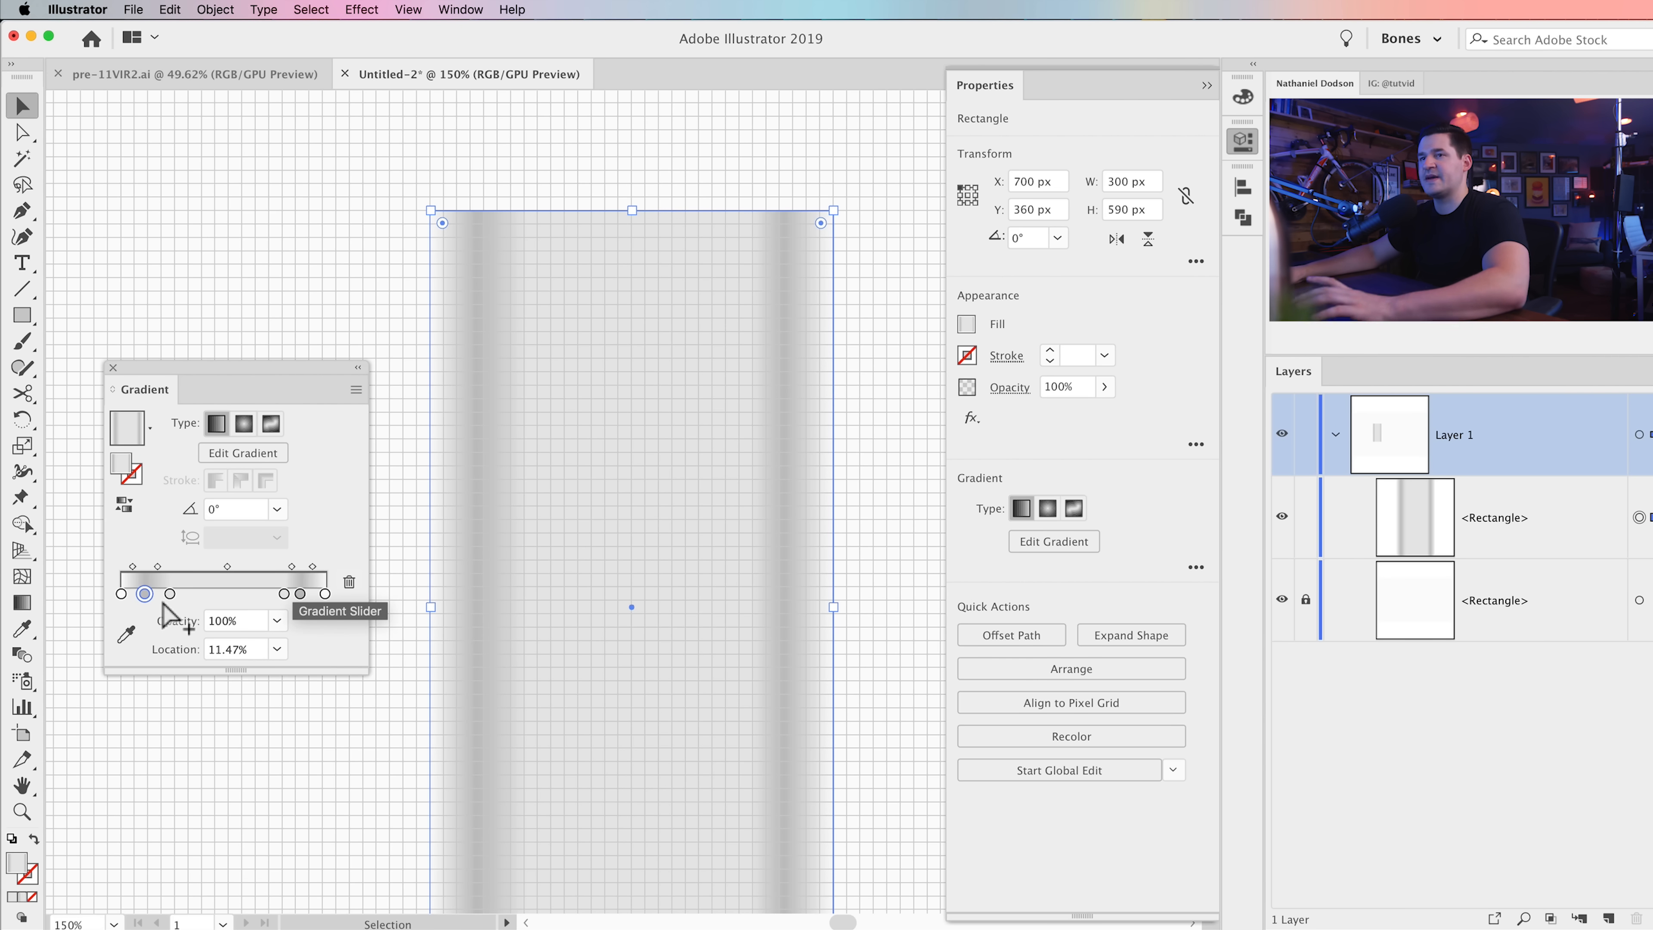
{"action": "double_click", "coordinate": [251, 649]}
{"action": "type", "text": "3"}
{"action": "key", "text": "Tab"}
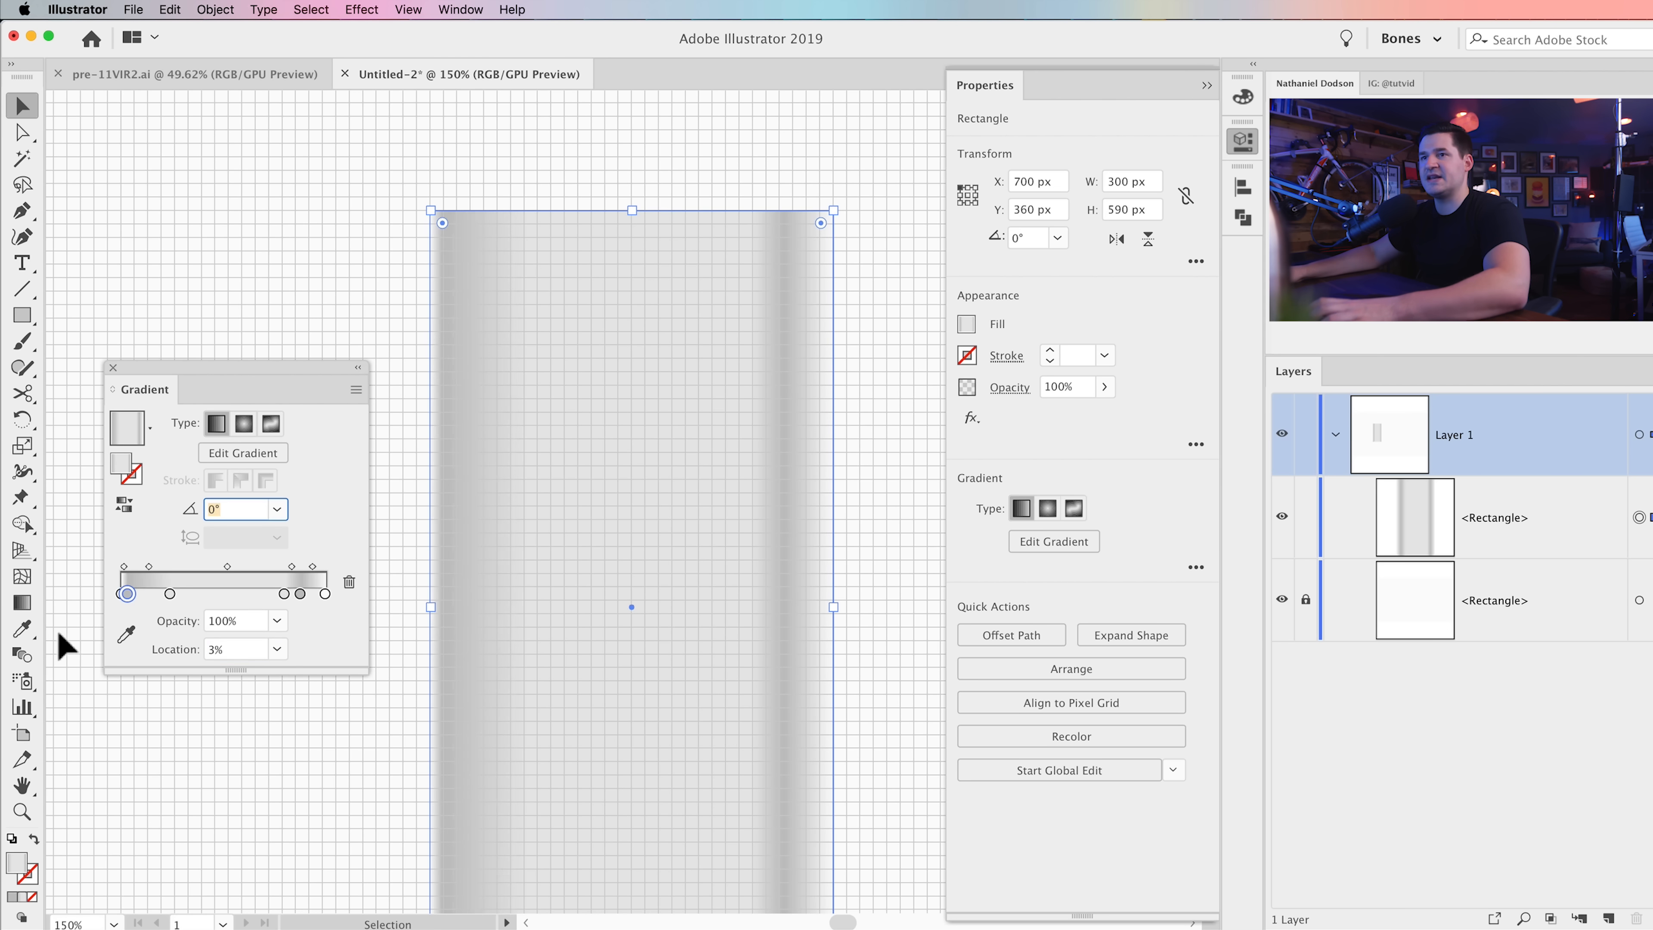
{"action": "left_click", "coordinate": [299, 594]}
{"action": "type", "text": "97"}
{"action": "key", "text": "Tab"}
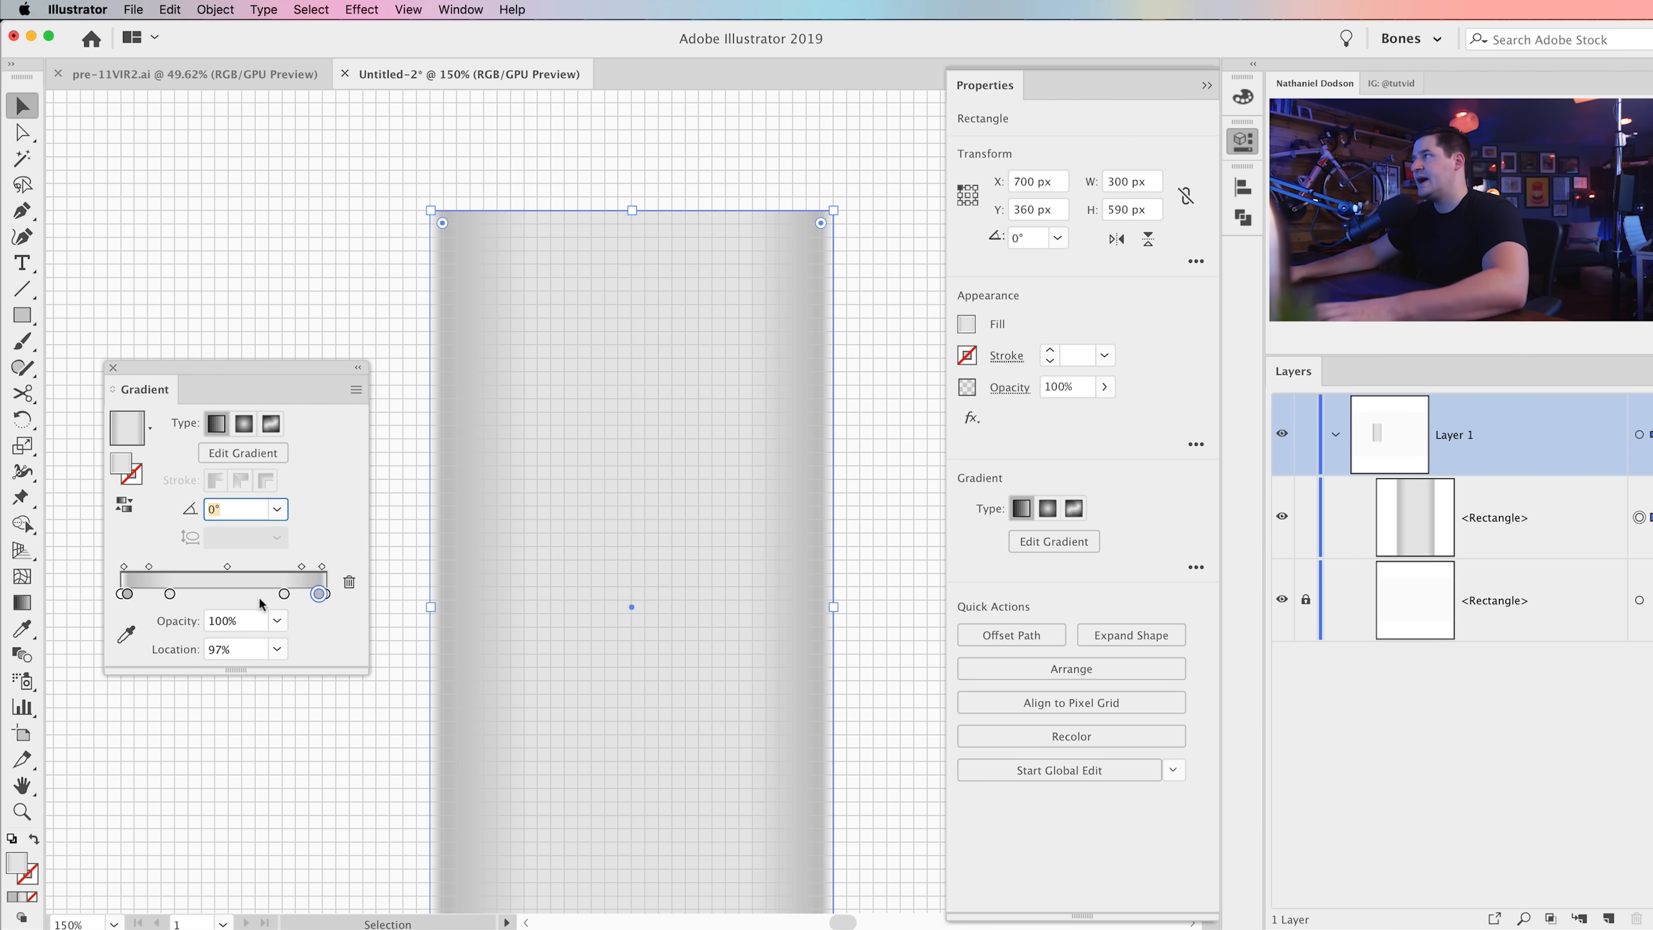
Step: Move the gradient's third stop to 12% and its fourth stop to 88%
{"action": "left_click", "coordinate": [169, 594]}
{"action": "double_click", "coordinate": [236, 649]}
{"action": "type", "text": "12"}
{"action": "key", "text": "Tab"}
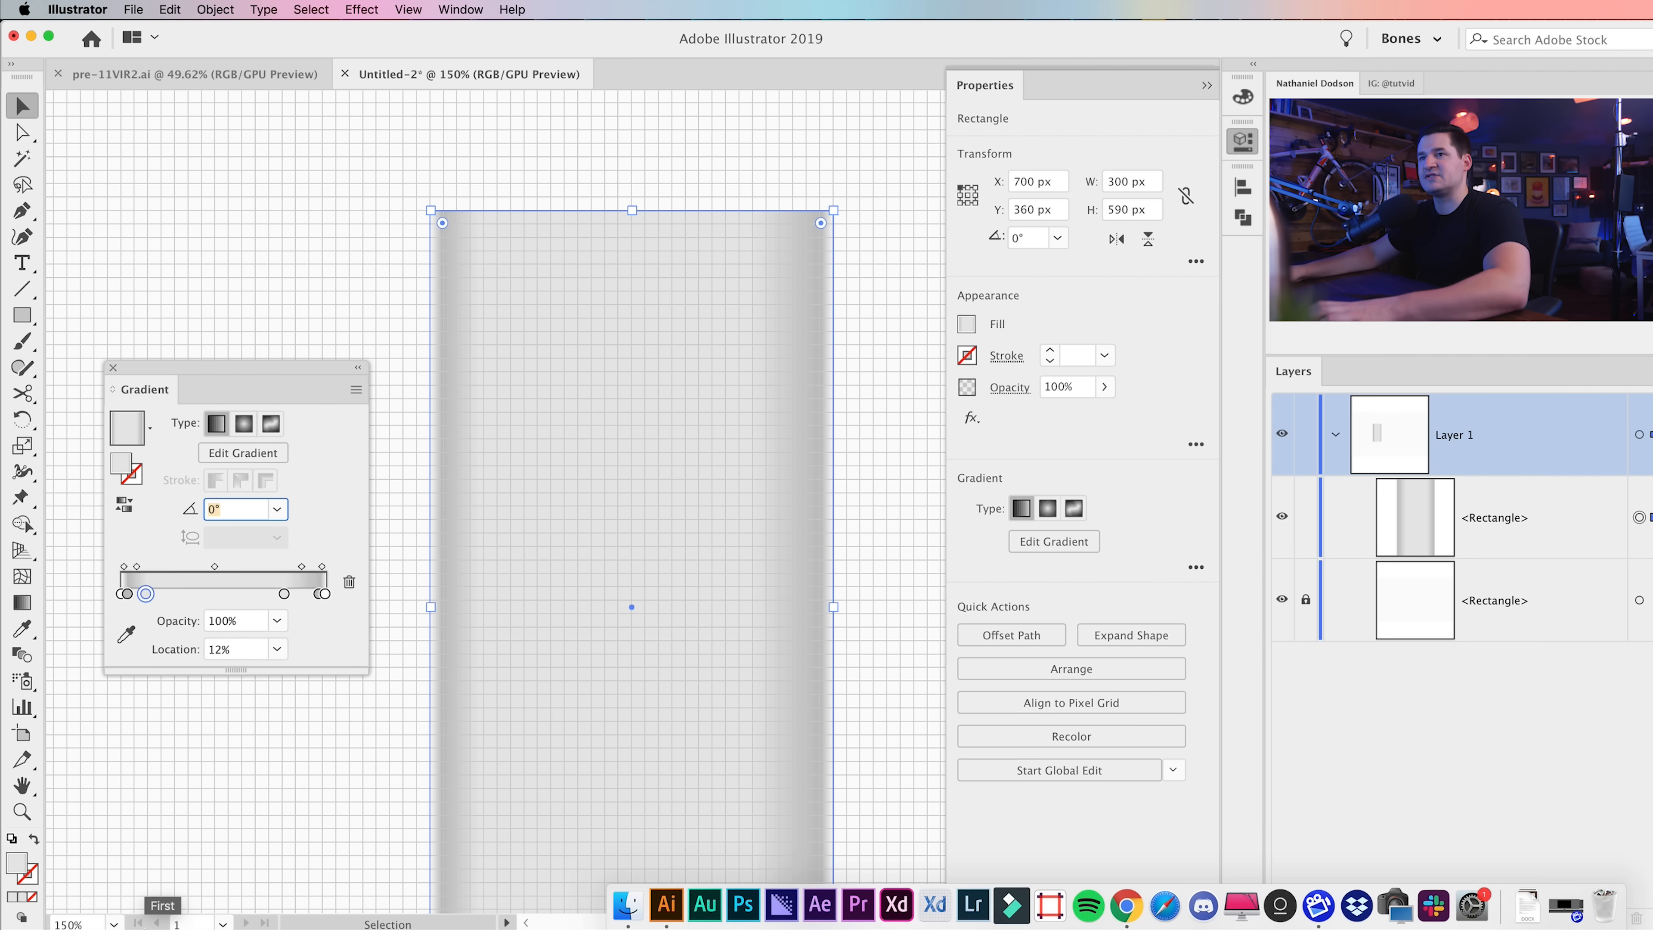
{"action": "left_click", "coordinate": [284, 593]}
{"action": "double_click", "coordinate": [259, 649]}
{"action": "type", "text": "8"}
{"action": "key", "text": "Tab"}
{"action": "double_click", "coordinate": [238, 647]}
{"action": "type", "text": "88"}
{"action": "key", "text": "Tab"}
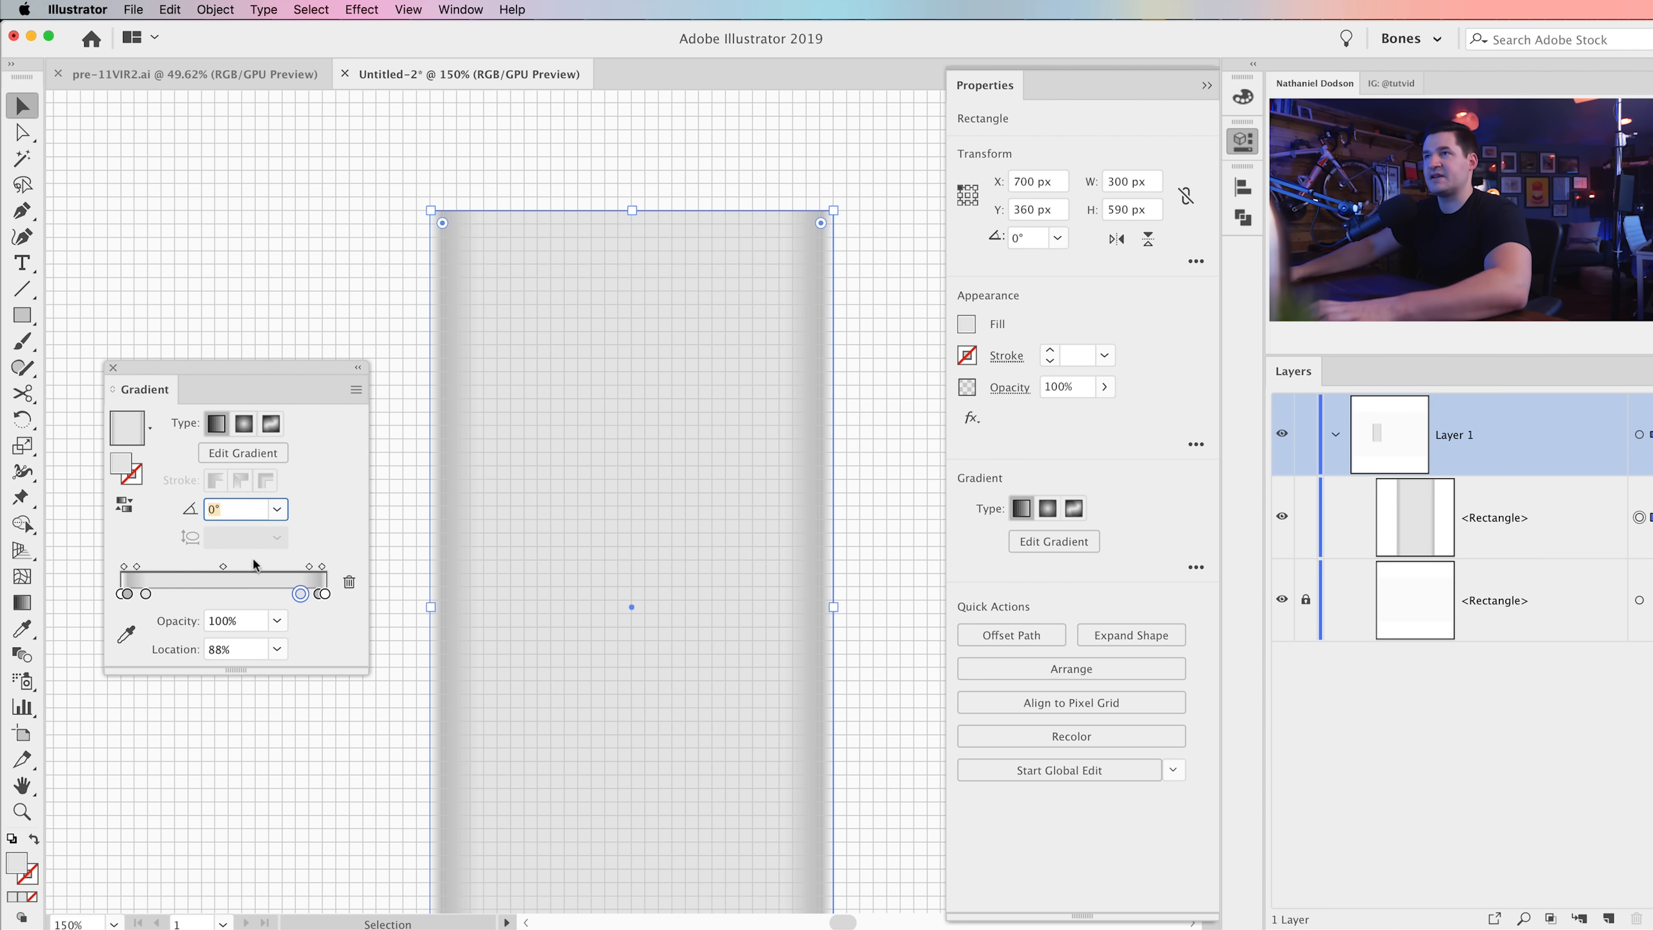
Step: Deselect the rectangle, check its gradient with the grid hidden, and turn the grid back on
{"action": "left_click", "coordinate": [344, 242]}
{"action": "key", "text": "super+apostrophe"}
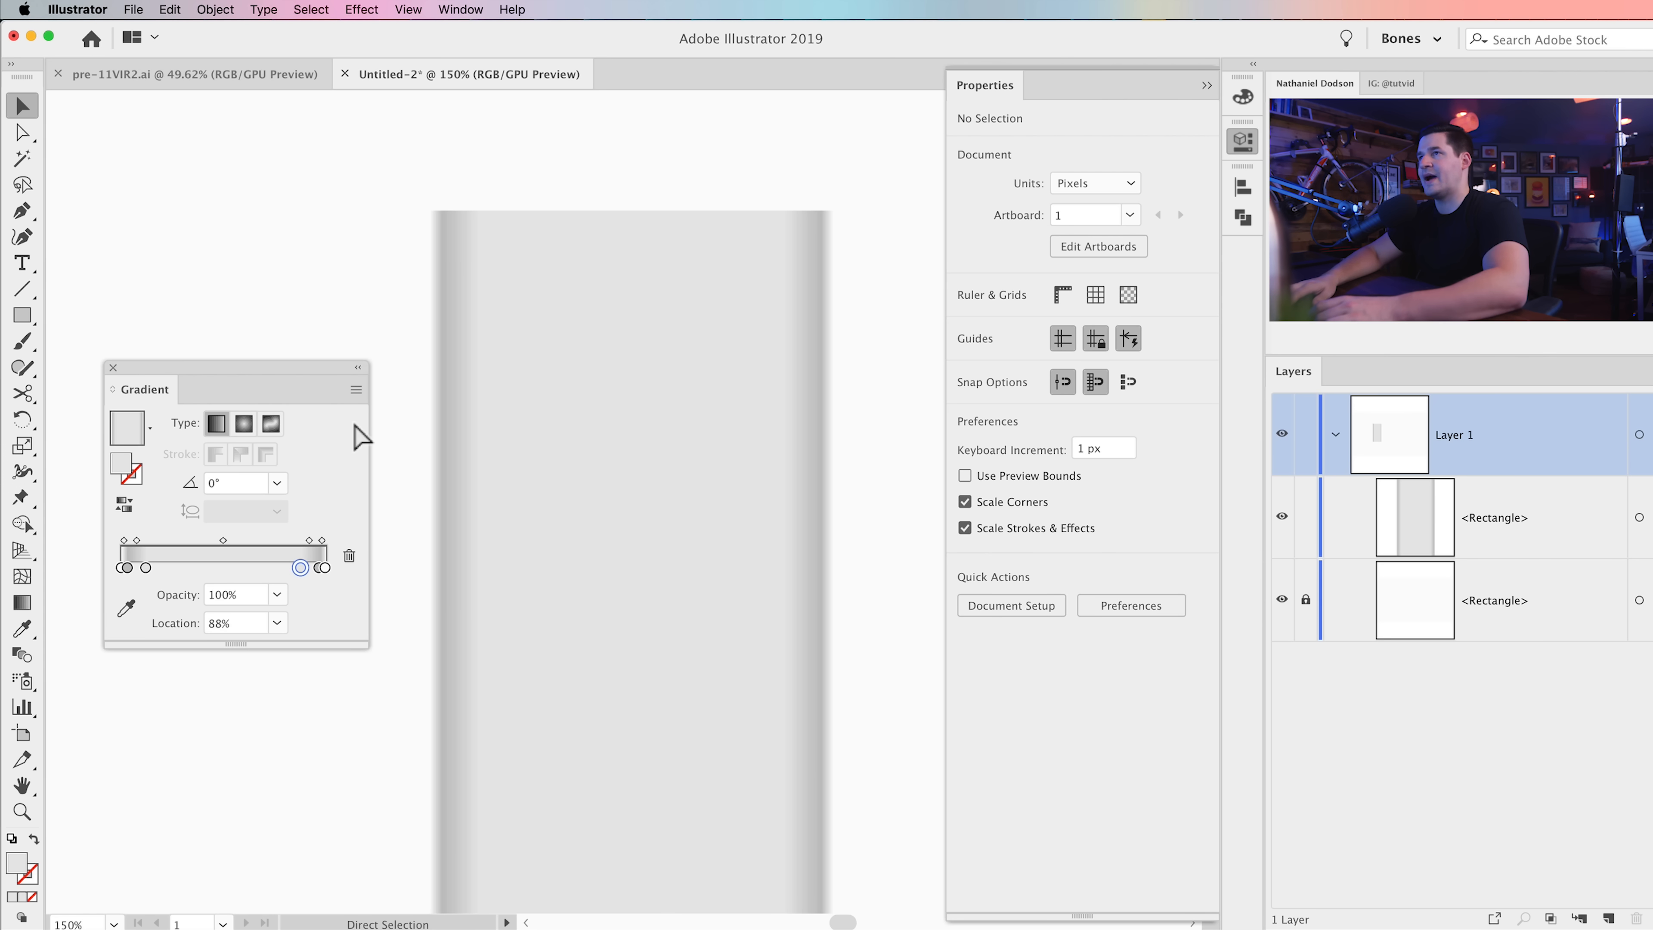
{"action": "key", "text": "super+apostrophe"}
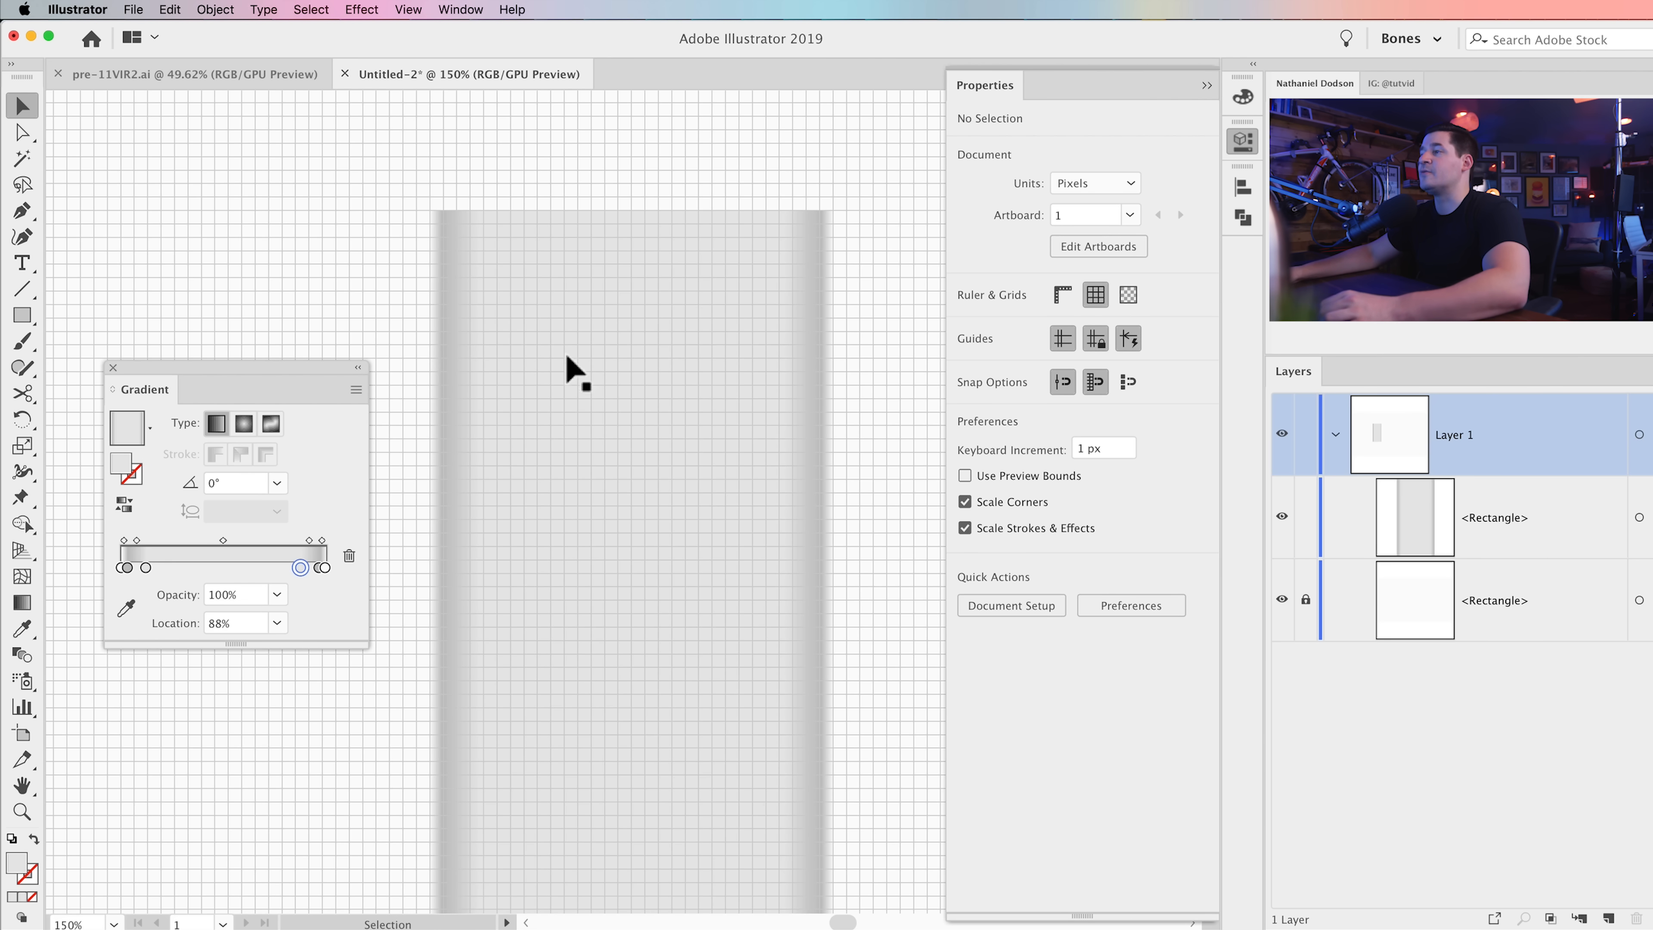
Step: Create a 240 × 780 px rounded rectangle with a 45 px corner radius near the top of the gradient rectangle
{"action": "left_click", "coordinate": [112, 369]}
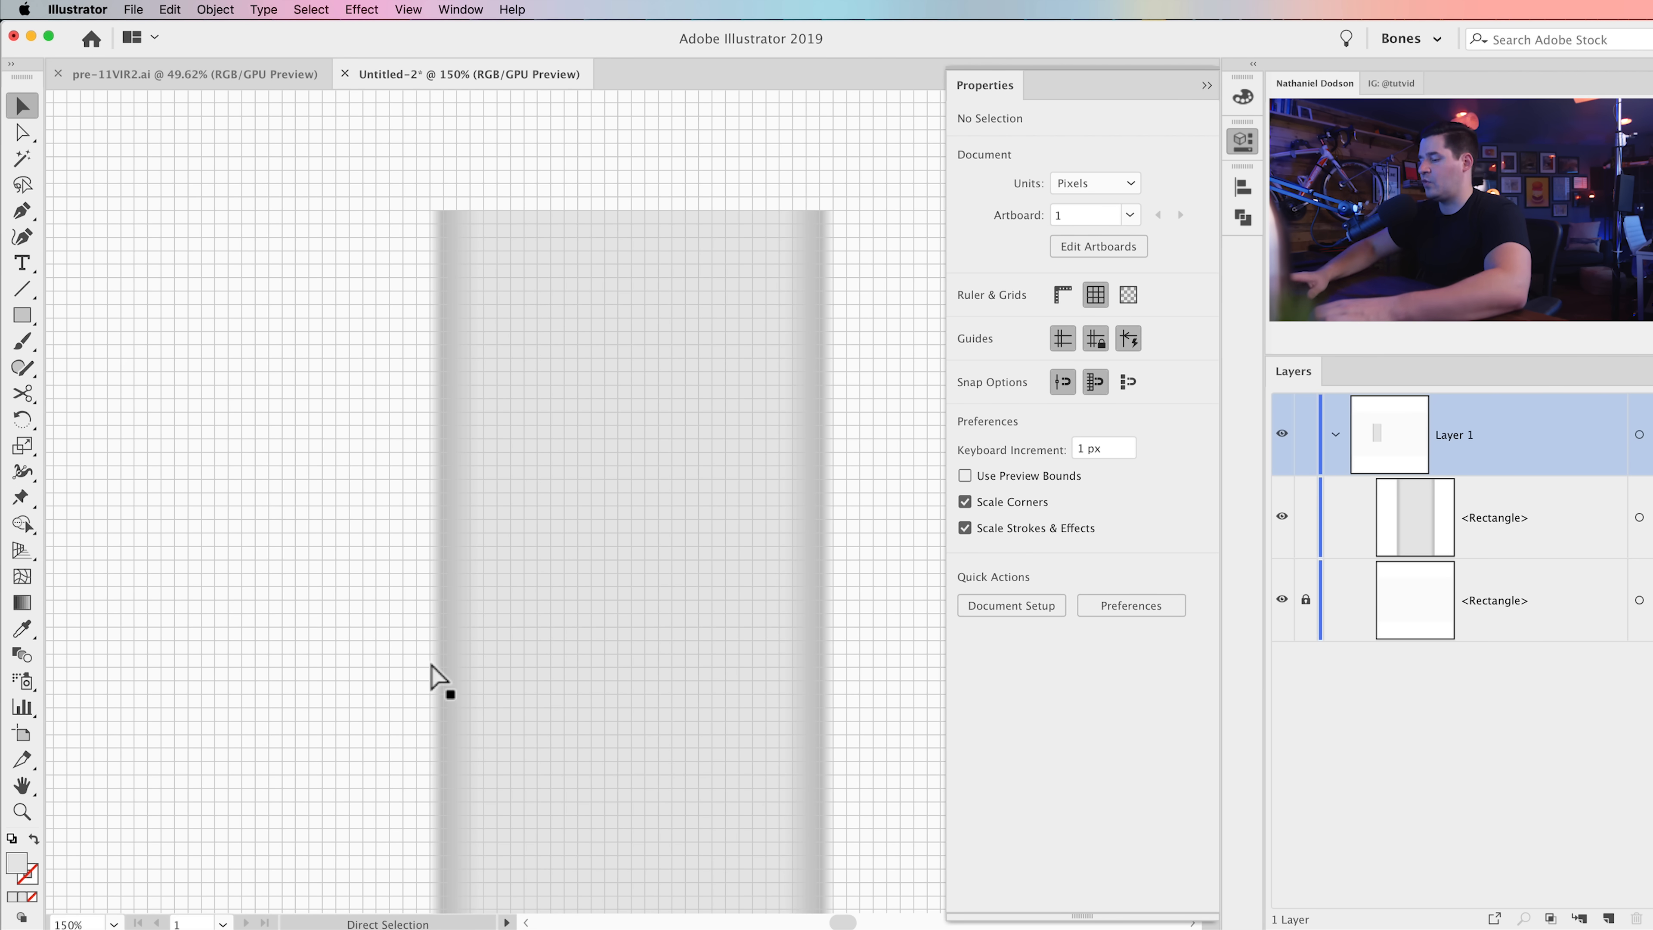
{"action": "key", "text": "super+minus"}
{"action": "left_click_drag", "start_coordinate": [538, 535], "coordinate": [509, 521]}
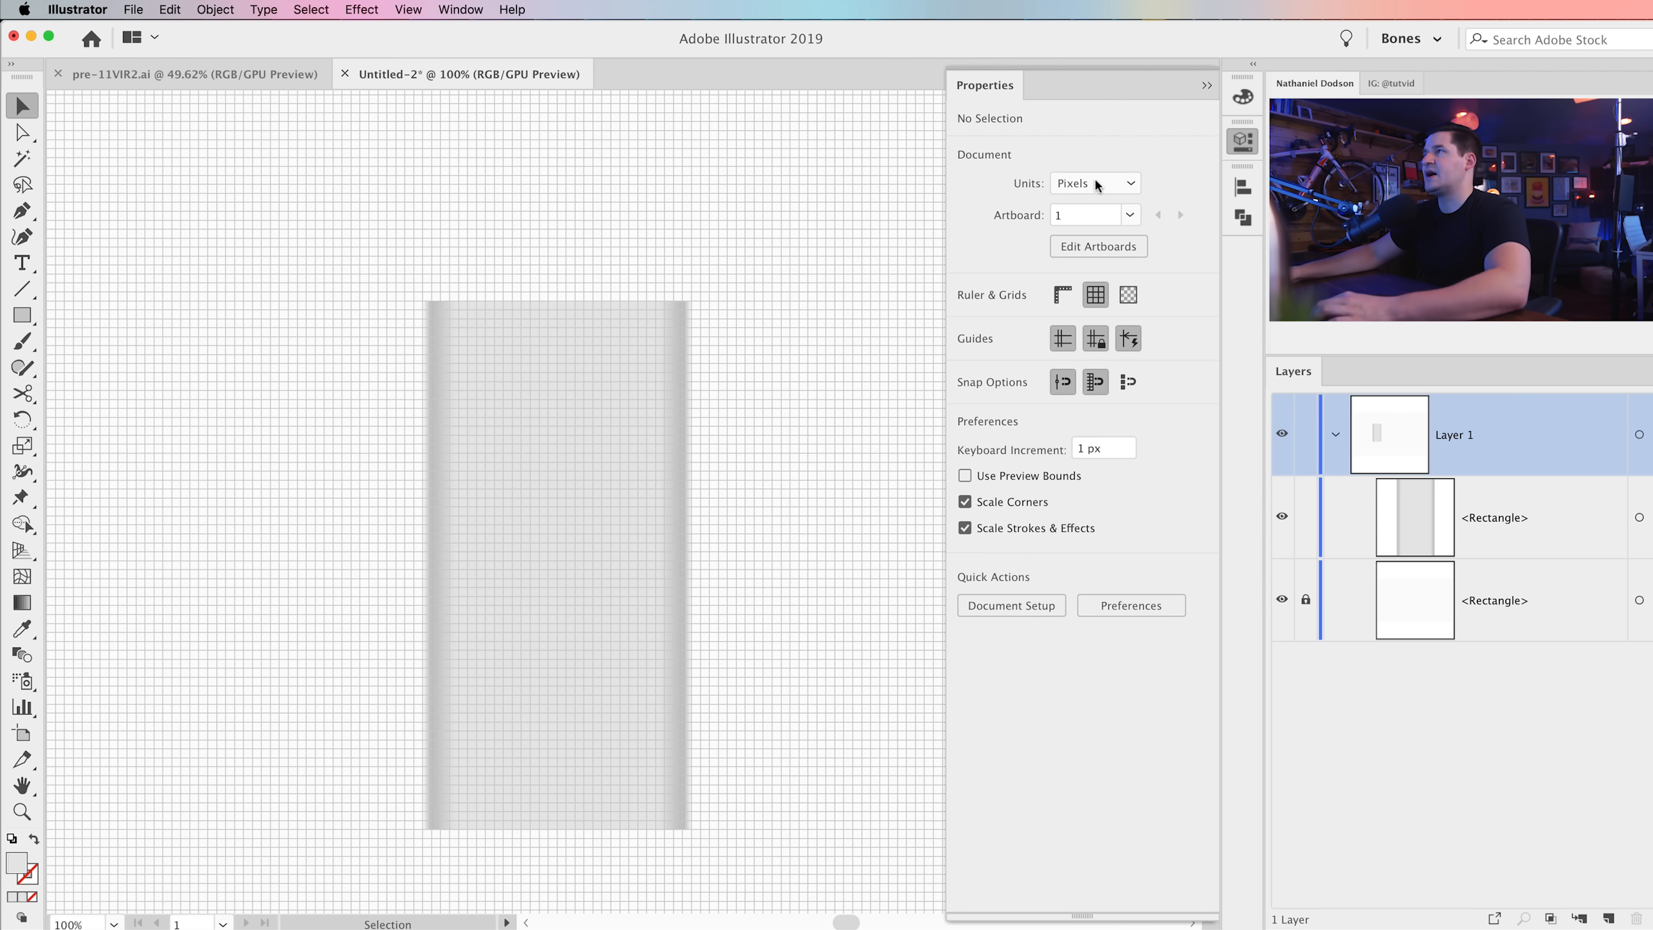
{"action": "left_click", "coordinate": [1230, 142]}
{"action": "left_click_drag", "start_coordinate": [22, 315], "coordinate": [125, 341]}
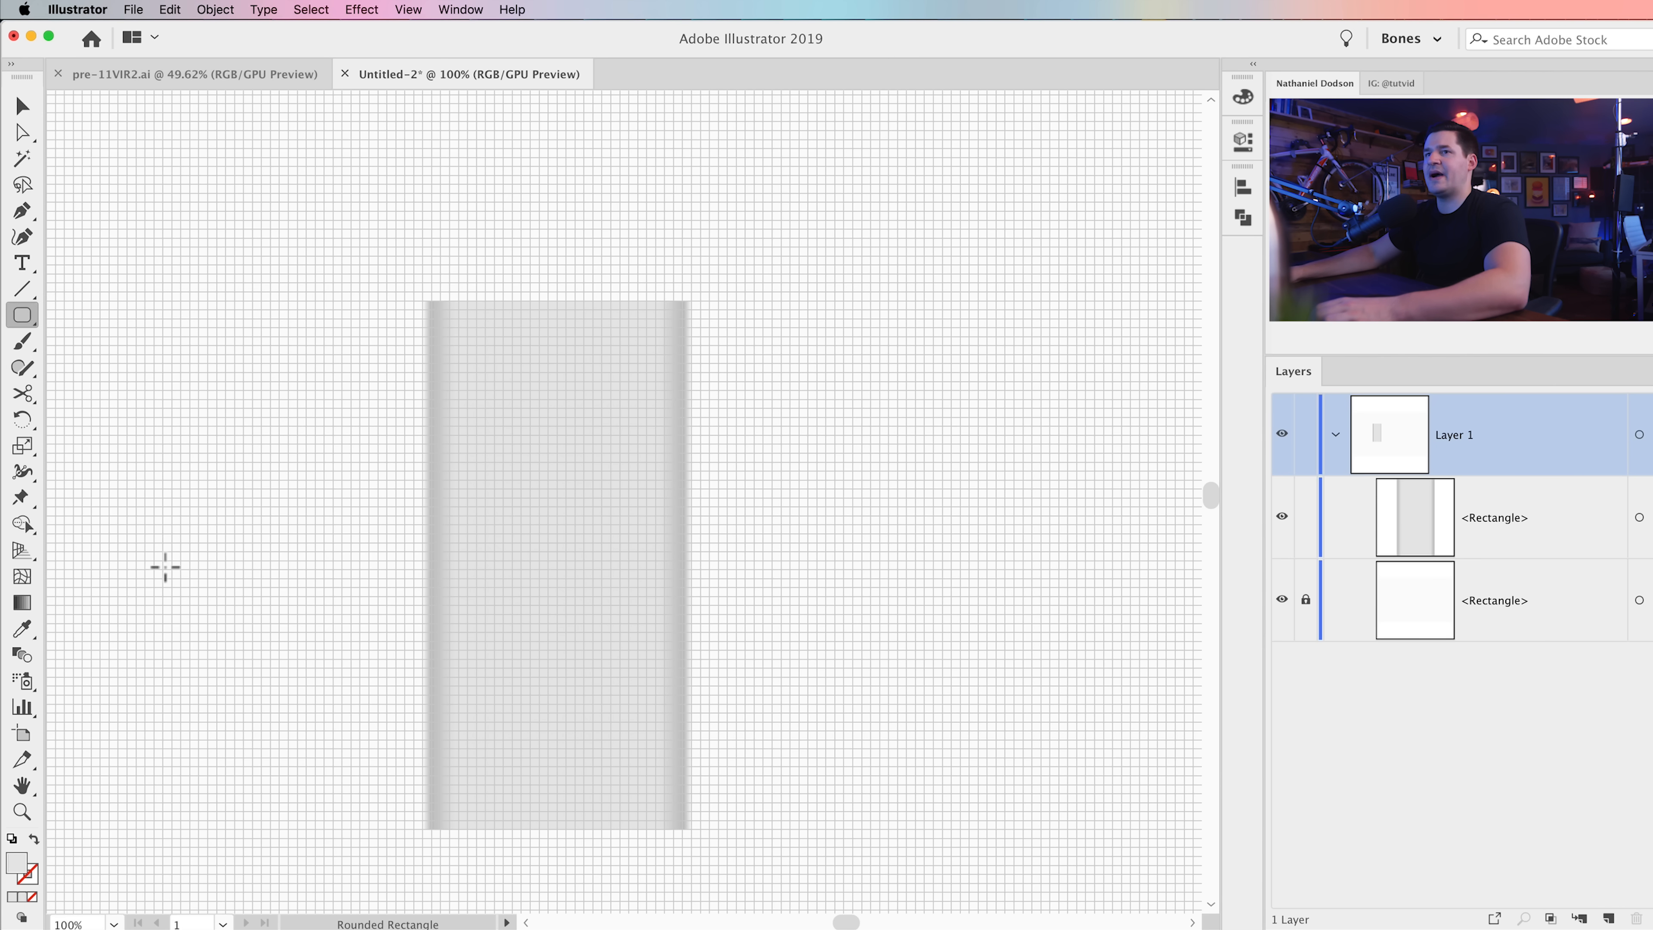
{"action": "left_click", "coordinate": [527, 257]}
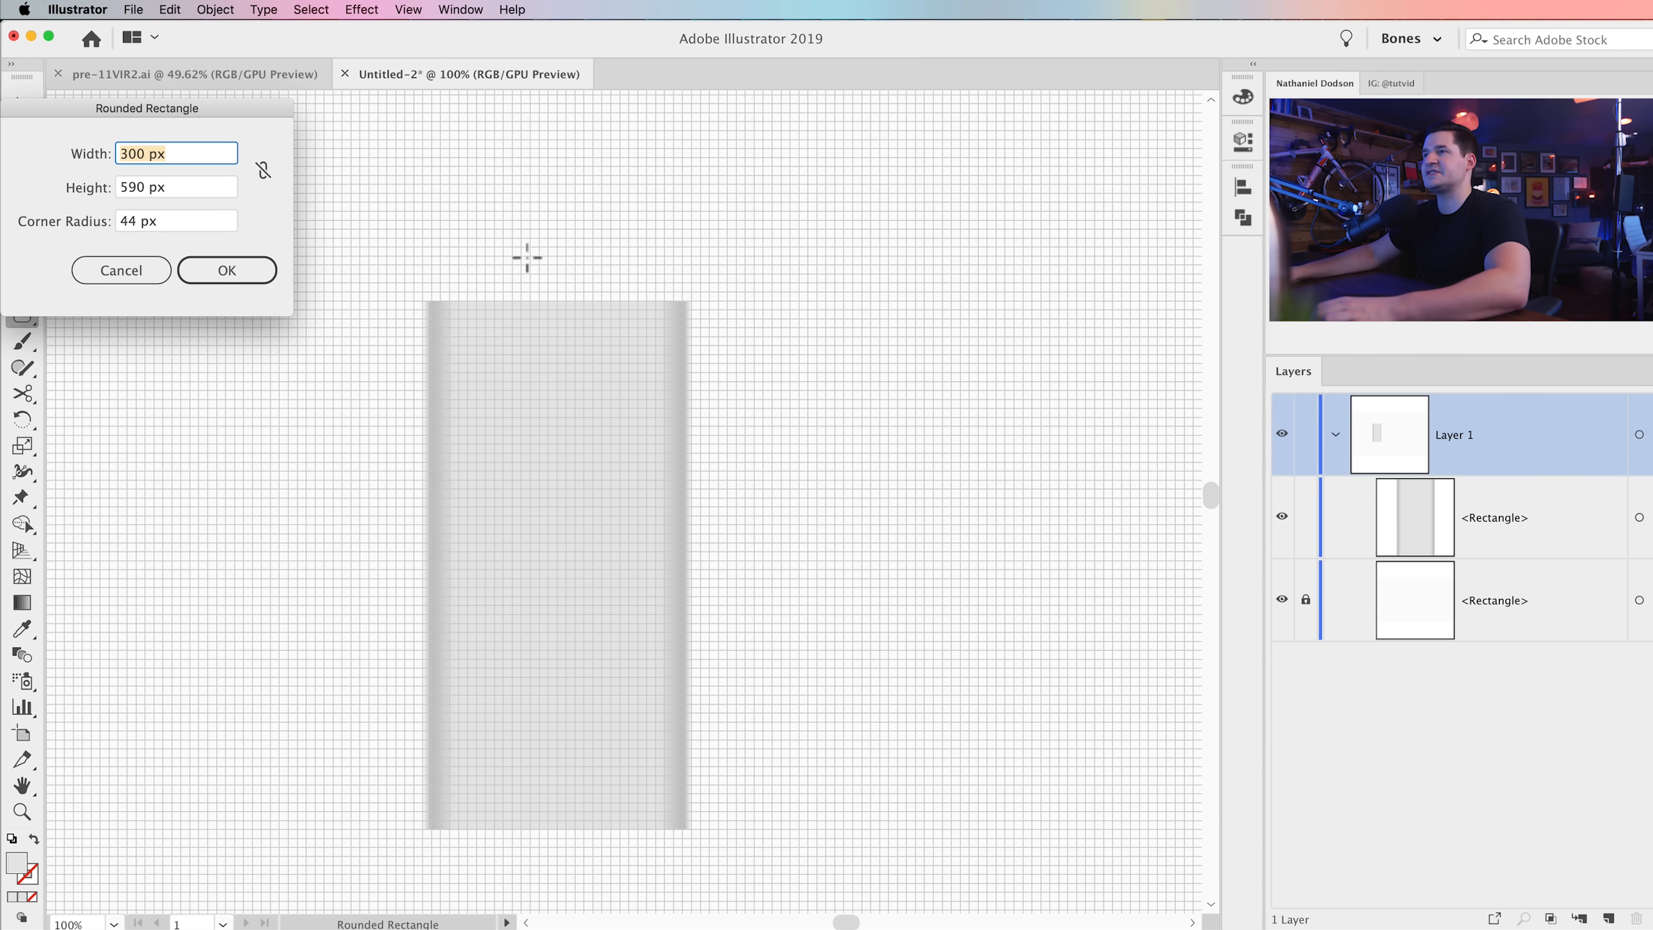
{"action": "left_click_drag", "start_coordinate": [228, 124], "coordinate": [762, 284]}
{"action": "type", "text": "240"}
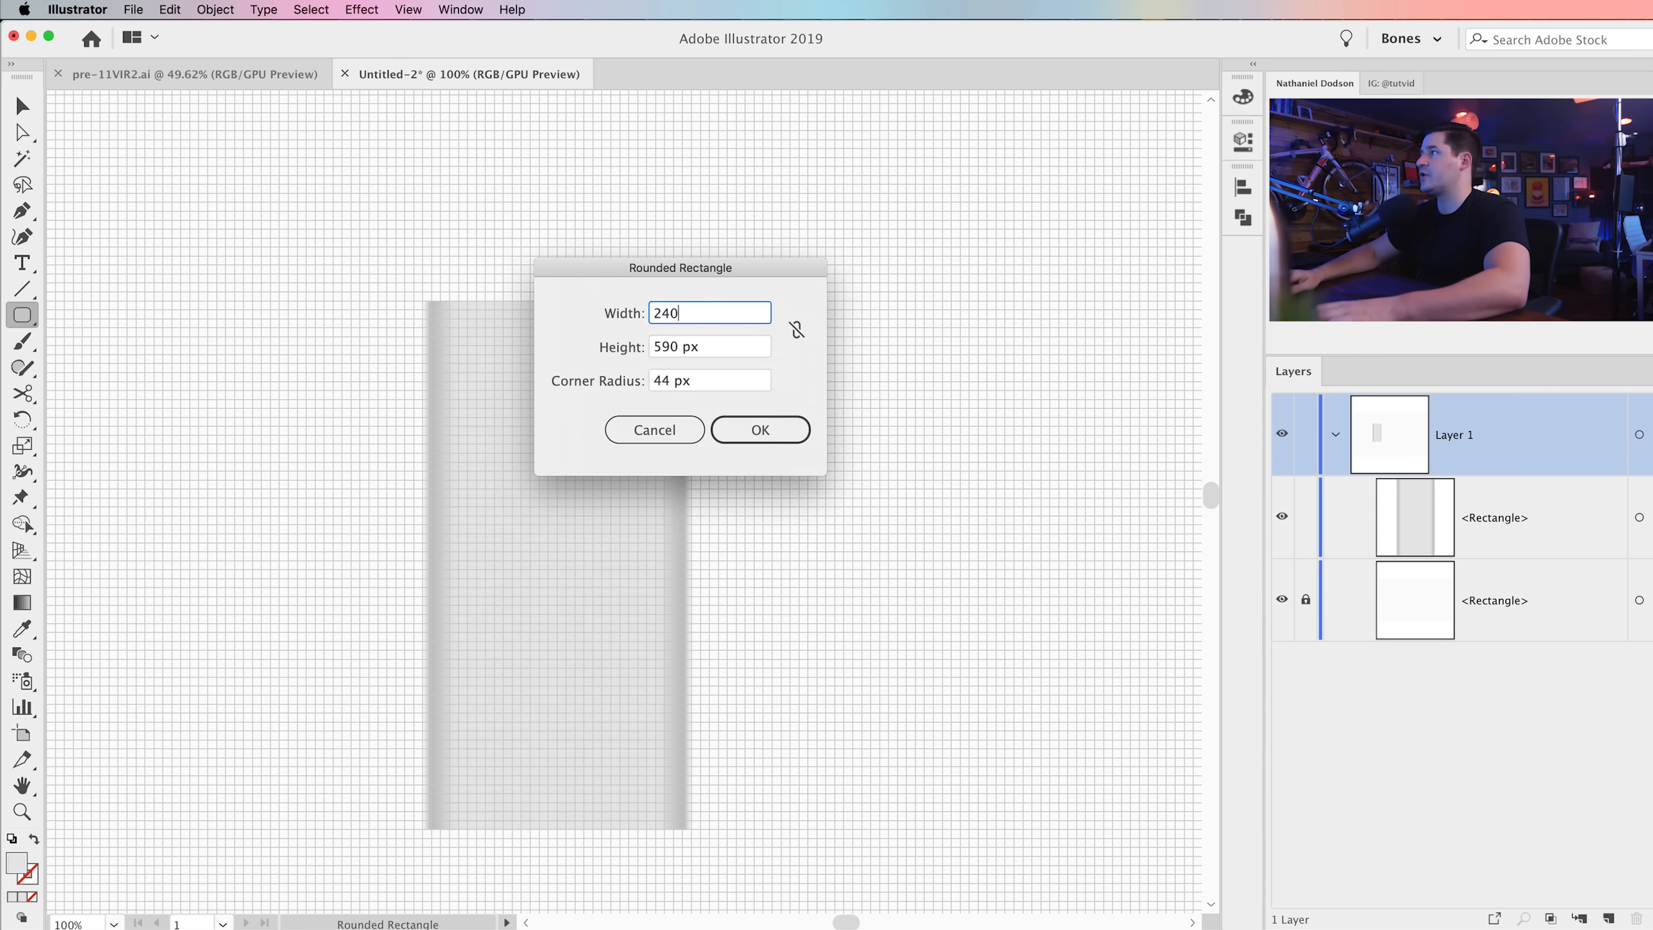
{"action": "key", "text": "Tab"}
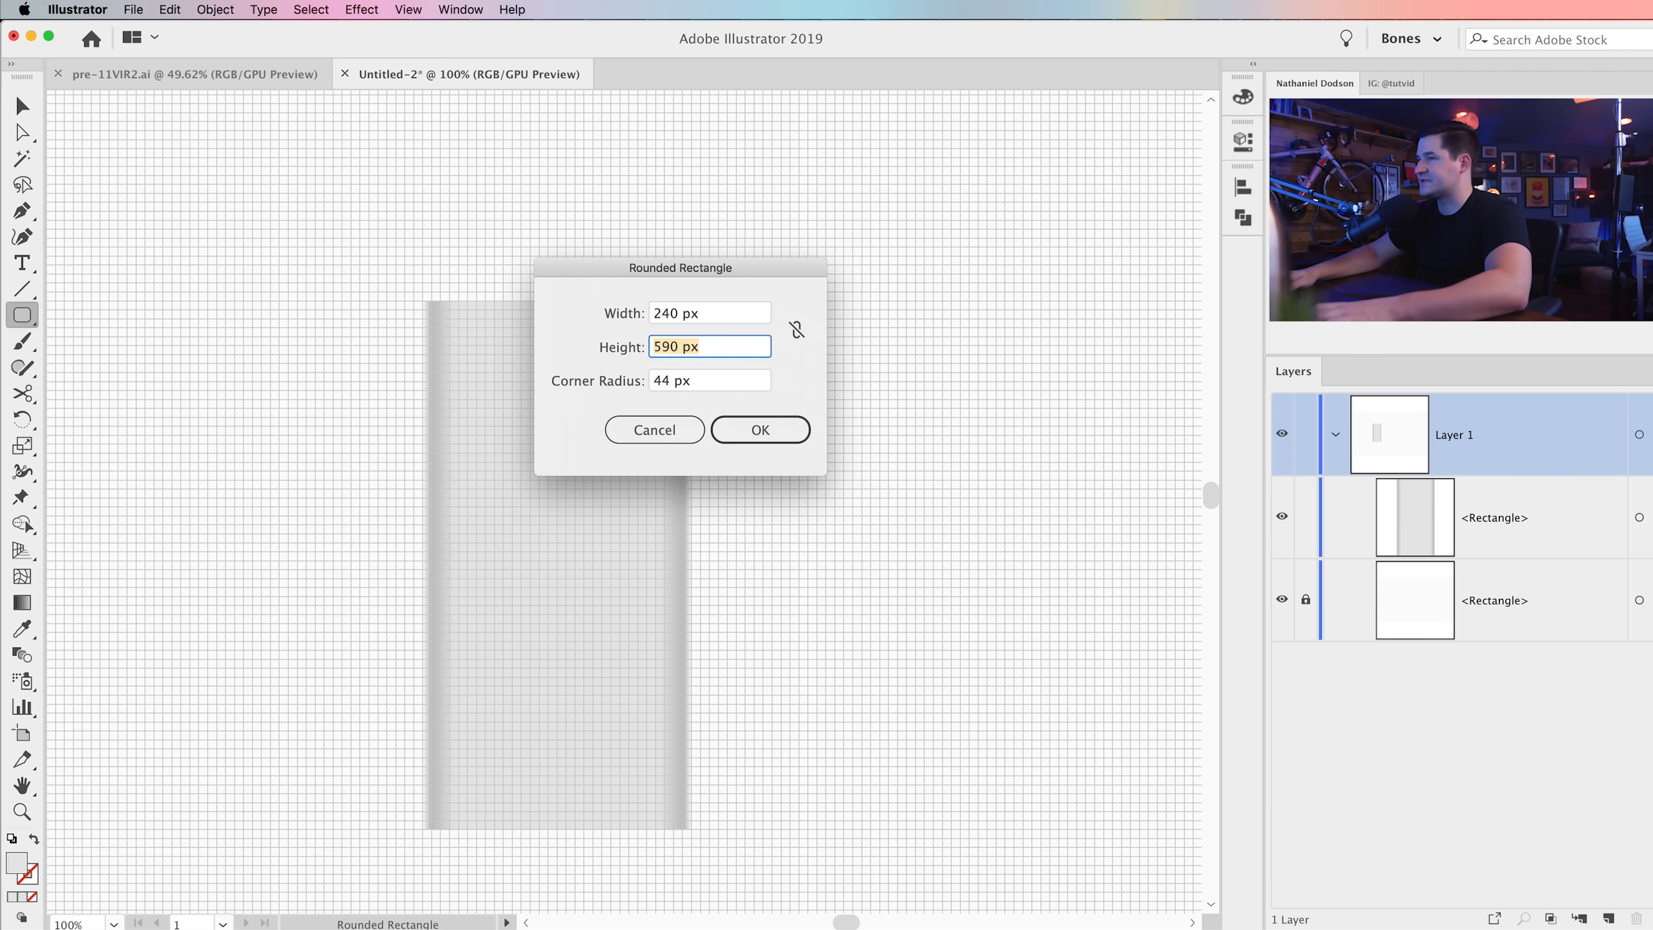
{"action": "key", "text": "Tab"}
{"action": "type", "text": "45"}
{"action": "left_click", "coordinate": [752, 438]}
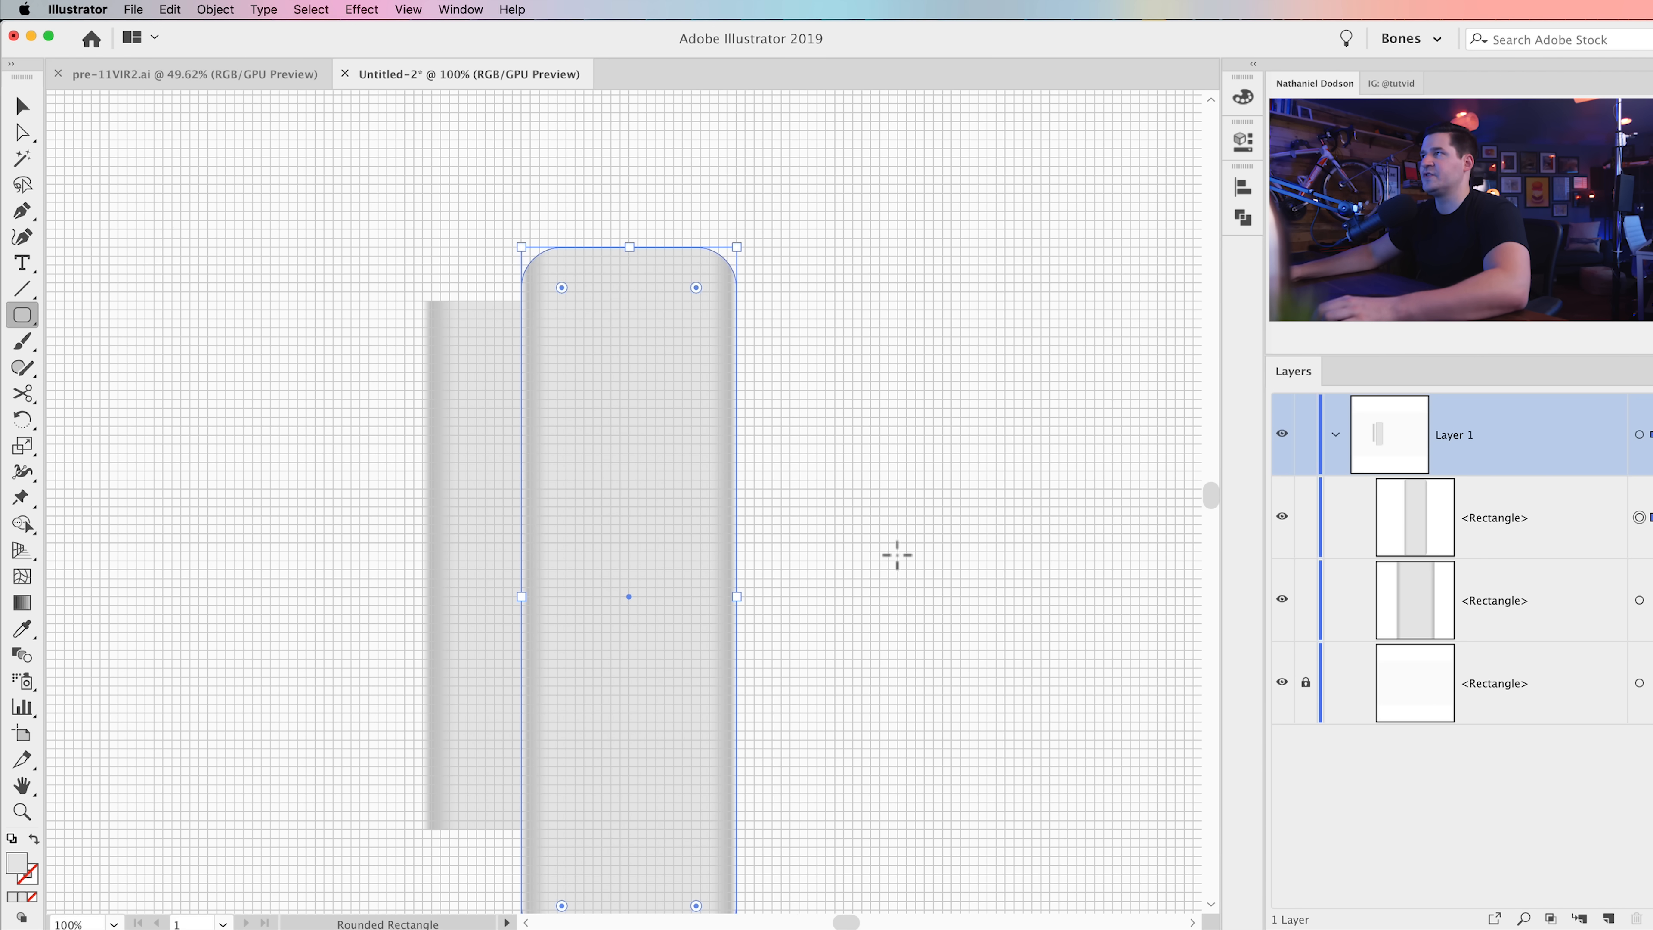
Step: Remove the fill from the new rounded rectangle
{"action": "left_click", "coordinate": [1243, 142]}
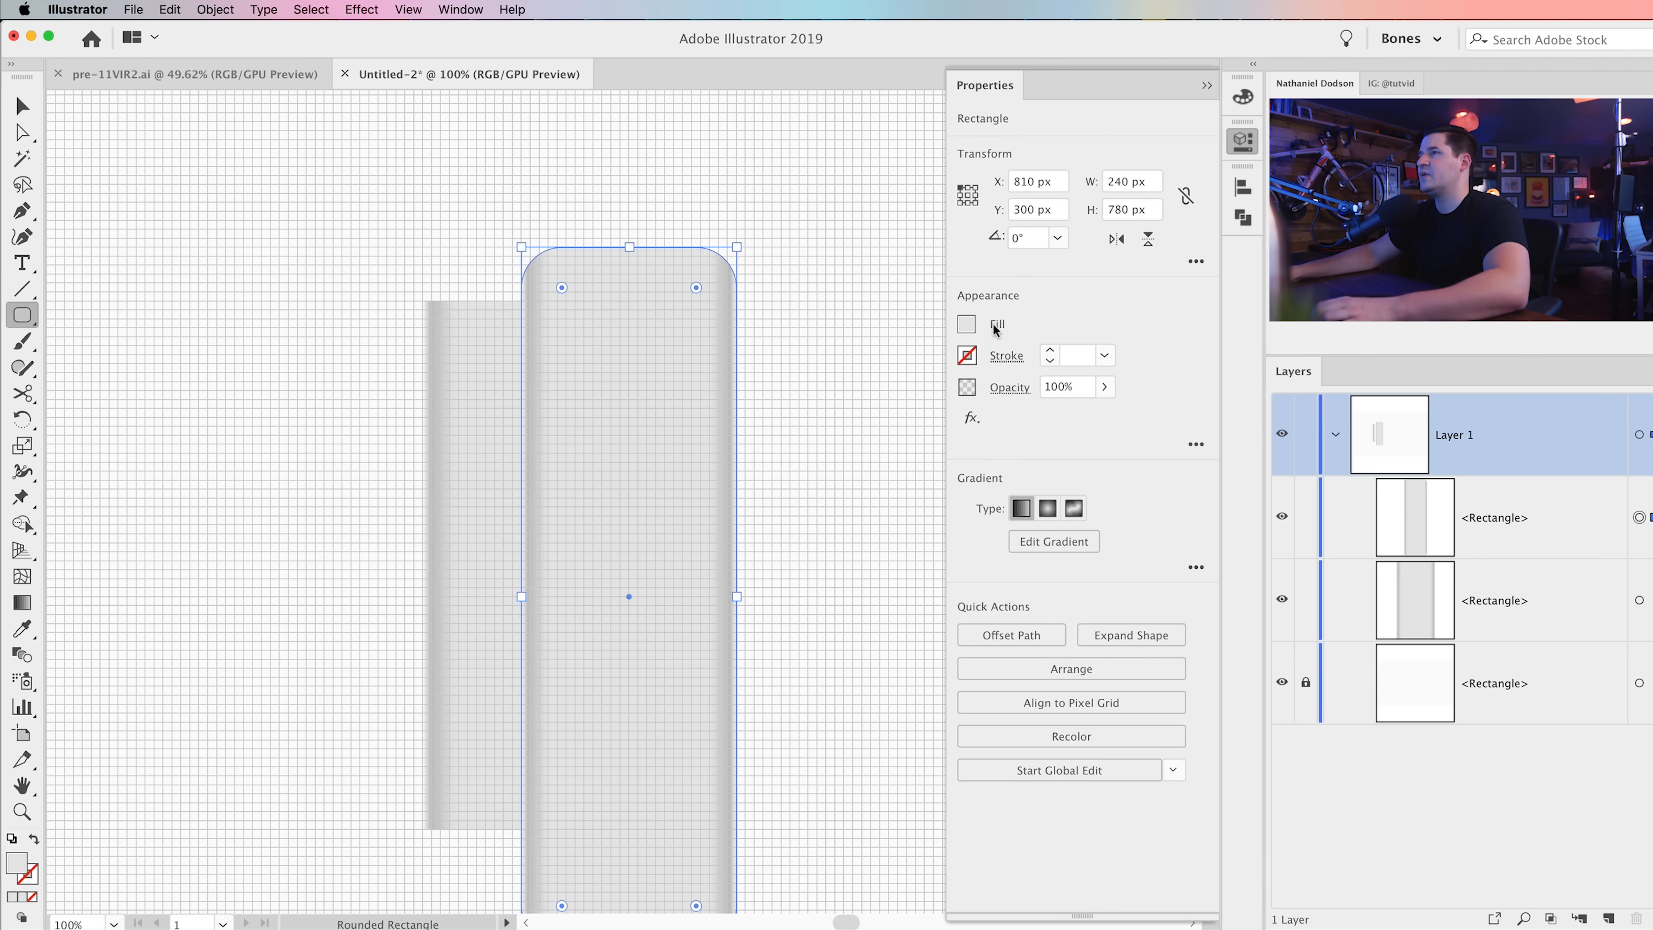
{"action": "left_click", "coordinate": [968, 324]}
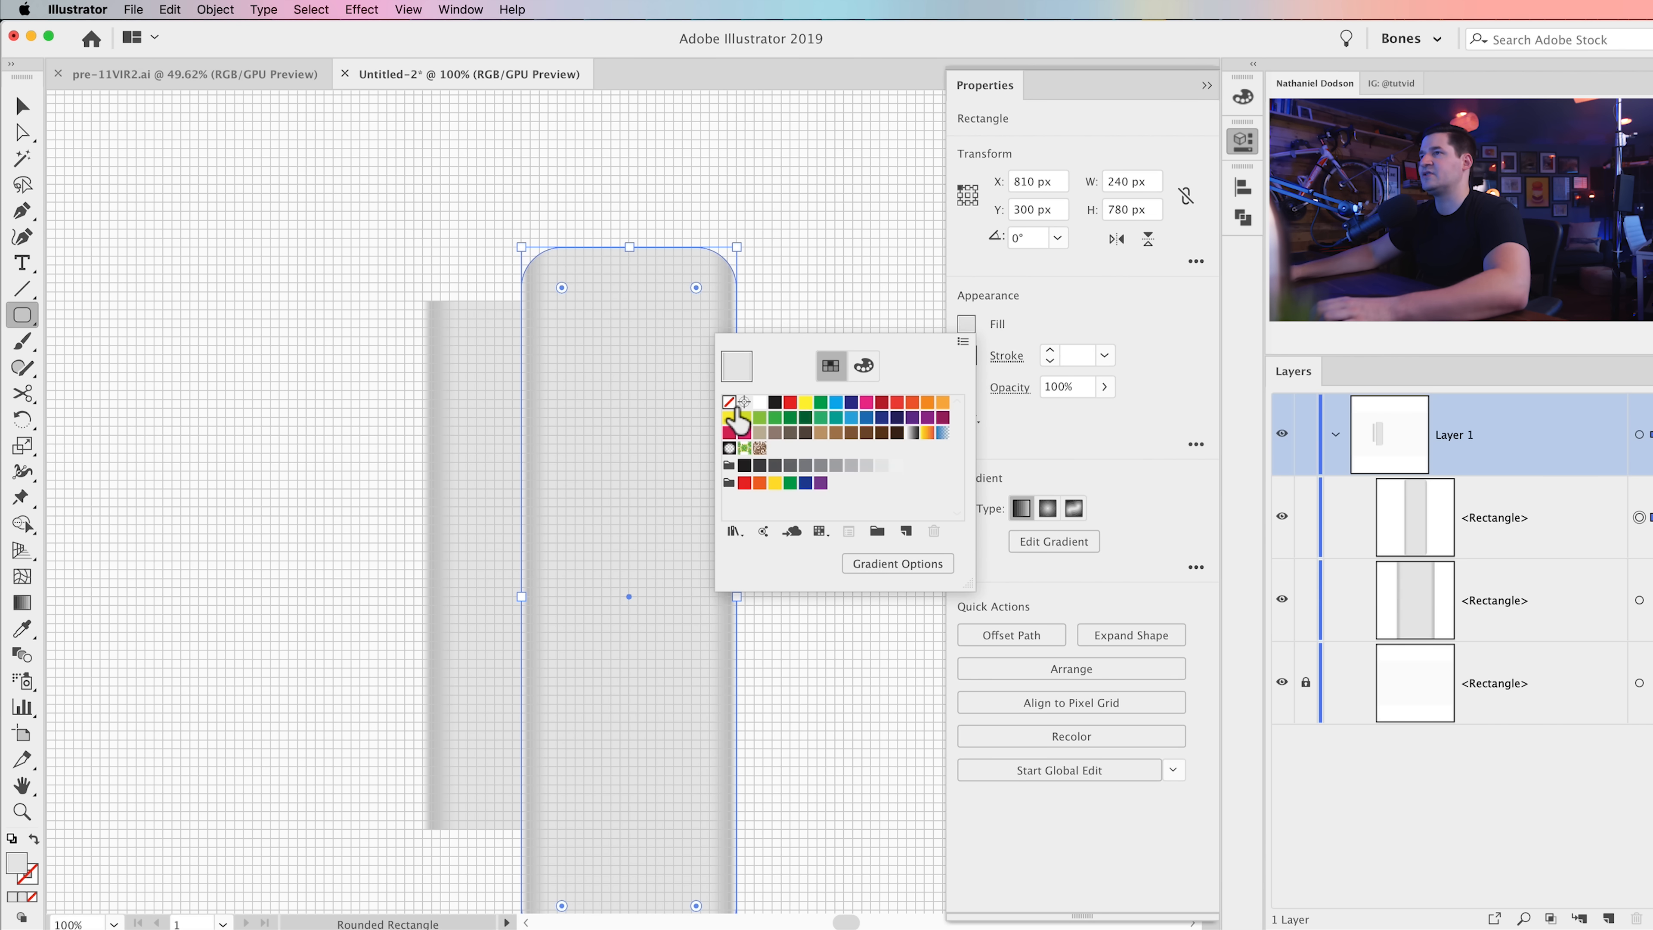
{"action": "left_click", "coordinate": [730, 403]}
{"action": "left_click", "coordinate": [1030, 312]}
Step: Give the rounded rectangle a 14 pt stroke aligned to the inside of its path
{"action": "left_click", "coordinate": [1006, 356]}
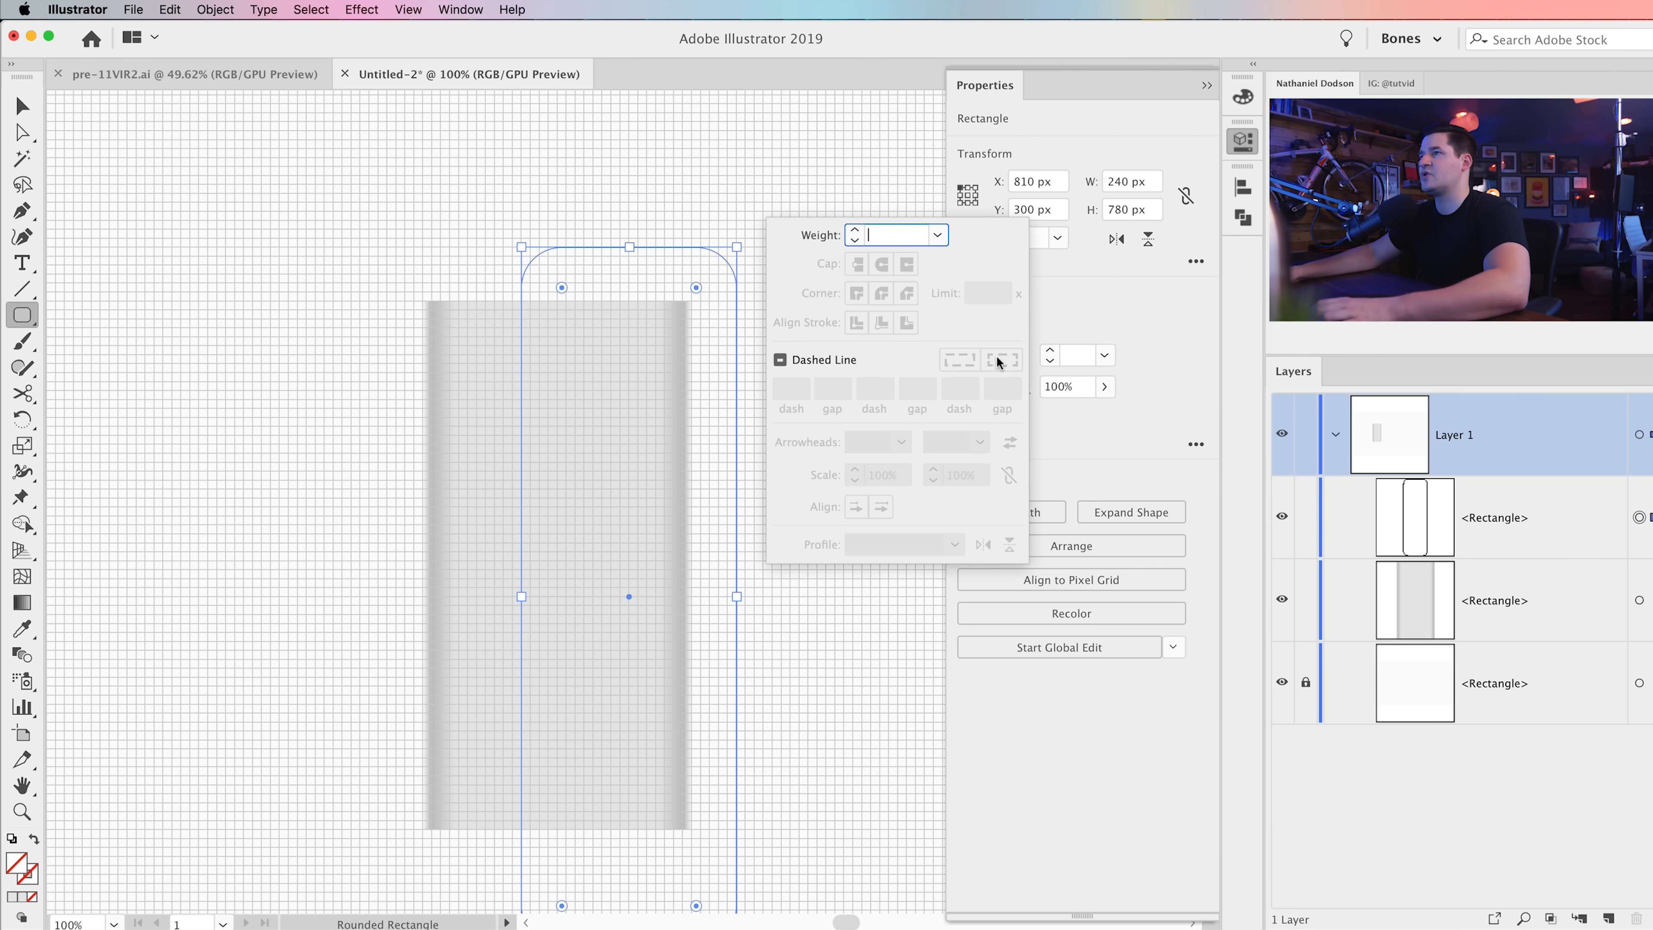
{"action": "left_click", "coordinate": [937, 236]}
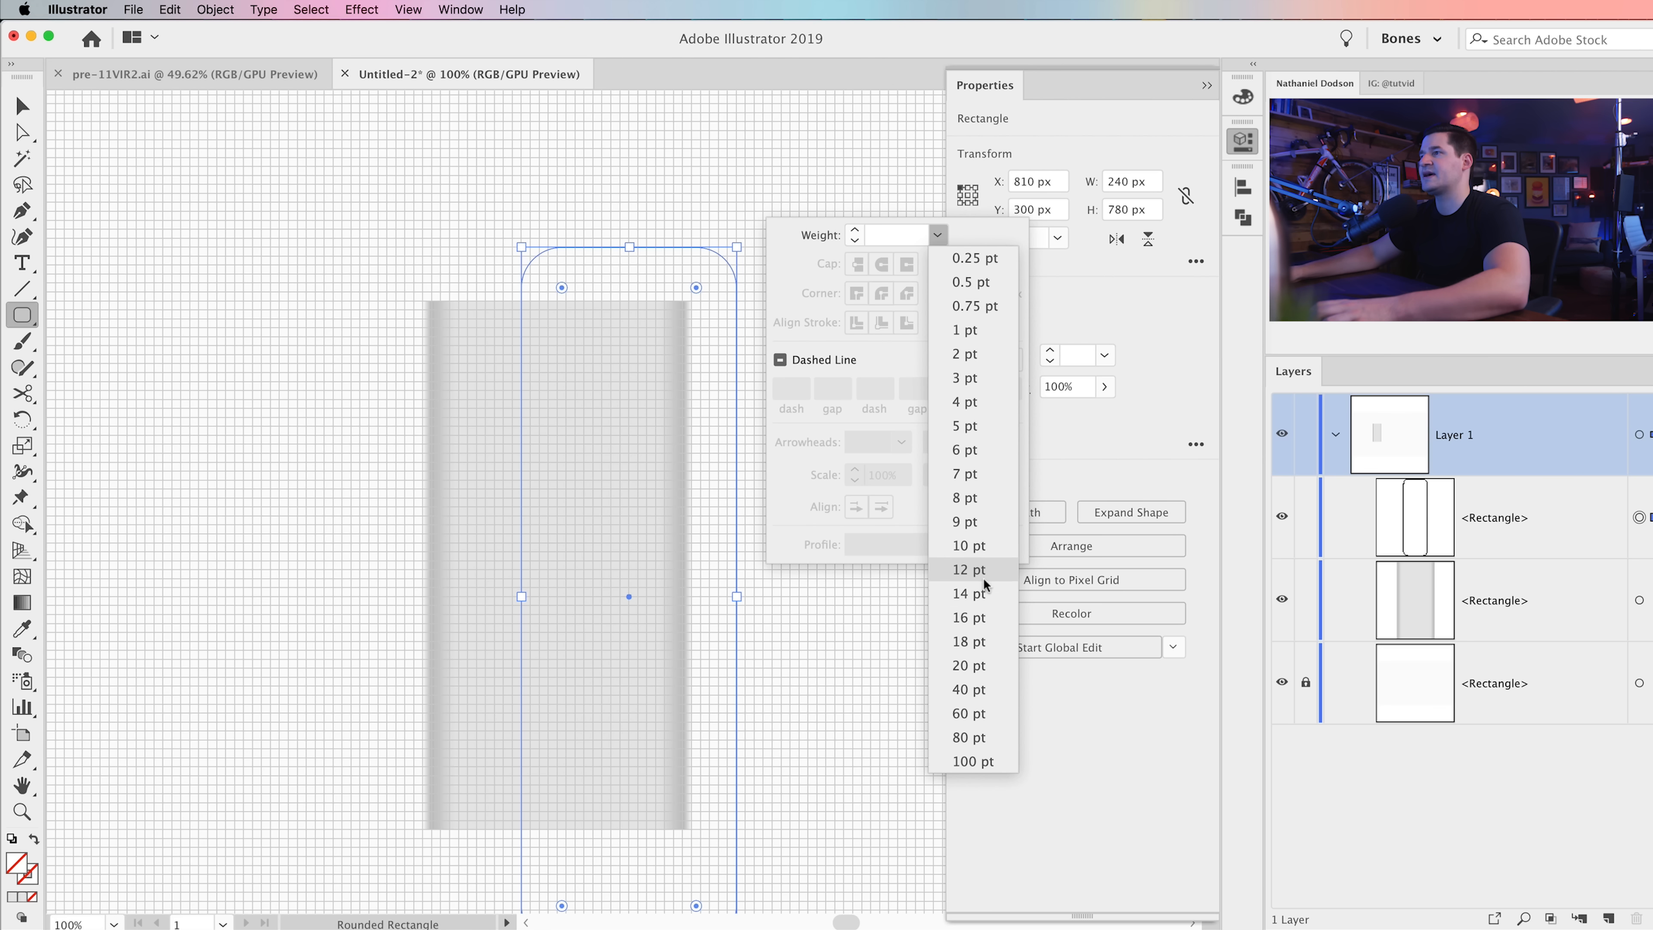
{"action": "left_click", "coordinate": [974, 598]}
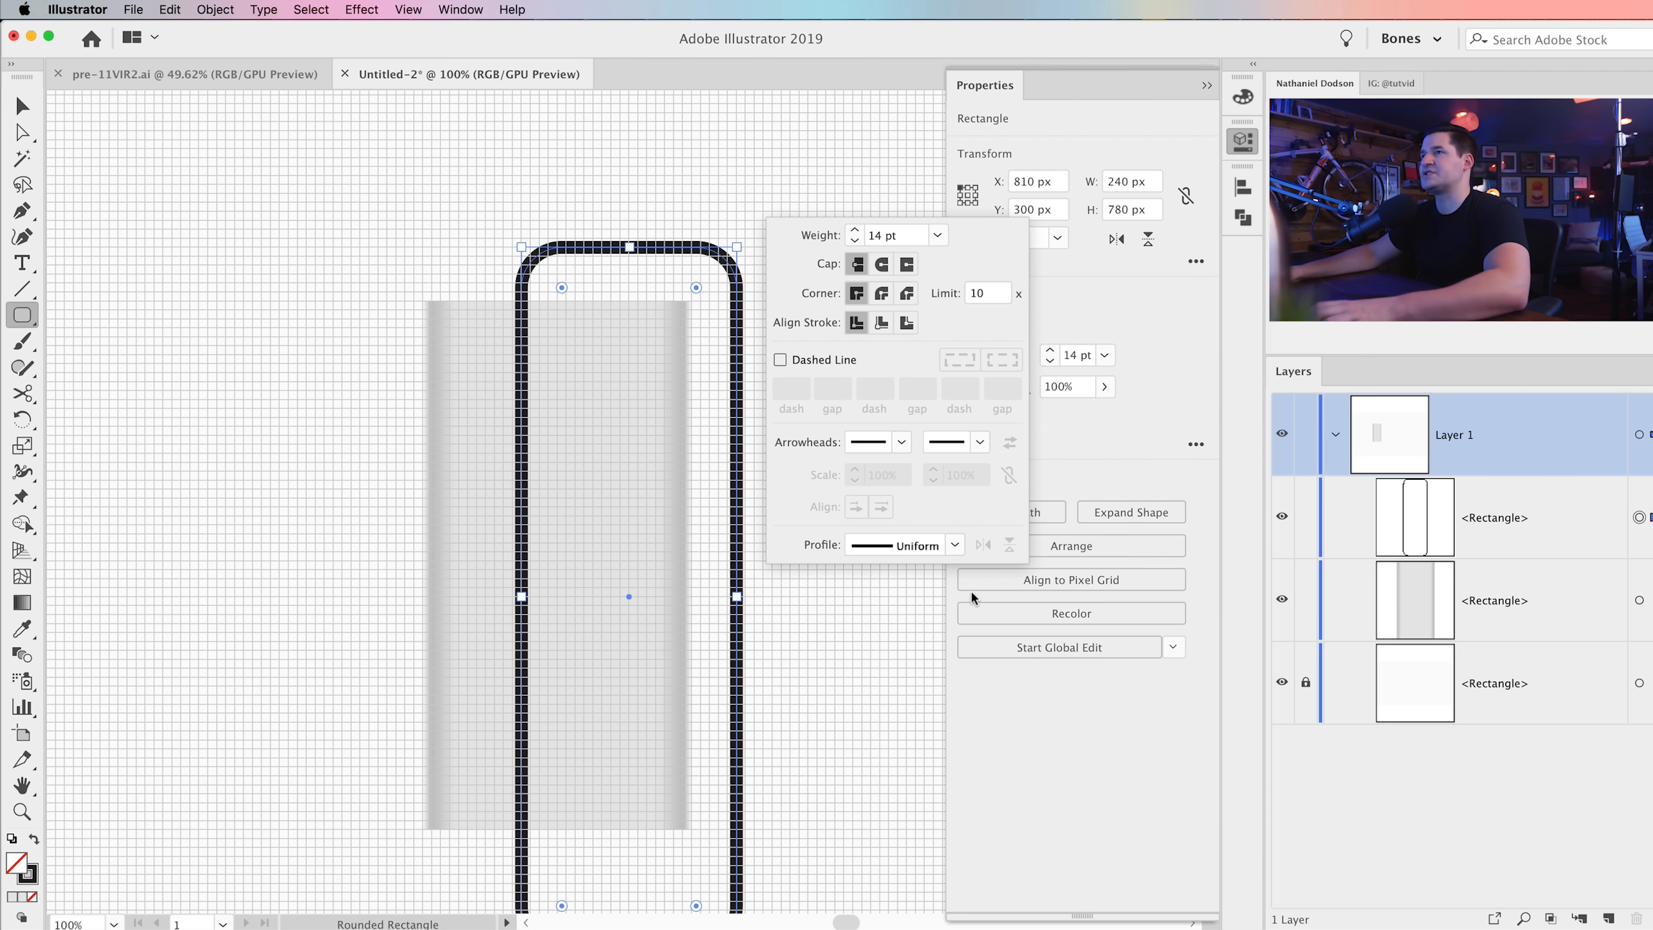
{"action": "left_click", "coordinate": [883, 324]}
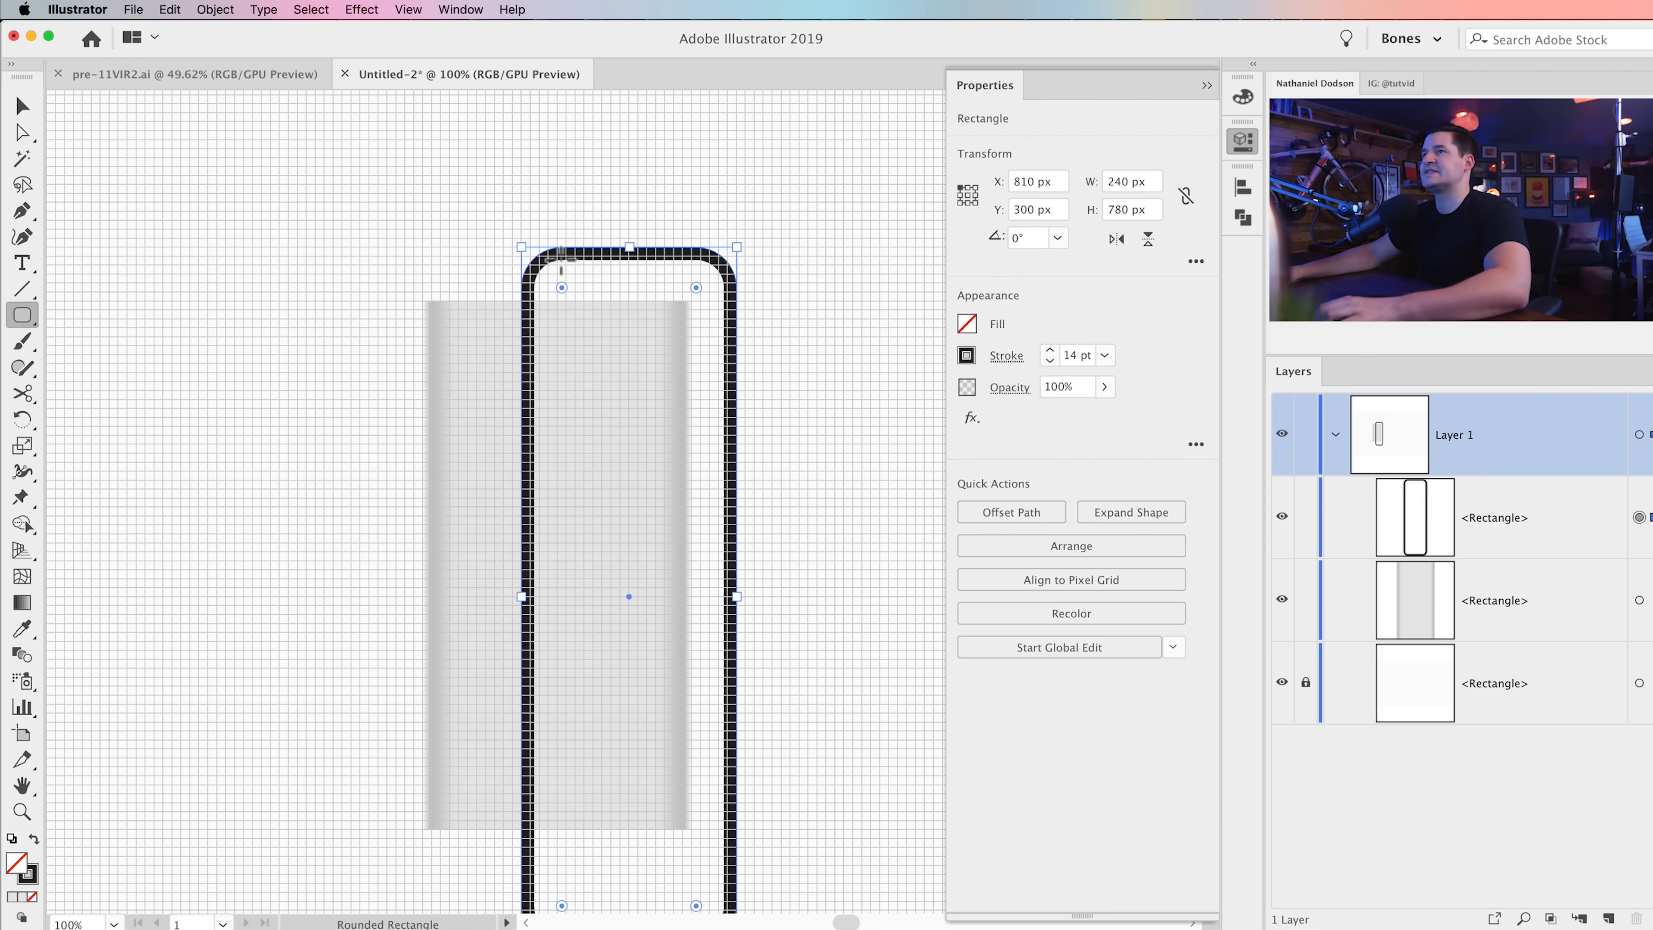
Step: Move the rounded rectangle to X 730 px, Y 280 px, centered across the width of the gradient rectangle
{"action": "left_click", "coordinate": [21, 106]}
{"action": "left_click_drag", "start_coordinate": [738, 311], "coordinate": [675, 314]}
{"action": "key", "text": "z"}
{"action": "left_click", "coordinate": [599, 339]}
{"action": "left_click", "coordinate": [577, 483]}
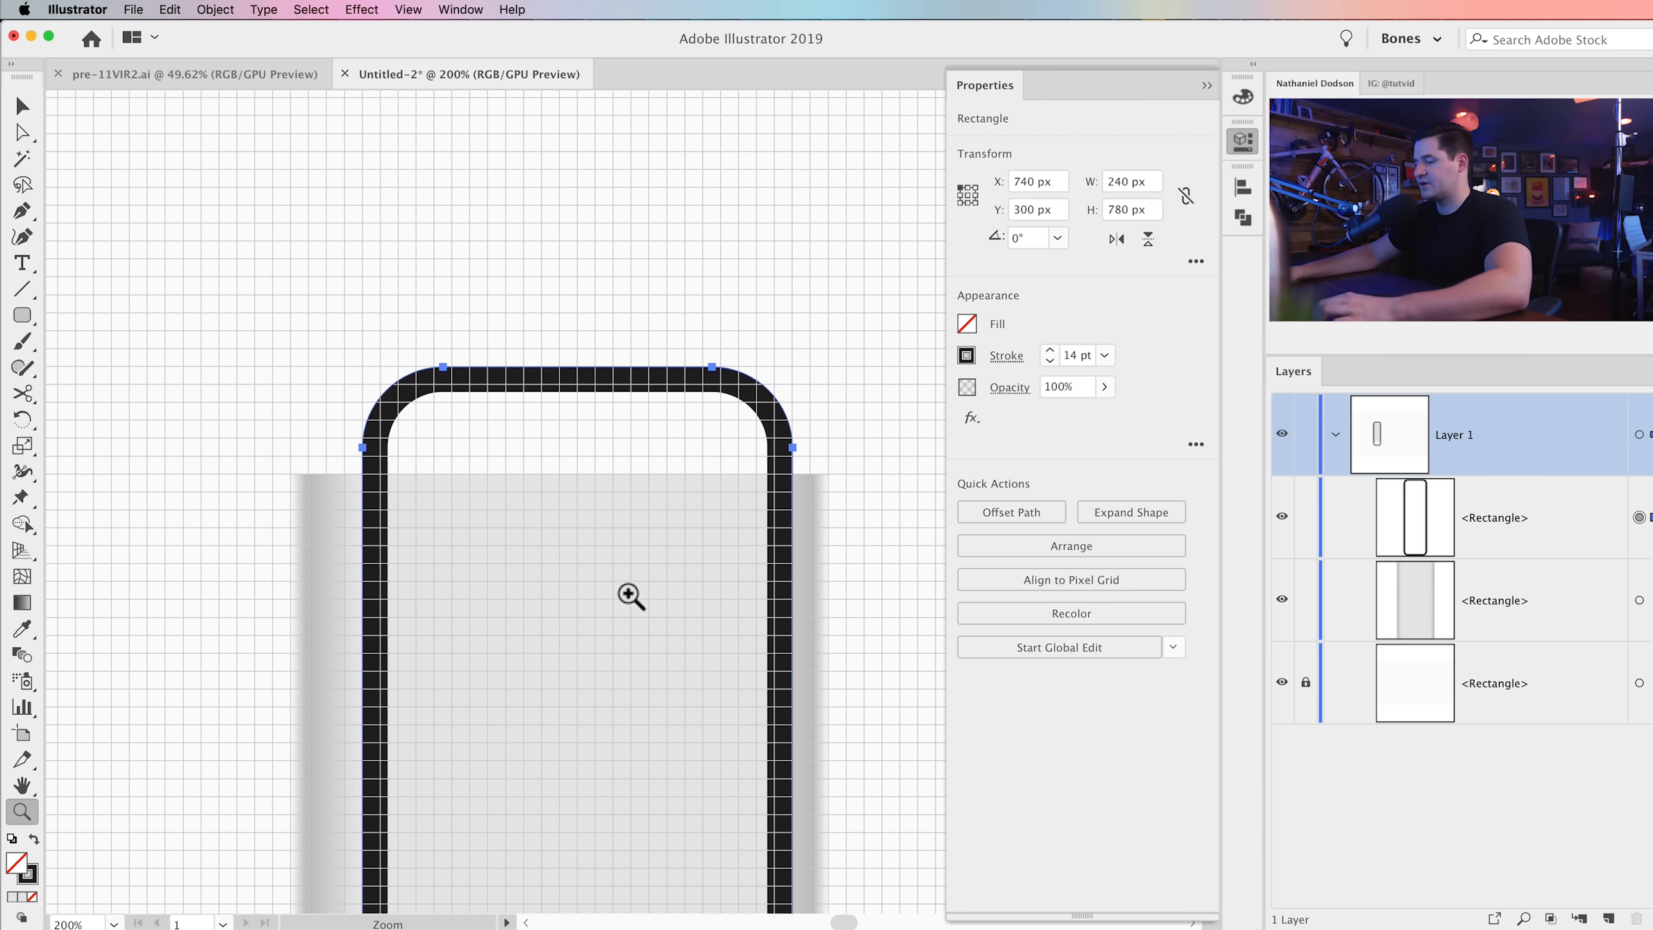
{"action": "key", "text": "v"}
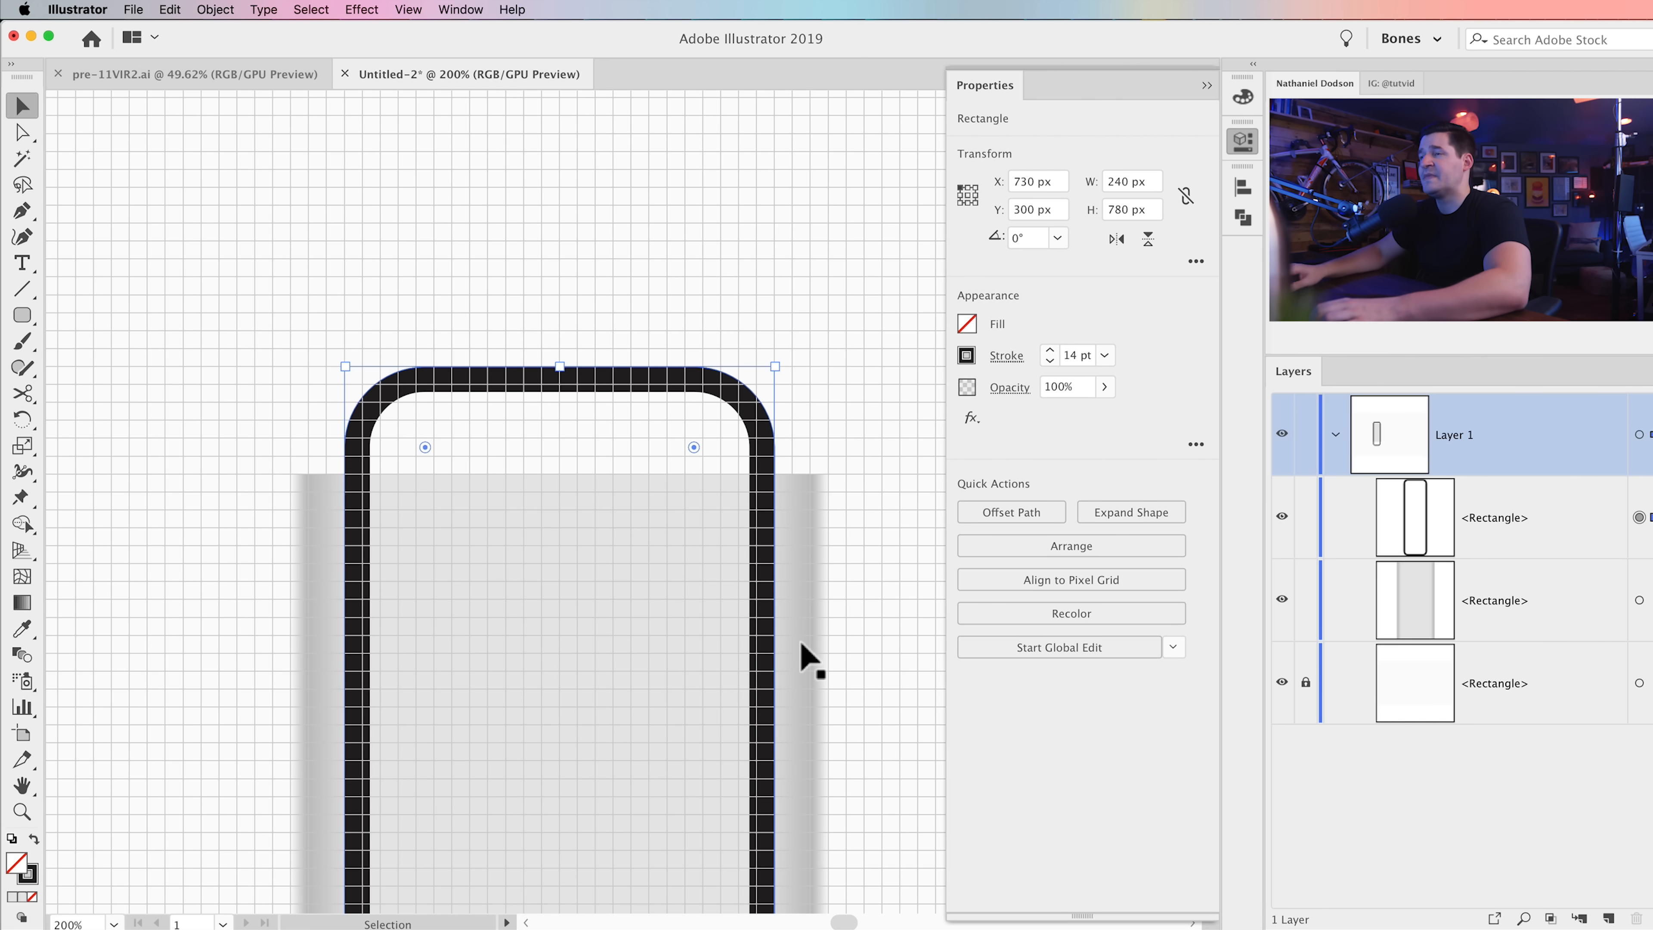
{"action": "key", "text": "shift+Up"}
{"action": "key", "text": "shift+Up"}
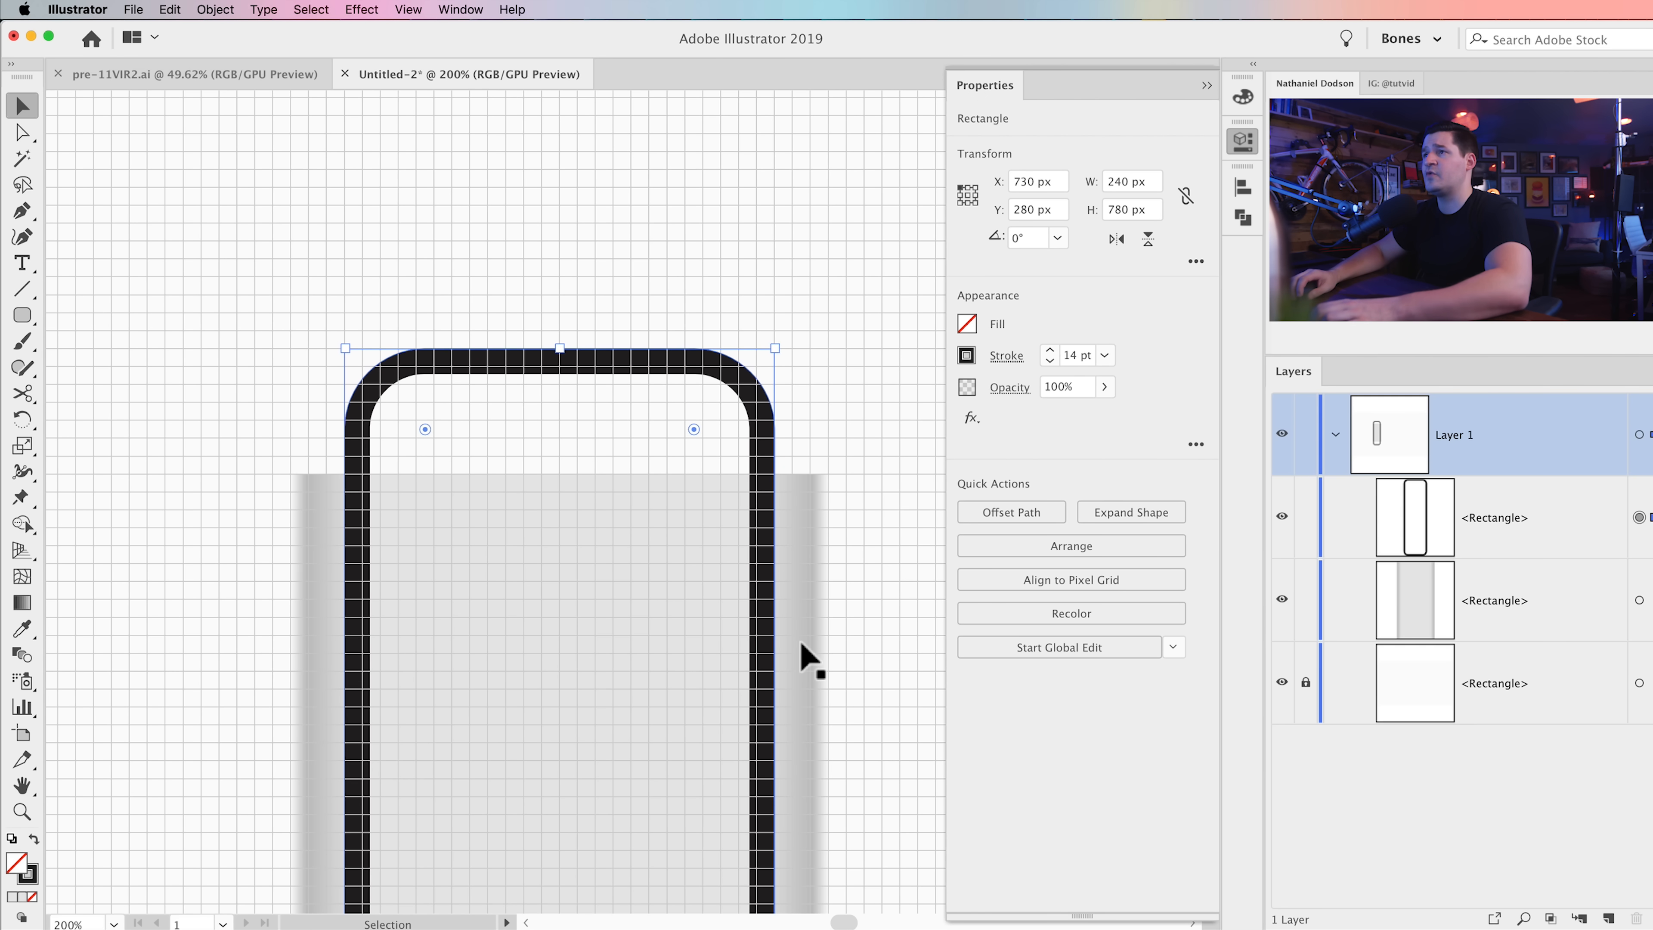
Step: Compare the frame's overhang above and below the gradient rectangle and shift the frame vertically to Y 270 px
{"action": "key", "text": "space"}
{"action": "left_click_drag", "start_coordinate": [610, 710], "coordinate": [635, 92]}
{"action": "key", "text": "space"}
{"action": "left_click_drag", "start_coordinate": [429, 570], "coordinate": [815, 177]}
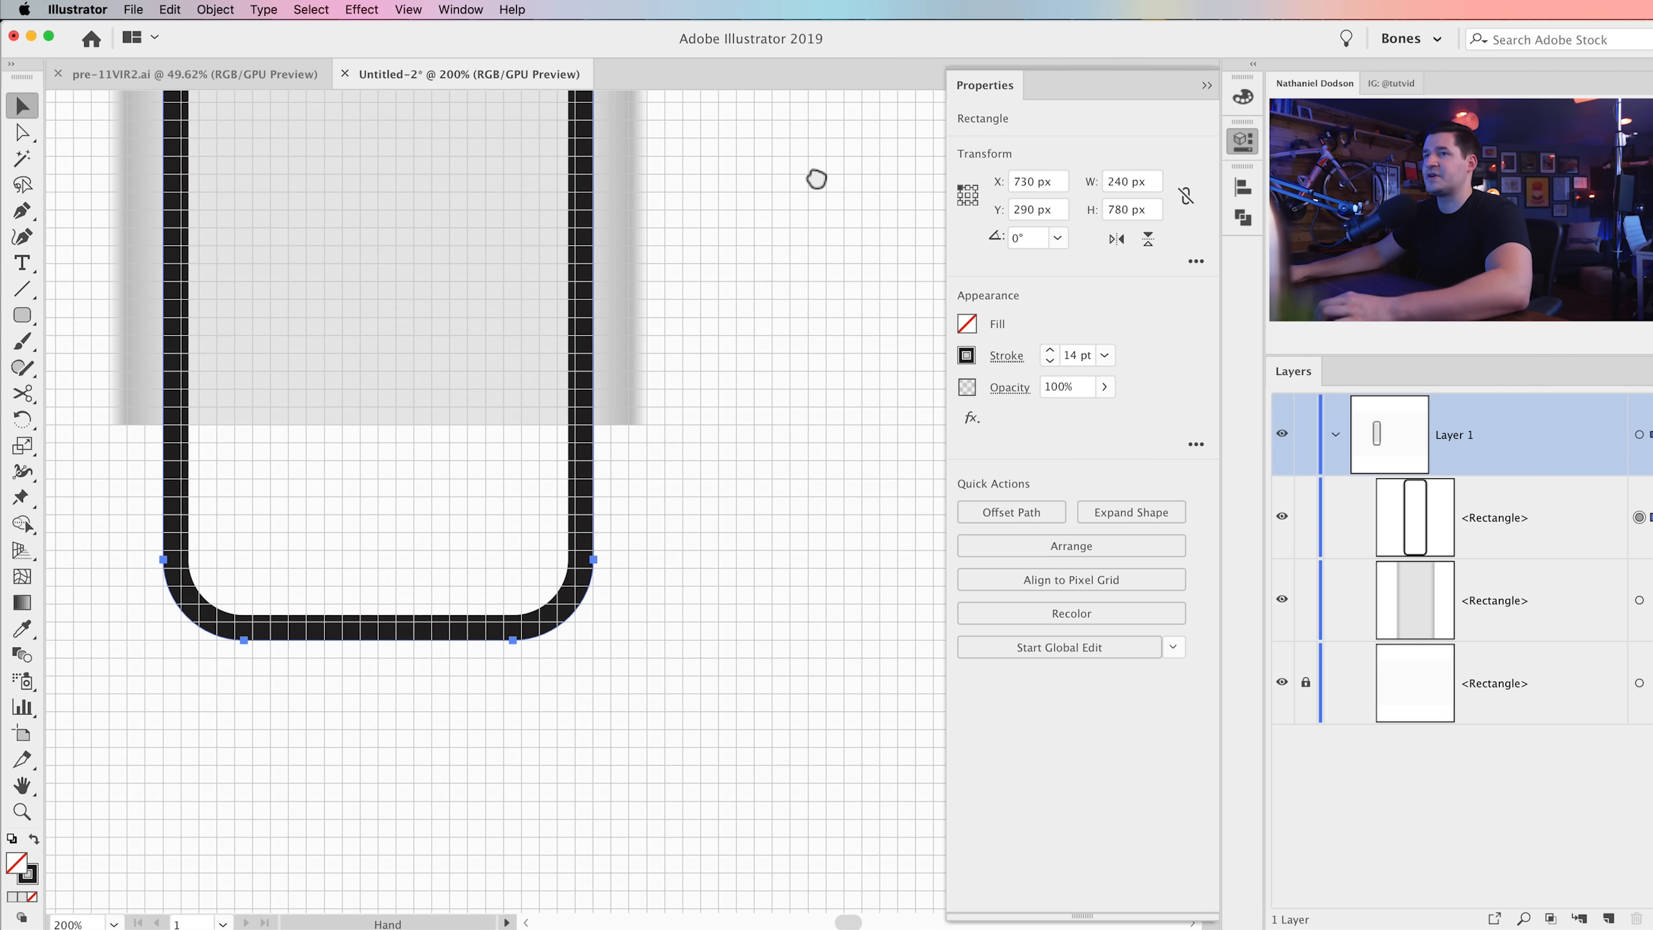
{"action": "left_click_drag", "start_coordinate": [310, 574], "coordinate": [387, 617]}
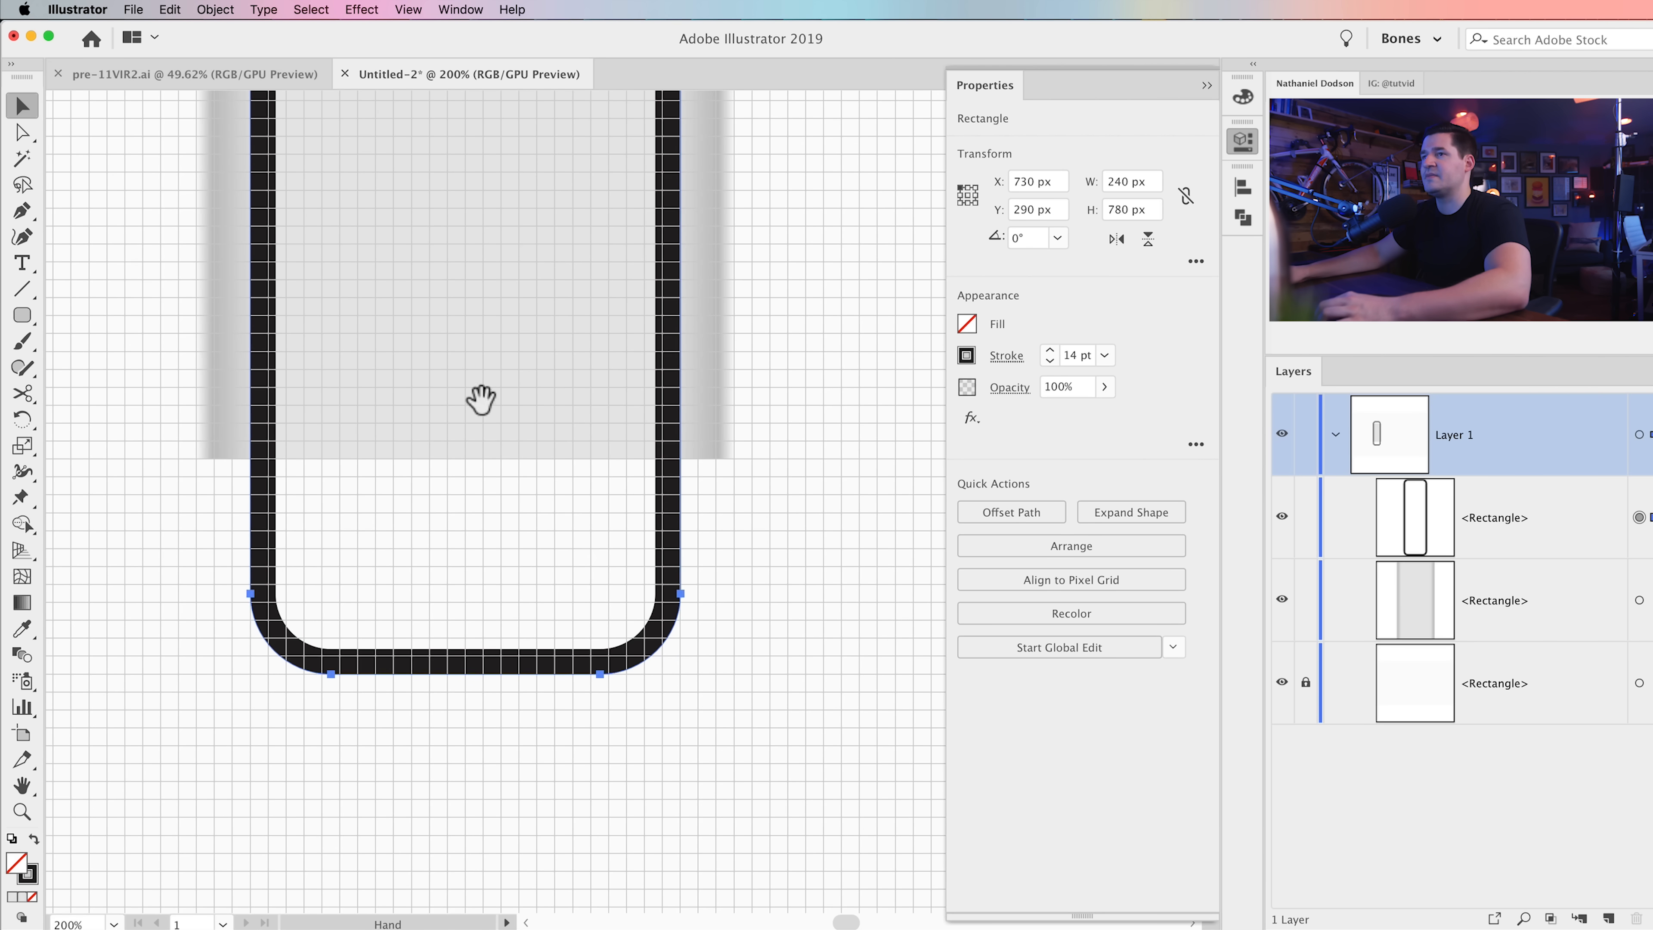
{"action": "scroll", "coordinate": [482, 872], "scroll_direction": "down", "scroll_amount": 5}
{"action": "scroll", "coordinate": [498, 854], "scroll_direction": "up", "scroll_amount": 6}
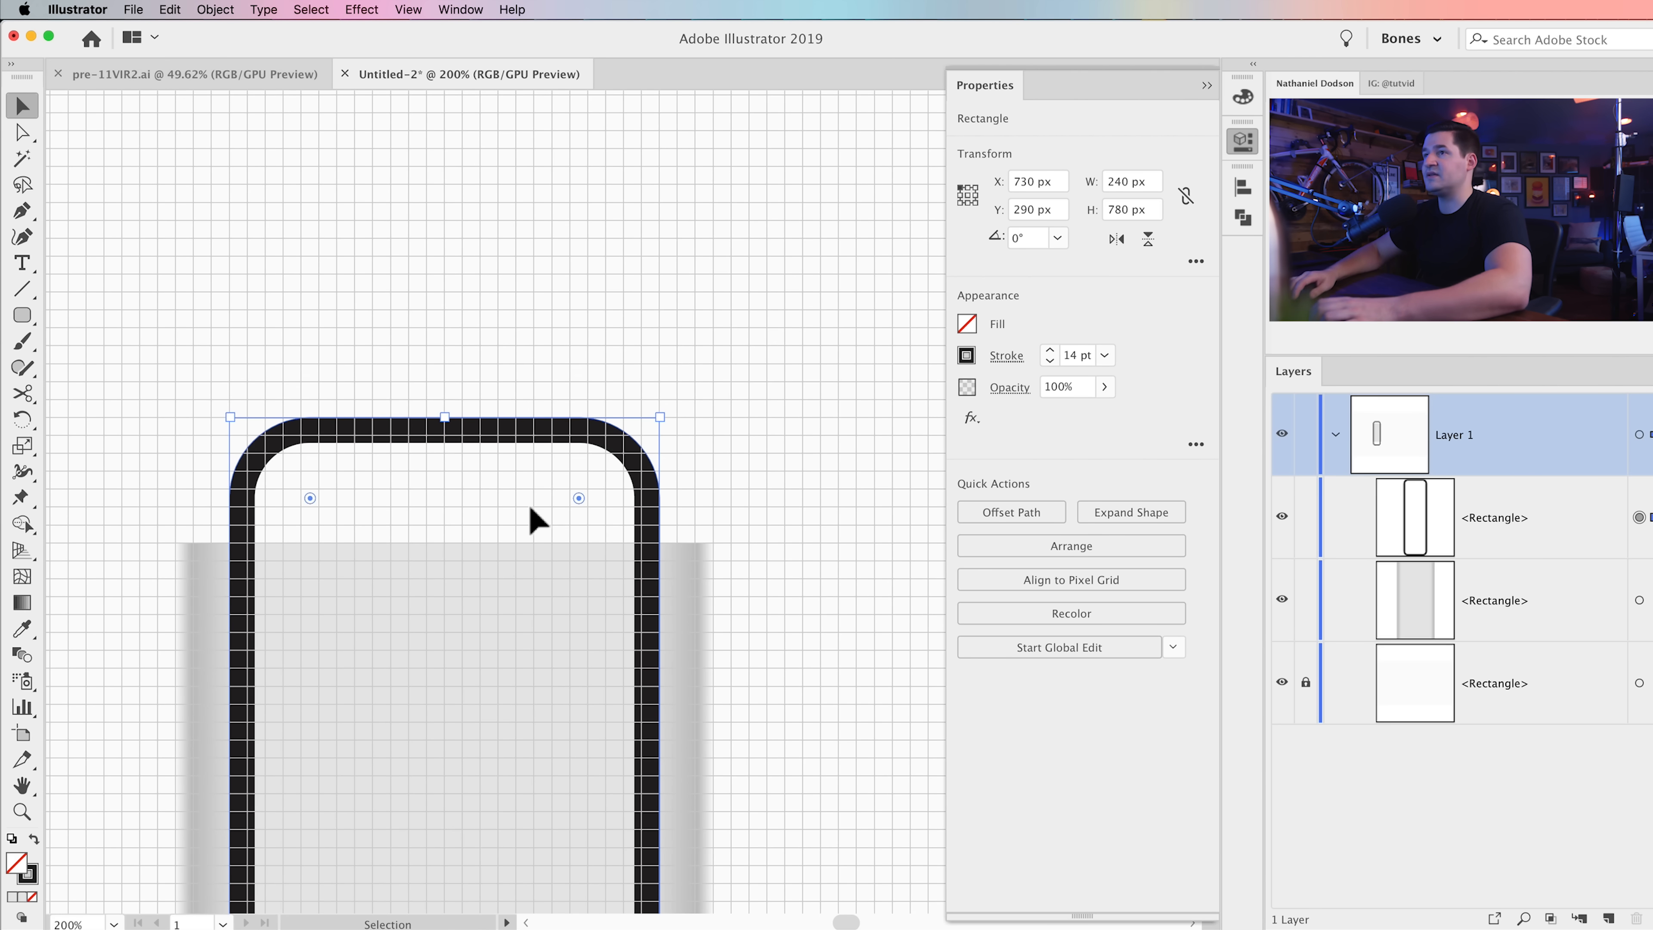
{"action": "left_click_drag", "start_coordinate": [520, 680], "coordinate": [529, 236]}
{"action": "left_click_drag", "start_coordinate": [573, 652], "coordinate": [635, 56]}
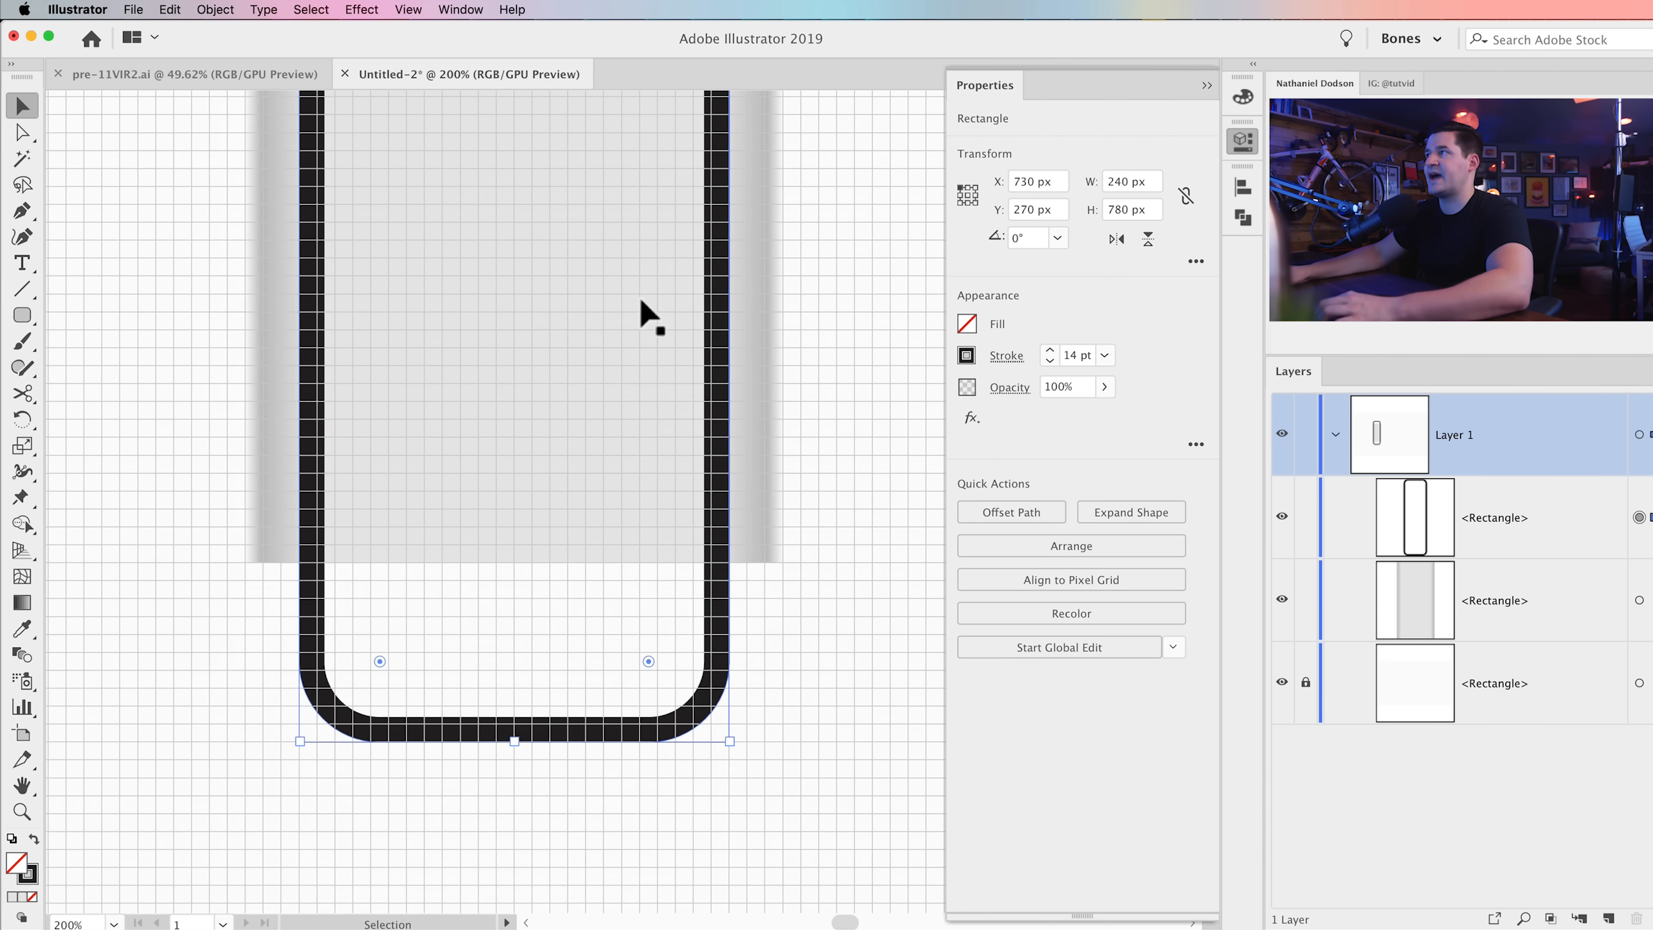
Step: Hide the grid to view the frame over the gradient rectangle without it, and clear the selection
{"action": "left_click_drag", "start_coordinate": [652, 353], "coordinate": [686, 412]}
{"action": "key", "text": "super+minus"}
{"action": "key", "text": "super+minus"}
{"action": "key", "text": "super+minus"}
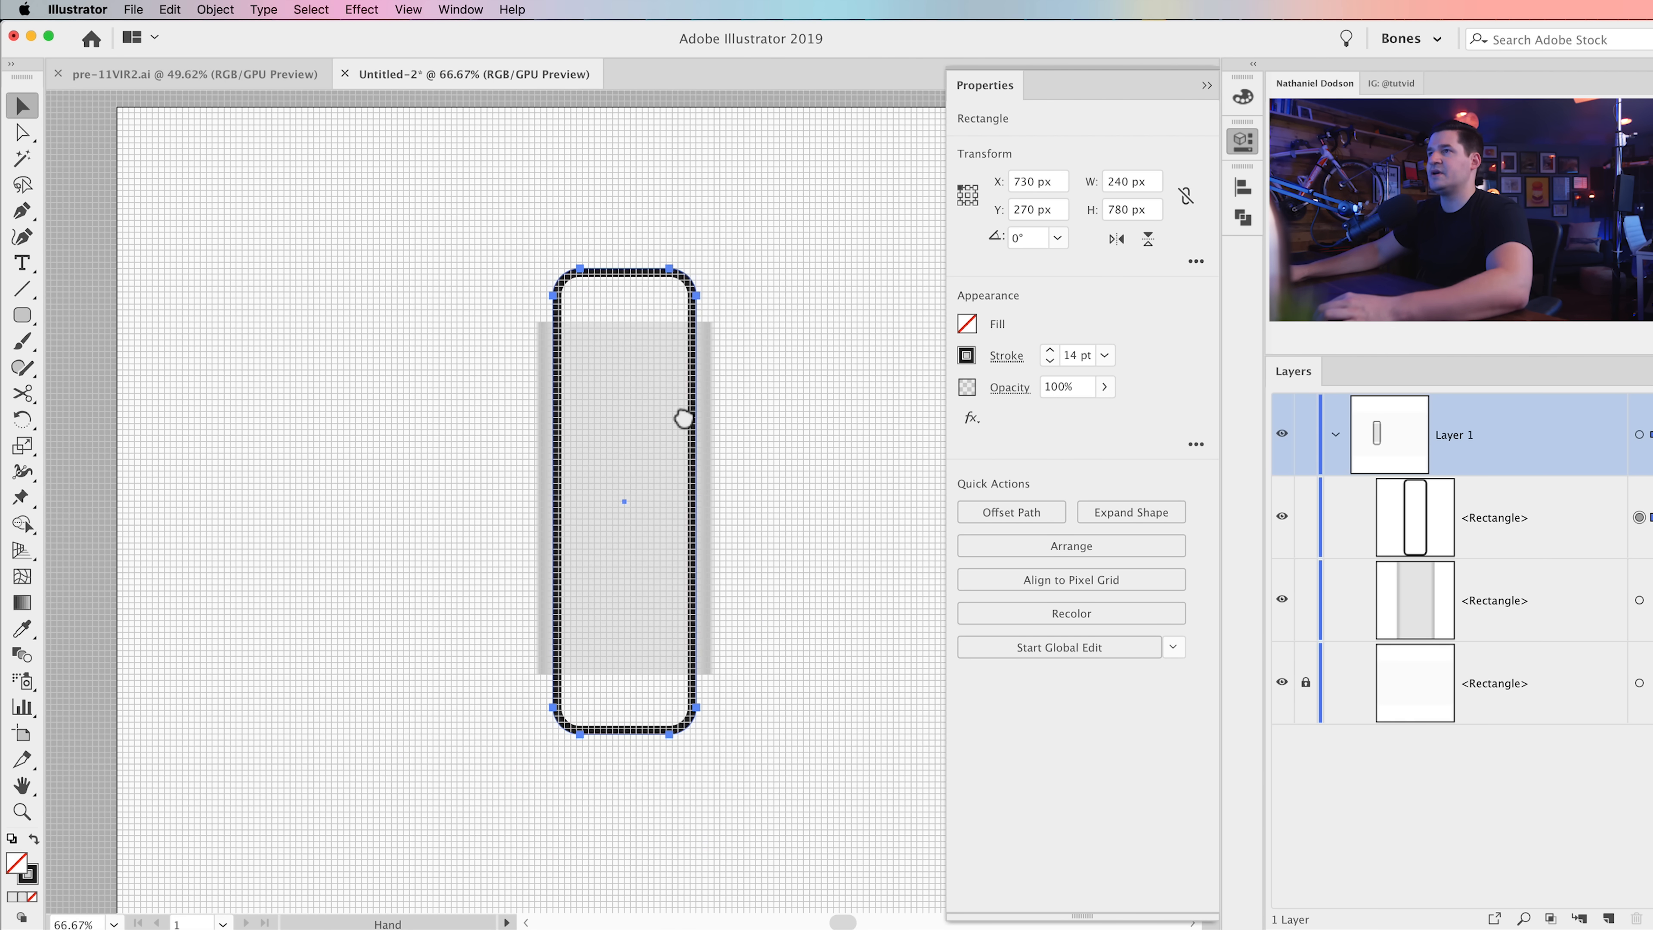
{"action": "key", "text": "super+apostrophe"}
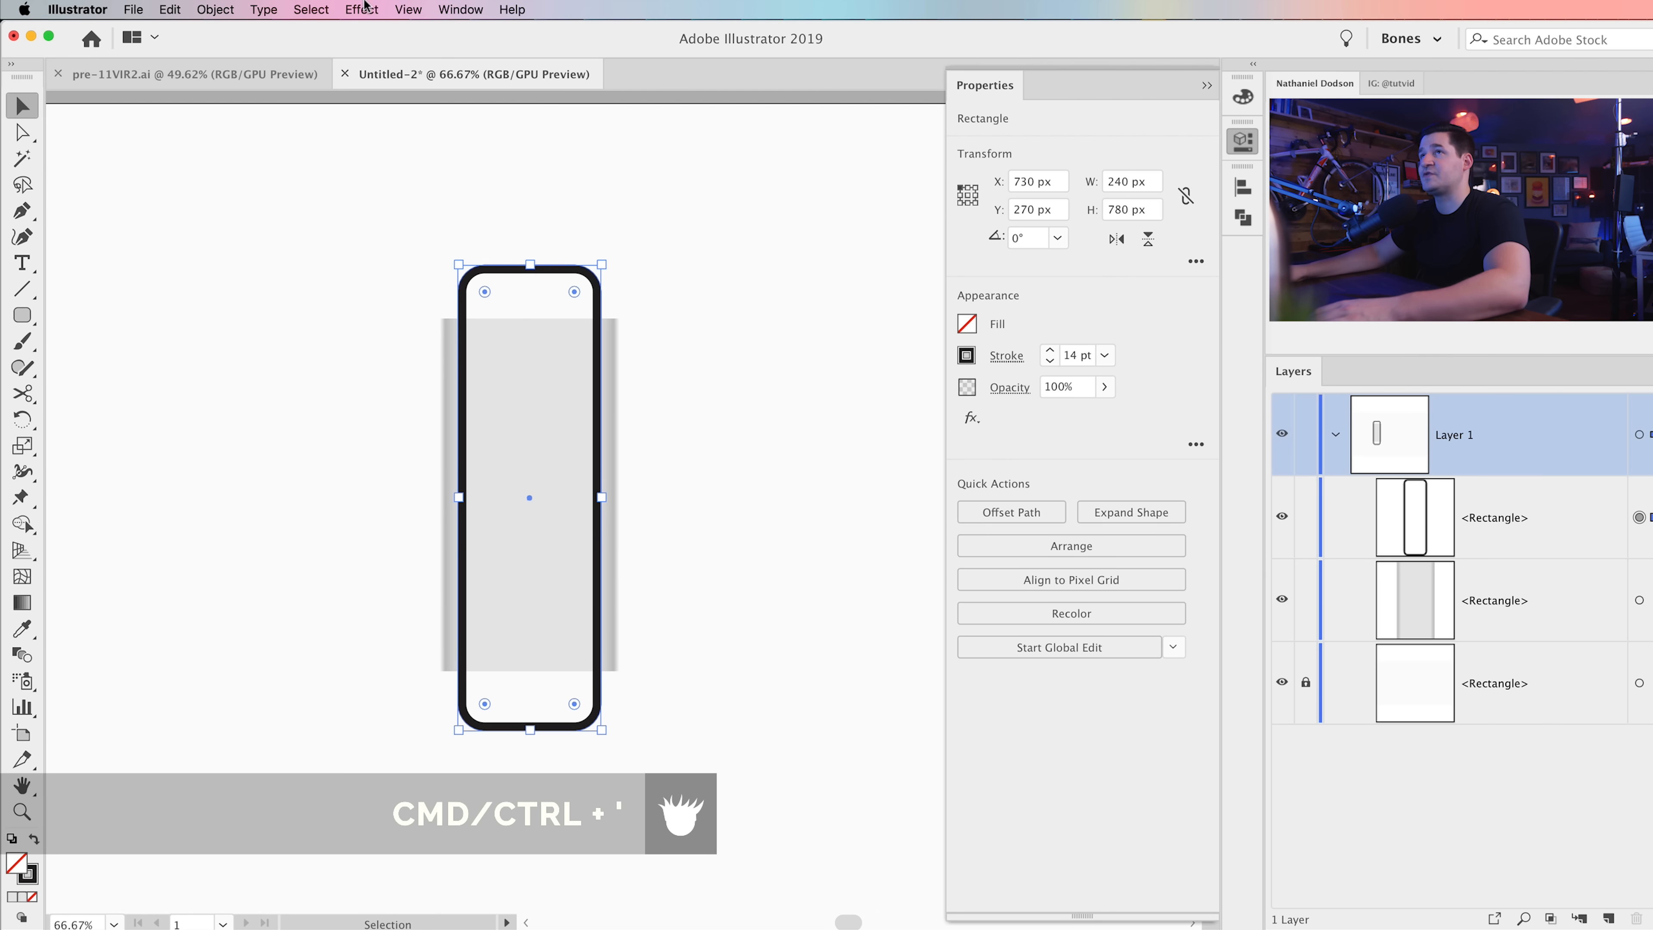
{"action": "left_click", "coordinate": [417, 9]}
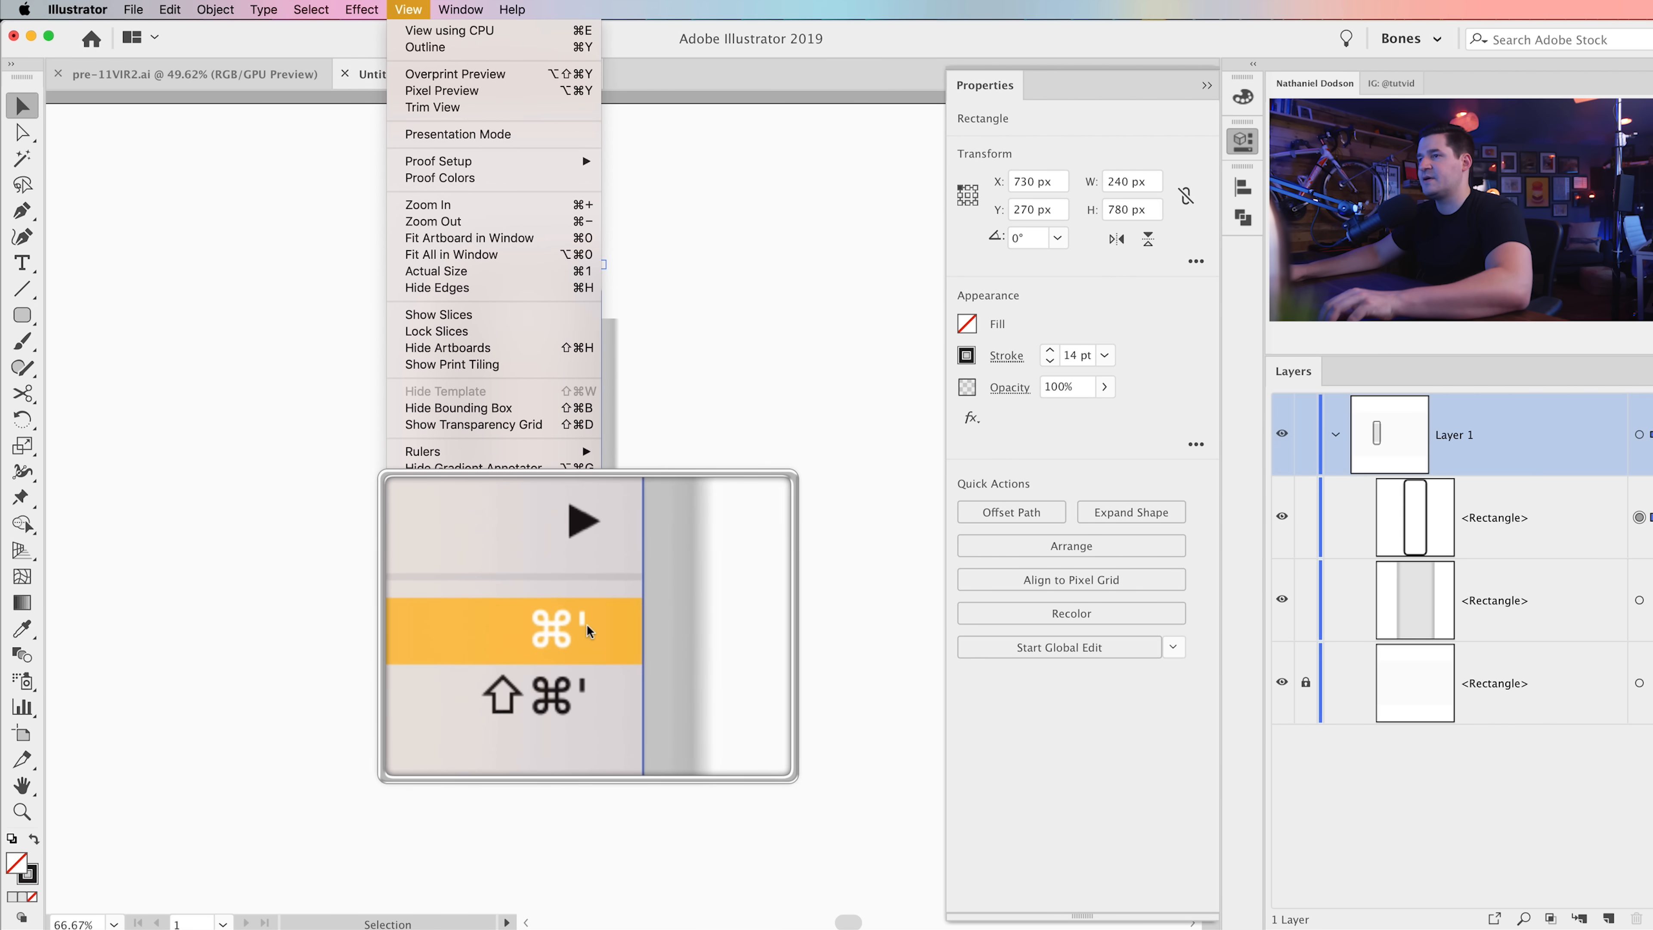
{"action": "left_click", "coordinate": [727, 516]}
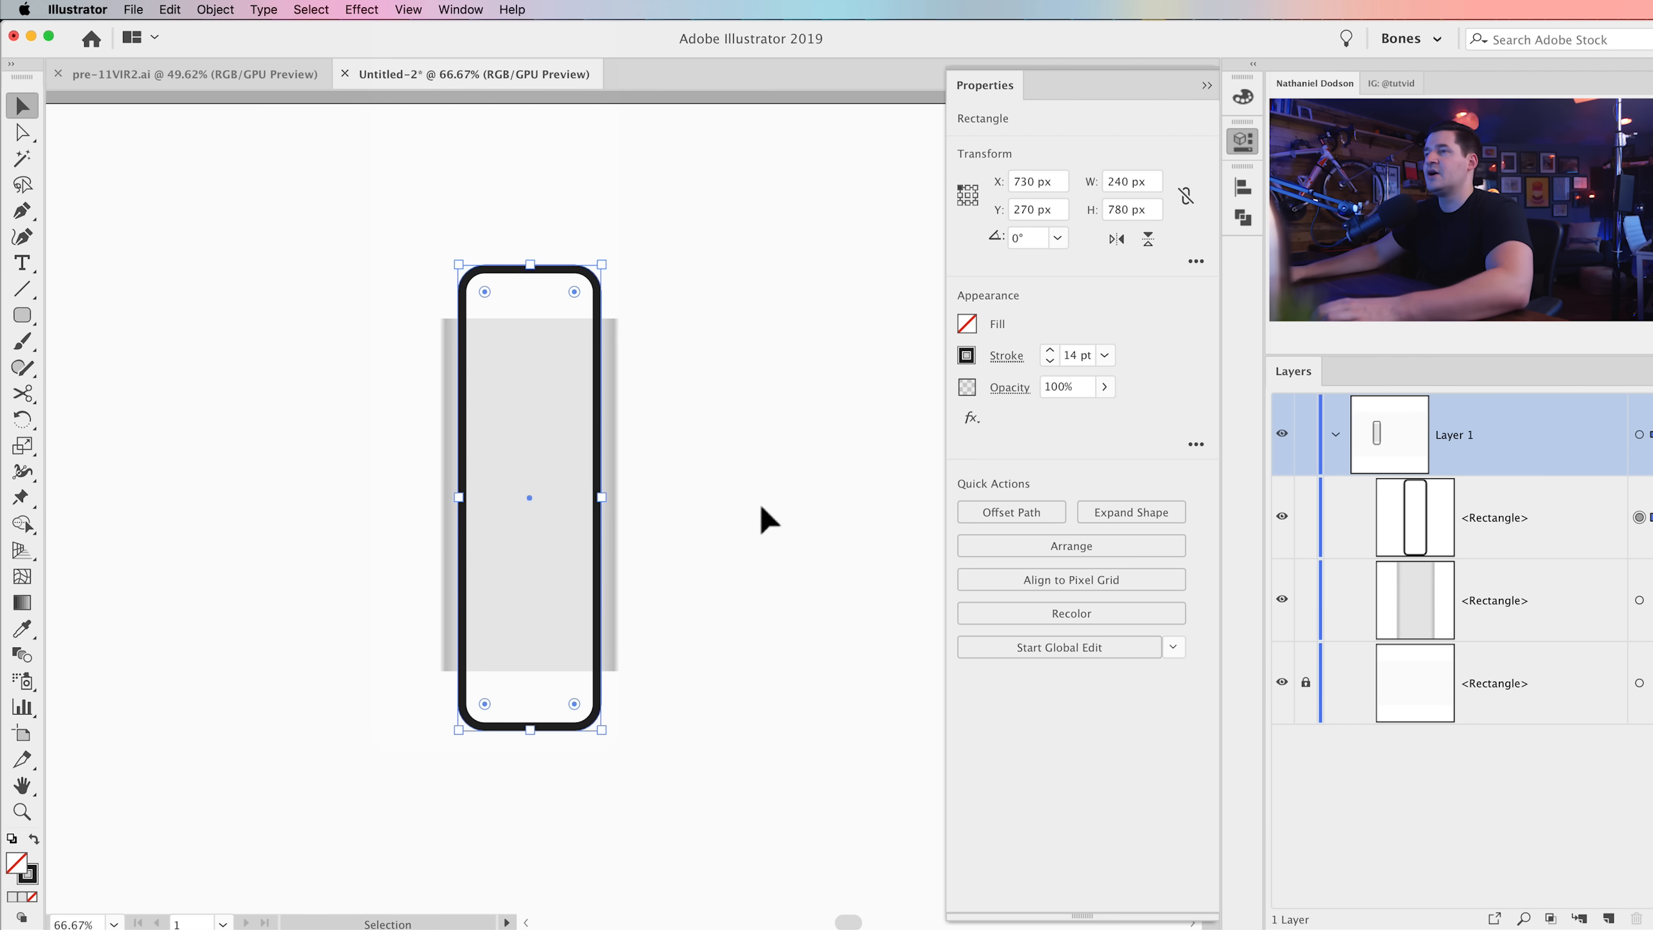
{"action": "left_click", "coordinate": [719, 443]}
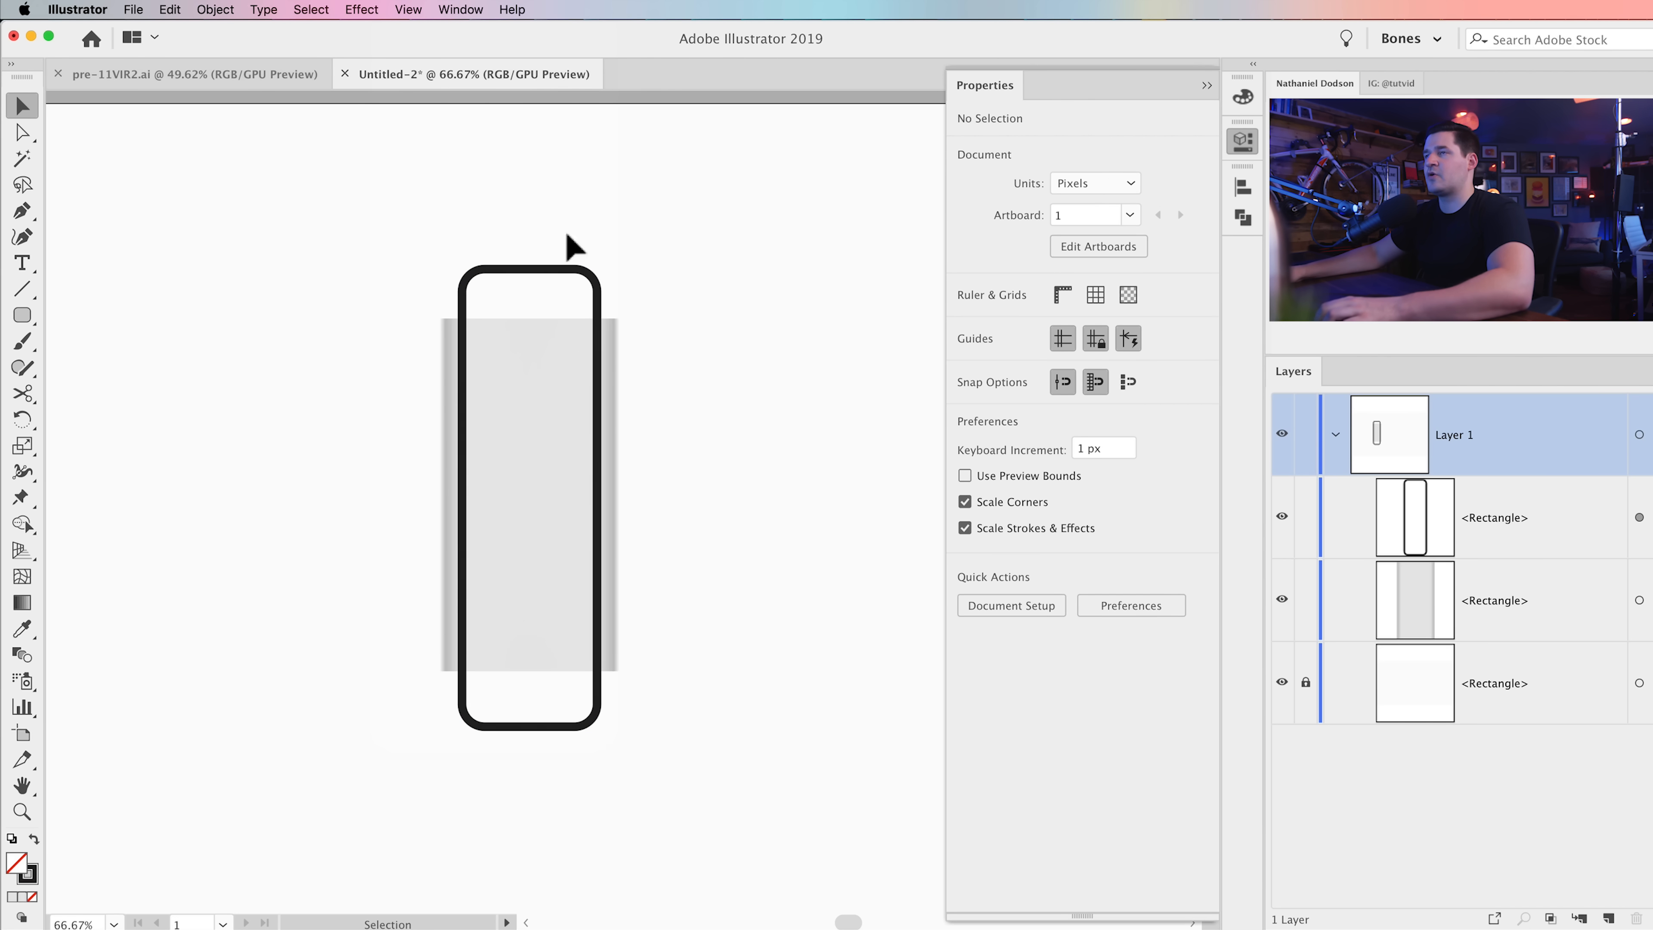
Step: Show the grid again over the upper part of the frame
{"action": "key", "text": "z"}
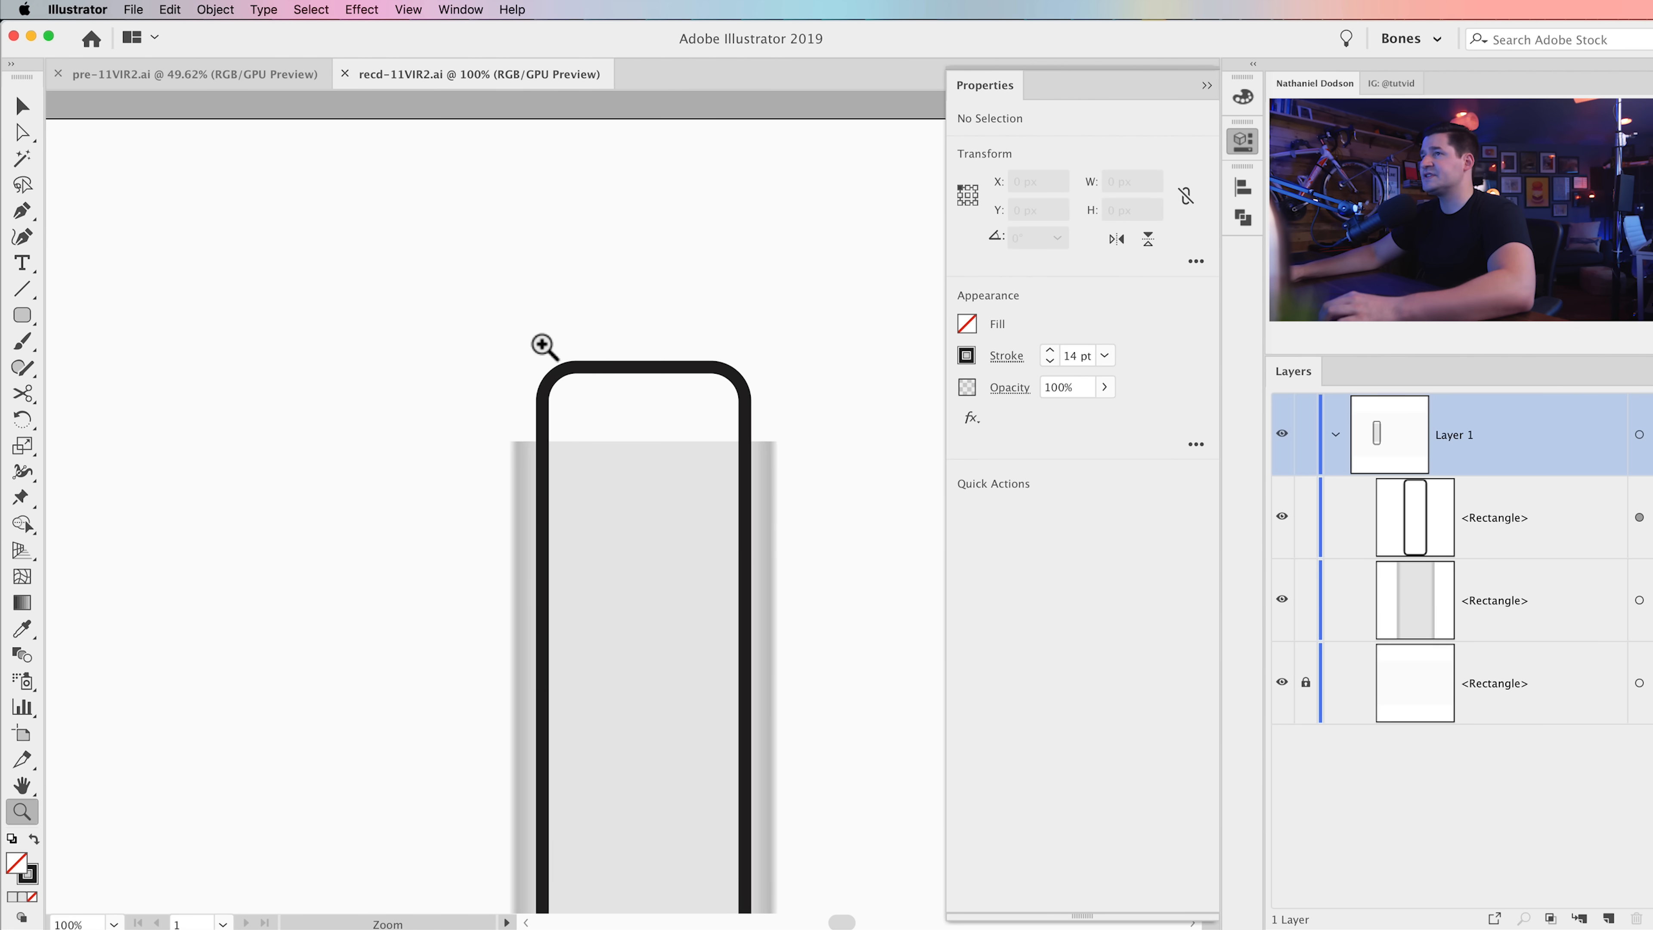
{"action": "scroll", "coordinate": [543, 345], "scroll_direction": "right", "scroll_amount": 4}
{"action": "left_click", "coordinate": [409, 9]}
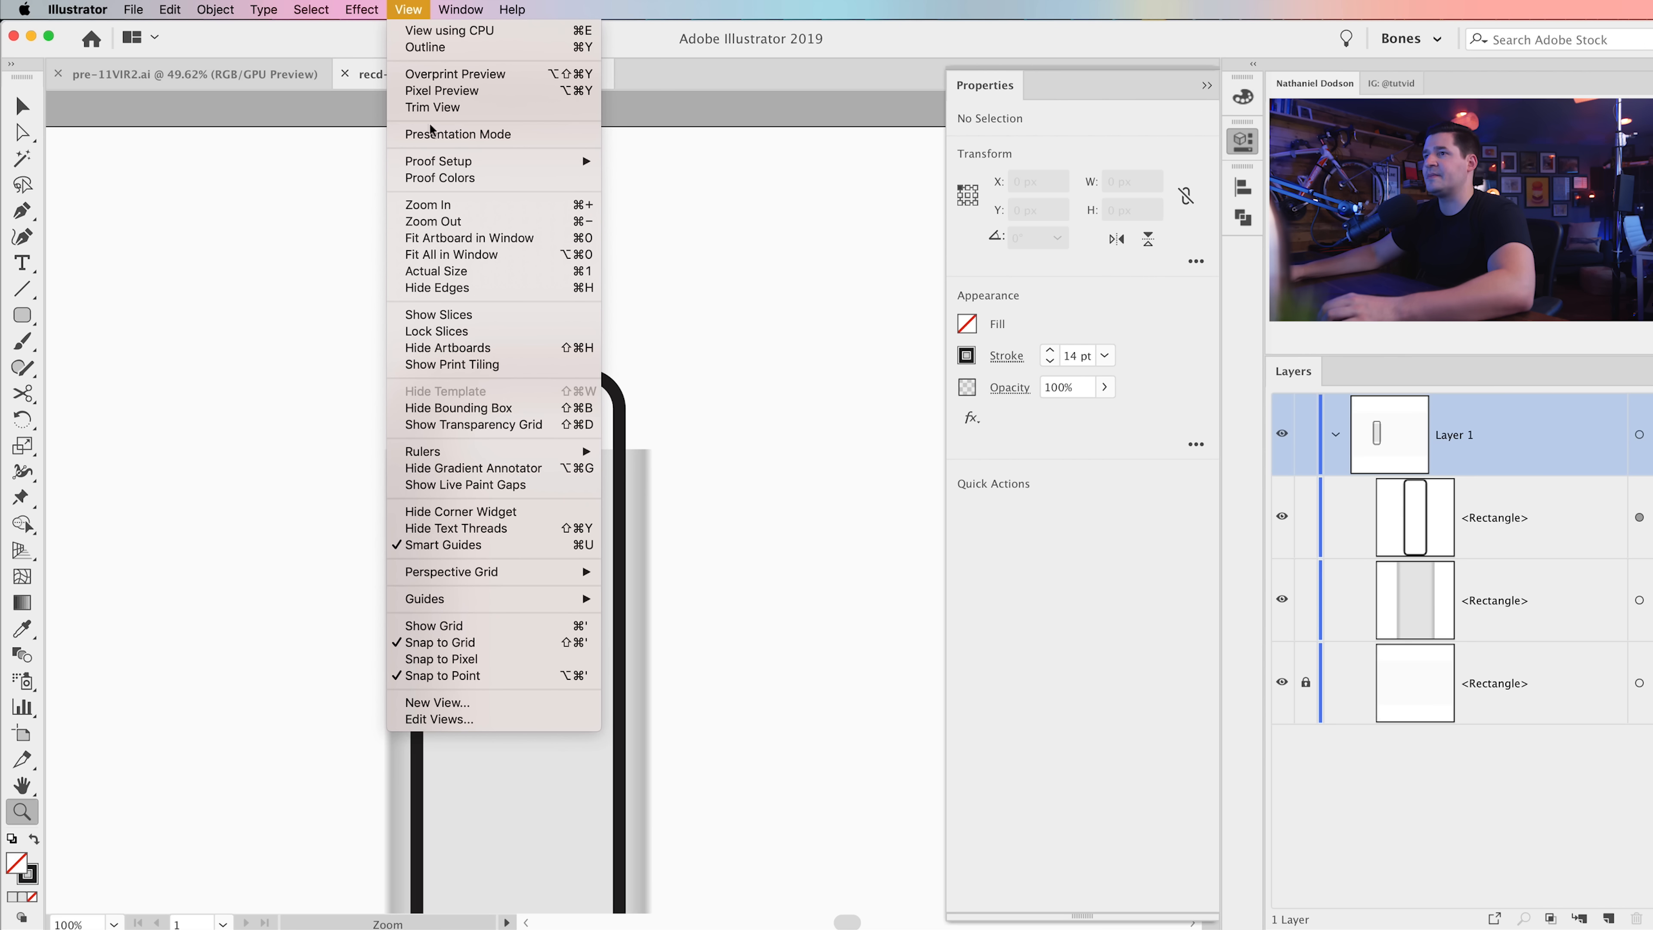
{"action": "left_click", "coordinate": [495, 626]}
Step: Draw a 20 × 20 px circle with the Ellipse tool at X 590 px, Y 120 px, above and left of the frame
{"action": "left_click", "coordinate": [398, 299]}
{"action": "left_click_drag", "start_coordinate": [398, 299], "coordinate": [141, 193]}
{"action": "left_click", "coordinate": [22, 315]}
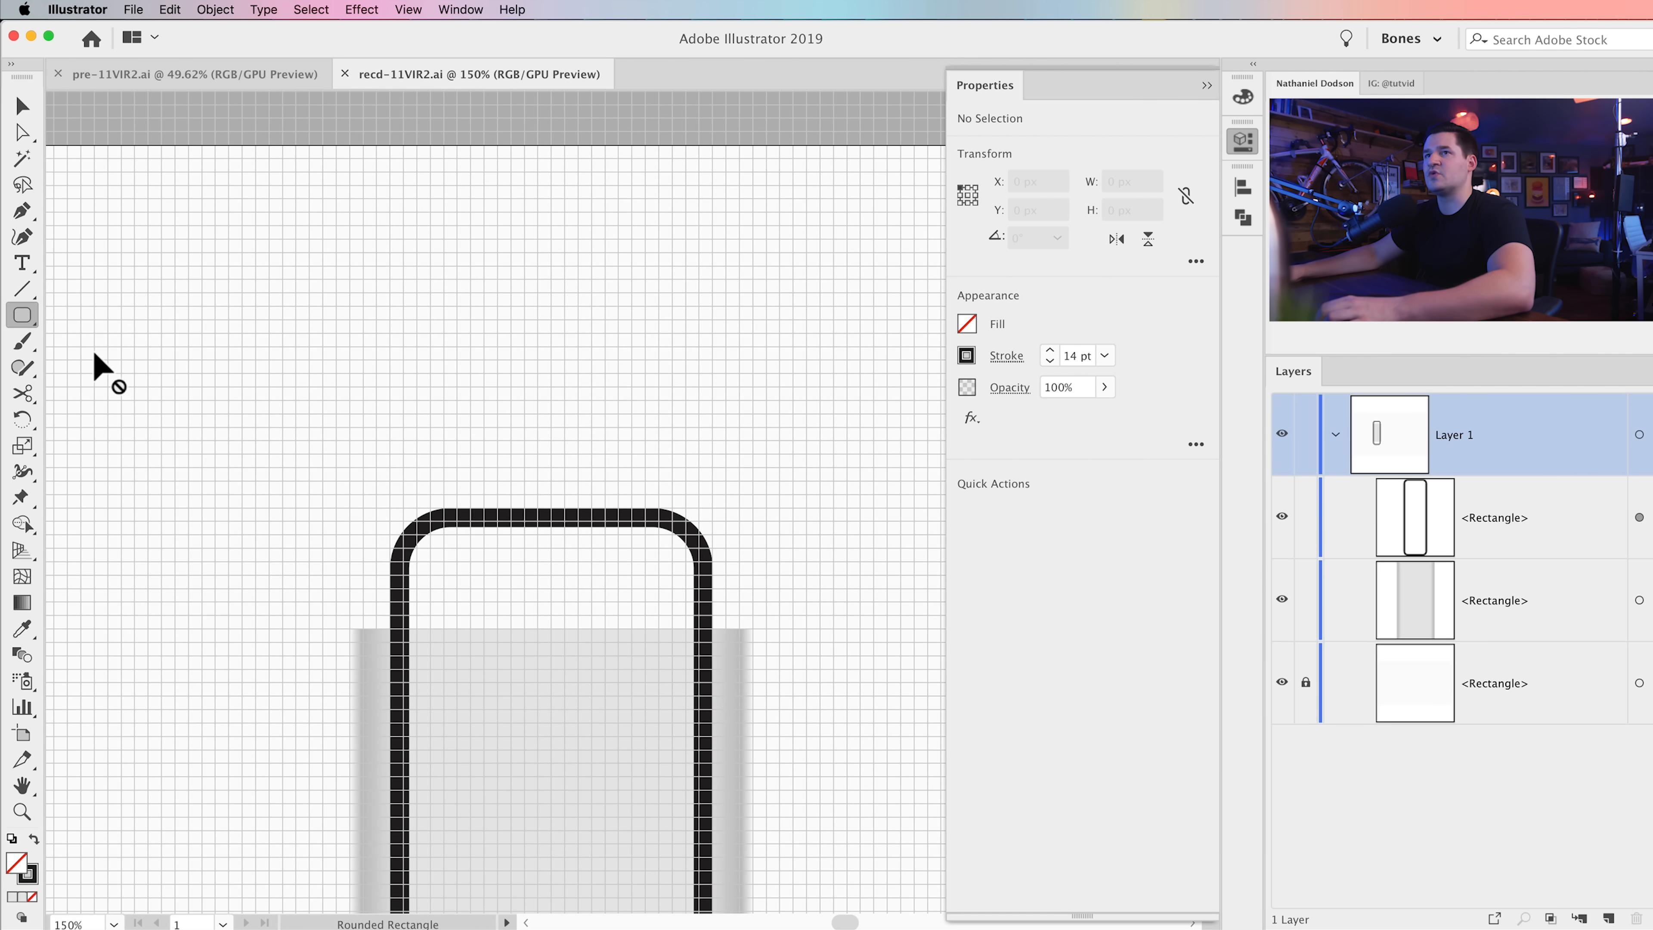
{"action": "left_click_drag", "start_coordinate": [31, 326], "coordinate": [96, 369]}
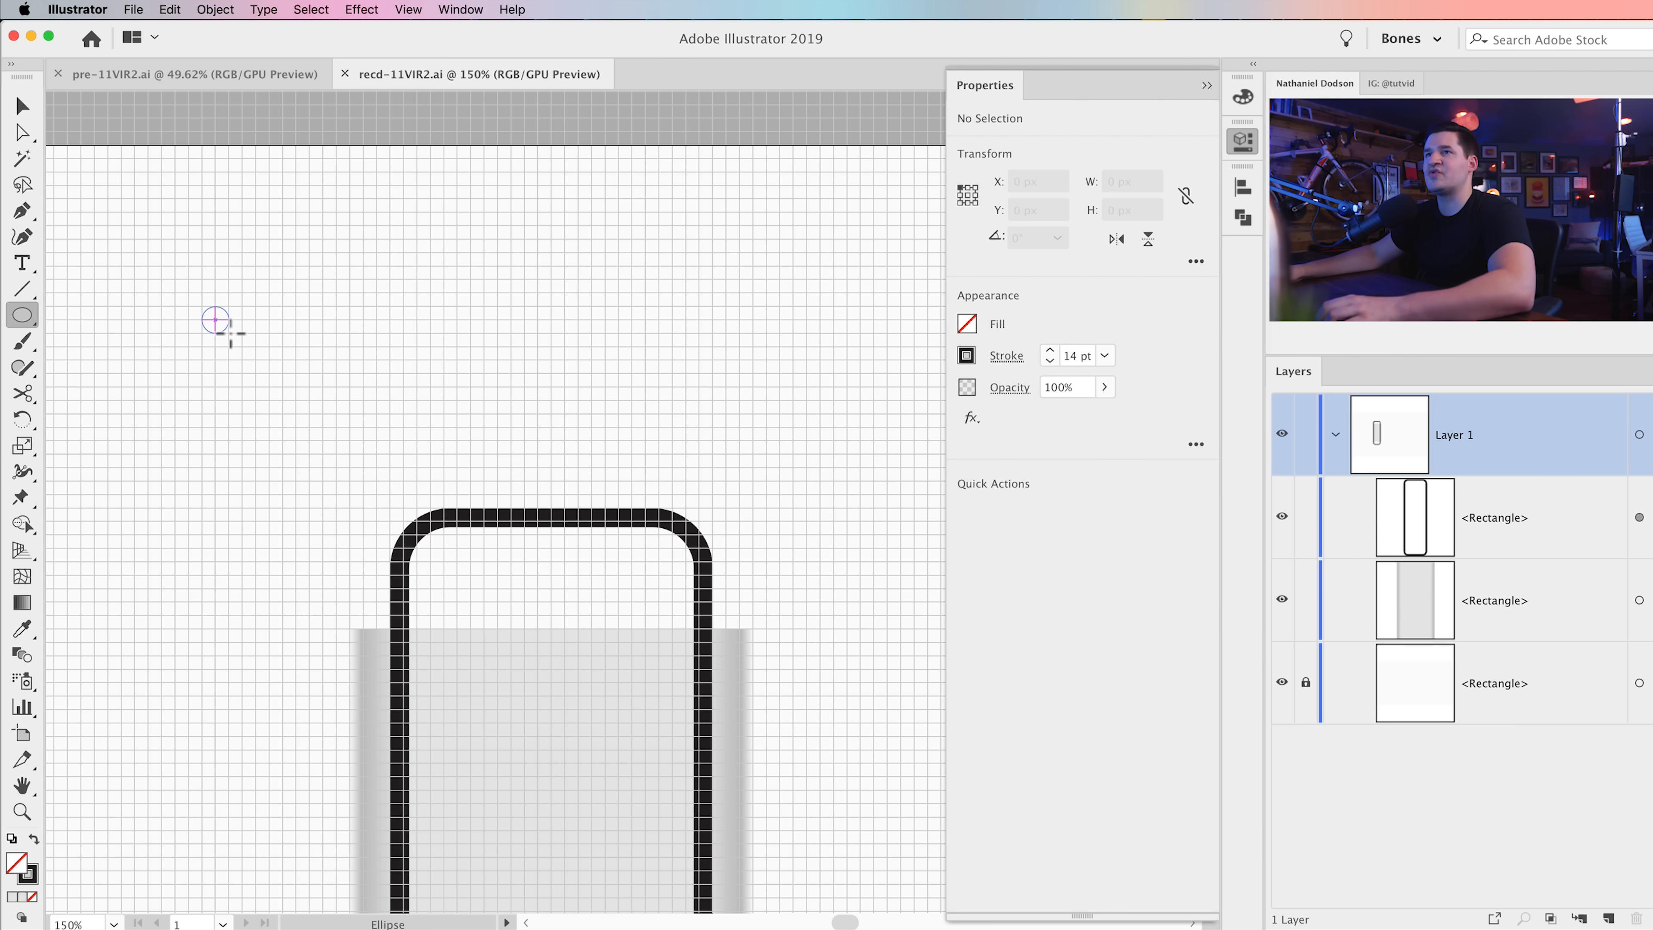
{"action": "left_click_drag", "start_coordinate": [236, 337], "coordinate": [235, 339]}
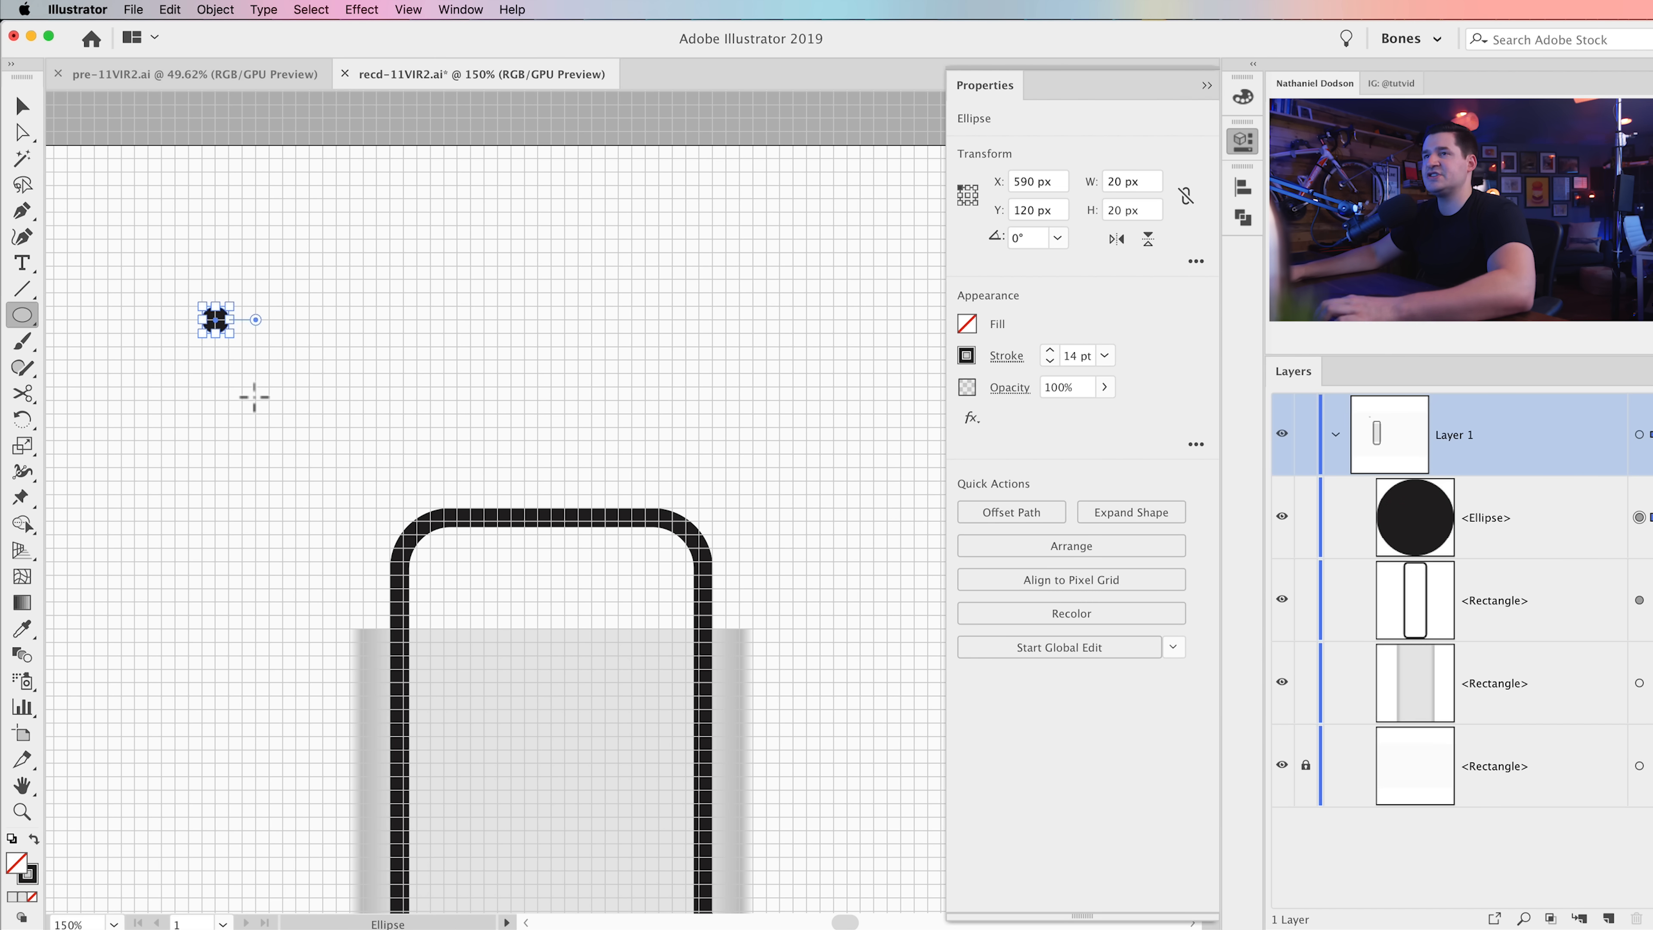
Step: Examine the new circle up close against the grid squares
{"action": "key", "text": "z"}
{"action": "left_click", "coordinate": [236, 349]}
{"action": "left_click_drag", "start_coordinate": [605, 487], "coordinate": [653, 513]}
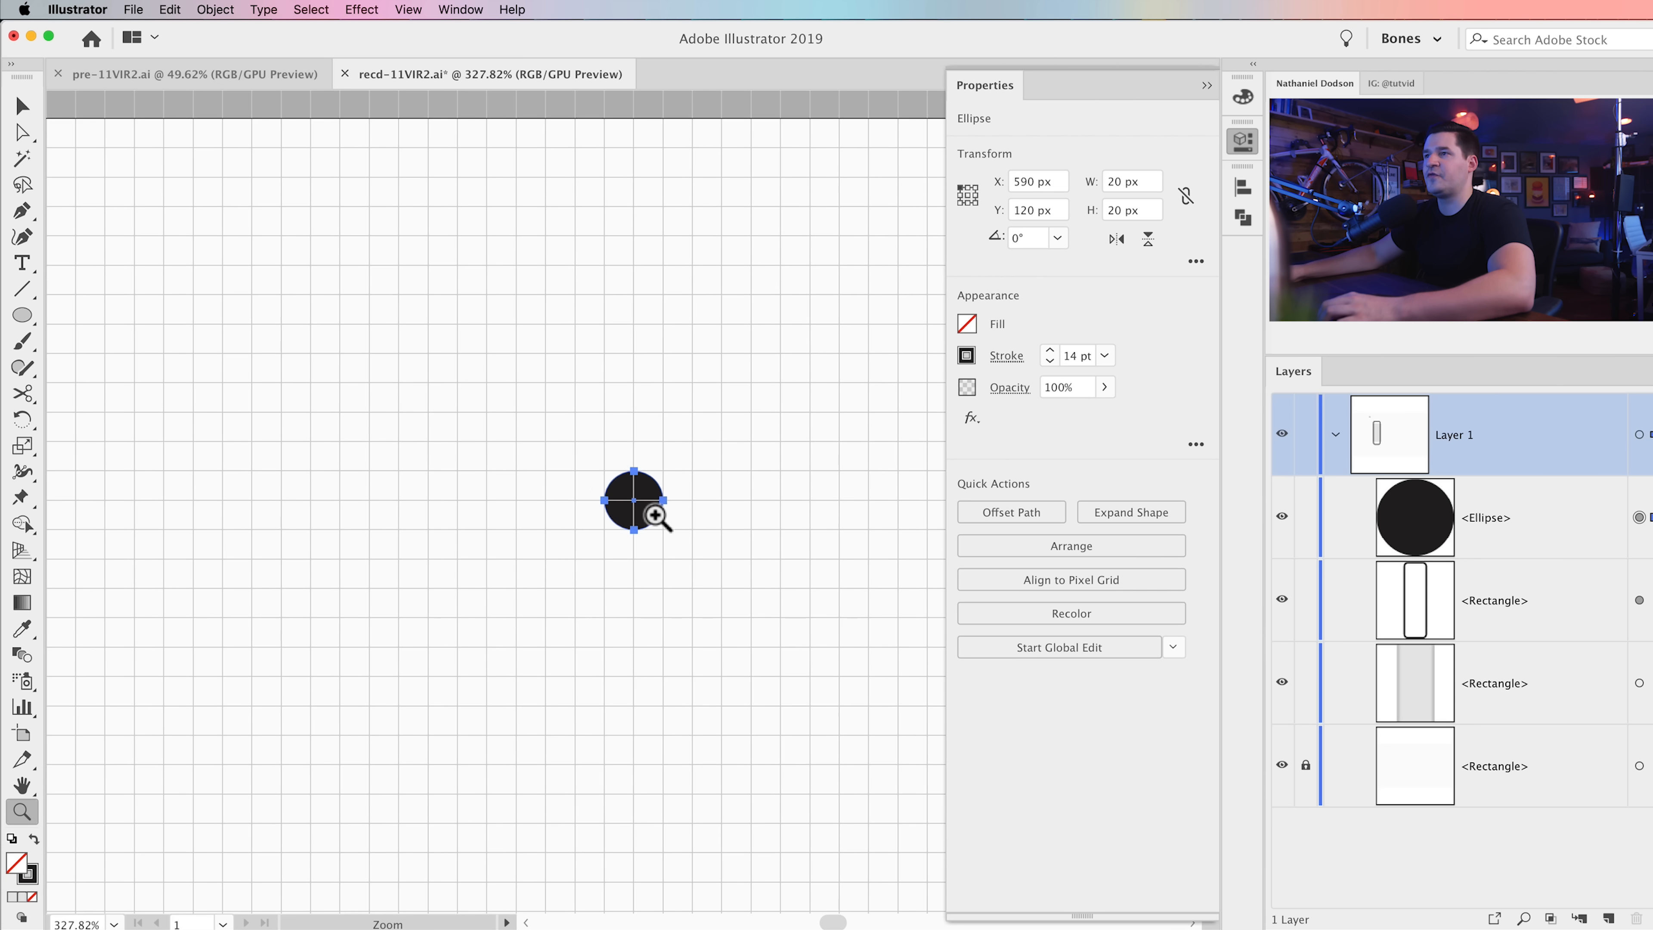
{"action": "left_click", "coordinate": [652, 513]}
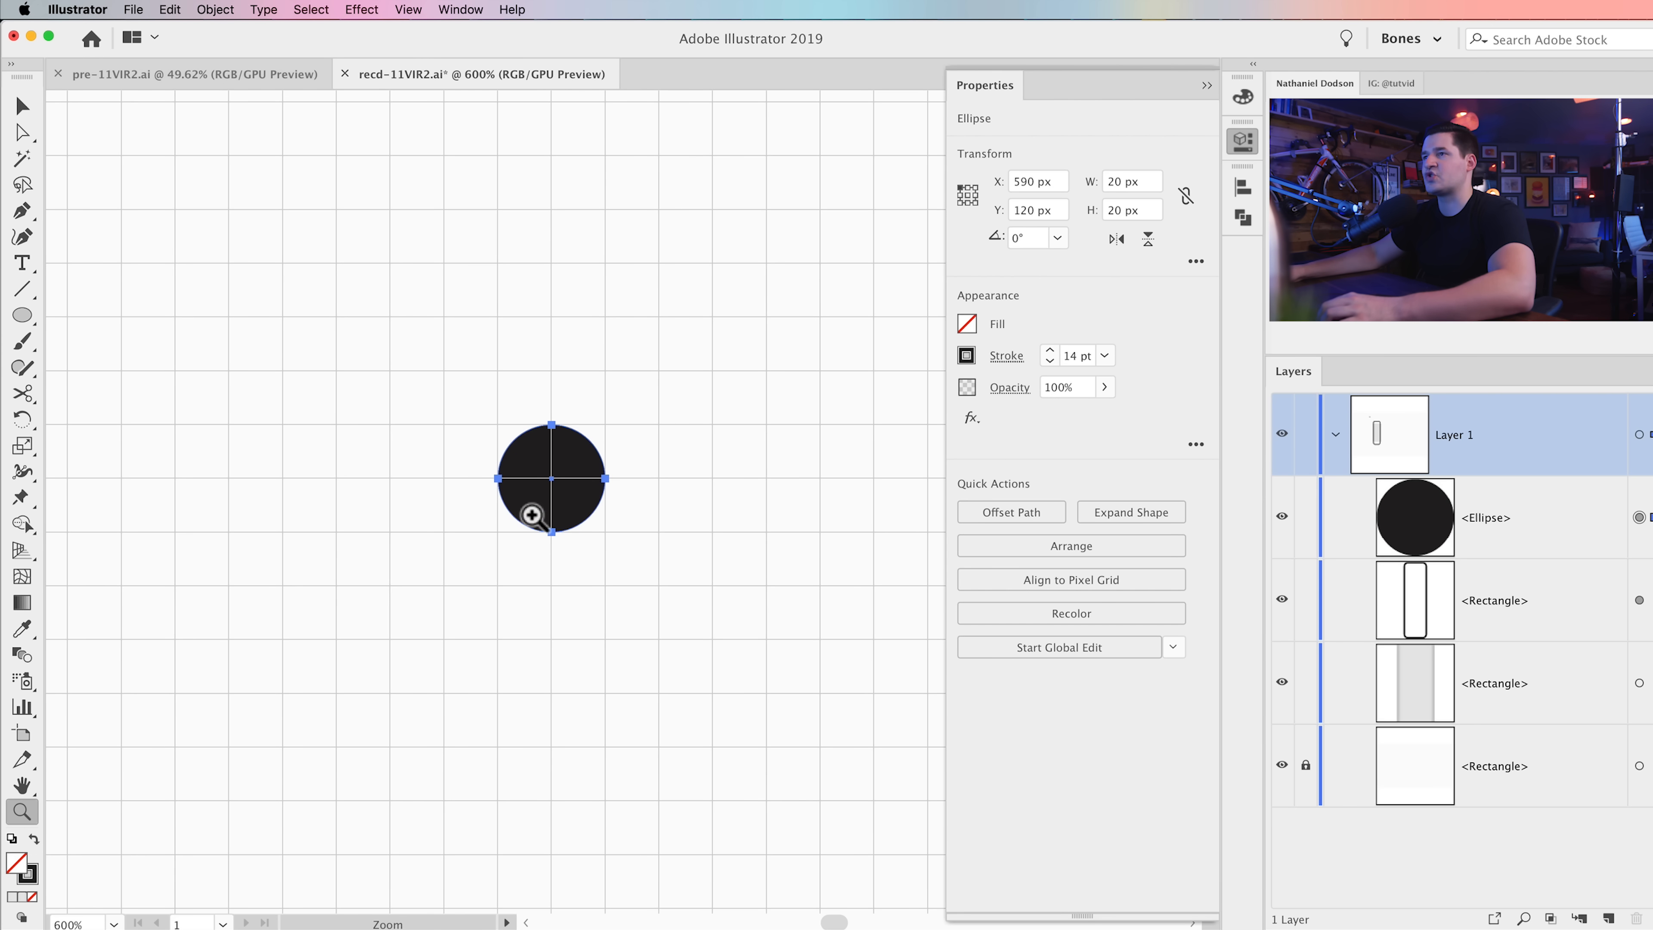
{"action": "key", "text": "v"}
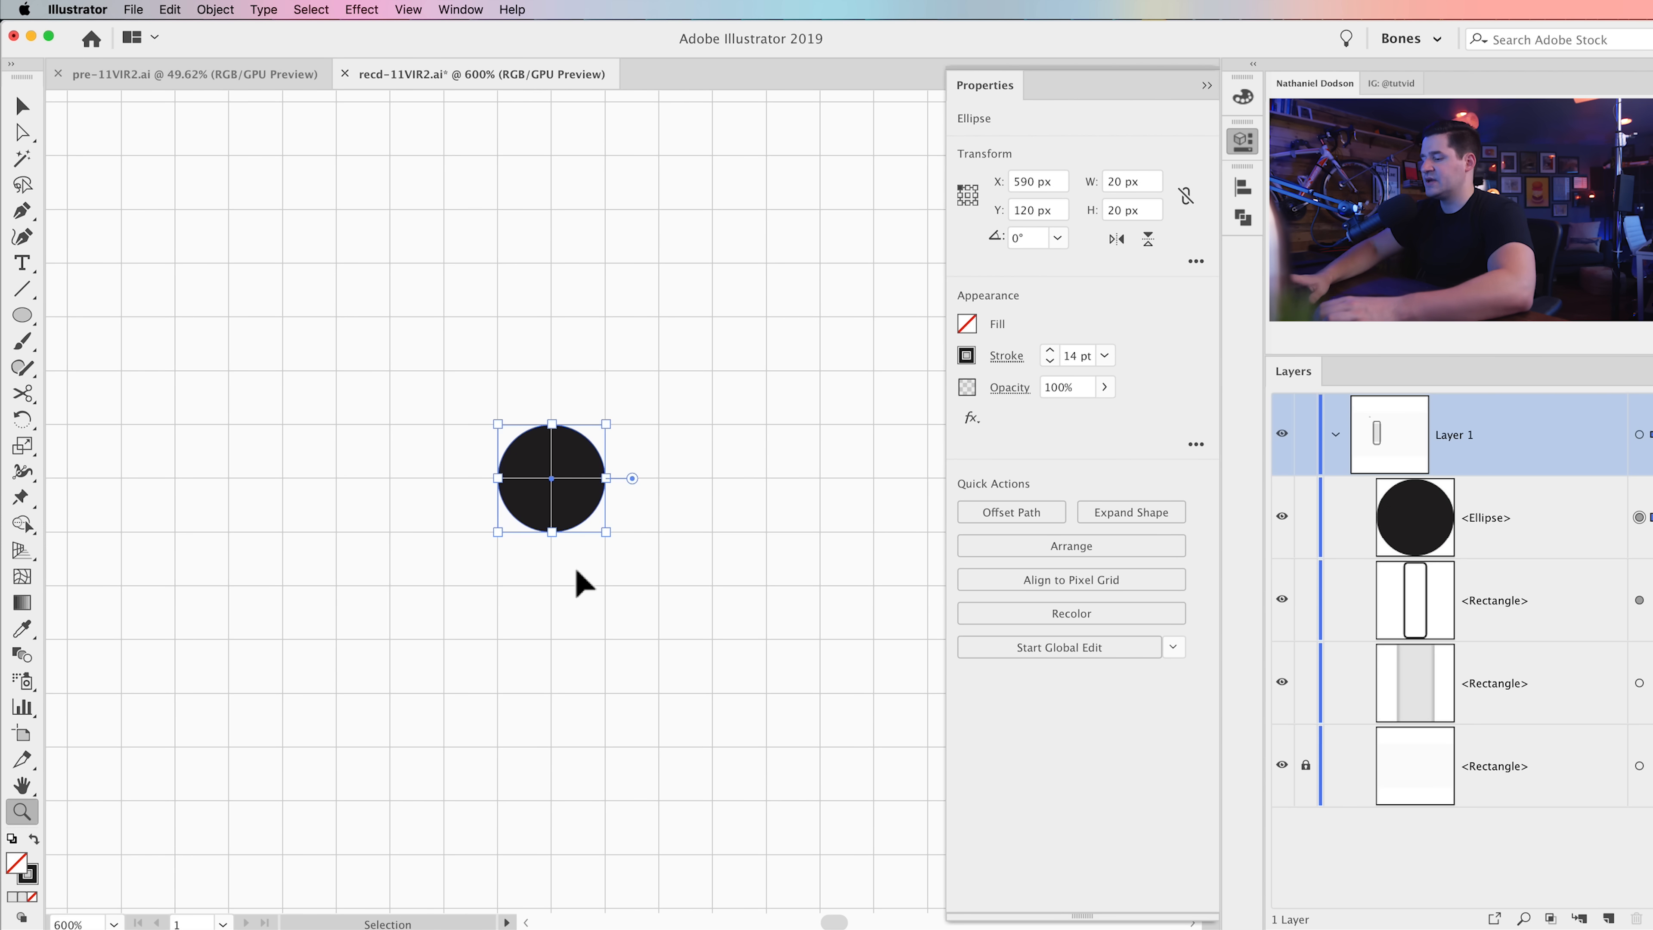
Step: Duplicate the small circle horizontally to X 1120 px, Y 120 px, on the opposite side of the frame
{"action": "key", "text": "super+minus"}
{"action": "key", "text": "super+minus"}
{"action": "key", "text": "super+minus"}
{"action": "key", "text": "super+minus"}
{"action": "key", "text": "super+minus"}
{"action": "key", "text": "space"}
{"action": "left_click_drag", "start_coordinate": [583, 577], "coordinate": [390, 595]}
{"action": "key", "text": "space"}
{"action": "key", "text": "super+minus"}
{"action": "key", "text": "space"}
{"action": "left_click_drag", "start_coordinate": [585, 591], "coordinate": [332, 589]}
{"action": "key", "text": "super+space"}
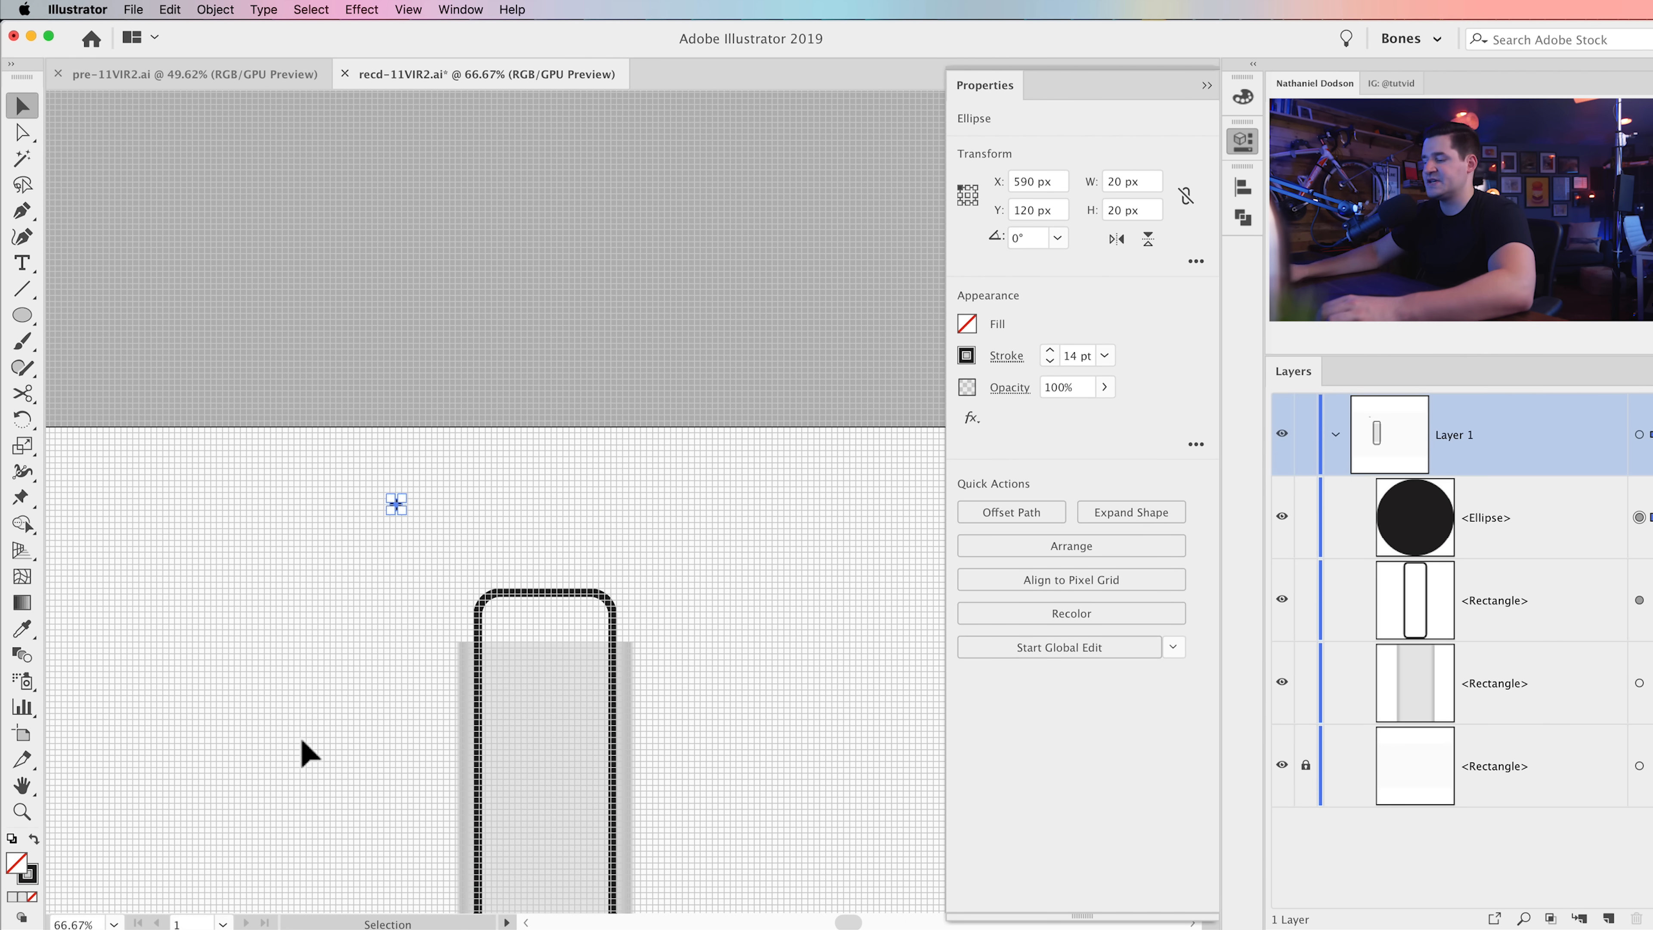
{"action": "key", "text": "super+plus"}
{"action": "key", "text": "super+plus"}
{"action": "key", "text": "space"}
{"action": "left_click_drag", "start_coordinate": [473, 698], "coordinate": [62, 665]}
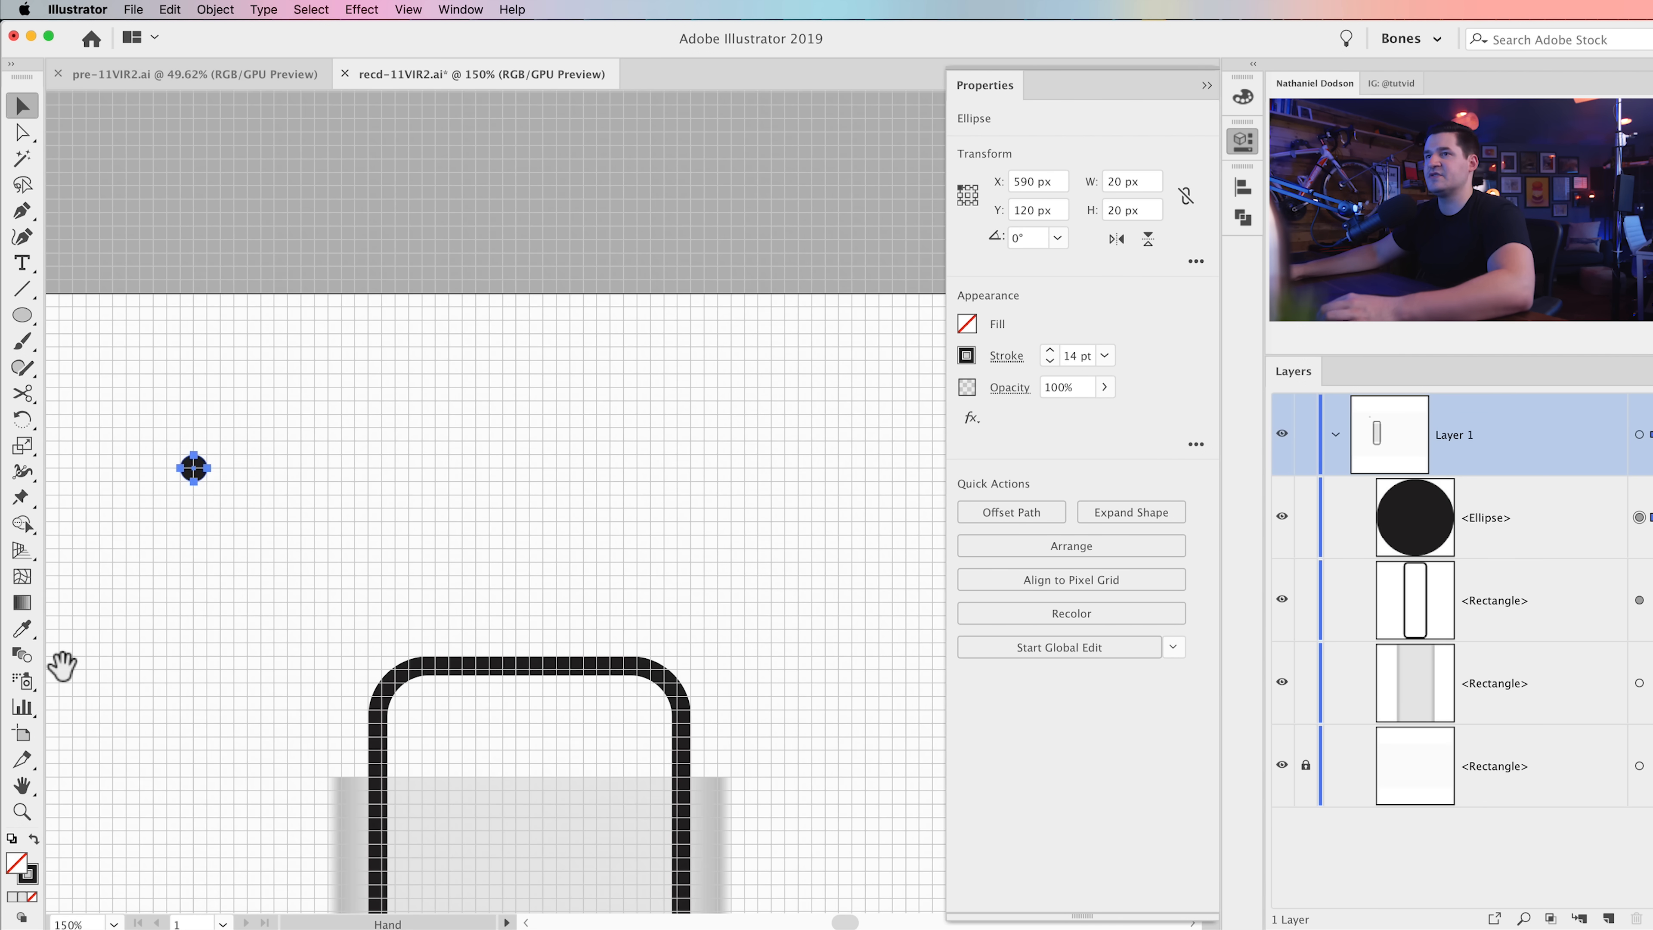
{"action": "left_click_drag", "start_coordinate": [194, 464], "coordinate": [911, 483]}
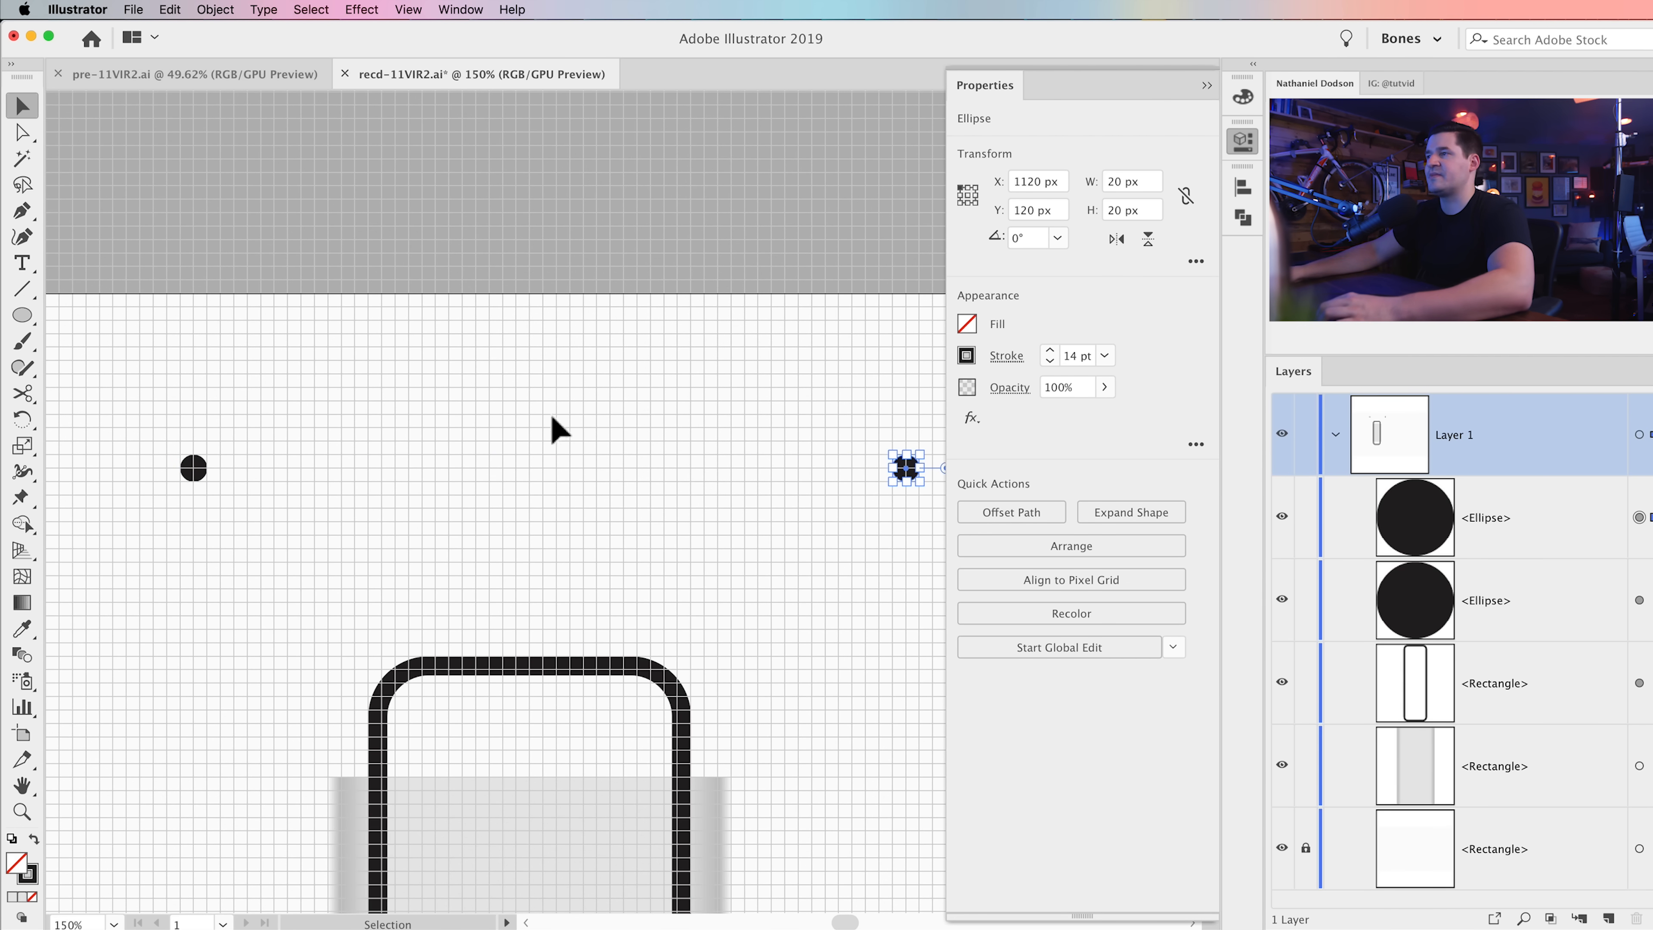
Step: Remove the stroke from the original circle left of the frame
{"action": "left_click", "coordinate": [198, 473]}
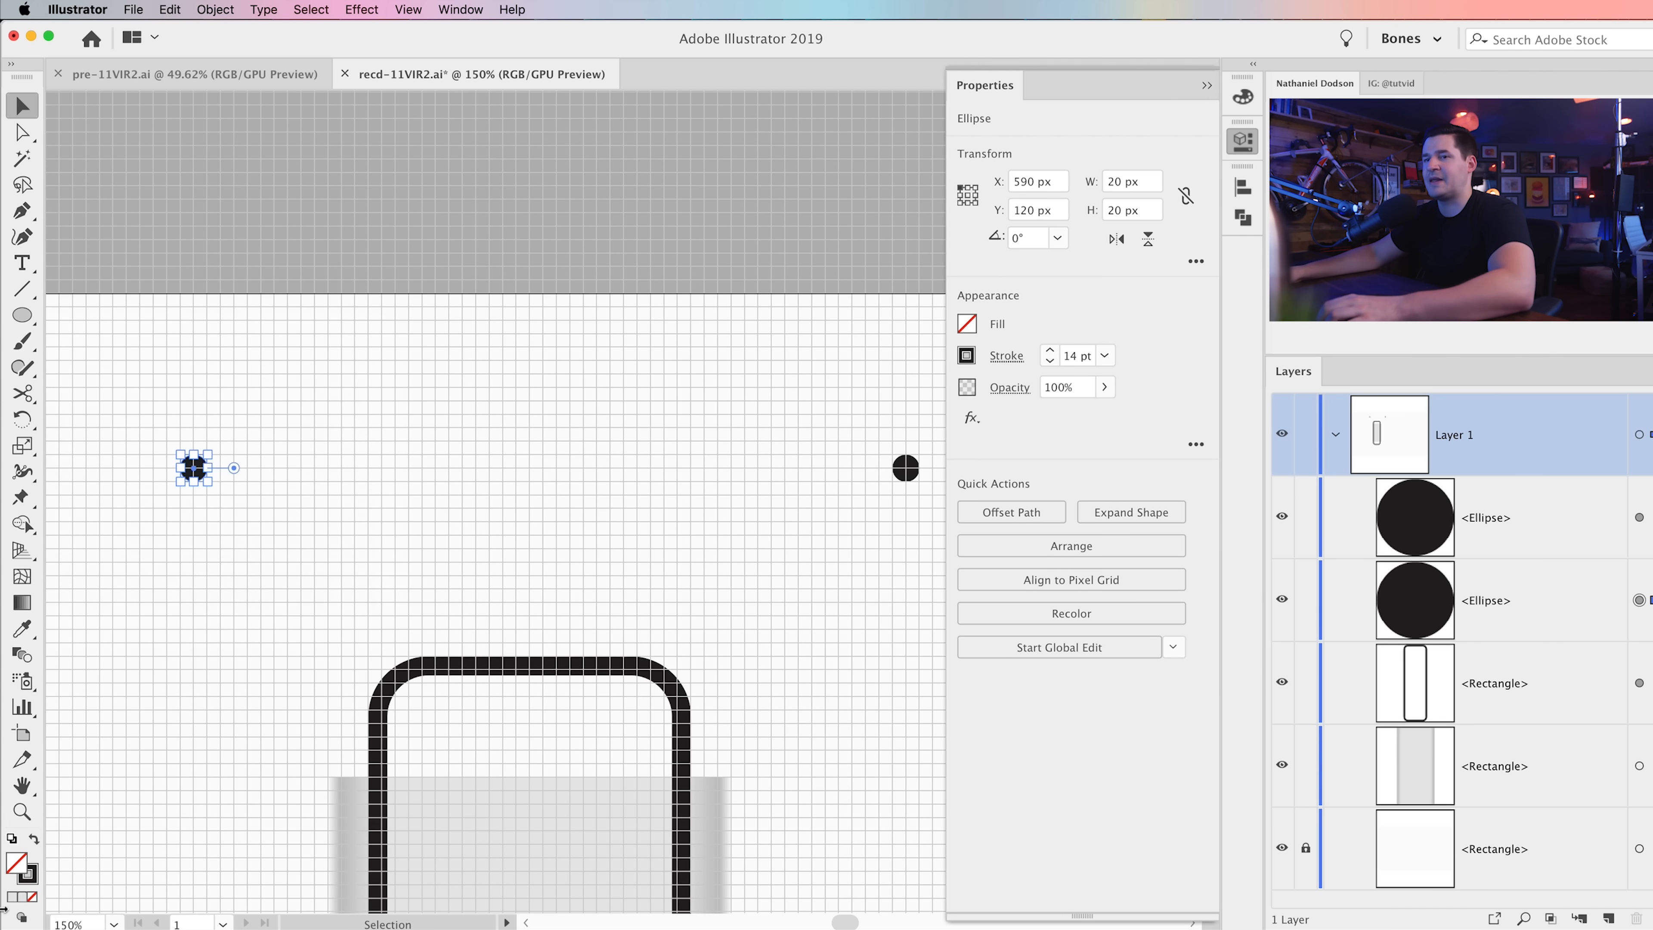
{"action": "left_click", "coordinate": [30, 883]}
{"action": "left_click", "coordinate": [30, 898]}
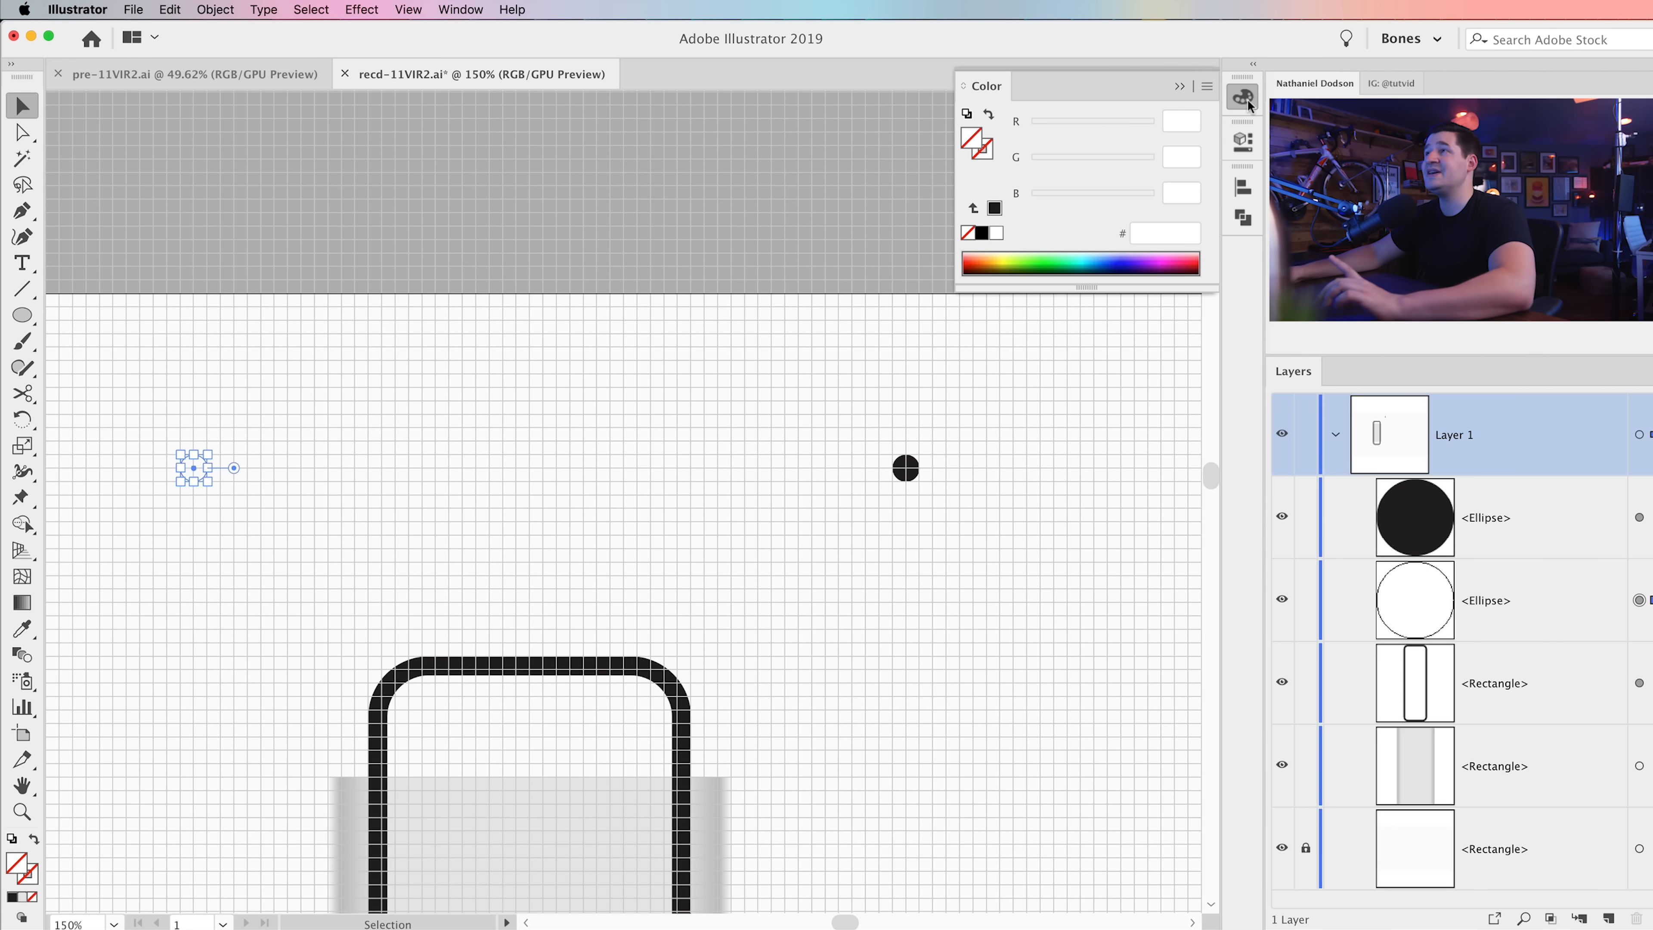
{"action": "left_click", "coordinate": [1245, 140]}
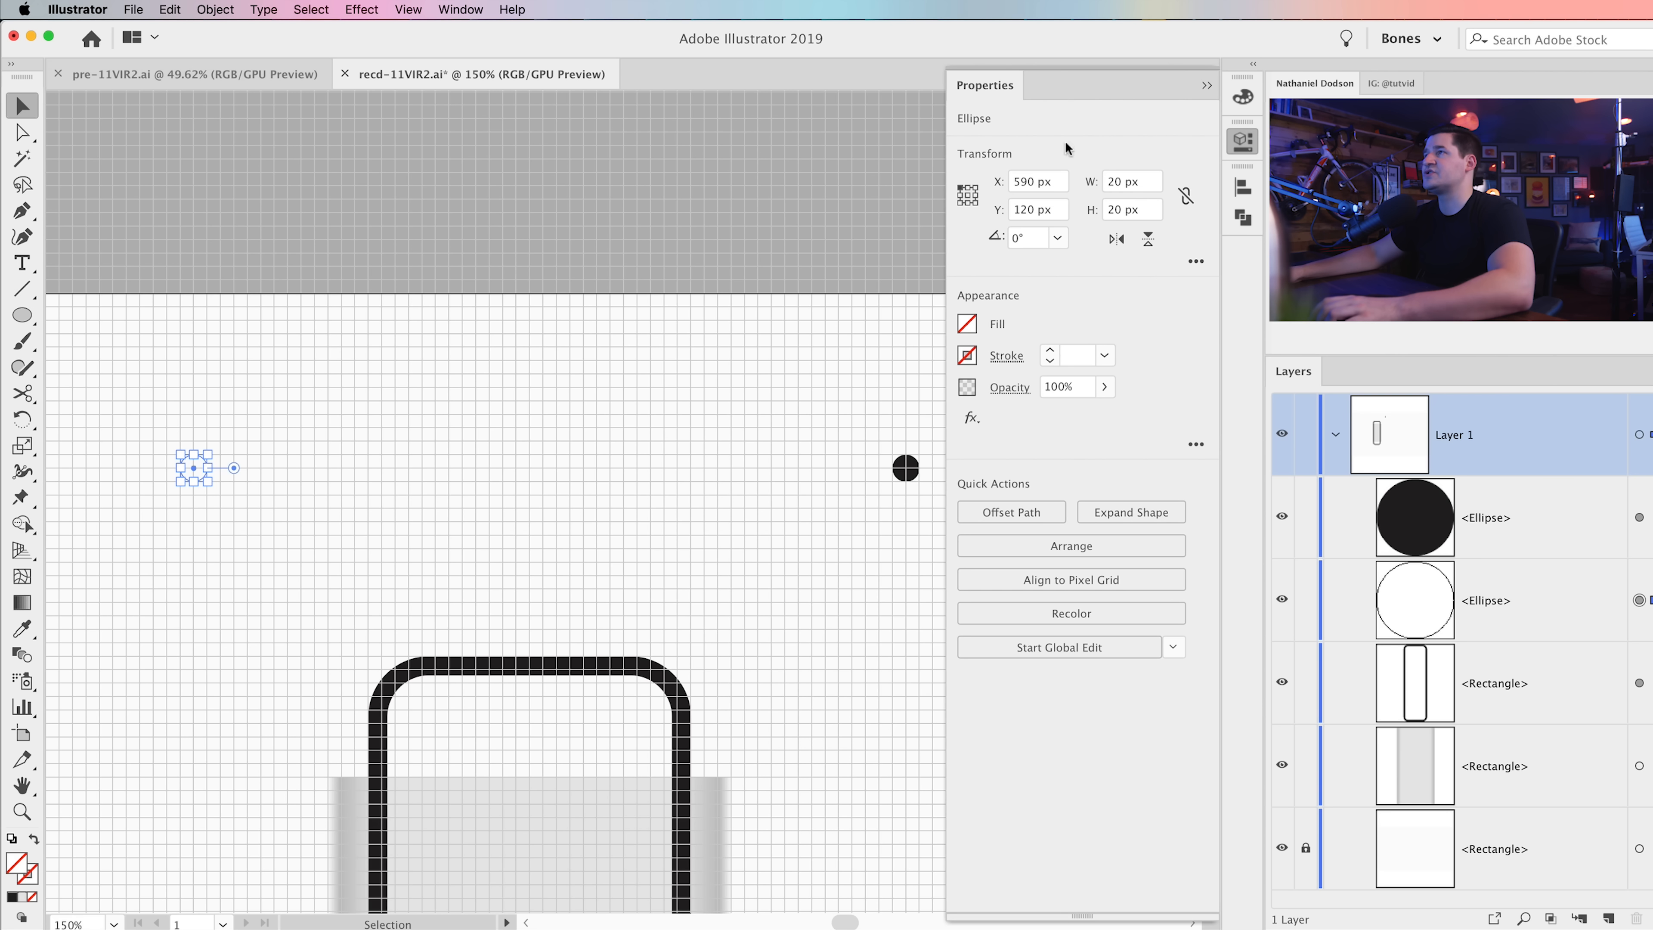
Step: Fill the circle with the white-to-black linear gradient and set its angle to 90°
{"action": "left_click", "coordinate": [968, 324]}
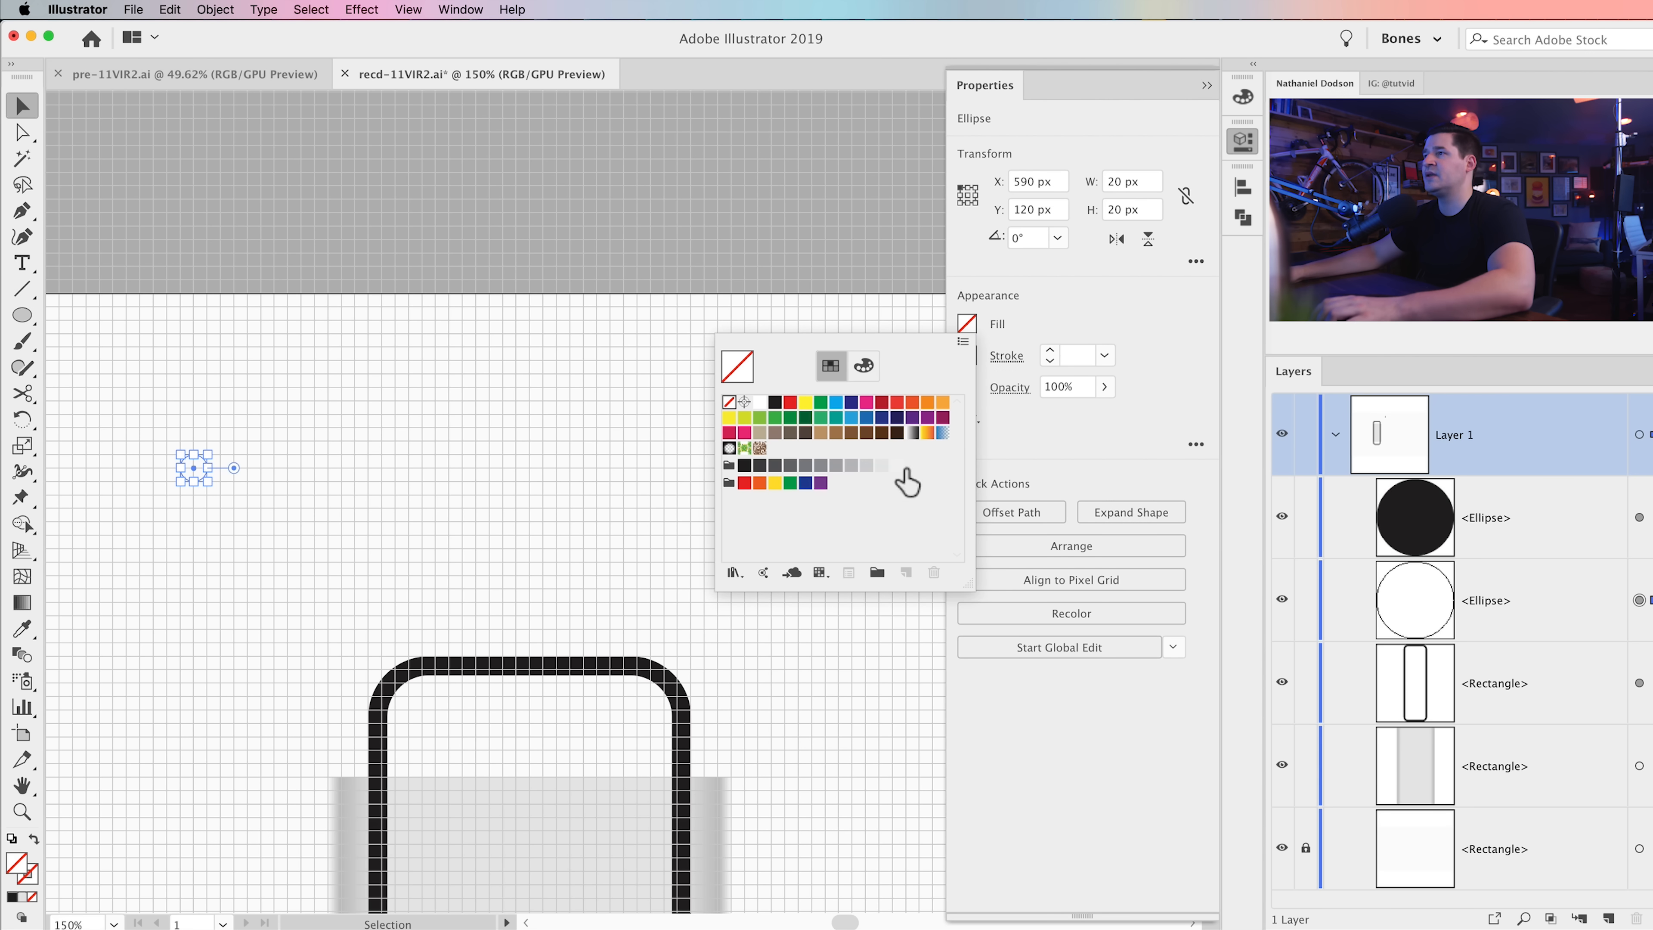
{"action": "left_click", "coordinate": [913, 433]}
{"action": "left_click", "coordinate": [875, 564]}
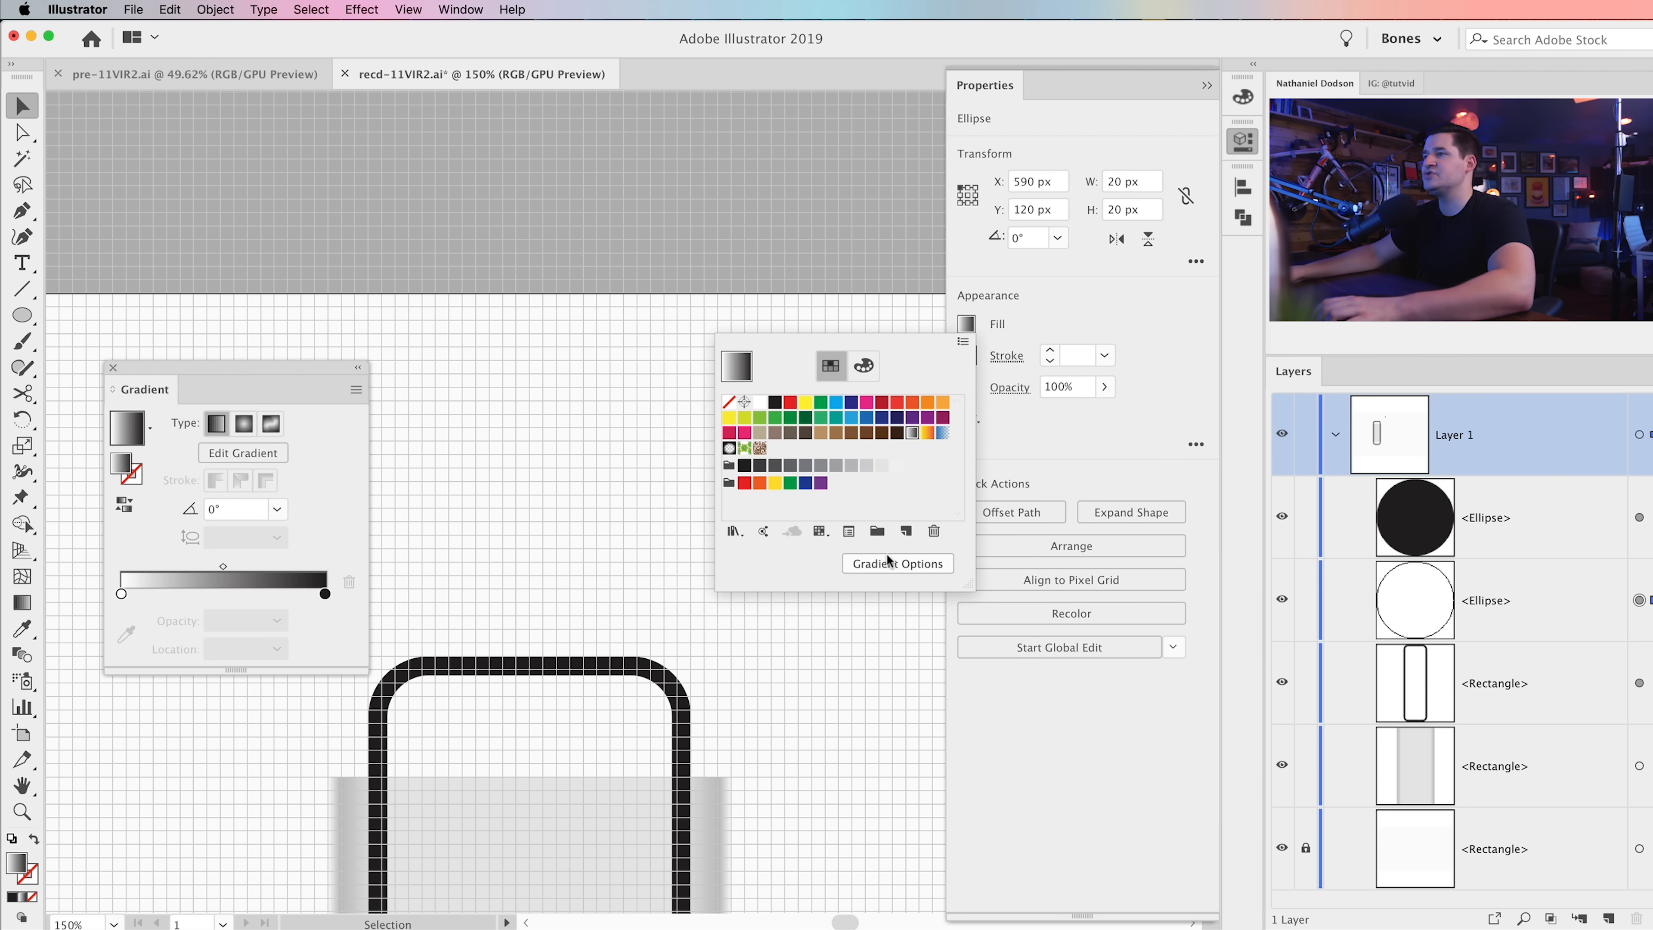
{"action": "left_click", "coordinate": [236, 452]}
{"action": "left_click_drag", "start_coordinate": [263, 362], "coordinate": [725, 229]}
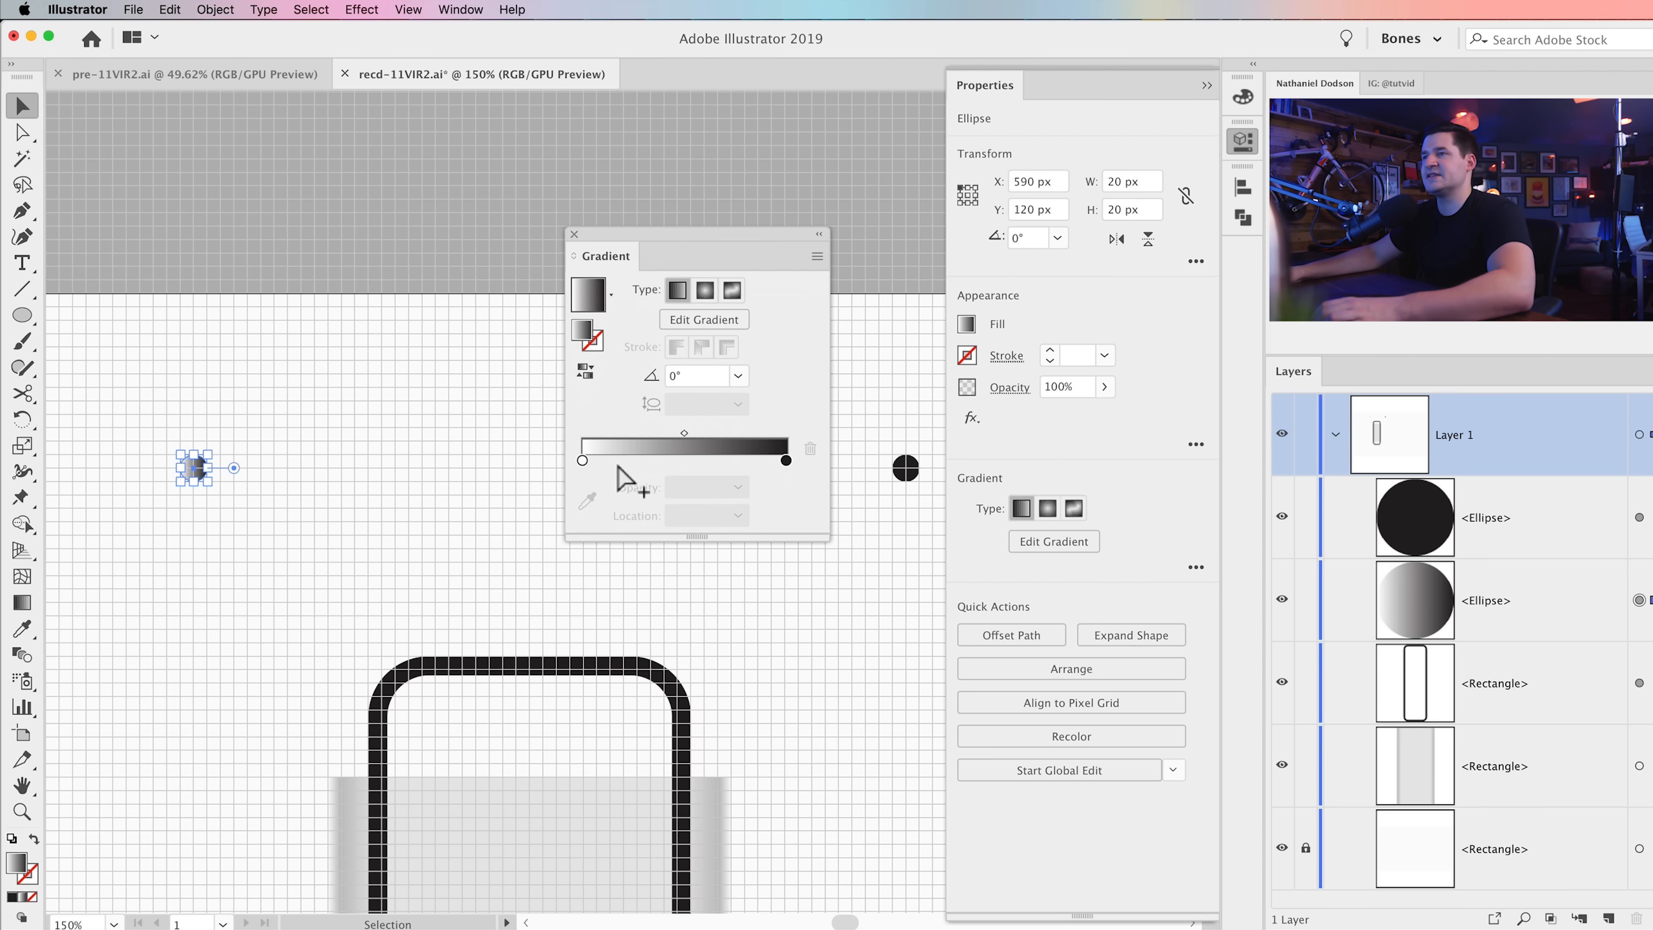
{"action": "type", "text": "90"}
{"action": "key", "text": "Return"}
Step: Hide the grid and reselect the gradient-filled circle
{"action": "left_click", "coordinate": [312, 503]}
{"action": "key", "text": "z"}
{"action": "left_click", "coordinate": [225, 479]}
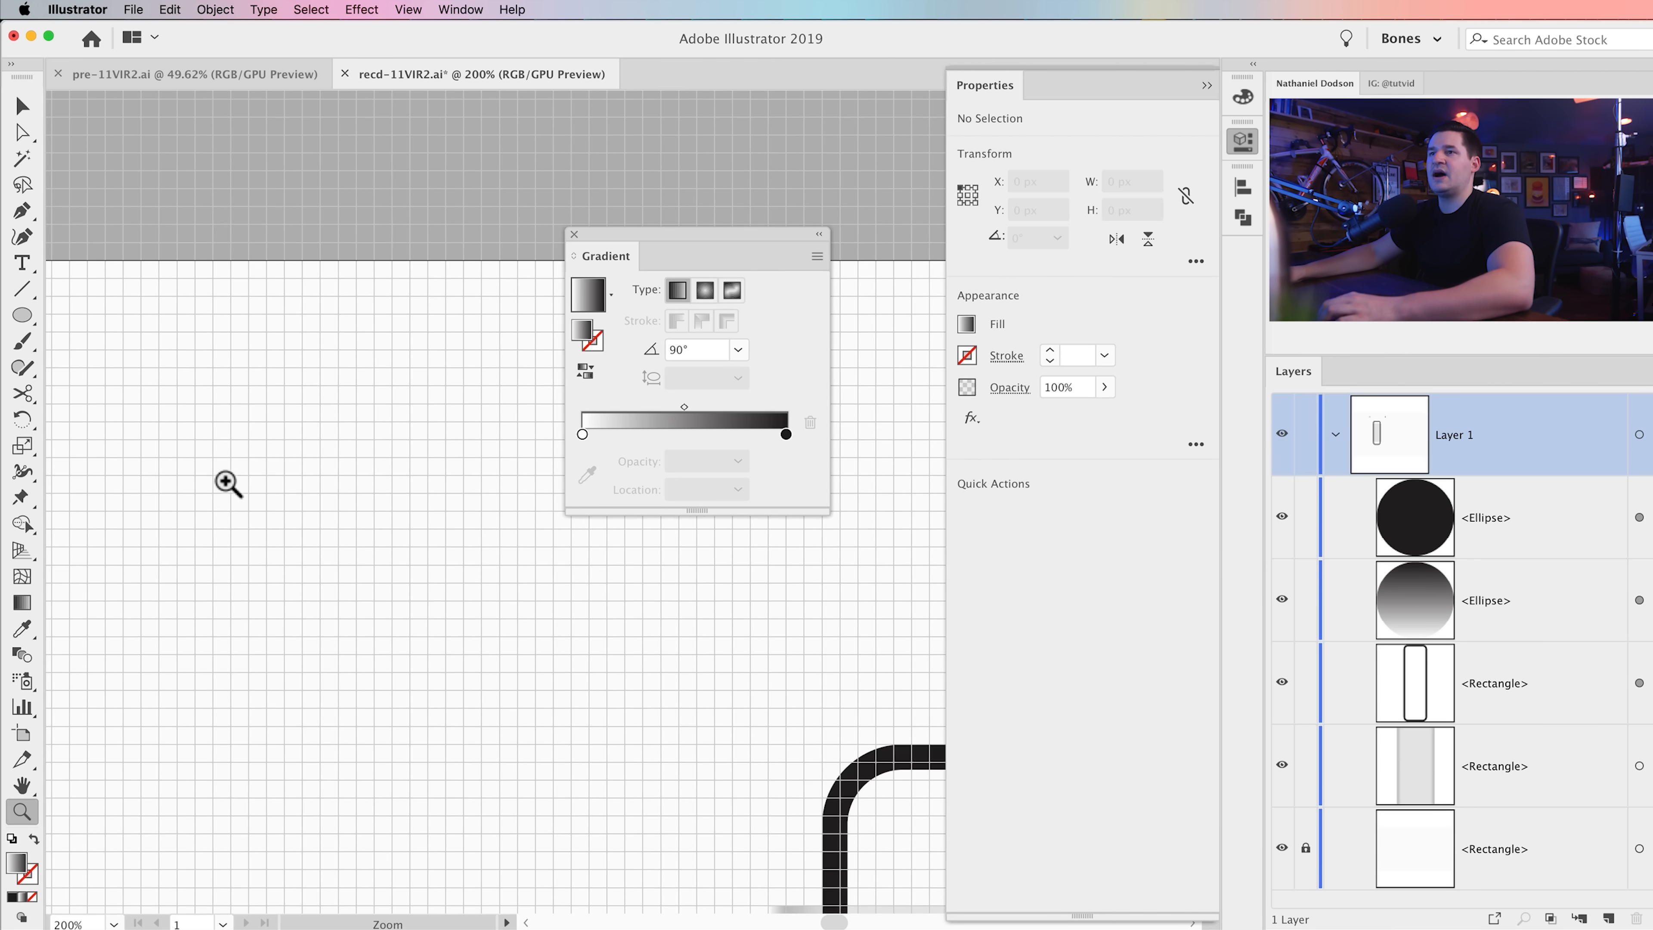
{"action": "left_click", "coordinate": [225, 481]}
{"action": "left_click_drag", "start_coordinate": [776, 557], "coordinate": [827, 532]}
{"action": "left_click_drag", "start_coordinate": [493, 559], "coordinate": [59, 519]}
{"action": "left_click_drag", "start_coordinate": [542, 570], "coordinate": [174, 558]}
{"action": "left_click_drag", "start_coordinate": [514, 542], "coordinate": [287, 572]}
{"action": "left_click_drag", "start_coordinate": [455, 562], "coordinate": [373, 508]}
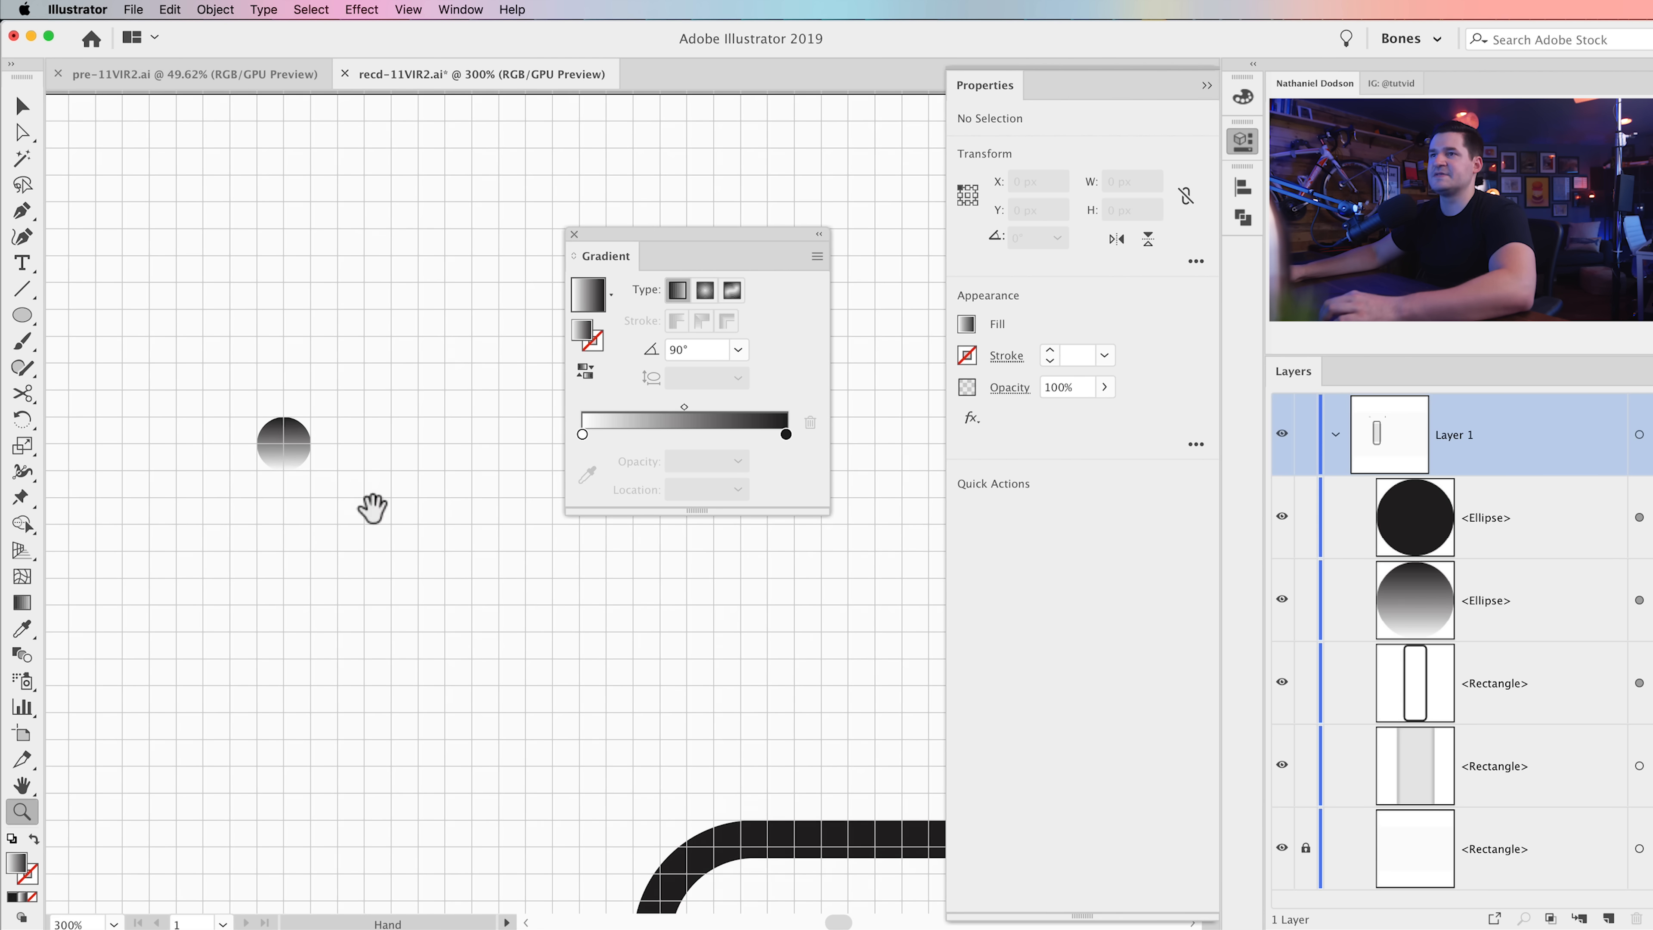
{"action": "key", "text": "super+apostrophe"}
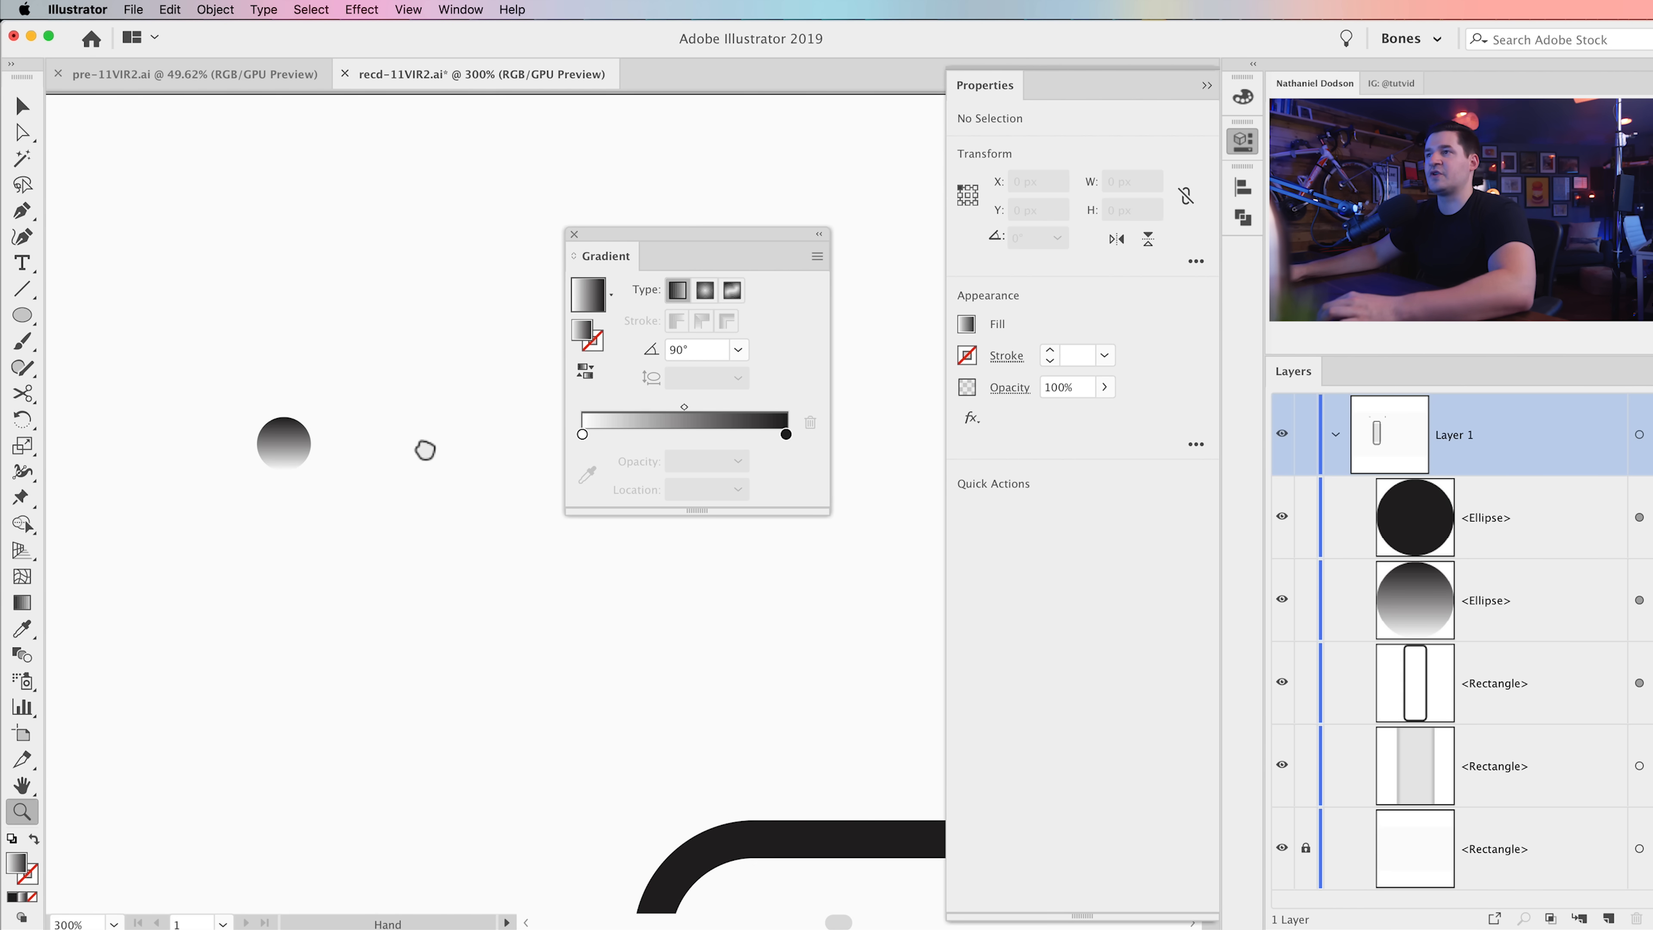
{"action": "left_click_drag", "start_coordinate": [425, 450], "coordinate": [460, 462]}
{"action": "key", "text": "v"}
{"action": "left_click", "coordinate": [319, 452]}
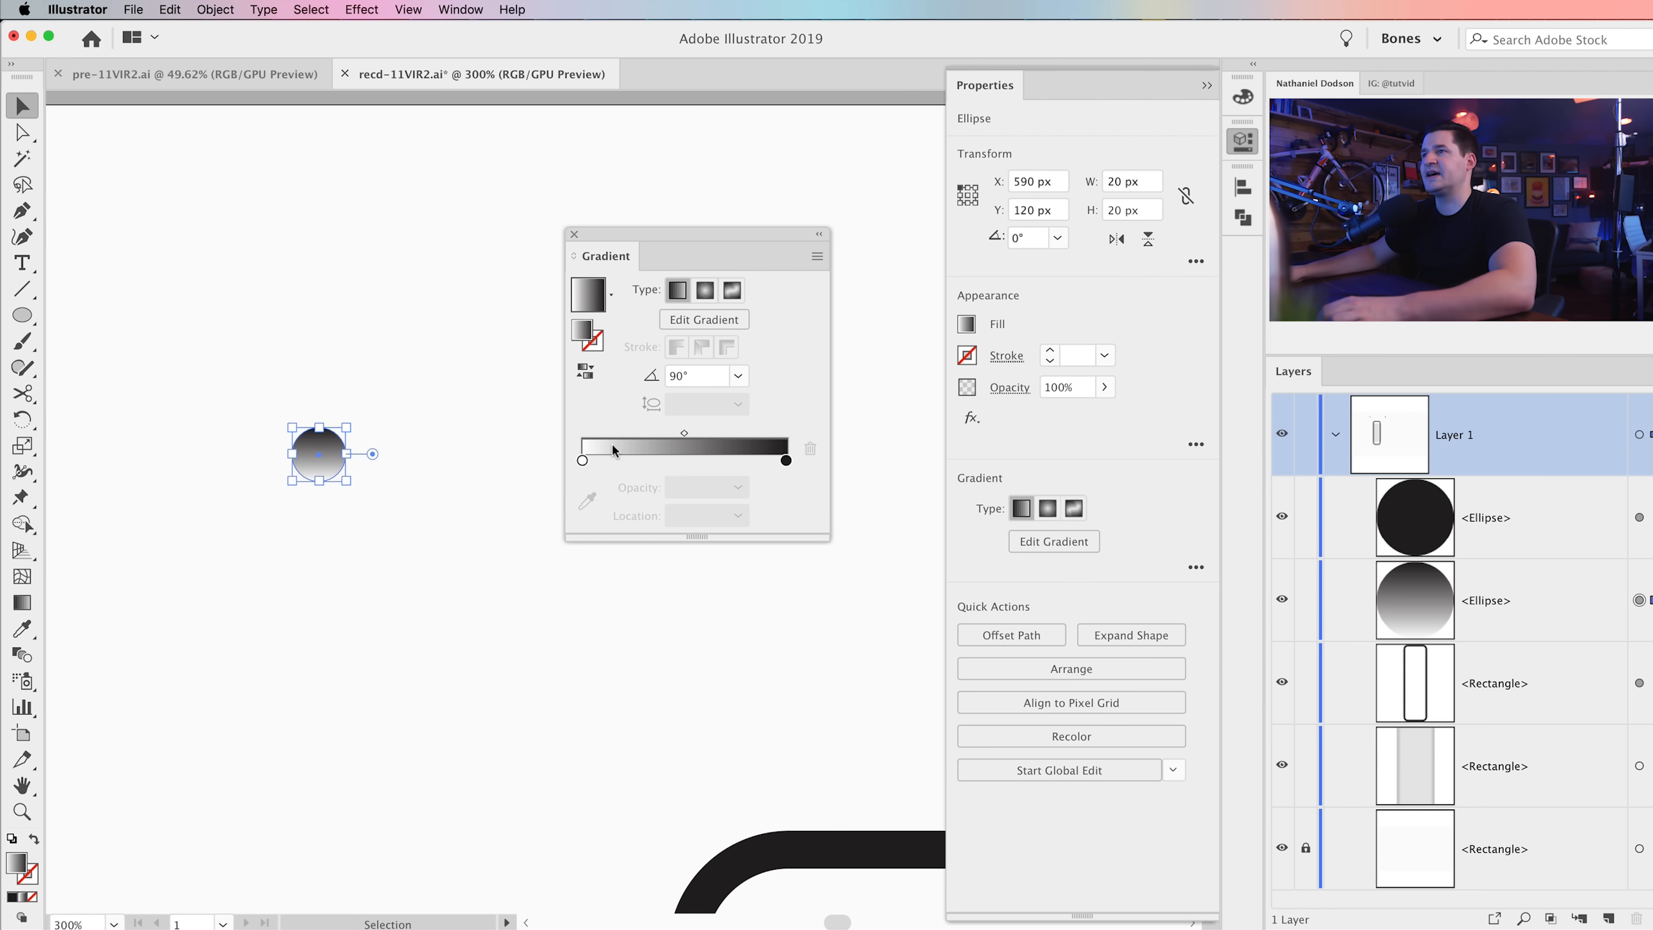
Step: Add five intermediate color stops along the circle's gradient, the darkest at 82.47%
{"action": "left_click", "coordinate": [689, 329]}
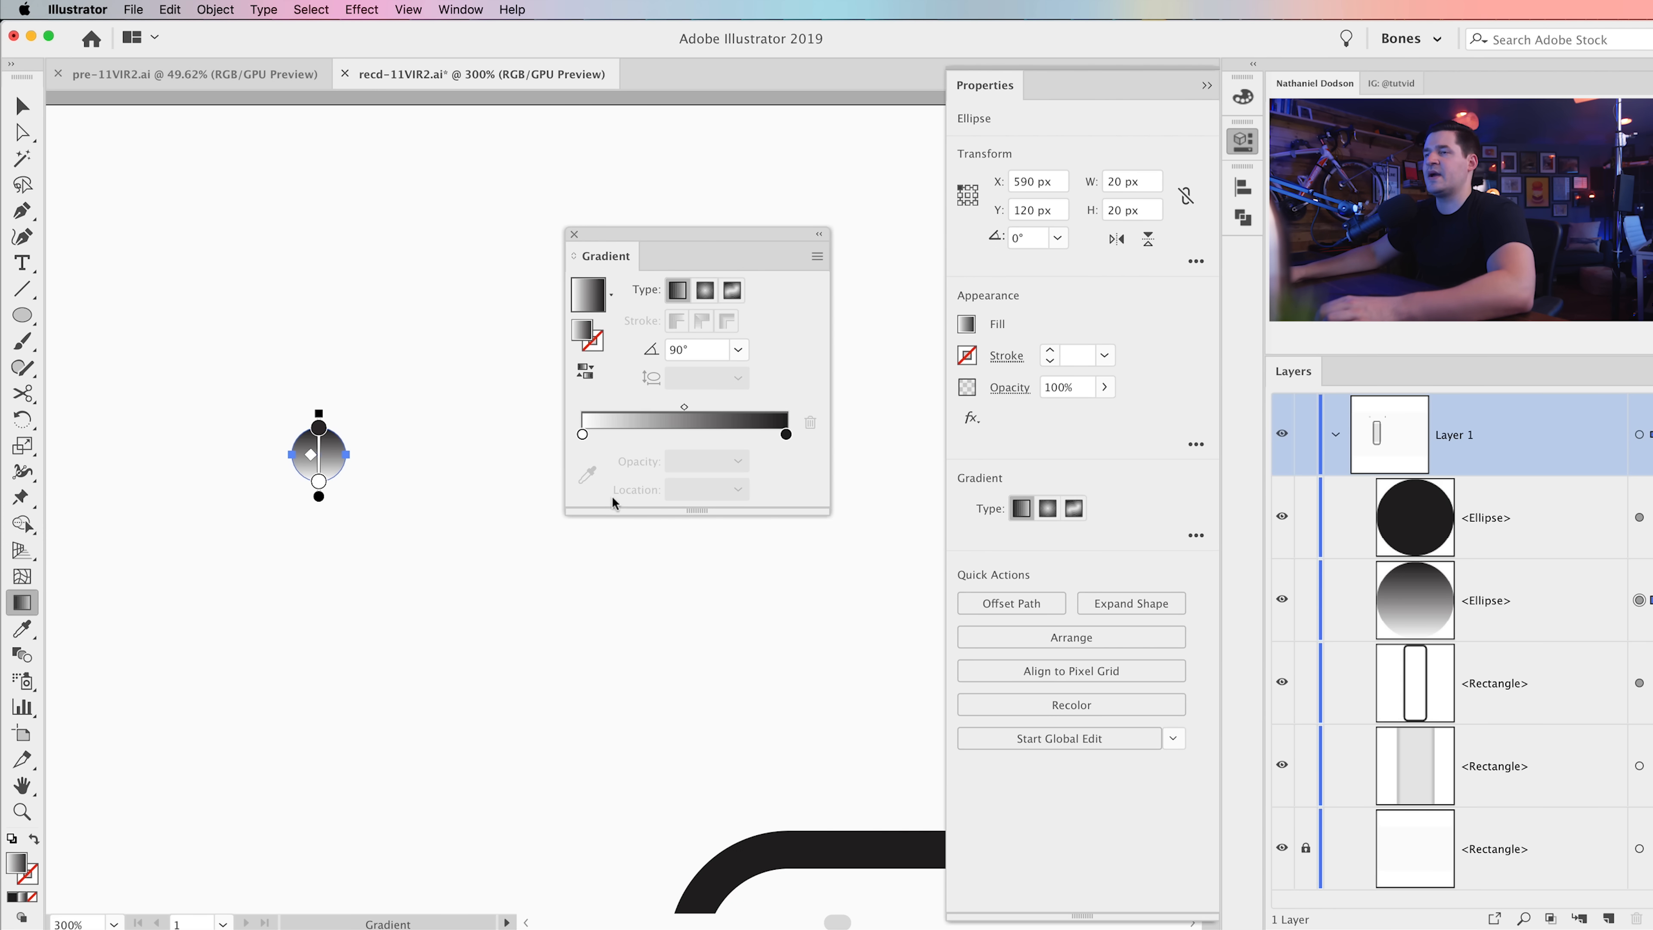
{"action": "left_click", "coordinate": [604, 435]}
{"action": "left_click", "coordinate": [640, 434]}
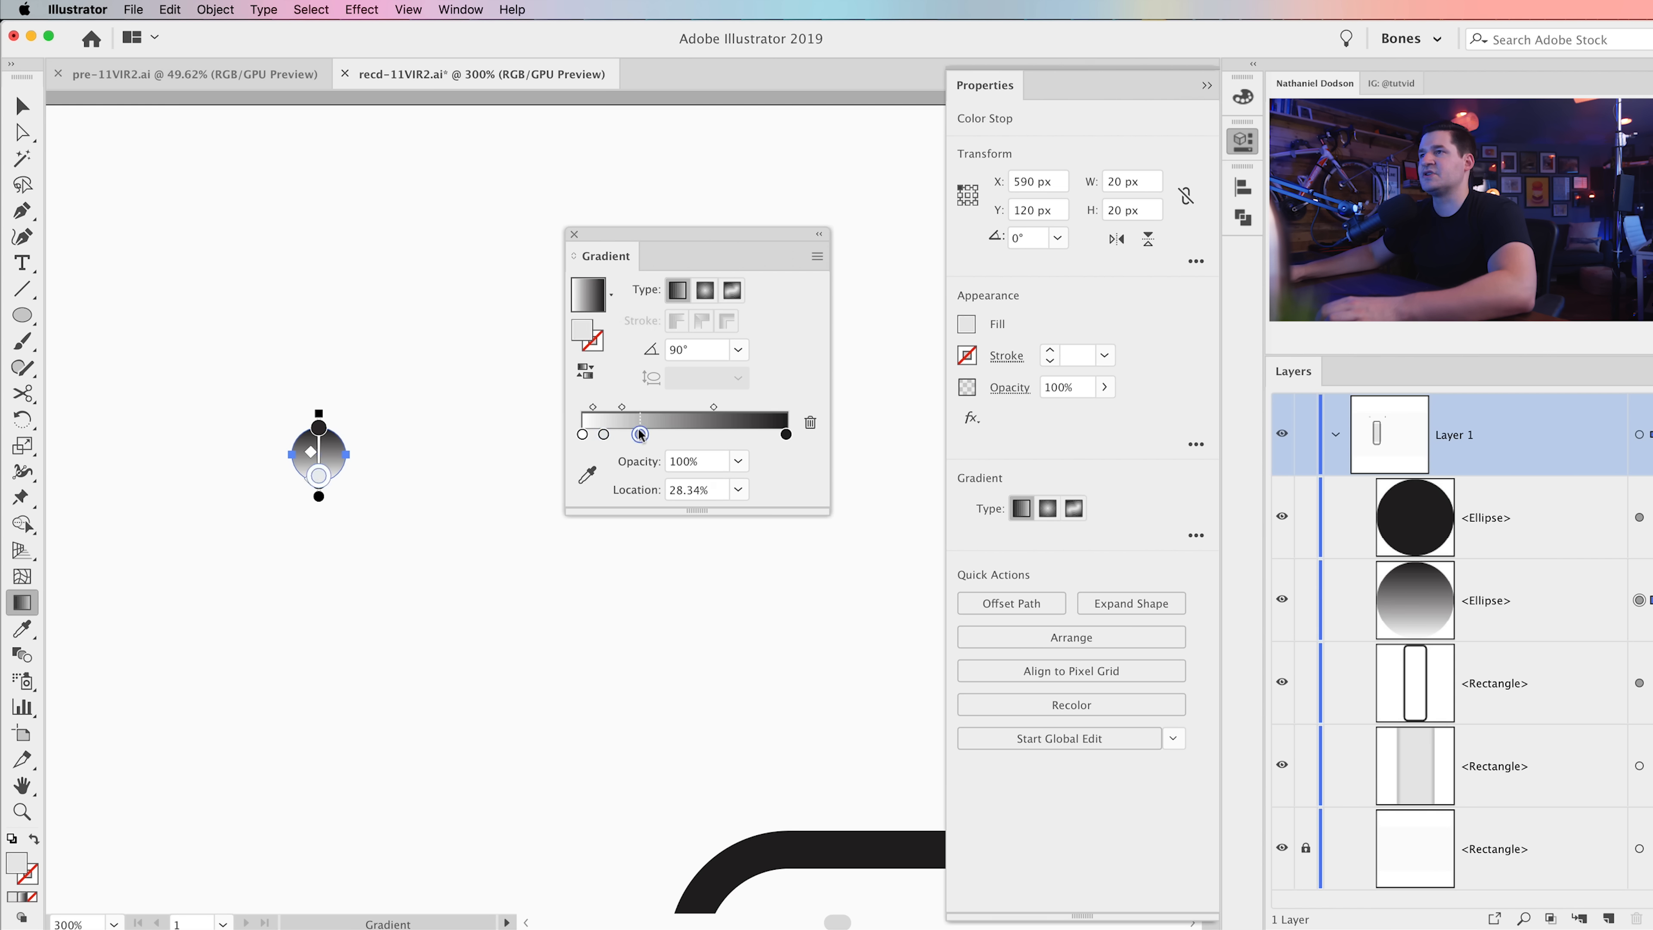
{"action": "left_click", "coordinate": [685, 434]}
{"action": "left_click", "coordinate": [713, 435]}
{"action": "left_click", "coordinate": [753, 435]}
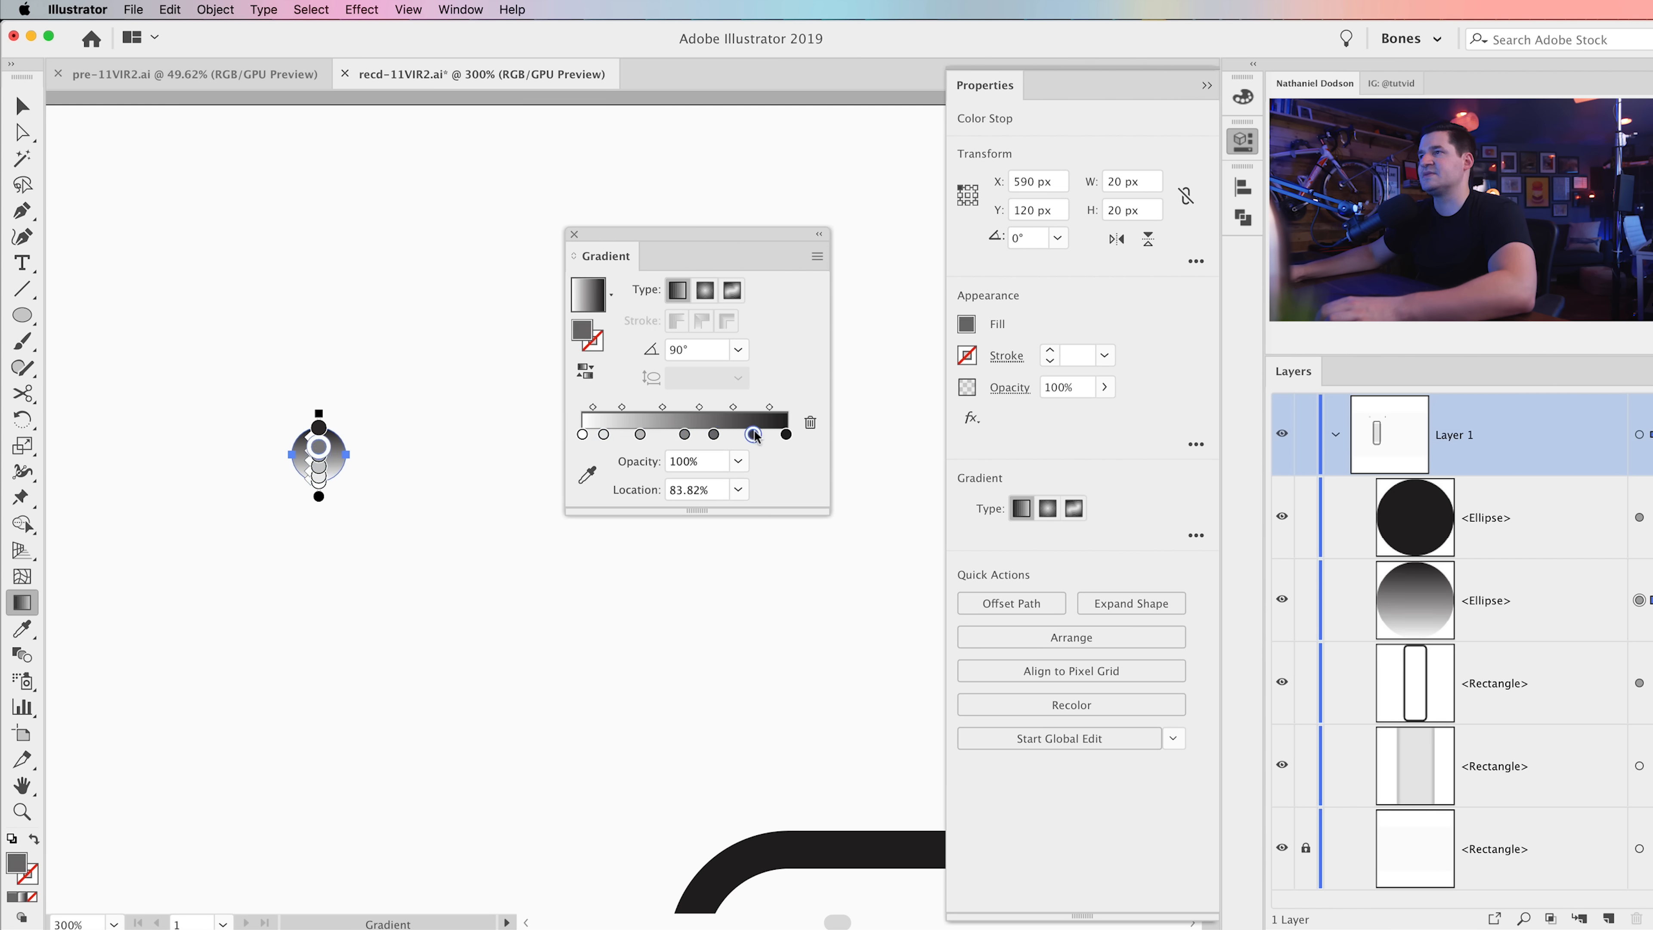
{"action": "left_click_drag", "start_coordinate": [753, 435], "coordinate": [751, 435]}
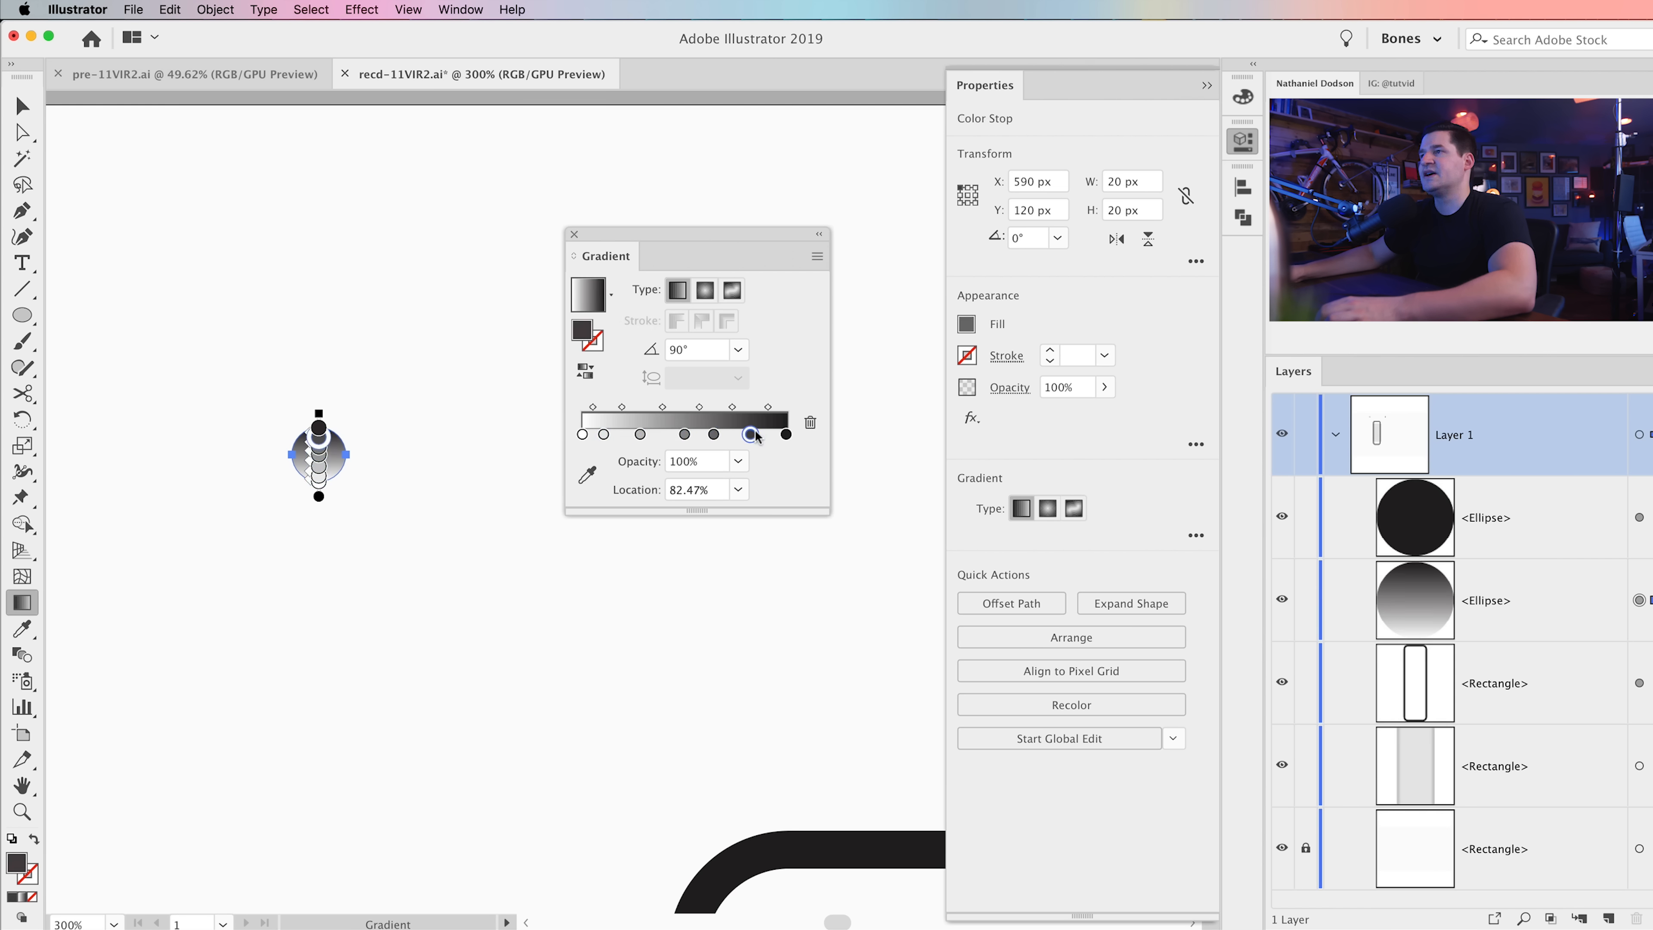
Step: Recolor the gradient's 100% stop to light grey in HSB, with saturation 0% and brightness 80%
{"action": "left_click", "coordinate": [786, 434]}
{"action": "double_click", "coordinate": [786, 434]}
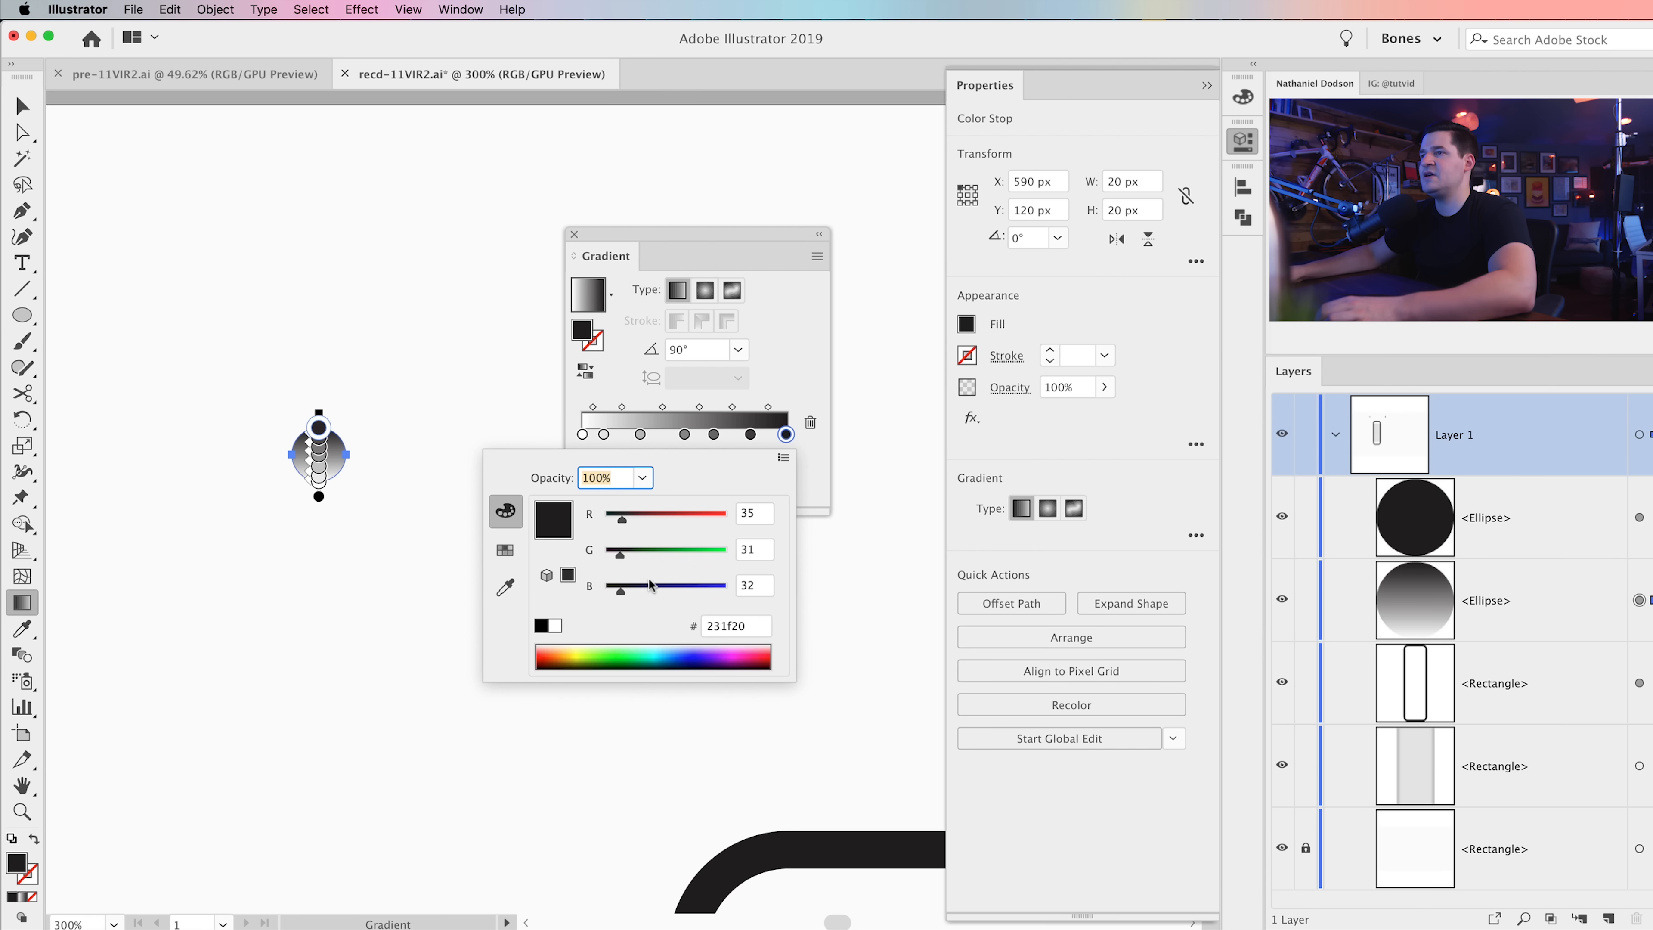
{"action": "left_click", "coordinate": [783, 457]}
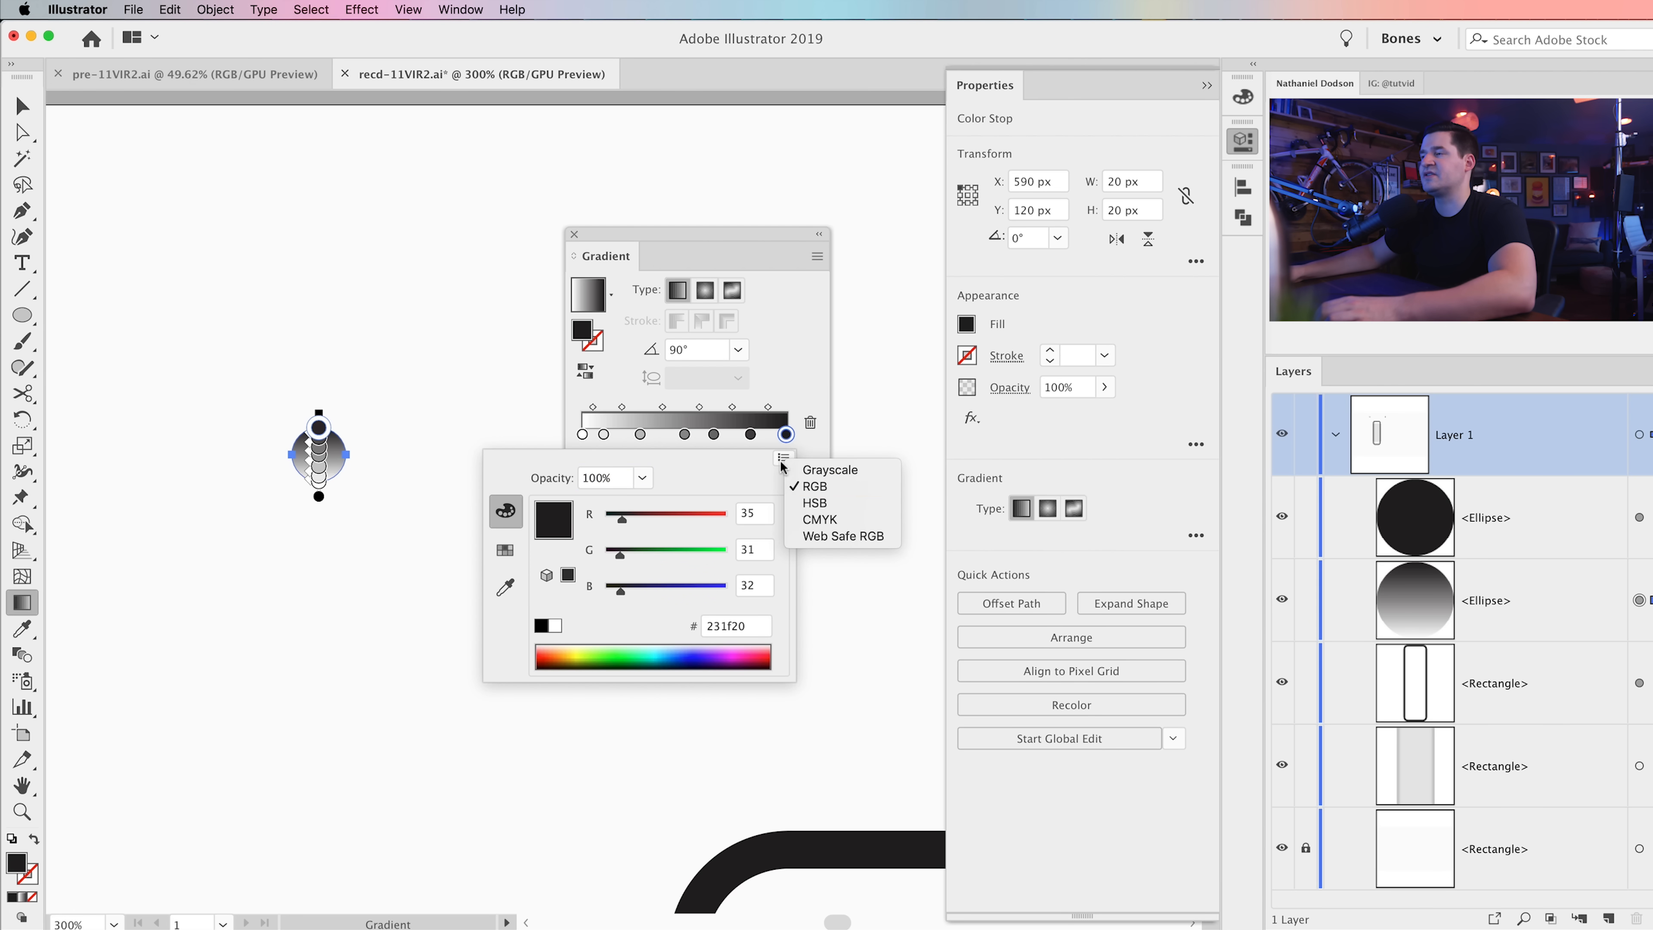
{"action": "left_click", "coordinate": [815, 503]}
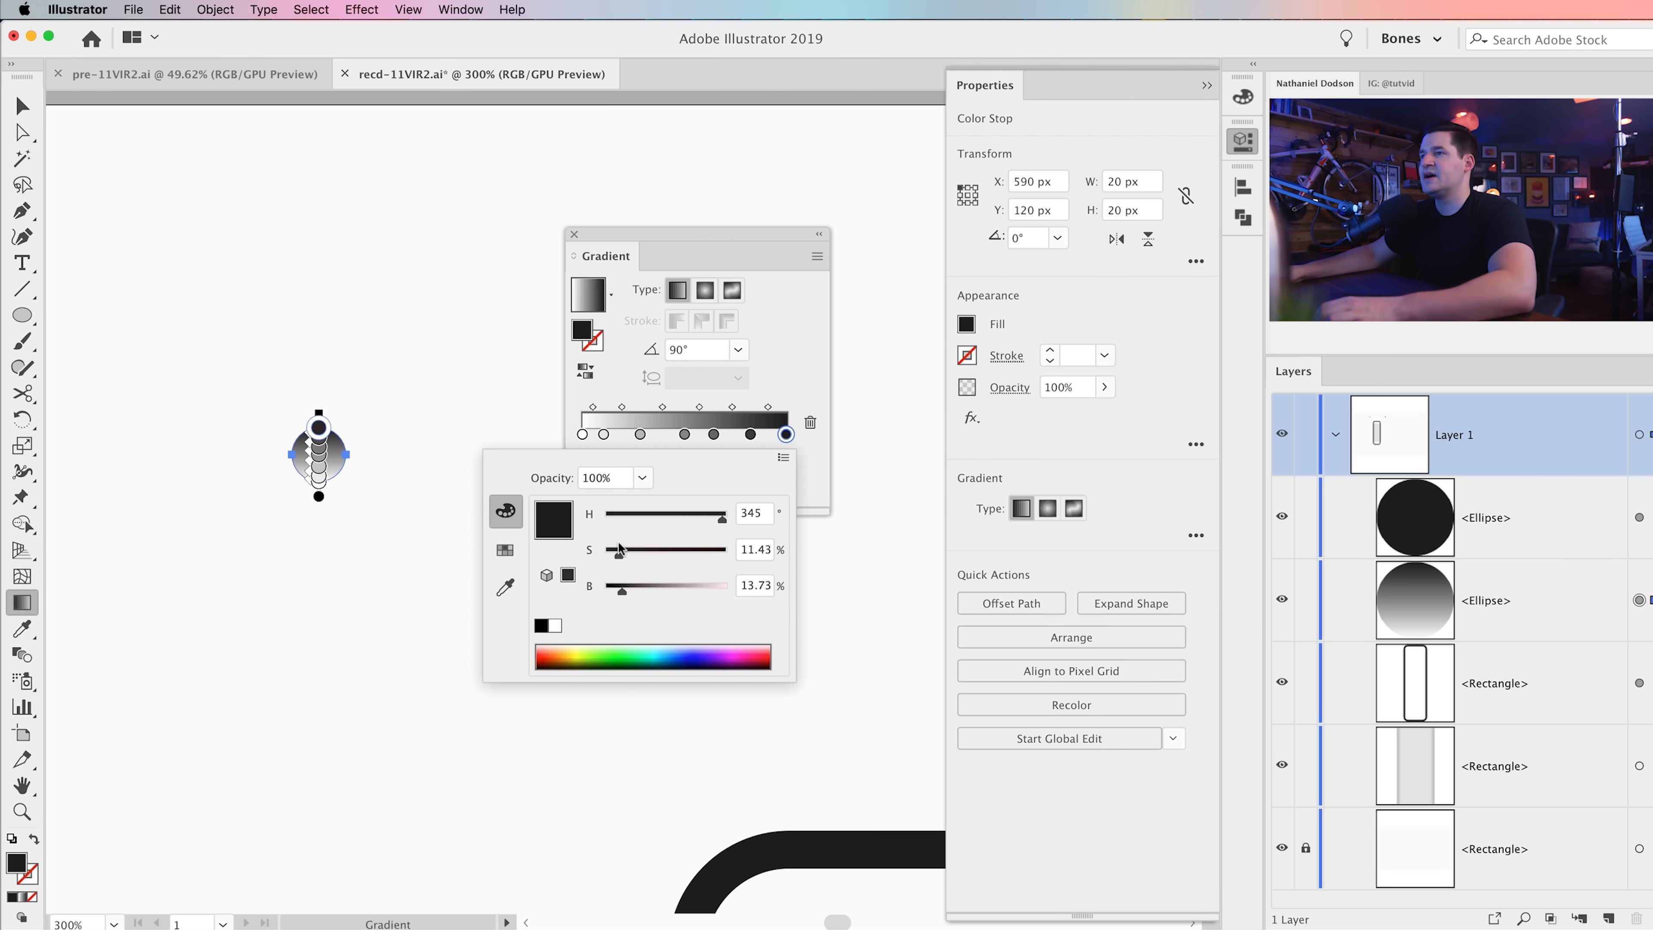
{"action": "left_click_drag", "start_coordinate": [665, 587], "coordinate": [704, 591]}
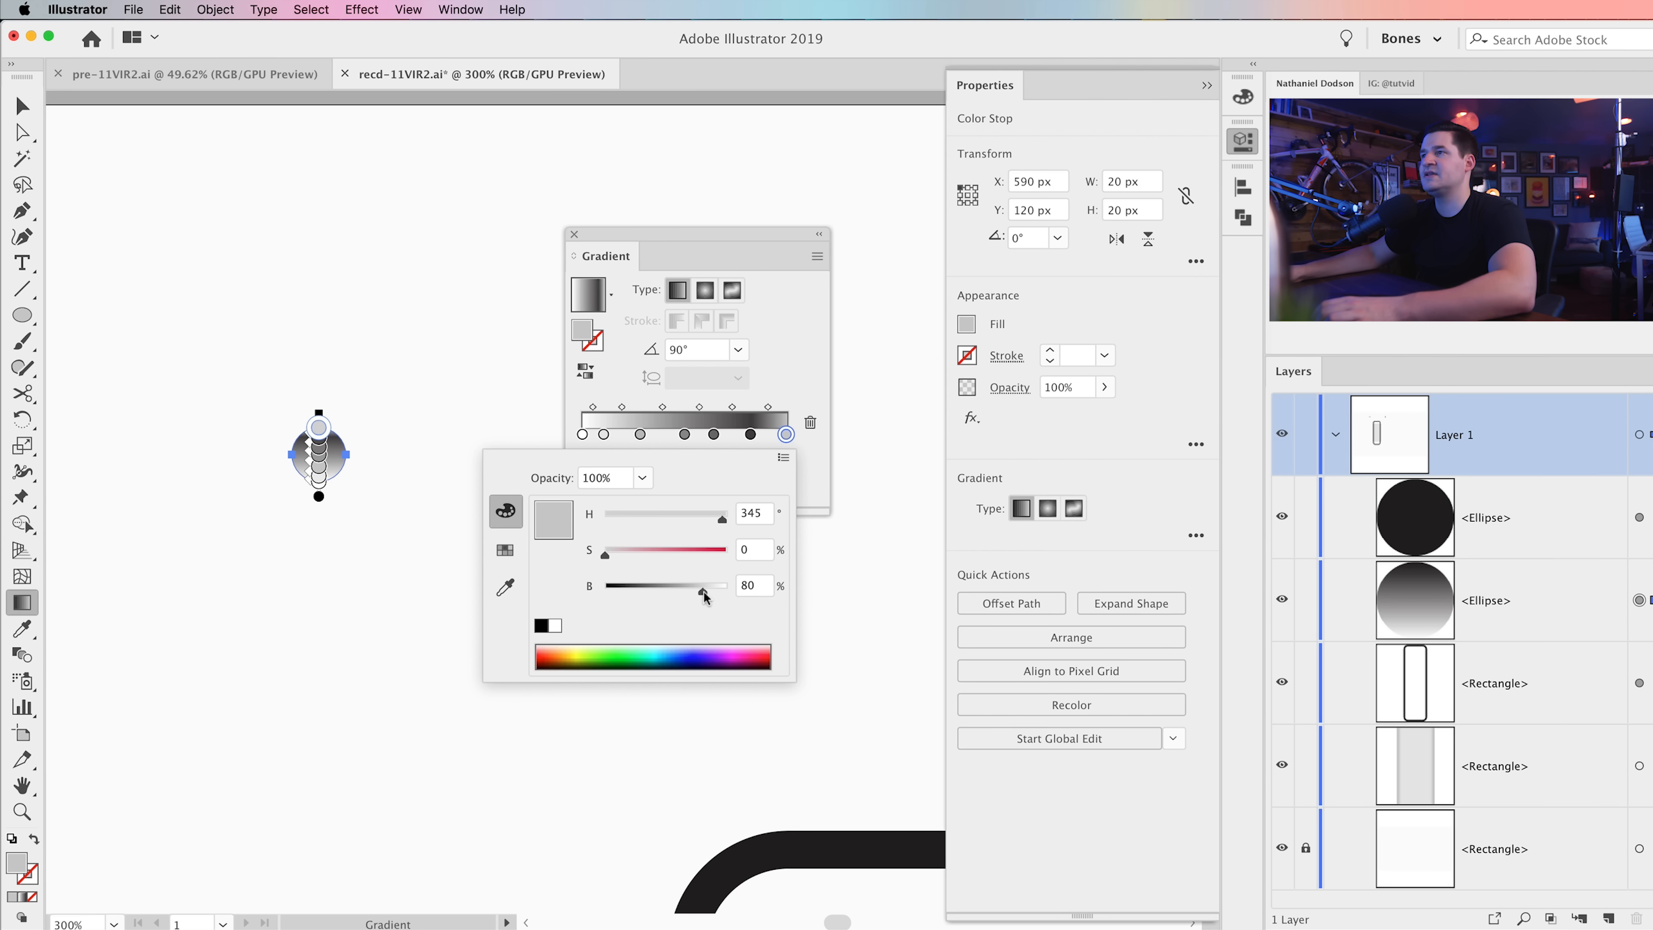
{"action": "left_click", "coordinate": [714, 434]}
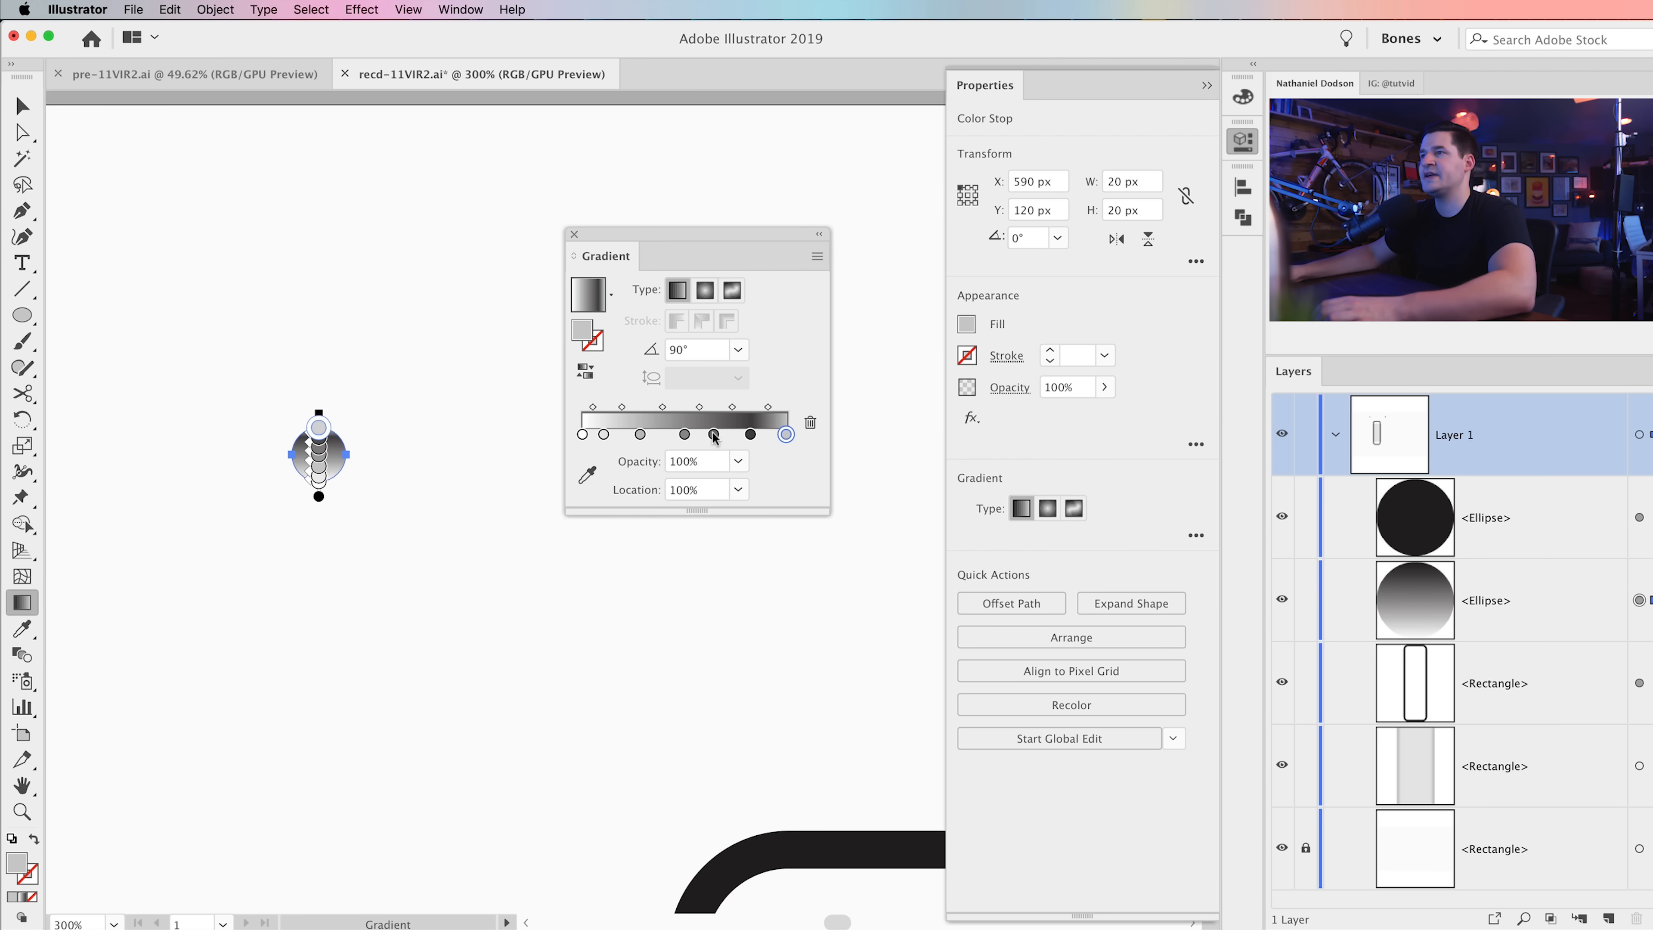
Step: Darken the gradient's 82.47% stop to near black and set the fifth stop to 0% saturation and 84% brightness
{"action": "double_click", "coordinate": [750, 434]}
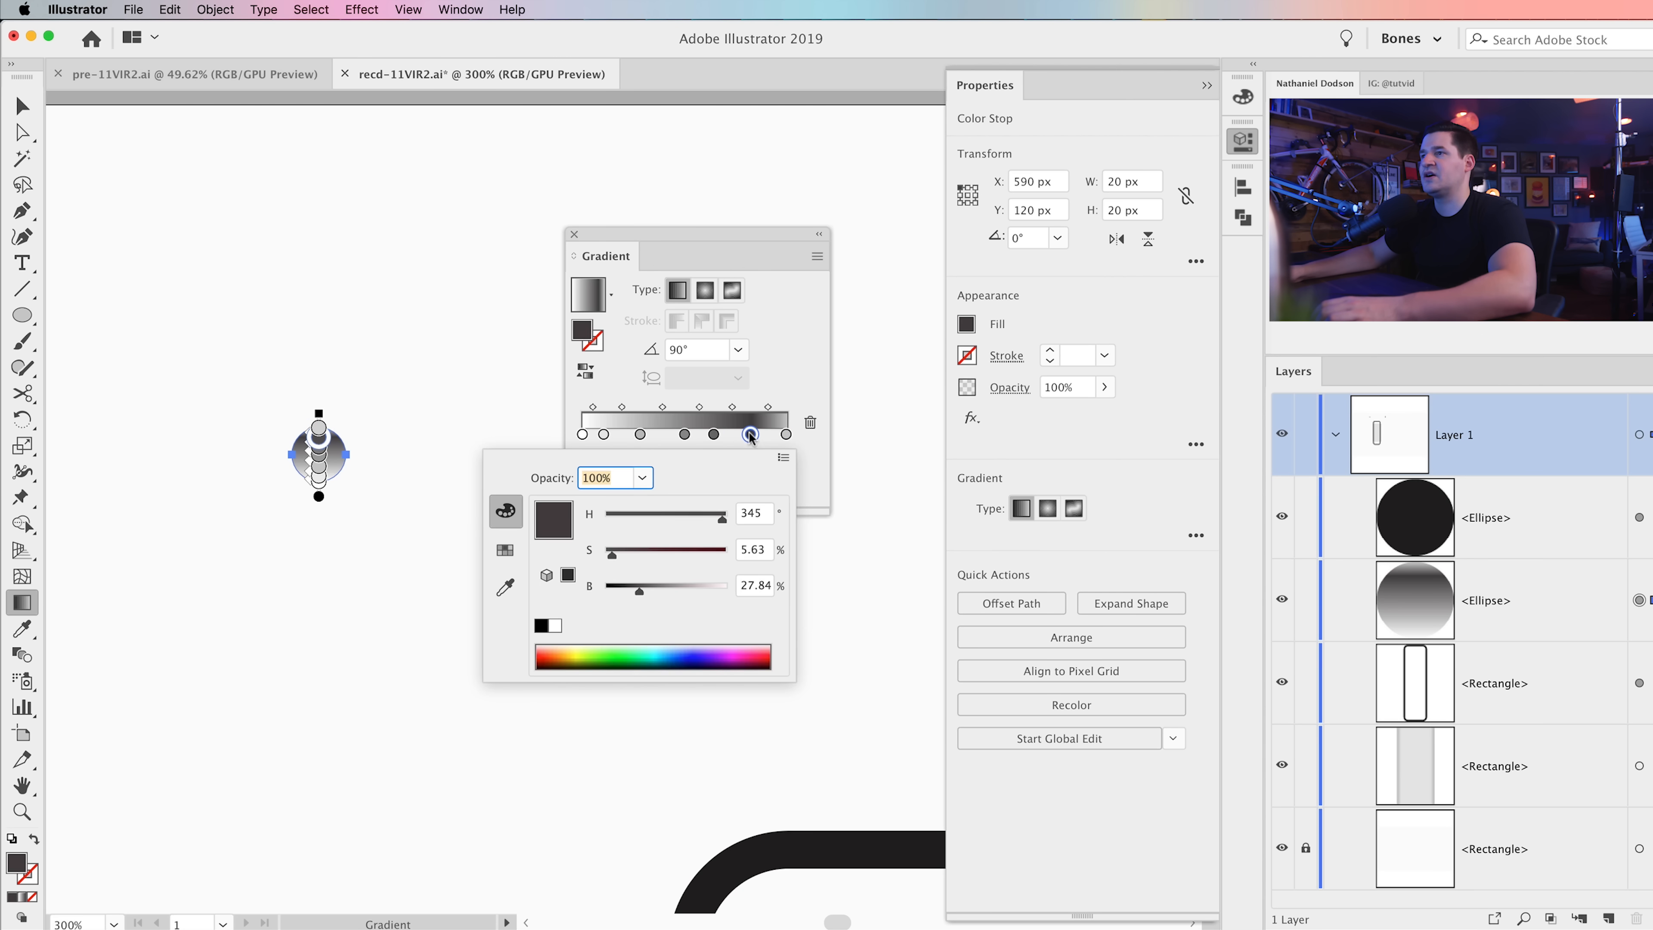
{"action": "left_click", "coordinate": [616, 590]}
{"action": "left_click", "coordinate": [714, 435]}
{"action": "double_click", "coordinate": [714, 434]}
{"action": "left_click", "coordinate": [692, 589]}
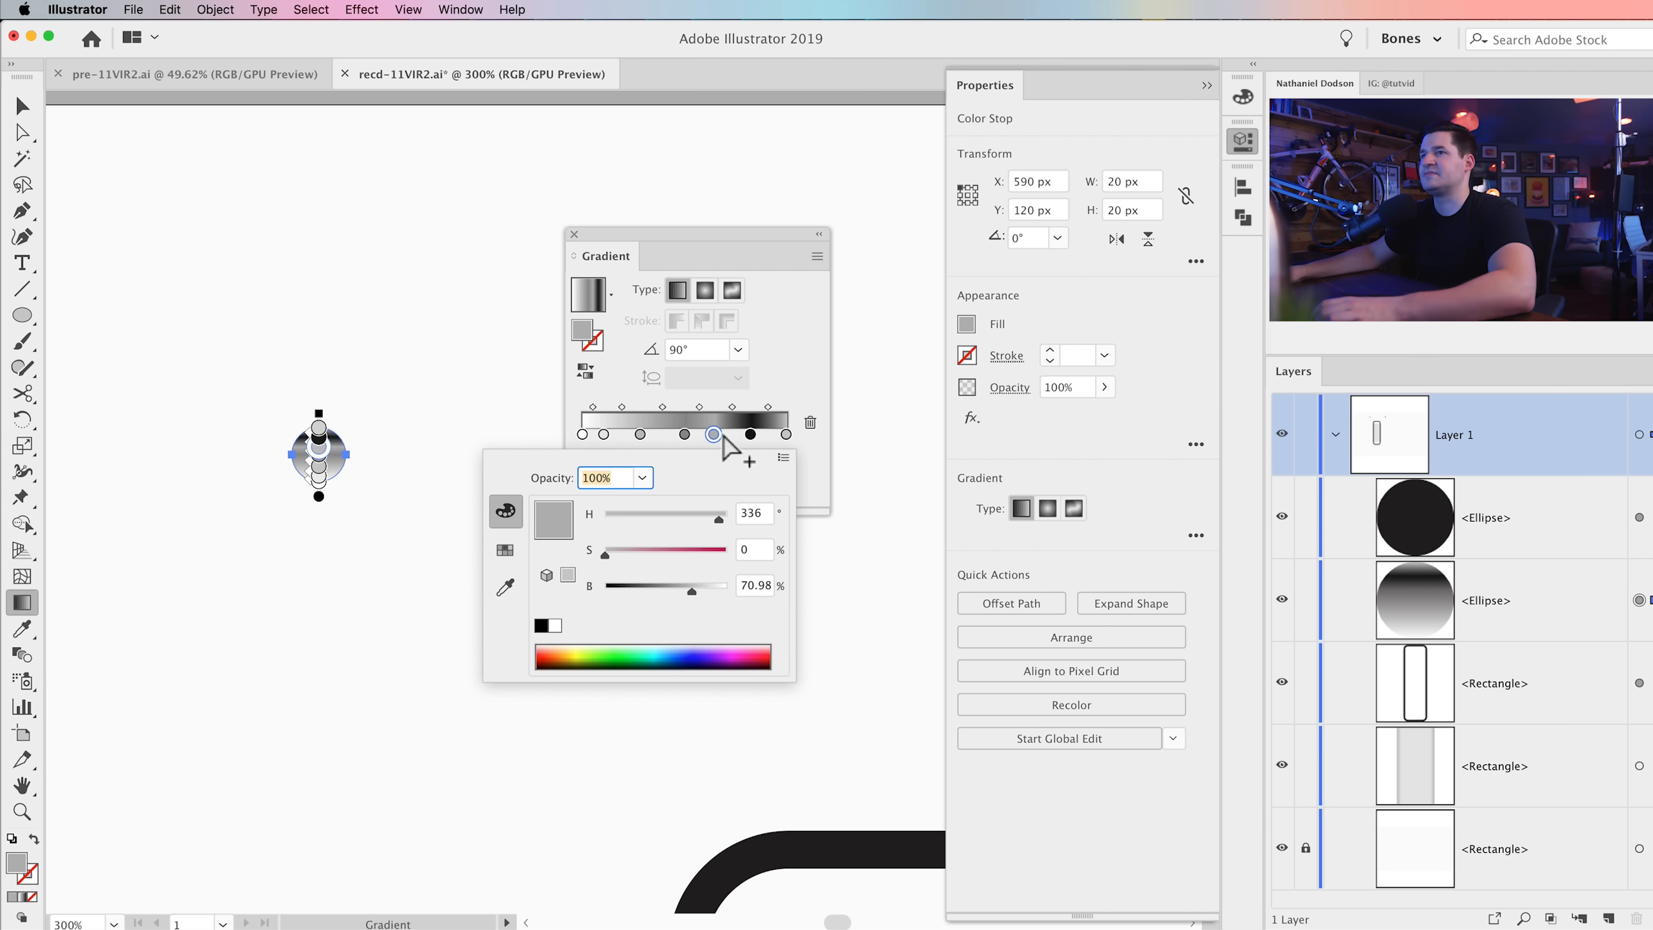
{"action": "left_click_drag", "start_coordinate": [691, 584], "coordinate": [704, 588]}
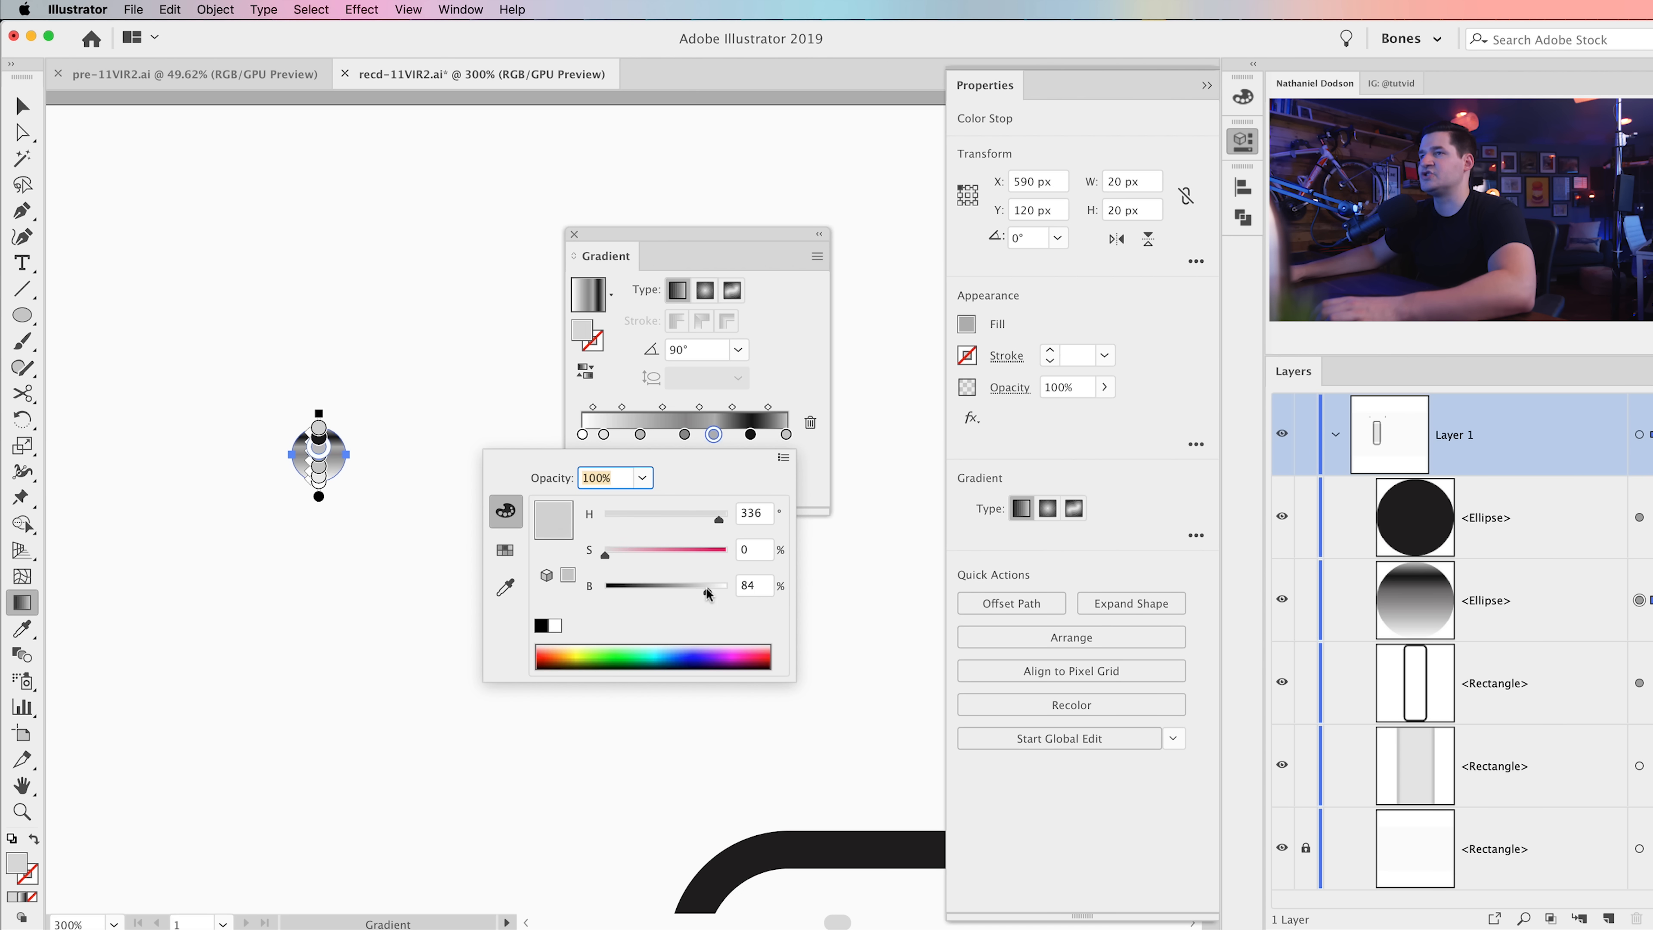
Step: Set the fourth gradient stop to 45.88% brightness and lighten the third stop to 92.16% brightness
{"action": "left_click", "coordinate": [683, 435]}
{"action": "double_click", "coordinate": [684, 435]}
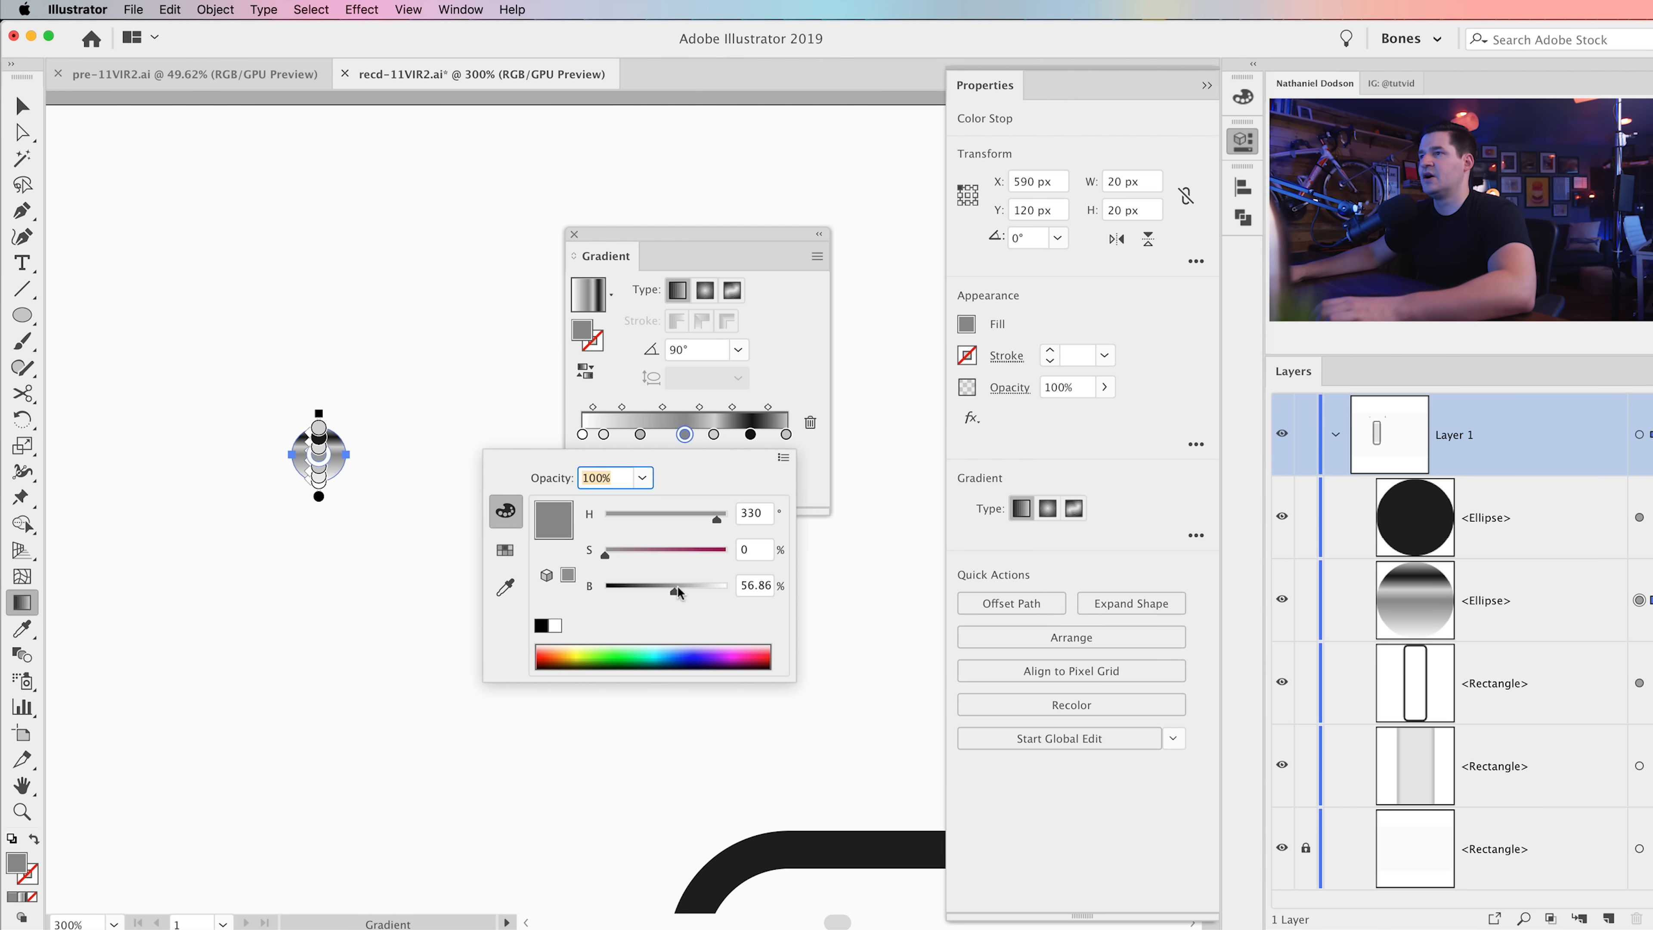
{"action": "left_click", "coordinate": [662, 590]}
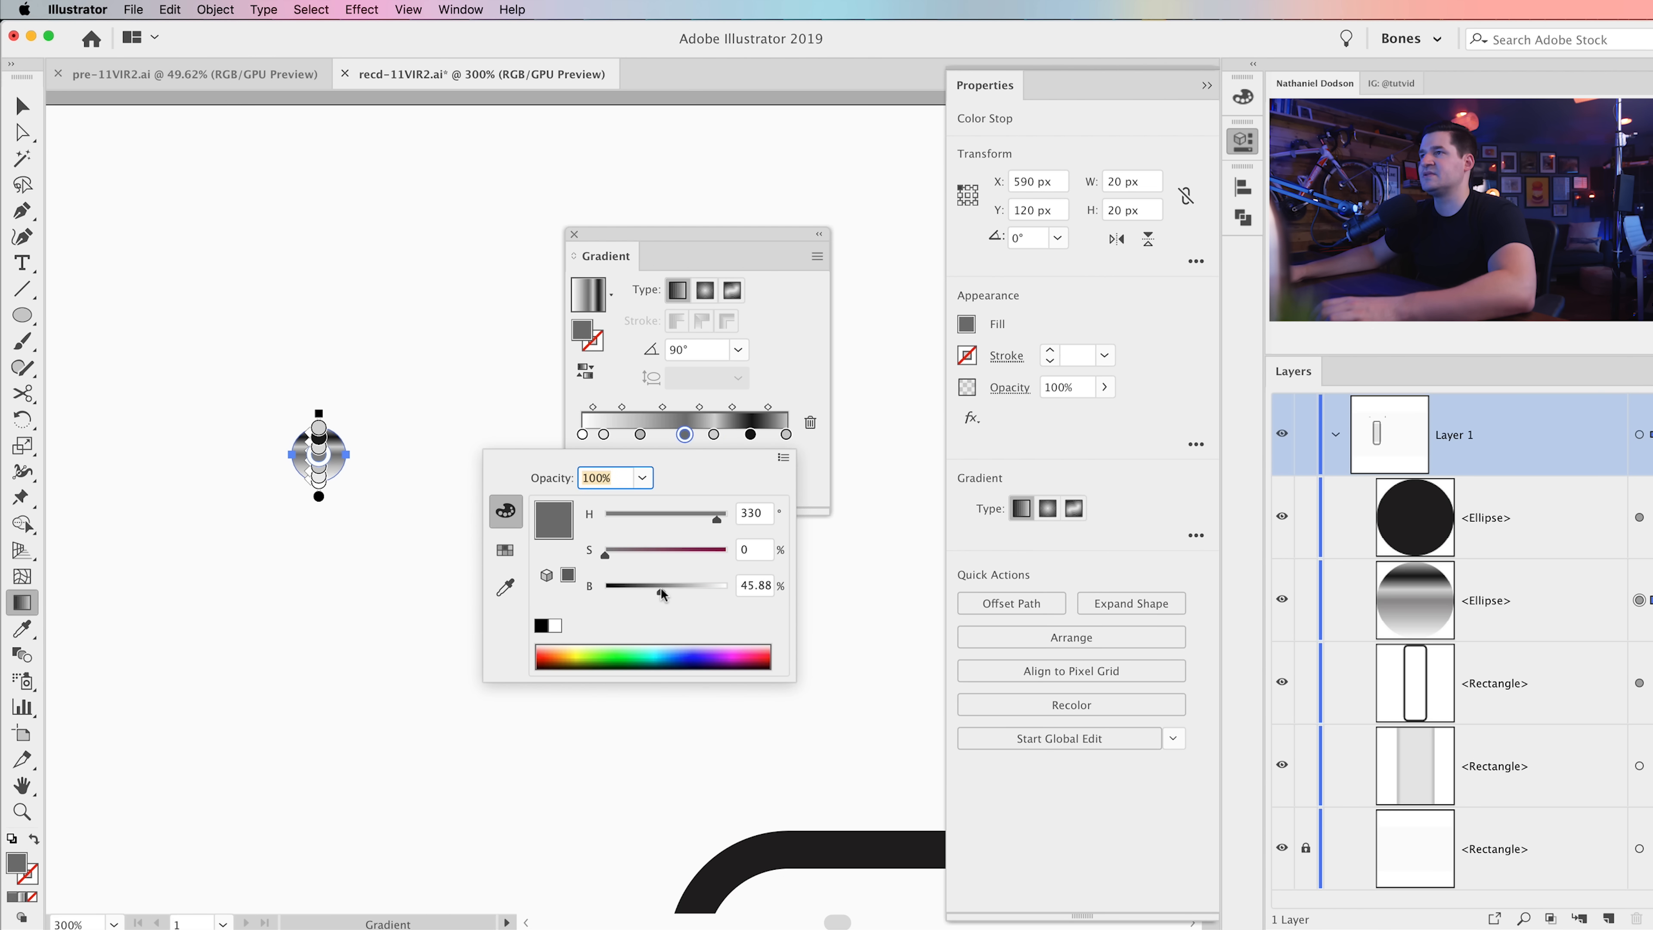
{"action": "left_click", "coordinate": [641, 435]}
{"action": "double_click", "coordinate": [641, 435]}
{"action": "left_click", "coordinate": [719, 591]}
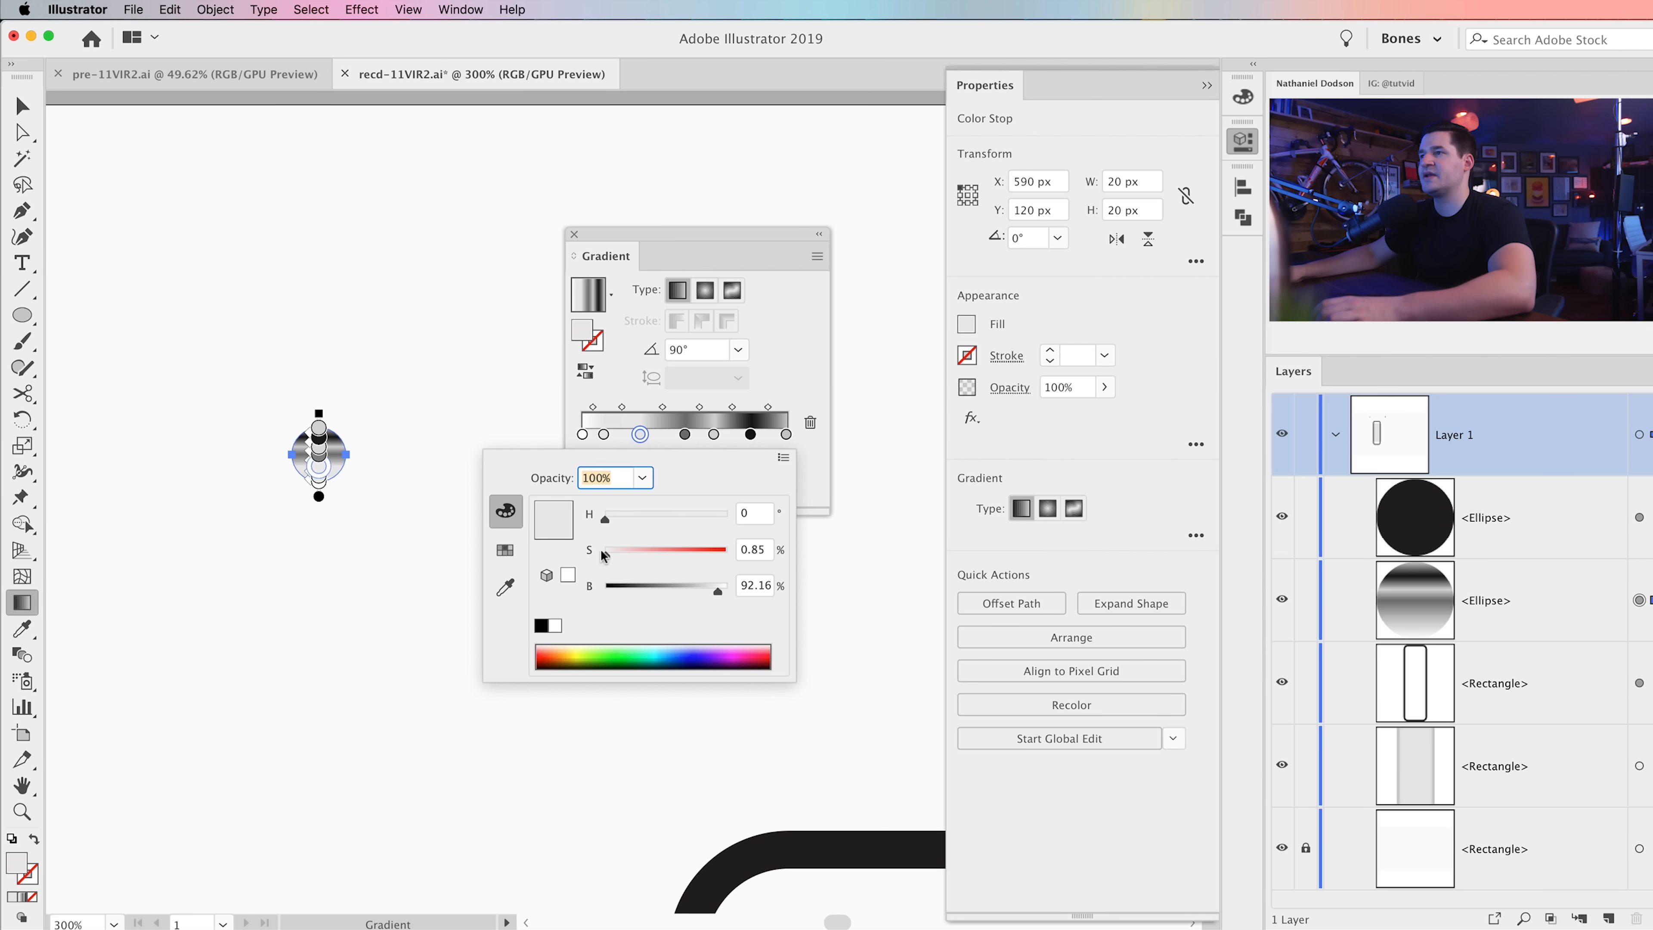
Step: Set the second gradient stop to 58.82% brightness and the 0% stop to 78.82% brightness
{"action": "left_click", "coordinate": [604, 433]}
{"action": "double_click", "coordinate": [604, 433]}
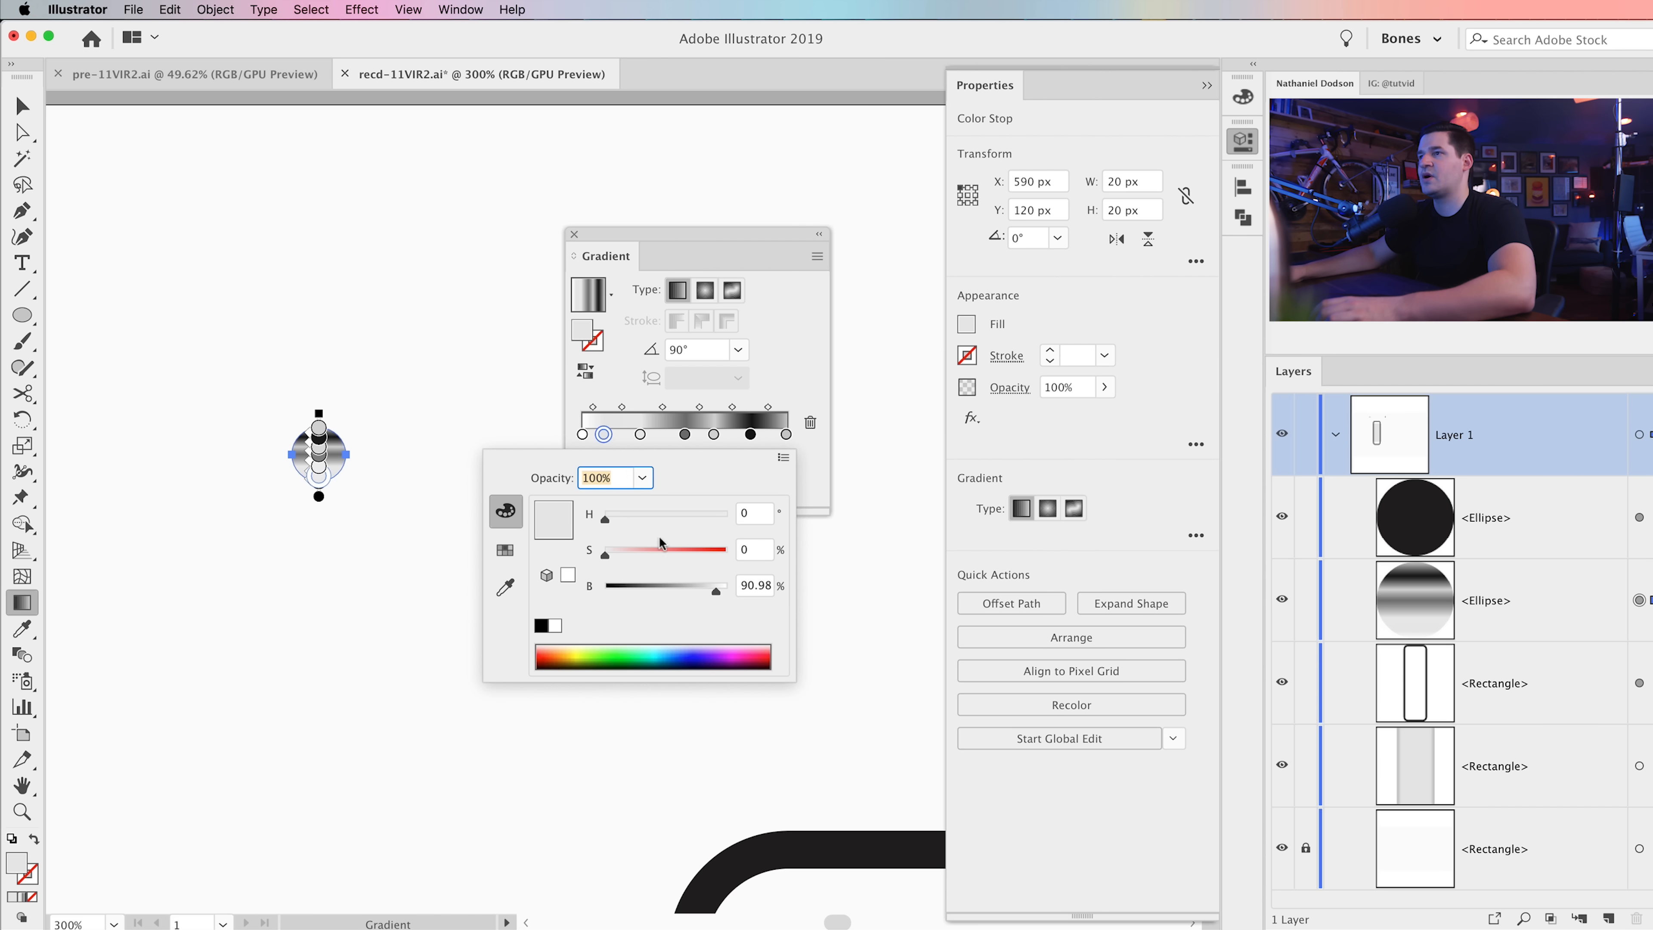
{"action": "left_click", "coordinate": [678, 591]}
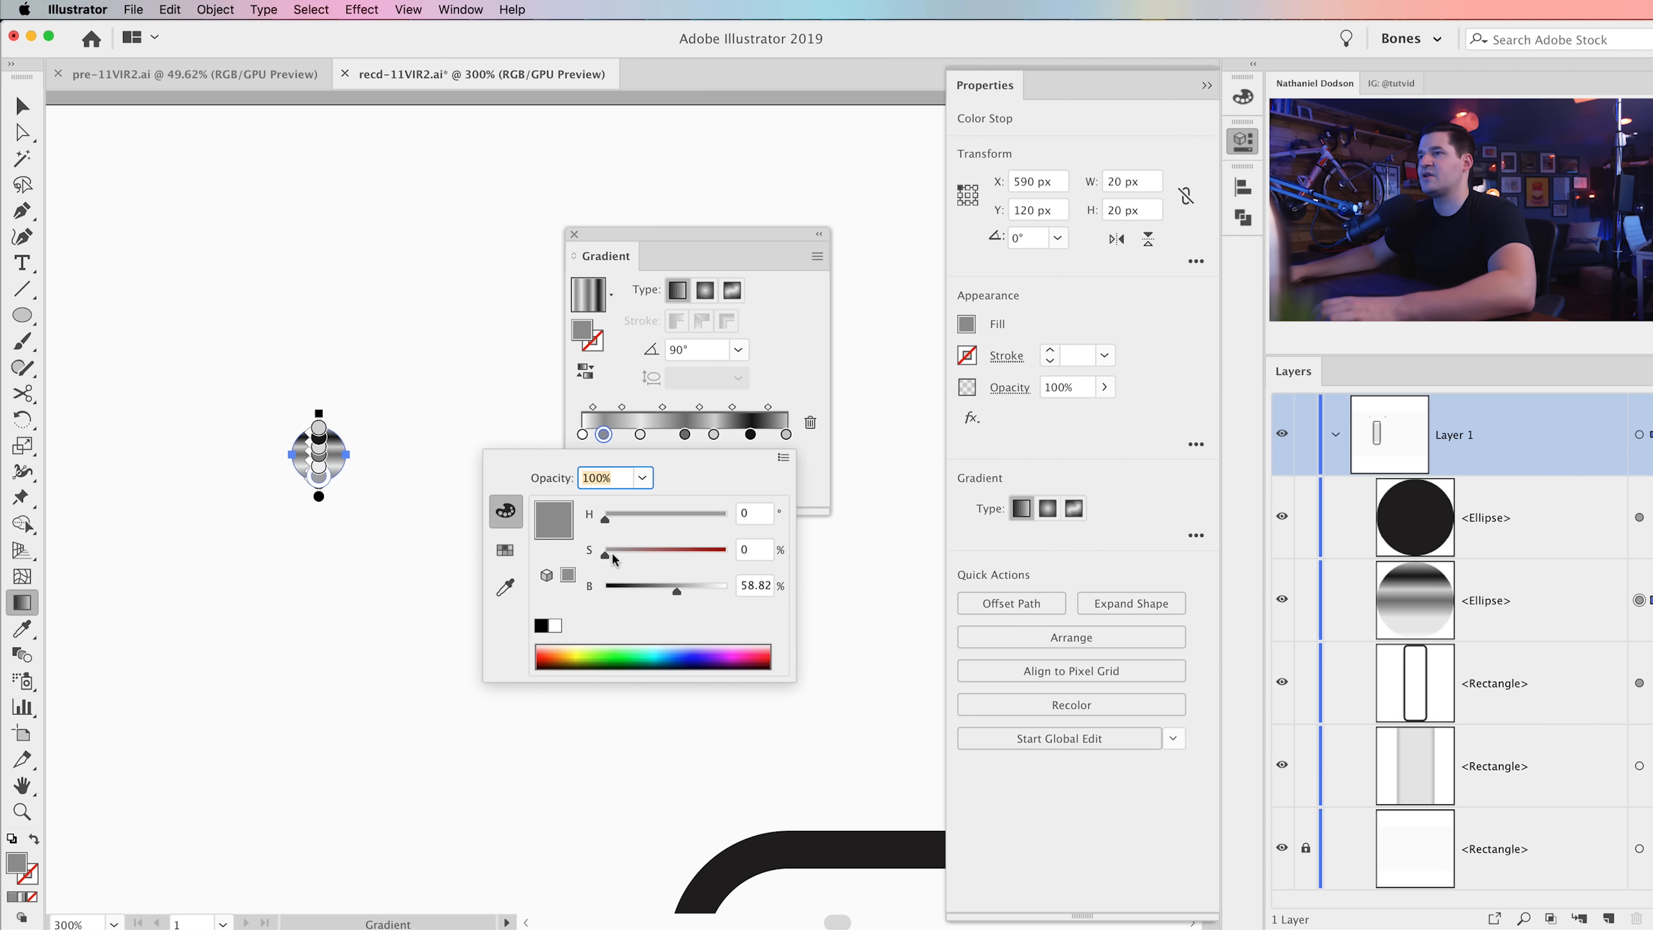
{"action": "left_click", "coordinate": [582, 435]}
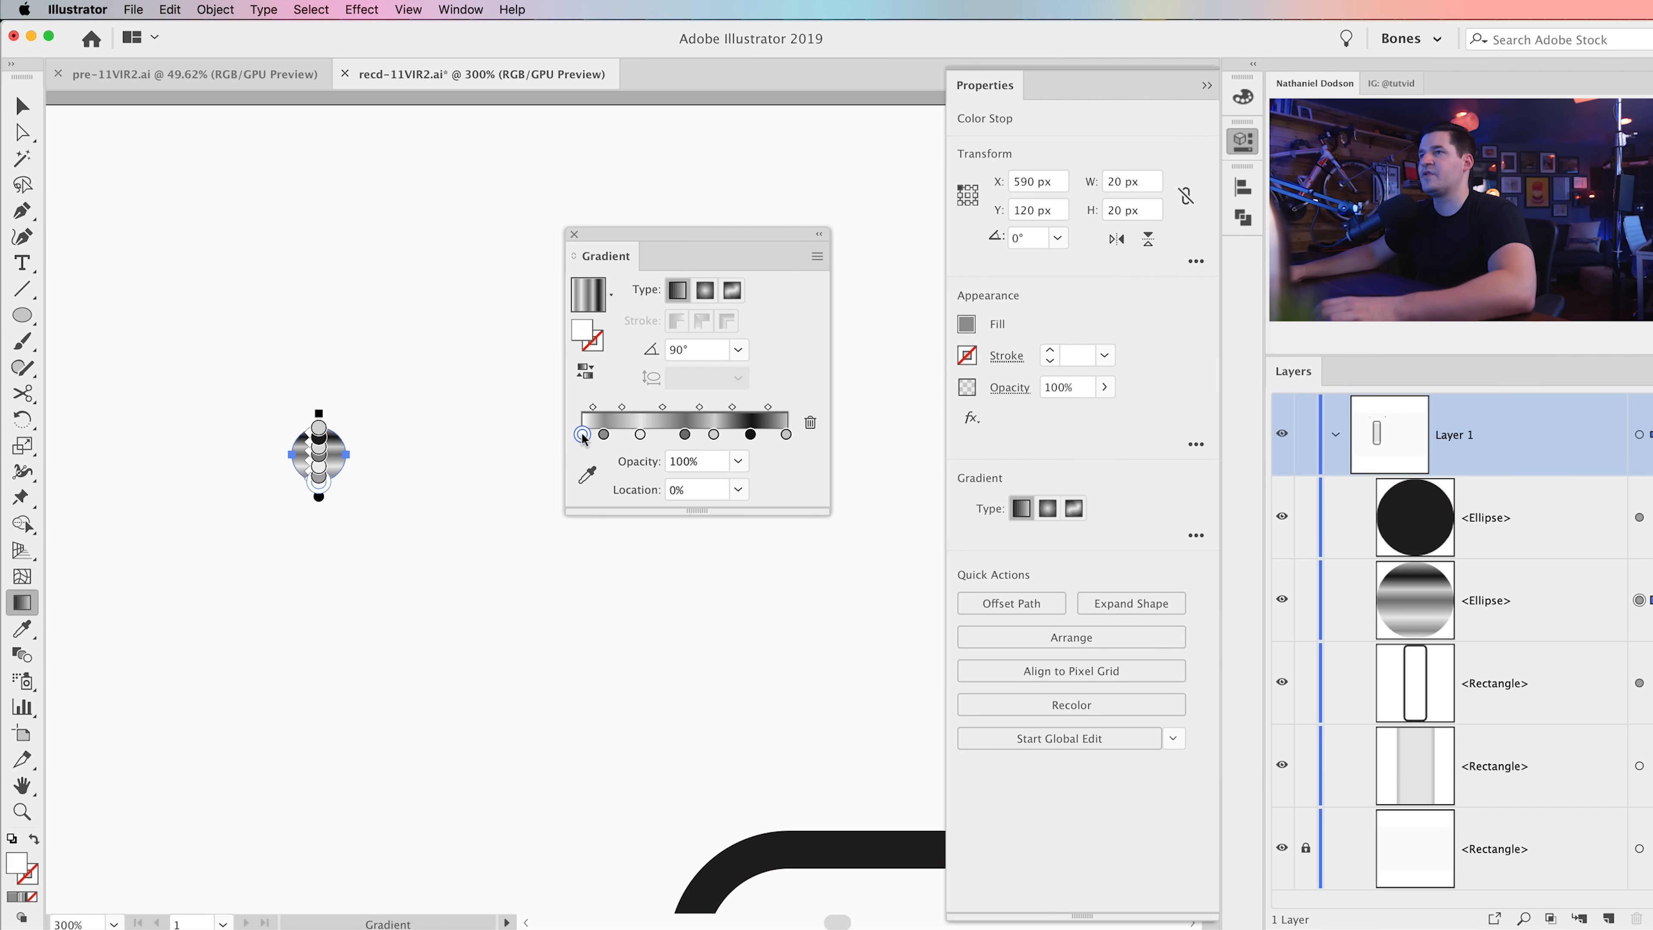
{"action": "double_click", "coordinate": [583, 434]}
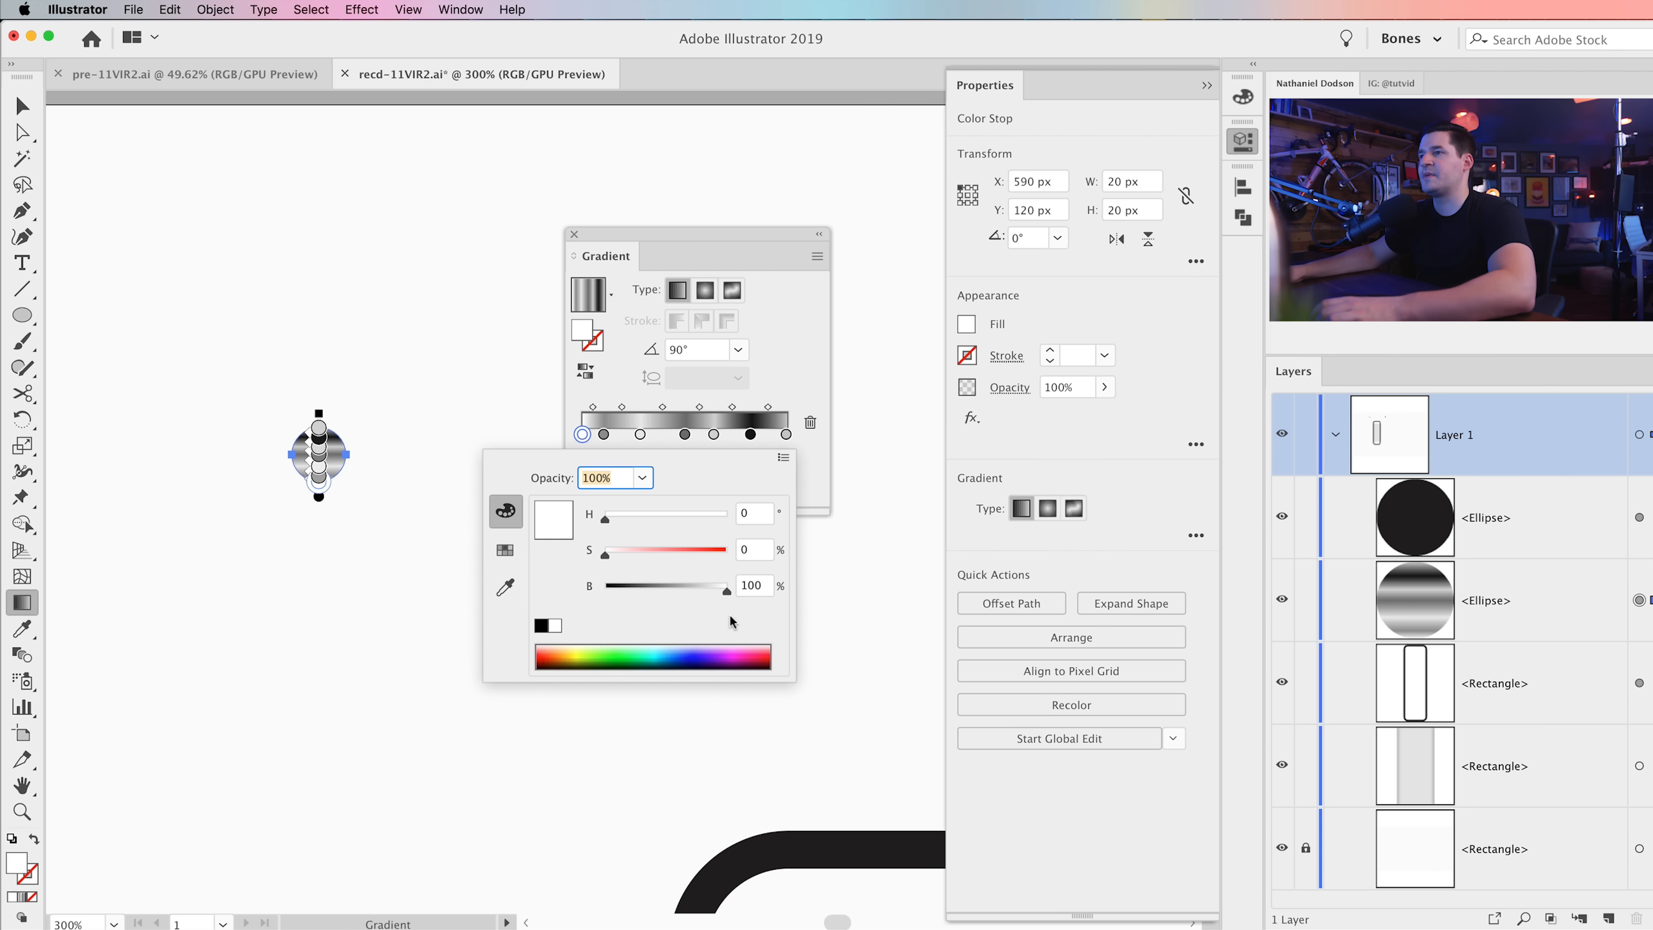
{"action": "left_click", "coordinate": [703, 592]}
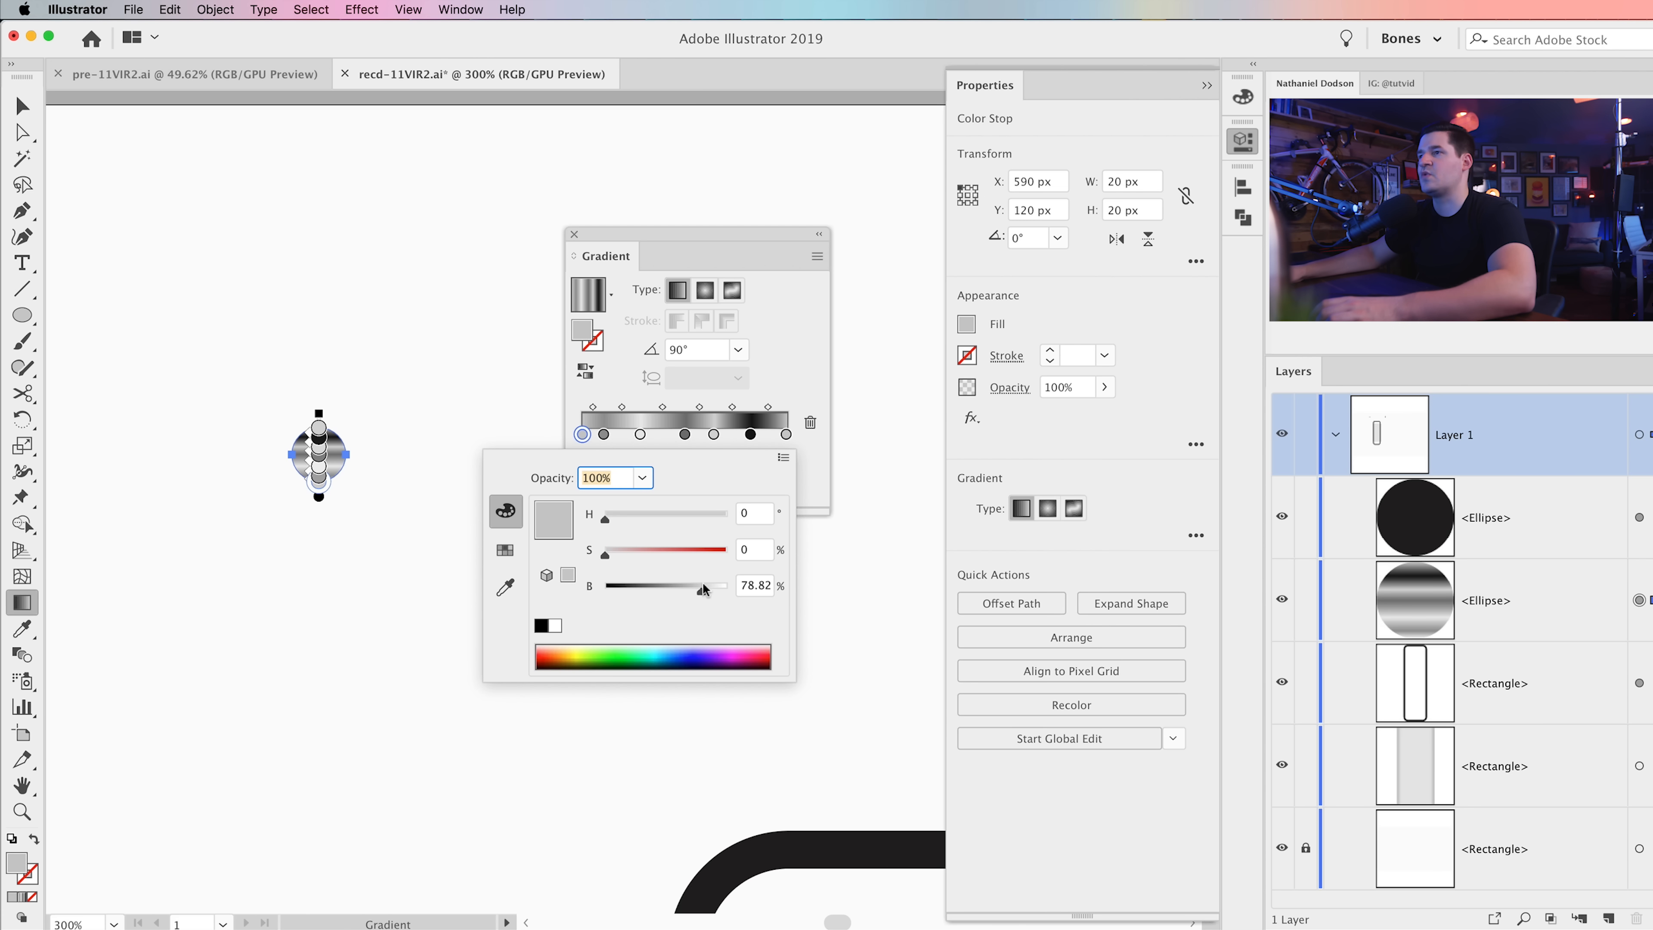
Step: Darken the gradient stop at 10.41% to 41.18% brightness and deselect the circle
{"action": "left_click", "coordinate": [604, 434]}
{"action": "double_click", "coordinate": [604, 435]}
{"action": "left_click", "coordinate": [675, 586]}
{"action": "left_click", "coordinate": [654, 592]}
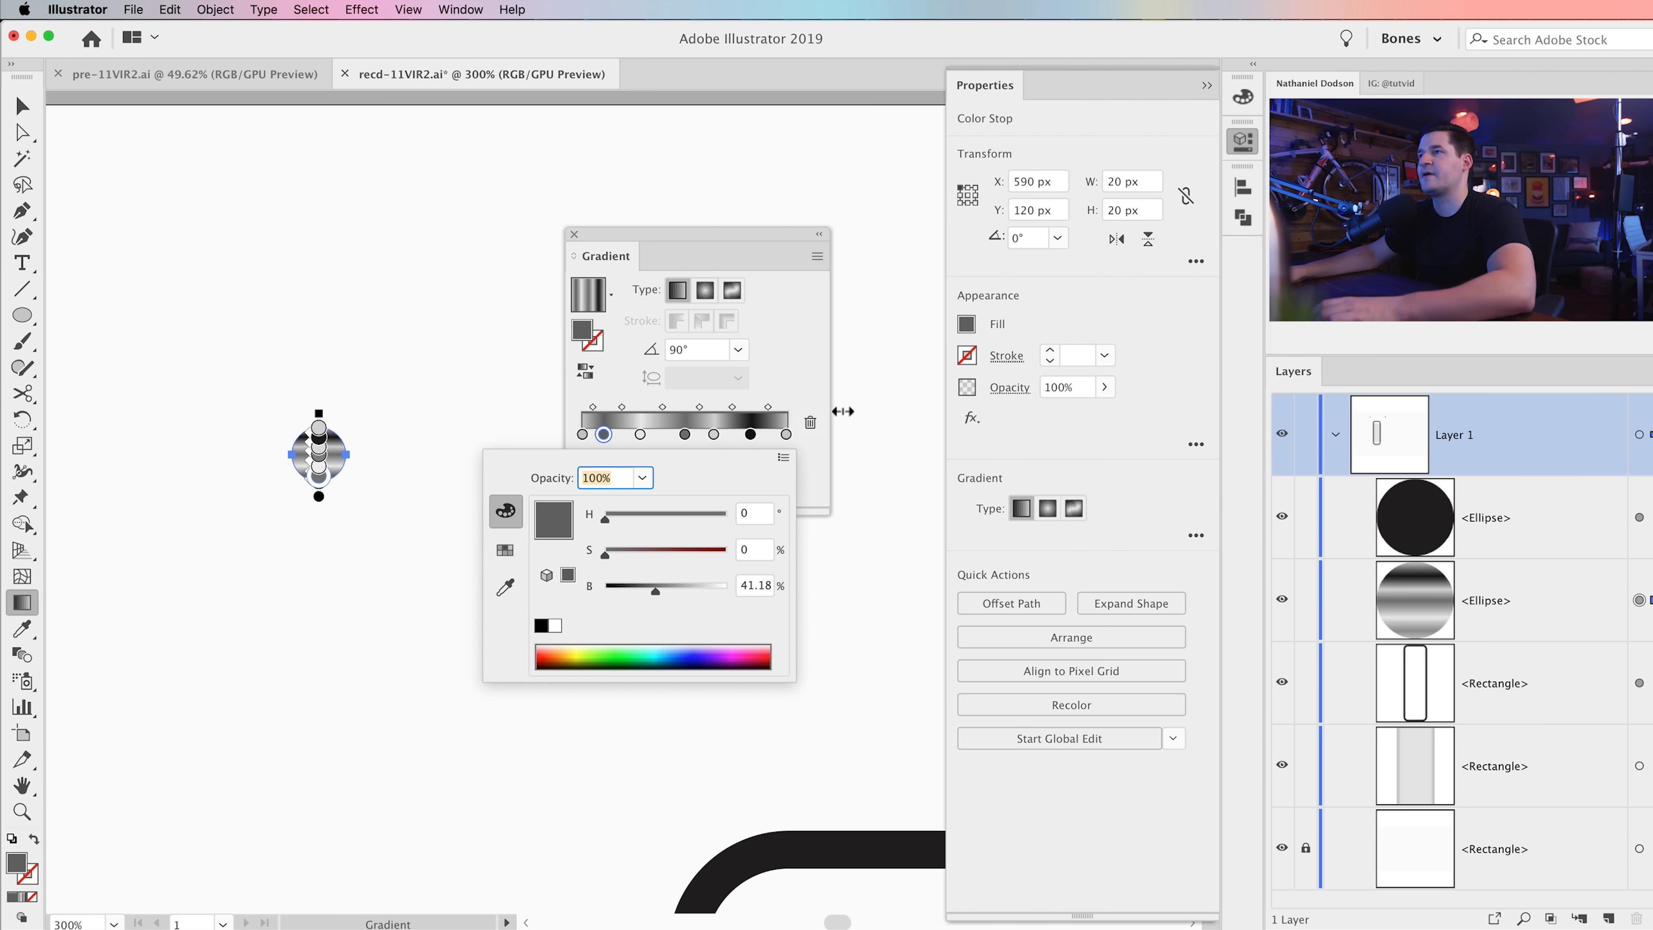
{"action": "left_click", "coordinate": [866, 429]}
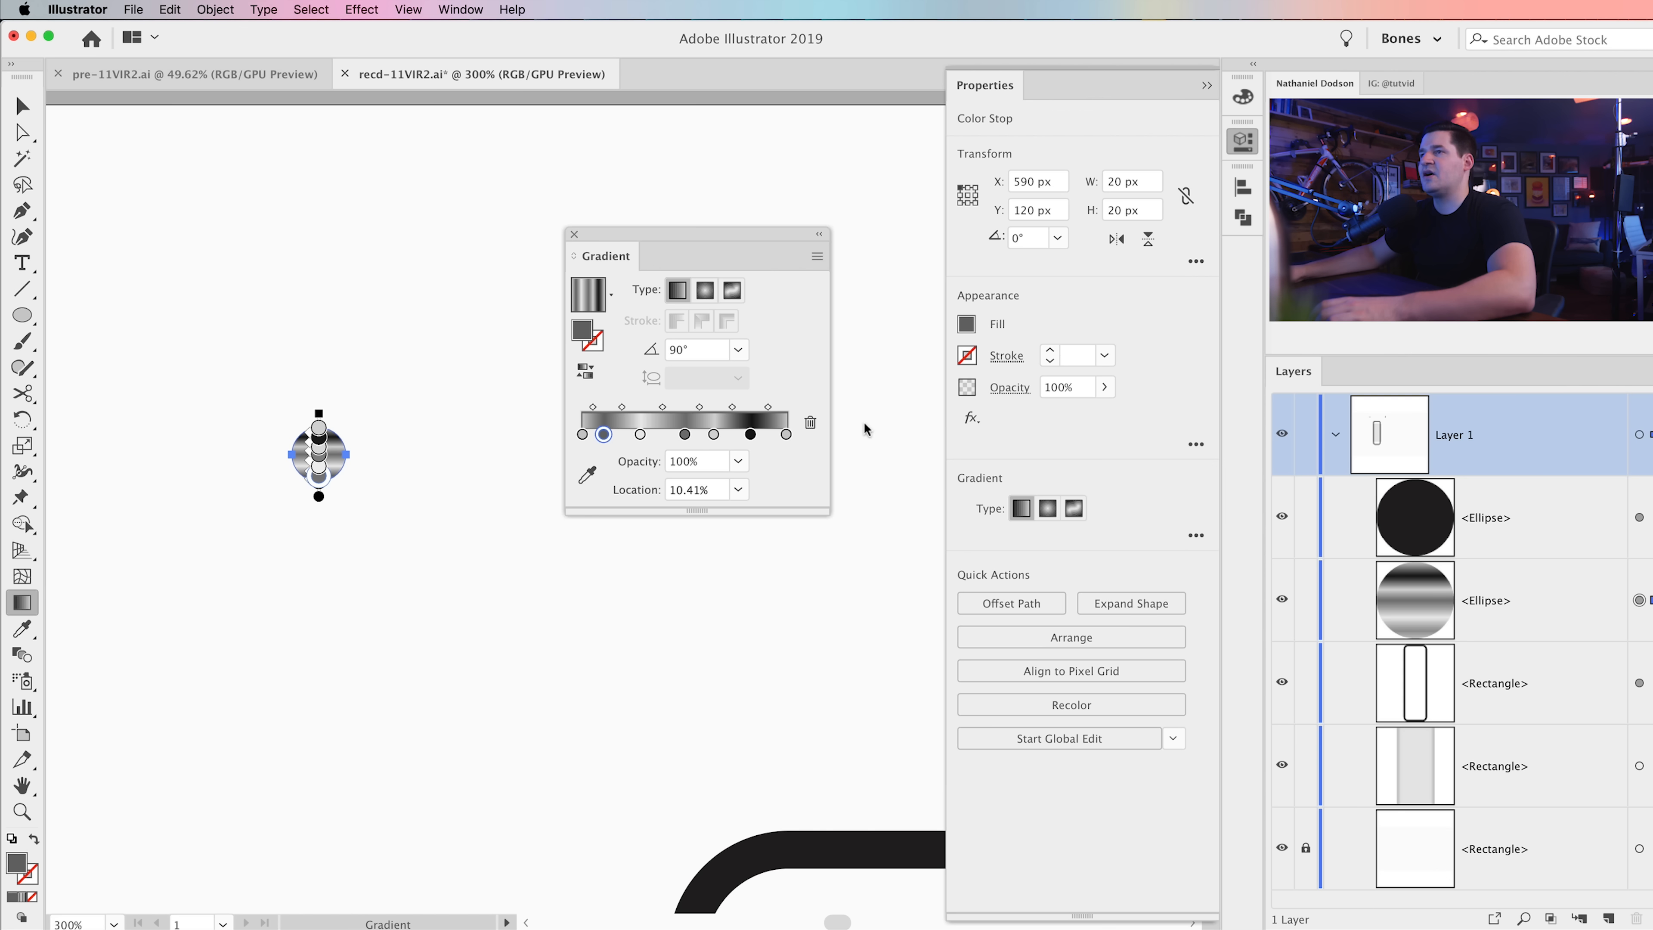
{"action": "key", "text": "v"}
{"action": "left_click", "coordinate": [407, 576]}
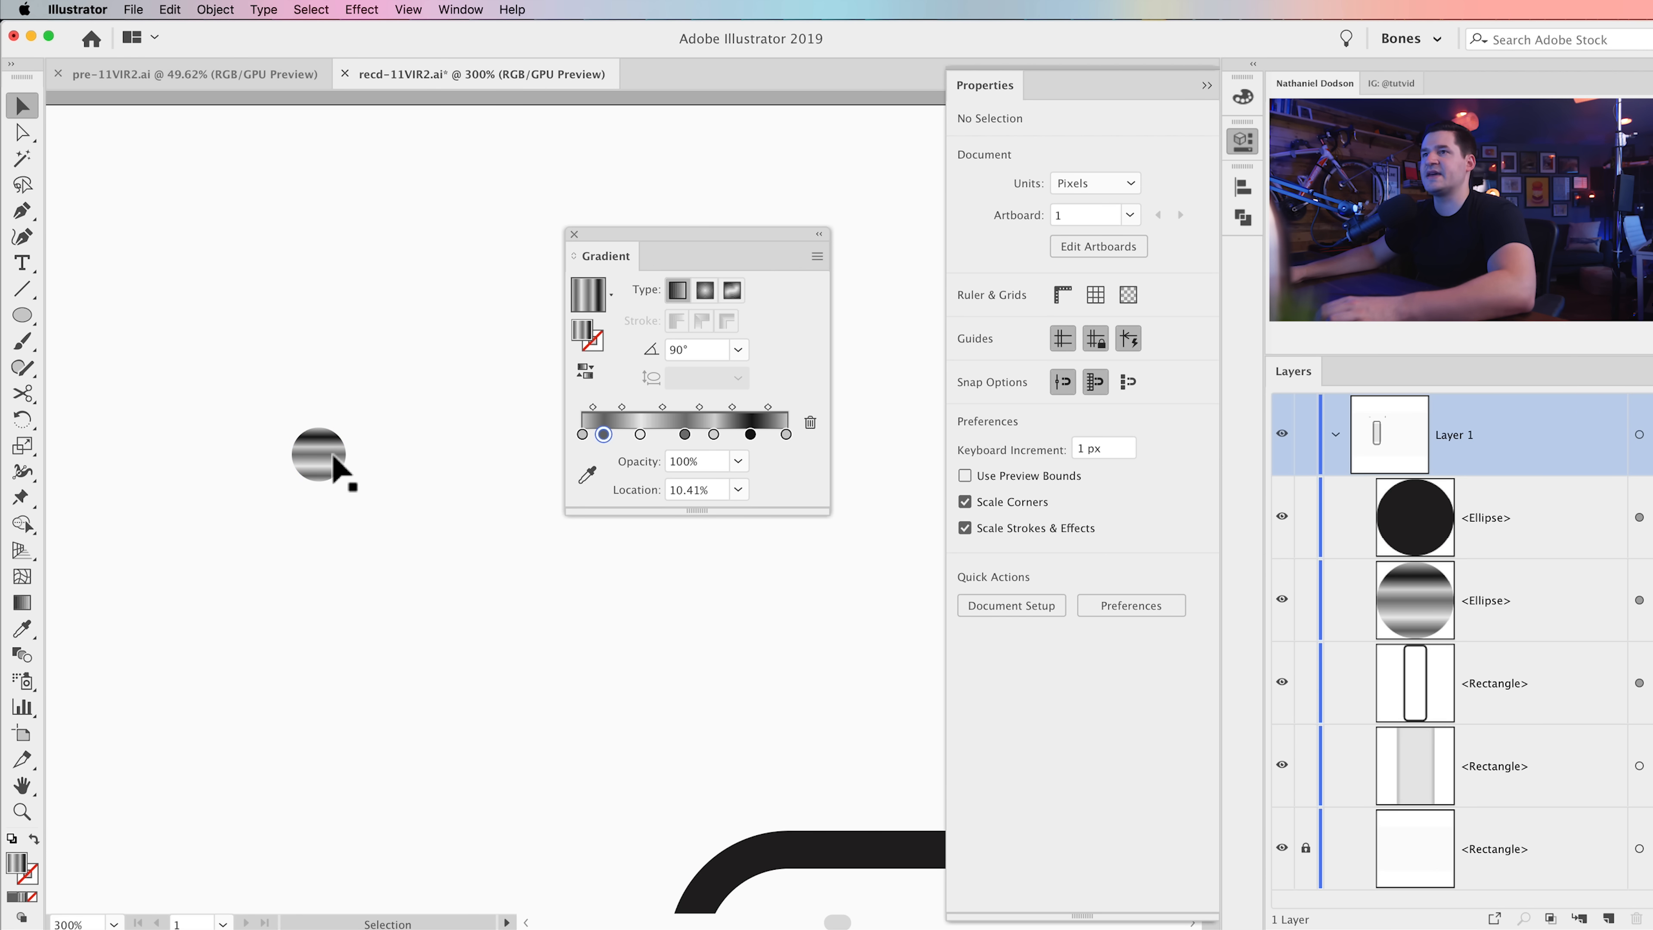
Step: Brighten the circle's third gradient stop to 100% and fifth stop to 94.9%, nudge the last midpoint, and finish gradient editing
{"action": "left_click", "coordinate": [326, 456]}
{"action": "double_click", "coordinate": [640, 460]}
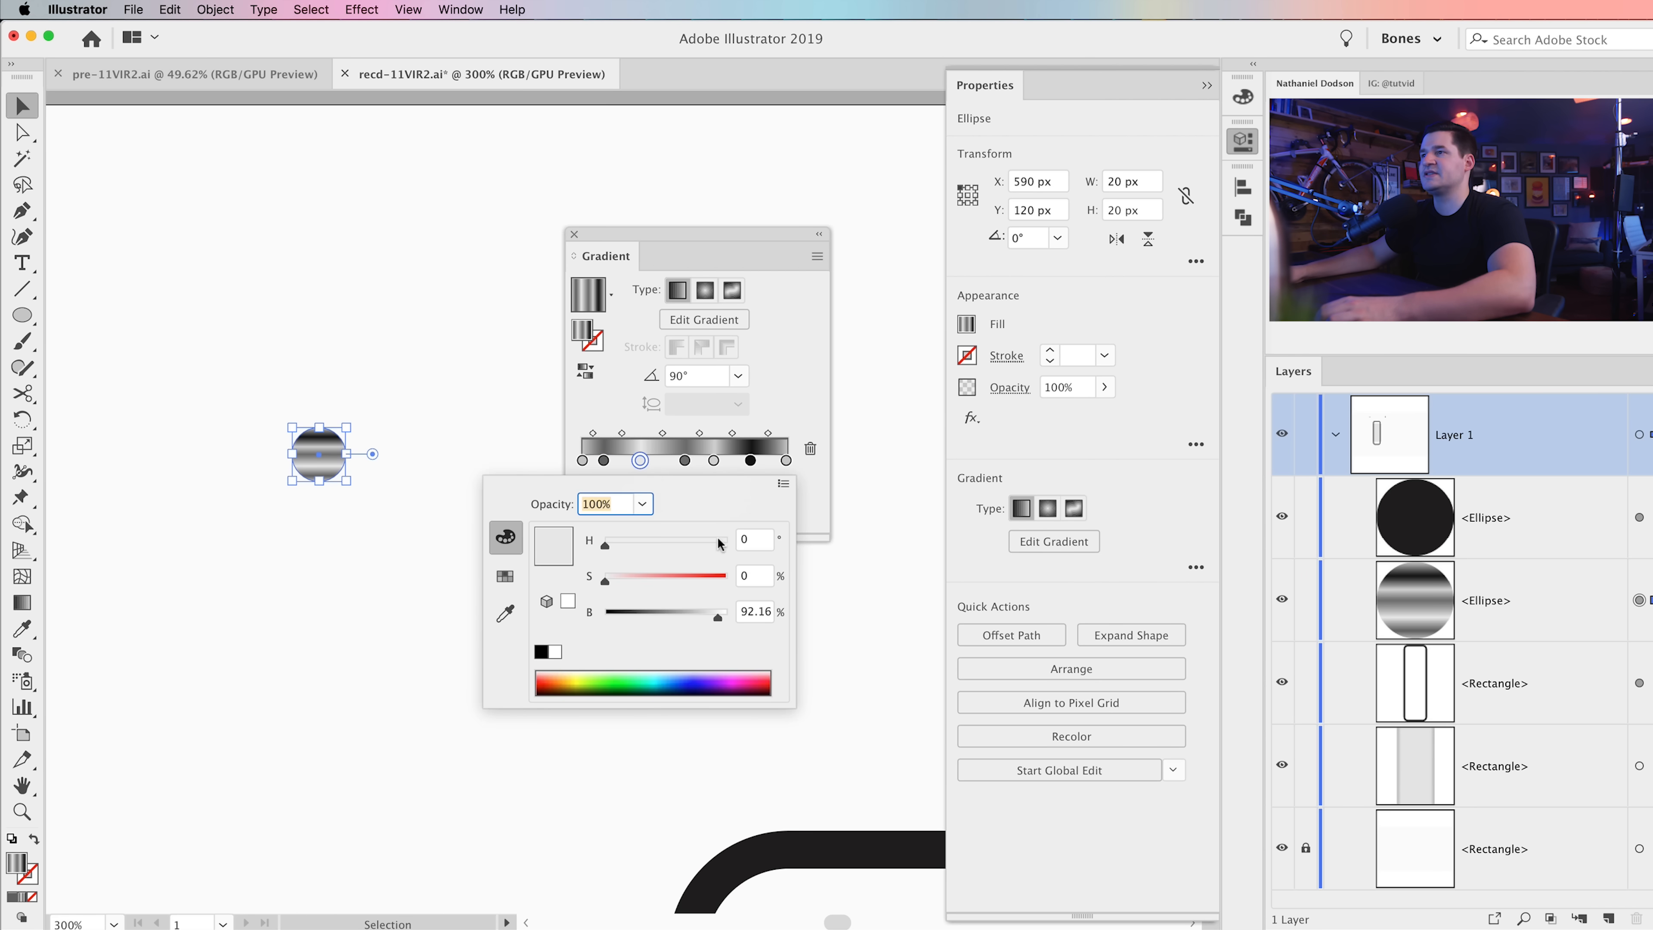
{"action": "left_click", "coordinate": [732, 612]}
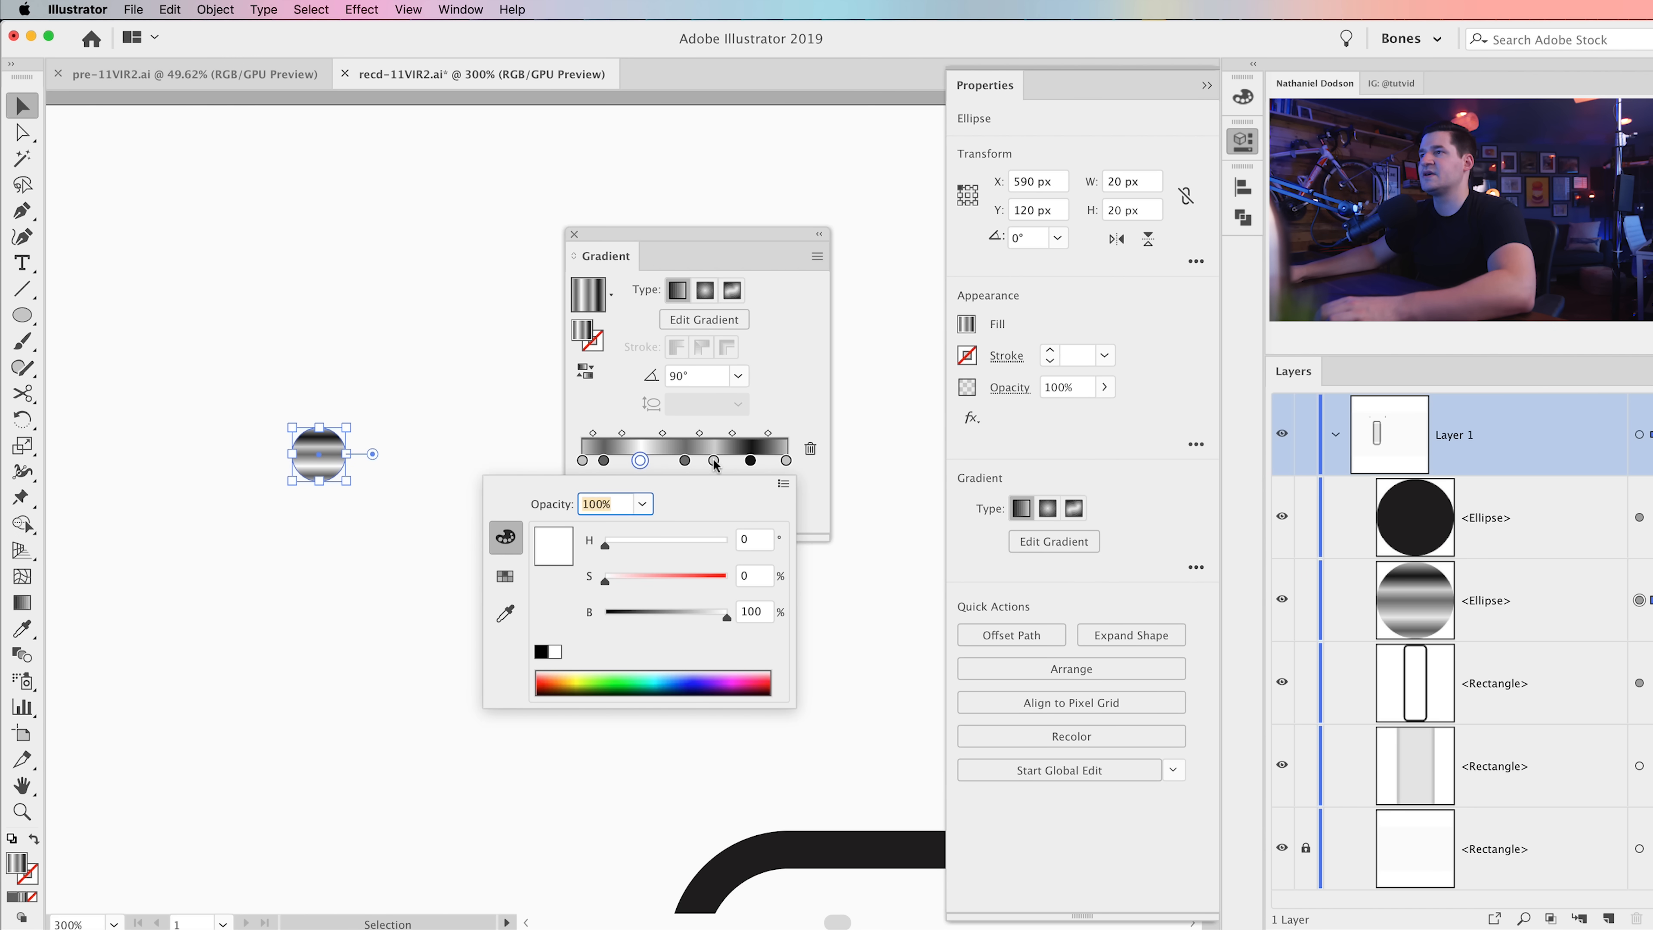
{"action": "double_click", "coordinate": [714, 460]}
{"action": "left_click", "coordinate": [721, 615]}
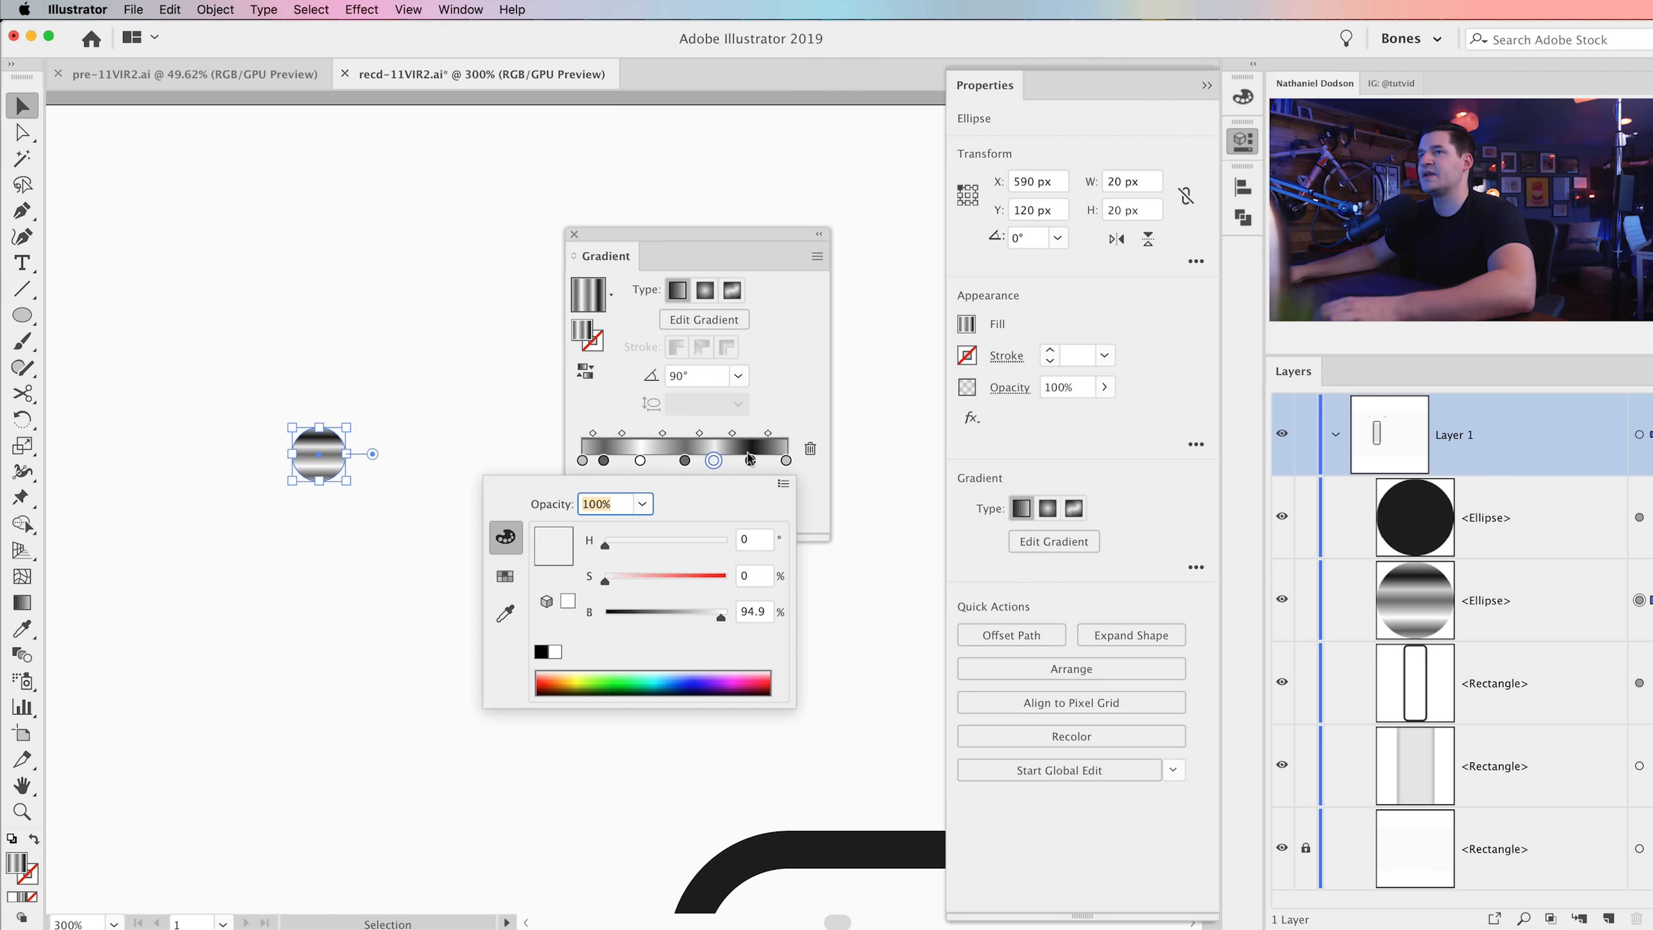
{"action": "left_click_drag", "start_coordinate": [768, 433], "coordinate": [770, 433]}
{"action": "left_click", "coordinate": [491, 627]}
{"action": "left_click", "coordinate": [317, 457]}
{"action": "left_click", "coordinate": [575, 234]}
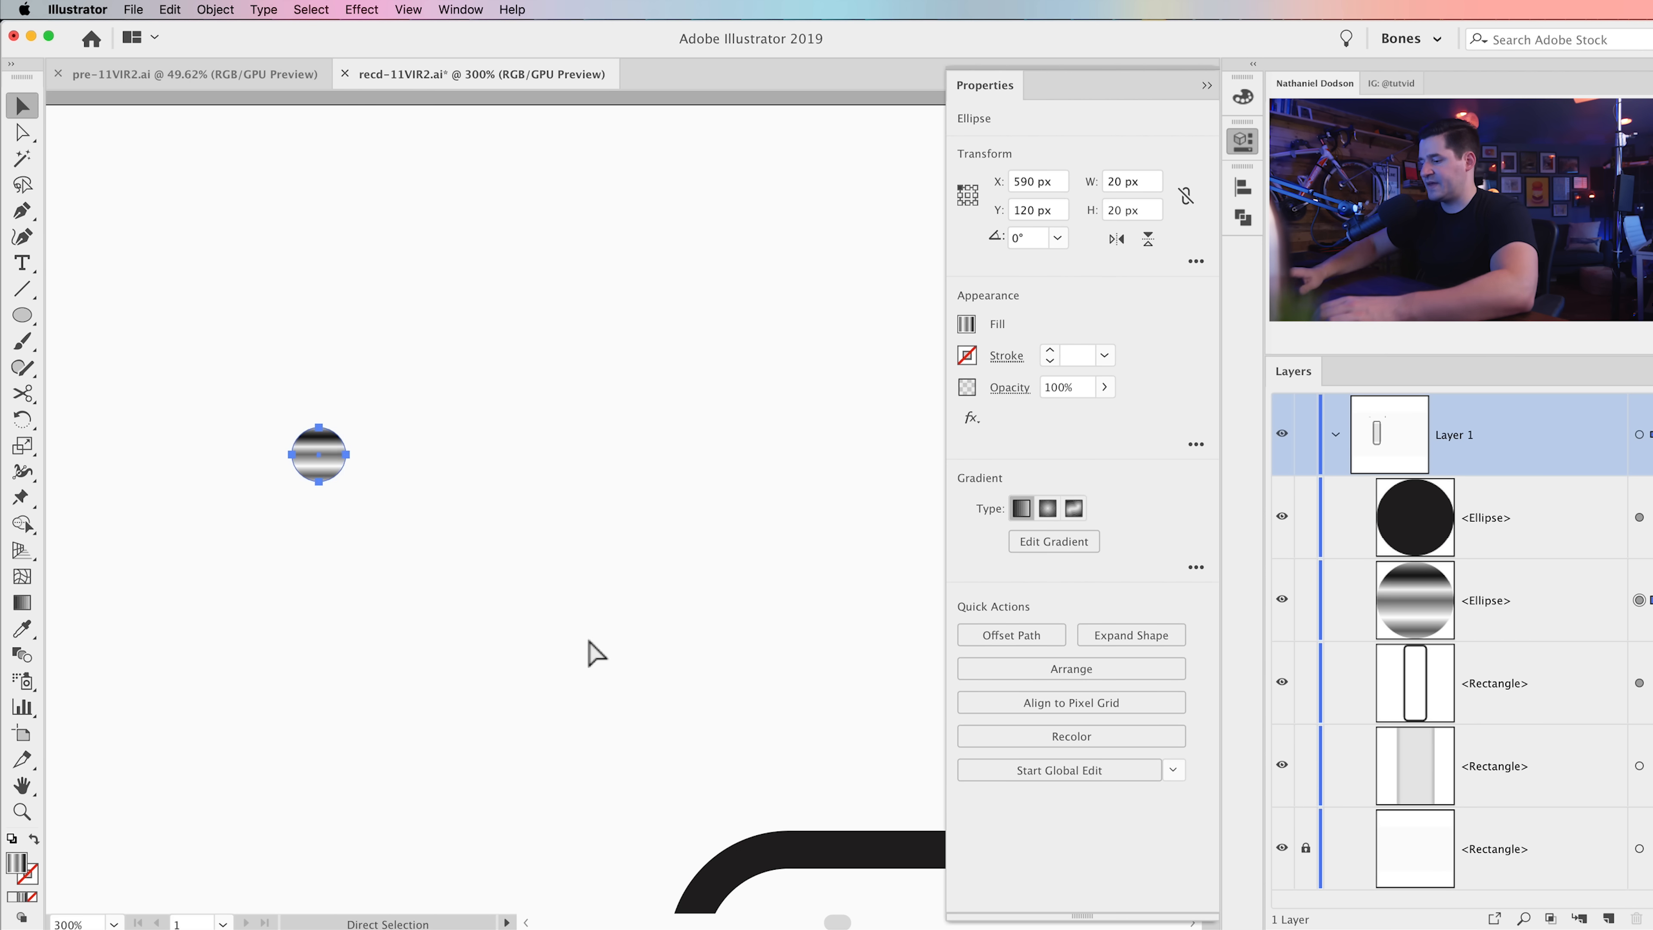
Step: Copy the metallic gradient fill from the first circle onto the black circle with the Eyedropper
{"action": "key", "text": "super+minus"}
{"action": "key", "text": "super+minus"}
{"action": "left_click_drag", "start_coordinate": [591, 653], "coordinate": [239, 632]}
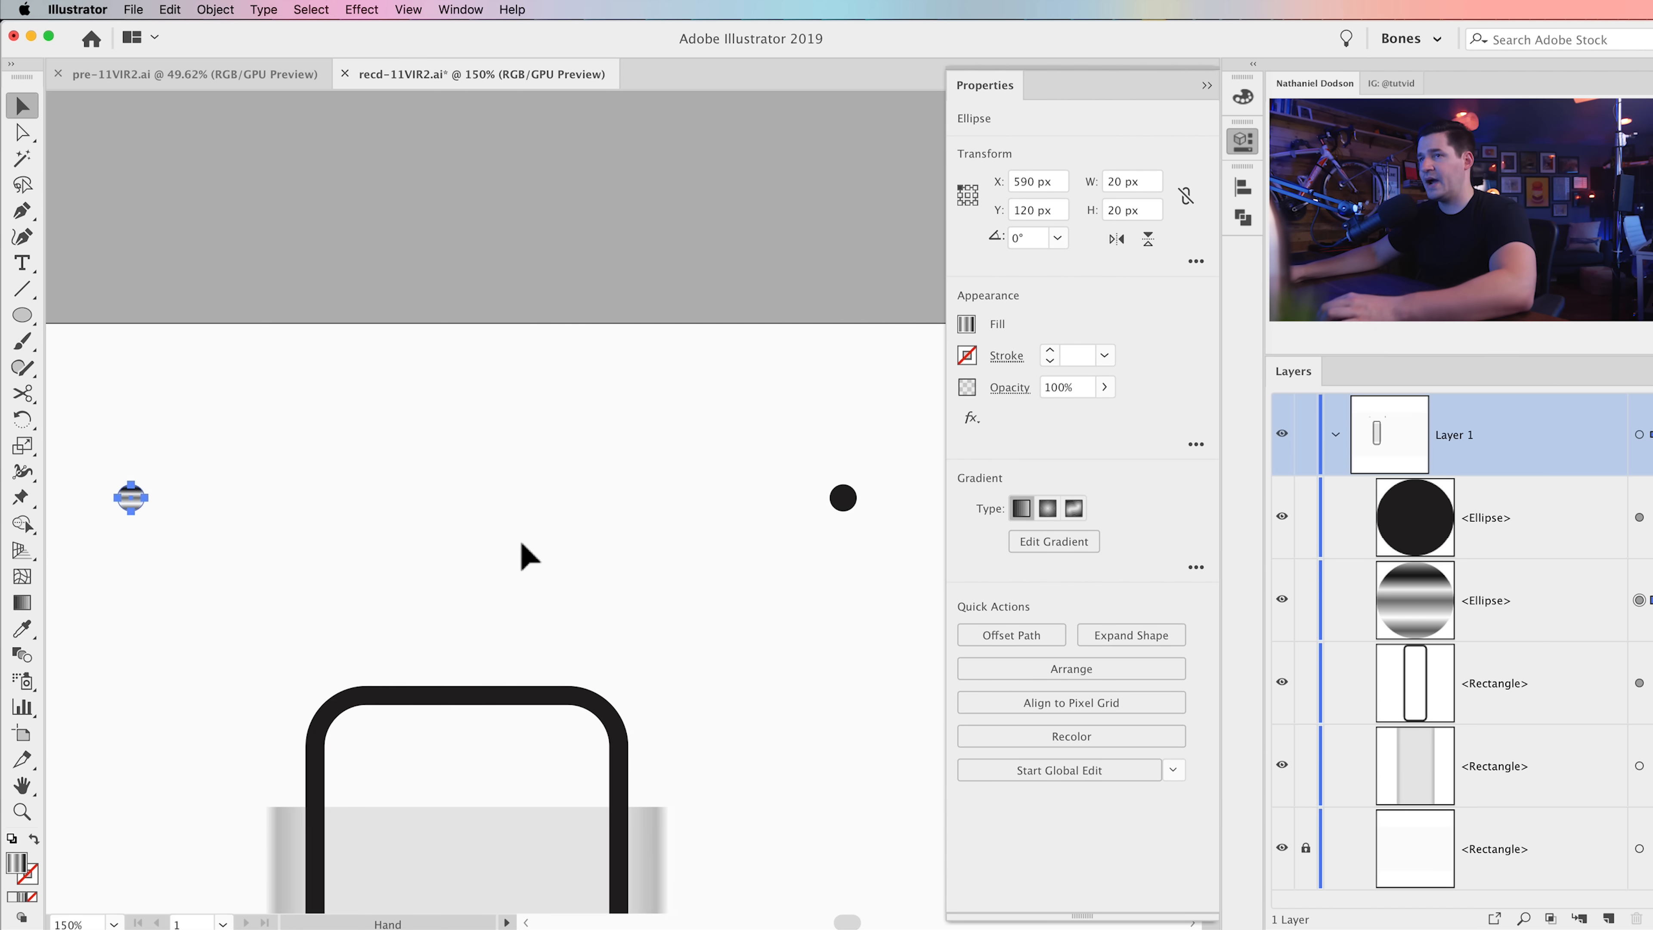
{"action": "left_click", "coordinate": [840, 499]}
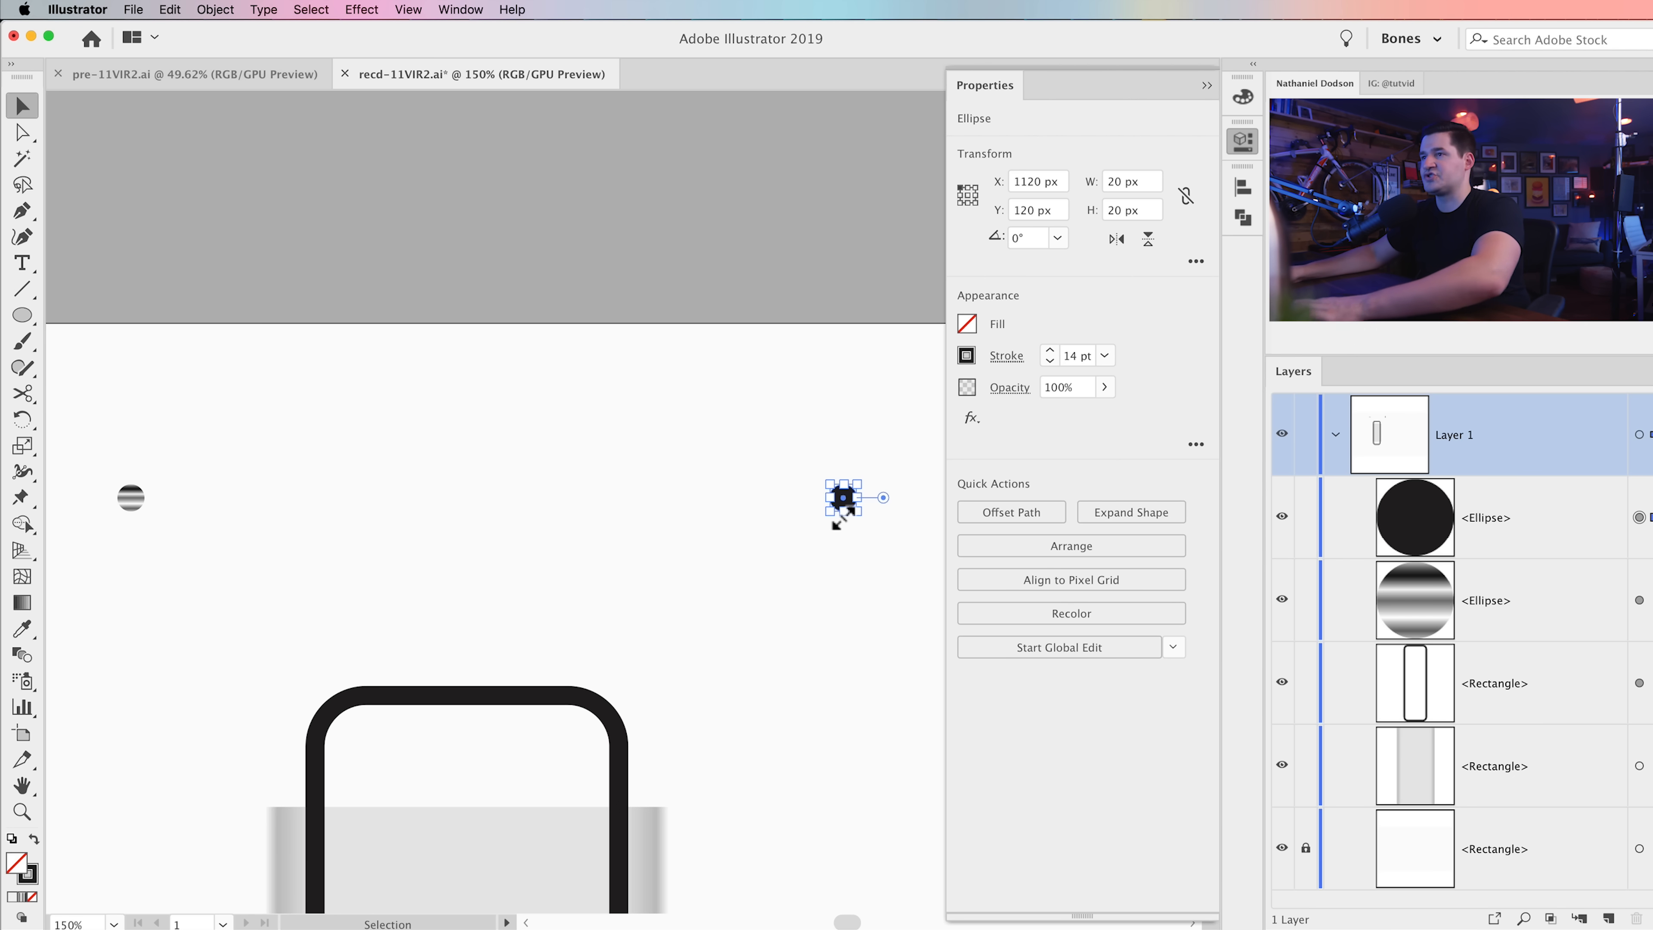
{"action": "key", "text": "i"}
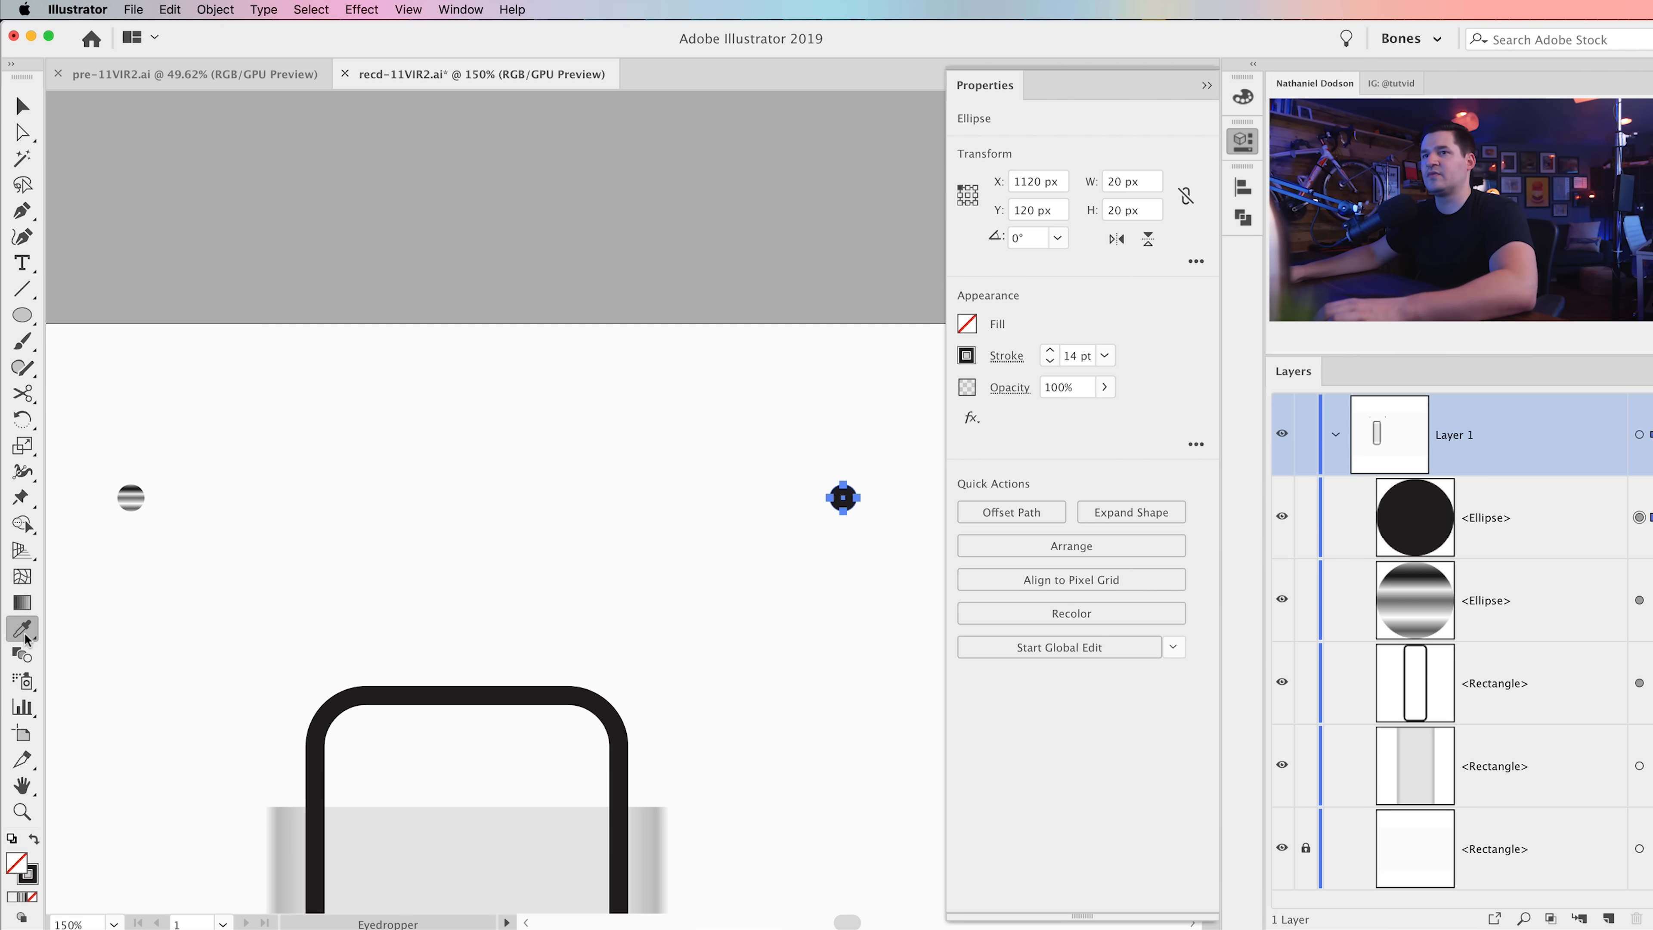
{"action": "left_click", "coordinate": [135, 503]}
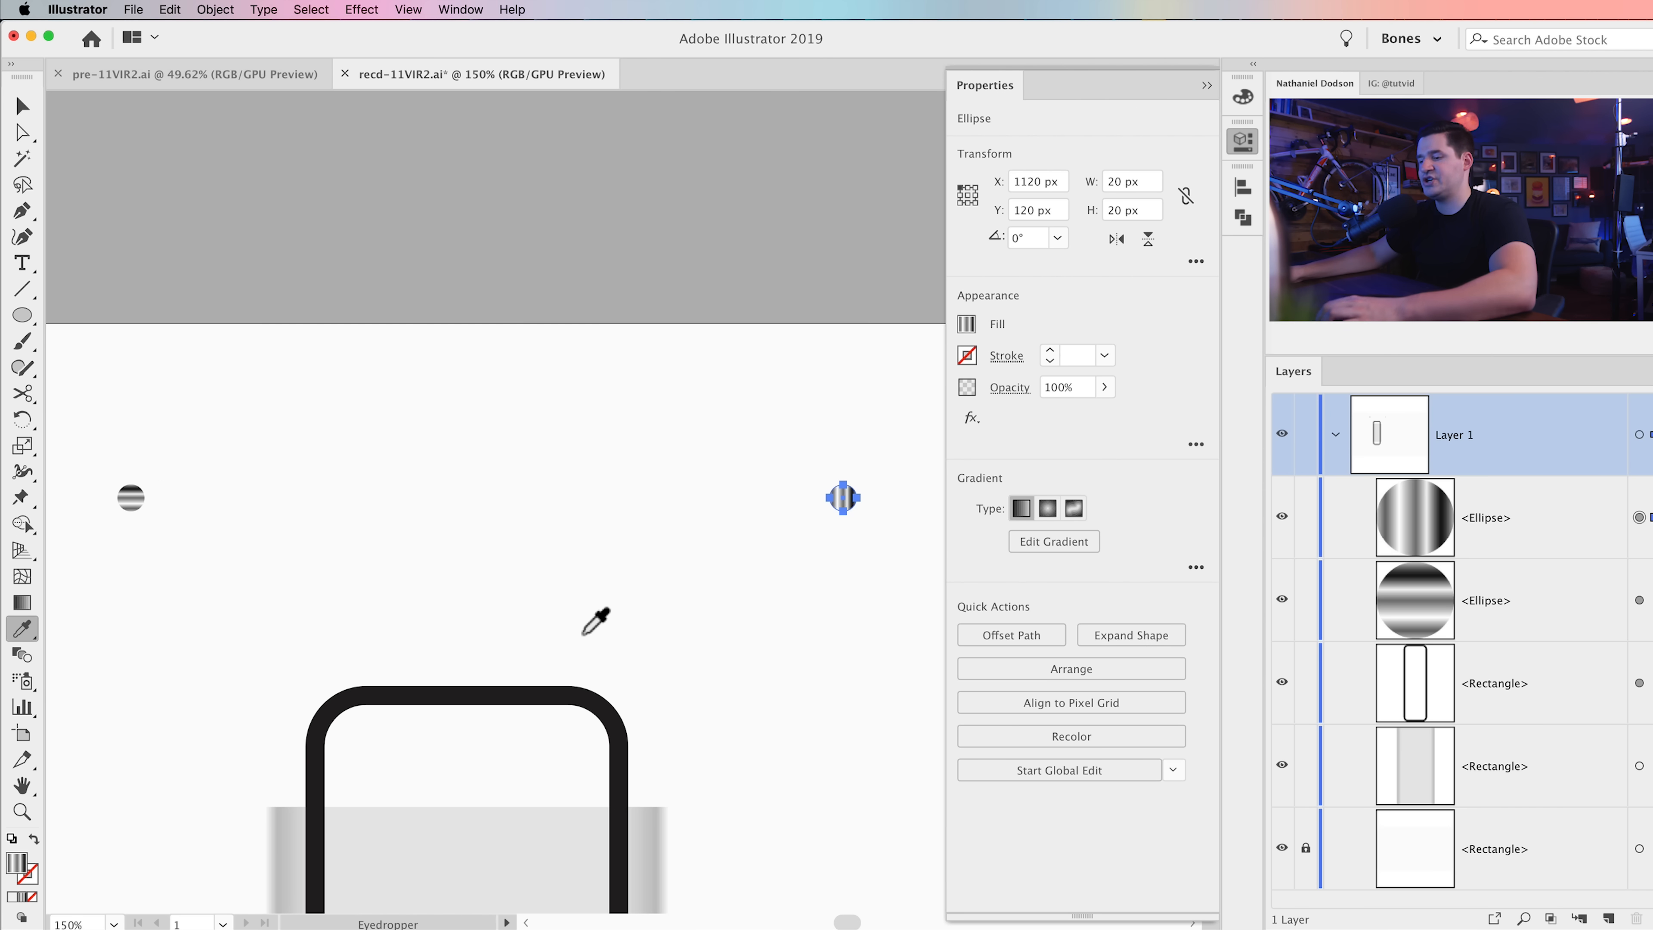
{"action": "key", "text": "v"}
{"action": "left_click", "coordinate": [780, 609]}
Step: Set the second circle's gradient angle to 90° and deselect it
{"action": "left_click", "coordinate": [845, 500]}
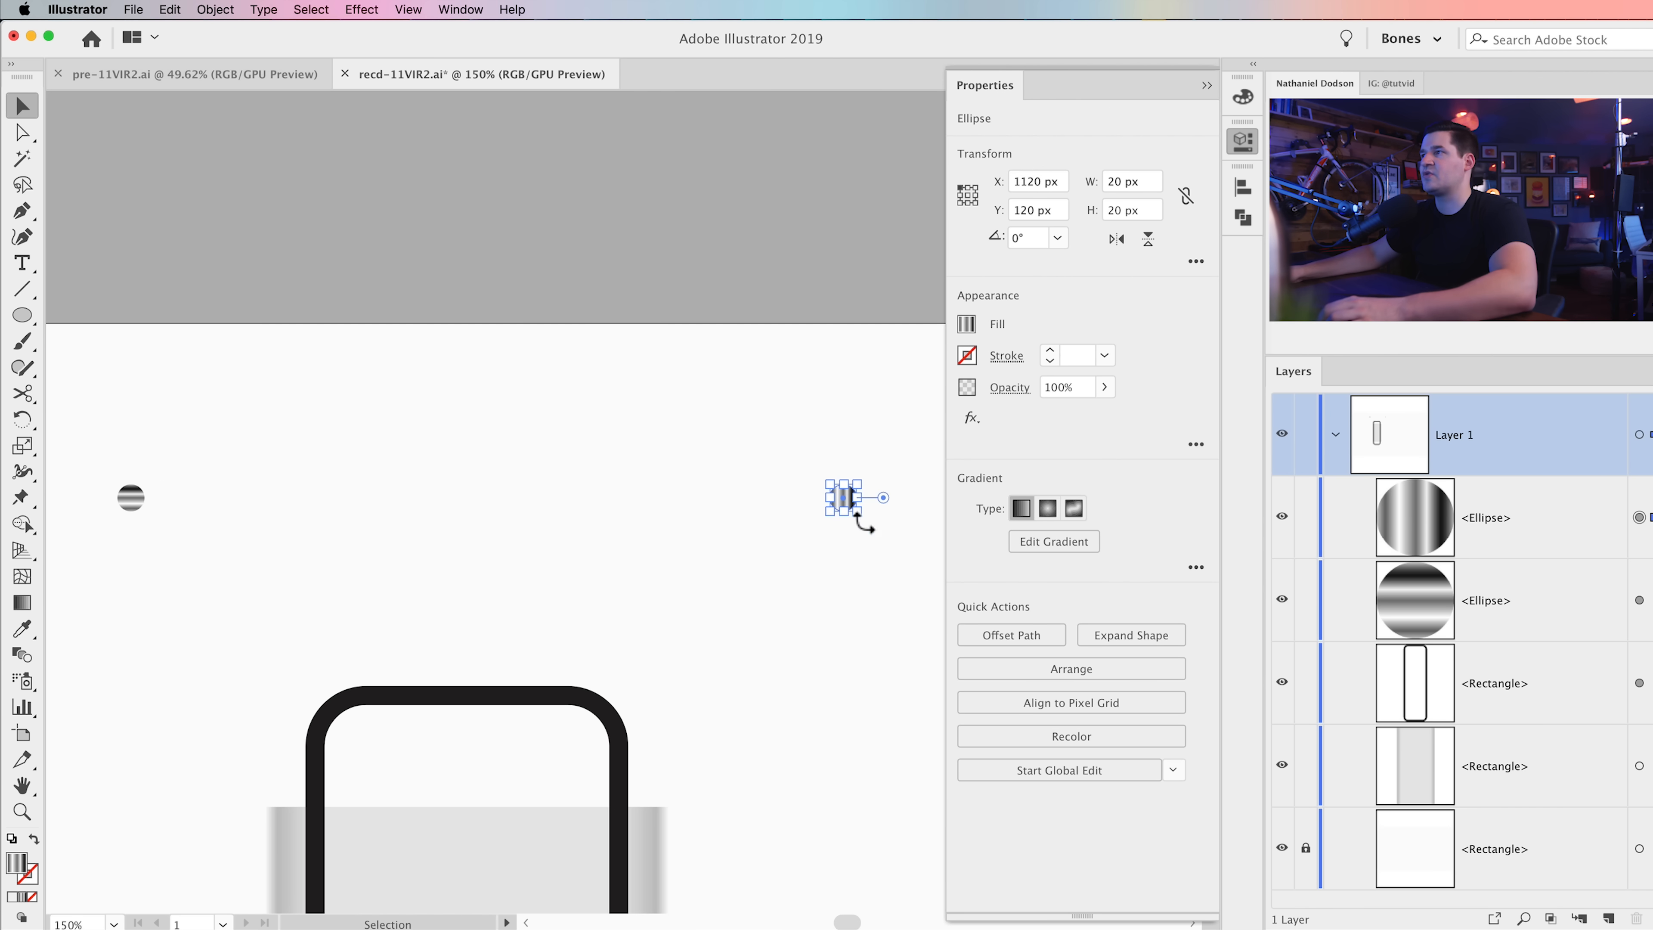
{"action": "left_click", "coordinate": [1083, 546]}
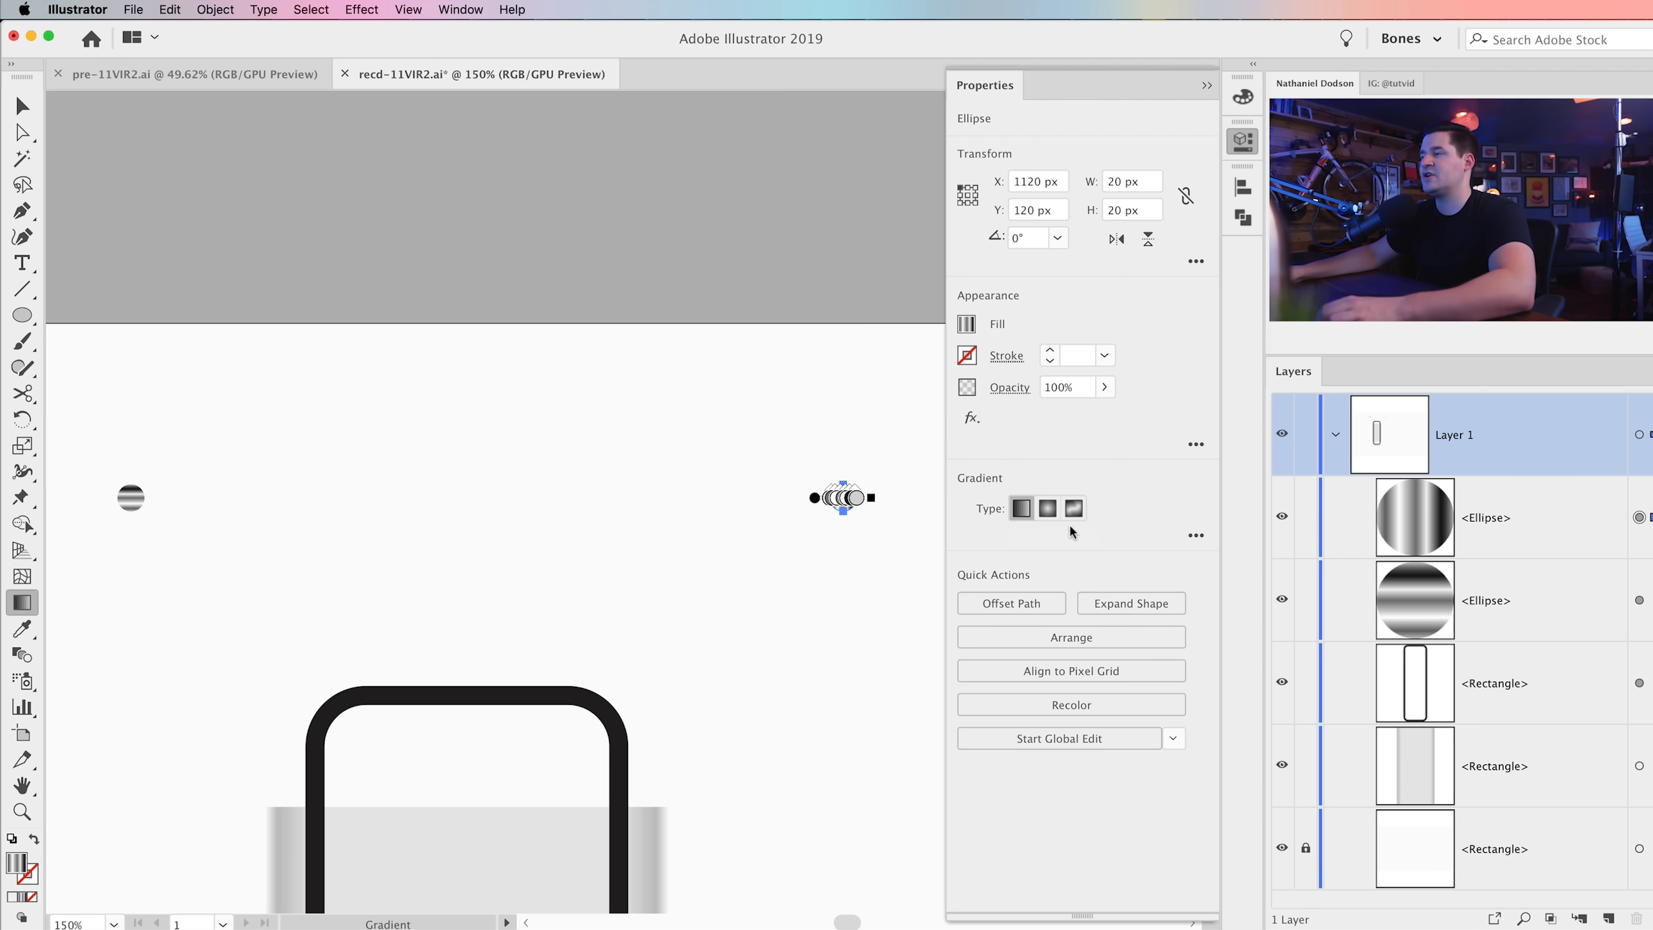
{"action": "left_click", "coordinate": [1197, 536]}
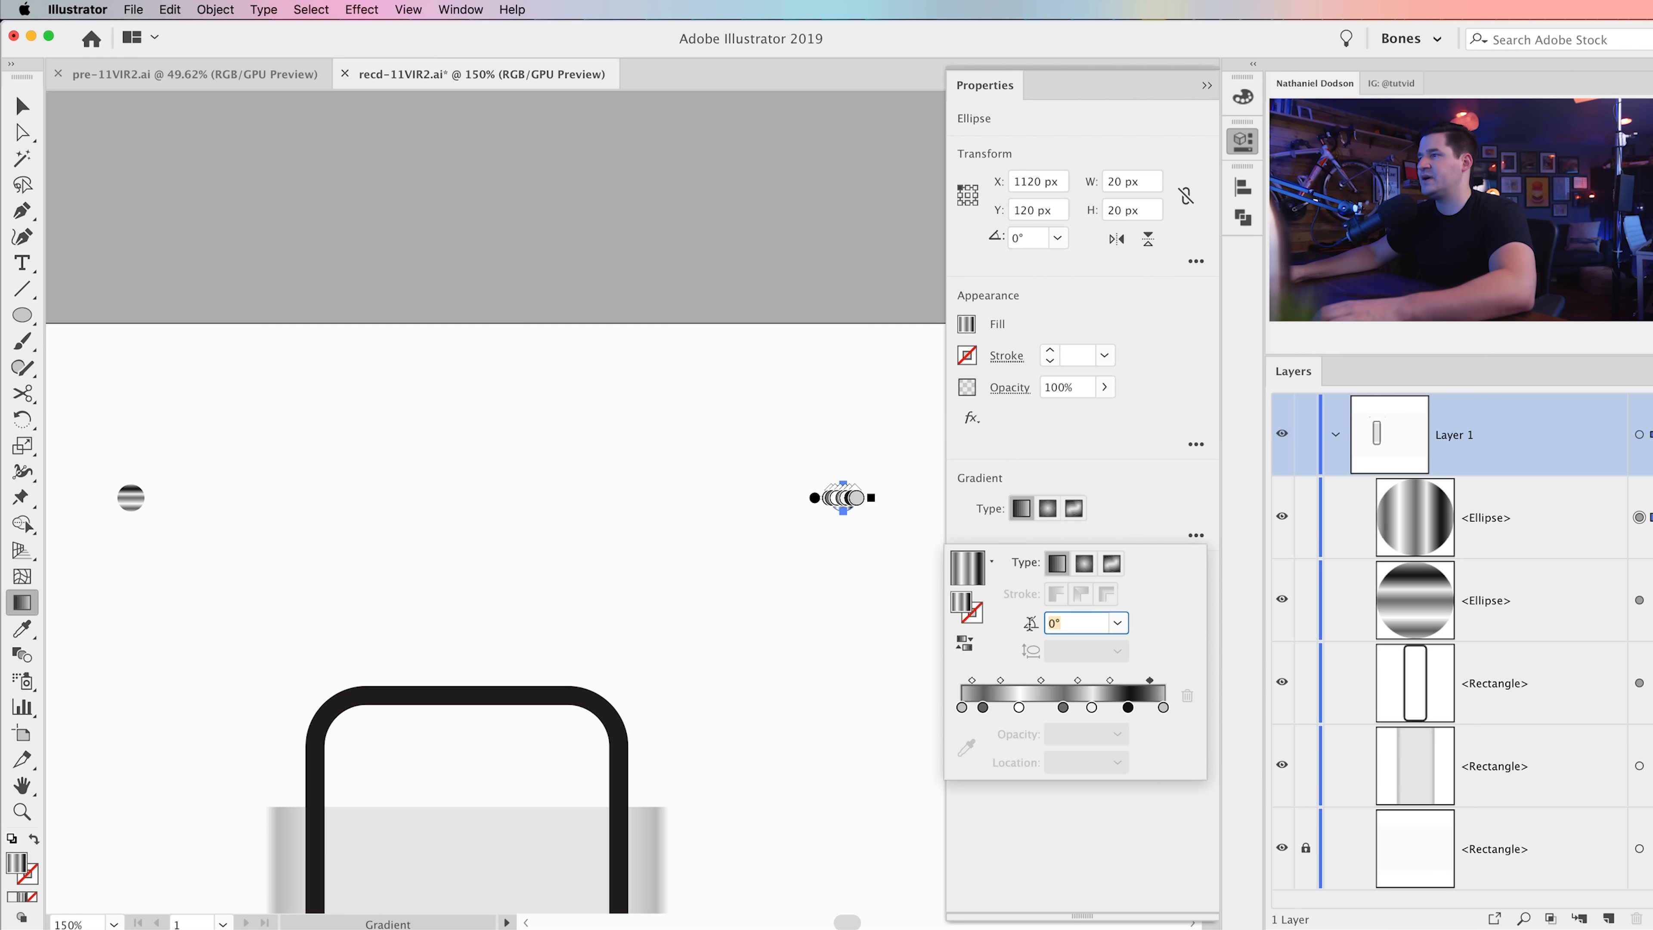
{"action": "type", "text": "90"}
{"action": "key", "text": "Return"}
{"action": "left_click", "coordinate": [467, 259]}
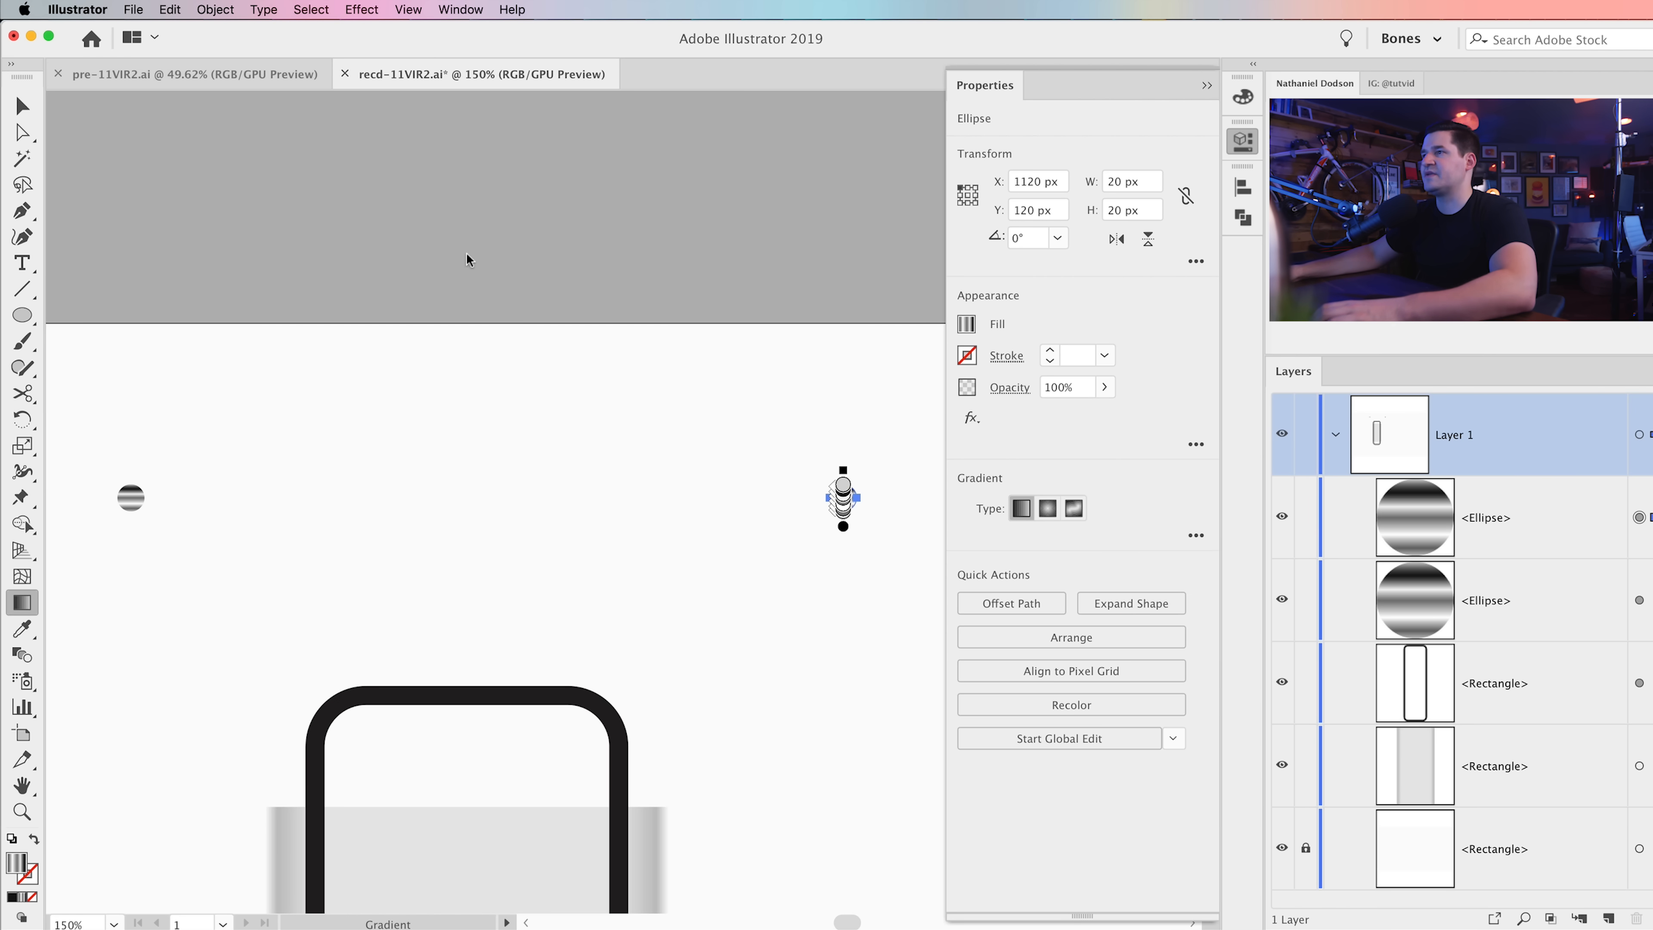
{"action": "key", "text": "v"}
{"action": "left_click", "coordinate": [638, 447]}
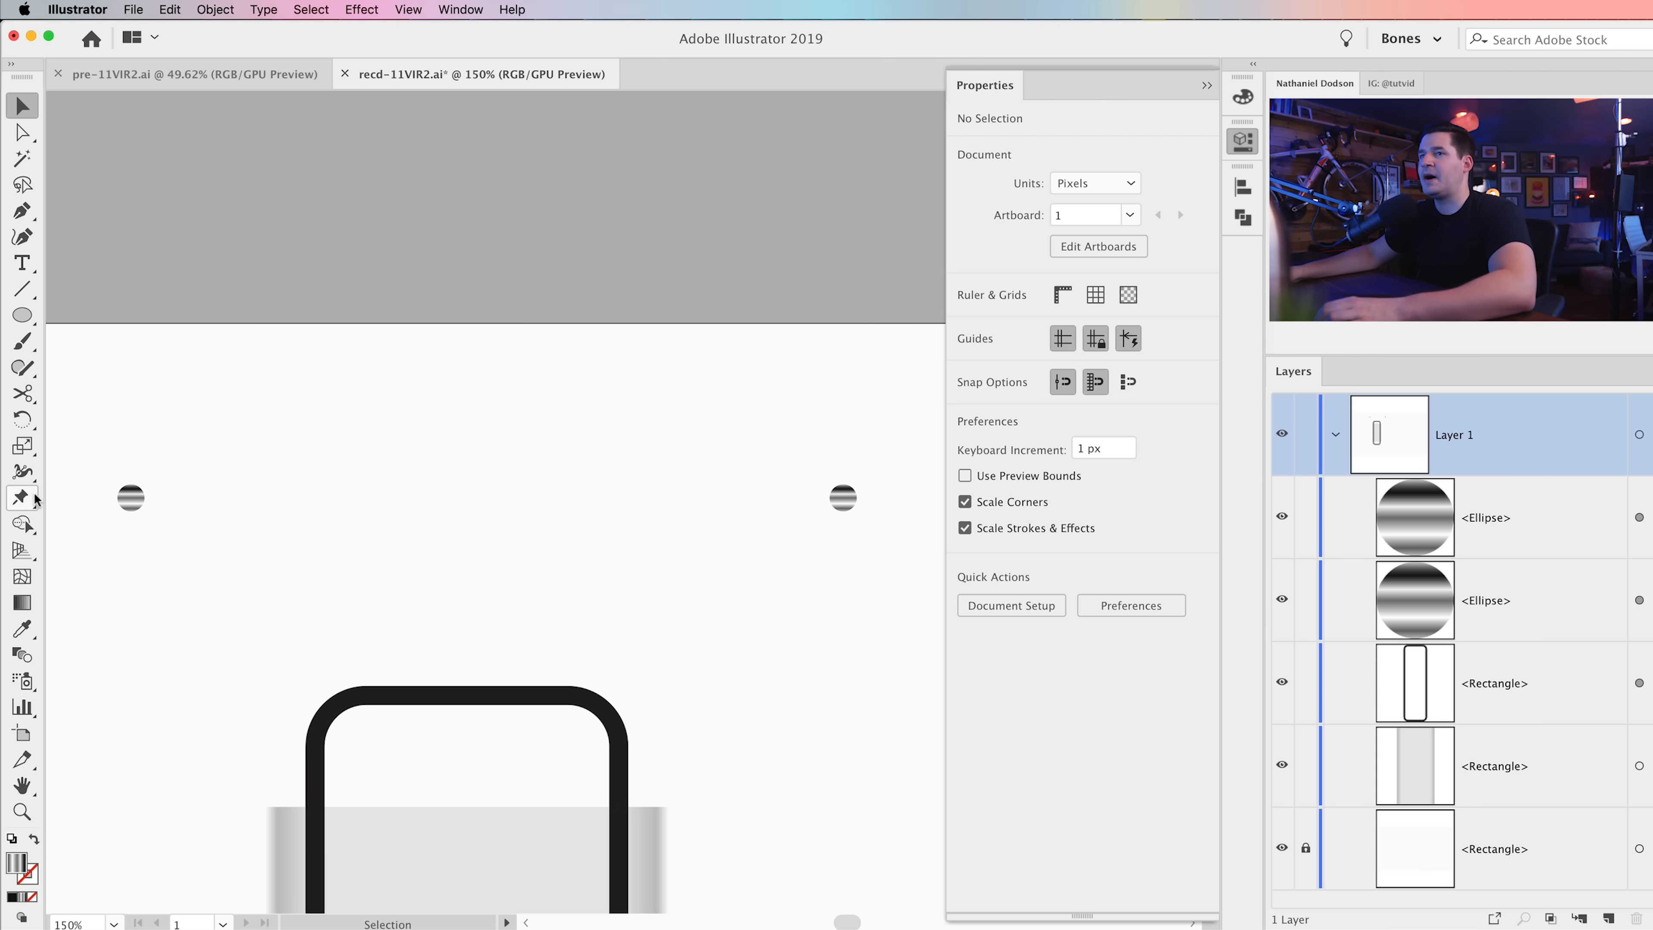
Step: Select both small circles and set the blend options to 1000 specified steps with Align to Page orientation
{"action": "left_click_drag", "start_coordinate": [80, 455], "coordinate": [937, 583]}
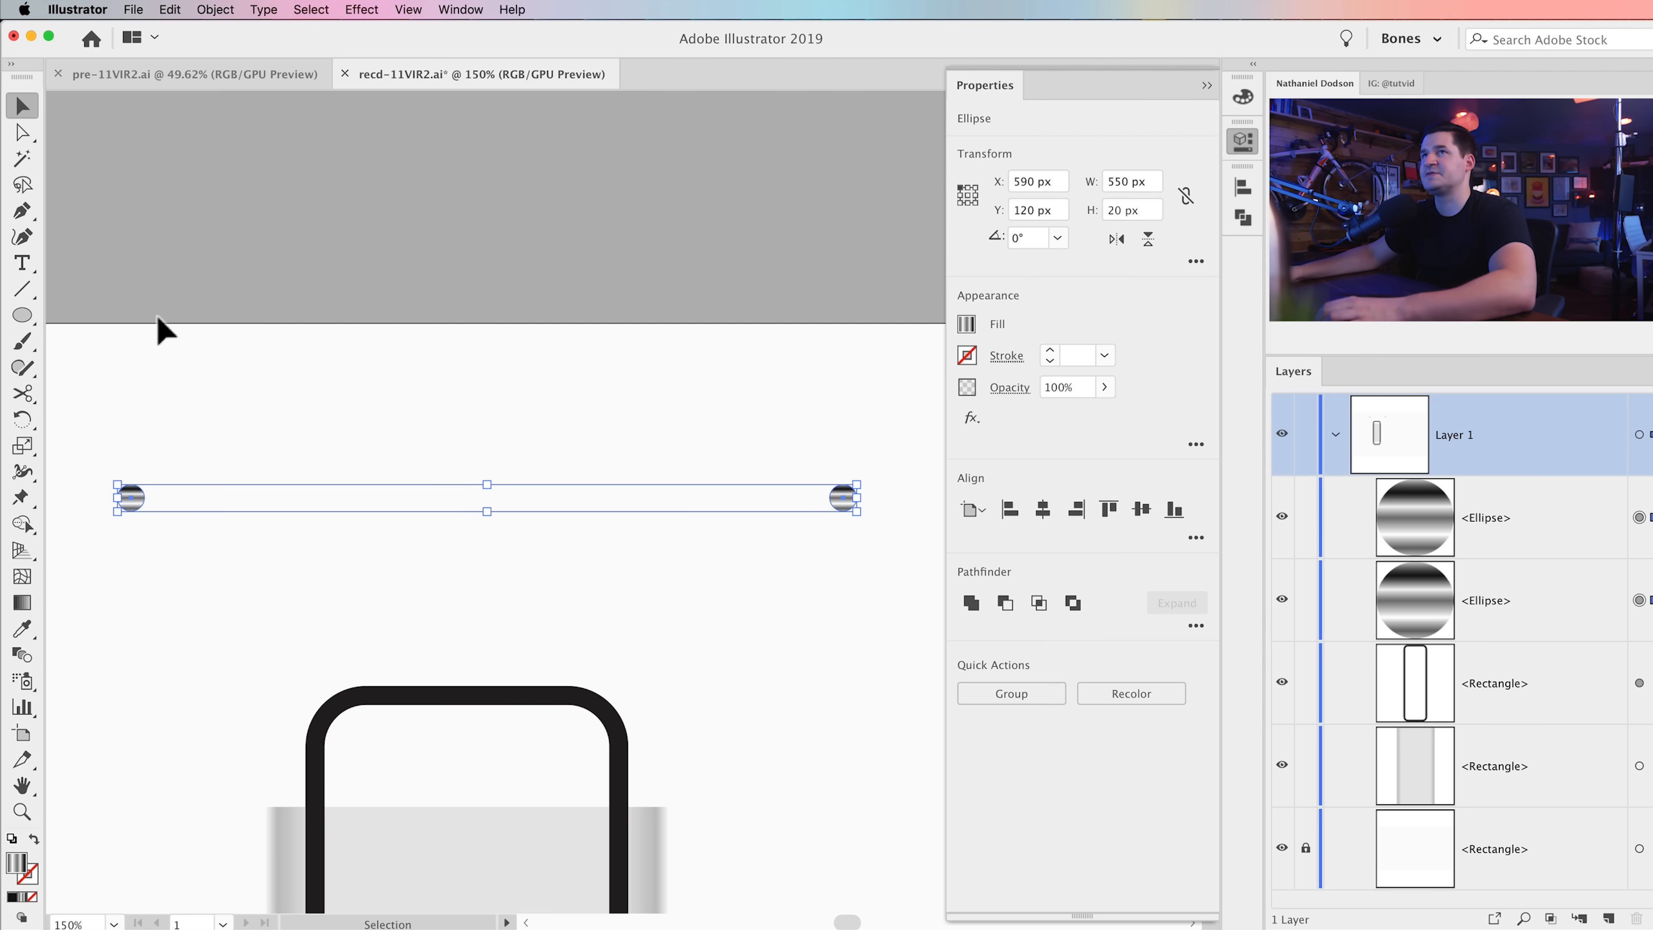
{"action": "left_click", "coordinate": [203, 8]}
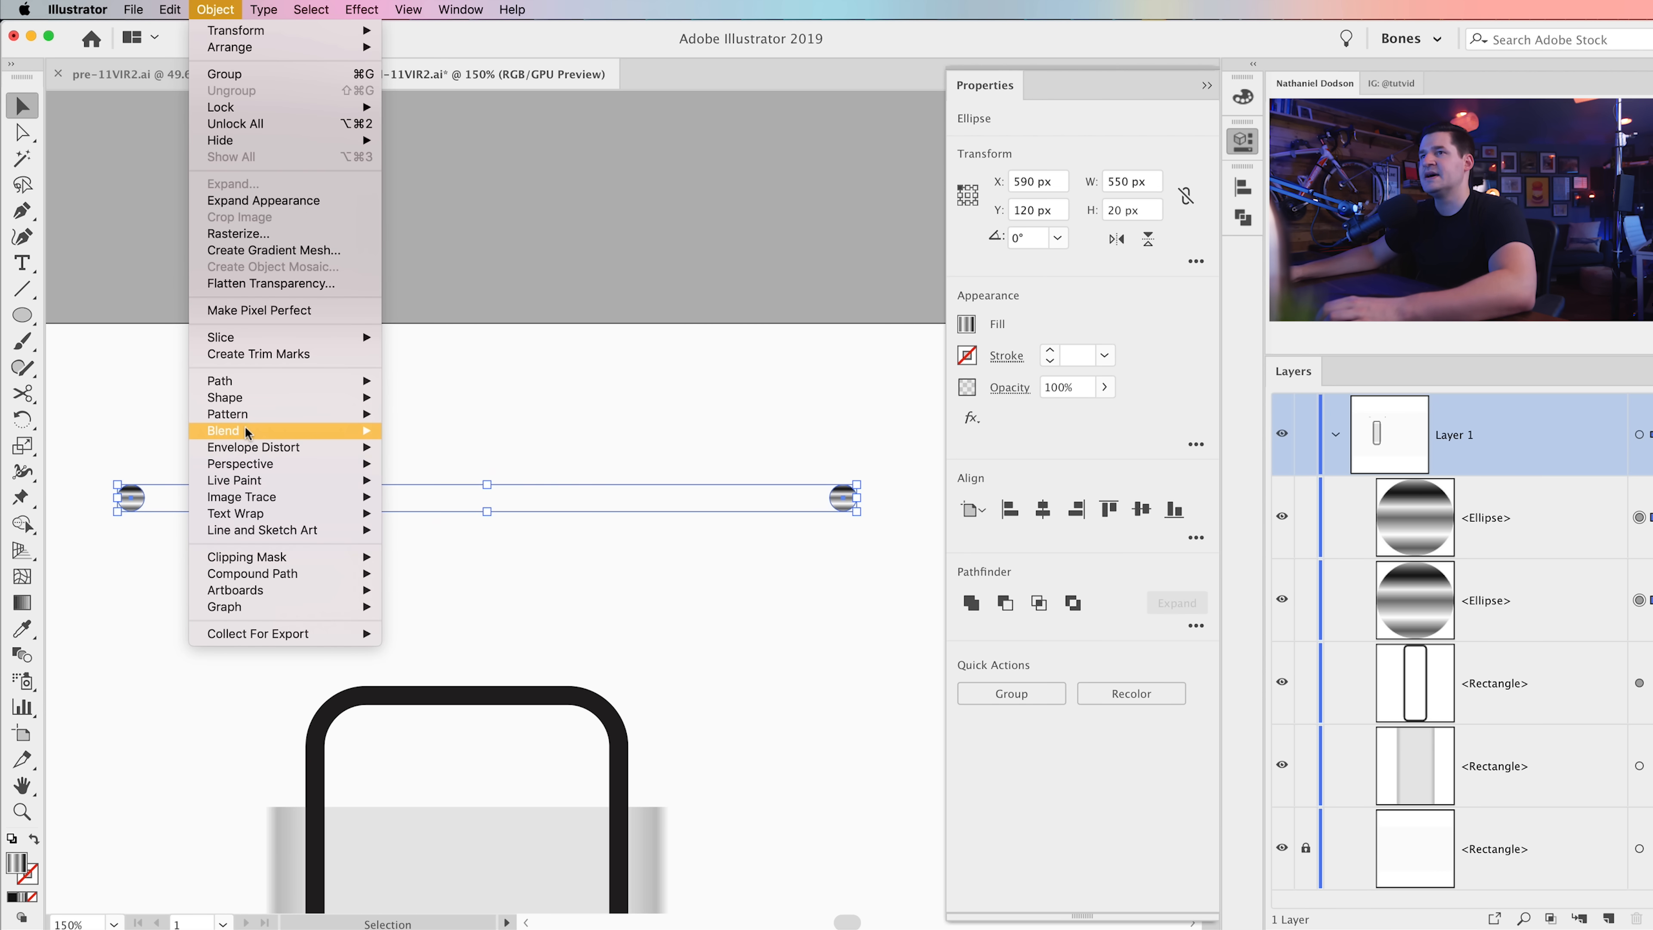
{"action": "mouse_move", "coordinate": [338, 431]}
{"action": "left_click", "coordinate": [450, 474]}
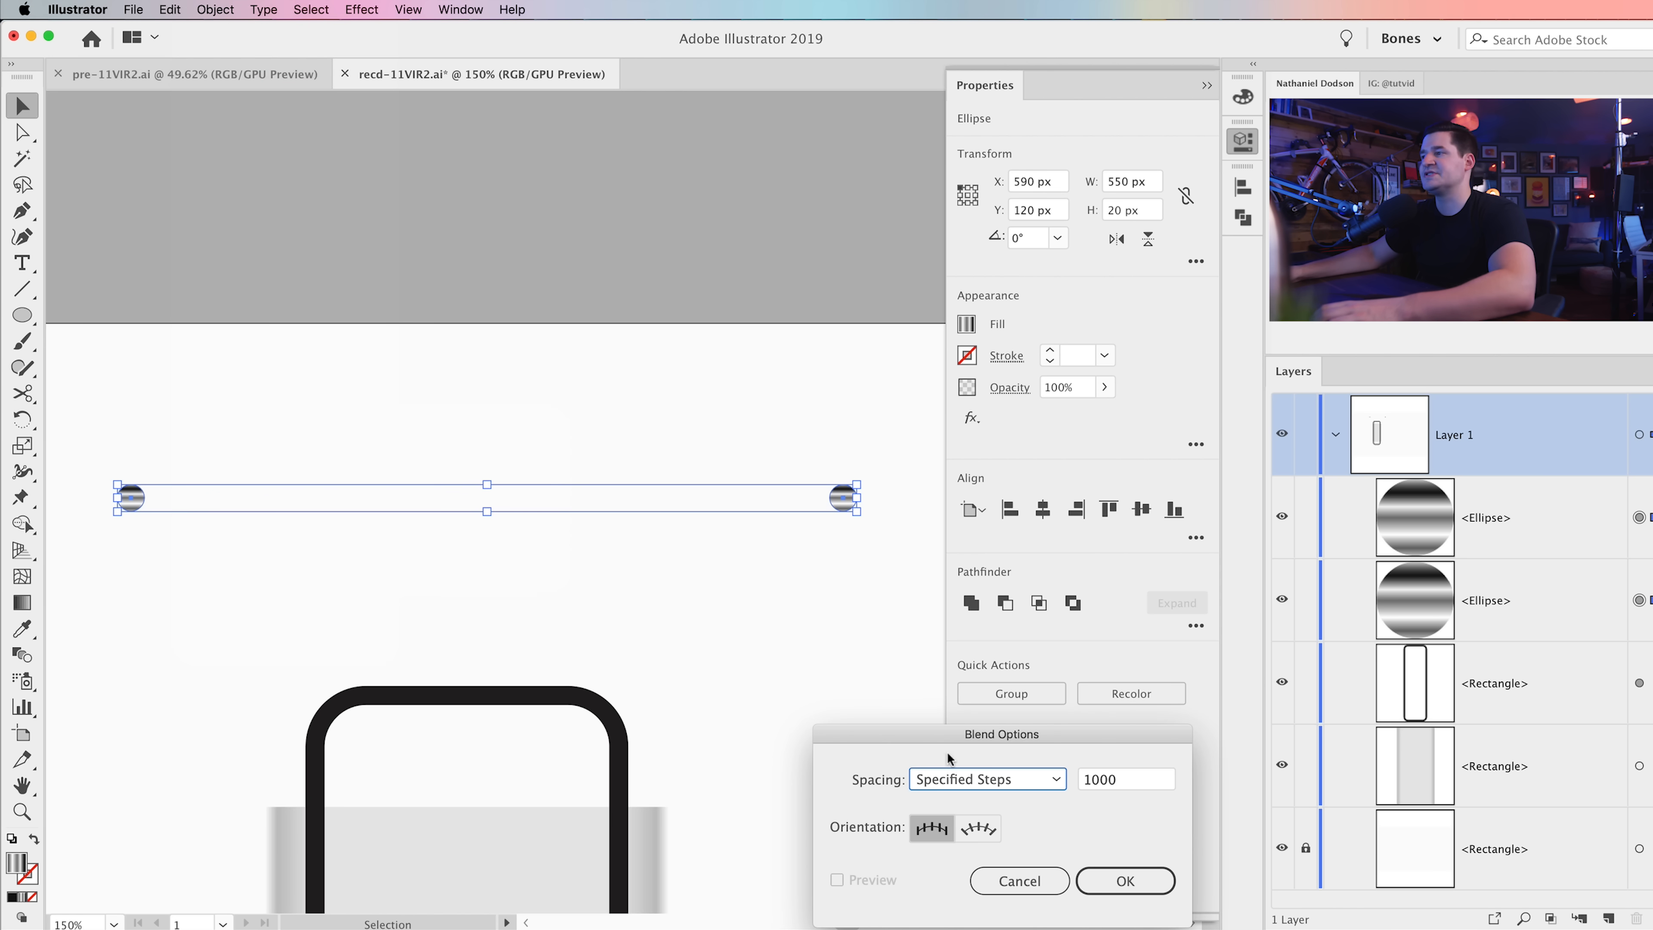
{"action": "left_click_drag", "start_coordinate": [967, 748], "coordinate": [470, 206]}
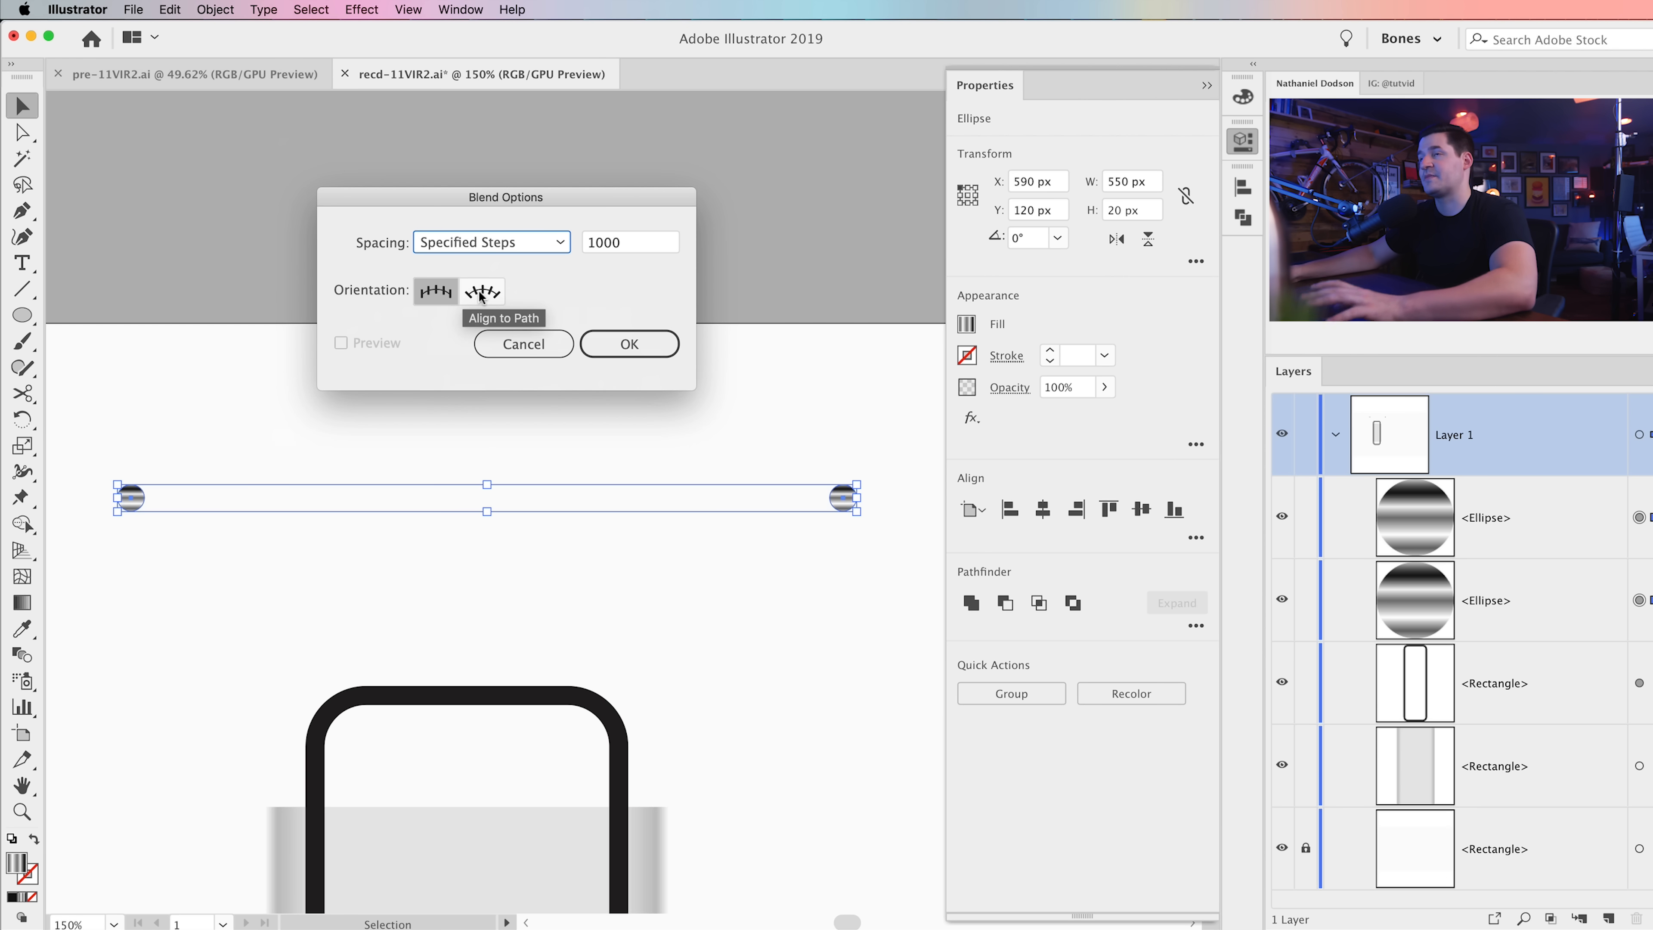
{"action": "left_click", "coordinate": [443, 293]}
{"action": "left_click", "coordinate": [617, 352]}
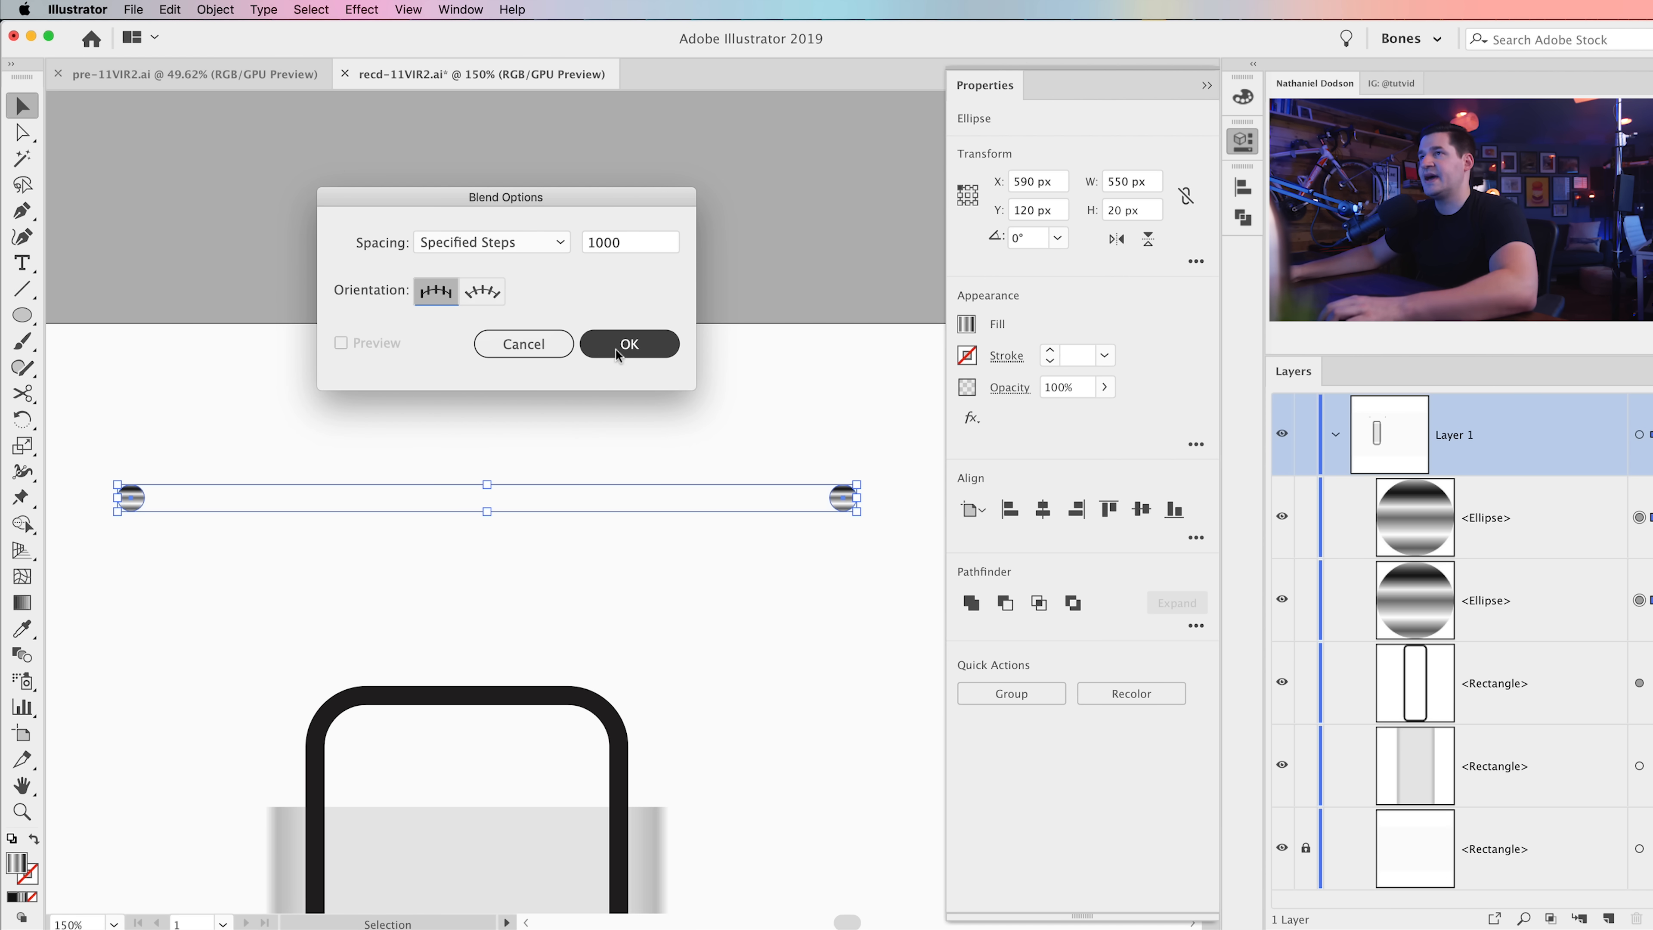
Step: Blend the two small metallic circles into one continuous horizontal tube and deselect it
{"action": "left_click", "coordinate": [217, 11]}
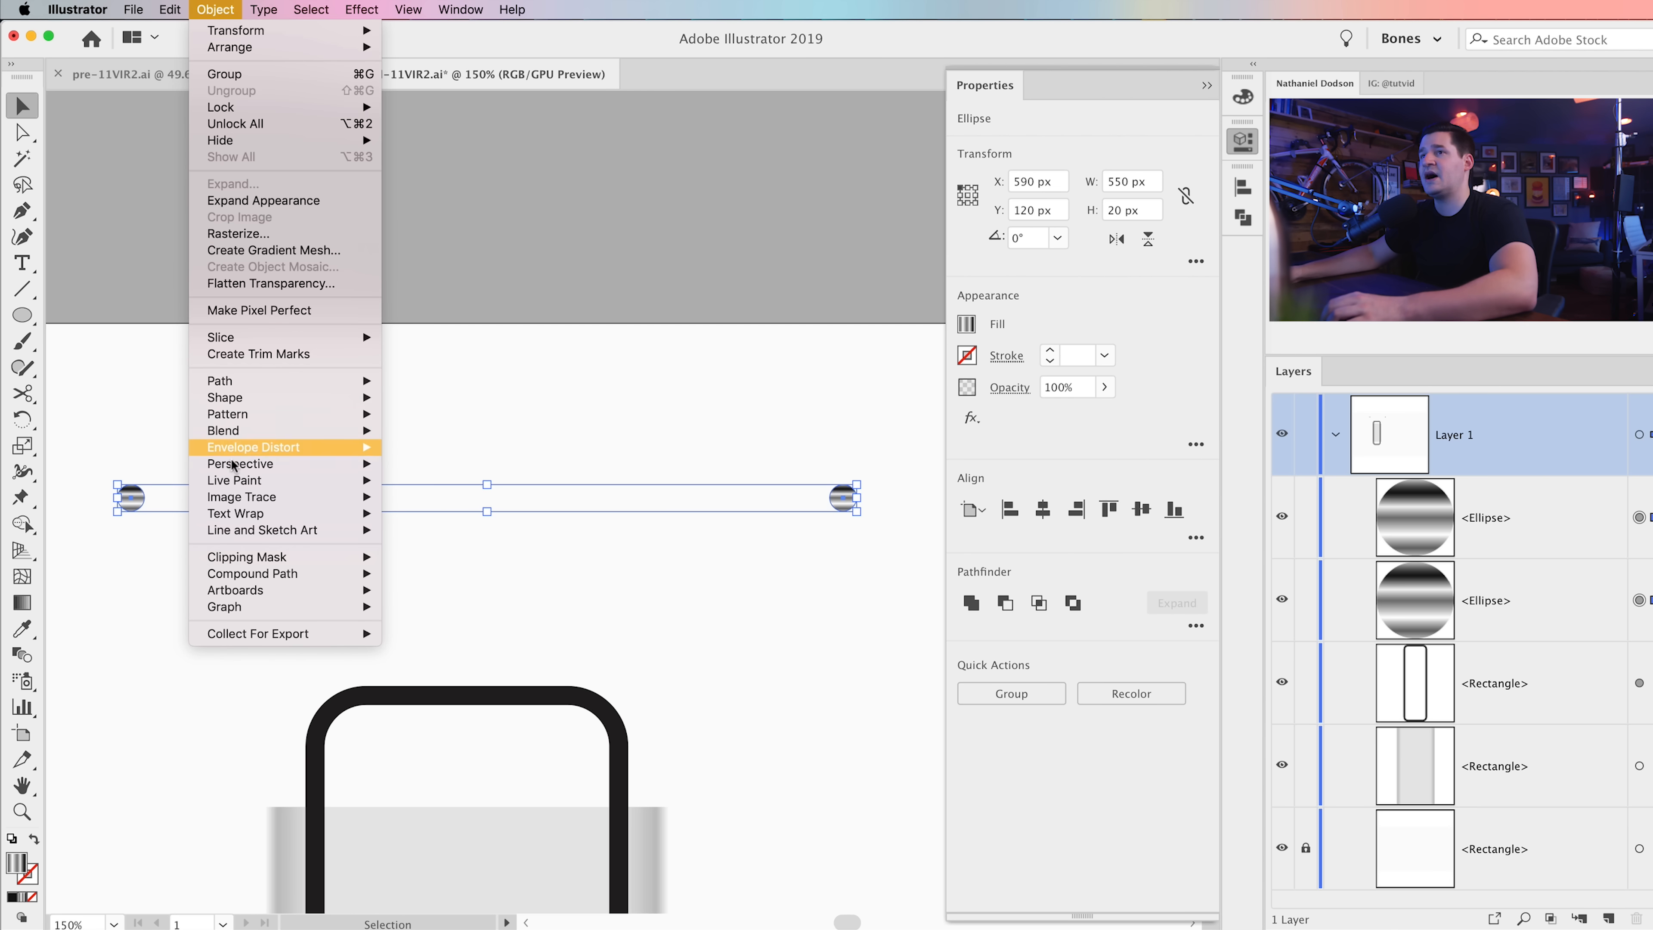
{"action": "mouse_move", "coordinate": [231, 431]}
{"action": "left_click", "coordinate": [643, 387]}
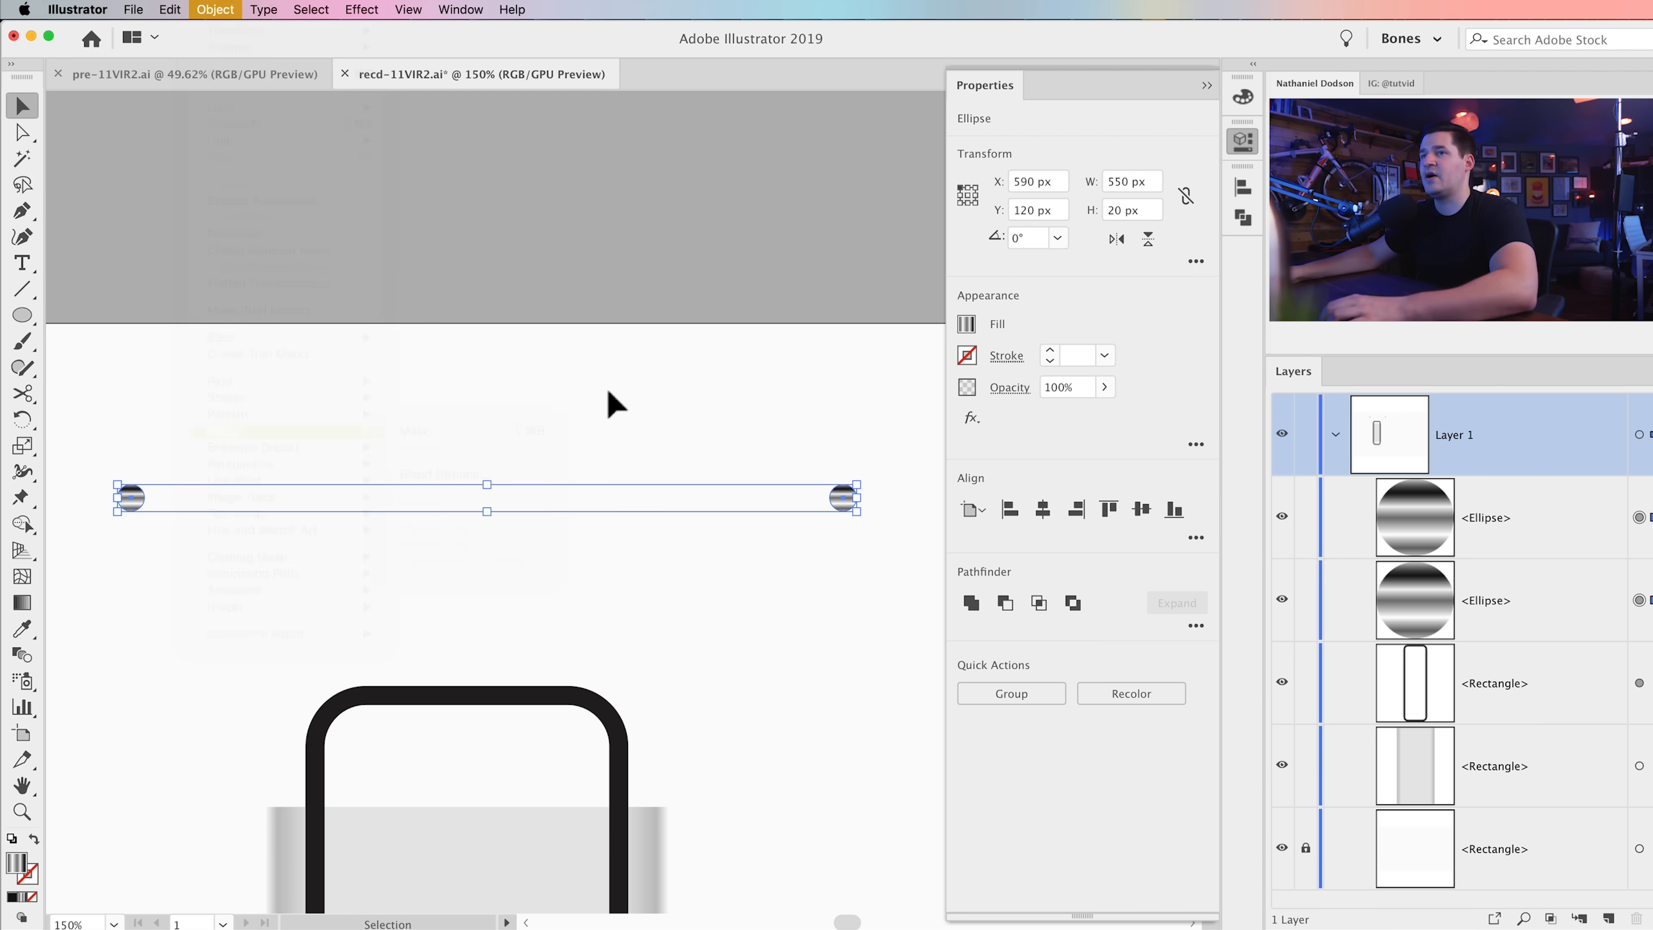
{"action": "left_click_drag", "start_coordinate": [70, 410], "coordinate": [860, 528]}
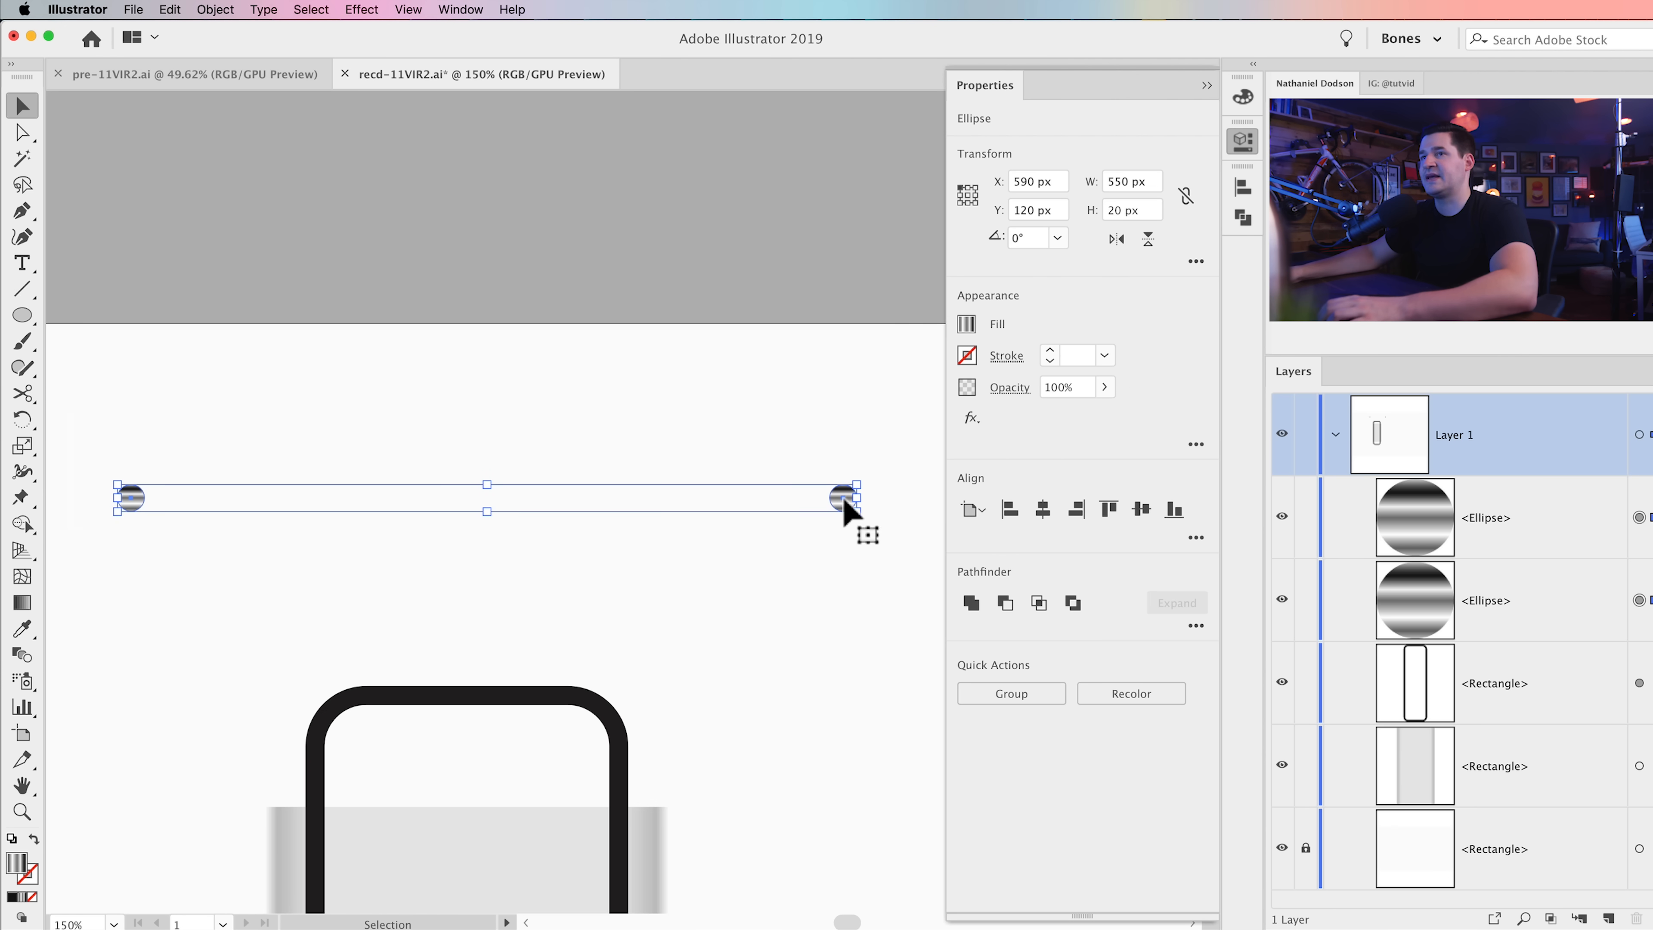
{"action": "left_click", "coordinate": [213, 10]}
{"action": "mouse_move", "coordinate": [231, 431]}
{"action": "left_click", "coordinate": [417, 433]}
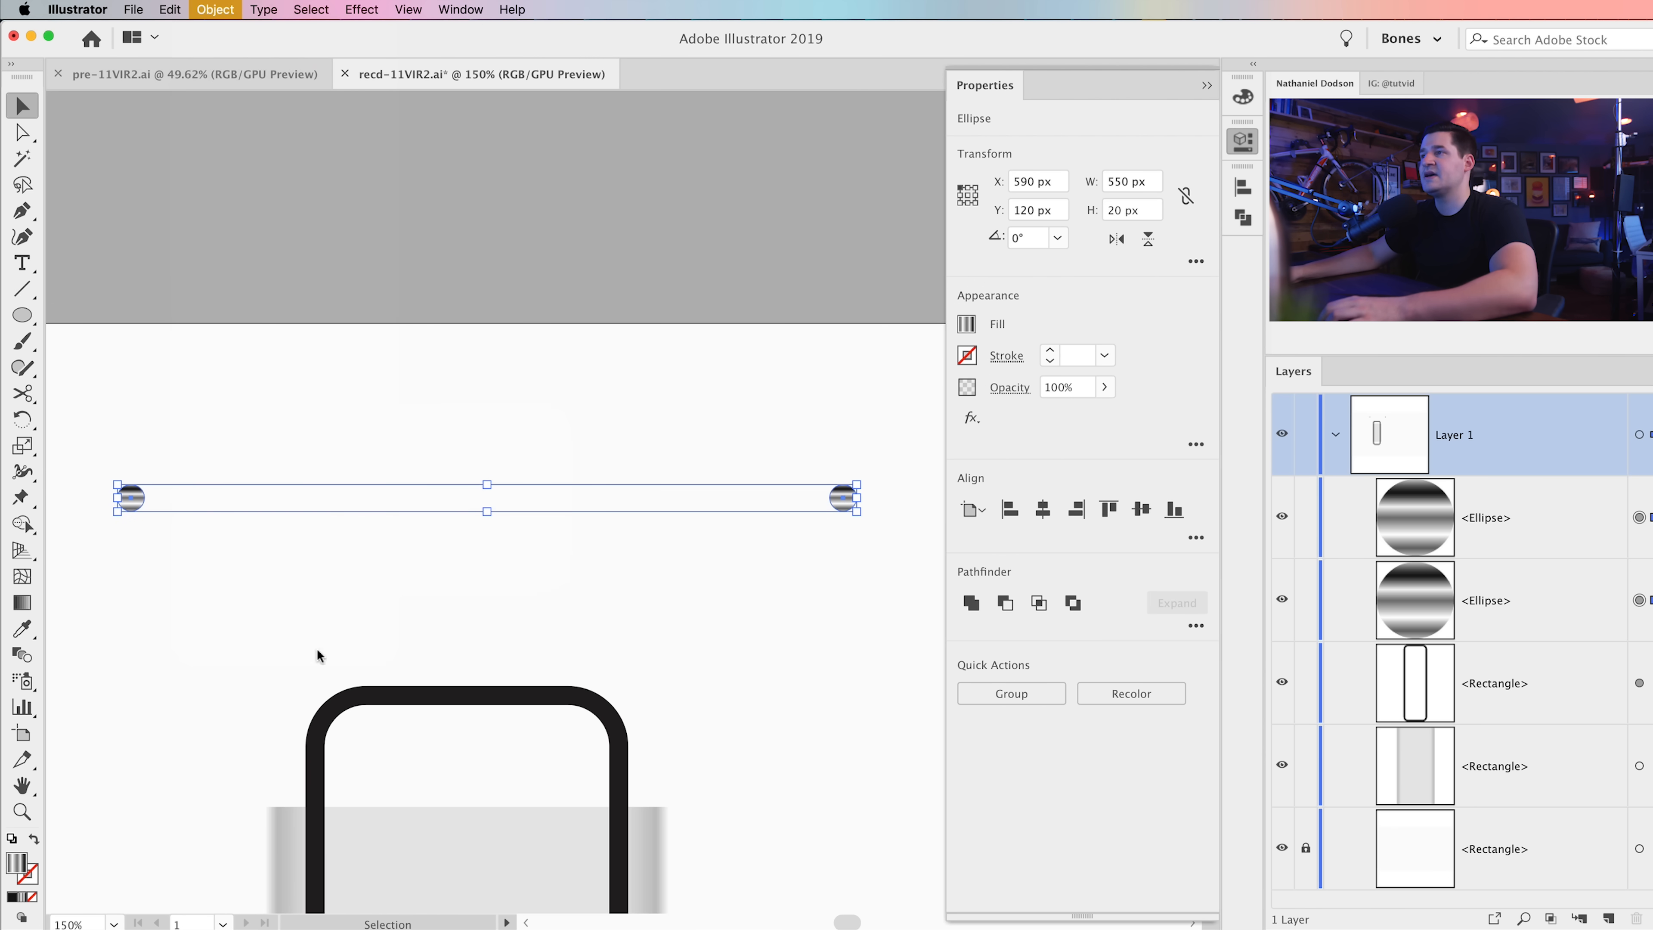
{"action": "left_click", "coordinate": [582, 572]}
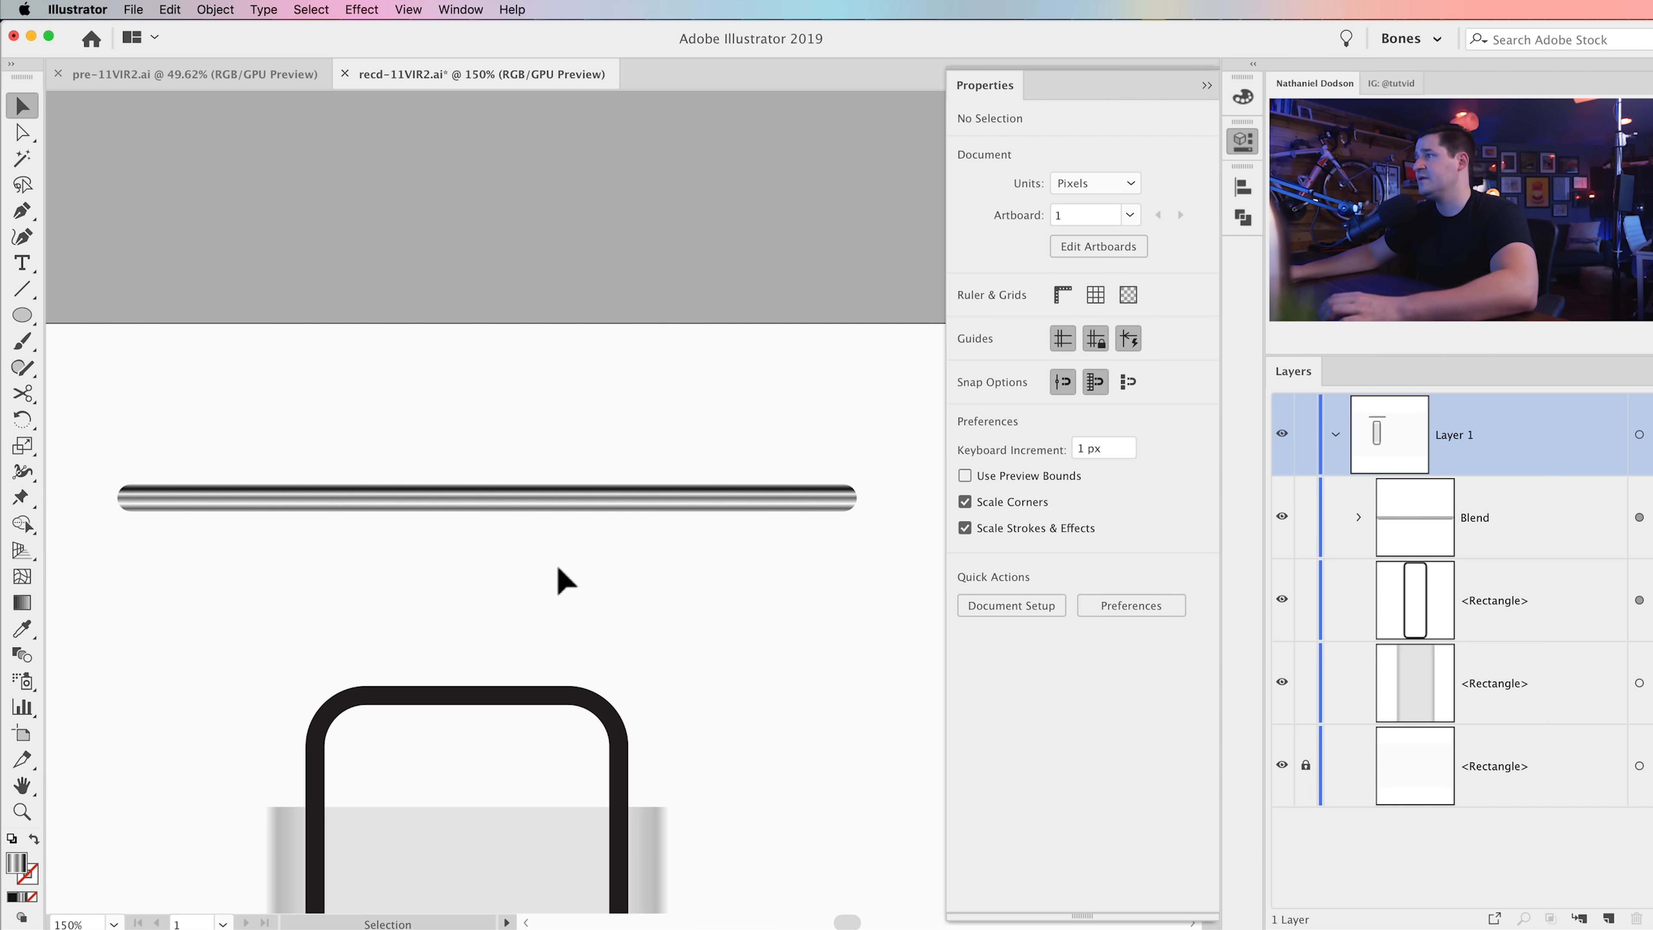
Step: Duplicate the metallic tube straight up, about 60 px above the original, and deselect it
{"action": "left_click", "coordinate": [529, 507]}
{"action": "left_click_drag", "start_coordinate": [520, 501], "coordinate": [538, 420]}
{"action": "left_click", "coordinate": [469, 547]}
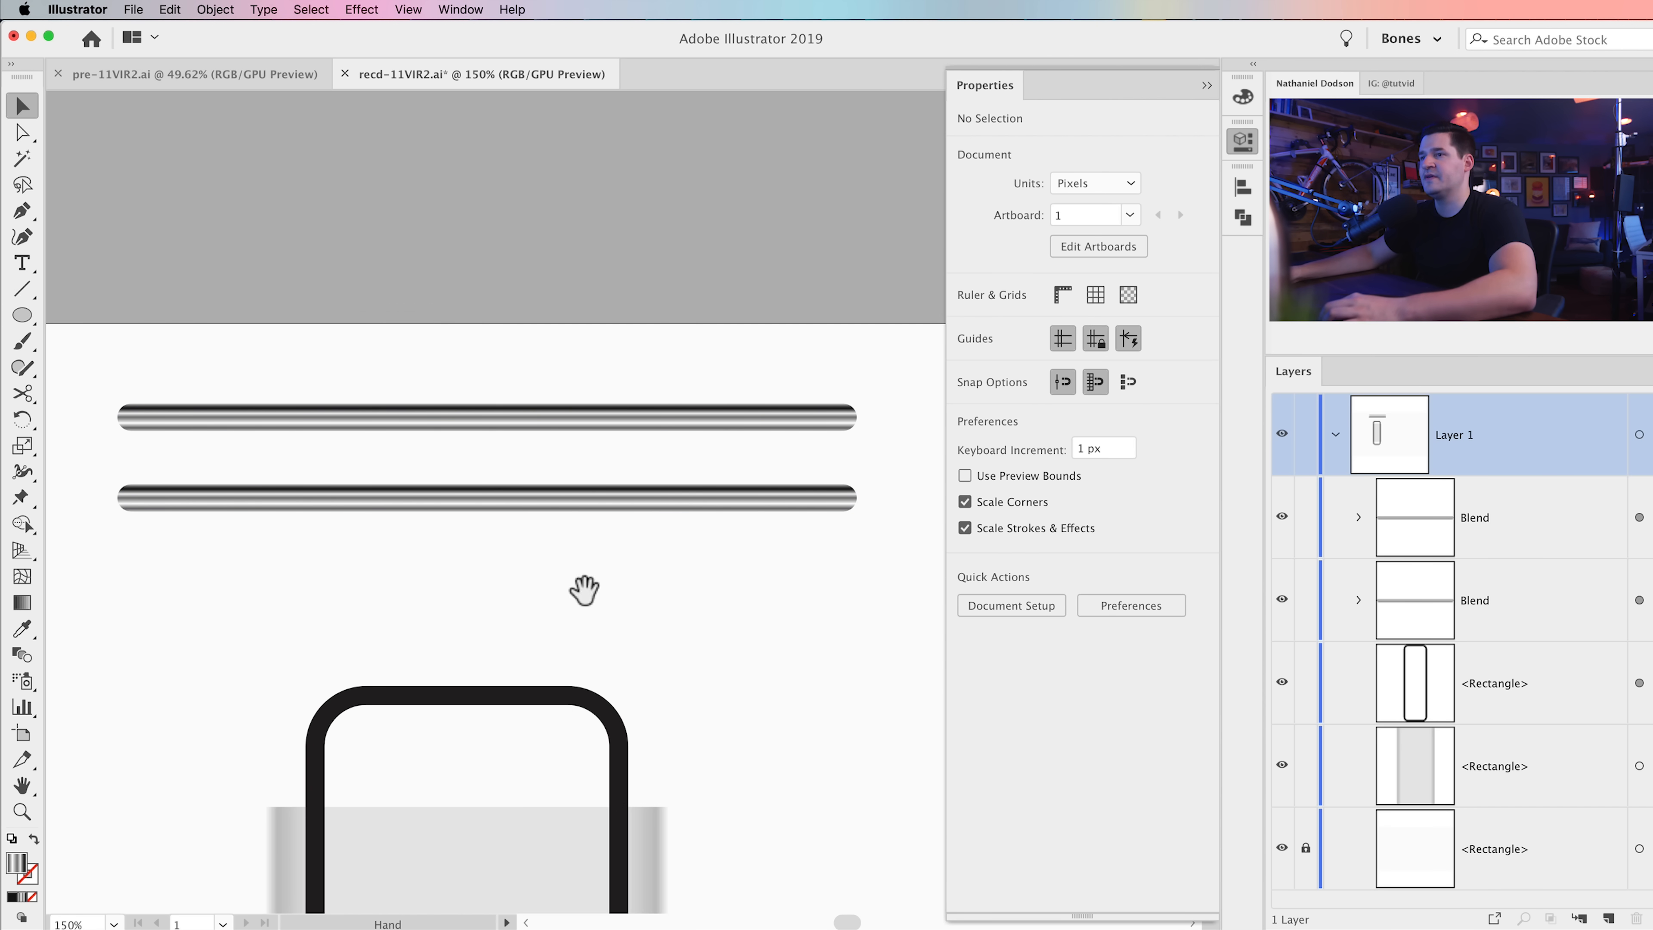
Step: Delete the two bottom anchor points of the rounded black frame so its lower end is open with straight sides
{"action": "left_click_drag", "start_coordinate": [584, 591], "coordinate": [627, 374]}
{"action": "left_click_drag", "start_coordinate": [546, 480], "coordinate": [574, 297]}
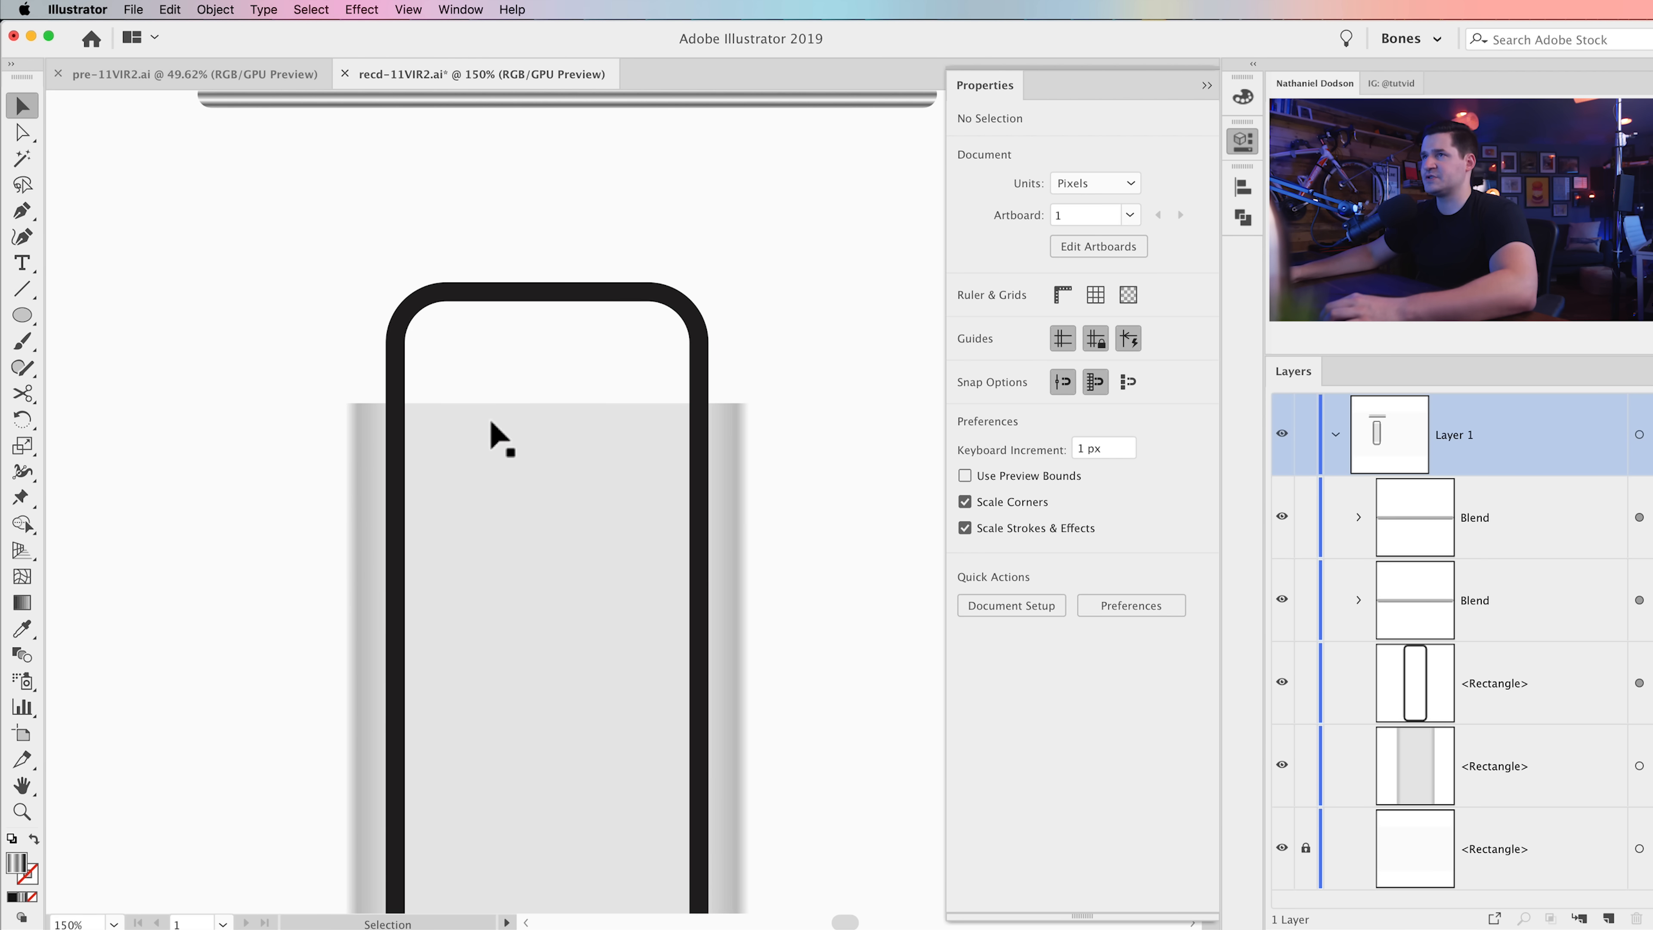
{"action": "left_click_drag", "start_coordinate": [473, 798], "coordinate": [499, 258]}
{"action": "left_click_drag", "start_coordinate": [573, 461], "coordinate": [501, 450]}
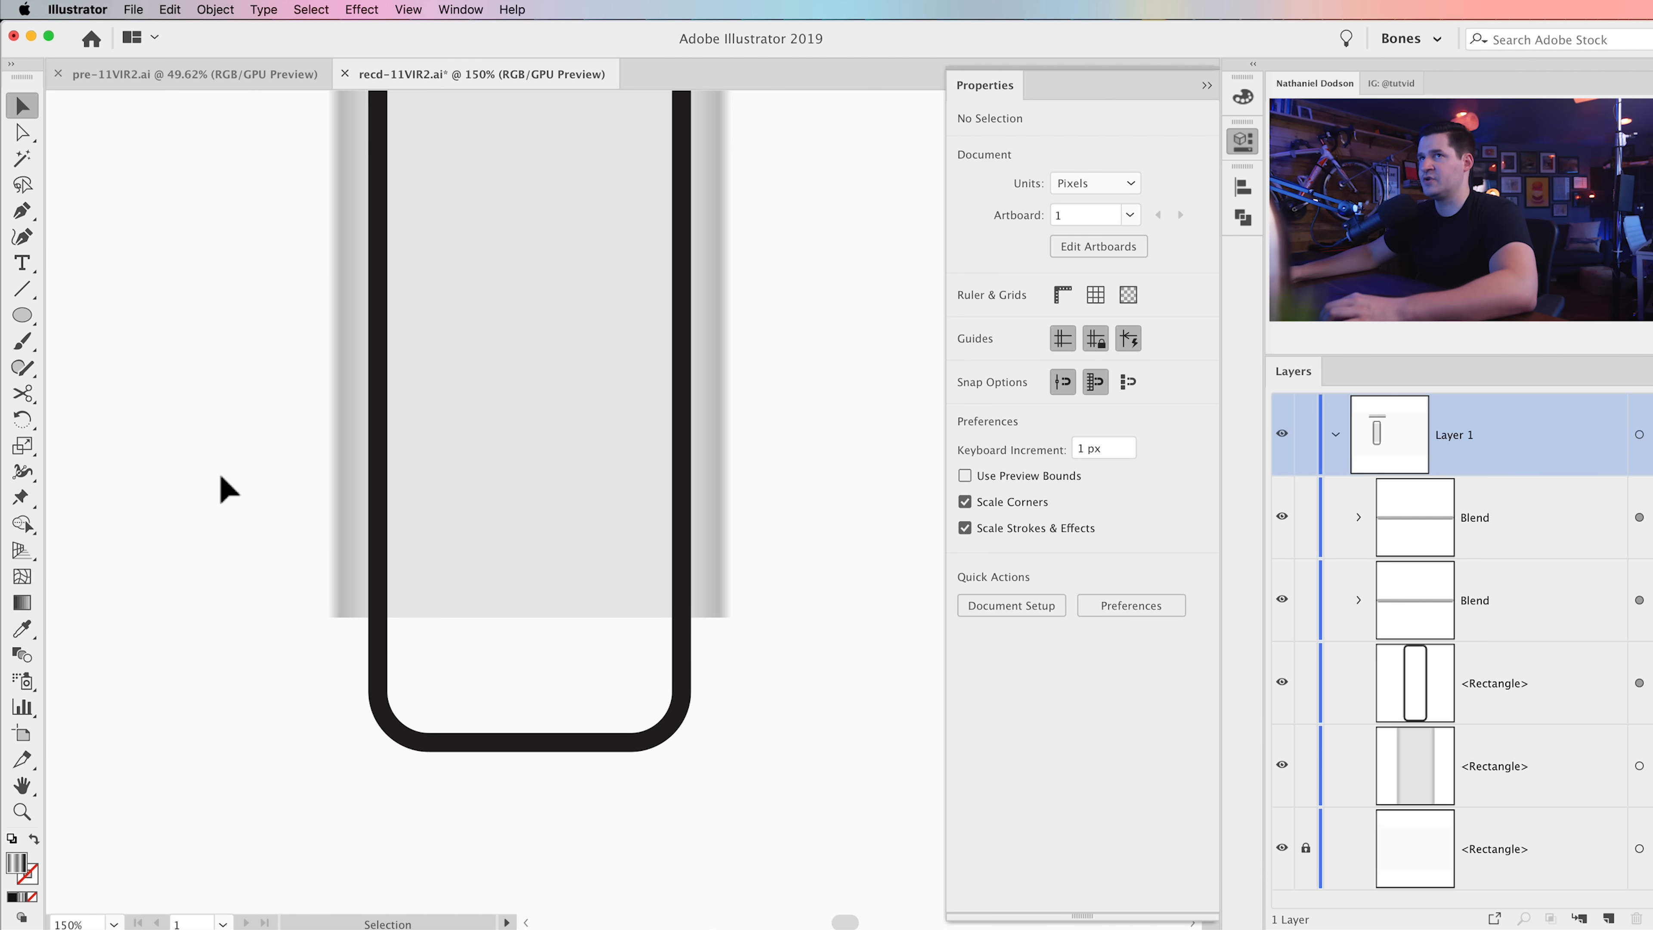
{"action": "key", "text": "super+apostrophe"}
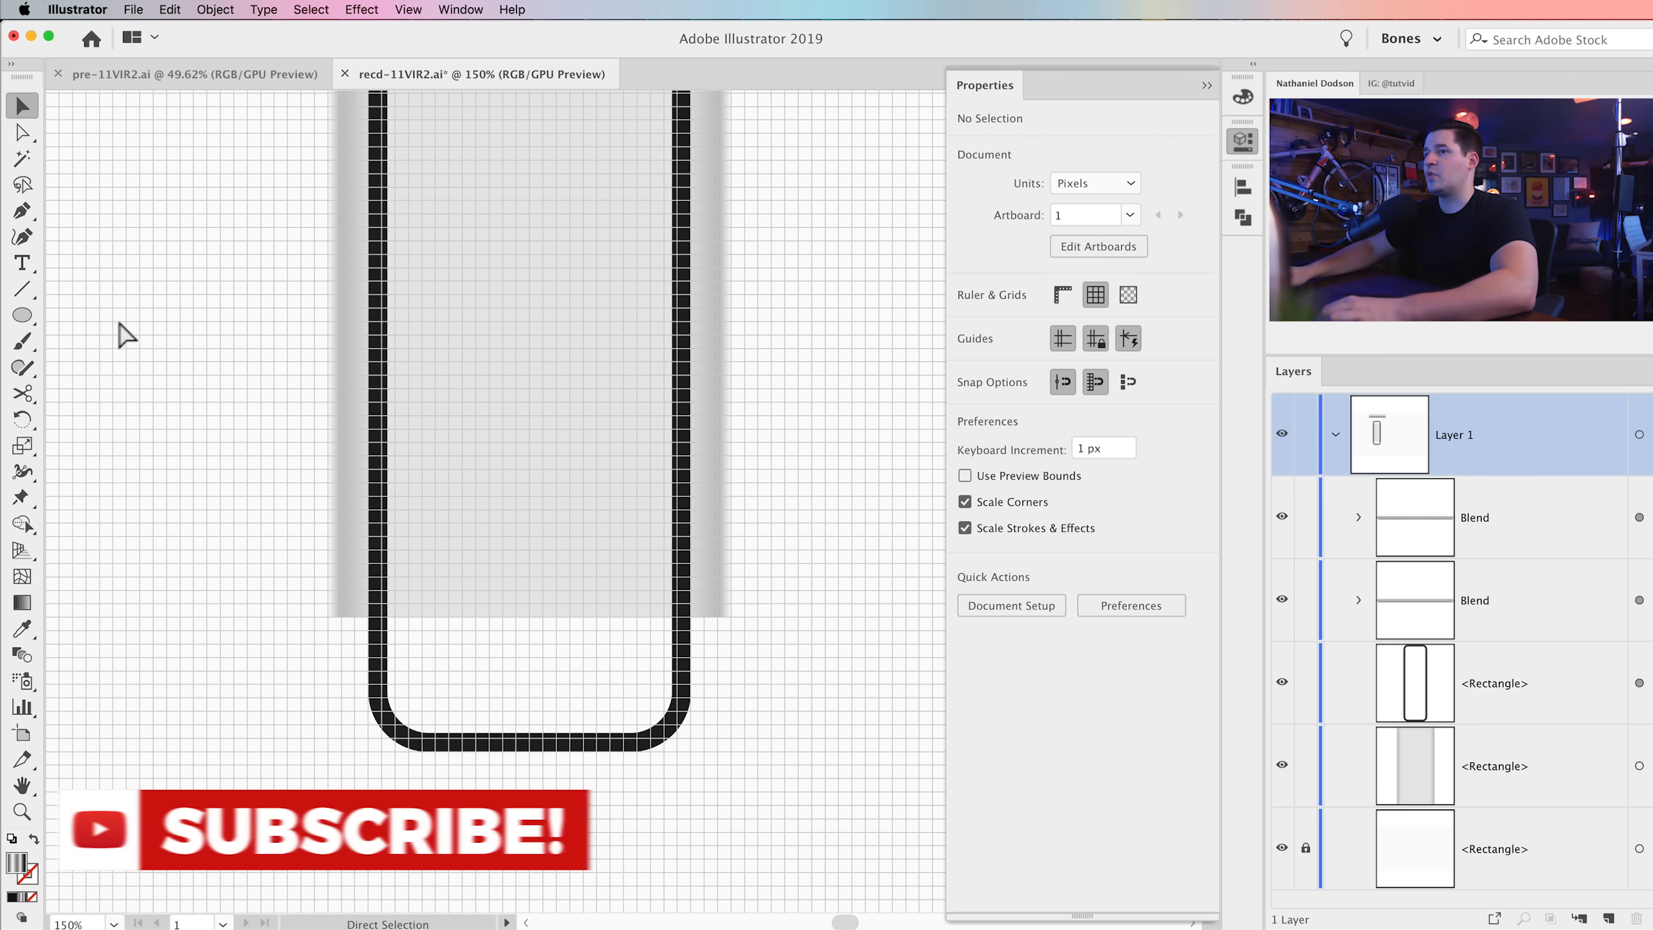
{"action": "key", "text": "z"}
{"action": "left_click", "coordinate": [472, 725]}
{"action": "left_click_drag", "start_coordinate": [685, 566], "coordinate": [395, 635]}
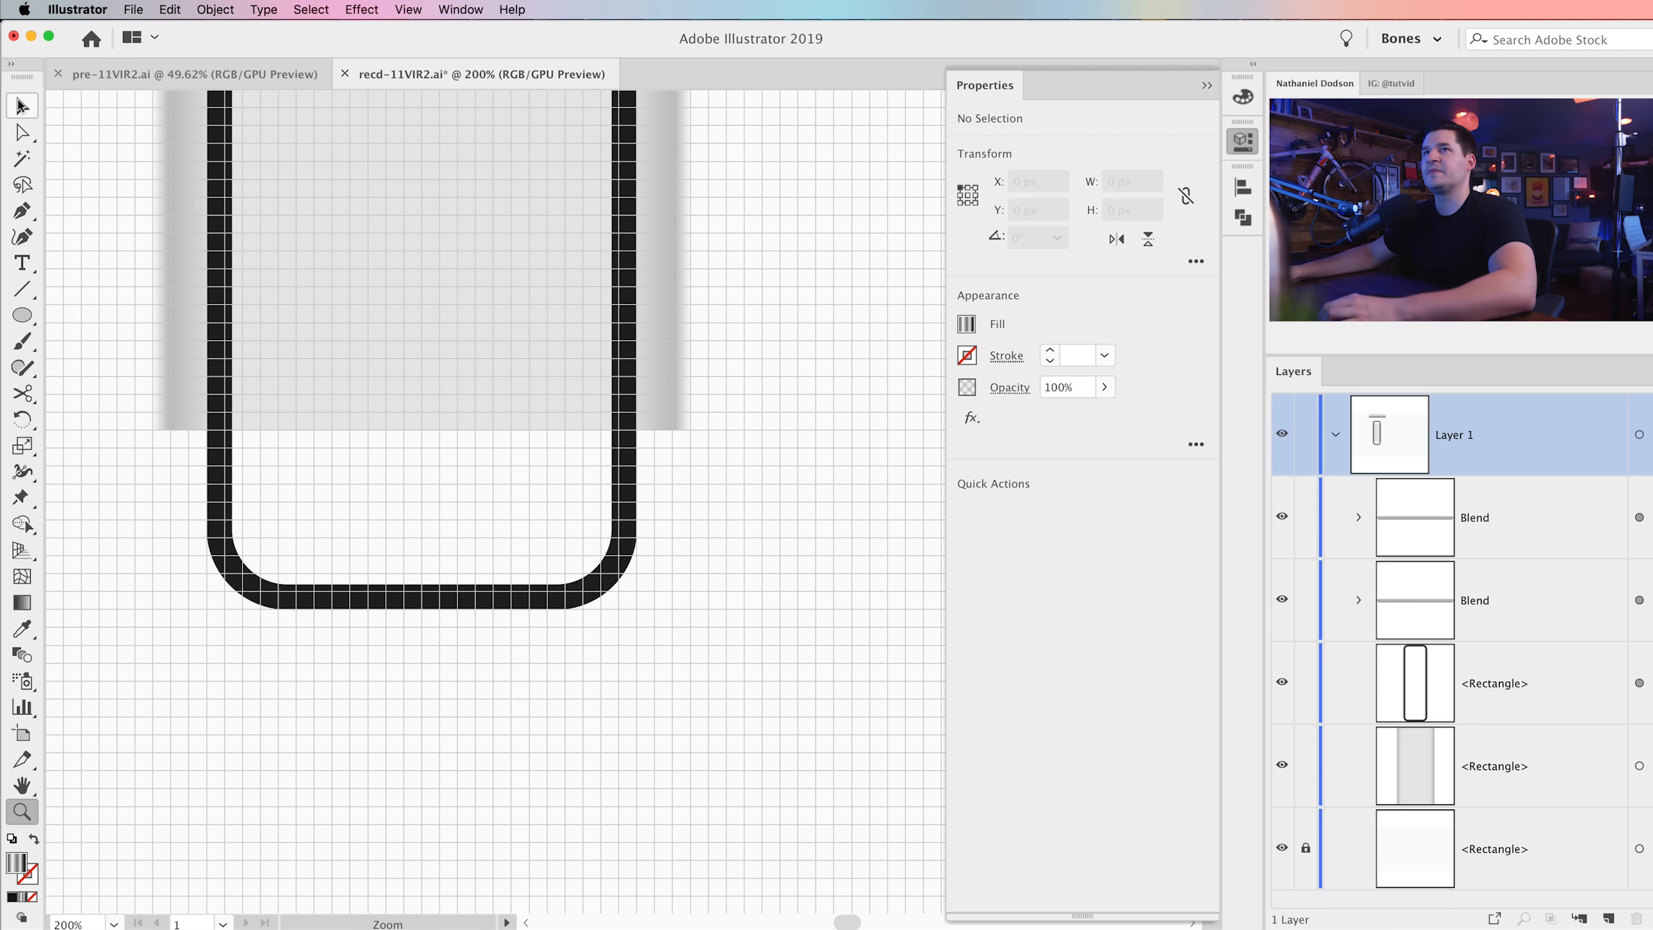
{"action": "left_click", "coordinate": [22, 107]}
{"action": "left_click", "coordinate": [295, 602]}
{"action": "key", "text": "super+apostrophe"}
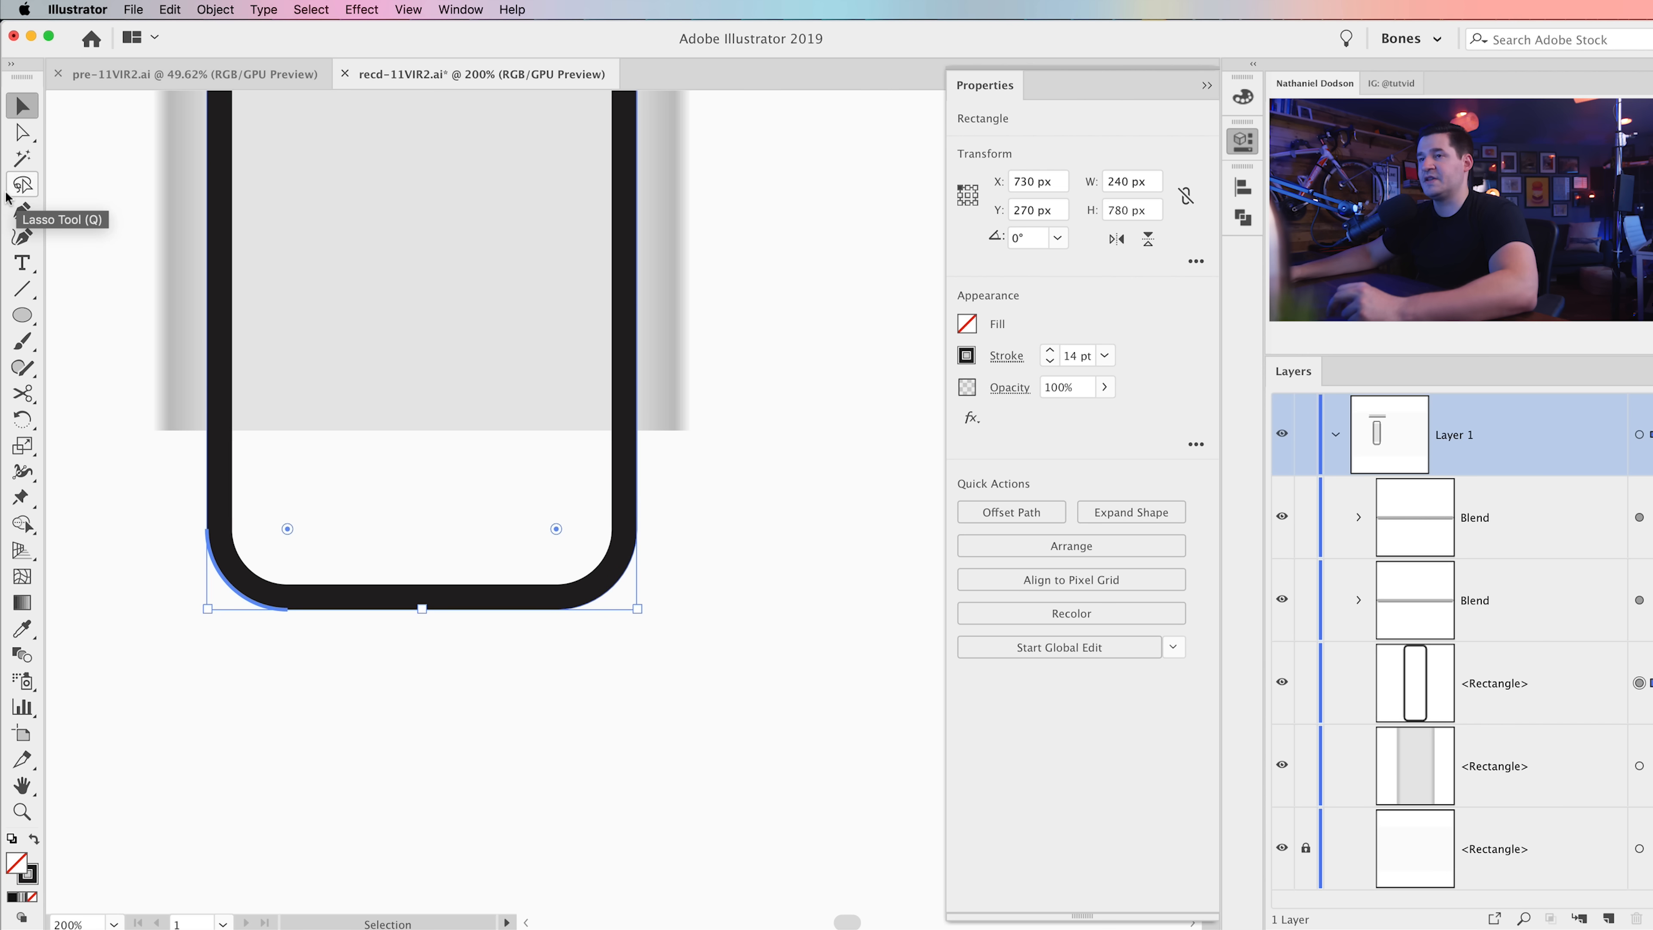
{"action": "left_click", "coordinate": [22, 134]}
{"action": "left_click_drag", "start_coordinate": [219, 638], "coordinate": [585, 598]}
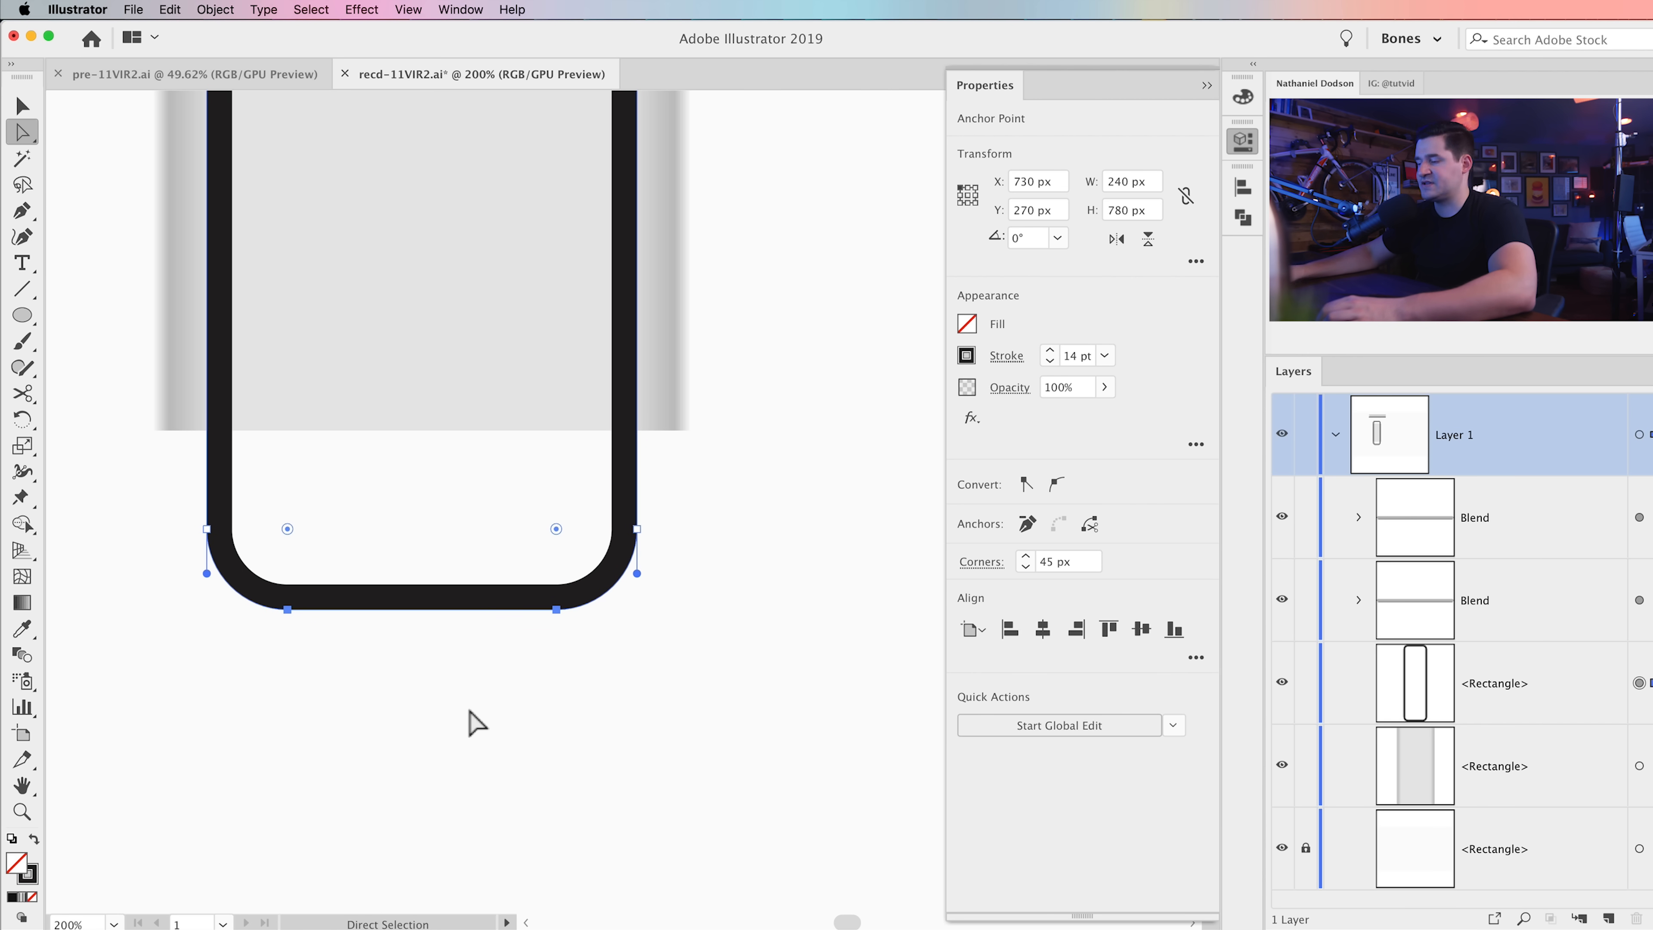
{"action": "key", "text": "Delete"}
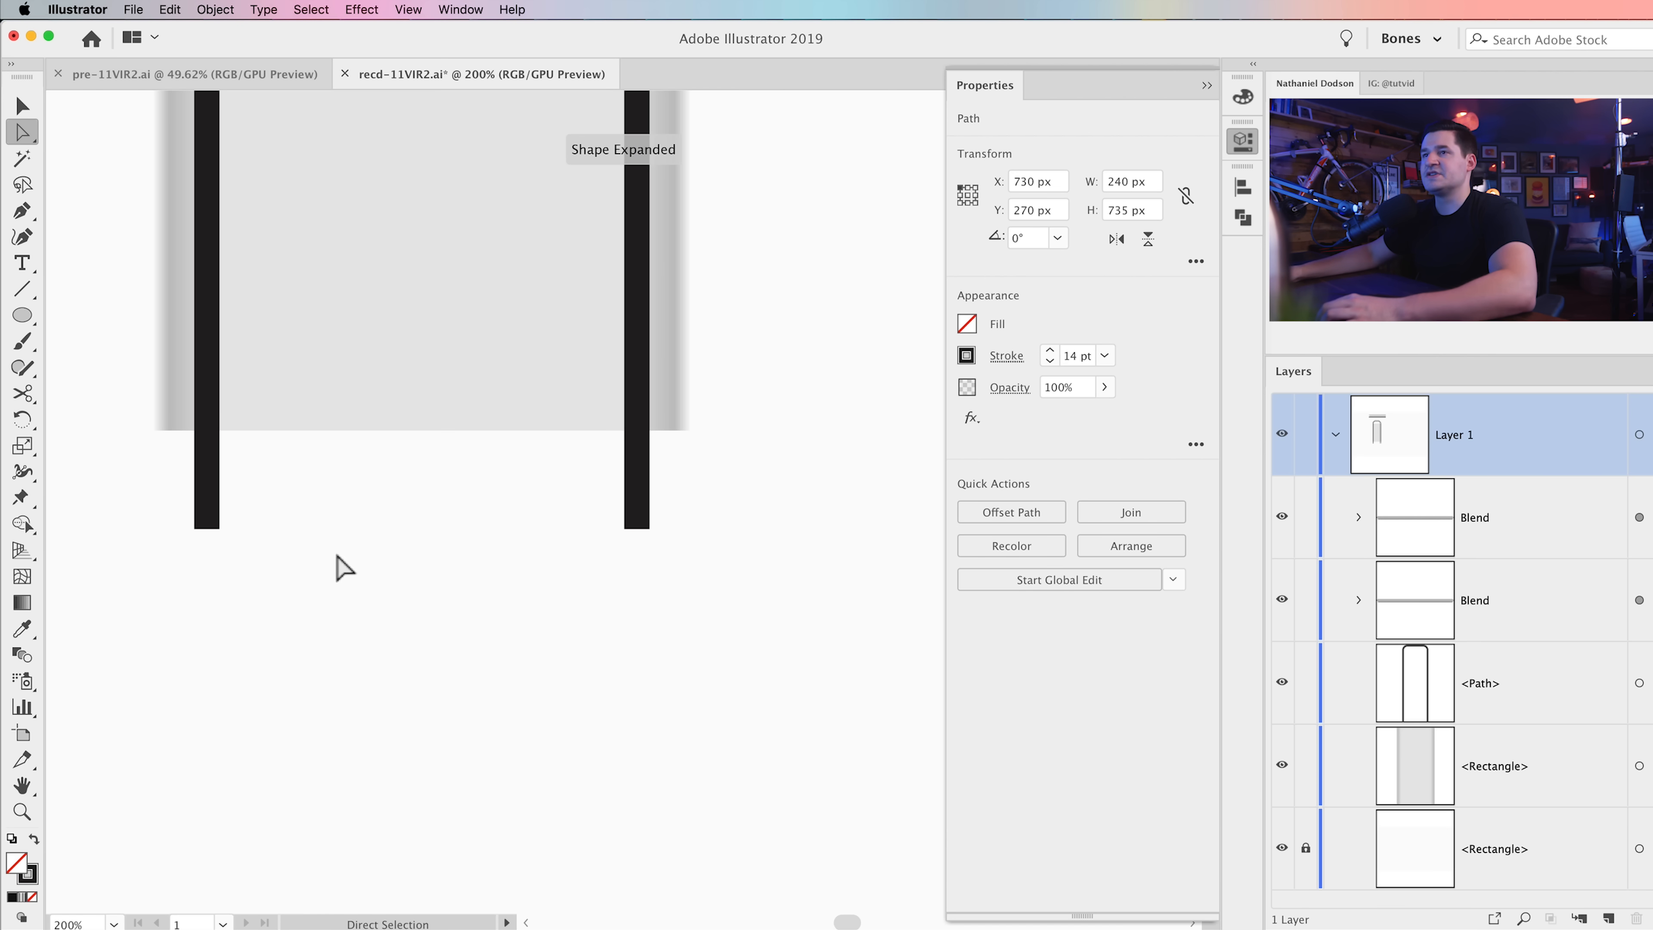
{"action": "left_click", "coordinate": [337, 555]}
Step: Cut the open black frame at the center of its top edge with the Scissors tool, splitting it into two halves
{"action": "left_click_drag", "start_coordinate": [403, 524], "coordinate": [402, 679]}
{"action": "key", "text": "super+minus"}
{"action": "key", "text": "super+minus"}
{"action": "key", "text": "super+minus"}
{"action": "scroll", "coordinate": [417, 554], "scroll_direction": "up", "scroll_amount": 5}
{"action": "key", "text": "z"}
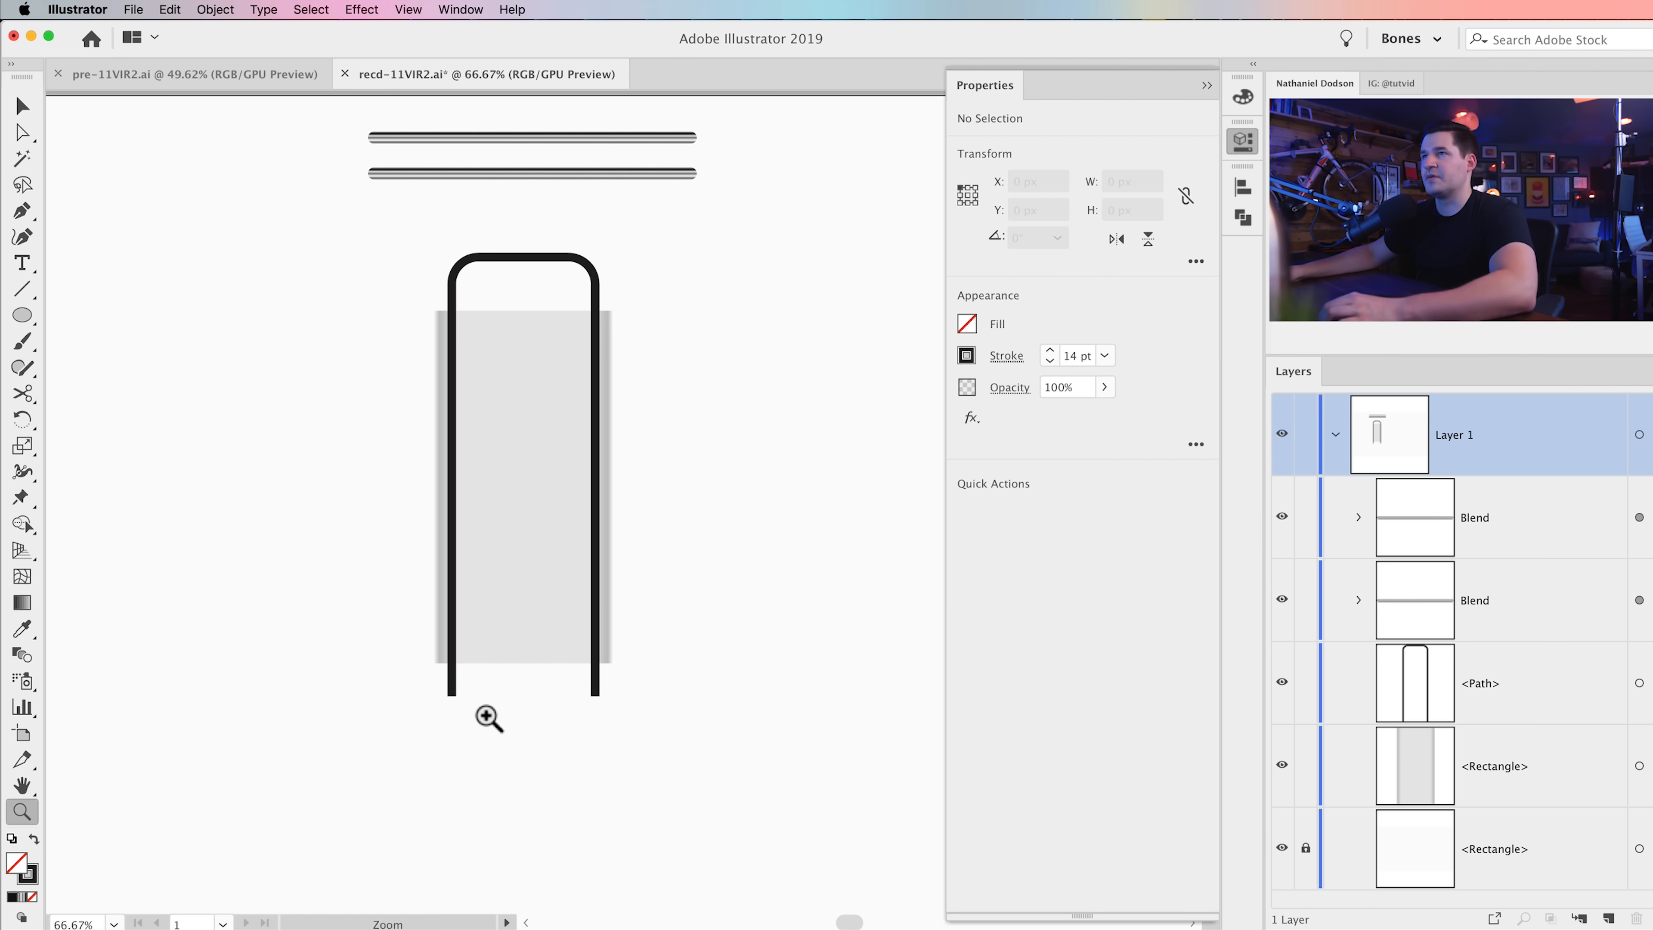
{"action": "scroll", "coordinate": [553, 300], "scroll_direction": "up", "scroll_amount": 1}
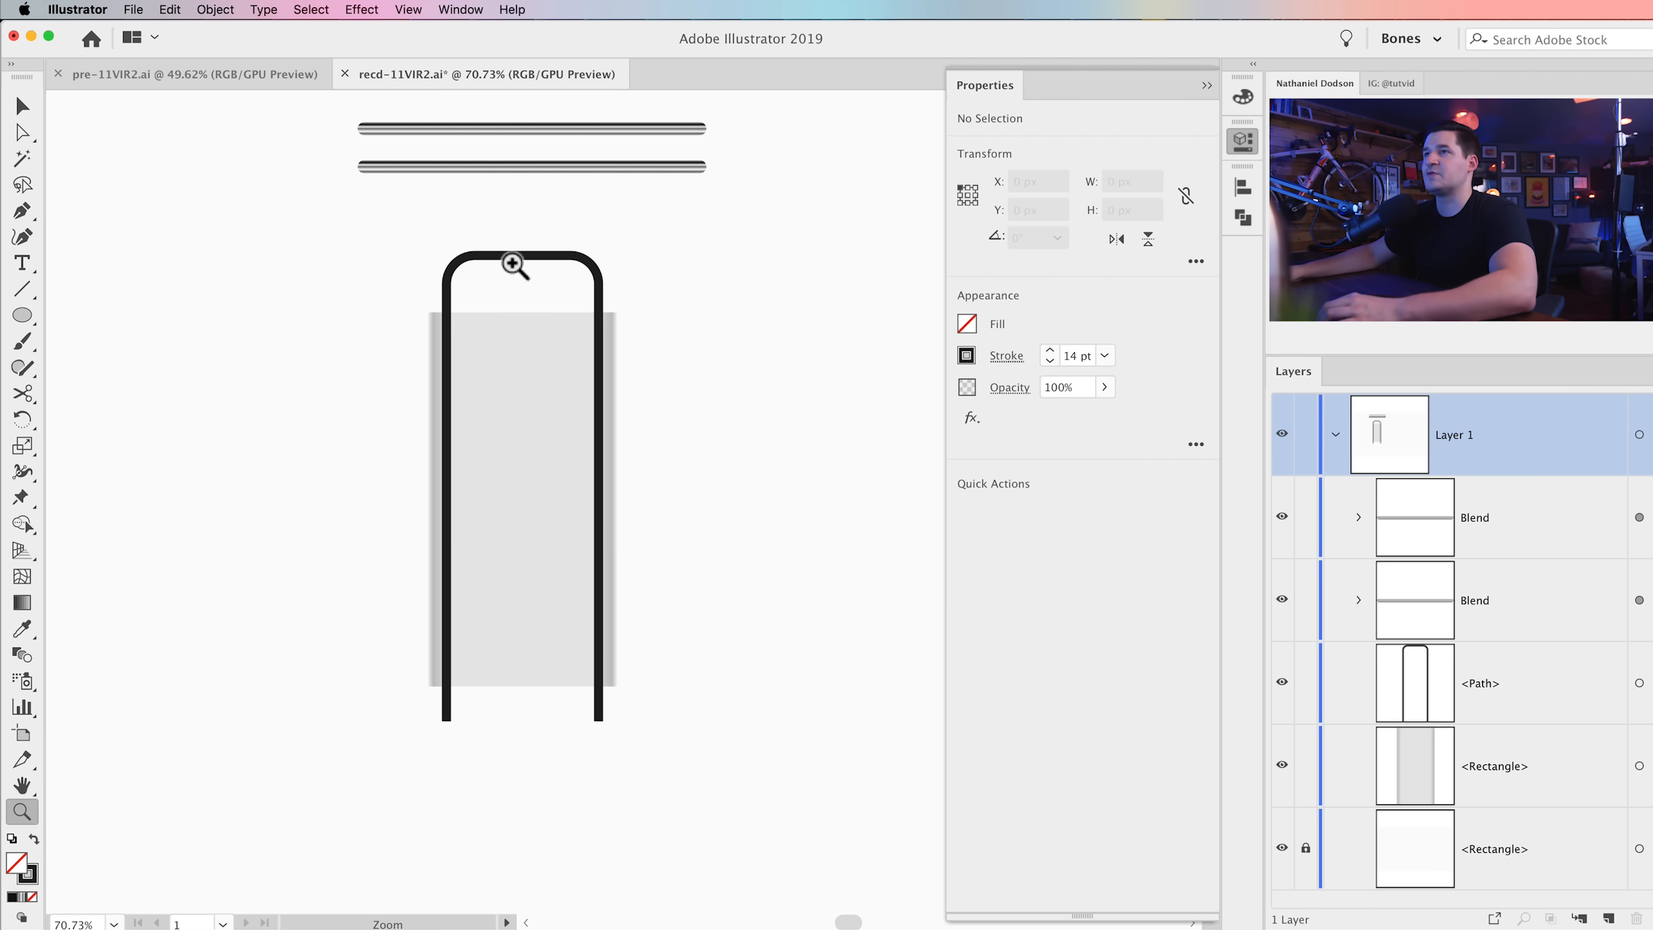
{"action": "left_click", "coordinate": [514, 264]}
{"action": "left_click", "coordinate": [627, 499]}
{"action": "left_click", "coordinate": [656, 551]}
{"action": "left_click", "coordinate": [655, 549]}
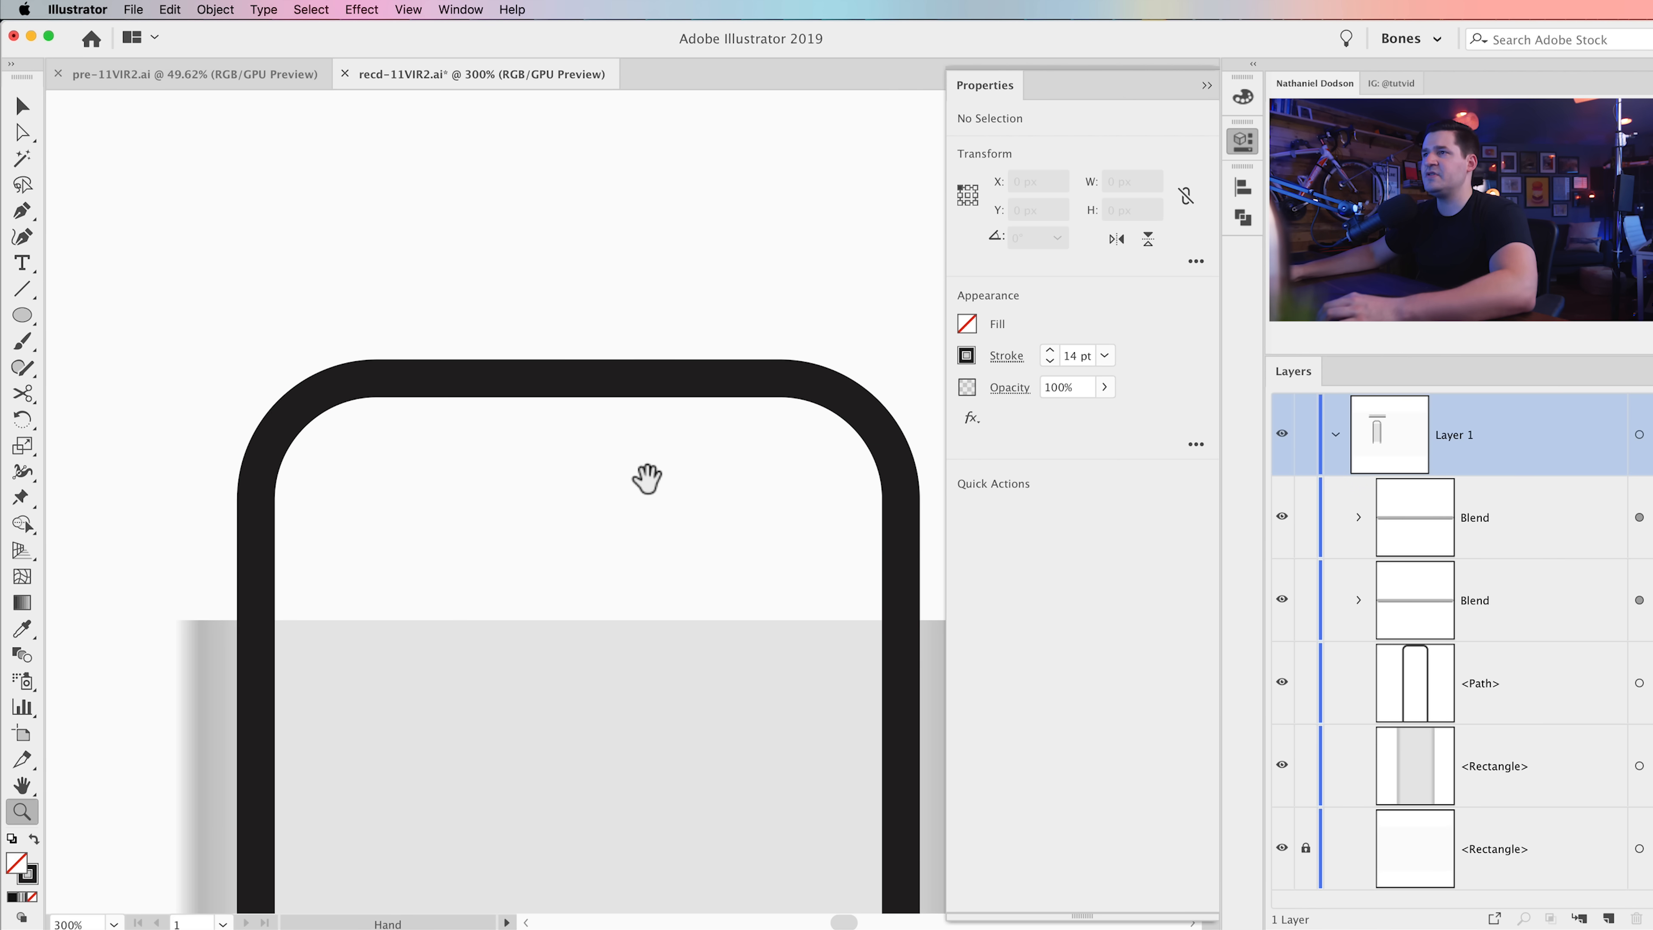
{"action": "left_click_drag", "start_coordinate": [647, 479], "coordinate": [631, 591]}
{"action": "key", "text": "v"}
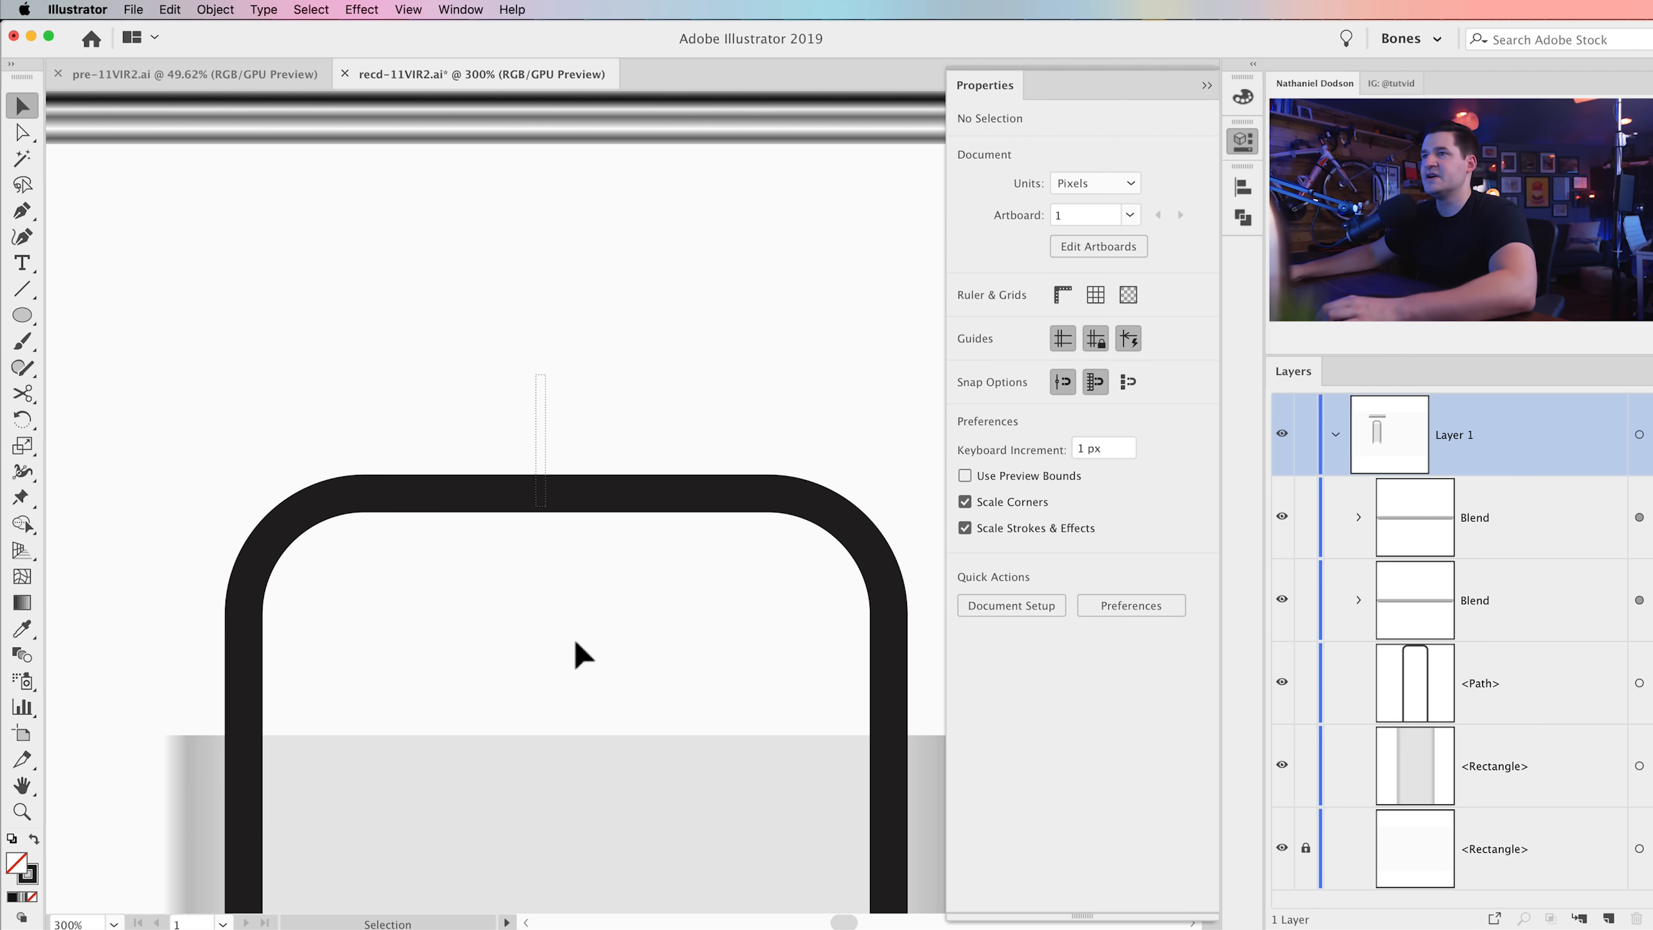
{"action": "left_click", "coordinate": [457, 489]}
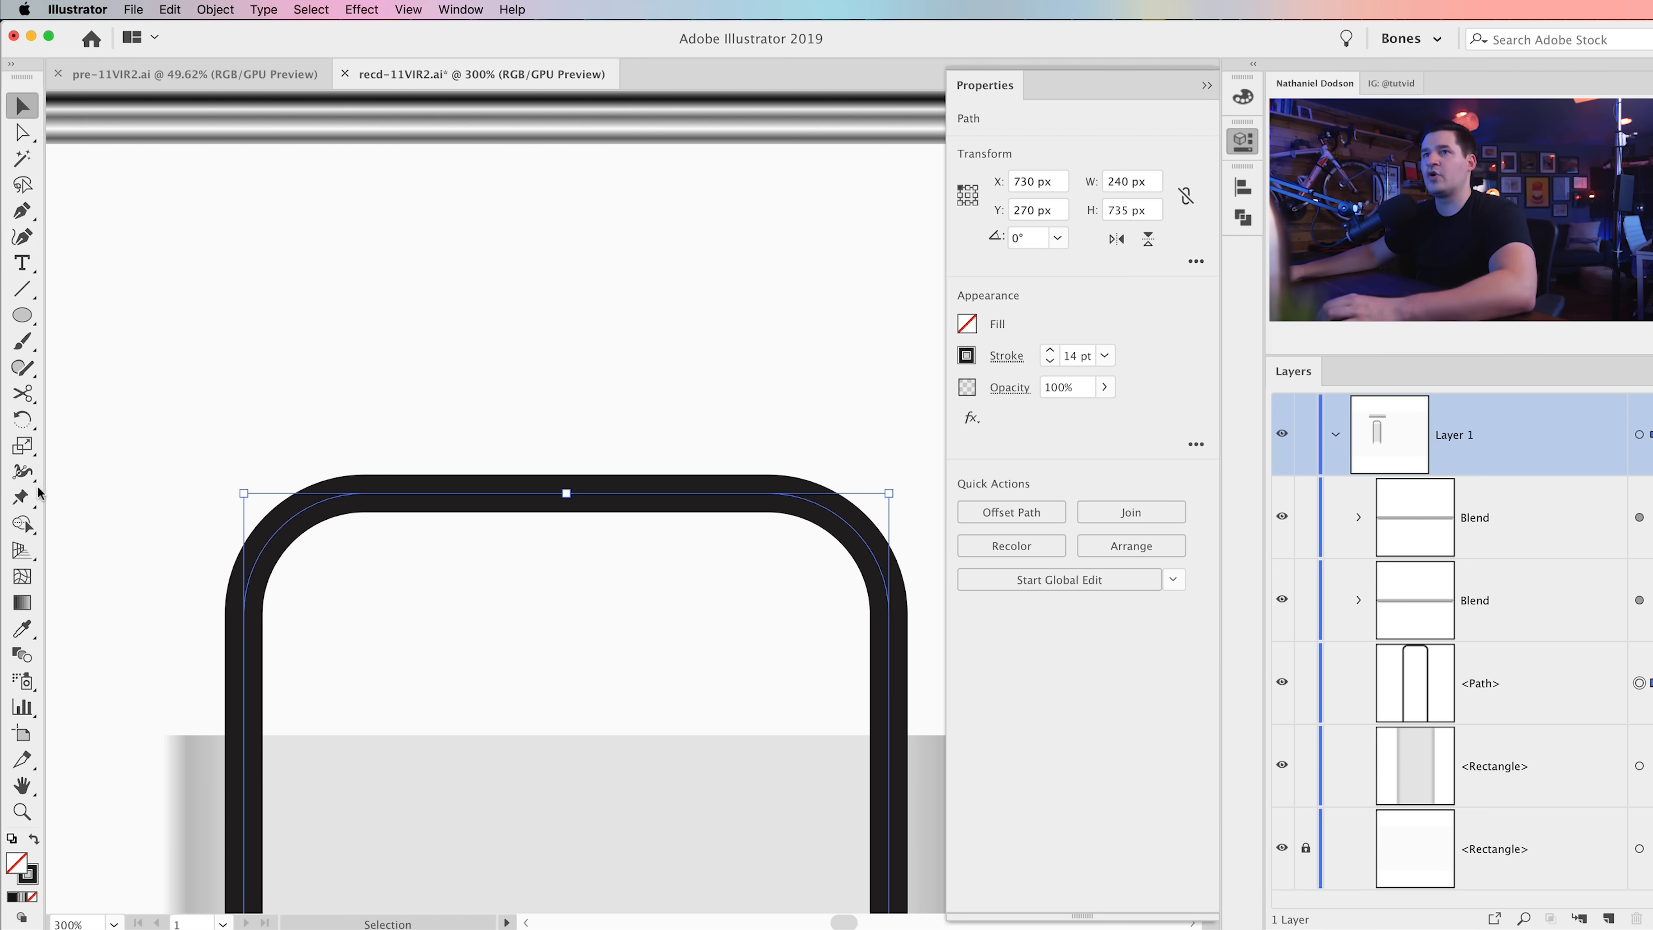
{"action": "left_click_drag", "start_coordinate": [24, 389], "coordinate": [127, 421]}
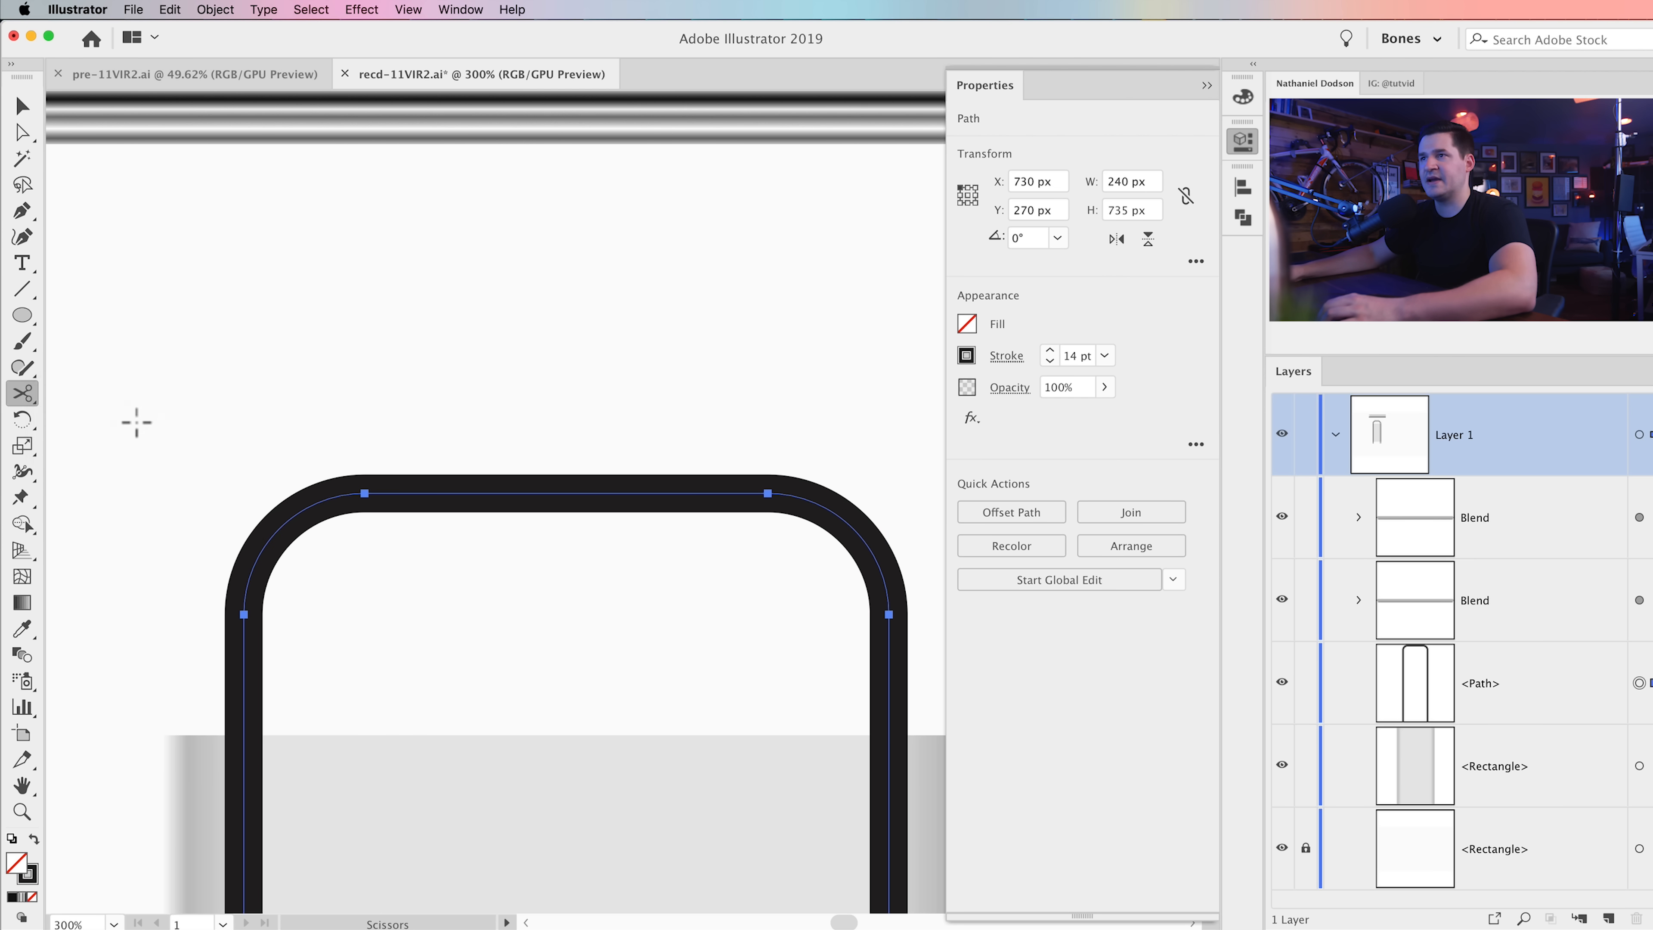
{"action": "left_click", "coordinate": [559, 499]}
{"action": "key", "text": "v"}
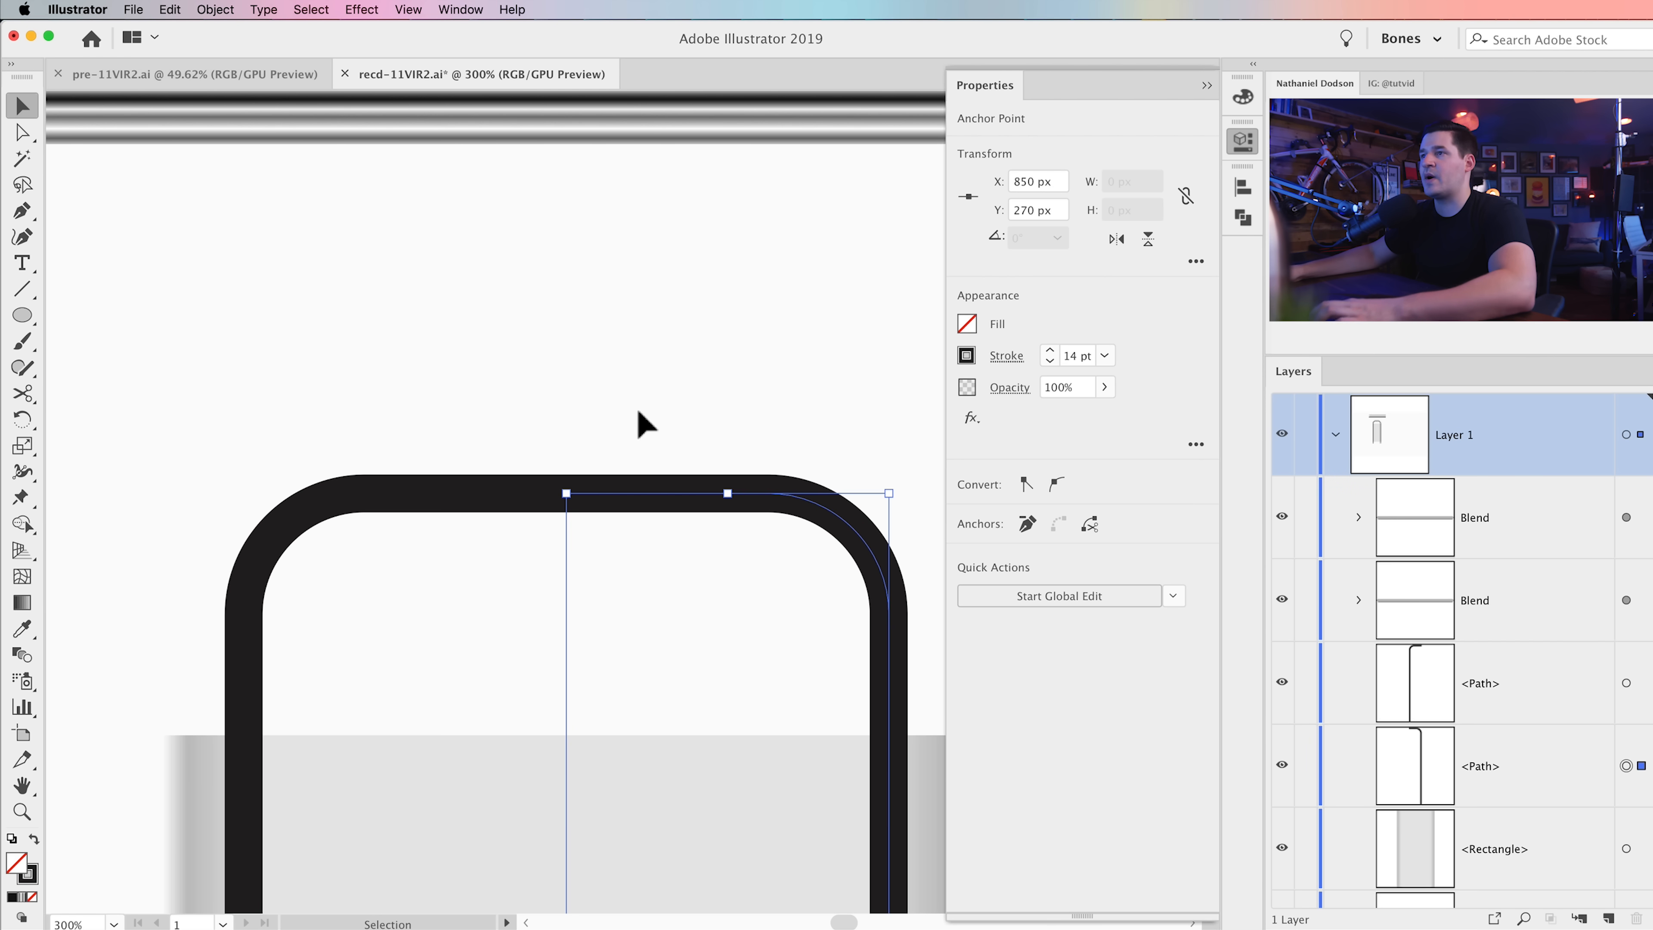
{"action": "left_click_drag", "start_coordinate": [326, 316], "coordinate": [492, 583]}
{"action": "left_click", "coordinate": [692, 350]}
{"action": "left_click_drag", "start_coordinate": [498, 416], "coordinate": [638, 610]}
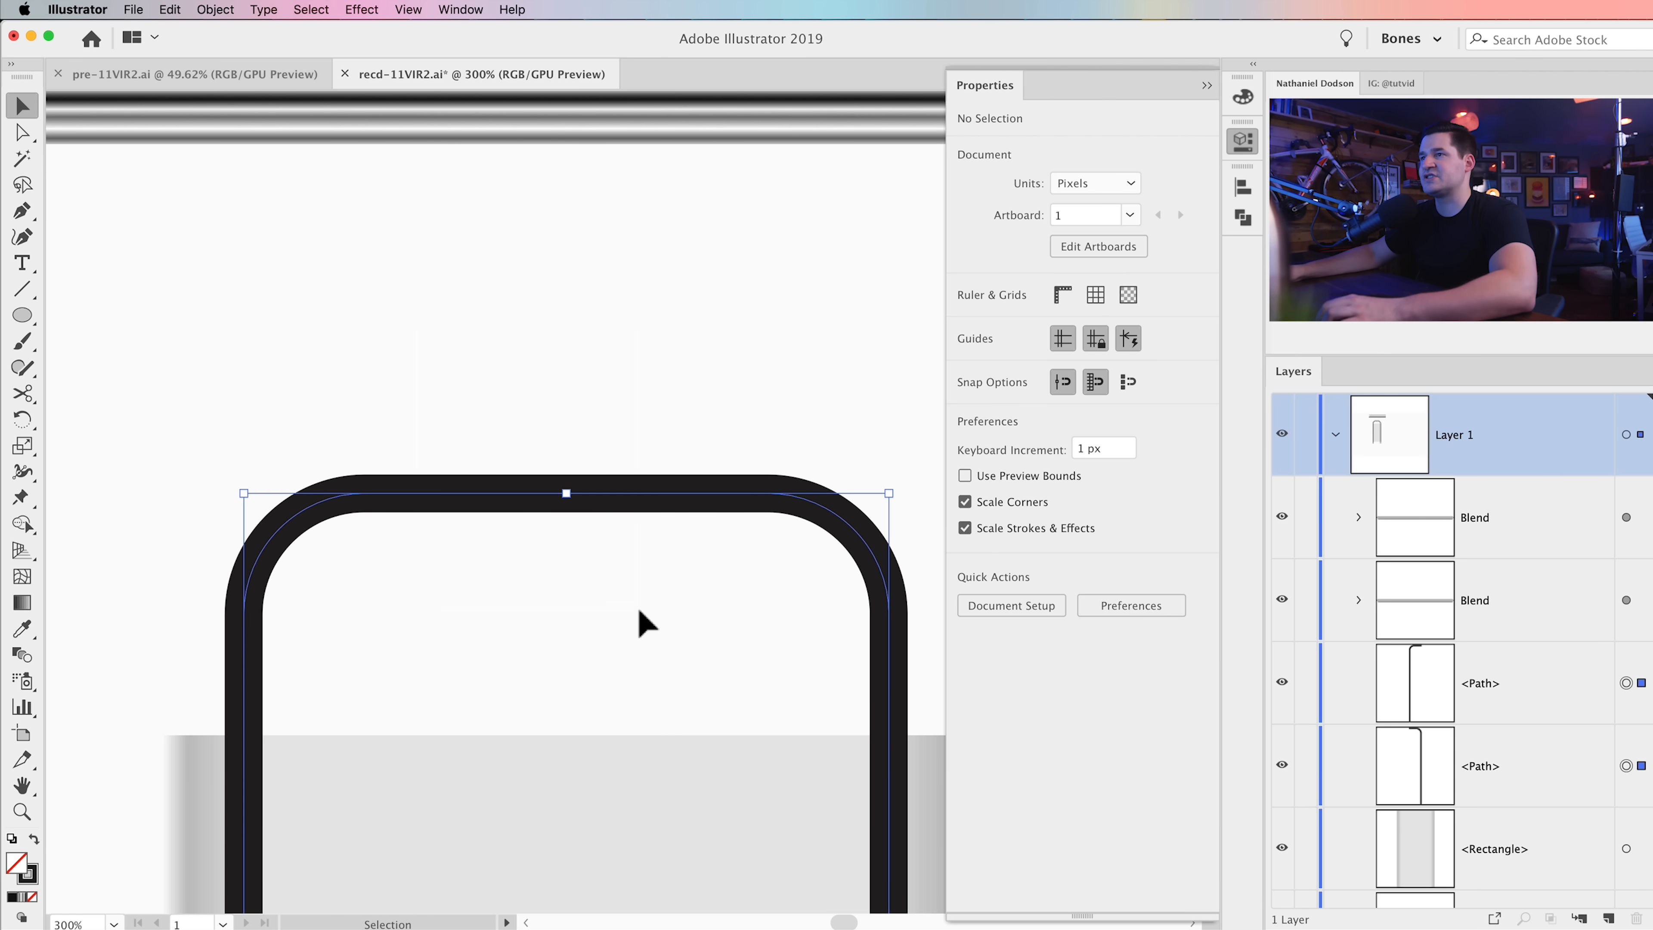
{"action": "left_click", "coordinate": [644, 372]}
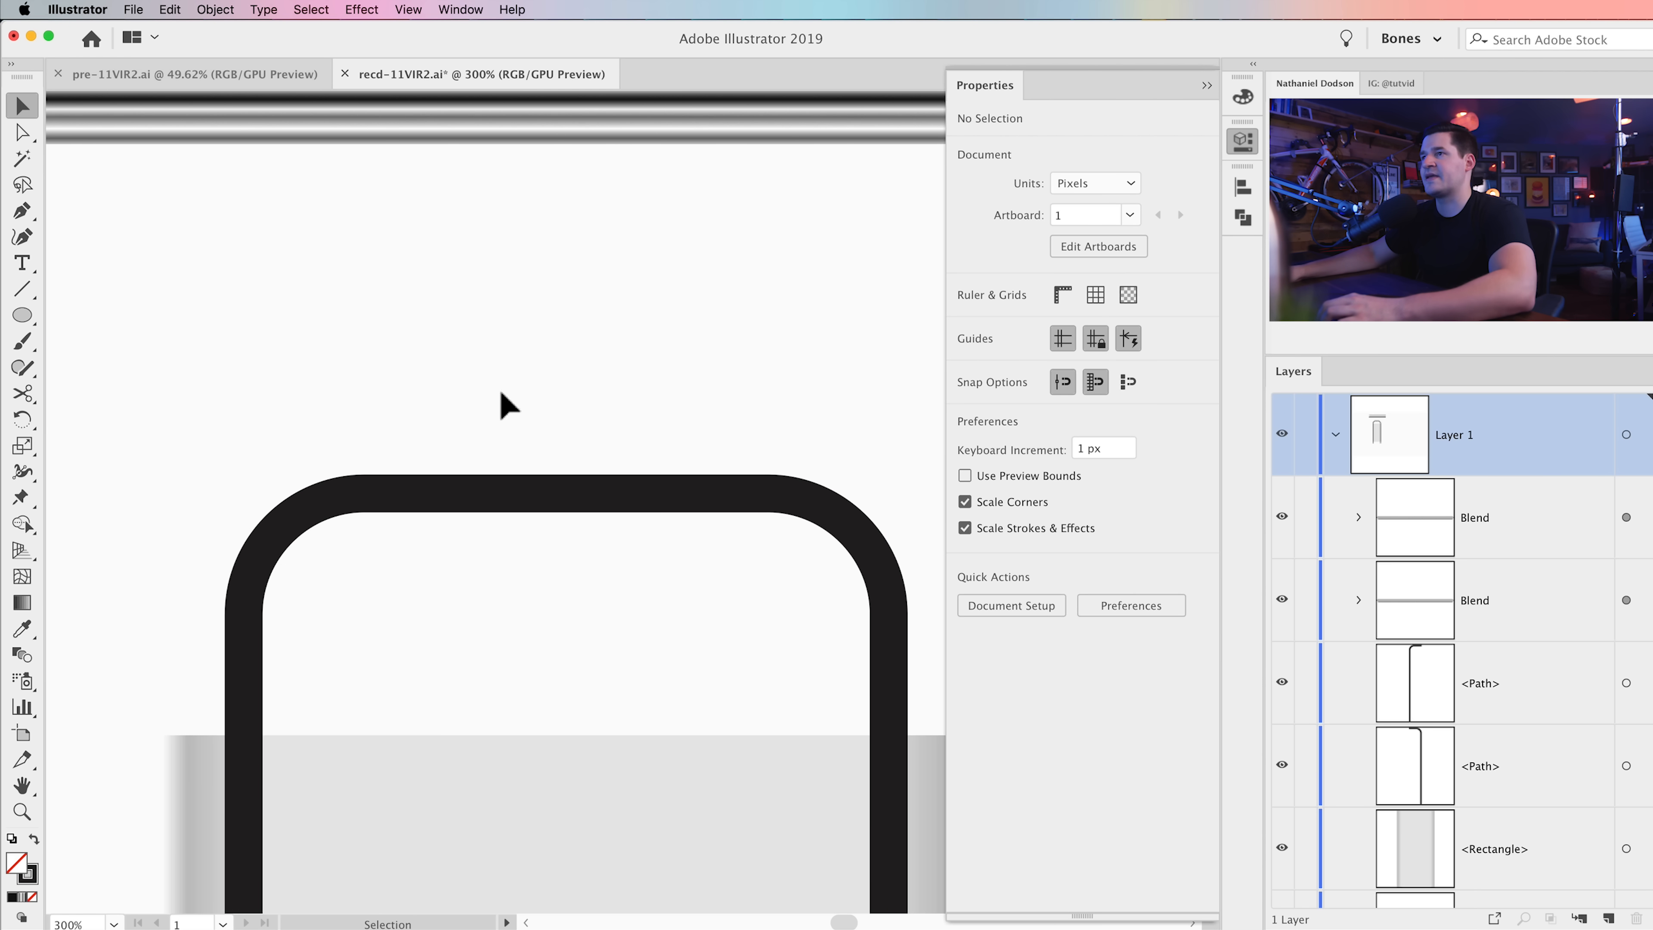
Step: Replace the spine of the lower metallic blend with the left half of the black frame path
{"action": "key", "text": "super+minus"}
{"action": "key", "text": "super+minus"}
{"action": "left_click_drag", "start_coordinate": [542, 399], "coordinate": [403, 376]}
{"action": "left_click", "coordinate": [299, 283]}
{"action": "left_click_drag", "start_coordinate": [195, 399], "coordinate": [390, 563]}
{"action": "left_click_drag", "start_coordinate": [375, 689], "coordinate": [428, 616]}
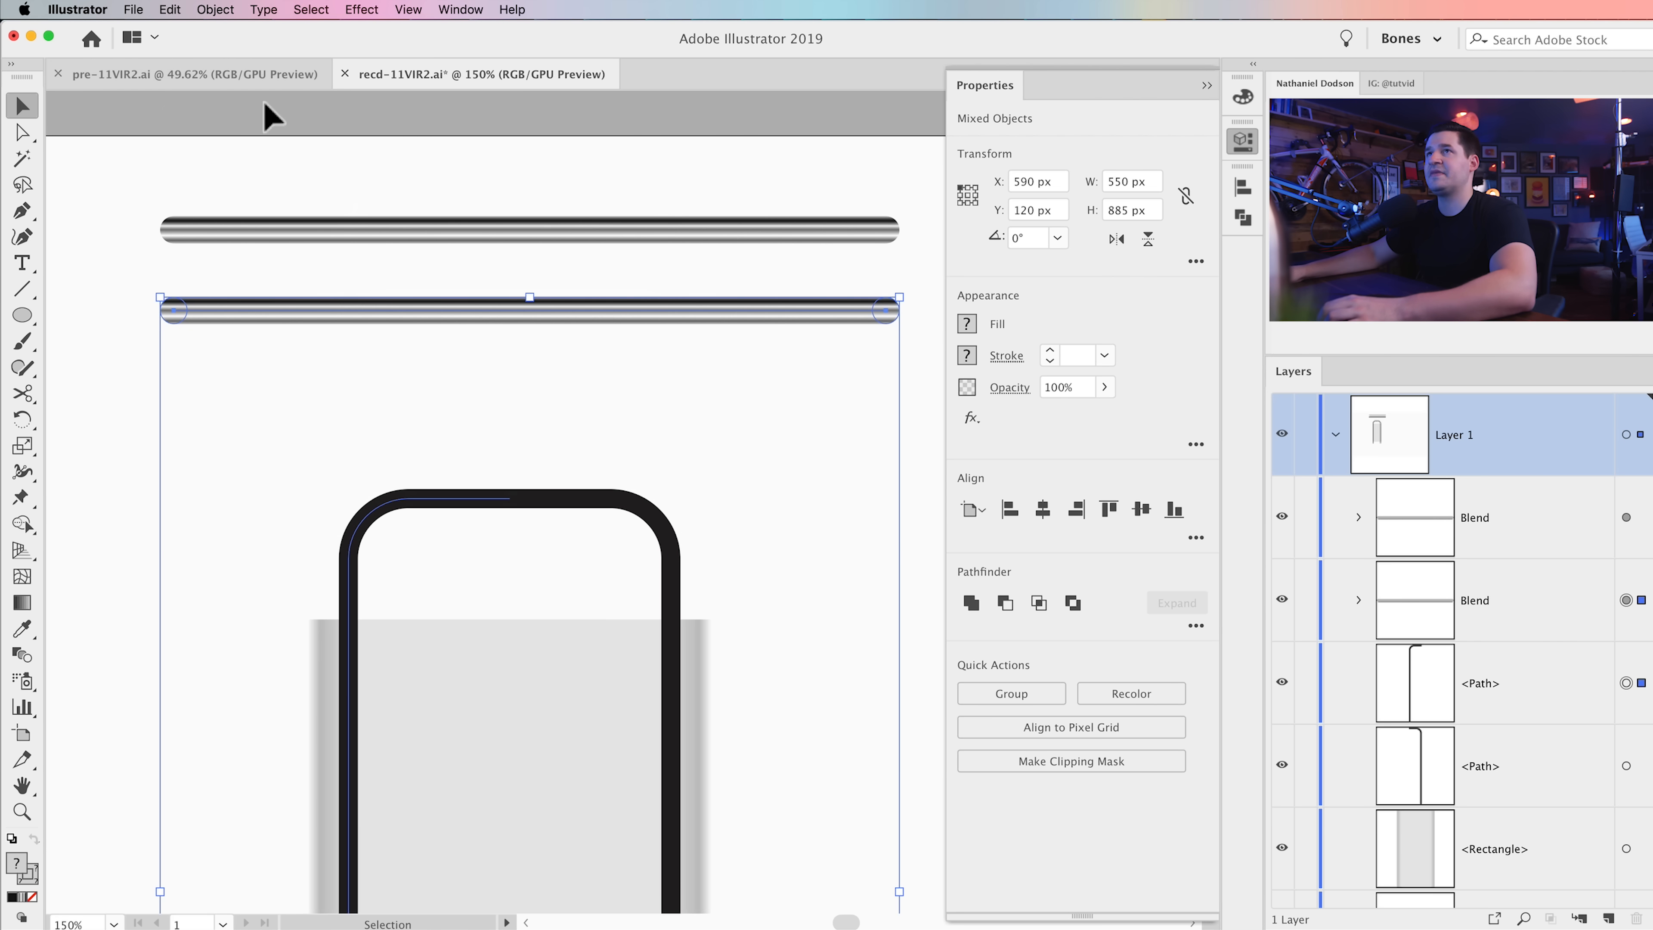
{"action": "left_click", "coordinate": [216, 9]}
{"action": "mouse_move", "coordinate": [267, 433]}
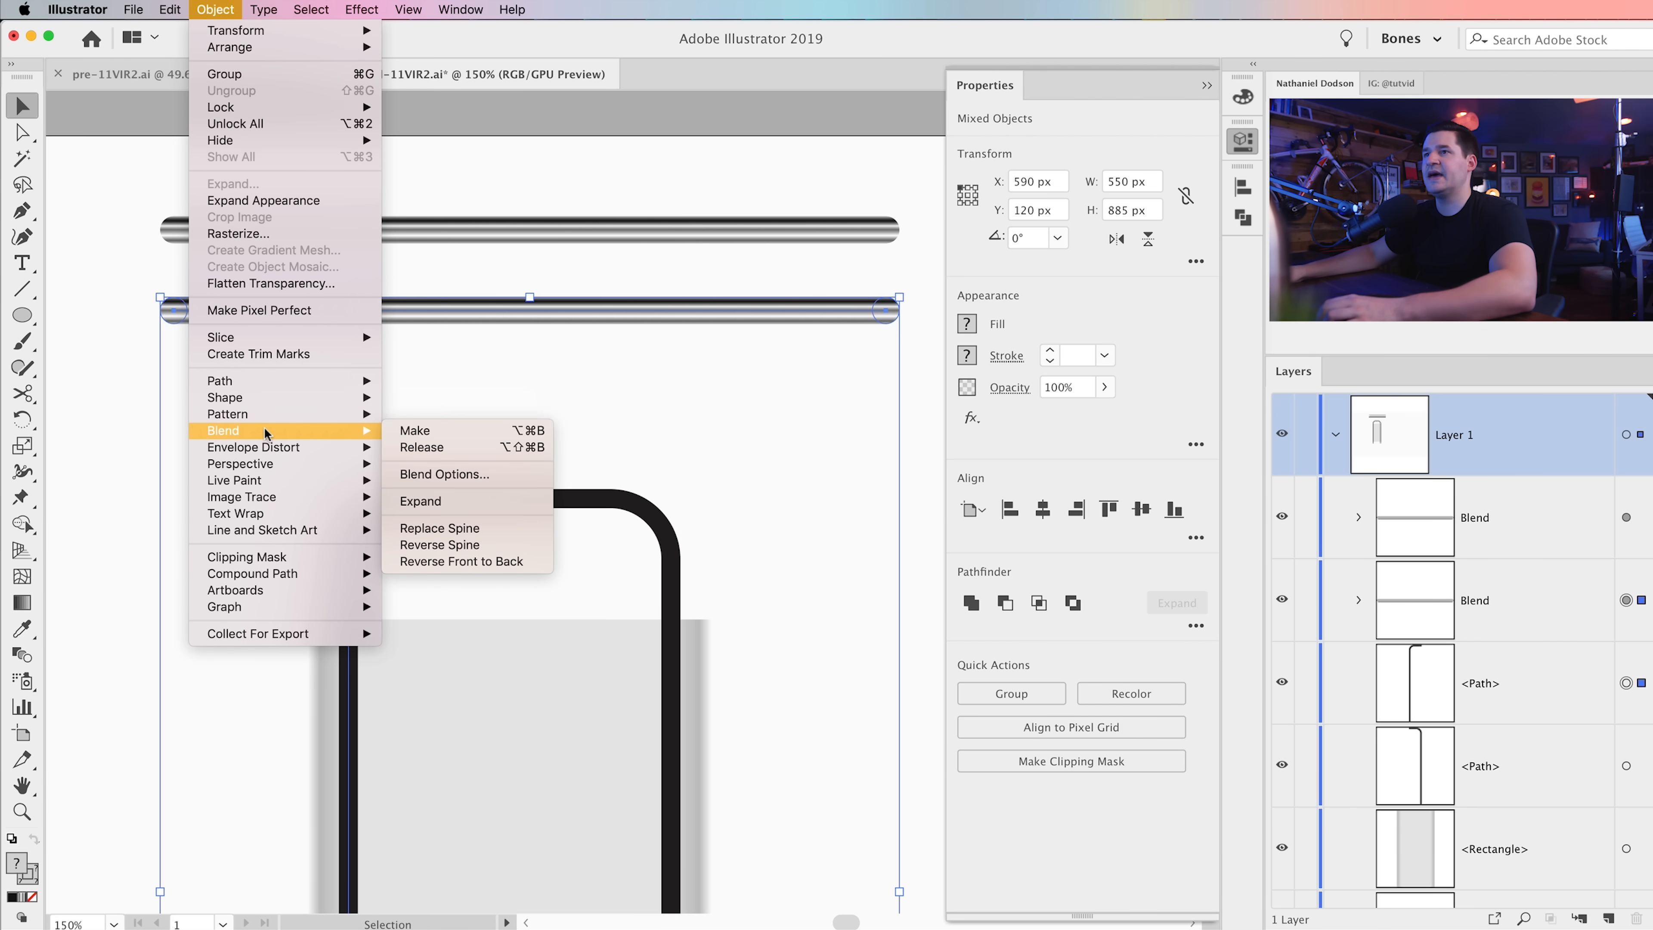
{"action": "left_click", "coordinate": [480, 528]}
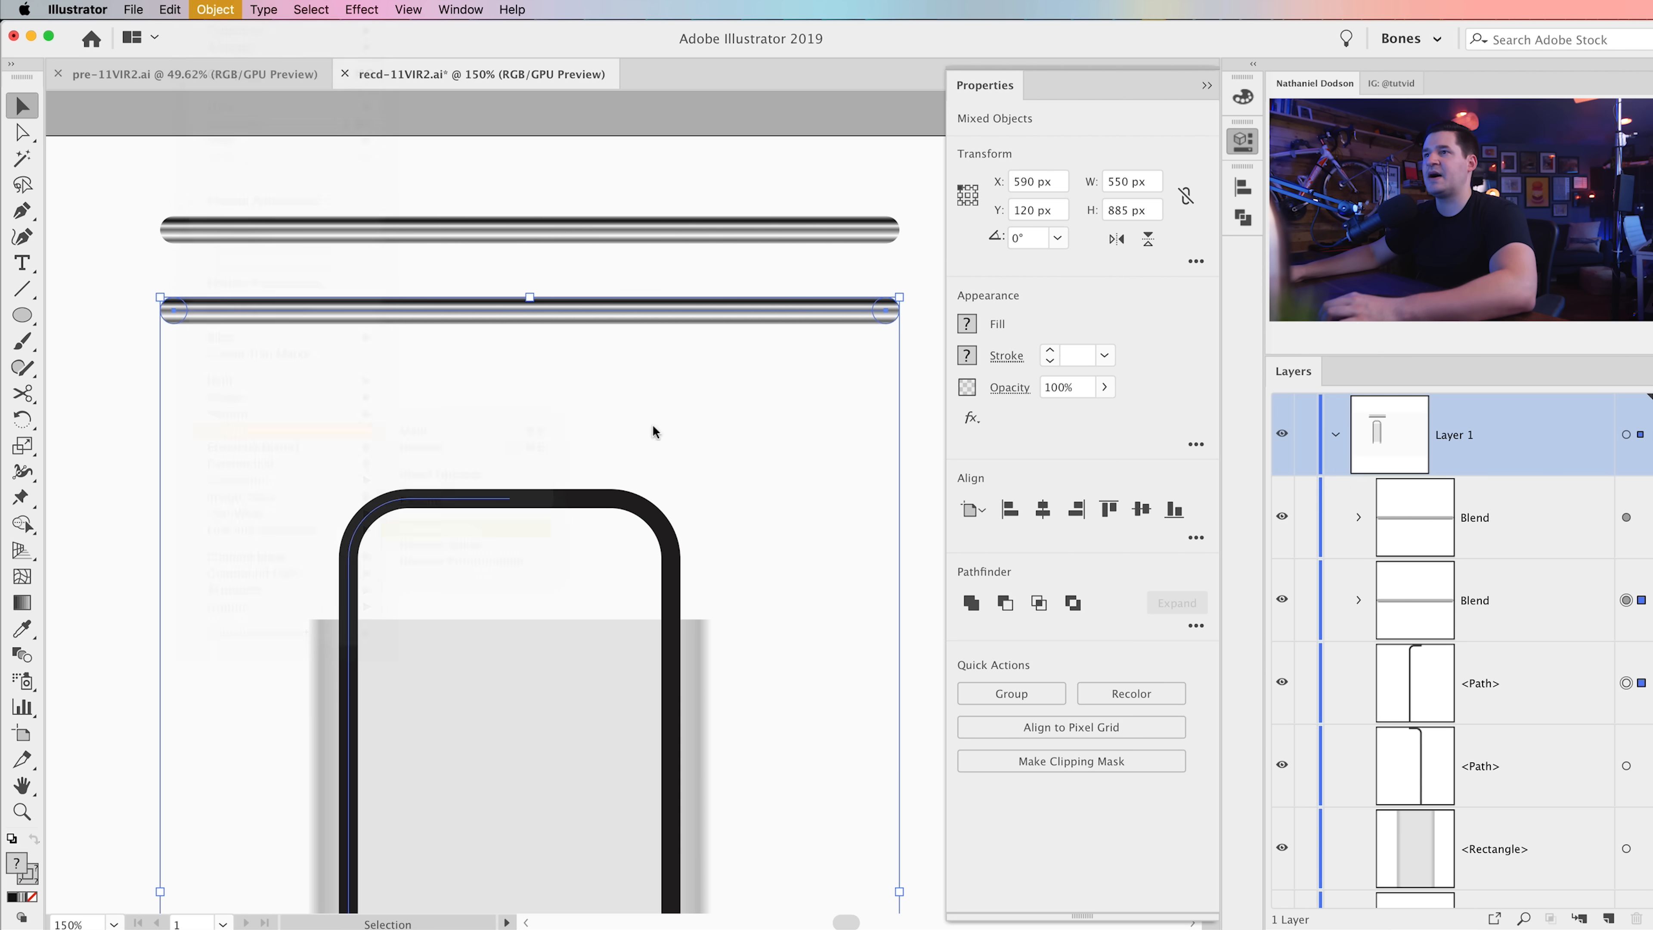
{"action": "left_click", "coordinate": [351, 454]}
Step: Replace the spine of the remaining horizontal metallic blend with the right half of the black frame path
{"action": "left_click_drag", "start_coordinate": [192, 613], "coordinate": [181, 302]}
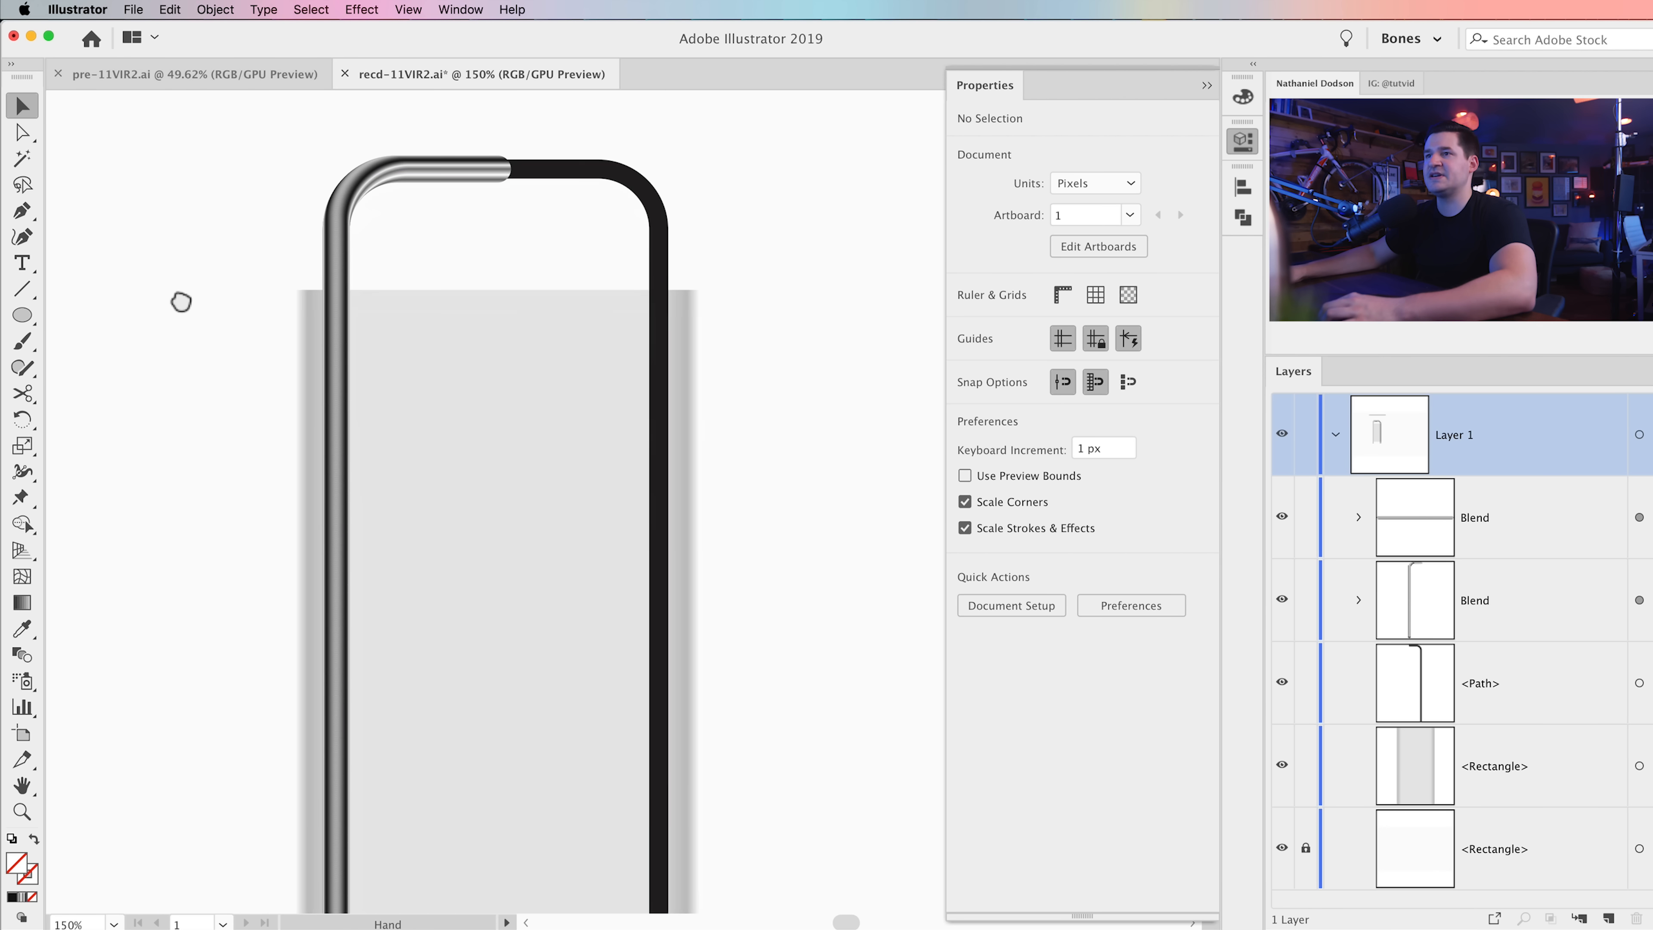
{"action": "left_click_drag", "start_coordinate": [271, 518], "coordinate": [290, 670]}
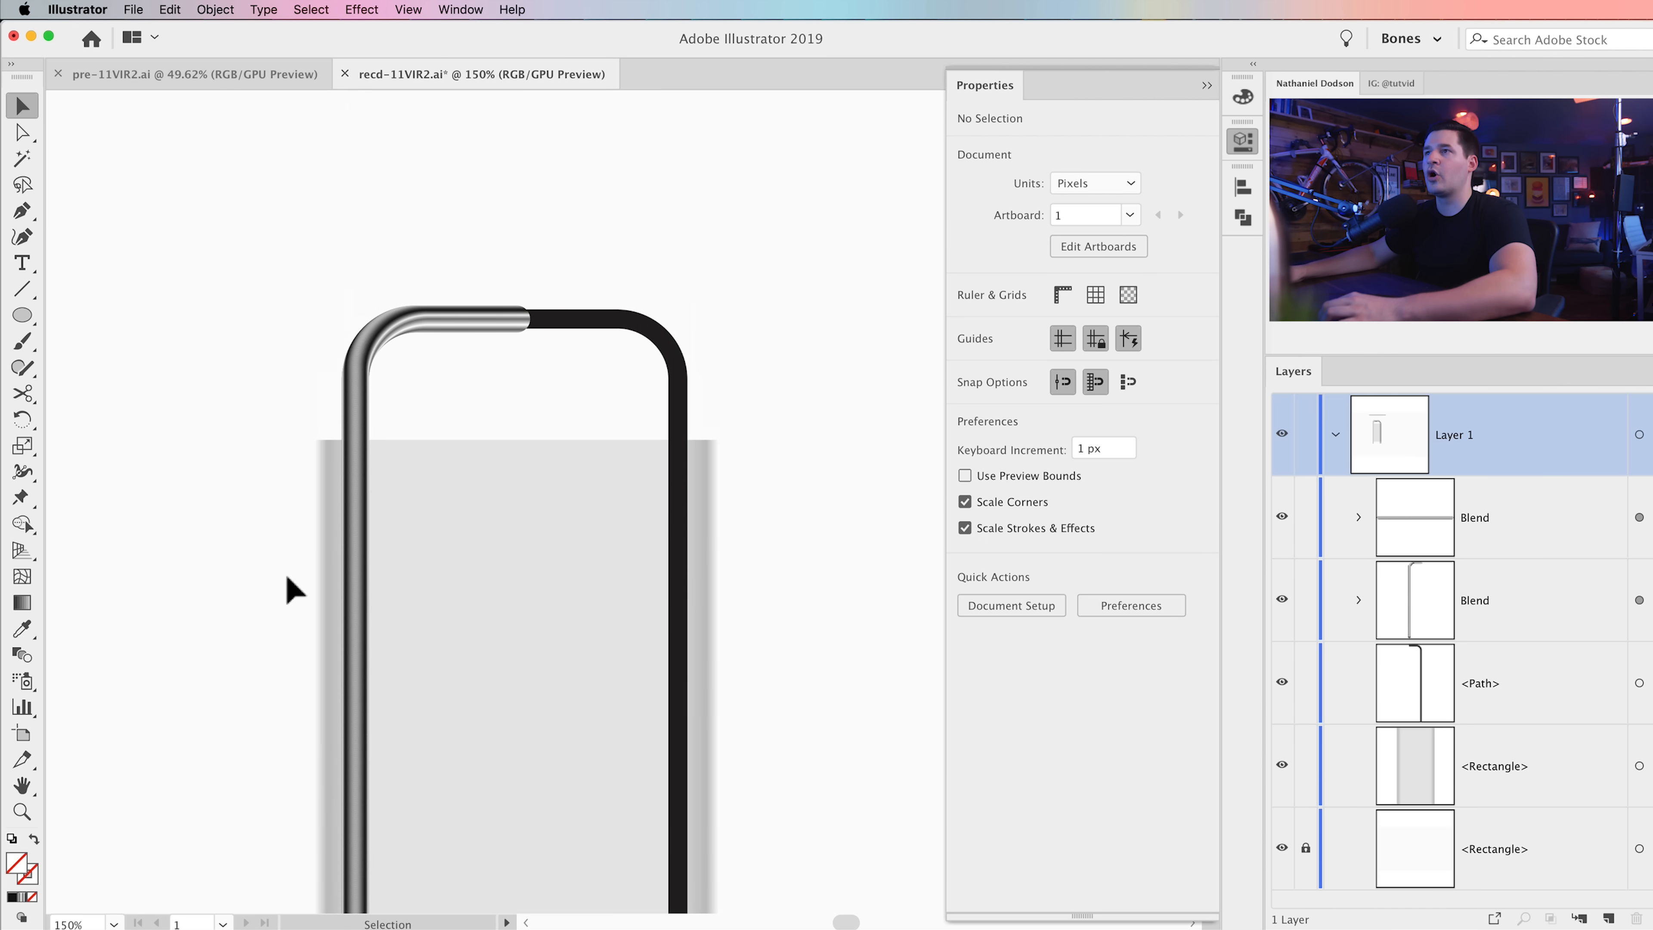
{"action": "left_click_drag", "start_coordinate": [294, 314], "coordinate": [225, 539]}
{"action": "left_click_drag", "start_coordinate": [217, 602], "coordinate": [200, 688]}
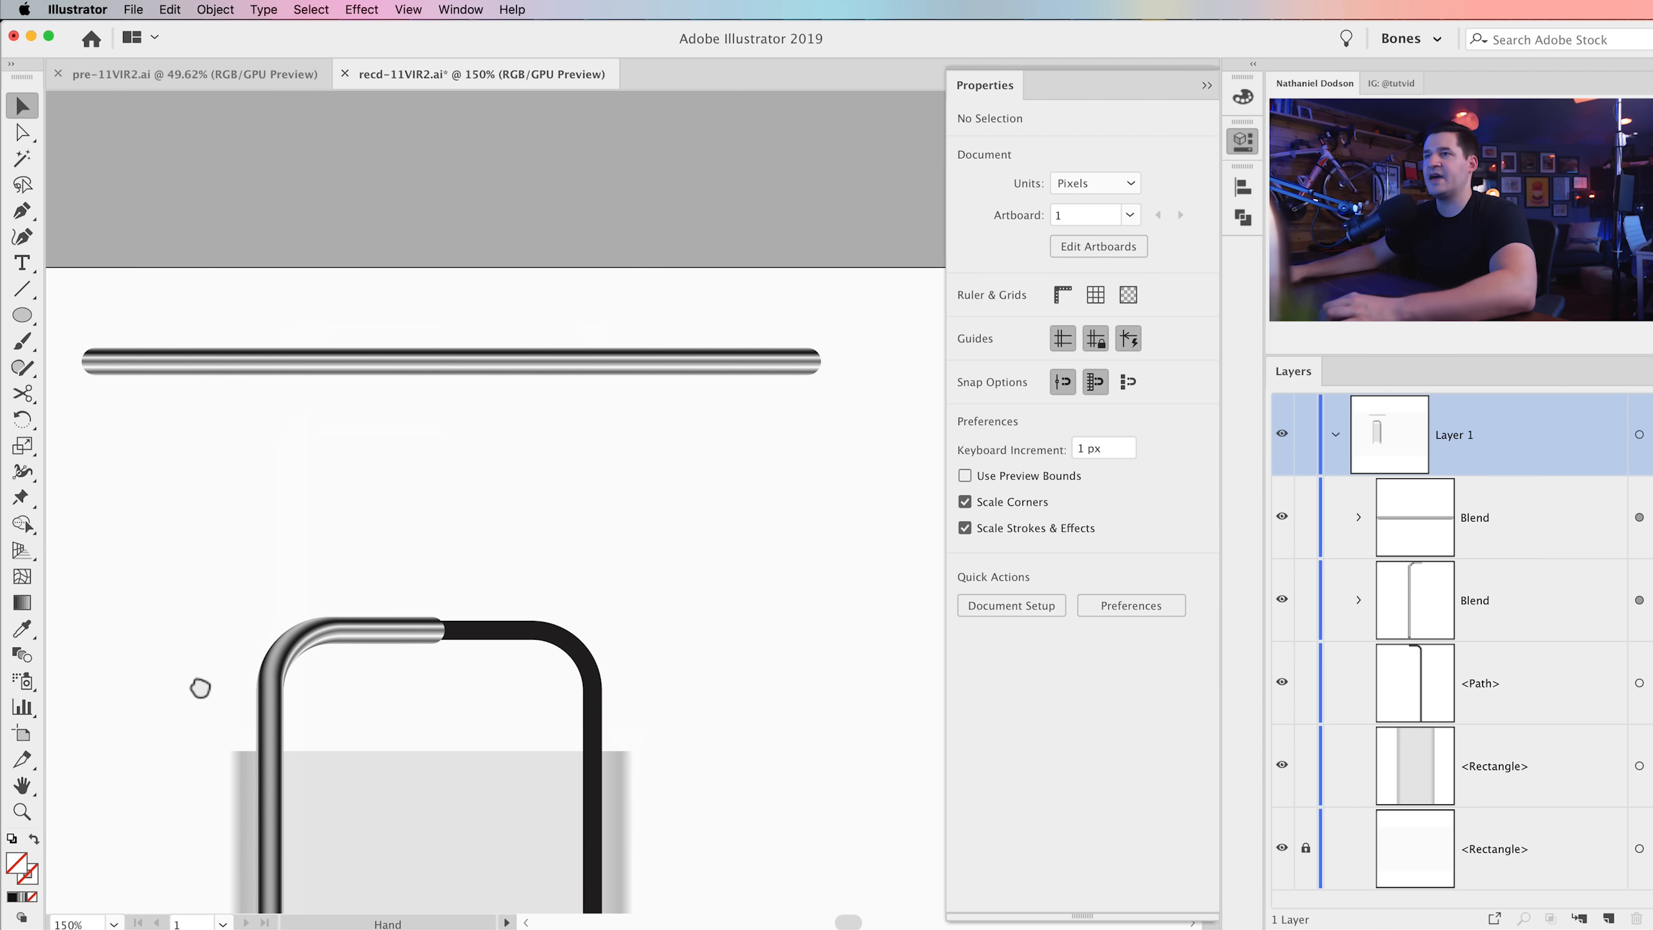
{"action": "left_click_drag", "start_coordinate": [500, 280], "coordinate": [610, 416]}
{"action": "left_click_drag", "start_coordinate": [495, 520], "coordinate": [636, 721]}
{"action": "left_click", "coordinate": [214, 10]}
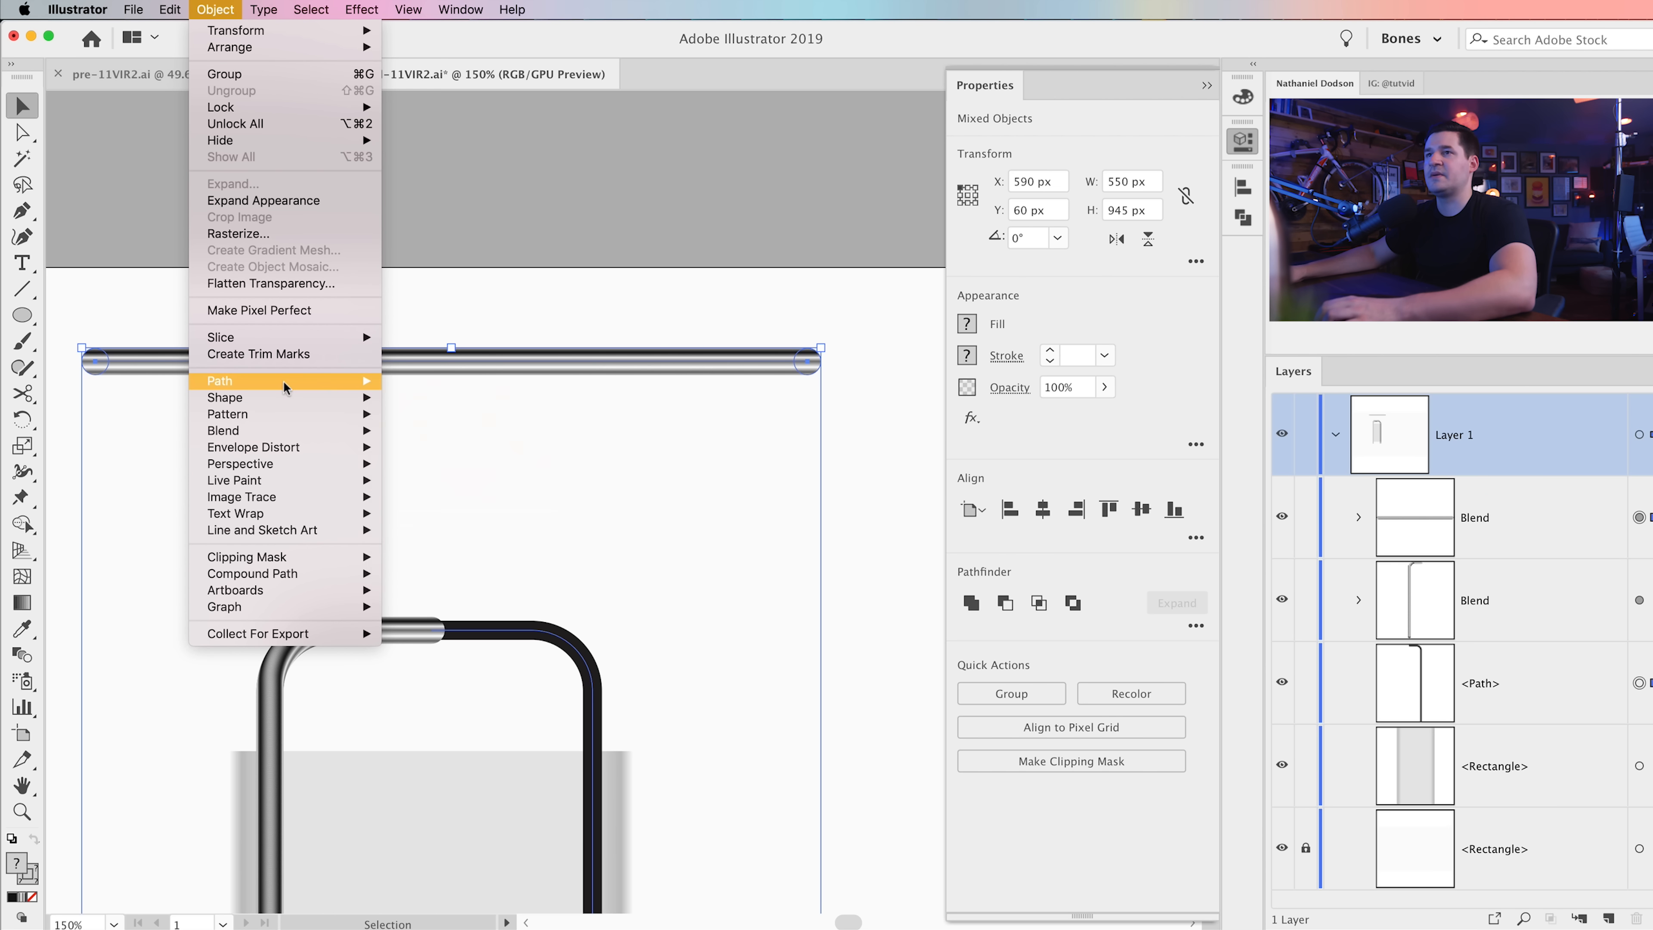
{"action": "mouse_move", "coordinate": [306, 430]}
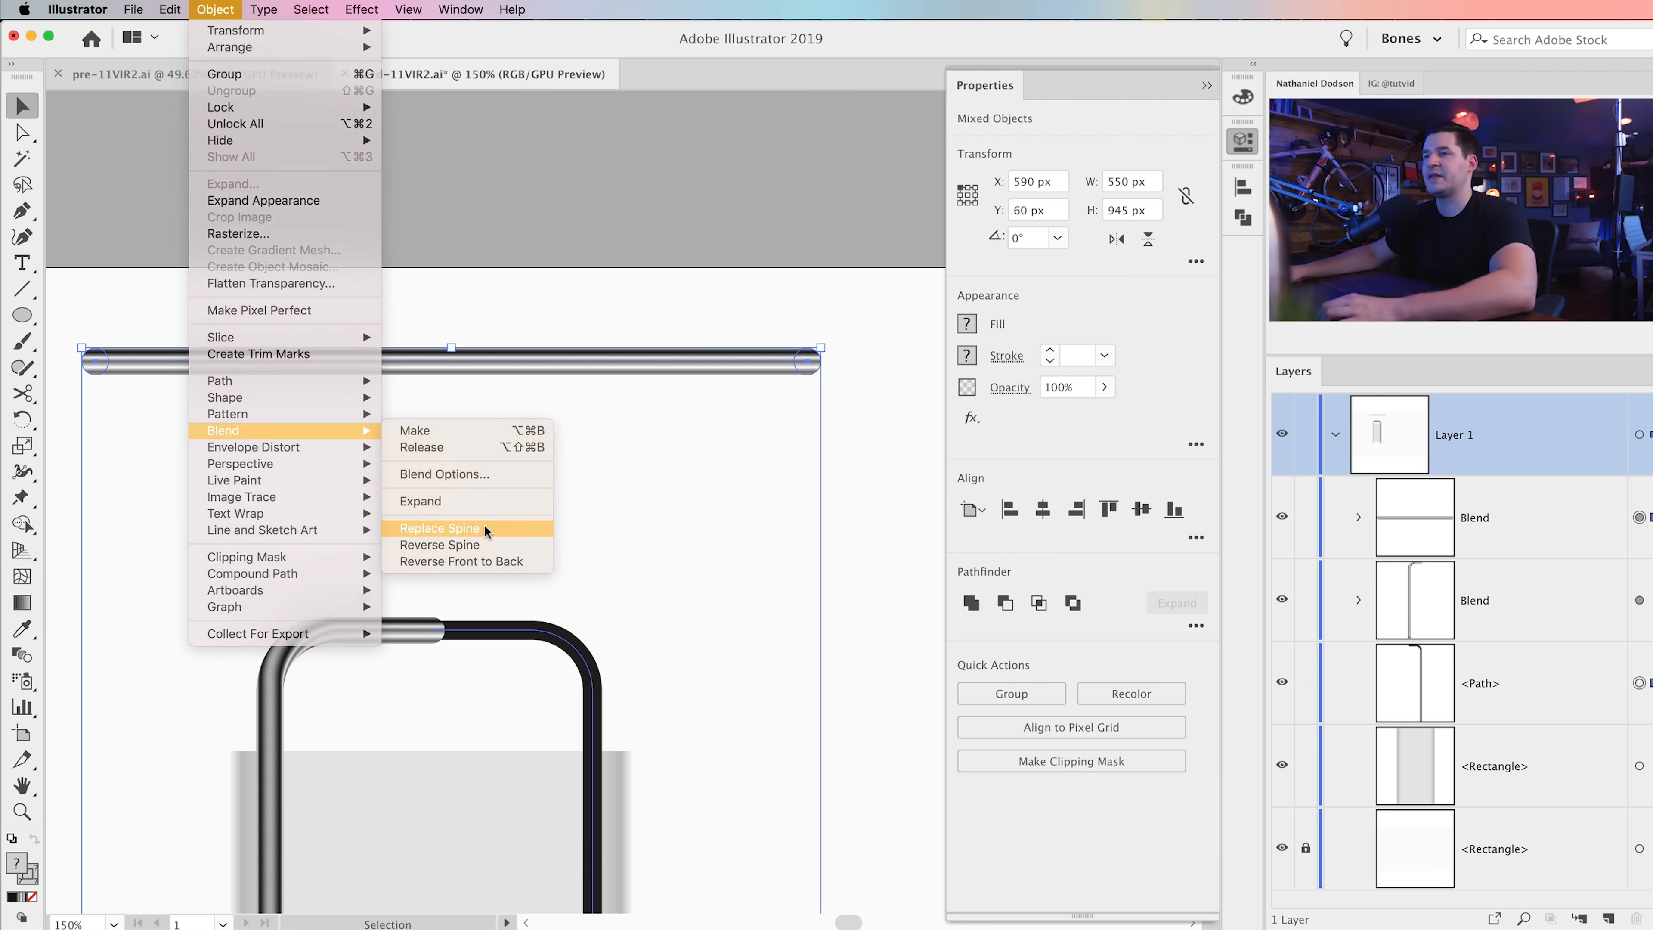
{"action": "left_click", "coordinate": [454, 531]}
{"action": "key", "text": "super+1"}
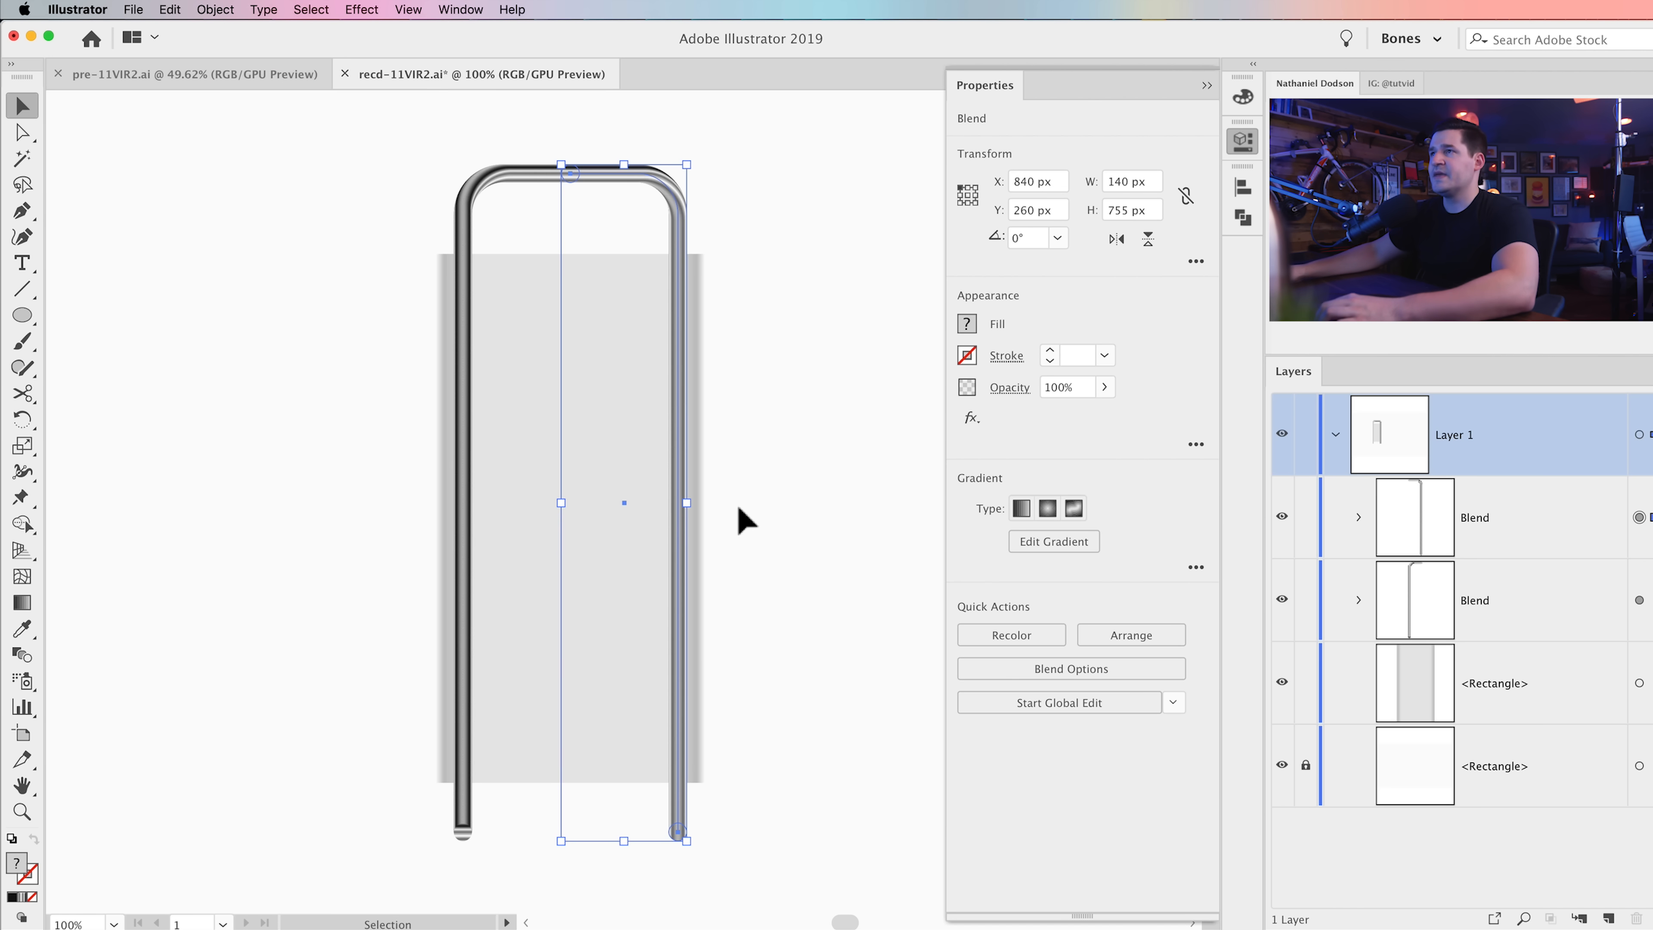
{"action": "left_click", "coordinate": [309, 414]}
Step: Reverse the spine of the left metallic tube blend
{"action": "left_click_drag", "start_coordinate": [374, 322], "coordinate": [365, 355]}
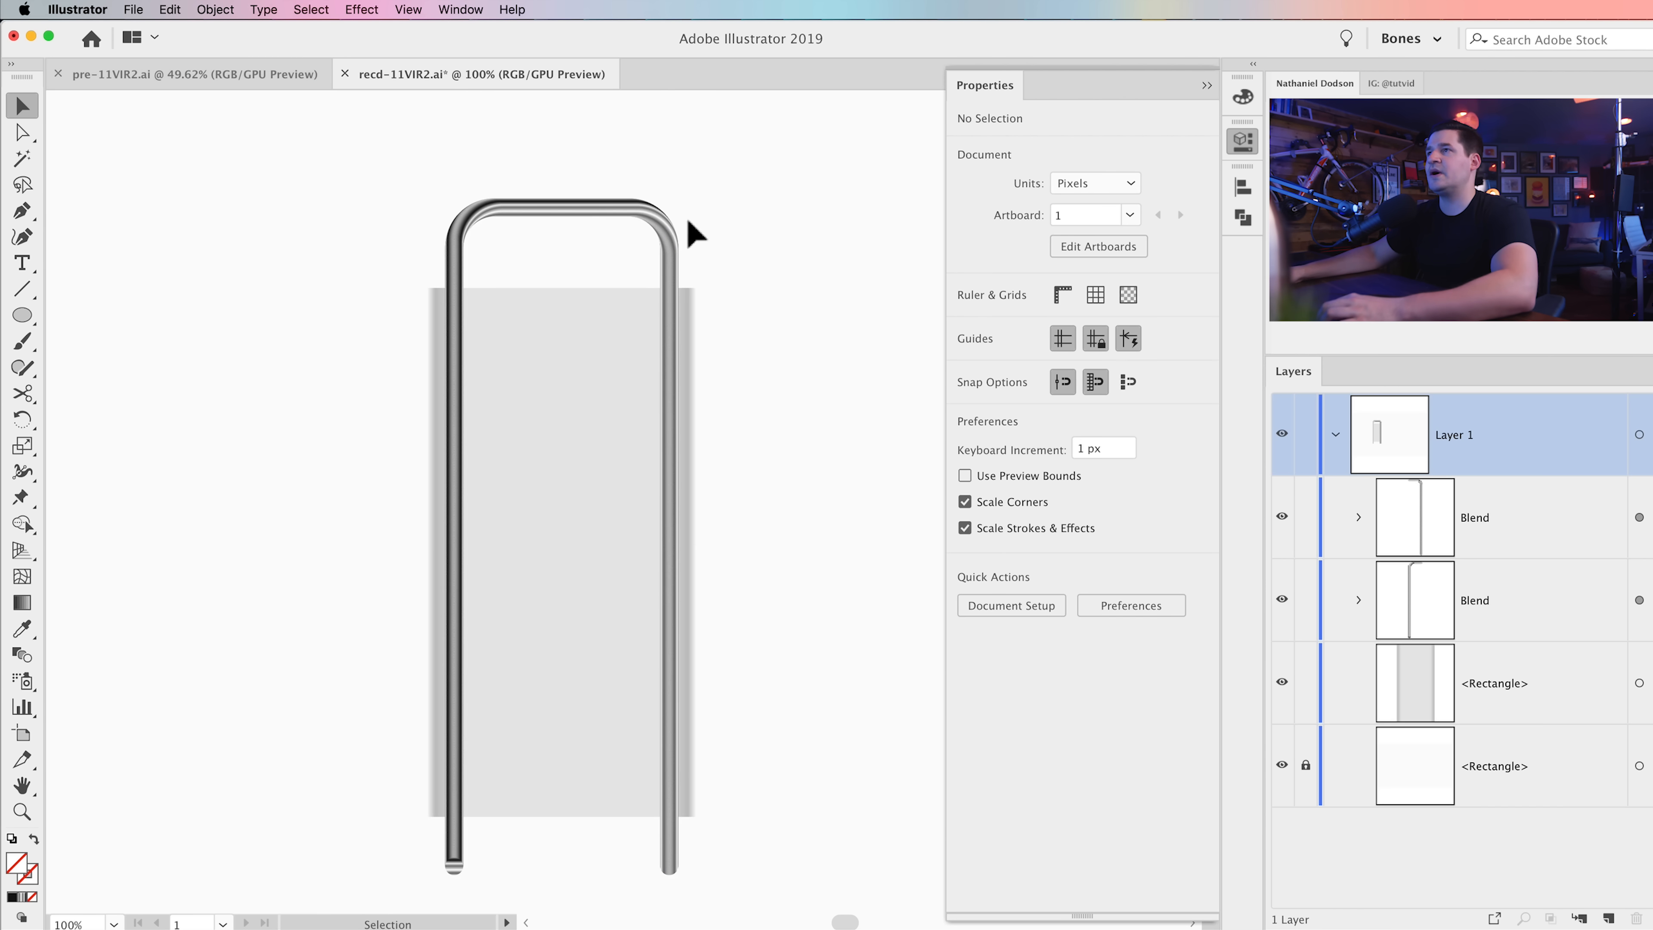
{"action": "left_click", "coordinate": [665, 240]}
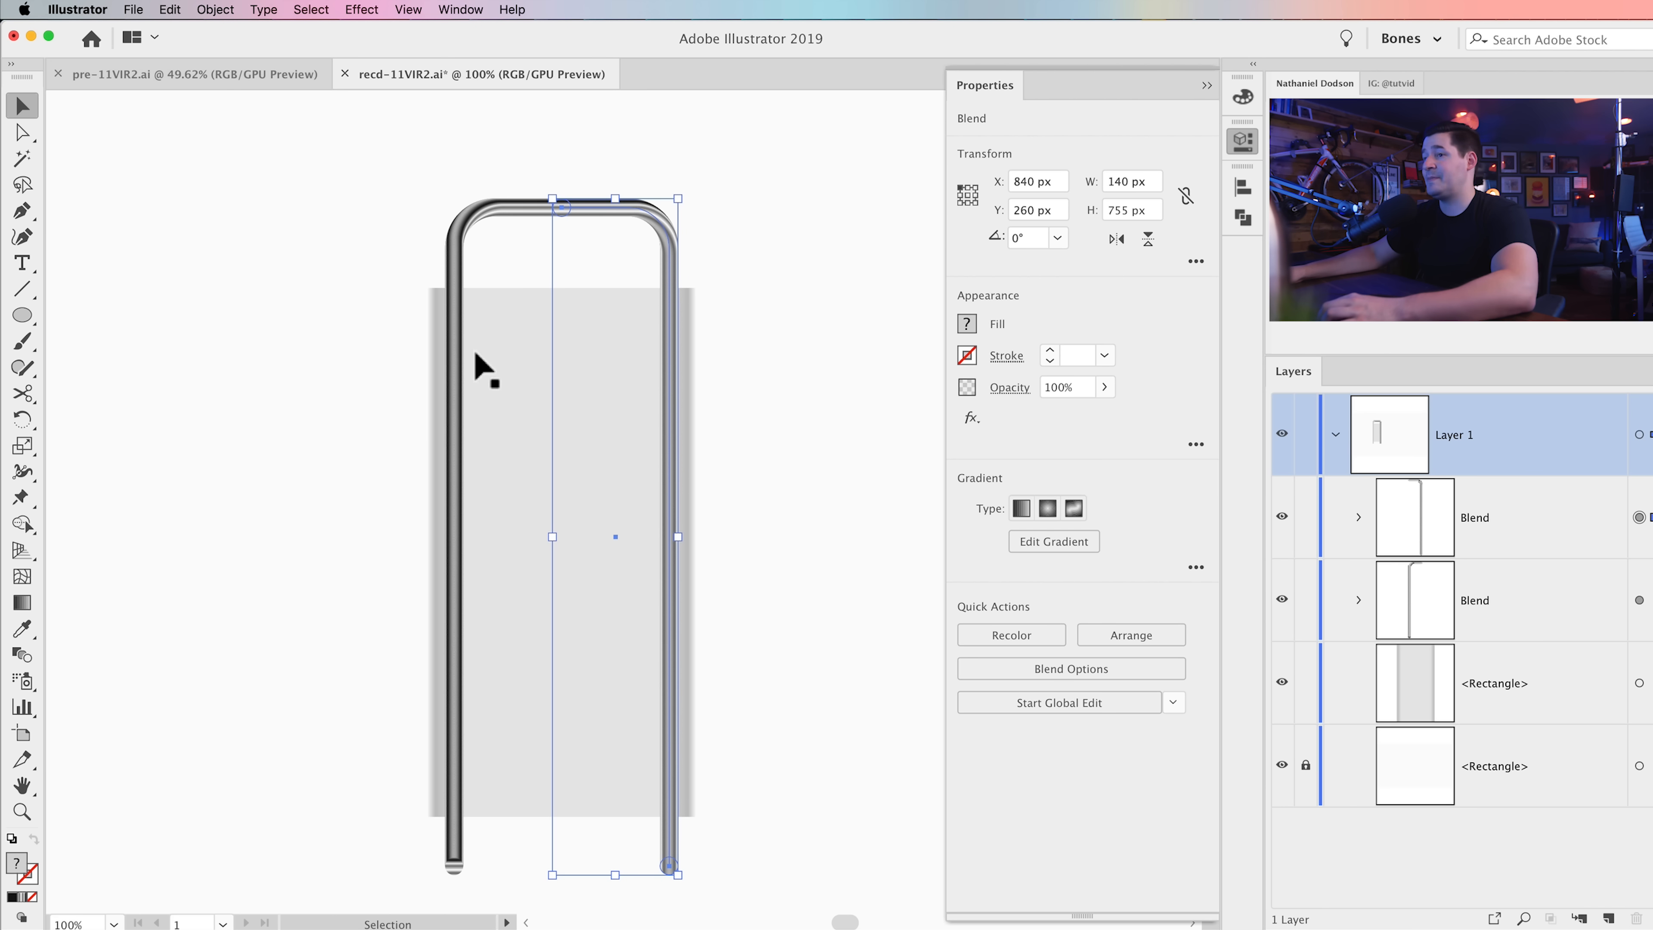
{"action": "left_click", "coordinate": [495, 256]}
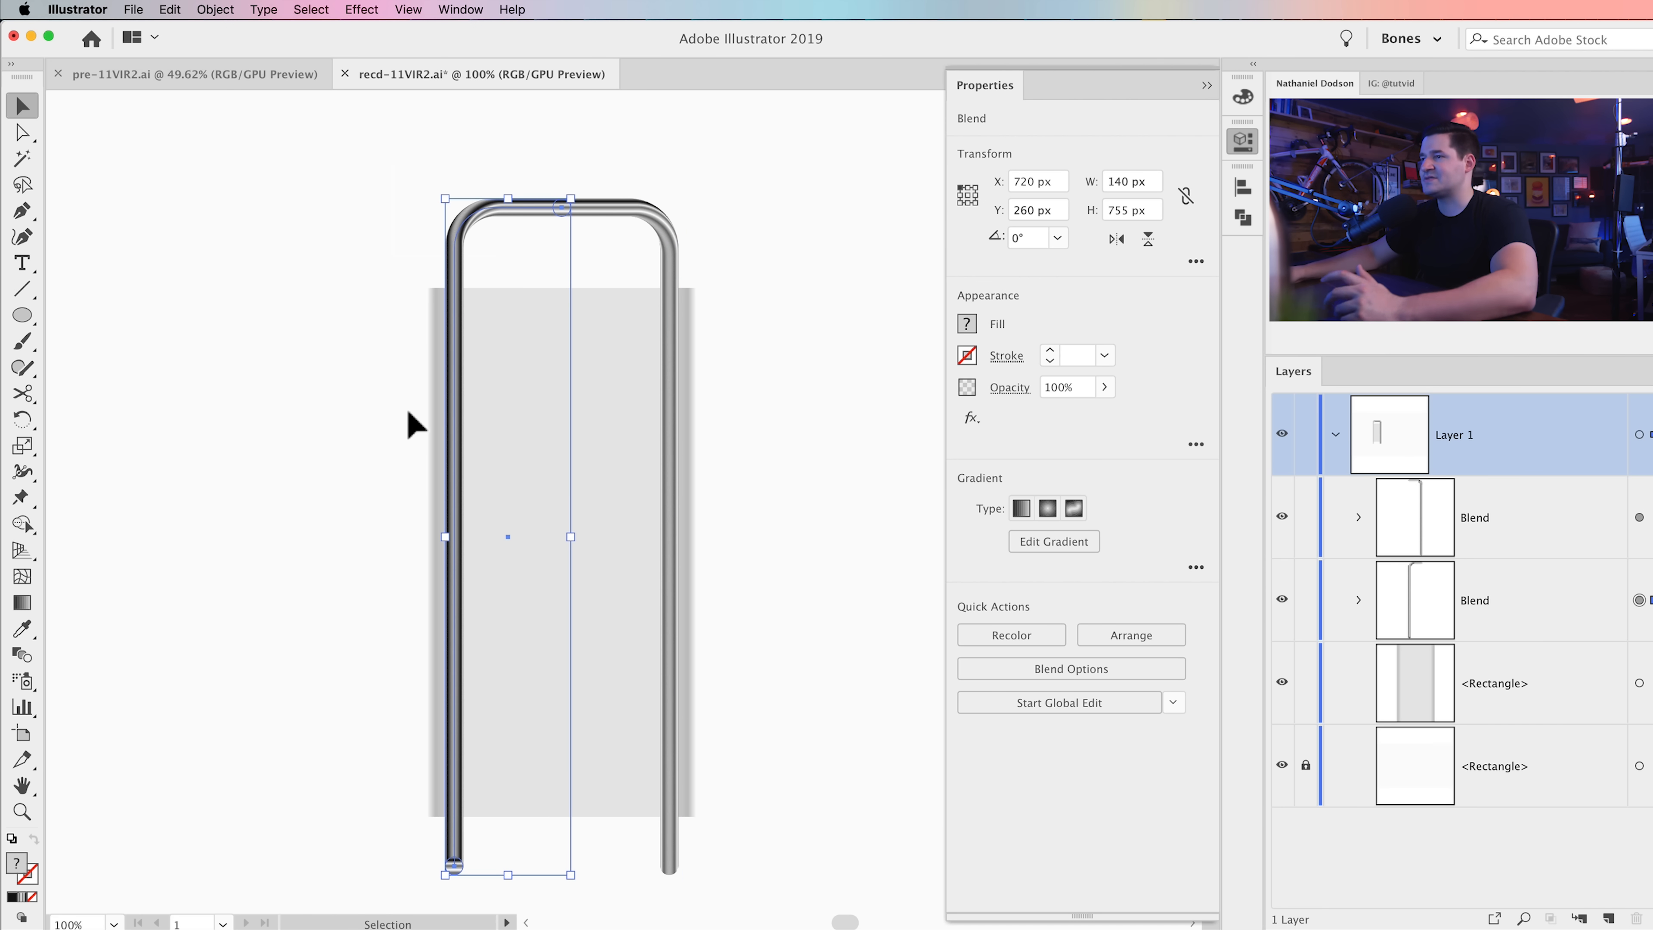
{"action": "left_click", "coordinate": [215, 9]}
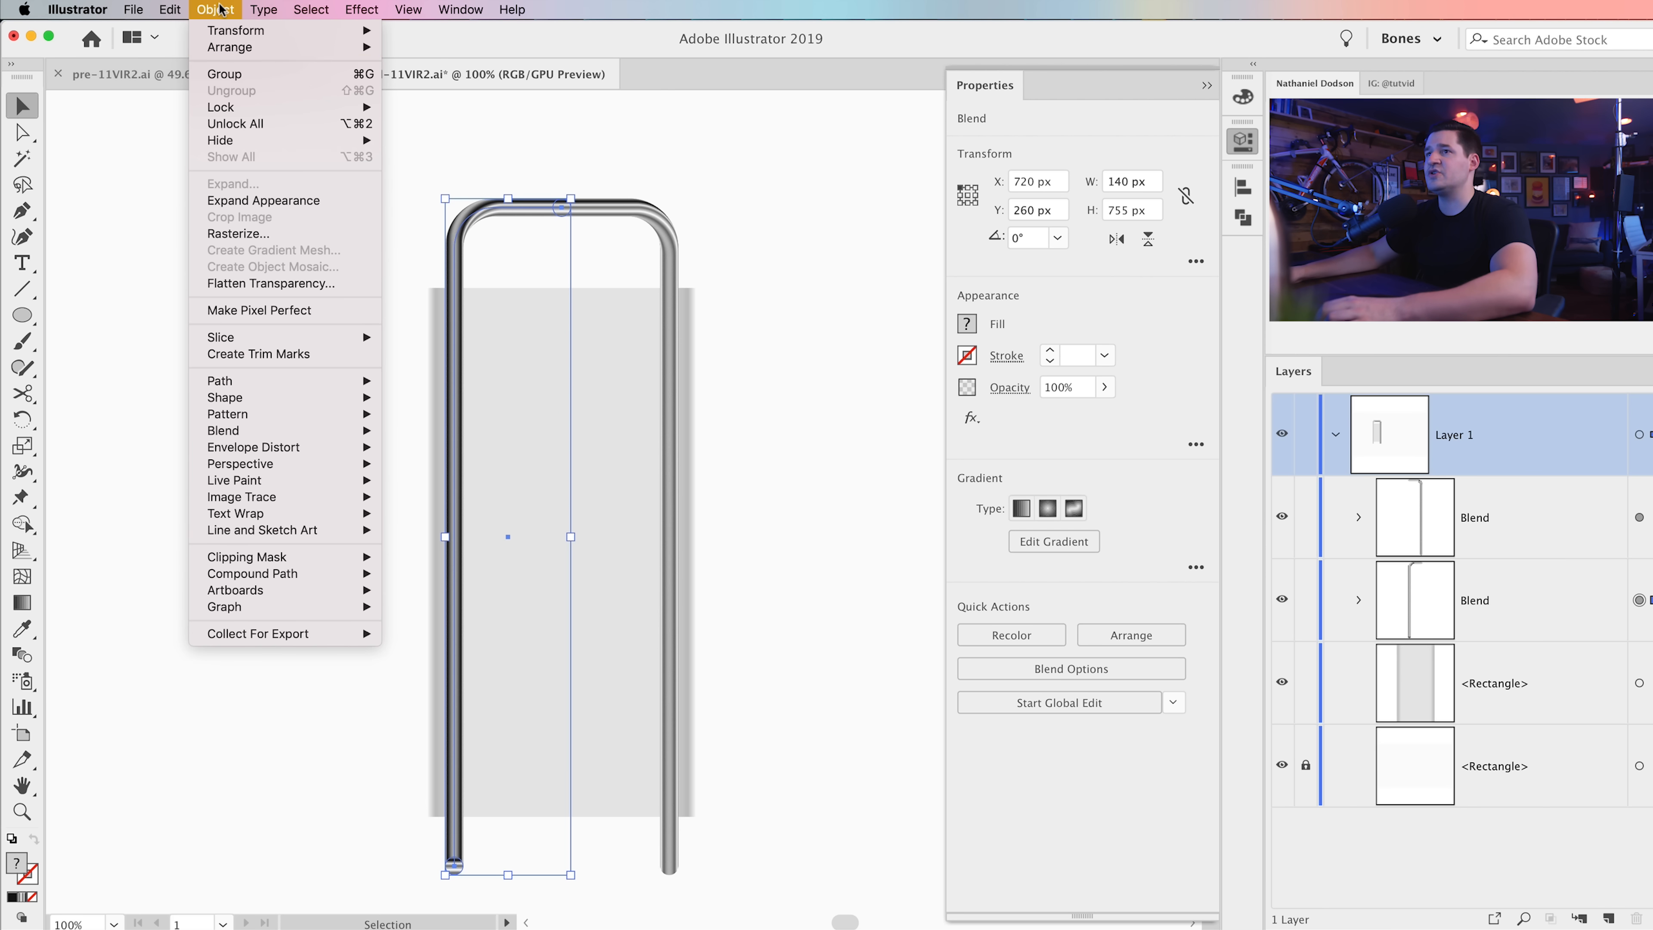
{"action": "mouse_move", "coordinate": [338, 431]}
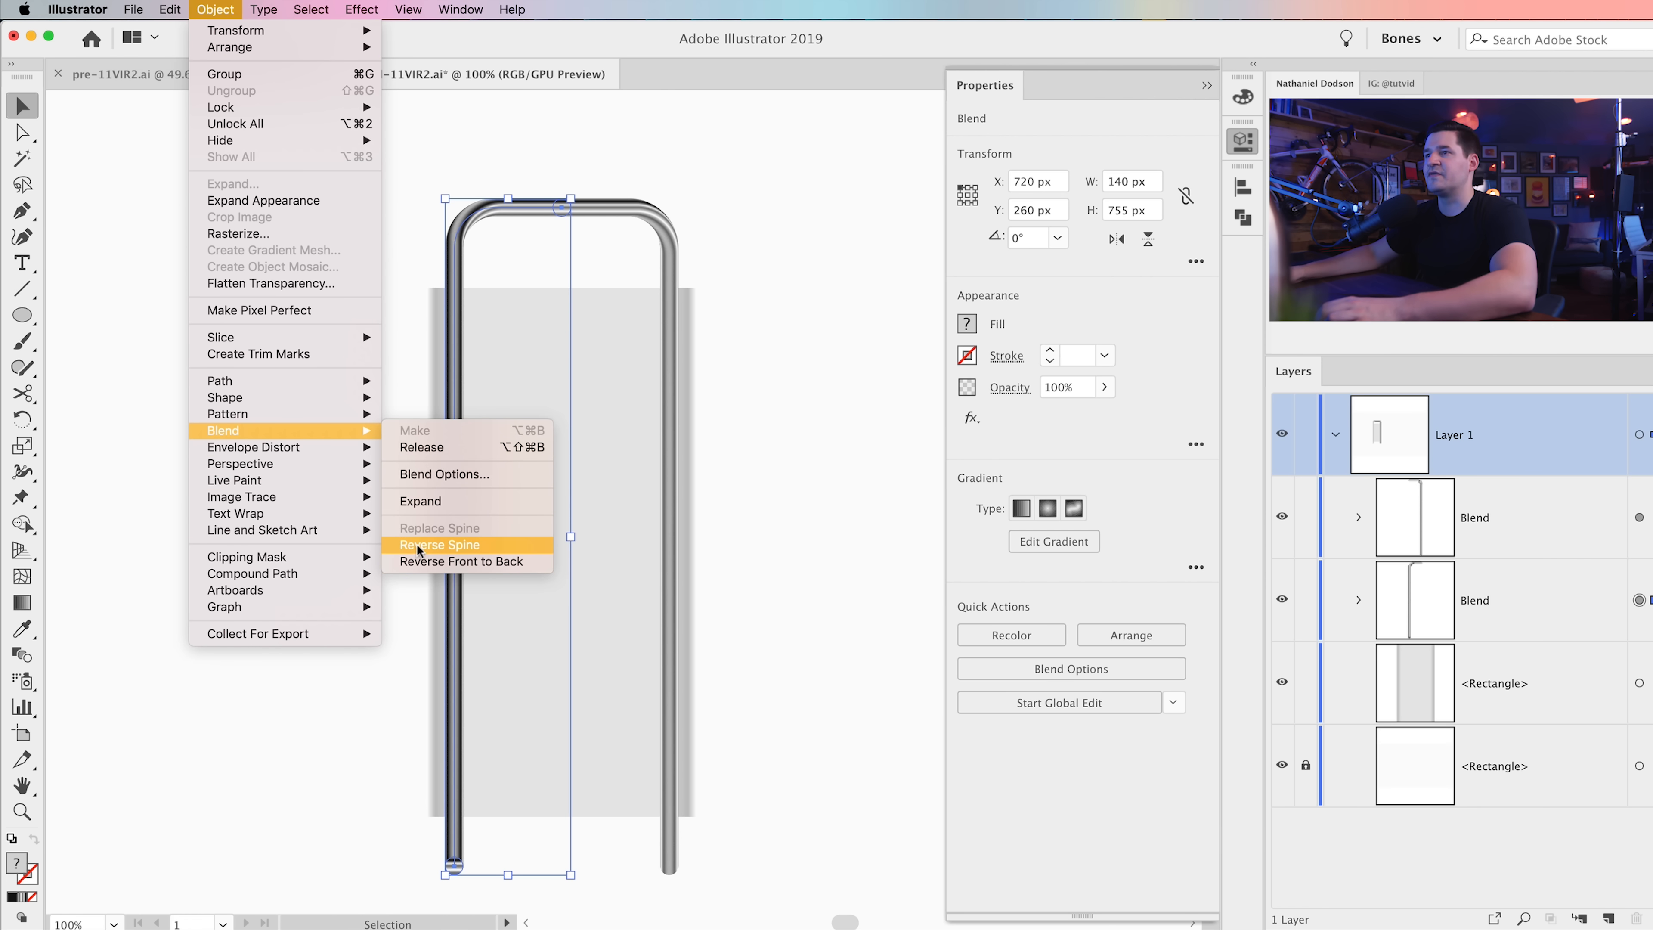
{"action": "left_click", "coordinate": [444, 546]}
{"action": "left_click", "coordinate": [318, 436]}
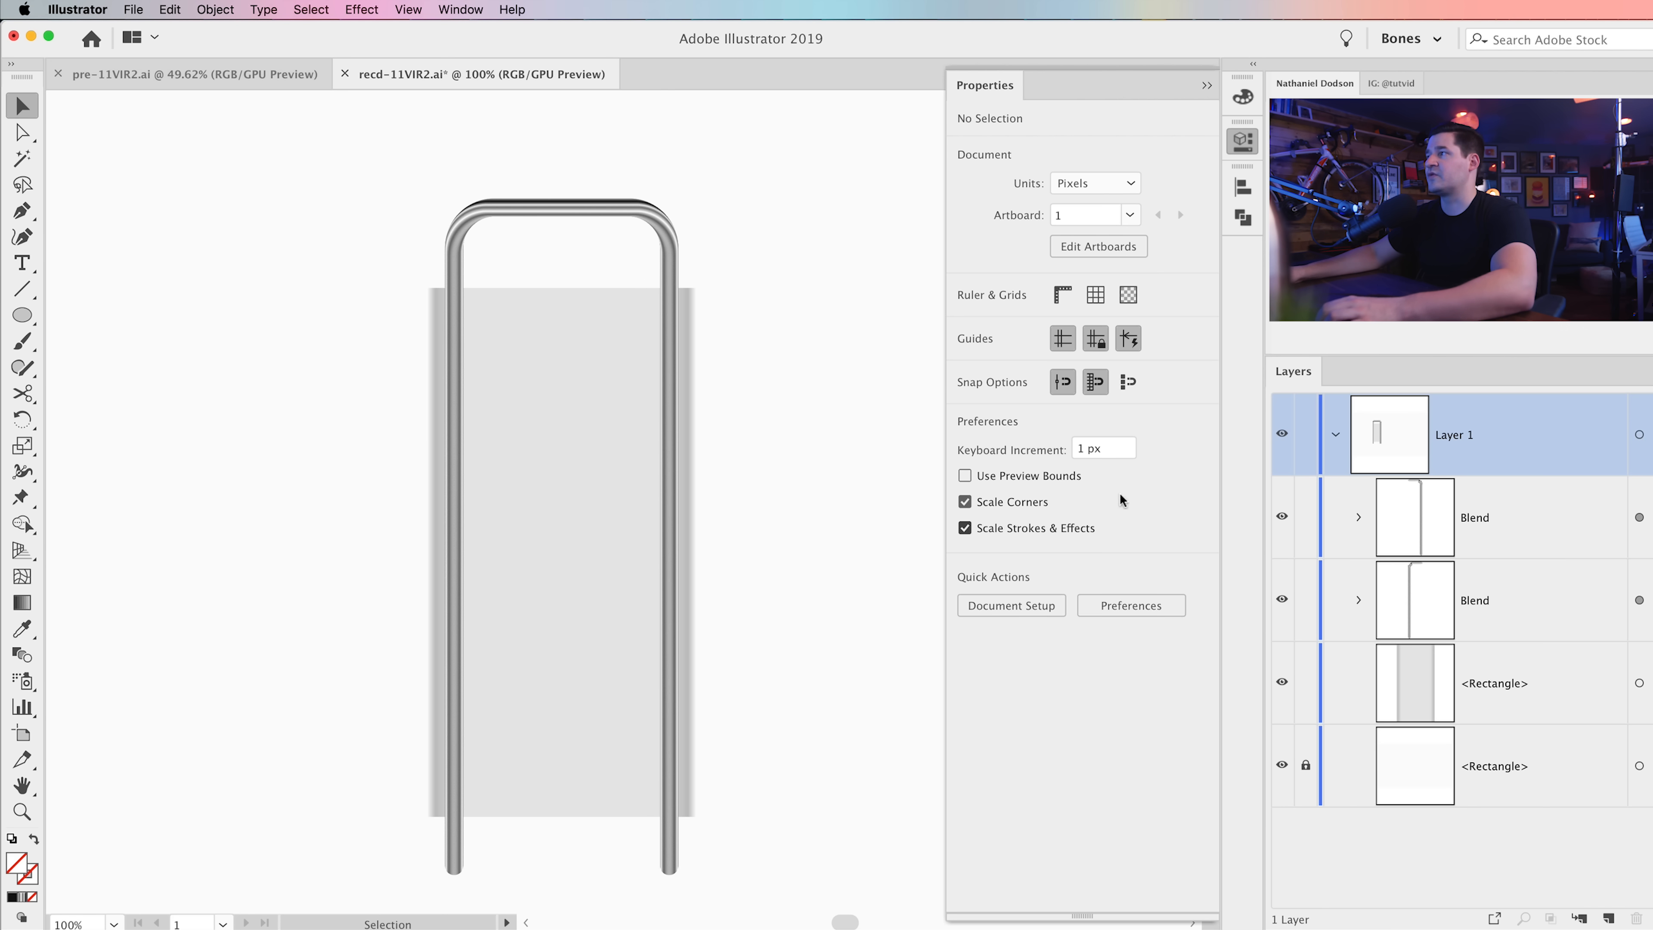
Step: Group the two metallic tube blends and place the group beneath the grey gradient rectangle in the layer order
{"action": "left_click_drag", "start_coordinate": [396, 137], "coordinate": [811, 237]}
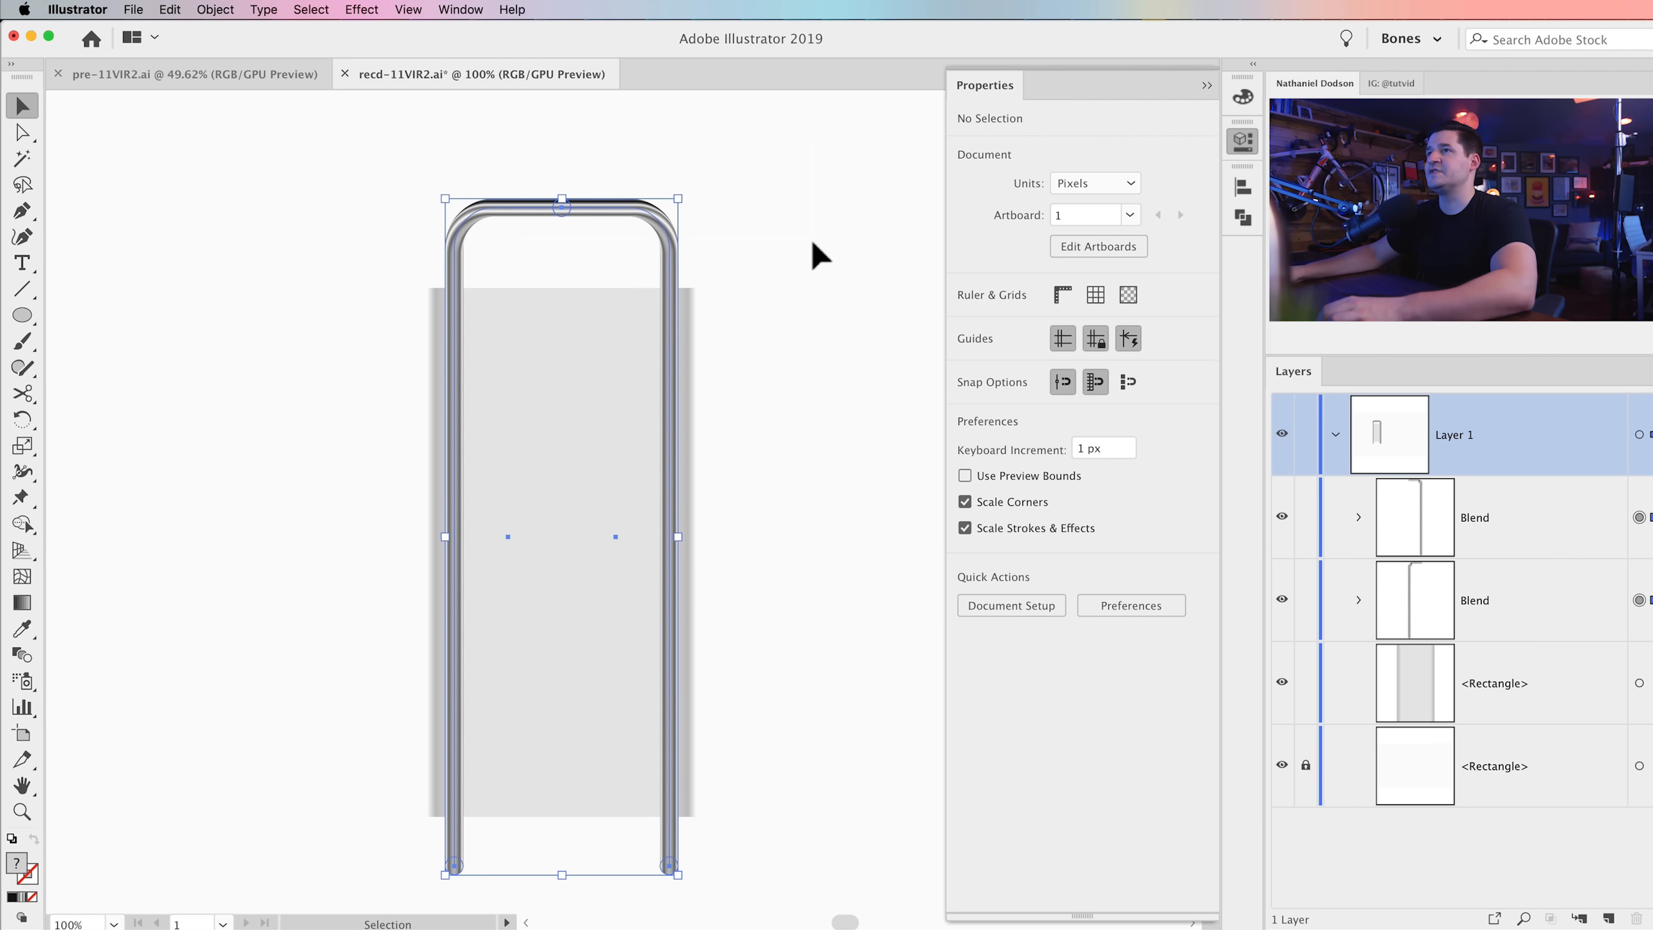
{"action": "left_click", "coordinate": [229, 9]}
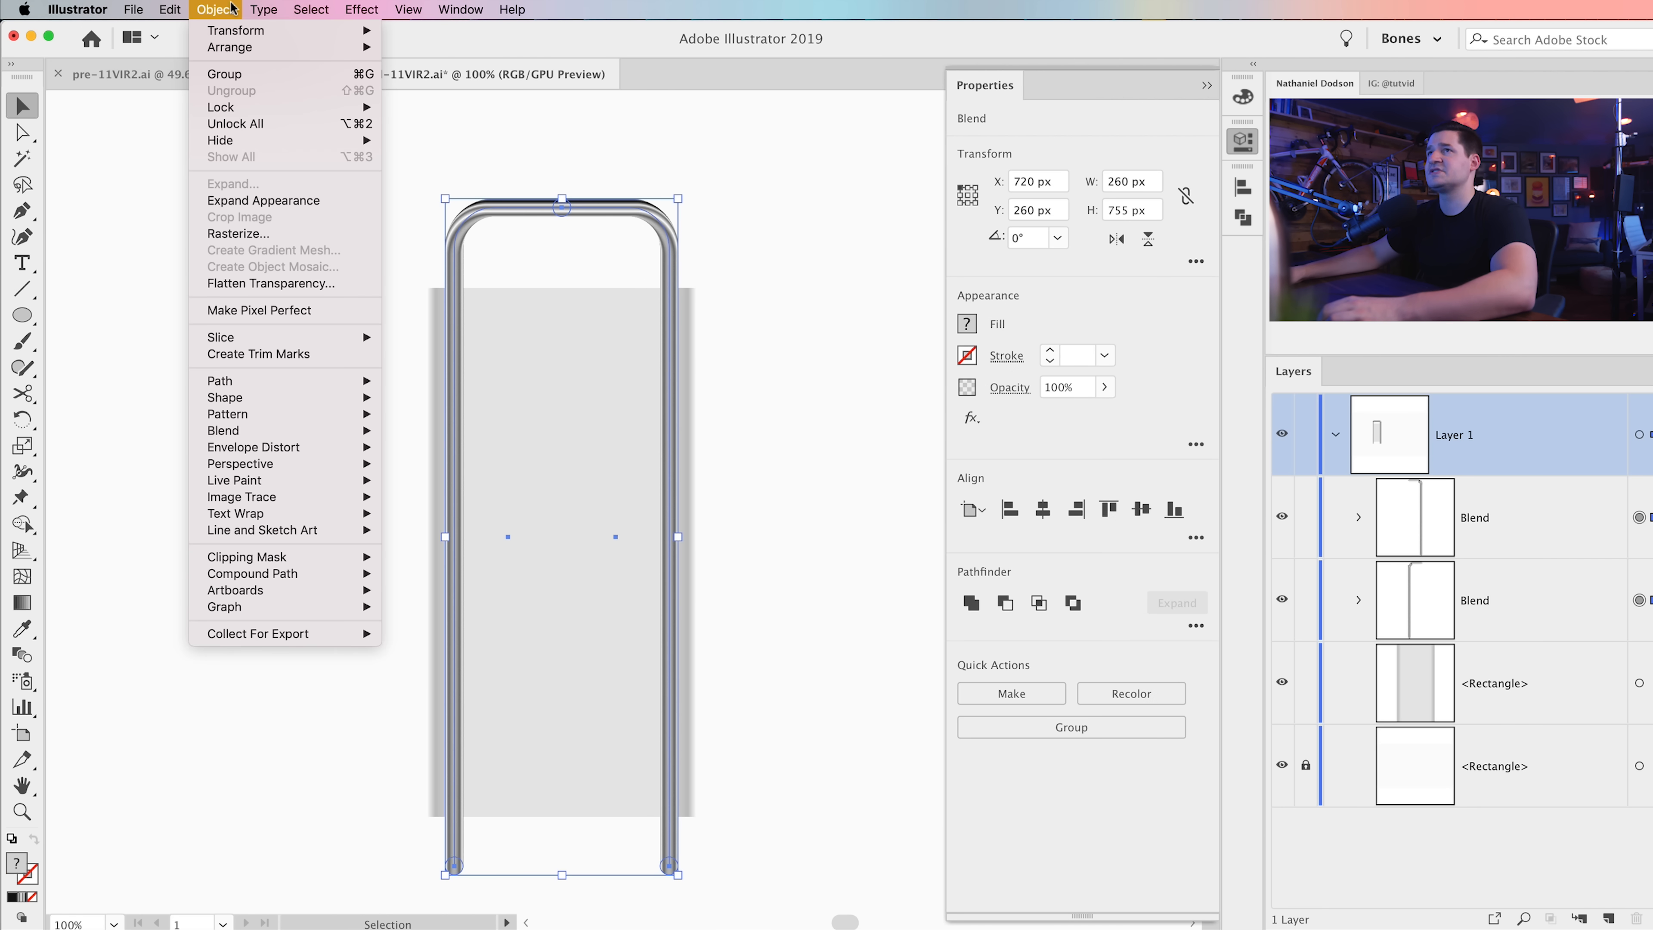
{"action": "left_click", "coordinate": [259, 75]}
{"action": "left_click_drag", "start_coordinate": [1474, 517], "coordinate": [1505, 626]}
{"action": "left_click", "coordinate": [242, 475]}
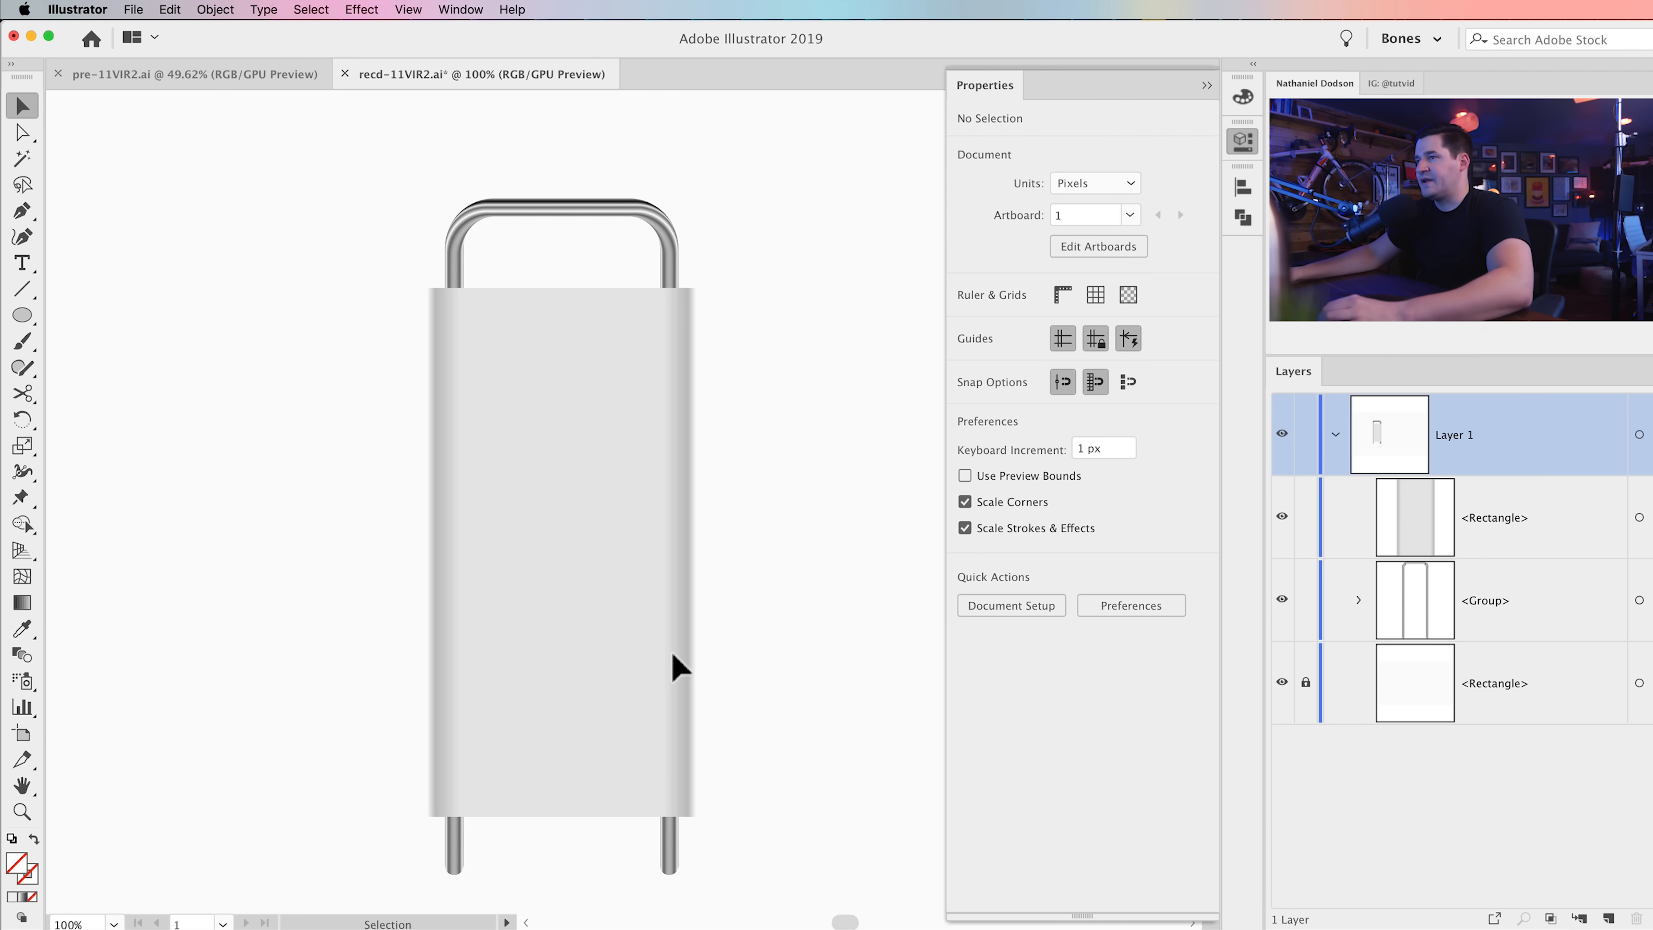
Step: Show the grid and draw a 60 by 10 px rectangle centered on the left leg, along the grey panel's bottom edge
{"action": "key", "text": "z"}
{"action": "left_click", "coordinate": [580, 844]}
{"action": "left_click", "coordinate": [600, 519]}
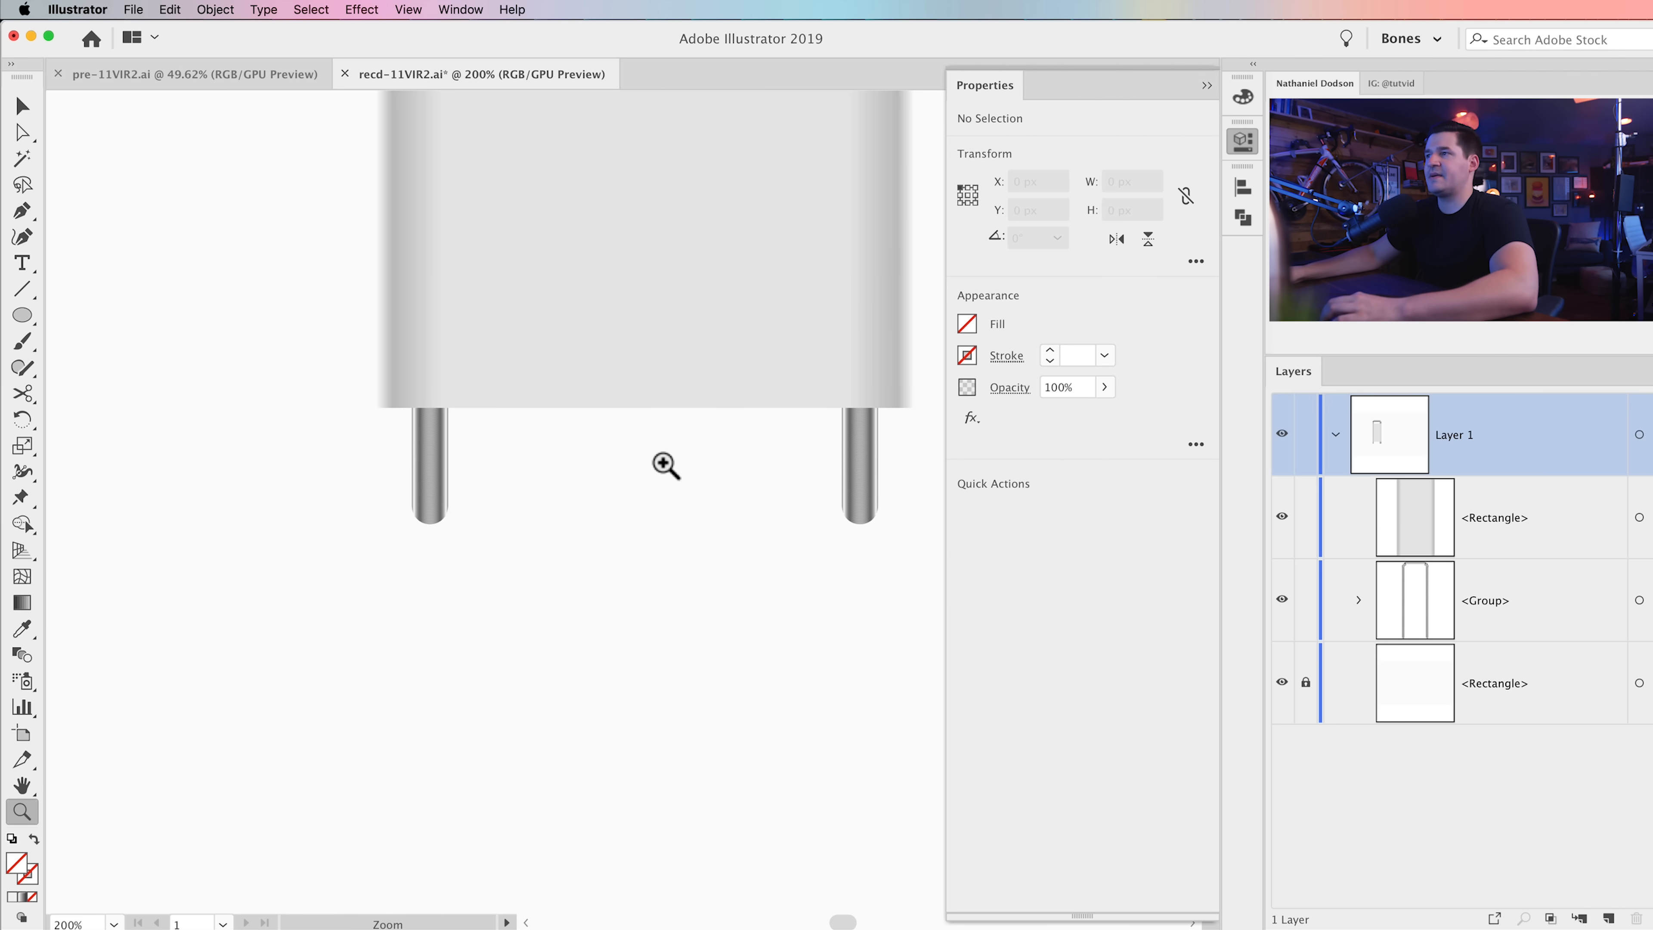
{"action": "left_click_drag", "start_coordinate": [461, 428], "coordinate": [614, 423]}
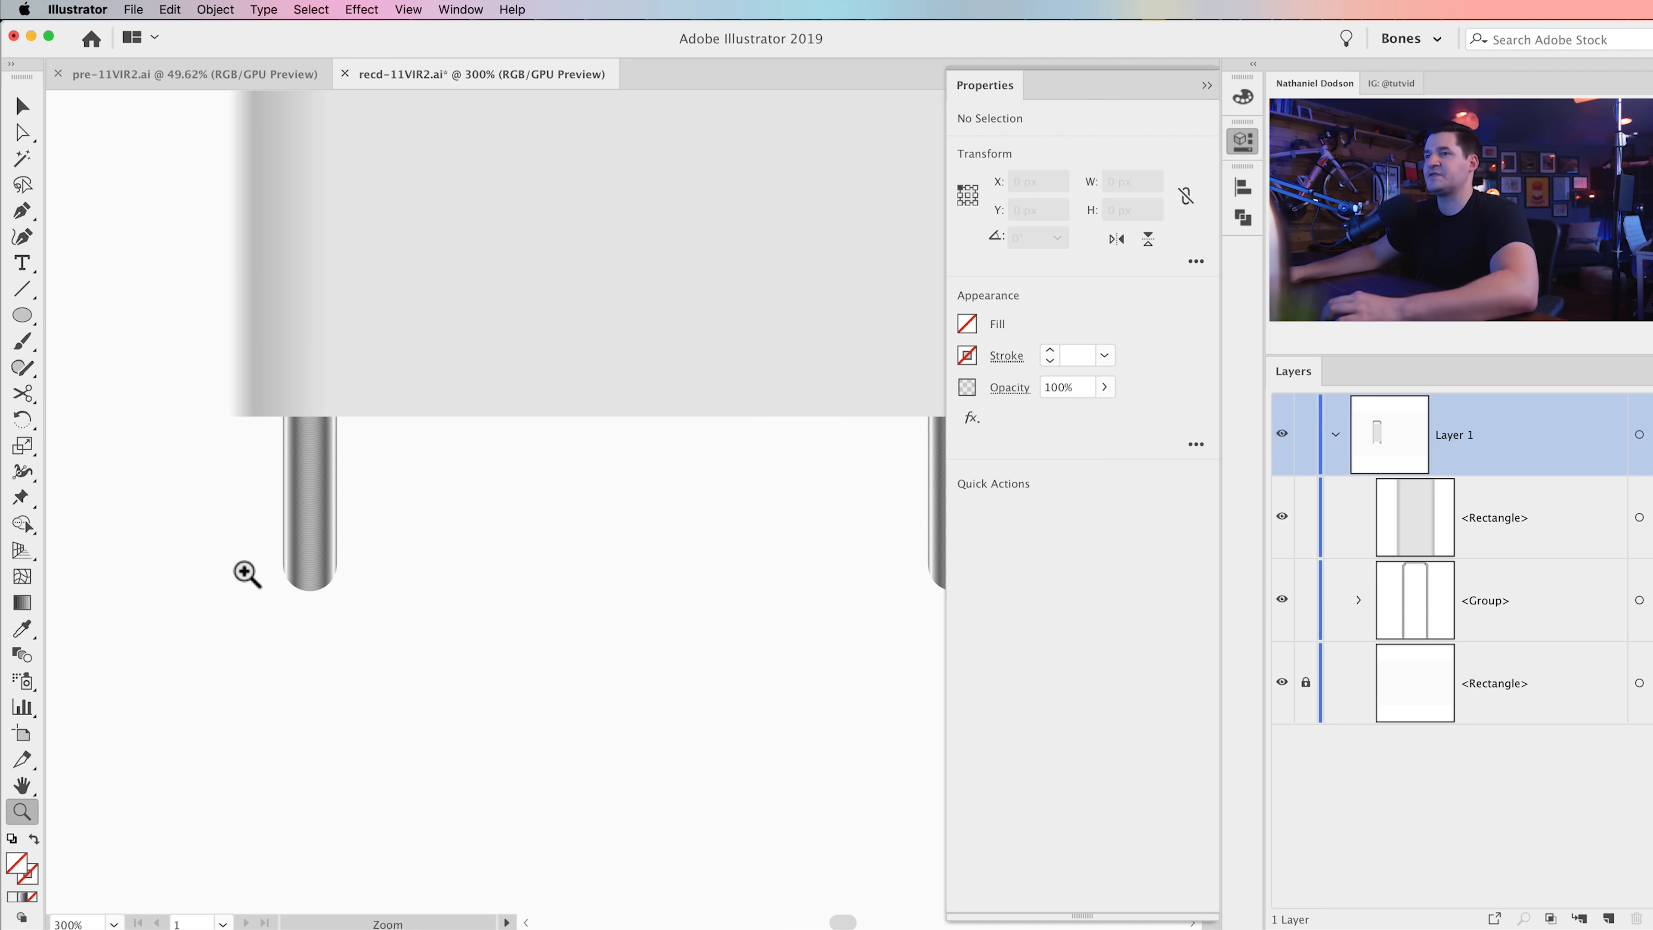
{"action": "scroll", "coordinate": [384, 606], "scroll_direction": "right", "scroll_amount": 5}
{"action": "left_click", "coordinate": [409, 9]}
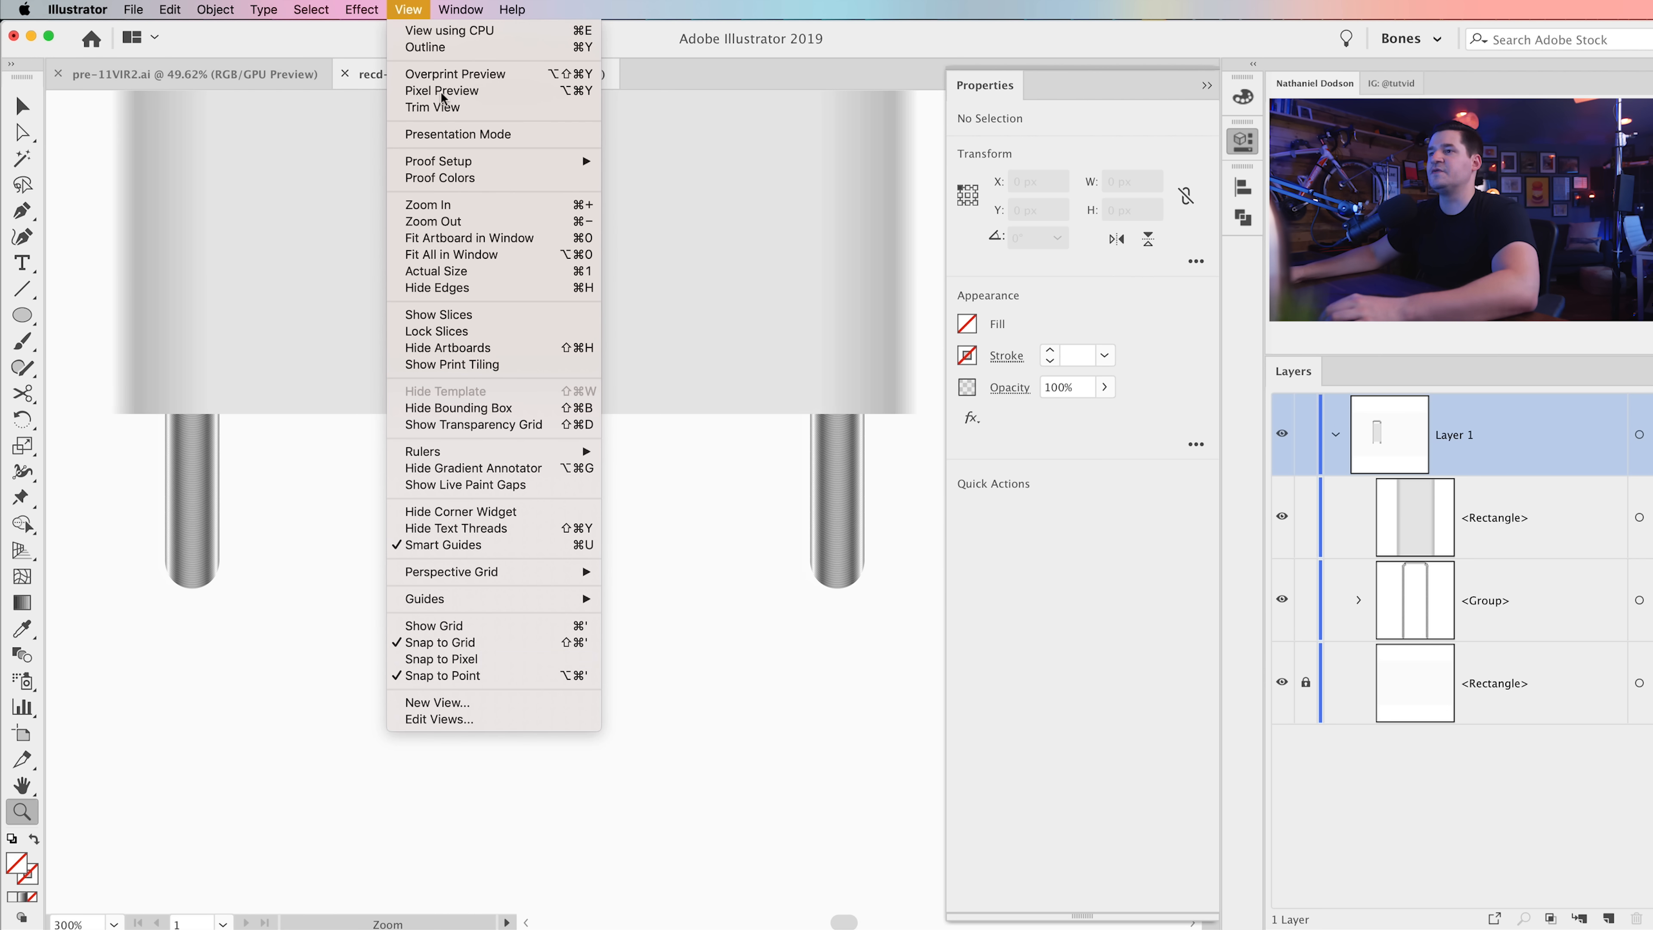
{"action": "left_click", "coordinate": [459, 629]}
{"action": "left_click", "coordinate": [168, 625]}
{"action": "left_click_drag", "start_coordinate": [550, 586], "coordinate": [404, 758]}
{"action": "left_click_drag", "start_coordinate": [22, 315], "coordinate": [127, 318]}
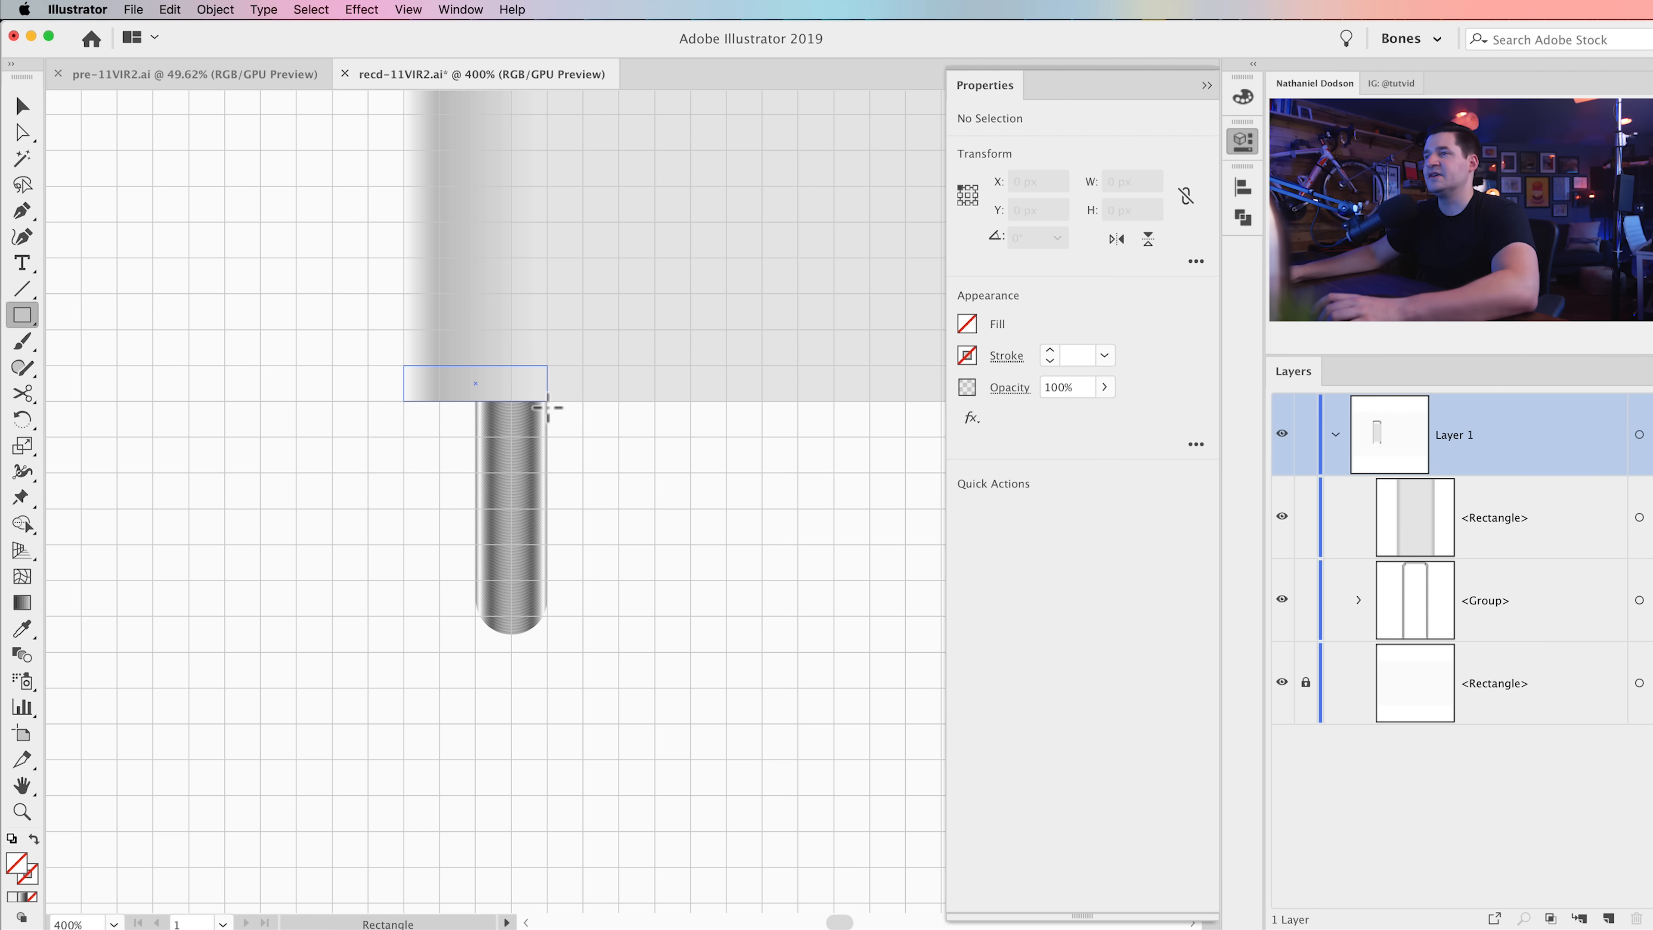
{"action": "left_click_drag", "start_coordinate": [617, 410], "coordinate": [618, 409]}
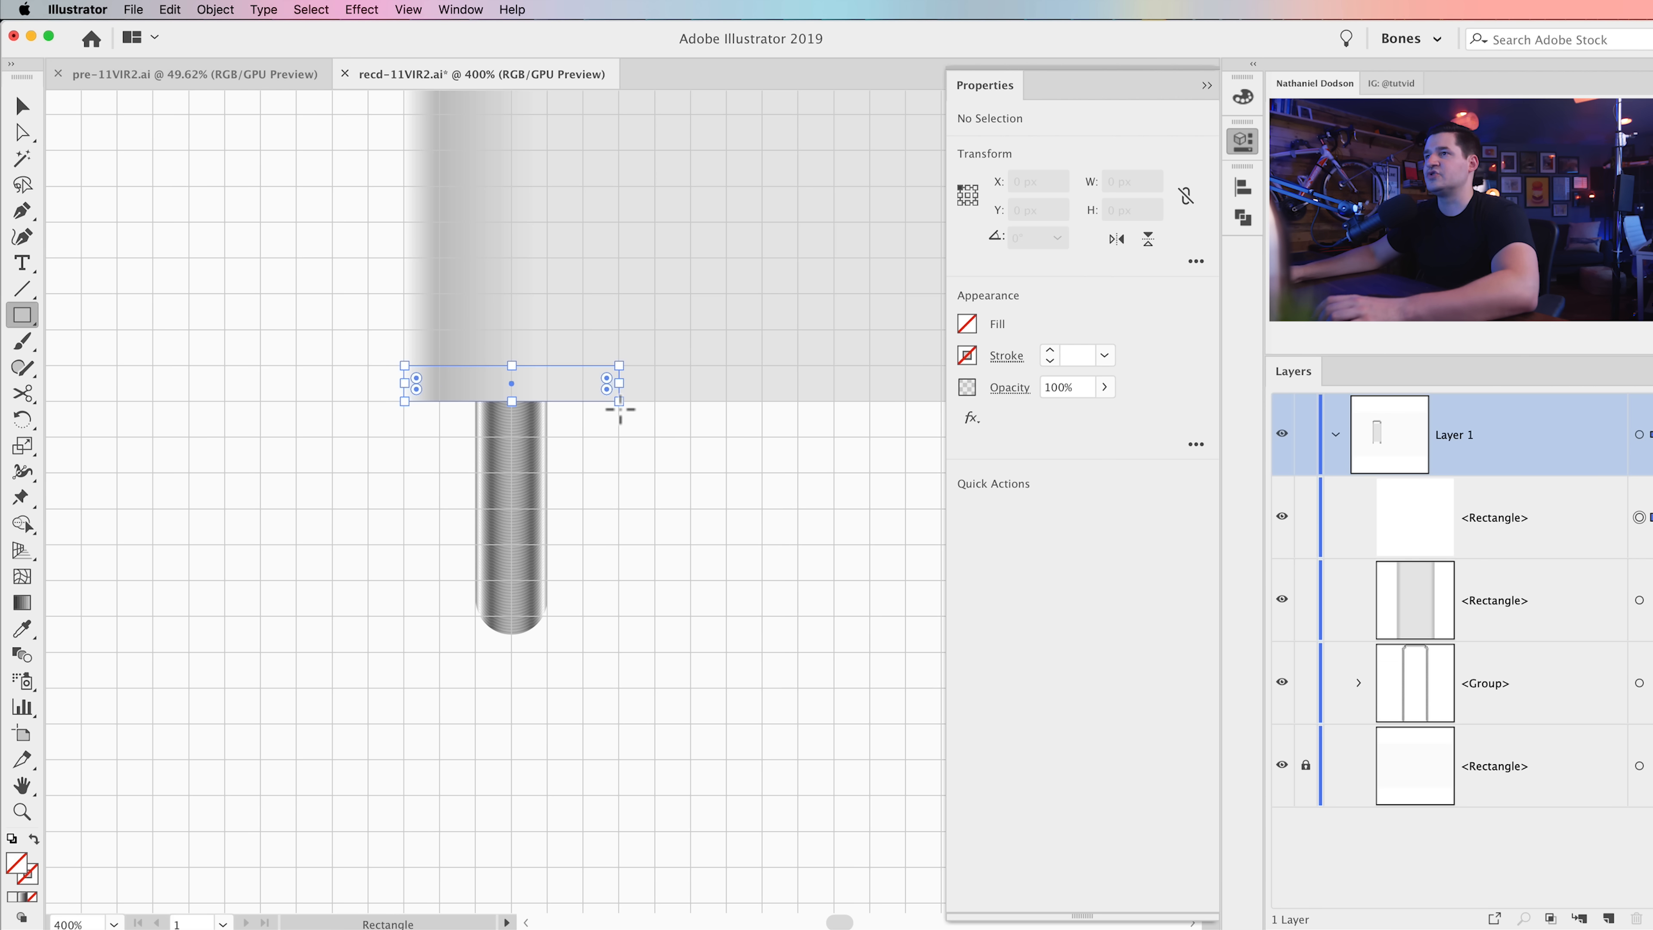
Step: Move the small rectangle down to Y 1000 px, near the bottom end of the left leg
{"action": "key", "text": "shift+Down"}
{"action": "key", "text": "shift+Down"}
{"action": "key", "text": "shift+Down"}
{"action": "key", "text": "shift+Down"}
{"action": "key", "text": "shift+Down"}
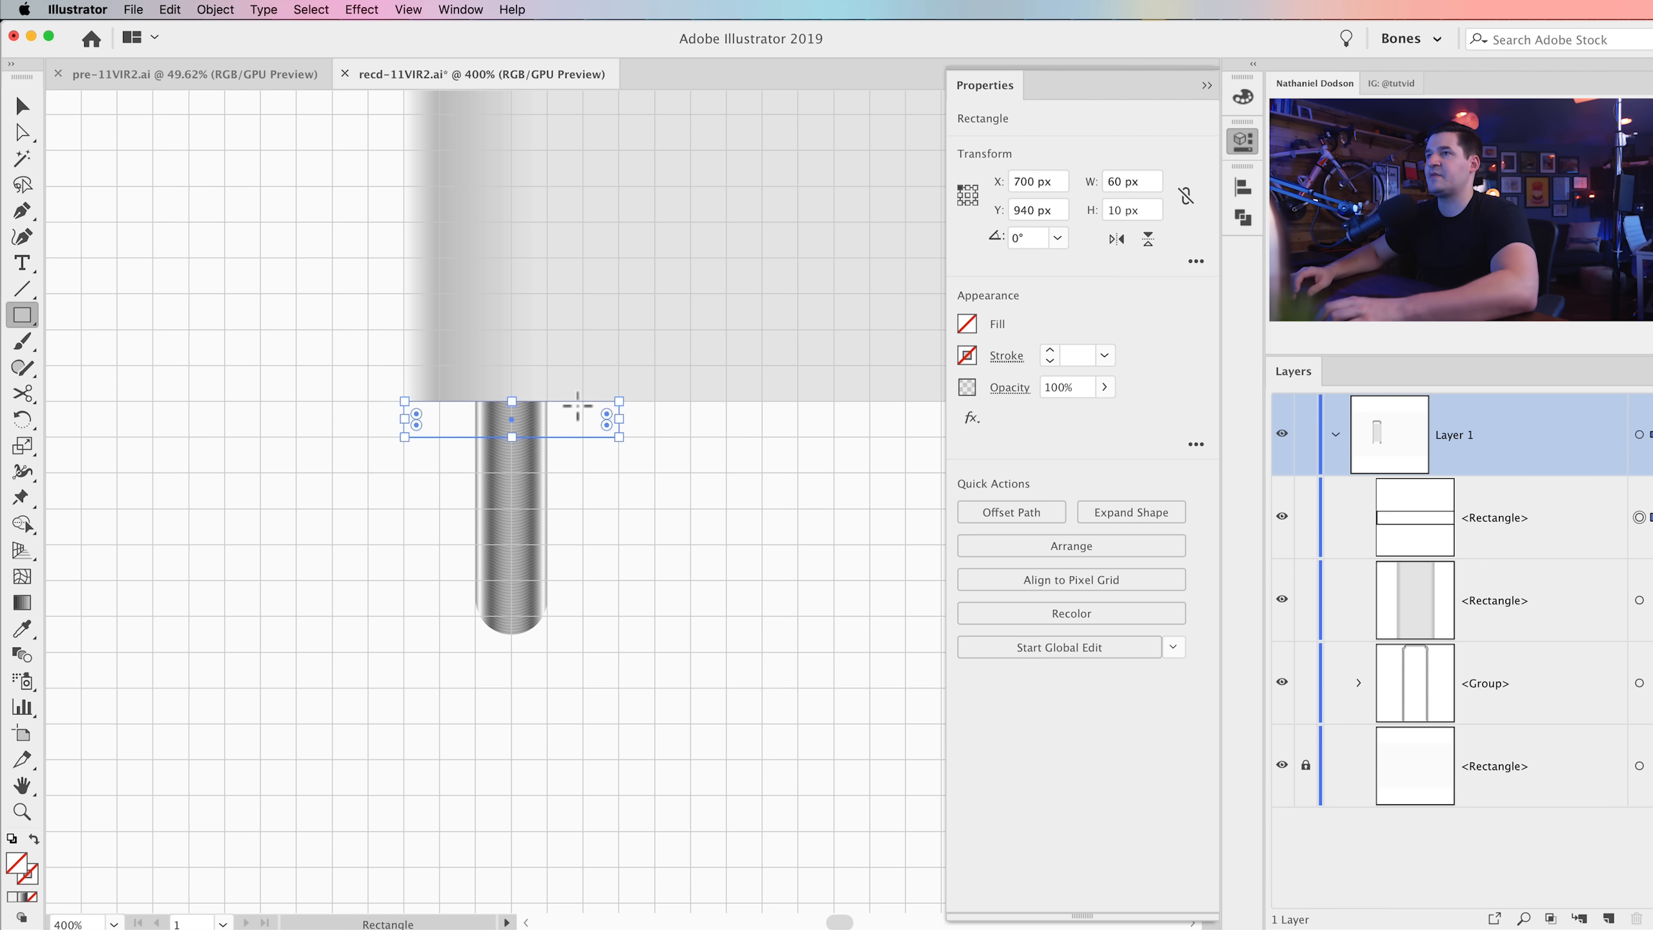
{"action": "key", "text": "shift+Down"}
{"action": "key", "text": "shift+Up"}
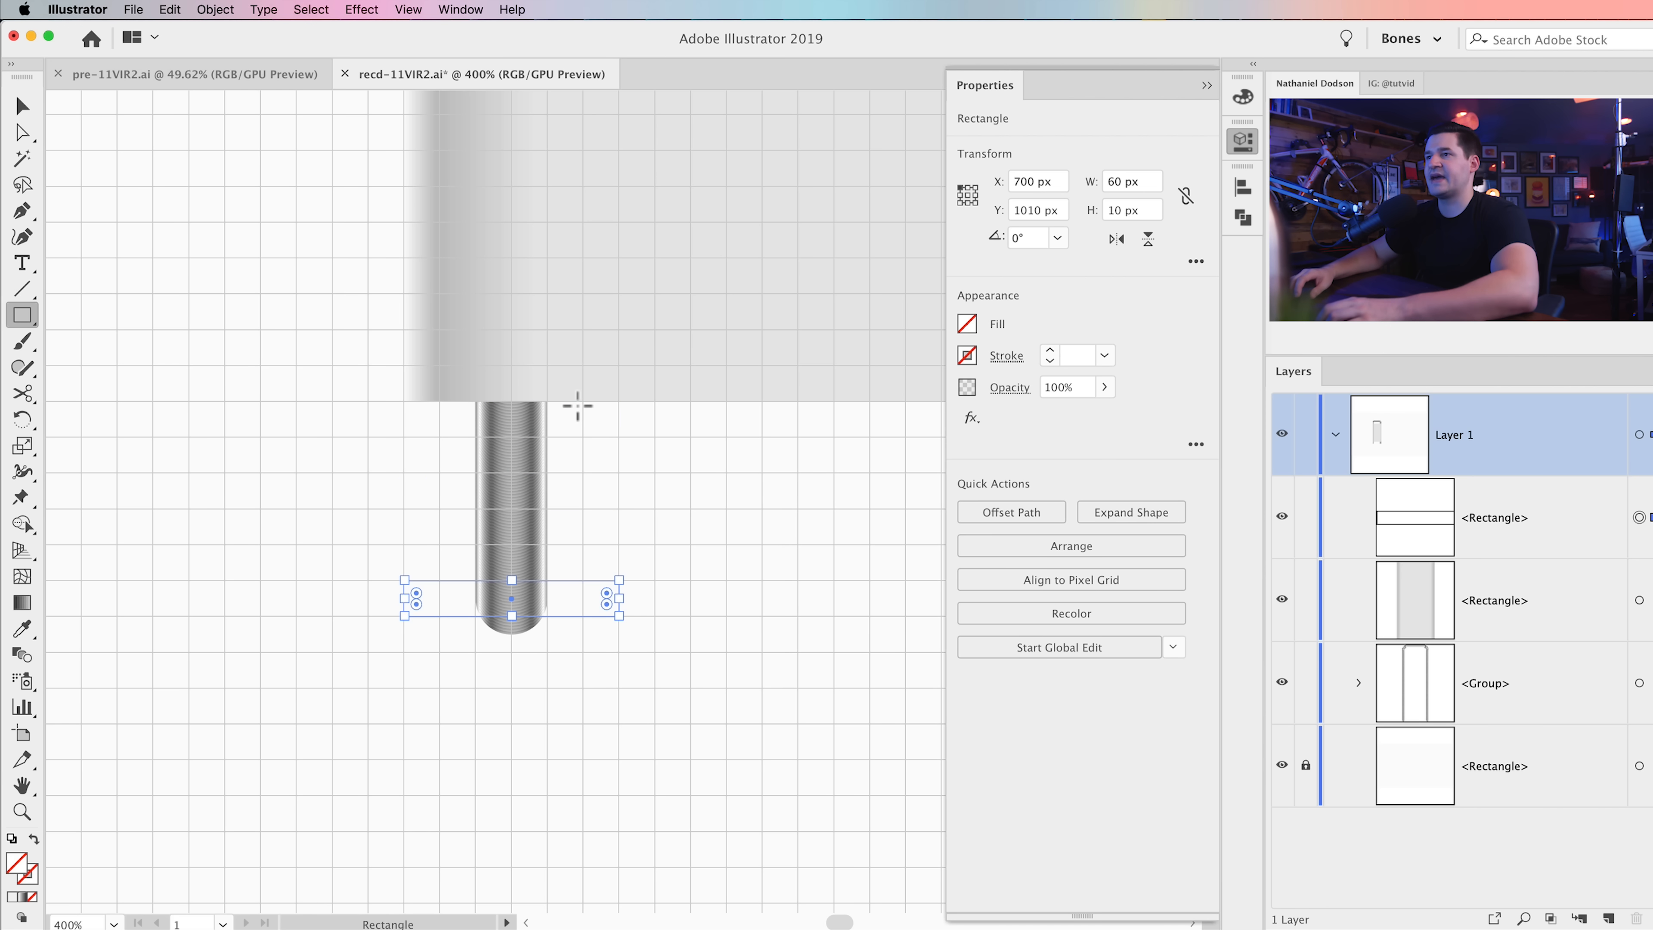
{"action": "key", "text": "v"}
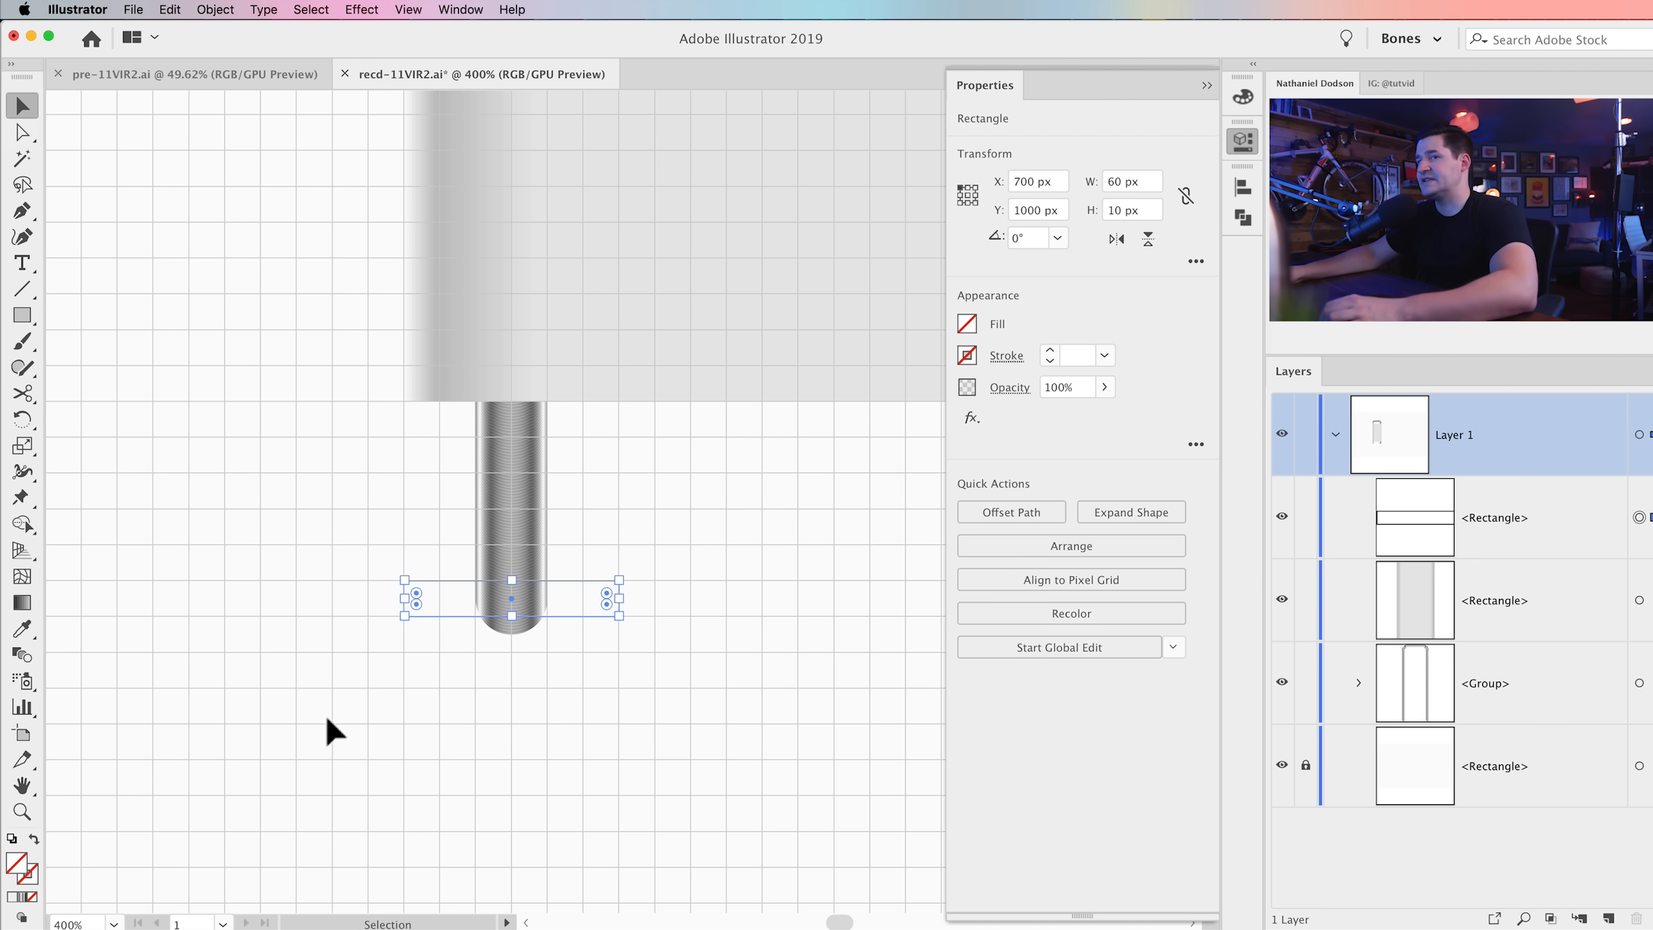
Step: Fill the small rectangle with the metallic gradient sampled from the left leg using the Eyedropper tool
{"action": "left_click", "coordinate": [23, 629]}
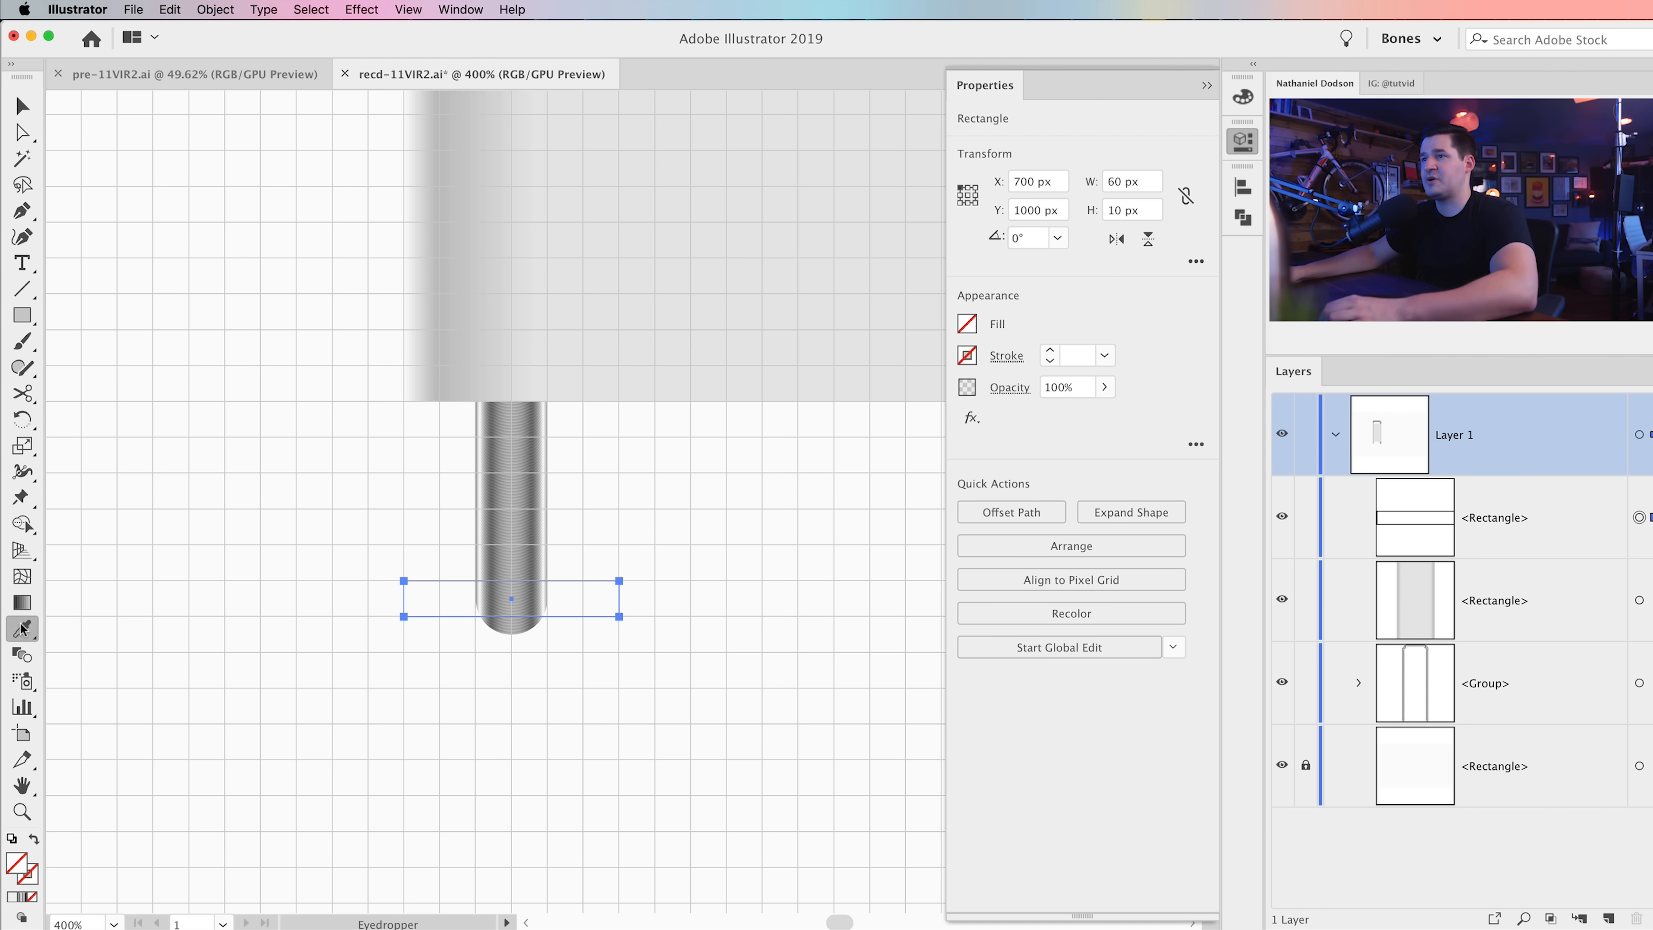
{"action": "left_click", "coordinate": [520, 543]}
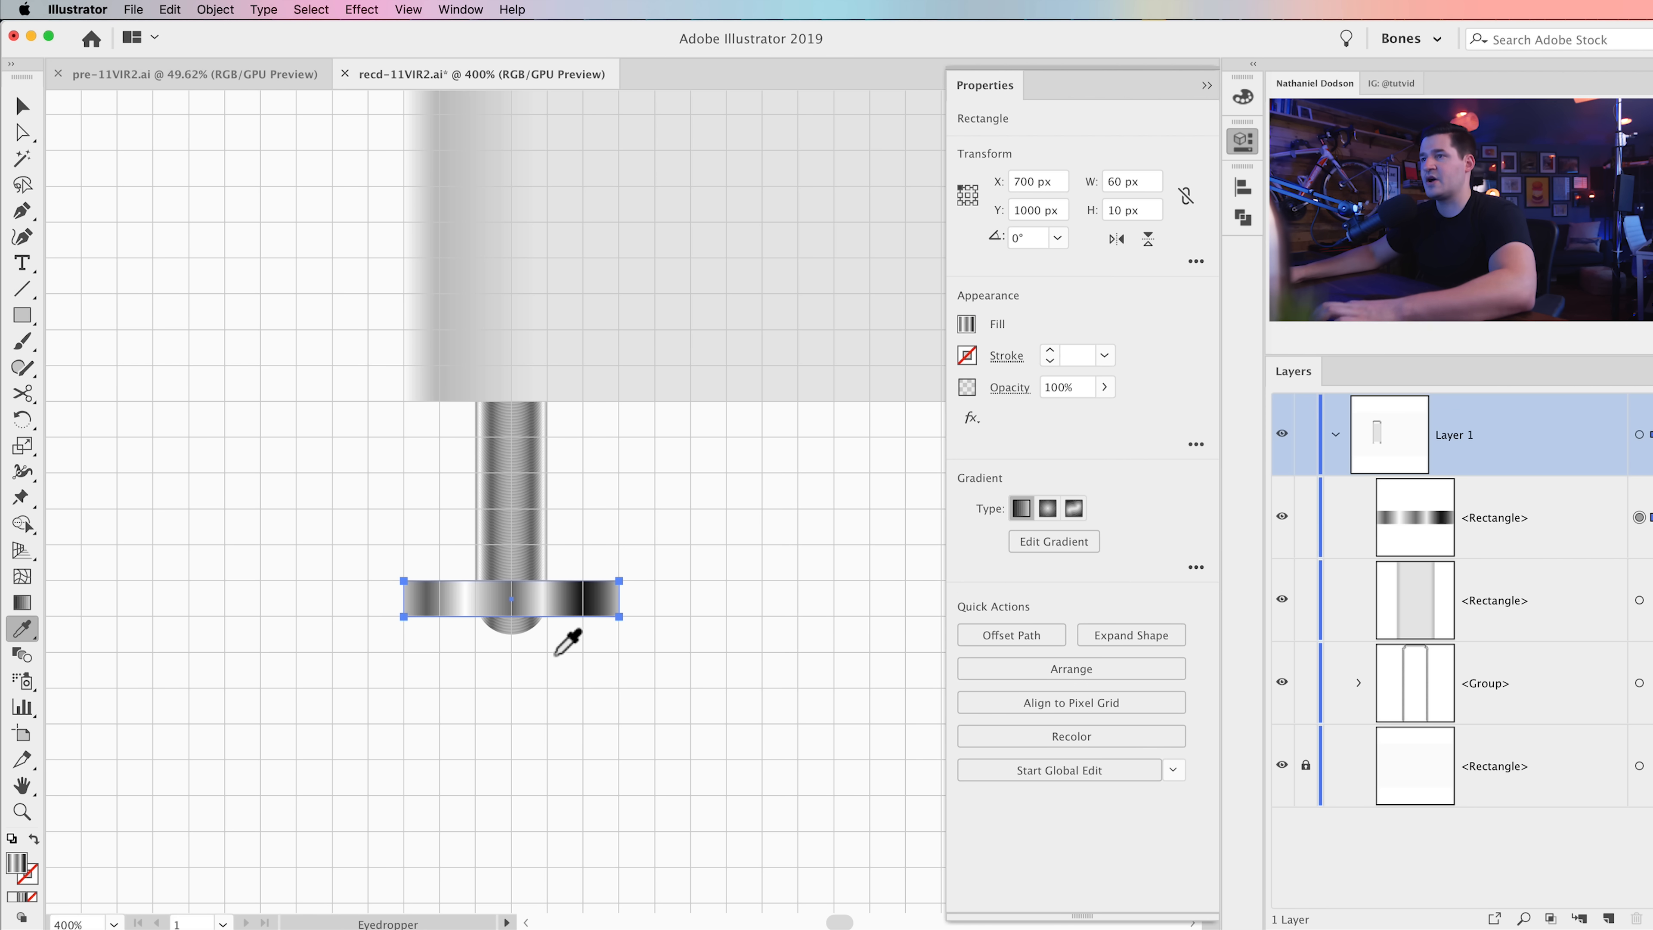
{"action": "key", "text": "v"}
{"action": "left_click", "coordinate": [532, 685]}
{"action": "key", "text": "z"}
{"action": "left_click", "coordinate": [541, 615]}
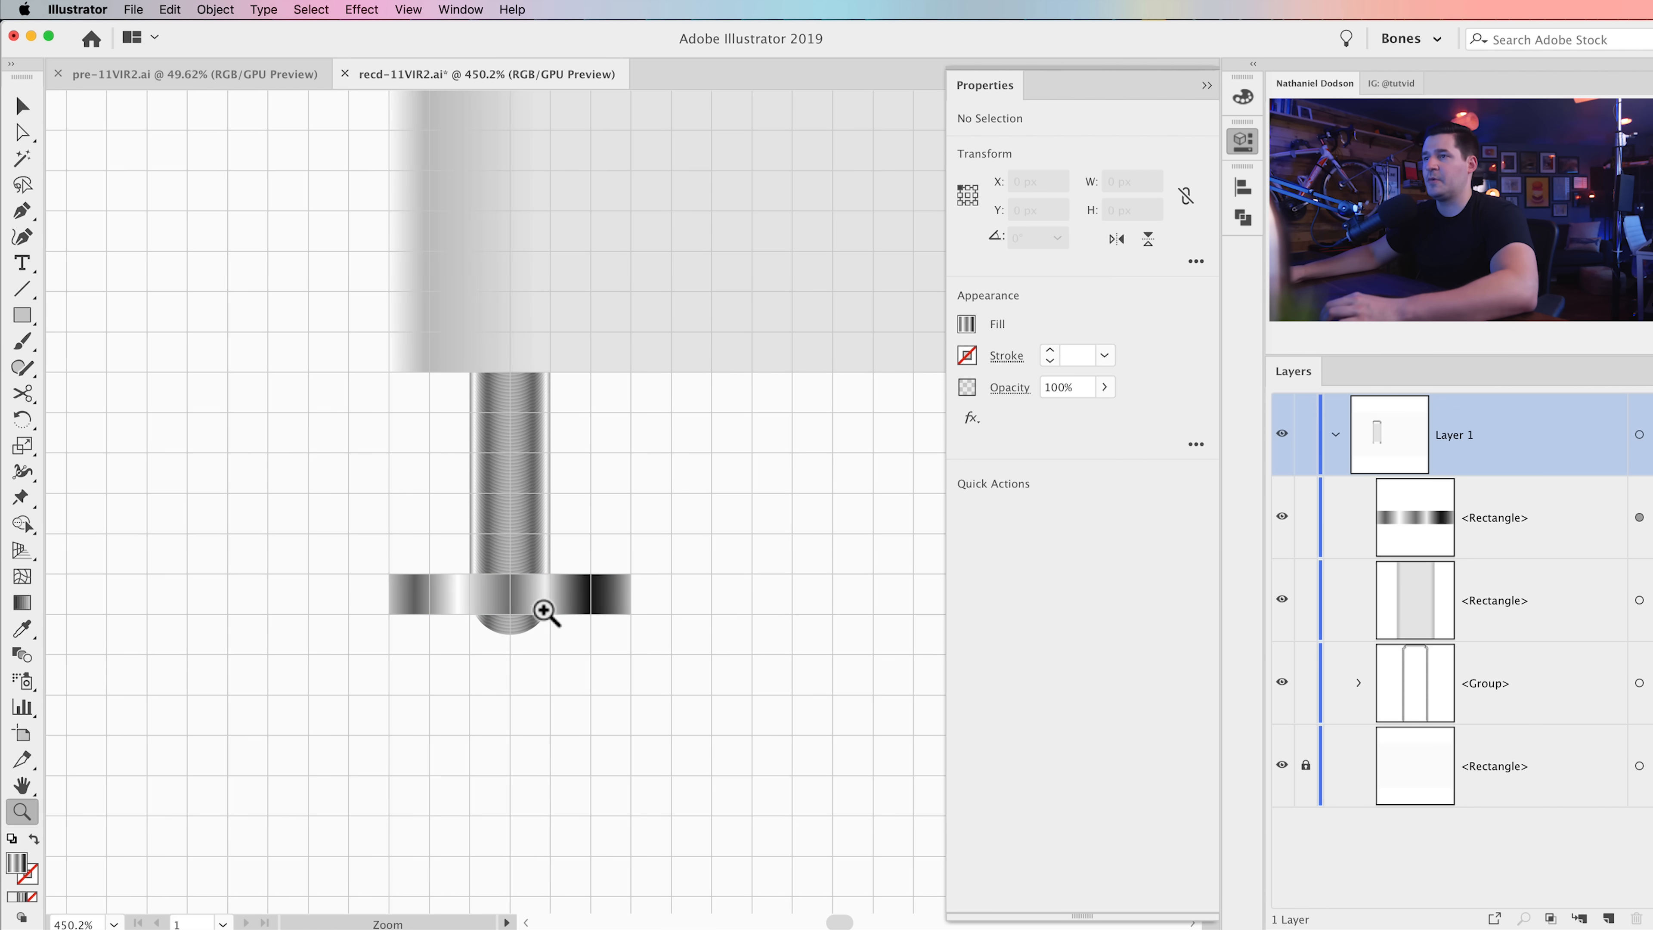
{"action": "key", "text": "space"}
{"action": "left_click_drag", "start_coordinate": [551, 606], "coordinate": [427, 674]}
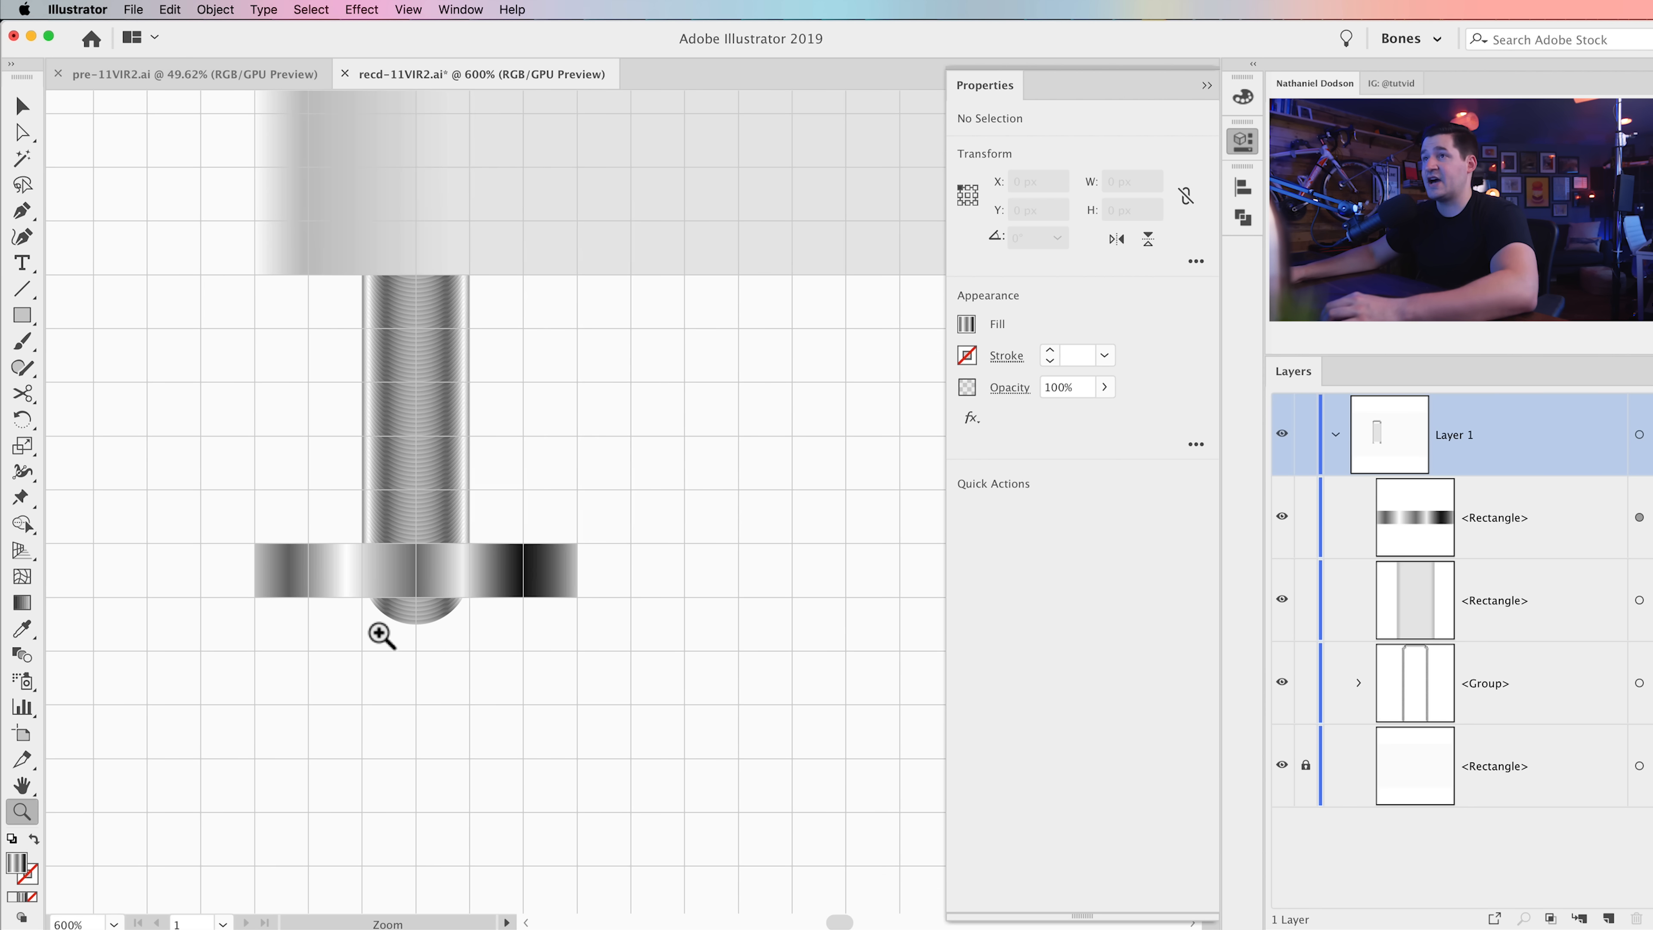
{"action": "key", "text": "v"}
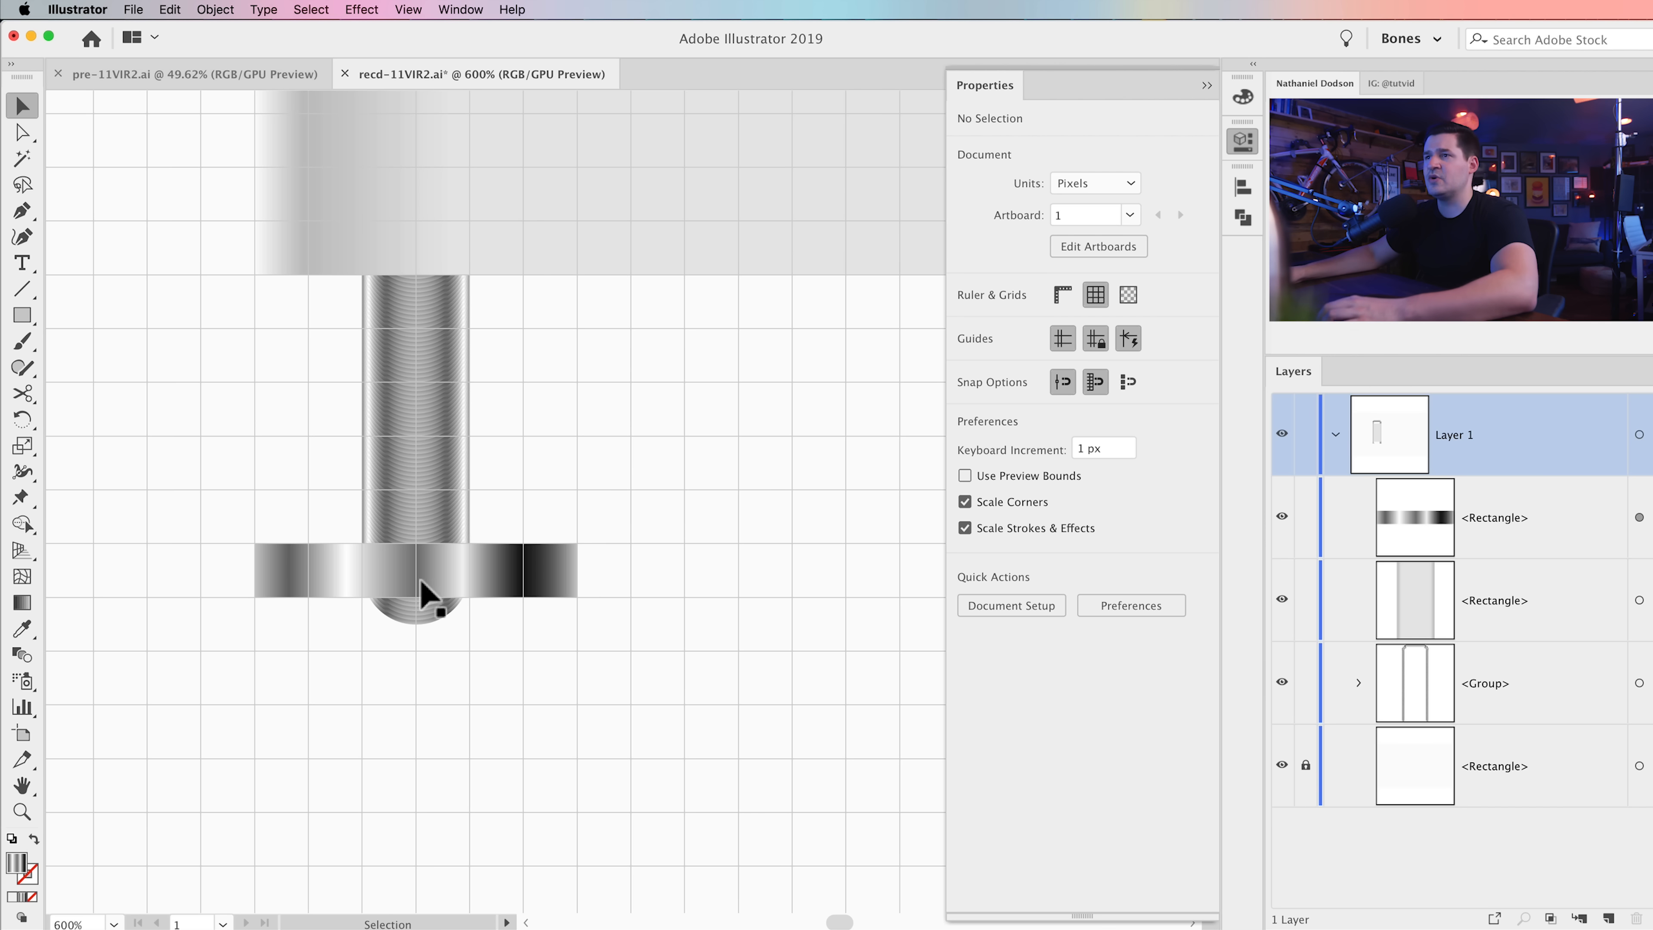
Step: Duplicate the metallic foot rectangle horizontally onto the right leg at X 940 px
{"action": "left_click", "coordinate": [449, 582]}
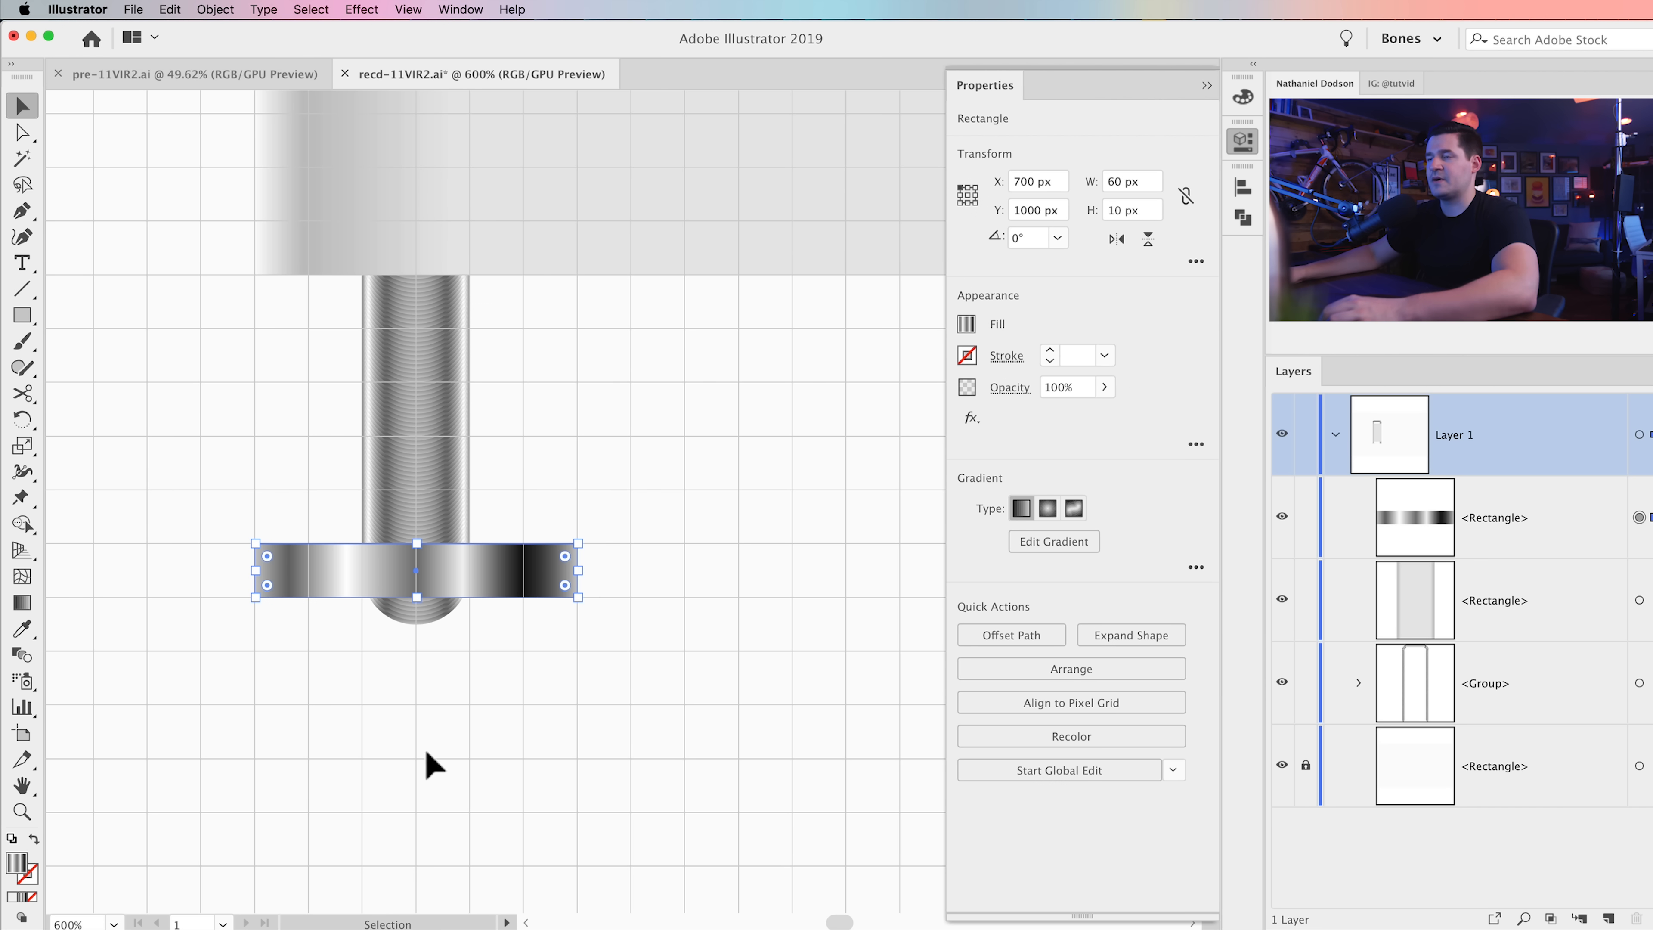
{"action": "key", "text": "super+minus"}
{"action": "key", "text": "super+minus"}
{"action": "key", "text": "space"}
{"action": "left_click_drag", "start_coordinate": [699, 560], "coordinate": [306, 617]}
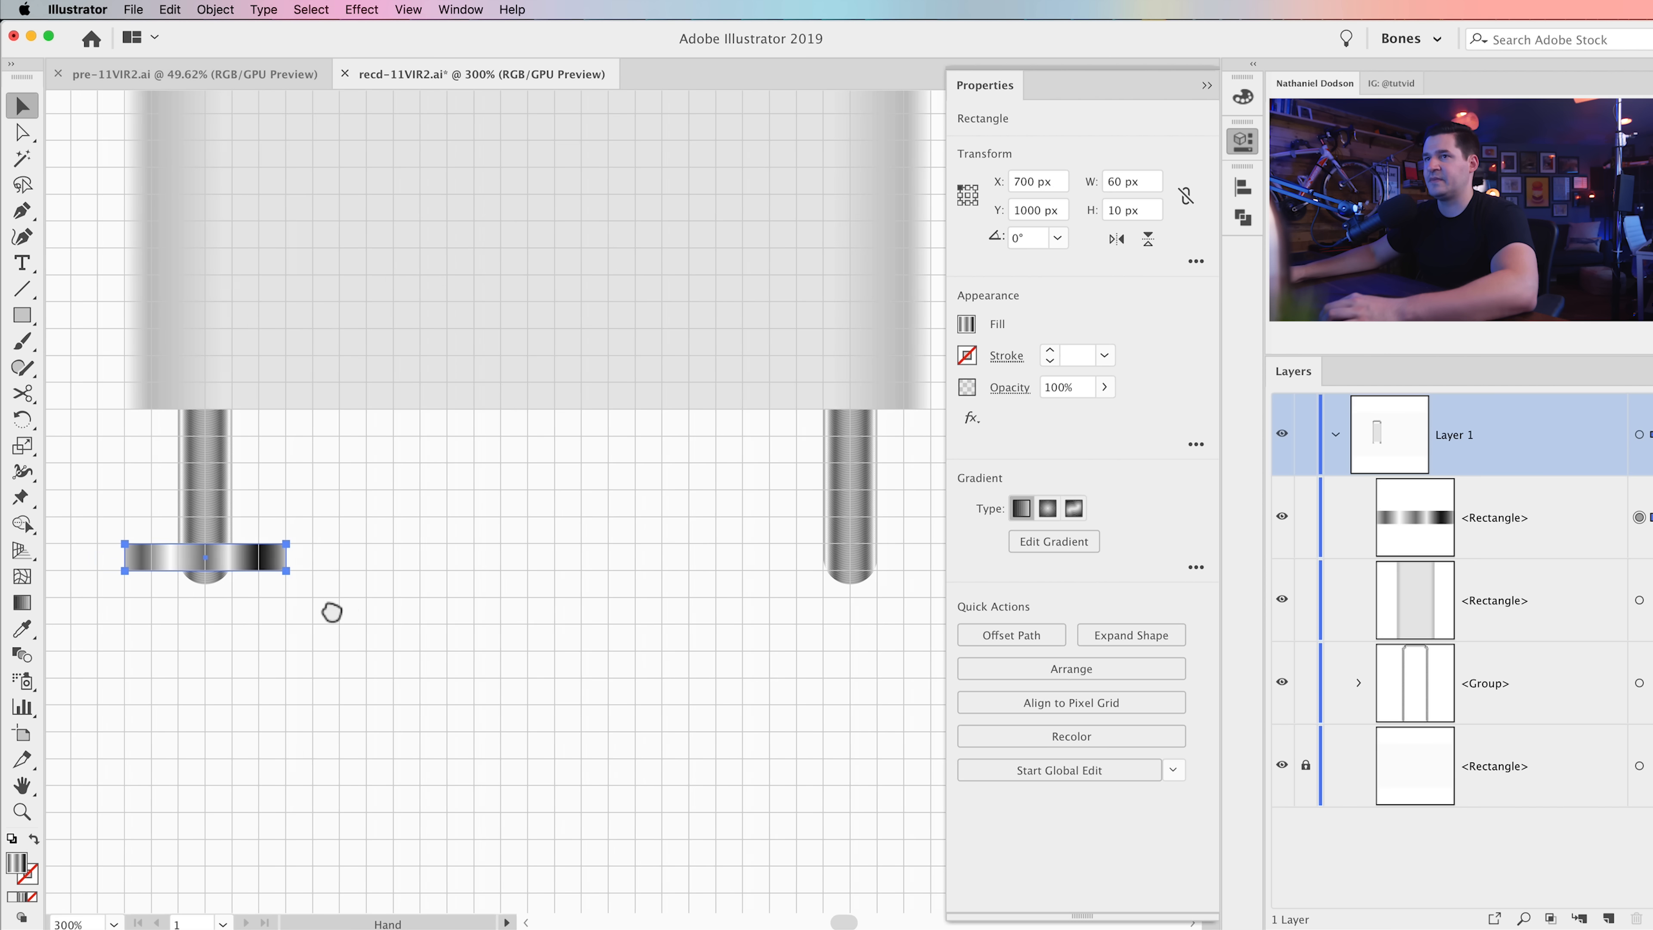
{"action": "left_click_drag", "start_coordinate": [192, 557], "coordinate": [837, 558]}
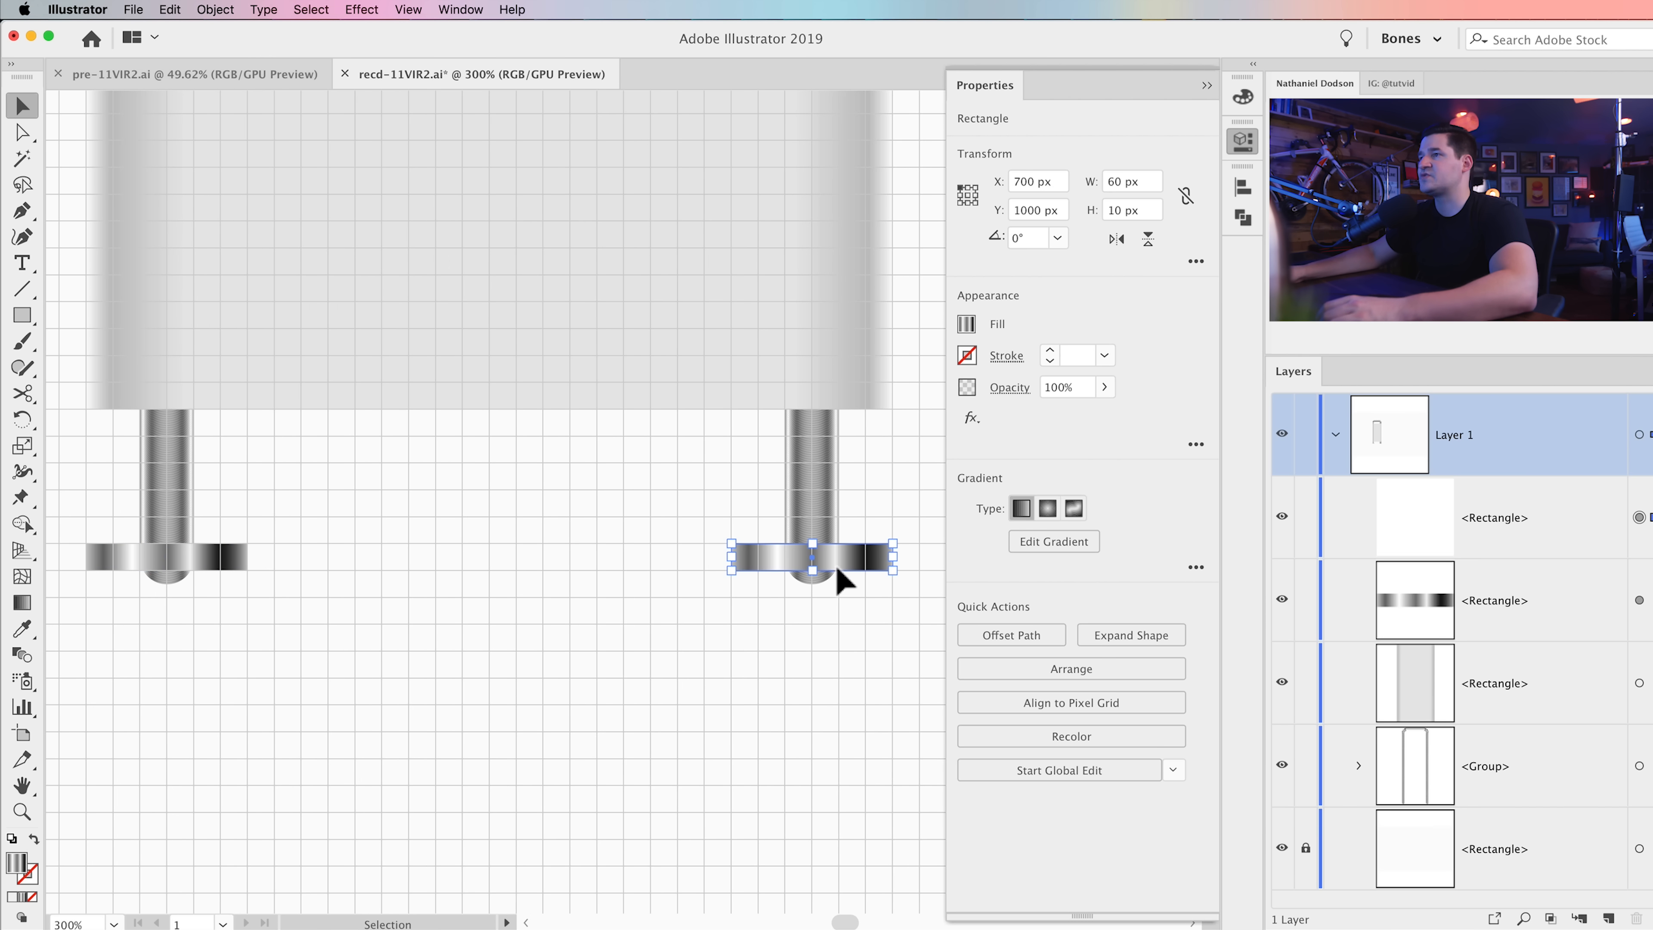
{"action": "left_click", "coordinate": [728, 643]}
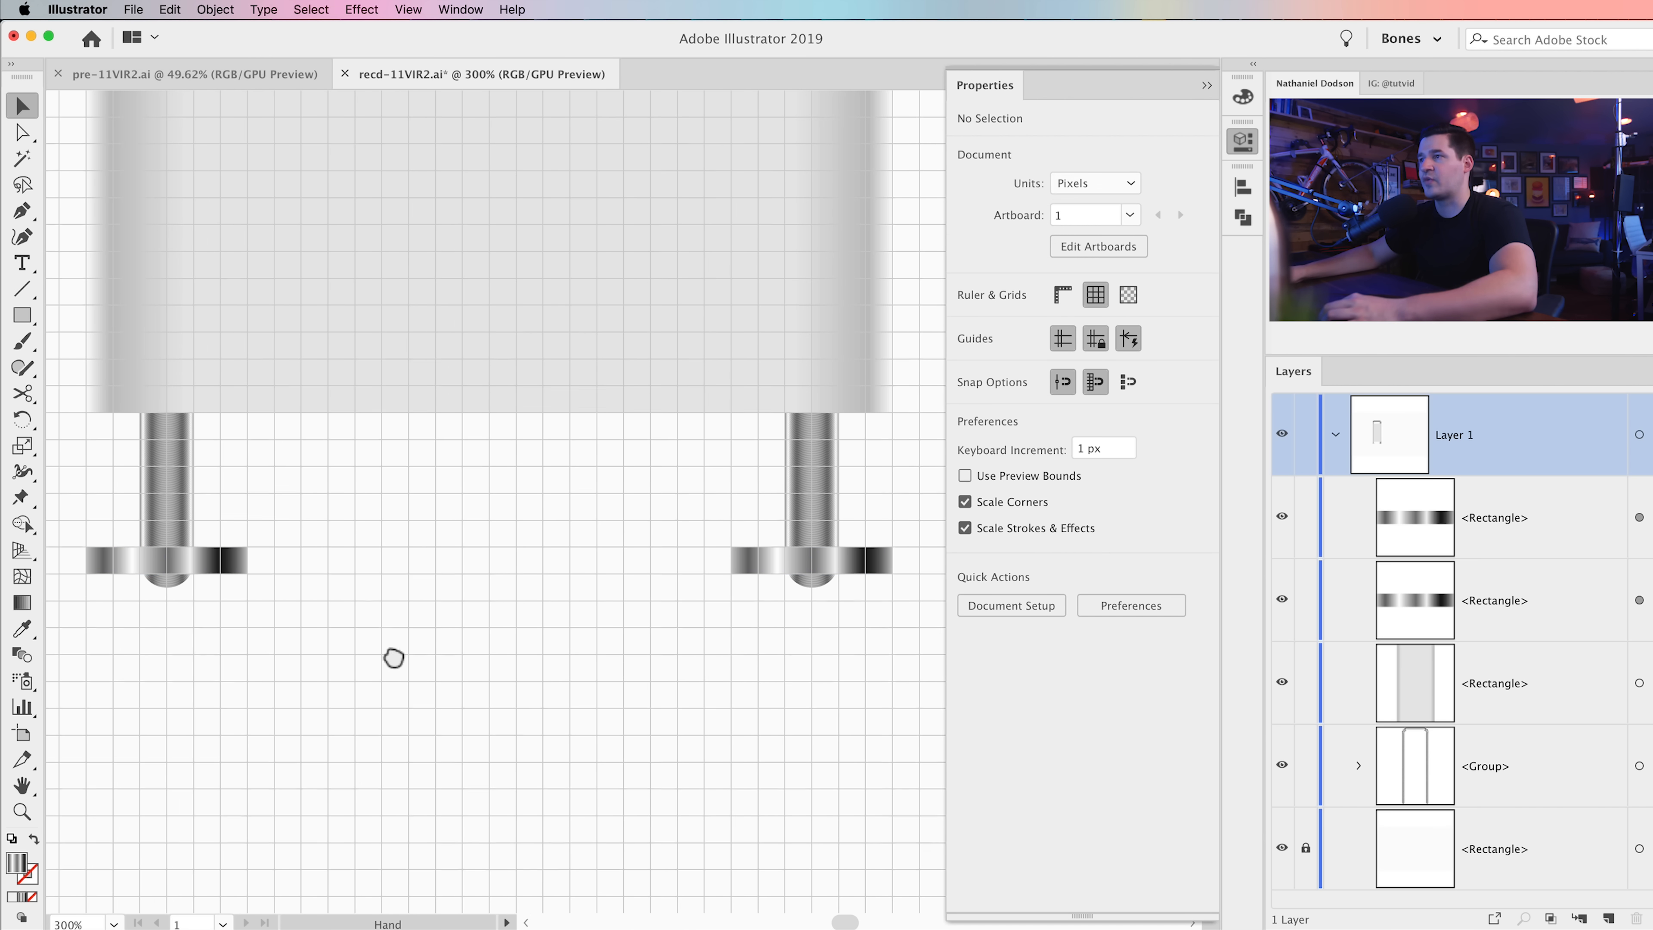
Step: Turn off Snap to Grid and reduce both foot rectangles to about half their height from the top edge
{"action": "scroll", "coordinate": [406, 672], "scroll_direction": "up", "scroll_amount": 2}
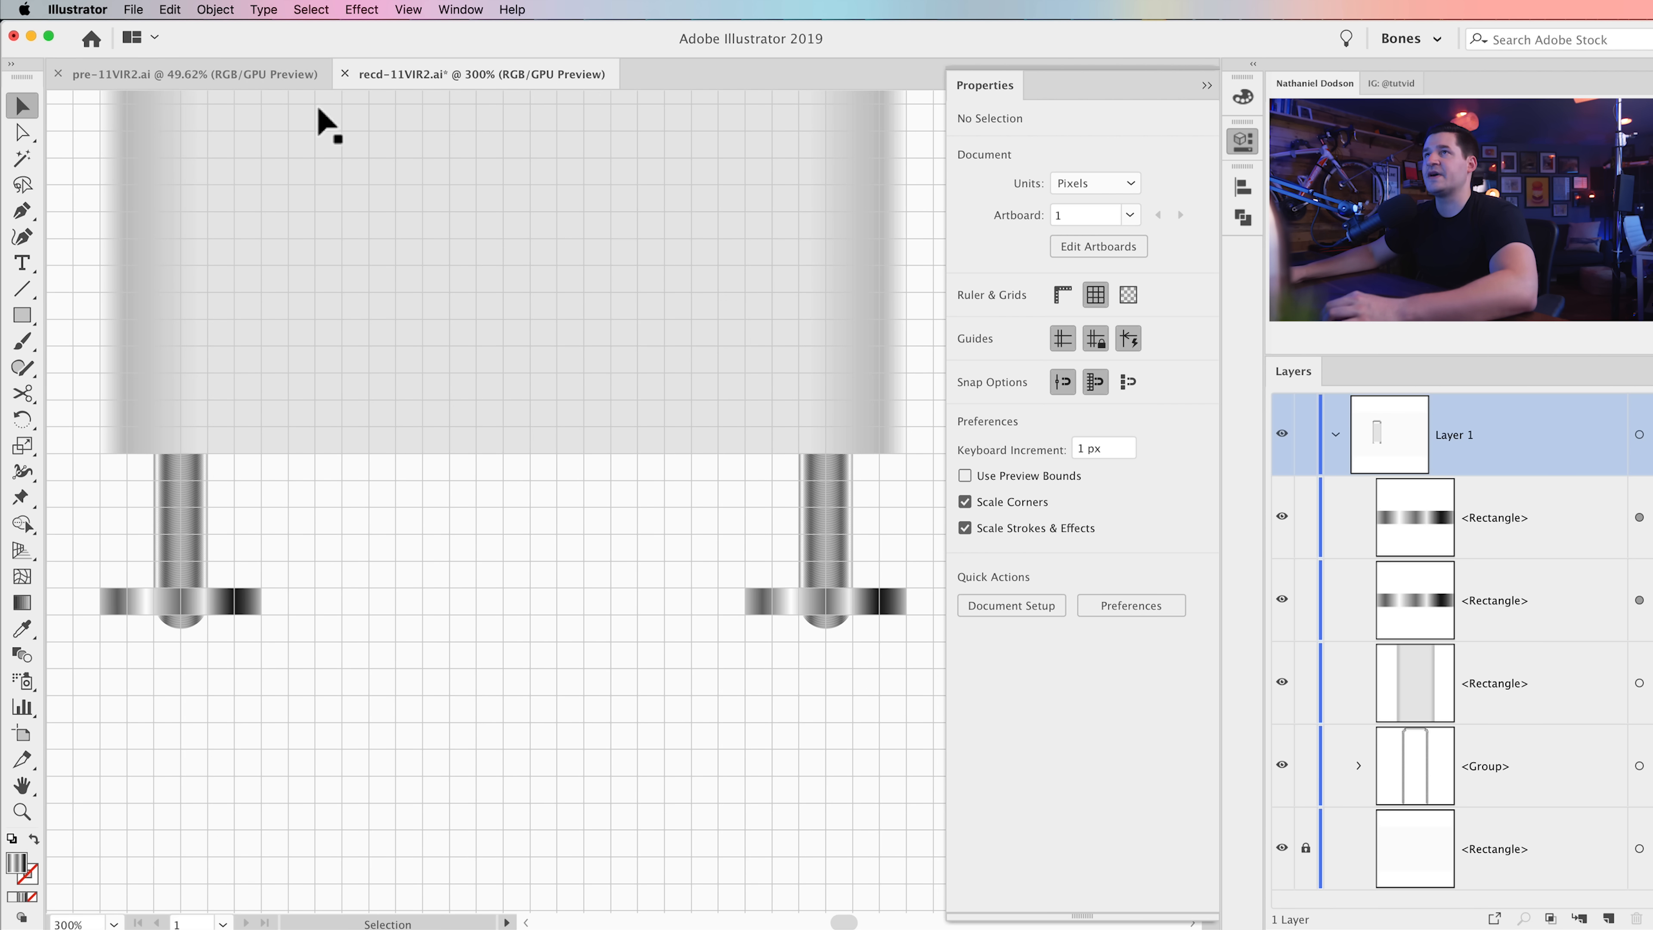
{"action": "left_click", "coordinate": [403, 8]}
{"action": "left_click", "coordinate": [469, 642]}
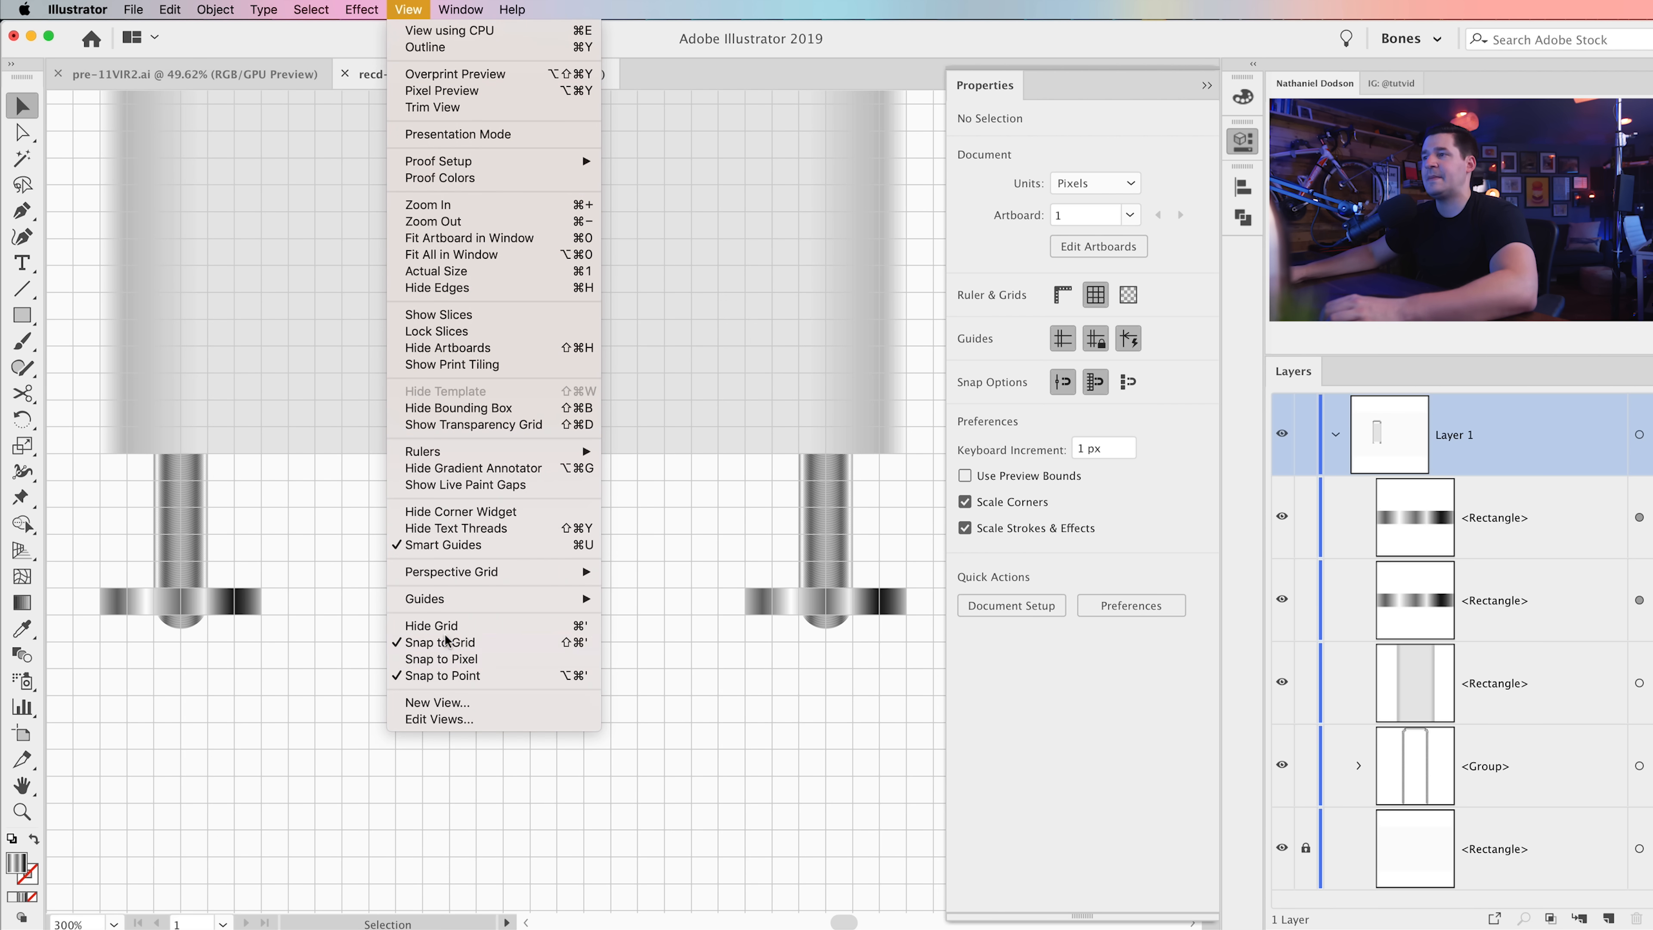
{"action": "left_click", "coordinate": [817, 606]}
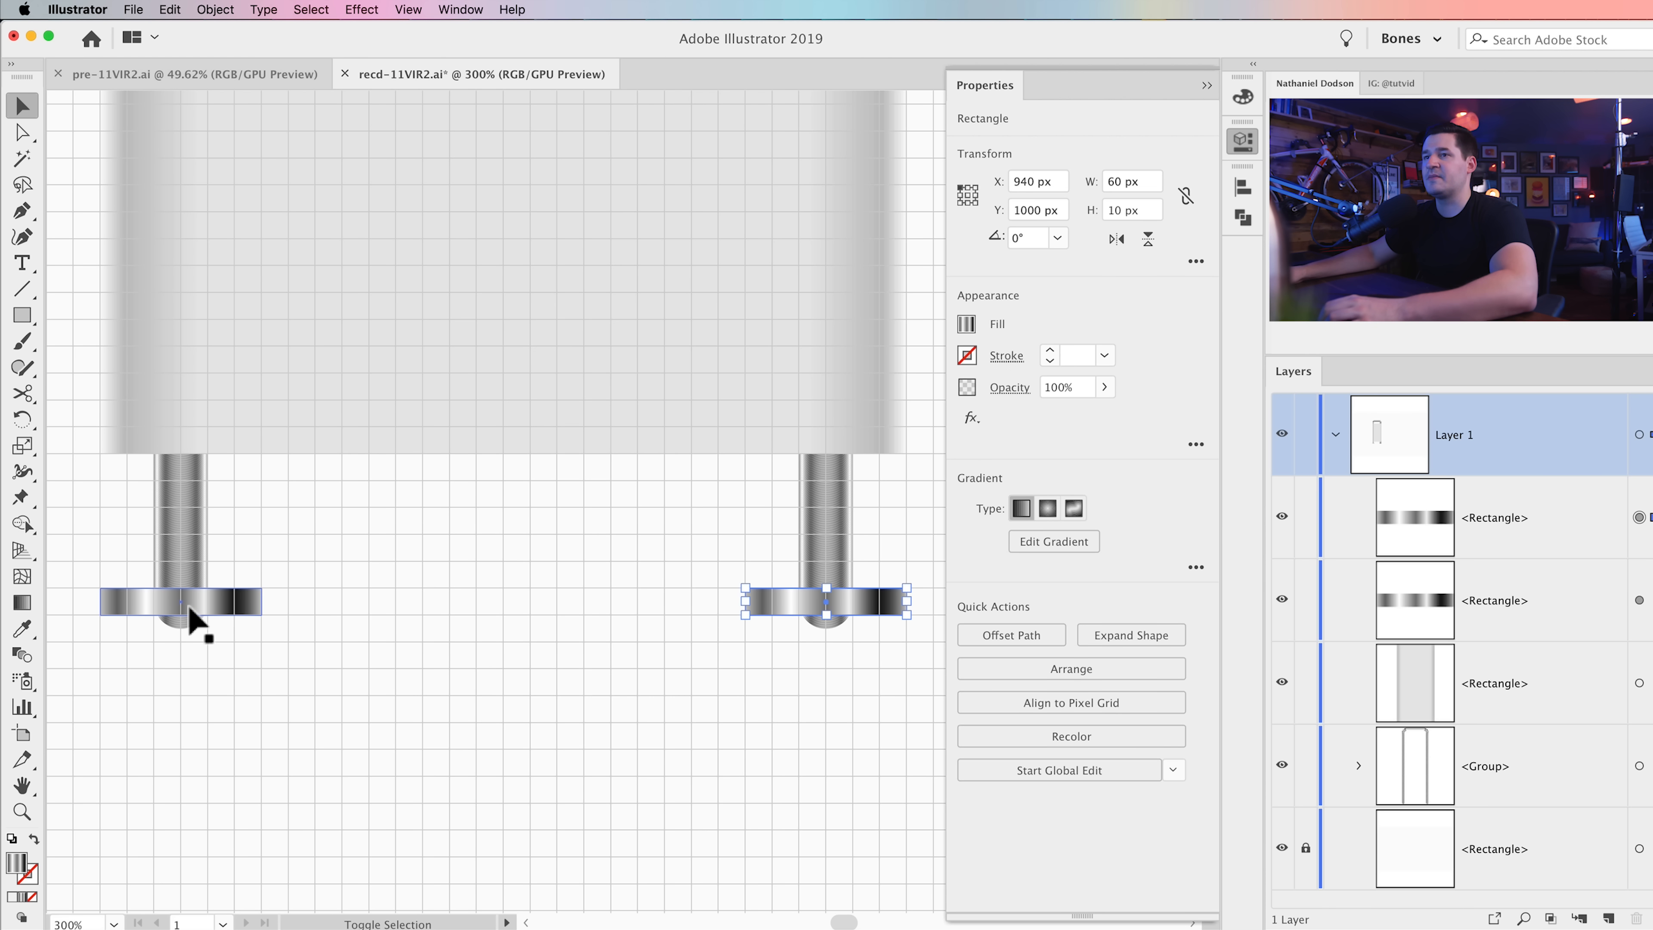
{"action": "left_click", "coordinate": [195, 623], "text": "shift"}
{"action": "left_click_drag", "start_coordinate": [513, 595], "coordinate": [512, 601]}
{"action": "left_click", "coordinate": [315, 688]}
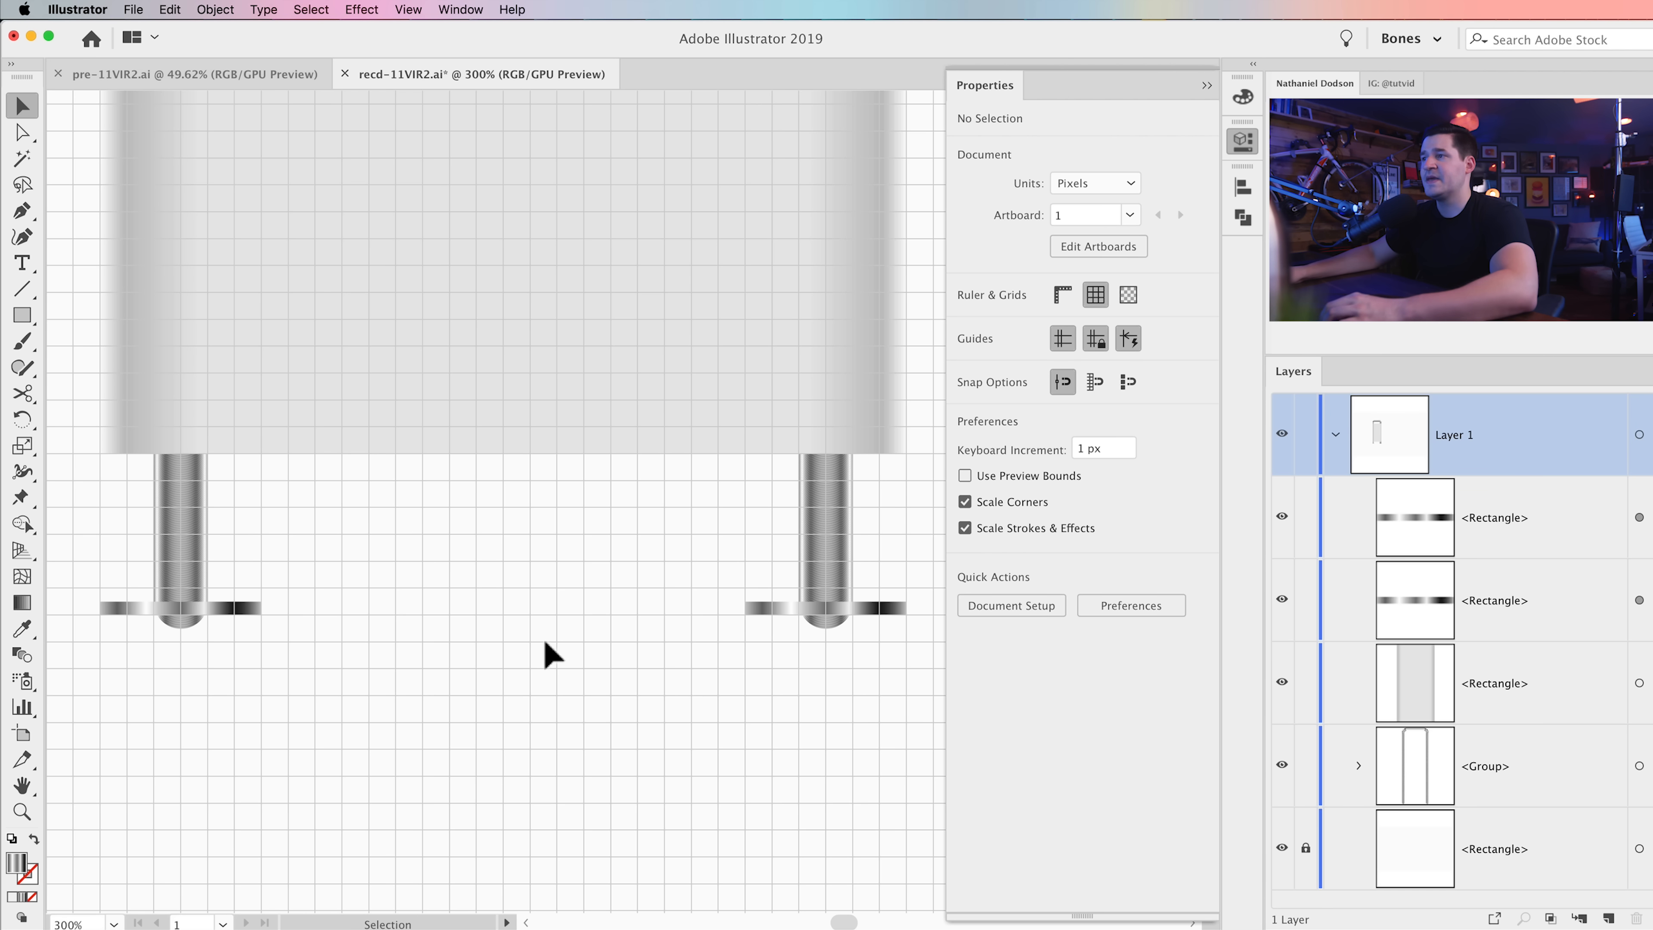
Step: Hide the document grid
{"action": "left_click", "coordinate": [837, 519]}
{"action": "left_click", "coordinate": [194, 690]}
{"action": "key", "text": "super+minus"}
{"action": "key", "text": "super+minus"}
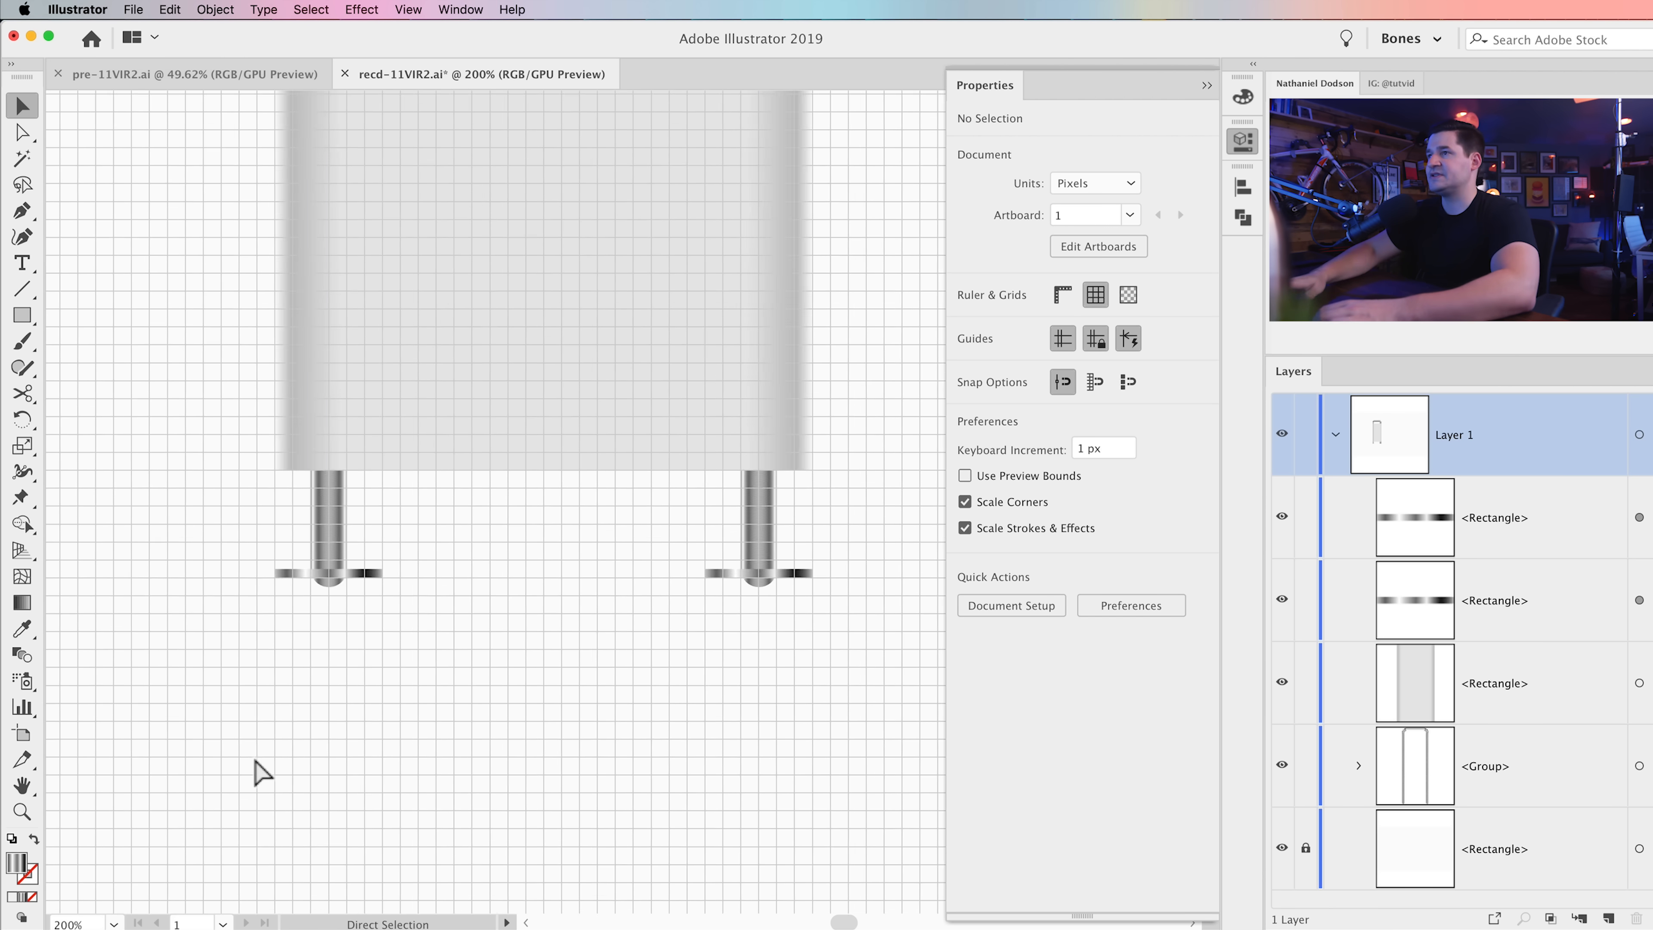
{"action": "scroll", "coordinate": [260, 764], "scroll_direction": "up", "scroll_amount": 15}
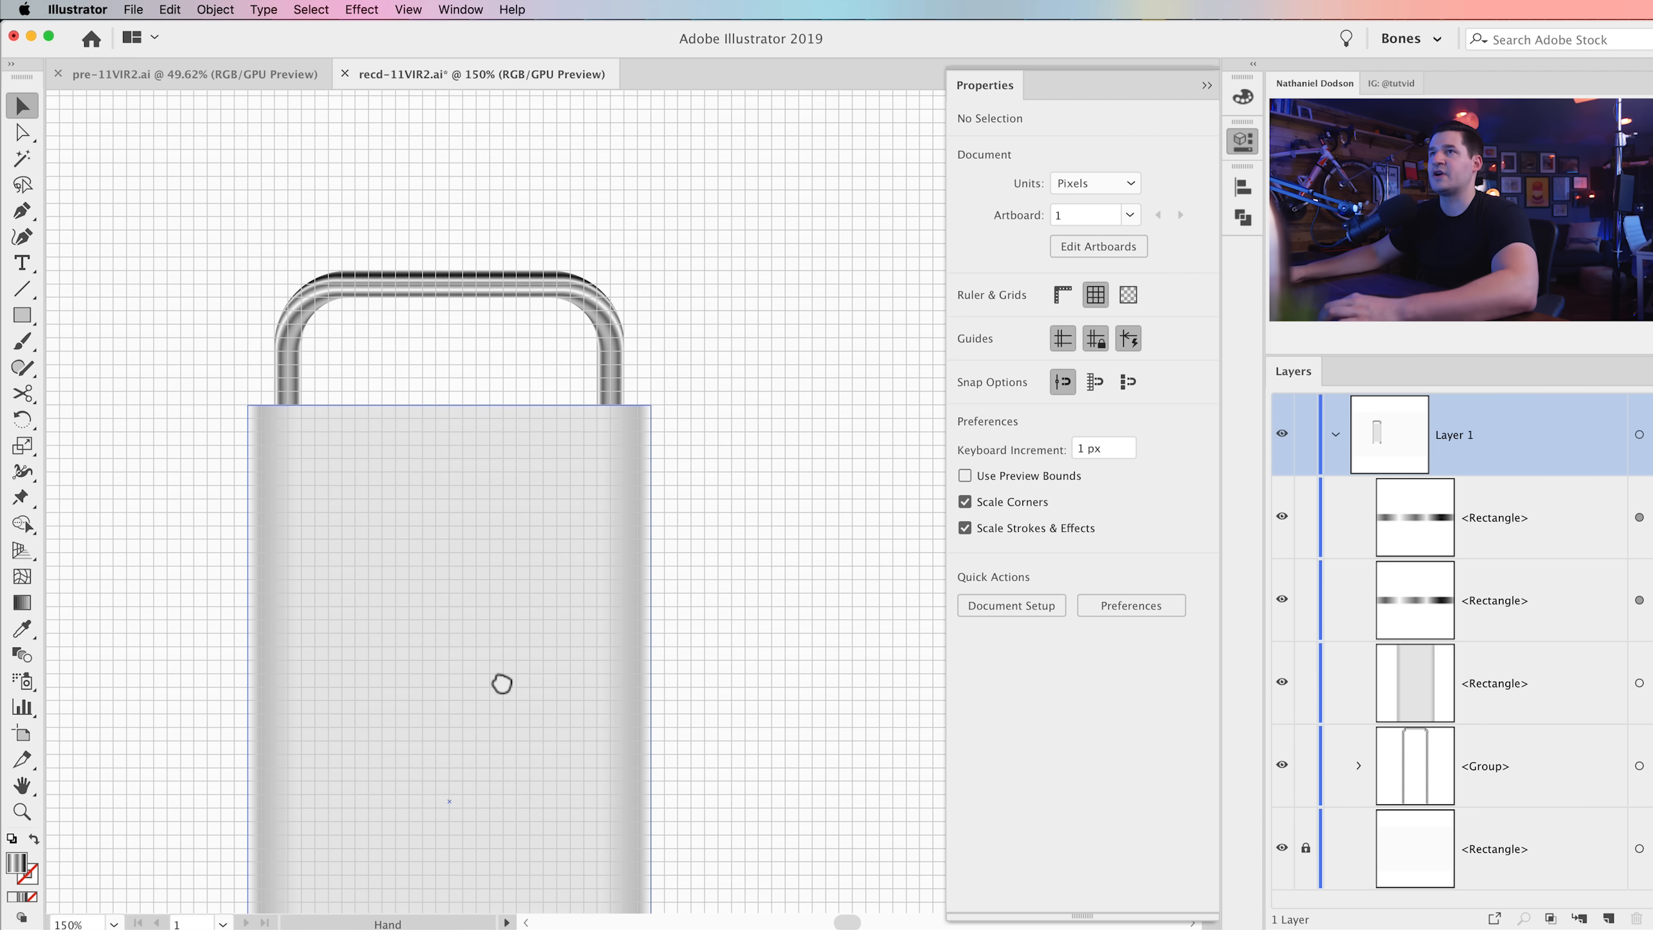
{"action": "left_click", "coordinate": [570, 286]}
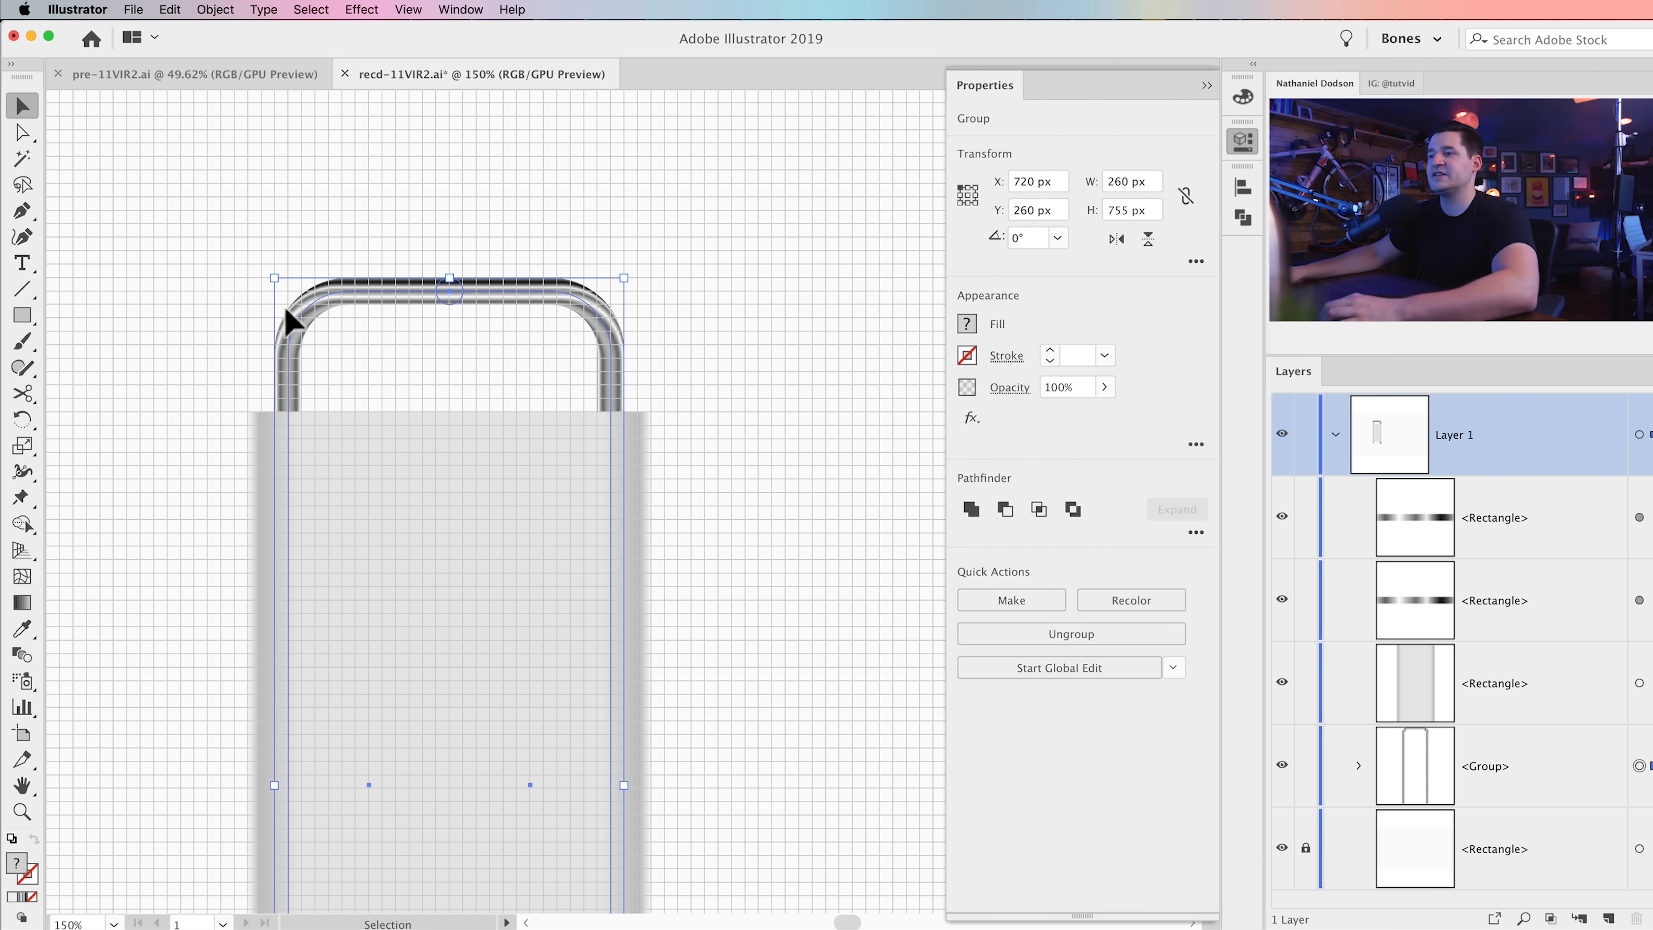
{"action": "key", "text": "super+apostrophe"}
{"action": "left_click_drag", "start_coordinate": [426, 624], "coordinate": [472, 45]}
{"action": "left_click", "coordinate": [156, 773]}
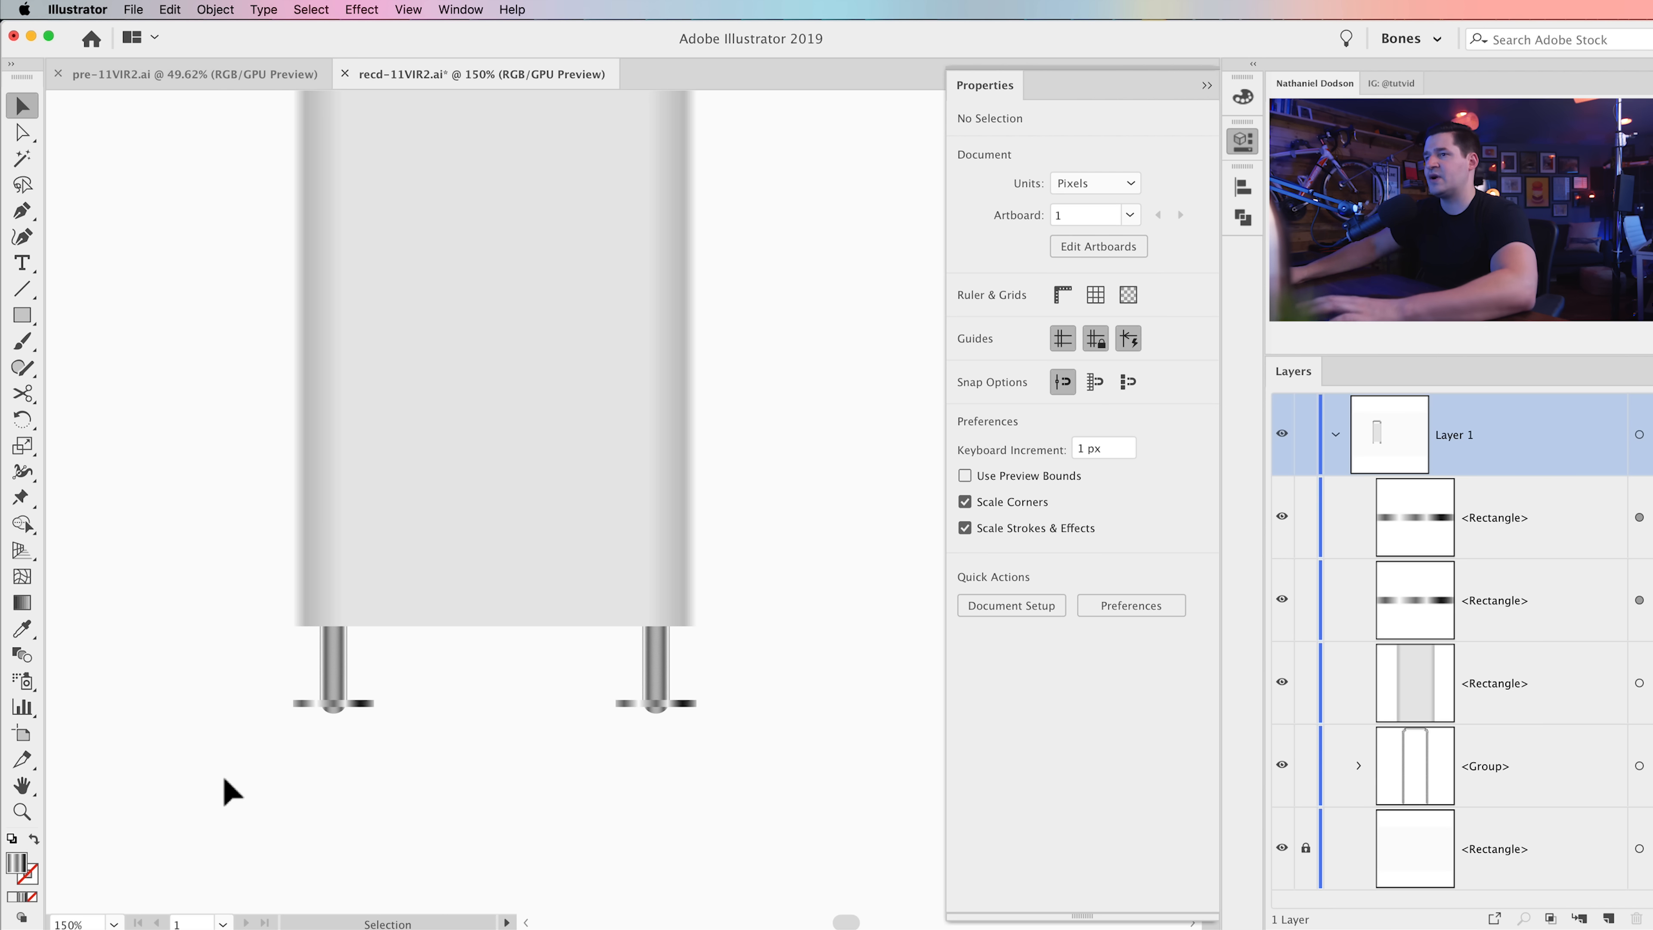
Step: Add an opacity mask to the metallic tube frame group and turn off its Clip option
{"action": "left_click_drag", "start_coordinate": [356, 665], "coordinate": [358, 667]}
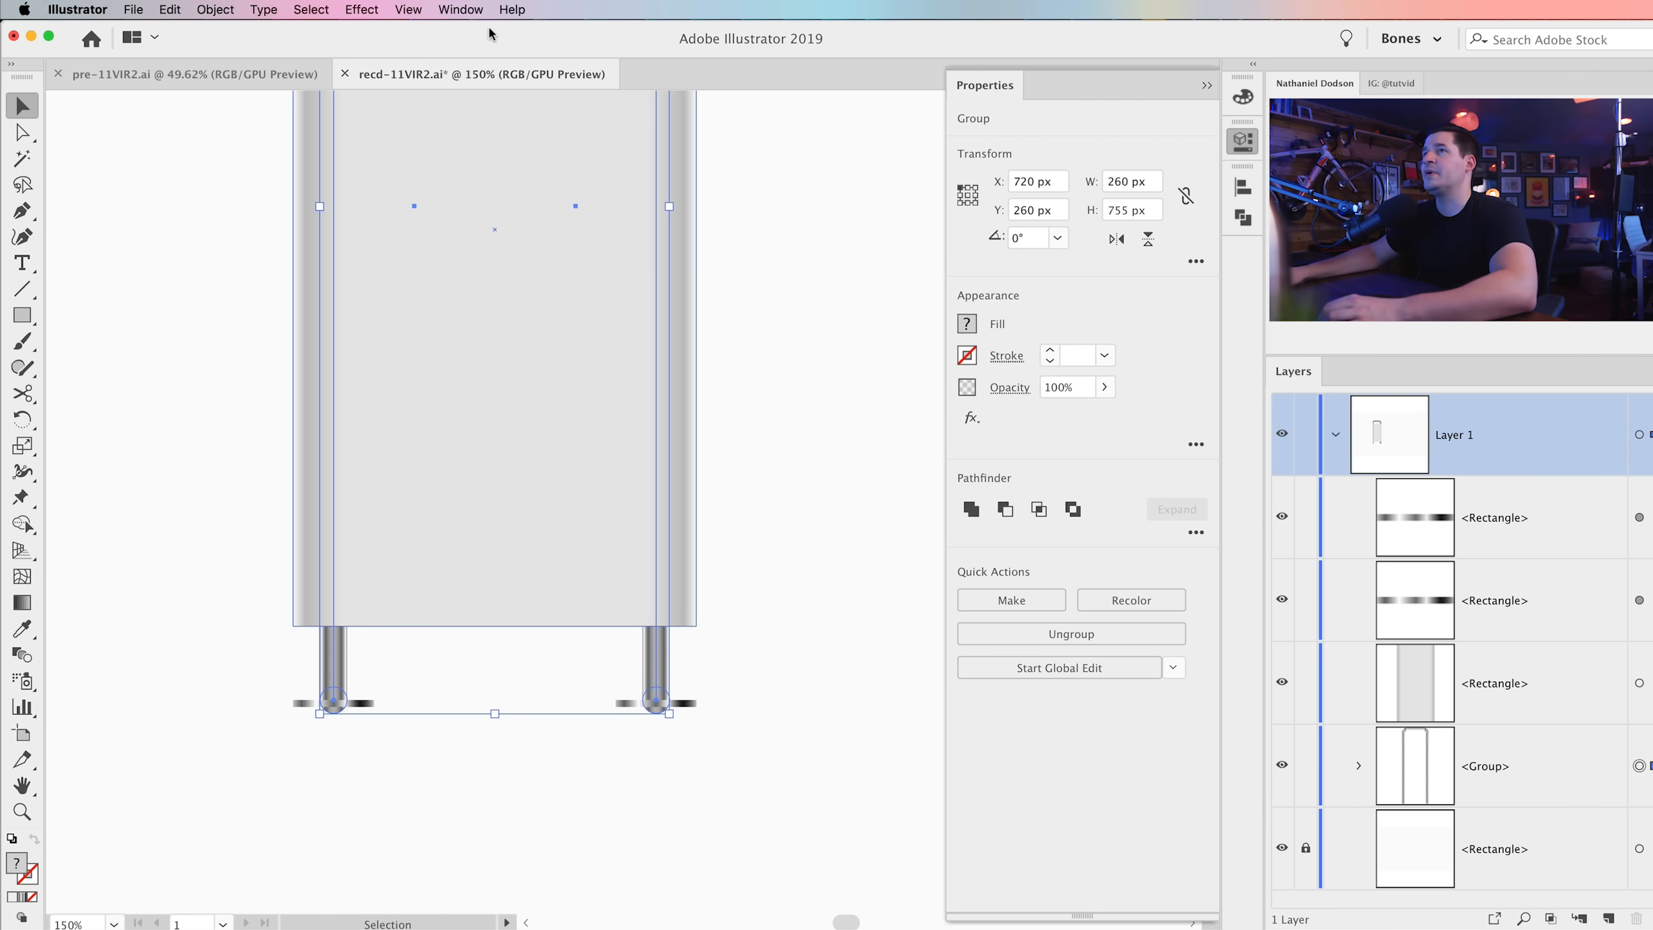
{"action": "left_click", "coordinate": [460, 9]}
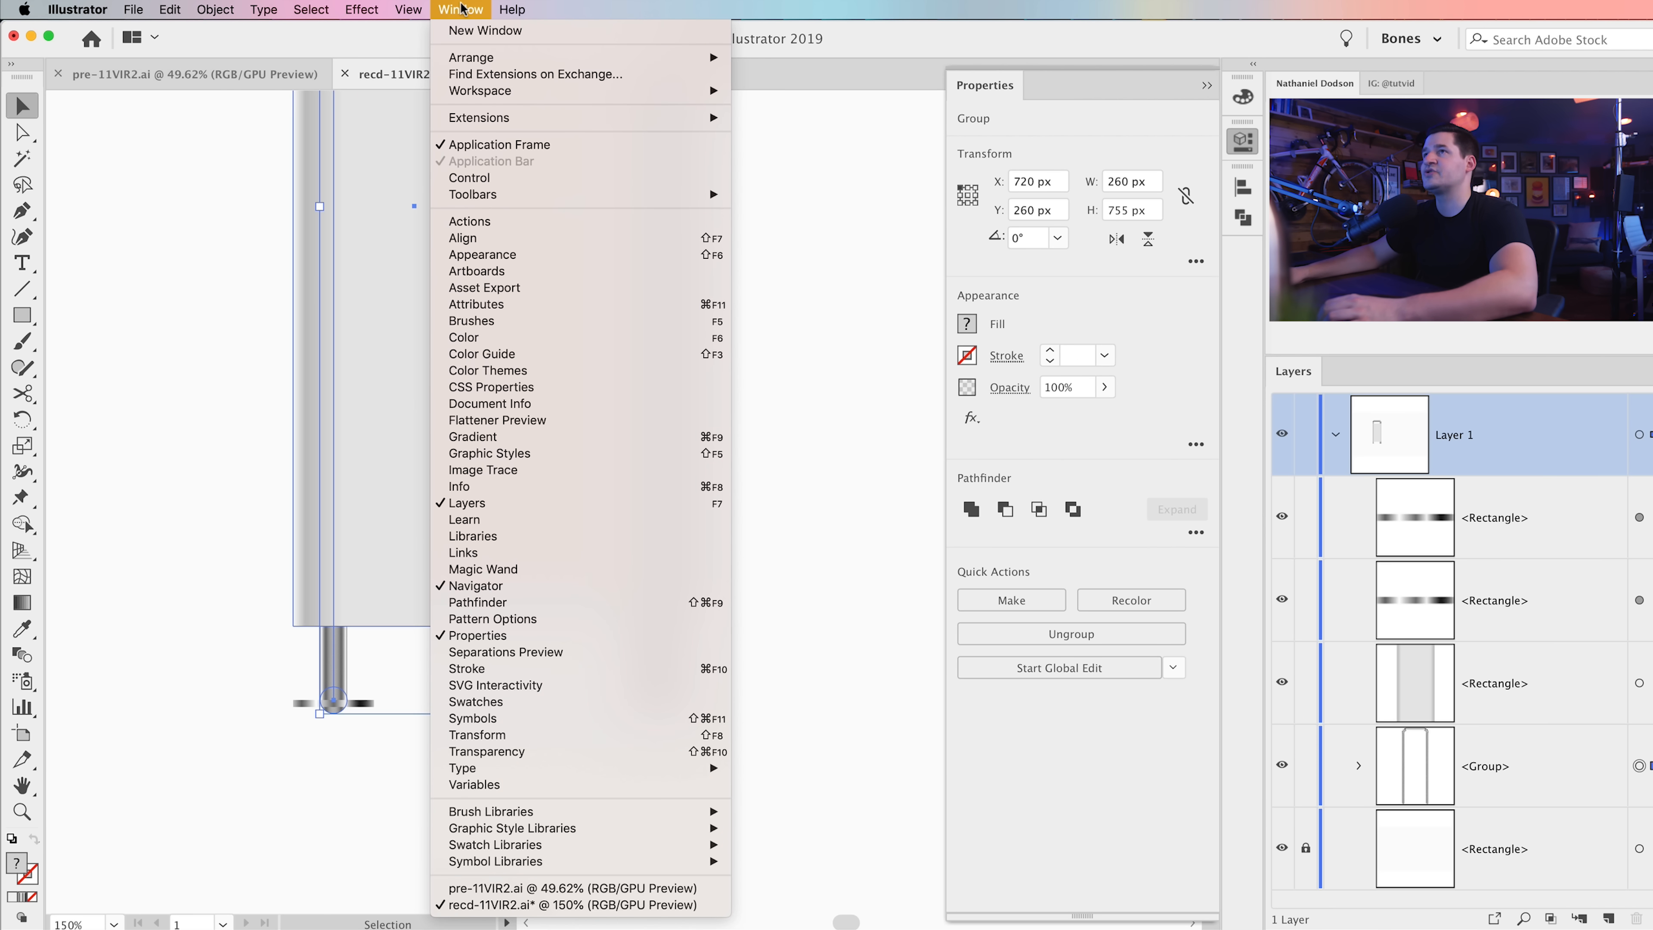
{"action": "left_click", "coordinate": [606, 751]}
{"action": "left_click_drag", "start_coordinate": [1112, 775], "coordinate": [920, 347]}
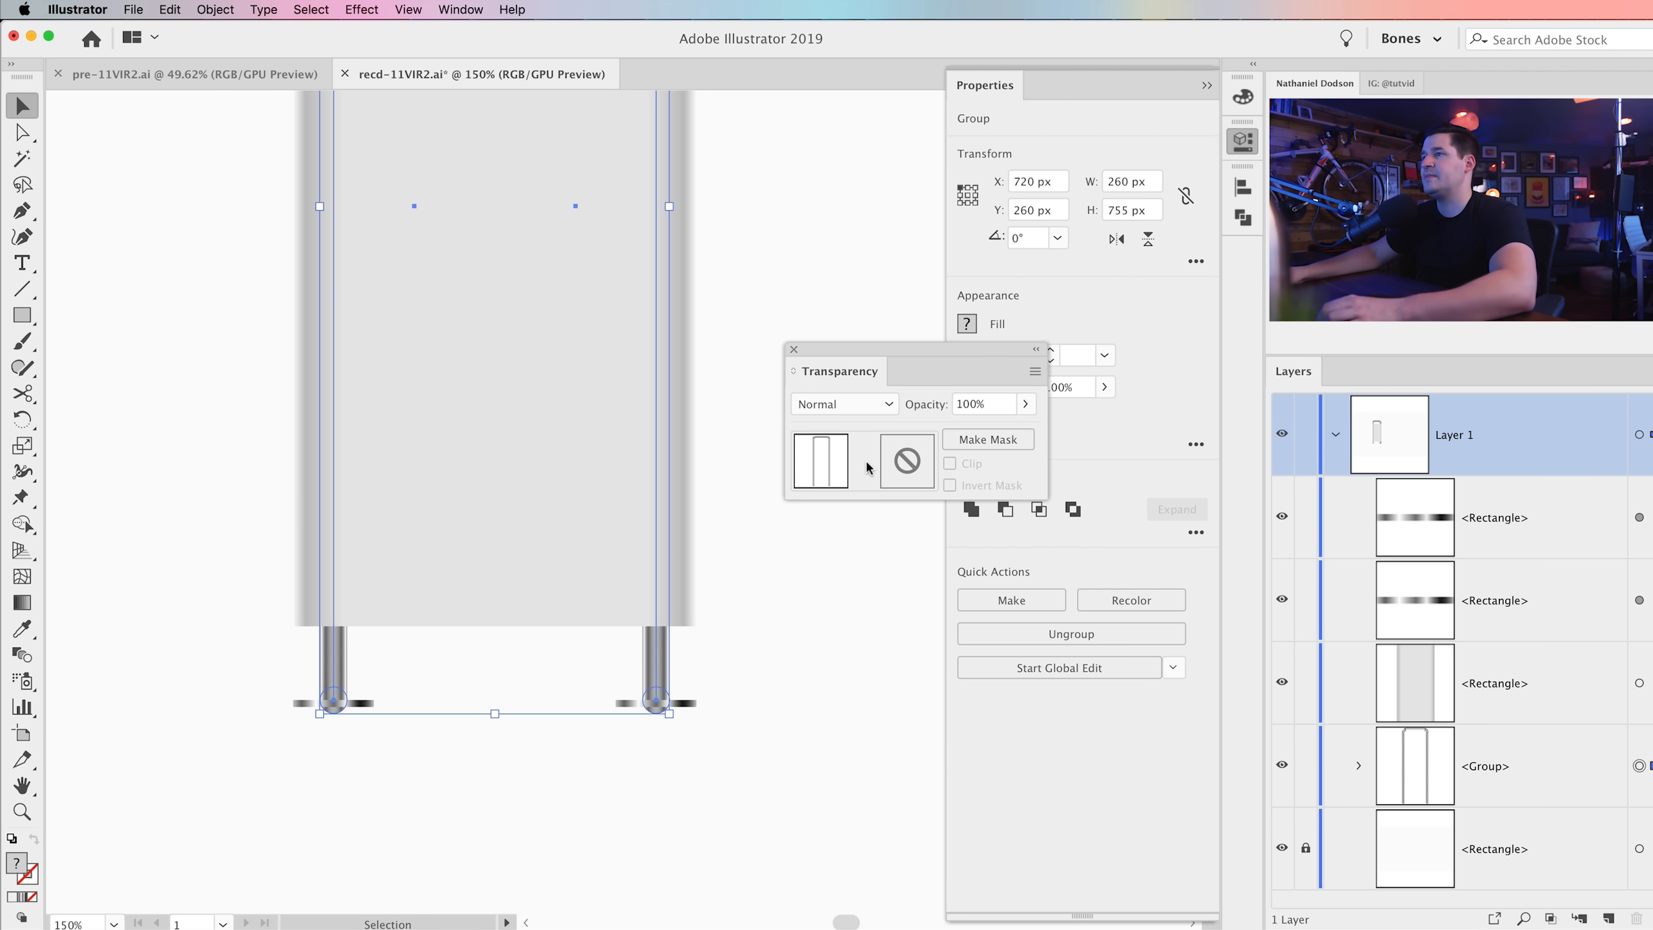
{"action": "left_click", "coordinate": [917, 473]}
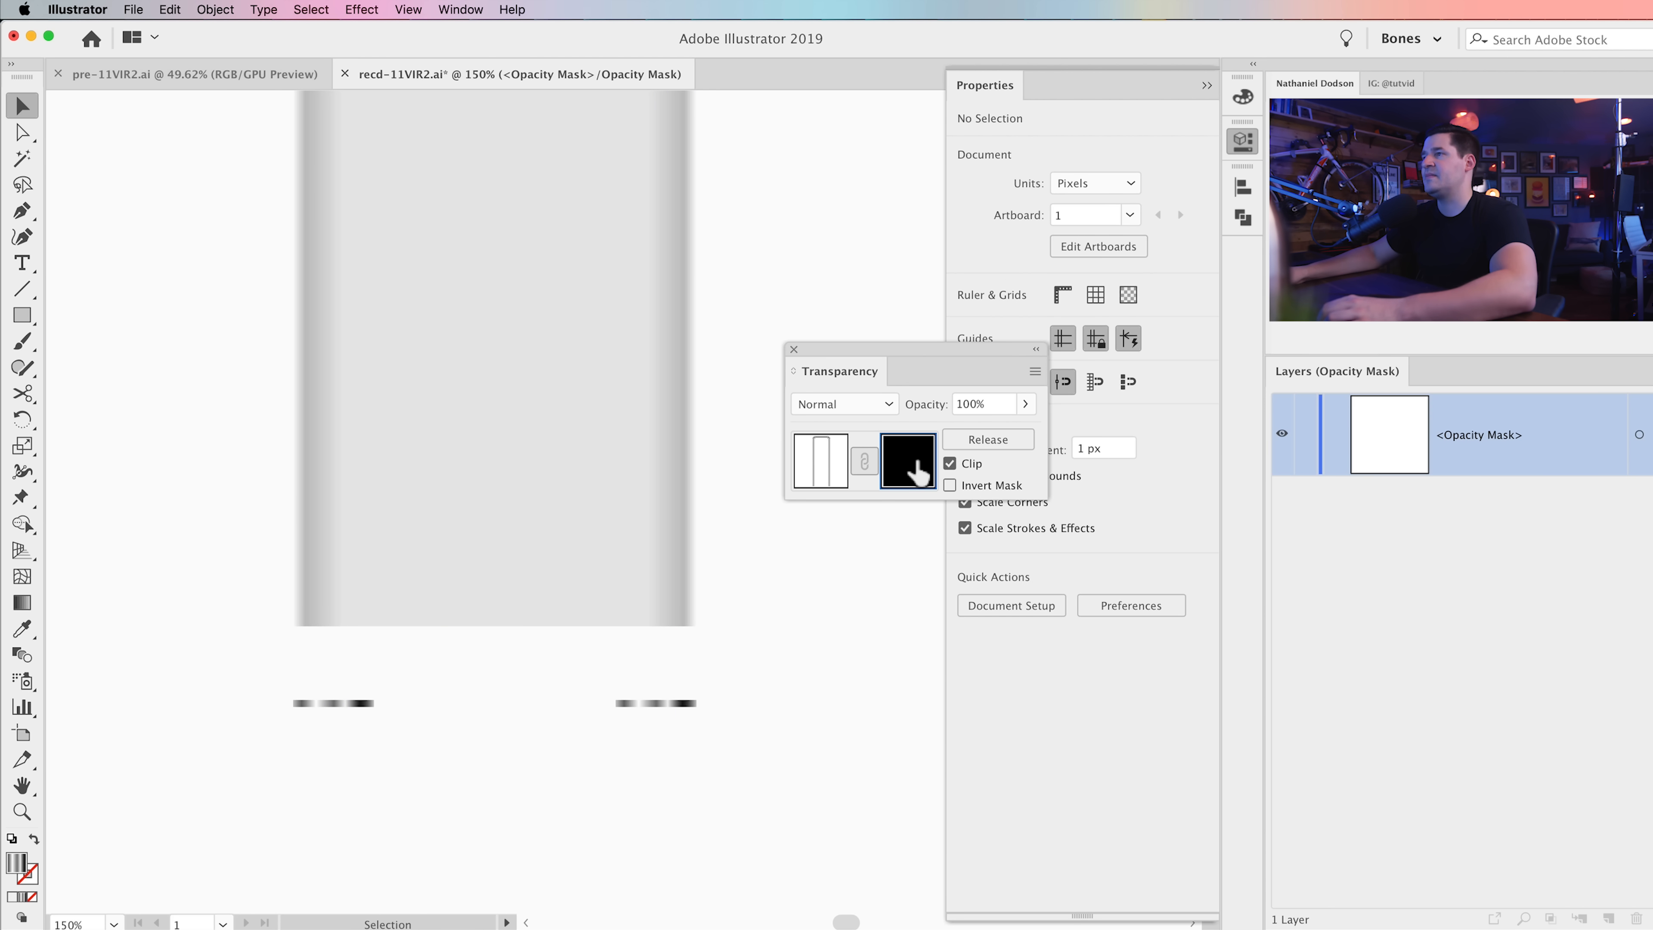
{"action": "left_click", "coordinate": [950, 464]}
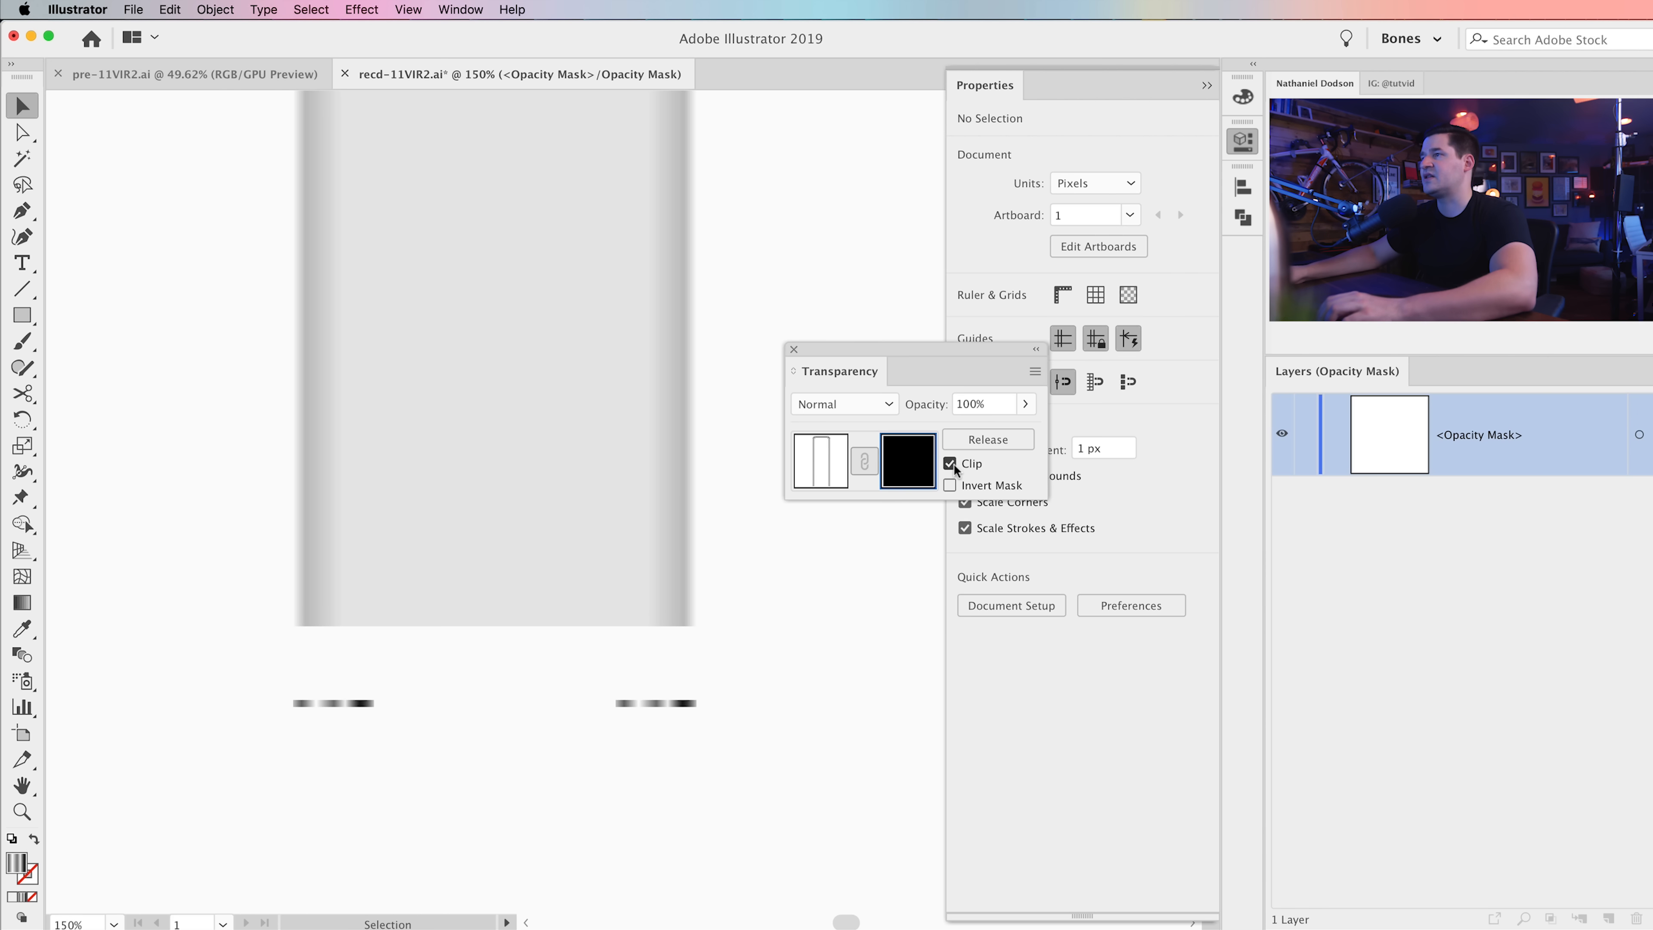
Step: In the opacity mask, draw a rectangle about 417 by 47 px over the rounded leg ends below the feet and fill it pure black
{"action": "left_click", "coordinate": [21, 319]}
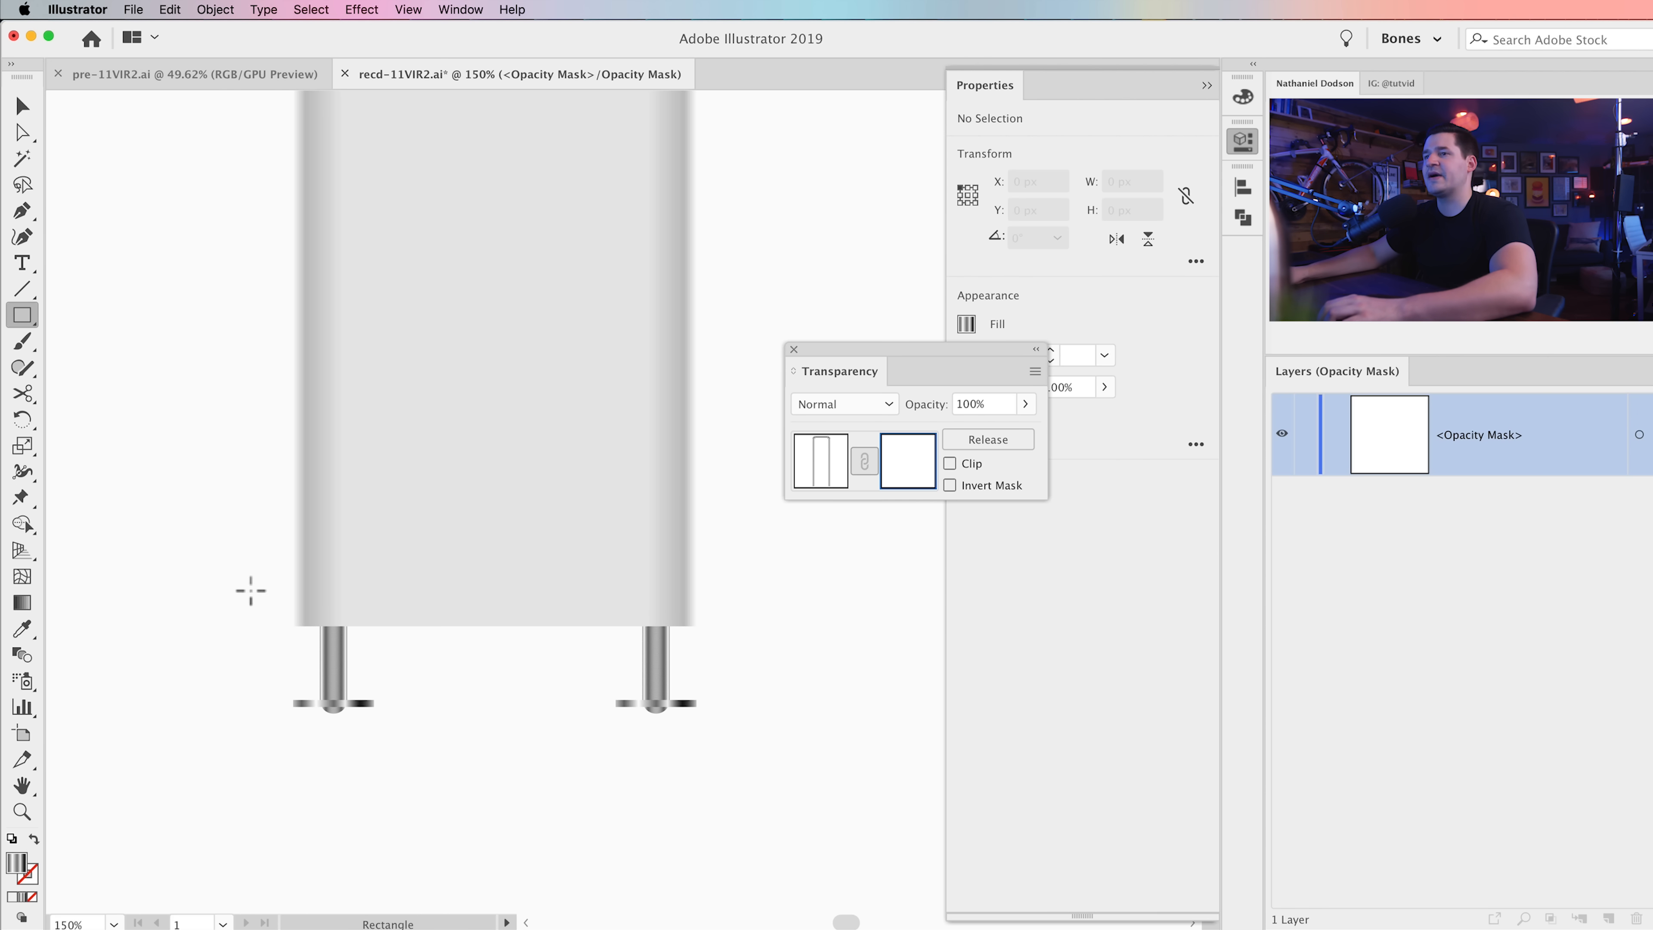
{"action": "left_click_drag", "start_coordinate": [242, 775], "coordinate": [800, 710]}
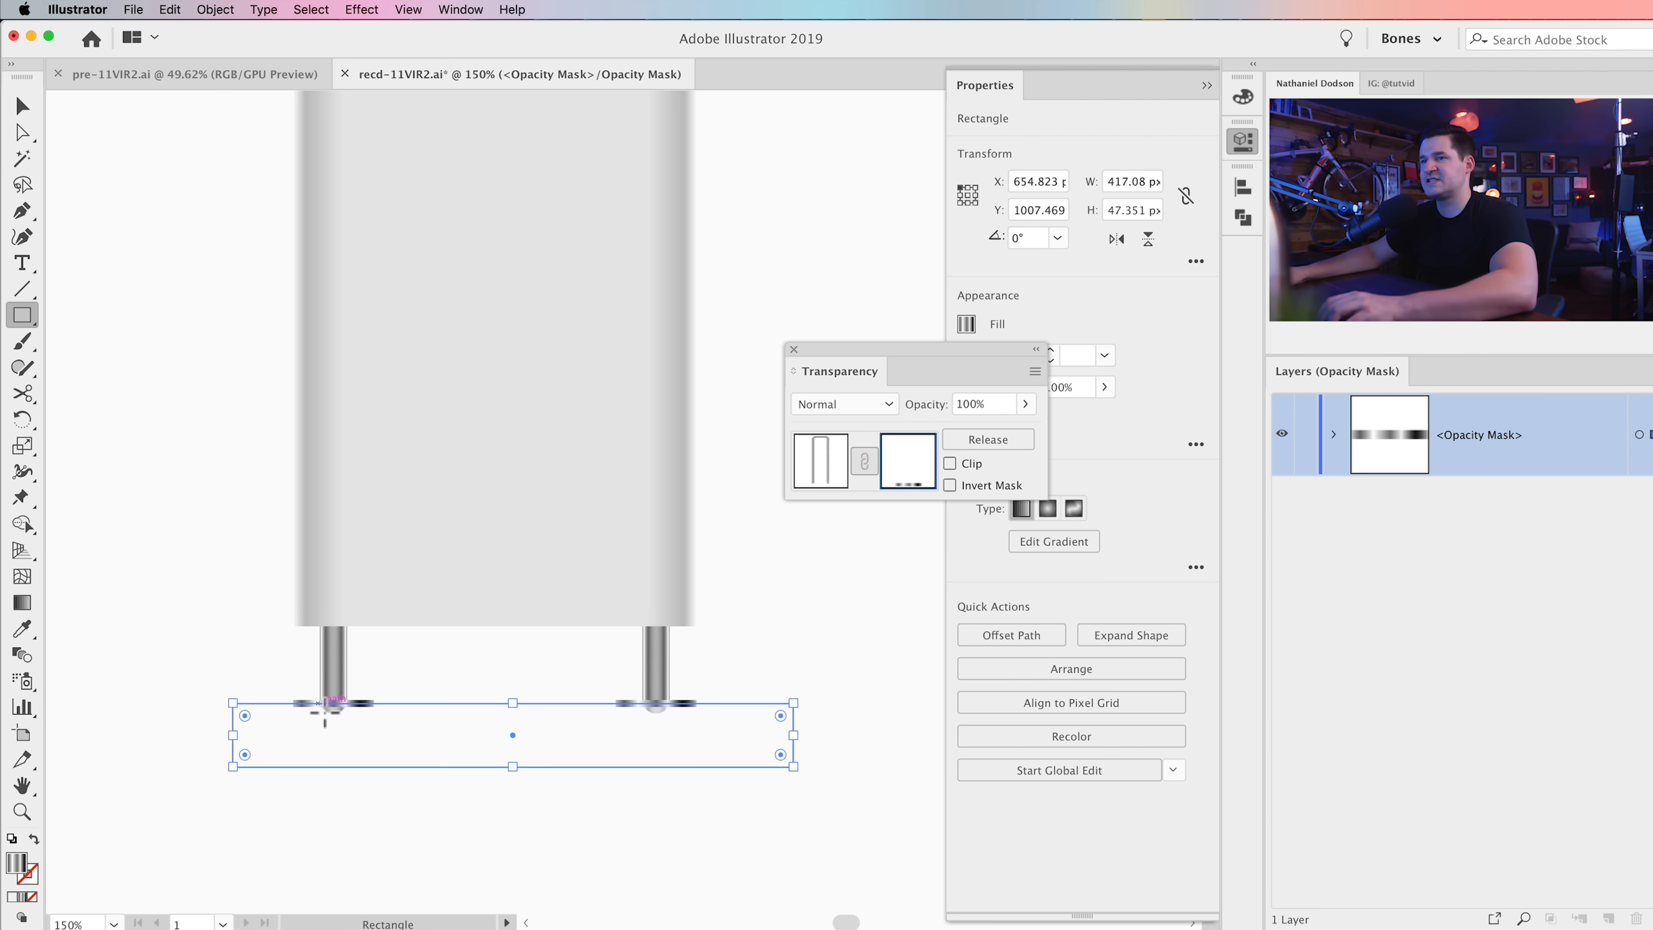
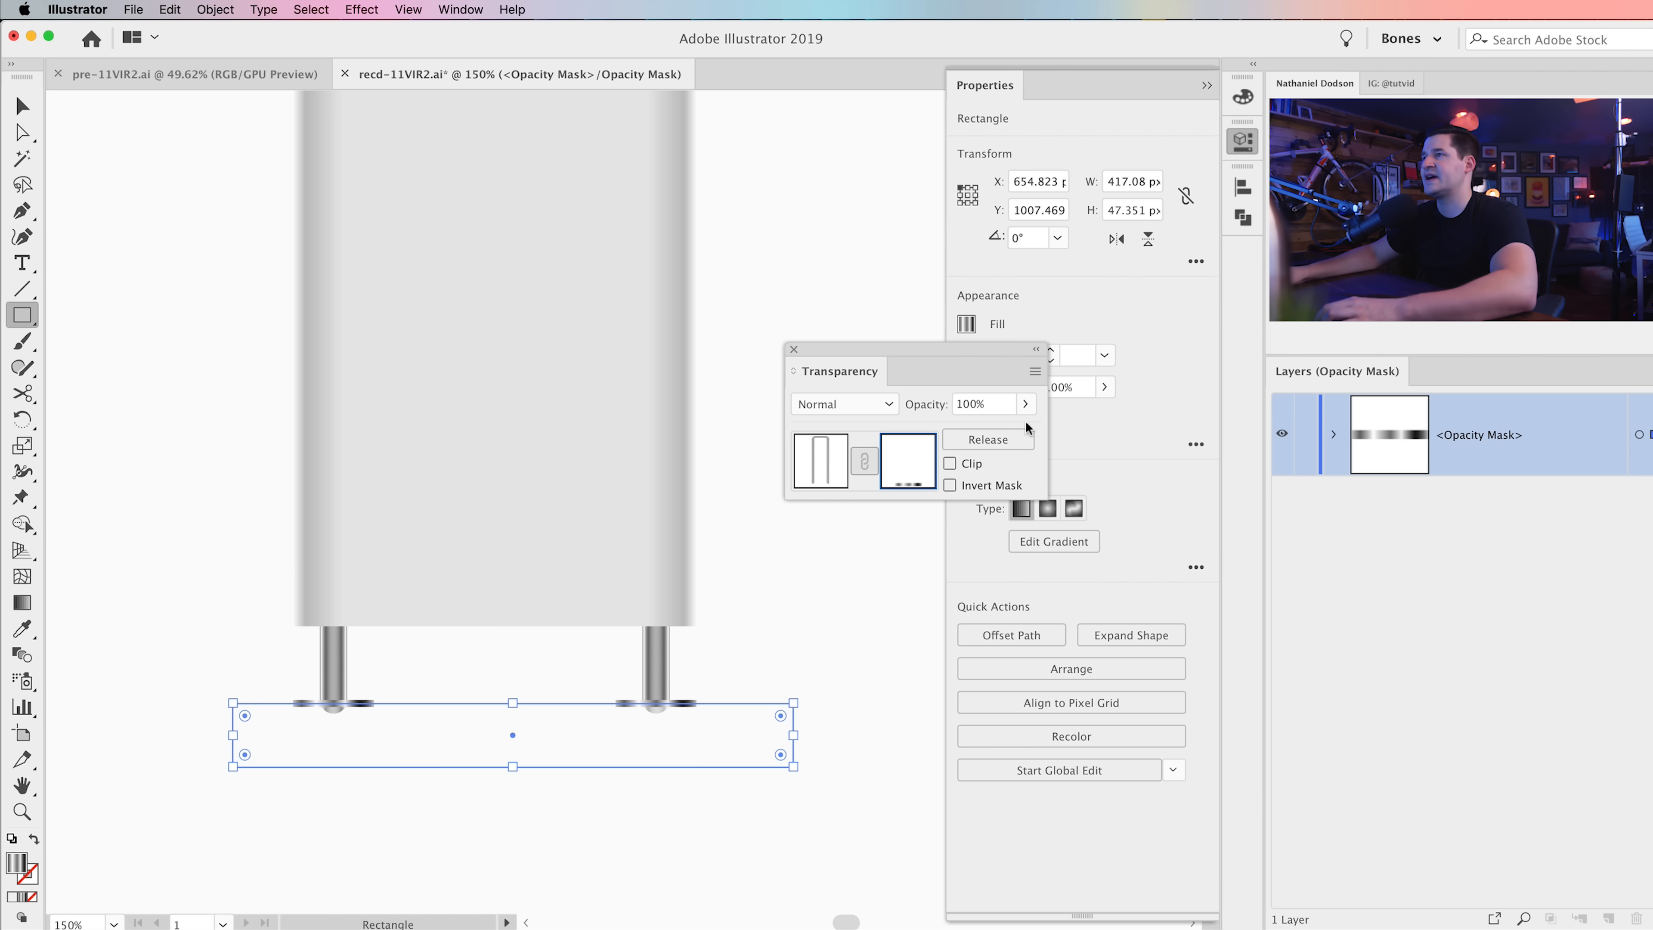
{"action": "left_click_drag", "start_coordinate": [939, 359], "coordinate": [1066, 659]}
{"action": "left_click", "coordinate": [966, 323]}
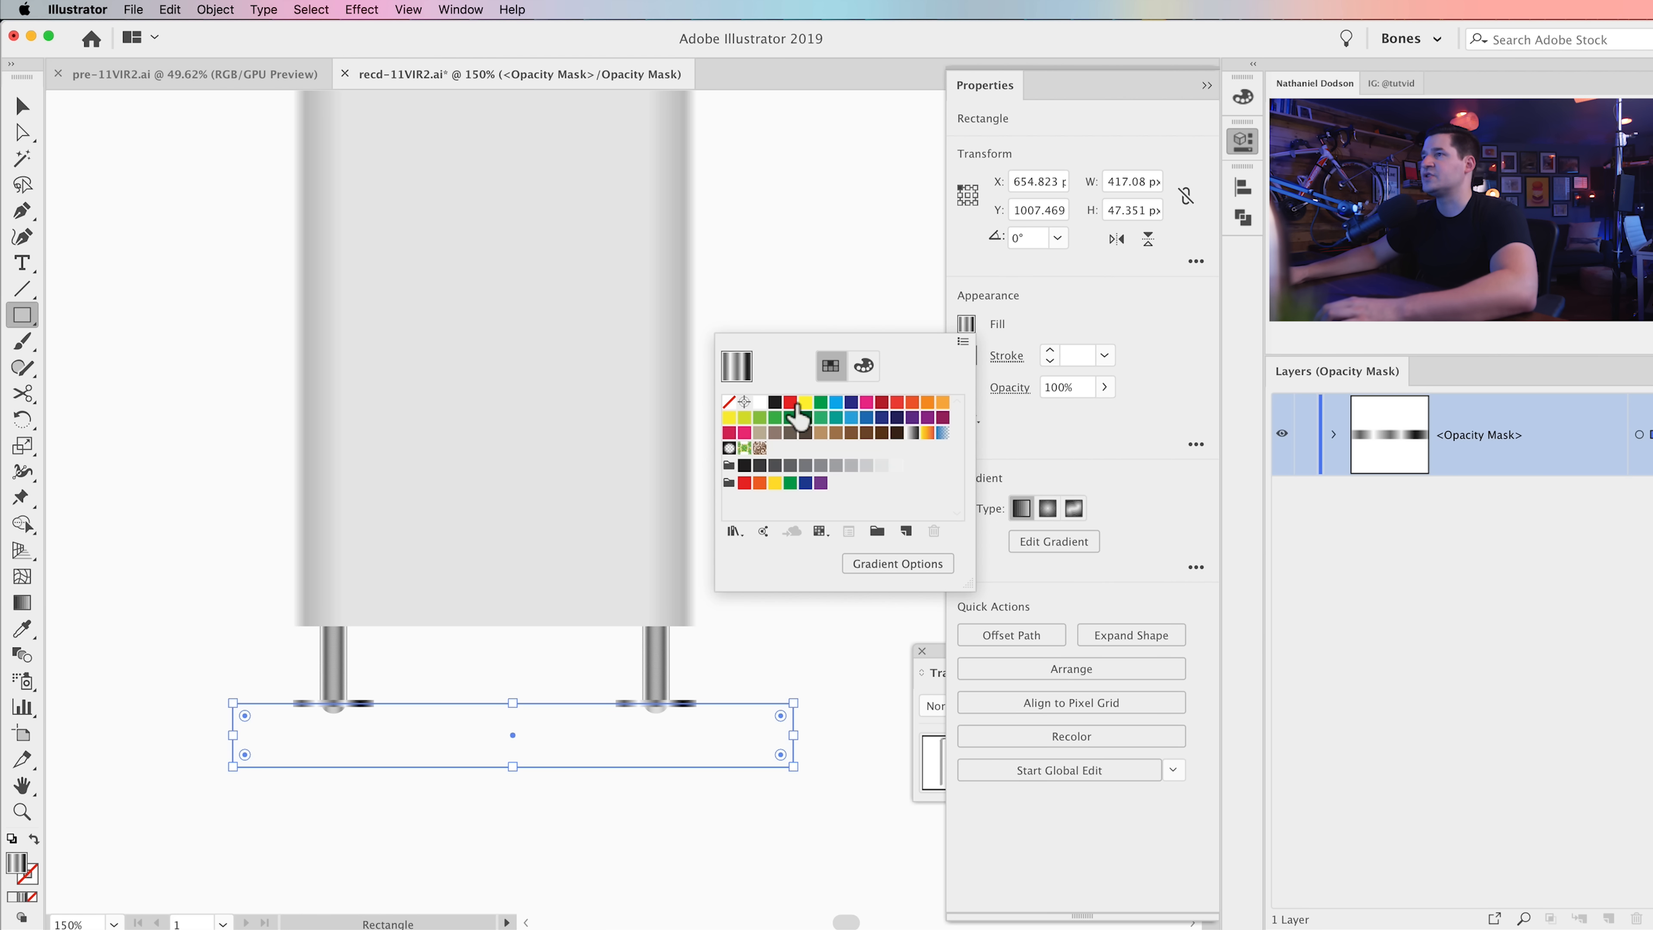
{"action": "left_click", "coordinate": [775, 403]}
{"action": "left_click", "coordinate": [864, 367]}
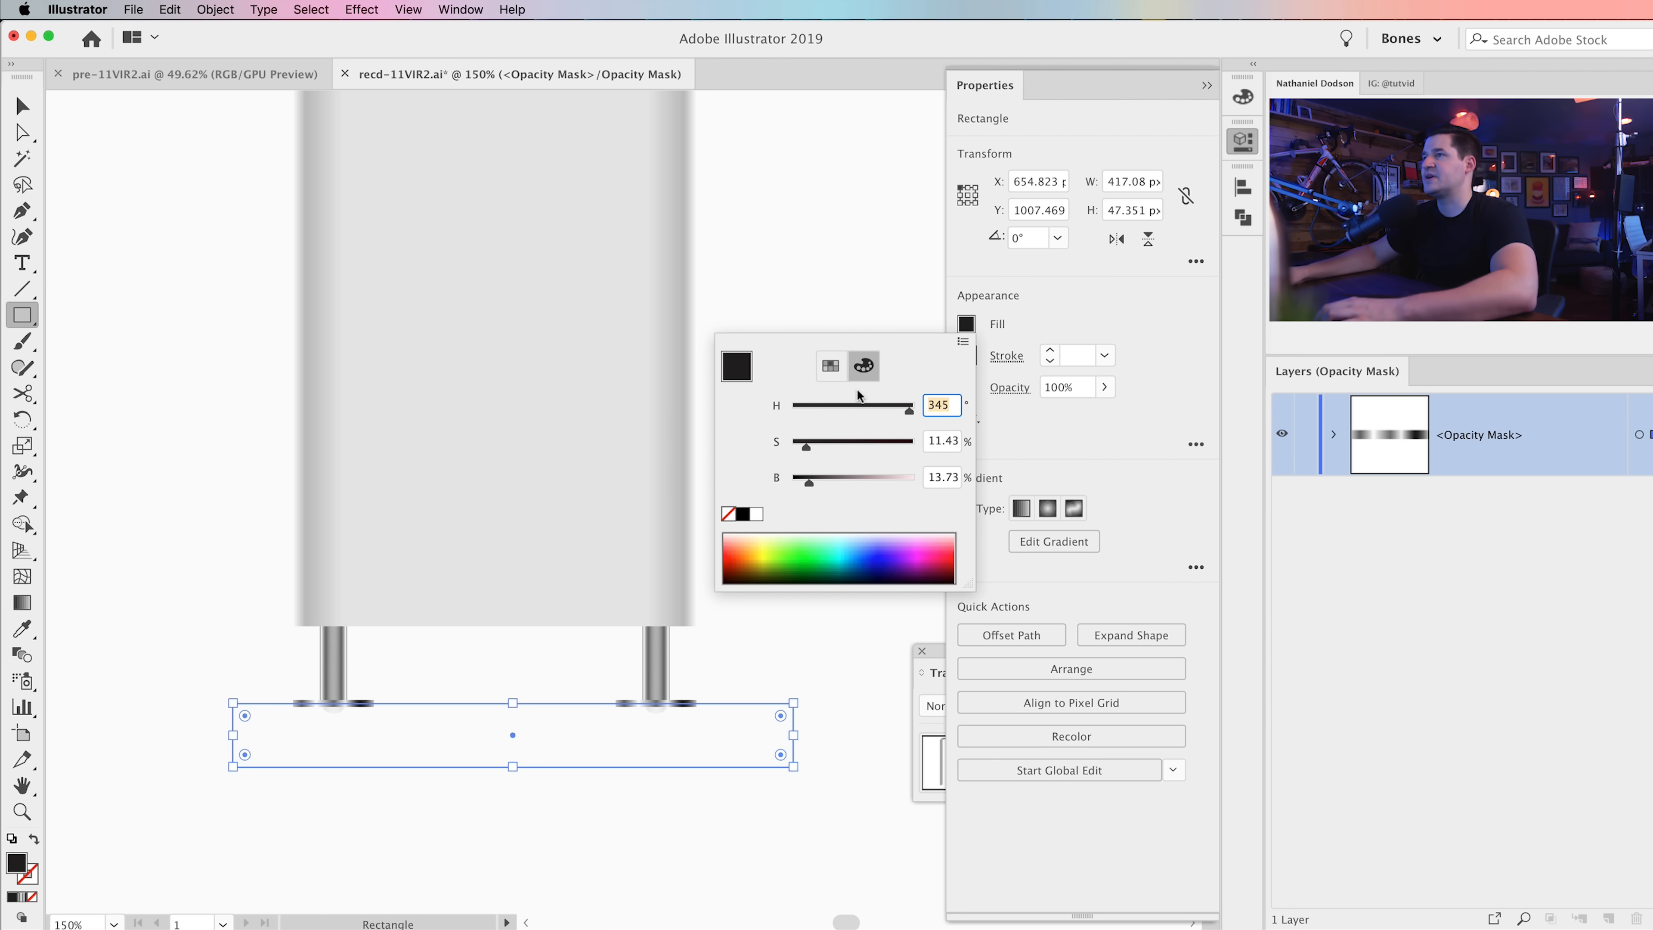
{"action": "left_click", "coordinate": [744, 515]}
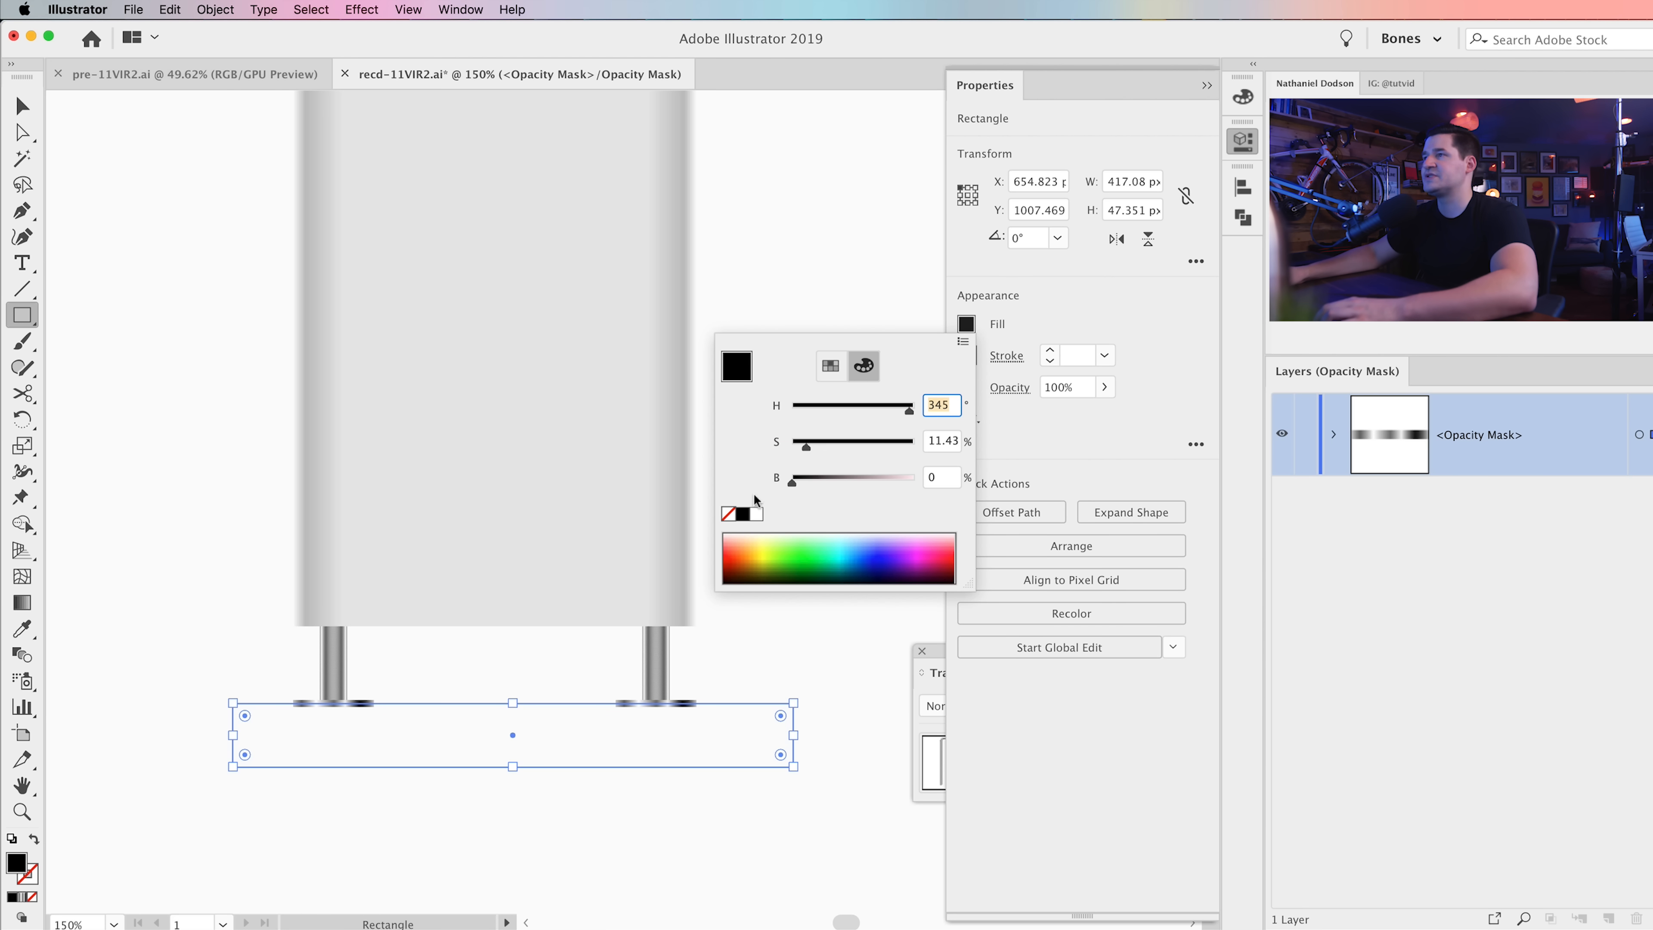
{"action": "left_click", "coordinate": [965, 326]}
Step: Leave opacity mask editing for the frame artwork, close the Transparency settings and deselect everything
{"action": "left_click_drag", "start_coordinate": [937, 645], "coordinate": [791, 367]}
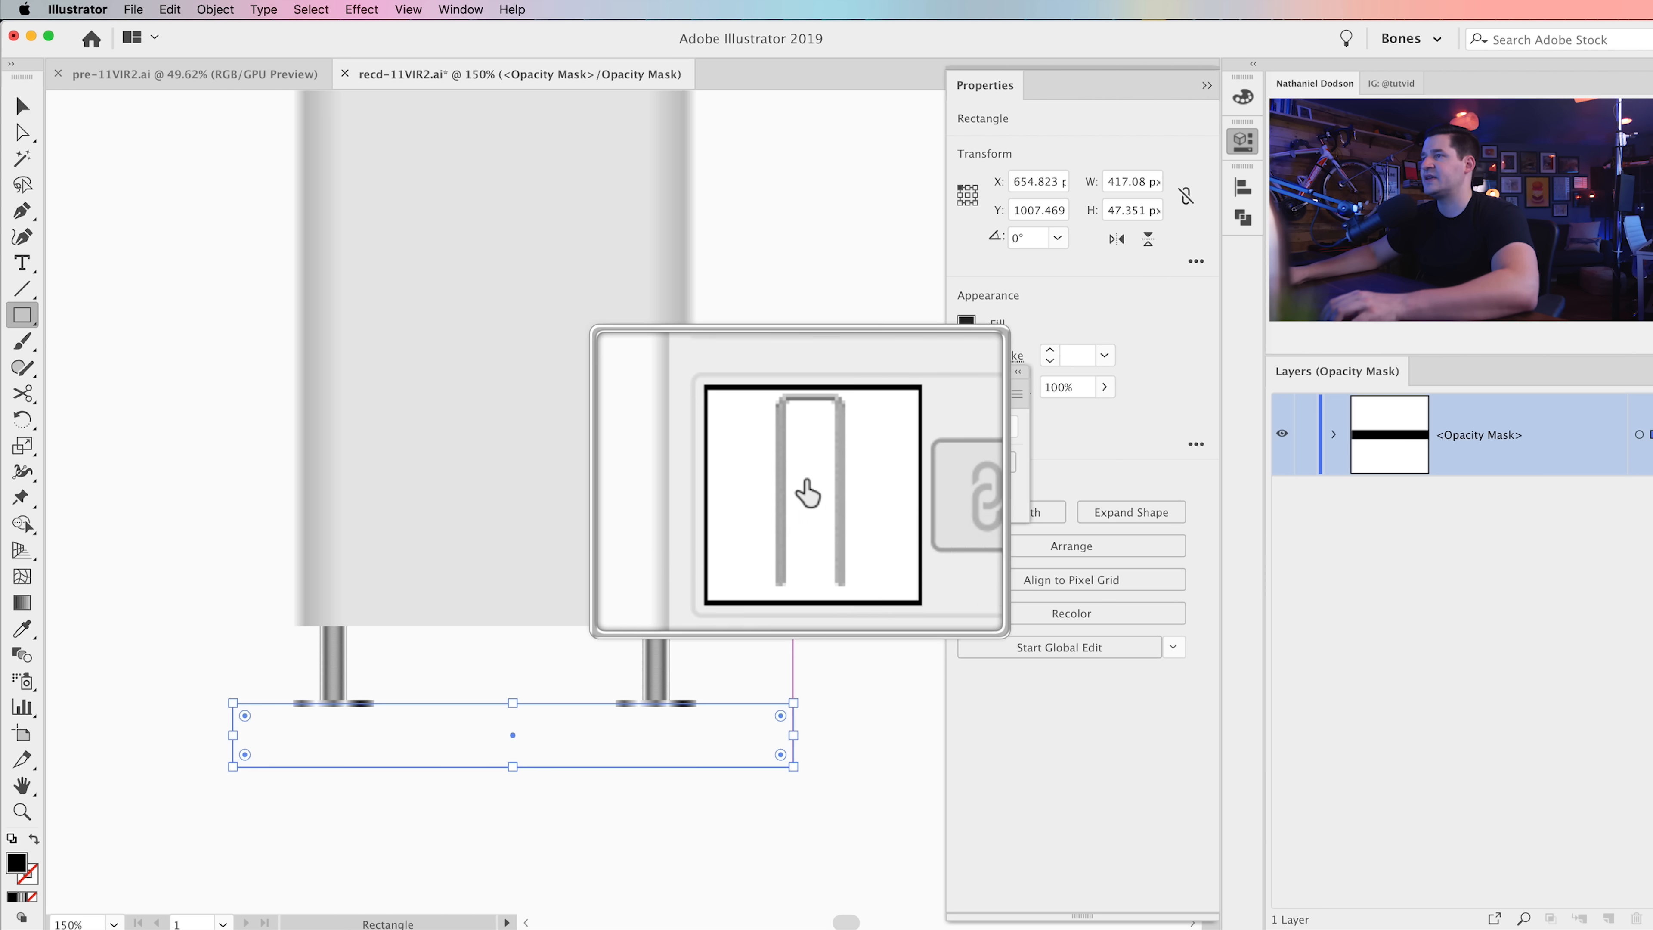
{"action": "left_click", "coordinate": [807, 486]}
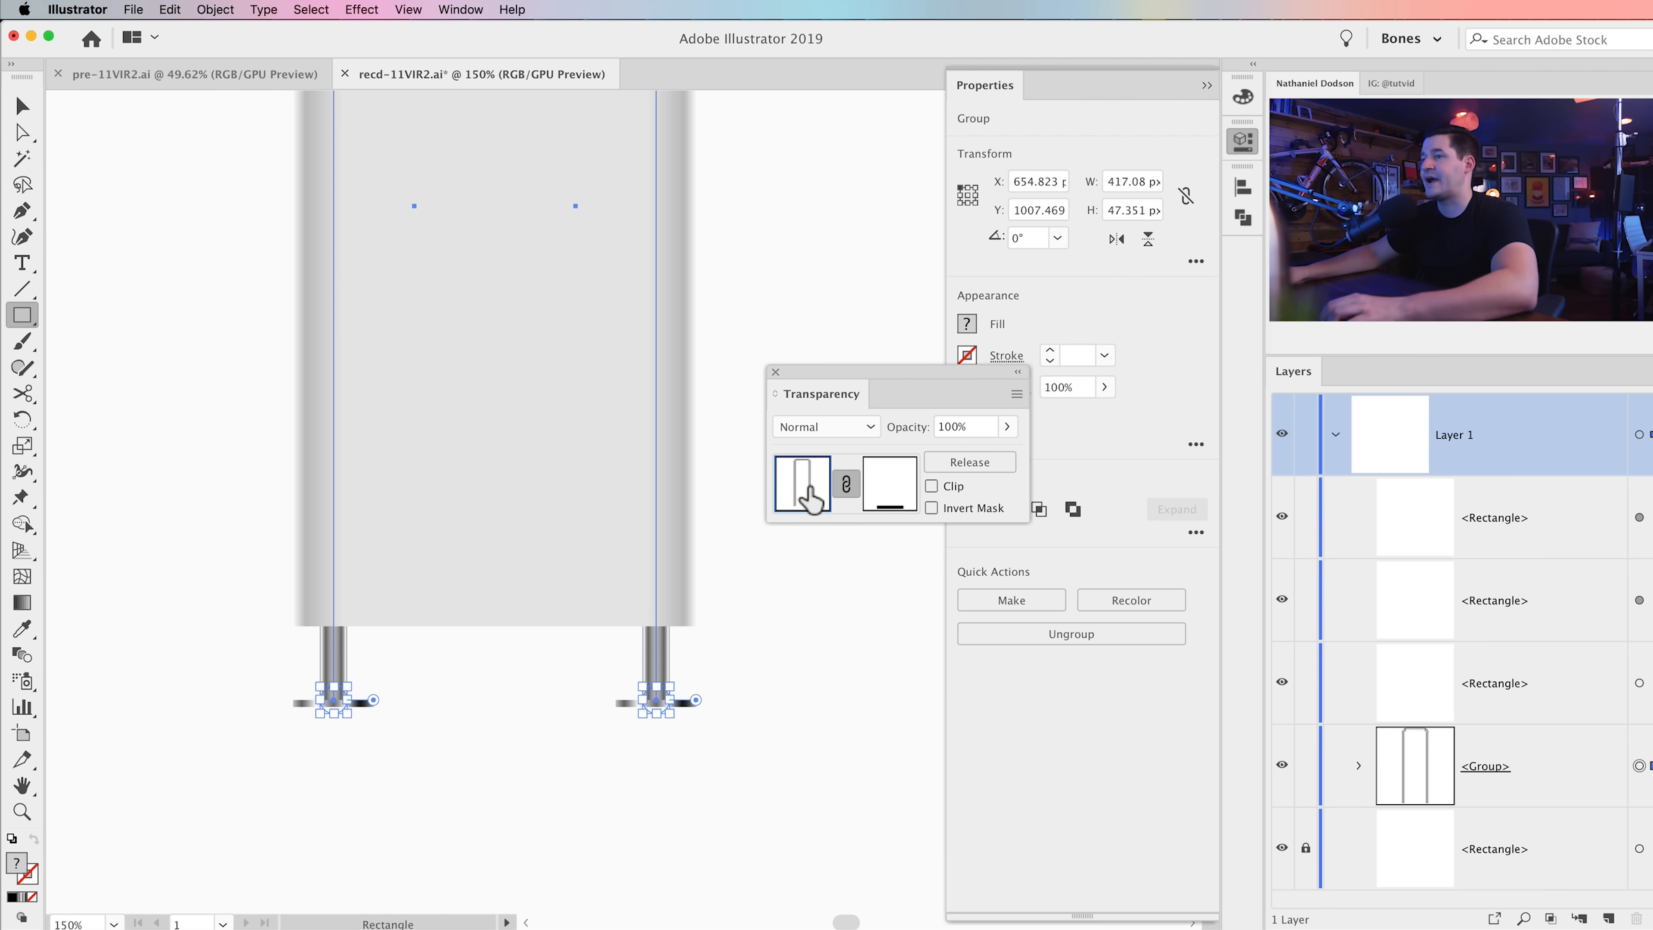
{"action": "left_click", "coordinate": [776, 373]}
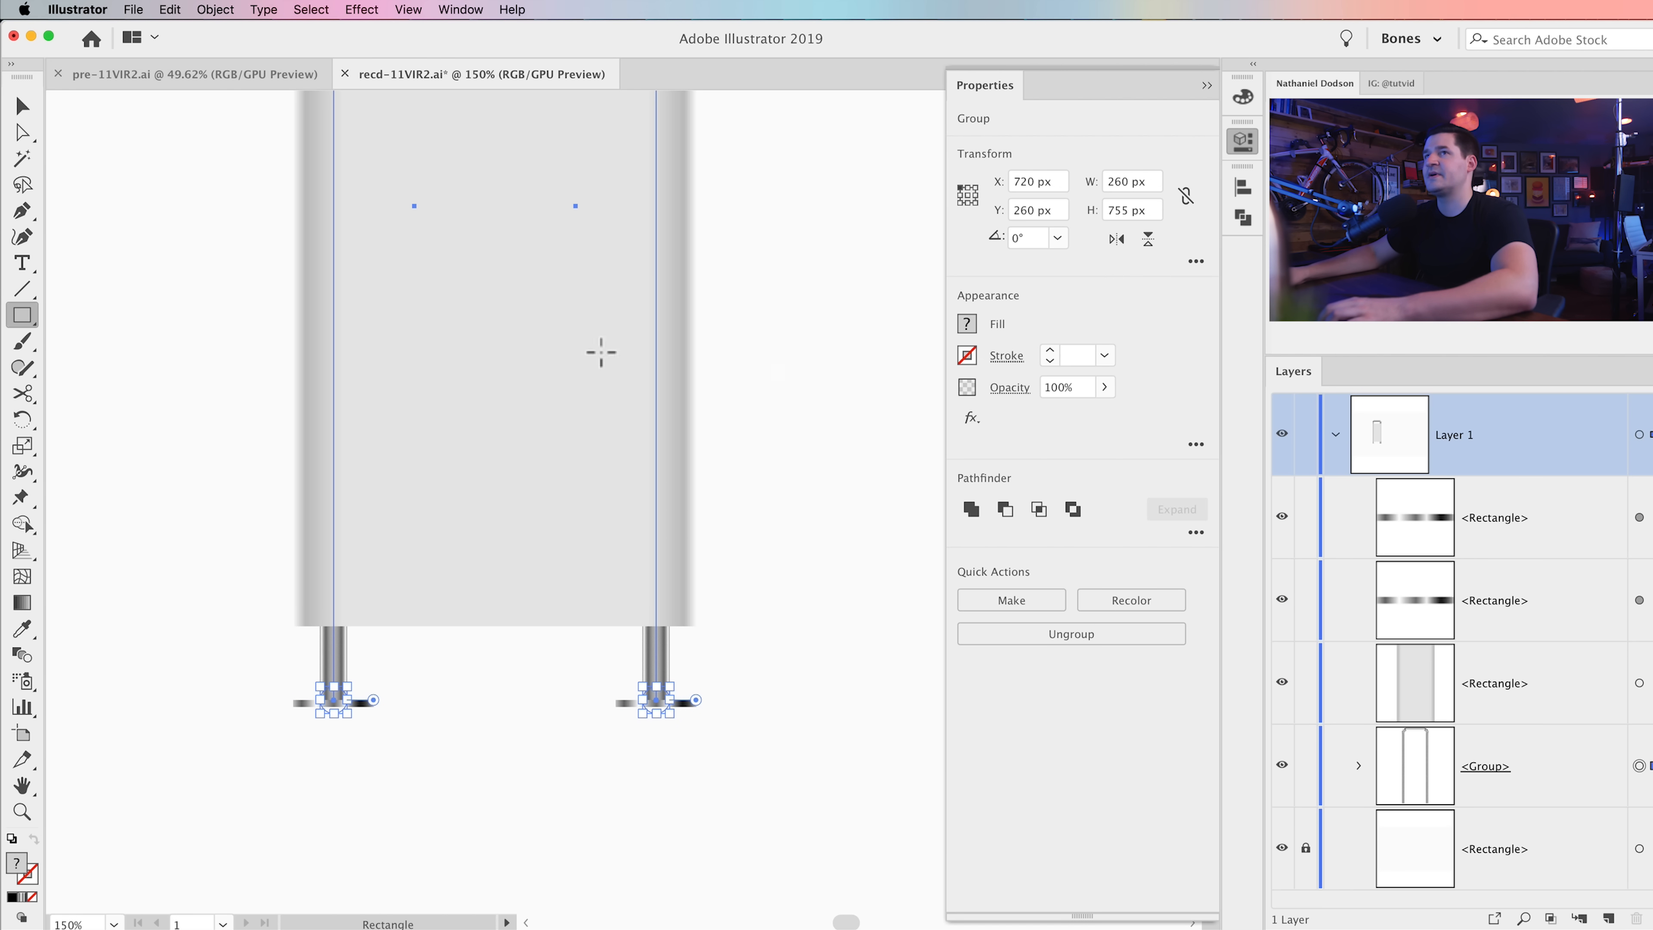
{"action": "left_click", "coordinate": [22, 106]}
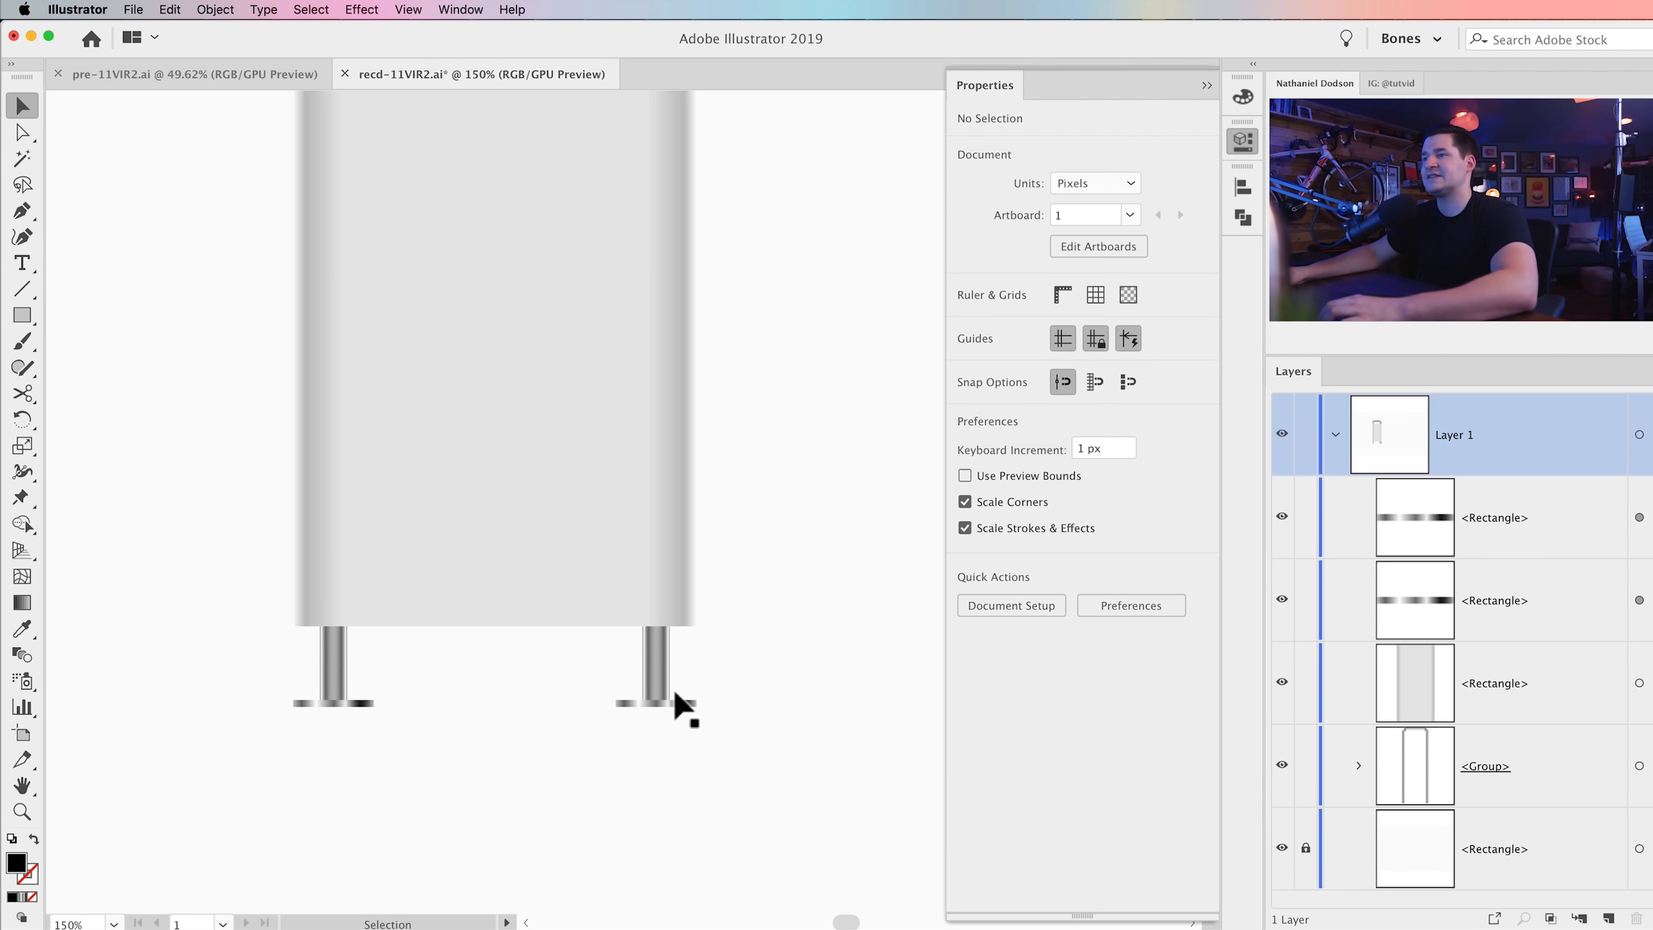
{"action": "left_click_drag", "start_coordinate": [703, 658], "coordinate": [722, 785]}
{"action": "key", "text": "super+minus"}
{"action": "key", "text": "super+minus"}
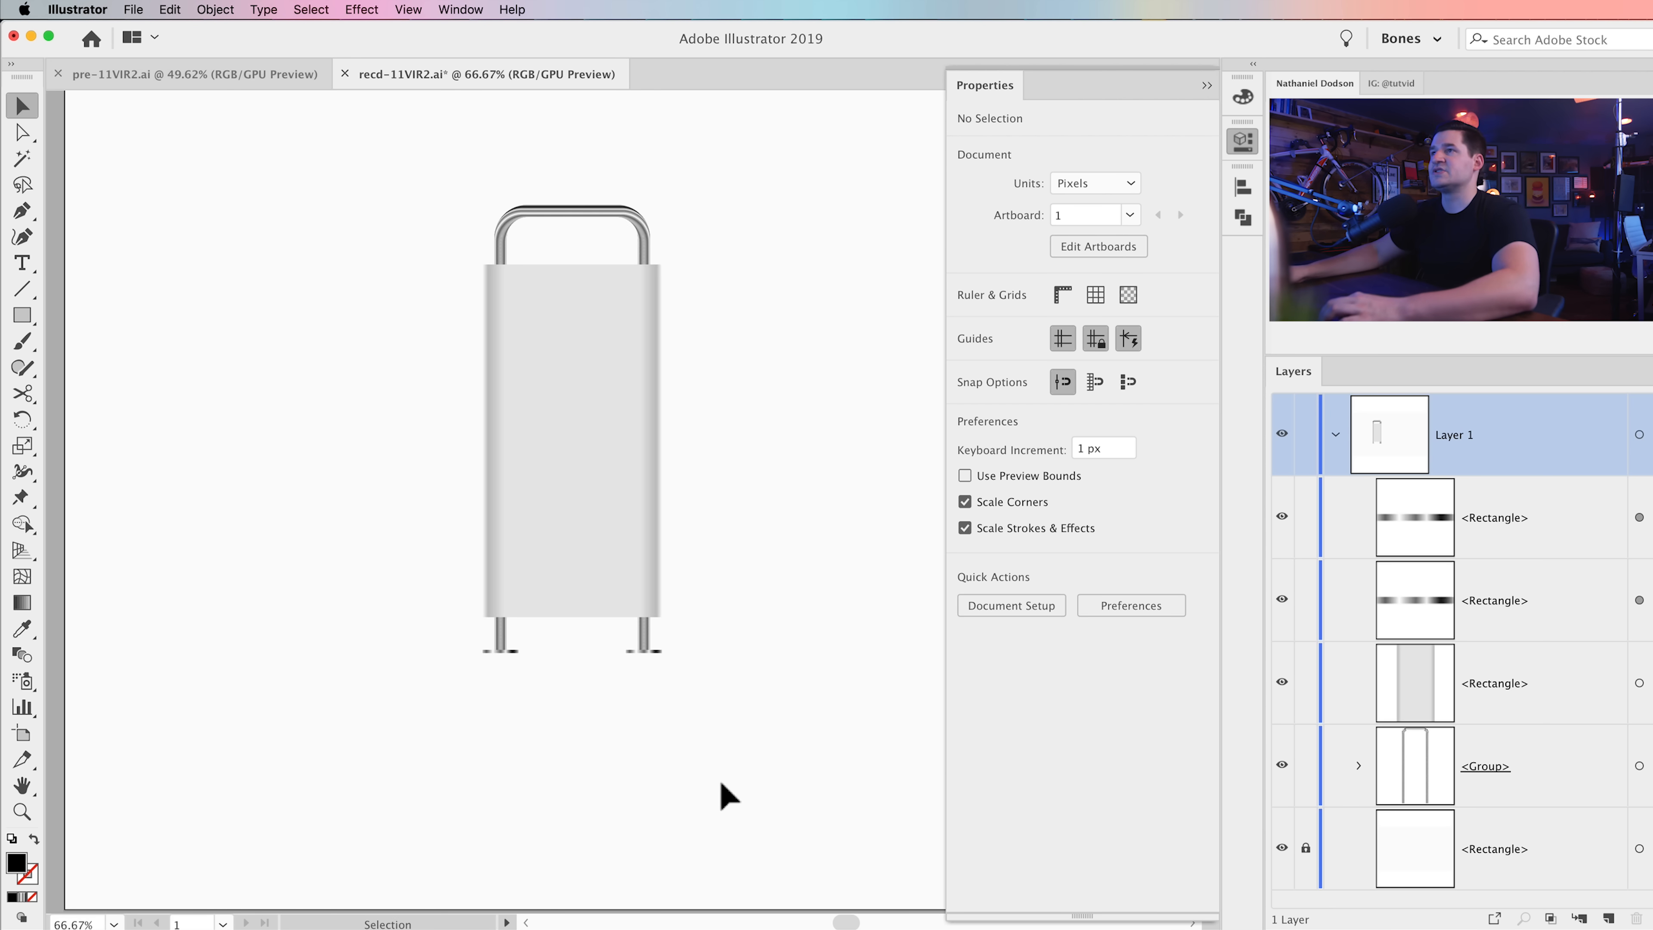
{"action": "left_click_drag", "start_coordinate": [754, 454], "coordinate": [605, 521]}
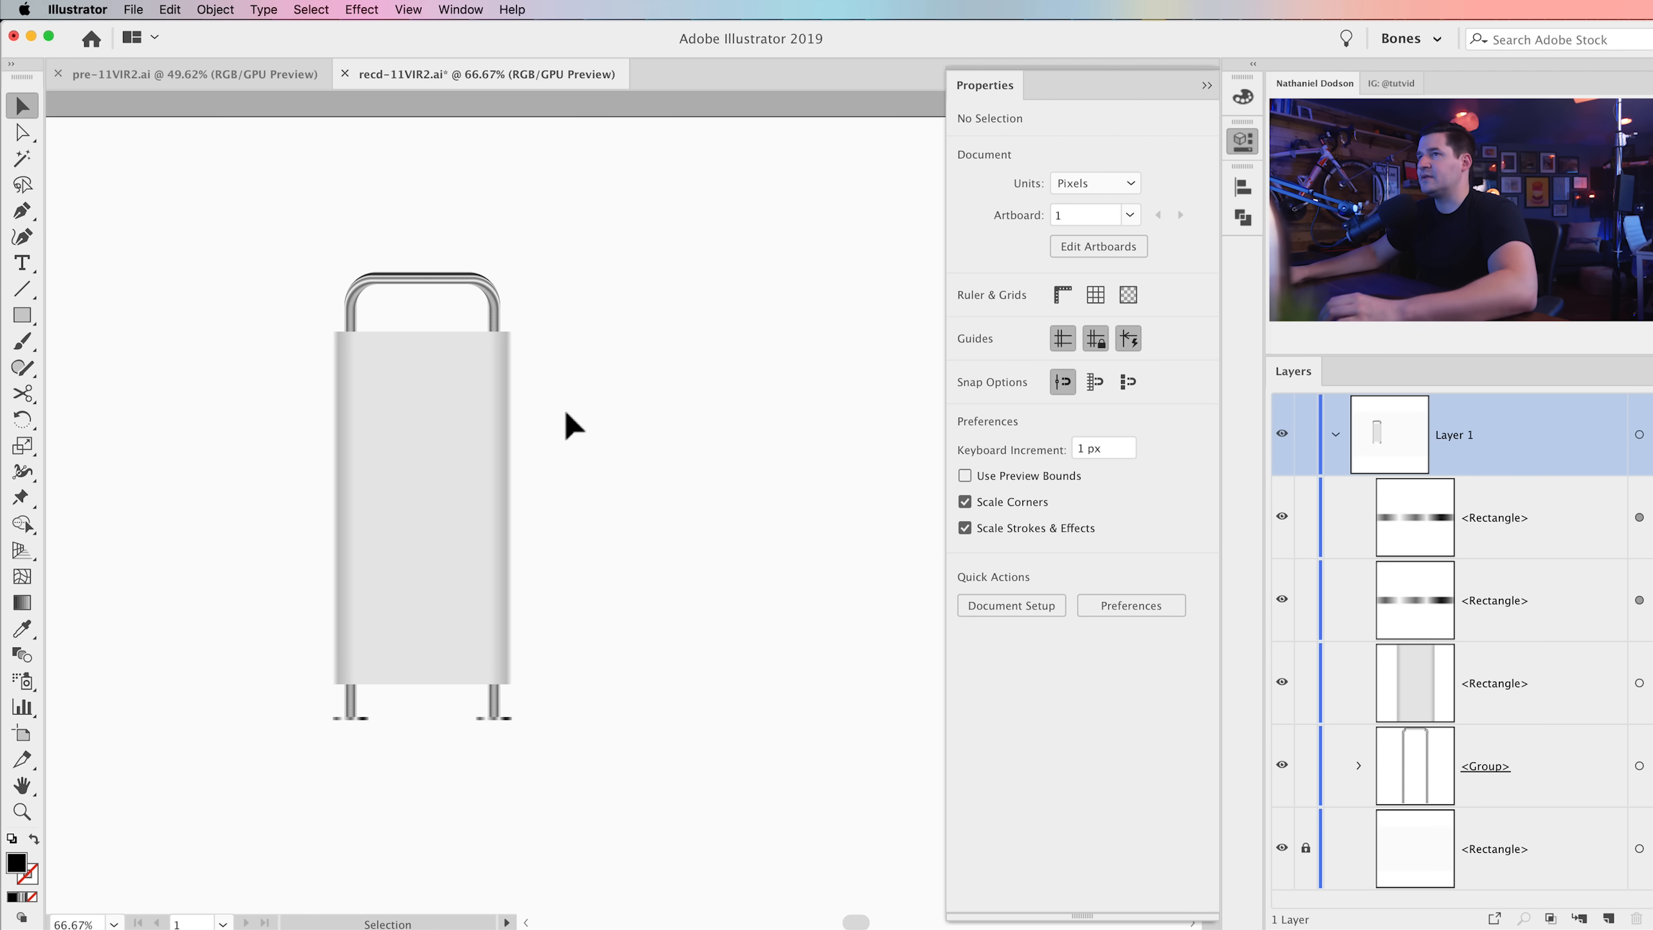
Step: Create a 26 by 26 px circle with the Ellipse tool in the empty area beside the panel's right edge
{"action": "key", "text": "z"}
{"action": "left_click", "coordinate": [613, 402]}
{"action": "left_click", "coordinate": [443, 492]}
{"action": "left_click_drag", "start_coordinate": [559, 501], "coordinate": [414, 460]}
{"action": "left_click_drag", "start_coordinate": [27, 321], "coordinate": [134, 365]}
{"action": "left_click_drag", "start_coordinate": [608, 433], "coordinate": [318, 432]}
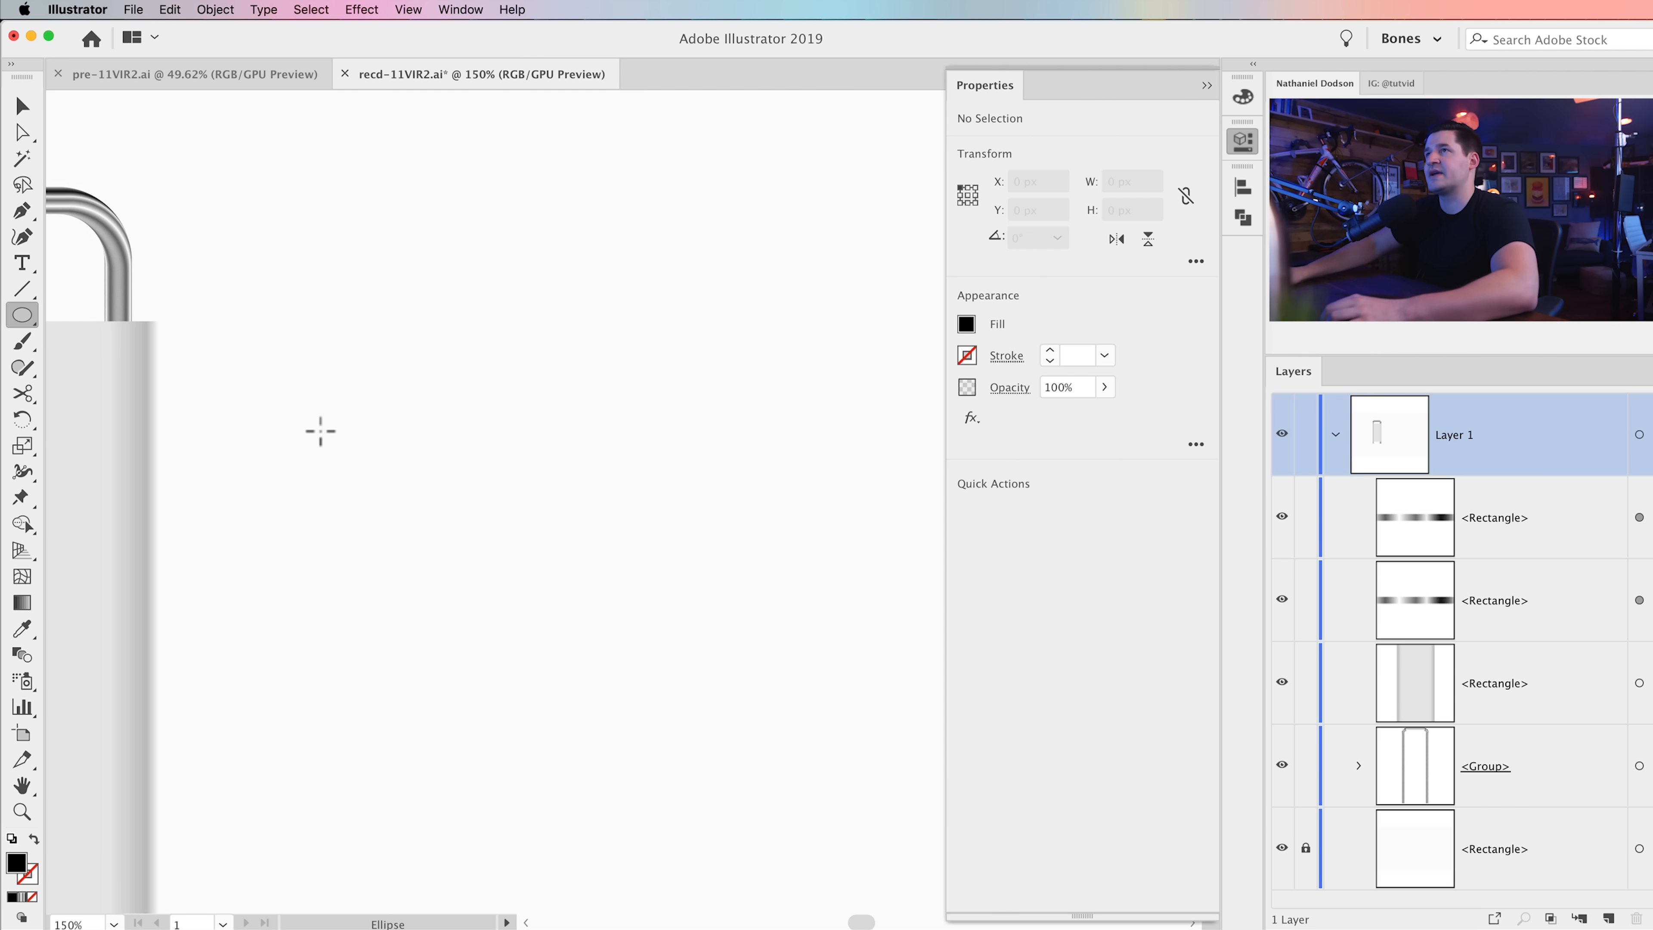
{"action": "left_click", "coordinate": [338, 403]}
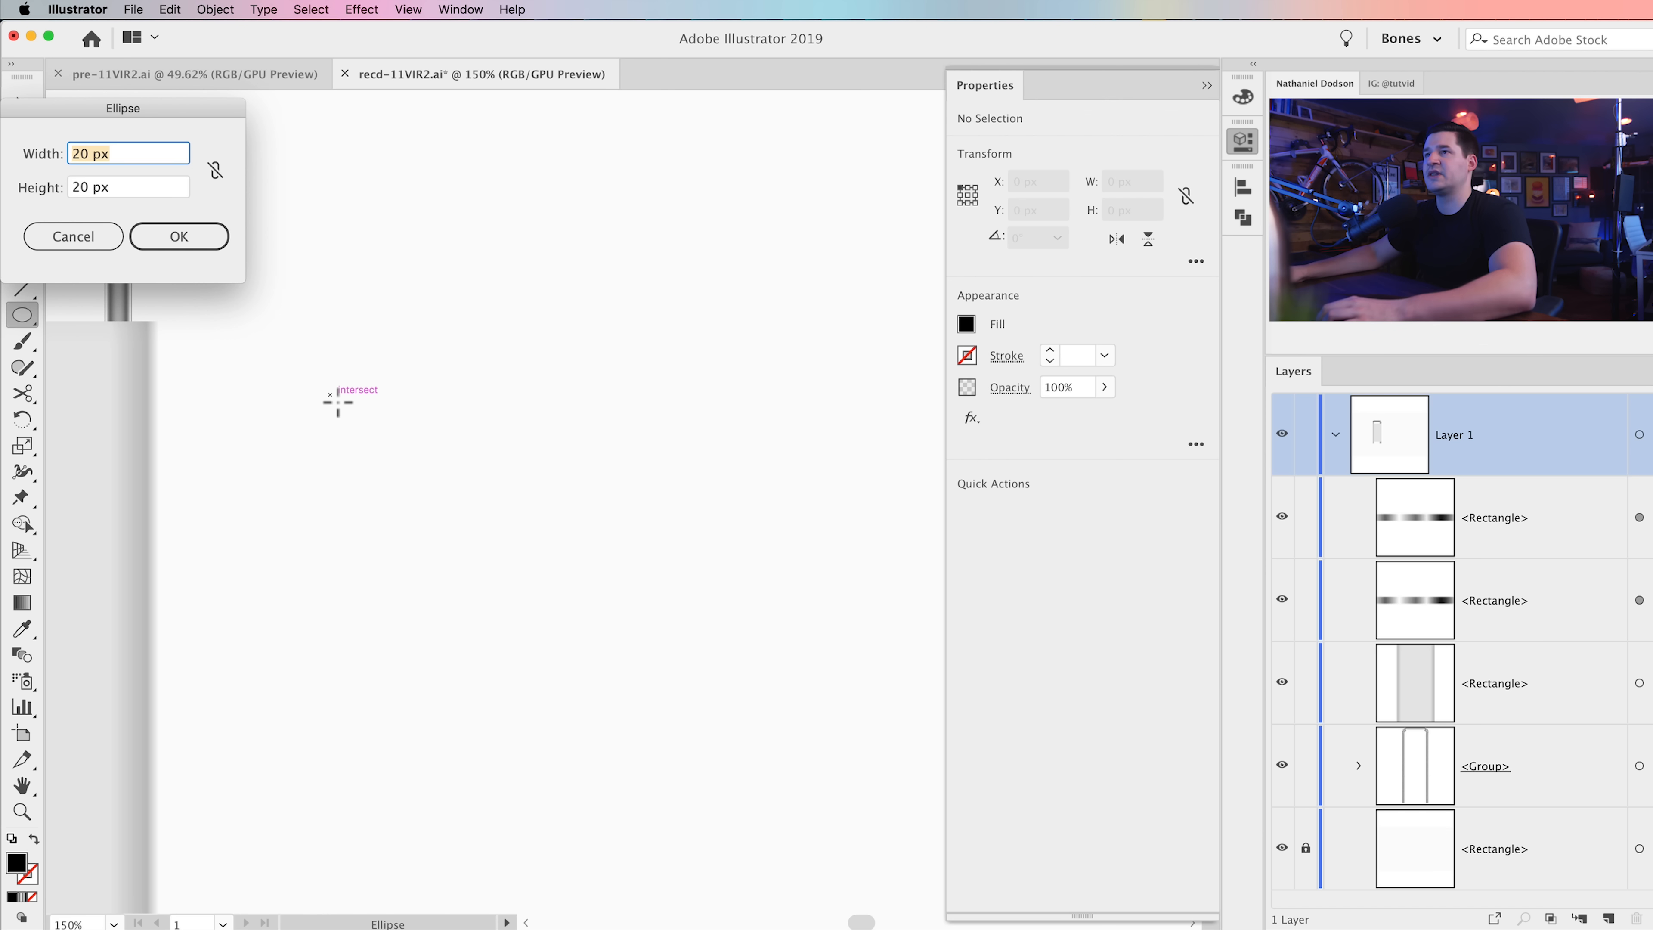
{"action": "left_click_drag", "start_coordinate": [167, 112], "coordinate": [495, 152]}
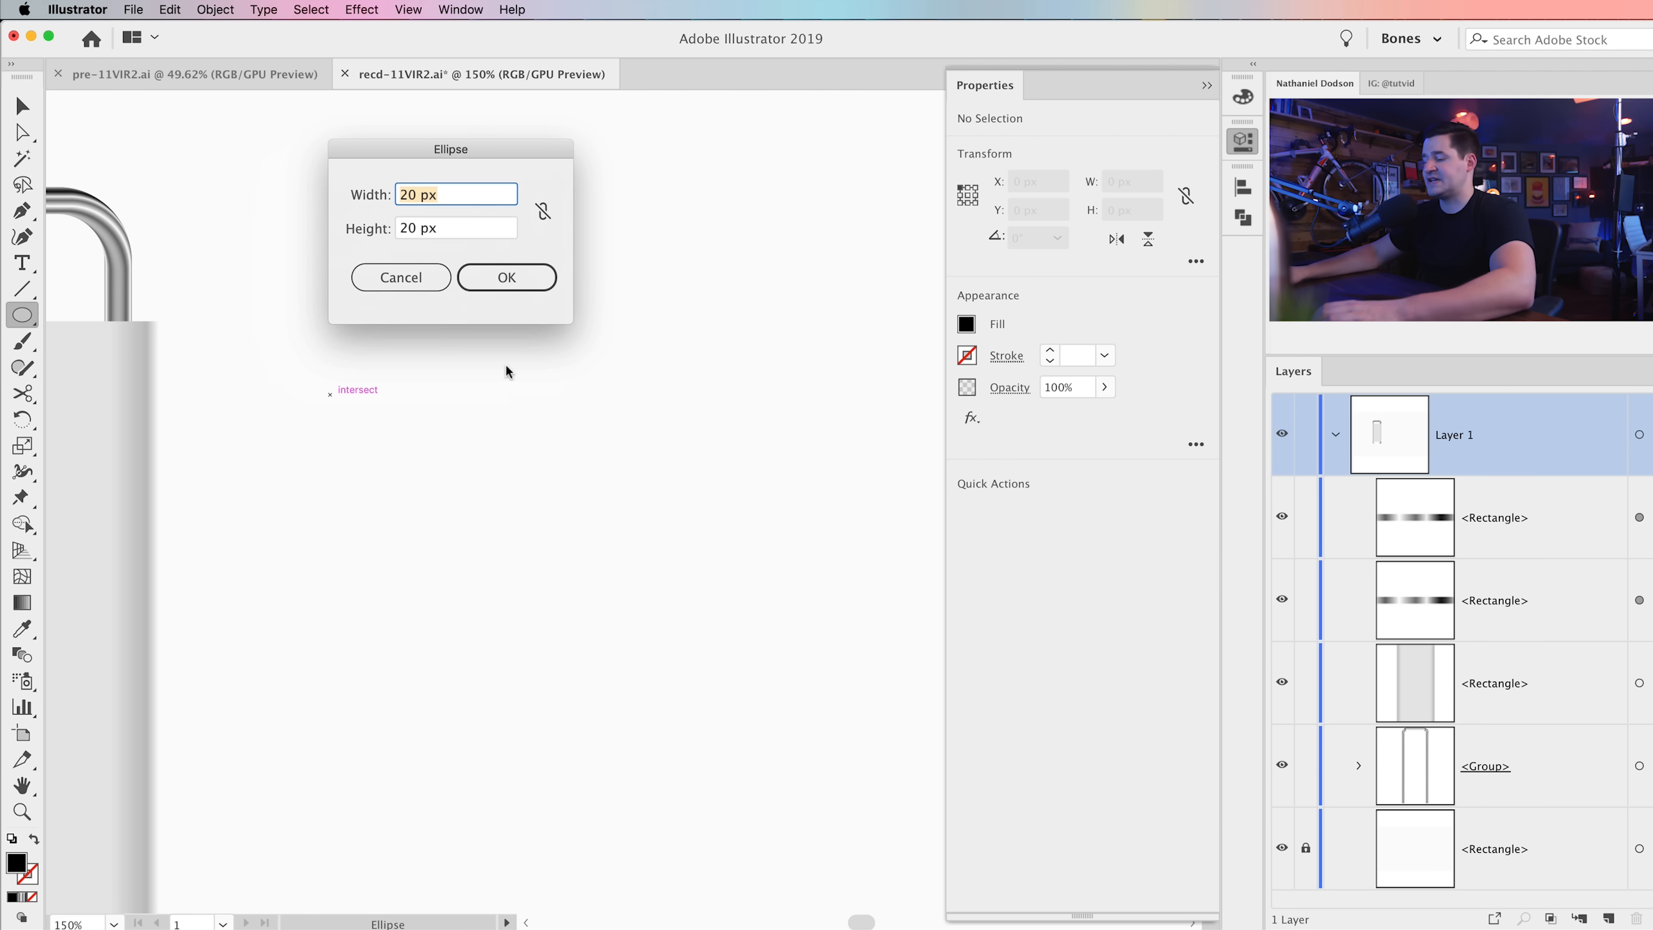
{"action": "type", "text": "26"}
{"action": "key", "text": "Tab"}
{"action": "type", "text": "26"}
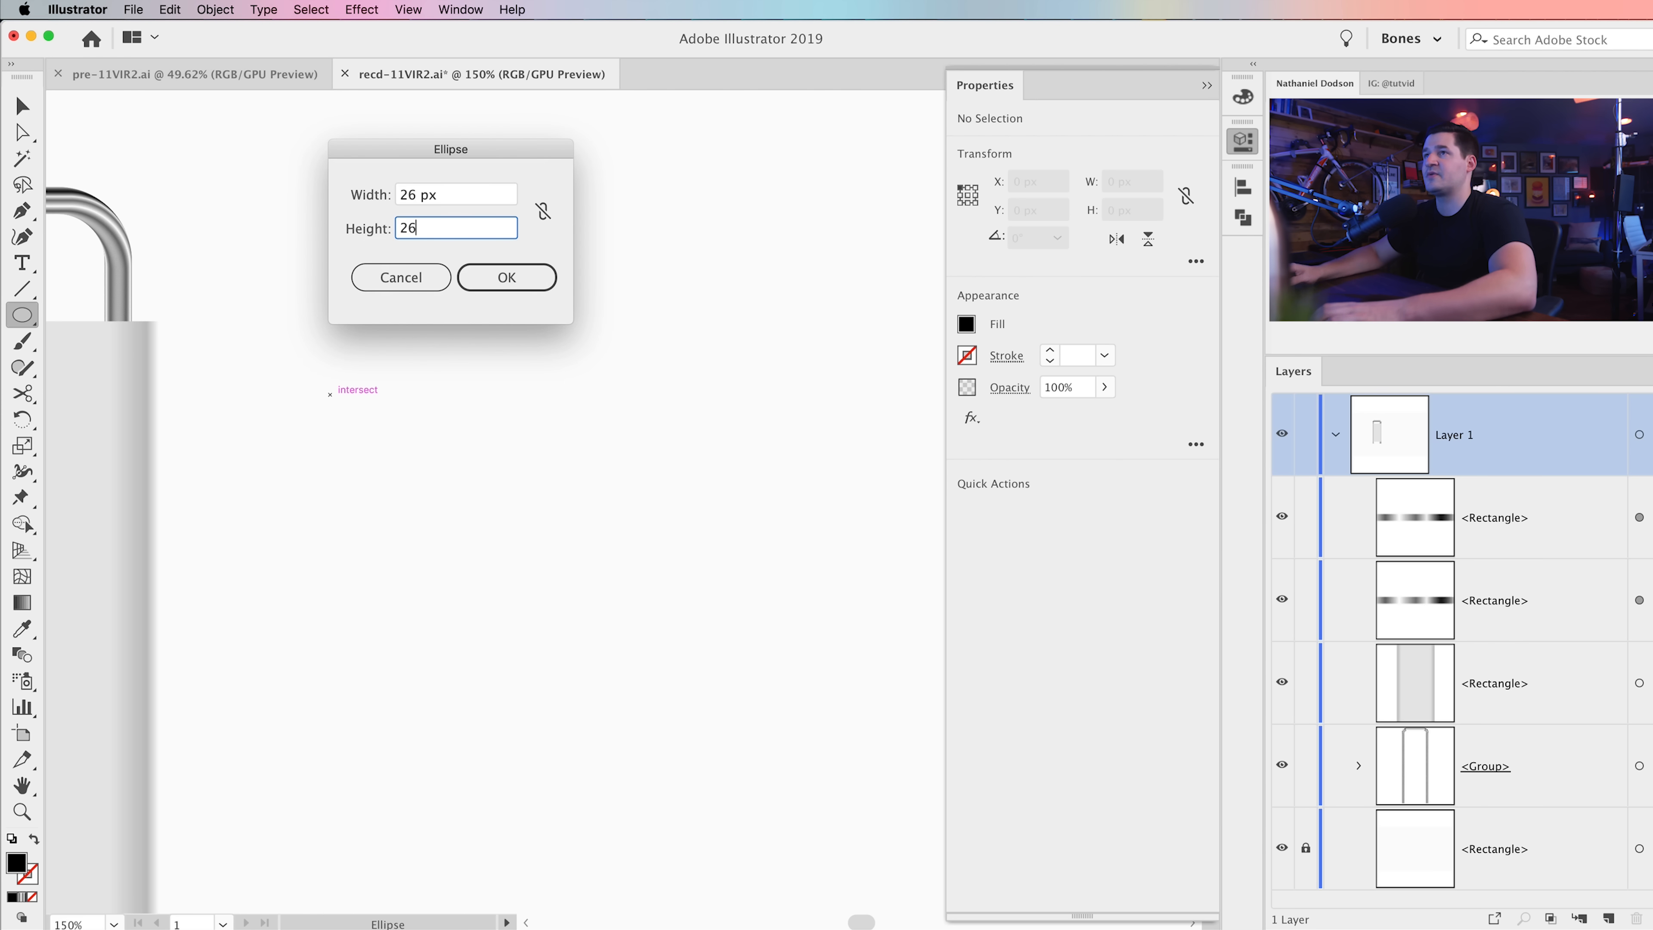
{"action": "key", "text": "Tab"}
{"action": "left_click", "coordinate": [502, 269]}
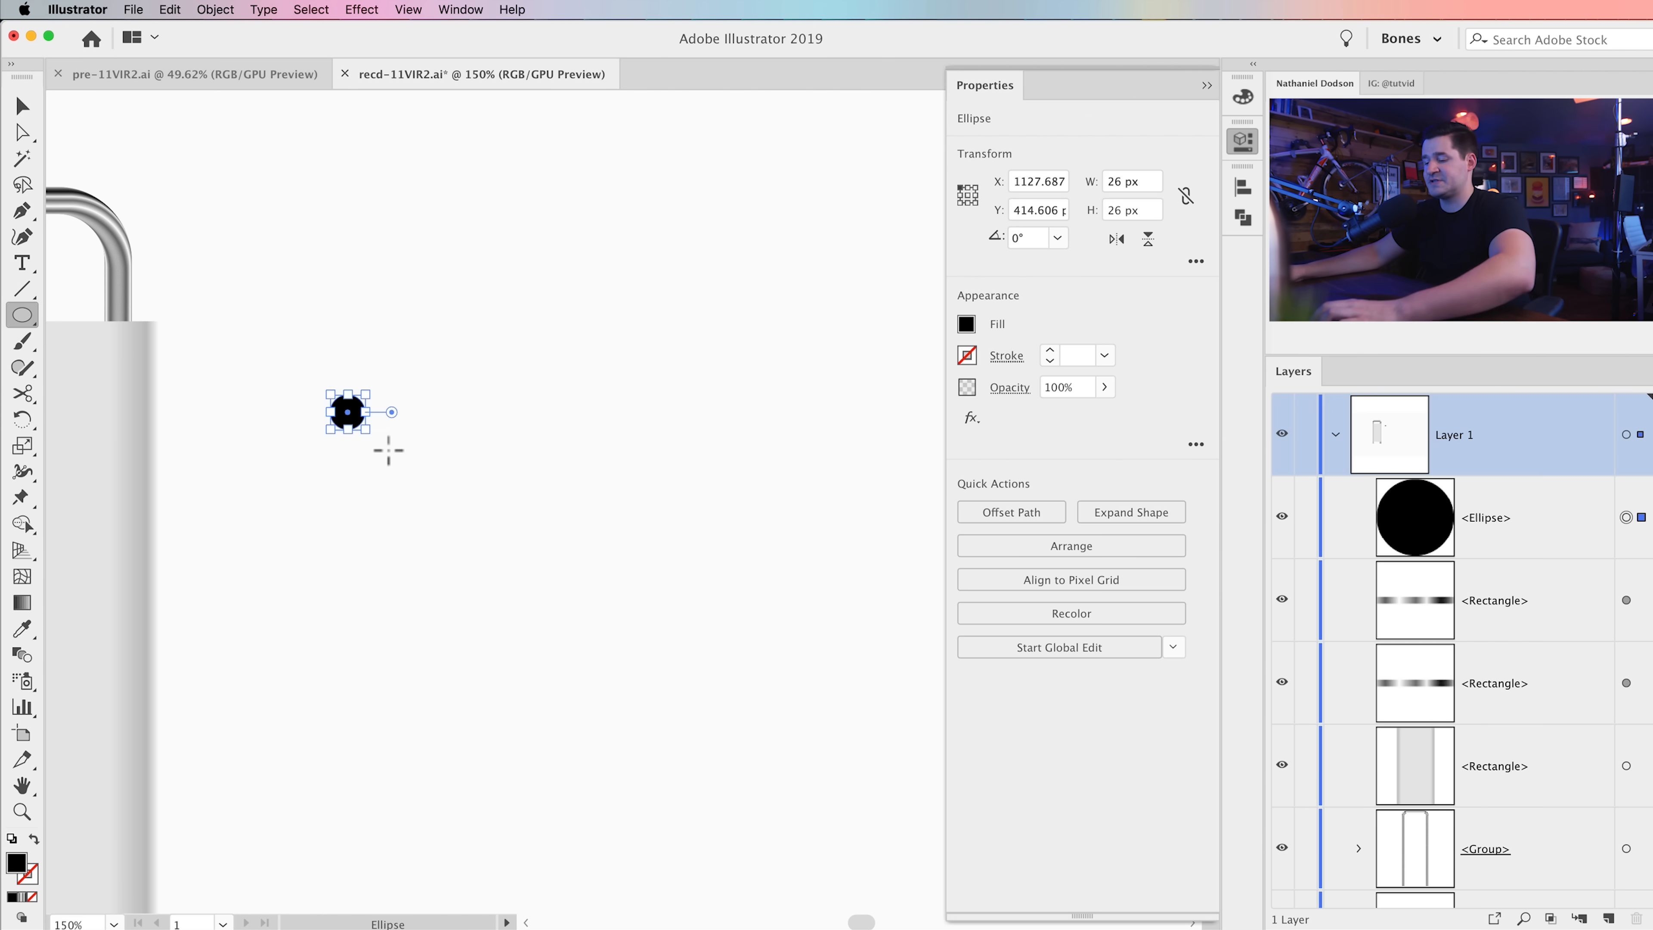
{"action": "key", "text": "v"}
{"action": "left_click_drag", "start_coordinate": [353, 417], "coordinate": [389, 405]}
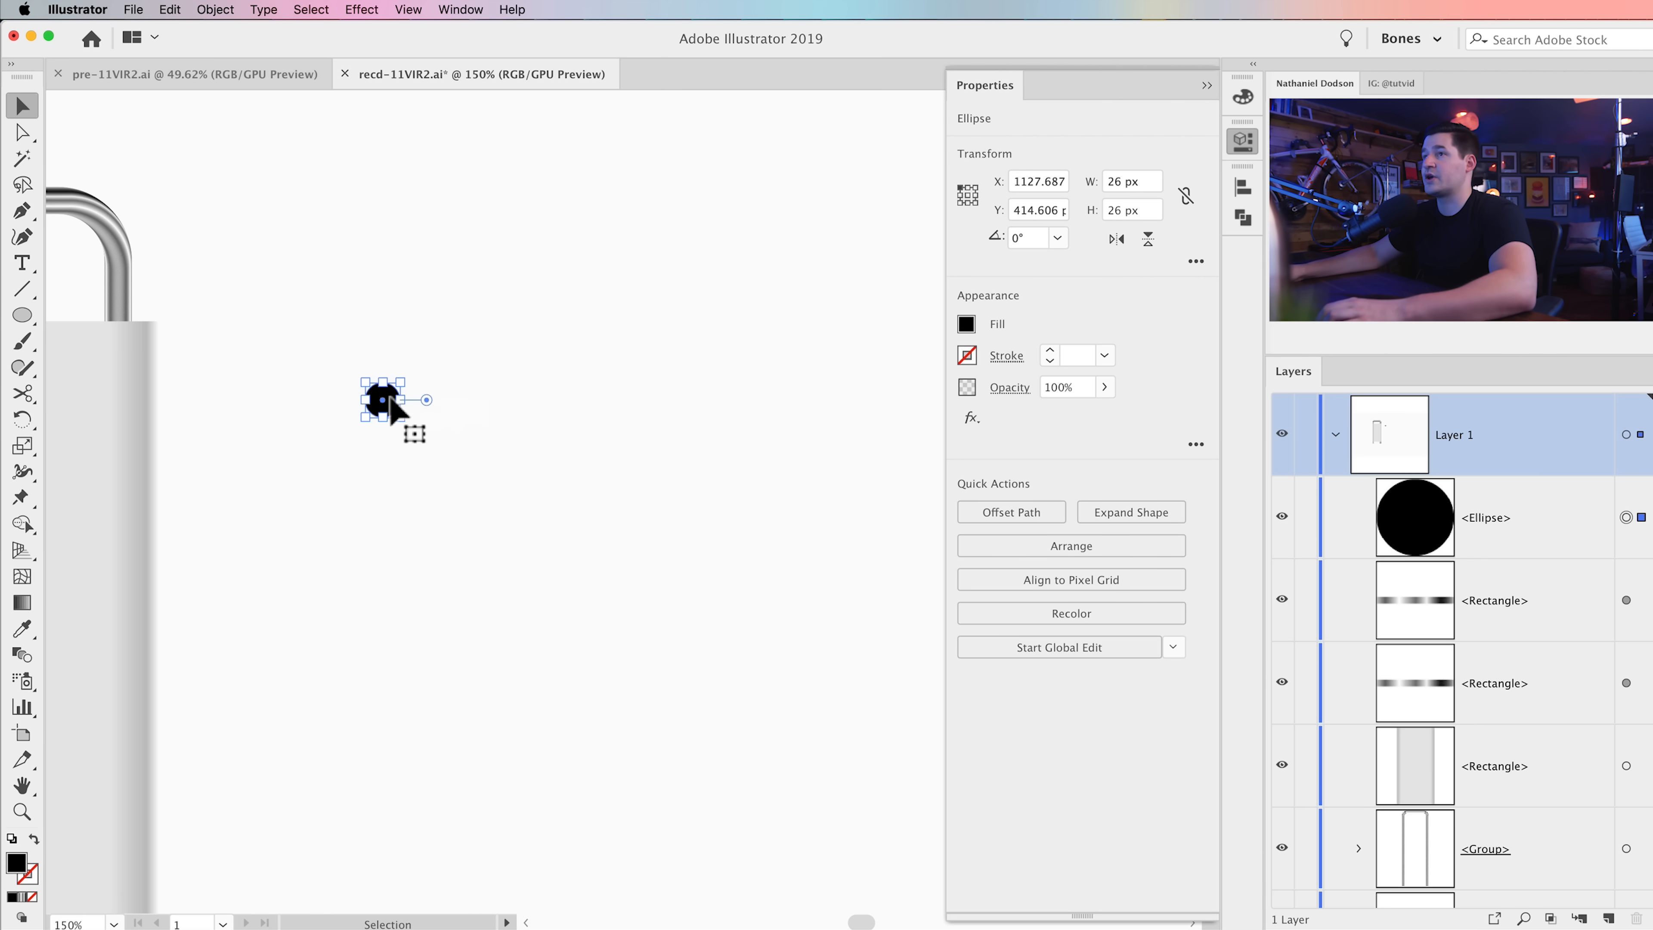
Step: Fill the small circle with the white-to-black gradient swatch and change the gradient type to radial
{"action": "left_click", "coordinate": [970, 328]}
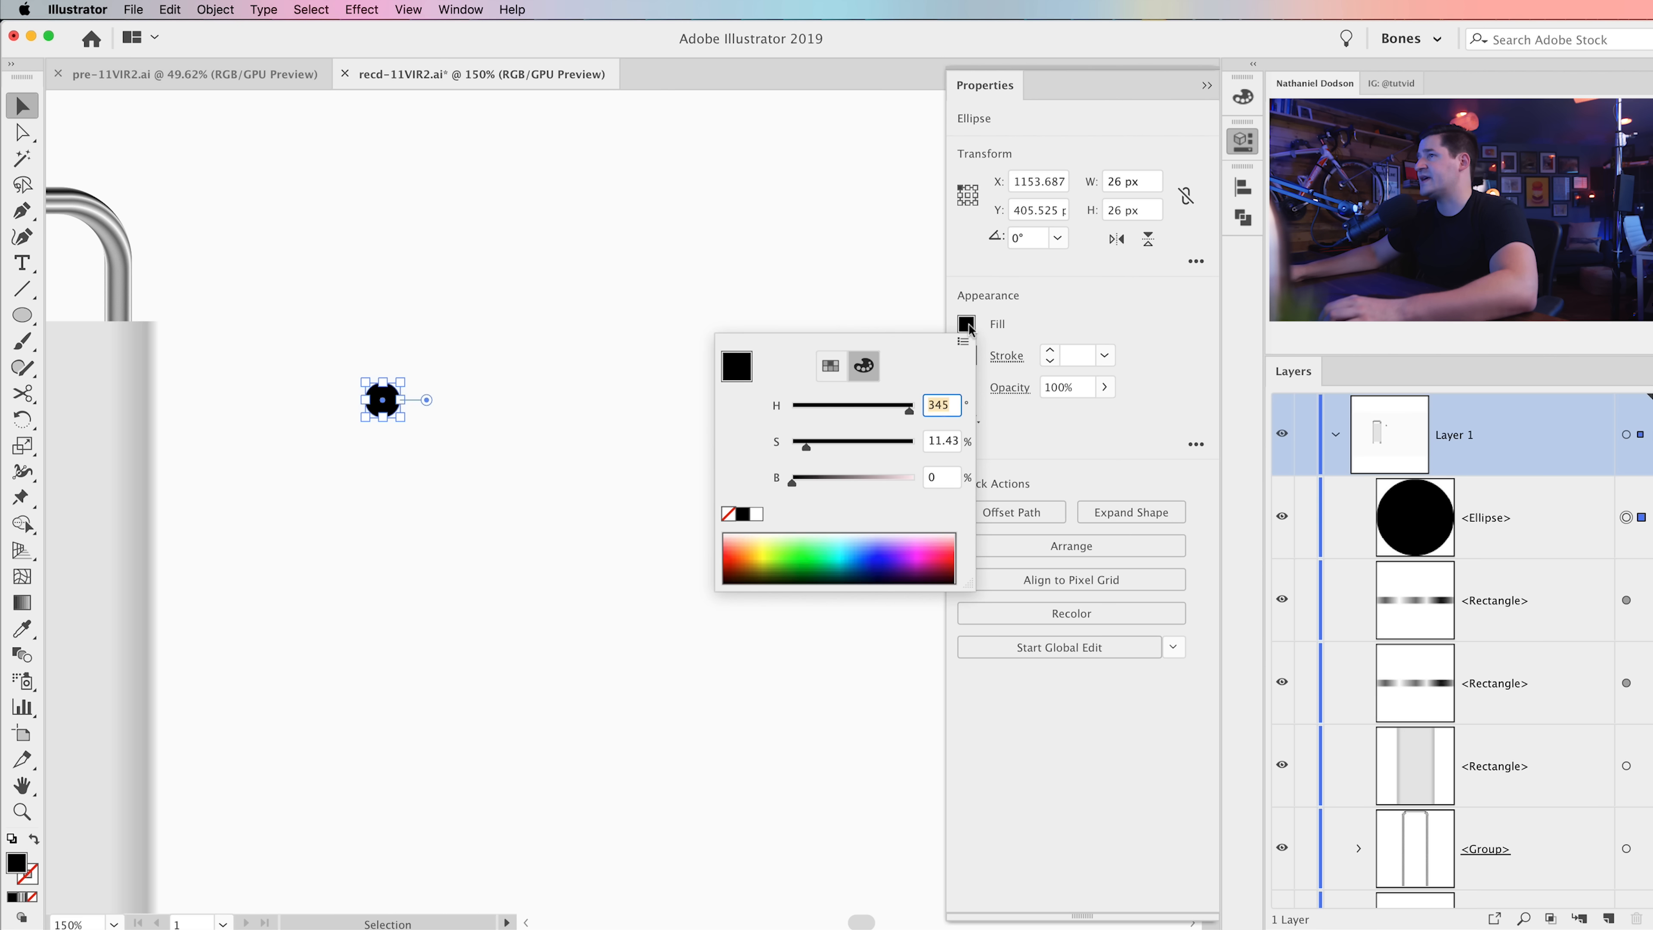
{"action": "left_click", "coordinate": [831, 365]}
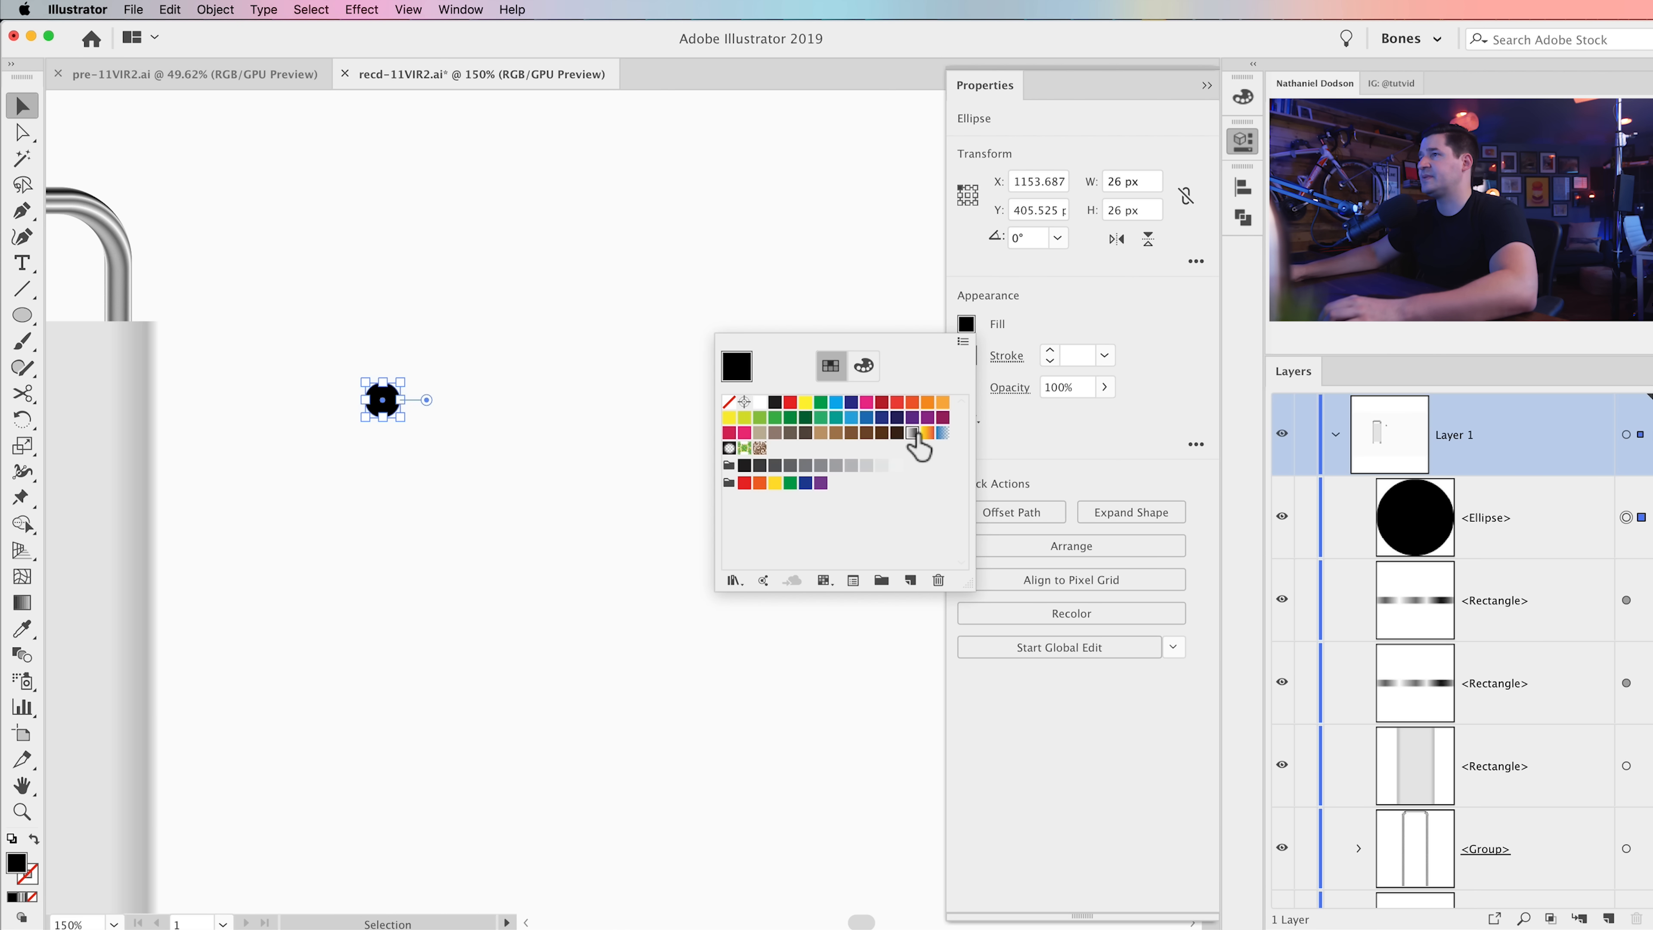
{"action": "left_click", "coordinate": [913, 433]}
{"action": "left_click", "coordinate": [902, 571]}
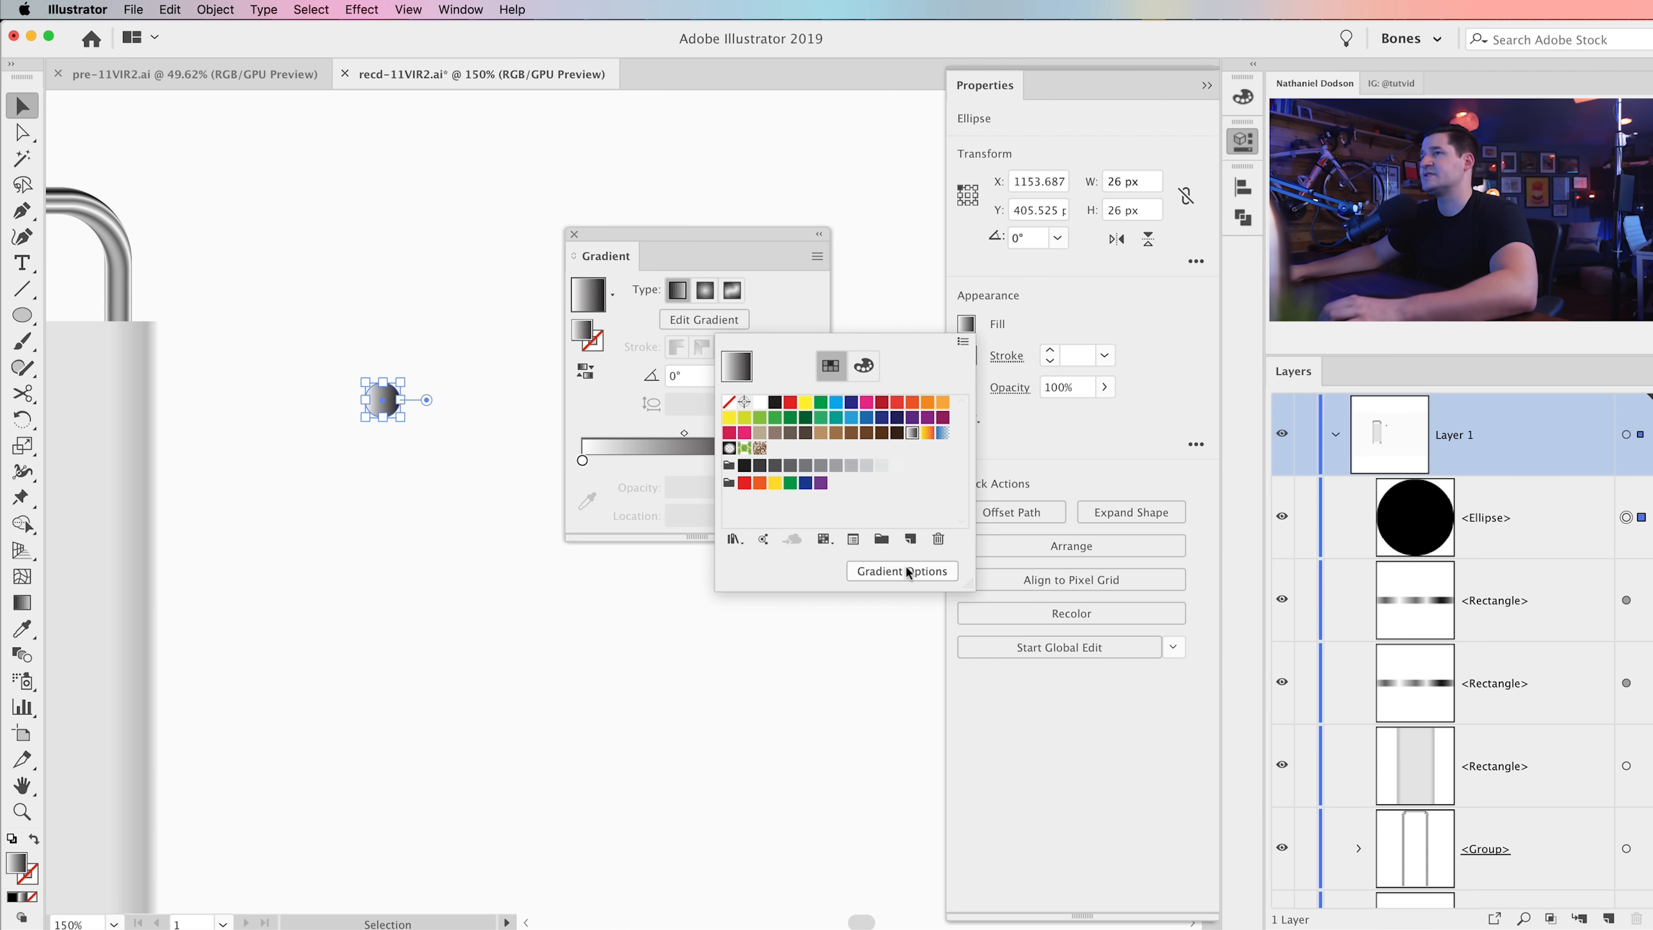
{"action": "left_click", "coordinate": [748, 243]}
{"action": "left_click_drag", "start_coordinate": [660, 277], "coordinate": [652, 415]}
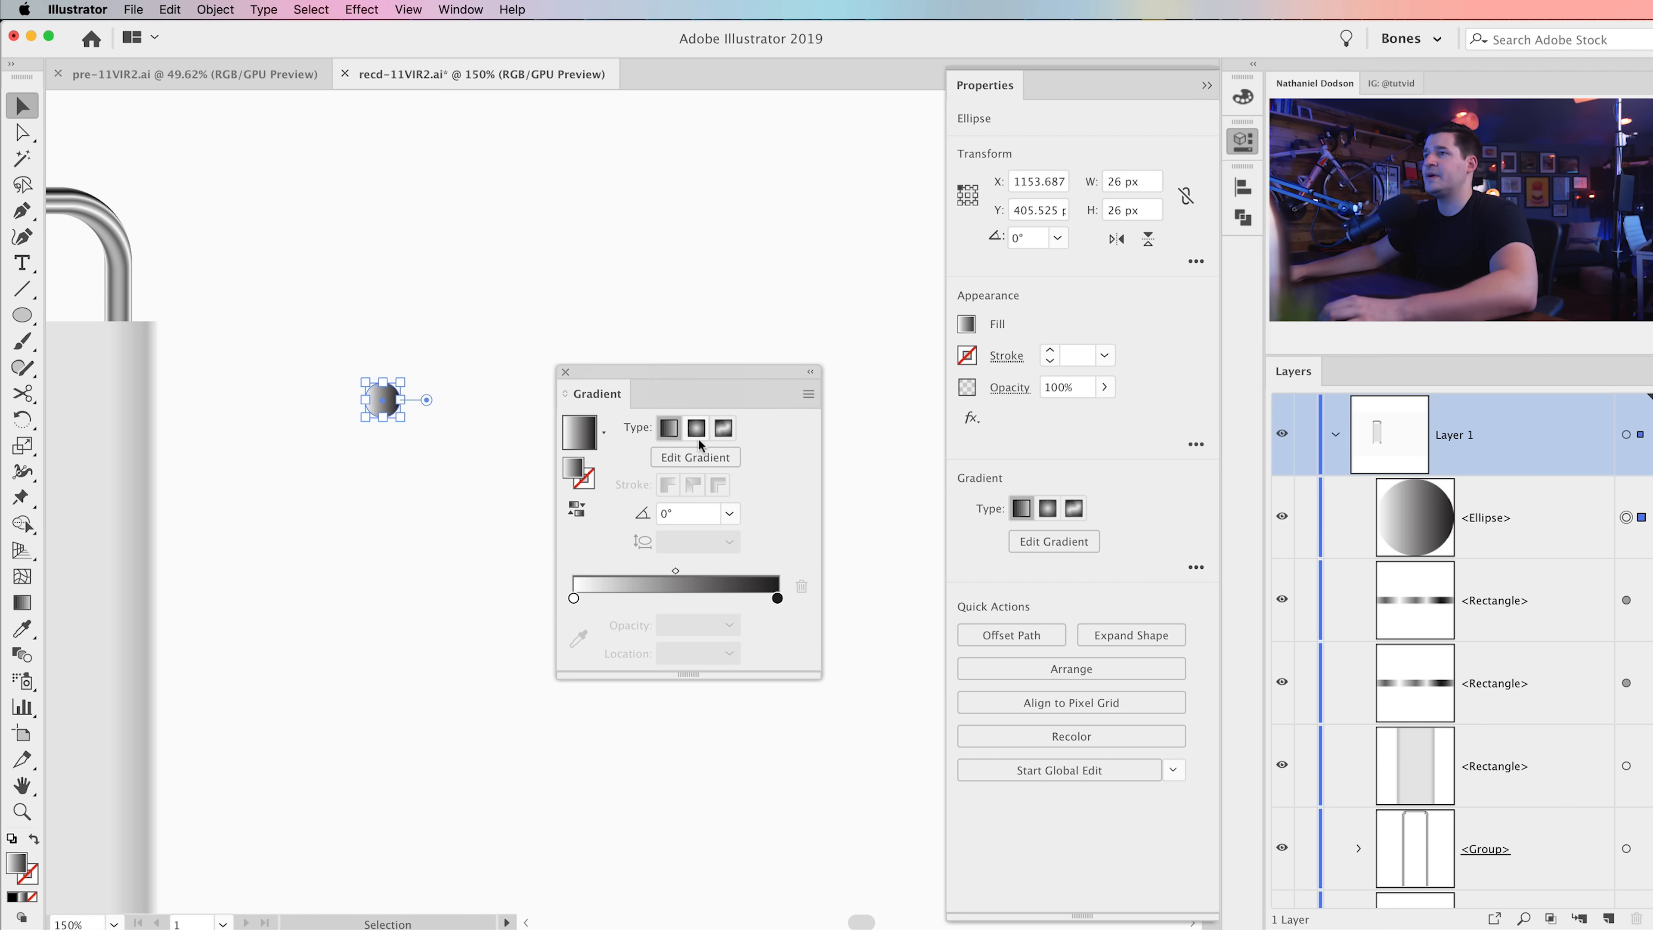
{"action": "left_click", "coordinate": [696, 428]}
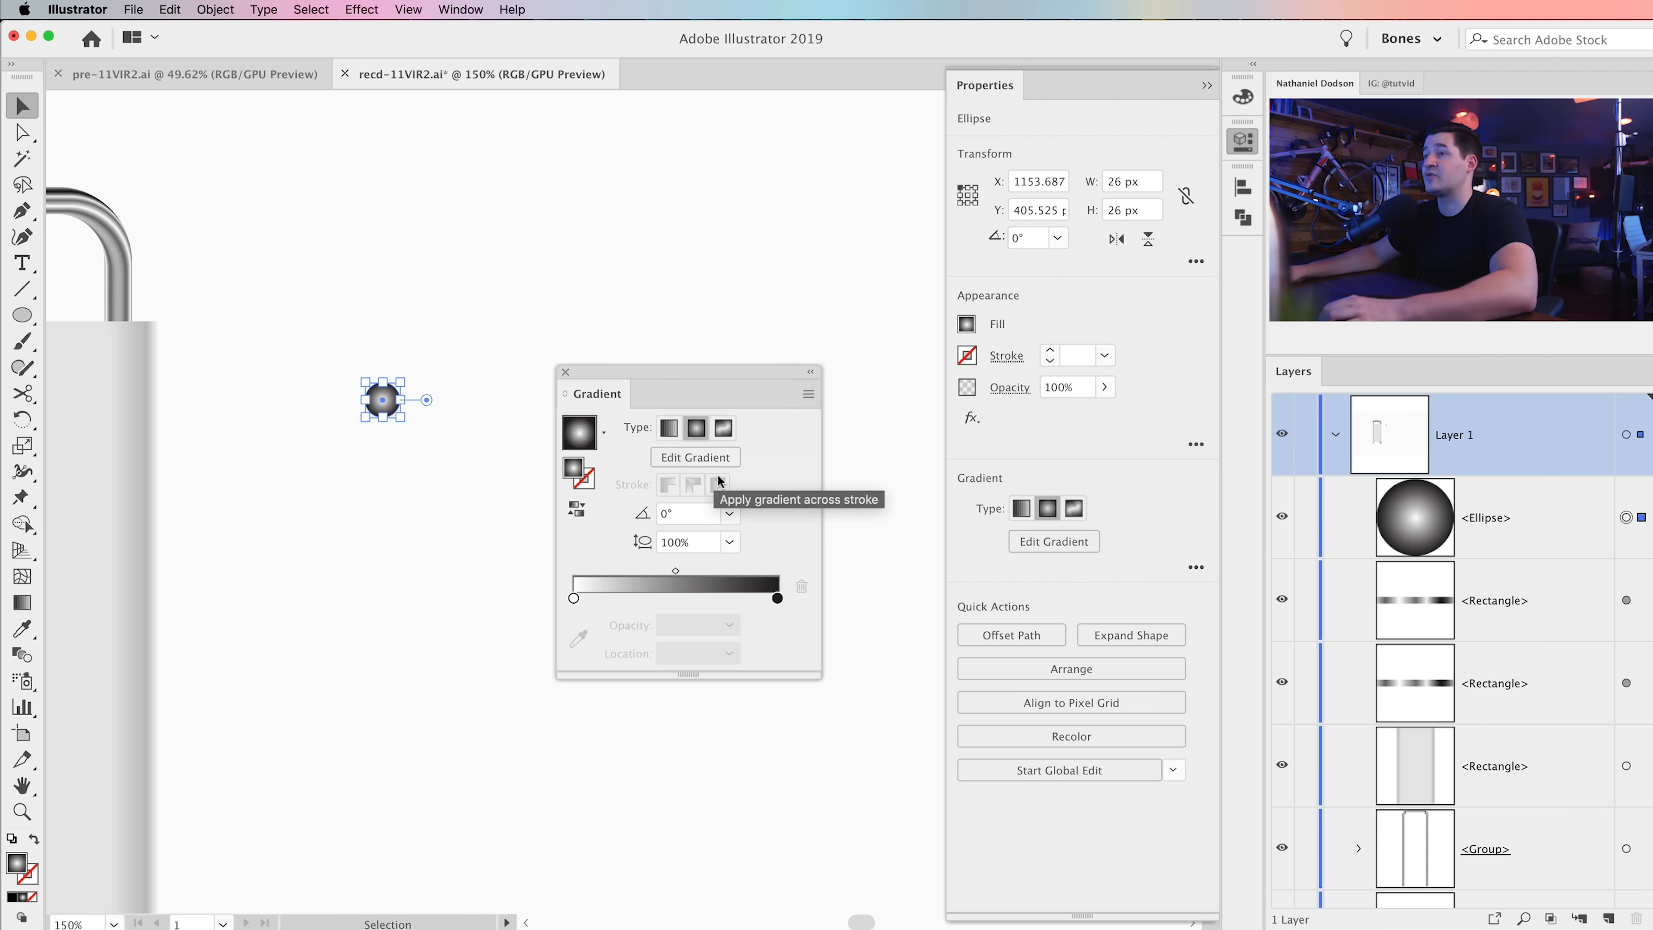
Step: Switch the circle gradient's white stop to RGB sliders and set its colour to #f2f2f2
{"action": "left_click", "coordinate": [686, 458]}
{"action": "double_click", "coordinate": [573, 572]}
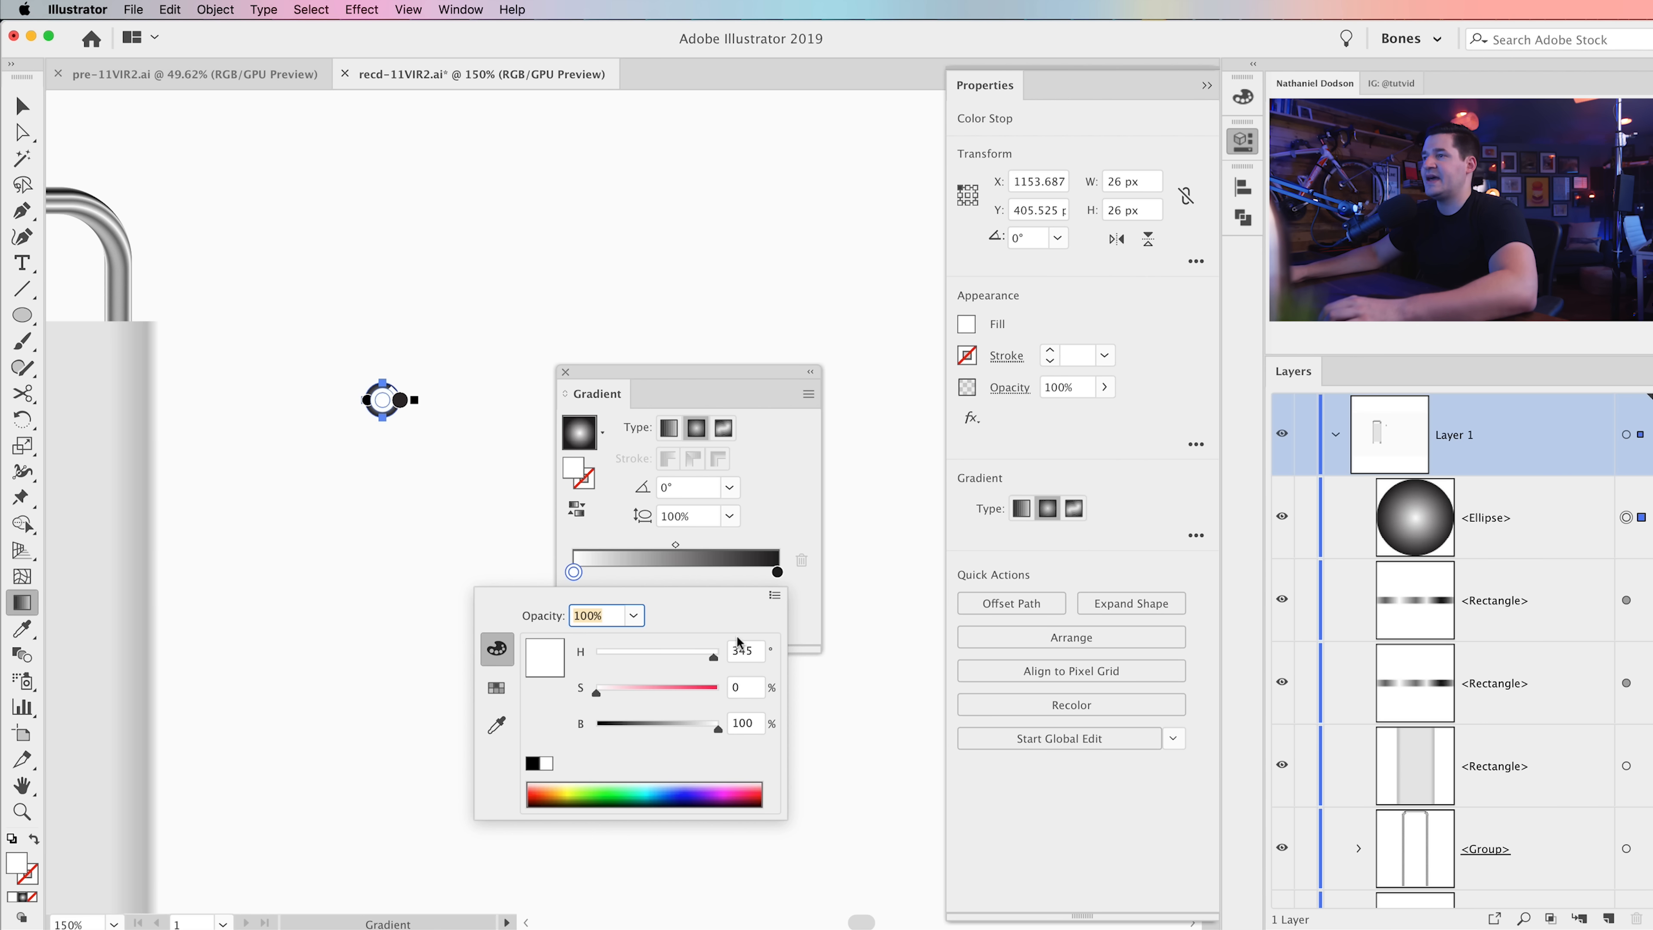
{"action": "left_click", "coordinate": [773, 603]}
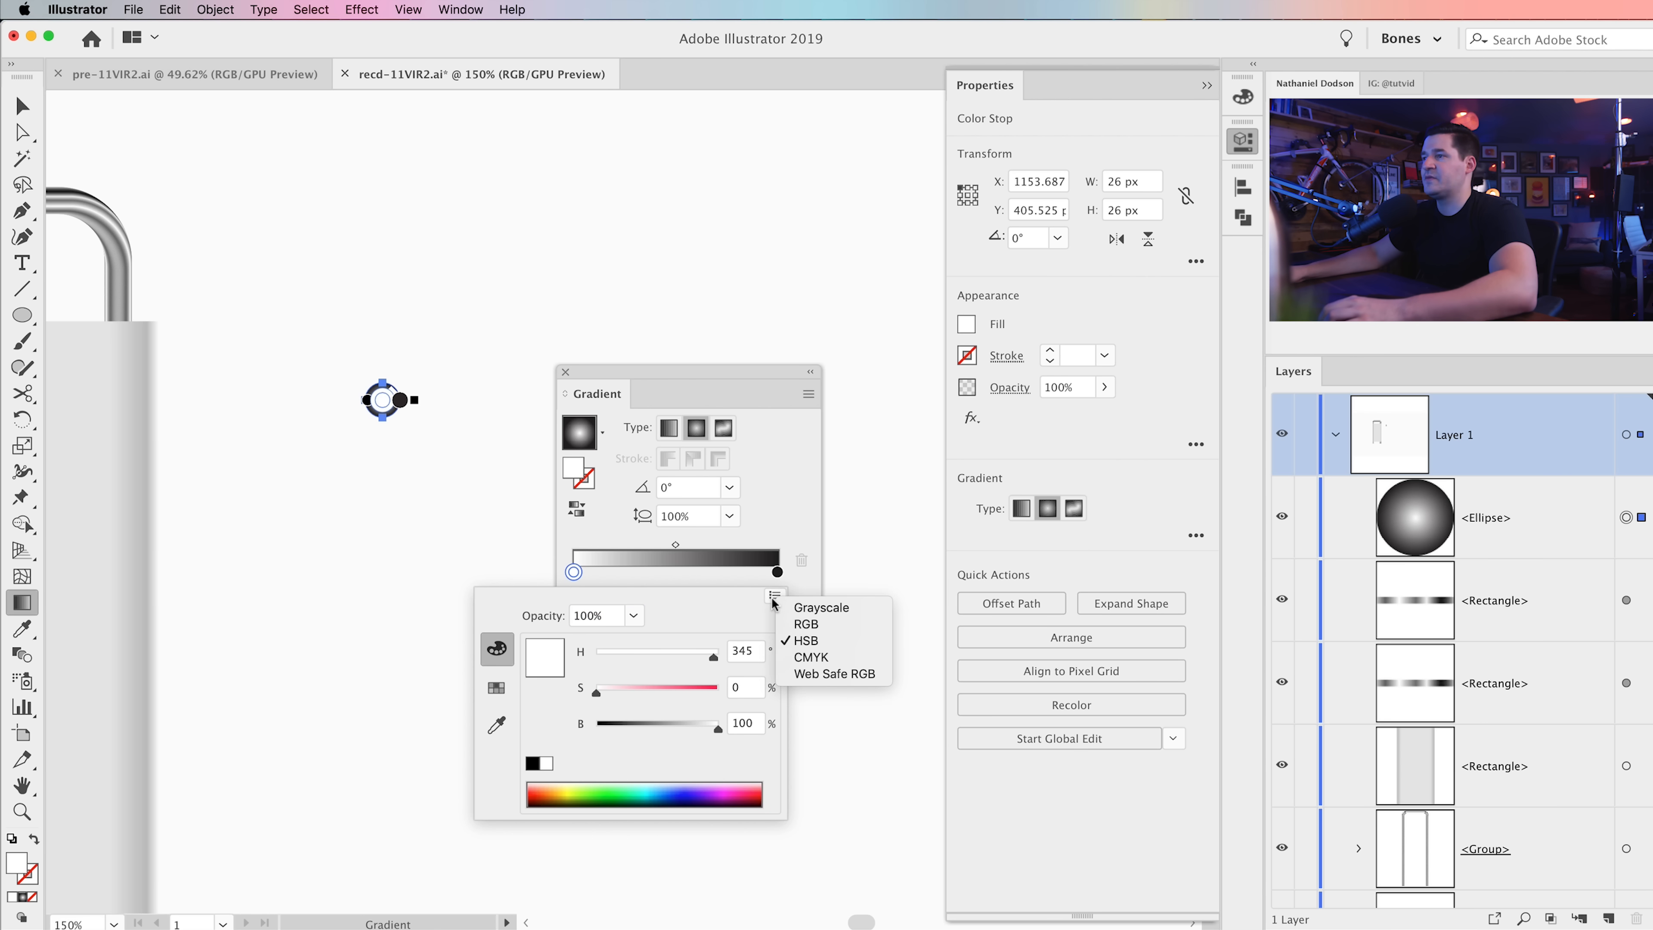
{"action": "left_click", "coordinate": [811, 627]}
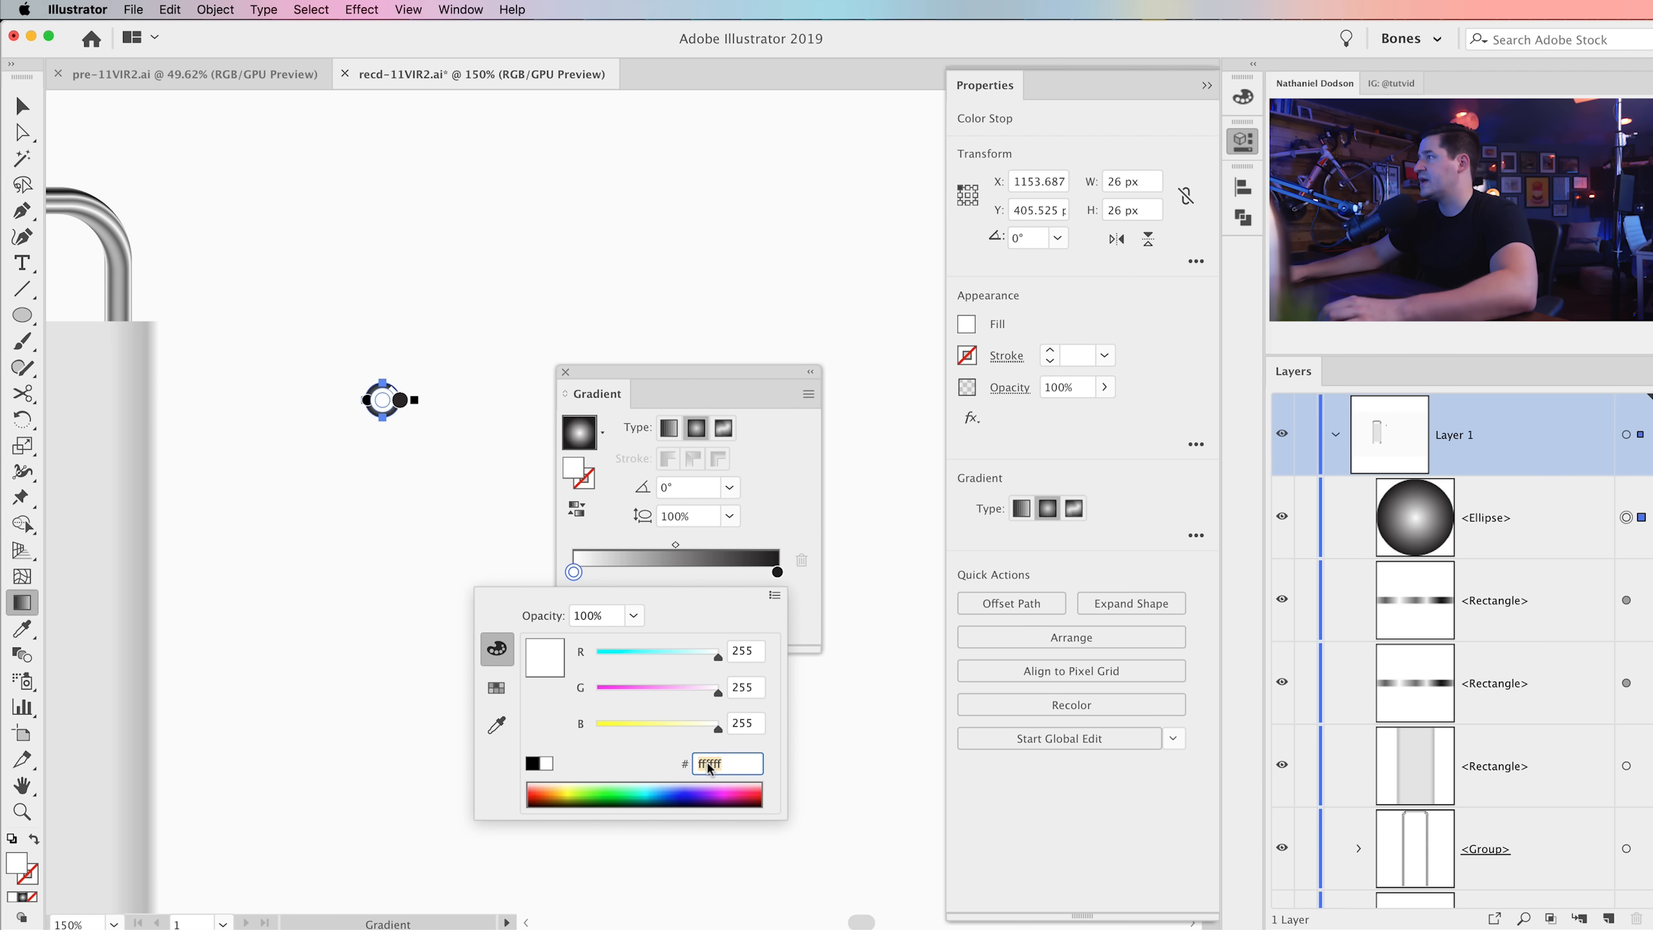
{"action": "type", "text": "f2f2f"}
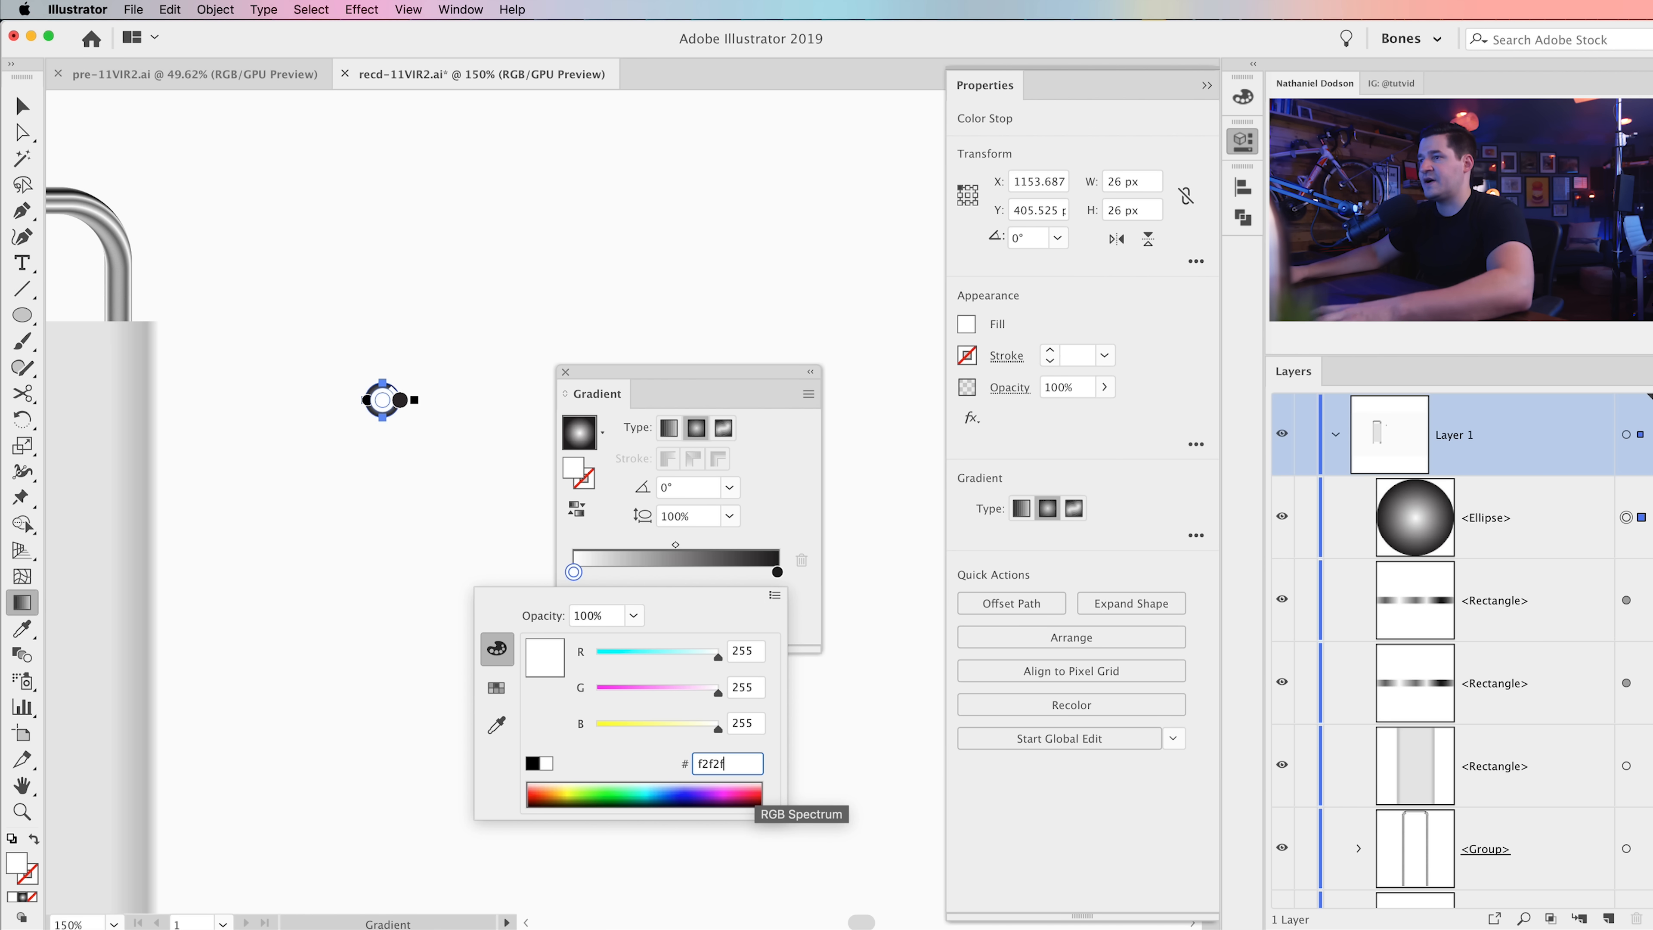
{"action": "type", "text": "2"}
{"action": "key", "text": "Tab"}
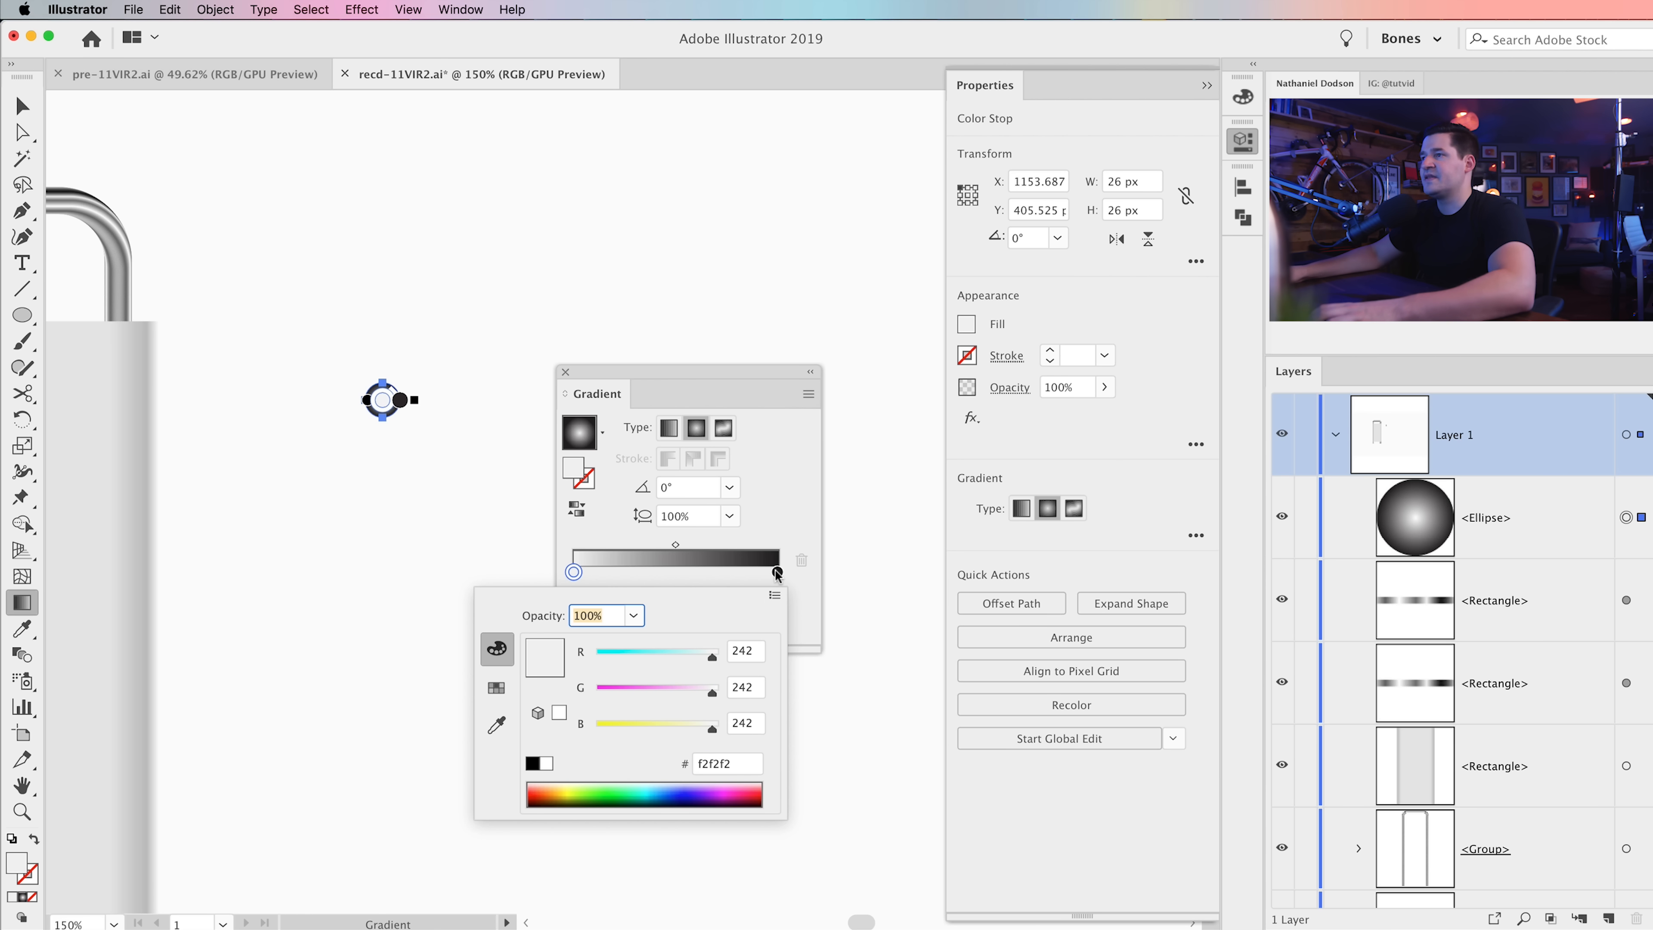
Step: Set the dark stop of the circle's radial gradient to #666666
{"action": "double_click", "coordinate": [777, 572]}
{"action": "left_click", "coordinate": [714, 762]}
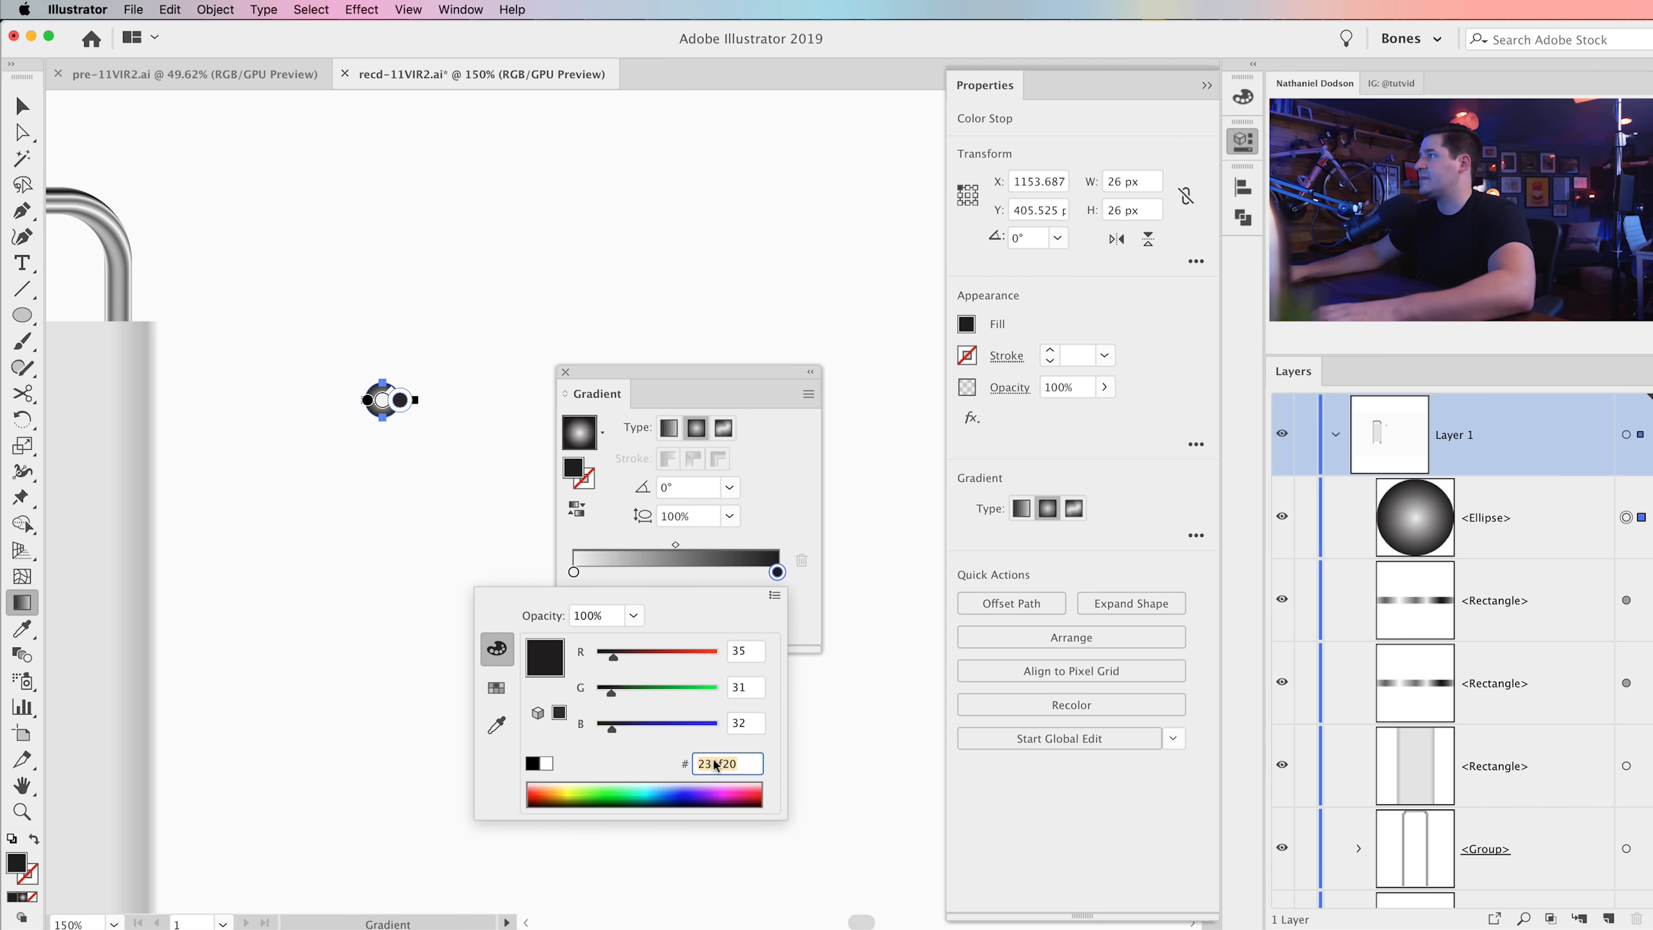
{"action": "type", "text": "666666"}
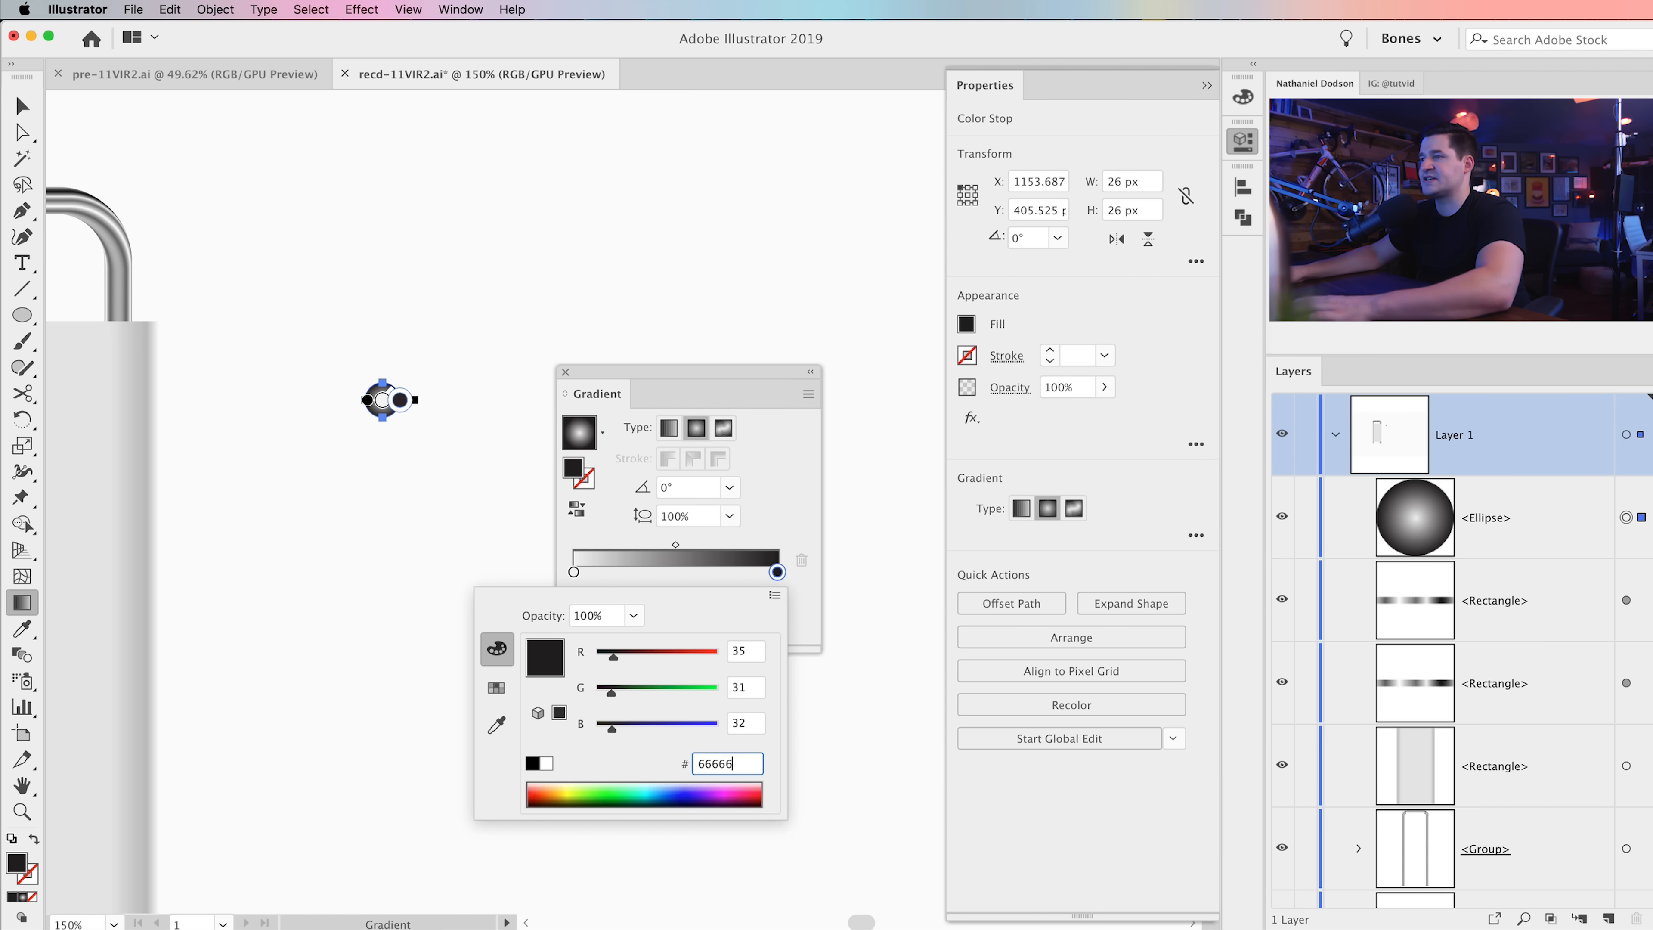
{"action": "key", "text": "Tab"}
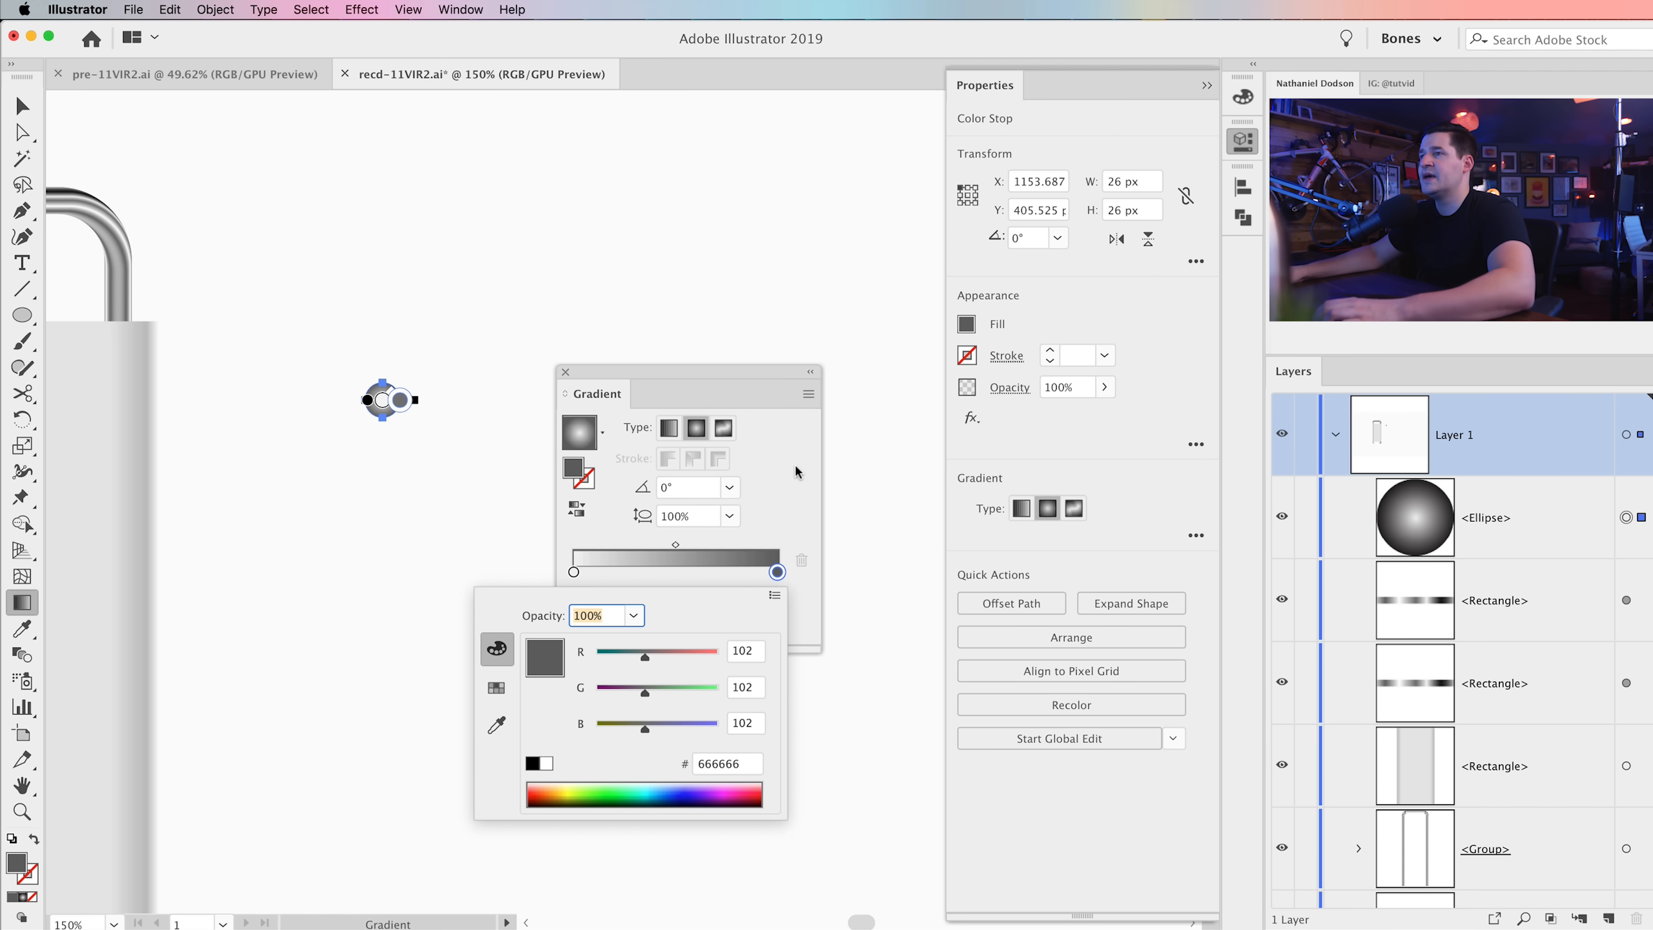
{"action": "left_click", "coordinate": [796, 471]}
Step: Re-angle the circle's radial gradient with the Gradient tool so its light centre sits toward the circle's upper-right edge
{"action": "key", "text": "z"}
{"action": "left_click", "coordinate": [391, 415]}
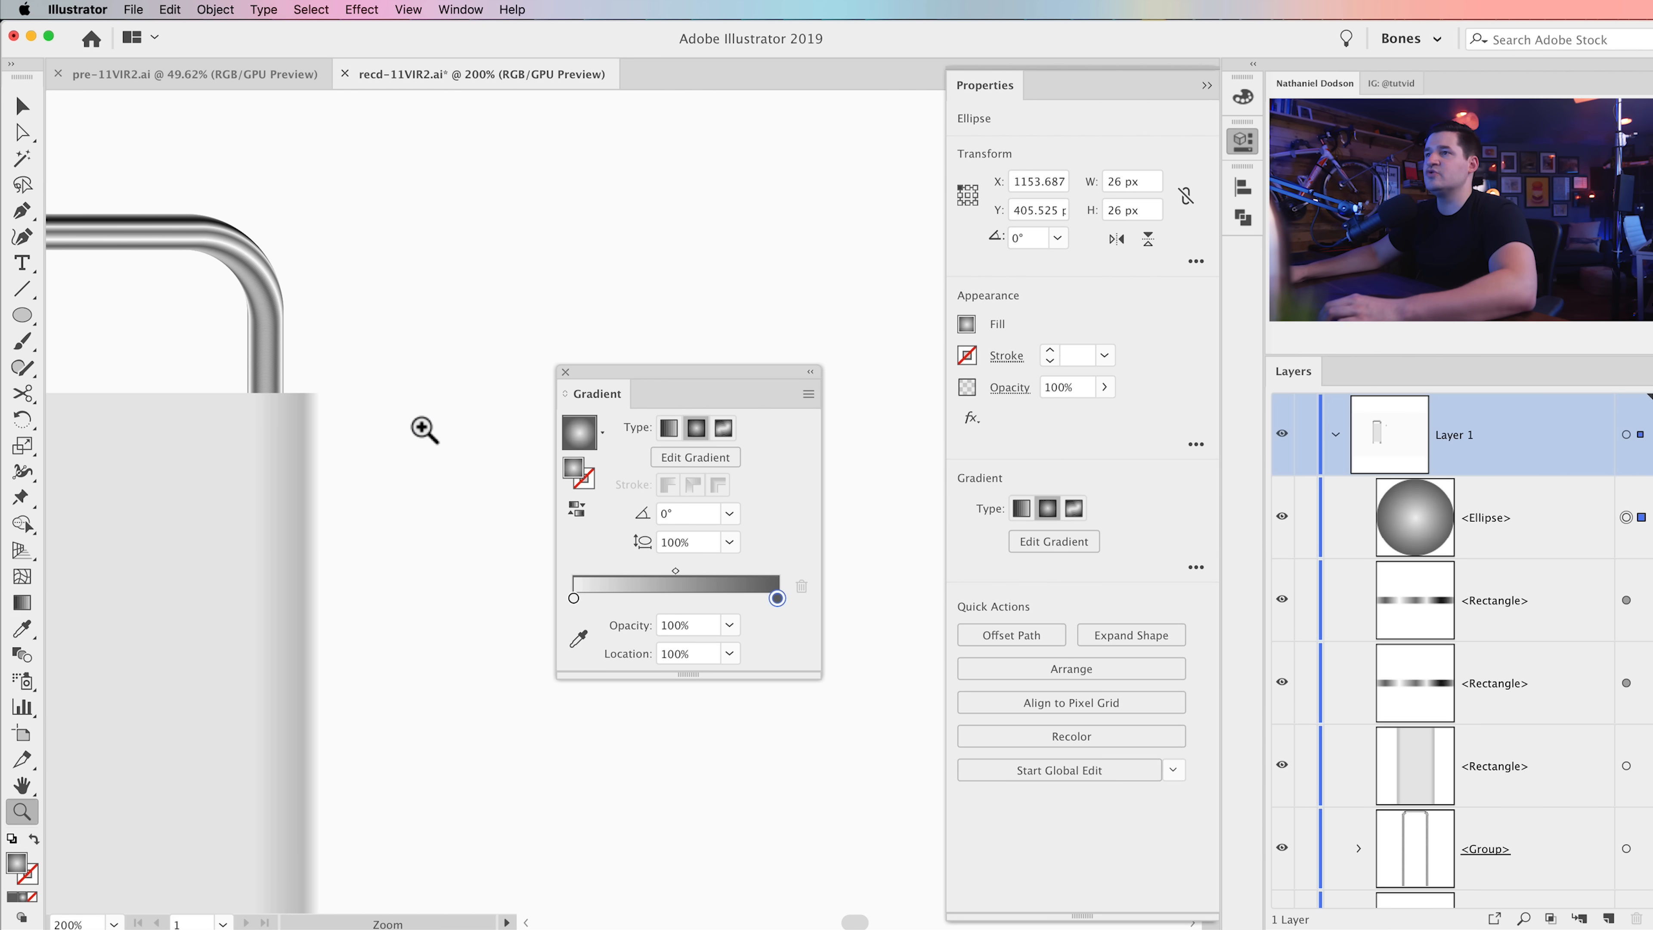
{"action": "left_click_drag", "start_coordinate": [497, 448], "coordinate": [180, 460]}
{"action": "left_click", "coordinate": [272, 518]}
{"action": "left_click_drag", "start_coordinate": [410, 462], "coordinate": [177, 465]}
{"action": "left_click_drag", "start_coordinate": [679, 384], "coordinate": [973, 267]}
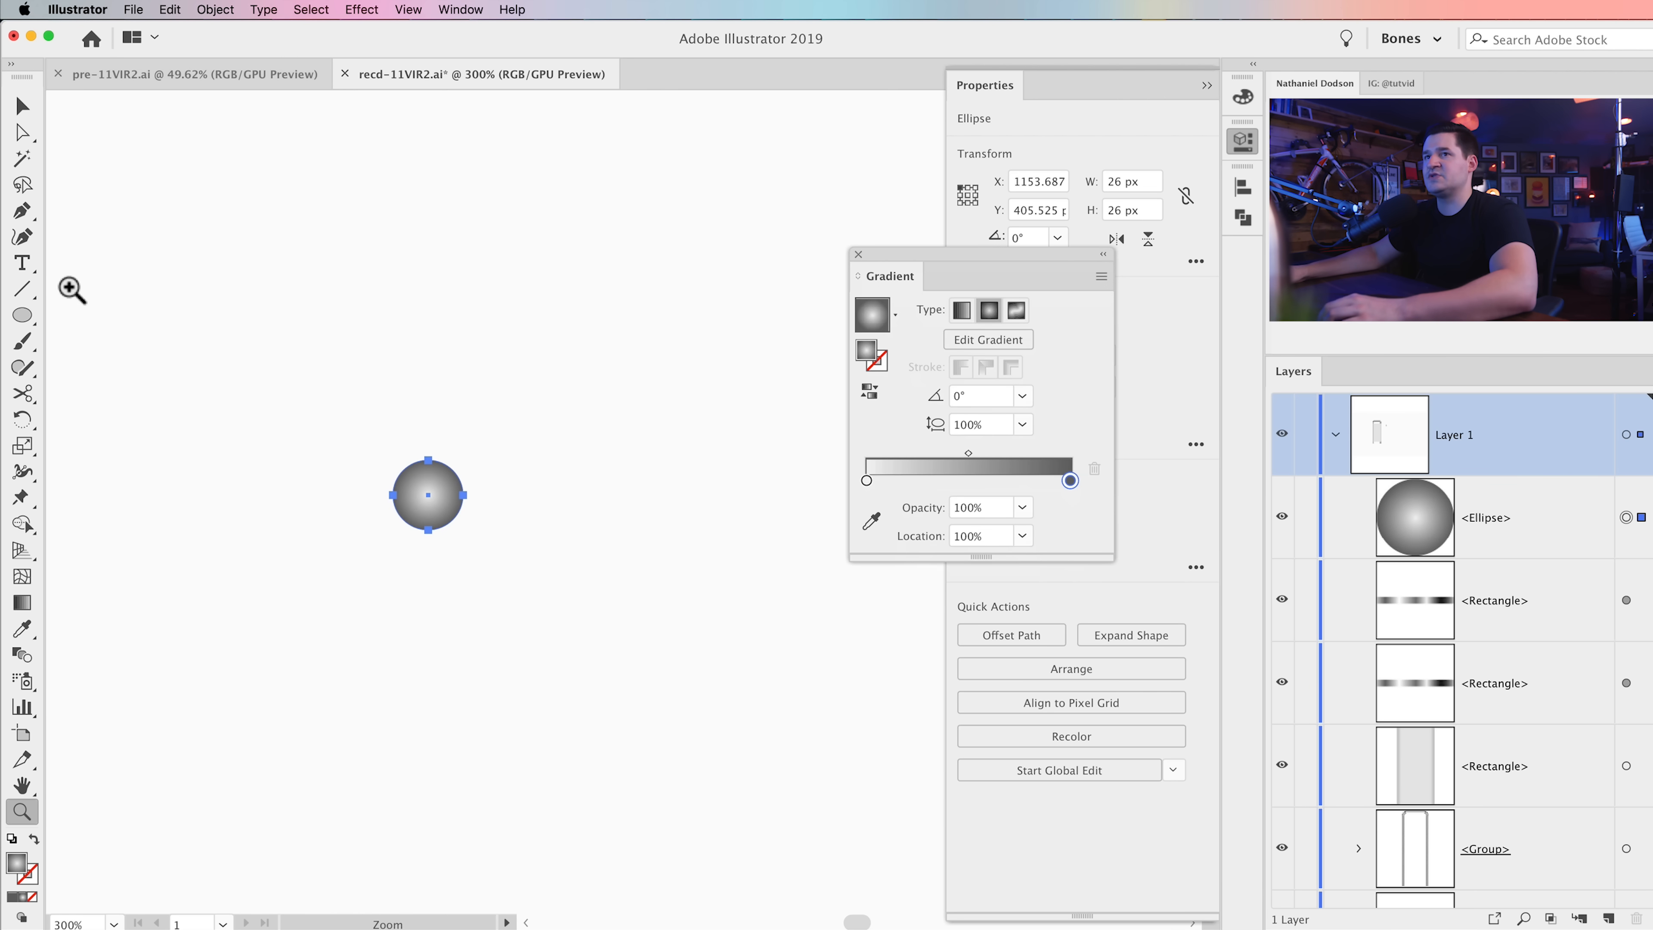
{"action": "left_click", "coordinate": [22, 603]}
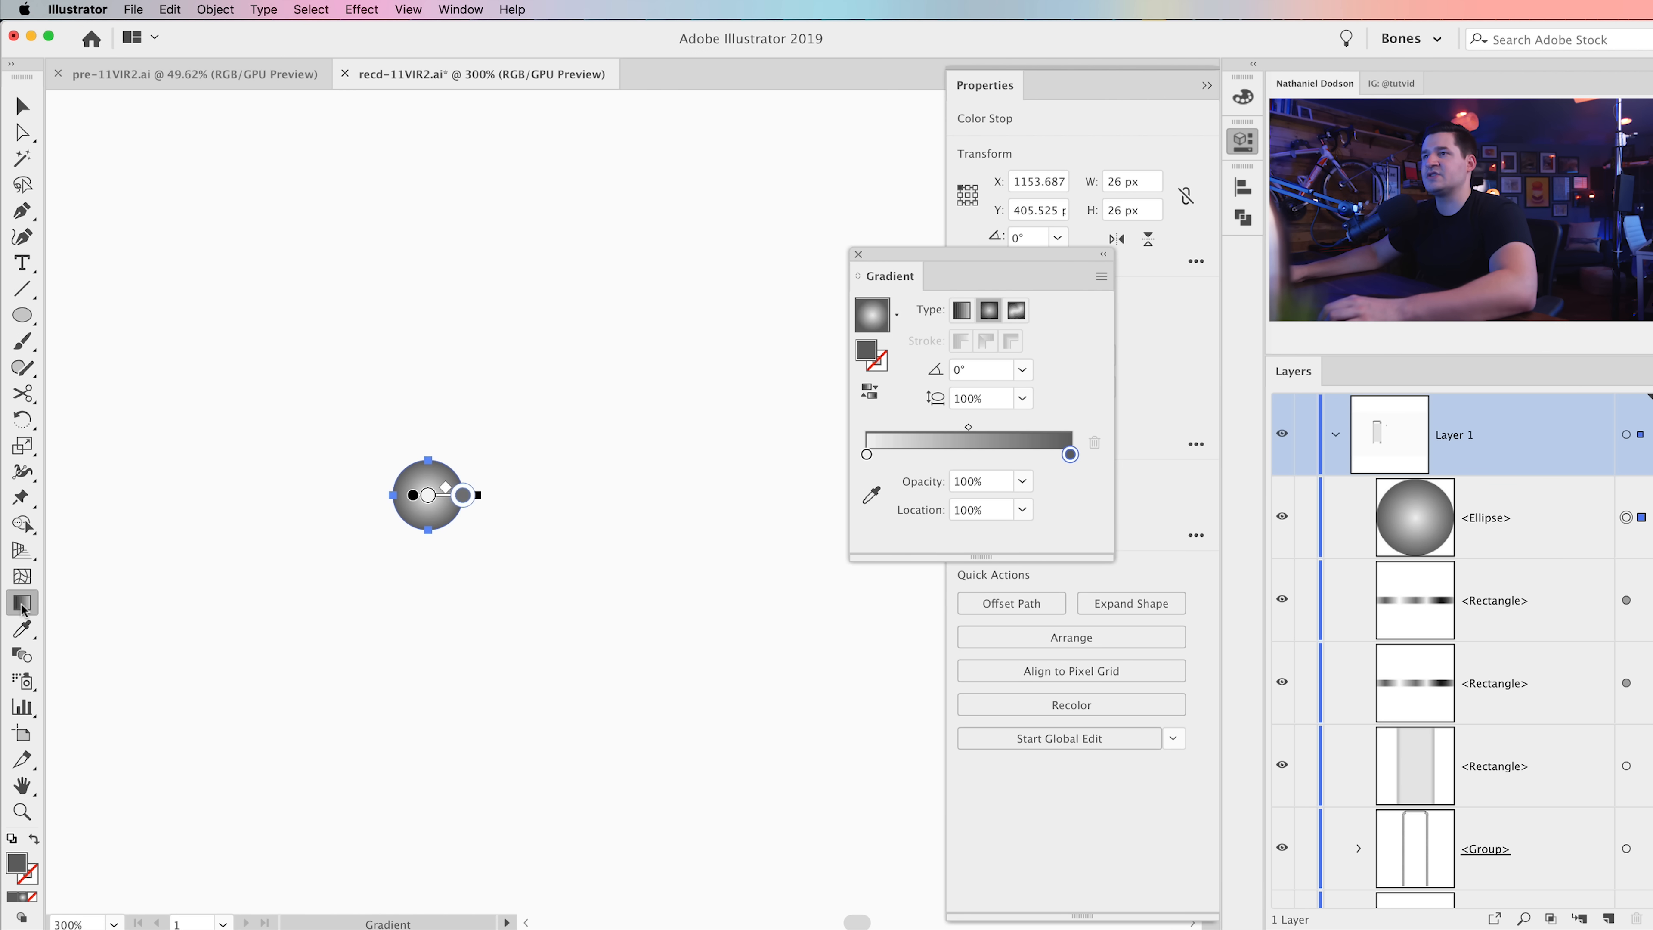
{"action": "left_click", "coordinate": [433, 495]}
{"action": "mouse_move", "coordinate": [435, 494]}
{"action": "left_mouse_down"}
{"action": "mouse_move", "coordinate": [458, 477]}
{"action": "mouse_move", "coordinate": [477, 509]}
{"action": "left_mouse_up"}
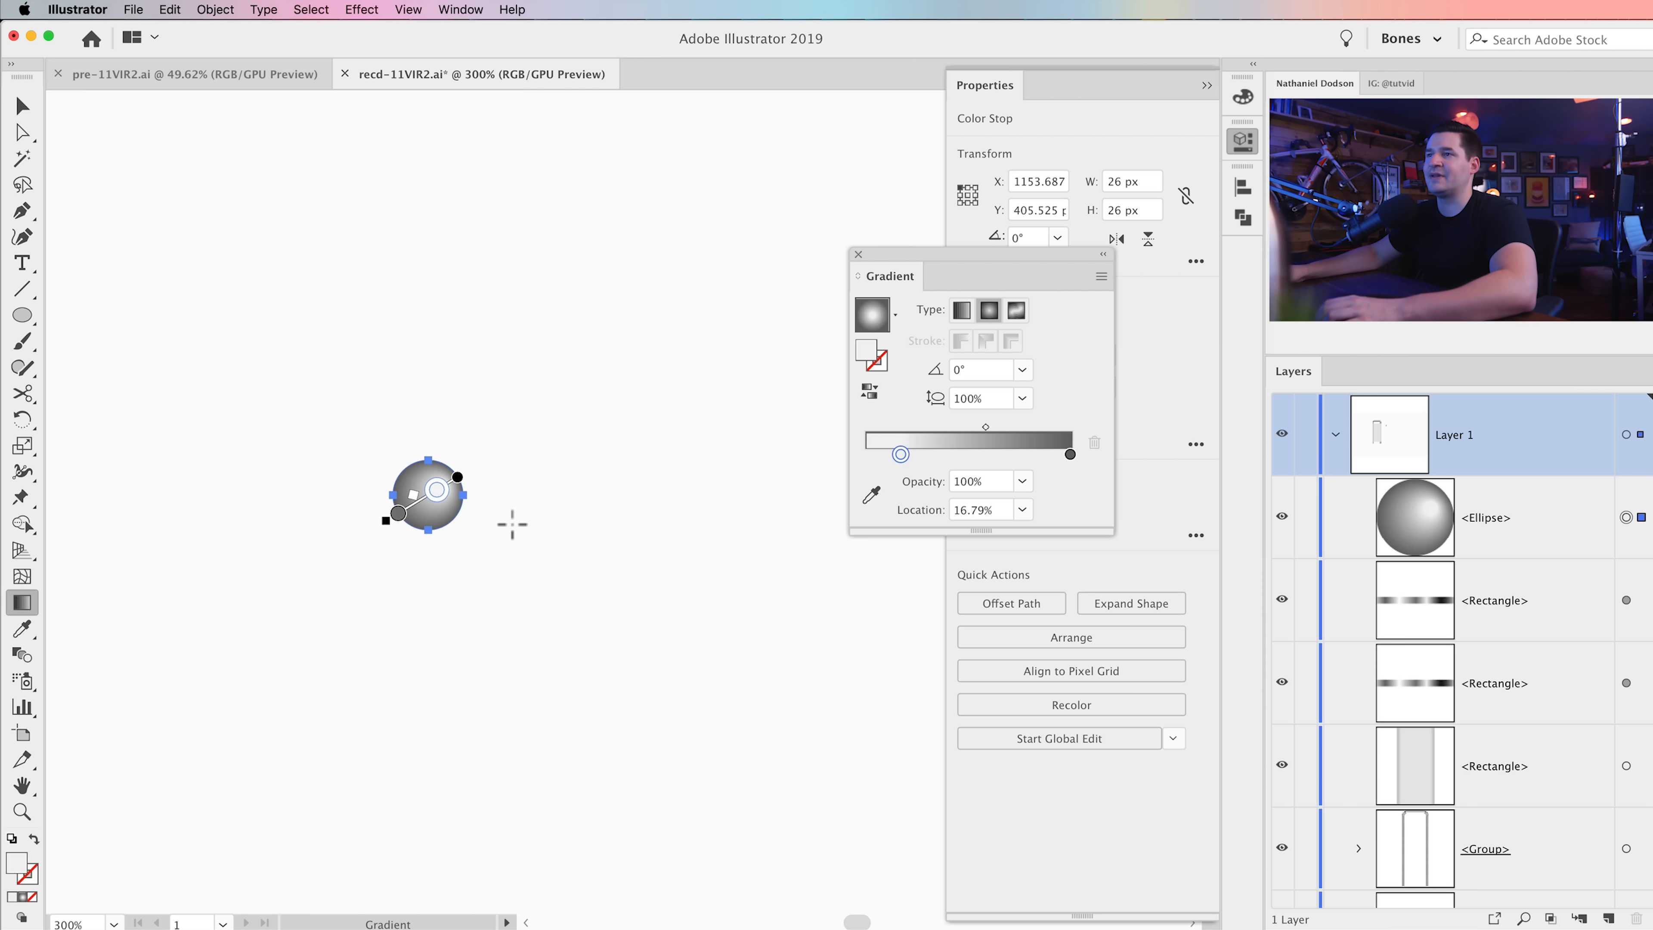
{"action": "left_click", "coordinate": [470, 469]}
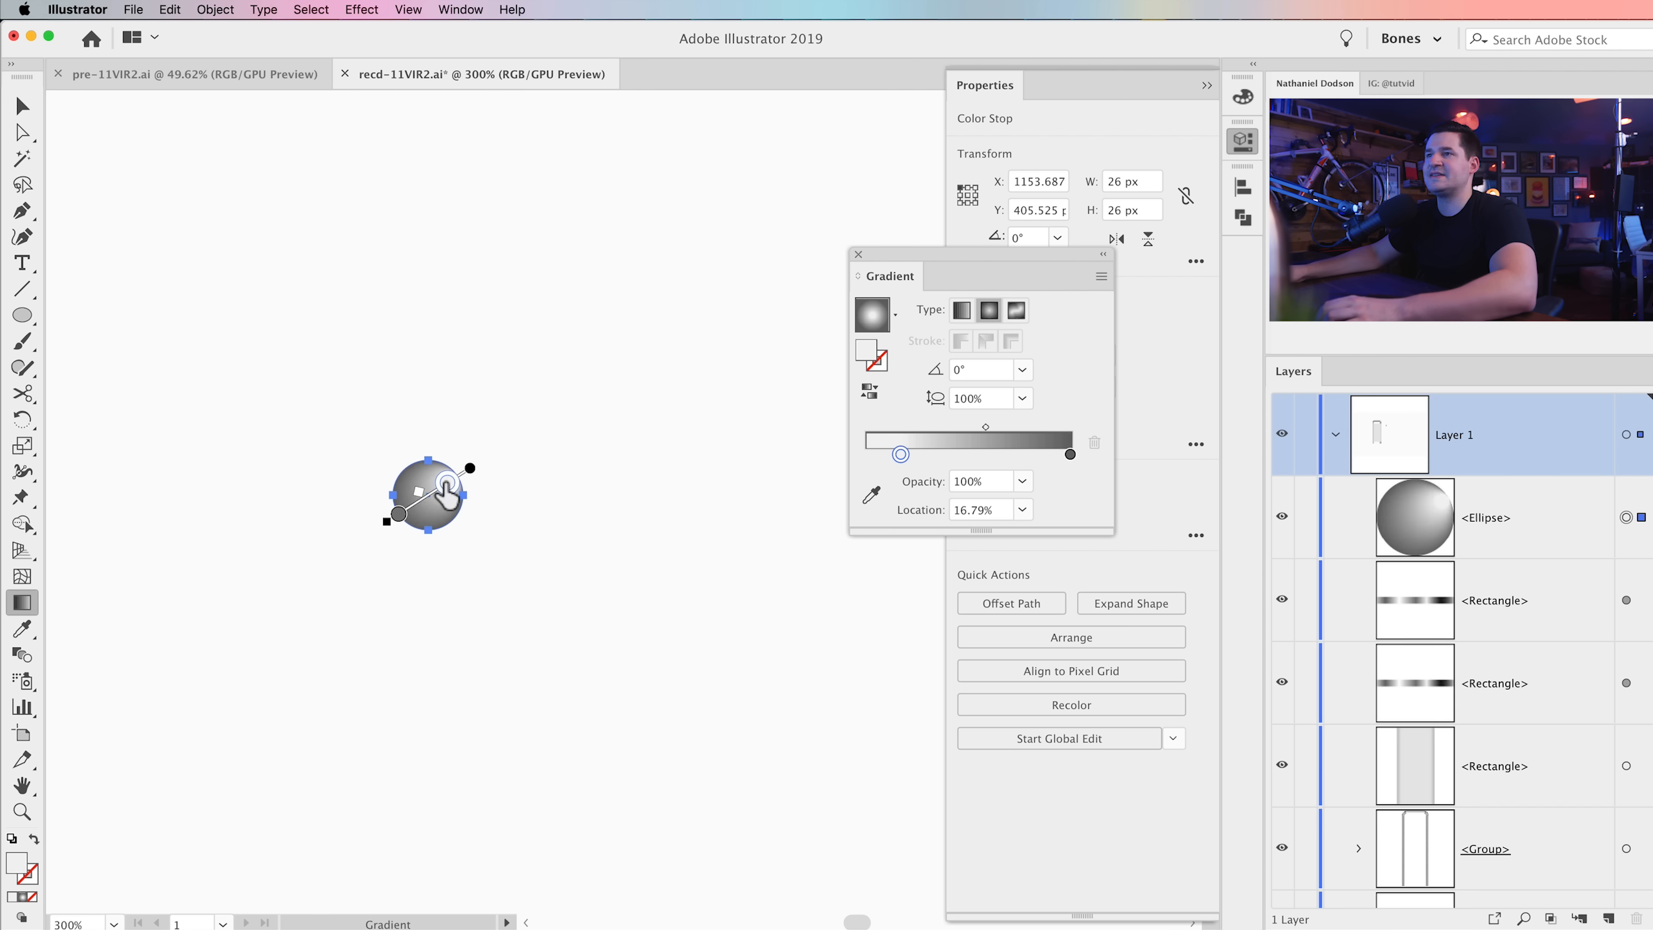
Step: Slide the light stop inward along the circle's gradient and the dark stop to a location of 88.28%, and deselect the circle
{"action": "left_click_drag", "start_coordinate": [447, 483], "coordinate": [414, 506]}
{"action": "left_click", "coordinate": [399, 516]}
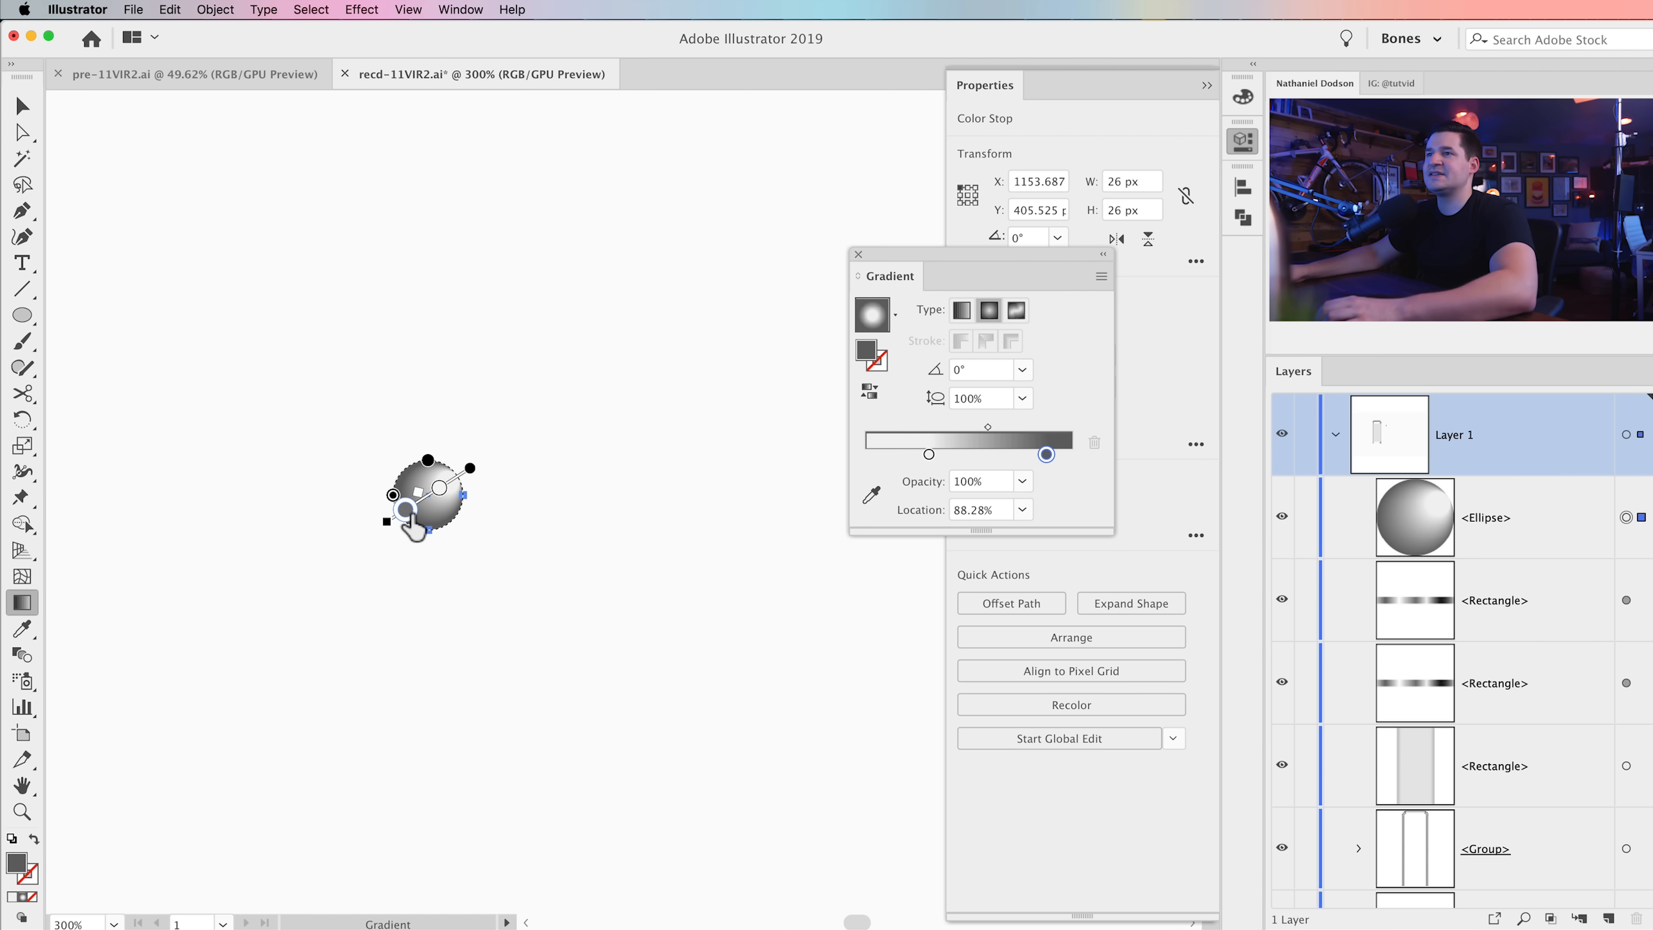
{"action": "key", "text": "v"}
{"action": "left_click", "coordinate": [284, 294]}
{"action": "left_click_drag", "start_coordinate": [539, 582], "coordinate": [588, 568]}
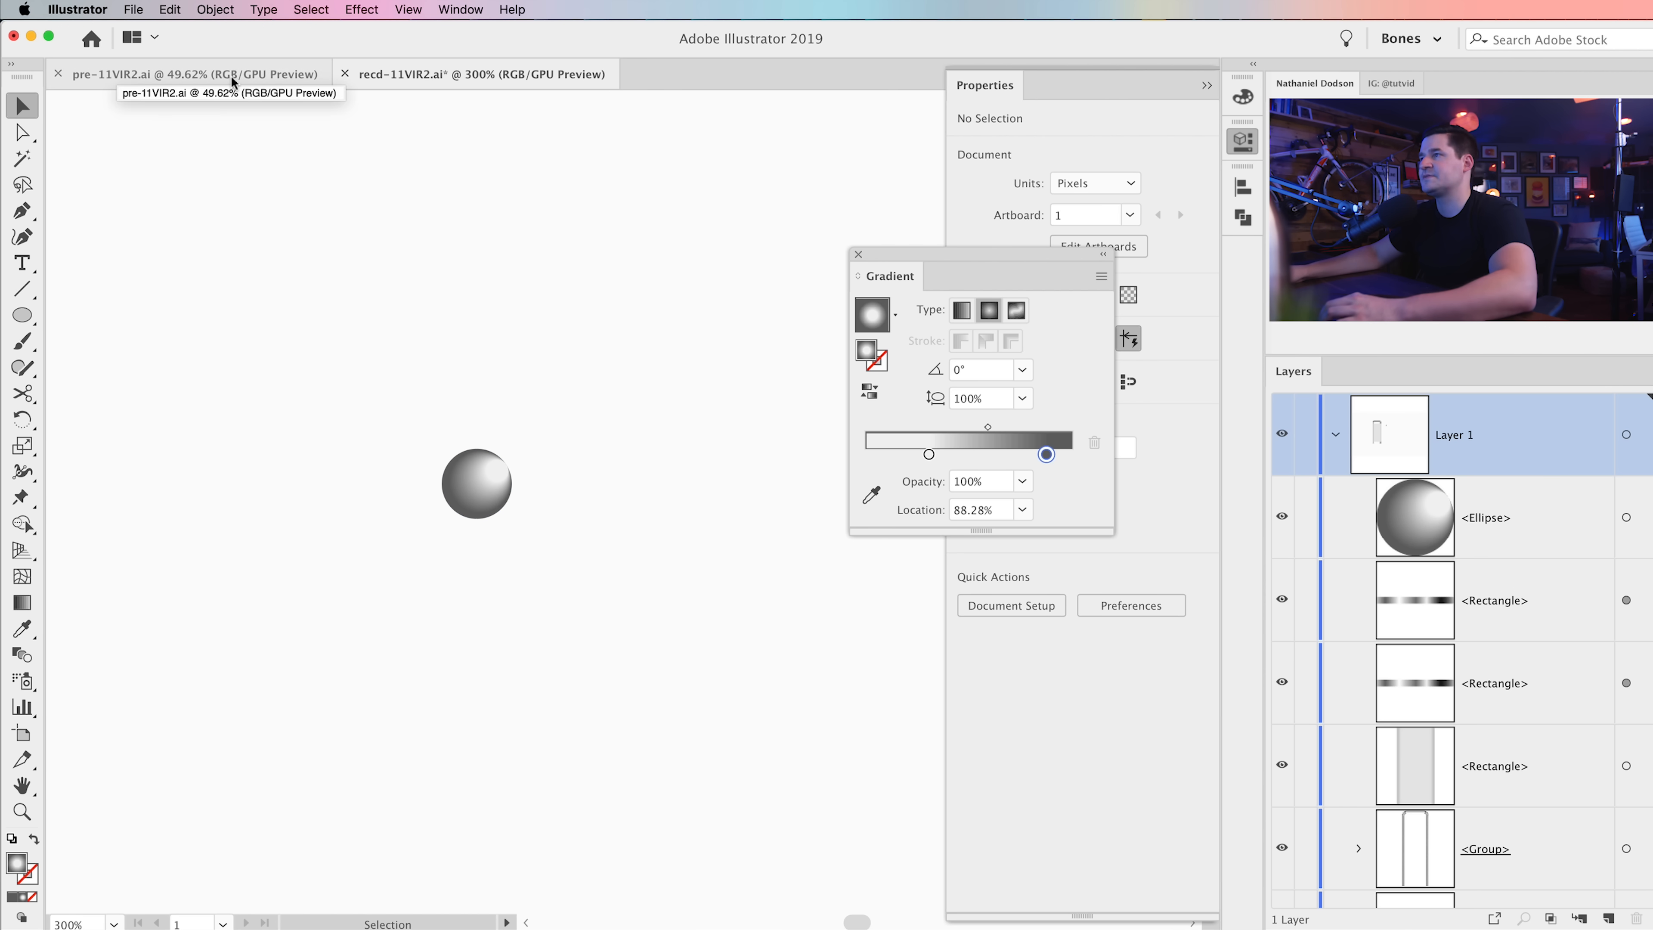
Step: Set the gradient's light stop to 21.87%, redraw the gradient diagonally from the circle's upper-right to lower-left, and move the circle up slightly
{"action": "left_click", "coordinate": [493, 505]}
{"action": "left_click", "coordinate": [22, 603]}
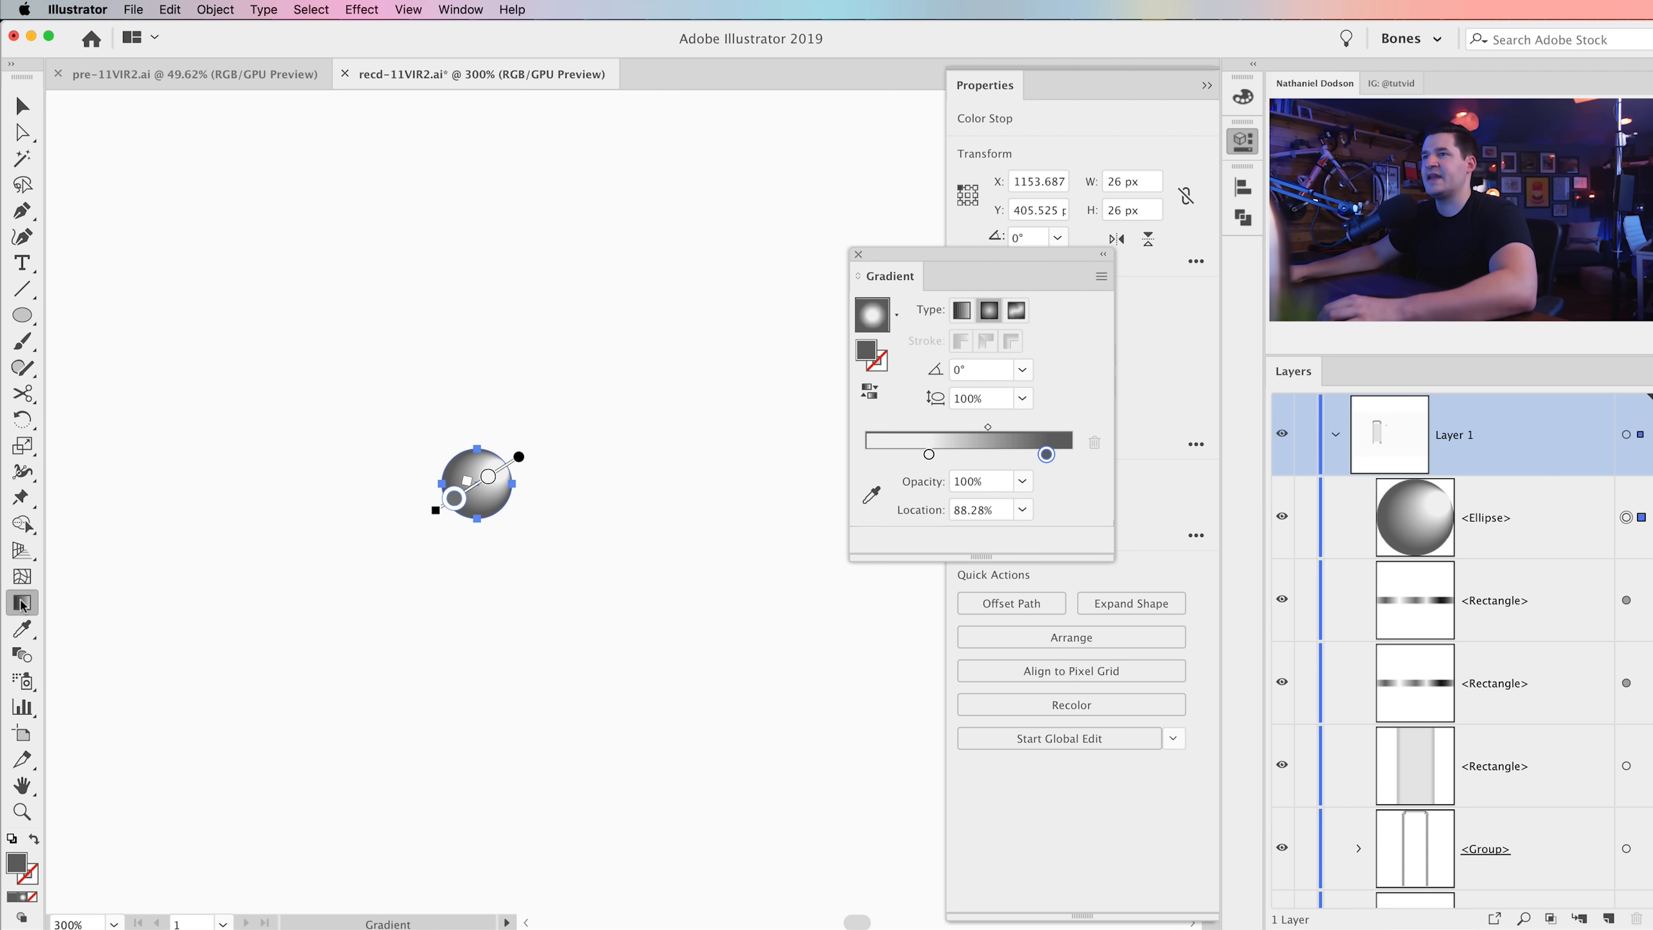
{"action": "mouse_move", "coordinate": [435, 511]}
{"action": "left_mouse_down"}
{"action": "mouse_move", "coordinate": [511, 457]}
{"action": "mouse_move", "coordinate": [529, 503]}
{"action": "left_mouse_up"}
{"action": "left_click", "coordinate": [493, 475]}
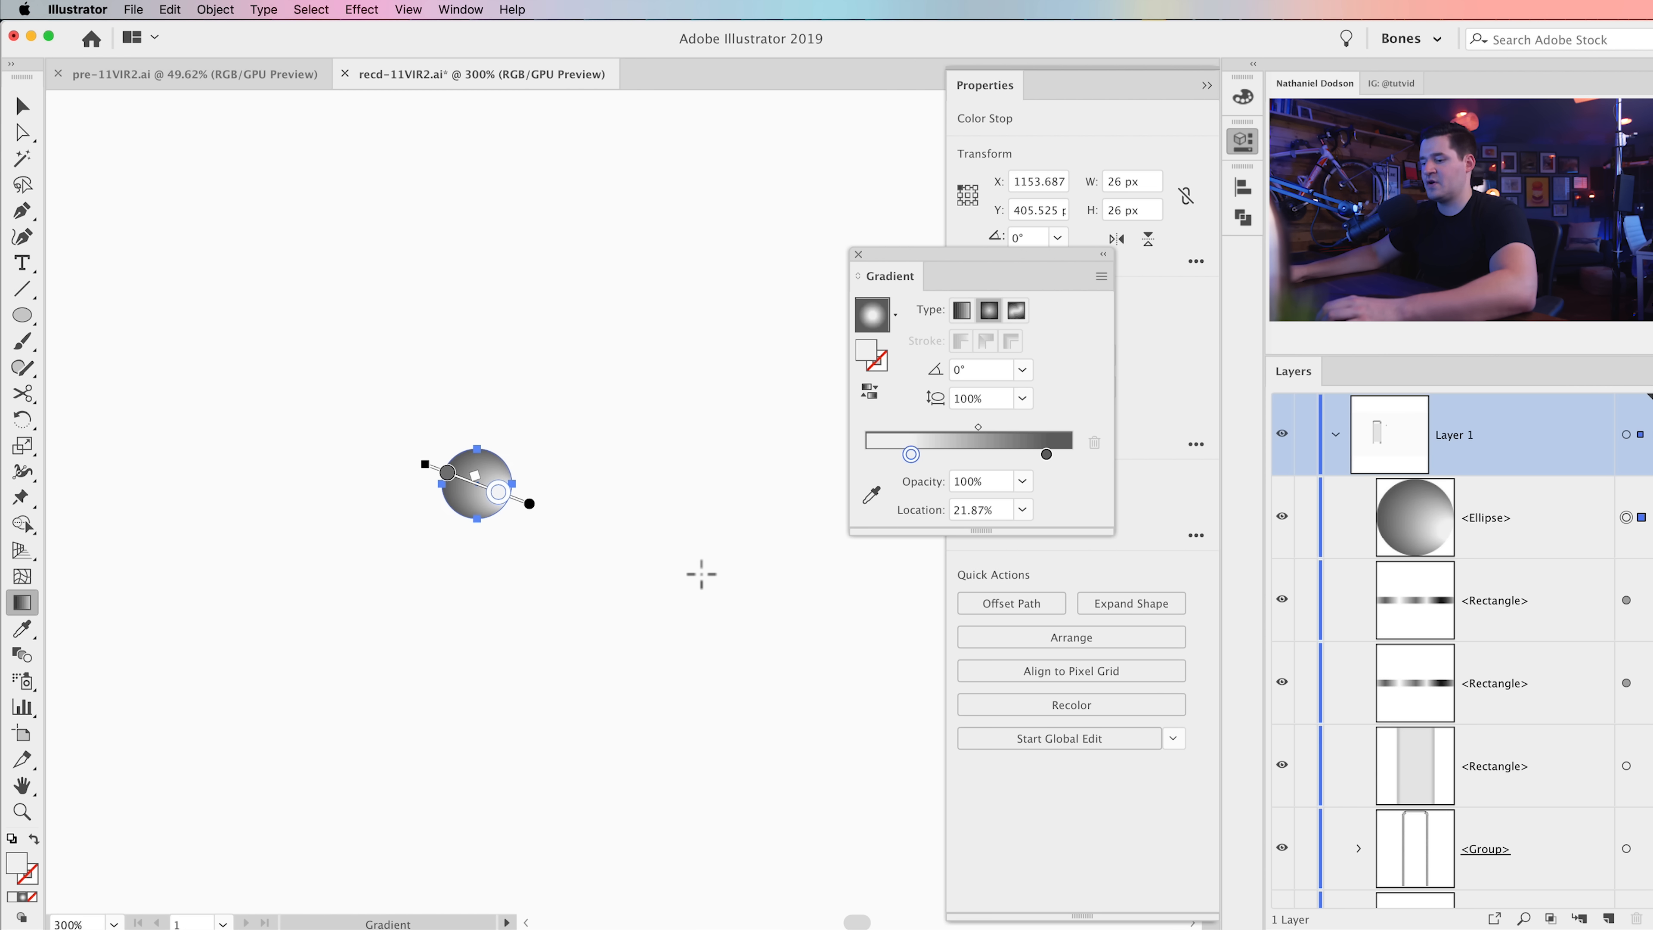
{"action": "left_click_drag", "start_coordinate": [567, 430], "coordinate": [583, 430]}
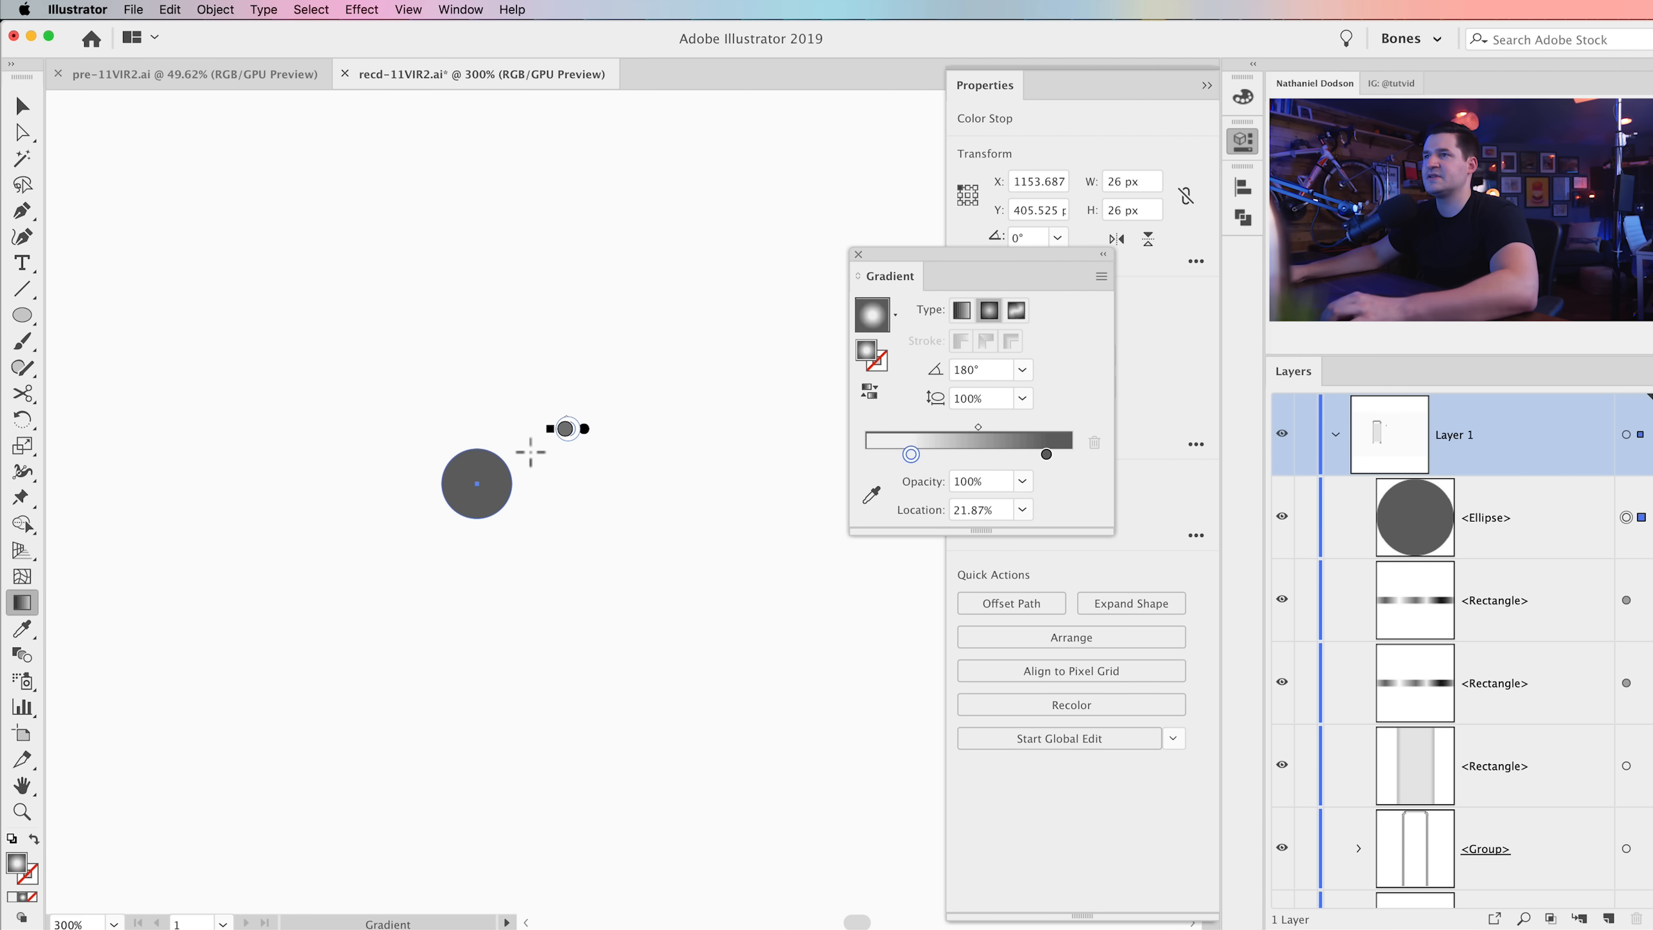
{"action": "left_click_drag", "start_coordinate": [435, 519], "coordinate": [521, 448]}
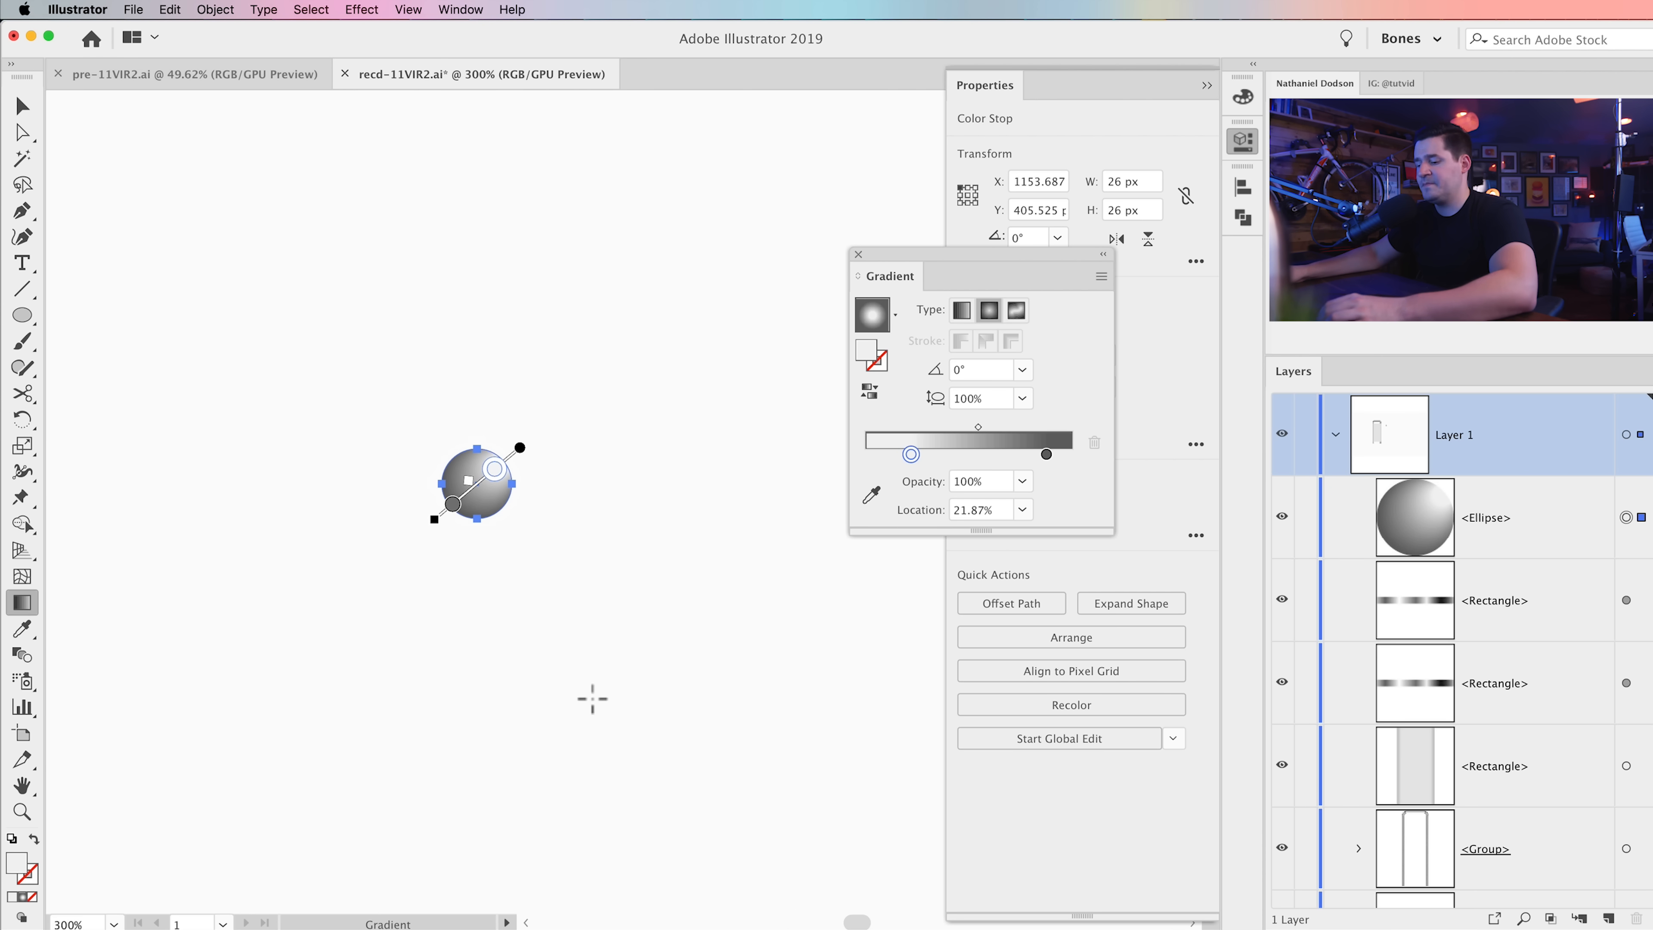
{"action": "key", "text": "v"}
{"action": "left_click", "coordinate": [554, 531]}
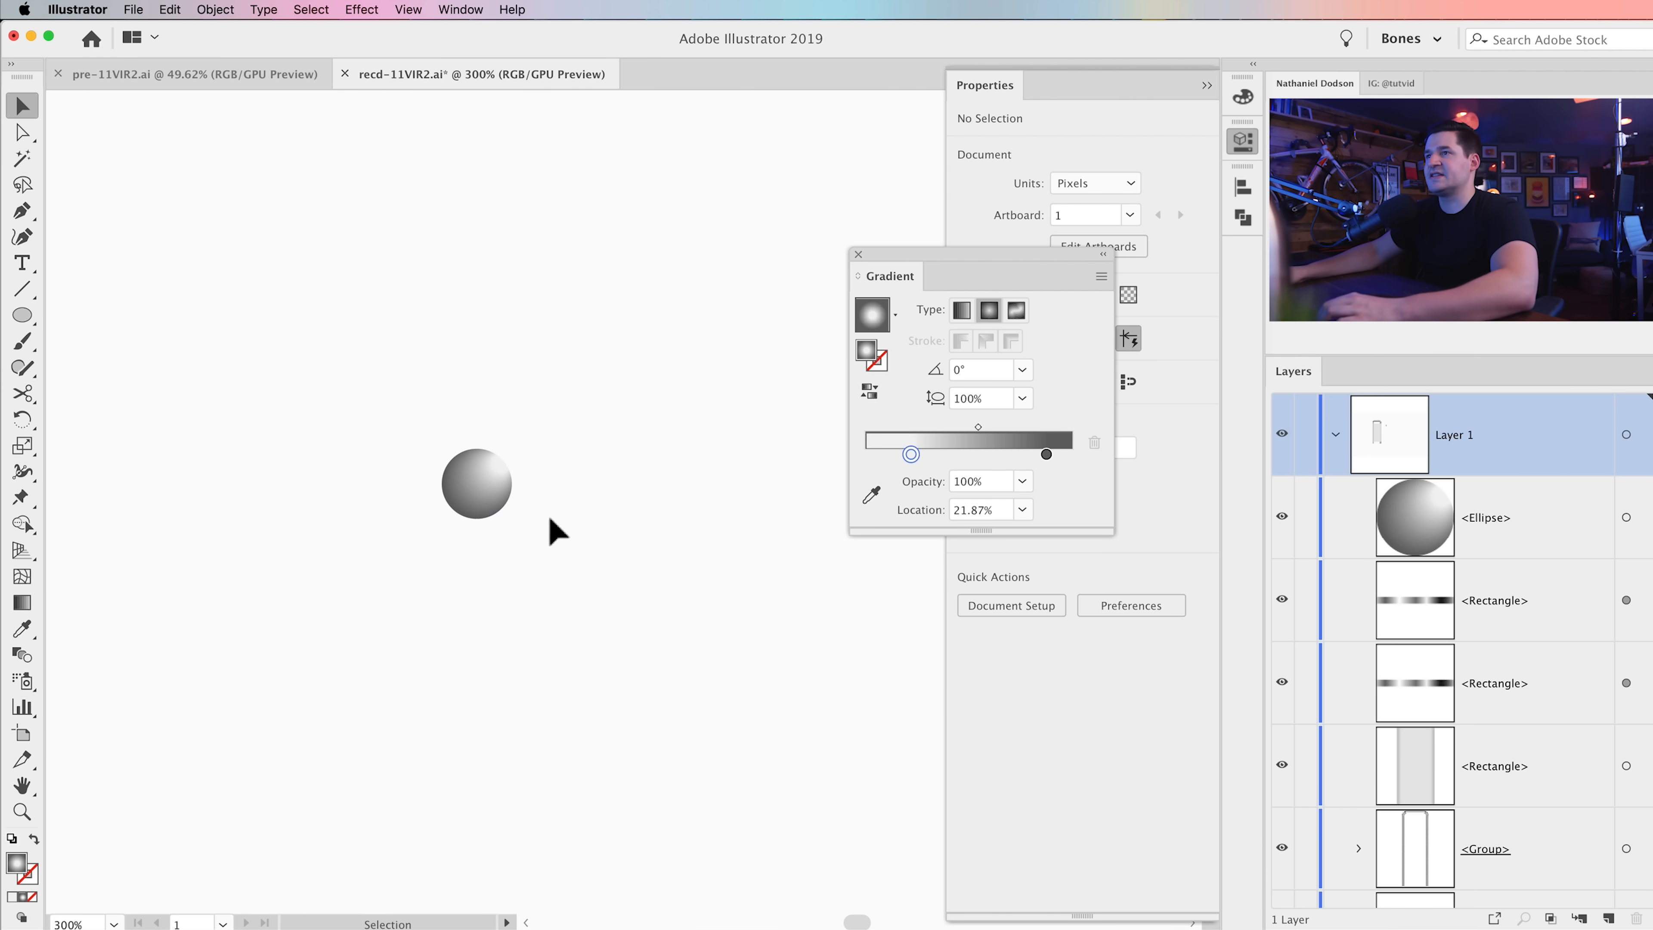
{"action": "left_click", "coordinate": [493, 502]}
{"action": "left_click_drag", "start_coordinate": [494, 502], "coordinate": [481, 454]}
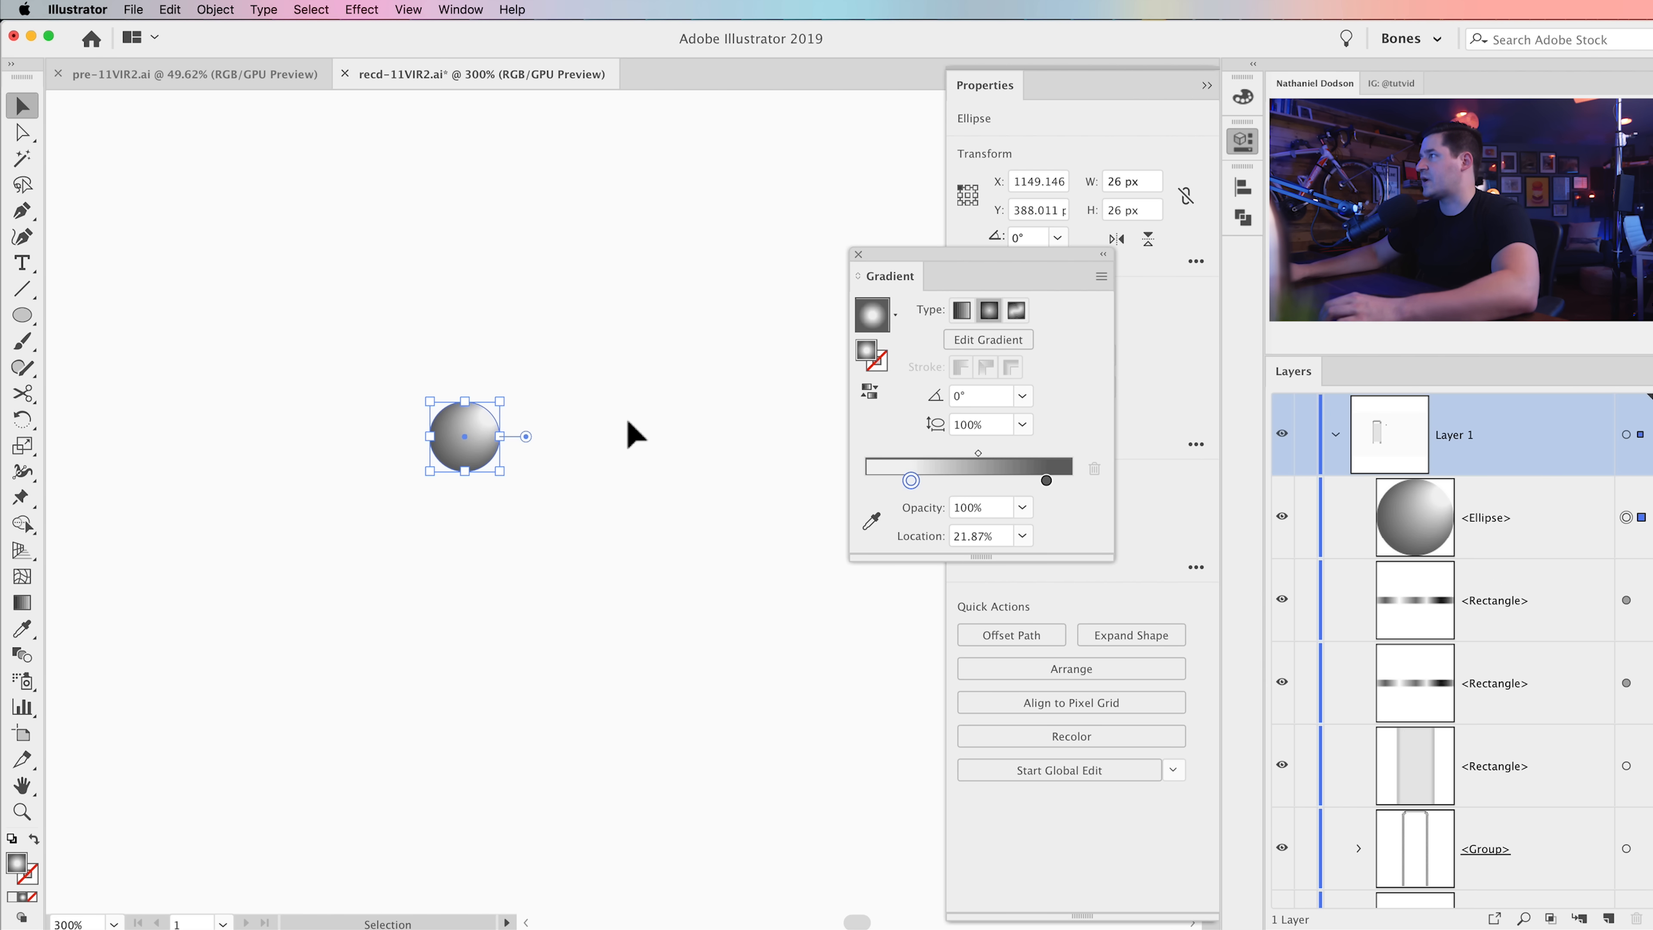
Step: Create a 14 by 10 px ellipse just above the circle with the Ellipse tool
{"action": "key", "text": "z"}
{"action": "left_click", "coordinate": [465, 440]}
{"action": "left_click", "coordinate": [675, 546]}
{"action": "left_click", "coordinate": [597, 469]}
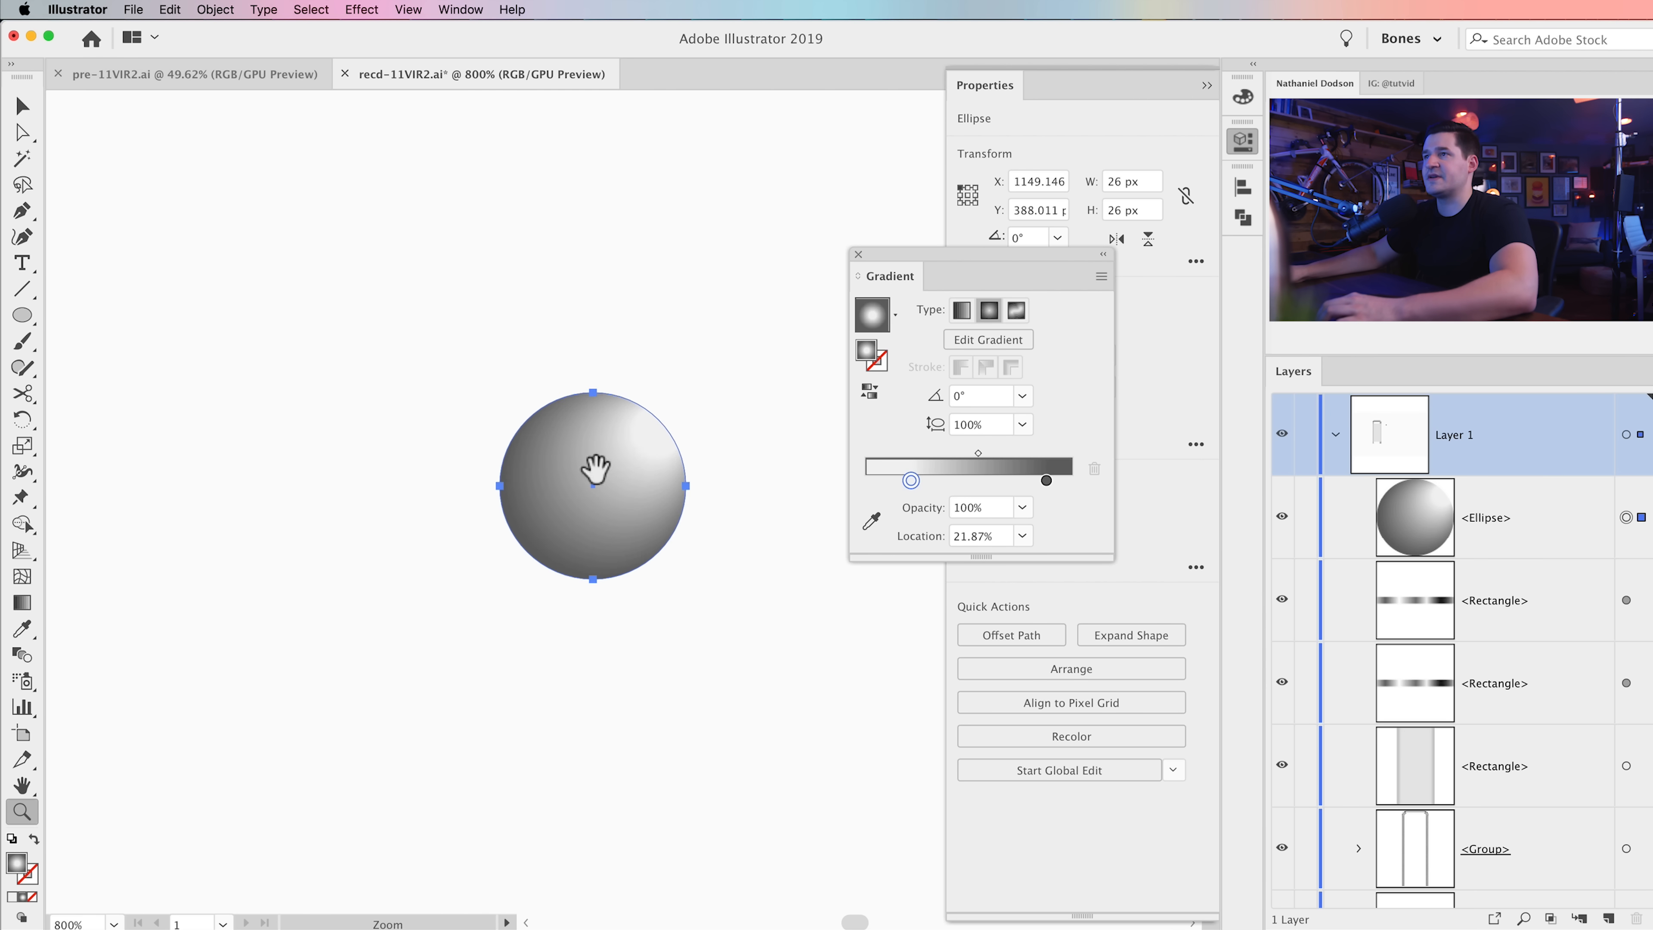
{"action": "left_click_drag", "start_coordinate": [627, 441], "coordinate": [434, 457]}
{"action": "key", "text": "l"}
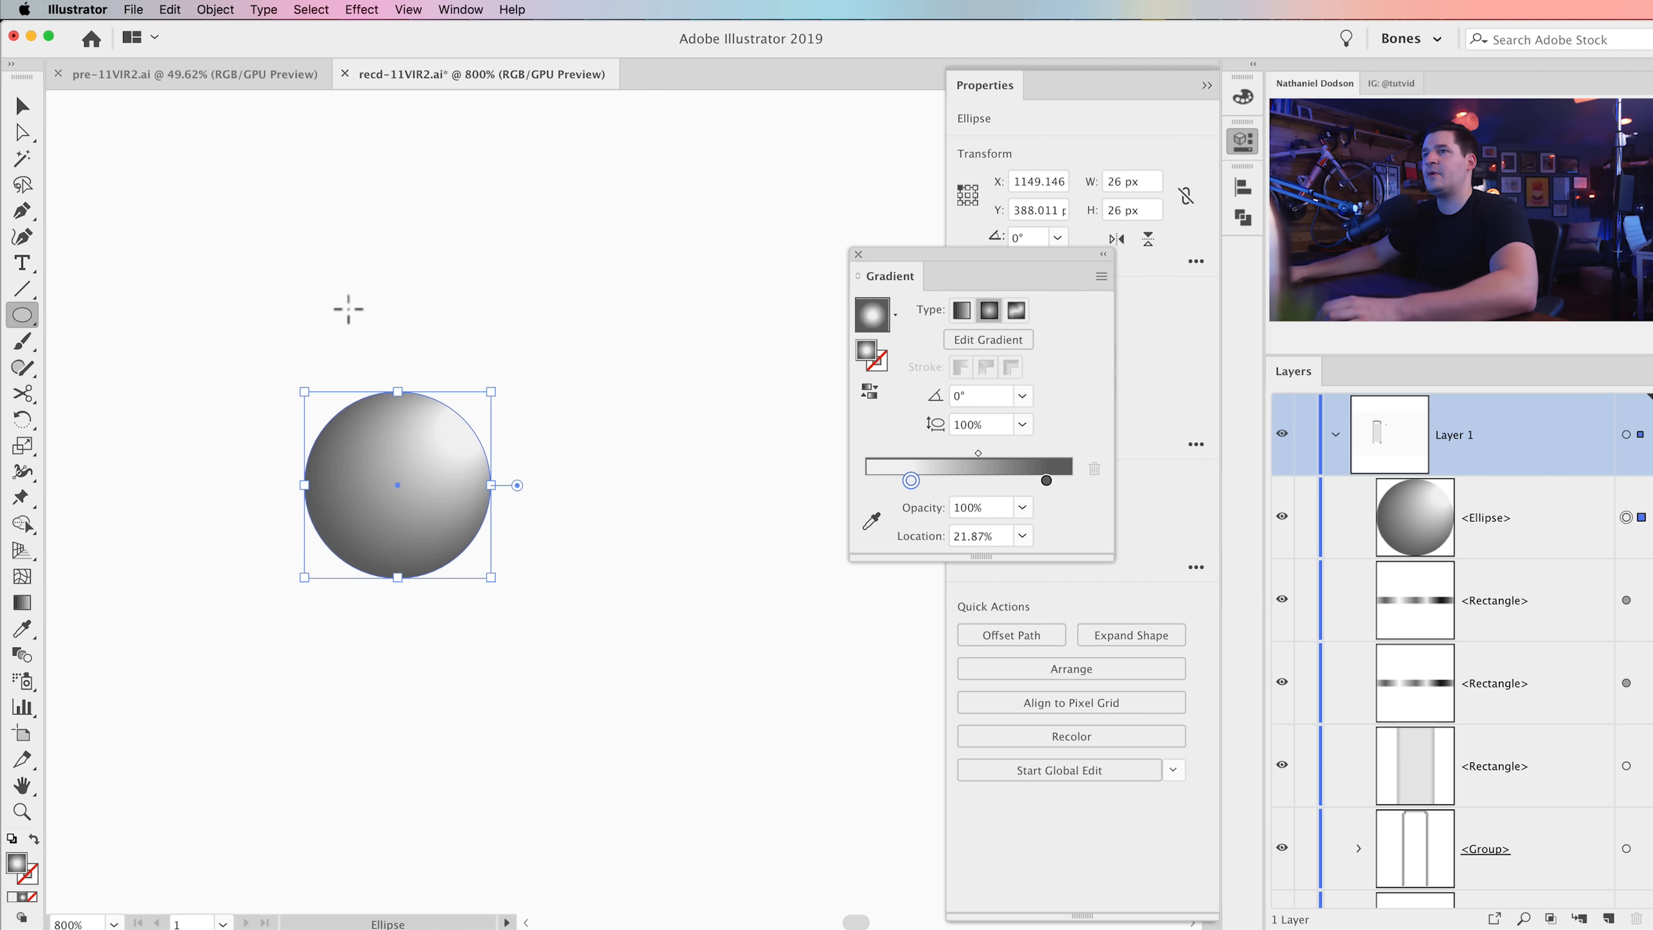
{"action": "left_click", "coordinate": [377, 302]}
{"action": "type", "text": "14"}
{"action": "key", "text": "Tab"}
{"action": "type", "text": "10"}
{"action": "key", "text": "Tab"}
{"action": "left_click", "coordinate": [539, 278]}
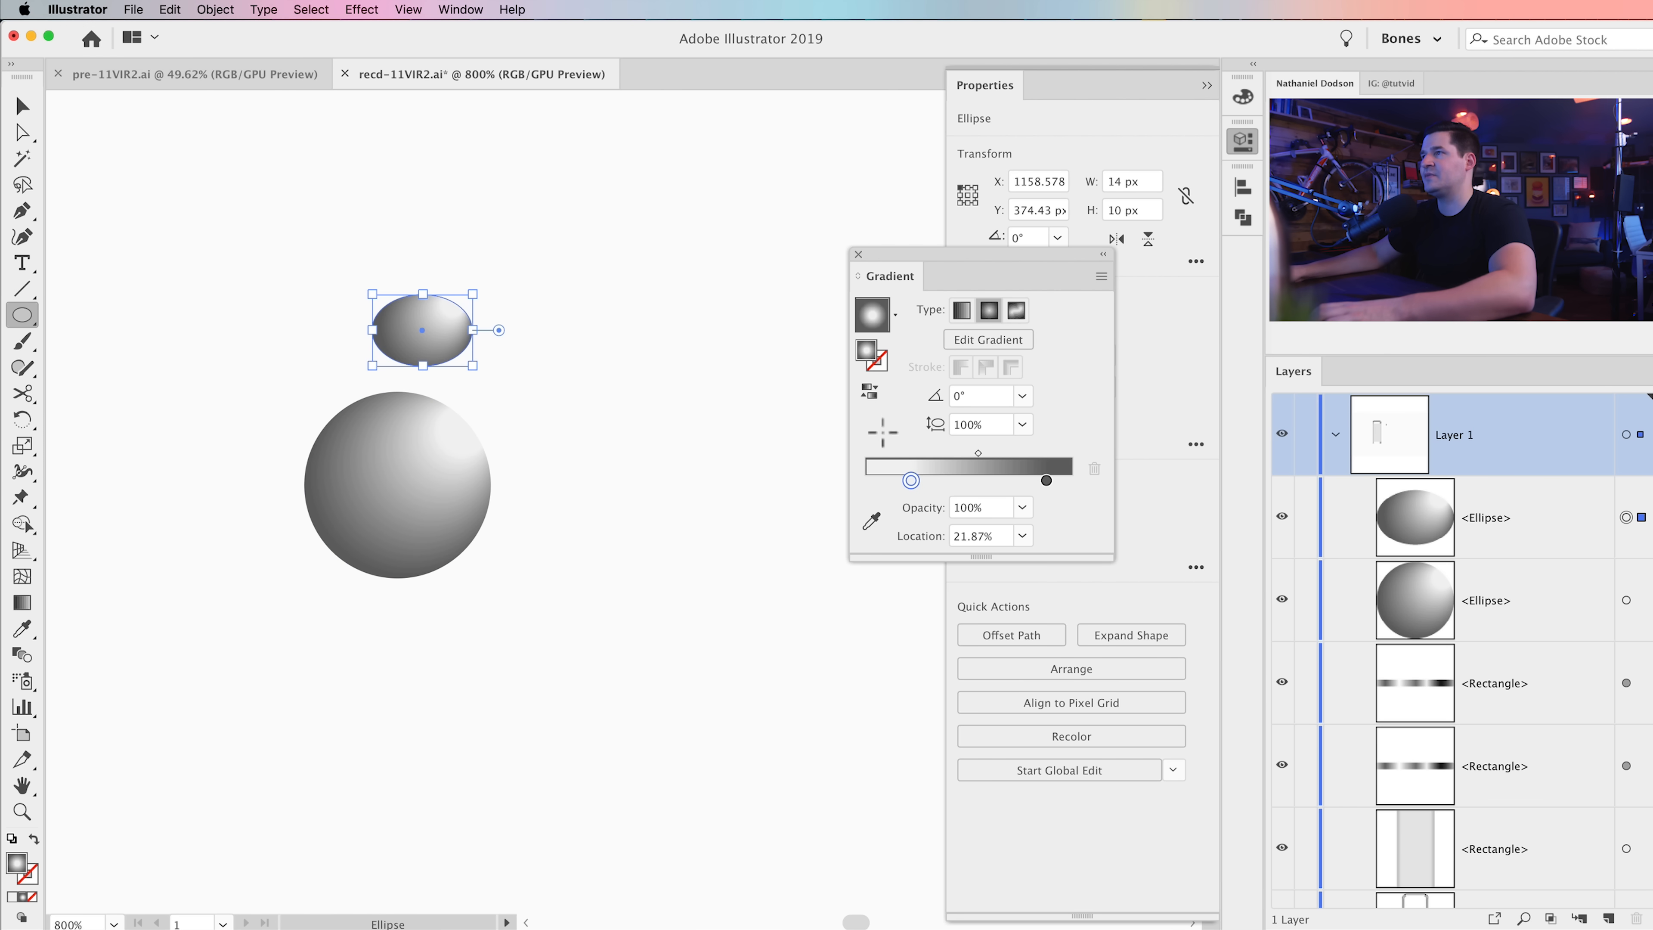
Step: Close the Gradient settings and fill the small ellipse with solid colour #1f1f1f
{"action": "left_click", "coordinate": [858, 255]}
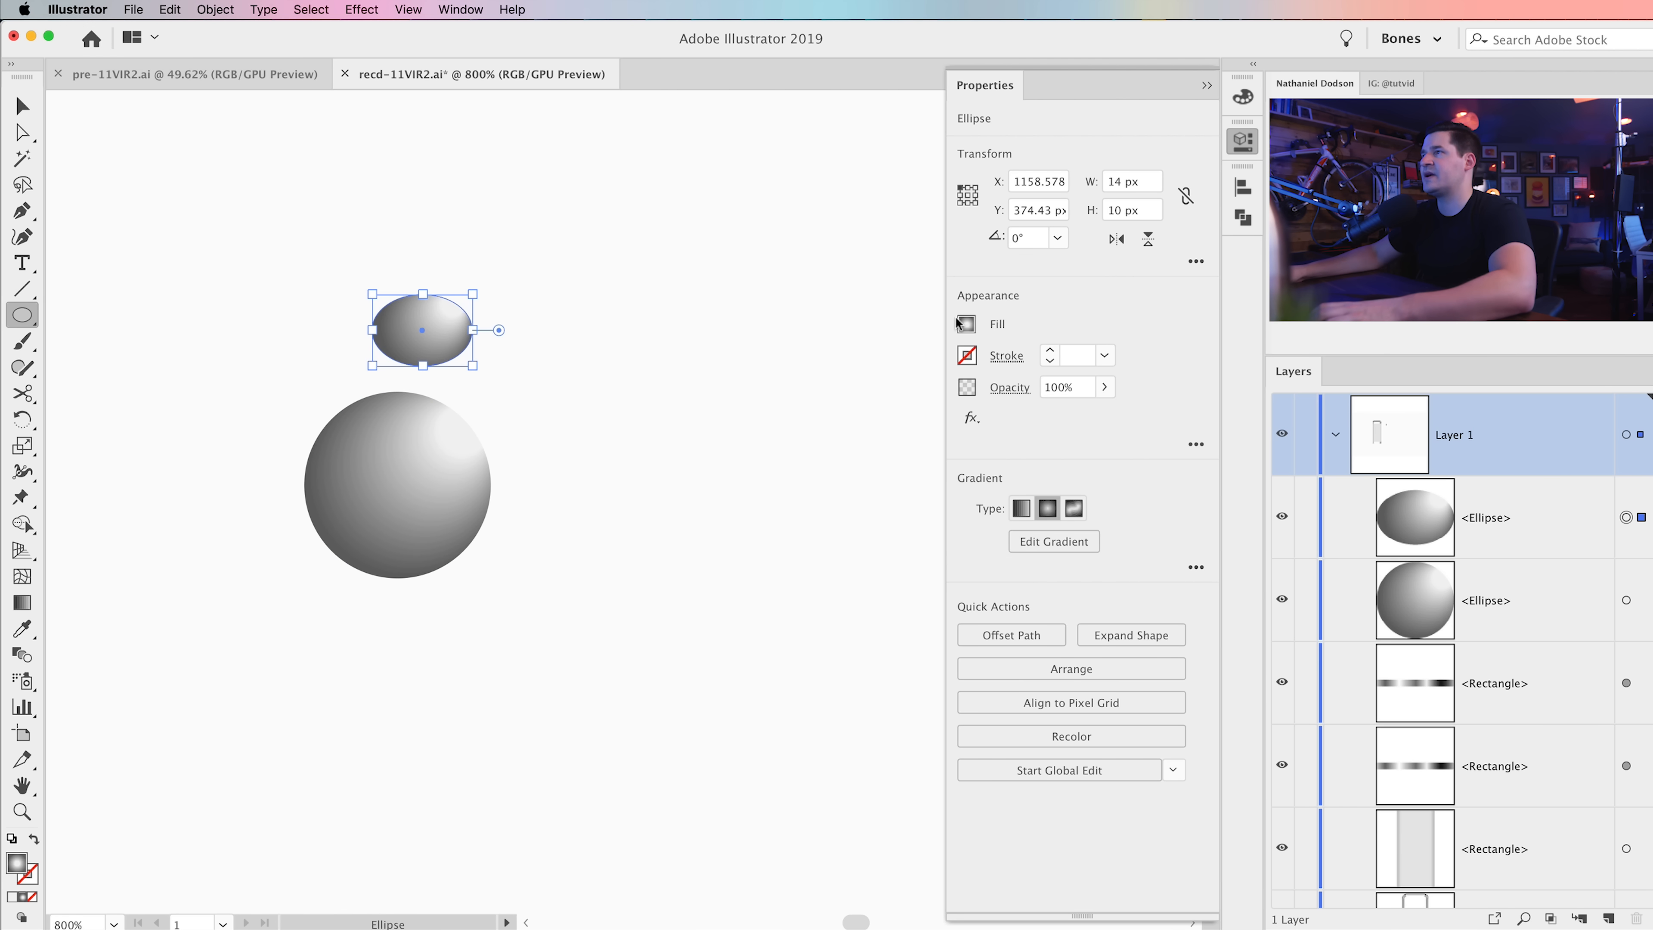
{"action": "left_click", "coordinate": [966, 324]}
{"action": "left_click", "coordinate": [778, 412]}
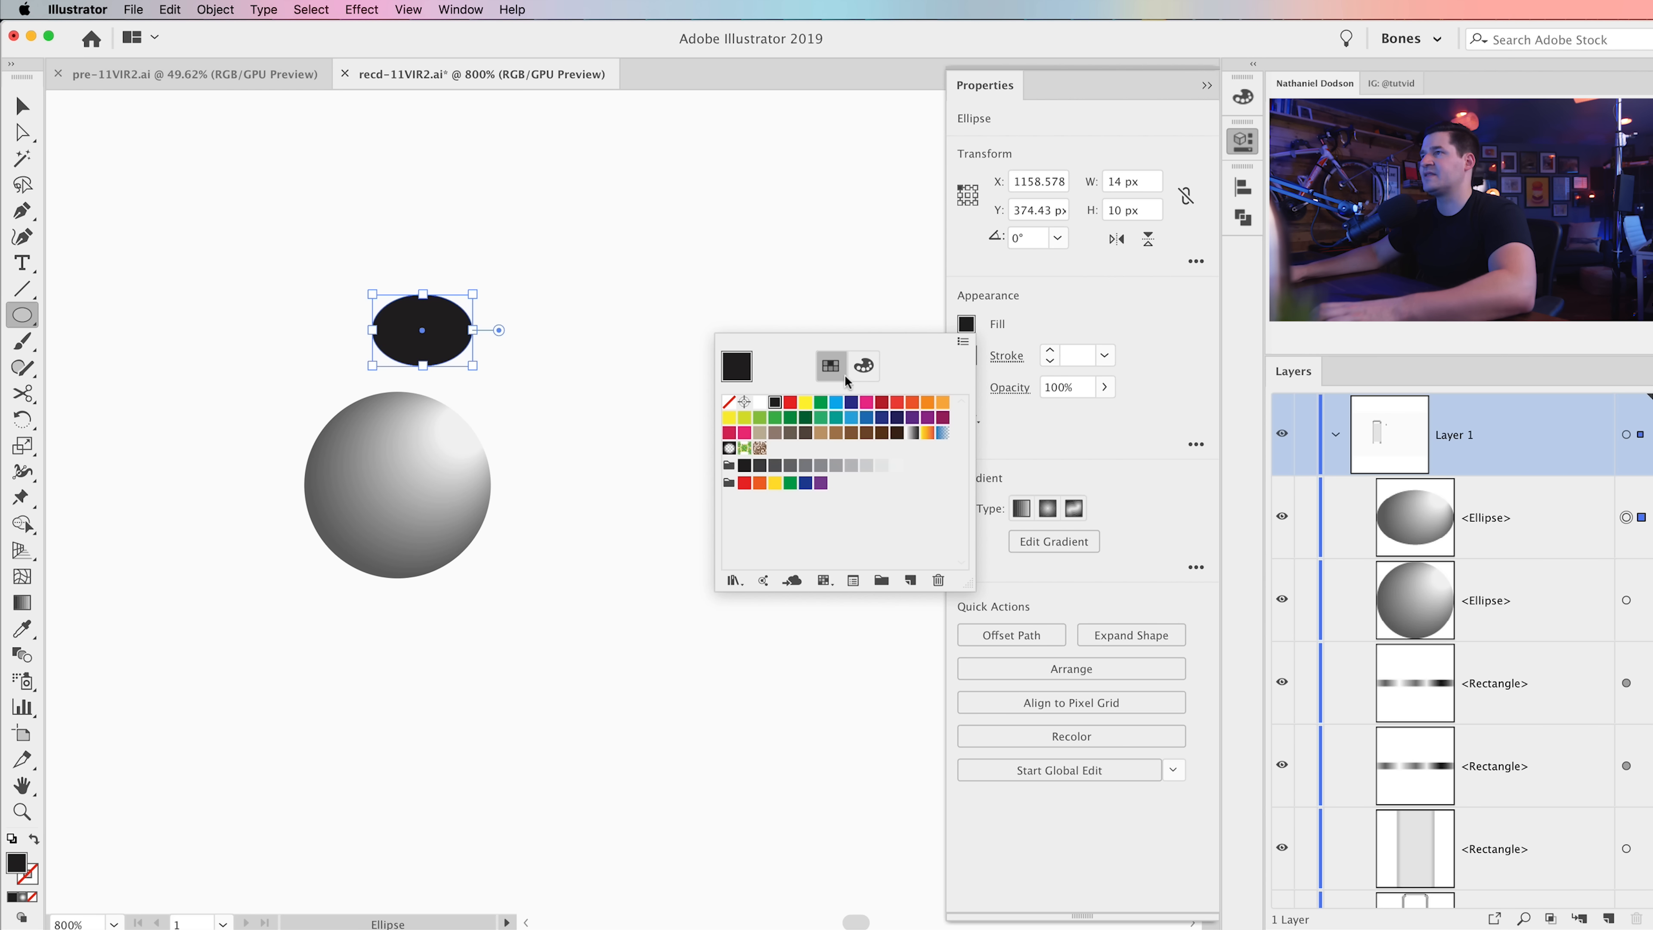
{"action": "left_click", "coordinate": [866, 369]}
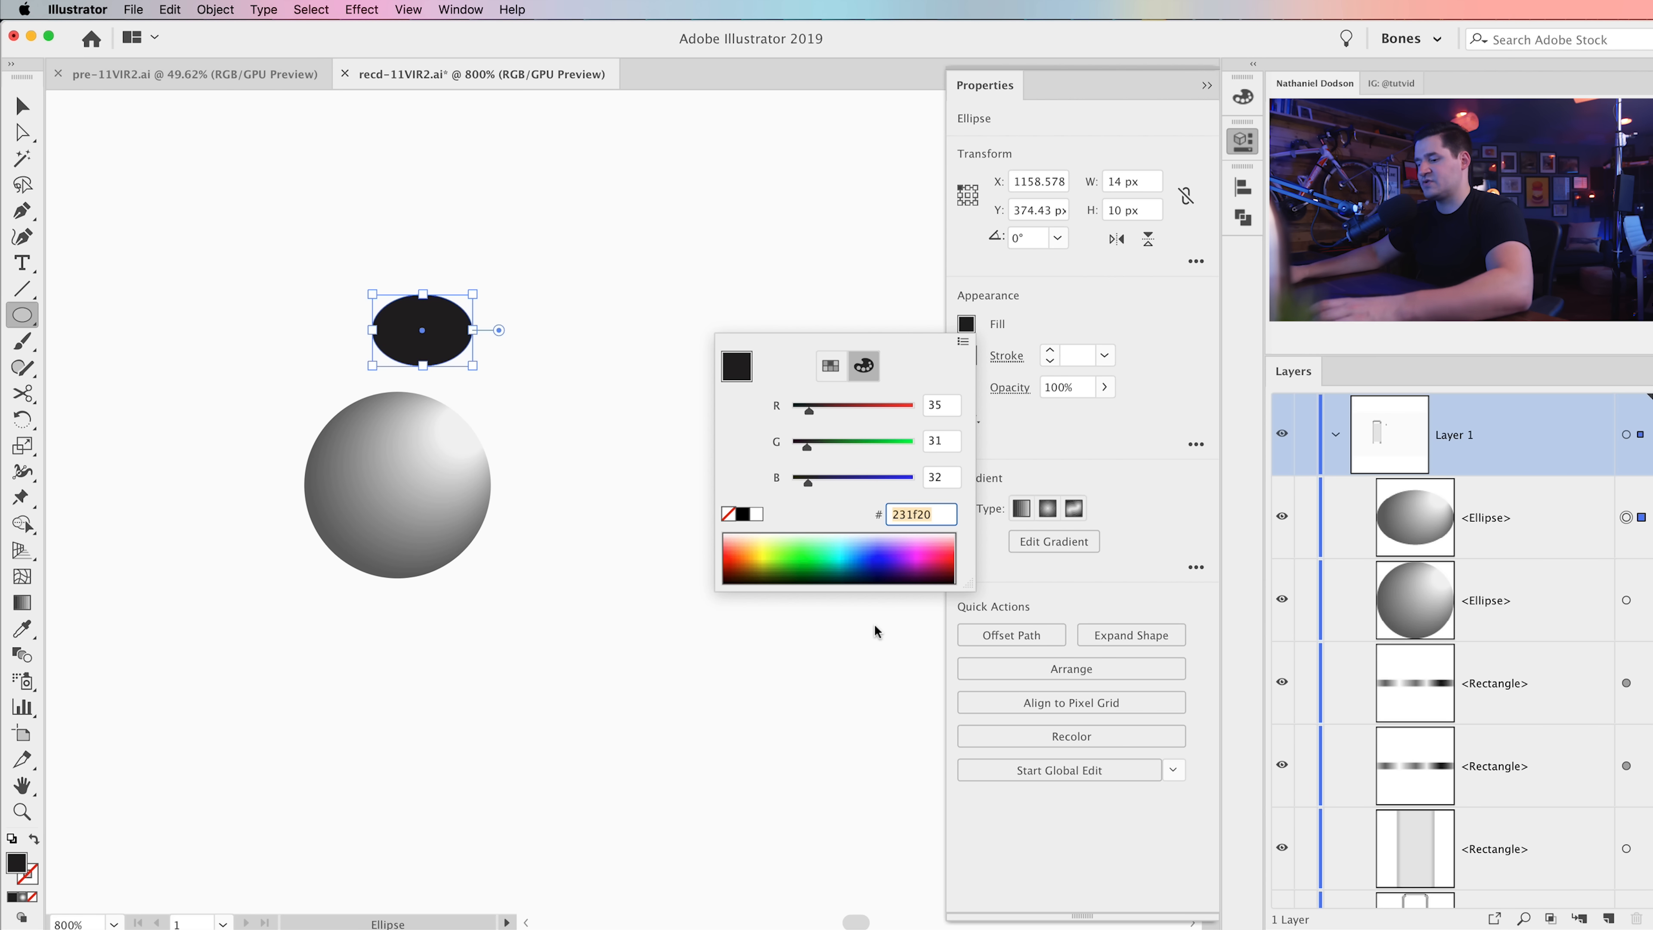
{"action": "type", "text": "1f1f1f"}
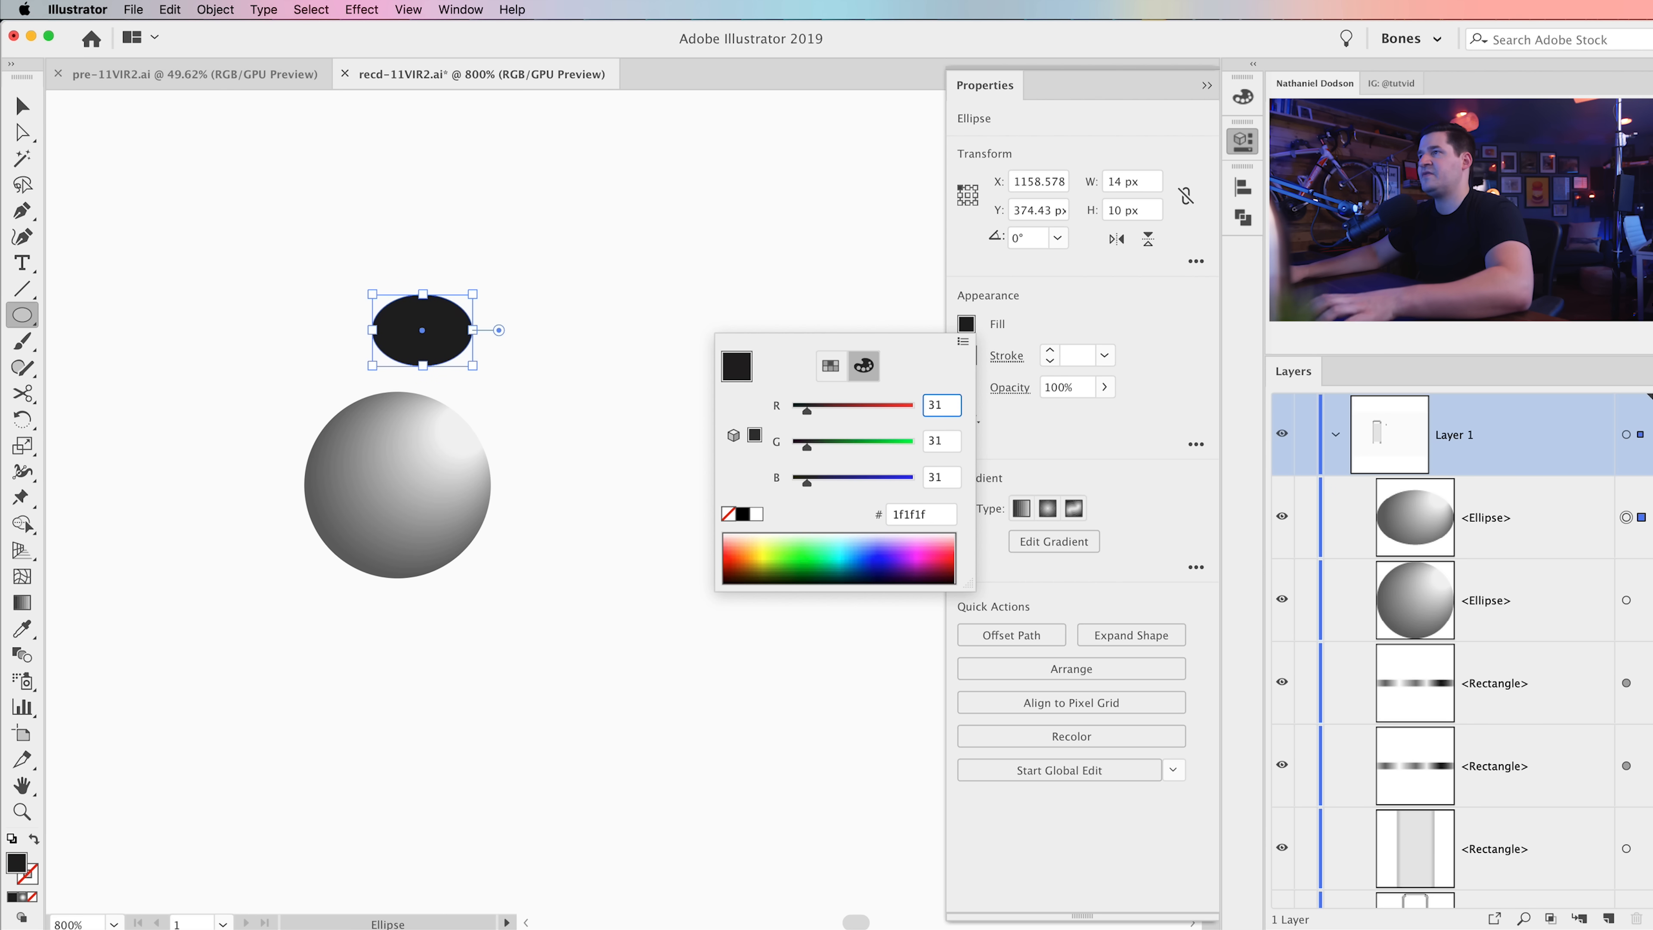
{"action": "key", "text": "Tab"}
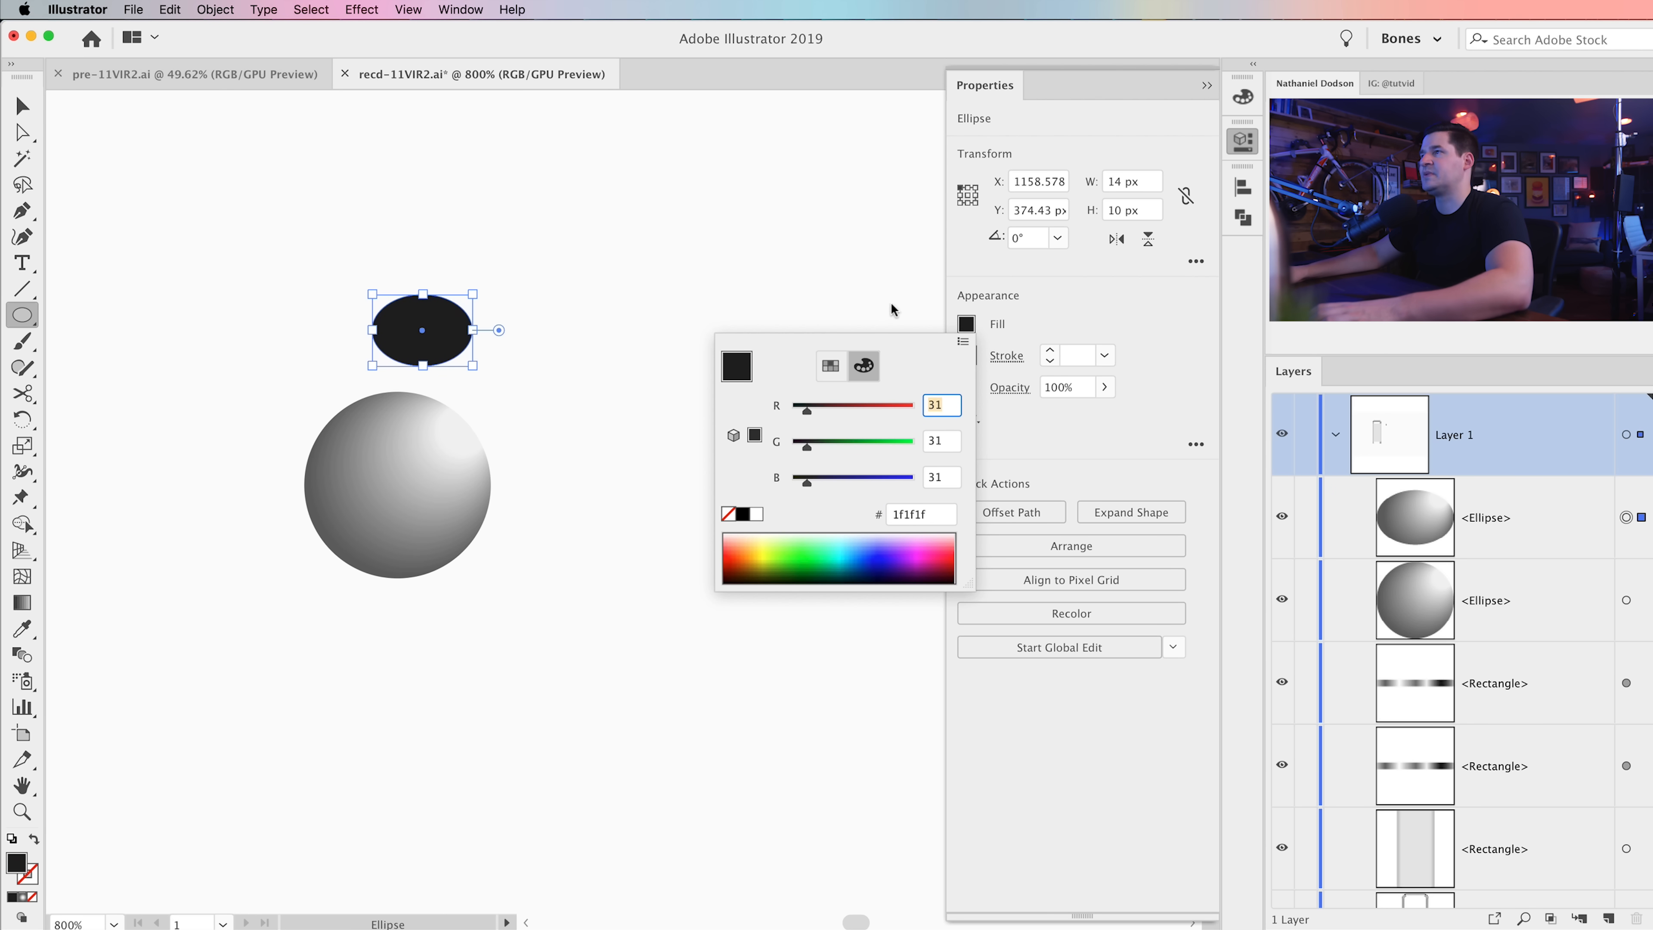
Step: Move the black ellipse onto the sphere, centred horizontally at its upper edge, and check the Smart Guides setting
{"action": "key", "text": "Escape"}
{"action": "key", "text": "v"}
{"action": "left_click_drag", "start_coordinate": [447, 367], "coordinate": [433, 424]}
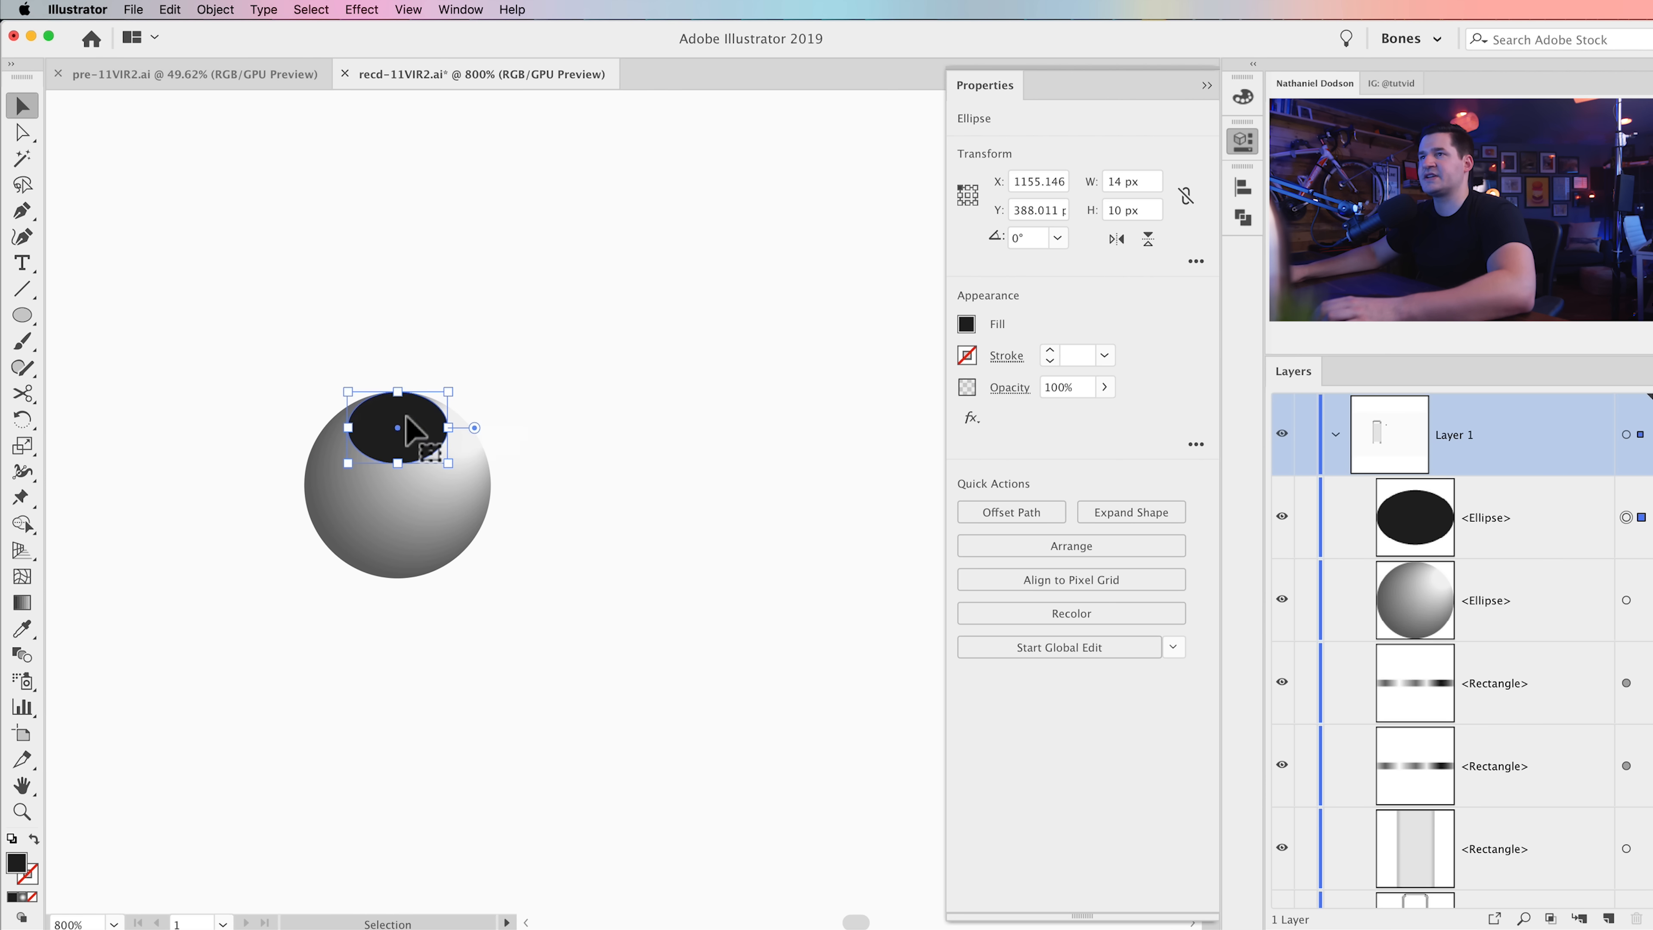
{"action": "left_click", "coordinate": [646, 443]}
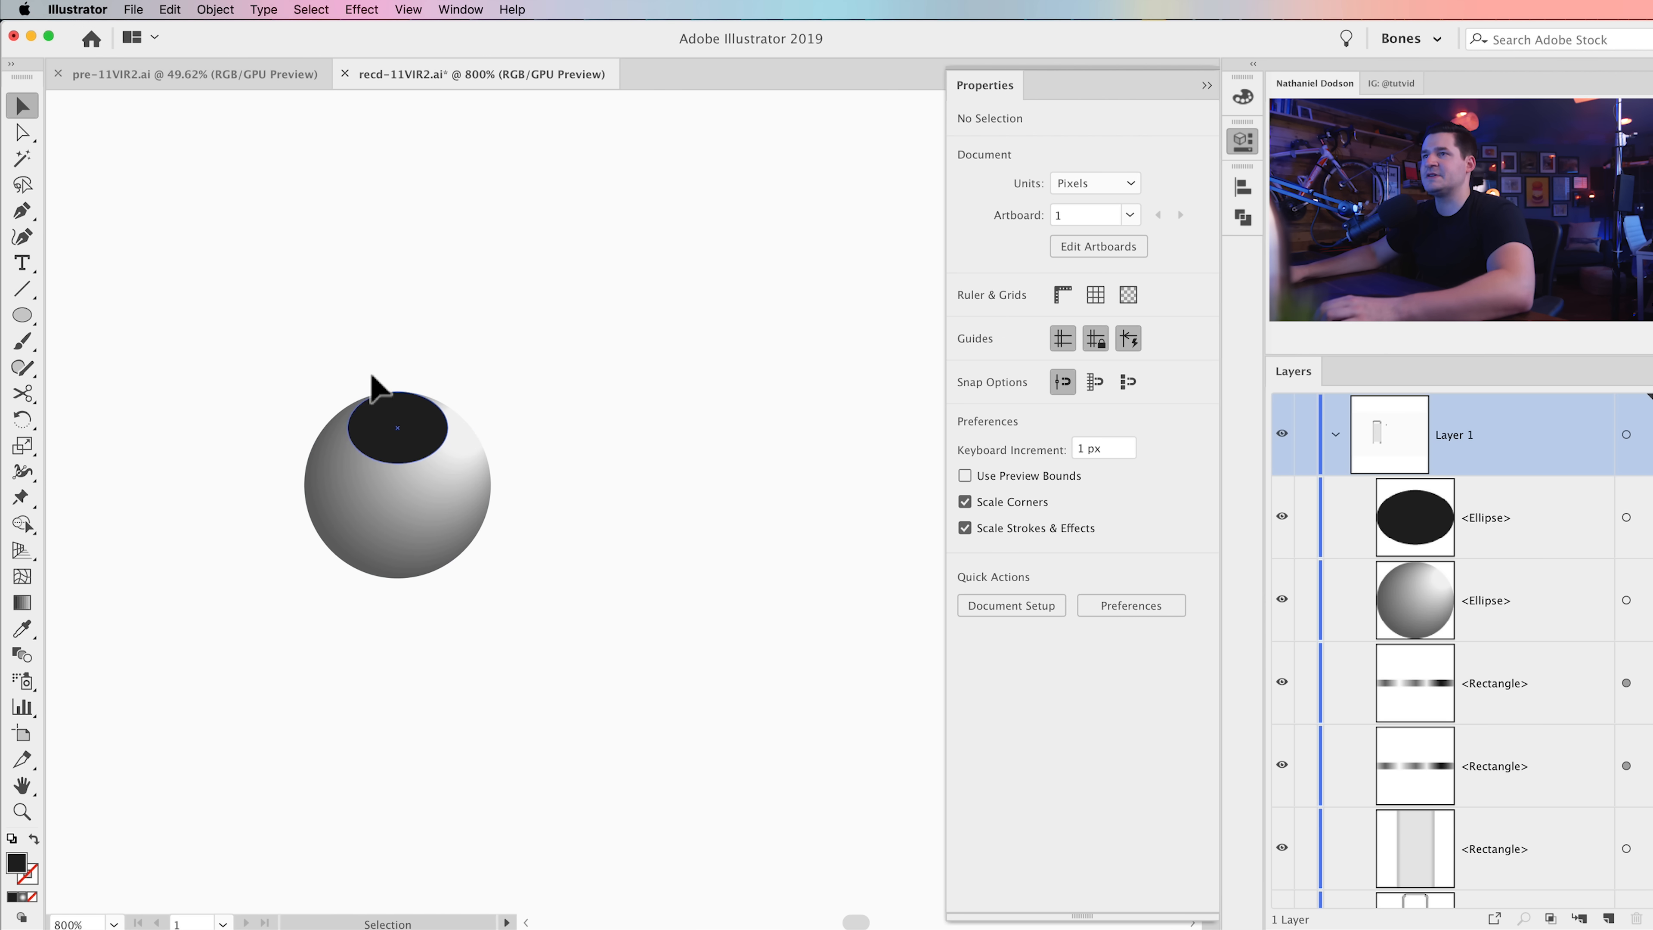
{"action": "left_click", "coordinate": [384, 448]}
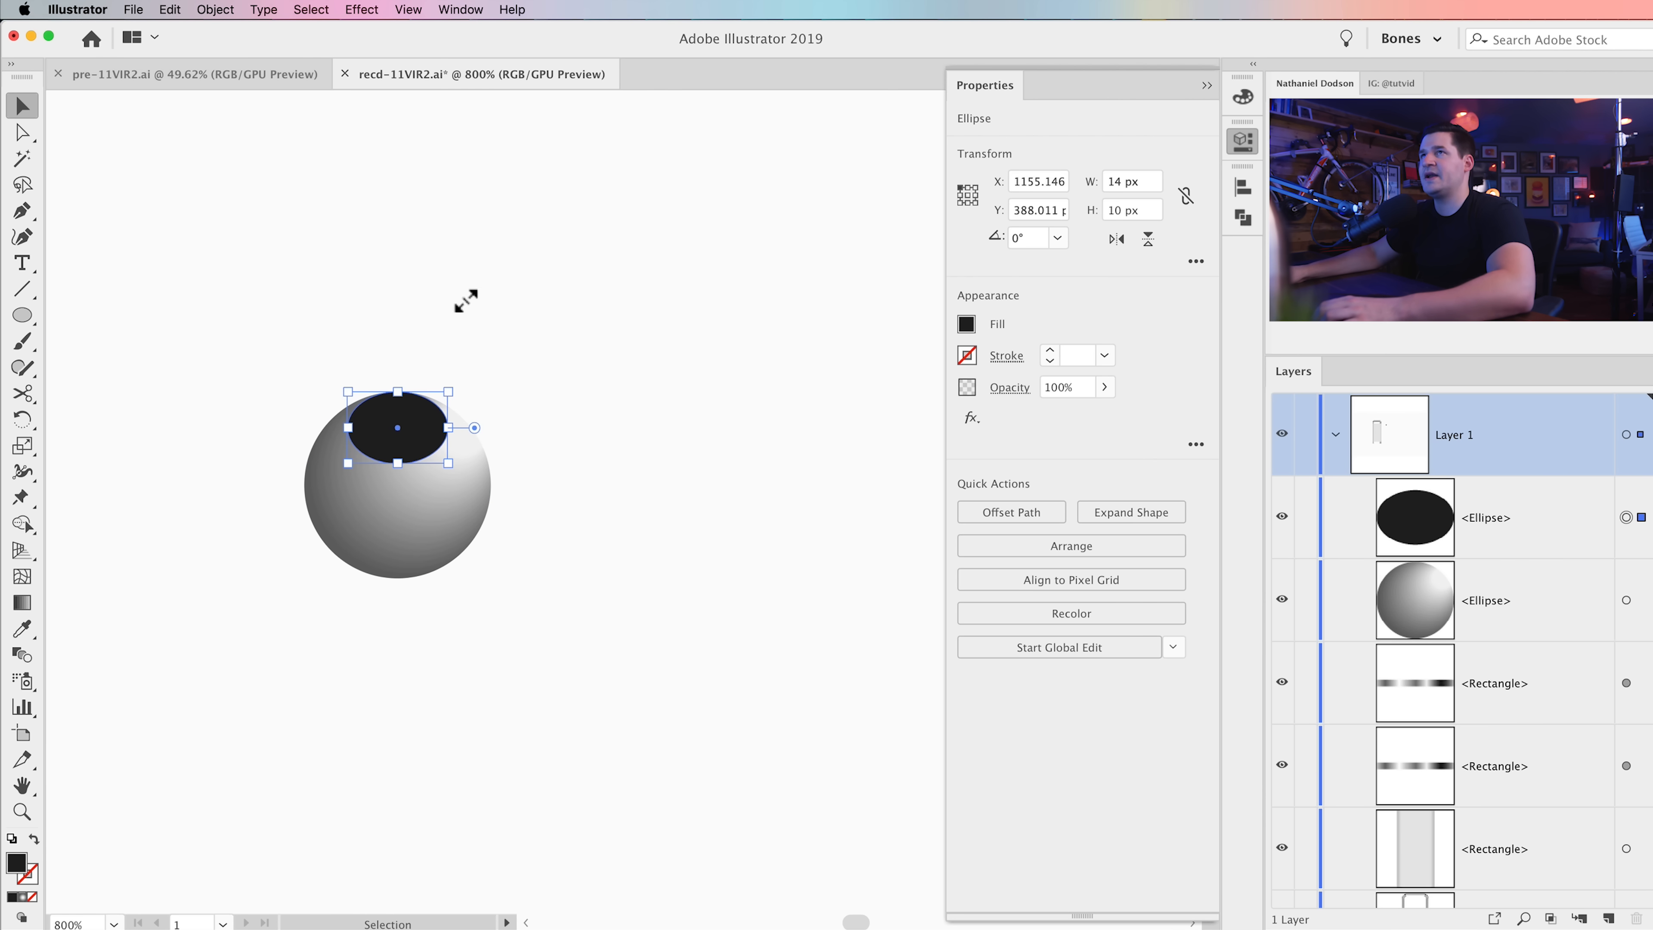
{"action": "left_click", "coordinate": [408, 9]}
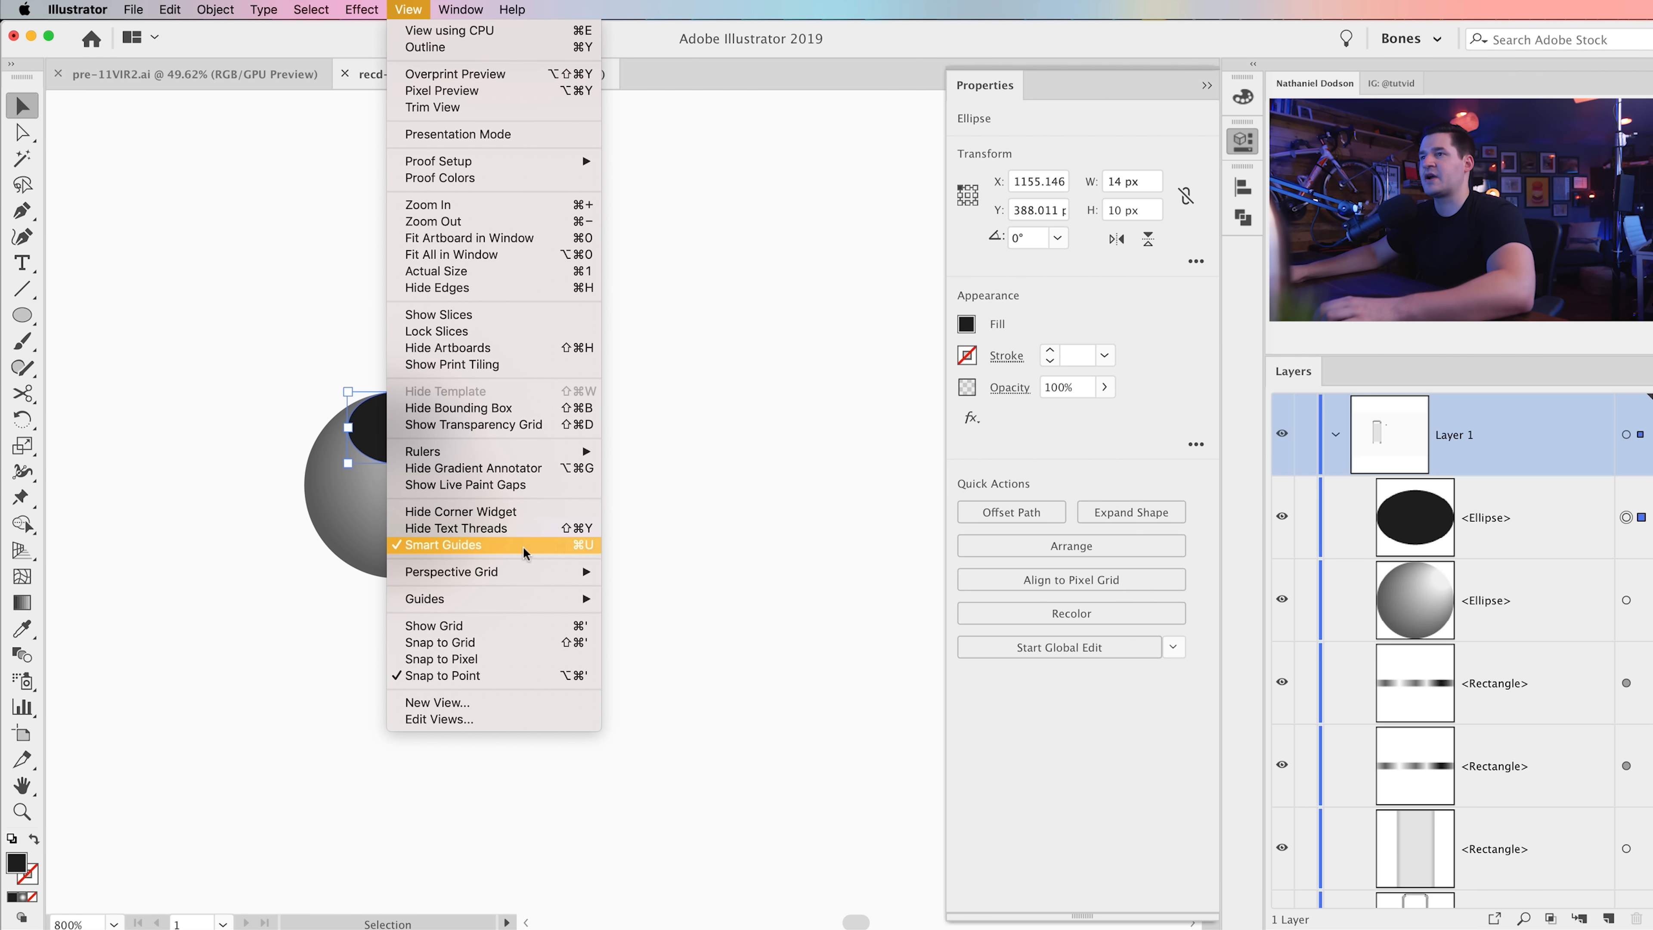
{"action": "left_click", "coordinate": [590, 545]}
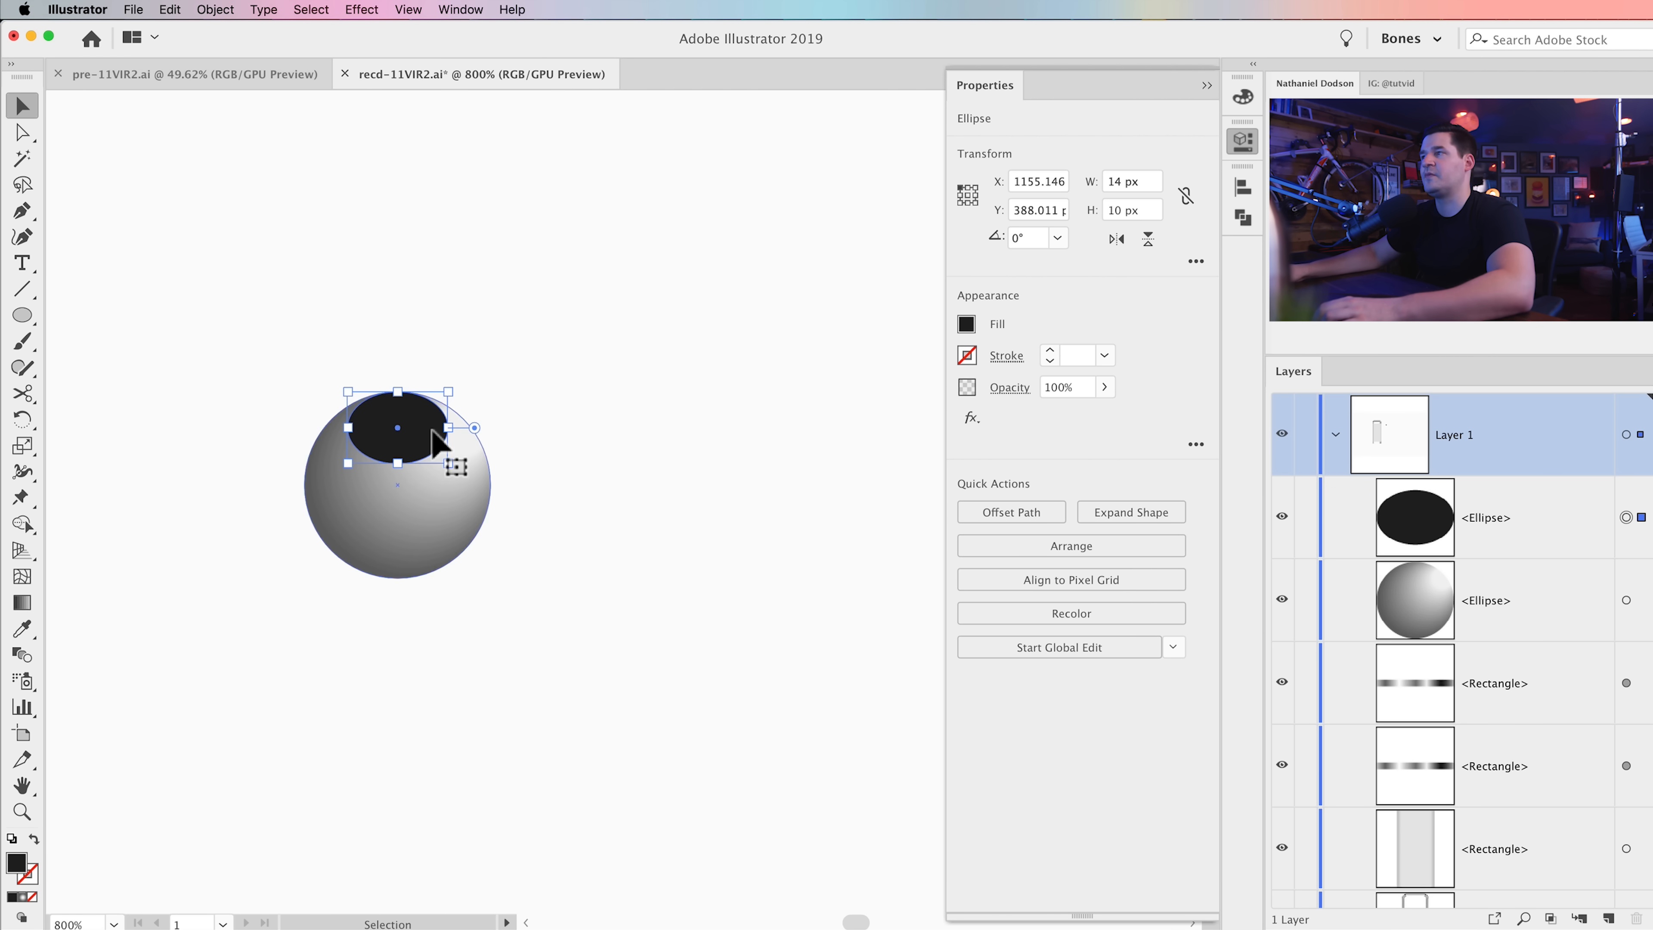
Step: Try a Transform effect on the black ellipse with 1 copy and a rotation angle of 360/3, then undo it
{"action": "left_click", "coordinate": [362, 9]}
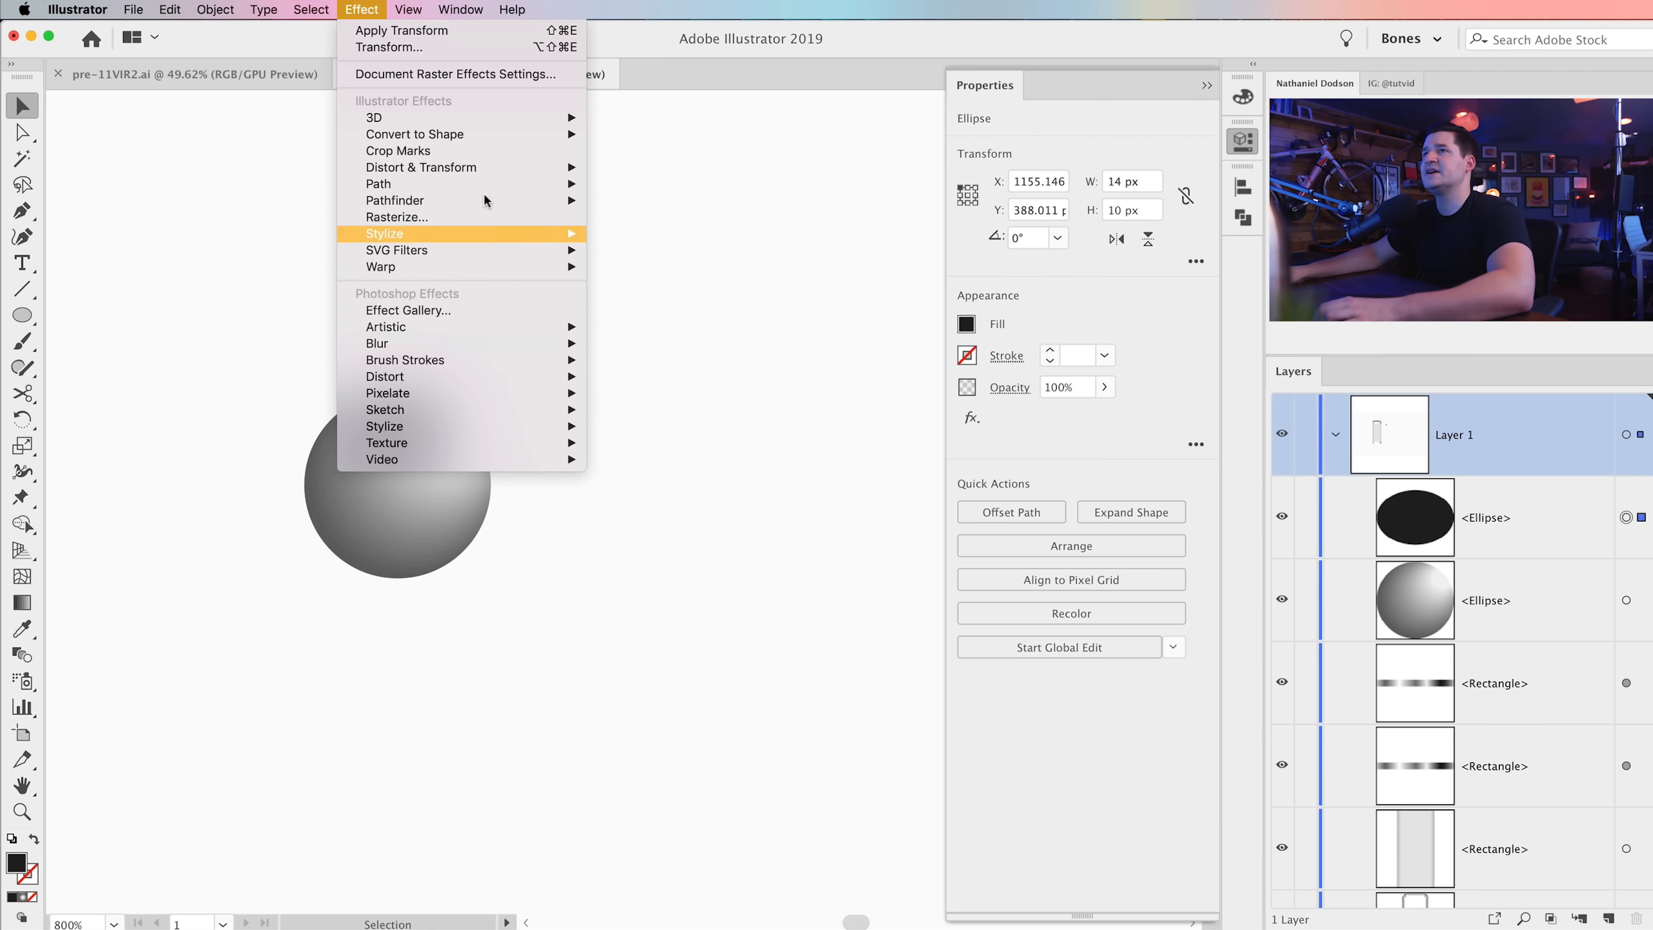
{"action": "mouse_move", "coordinate": [472, 168]}
{"action": "left_click", "coordinate": [678, 212]}
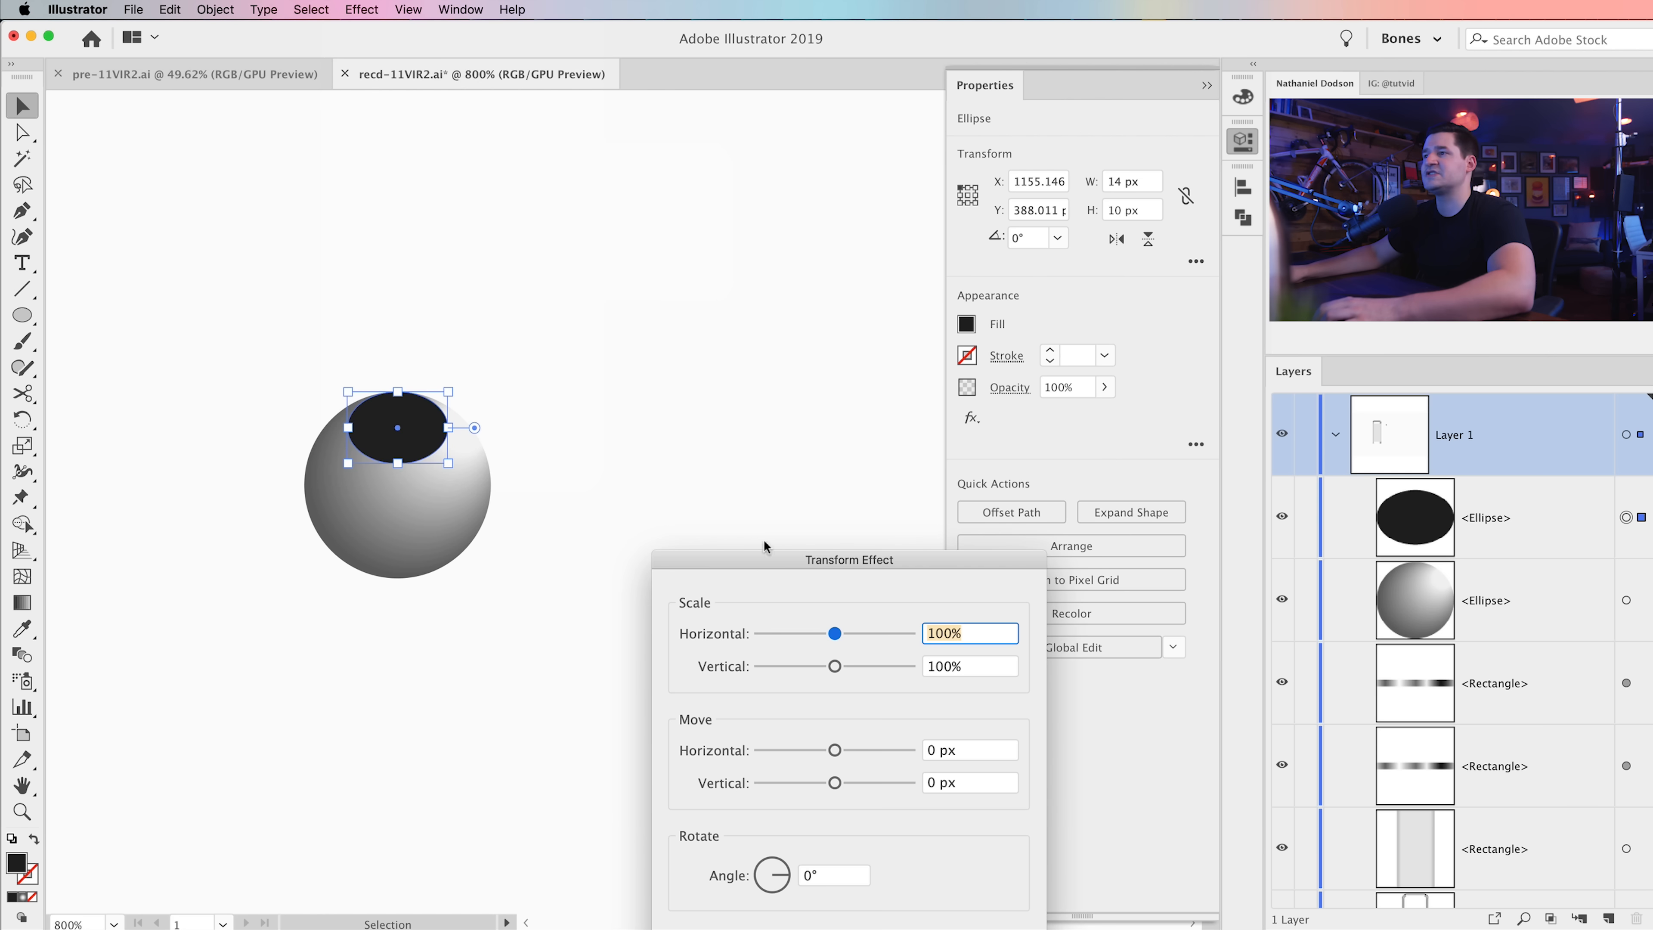
{"action": "left_click_drag", "start_coordinate": [824, 562], "coordinate": [784, 191]}
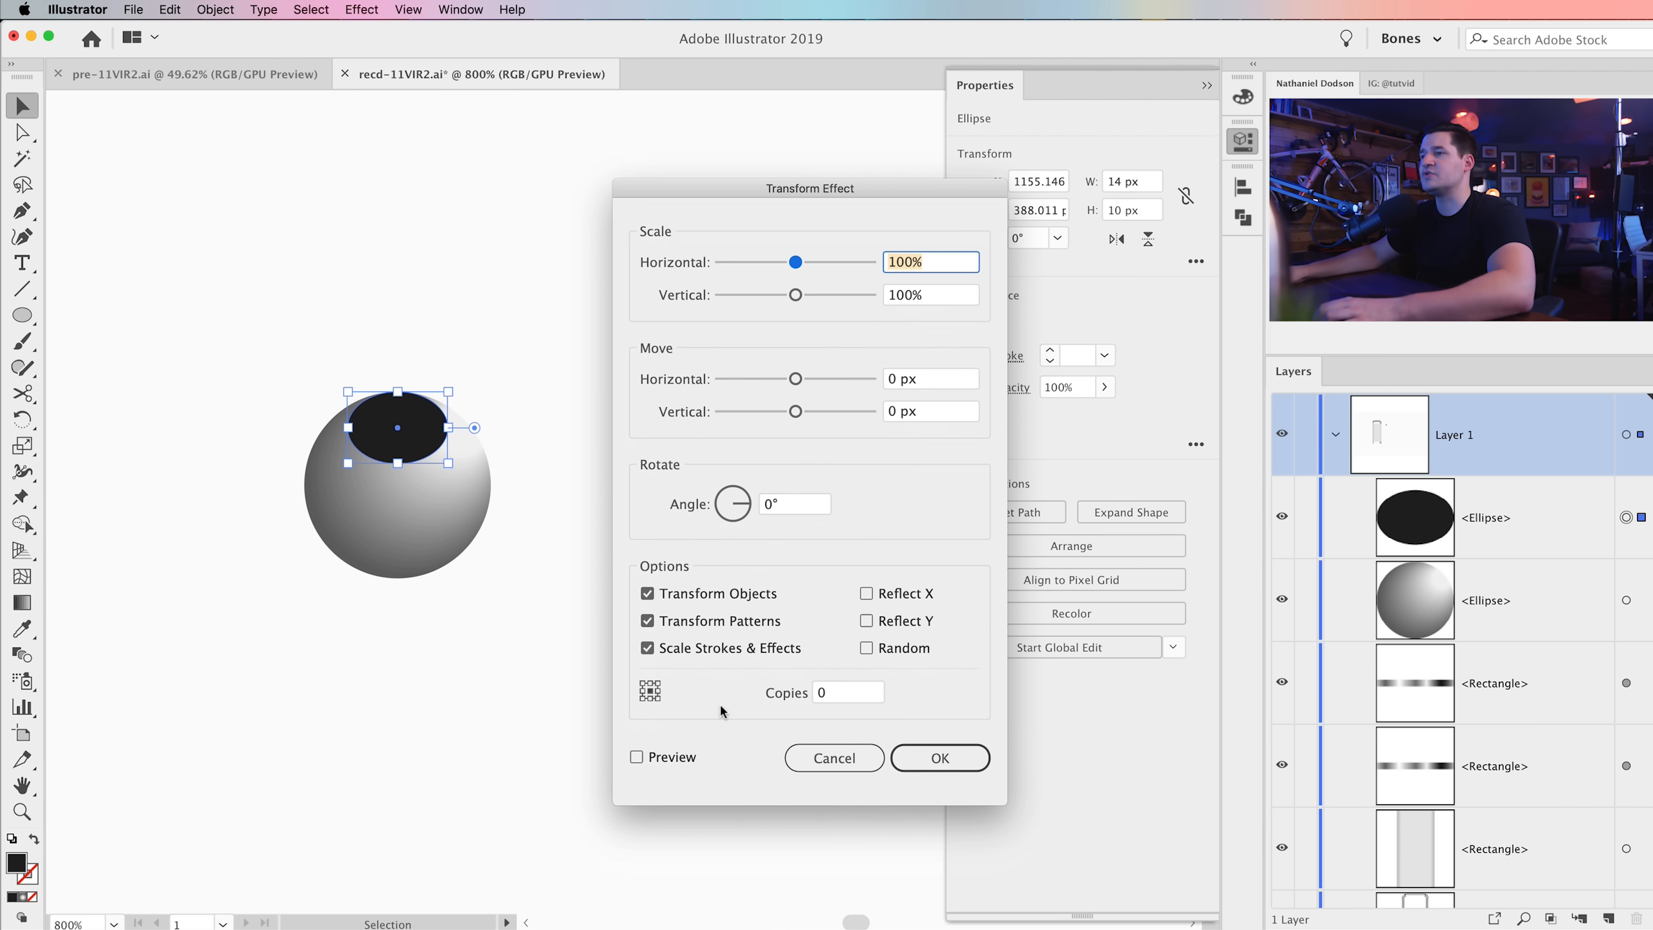
{"action": "double_click", "coordinate": [837, 694]}
{"action": "type", "text": "1"}
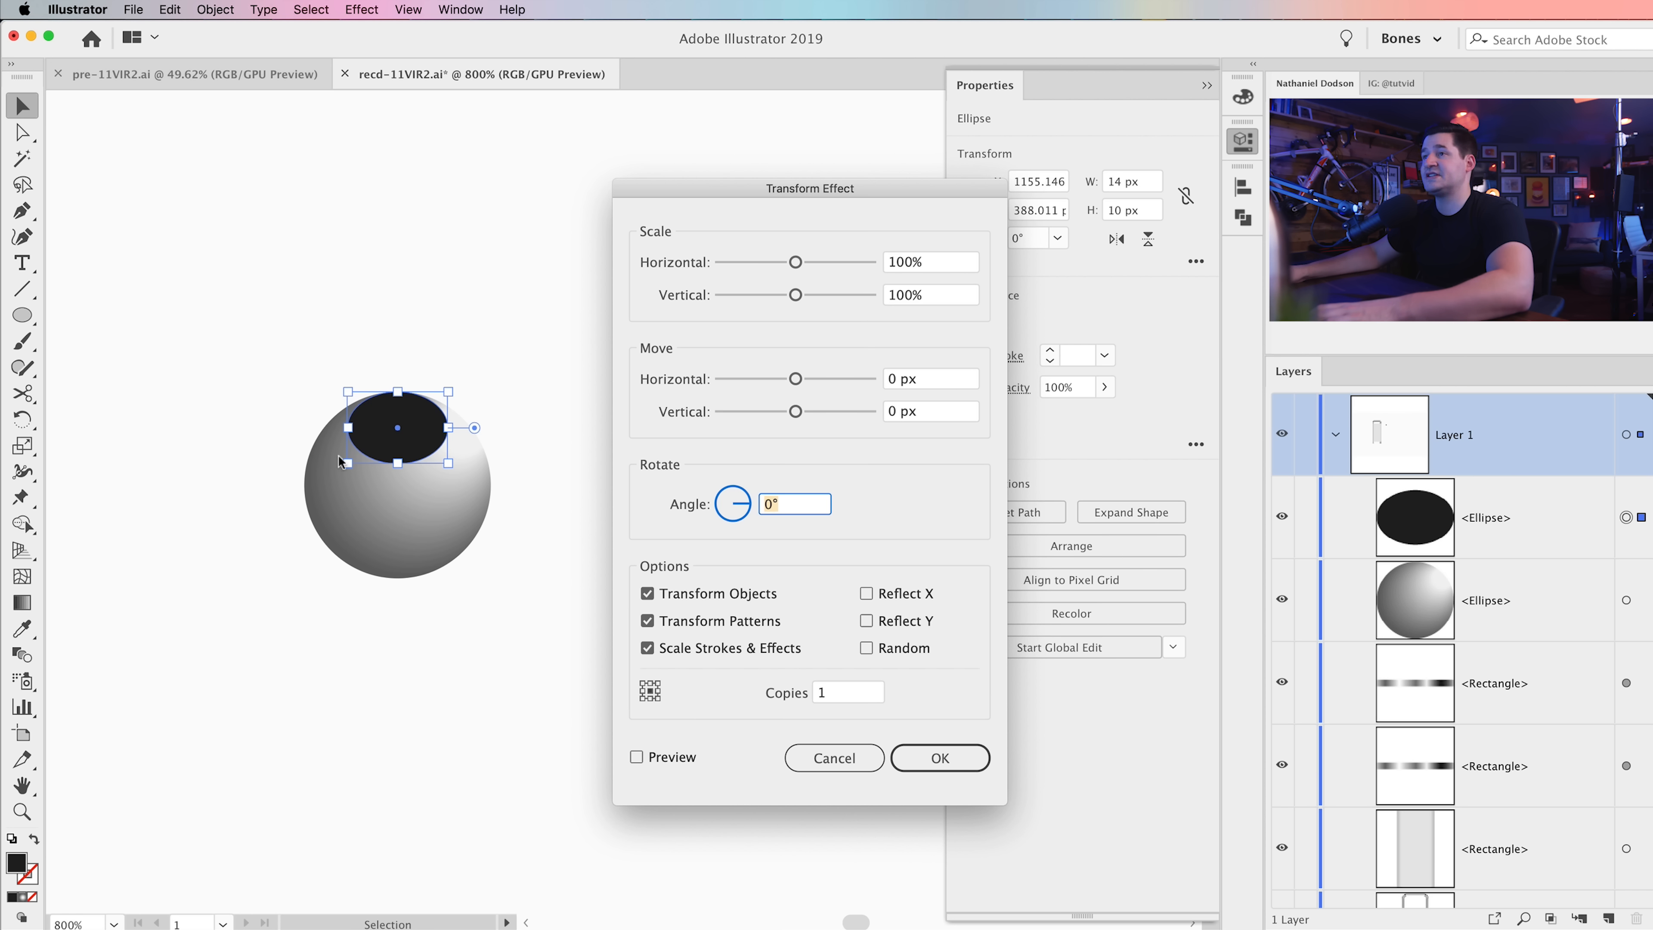
{"action": "type", "text": "360/3"}
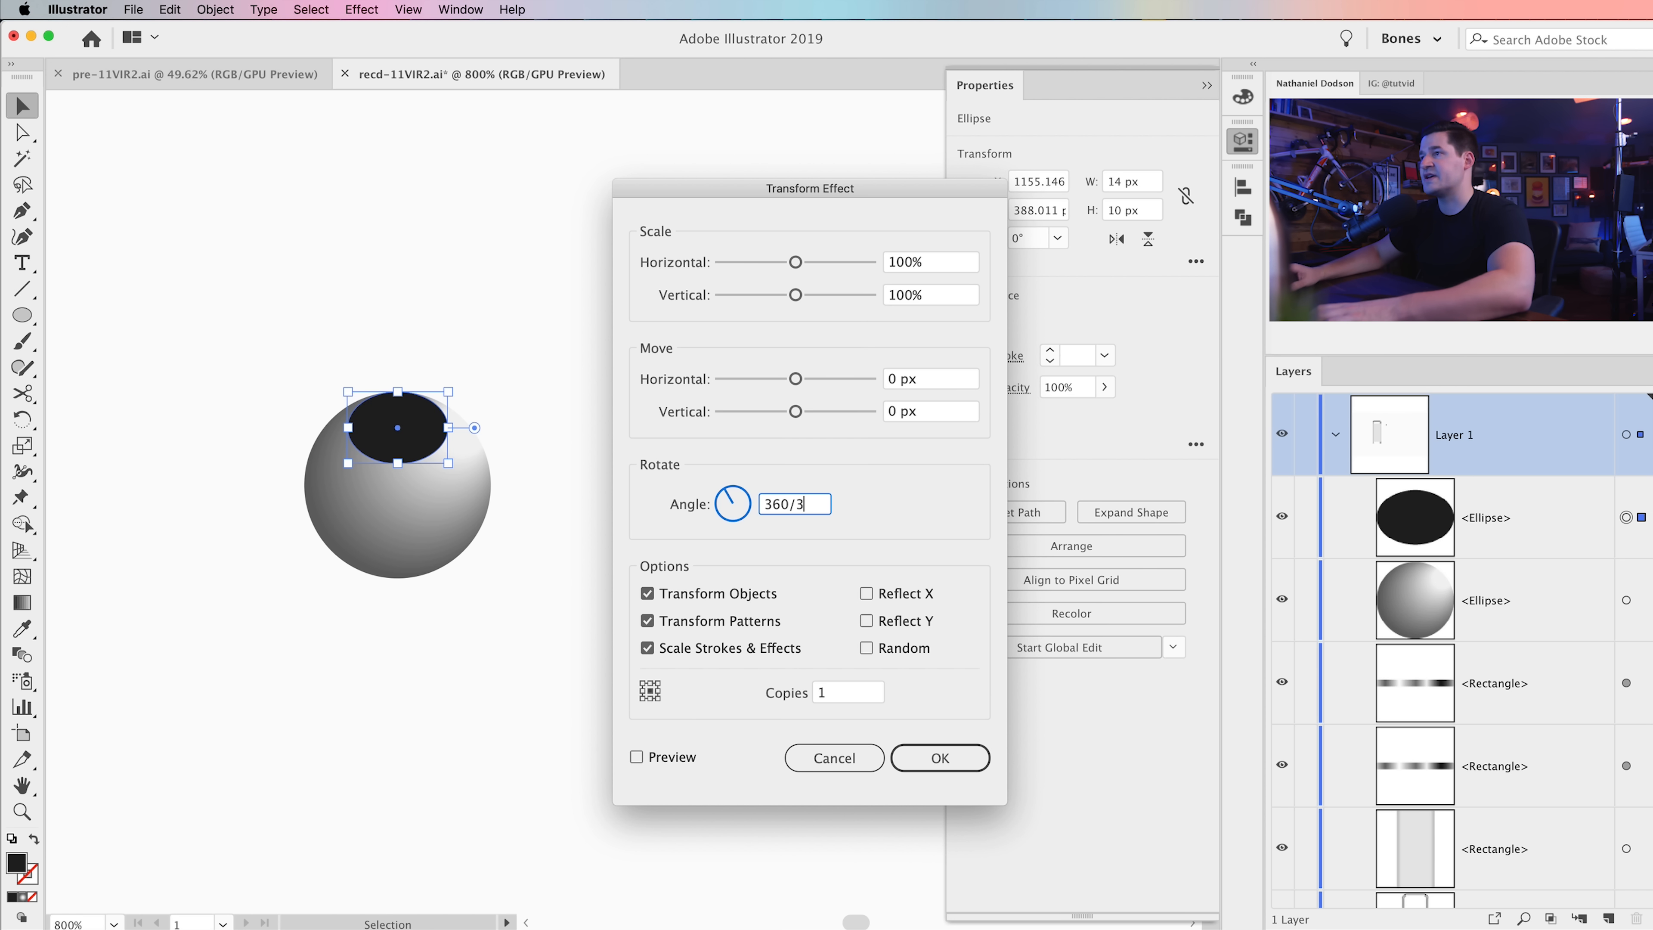
{"action": "key", "text": "Tab"}
{"action": "key", "text": "Return"}
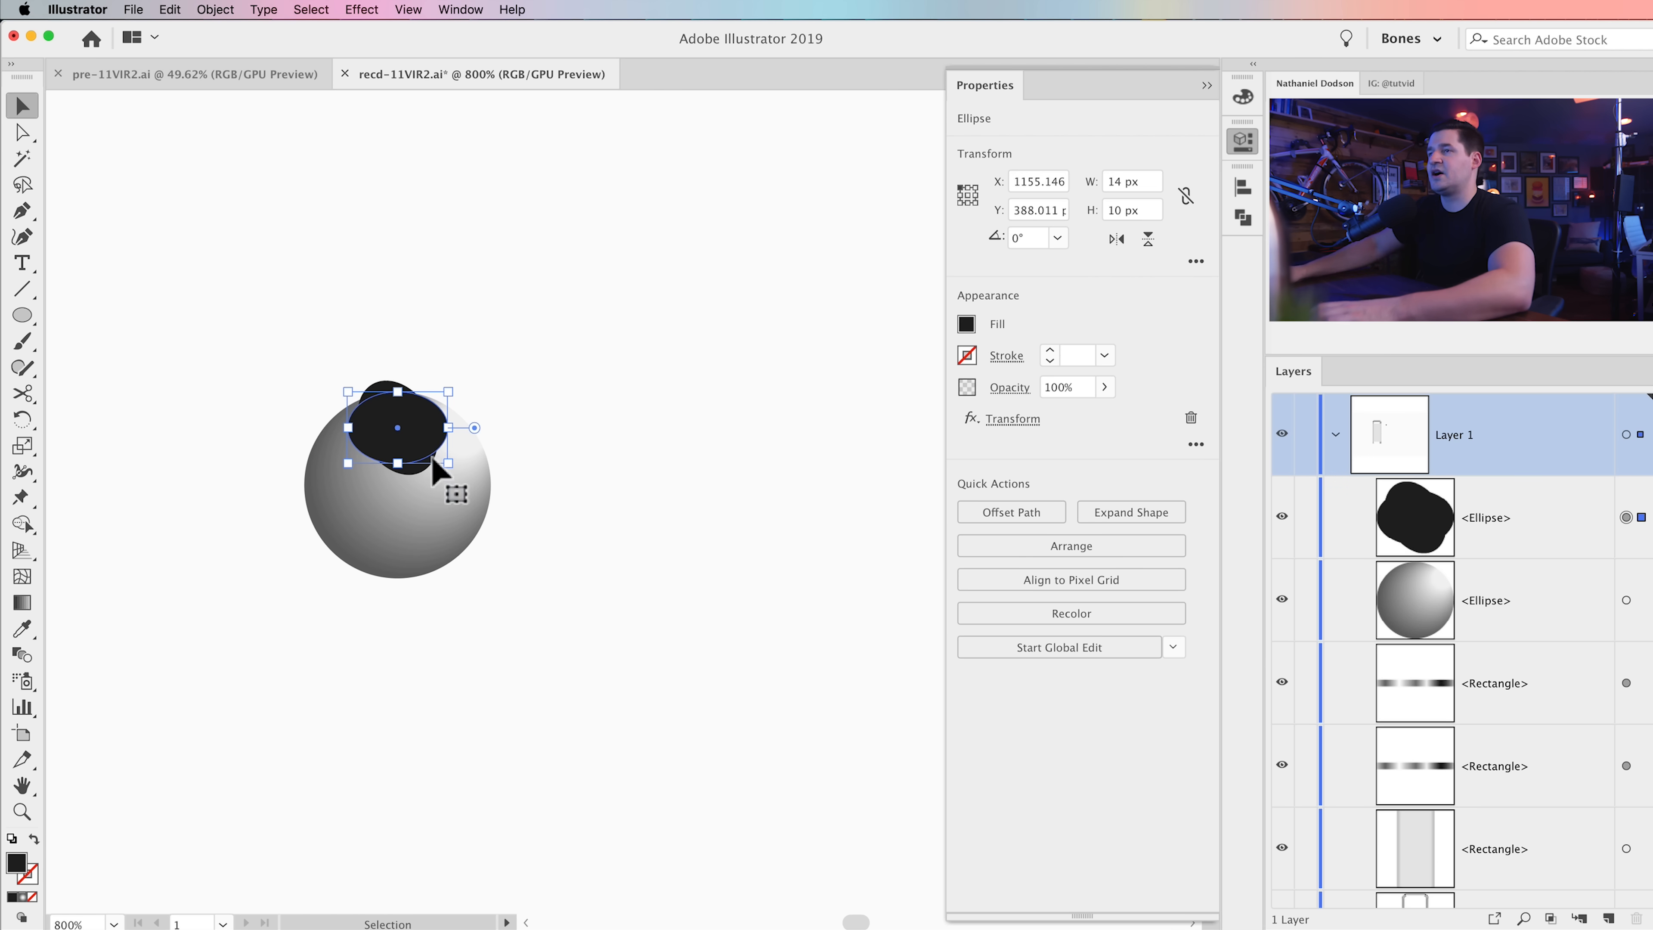
{"action": "key", "text": "super+z"}
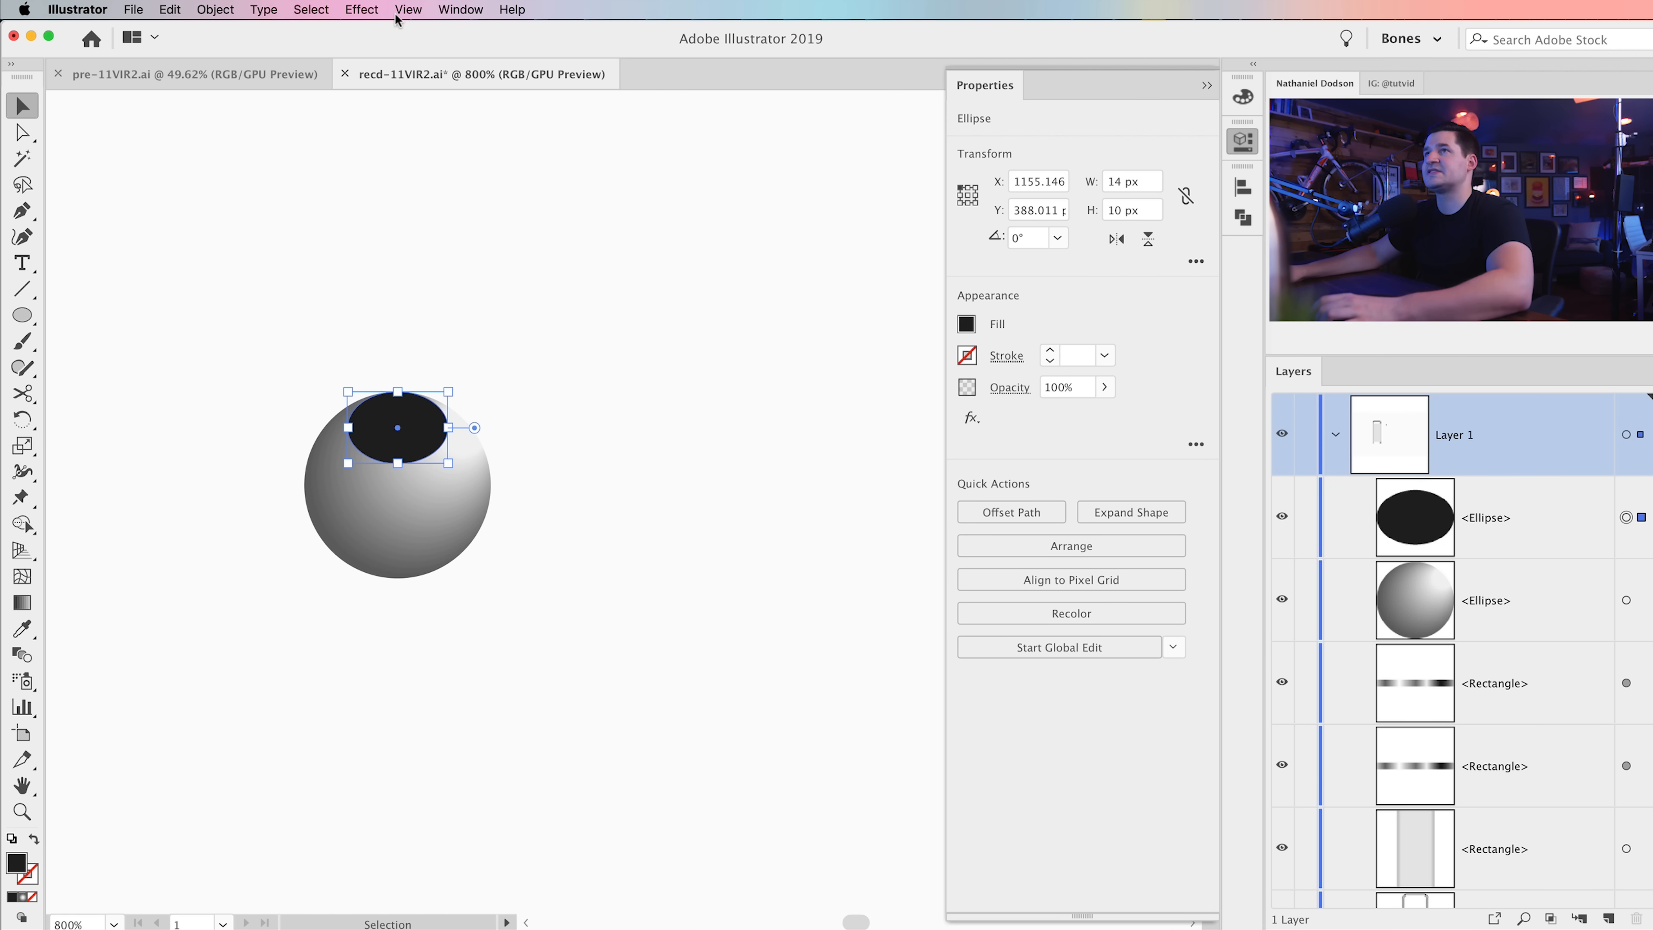
Step: Apply a Transform effect to the black ellipse with preview on: move -7 px horizontally and 12 px vertically, rotate 120°, 2 copies
{"action": "left_click", "coordinate": [368, 12]}
{"action": "left_click", "coordinate": [401, 46]}
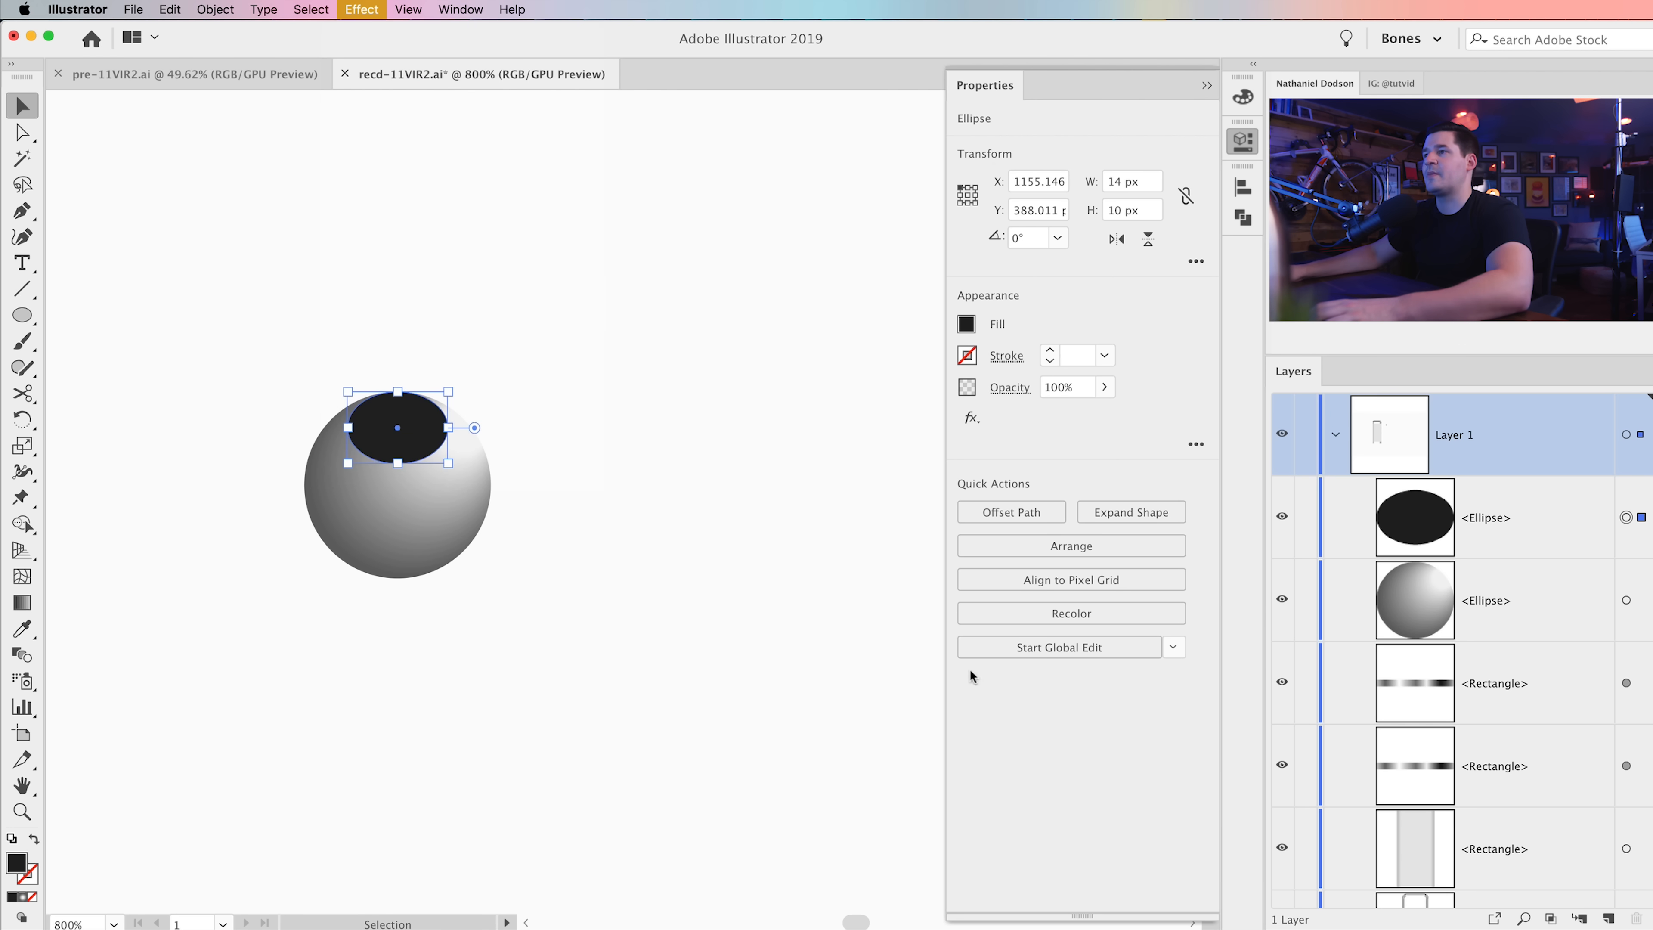
{"action": "left_click", "coordinate": [638, 757]}
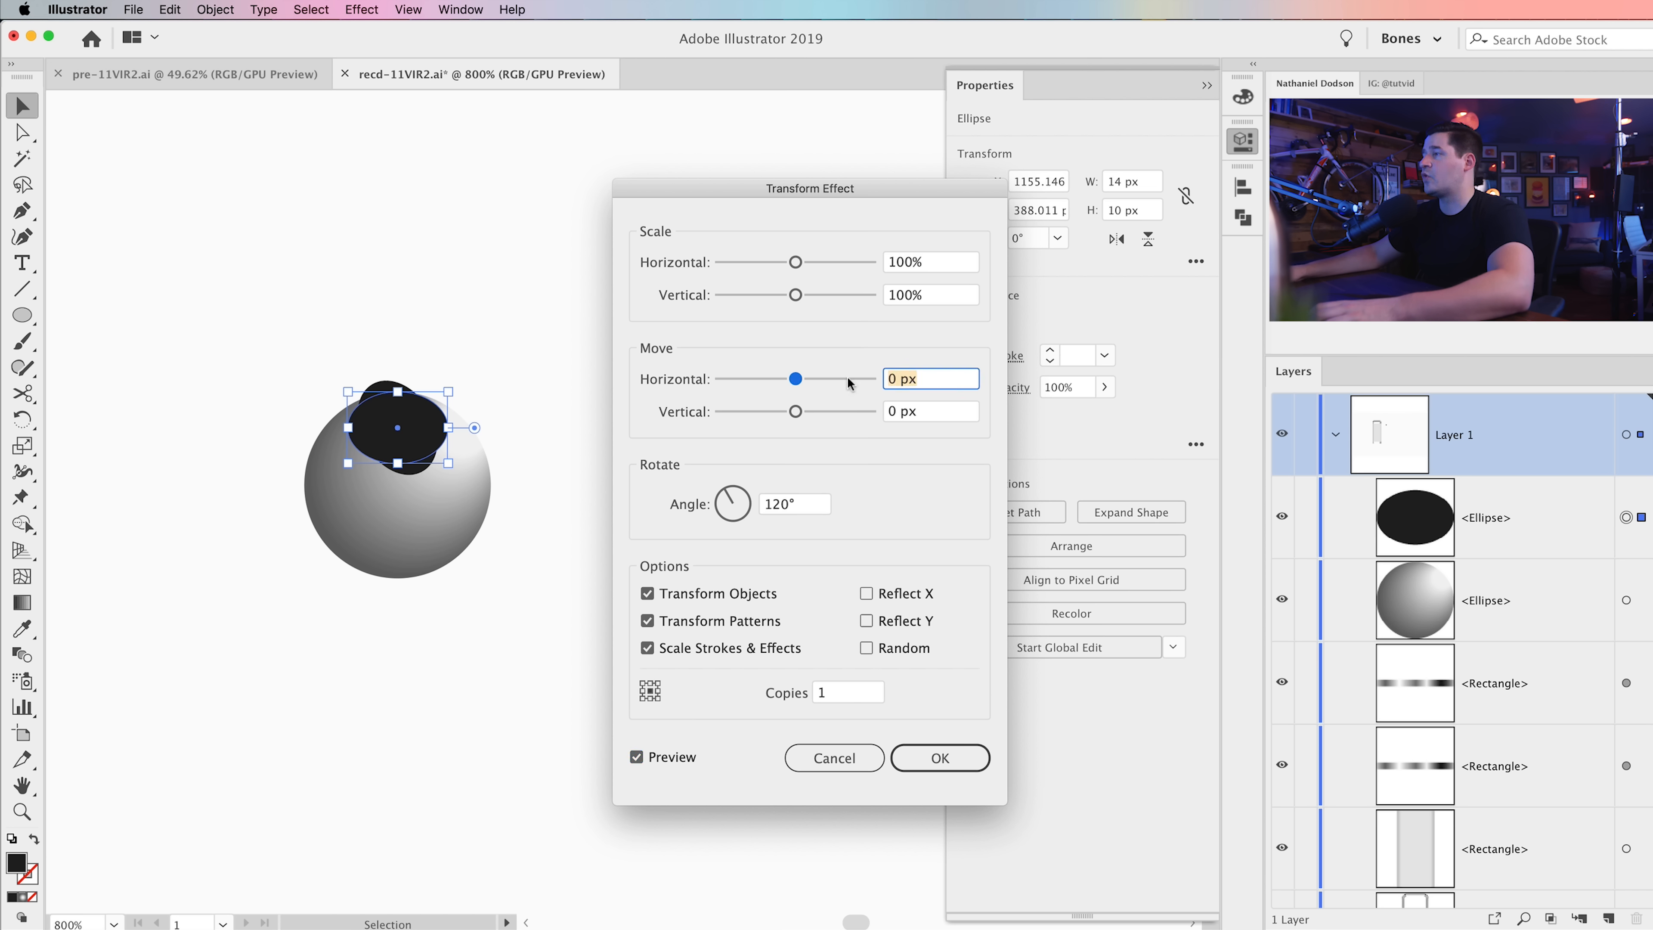
{"action": "type", "text": "-7"}
{"action": "key", "text": "Tab"}
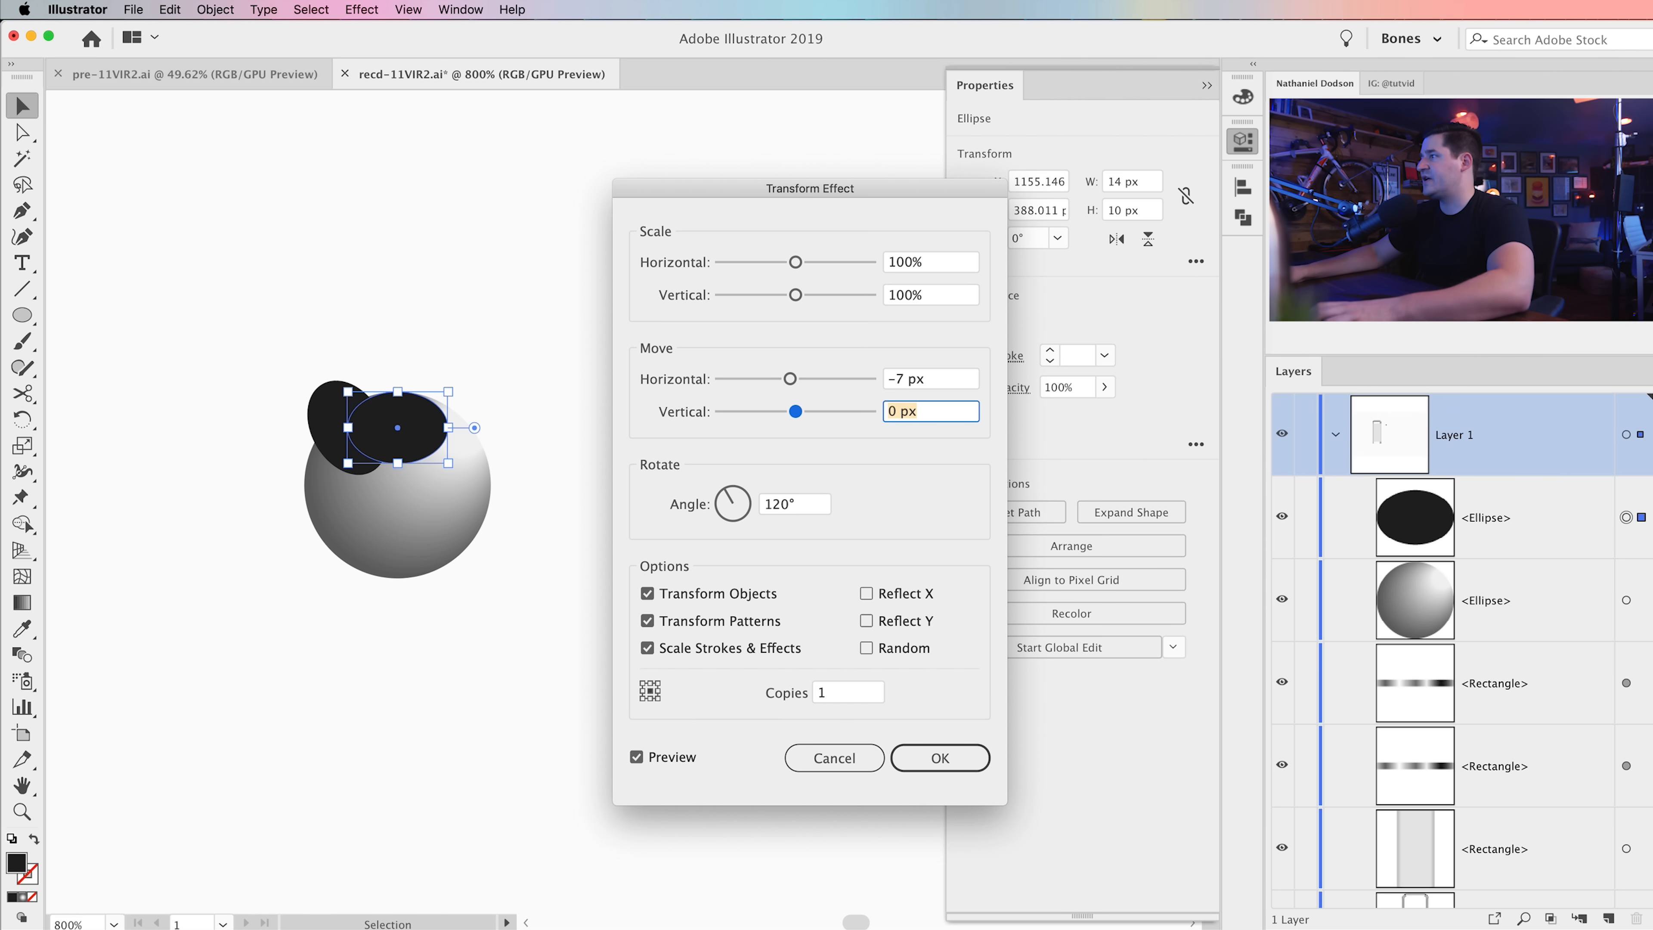
{"action": "type", "text": "12"}
{"action": "key", "text": "Tab"}
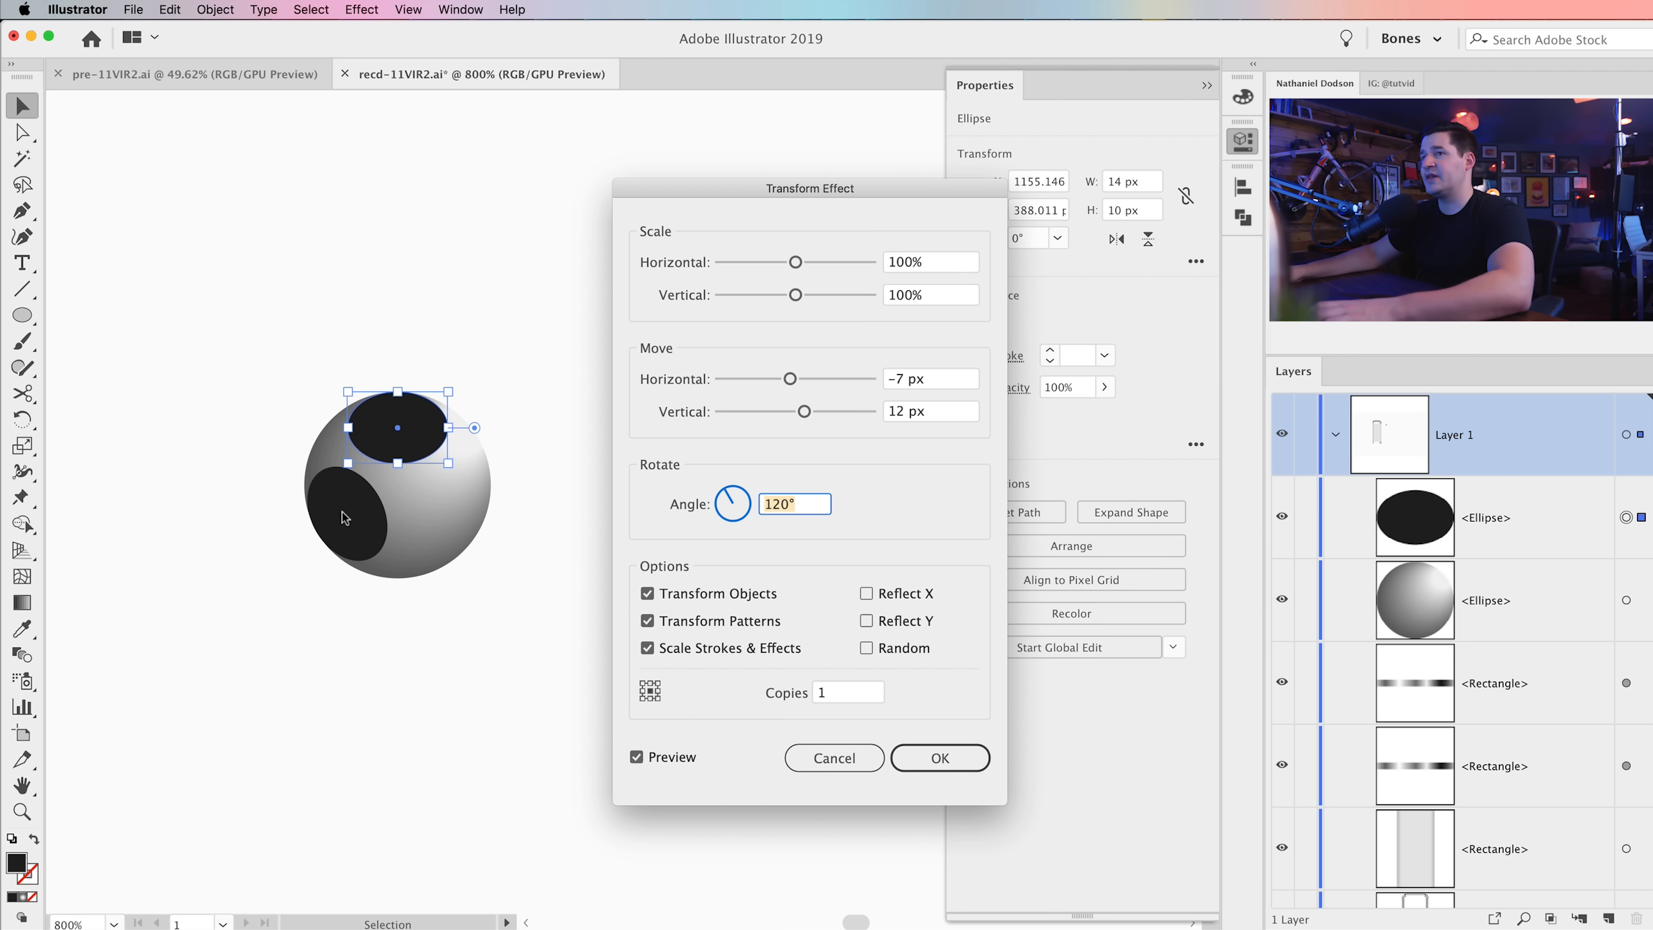
{"action": "left_click", "coordinate": [847, 695]}
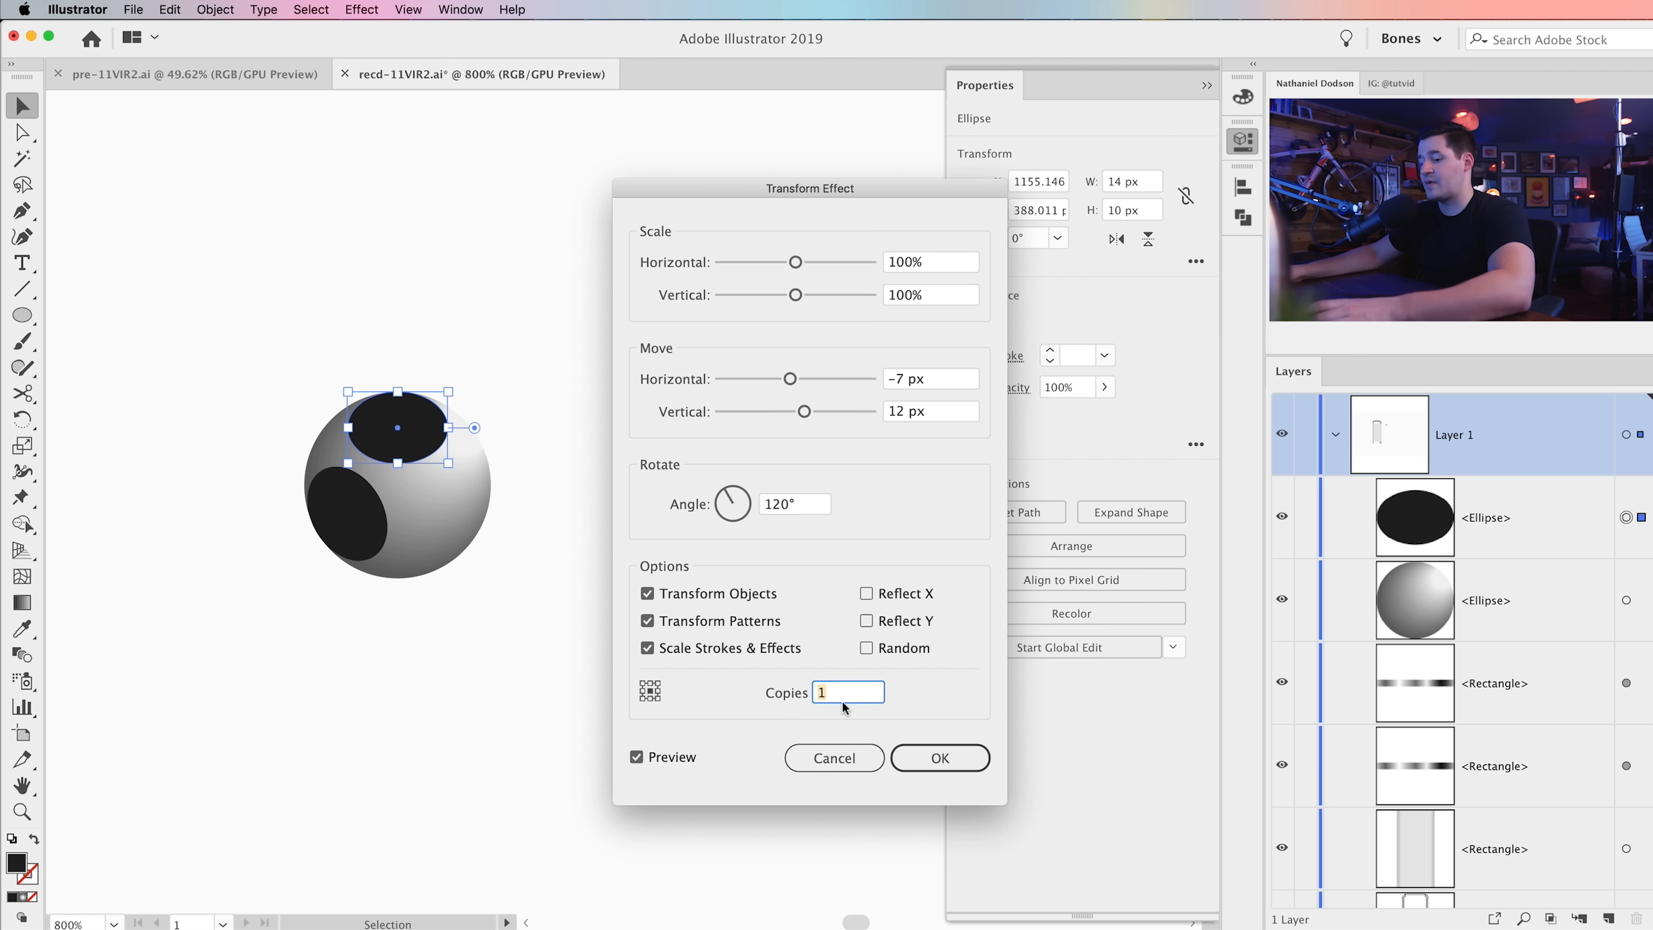
{"action": "type", "text": "2"}
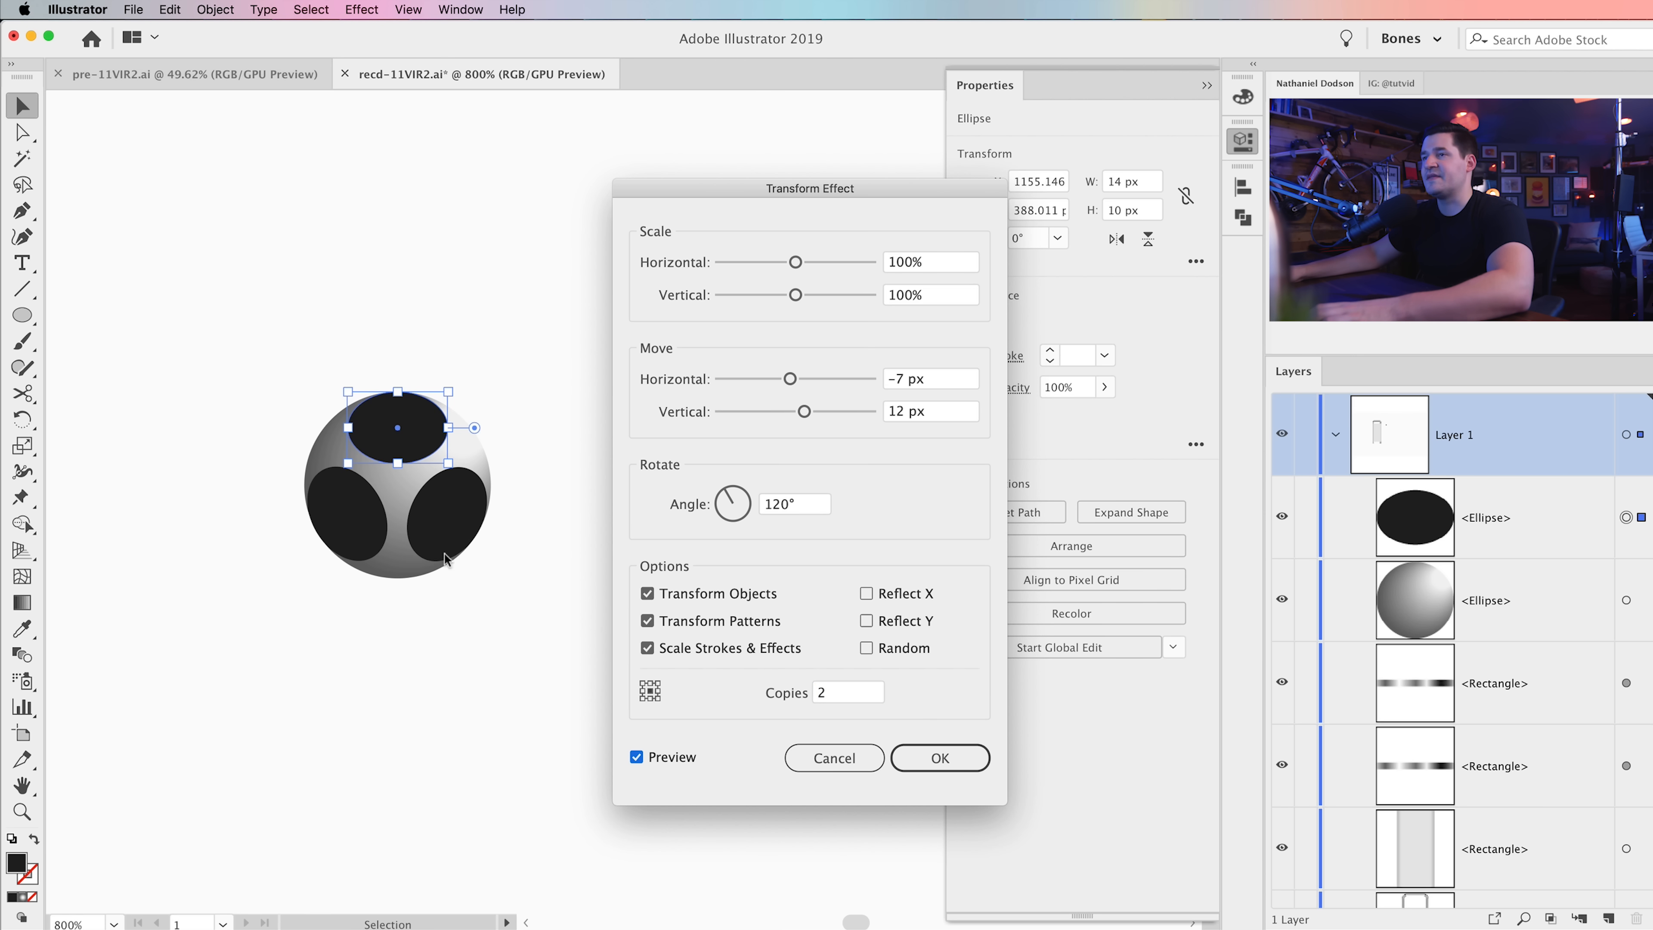
{"action": "left_click", "coordinate": [937, 758]}
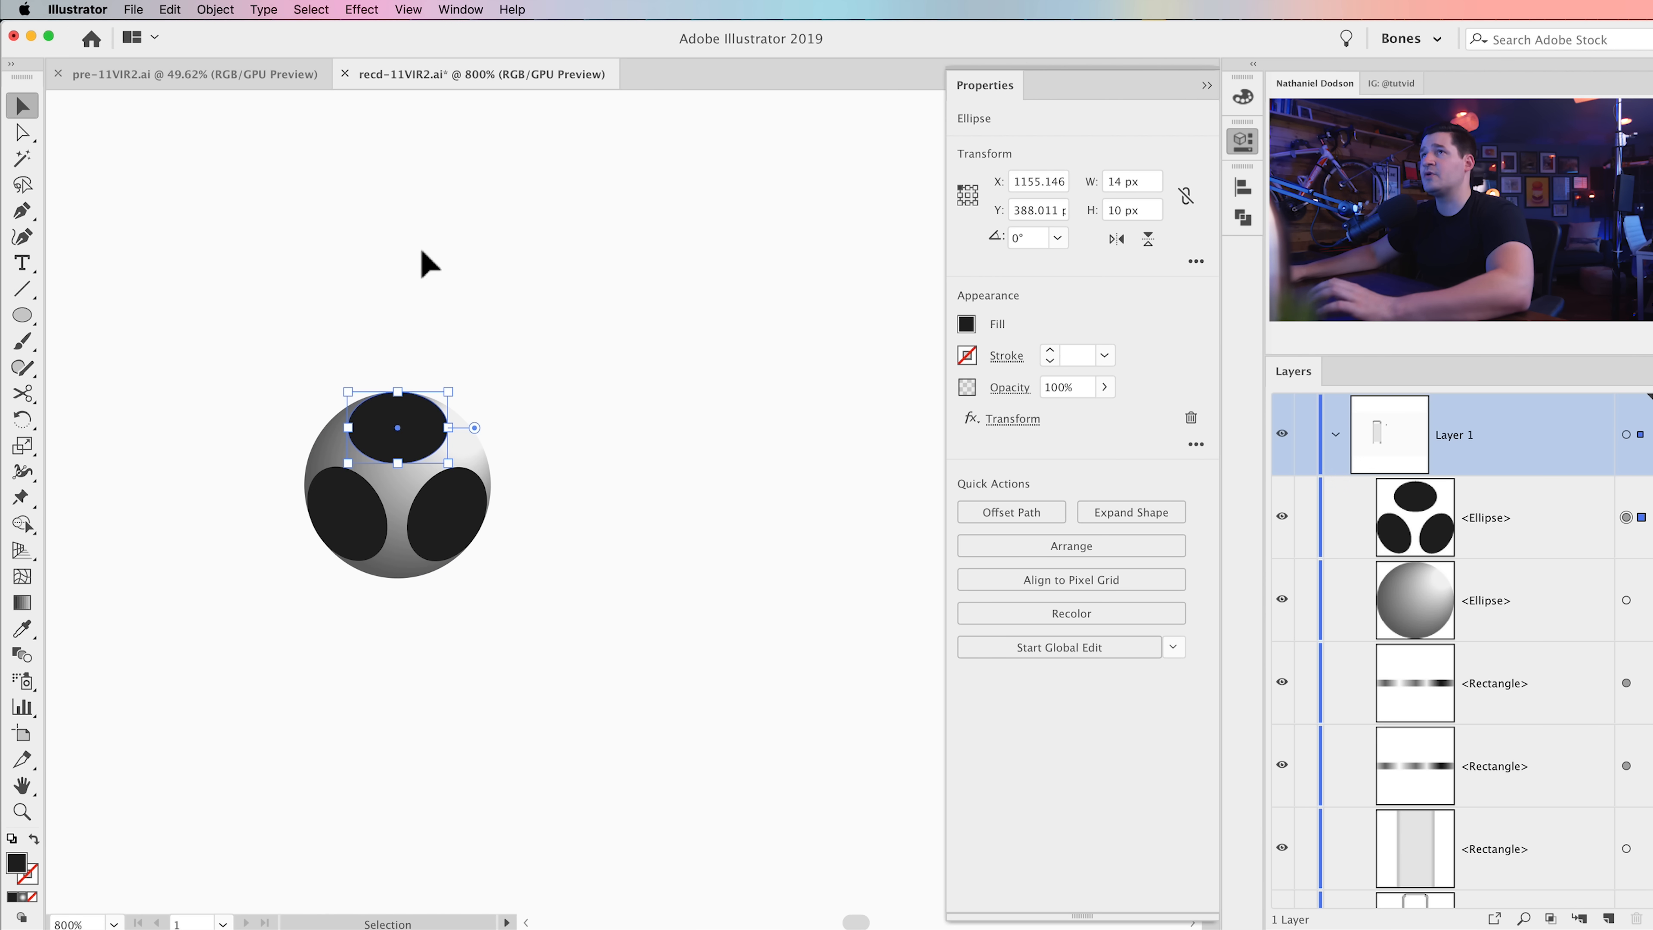
Step: Expand the appearance of the transformed ellipse and ungroup the result once
{"action": "left_click", "coordinate": [215, 10]}
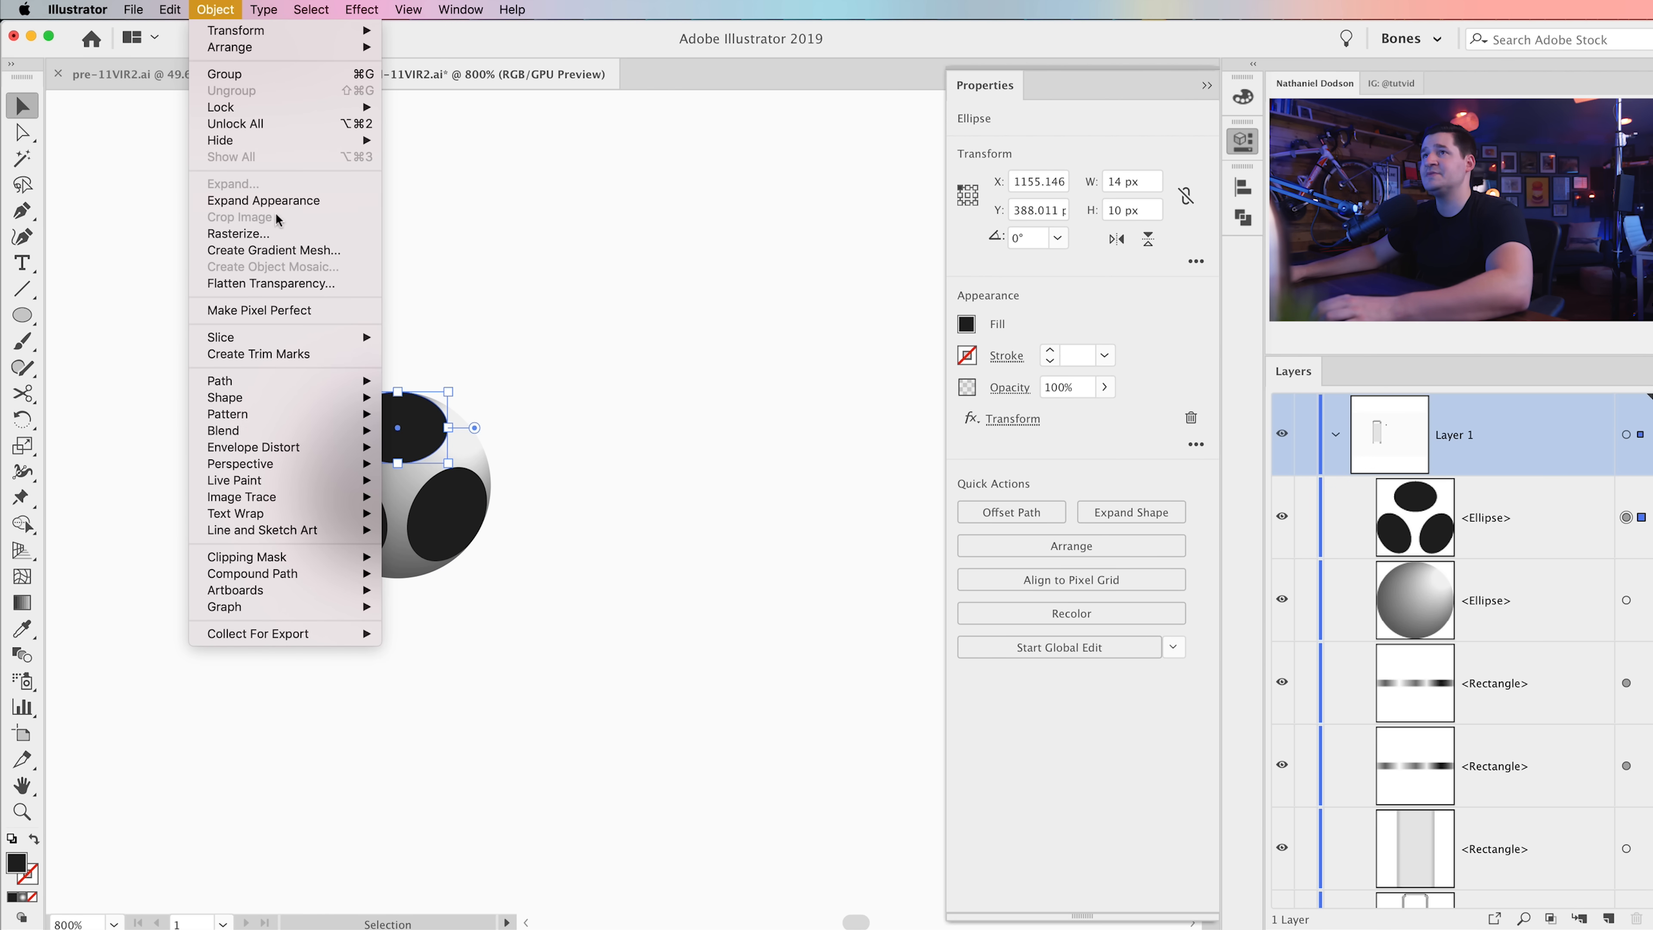
{"action": "left_click", "coordinate": [268, 201]}
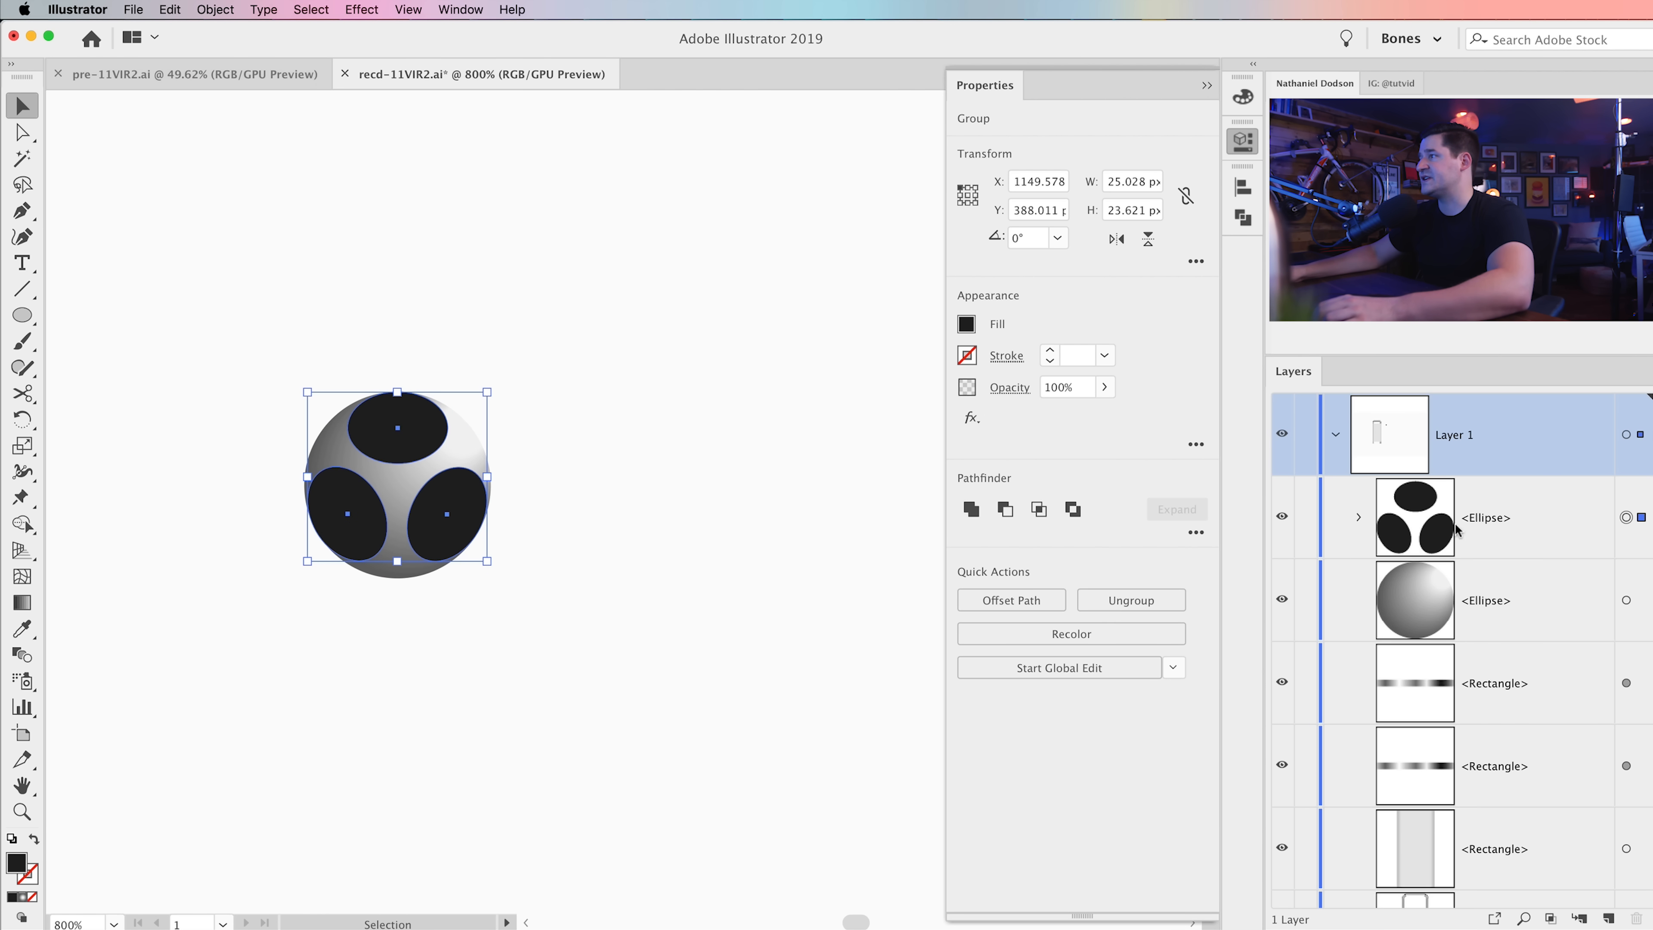
{"action": "left_click", "coordinate": [1131, 599]}
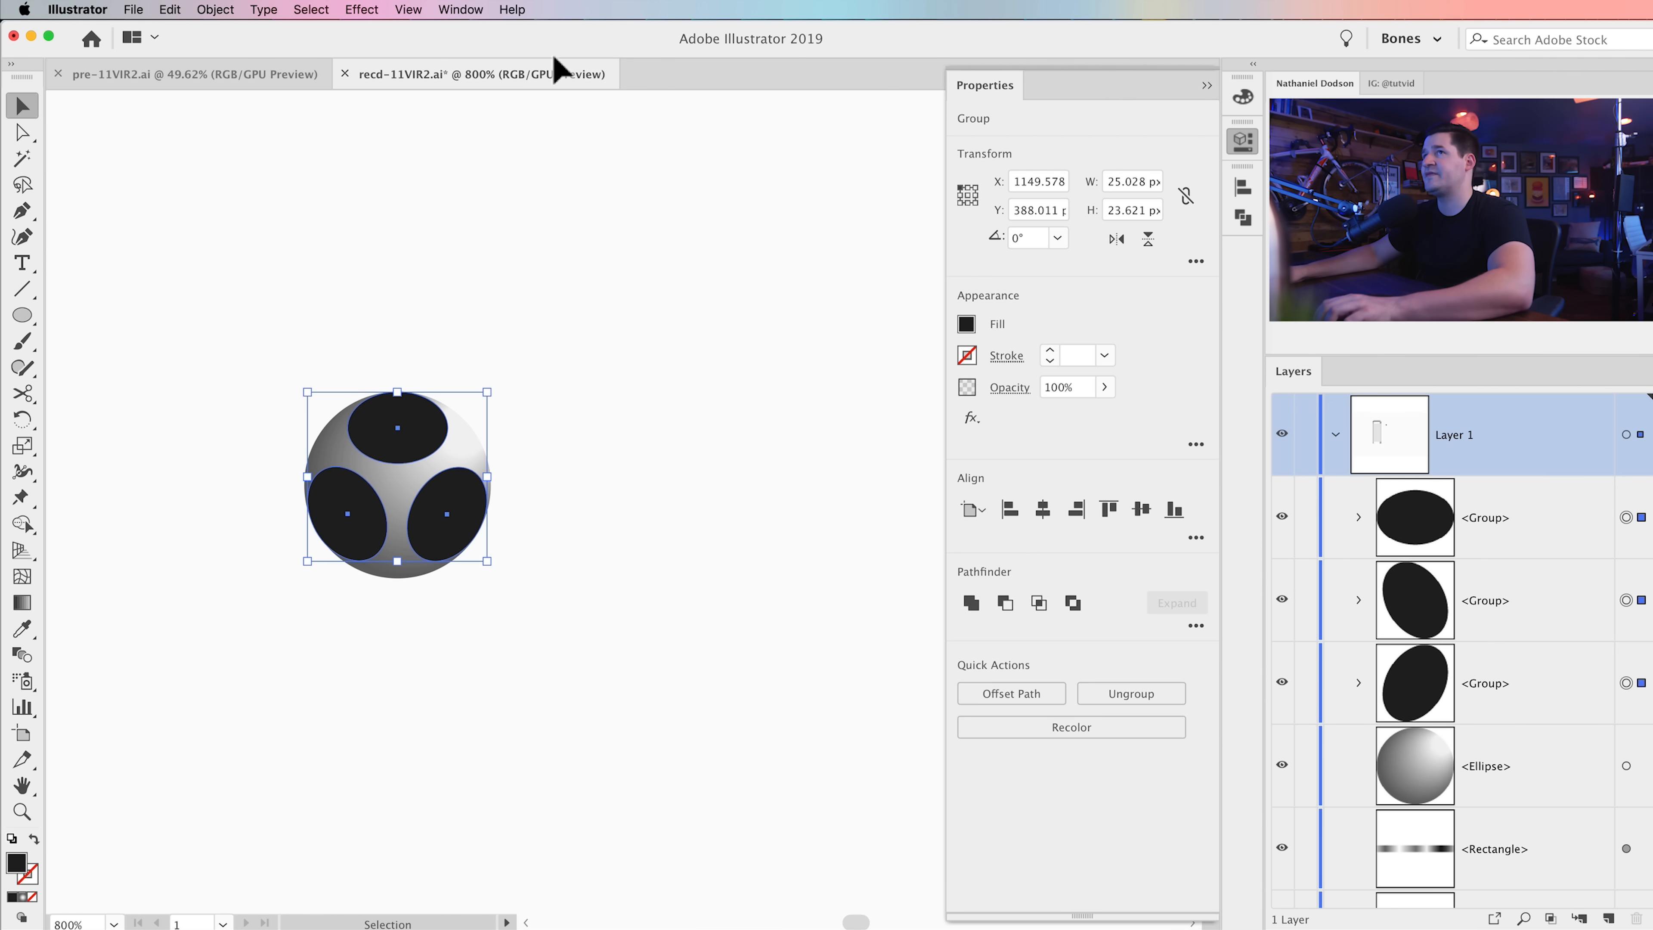
{"action": "left_click", "coordinate": [207, 8]}
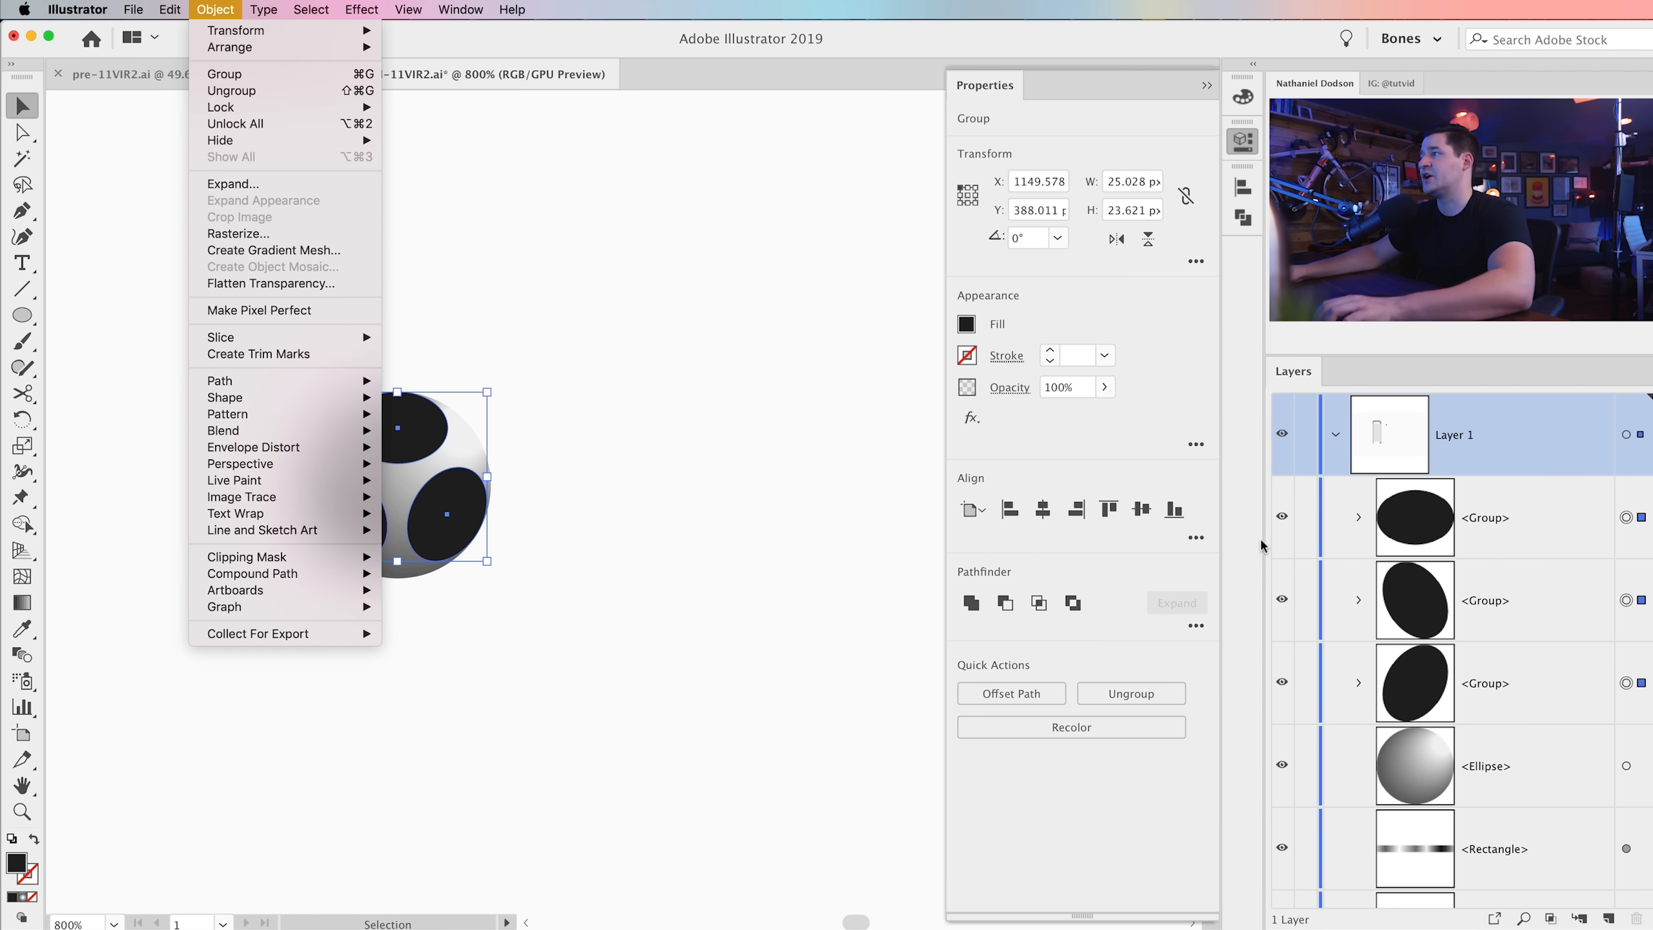
{"action": "left_click", "coordinate": [1503, 518]}
{"action": "left_click", "coordinate": [646, 415]}
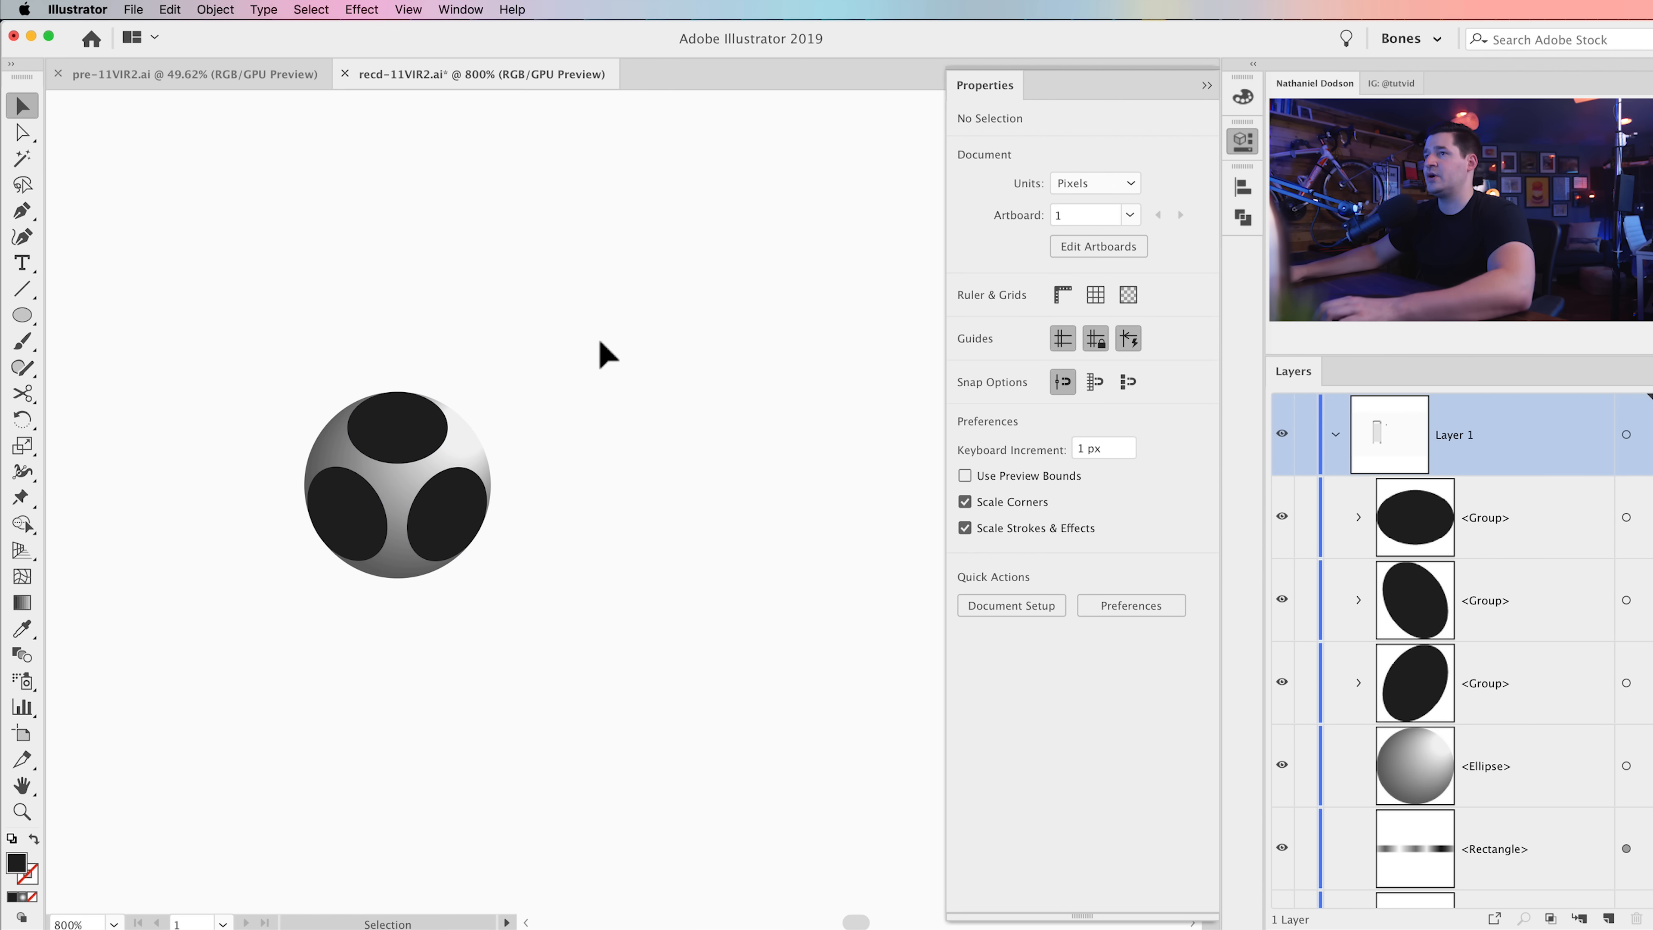
{"action": "left_click_drag", "start_coordinate": [546, 309], "coordinate": [260, 594]}
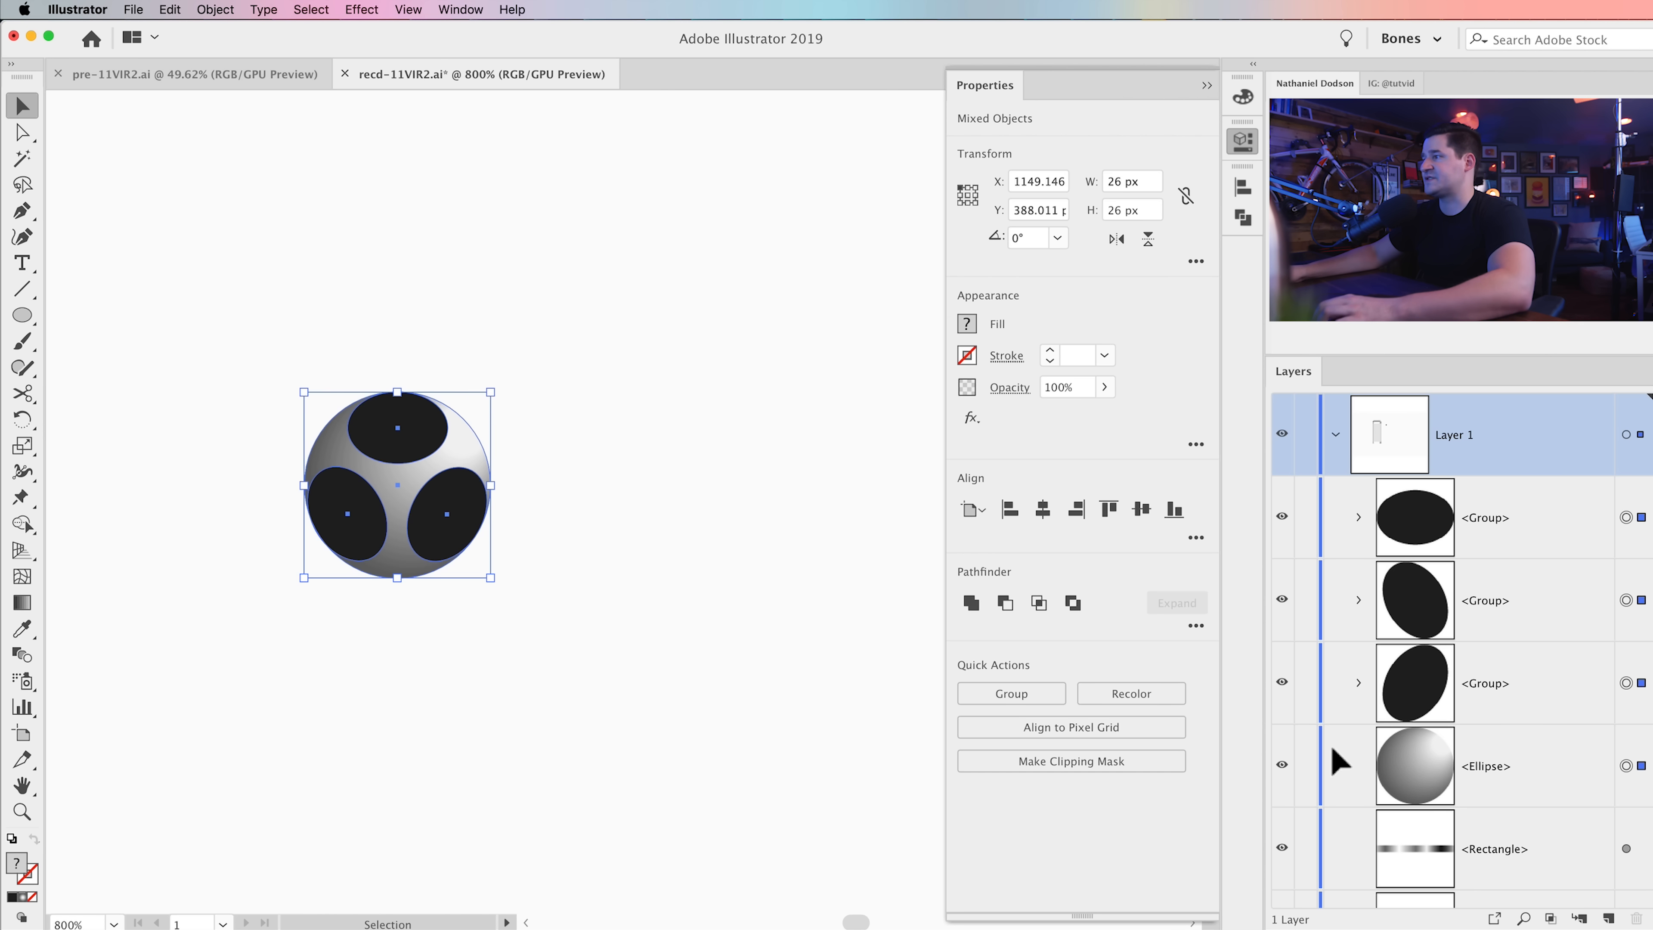
{"action": "left_click", "coordinate": [1533, 753]}
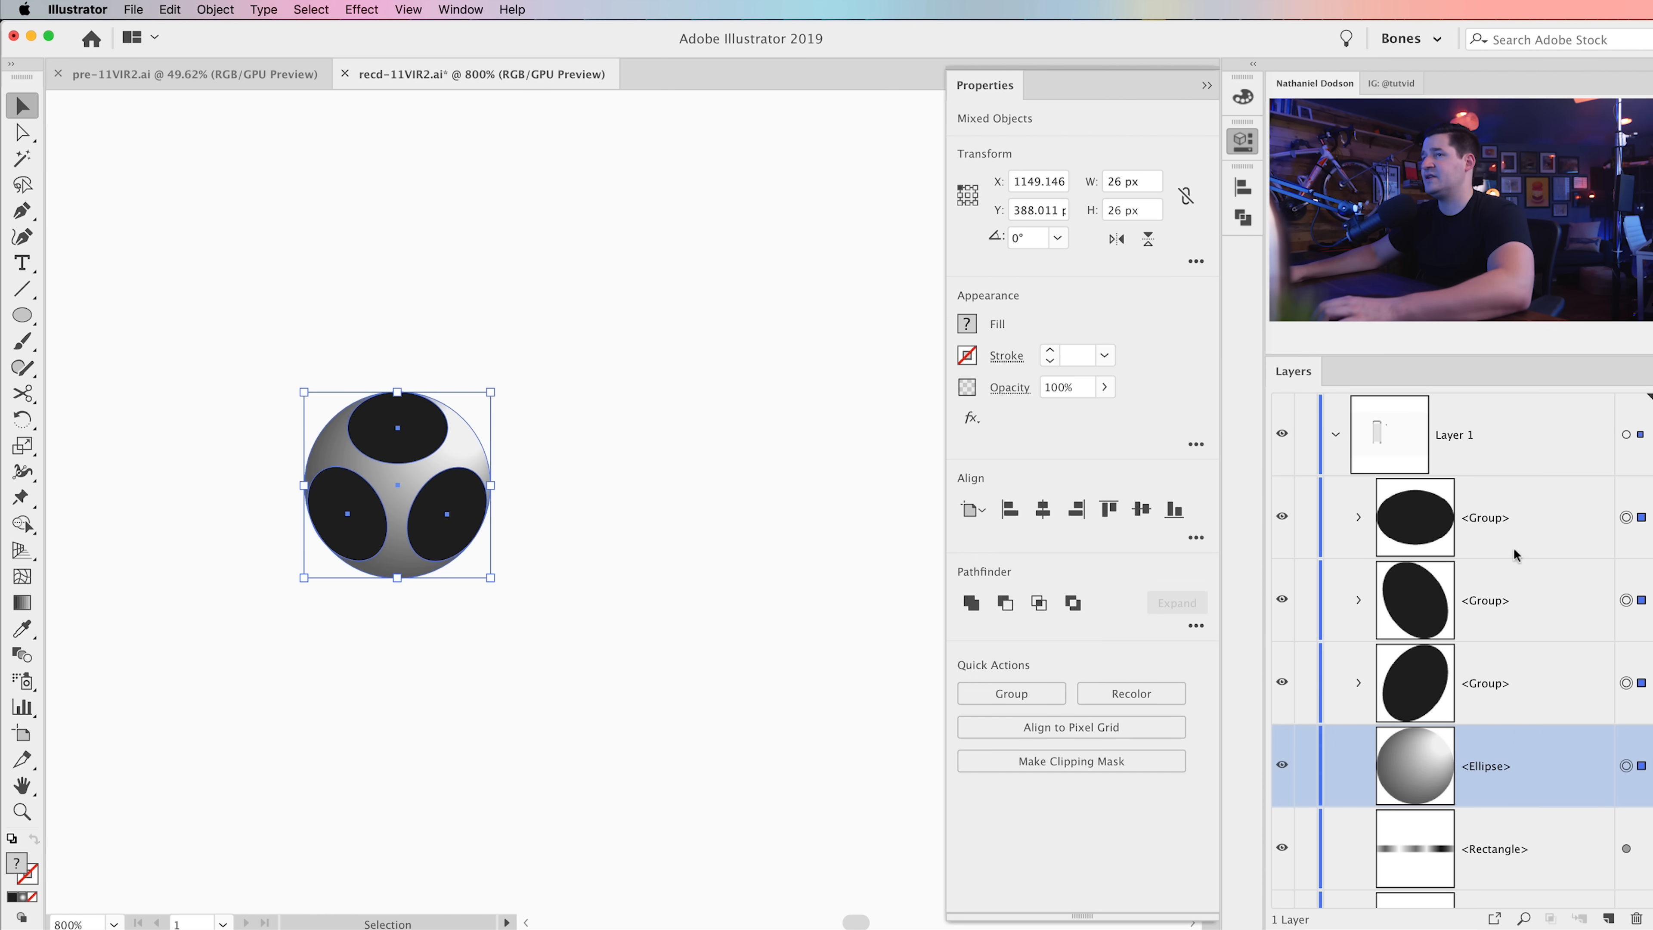
{"action": "left_click", "coordinate": [658, 622]}
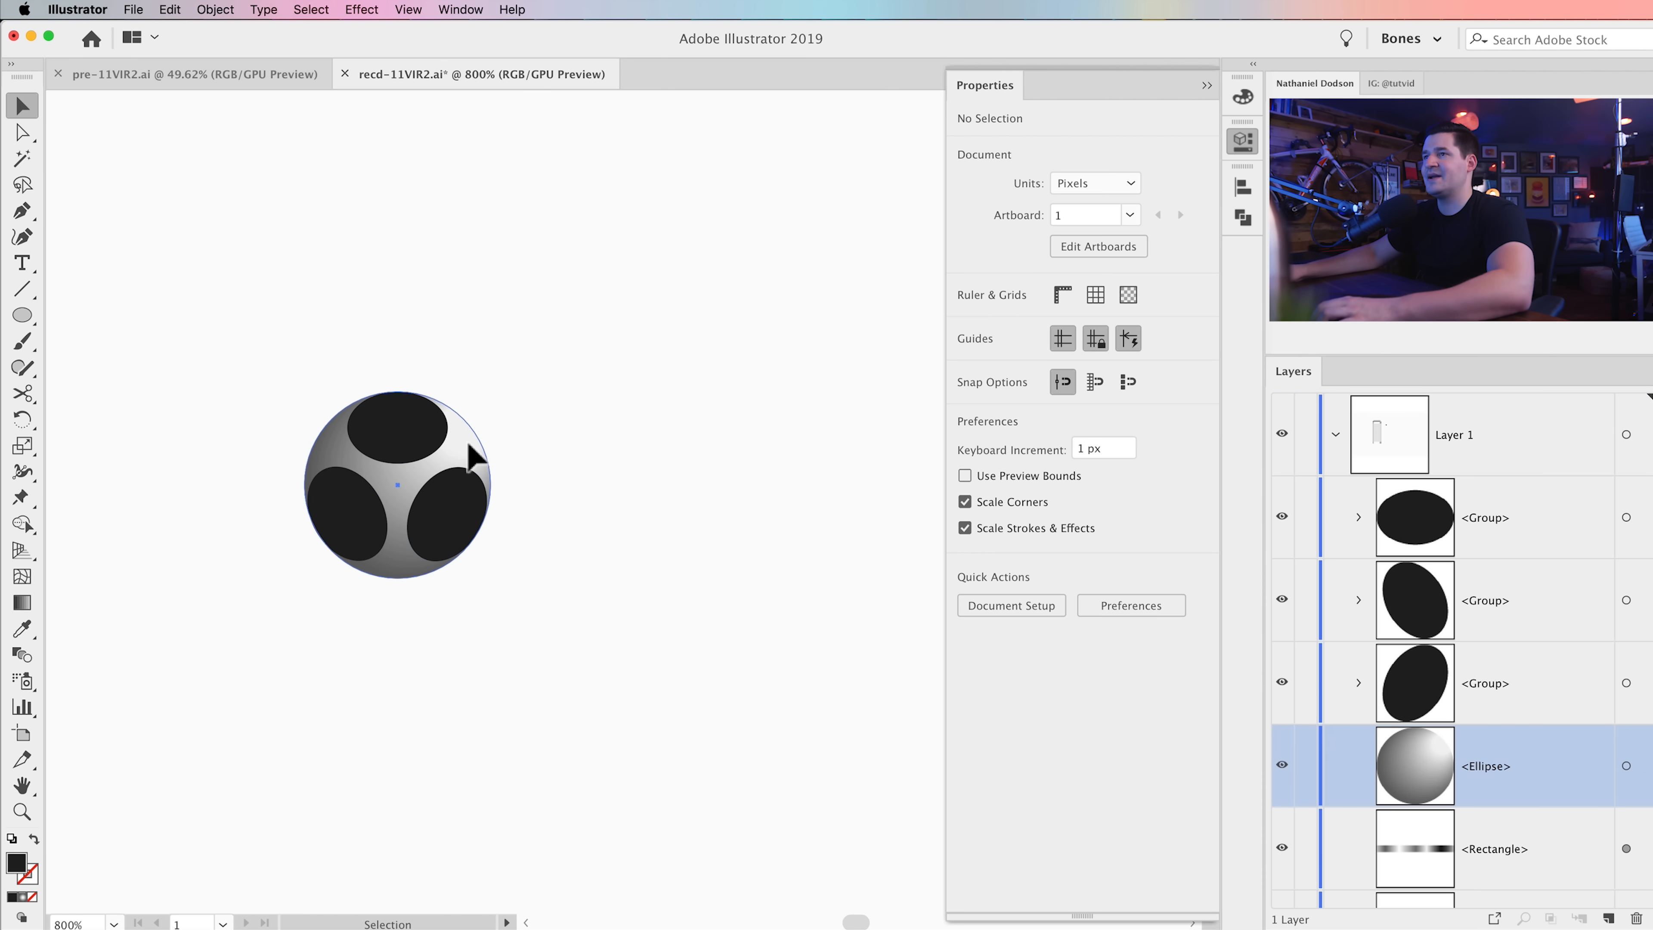
Step: Adjust the sphere's radial gradient by pulling its upper-right end inward, extending the lower-left end slightly, and shifting the white colour stop toward the centre
{"action": "left_click", "coordinate": [473, 447]}
{"action": "left_click", "coordinate": [22, 605]}
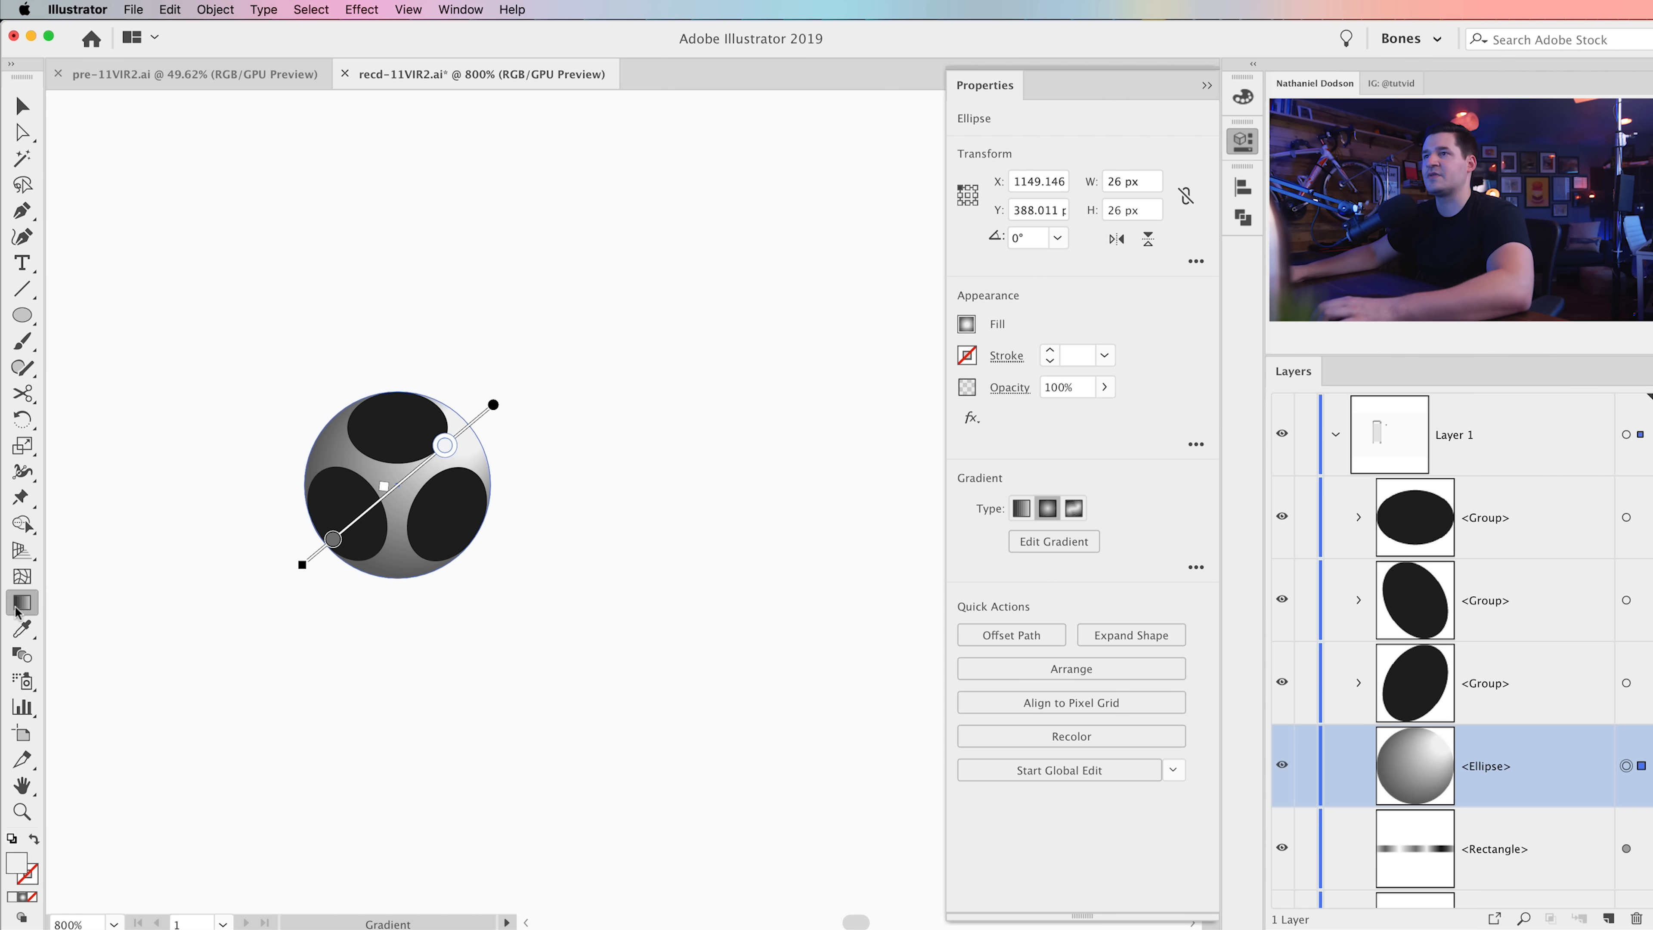
{"action": "left_click_drag", "start_coordinate": [494, 405], "coordinate": [449, 433]}
{"action": "left_click_drag", "start_coordinate": [311, 573], "coordinate": [306, 579]}
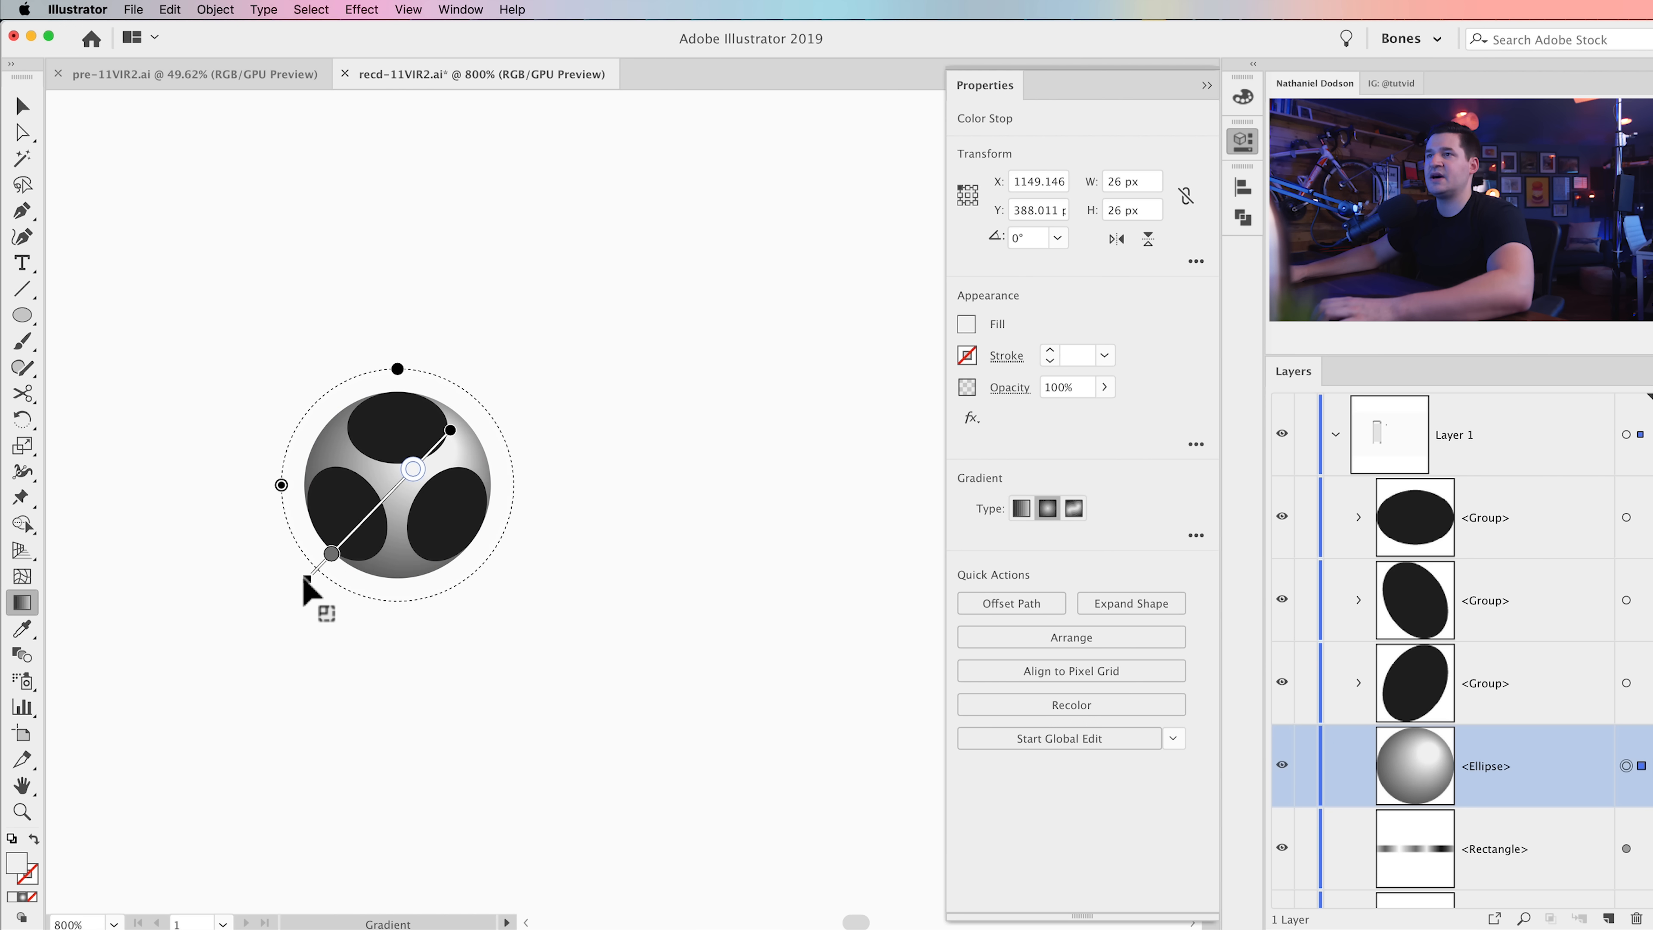
{"action": "left_click_drag", "start_coordinate": [414, 469], "coordinate": [410, 476]}
{"action": "key", "text": "v"}
{"action": "left_click", "coordinate": [771, 540]}
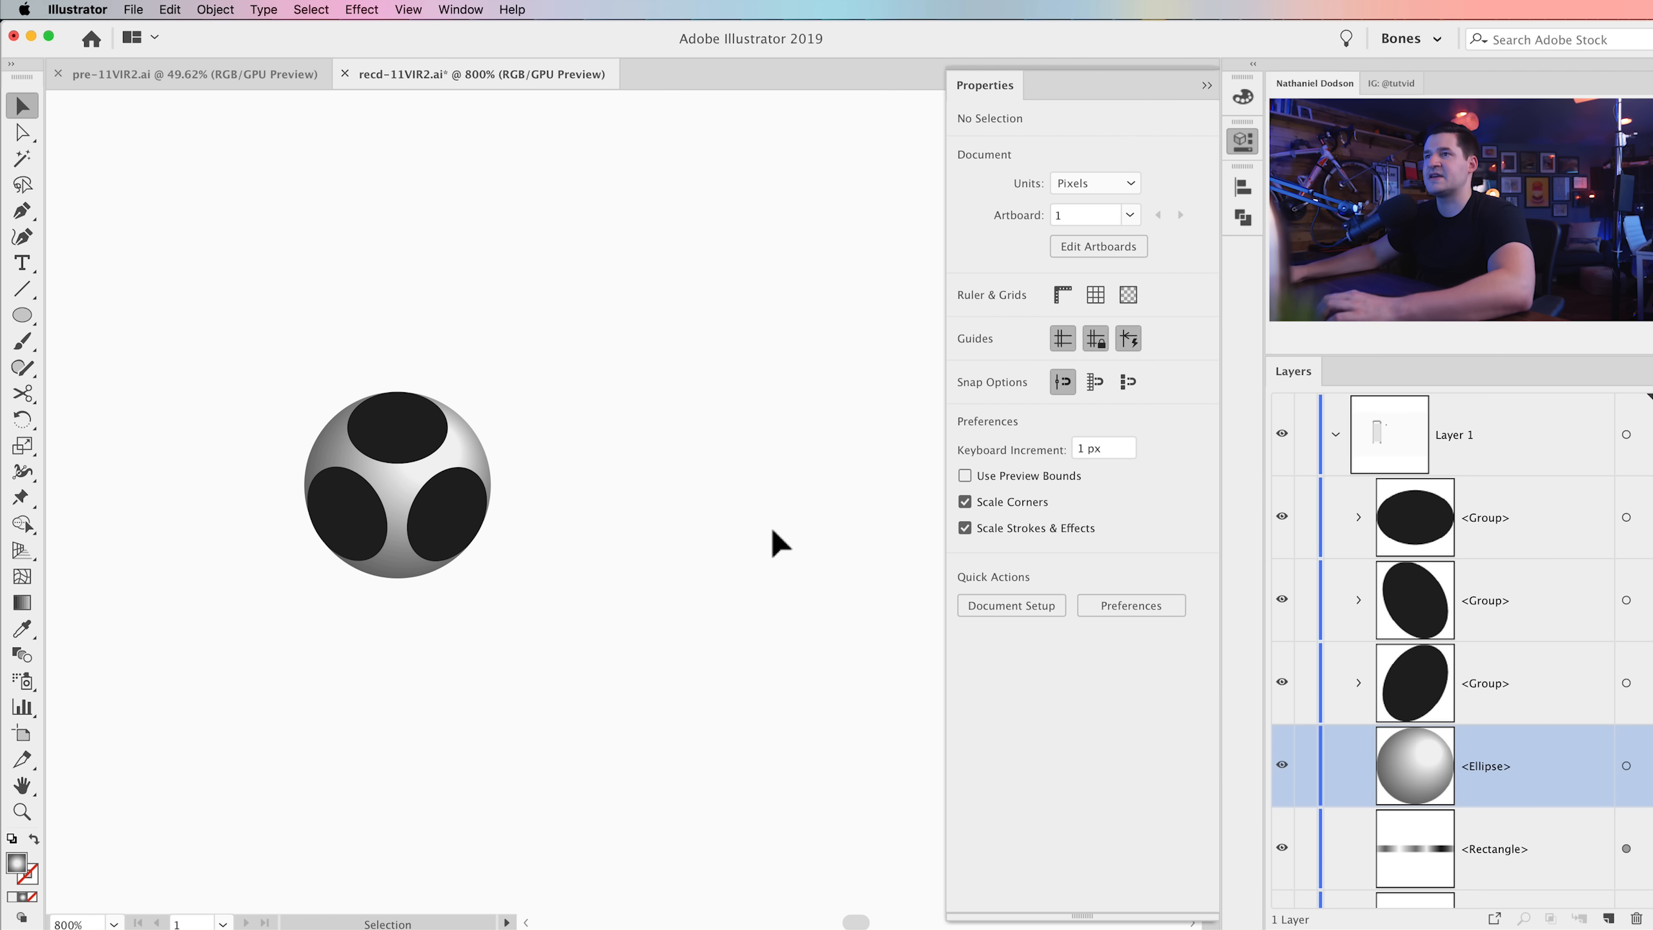
Step: Group the sphere together with its three black ellipses
{"action": "left_click_drag", "start_coordinate": [228, 678], "coordinate": [225, 679]}
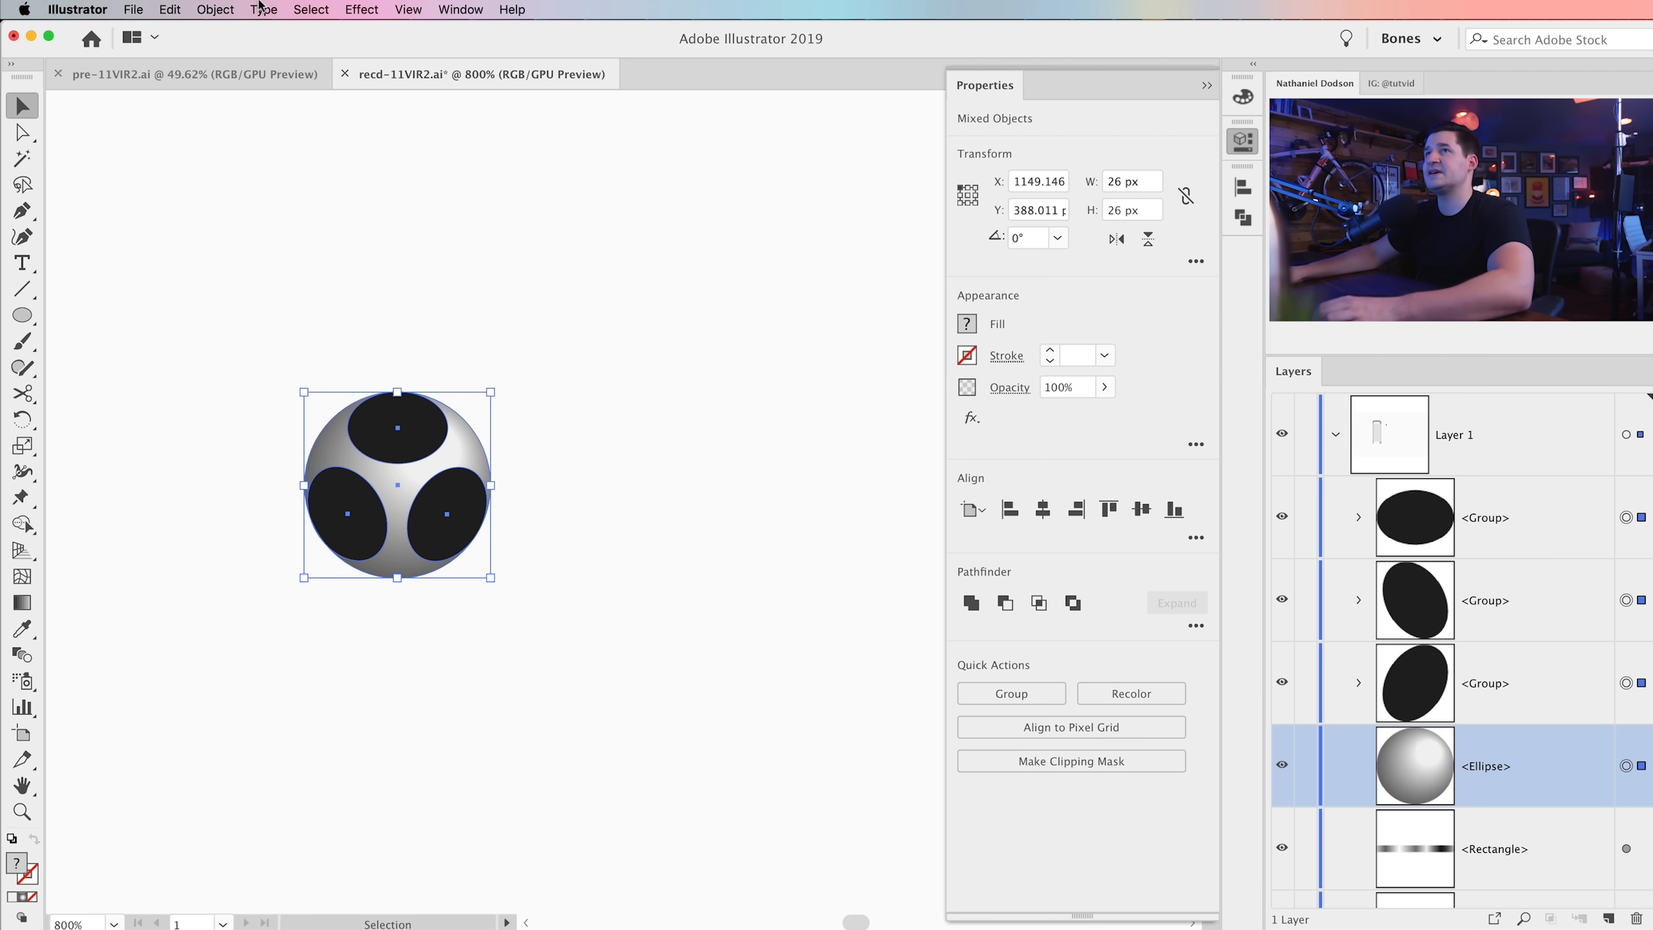
{"action": "left_click", "coordinate": [199, 9]}
{"action": "left_click", "coordinate": [288, 77]}
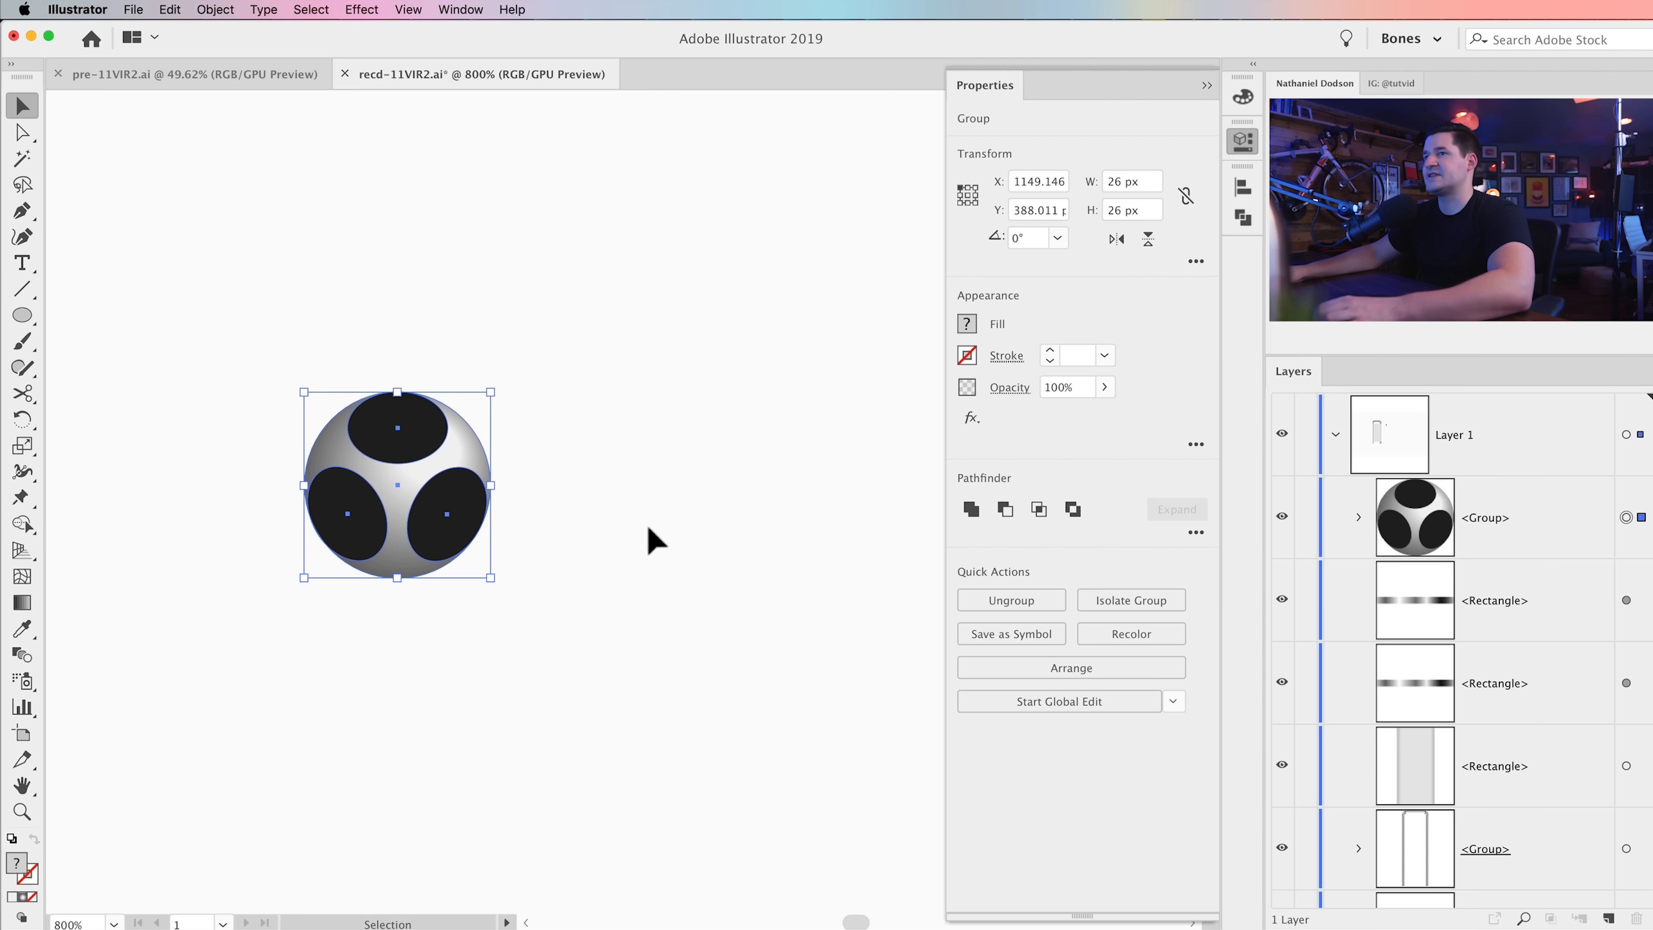
{"action": "left_click", "coordinate": [690, 566]}
Step: Move the grouped sphere closer to the upper right side of the large grey body with the metallic handle
{"action": "scroll", "coordinate": [644, 482], "scroll_direction": "down", "scroll_amount": 5}
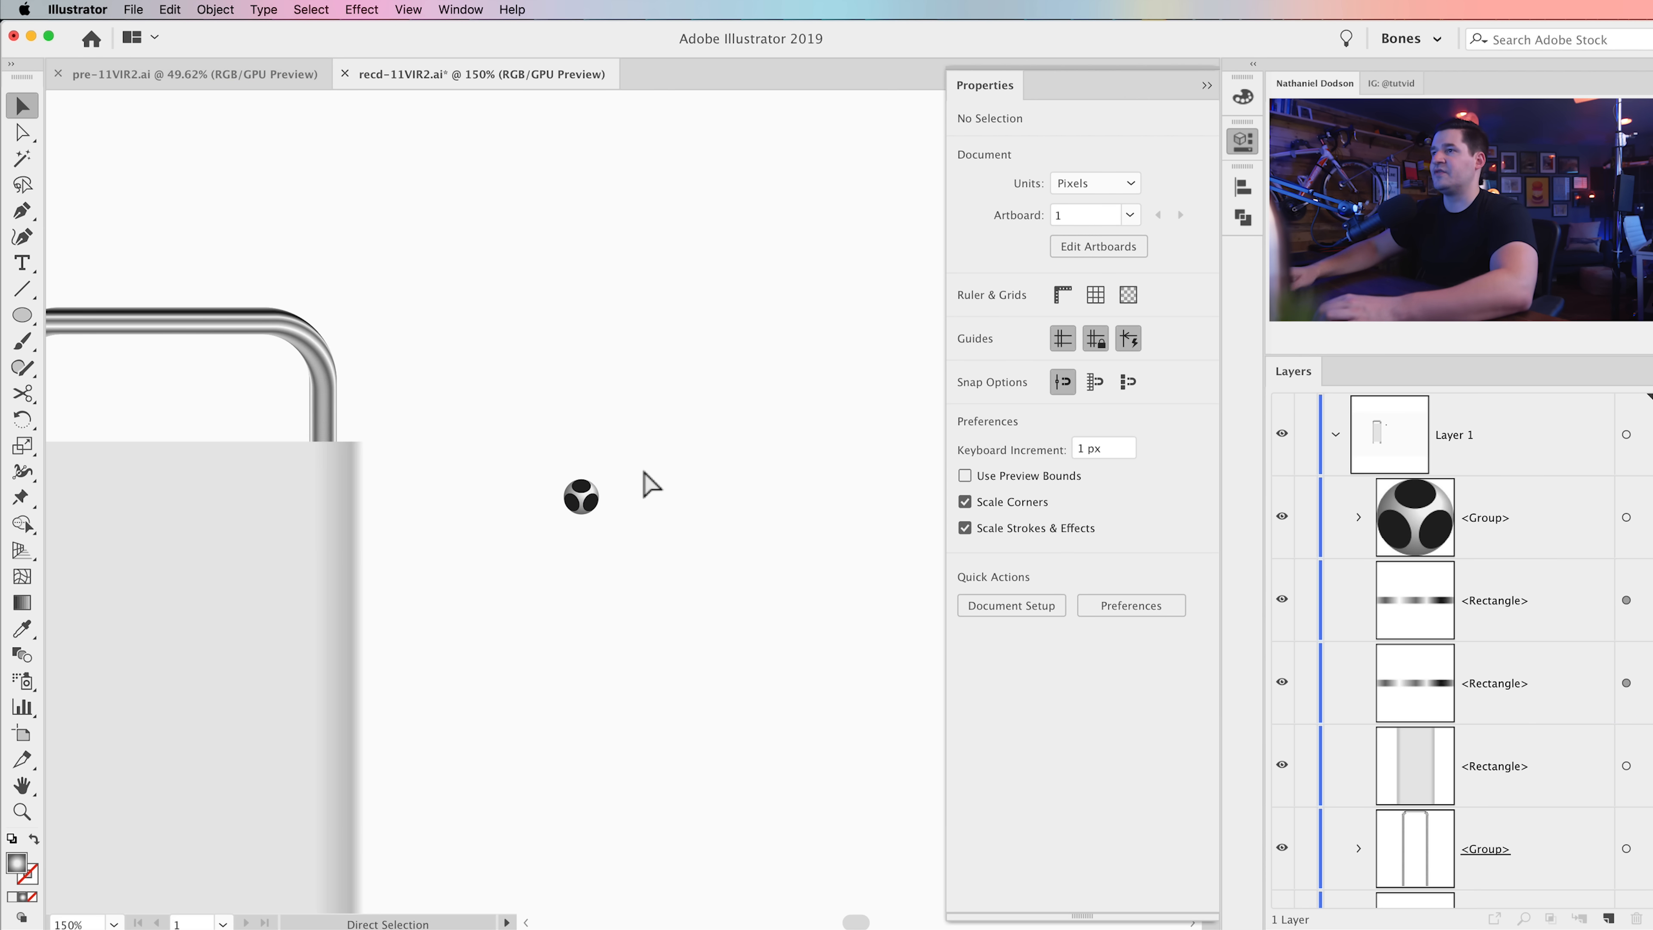
{"action": "mouse_move", "coordinate": [646, 472]}
{"action": "left_mouse_down"}
{"action": "mouse_move", "coordinate": [738, 385]}
{"action": "mouse_move", "coordinate": [676, 473]}
{"action": "left_mouse_up"}
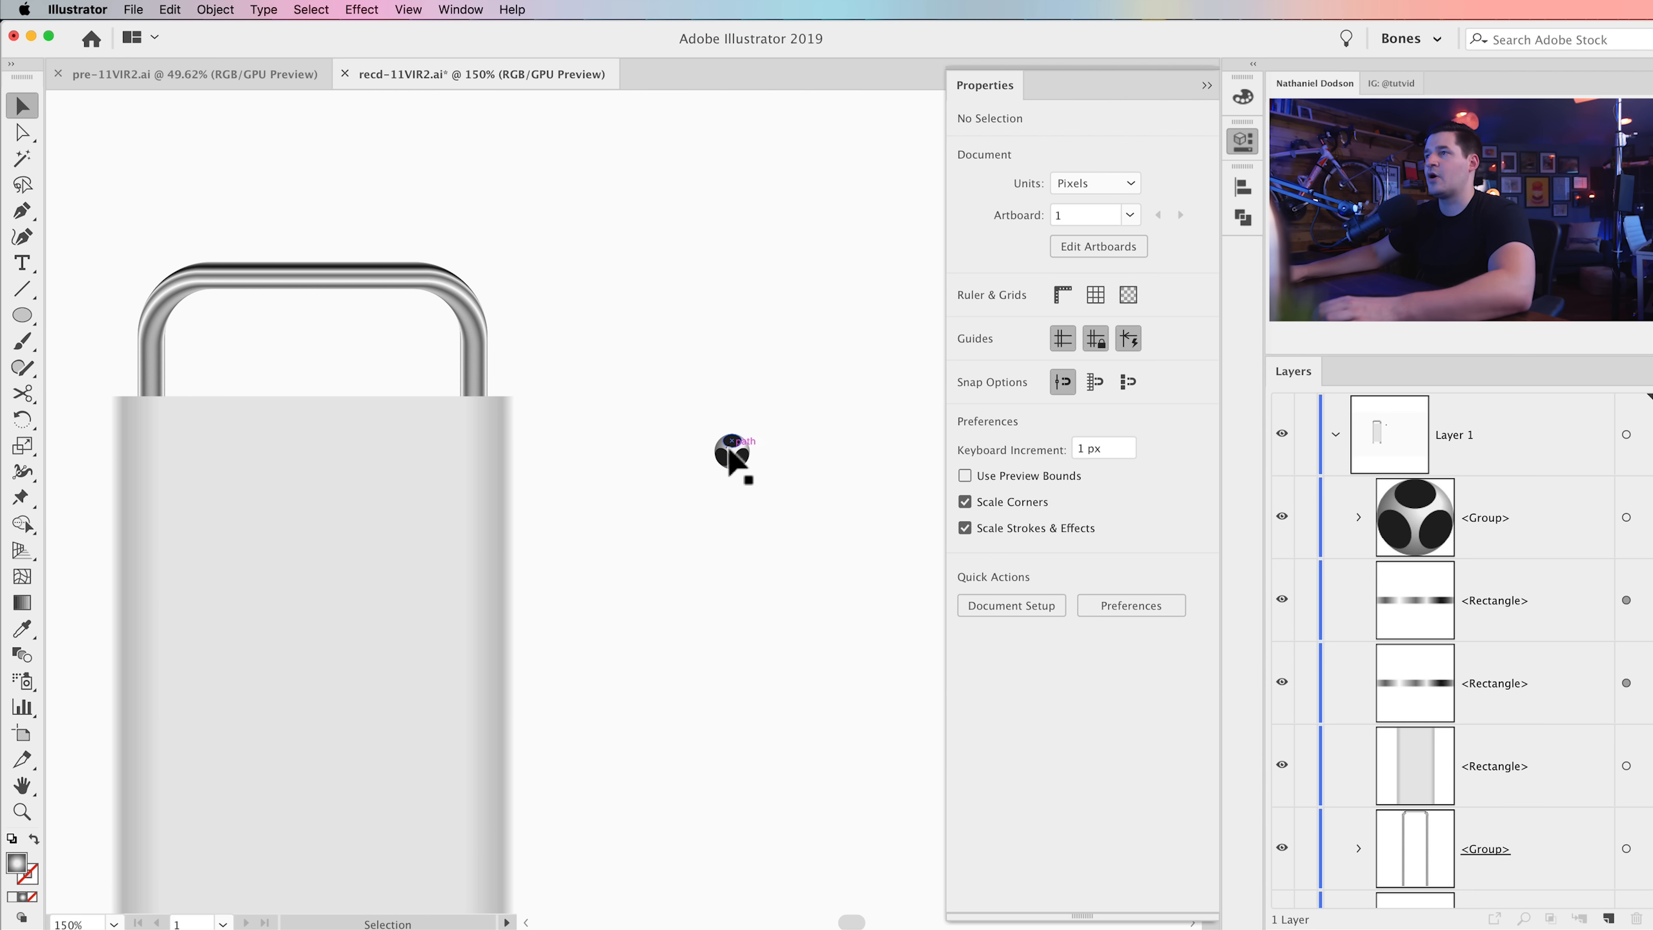
{"action": "left_click_drag", "start_coordinate": [731, 451], "coordinate": [587, 428]}
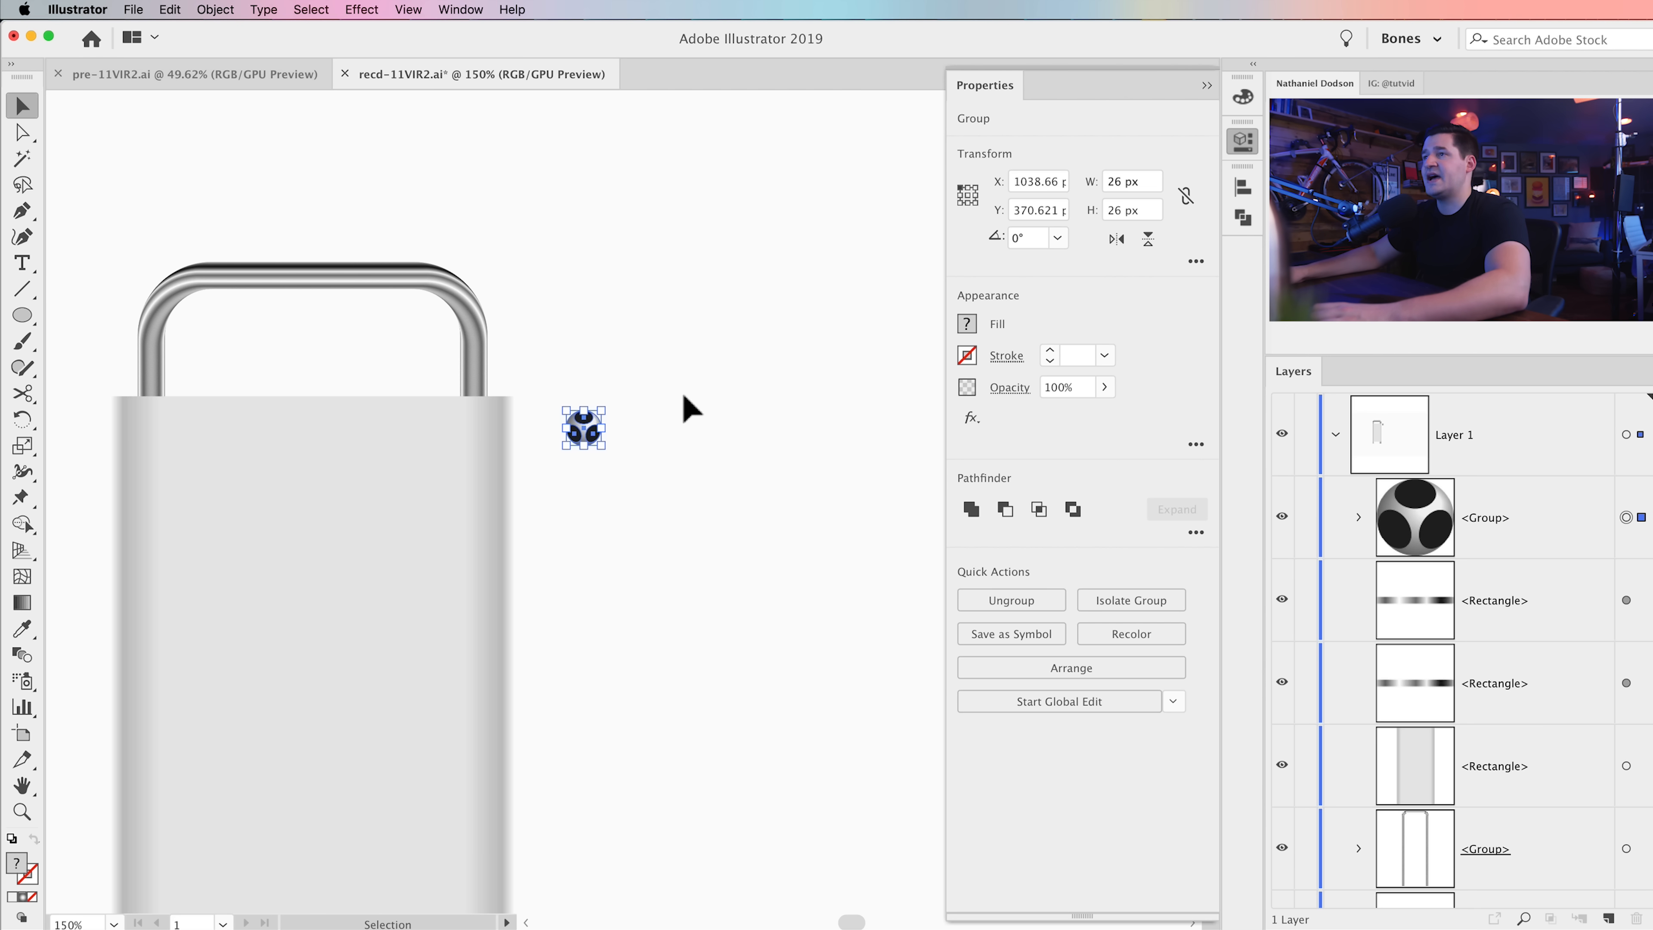
Step: Move the grouped sphere onto the grey body, near its upper left corner
{"action": "left_click_drag", "start_coordinate": [586, 433], "coordinate": [205, 456]}
{"action": "key", "text": "z"}
{"action": "left_click", "coordinate": [190, 430]}
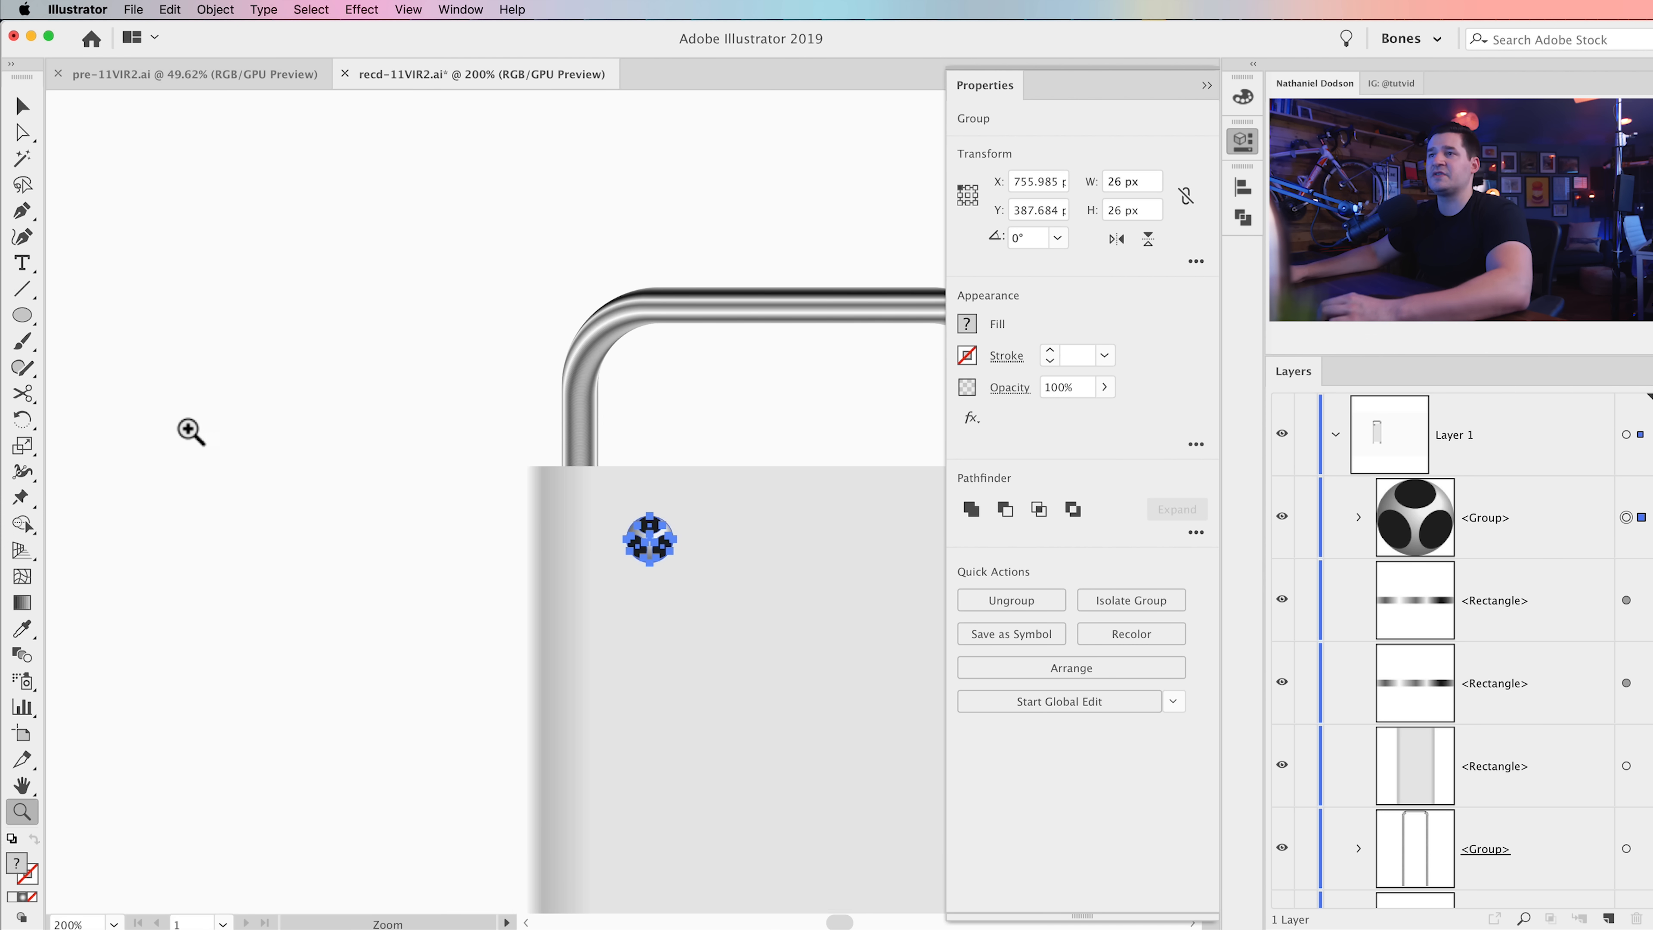
{"action": "left_click", "coordinate": [752, 553]}
{"action": "left_click", "coordinate": [604, 502]}
{"action": "key", "text": "space"}
{"action": "left_click_drag", "start_coordinate": [493, 484], "coordinate": [596, 568]}
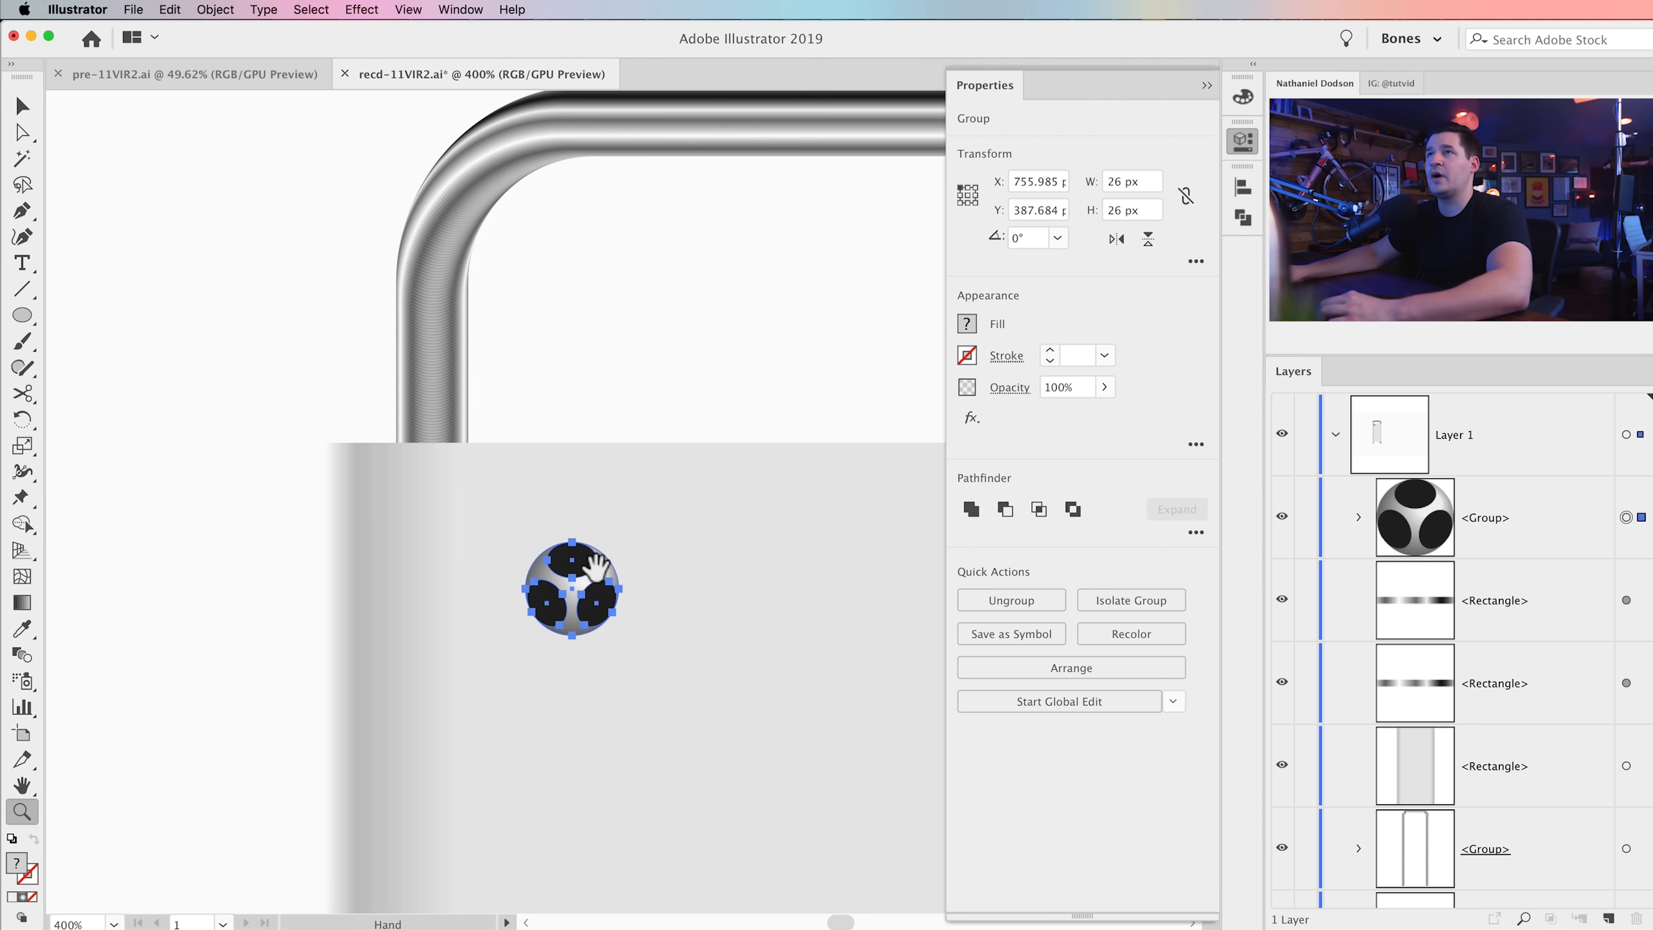
Step: Show the document grid and enable Snap to Grid, shifting the sphere slightly up and left
{"action": "left_click", "coordinate": [408, 9]}
{"action": "left_click", "coordinate": [511, 626]}
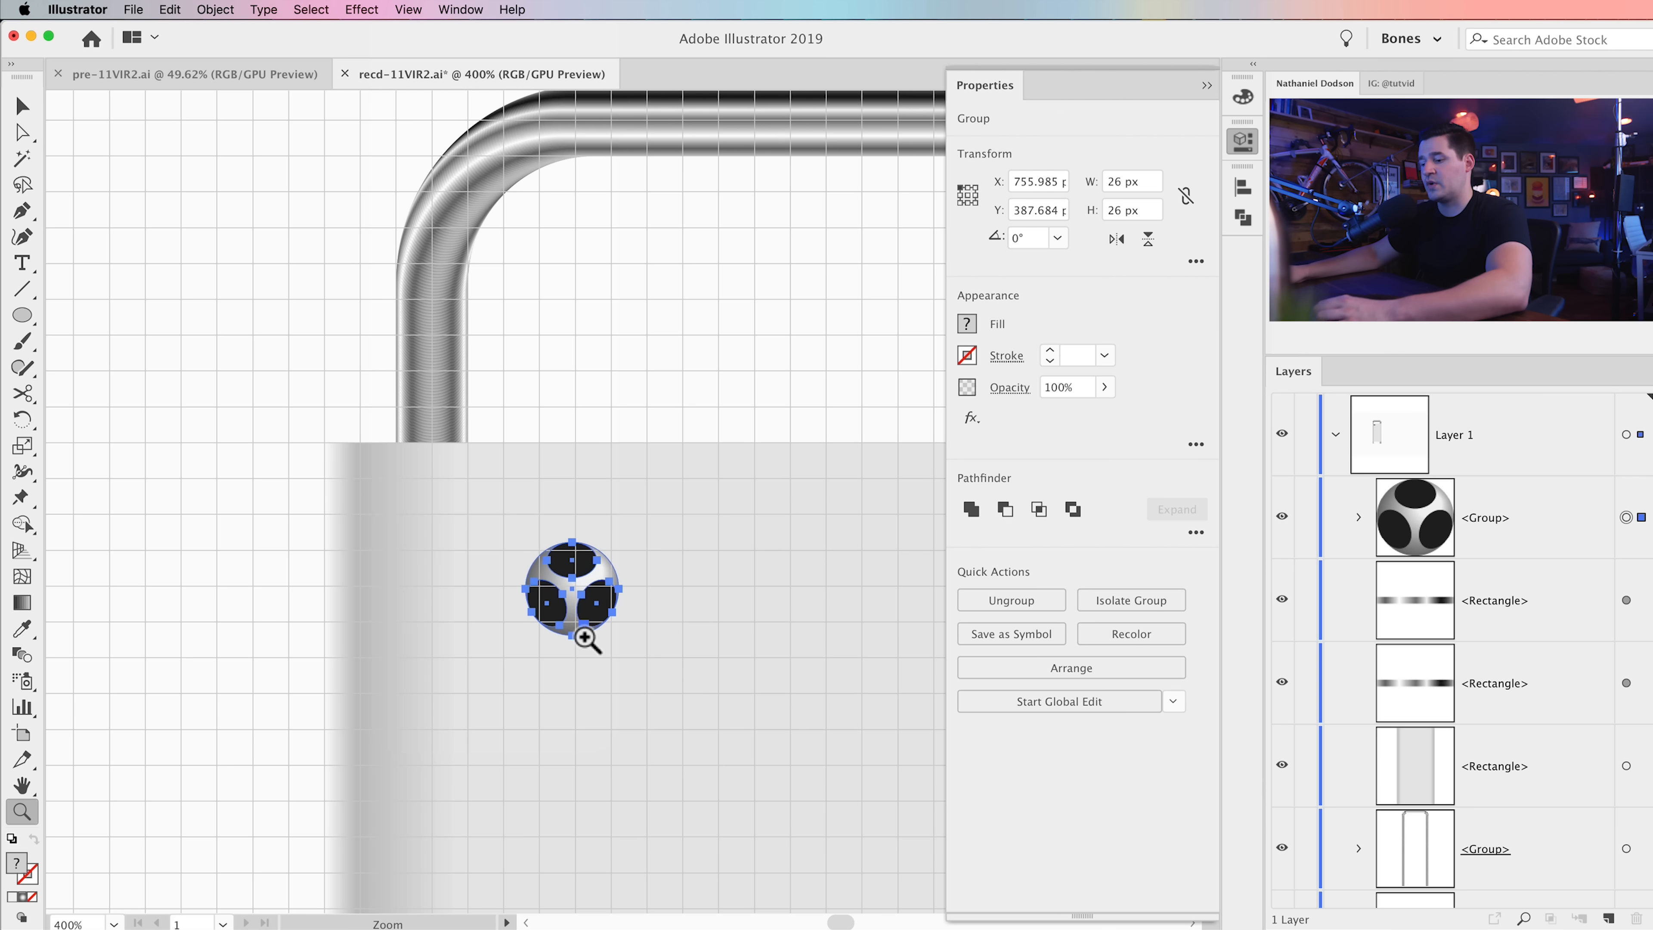
{"action": "key", "text": "v"}
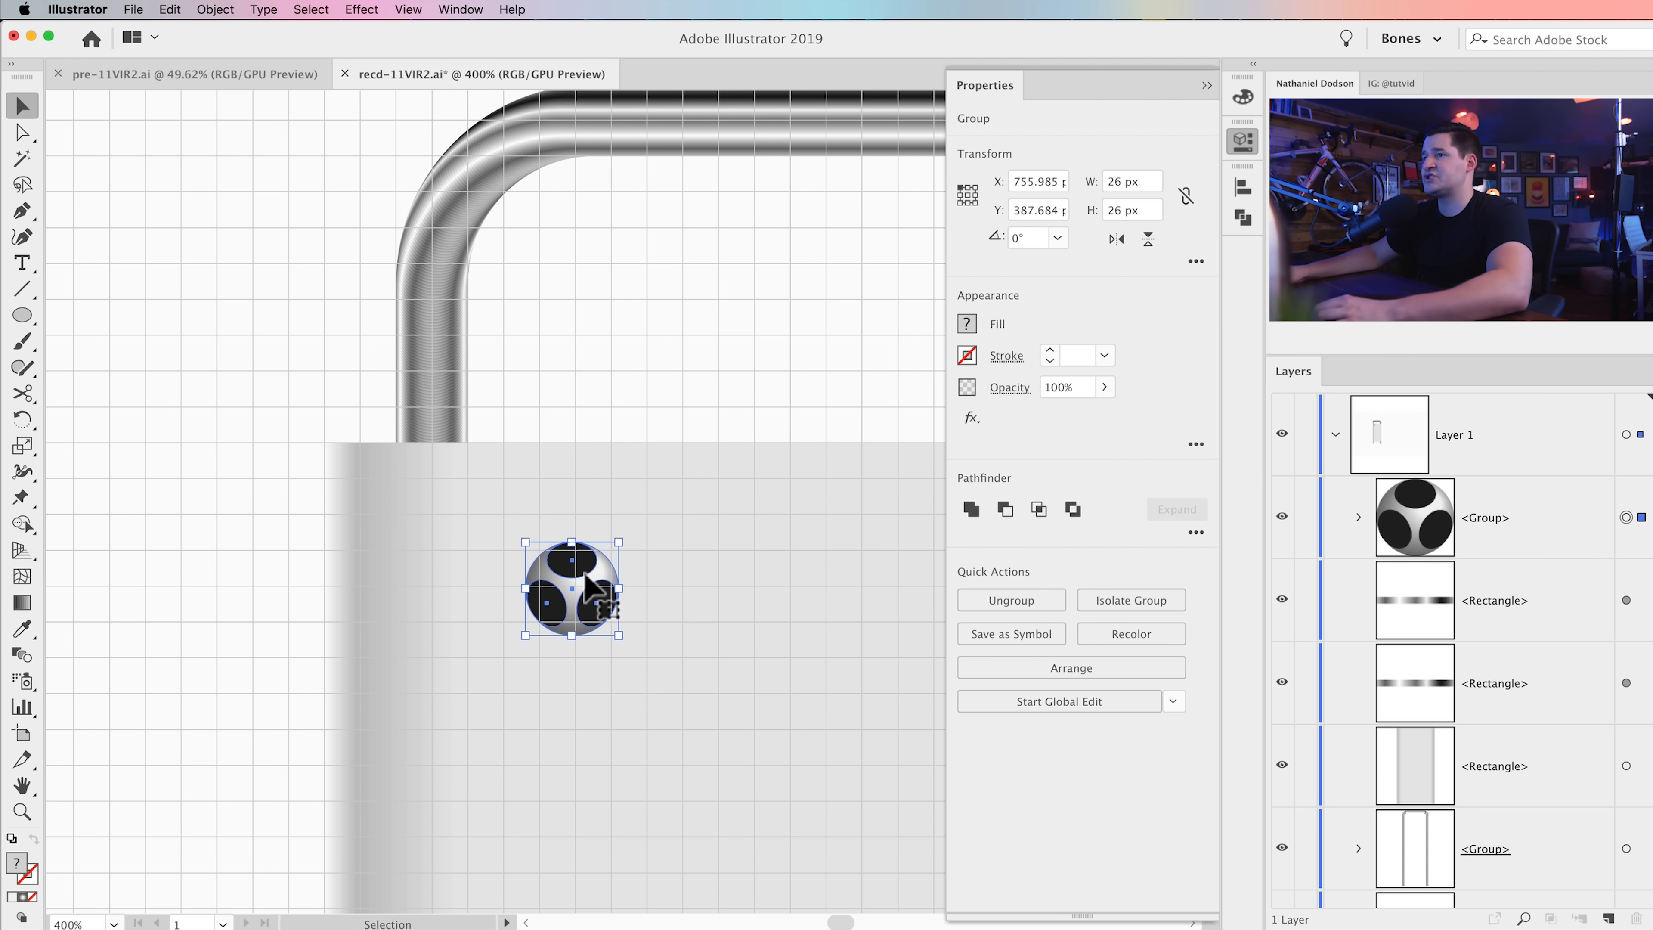
{"action": "left_click_drag", "start_coordinate": [583, 573], "coordinate": [582, 547]}
{"action": "left_click", "coordinate": [410, 9]}
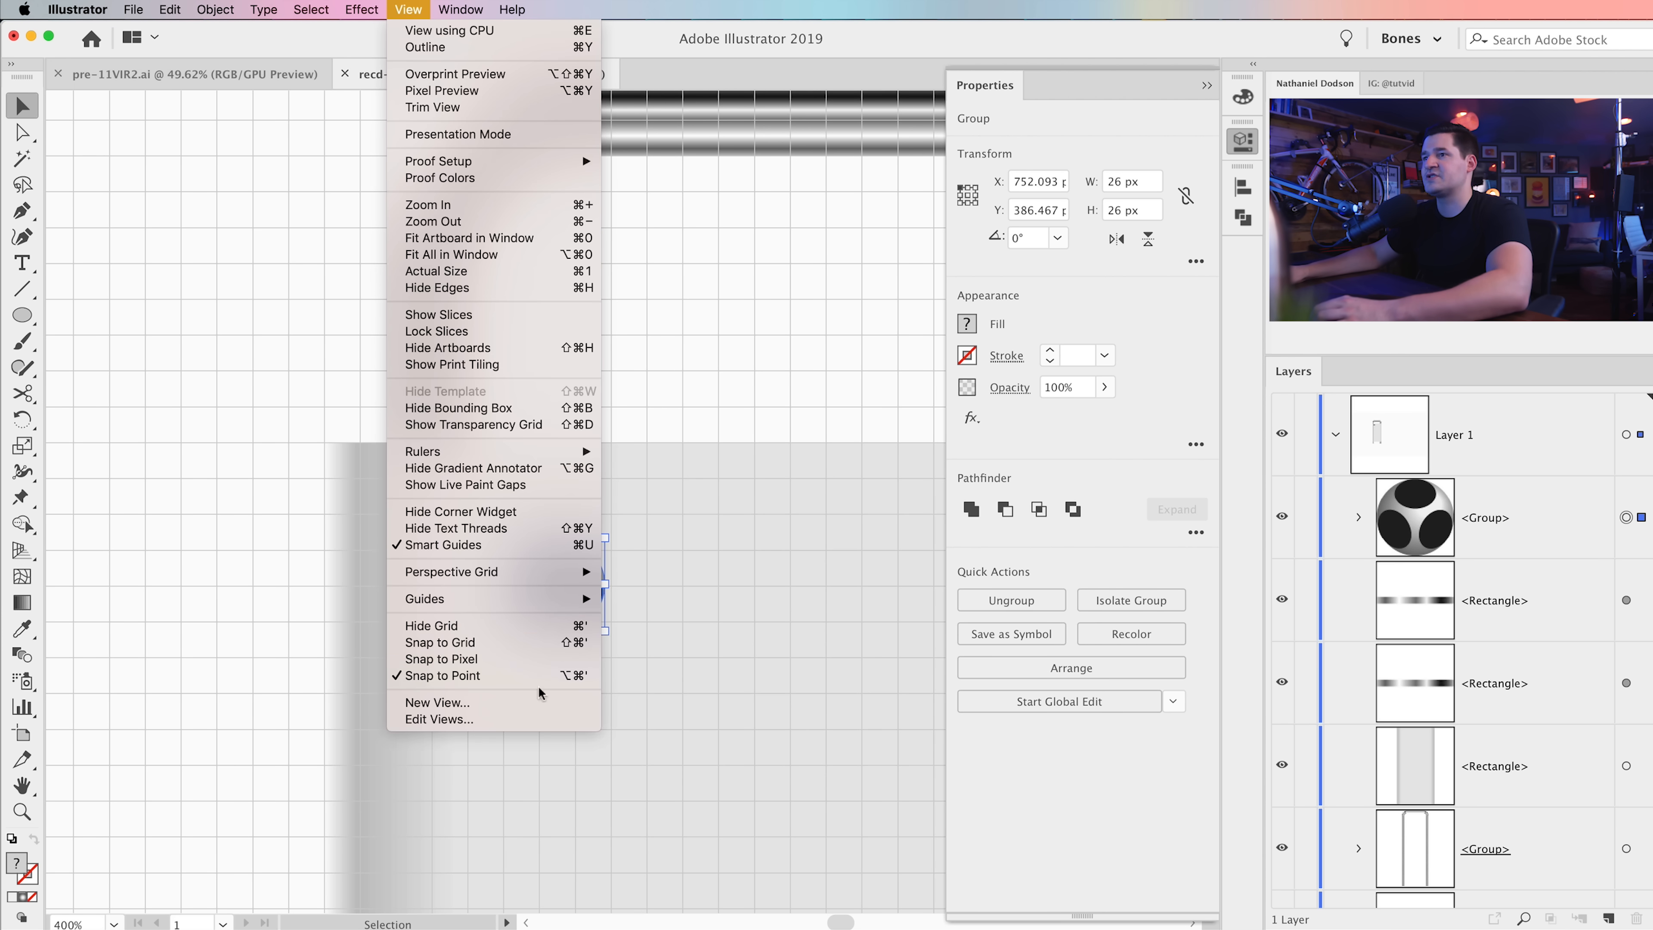
{"action": "left_click", "coordinate": [446, 647]}
Step: Position the sphere at X 730 px, Y 380 px in the body's upper left corner and deselect it
{"action": "left_click_drag", "start_coordinate": [534, 563], "coordinate": [458, 558]}
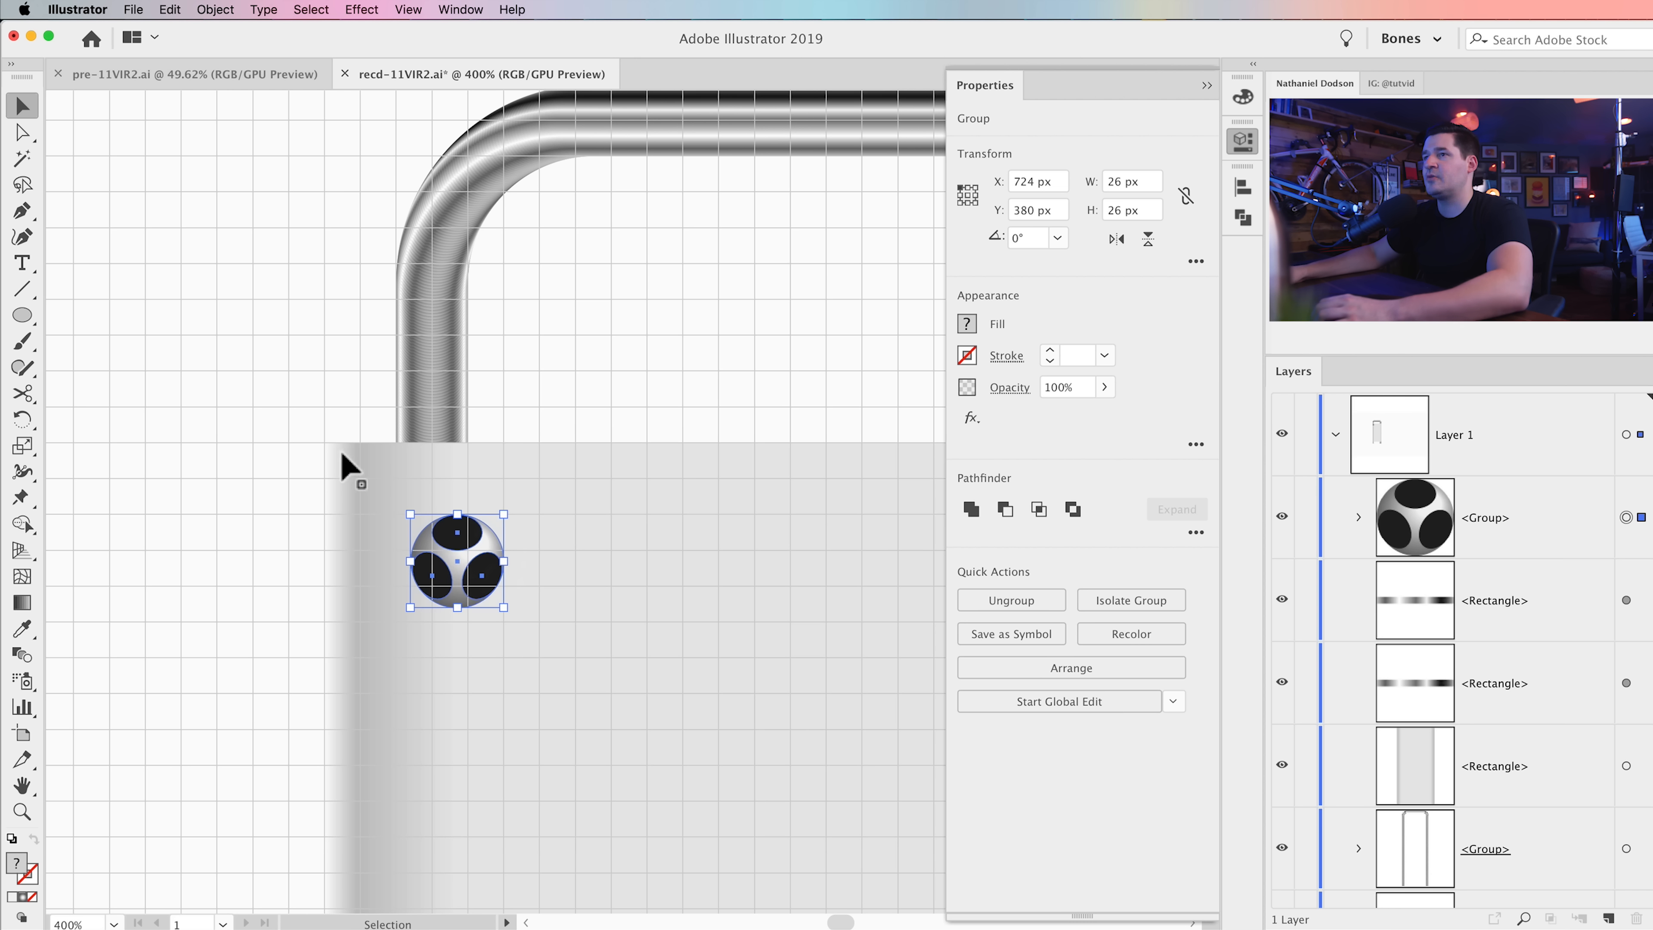
{"action": "left_click_drag", "start_coordinate": [446, 544], "coordinate": [487, 548]}
{"action": "key", "text": "Left"}
{"action": "key", "text": "Left"}
{"action": "key", "text": "Left"}
{"action": "key", "text": "Left"}
{"action": "left_click", "coordinate": [188, 598]}
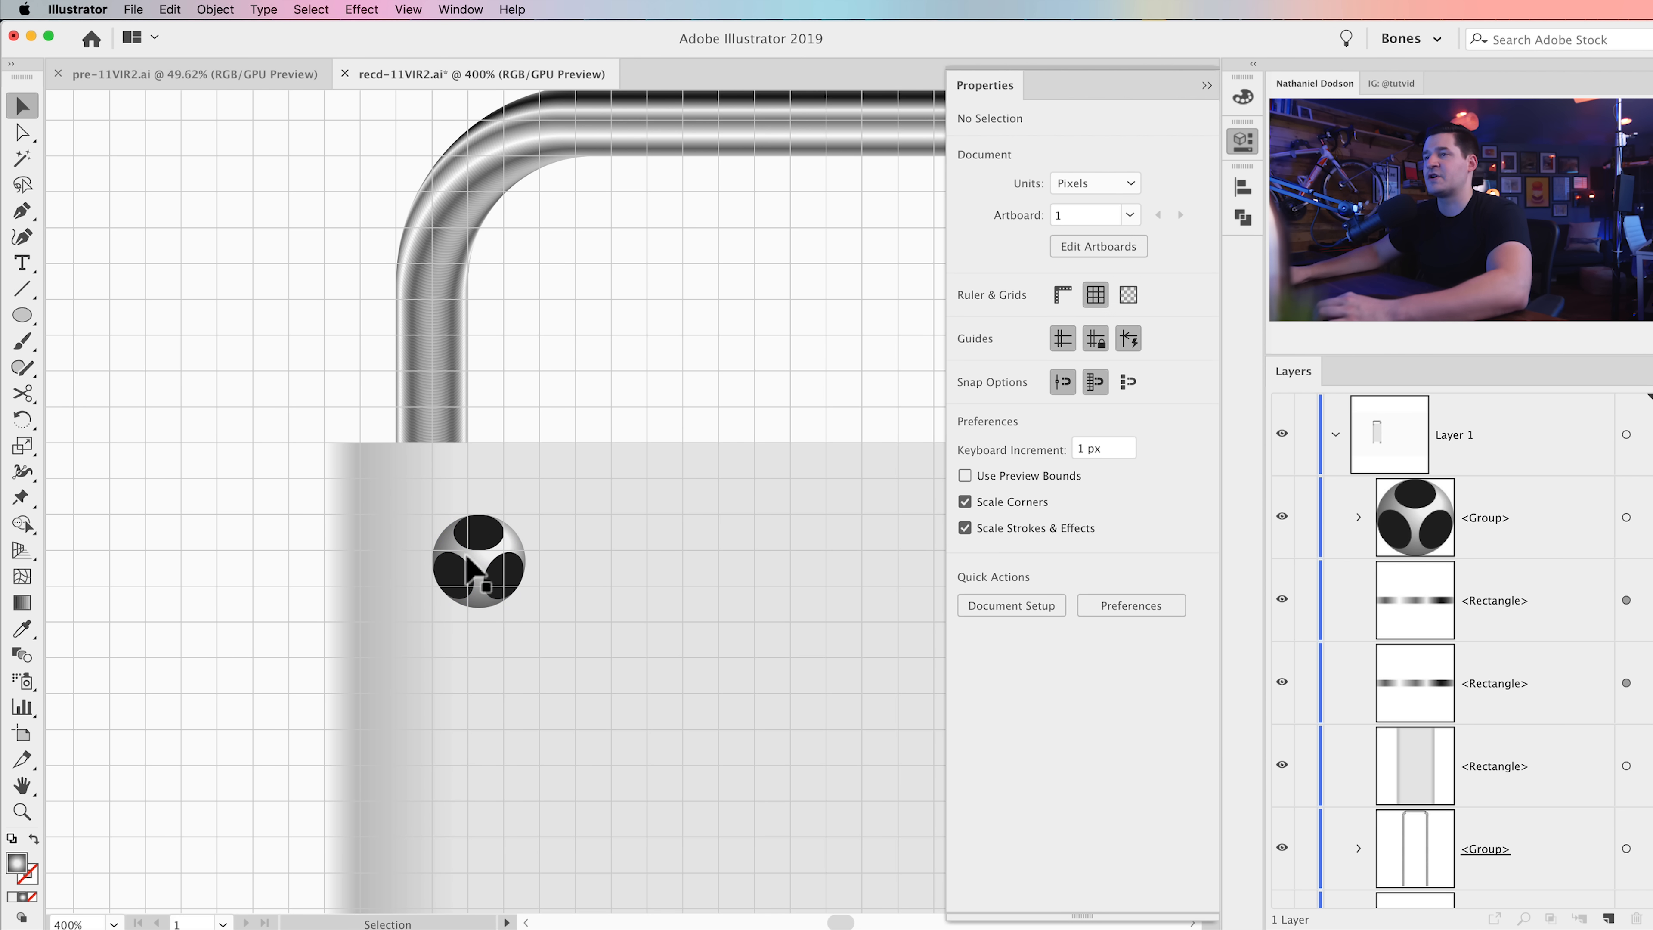
Step: Duplicate the sphere horizontally across the top of the grey body to make a row of eight spheres
{"action": "scroll", "coordinate": [546, 553], "scroll_direction": "right", "scroll_amount": 3}
{"action": "key", "text": "super+minus"}
{"action": "key", "text": "super+minus"}
{"action": "key", "text": "super+minus"}
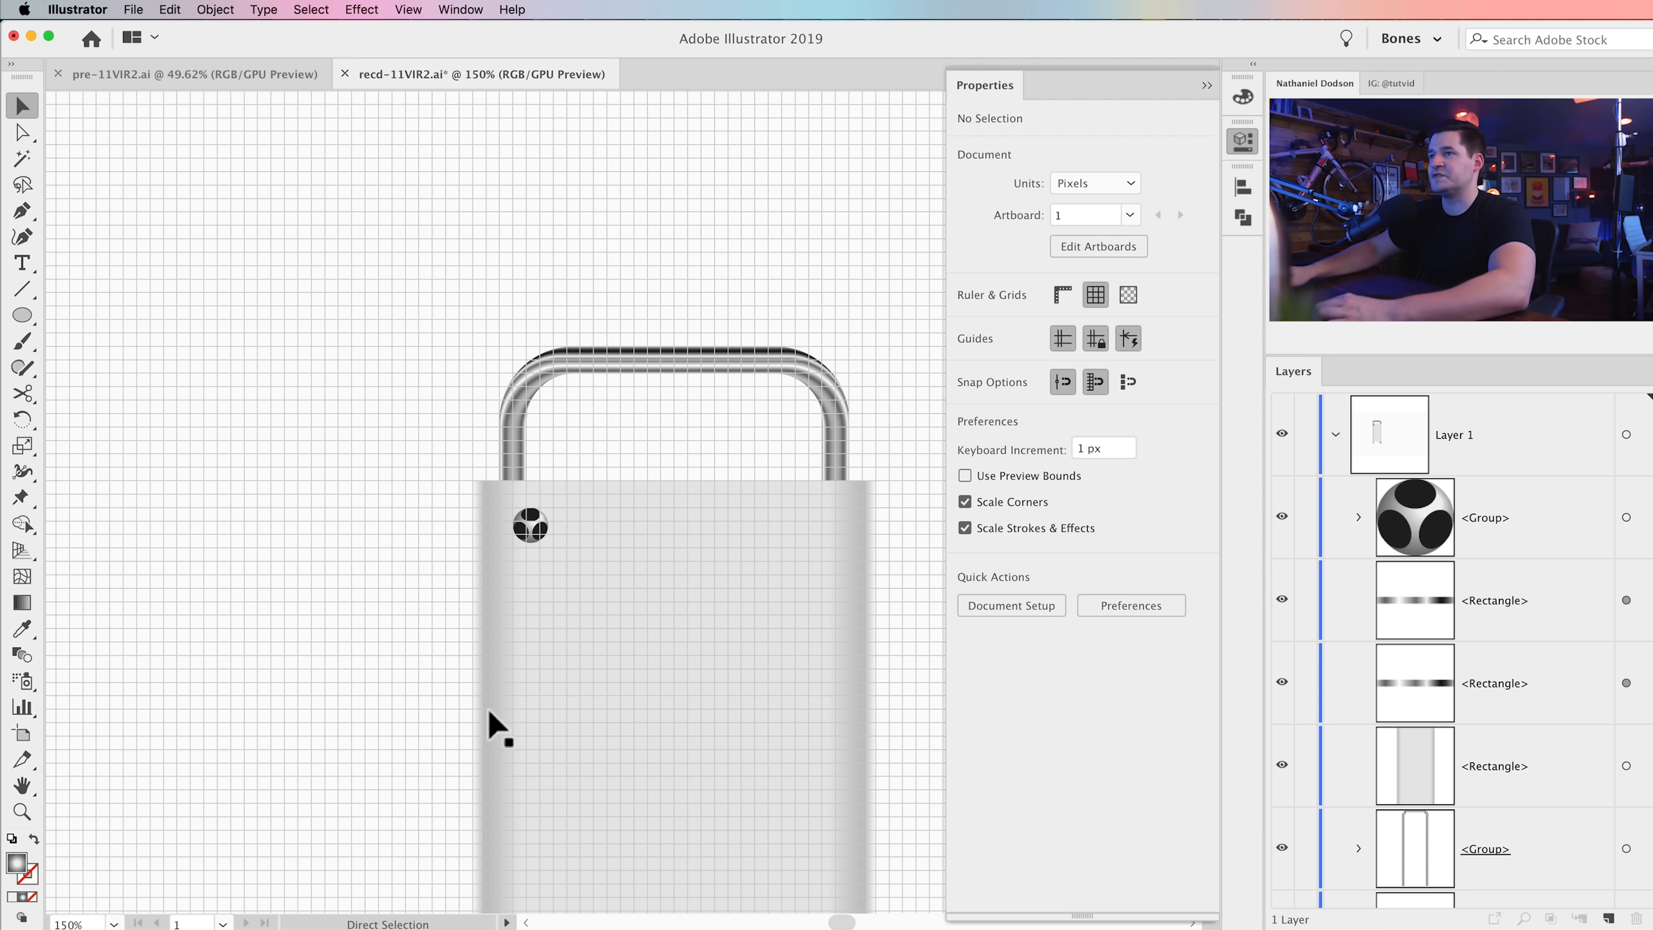
{"action": "left_click", "coordinate": [479, 529]}
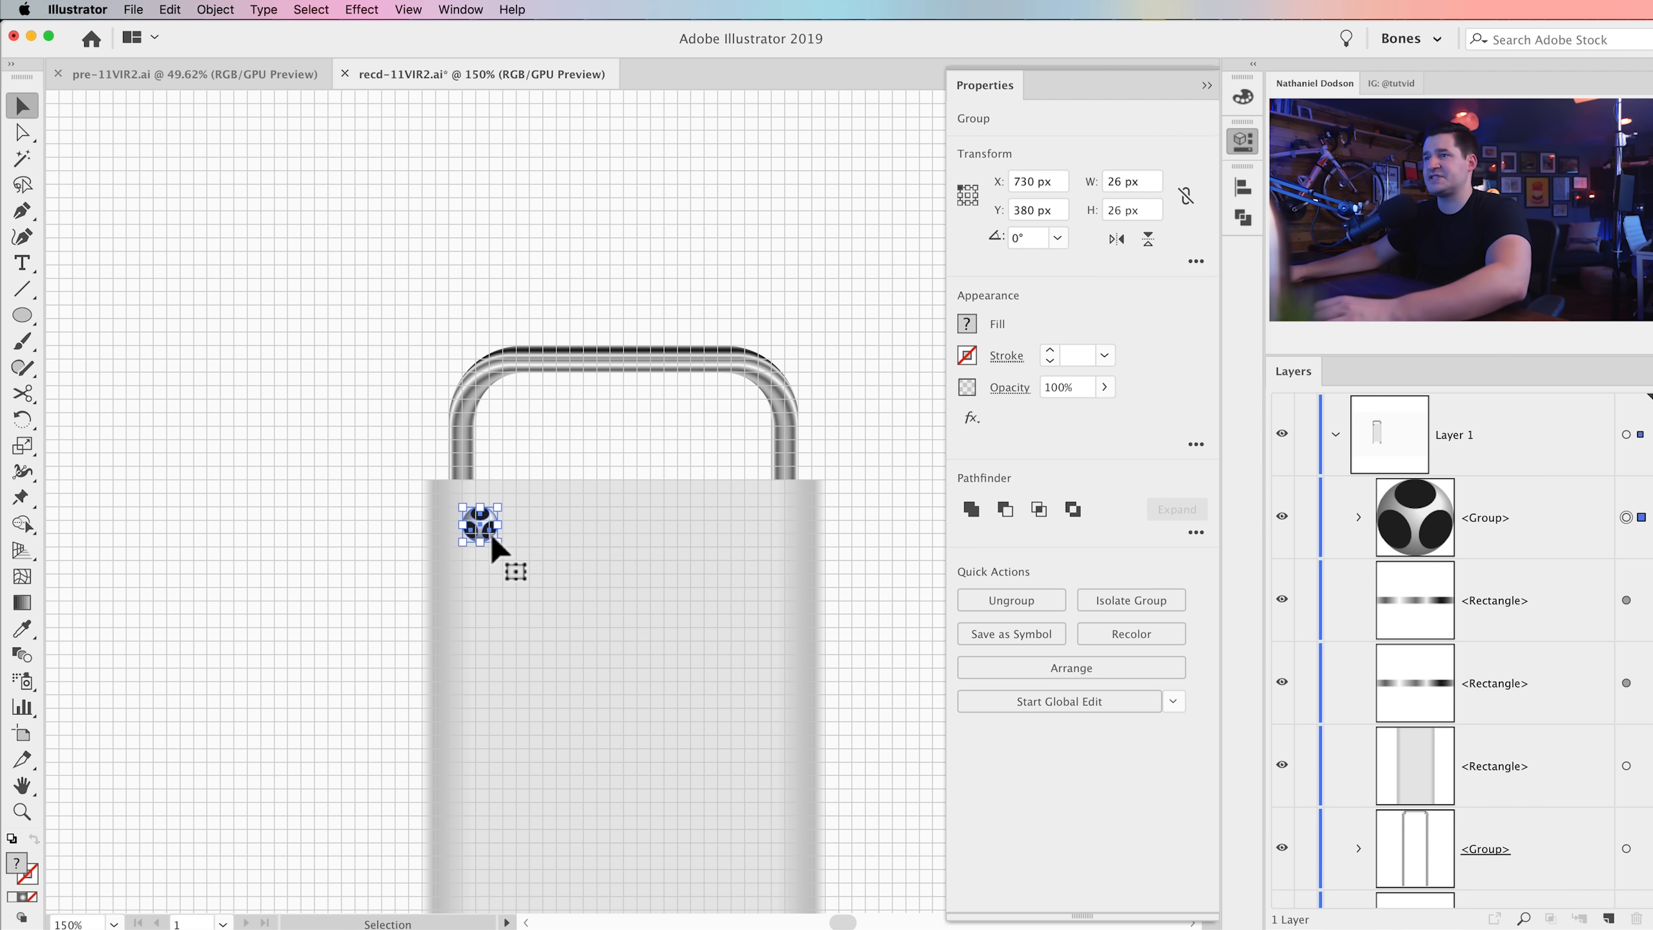
{"action": "left_click_drag", "start_coordinate": [487, 529], "coordinate": [384, 559]}
{"action": "key", "text": "z"}
{"action": "left_click", "coordinate": [744, 544]}
{"action": "left_click", "coordinate": [373, 497]}
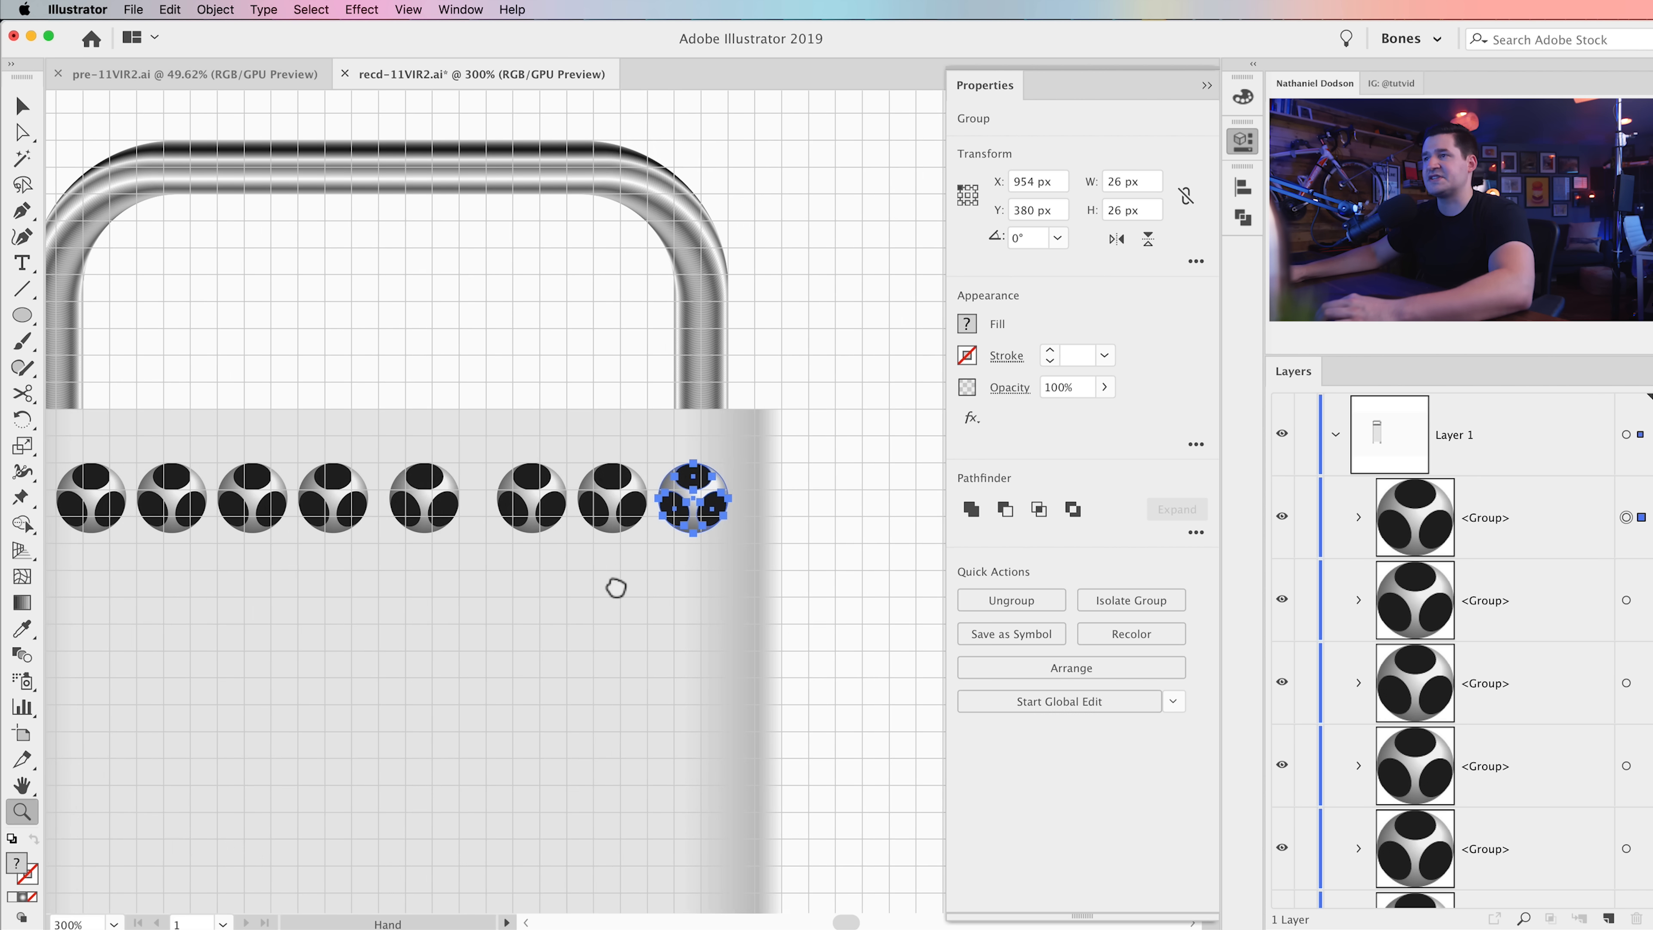
Step: Nudge the rightmost sphere in the row inward to X 944 px
{"action": "left_click_drag", "start_coordinate": [616, 587], "coordinate": [595, 614]}
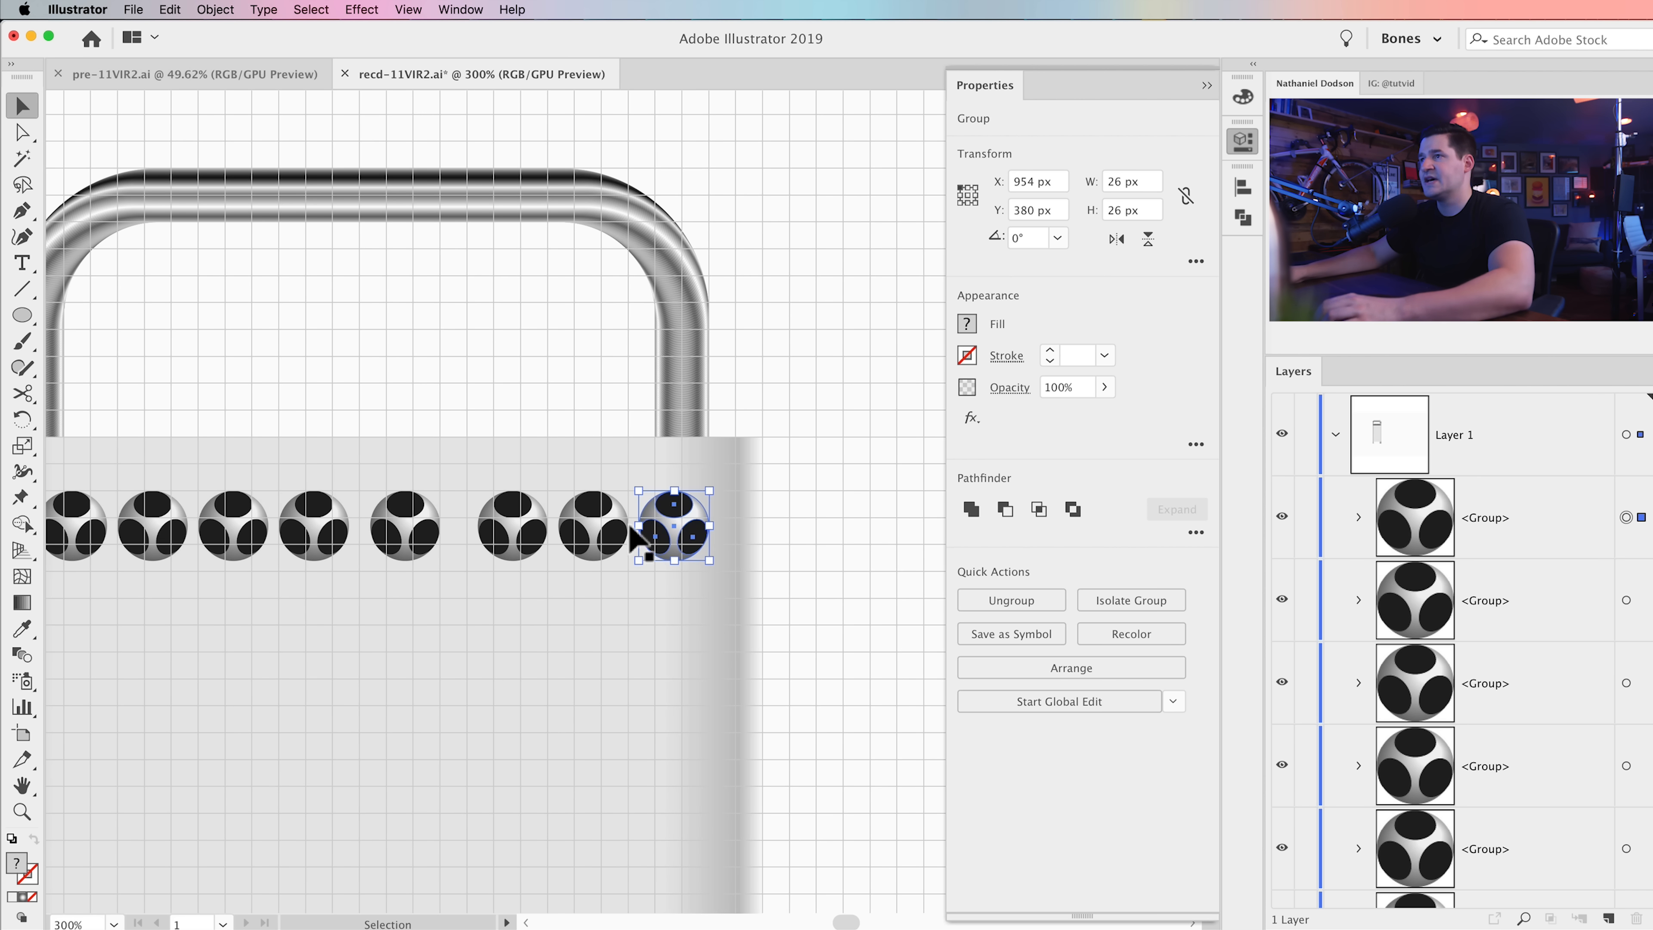
{"action": "left_click", "coordinate": [671, 550]}
{"action": "left_click_drag", "start_coordinate": [694, 561], "coordinate": [716, 628]}
{"action": "key", "text": "v"}
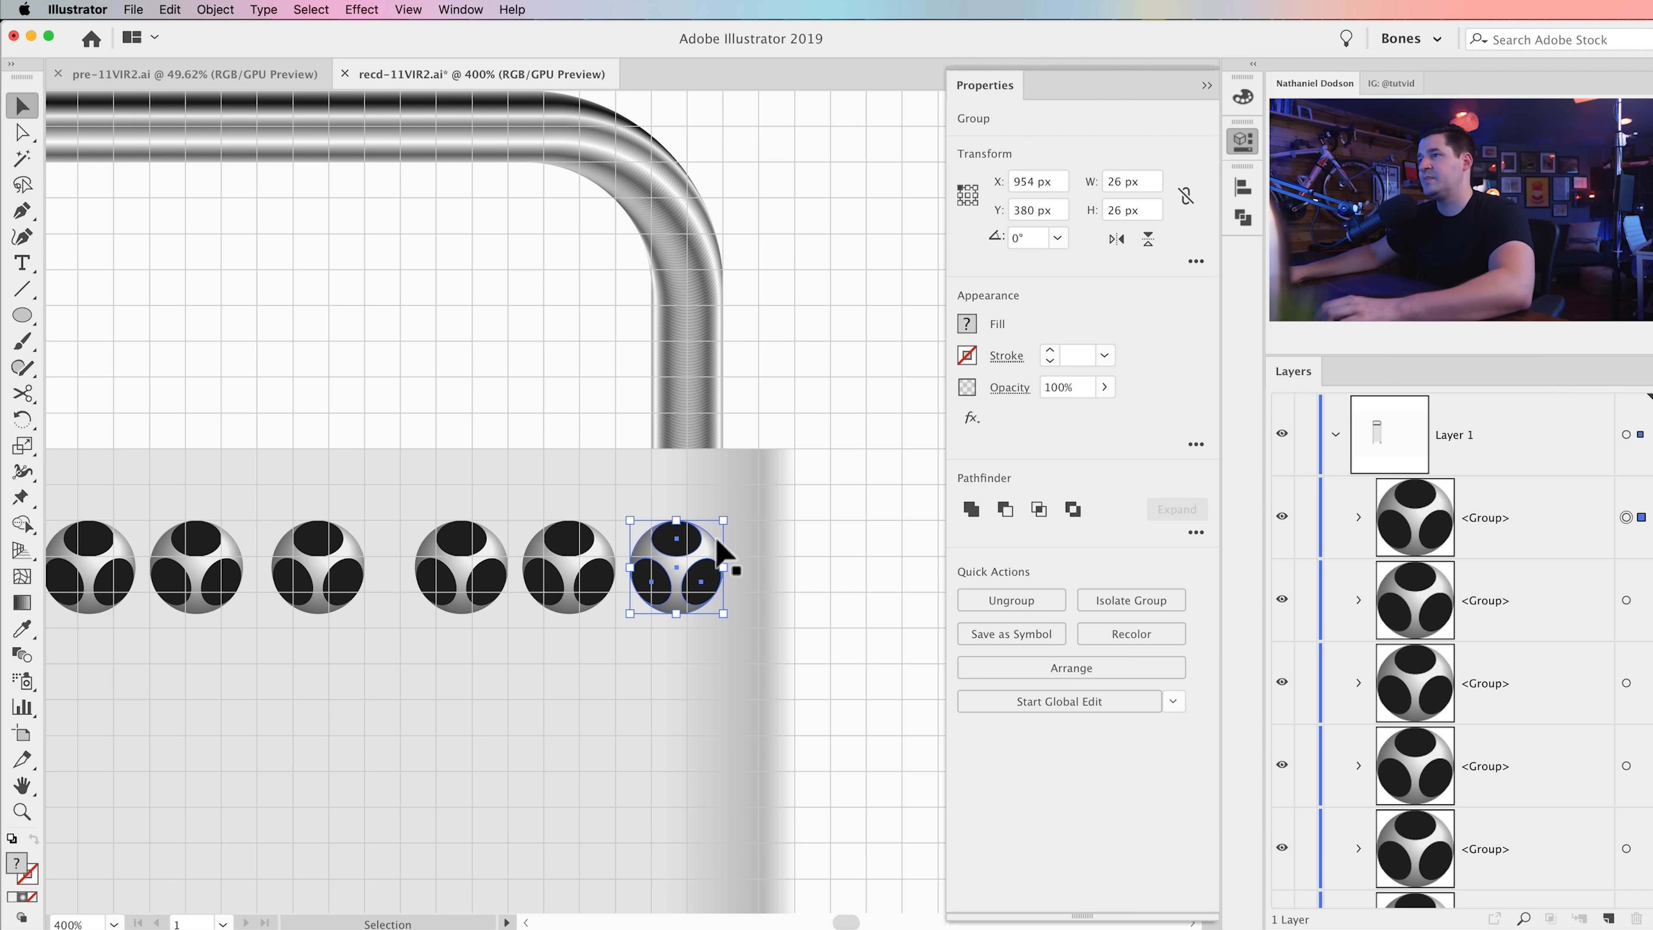
{"action": "key", "text": "Left"}
{"action": "key", "text": "Left"}
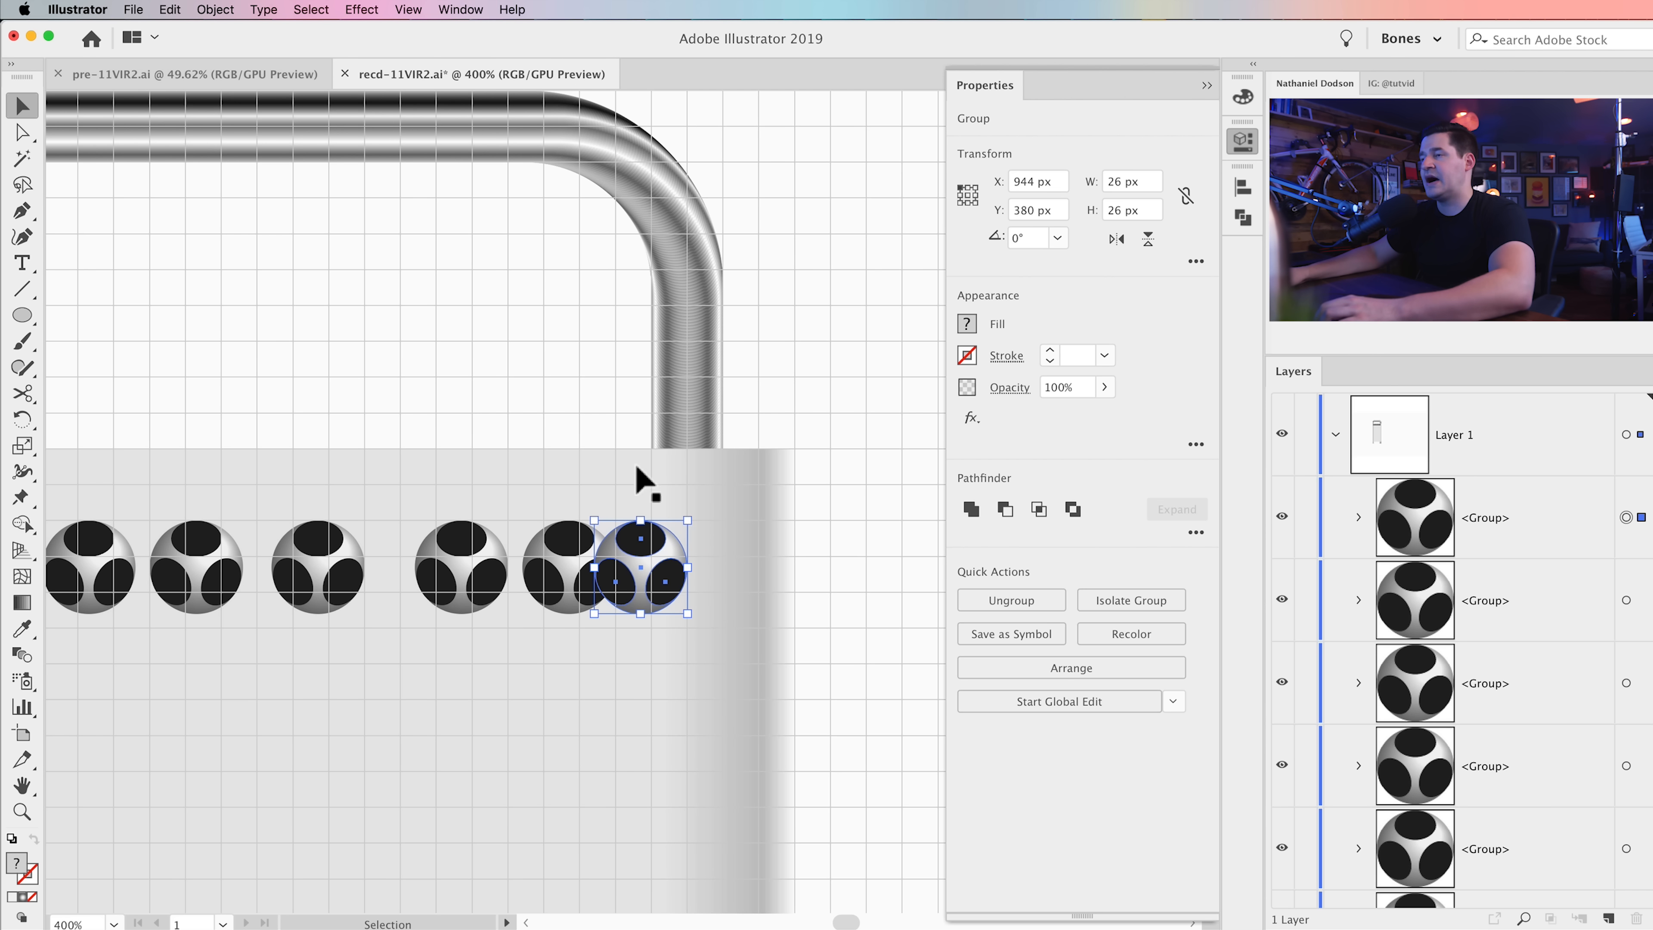
Step: Select all artwork and lock the two gradient rectangles, the grey body and the handle group, keeping only the spheres selected
{"action": "key", "text": "super+minus"}
{"action": "key", "text": "super+minus"}
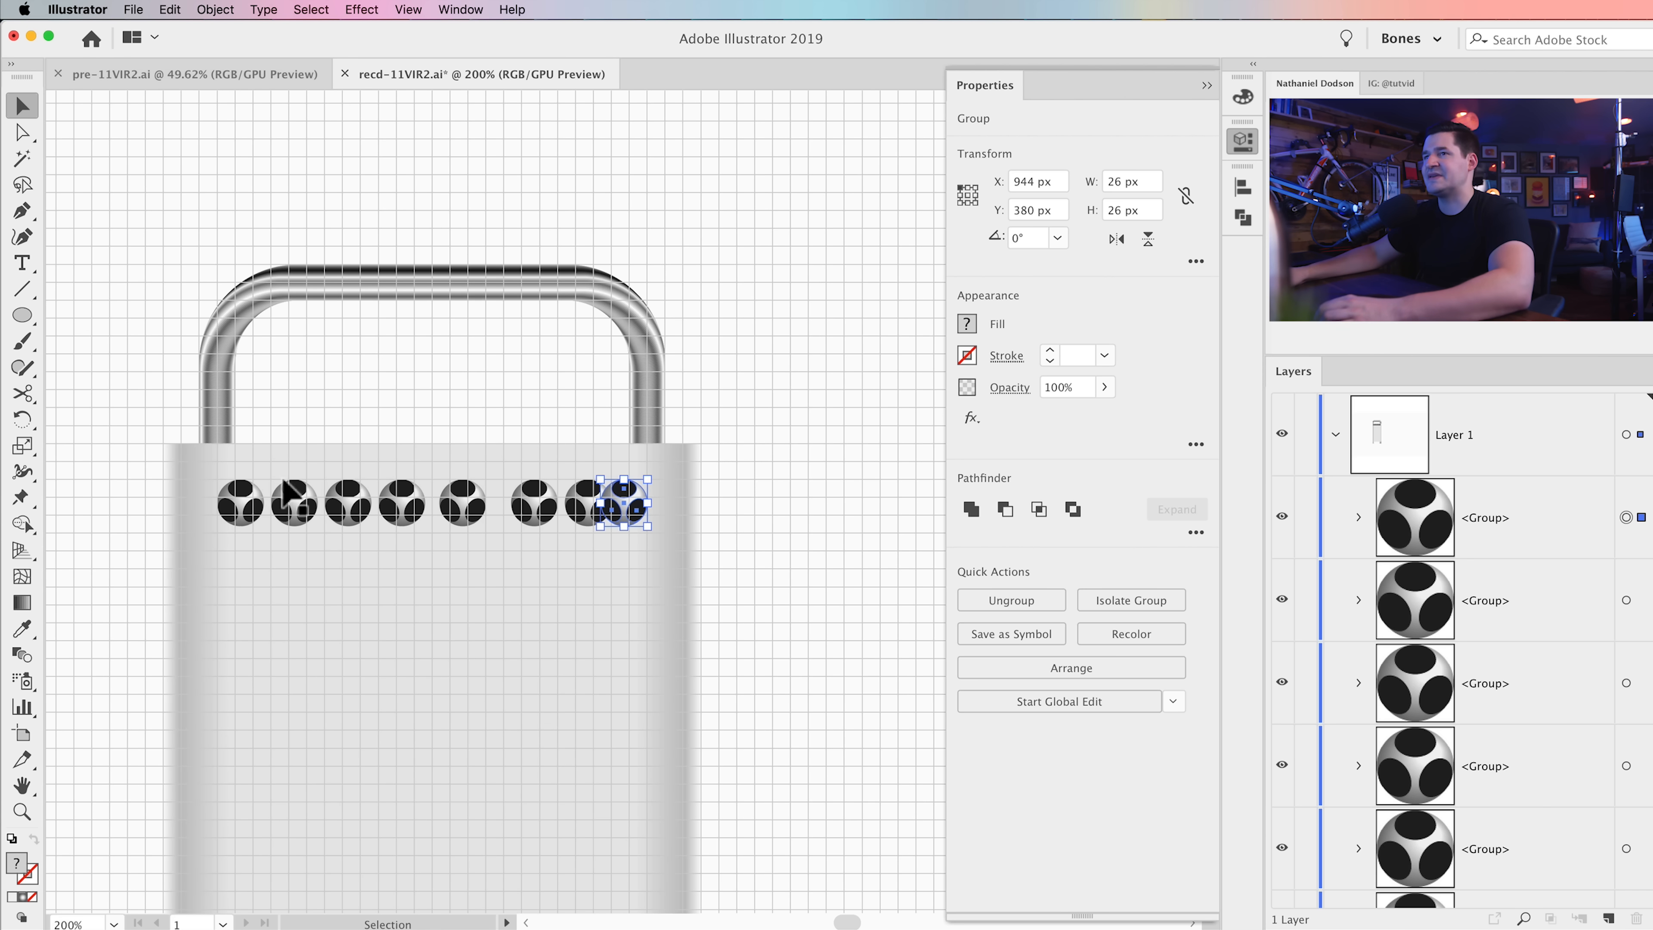
{"action": "key", "text": "super+a"}
{"action": "scroll", "coordinate": [1479, 710], "scroll_direction": "down", "scroll_amount": 5}
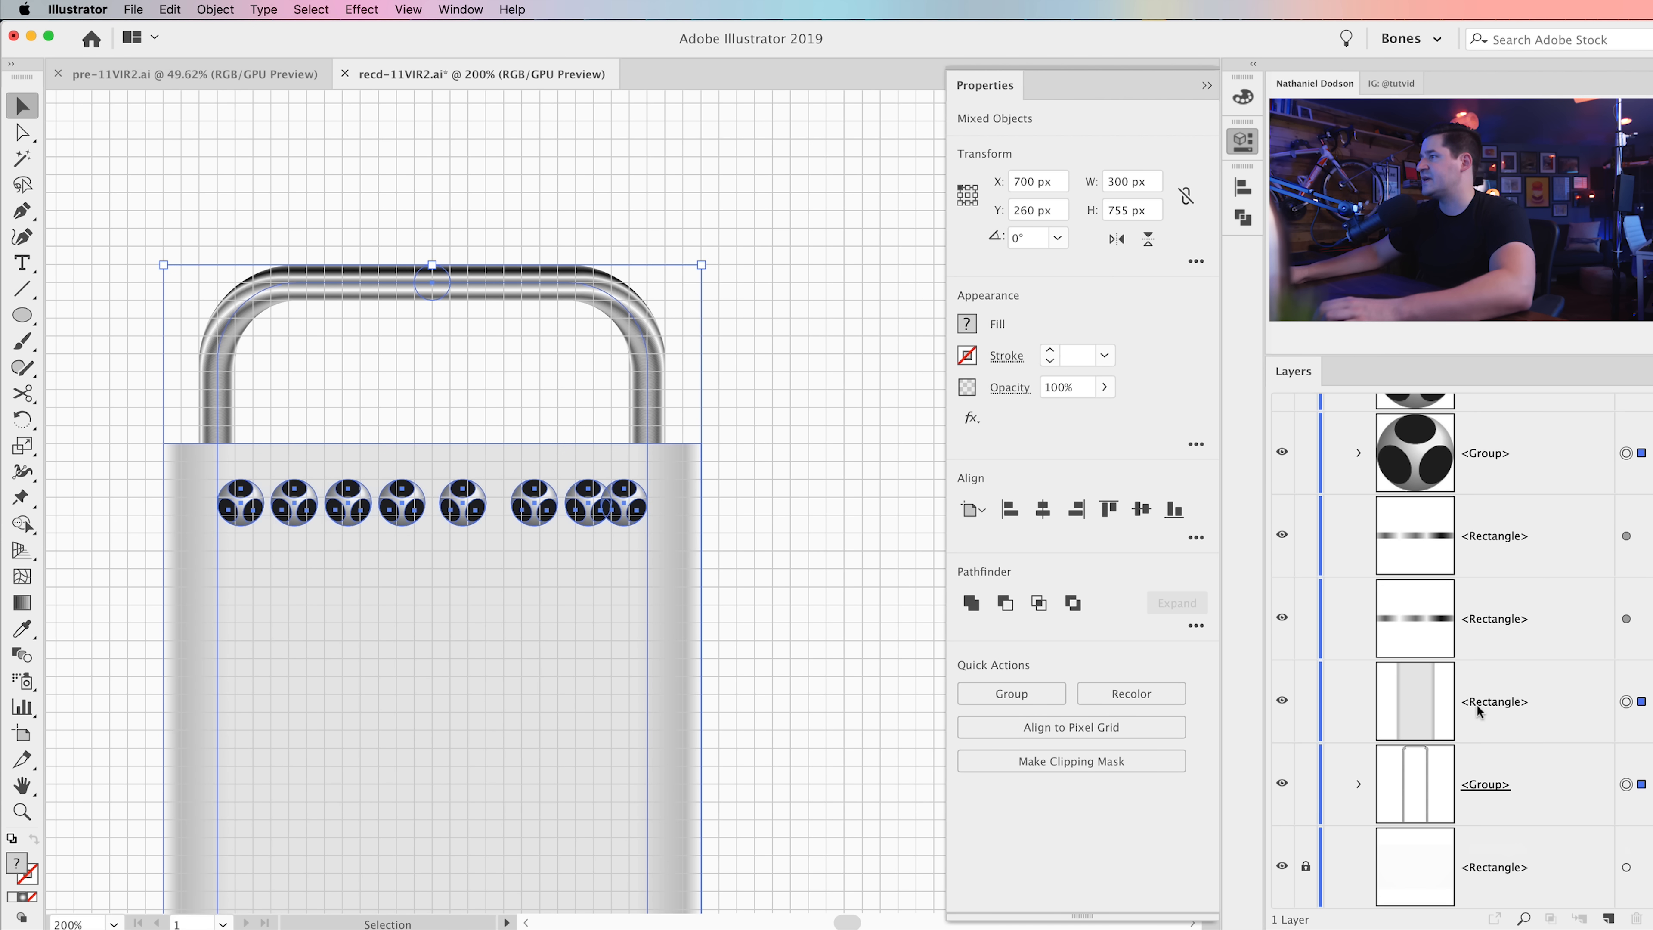
{"action": "left_click", "coordinate": [1305, 783]}
{"action": "left_click", "coordinate": [1307, 702]}
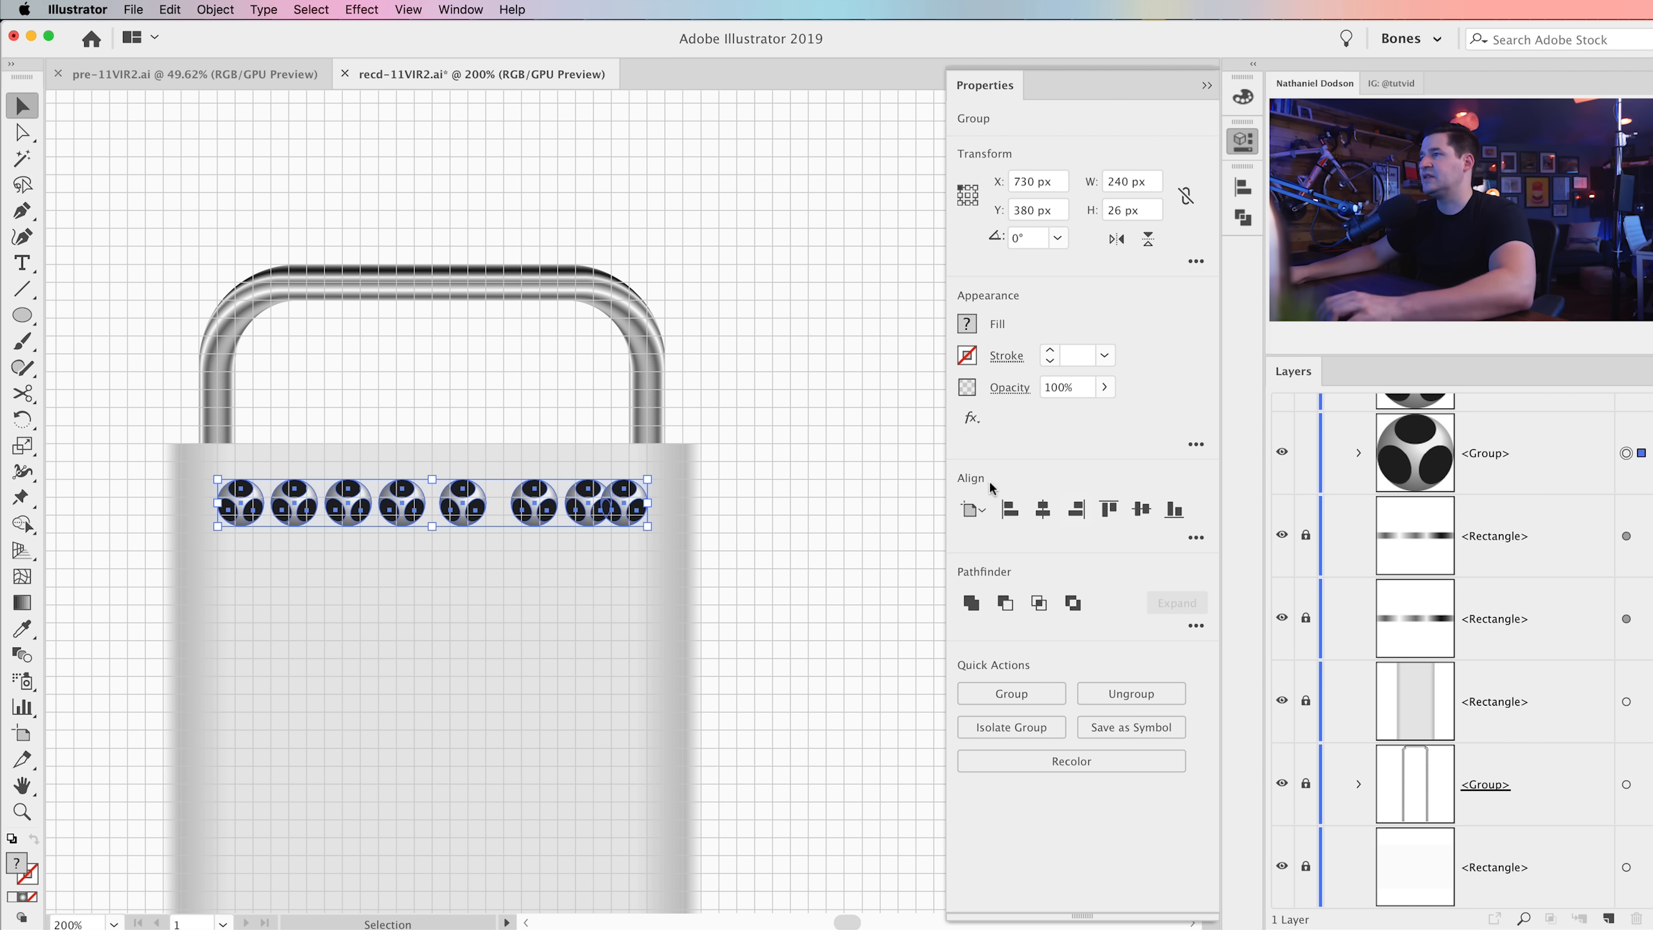
Step: Try to distribute the eight spheres horizontally by their centres relative to the artboard
{"action": "left_click", "coordinate": [1196, 538]}
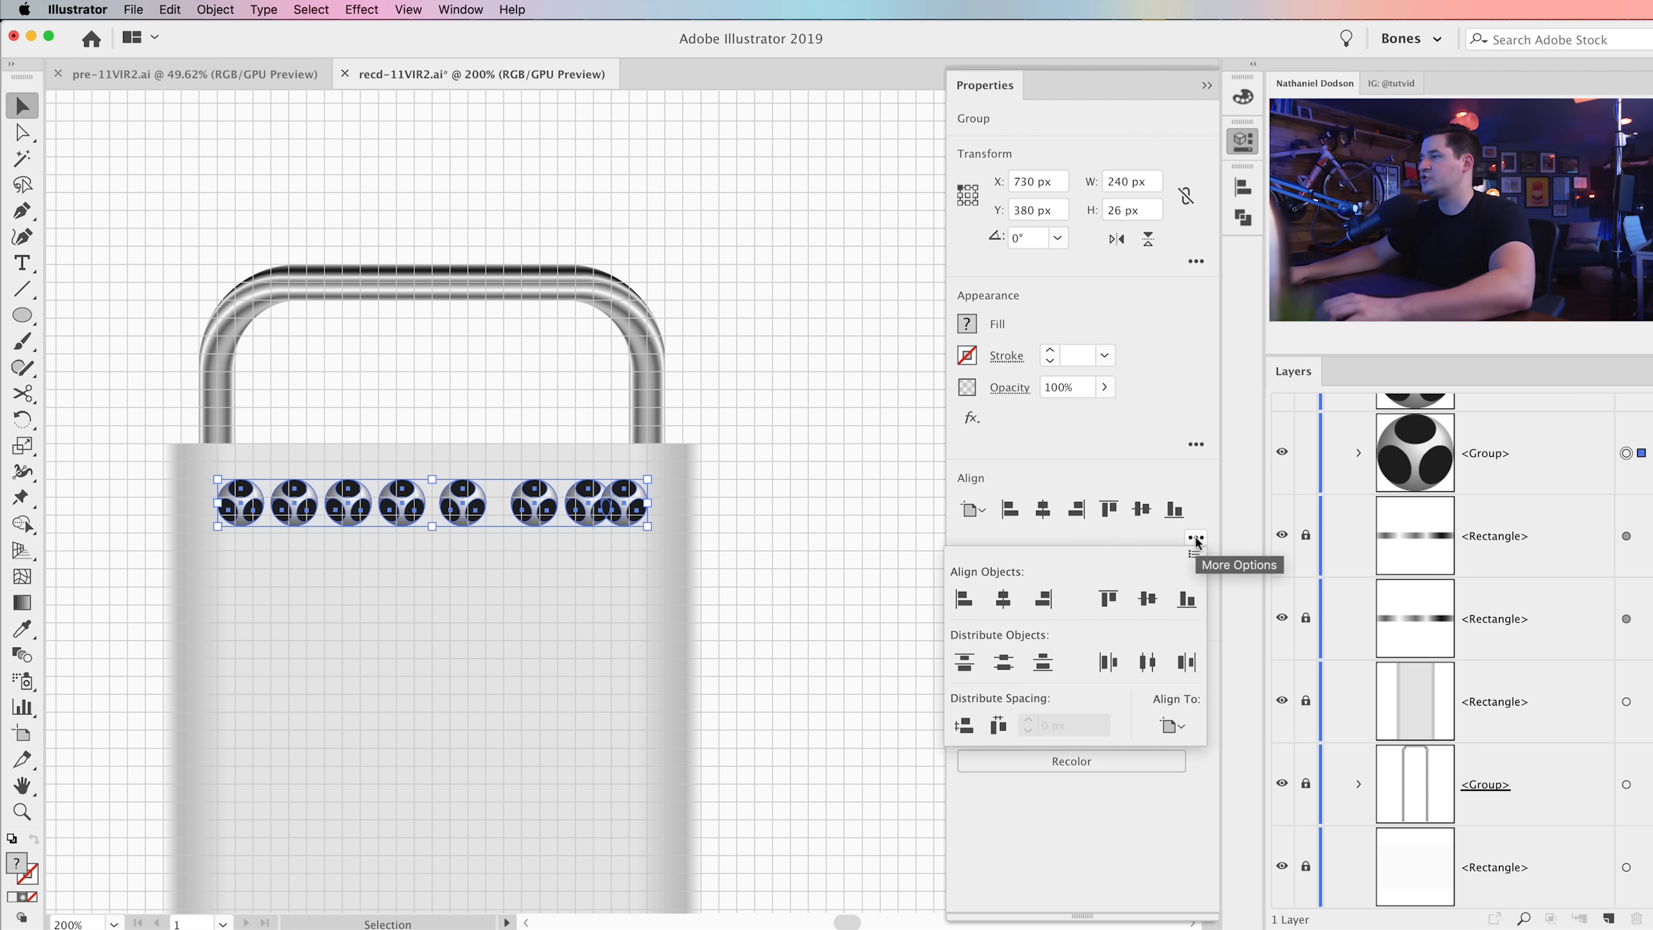
{"action": "left_click", "coordinate": [1149, 663]}
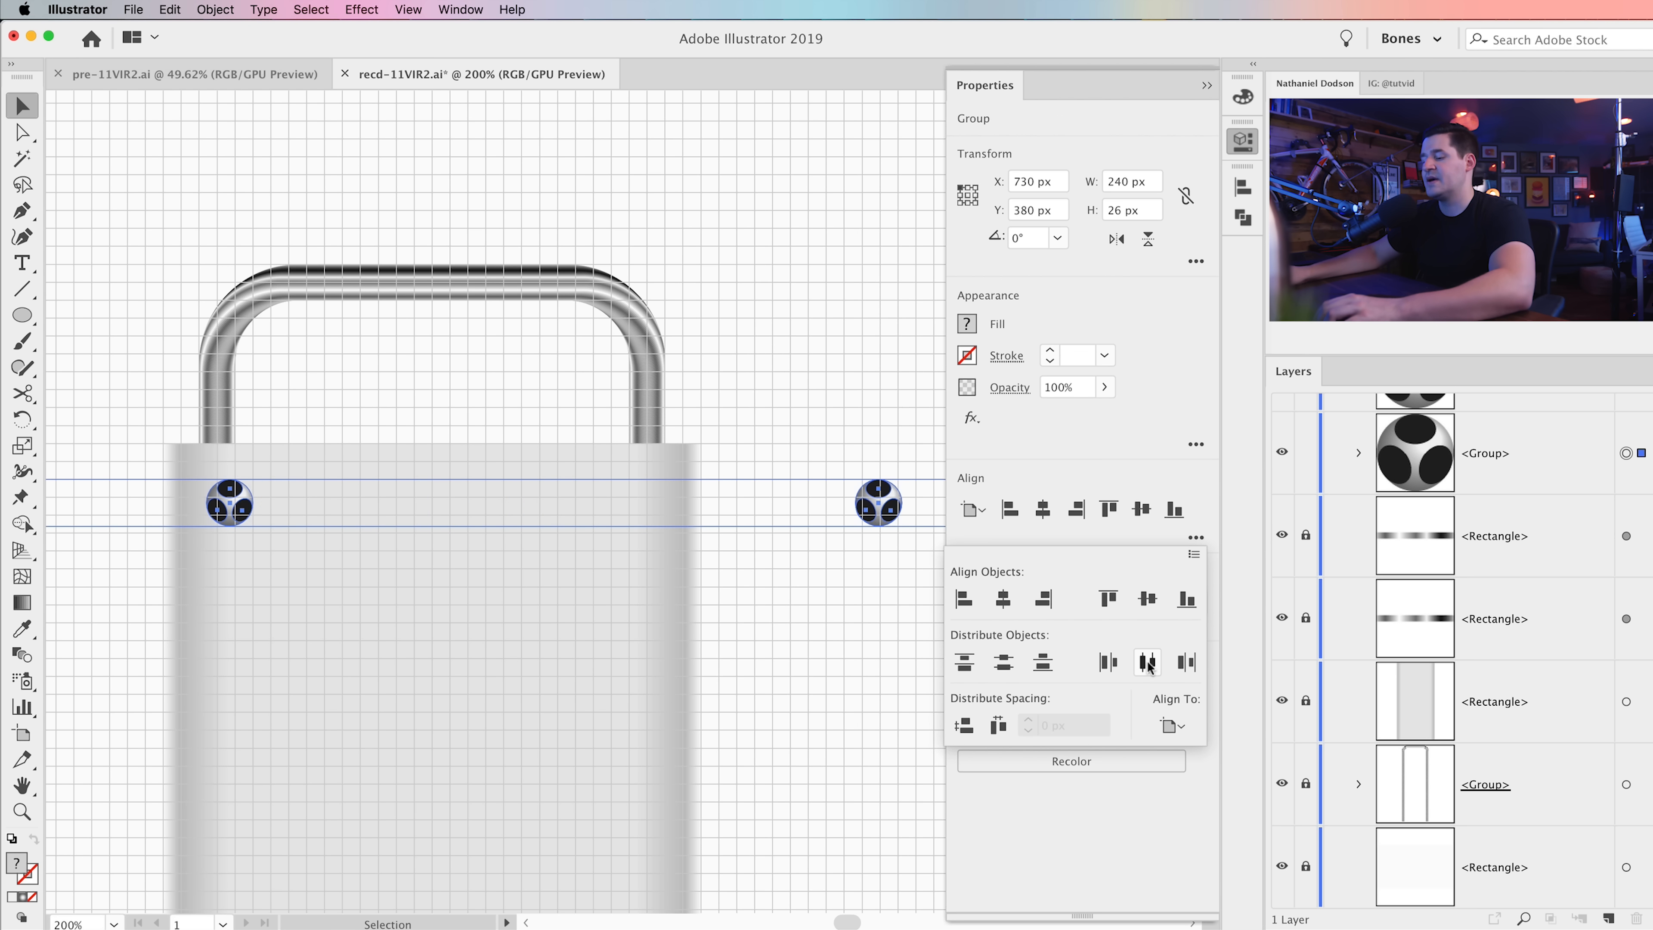
{"action": "key", "text": "super+minus"}
{"action": "key", "text": "super+minus"}
{"action": "key", "text": "super+minus"}
{"action": "key", "text": "super+minus"}
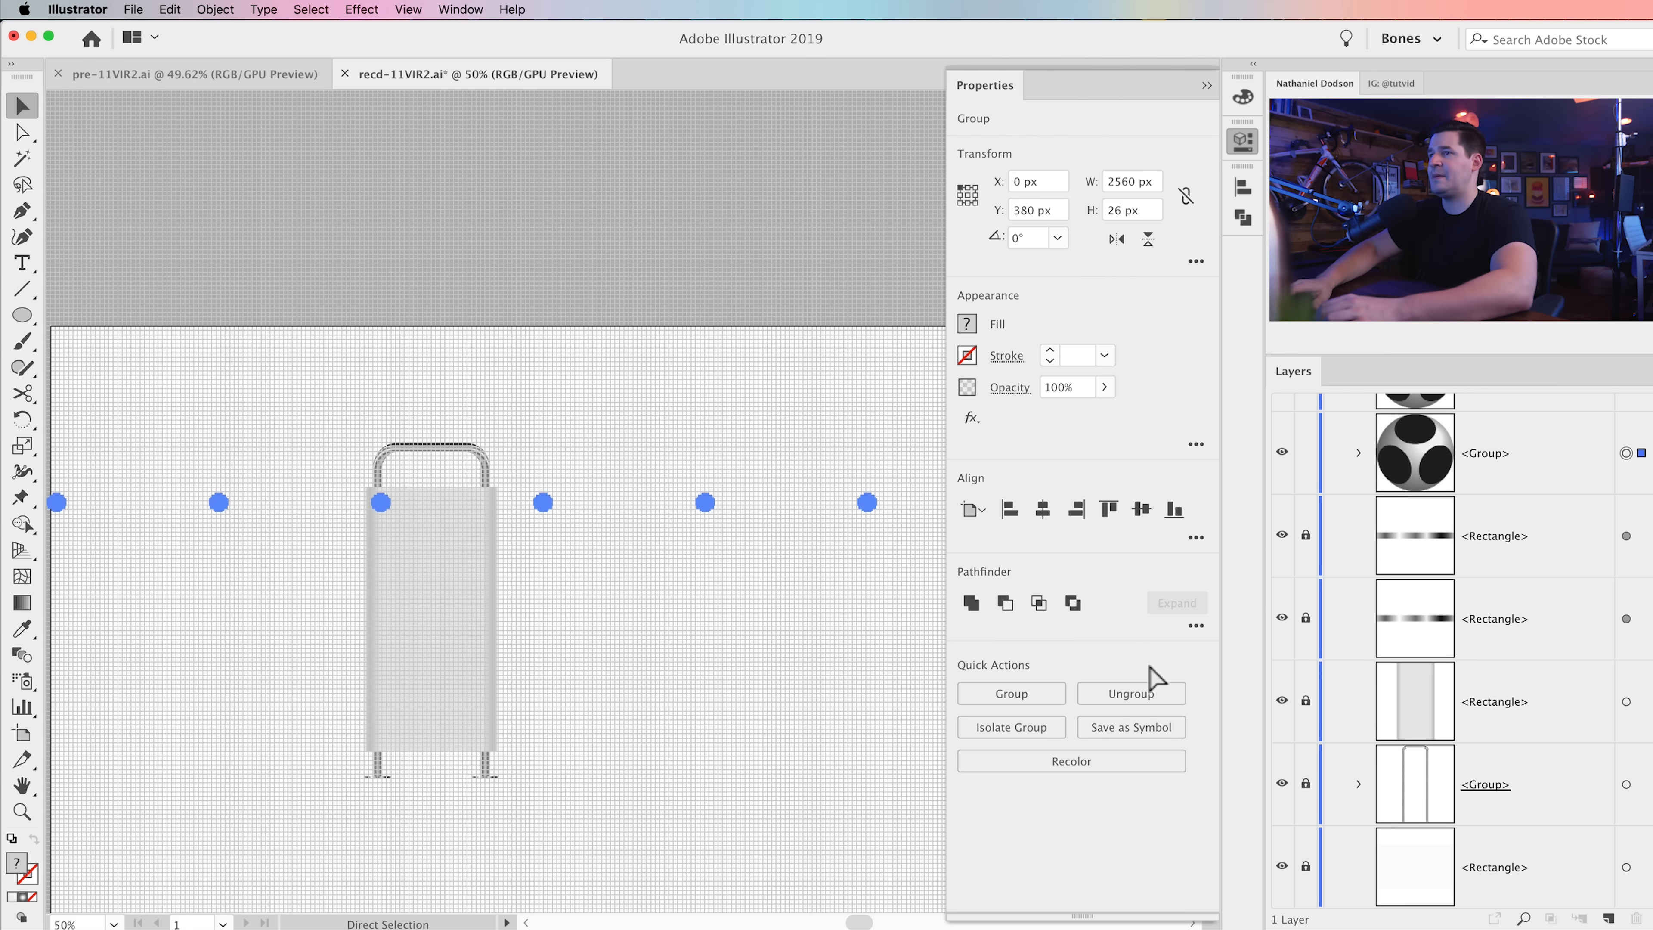
{"action": "key", "text": "super+minus"}
{"action": "left_click_drag", "start_coordinate": [753, 616], "coordinate": [657, 620]}
Step: Undo the artboard-based distribution of the eight spheres
{"action": "key", "text": "z"}
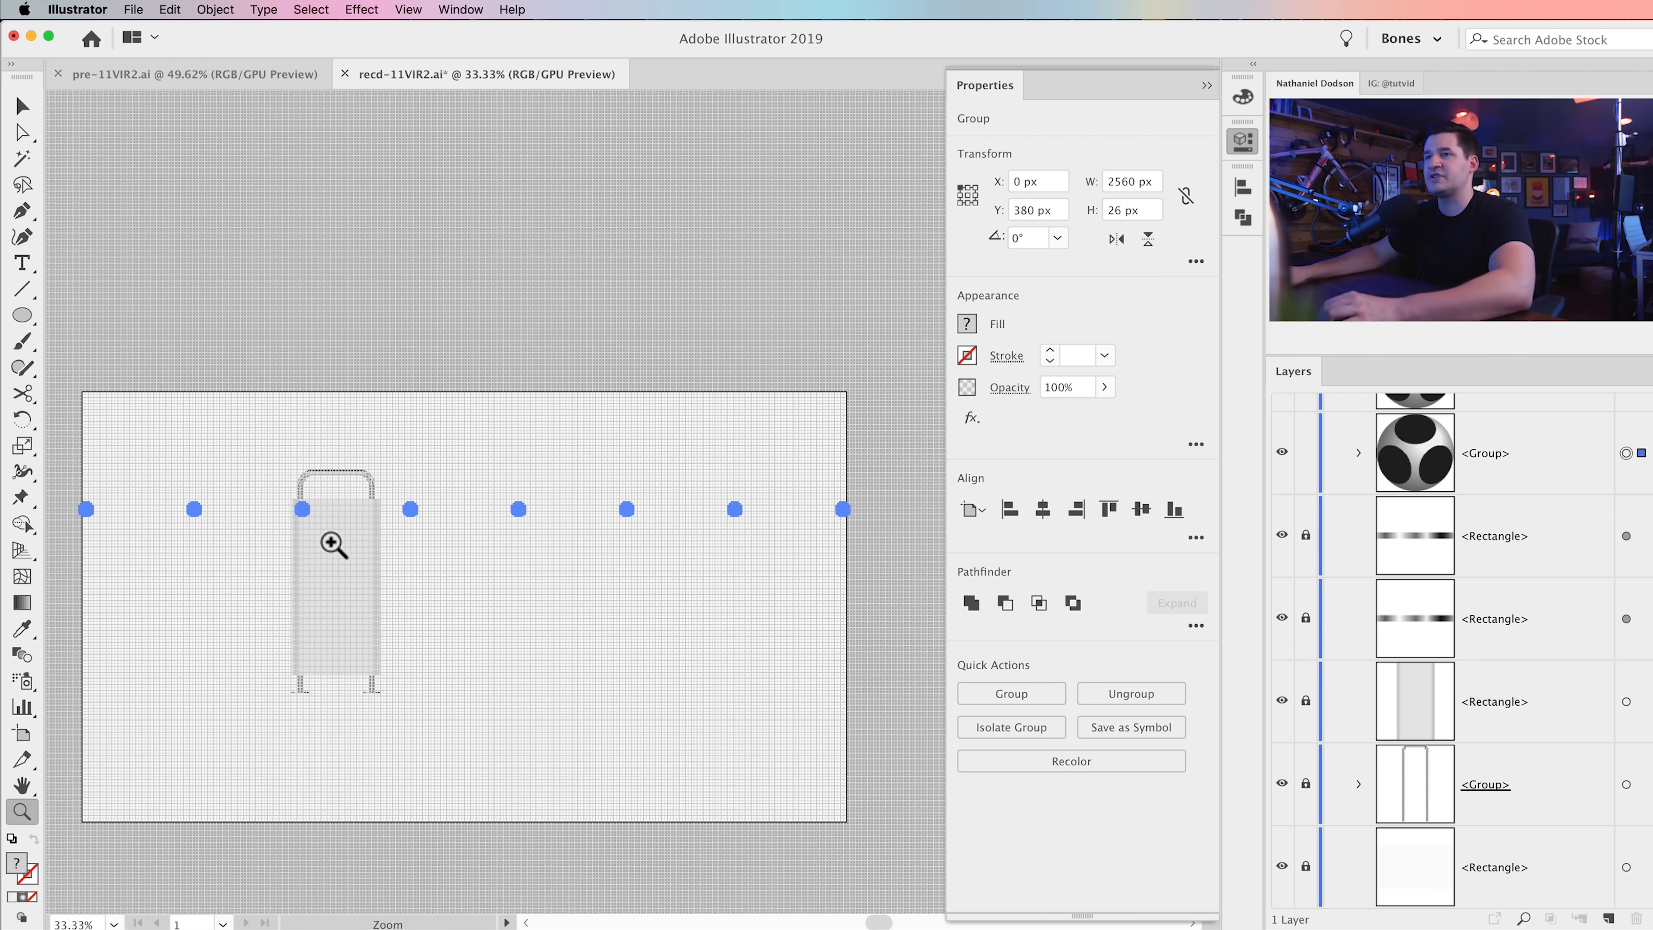
{"action": "left_click", "coordinate": [331, 536]}
{"action": "left_click", "coordinate": [613, 475]}
{"action": "left_click", "coordinate": [614, 474]}
{"action": "left_click", "coordinate": [735, 590]}
{"action": "left_click", "coordinate": [735, 589]}
{"action": "left_click_drag", "start_coordinate": [623, 458], "coordinate": [723, 598]}
{"action": "key", "text": "super+z"}
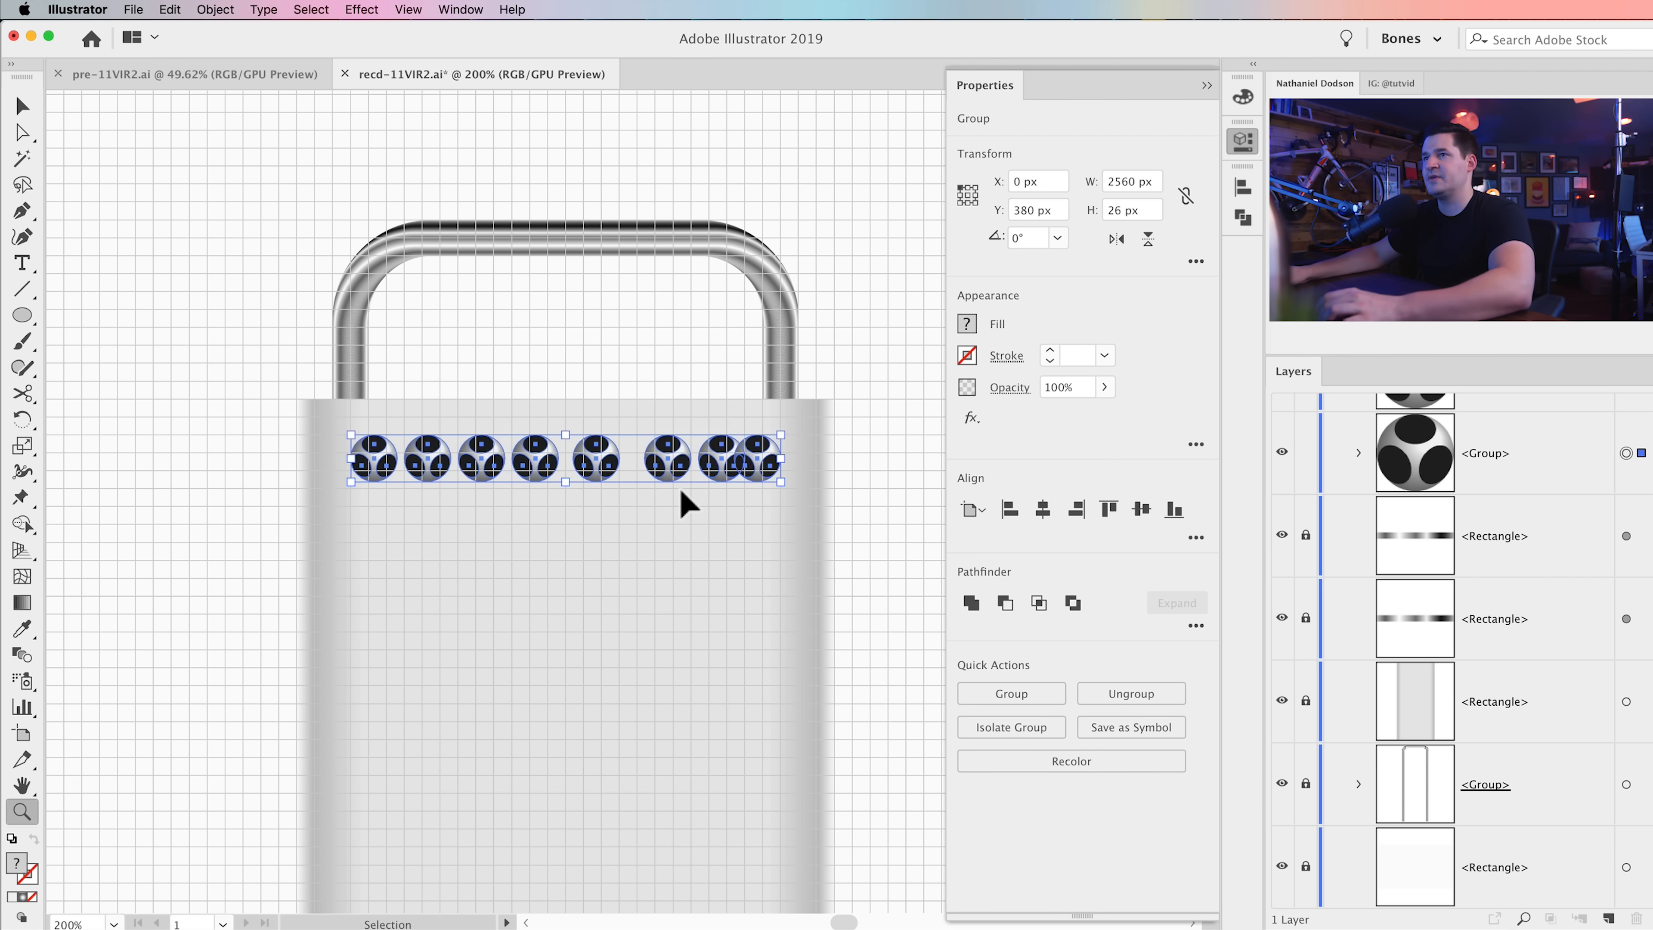
Step: Set alignment to Align to Selection, distribute the eight spheres horizontally by their centres, and deselect them
{"action": "left_click", "coordinate": [1196, 539]}
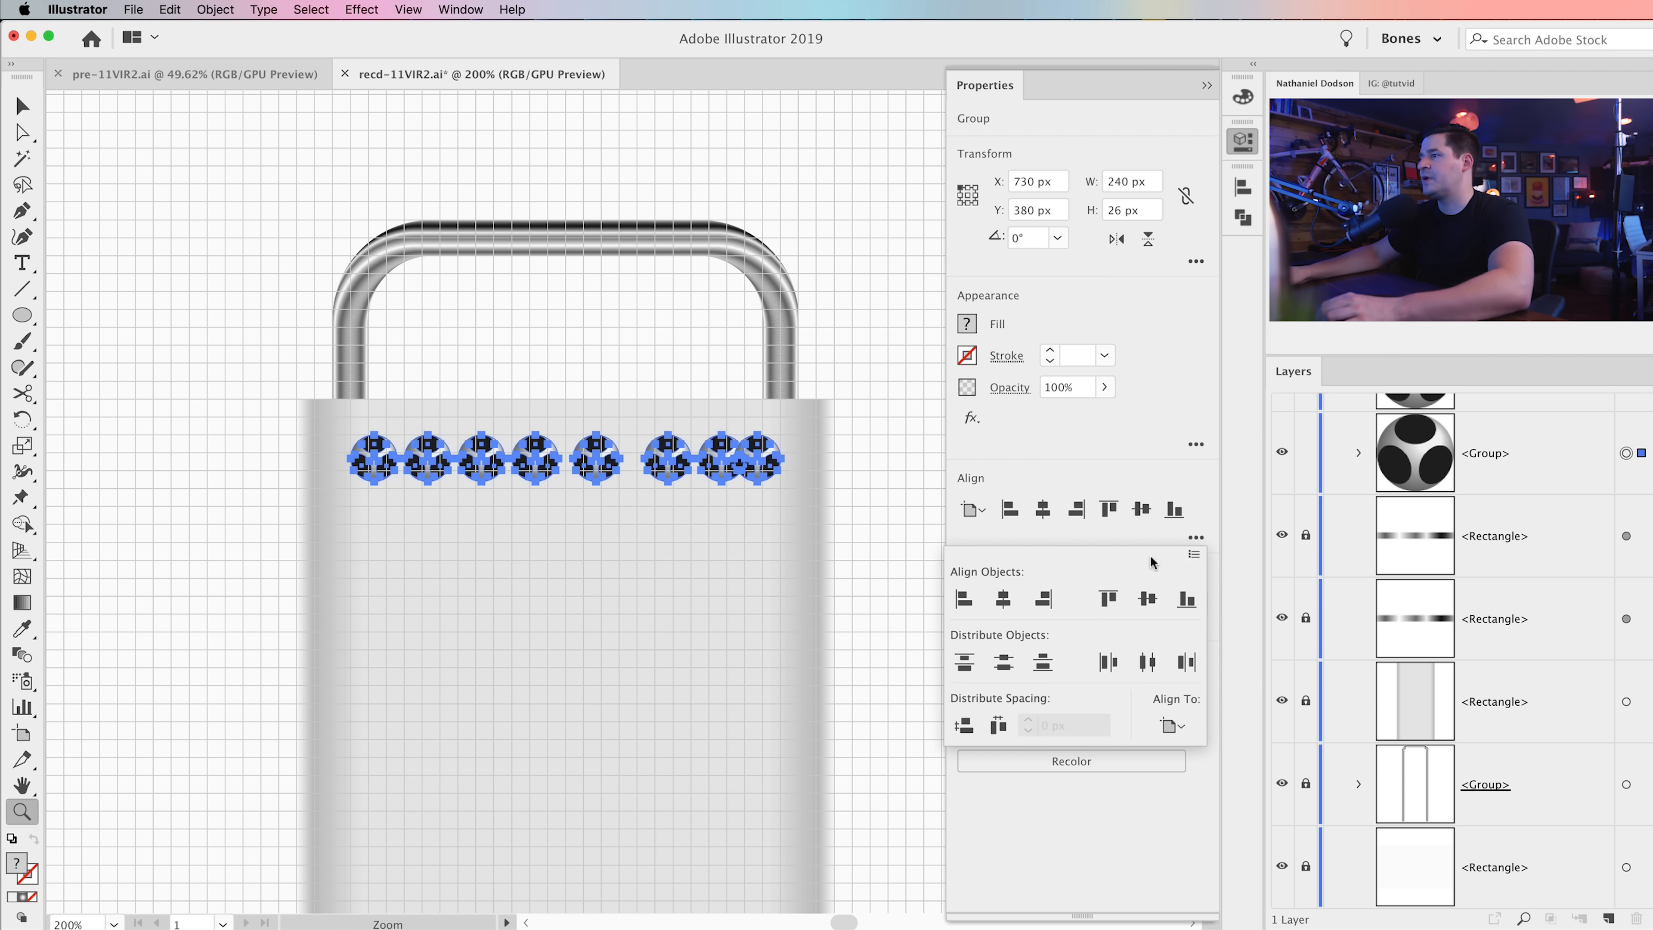
{"action": "left_click", "coordinate": [1182, 737]}
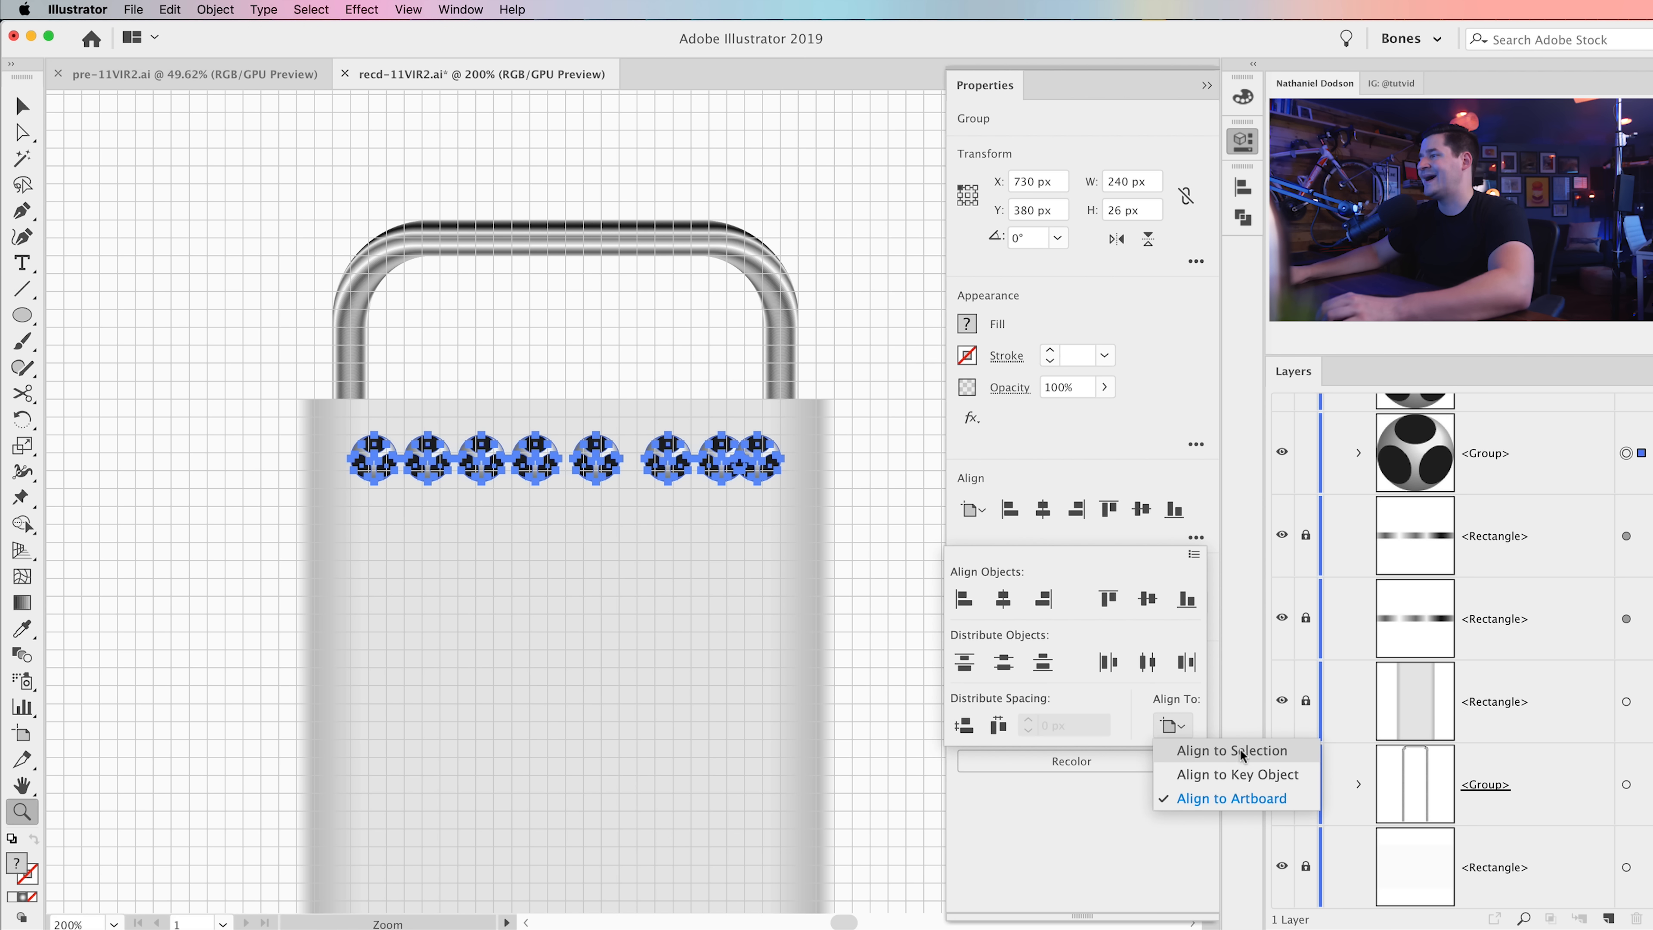
{"action": "left_click", "coordinate": [1204, 751]}
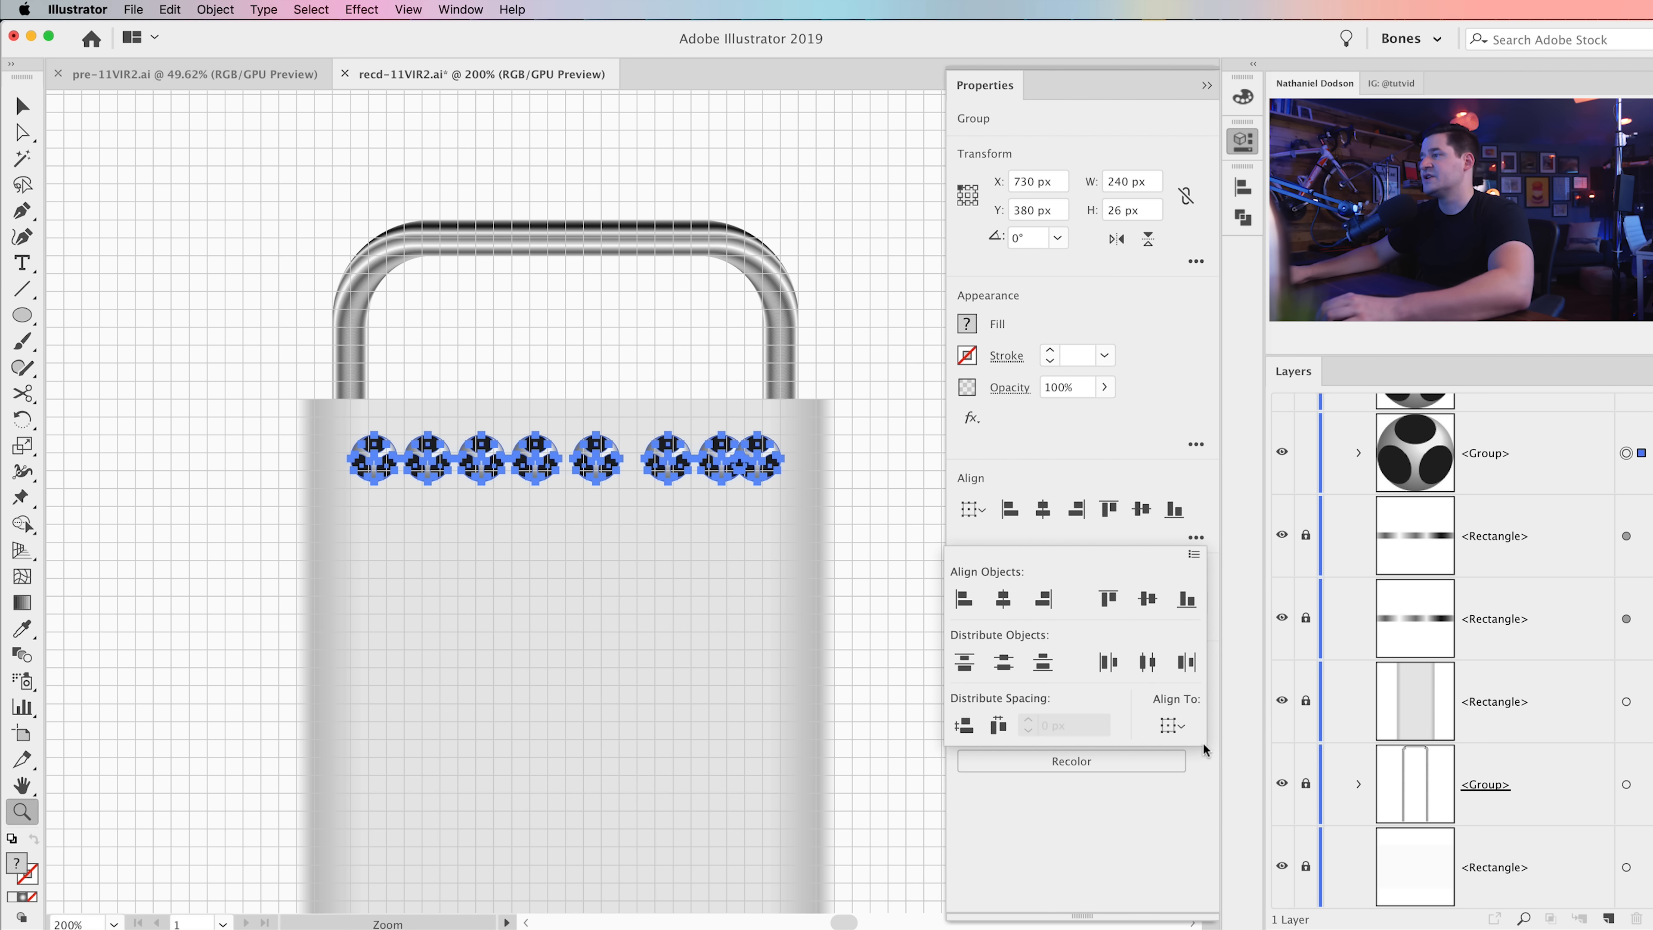
{"action": "left_click", "coordinate": [1149, 670]}
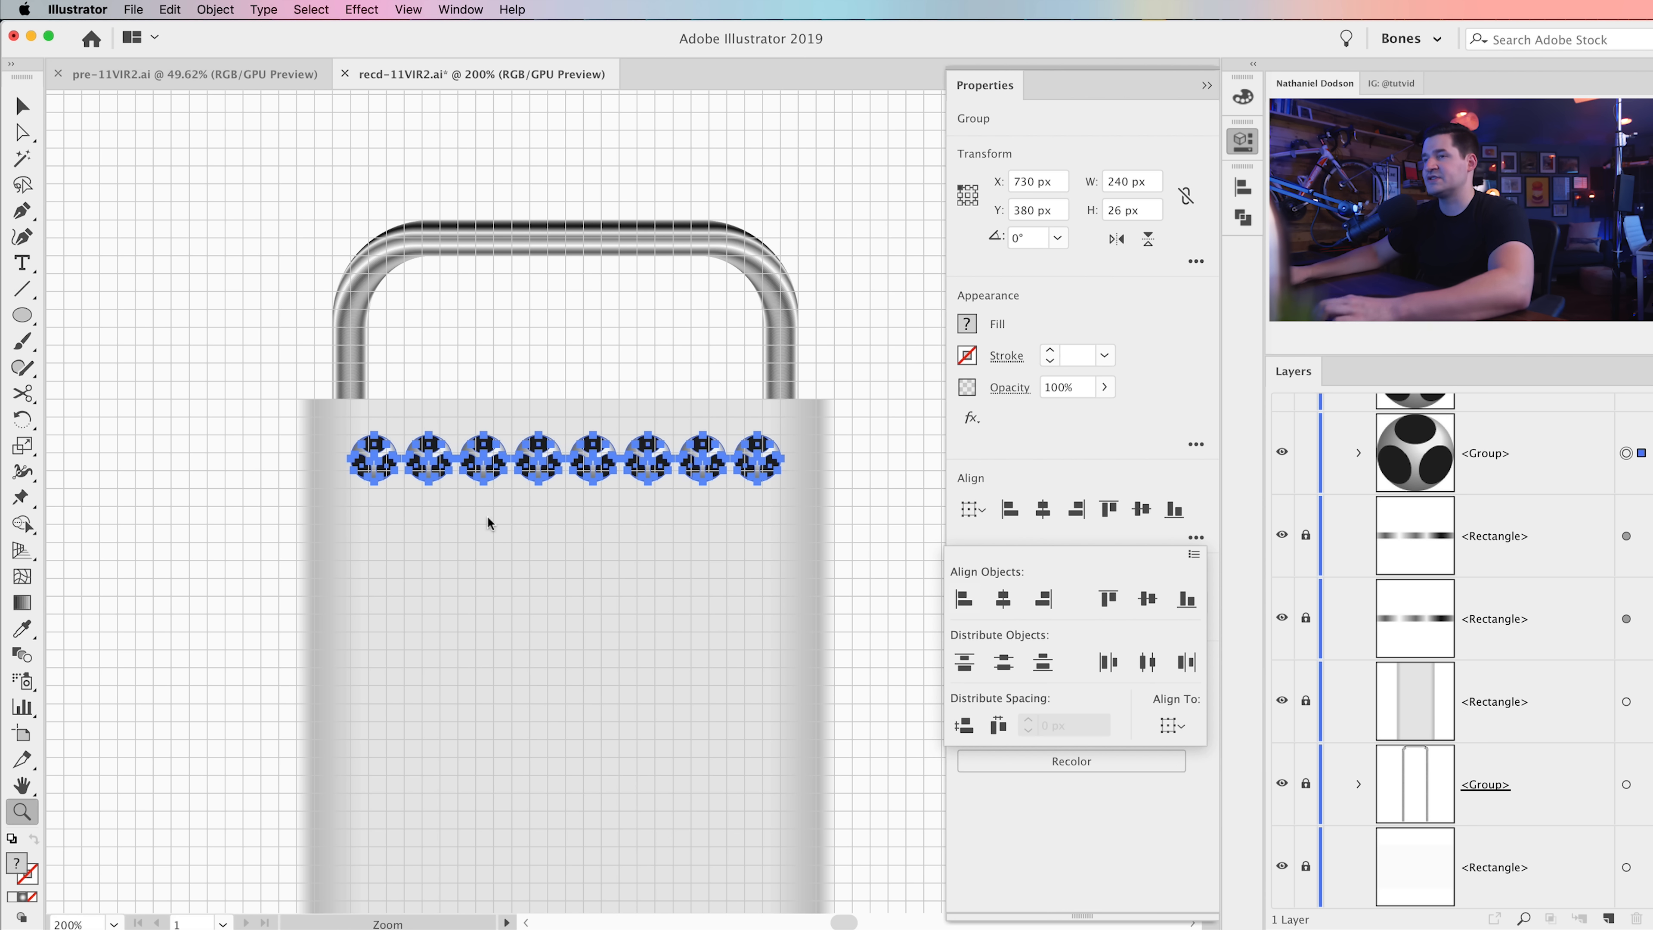
{"action": "left_click", "coordinate": [487, 516]}
{"action": "left_click", "coordinate": [154, 384]}
{"action": "left_click_drag", "start_coordinate": [614, 558], "coordinate": [93, 513]}
{"action": "key", "text": "v"}
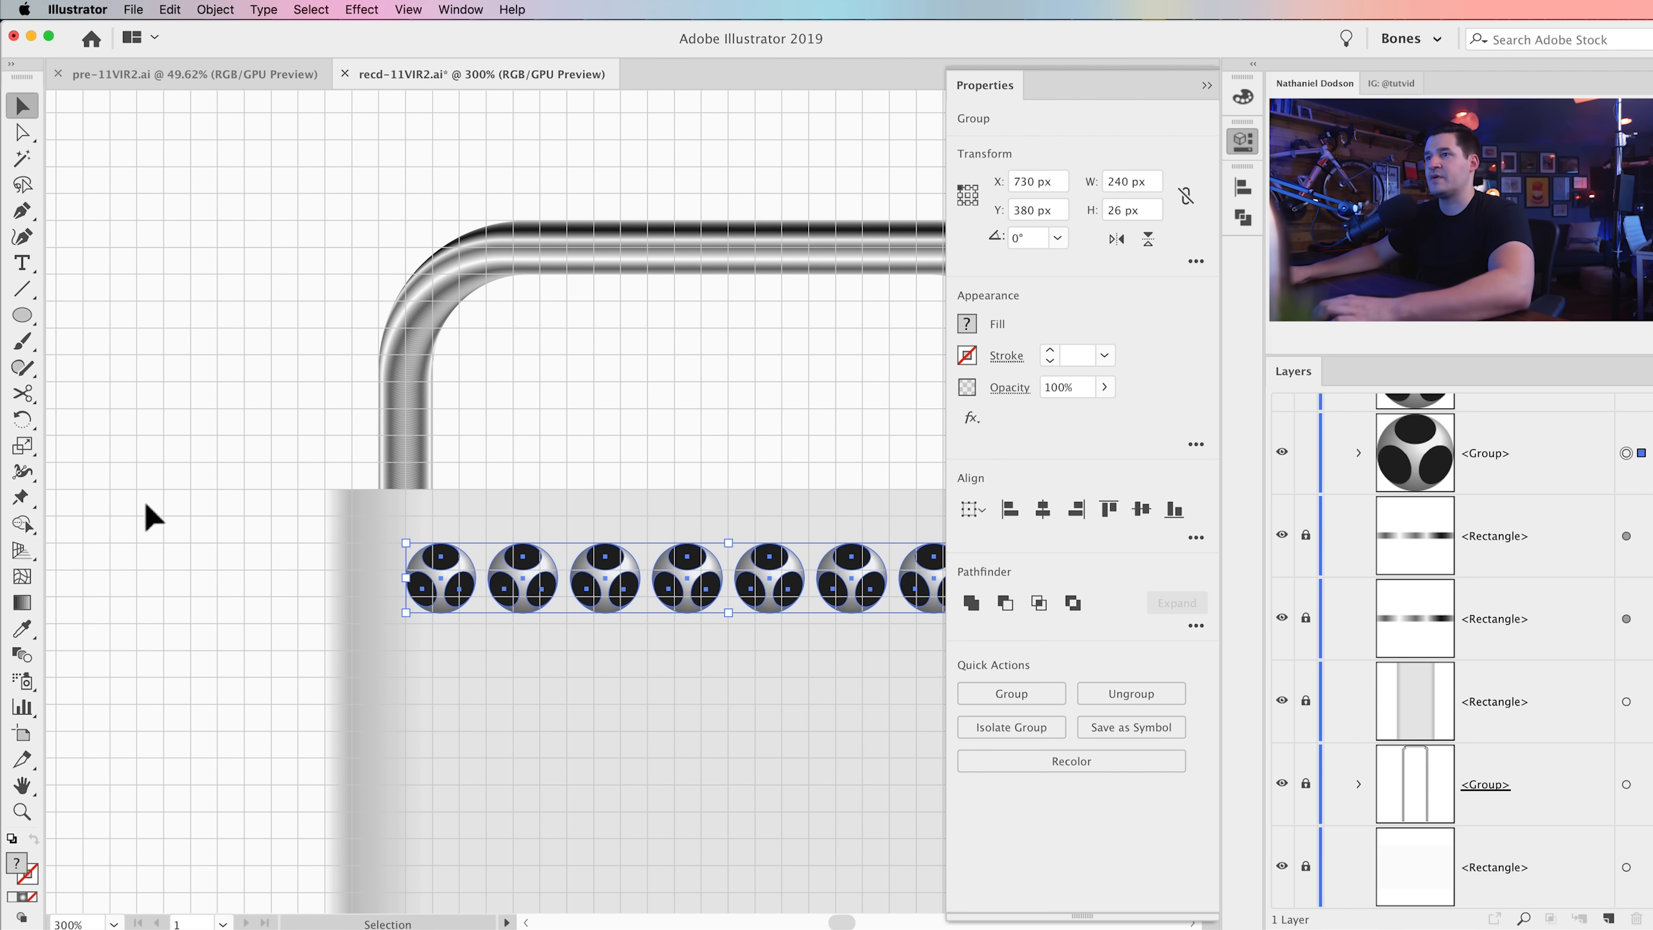
{"action": "left_click", "coordinate": [151, 518]}
Step: Duplicate seven neighbouring spheres from the row to form a second row directly beneath it at Y 410 px
{"action": "left_click_drag", "start_coordinate": [566, 550], "coordinate": [329, 539]}
{"action": "left_click_drag", "start_coordinate": [468, 682], "coordinate": [541, 593]}
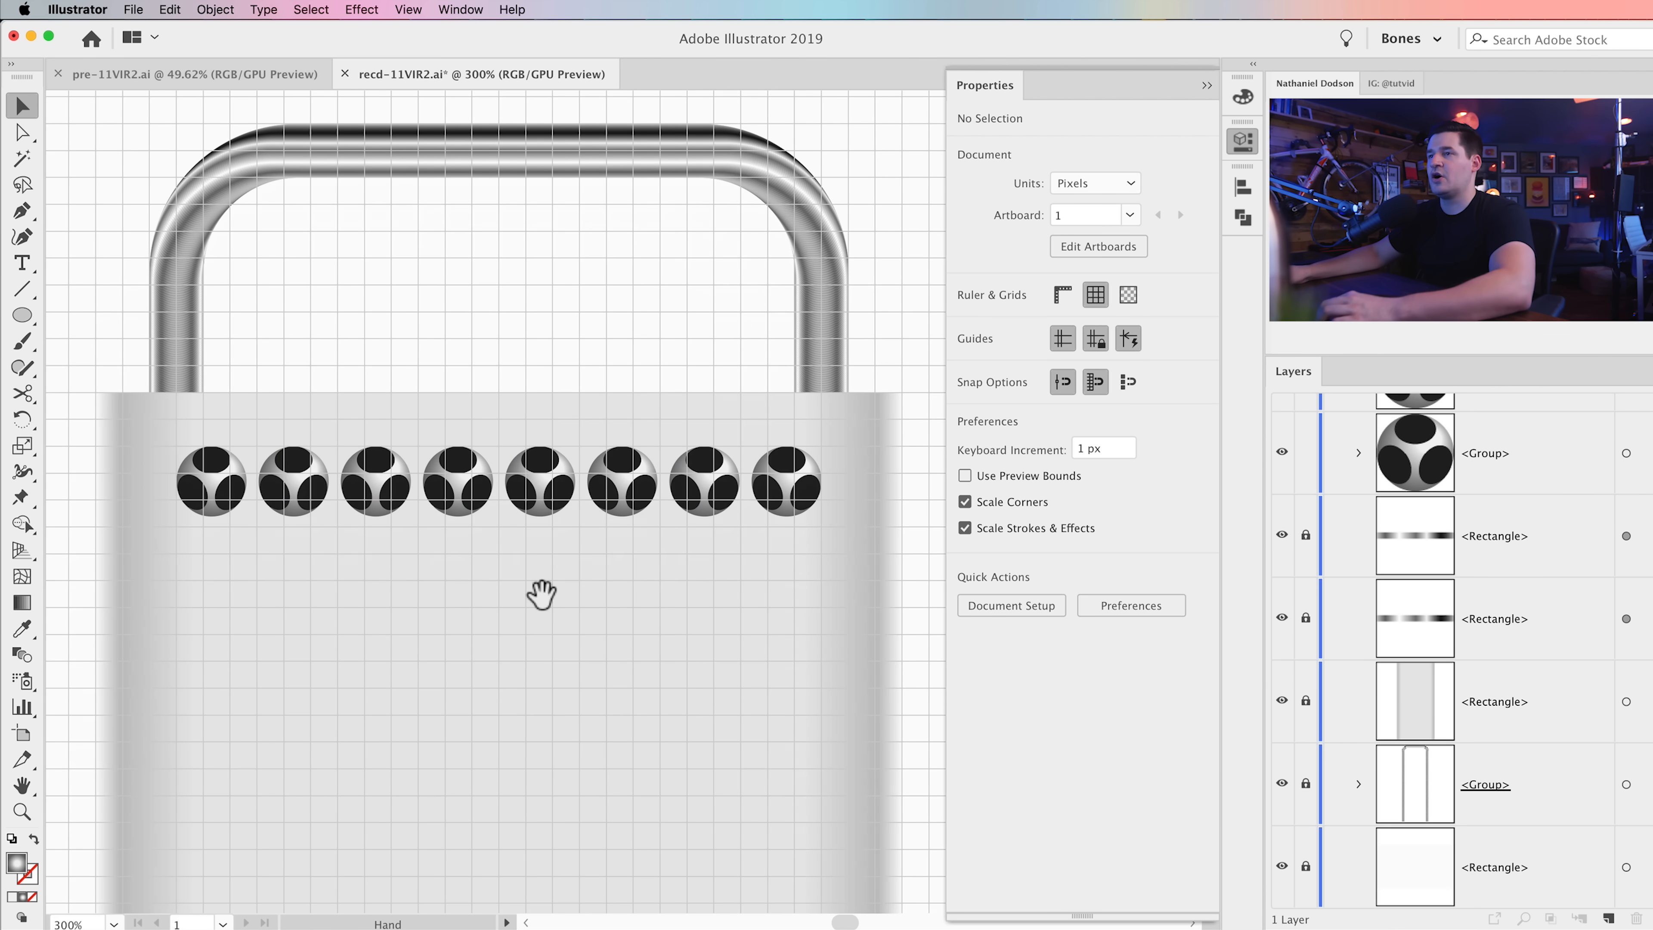
{"action": "scroll", "coordinate": [338, 470], "scroll_direction": "down", "scroll_amount": 2}
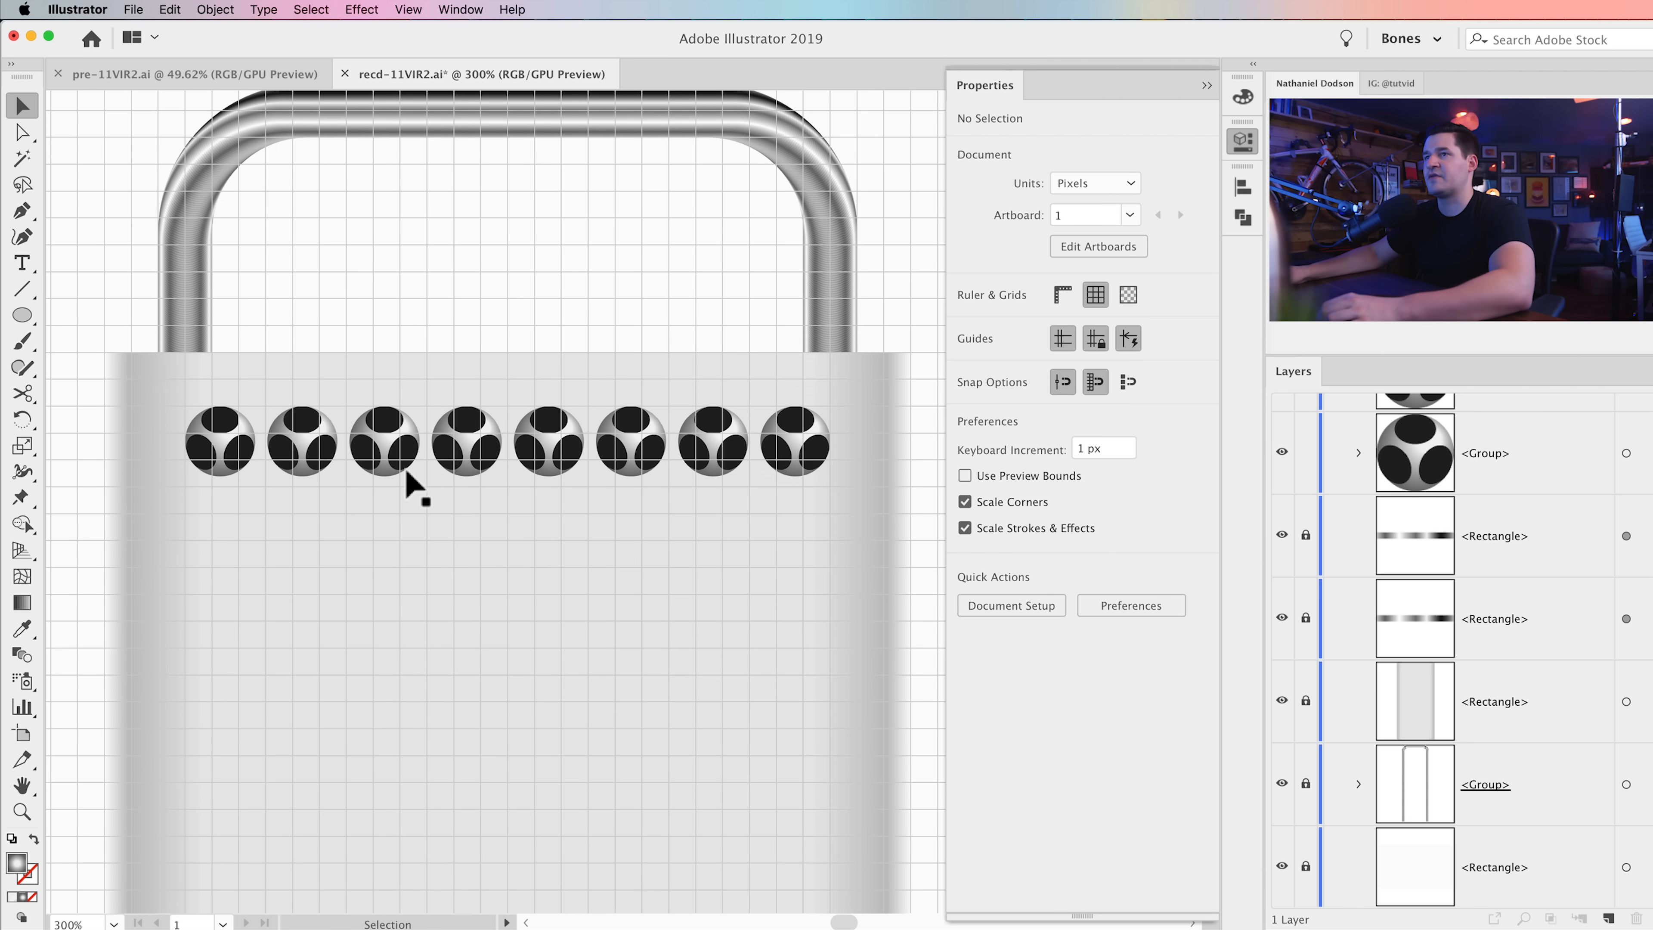
{"action": "left_click", "coordinate": [222, 442]}
{"action": "left_click", "coordinate": [302, 450], "text": "shift"}
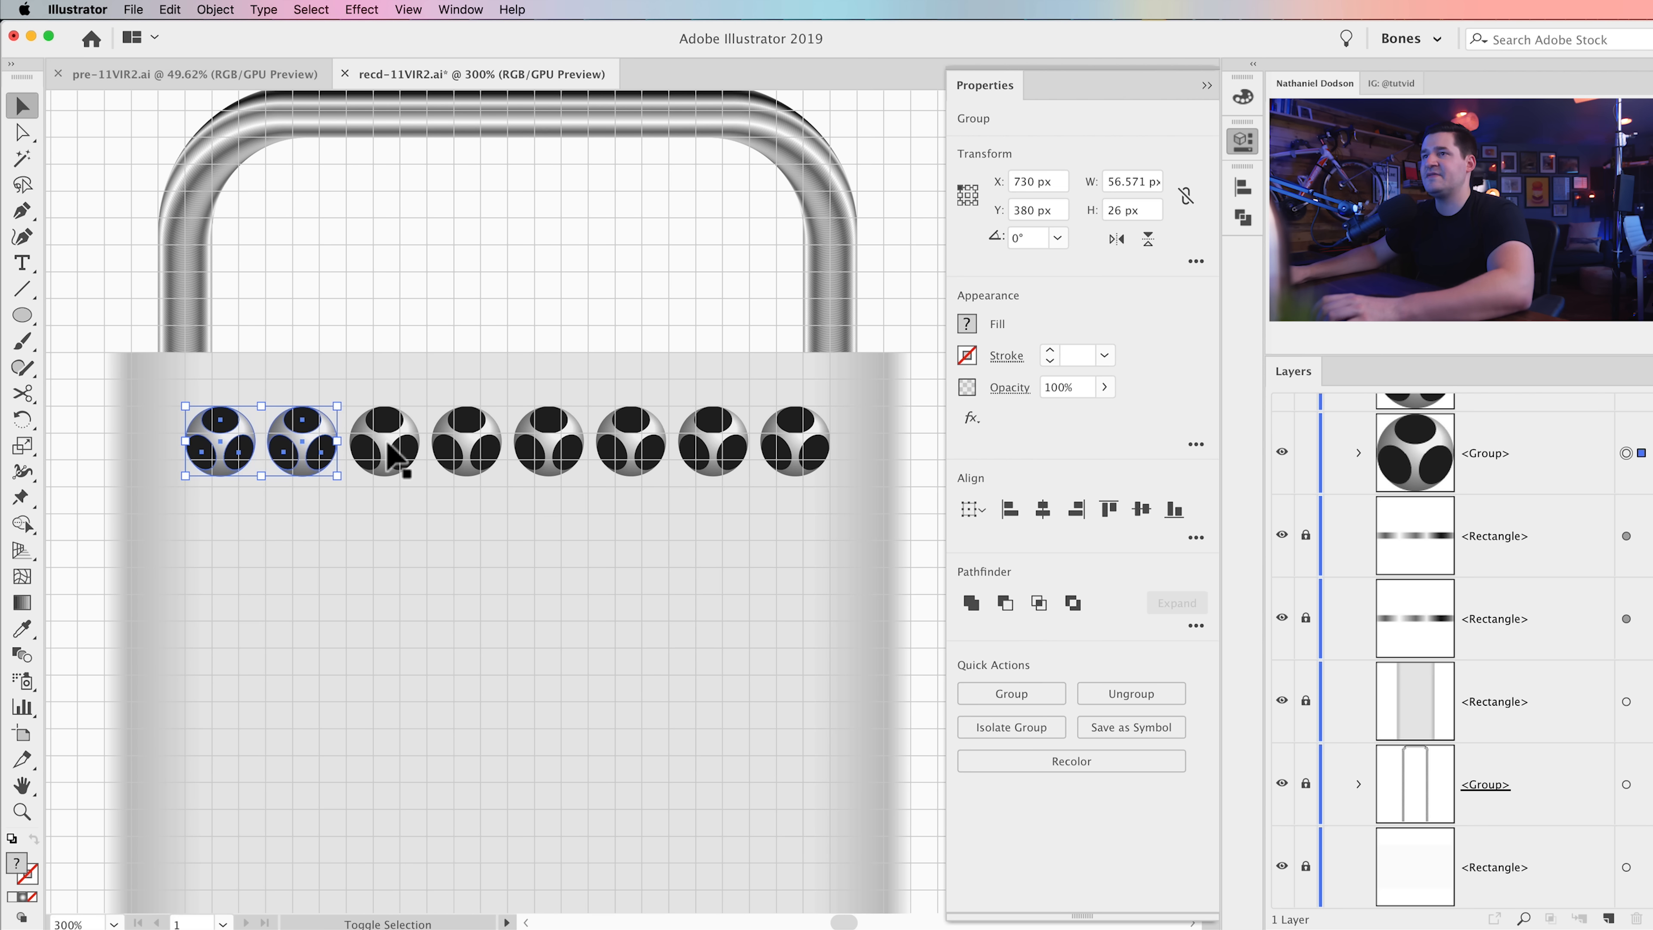
{"action": "left_click", "coordinate": [466, 450]}
{"action": "left_click", "coordinate": [791, 456]}
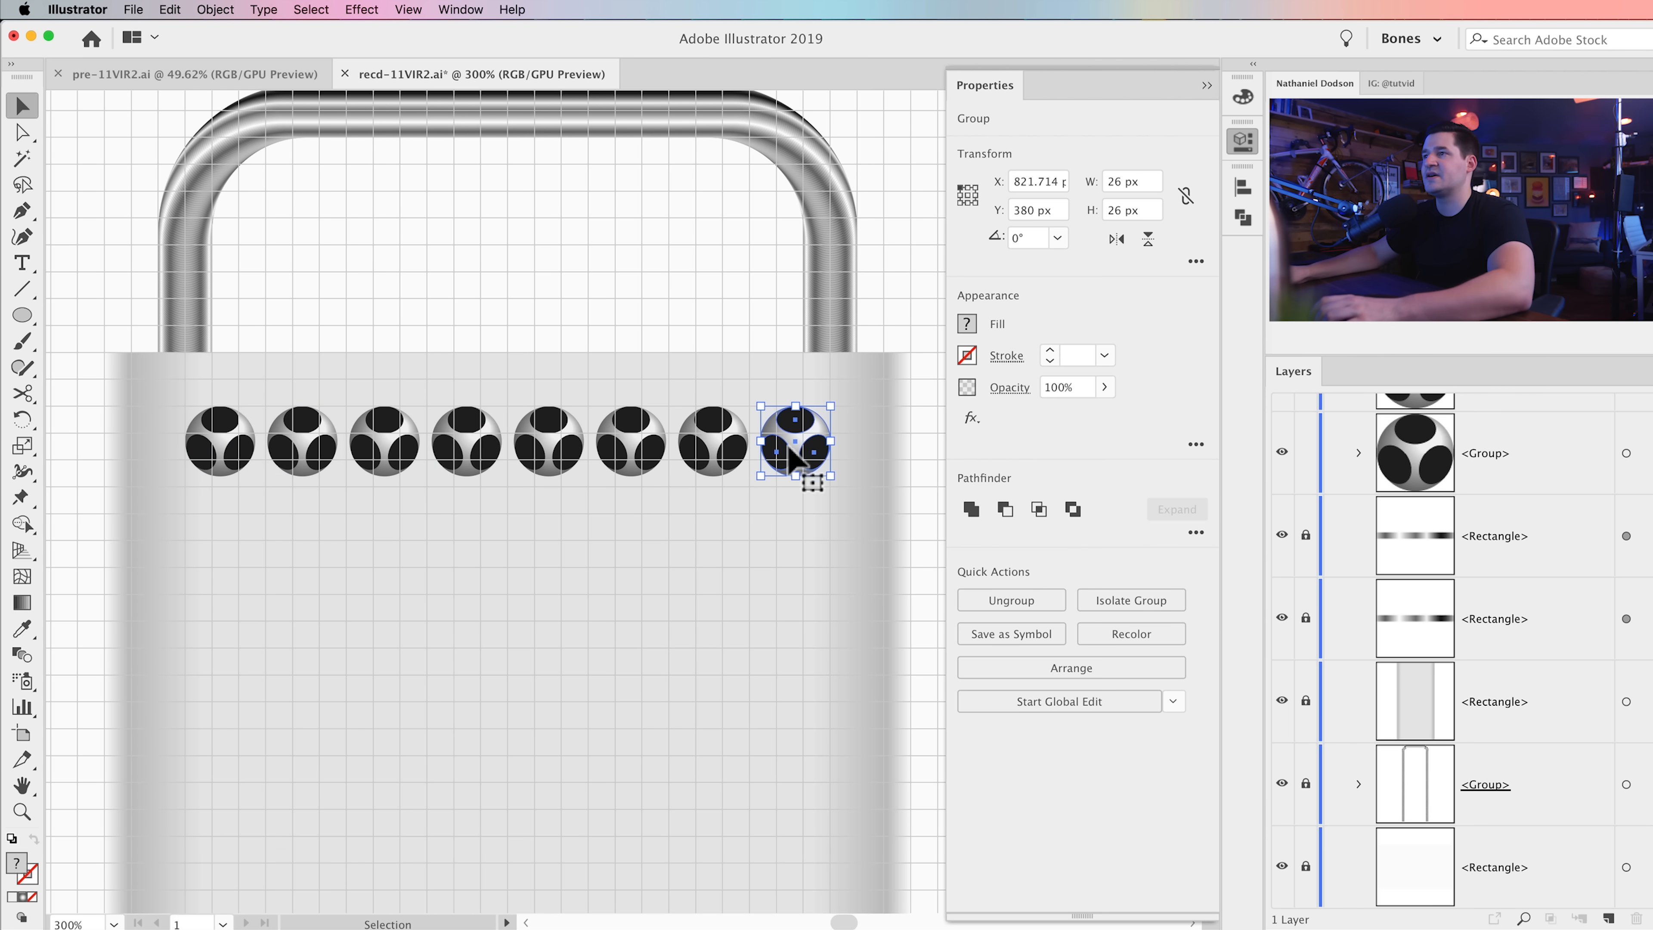
{"action": "left_click_drag", "start_coordinate": [284, 469], "coordinate": [280, 521]}
Step: Nudge the second row of seven spheres horizontally to X 750 px
{"action": "key", "text": "Left"}
{"action": "key", "text": "Left"}
{"action": "key", "text": "Left"}
{"action": "key", "text": "Left"}
{"action": "key", "text": "Left"}
{"action": "key", "text": "Right"}
{"action": "key", "text": "Right"}
{"action": "key", "text": "Right"}
{"action": "key", "text": "Right"}
{"action": "key", "text": "Right"}
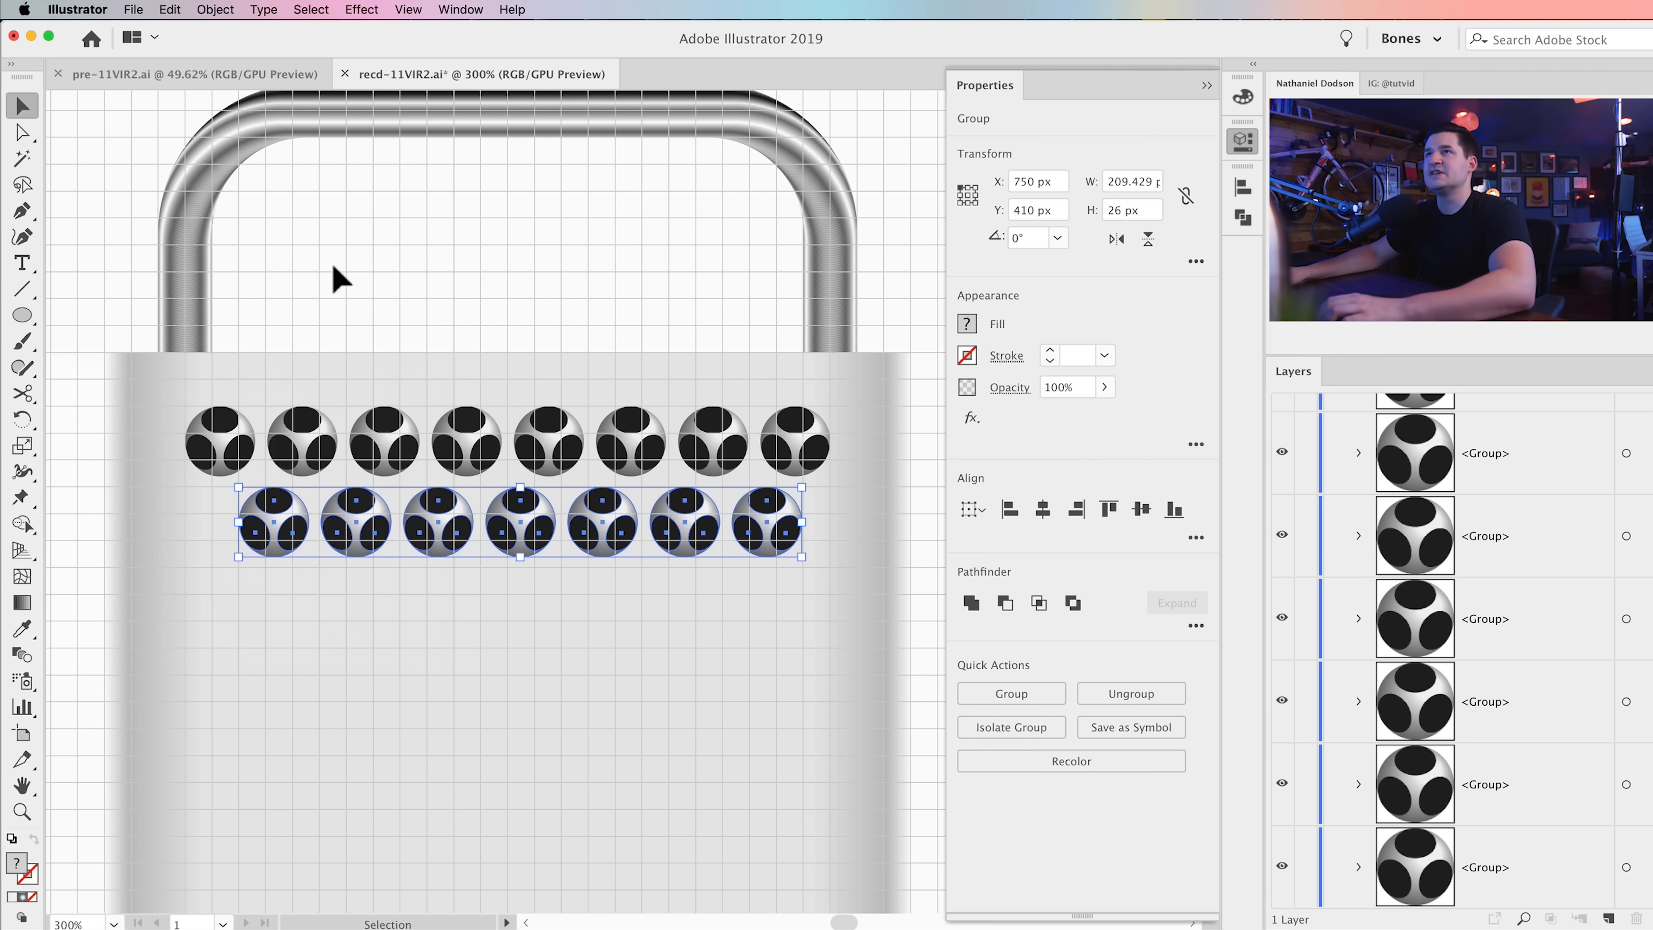
Step: Disable Snap to Grid and nudge the second row to X 745 px, centring it beneath the first row
{"action": "left_click", "coordinate": [409, 9]}
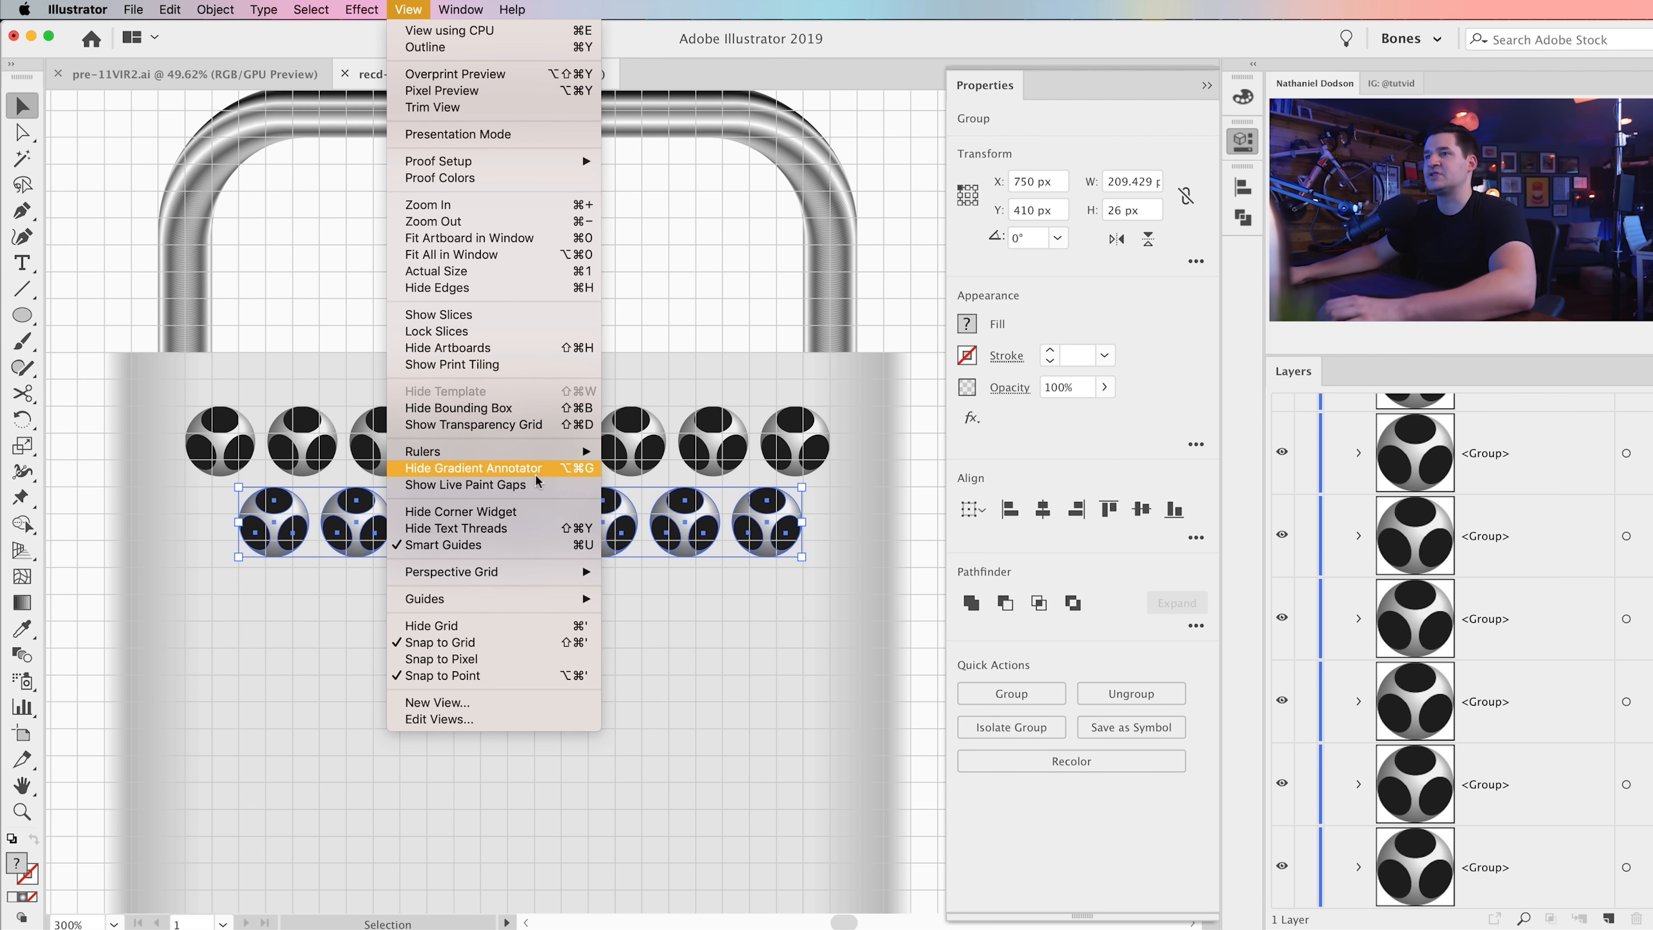
{"action": "left_click", "coordinate": [496, 644]}
{"action": "key", "text": "Left"}
{"action": "key", "text": "Left"}
{"action": "key", "text": "Left"}
{"action": "key", "text": "Left"}
{"action": "key", "text": "Left"}
{"action": "key", "text": "Left"}
{"action": "key", "text": "Left"}
{"action": "key", "text": "Left"}
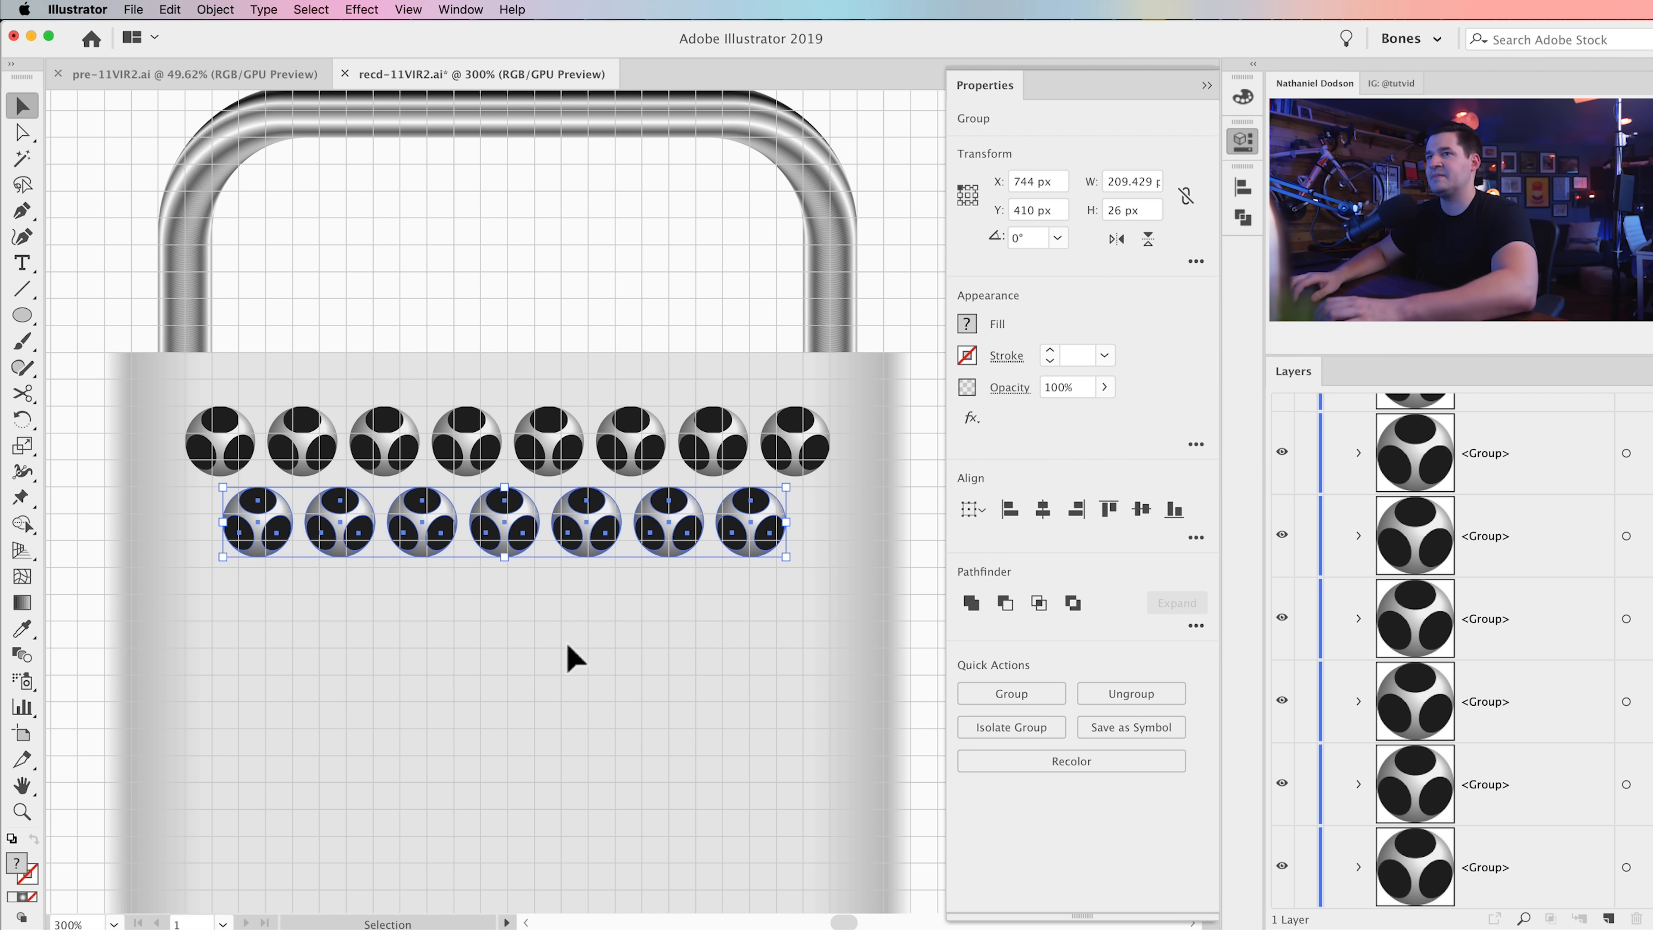
{"action": "key", "text": "Right"}
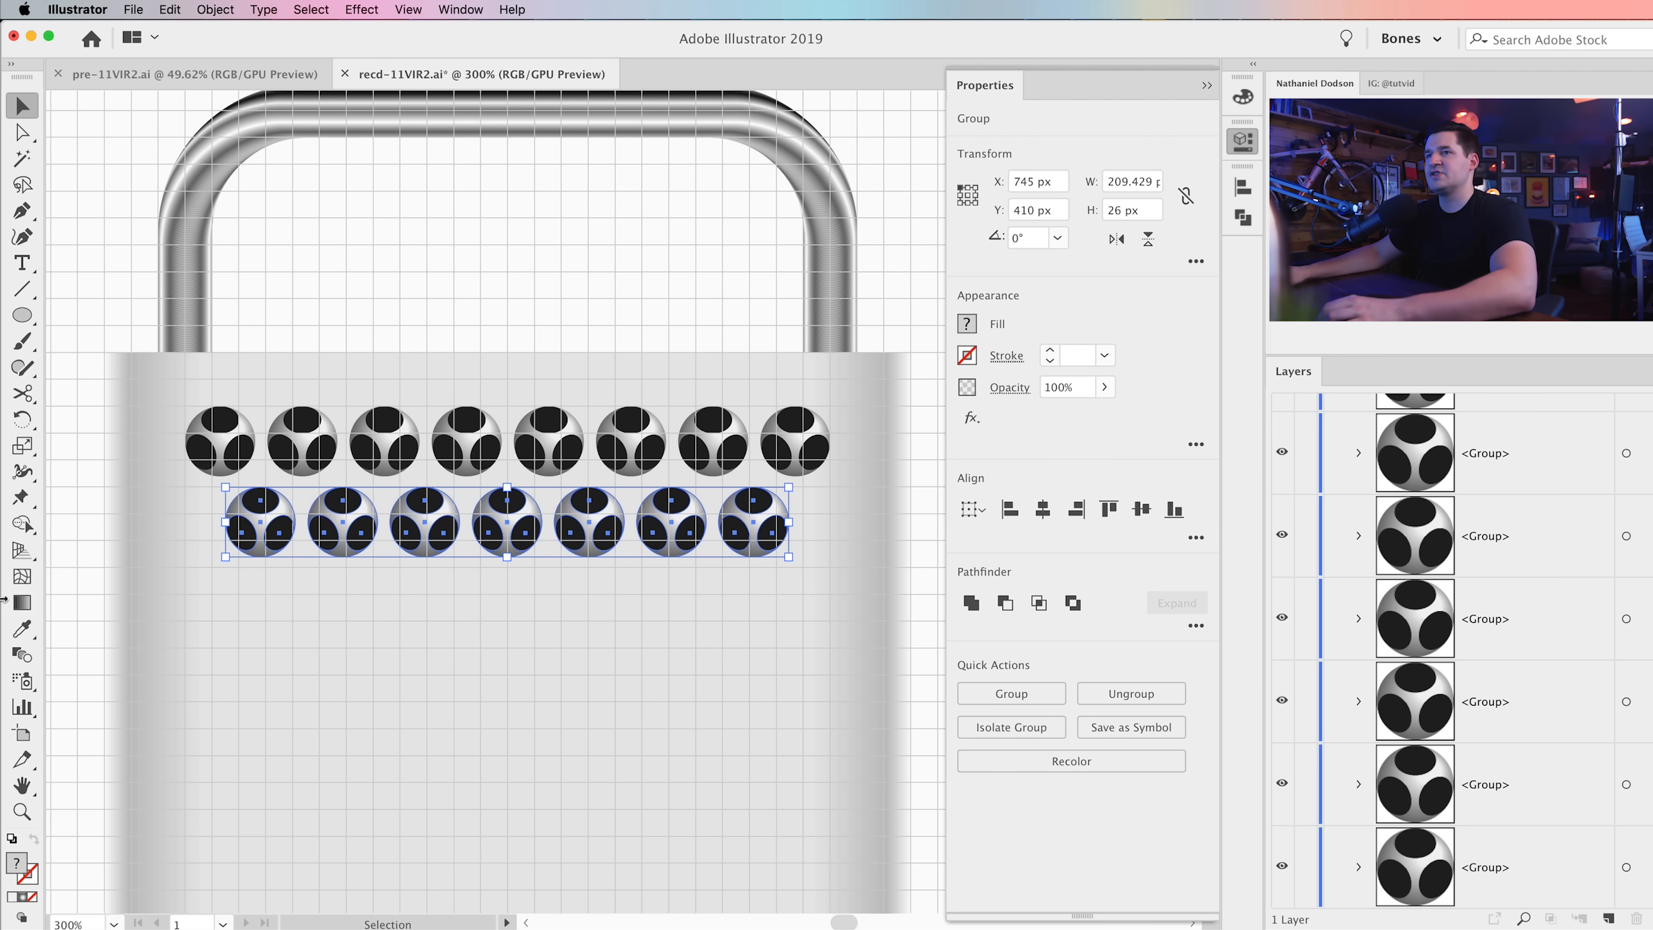
Step: Duplicate the staggered pair of sphere rows repeatedly down the body until the copies reach its lower edge, the last pair at Y 901.732 px
{"action": "left_click", "coordinate": [81, 602]}
{"action": "left_click_drag", "start_coordinate": [103, 417], "coordinate": [896, 544]}
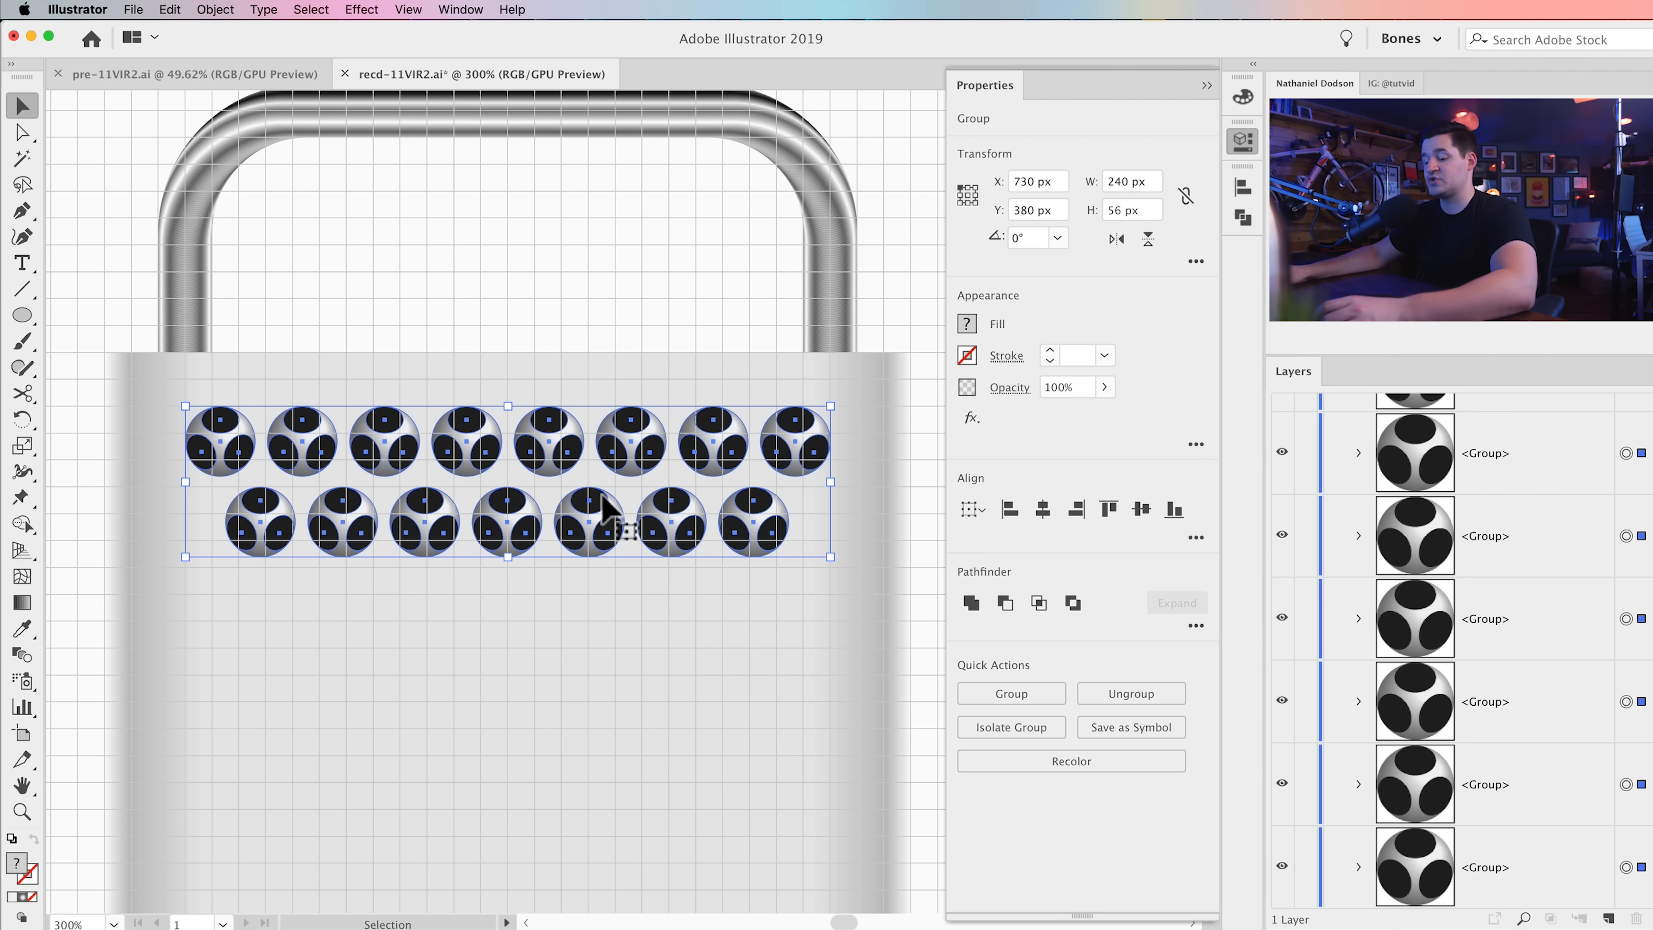
{"action": "left_click_drag", "start_coordinate": [461, 438], "coordinate": [532, 509]}
{"action": "key", "text": "super+z"}
{"action": "key", "text": "space"}
{"action": "left_click_drag", "start_coordinate": [494, 192], "coordinate": [489, 162]}
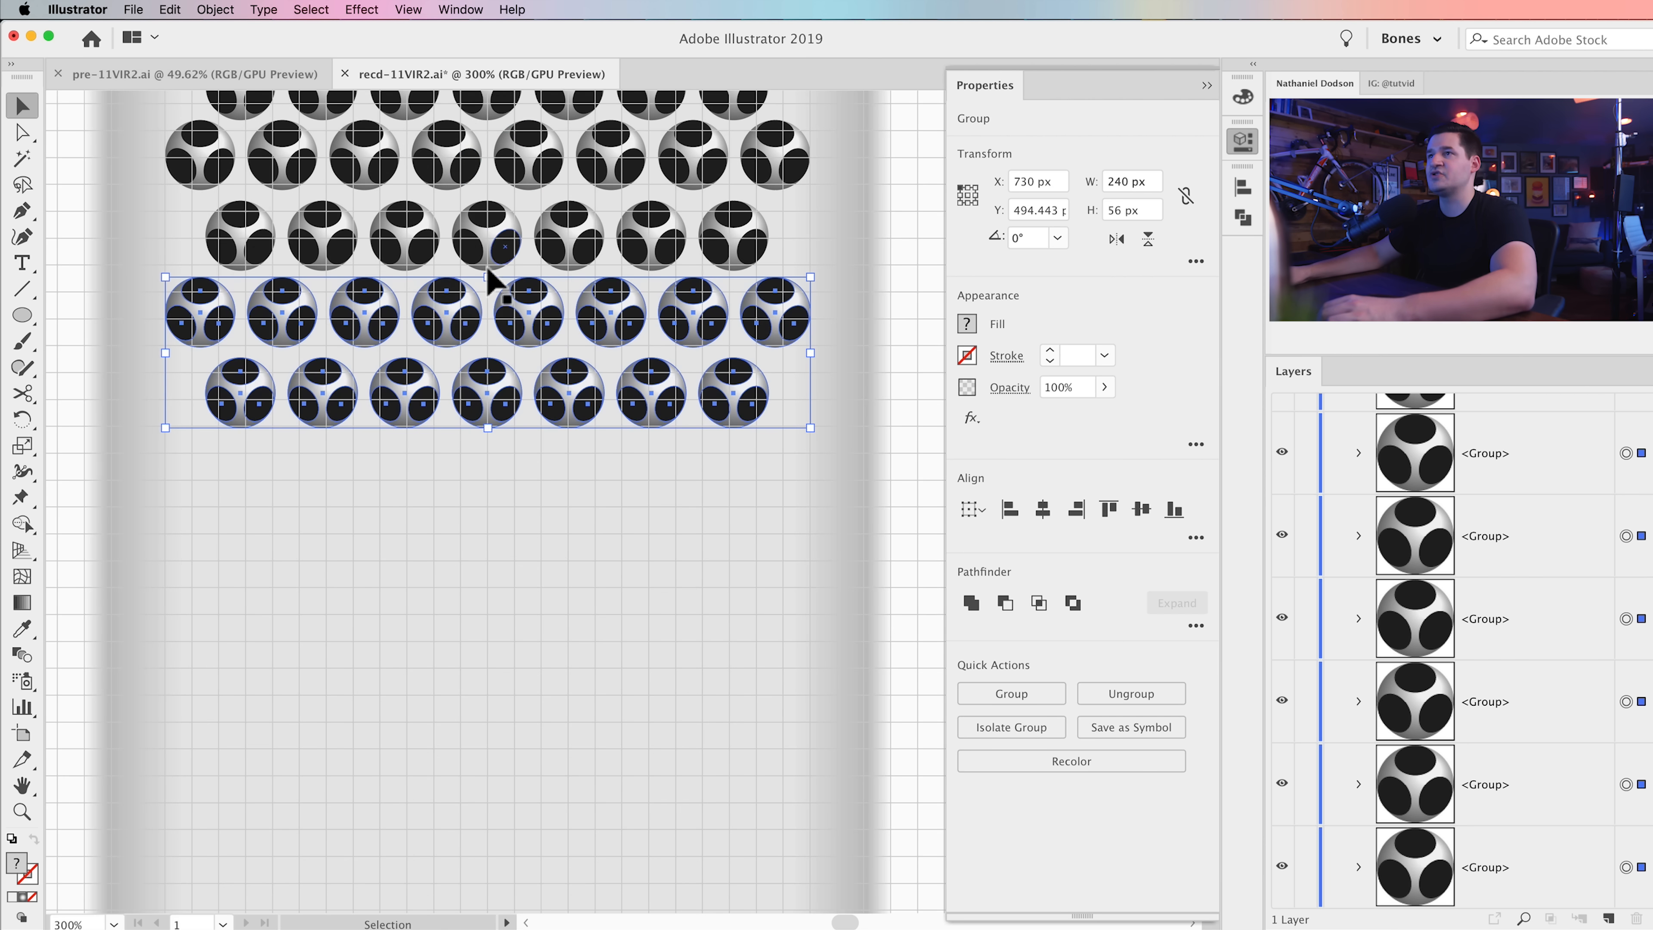
{"action": "left_click_drag", "start_coordinate": [451, 313], "coordinate": [462, 638]}
{"action": "left_click_drag", "start_coordinate": [517, 723], "coordinate": [548, 406]}
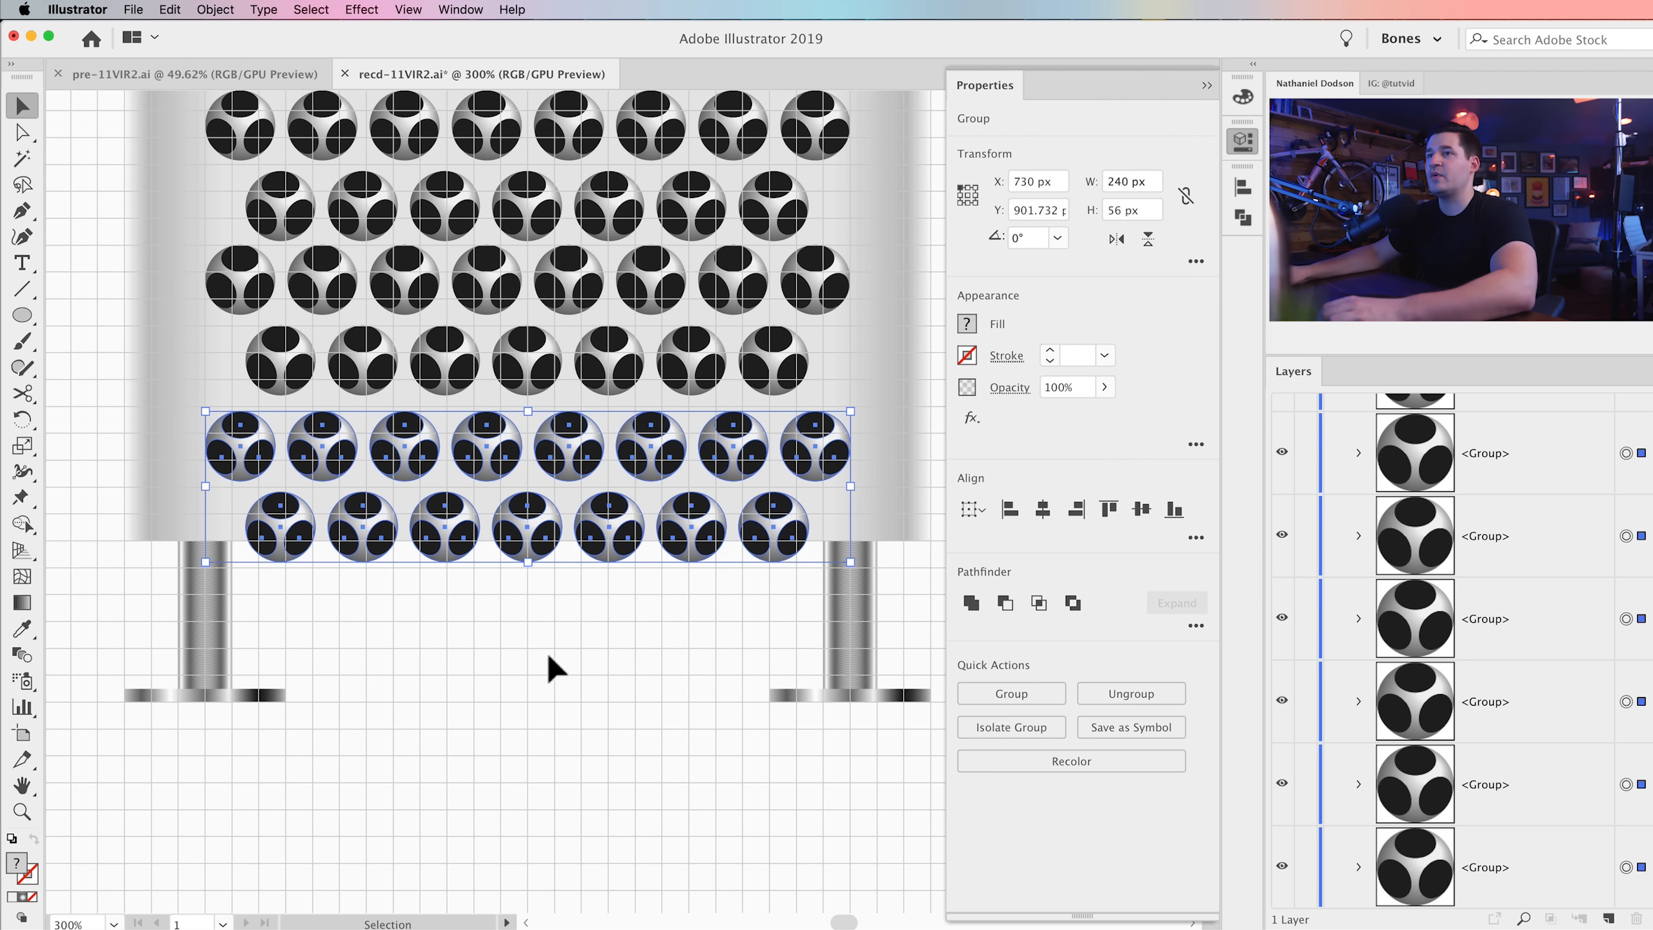
Step: Duplicate the lowest row of eight spheres to just beneath the last seven-sphere row, at Y 962.686 px
{"action": "left_click", "coordinate": [549, 656]}
{"action": "left_click_drag", "start_coordinate": [871, 444], "coordinate": [871, 445]}
{"action": "left_click_drag", "start_coordinate": [659, 461], "coordinate": [659, 625]}
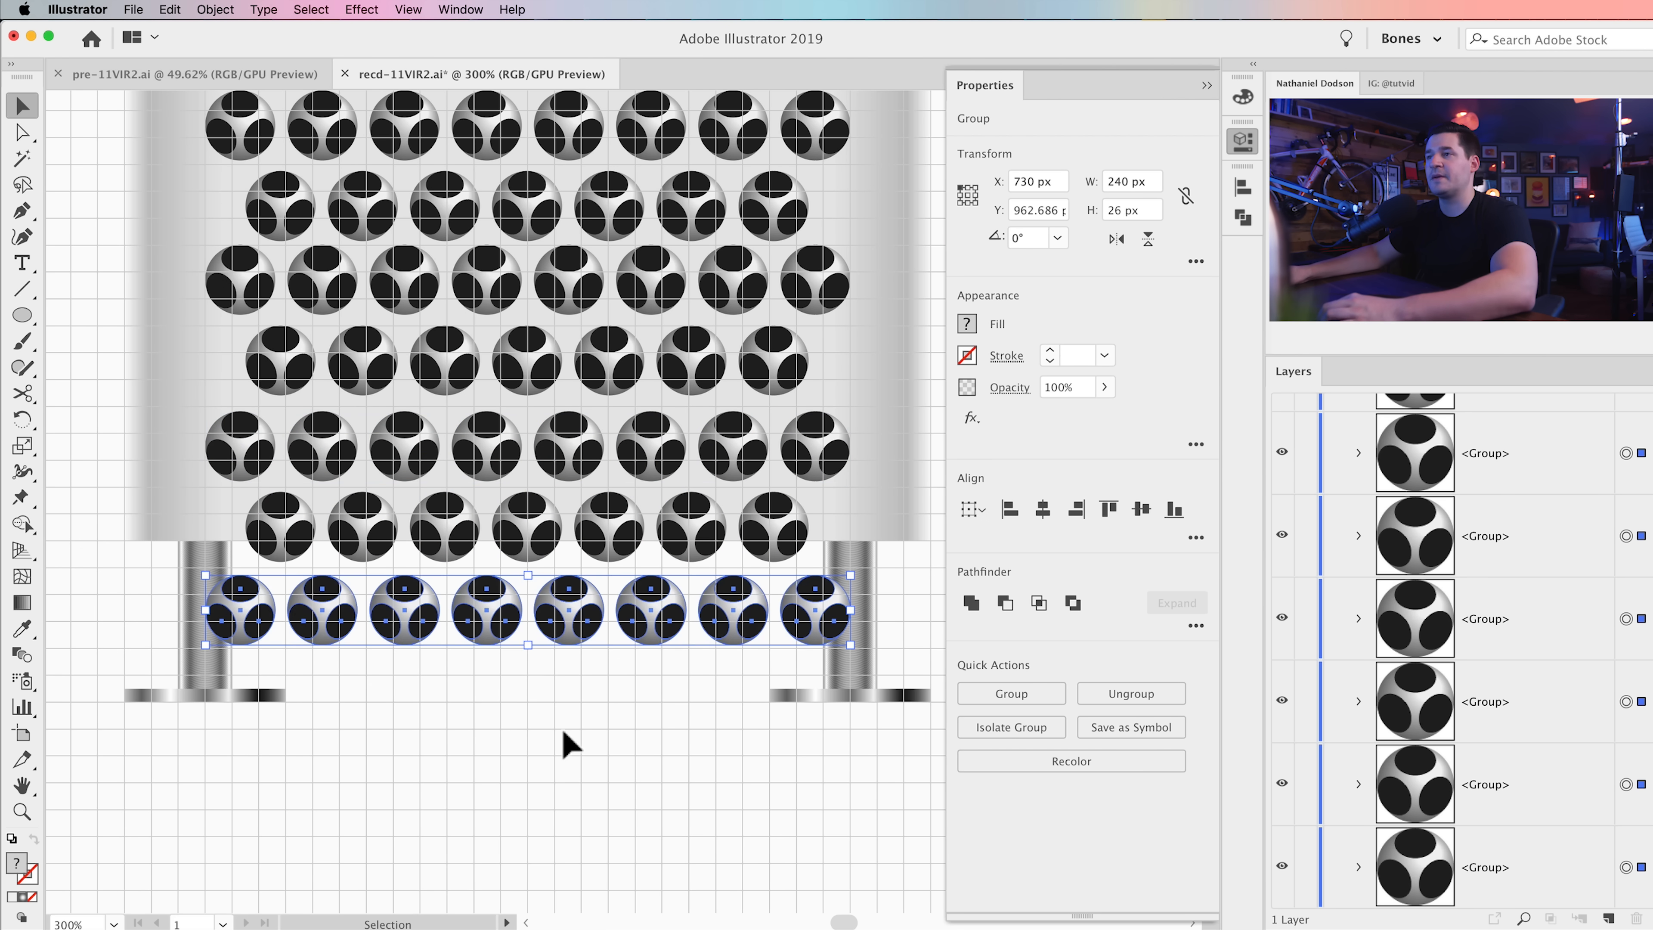
Step: Select all the sphere rows and nudge them up together to Y 370 px
{"action": "key", "text": "super+1"}
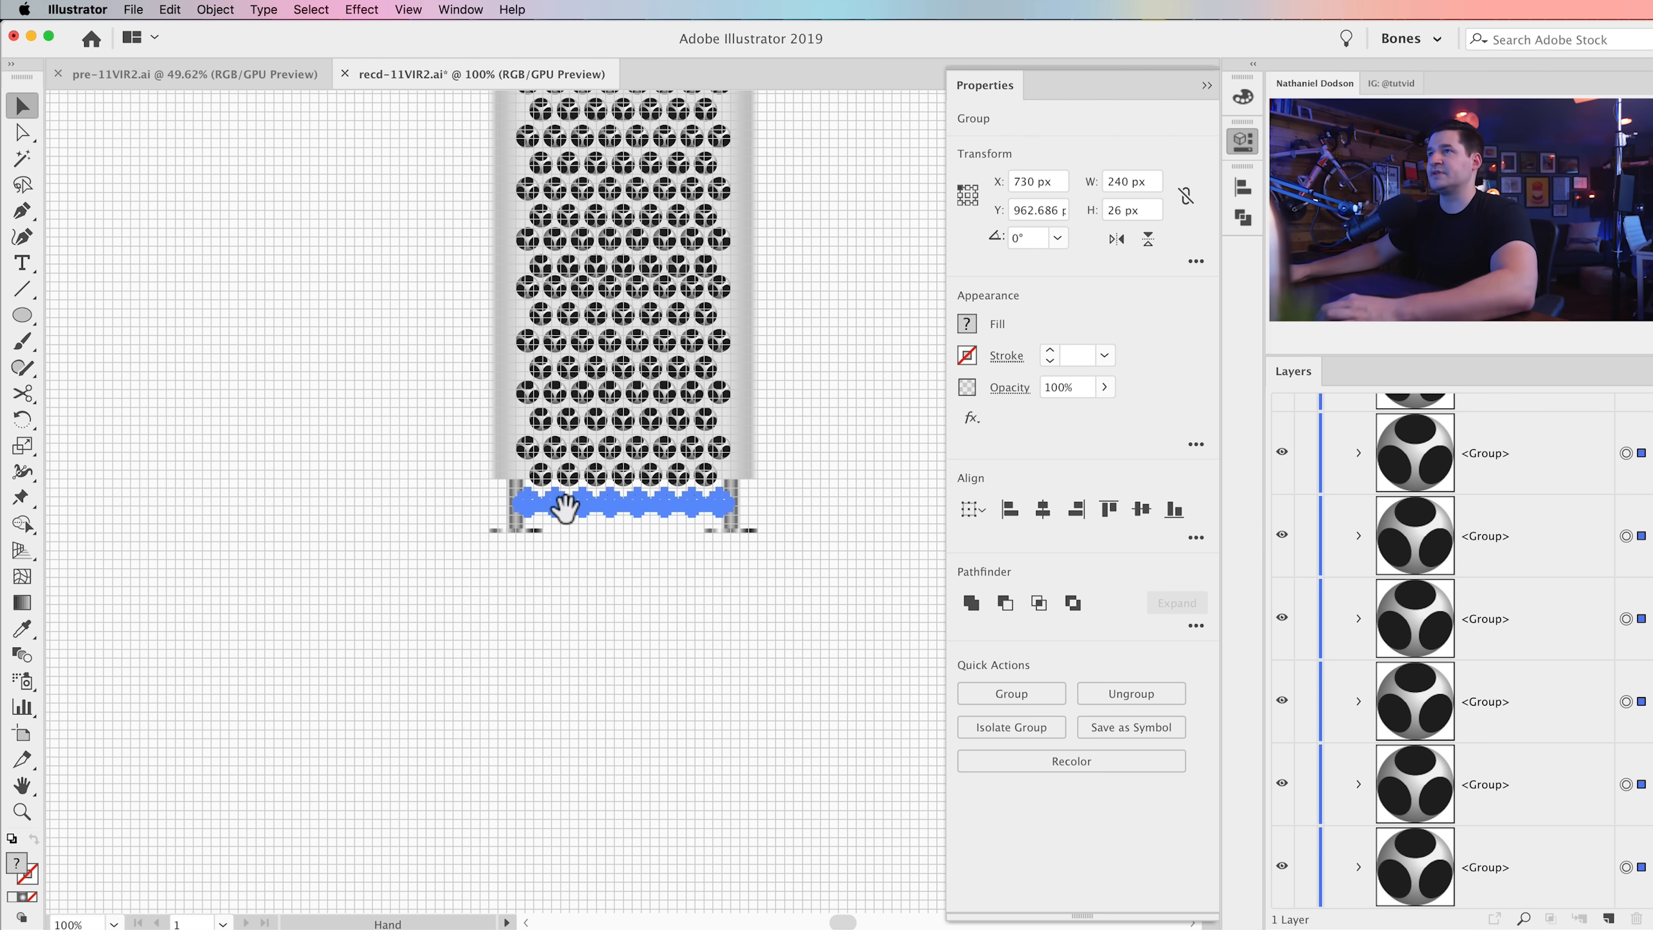
{"action": "scroll", "coordinate": [561, 519], "scroll_direction": "up", "scroll_amount": 5}
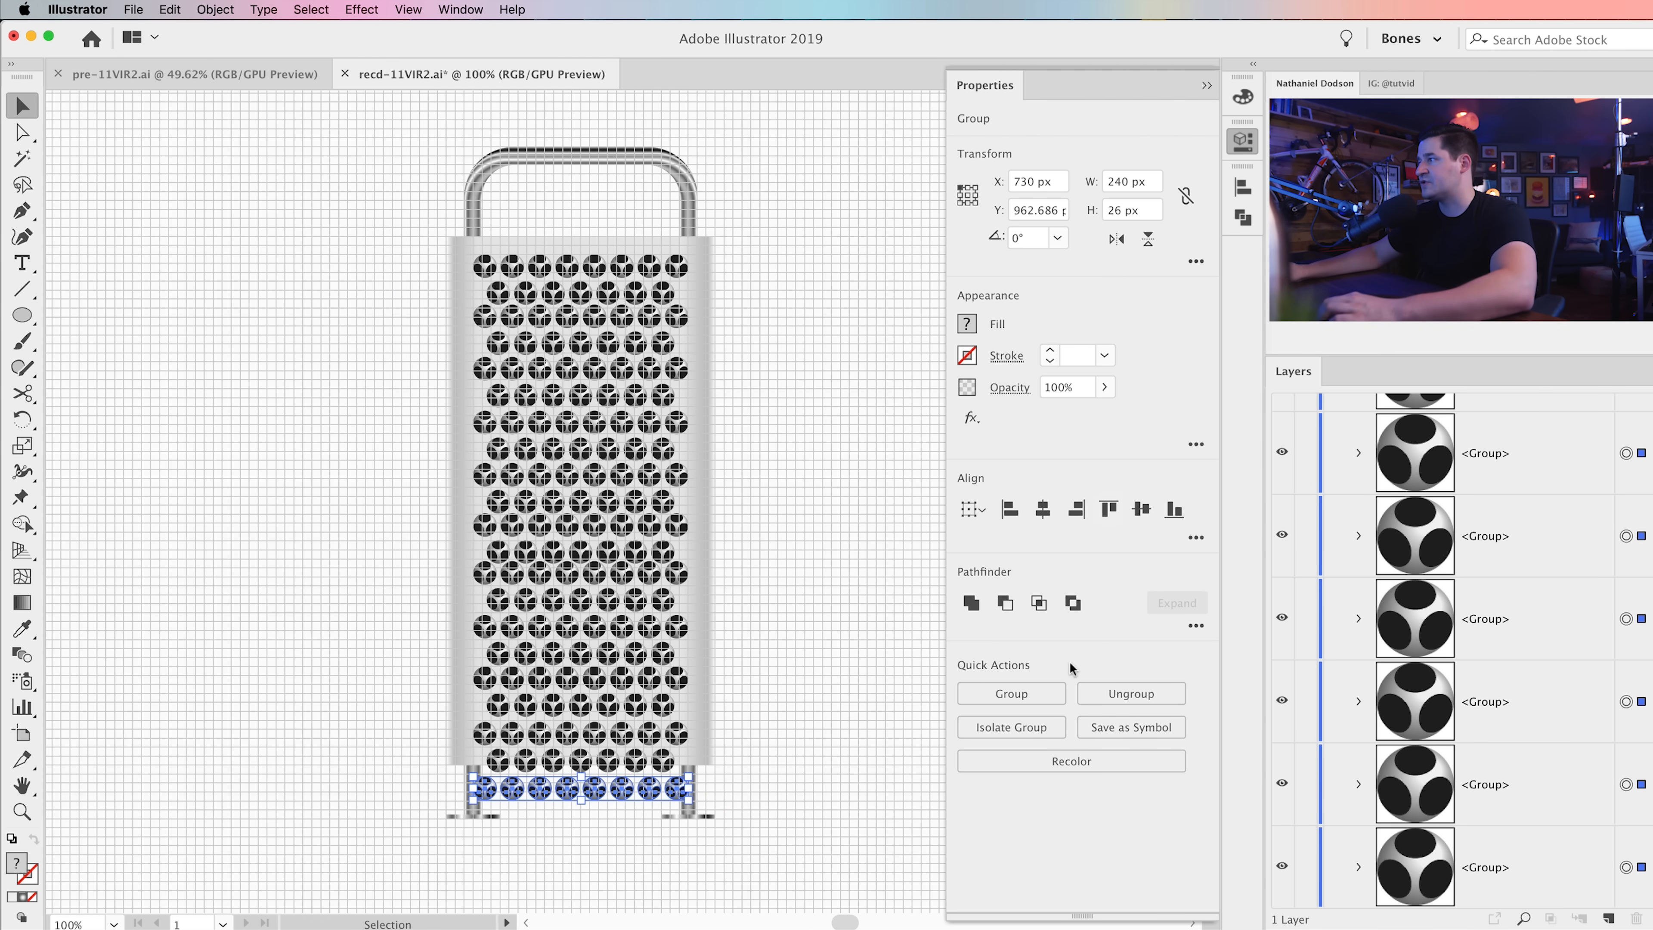
{"action": "left_click_drag", "start_coordinate": [767, 814], "coordinate": [384, 259]}
{"action": "key", "text": "z"}
{"action": "left_click", "coordinate": [511, 267]}
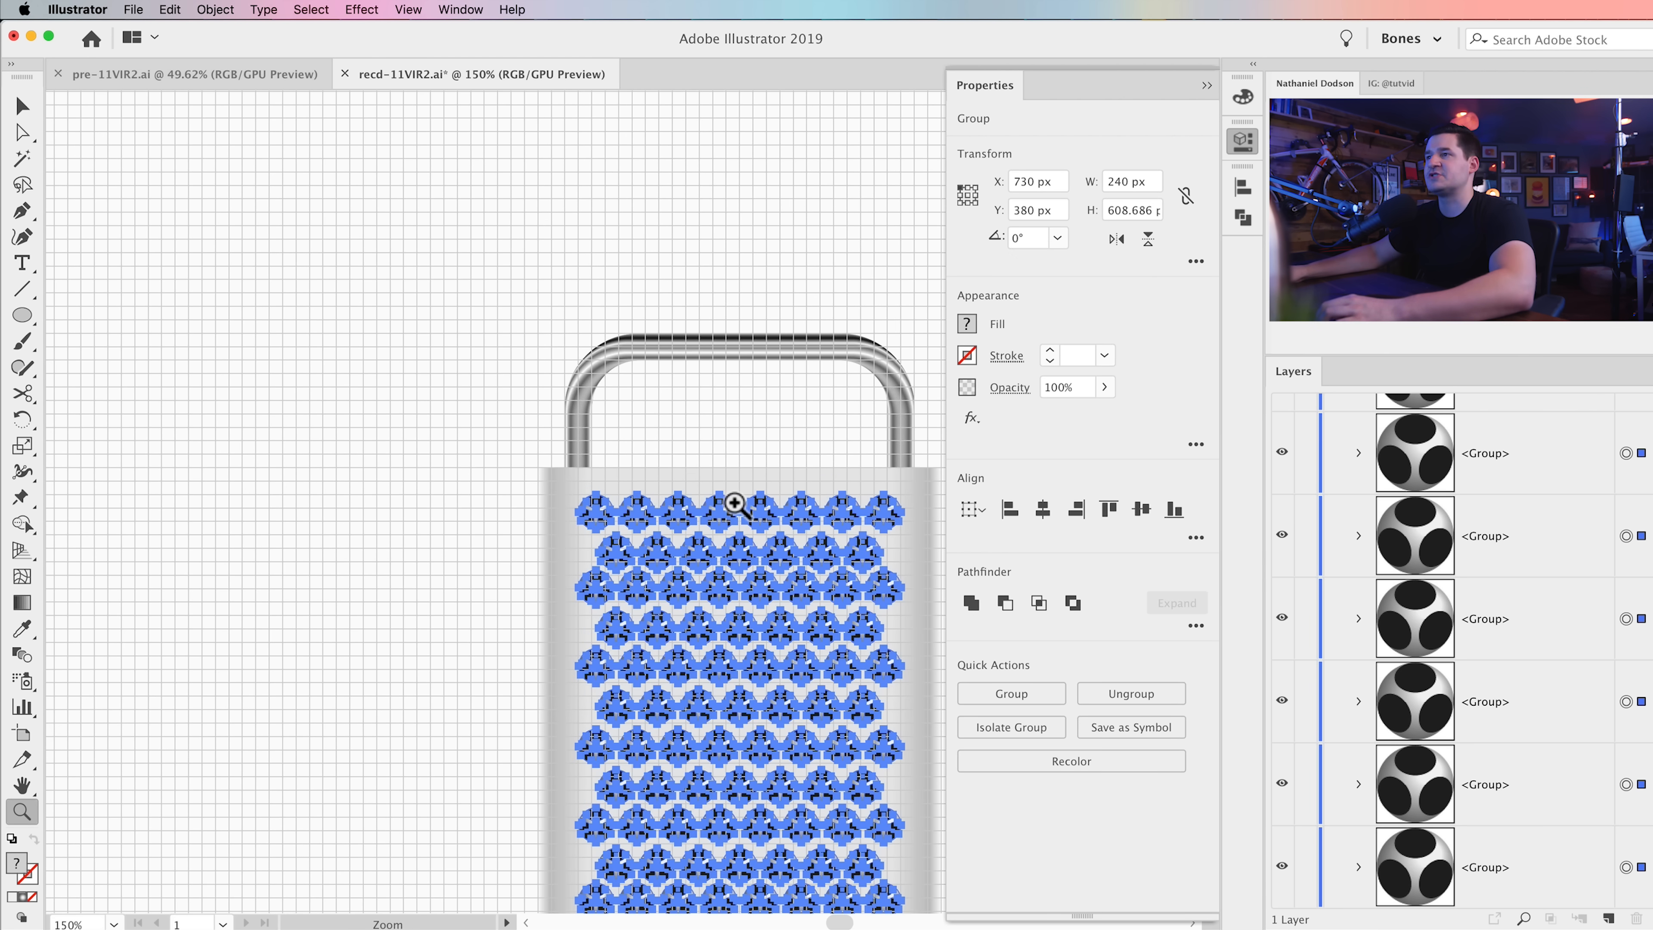
{"action": "left_click", "coordinate": [735, 503]}
{"action": "left_click", "coordinate": [726, 493]}
{"action": "left_click", "coordinate": [537, 481]}
{"action": "left_click_drag", "start_coordinate": [438, 525], "coordinate": [539, 526]}
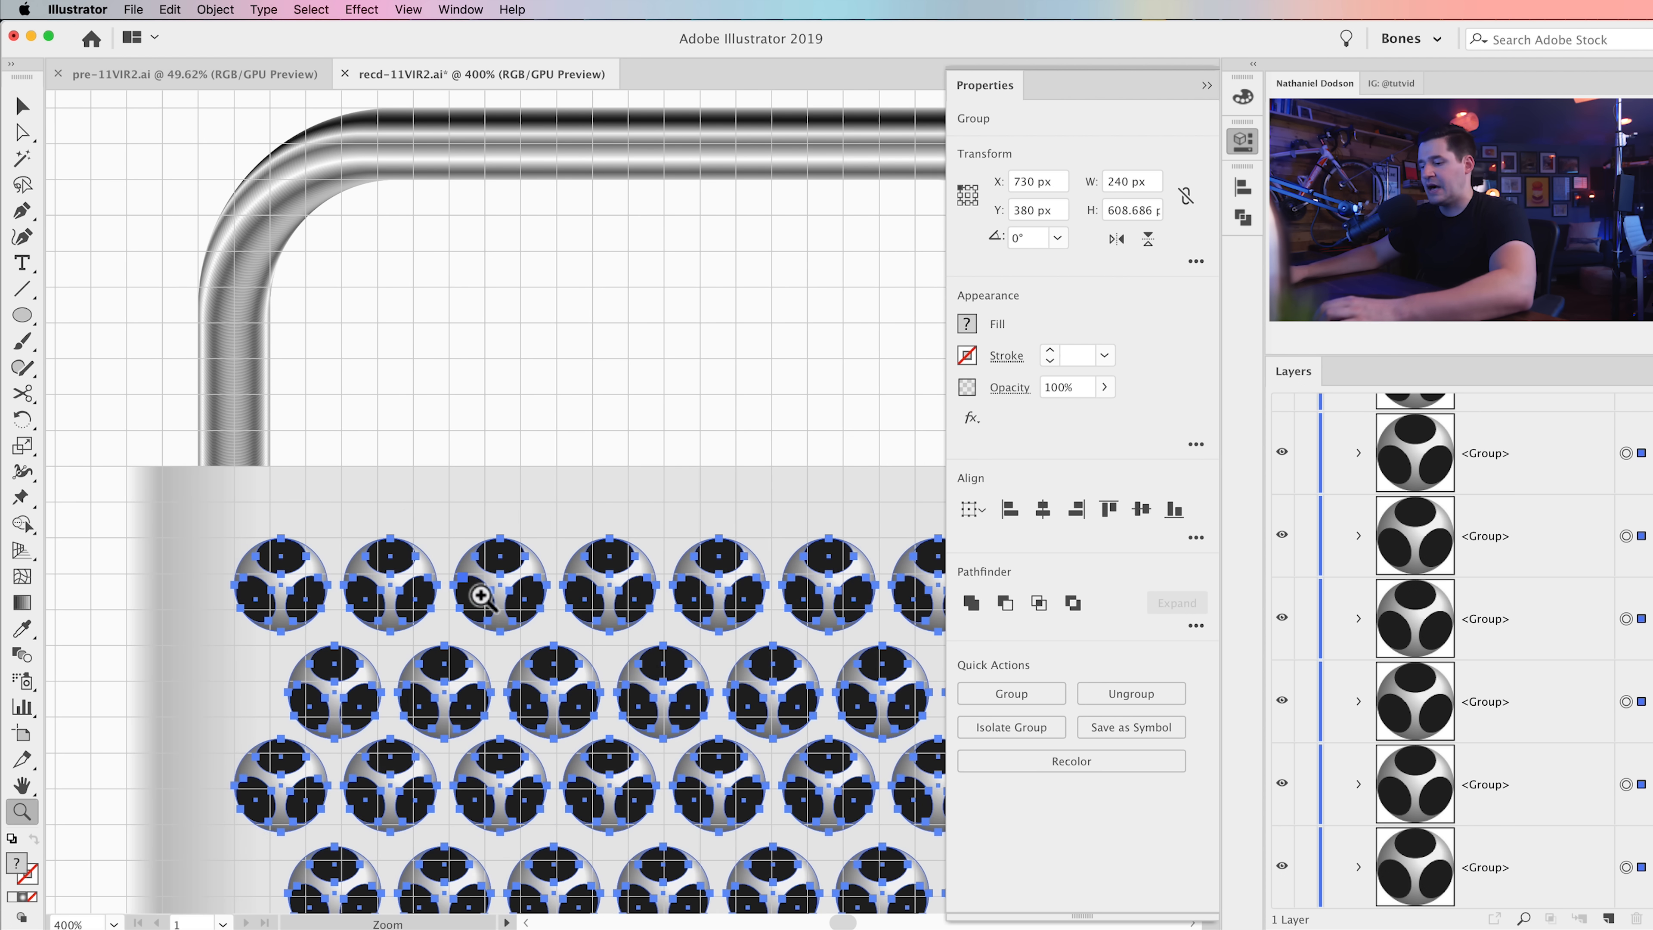
{"action": "key", "text": "v"}
{"action": "key", "text": "Up"}
{"action": "key", "text": "Up"}
{"action": "key", "text": "Up"}
{"action": "key", "text": "Up"}
{"action": "key", "text": "Up"}
{"action": "key", "text": "Up"}
{"action": "key", "text": "Up"}
{"action": "key", "text": "Up"}
{"action": "key", "text": "Up"}
{"action": "key", "text": "Up"}
{"action": "key", "text": "Up"}
{"action": "key", "text": "Up"}
{"action": "key", "text": "shift+Up"}
{"action": "key", "text": "super+1"}
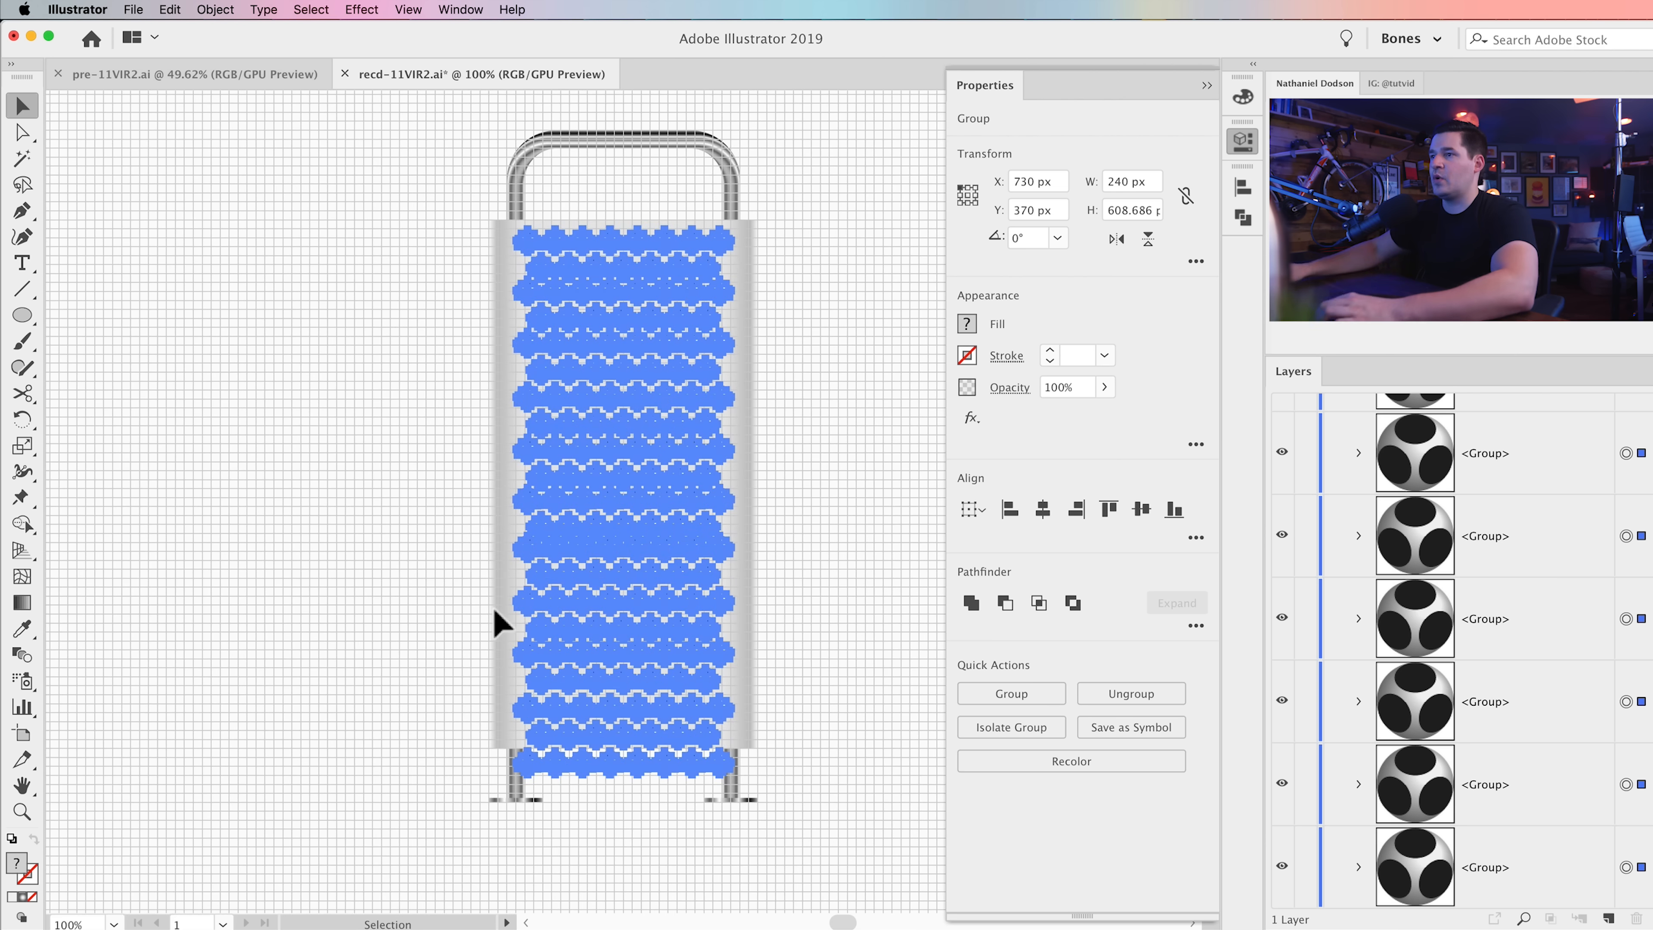
Step: Select the seven rows directly above the lowest row and nudge them up to Y 732.381 px
{"action": "left_click_drag", "start_coordinate": [547, 672], "coordinate": [553, 523]}
{"action": "key", "text": "z"}
{"action": "left_click", "coordinate": [604, 558]}
{"action": "left_click", "coordinate": [625, 602]}
{"action": "left_click_drag", "start_coordinate": [653, 443], "coordinate": [538, 828]}
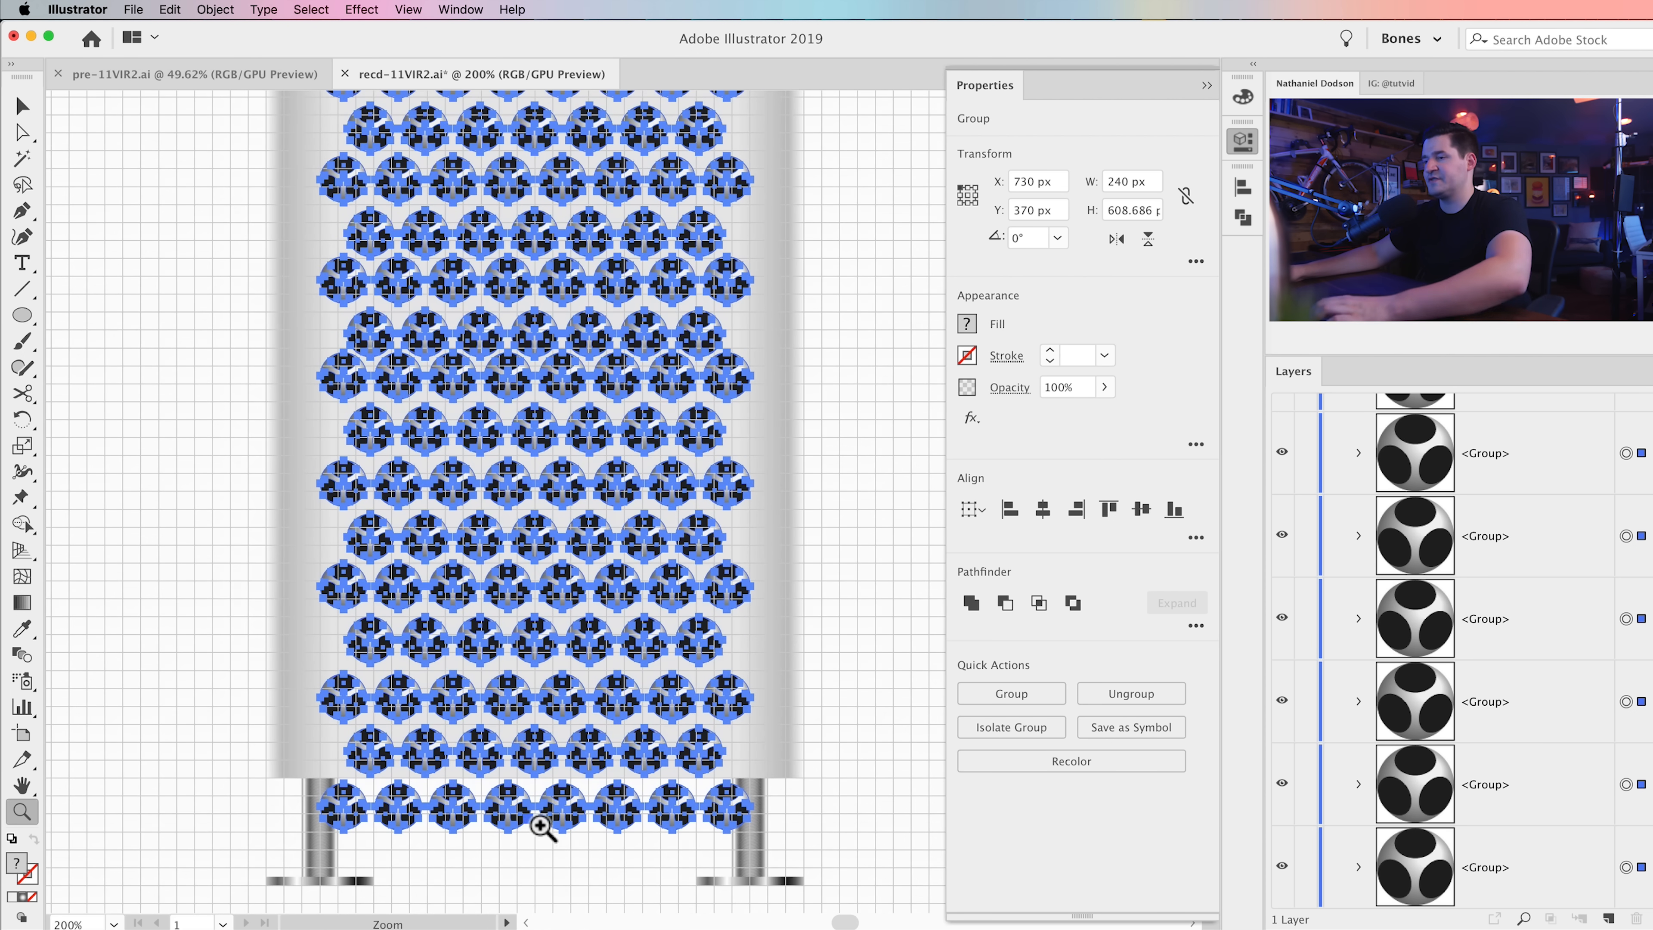
{"action": "key", "text": "v"}
{"action": "left_click", "coordinate": [869, 736]}
{"action": "left_click_drag", "start_coordinate": [382, 555], "coordinate": [274, 418]}
{"action": "key", "text": "Up"}
{"action": "key", "text": "Up"}
{"action": "key", "text": "Up"}
{"action": "key", "text": "Up"}
{"action": "key", "text": "Up"}
{"action": "key", "text": "Up"}
{"action": "key", "text": "Up"}
{"action": "key", "text": "Up"}
{"action": "key", "text": "Up"}
{"action": "key", "text": "Up"}
{"action": "key", "text": "Up"}
{"action": "key", "text": "Up"}
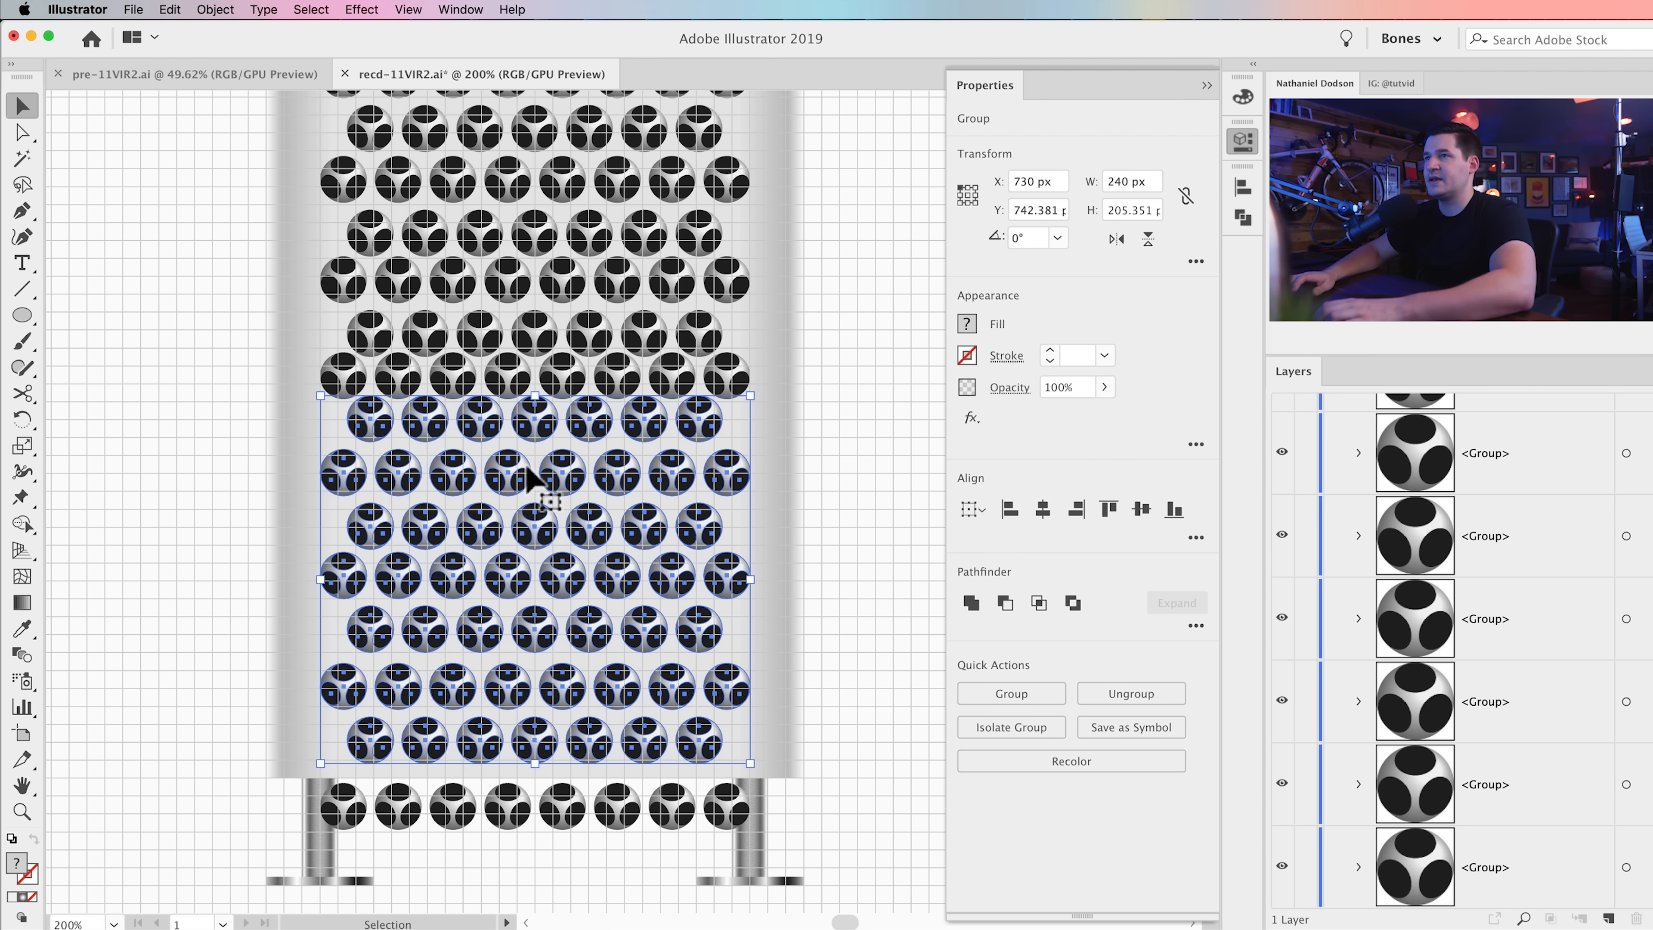
{"action": "key", "text": "Up"}
{"action": "key", "text": "Up"}
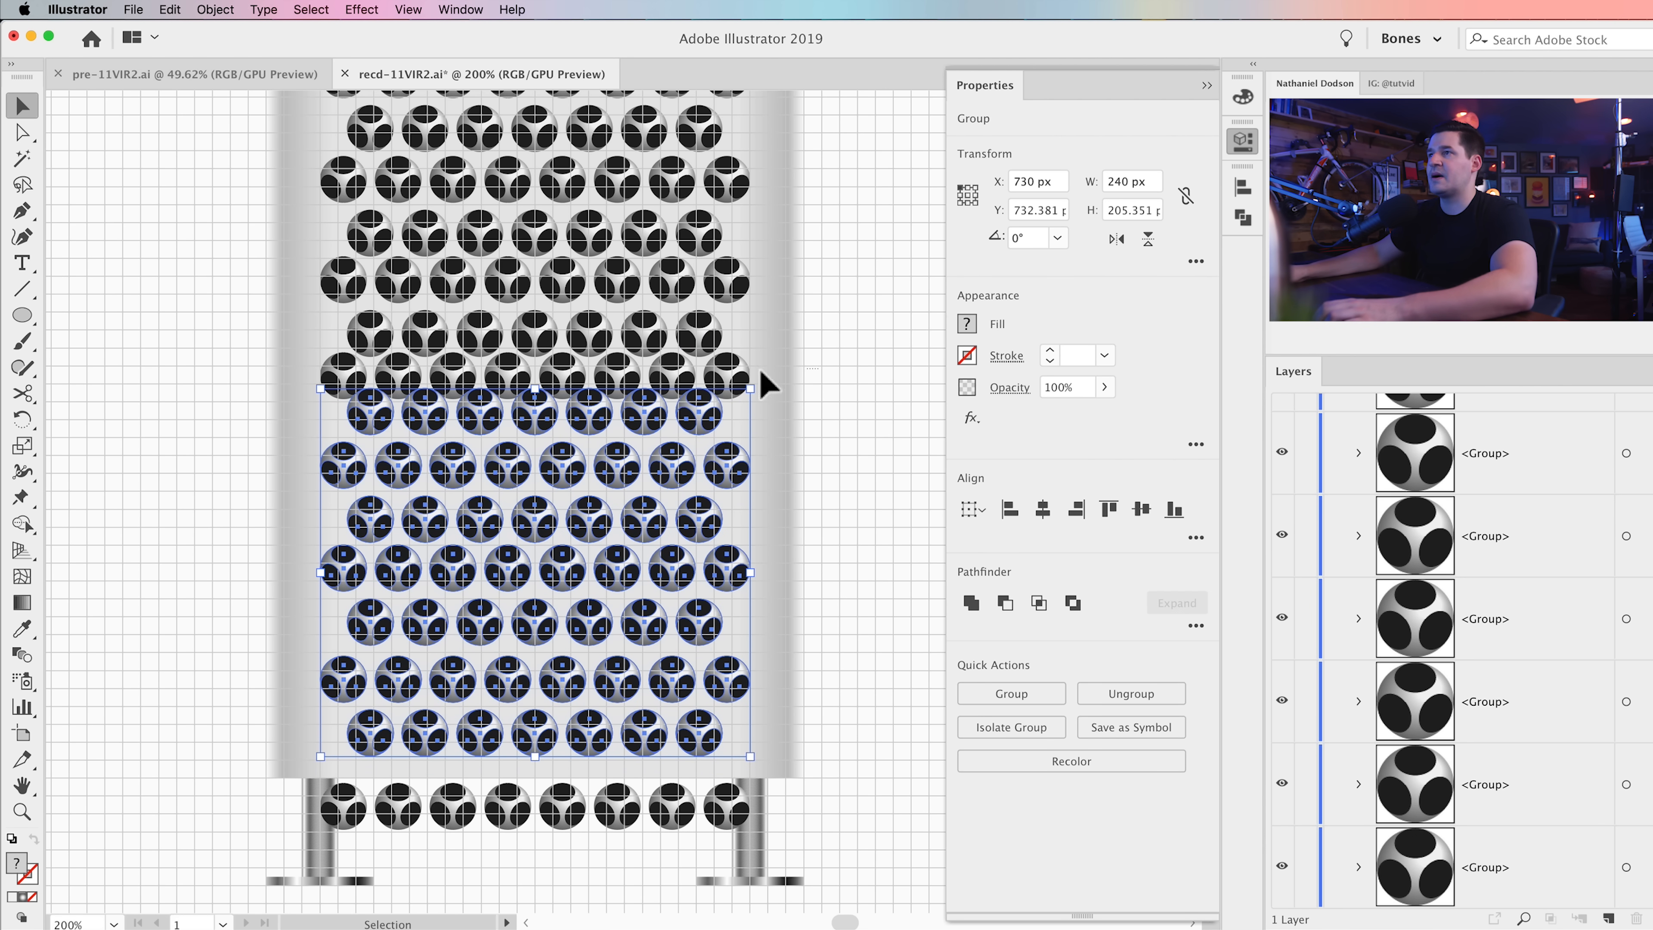
Step: Select the six rows directly above that block and nudge them up to Y 561.443 px
{"action": "left_click_drag", "start_coordinate": [227, 142], "coordinate": [218, 122]}
{"action": "key", "text": "Up"}
{"action": "key", "text": "Up"}
{"action": "key", "text": "Up"}
{"action": "key", "text": "Up"}
{"action": "key", "text": "Up"}
{"action": "key", "text": "Up"}
{"action": "key", "text": "Up"}
{"action": "key", "text": "Up"}
{"action": "key", "text": "Up"}
{"action": "key", "text": "Up"}
{"action": "key", "text": "Up"}
{"action": "key", "text": "Up"}
{"action": "key", "text": "Up"}
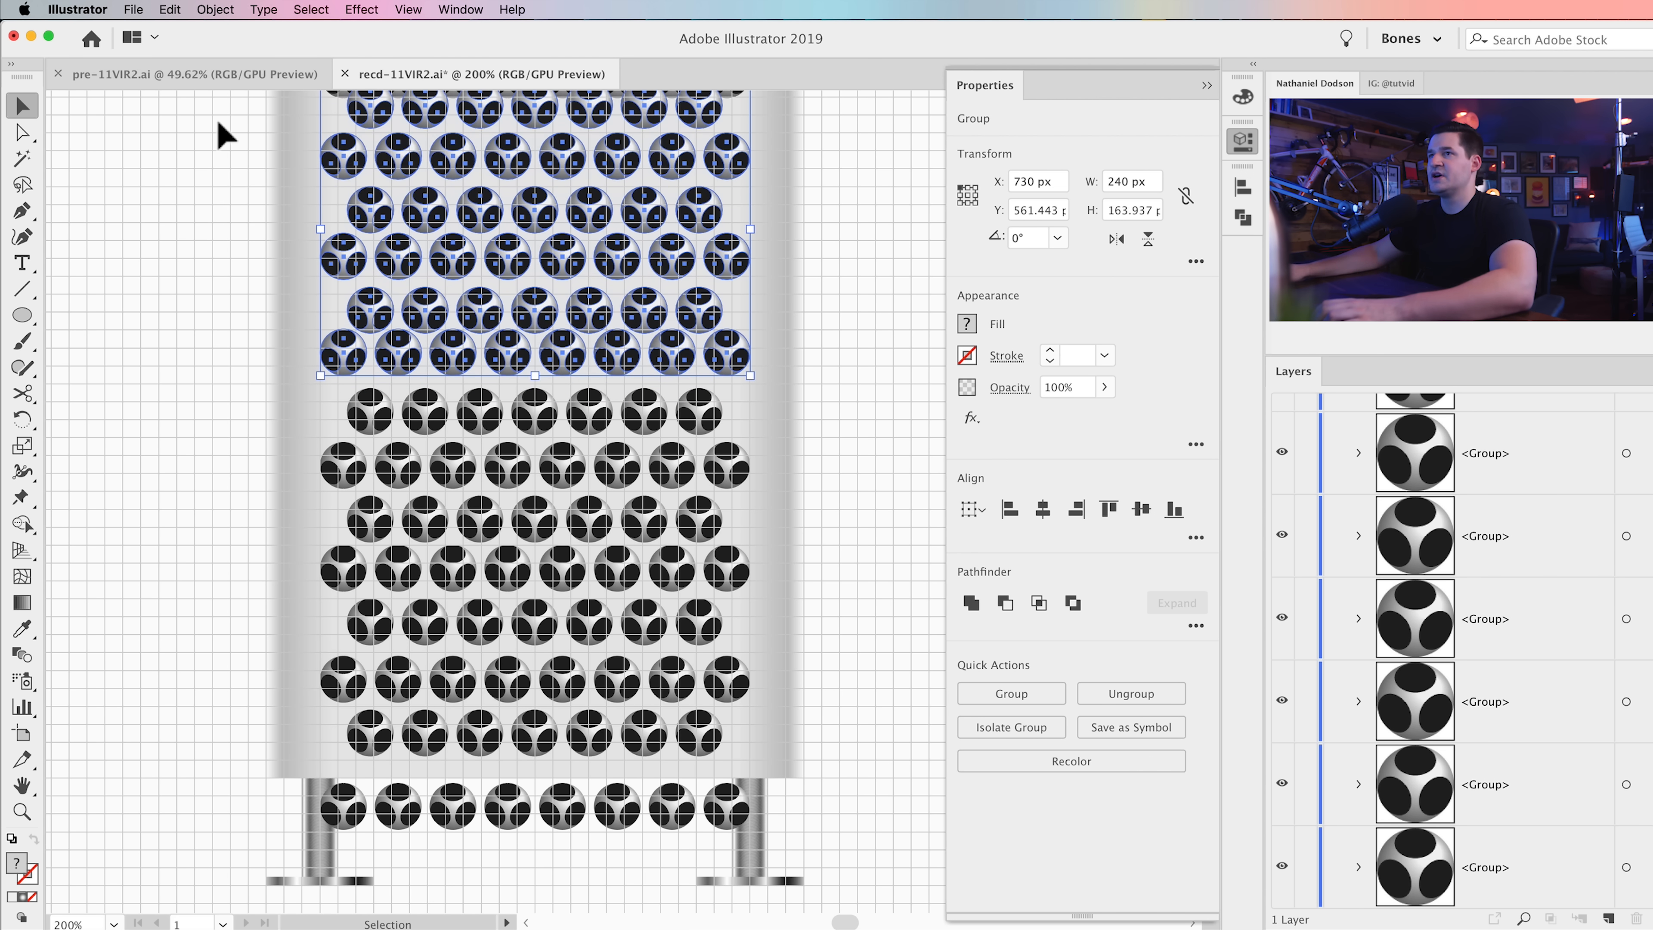
Step: Move the six rows above the lowest row, plus the row overlapping the middle block, up another 30 px and deselect them
{"action": "left_click_drag", "start_coordinate": [734, 702], "coordinate": [823, 753]}
{"action": "key", "text": "shift+Up"}
{"action": "key", "text": "shift+Up"}
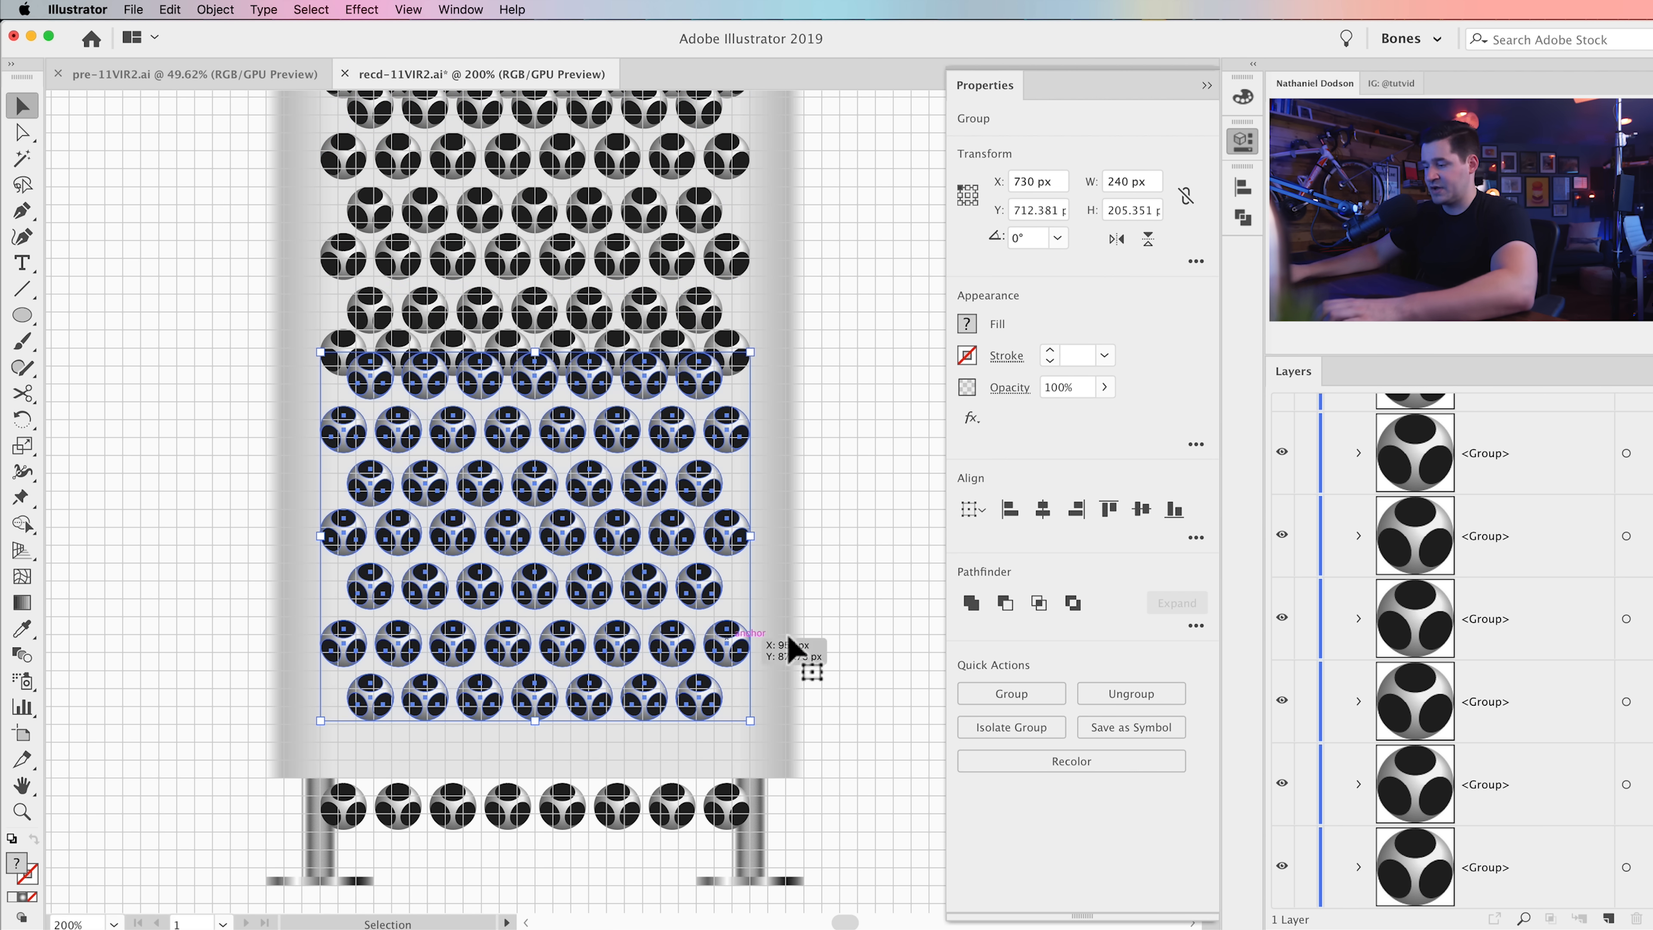
{"action": "key", "text": "shift+Up"}
{"action": "left_click", "coordinate": [234, 860]}
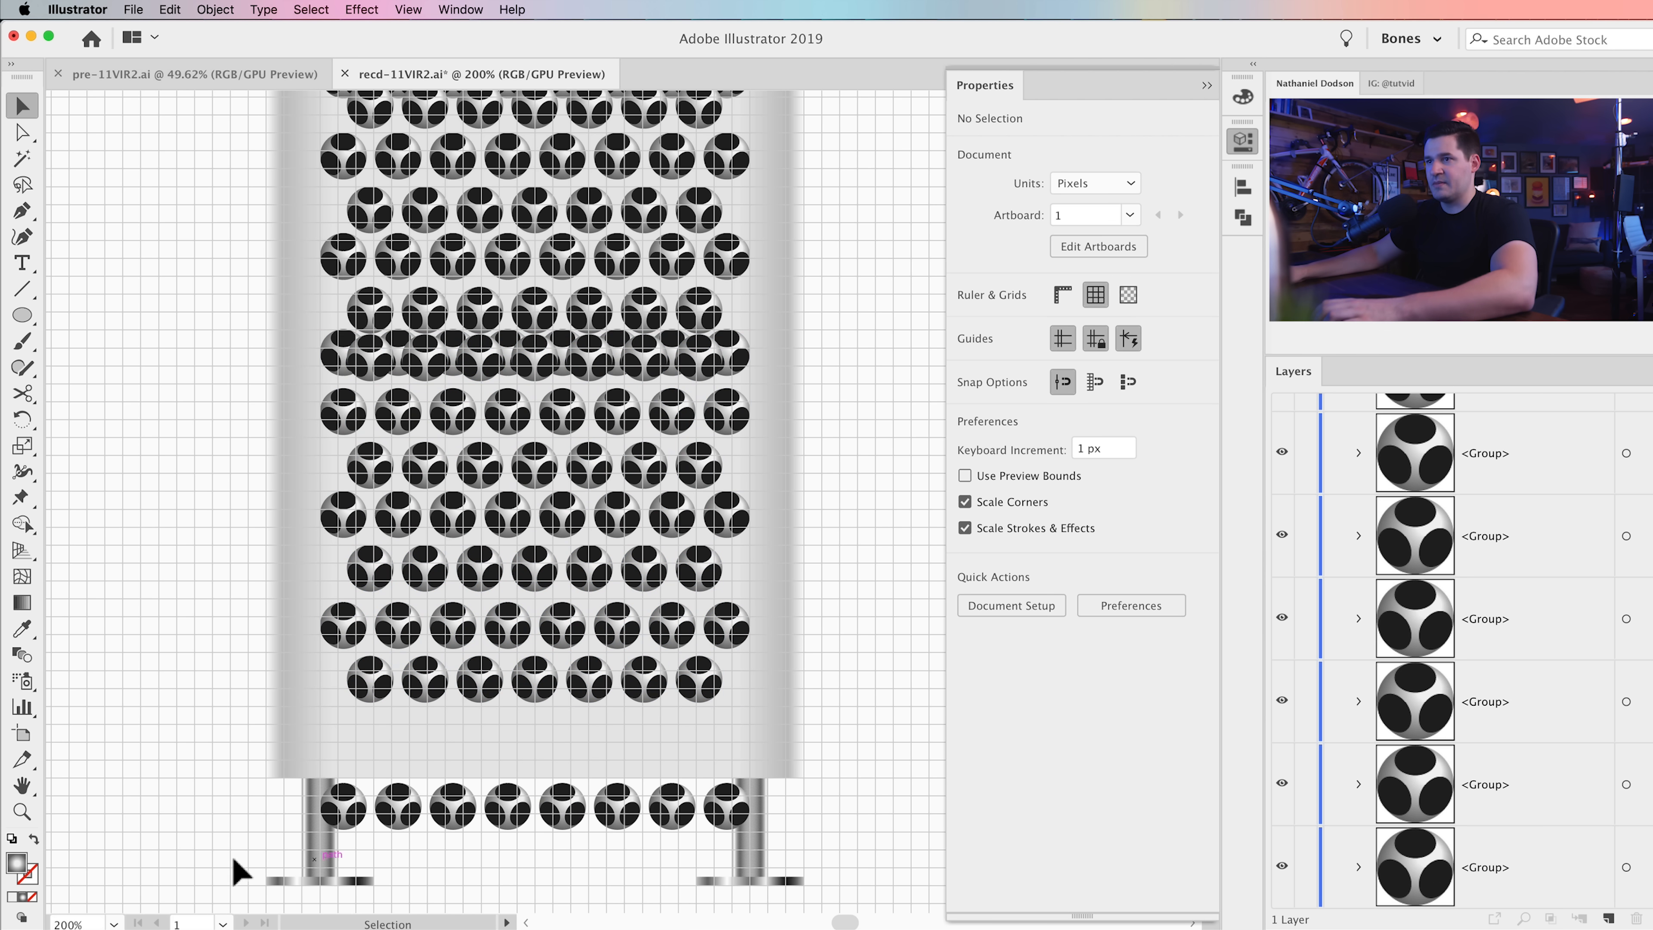
Step: Move the lowest row of eight spheres up onto the body's lower end, at Y 913.393 px
{"action": "left_click_drag", "start_coordinate": [821, 817], "coordinate": [849, 779]}
{"action": "left_click_drag", "start_coordinate": [627, 809], "coordinate": [627, 738]}
{"action": "key", "text": "z"}
{"action": "left_click", "coordinate": [554, 765]}
{"action": "left_click", "coordinate": [641, 527]}
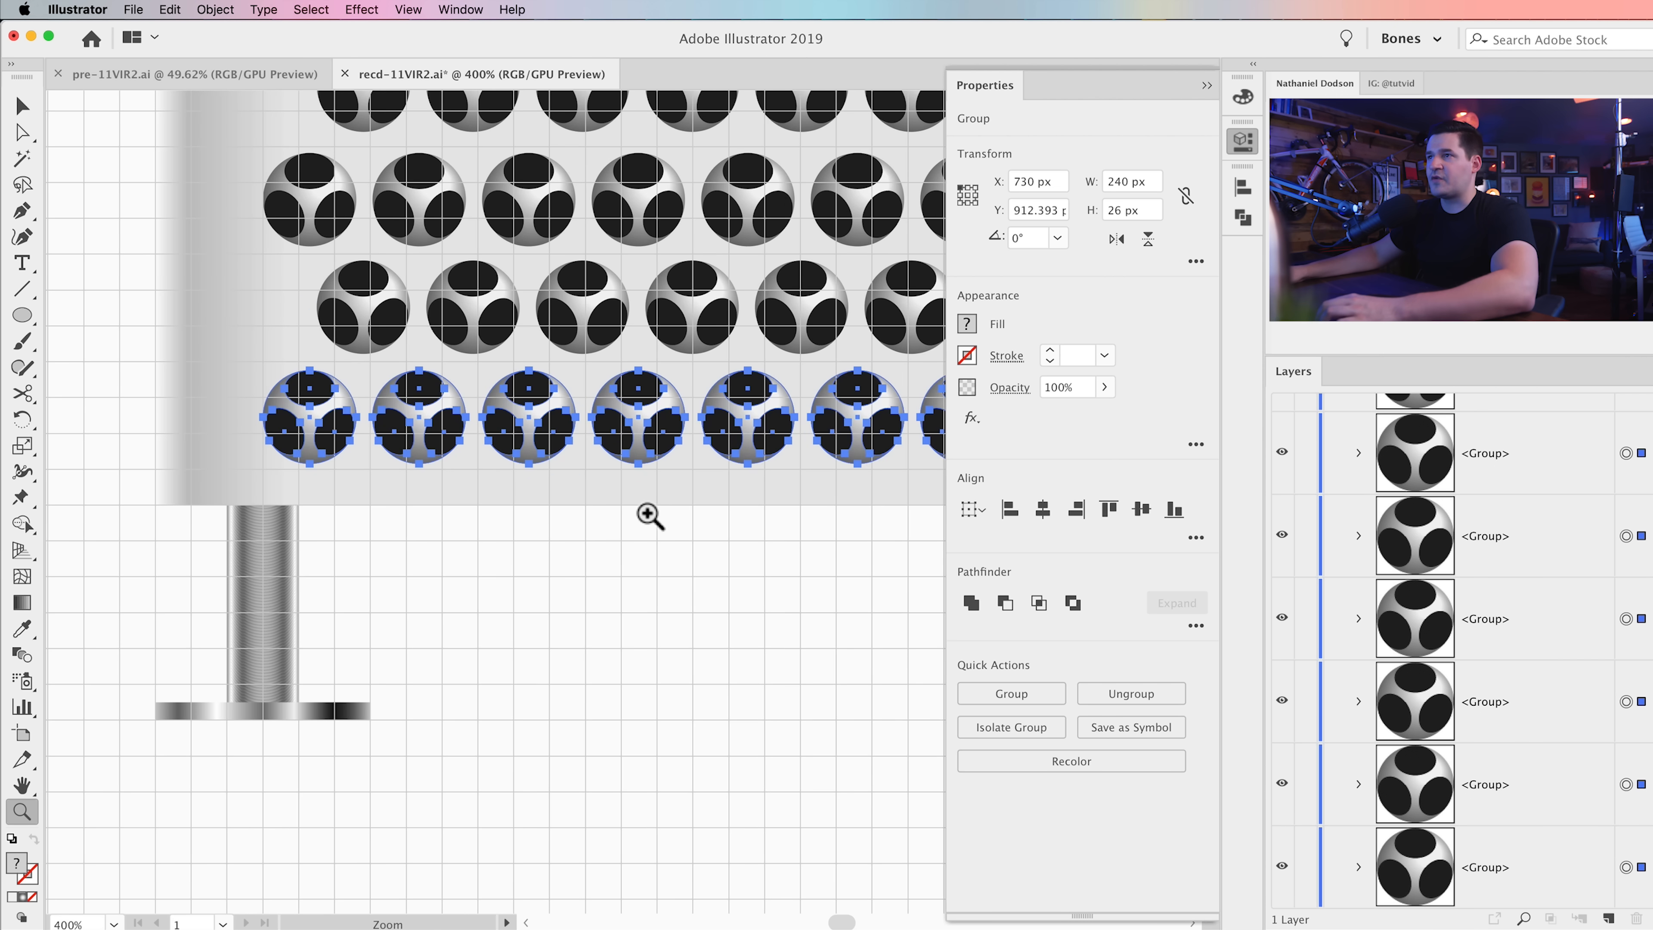
{"action": "left_click", "coordinate": [651, 515]}
{"action": "left_click", "coordinate": [667, 485]}
{"action": "key", "text": "v"}
{"action": "key", "text": "Down"}
{"action": "key", "text": "Down"}
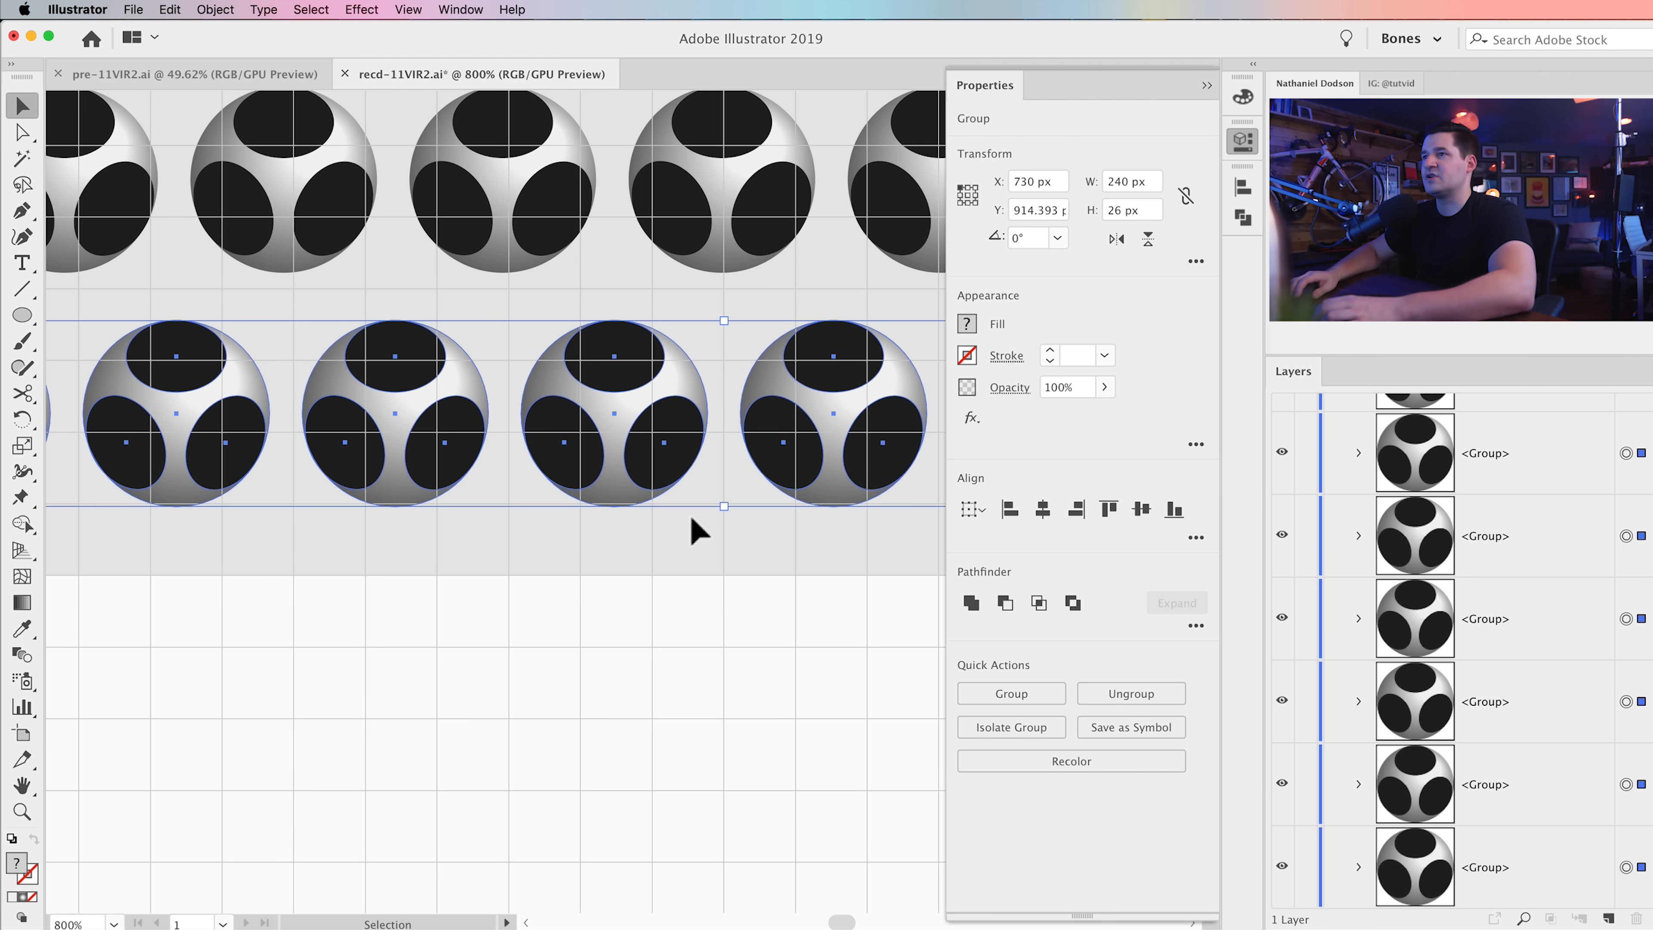
{"action": "key", "text": "Up"}
Step: Try to distribute all the individual spheres vertically by their centres, then undo the distribution and deselect
{"action": "key", "text": "super+minus"}
{"action": "key", "text": "super+minus"}
{"action": "key", "text": "super+minus"}
{"action": "key", "text": "super+minus"}
{"action": "key", "text": "super+minus"}
{"action": "key", "text": "super+minus"}
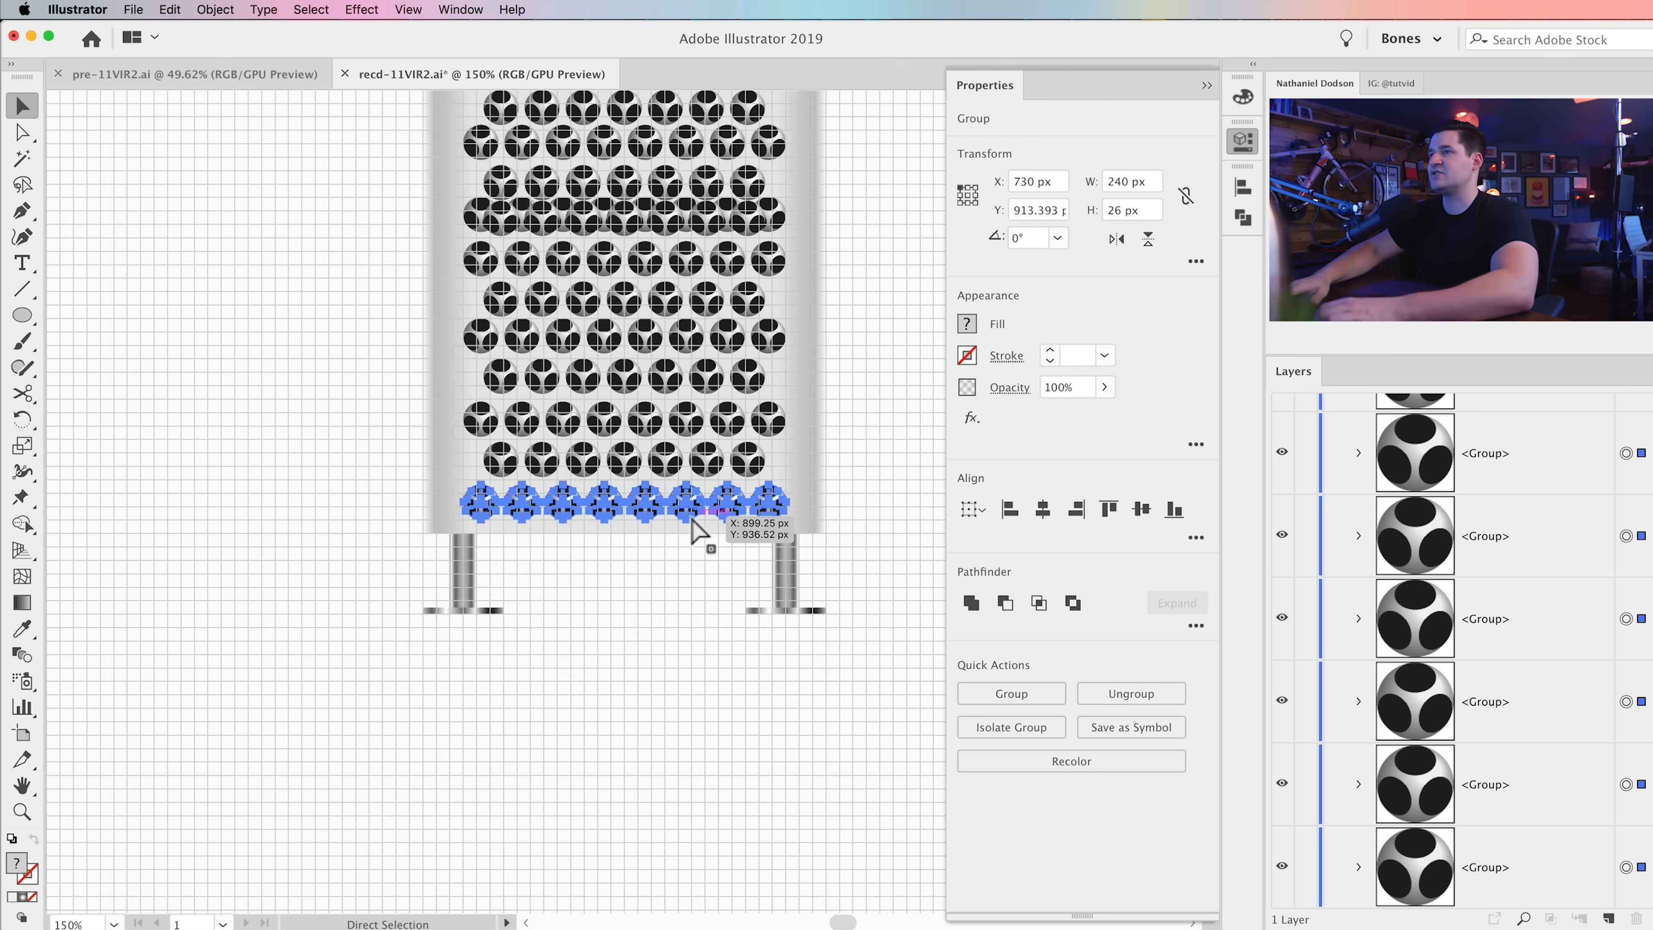
{"action": "key", "text": "space"}
{"action": "left_click_drag", "start_coordinate": [698, 521], "coordinate": [672, 762]}
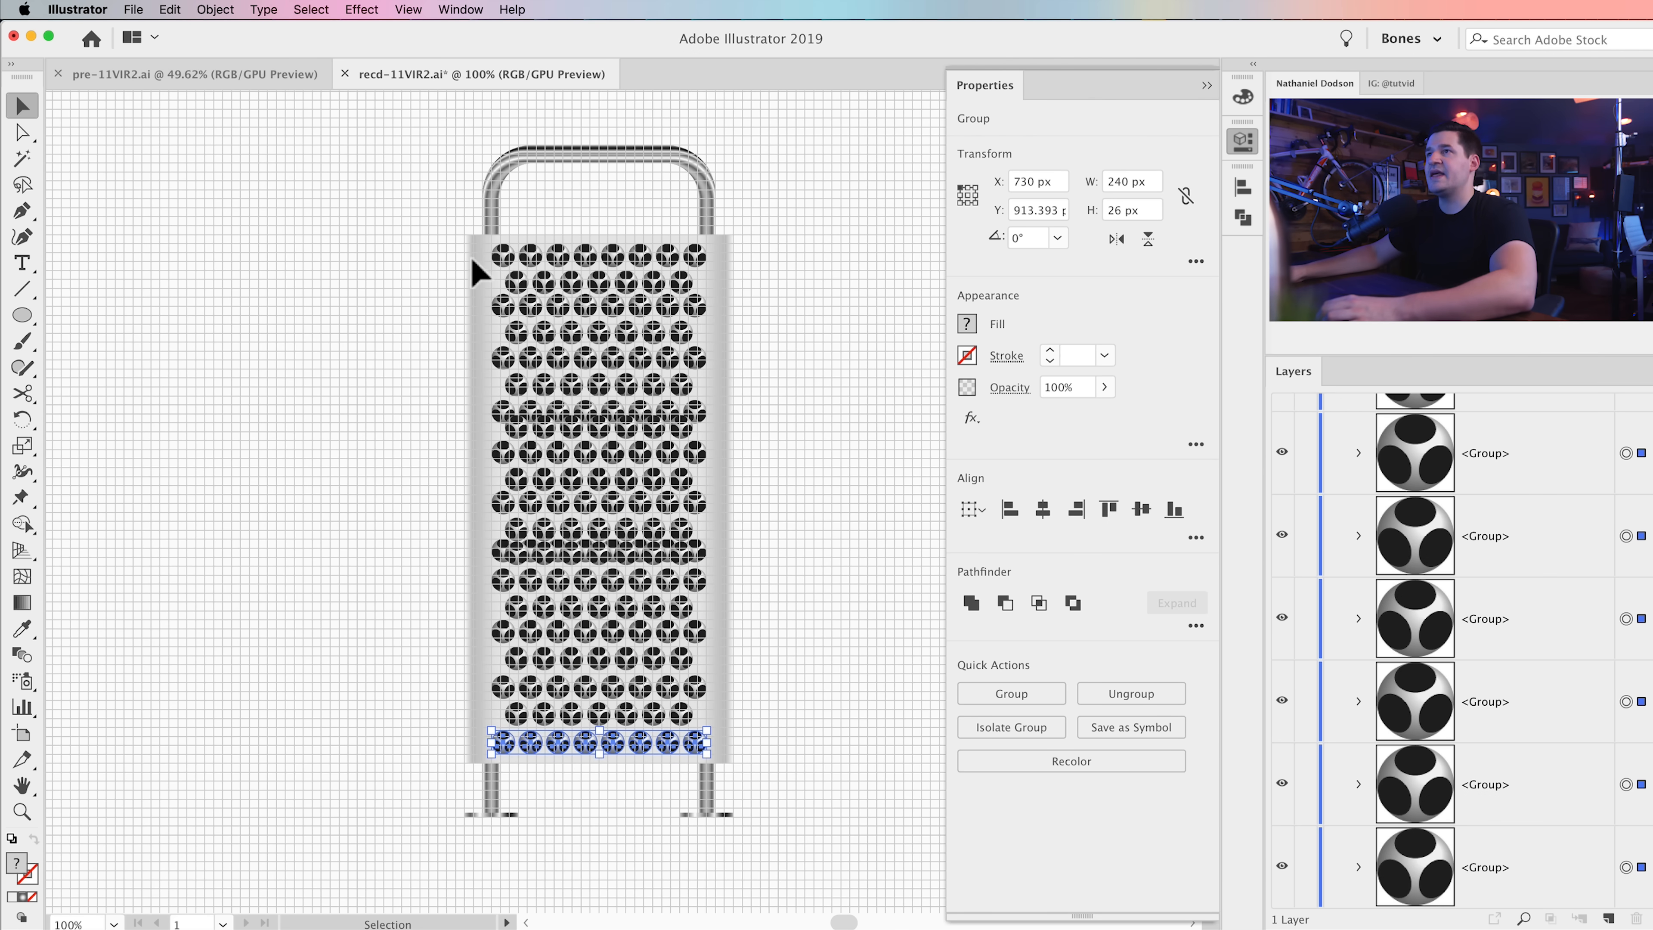
{"action": "left_click_drag", "start_coordinate": [753, 434], "coordinate": [781, 760]}
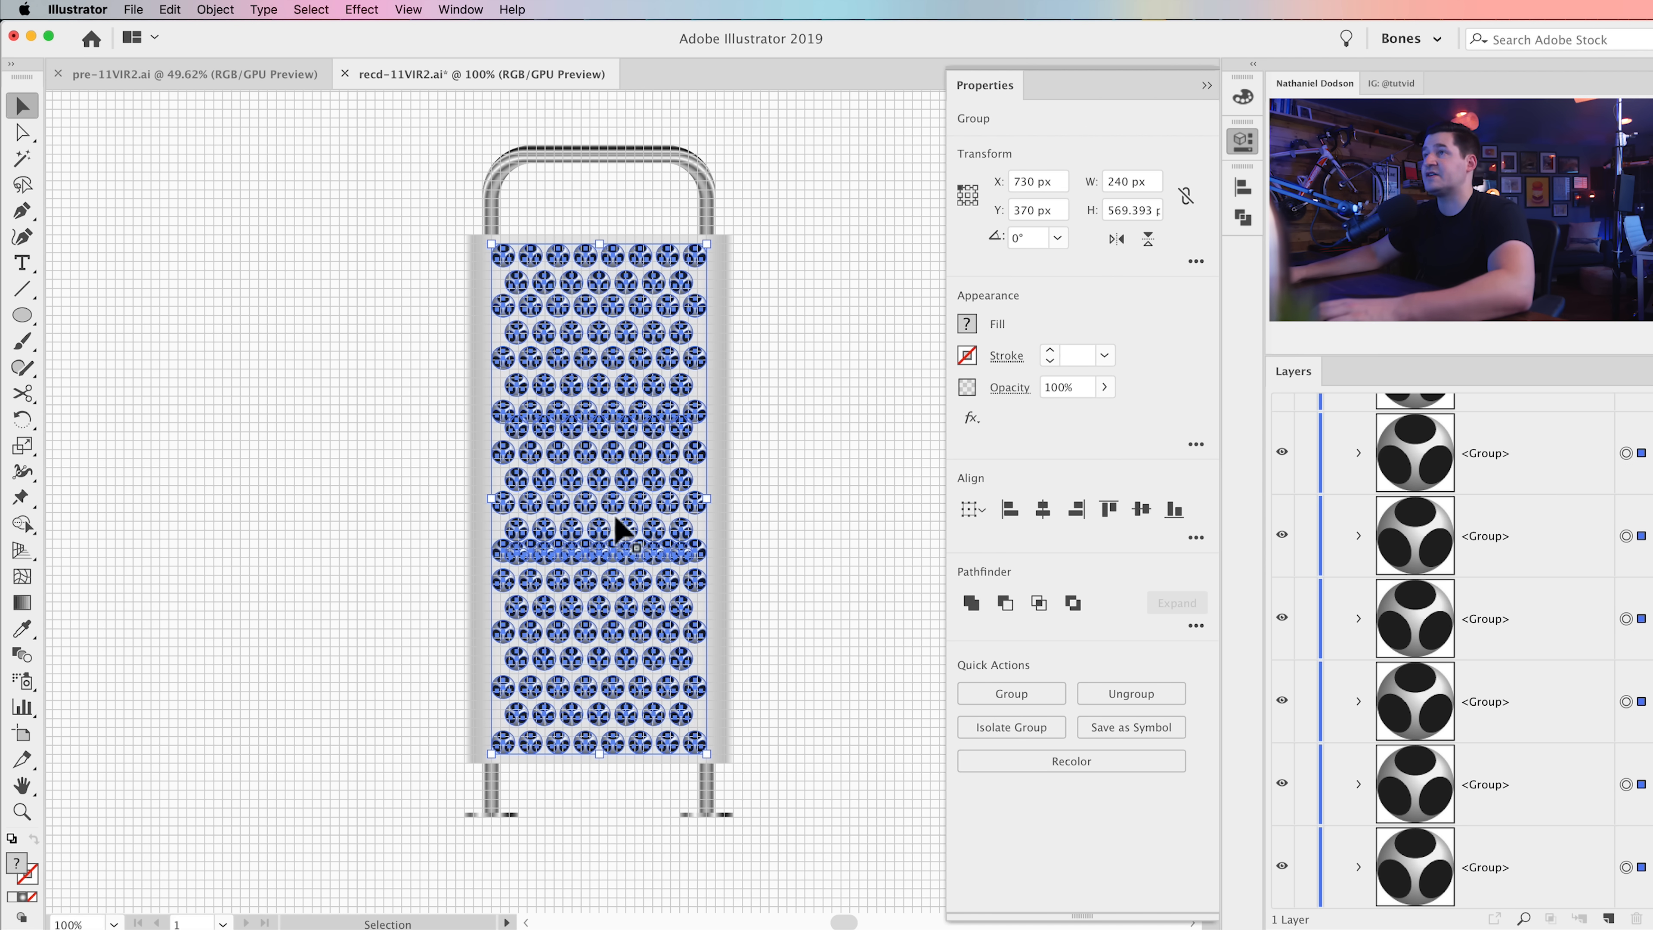
{"action": "left_click", "coordinate": [1196, 537]}
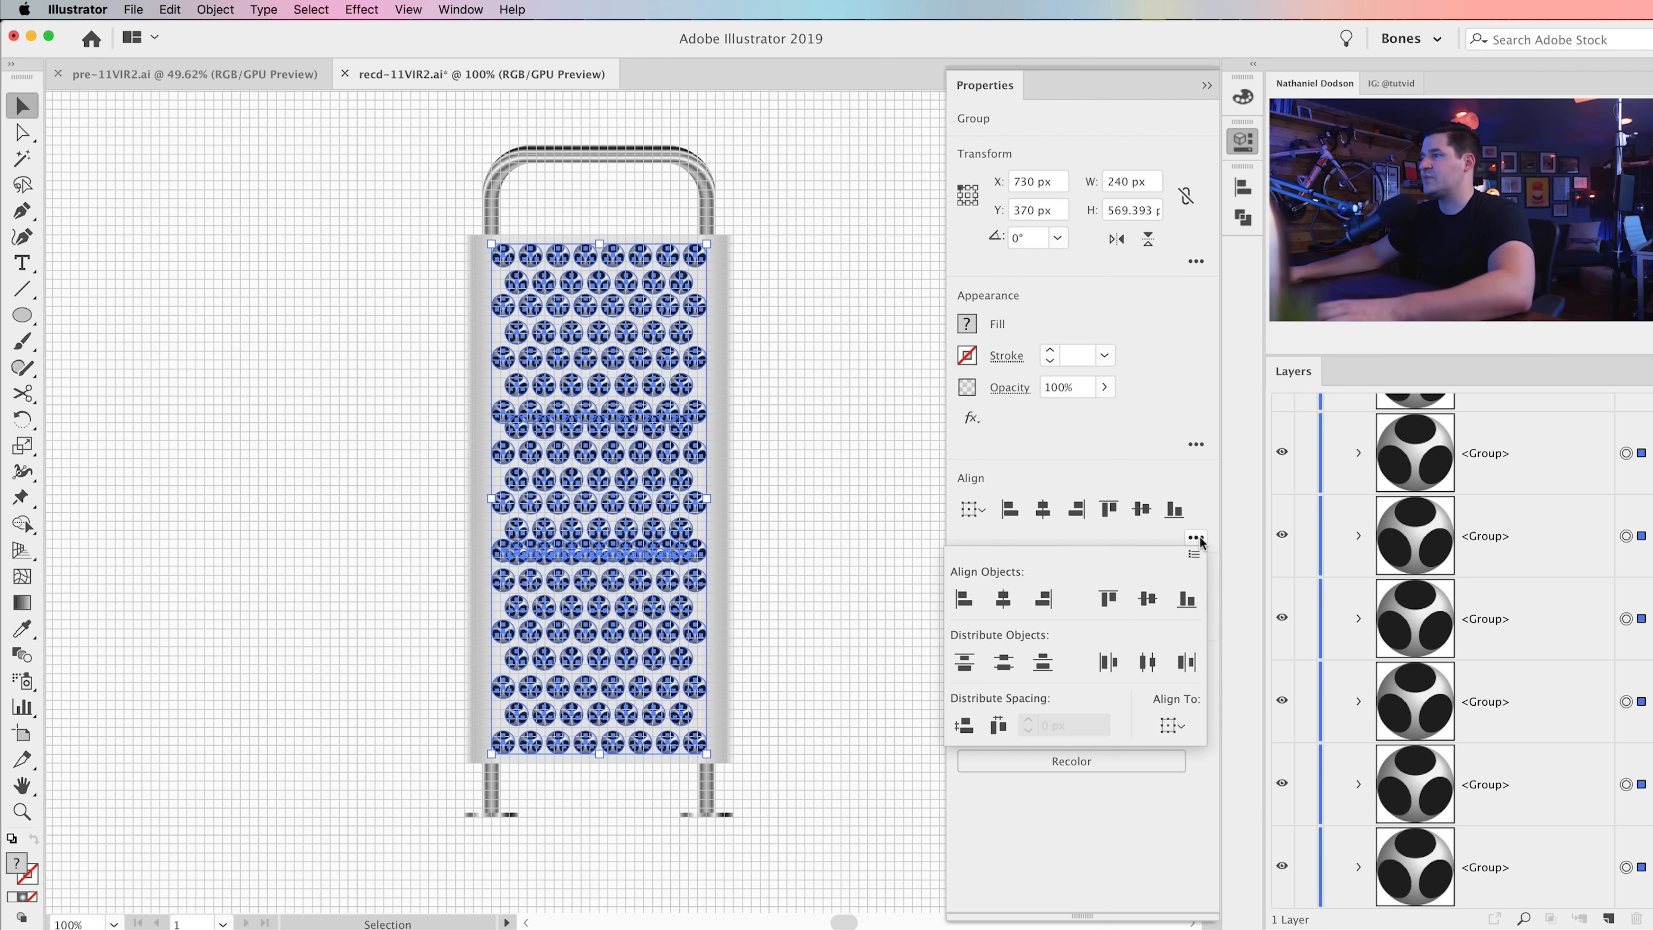
{"action": "left_click", "coordinate": [1171, 726]}
{"action": "left_click", "coordinate": [1211, 751]}
{"action": "left_click", "coordinate": [1003, 663]}
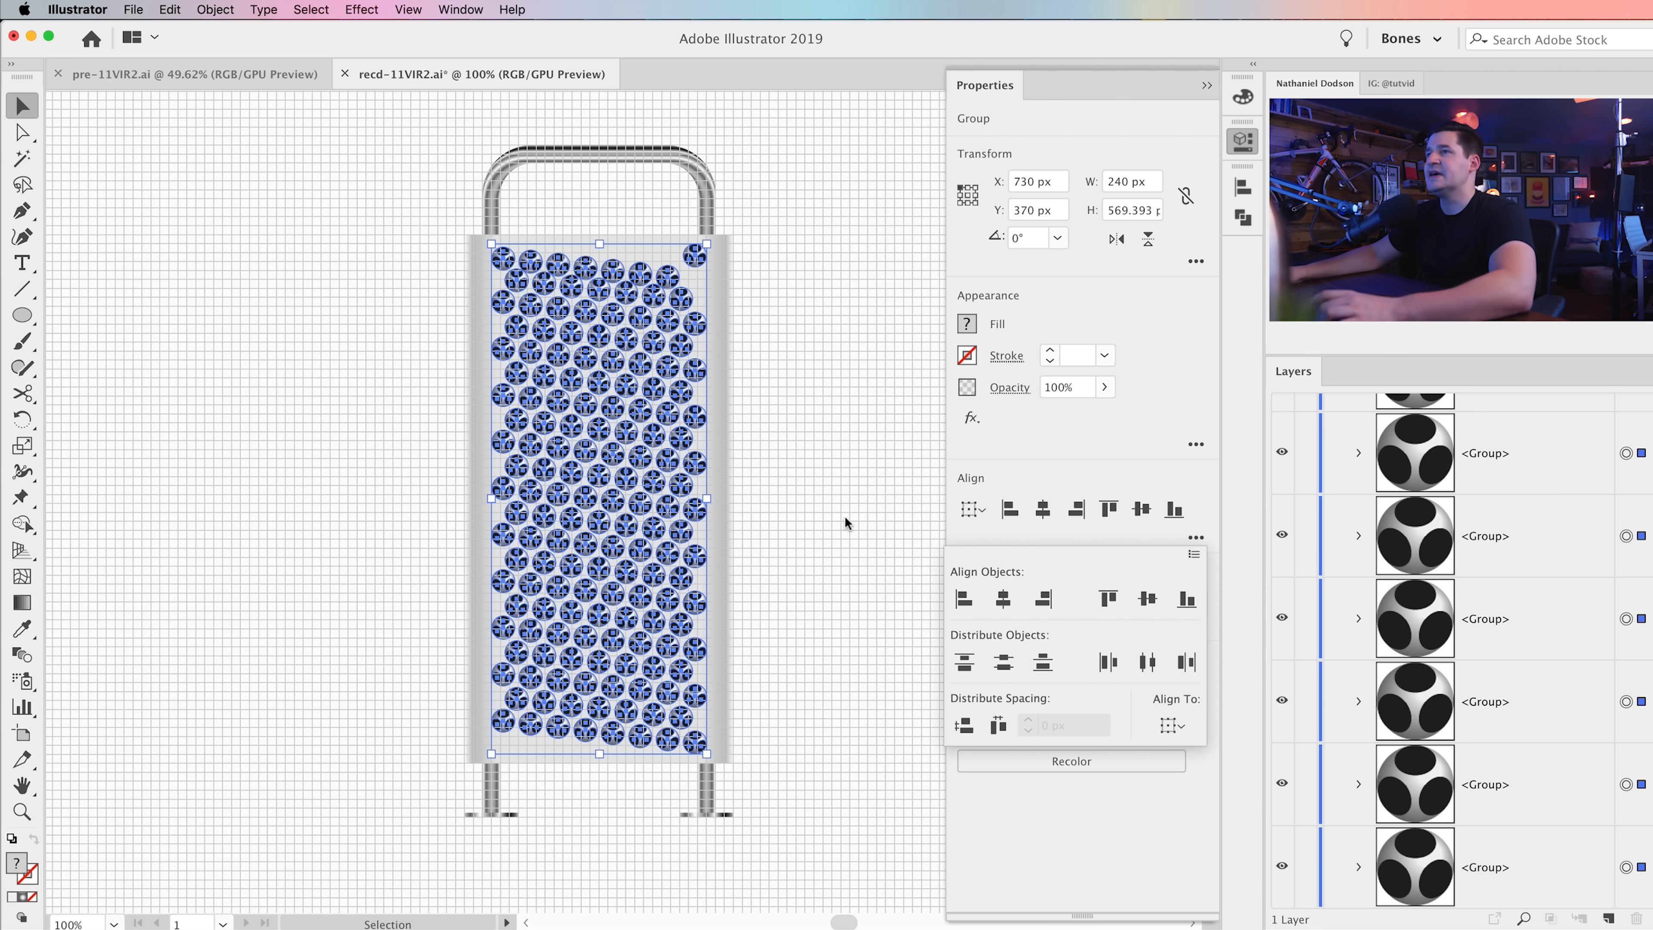
{"action": "key", "text": "a"}
{"action": "key", "text": "v"}
{"action": "left_click", "coordinate": [778, 491]}
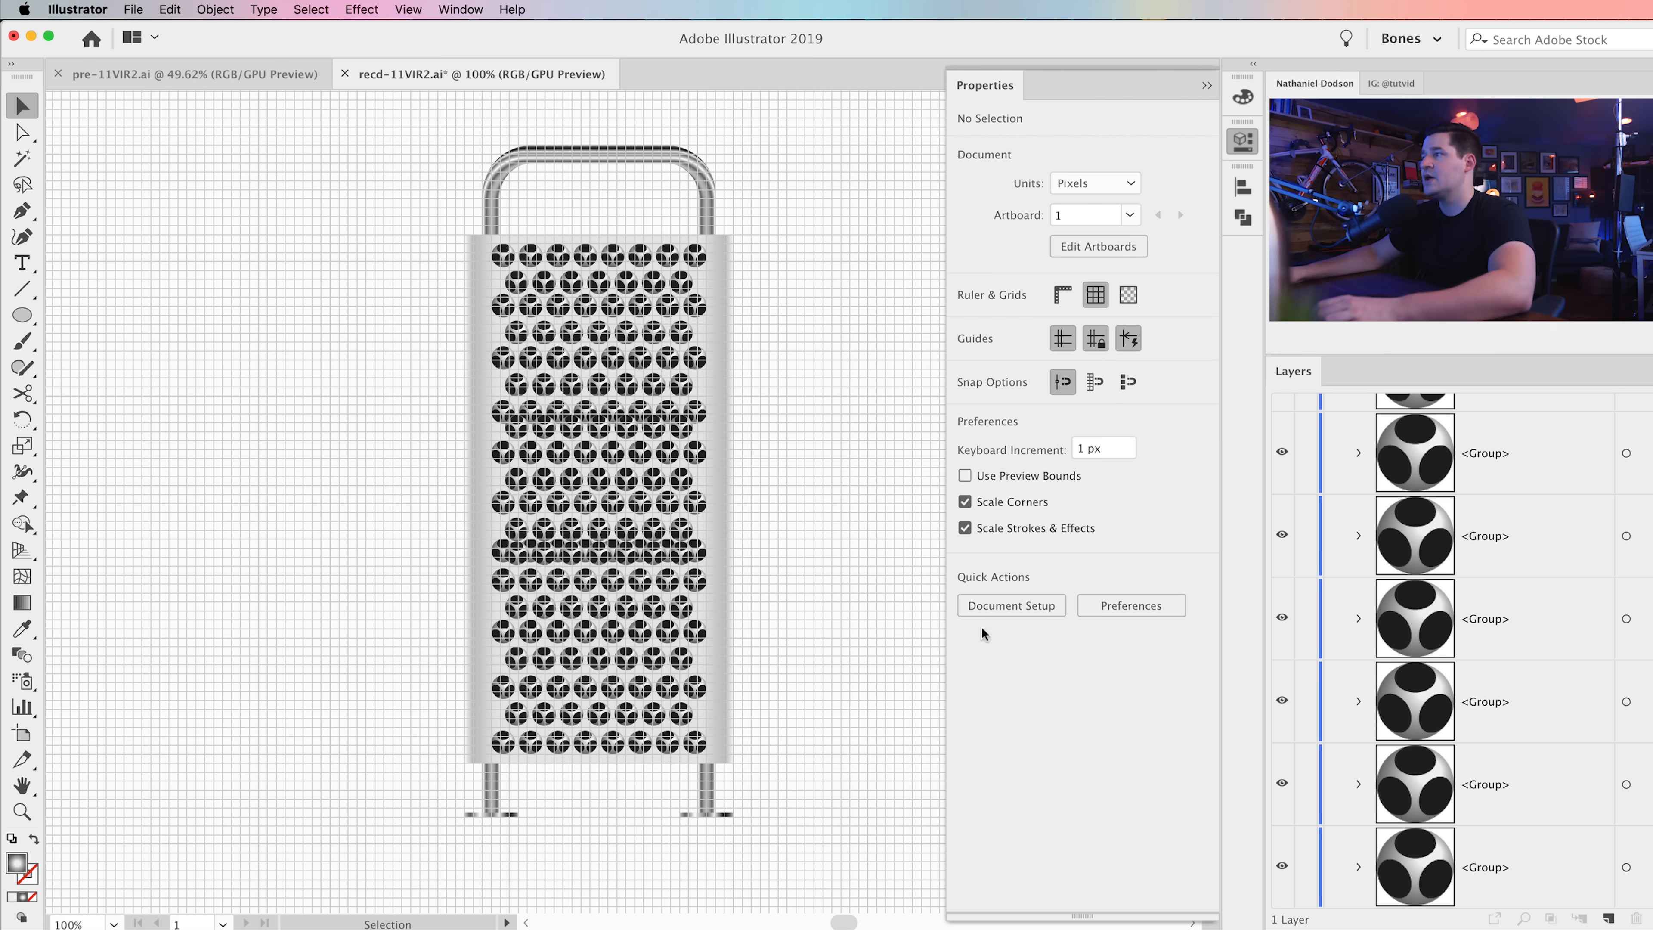
Step: Group the spheres of each upper row separately, down through the first pair of overlapping rows
{"action": "scroll", "coordinate": [1550, 662], "scroll_direction": "up", "scroll_amount": 20}
{"action": "scroll", "coordinate": [1550, 662], "scroll_direction": "down", "scroll_amount": 8}
{"action": "scroll", "coordinate": [1550, 660], "scroll_direction": "up", "scroll_amount": 5}
{"action": "key", "text": "z"}
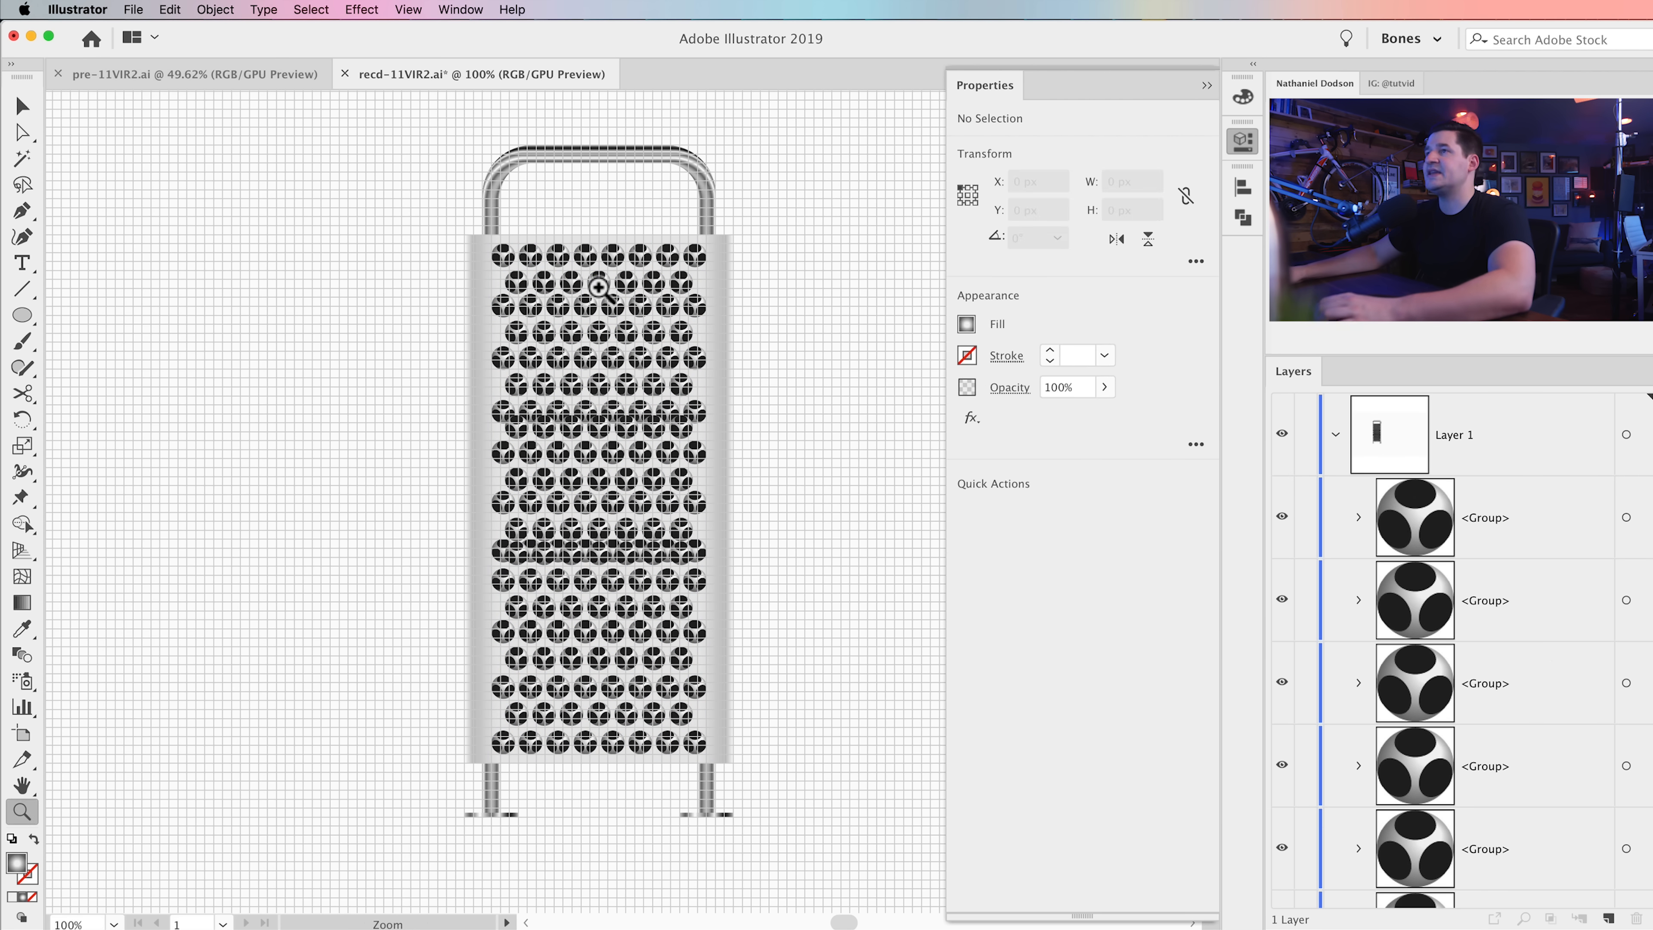
{"action": "left_click", "coordinate": [716, 443]}
{"action": "left_click", "coordinate": [716, 510]}
{"action": "left_click_drag", "start_coordinate": [657, 473], "coordinate": [659, 533]}
{"action": "key", "text": "v"}
{"action": "left_click_drag", "start_coordinate": [262, 789], "coordinate": [766, 797]}
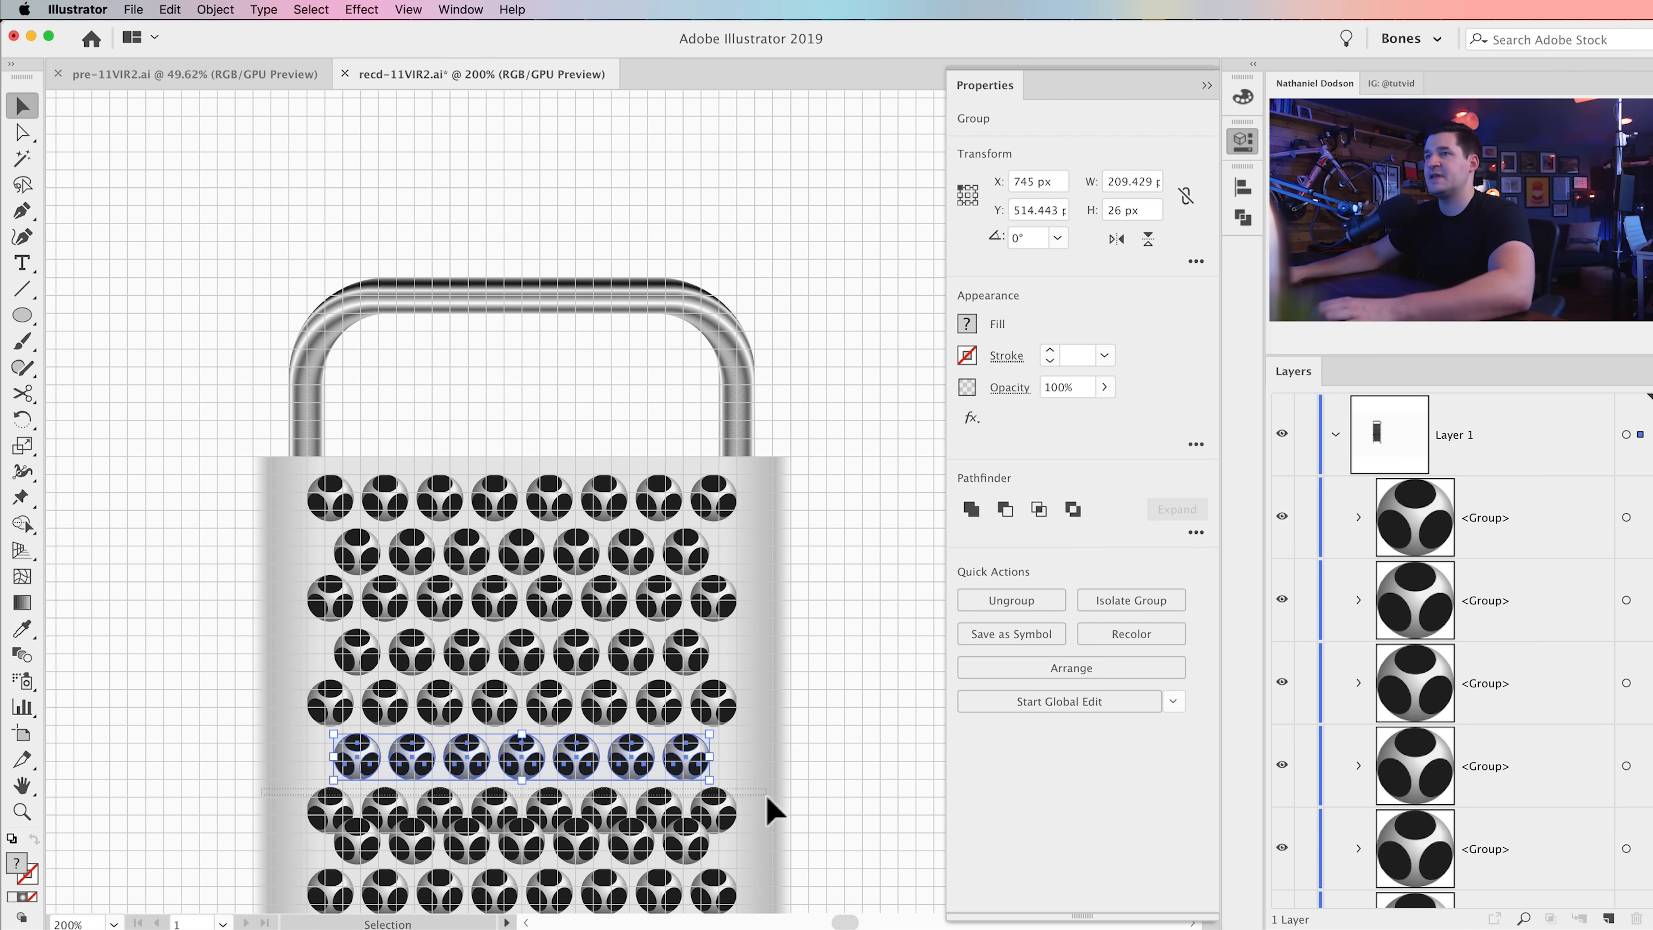
{"action": "key", "text": "super+g"}
{"action": "left_click_drag", "start_coordinate": [274, 847], "coordinate": [765, 856]}
{"action": "key", "text": "super+g"}
Step: Group the spheres of each middle row separately, including both rows of the second overlapping pair
{"action": "scroll", "coordinate": [457, 853], "scroll_direction": "down", "scroll_amount": 10}
{"action": "left_click_drag", "start_coordinate": [317, 561], "coordinate": [827, 586]}
{"action": "key", "text": "super+g"}
{"action": "left_click_drag", "start_coordinate": [306, 615], "coordinate": [820, 635]}
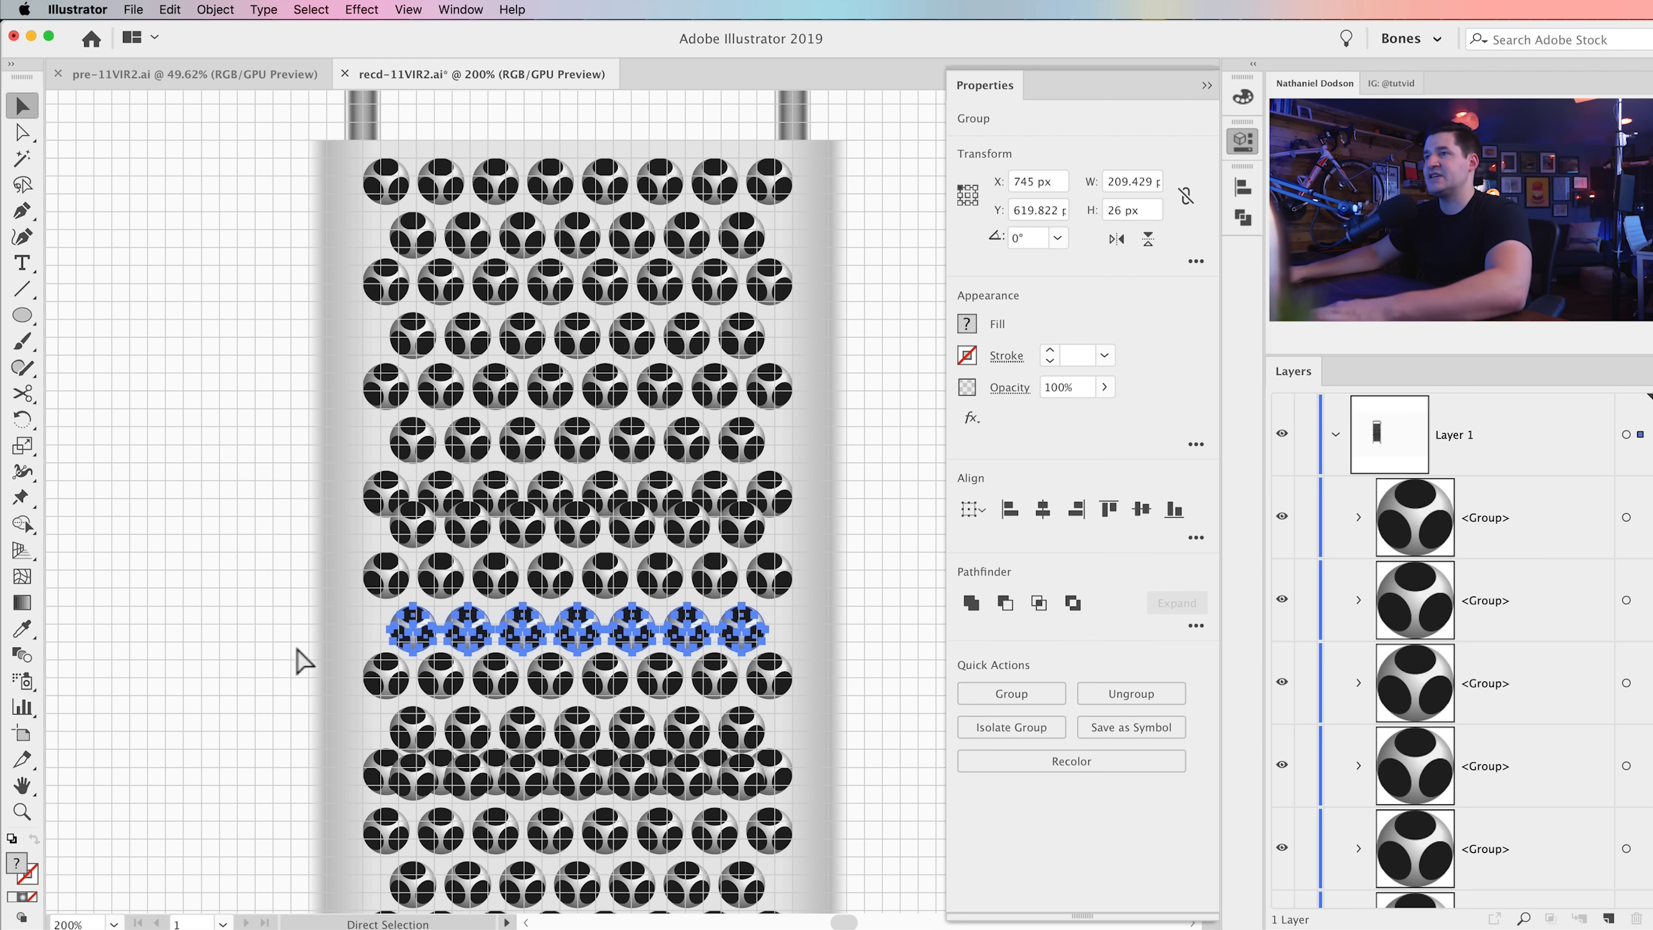
{"action": "left_click_drag", "start_coordinate": [802, 724], "coordinate": [346, 752]}
{"action": "left_click", "coordinate": [687, 724], "text": "shift"}
{"action": "left_click_drag", "start_coordinate": [651, 751], "coordinate": [331, 753]}
{"action": "left_click", "coordinate": [828, 729]}
{"action": "left_click", "coordinate": [532, 716], "text": "shift"}
{"action": "key", "text": "super+g"}
{"action": "left_click_drag", "start_coordinate": [838, 786], "coordinate": [345, 775]}
{"action": "left_click", "coordinate": [375, 777], "text": "shift"}
{"action": "key", "text": "super+g"}
{"action": "left_click_drag", "start_coordinate": [836, 828], "coordinate": [332, 840]}
{"action": "key", "text": "super+g"}
{"action": "left_click_drag", "start_coordinate": [327, 874], "coordinate": [822, 882]}
{"action": "key", "text": "super+g"}
Step: Group the spheres of each remaining row near the body's lower edge separately and clear the selection
{"action": "scroll", "coordinate": [769, 840], "scroll_direction": "down", "scroll_amount": 10}
{"action": "key", "text": "super+g"}
{"action": "left_click_drag", "start_coordinate": [380, 535], "coordinate": [840, 663]}
{"action": "key", "text": "super+g"}
{"action": "left_click_drag", "start_coordinate": [601, 775], "coordinate": [869, 777]}
{"action": "key", "text": "super+g"}
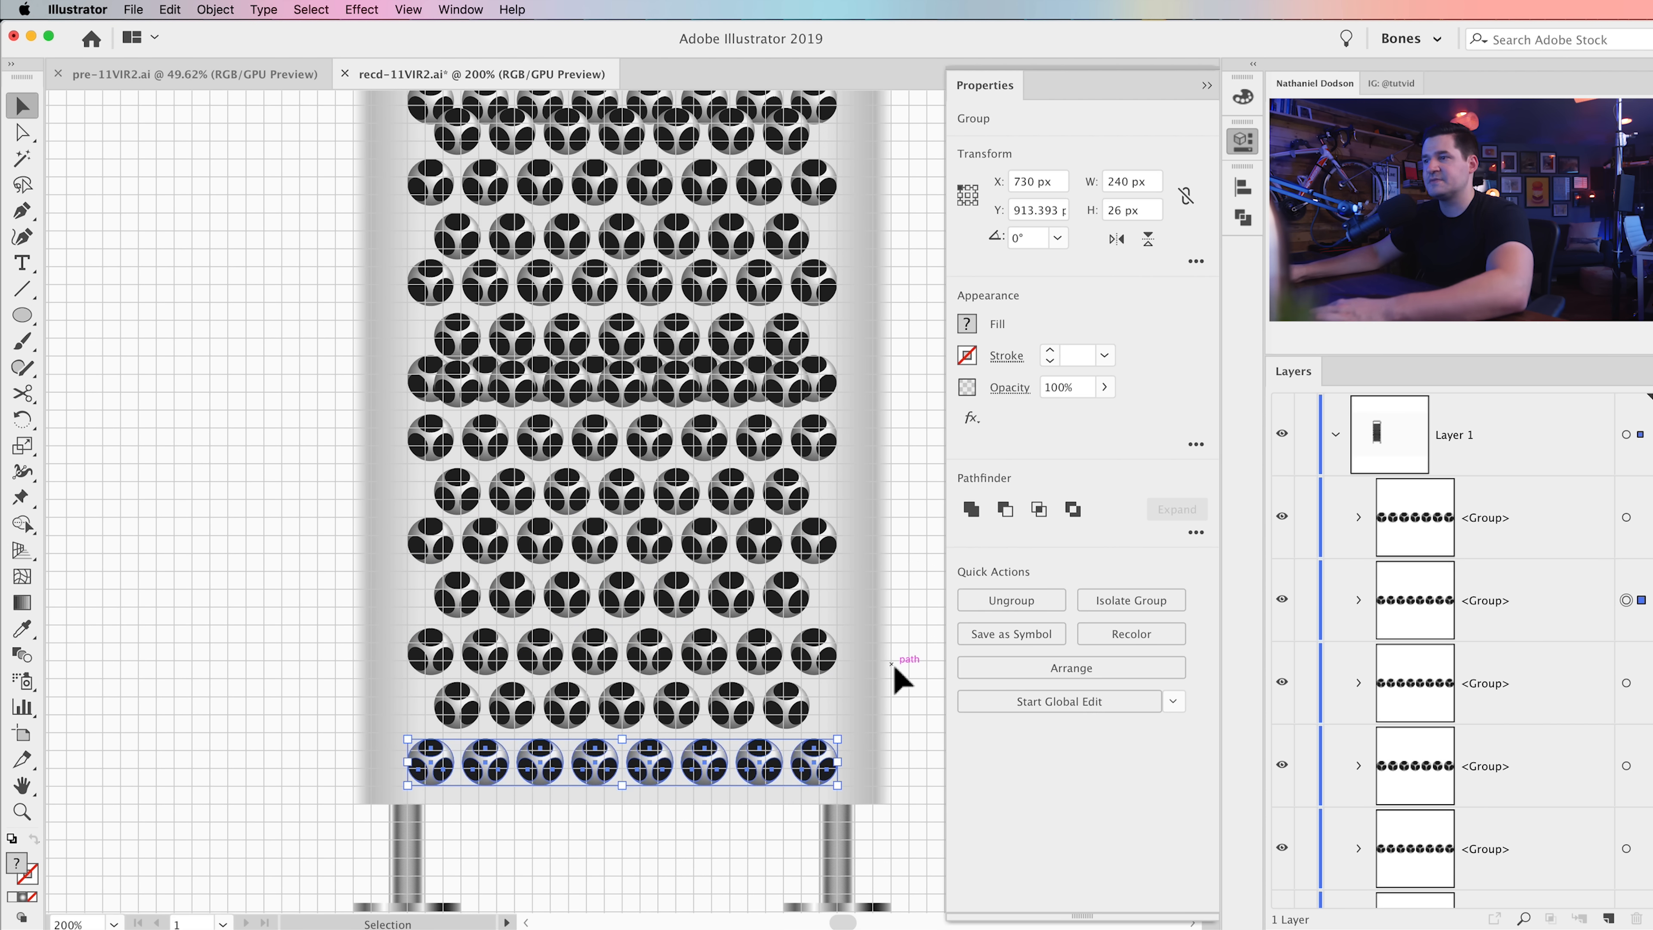
{"action": "left_click", "coordinate": [892, 664]}
Step: Select all the grouped rows, distribute them vertically by their centres, and deselect them
{"action": "left_click_drag", "start_coordinate": [783, 541], "coordinate": [662, 575]}
{"action": "key", "text": "super+minus"}
{"action": "key", "text": "super+minus"}
{"action": "left_click_drag", "start_coordinate": [400, 215], "coordinate": [770, 767]}
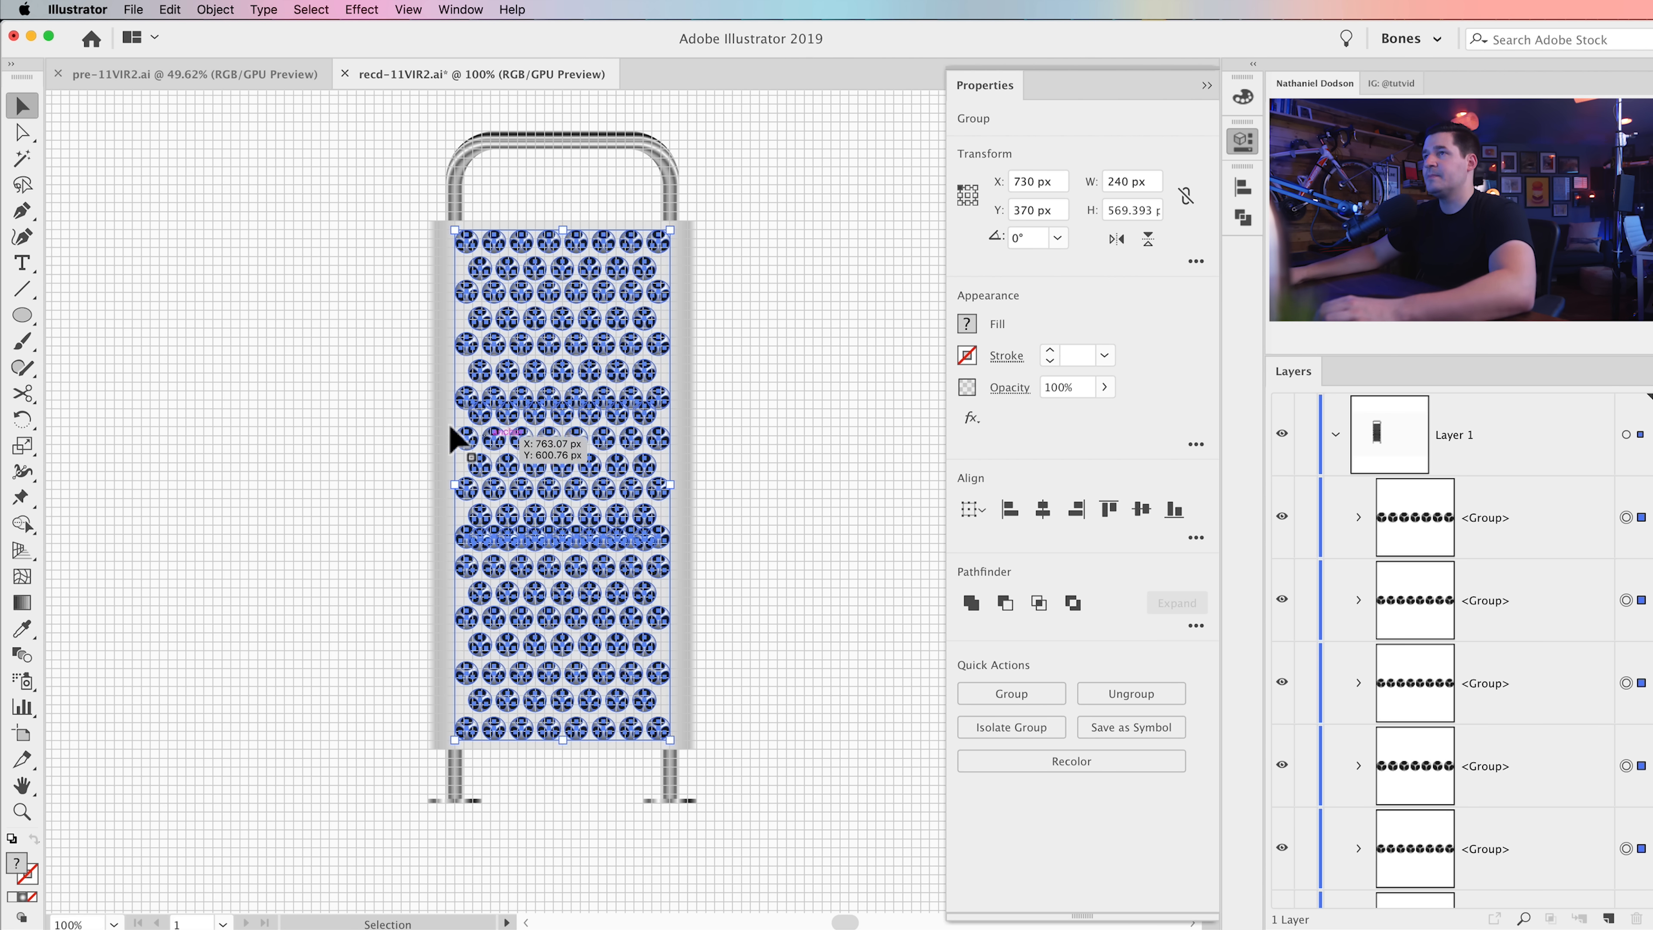
{"action": "scroll", "coordinate": [1549, 650], "scroll_direction": "down", "scroll_amount": 20}
{"action": "scroll", "coordinate": [1549, 650], "scroll_direction": "up", "scroll_amount": 20}
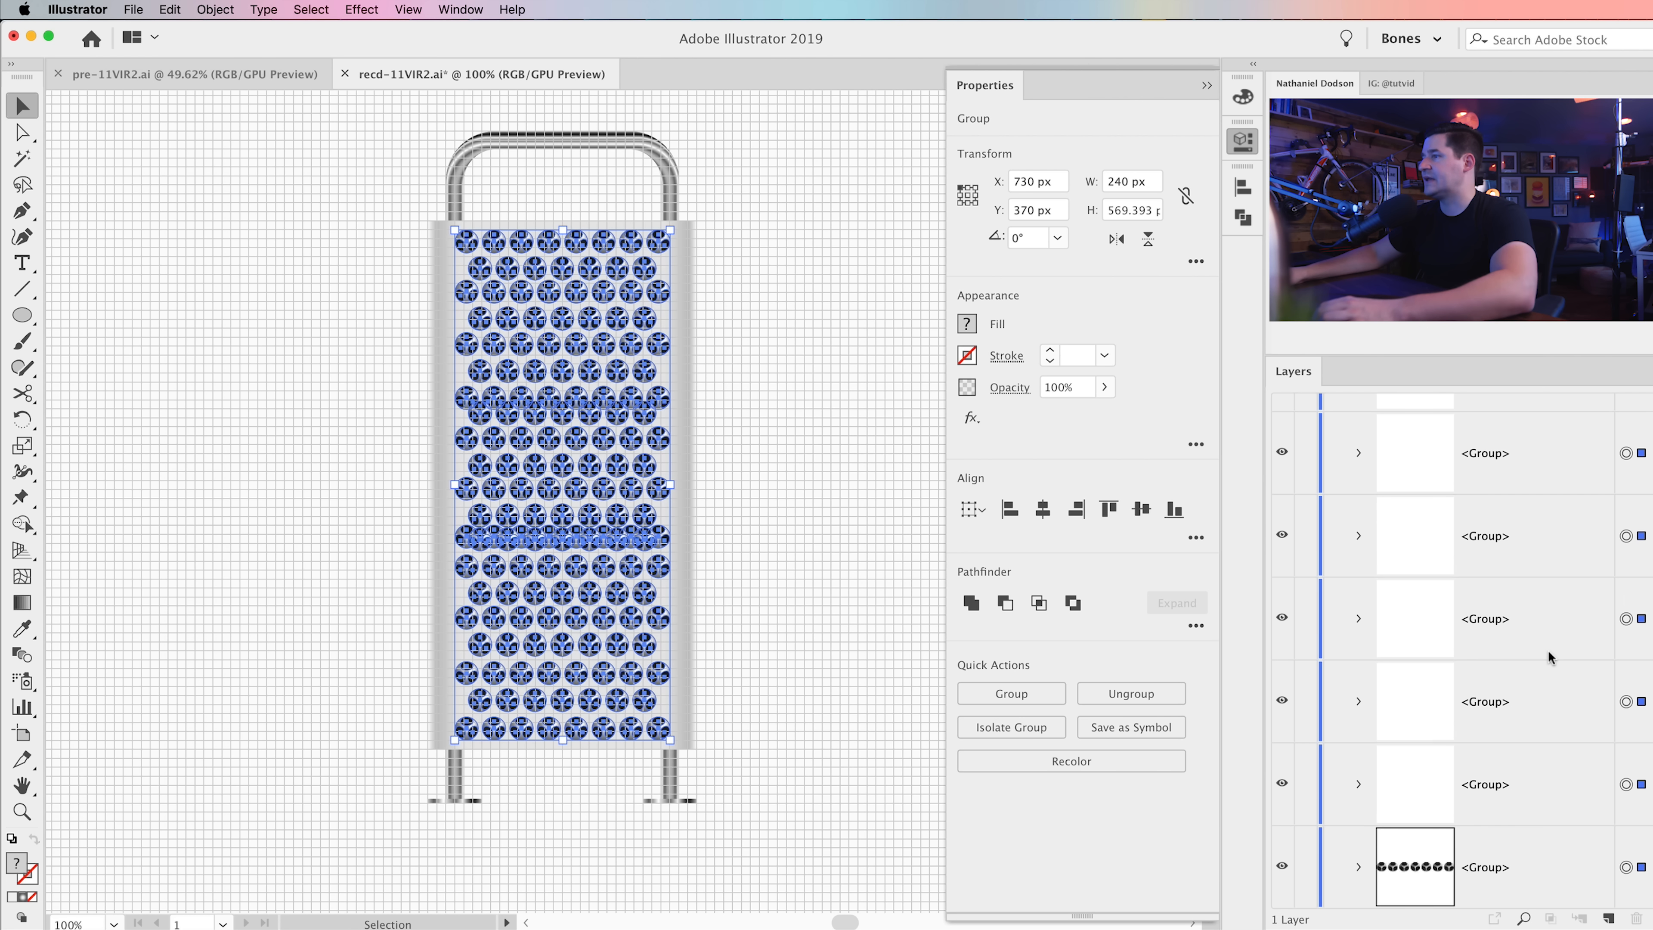
{"action": "left_click", "coordinate": [1197, 538]}
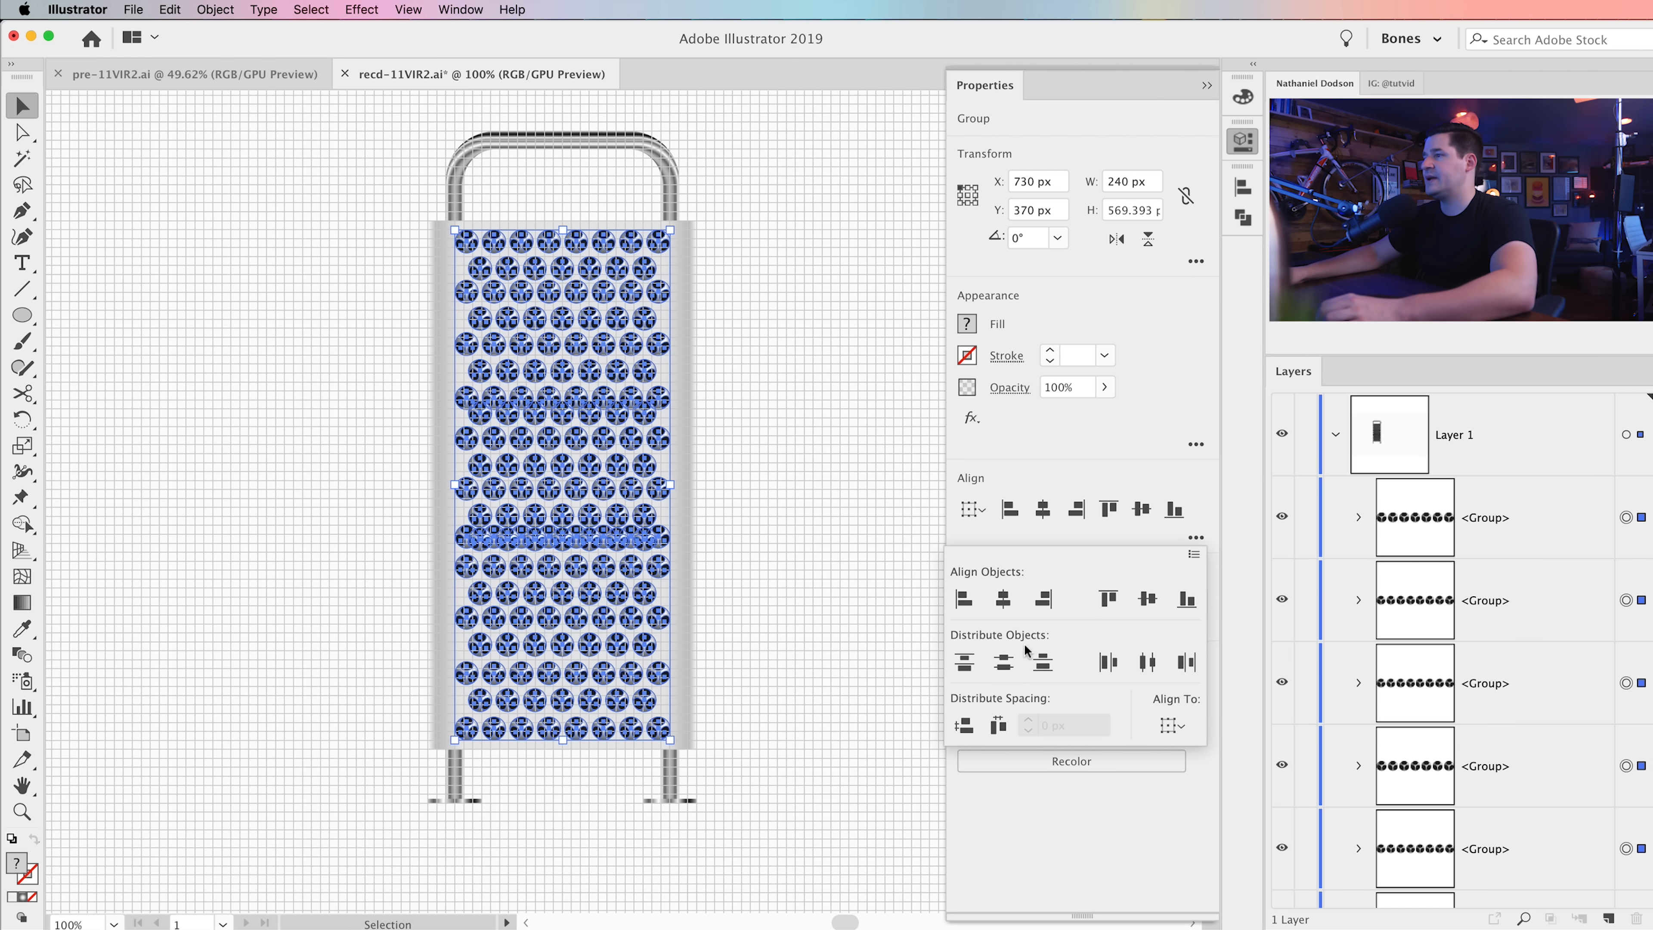
{"action": "left_click", "coordinate": [1006, 670]}
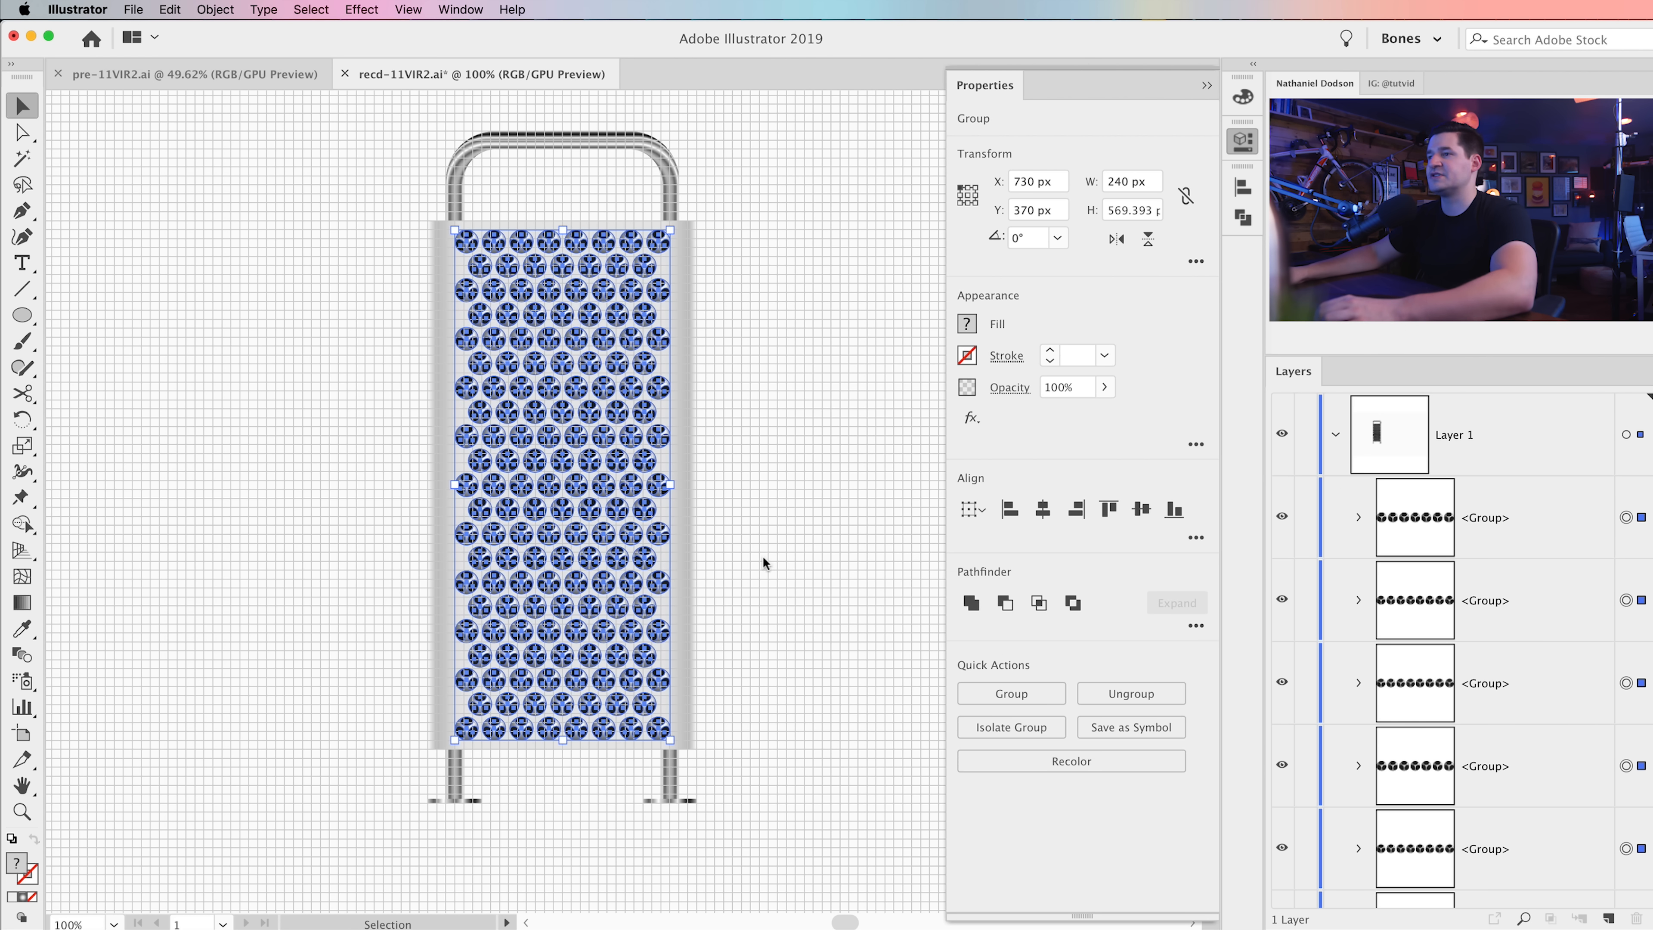
{"action": "left_click", "coordinate": [836, 572]}
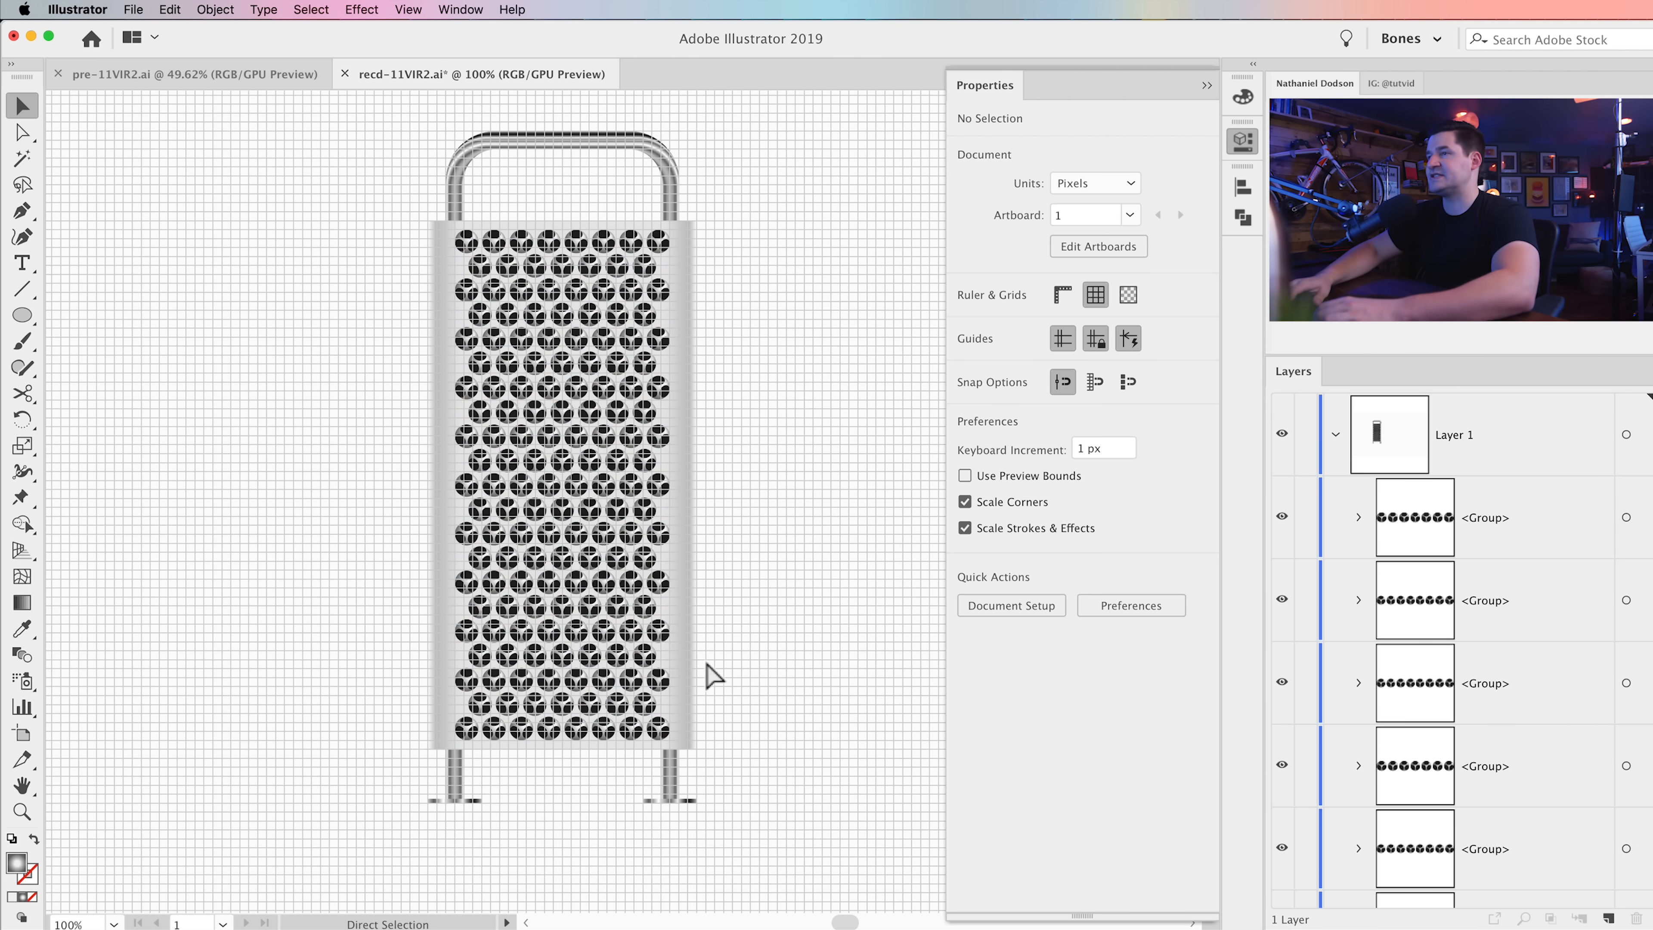
Step: Hide the document grid behind the finished sphere pattern
{"action": "key", "text": "super+apostrophe"}
{"action": "left_click_drag", "start_coordinate": [742, 518], "coordinate": [687, 511]}
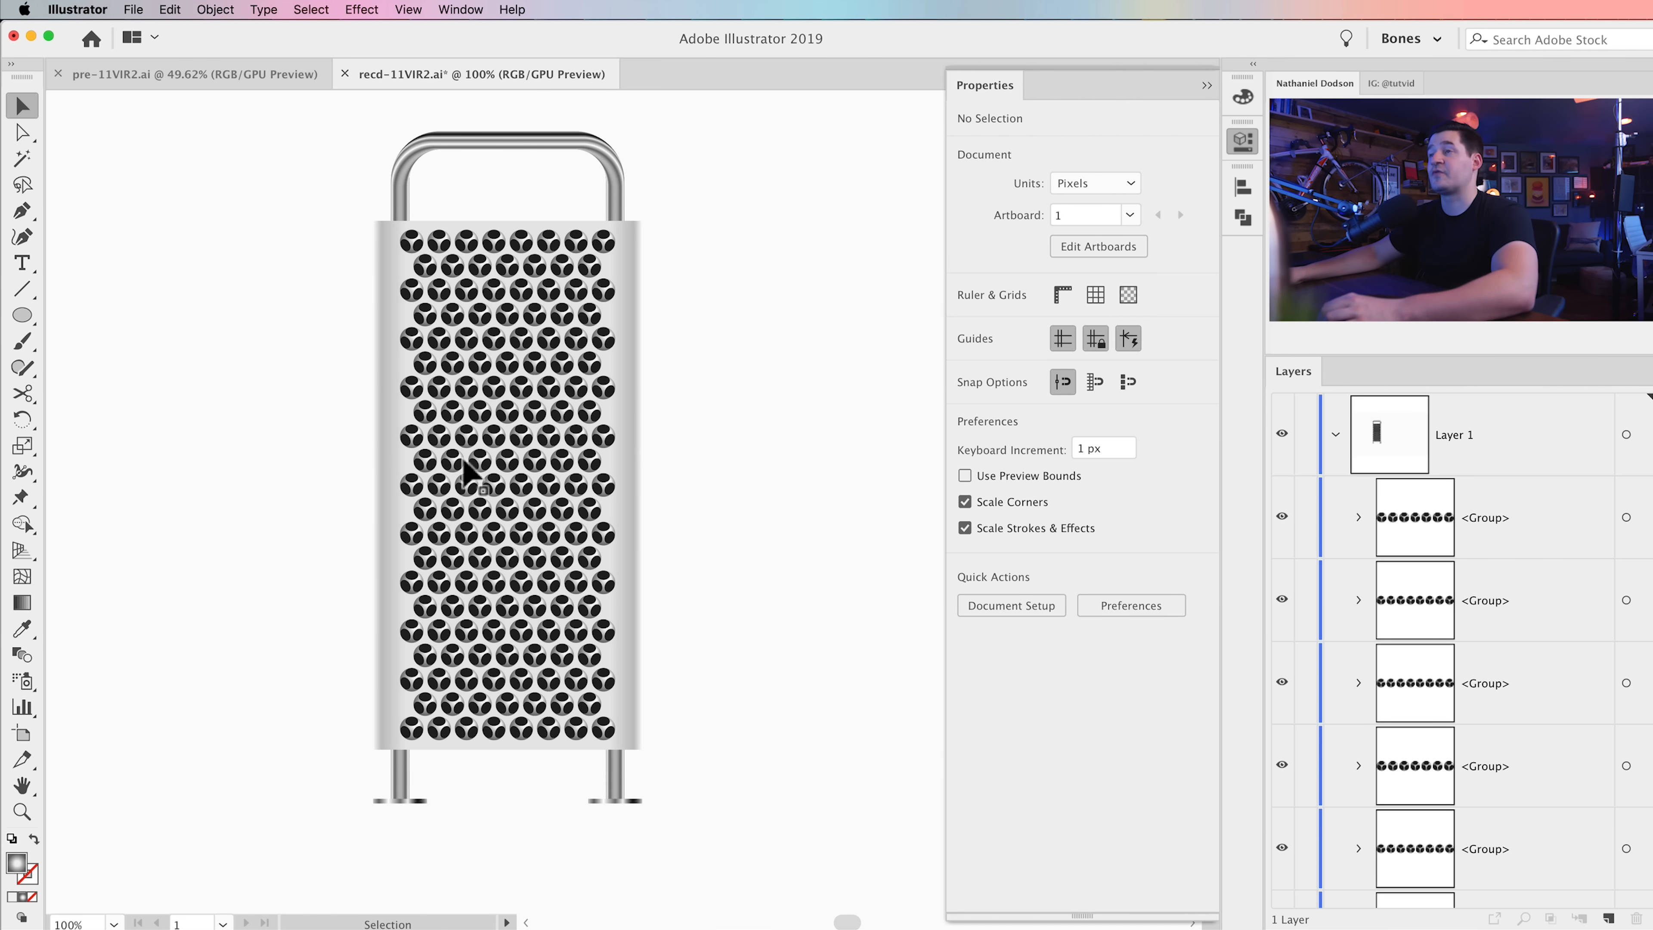
{"action": "key", "text": "super+minus"}
{"action": "key", "text": "super+minus"}
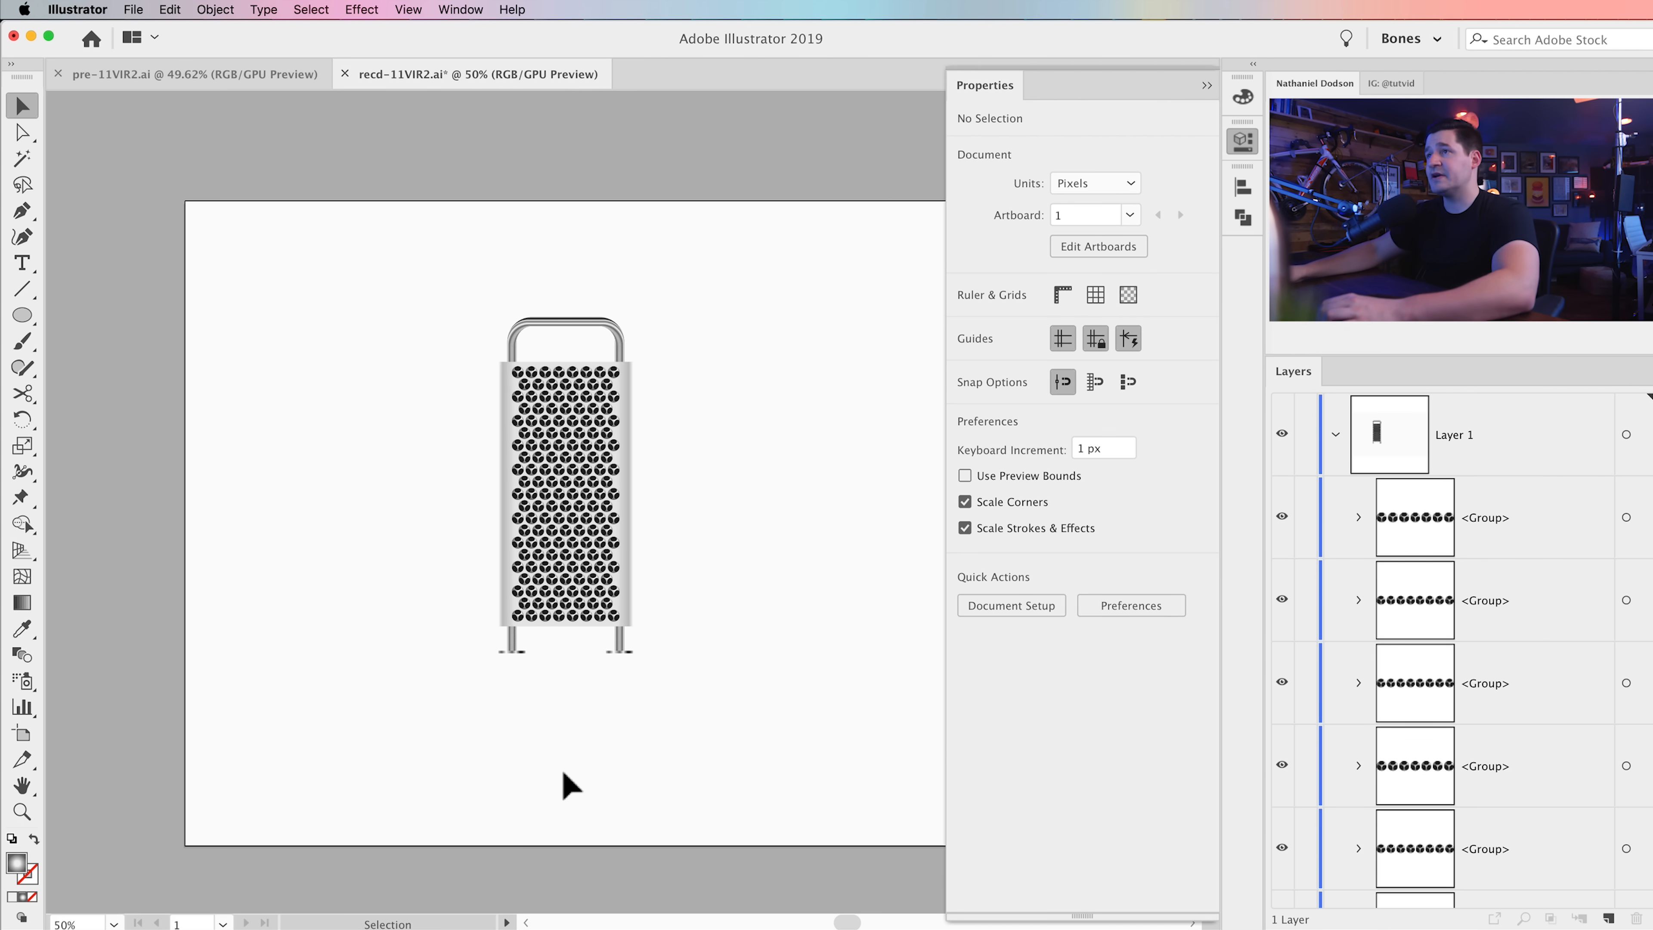
{"action": "key", "text": "z"}
{"action": "left_click", "coordinate": [582, 616]}
{"action": "left_click", "coordinate": [669, 473]}
{"action": "left_click", "coordinate": [669, 471]}
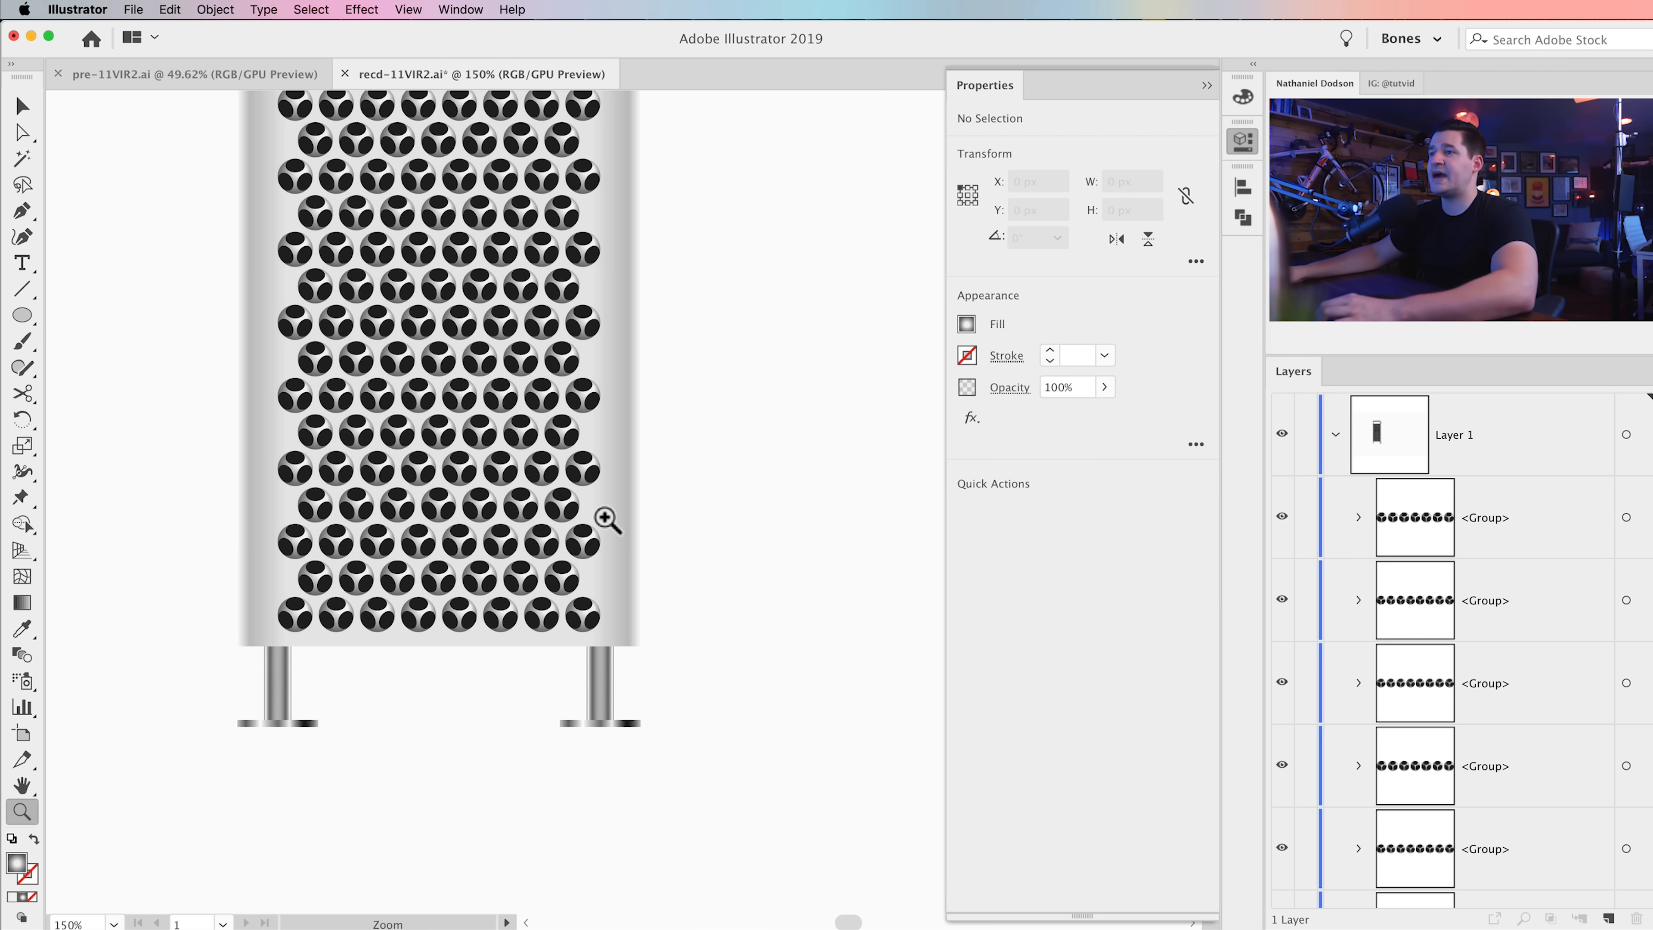
Step: Delete the outward-facing lower hole from the first and last spheres of the body's bottom row
{"action": "left_click", "coordinate": [432, 606]}
{"action": "left_click_drag", "start_coordinate": [589, 577], "coordinate": [552, 617]}
{"action": "left_click", "coordinate": [634, 614]}
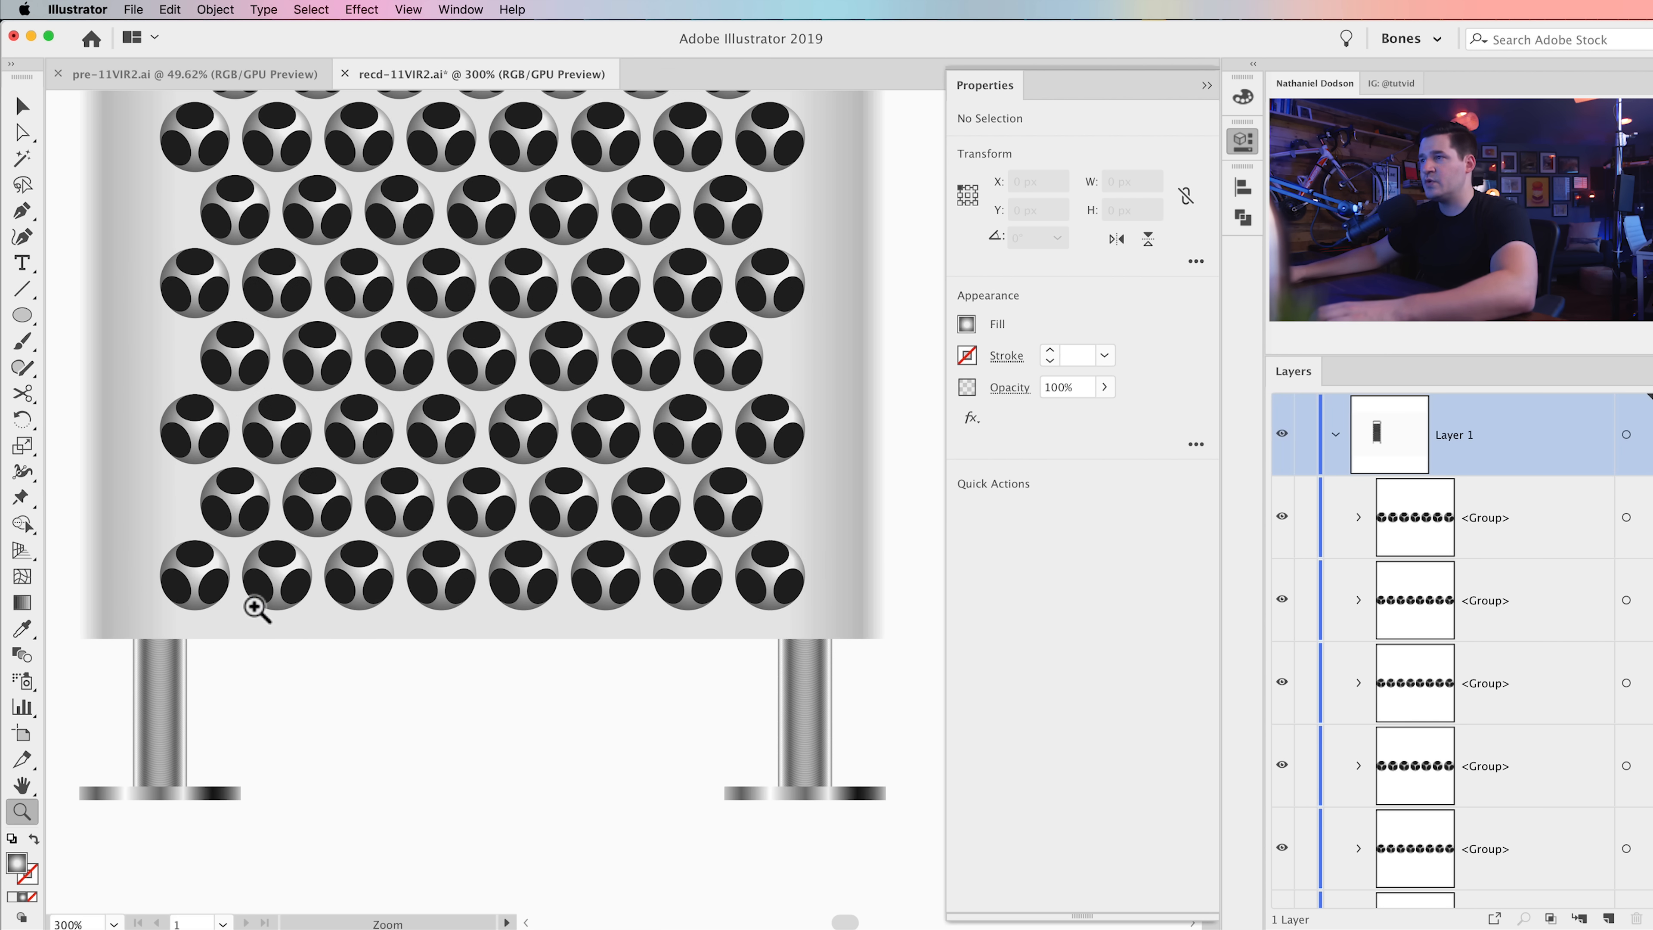
{"action": "key", "text": "a"}
{"action": "left_click", "coordinate": [786, 586]}
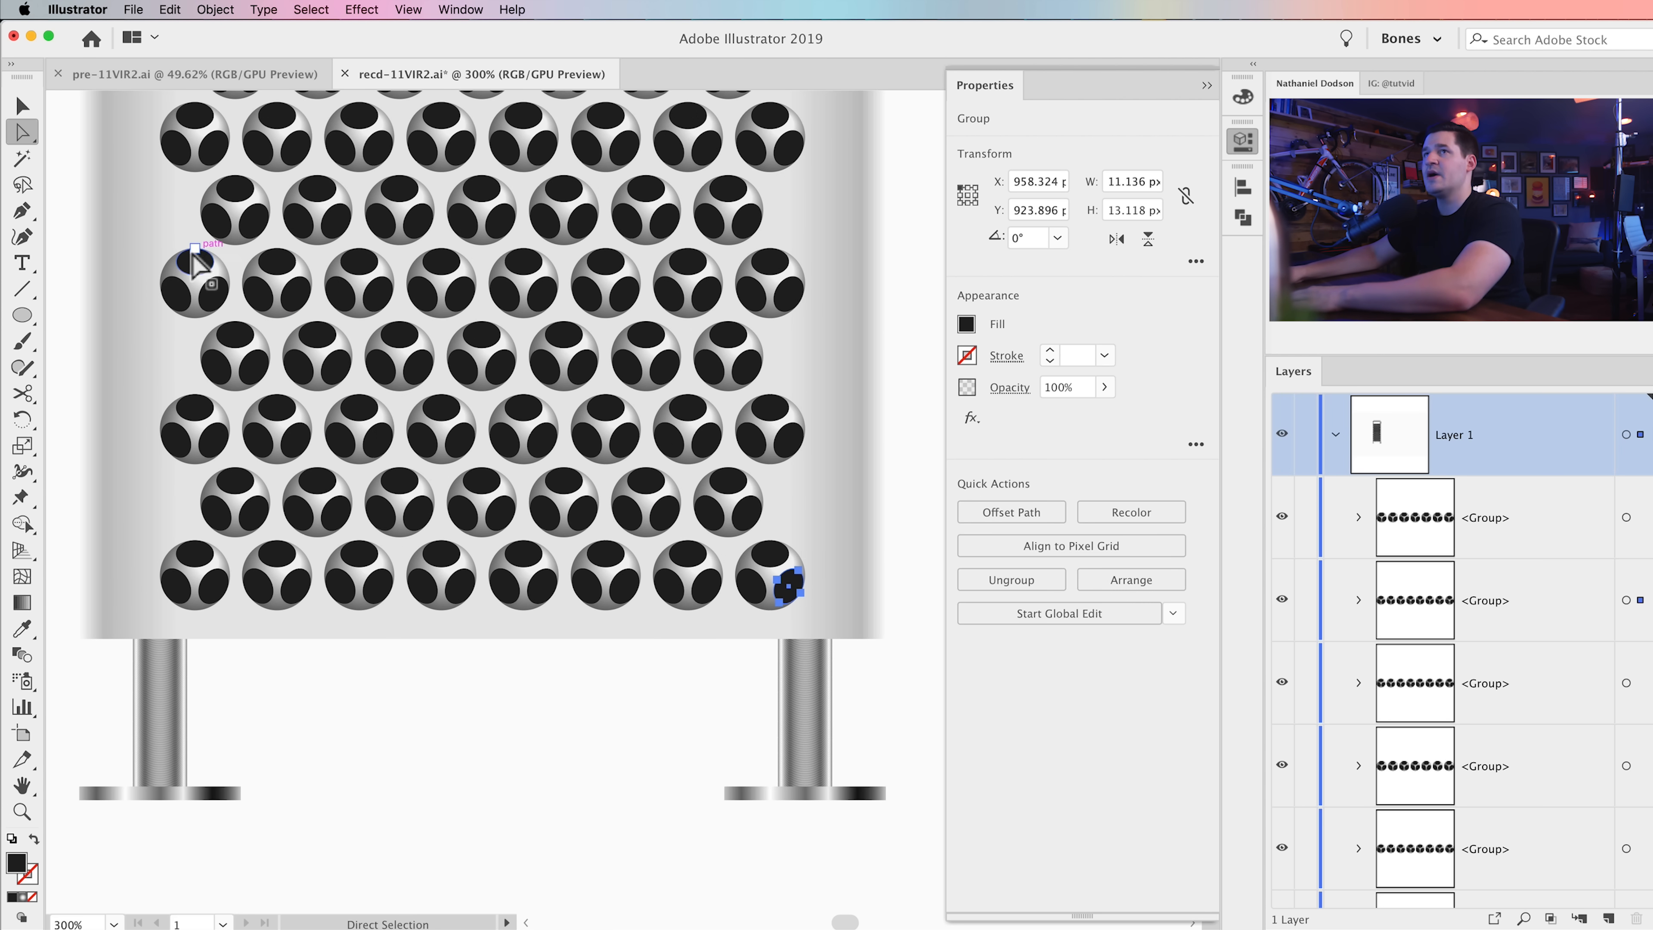
{"action": "scroll", "coordinate": [455, 538], "scroll_direction": "left", "scroll_amount": 1}
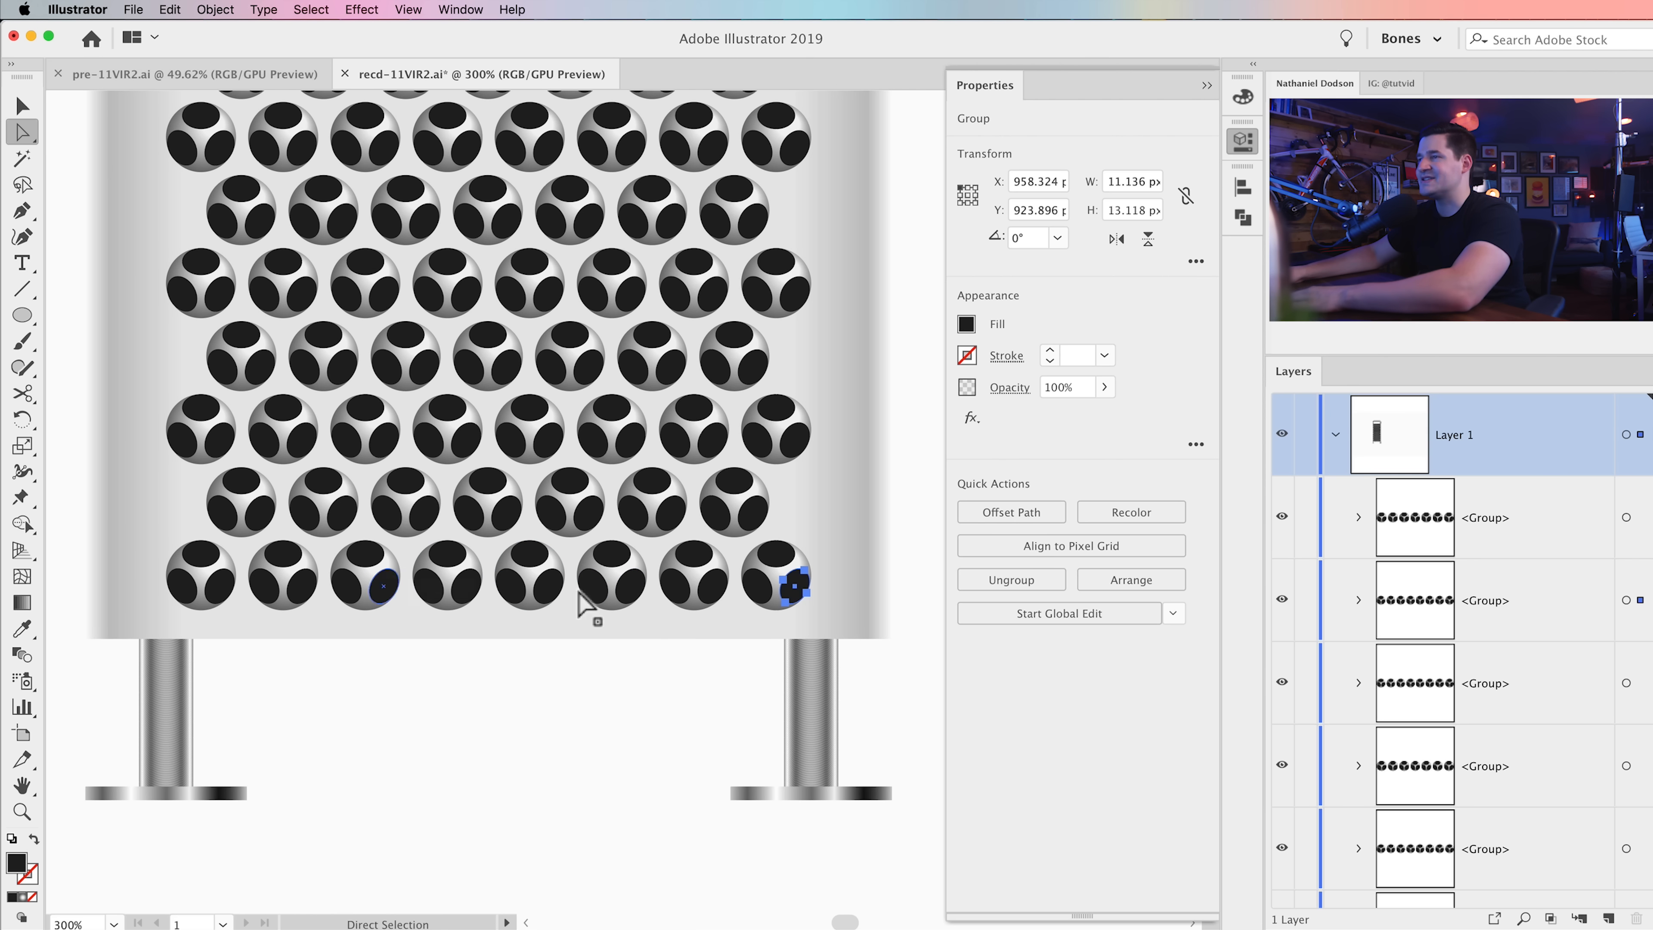
{"action": "left_click_drag", "start_coordinate": [21, 128], "coordinate": [83, 132]}
{"action": "key", "text": "Delete"}
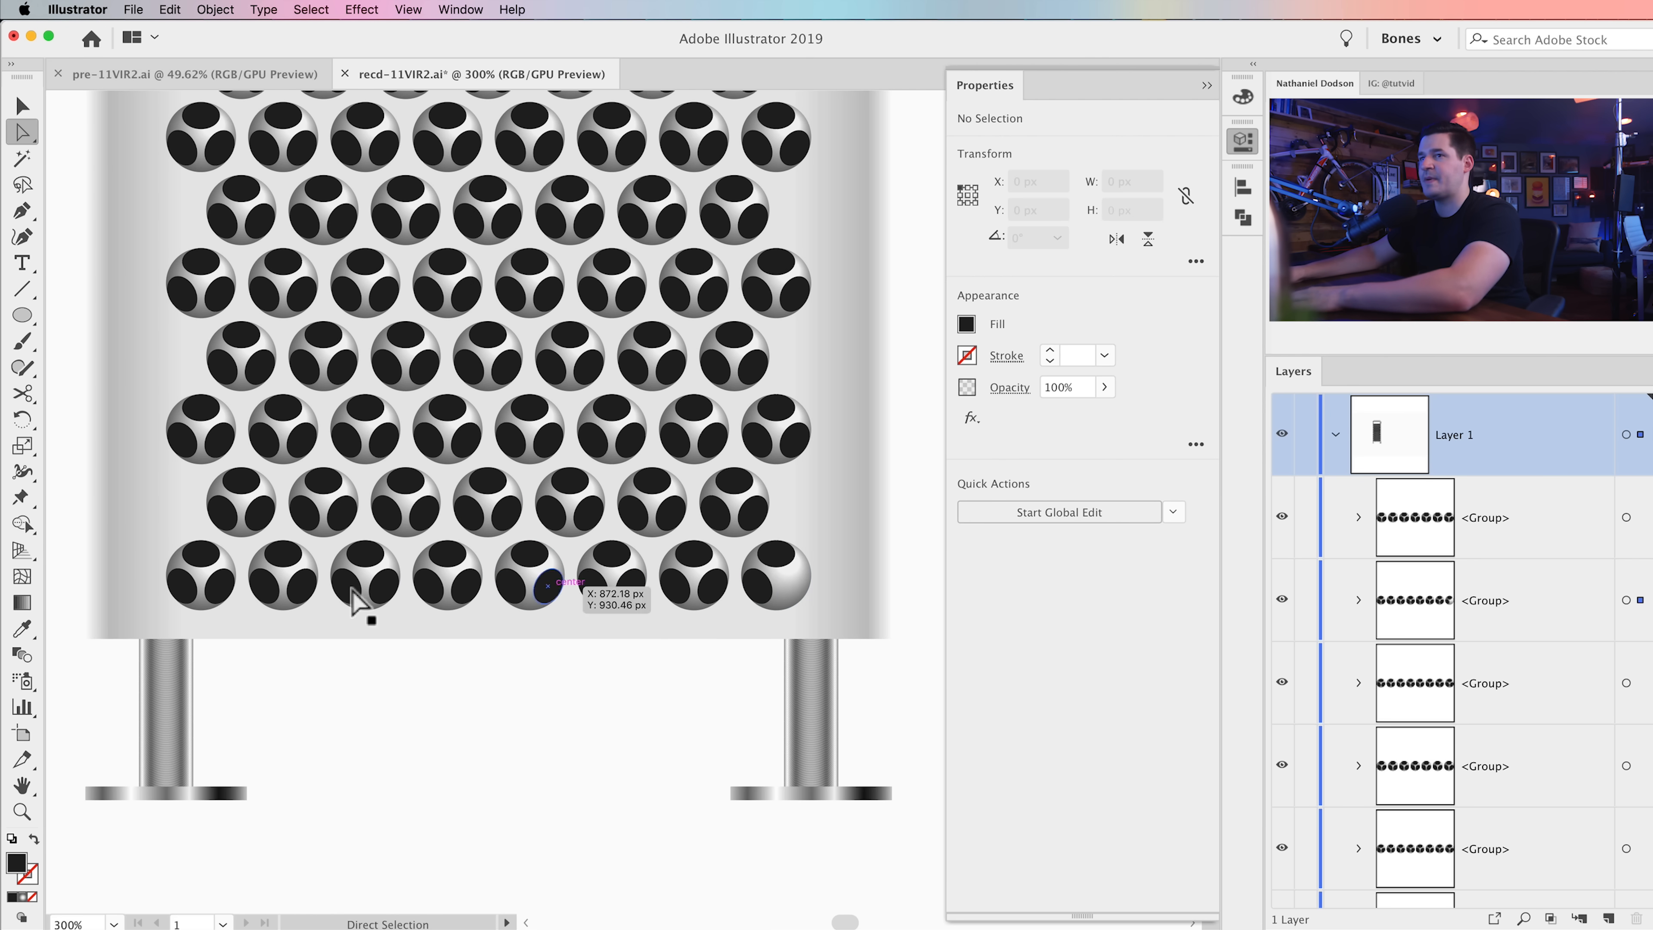
{"action": "left_click", "coordinate": [177, 583]}
{"action": "key", "text": "Delete"}
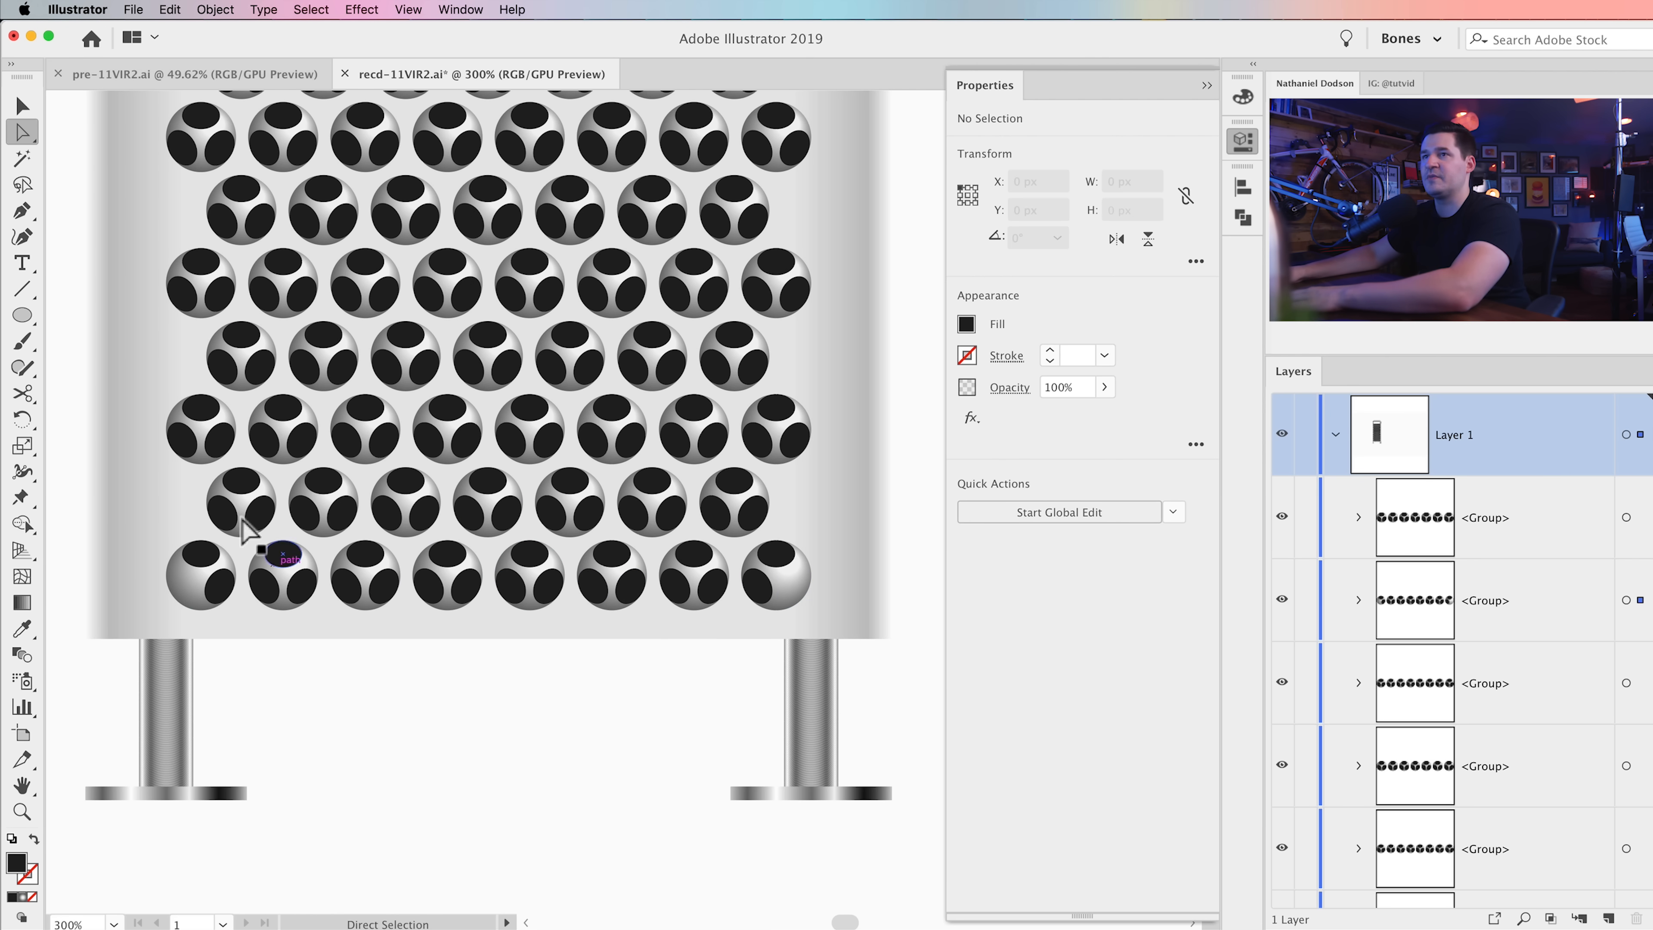
Step: Delete the outward-facing lower holes from the end spheres of the three eight-sphere rows above the bottom row
{"action": "left_click", "coordinate": [189, 443]}
{"action": "key", "text": "Delete"}
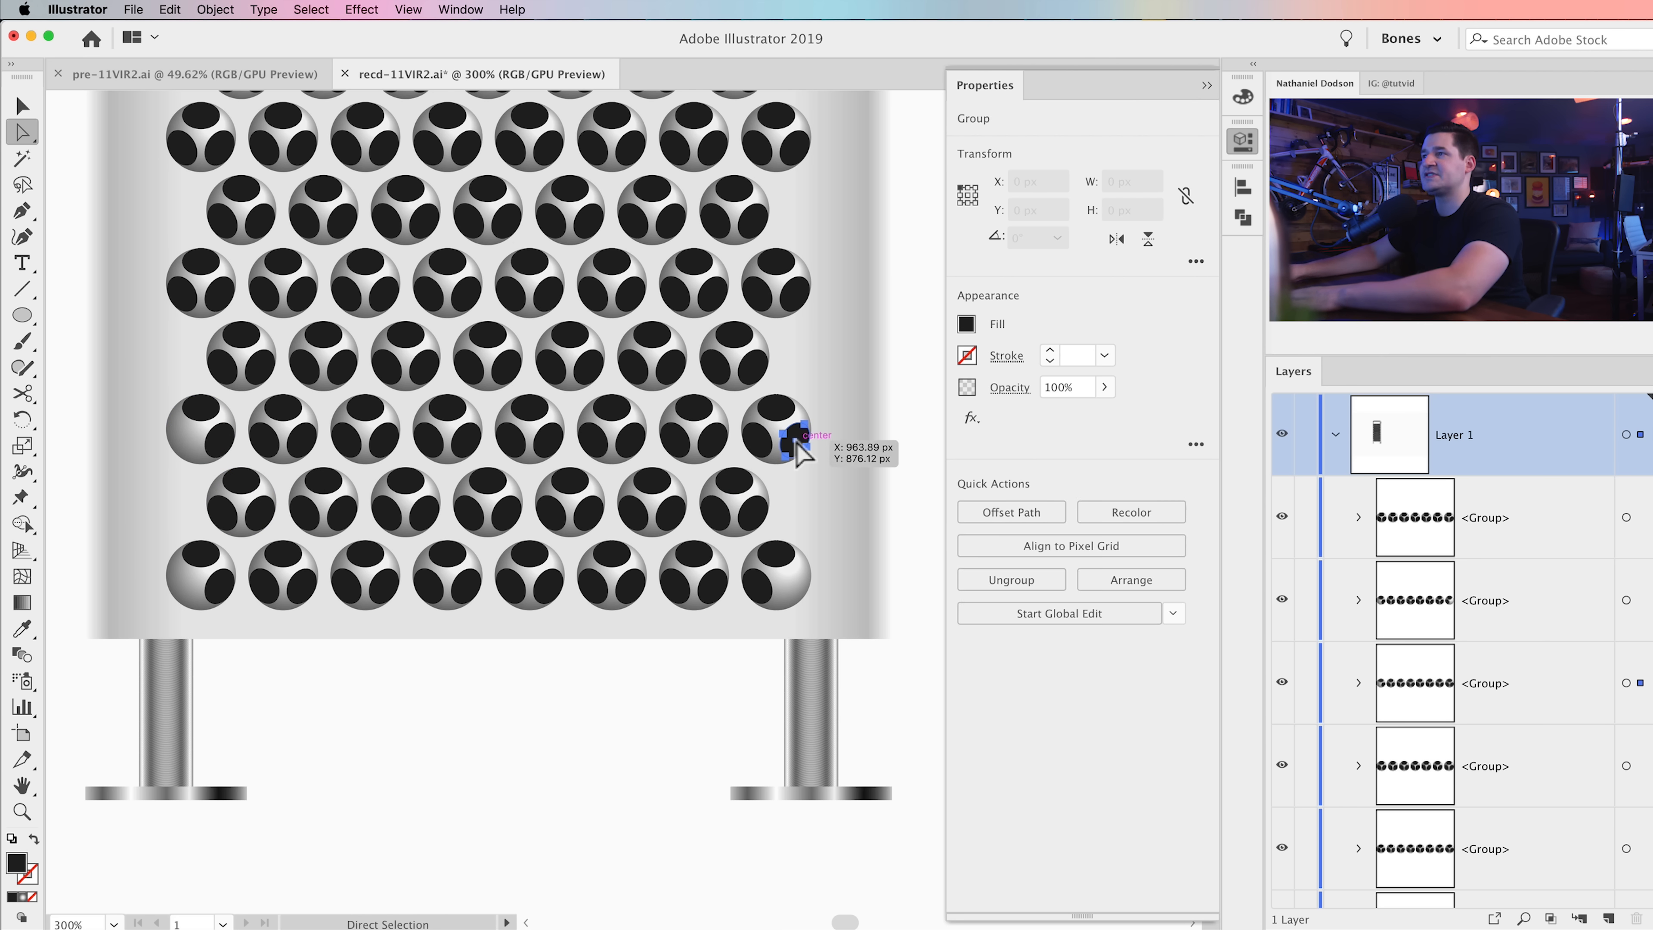
{"action": "left_click", "coordinate": [794, 296]}
{"action": "key", "text": "Delete"}
{"action": "left_click", "coordinate": [185, 293]}
{"action": "key", "text": "Delete"}
{"action": "left_click", "coordinate": [187, 148]}
{"action": "key", "text": "Delete"}
{"action": "key", "text": "Delete"}
{"action": "left_click", "coordinate": [176, 295]}
{"action": "key", "text": "Delete"}
{"action": "left_click", "coordinate": [792, 149]}
{"action": "key", "text": "Delete"}
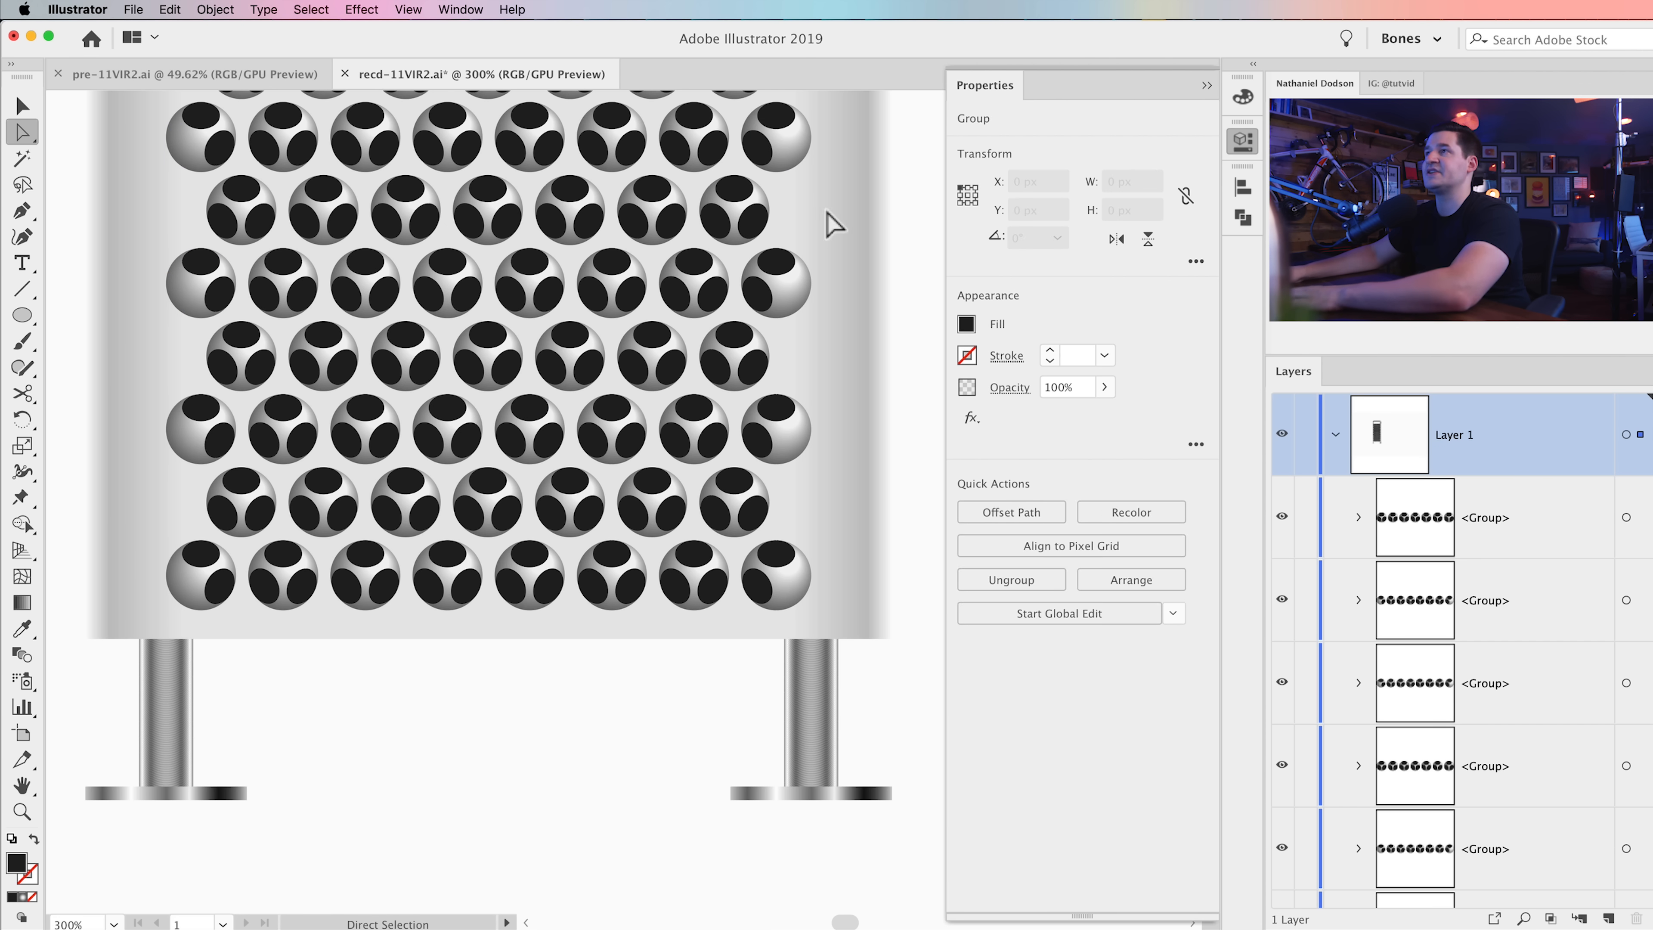
Step: Remove the outward-facing lower holes from the end spheres of the next two eight-sphere rows further up
{"action": "key", "text": "space"}
{"action": "left_click_drag", "start_coordinate": [588, 348], "coordinate": [589, 693]}
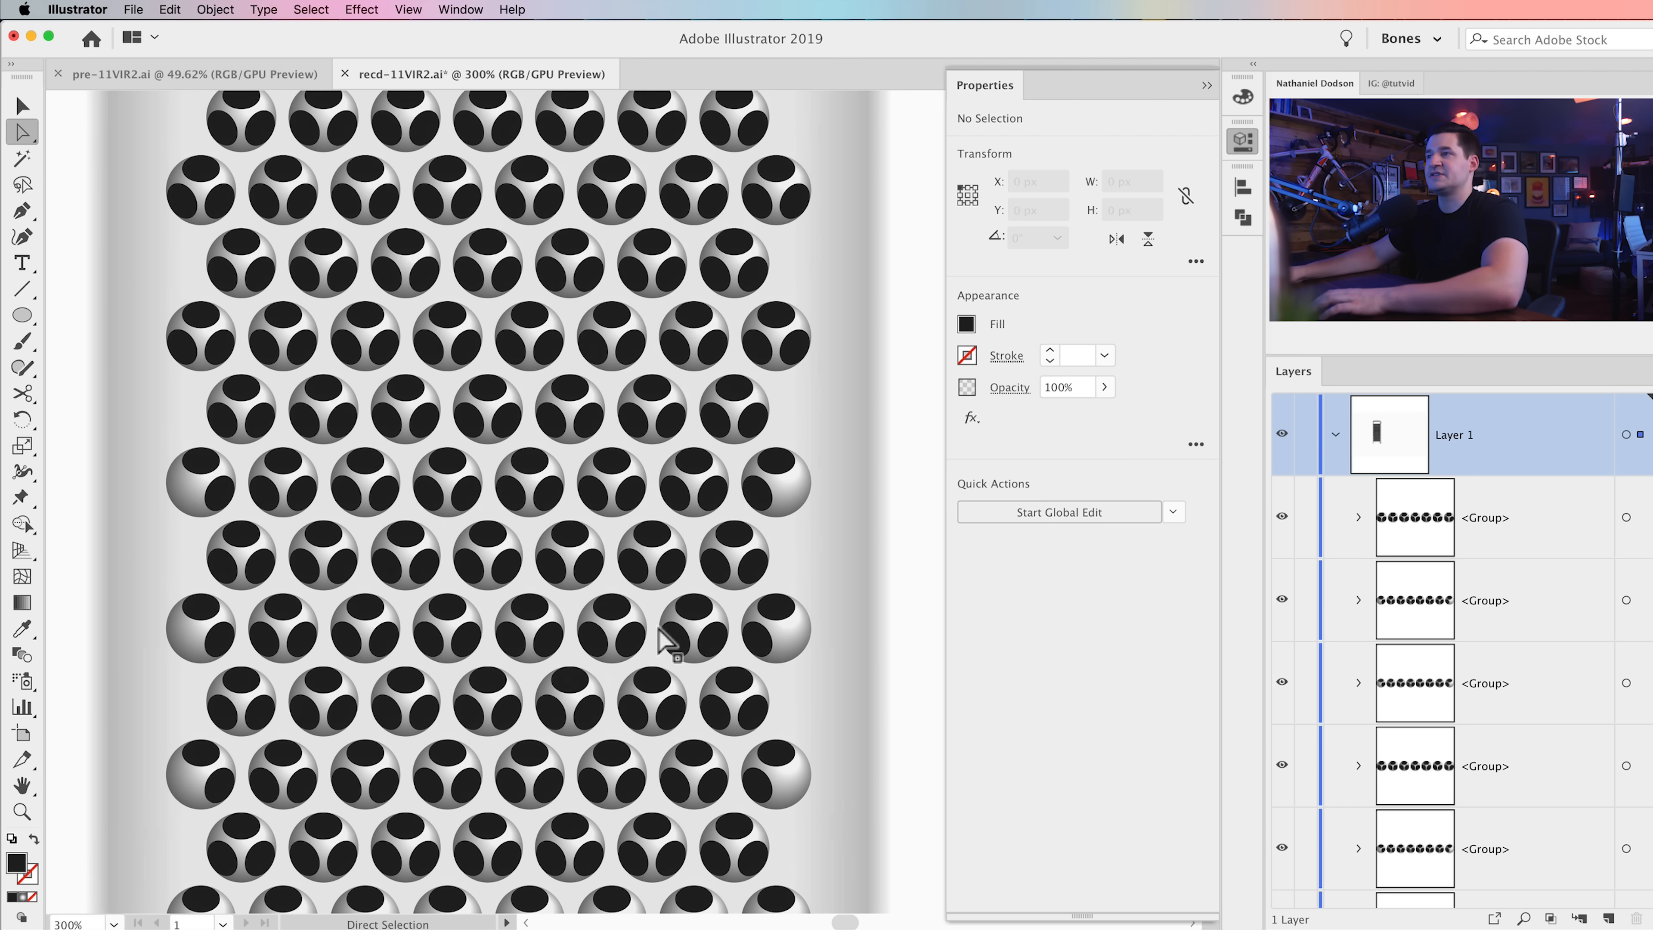
{"action": "left_click", "coordinate": [795, 351]}
{"action": "key", "text": "Delete"}
{"action": "left_click", "coordinate": [794, 203]}
{"action": "key", "text": "Delete"}
{"action": "key", "text": "Delete"}
{"action": "left_click", "coordinate": [182, 347]}
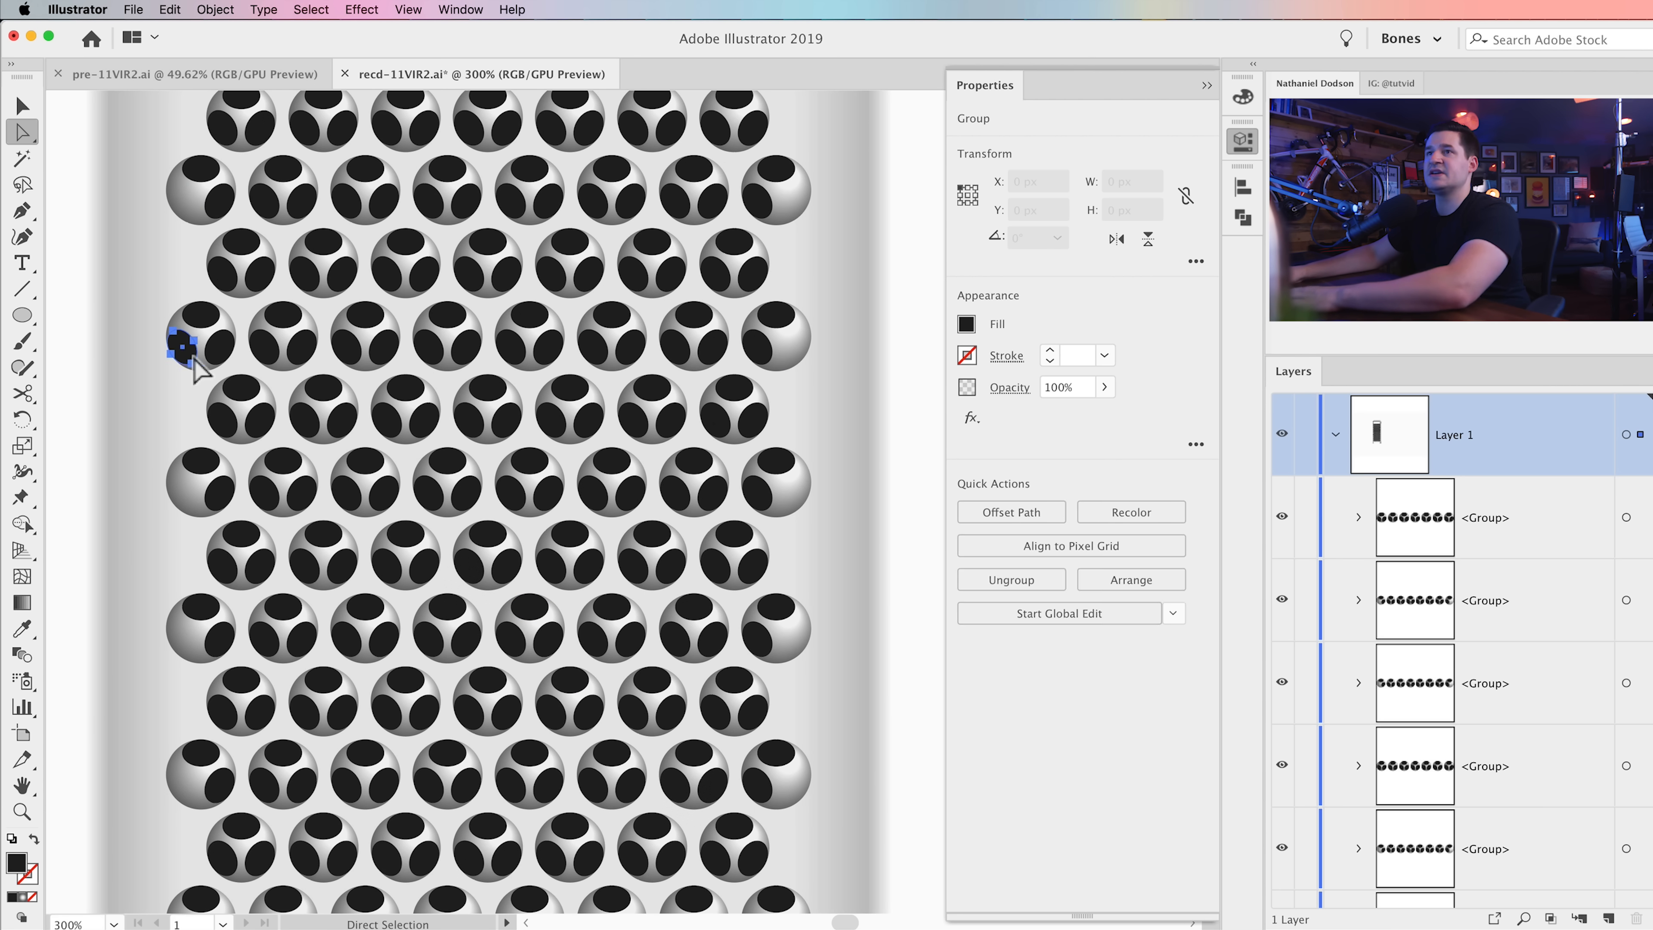
{"action": "key", "text": "Delete"}
Step: Delete the outward-facing lower holes at both ends of the three remaining eight-sphere rows beneath the top row
{"action": "left_click_drag", "start_coordinate": [775, 214], "coordinate": [758, 557]}
{"action": "left_click", "coordinate": [775, 399]}
{"action": "key", "text": "Delete"}
{"action": "left_click", "coordinate": [778, 252]}
{"action": "key", "text": "Delete"}
{"action": "left_click", "coordinate": [779, 107]}
{"action": "key", "text": "Delete"}
{"action": "left_click", "coordinate": [169, 107]}
{"action": "key", "text": "Delete"}
{"action": "left_click", "coordinate": [172, 256]}
{"action": "key", "text": "Delete"}
{"action": "left_click", "coordinate": [170, 400]}
{"action": "key", "text": "Delete"}
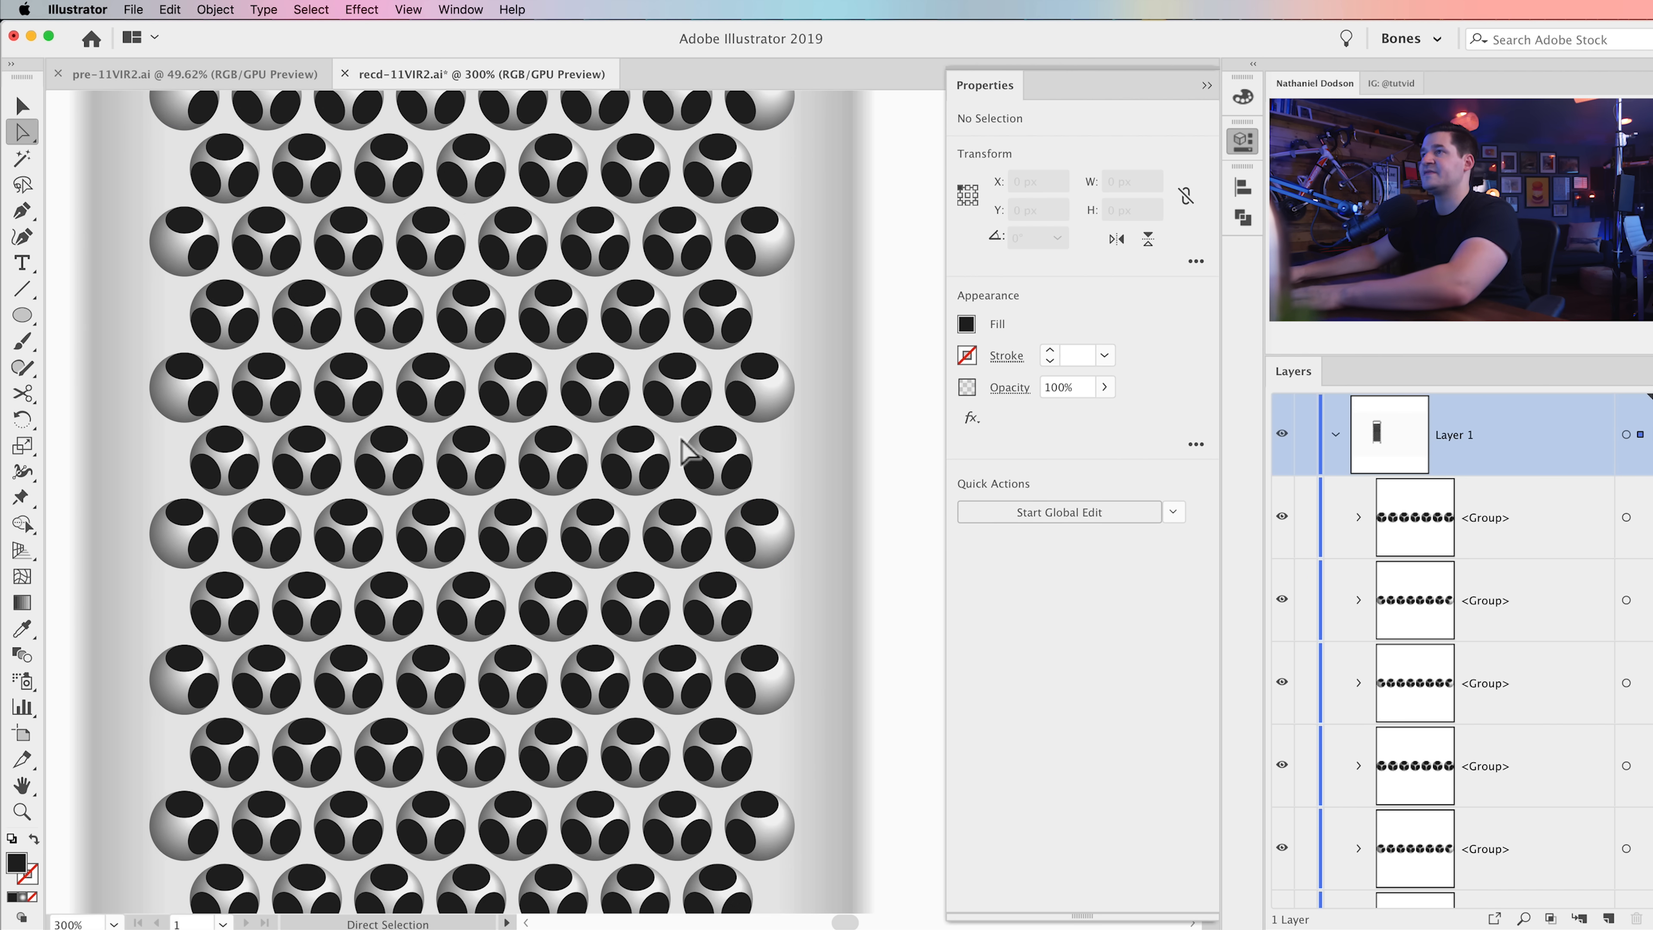
Step: Delete the outward-facing lower hole and the top hole from each end sphere of the top row
{"action": "scroll", "coordinate": [677, 417], "scroll_direction": "up", "scroll_amount": 5}
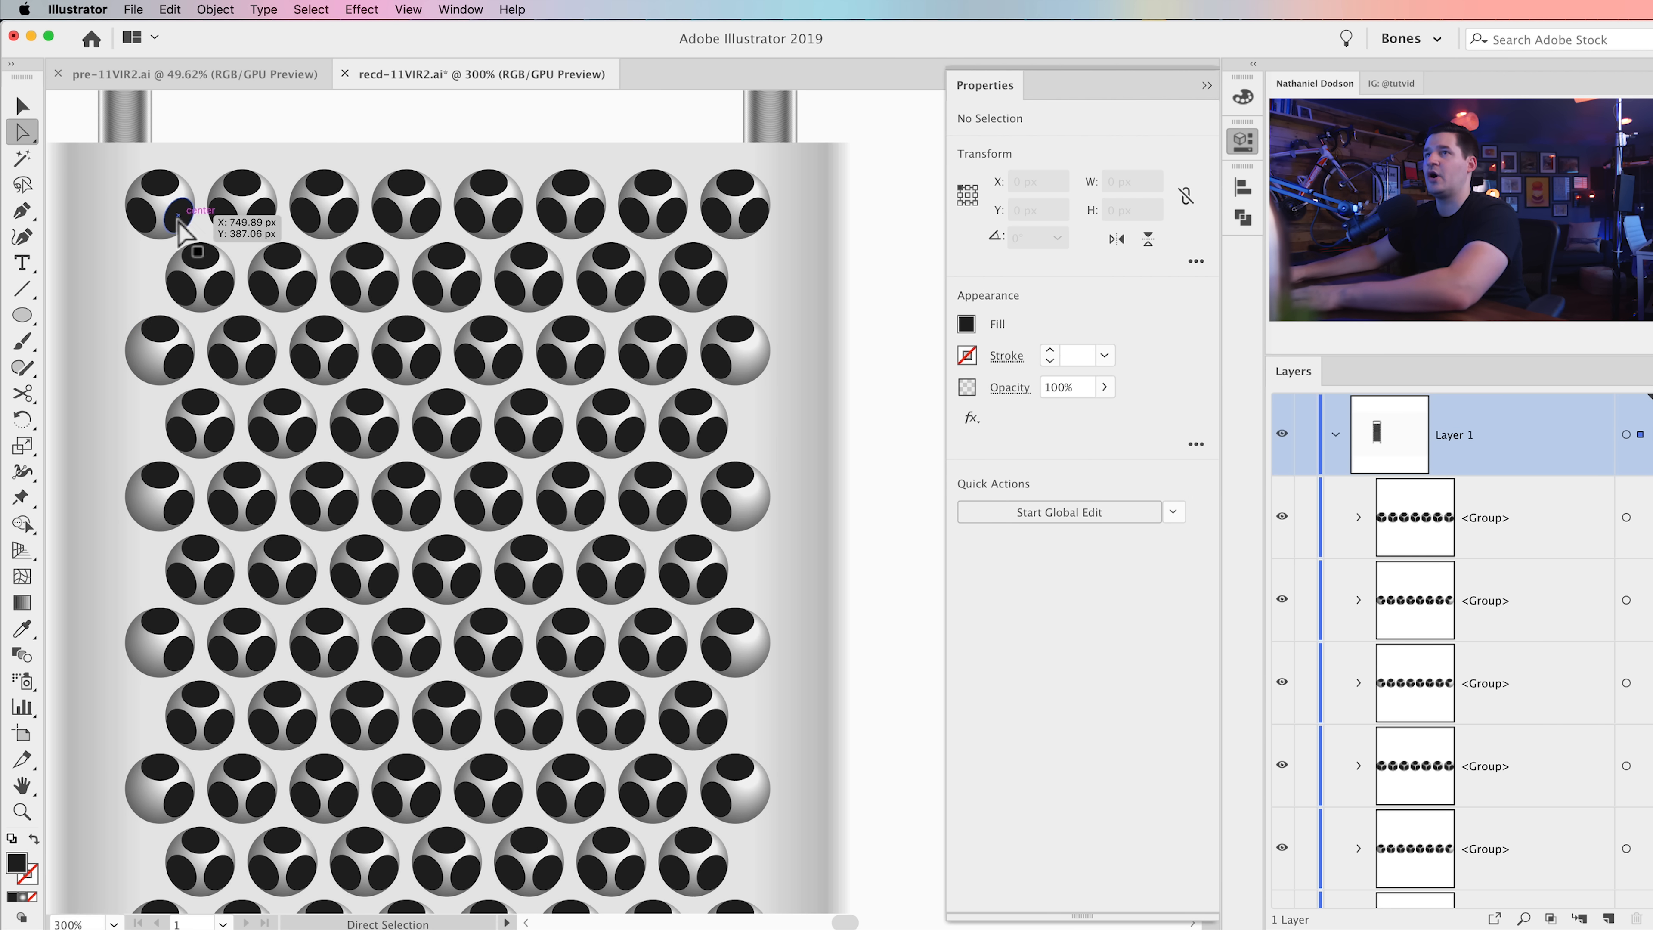
{"action": "left_click", "coordinate": [143, 217]}
{"action": "key", "text": "Delete"}
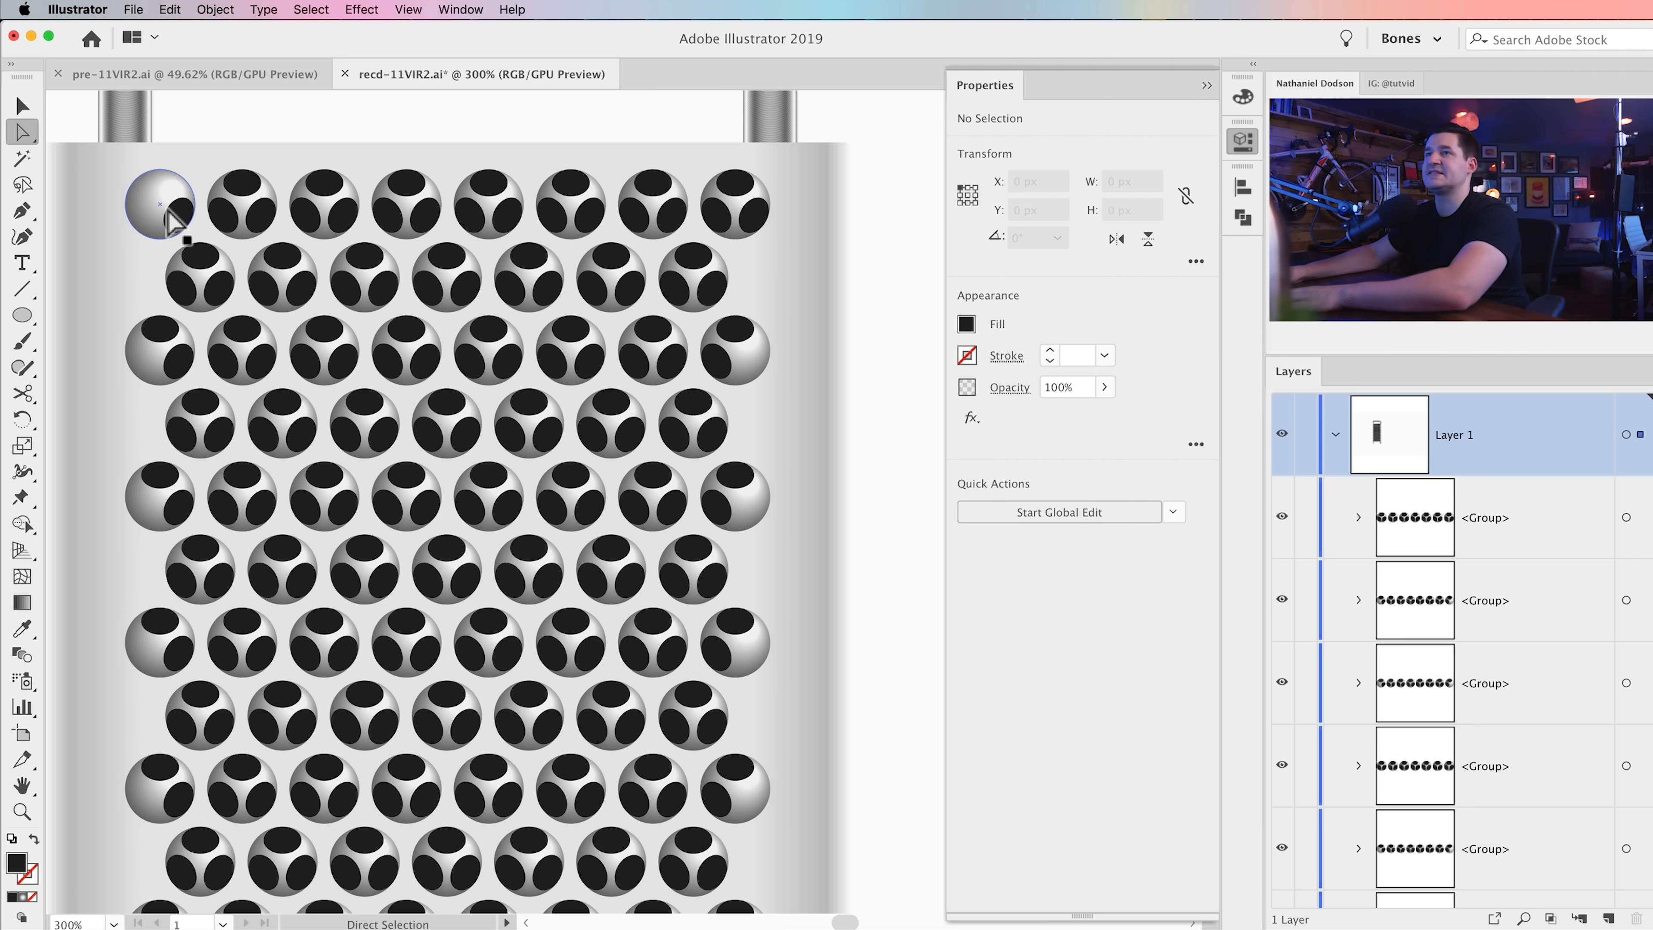
{"action": "left_click", "coordinate": [763, 217]}
{"action": "key", "text": "Delete"}
{"action": "left_click", "coordinate": [744, 186]}
{"action": "key", "text": "Delete"}
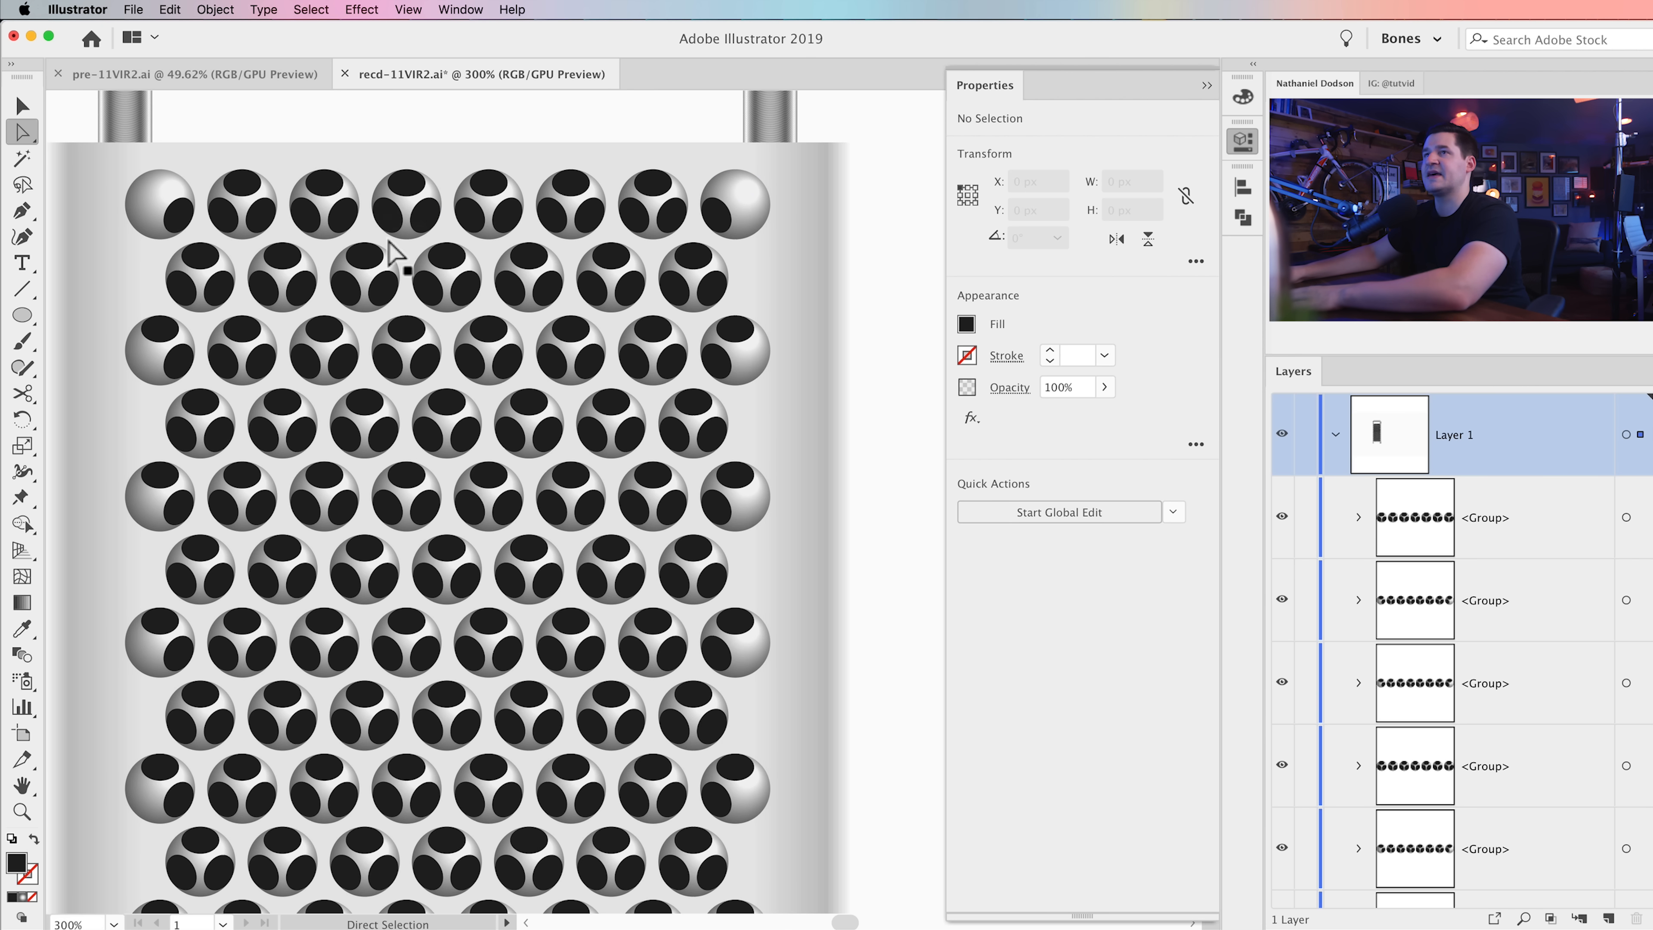
Step: Delete the top holes from the six inner spheres of the top row
{"action": "left_click", "coordinate": [250, 185]}
{"action": "key", "text": "Delete"}
{"action": "left_click", "coordinate": [326, 185]}
{"action": "key", "text": "Delete"}
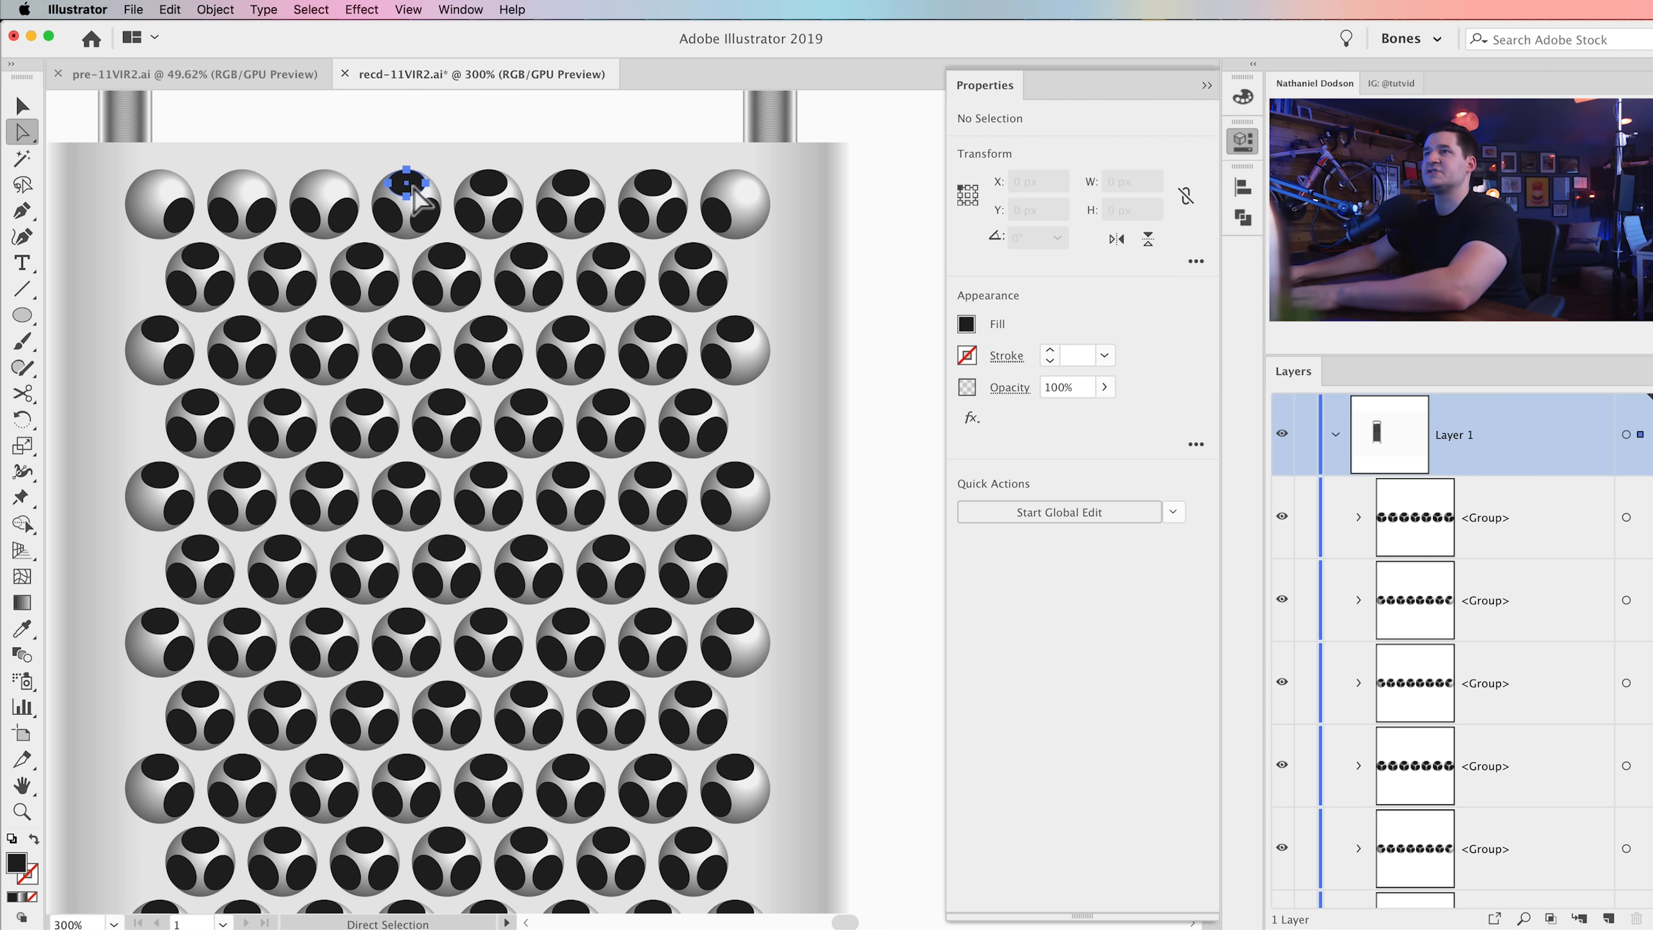
{"action": "left_click", "coordinate": [489, 186]}
{"action": "key", "text": "Delete"}
{"action": "left_click", "coordinate": [571, 185]}
{"action": "key", "text": "Delete"}
{"action": "left_click", "coordinate": [653, 185]}
{"action": "key", "text": "Delete"}
Step: Group all the sphere rows on the tower body into one group and lock it
{"action": "key", "text": "super+0"}
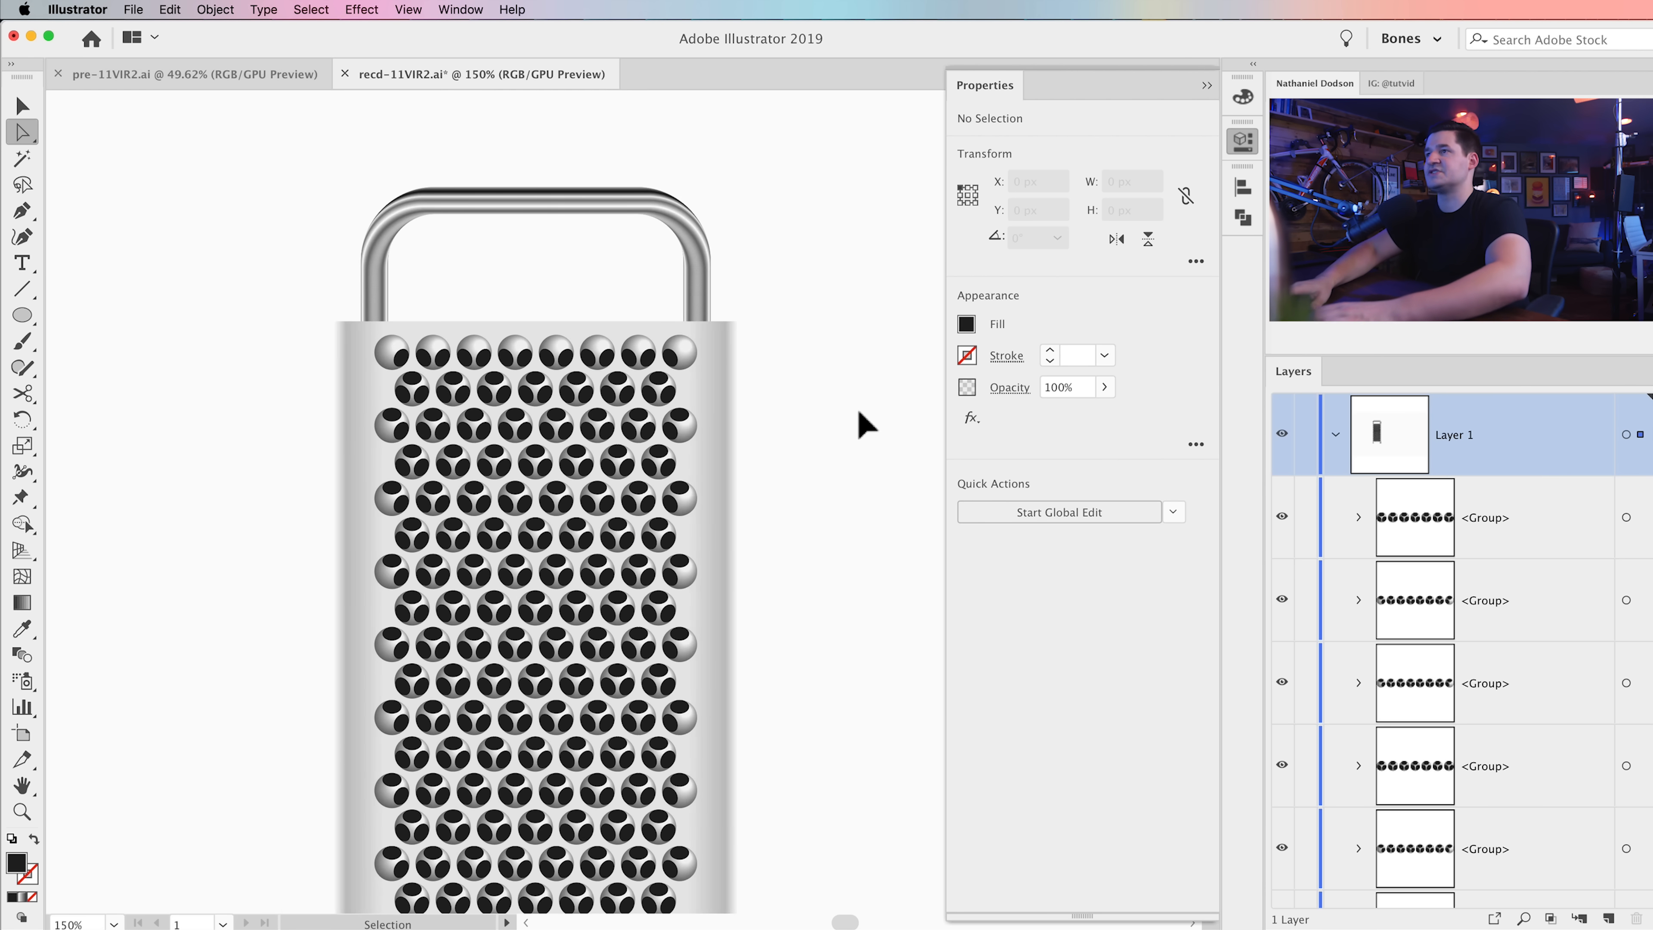
{"action": "left_click_drag", "start_coordinate": [831, 465], "coordinate": [701, 409]}
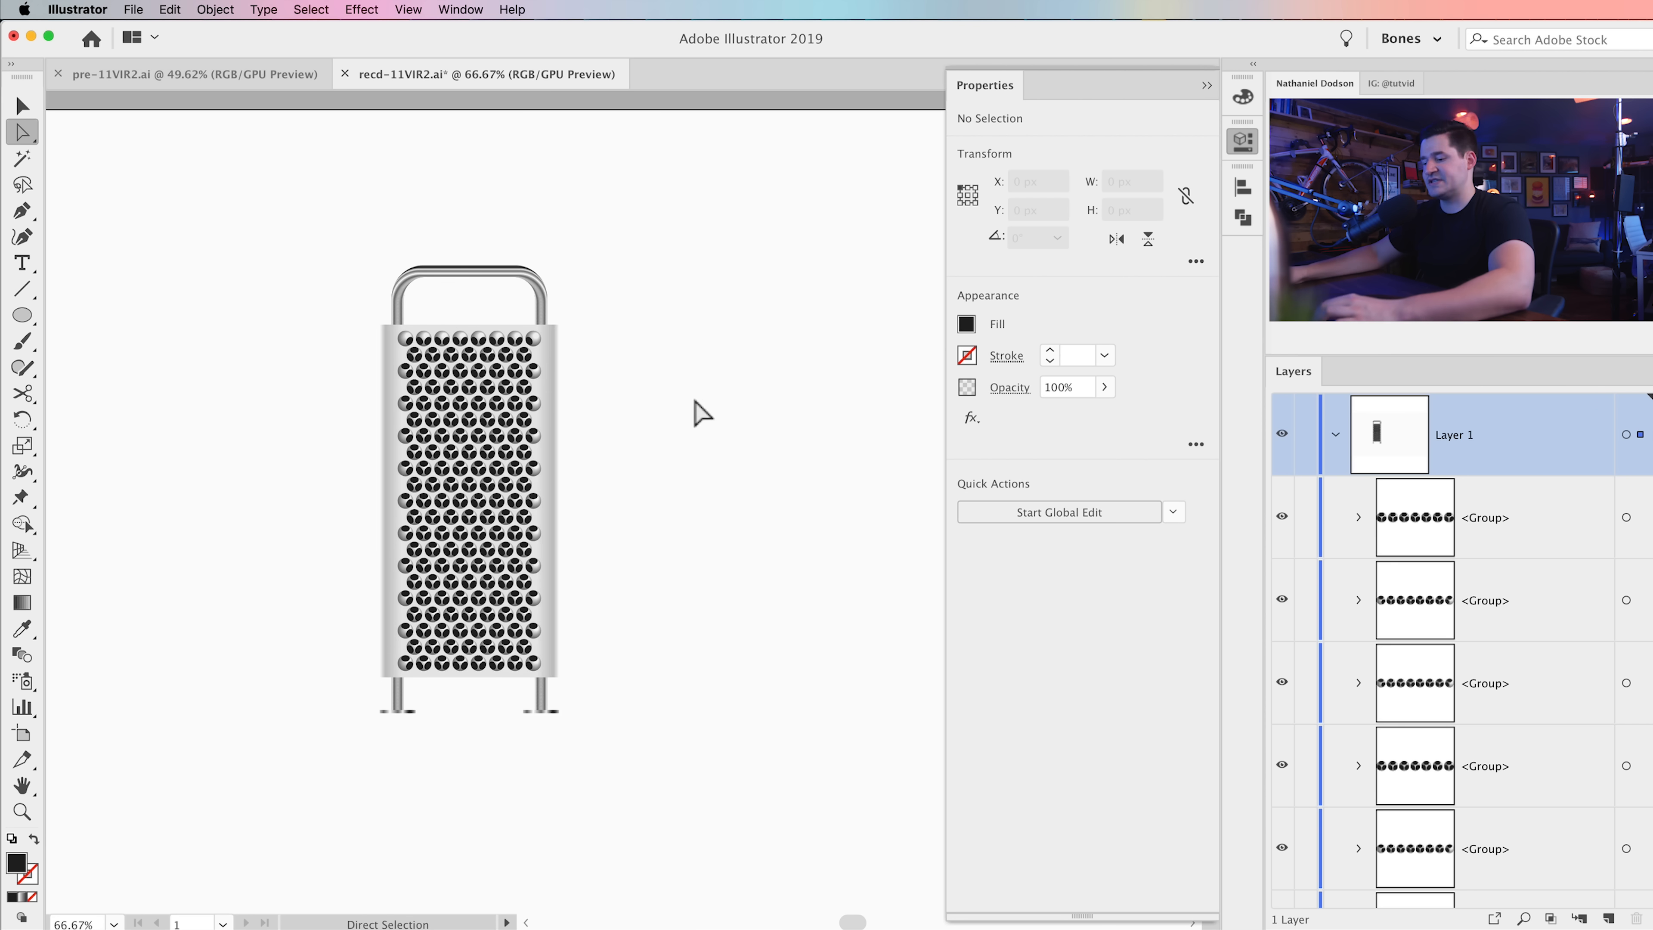
{"action": "key", "text": "v"}
{"action": "scroll", "coordinate": [462, 384], "scroll_direction": "down", "scroll_amount": 3}
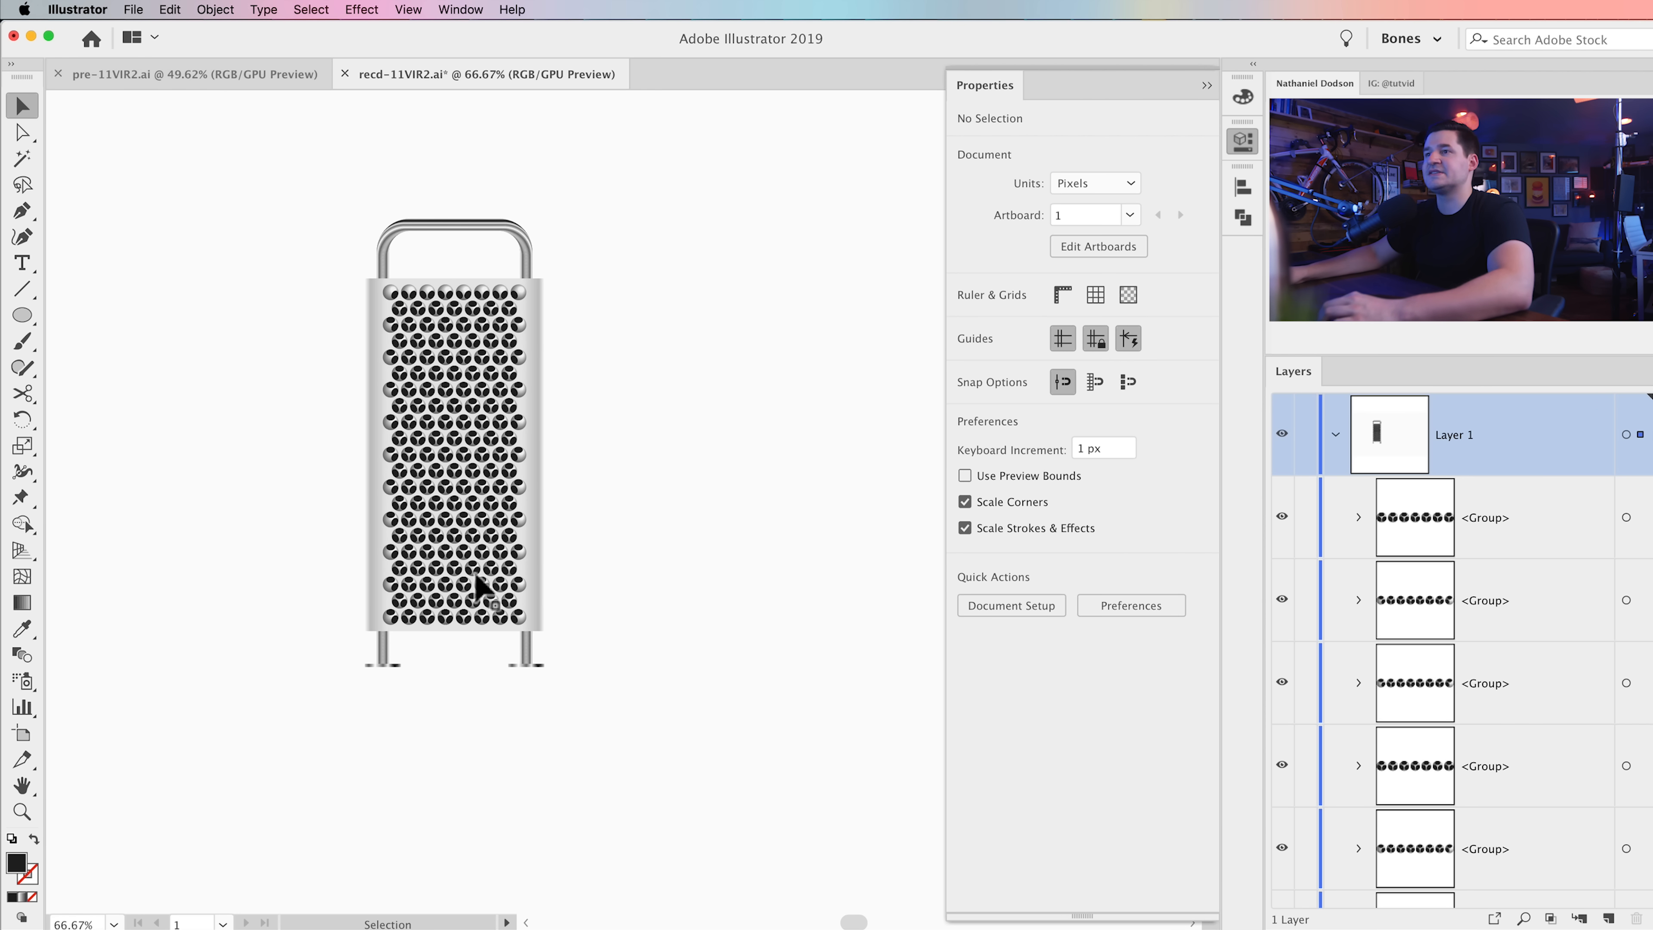
{"action": "left_click_drag", "start_coordinate": [605, 467], "coordinate": [489, 518]}
{"action": "left_click_drag", "start_coordinate": [660, 491], "coordinate": [544, 533]}
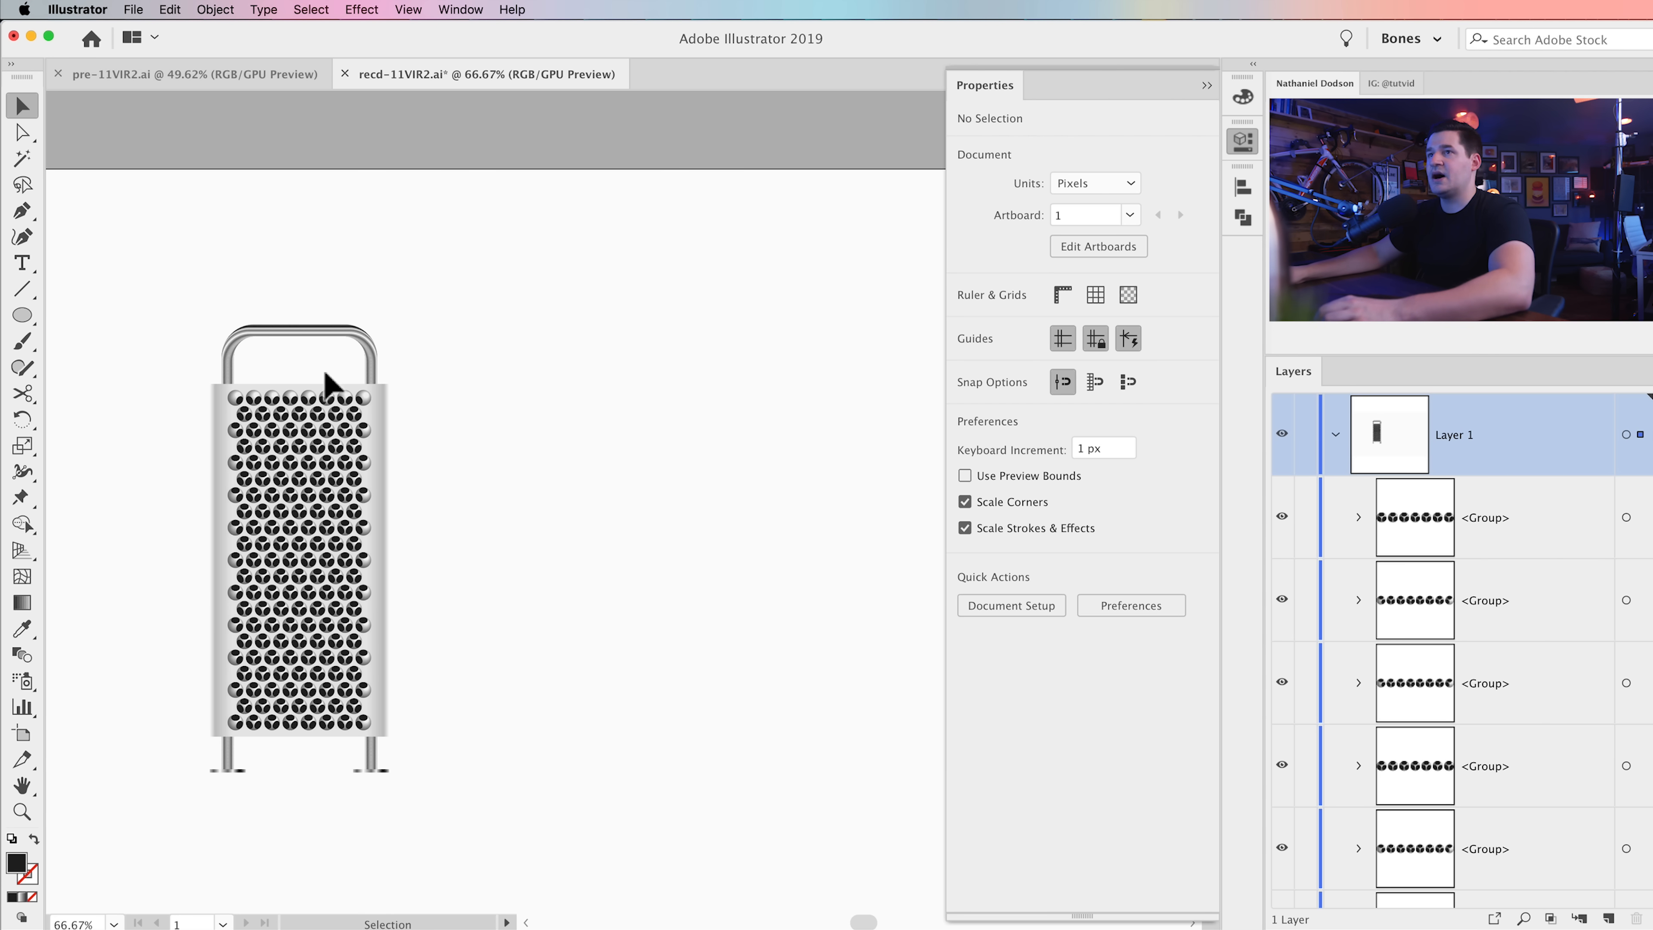
{"action": "left_click_drag", "start_coordinate": [191, 395], "coordinate": [431, 742]}
{"action": "key", "text": "super+g"}
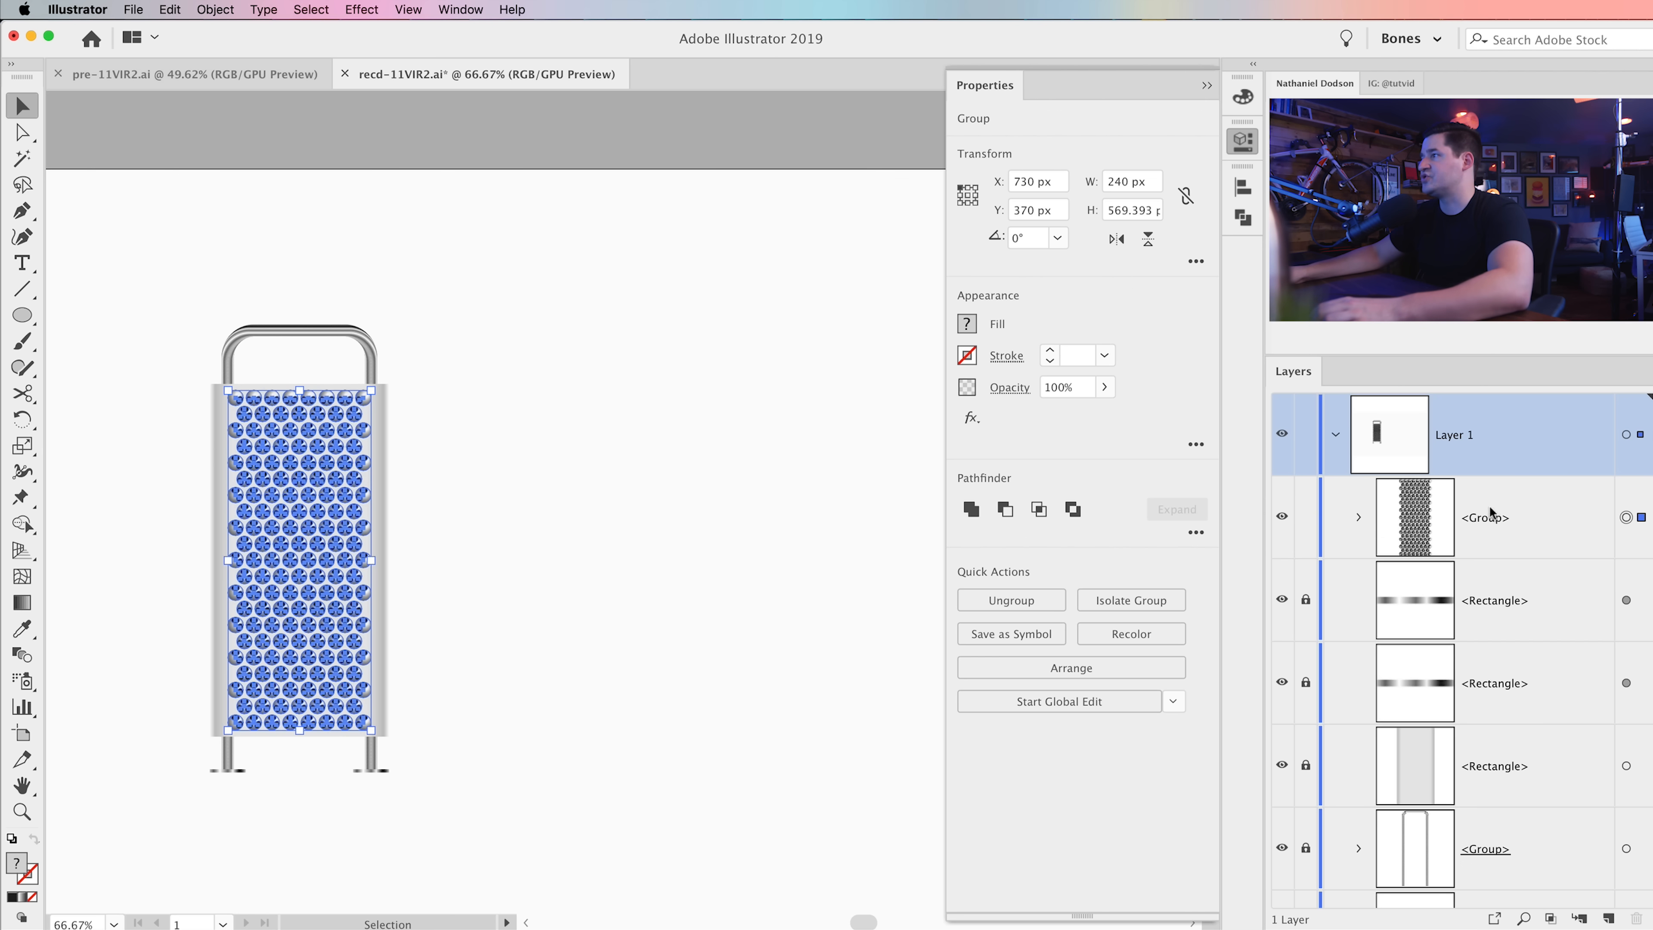
{"action": "left_click", "coordinate": [1306, 518]}
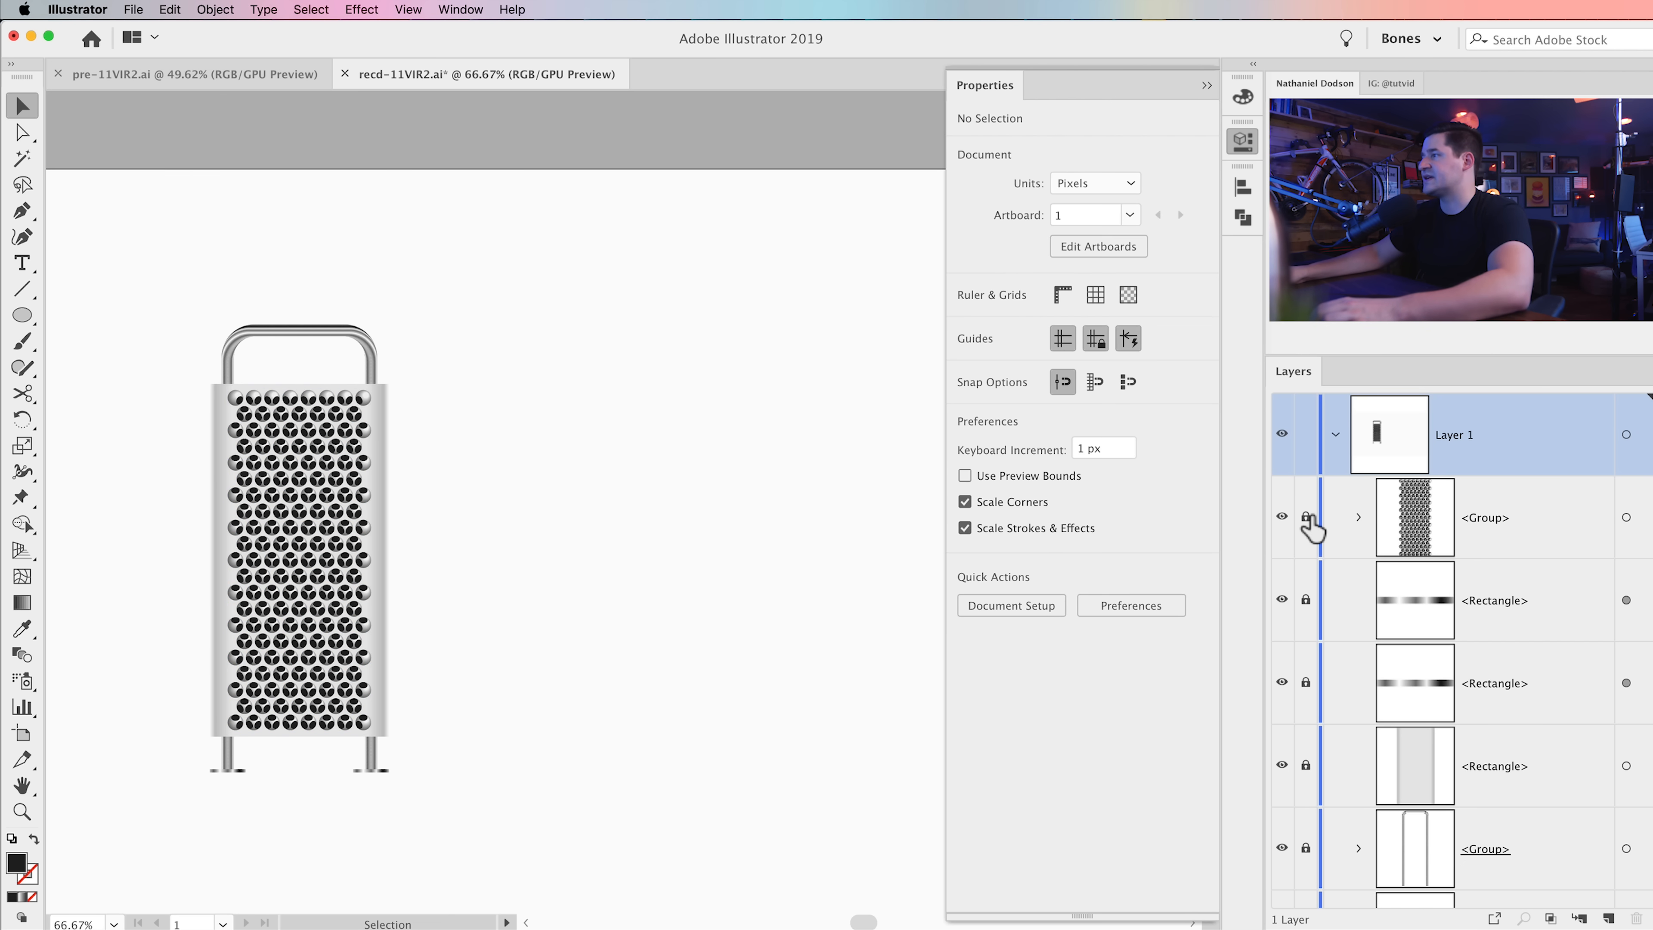
Step: Create a rounded rectangle 984 px wide and 566 px high with an 8 px corner radius beside the tower
{"action": "left_click_drag", "start_coordinate": [550, 447], "coordinate": [436, 432]}
{"action": "left_click_drag", "start_coordinate": [22, 315], "coordinate": [180, 343]}
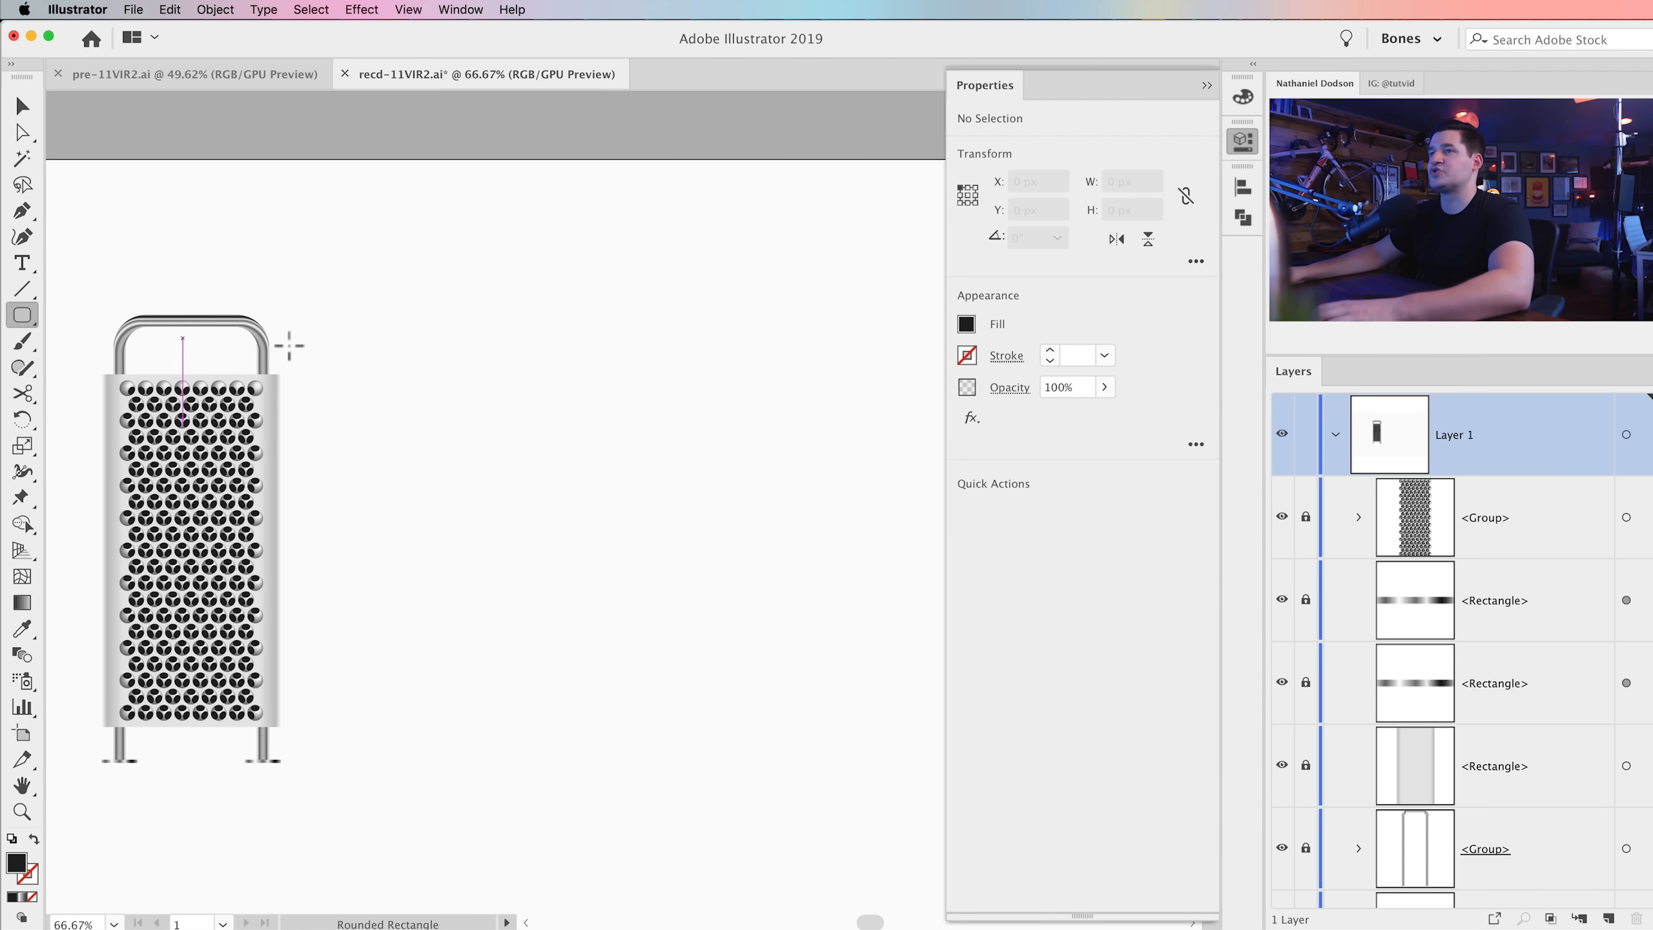
{"action": "left_click", "coordinate": [473, 390]}
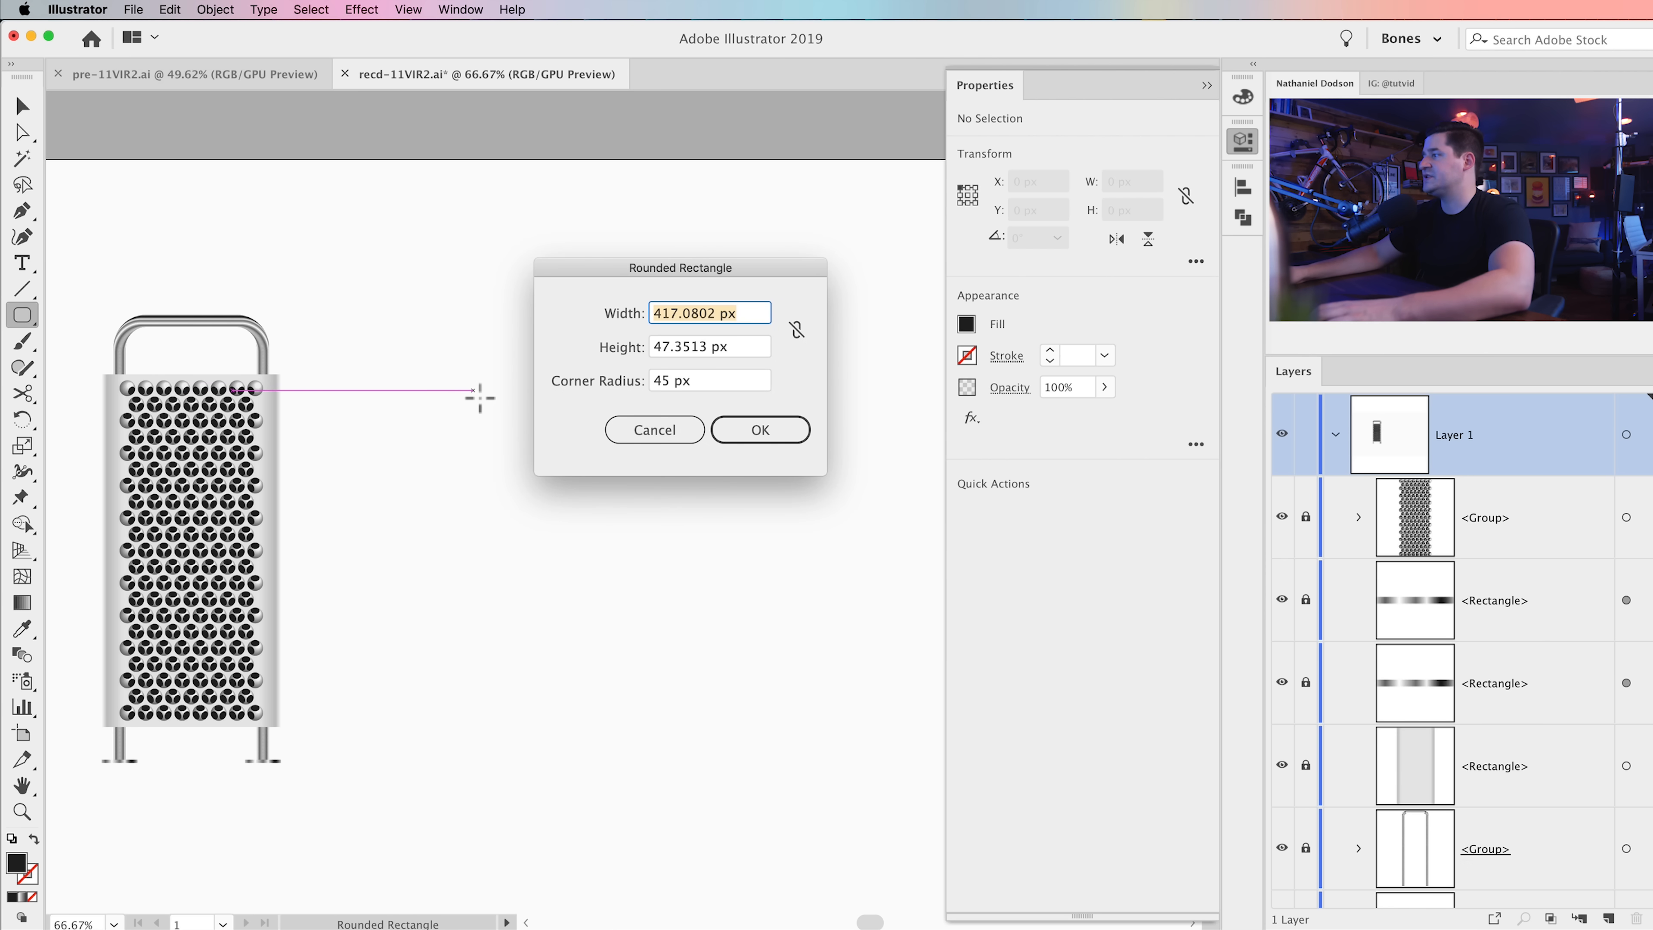
{"action": "type", "text": "984"}
{"action": "key", "text": "Tab"}
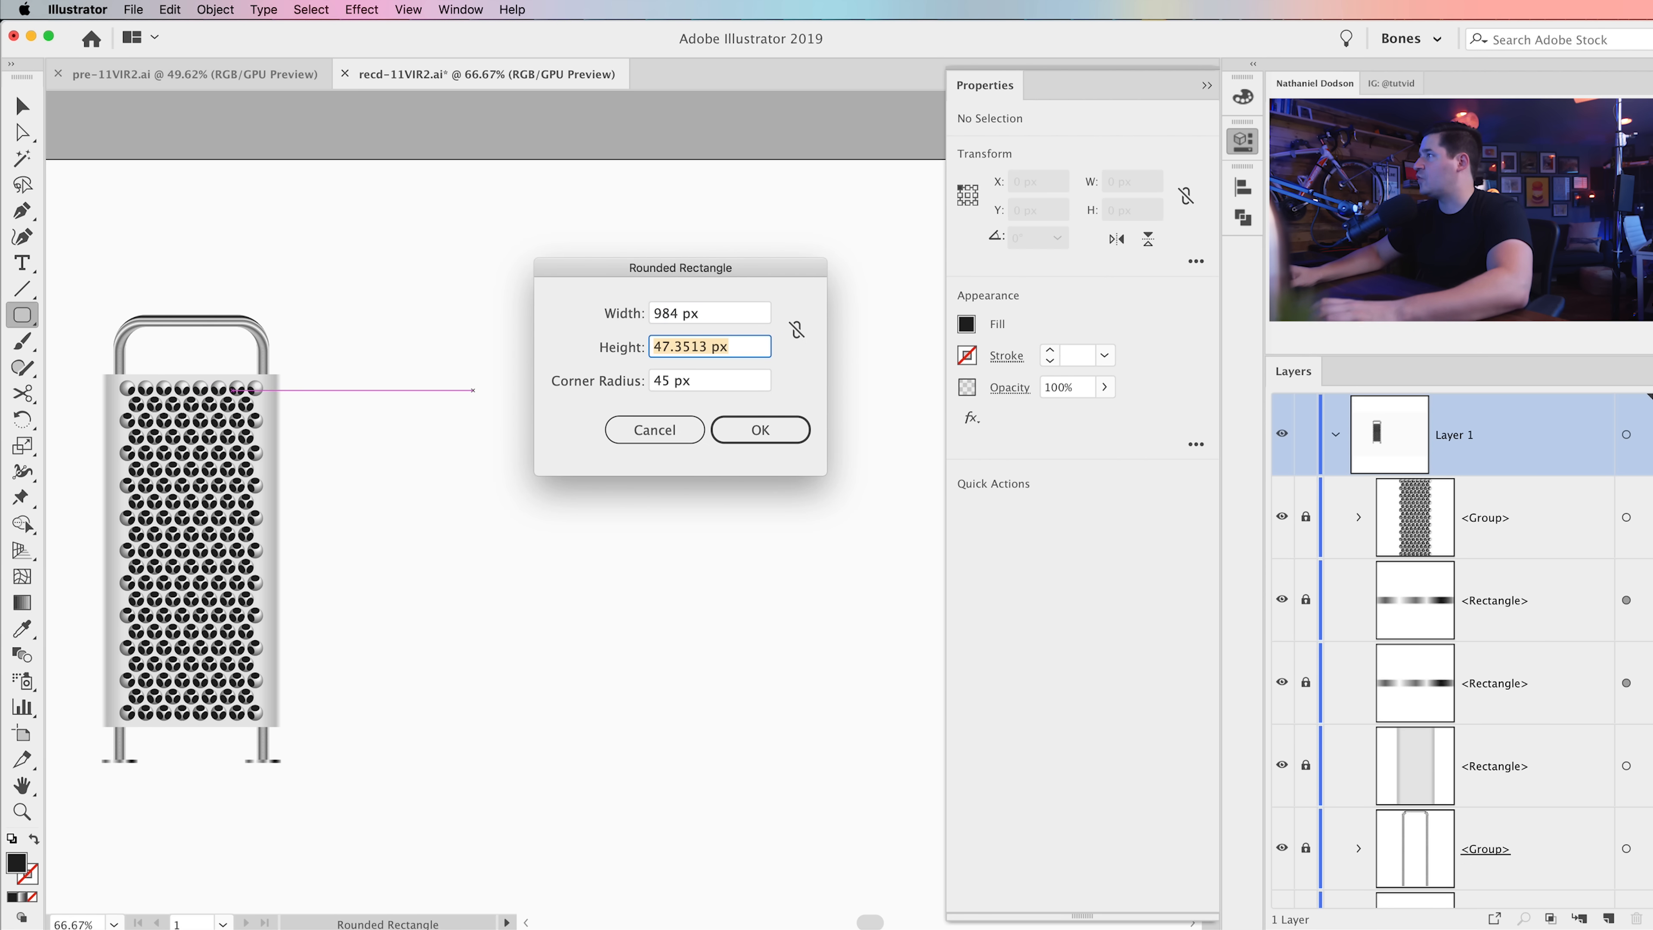
{"action": "type", "text": "566"}
{"action": "key", "text": "Tab"}
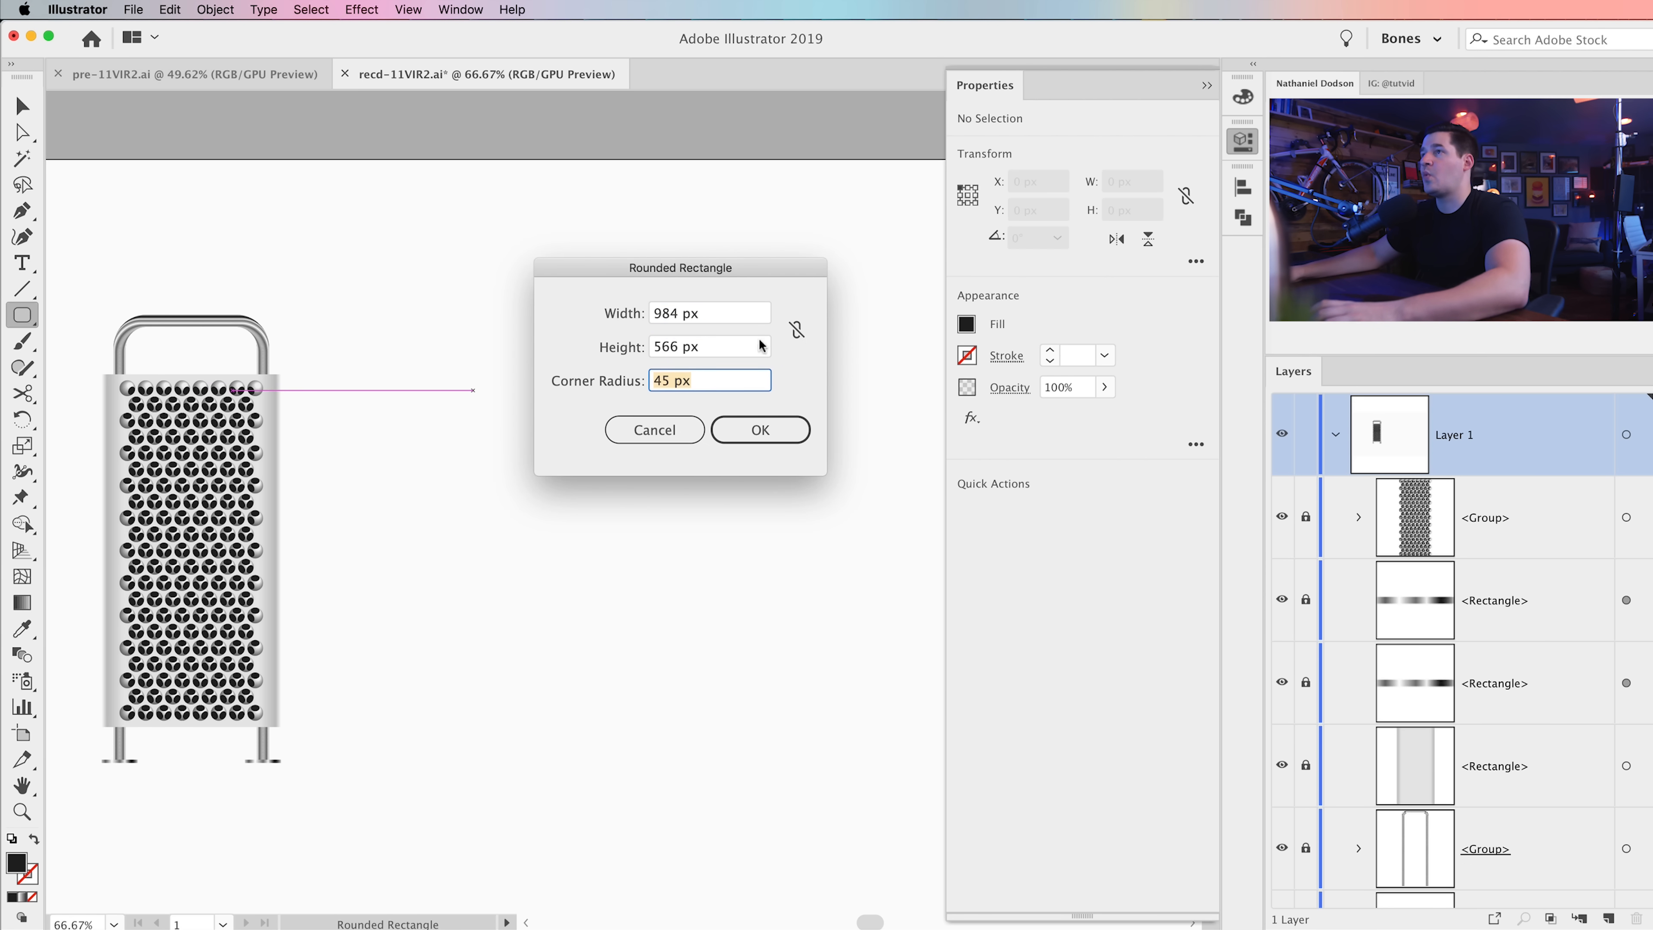
{"action": "left_click_drag", "start_coordinate": [711, 265], "coordinate": [635, 280]}
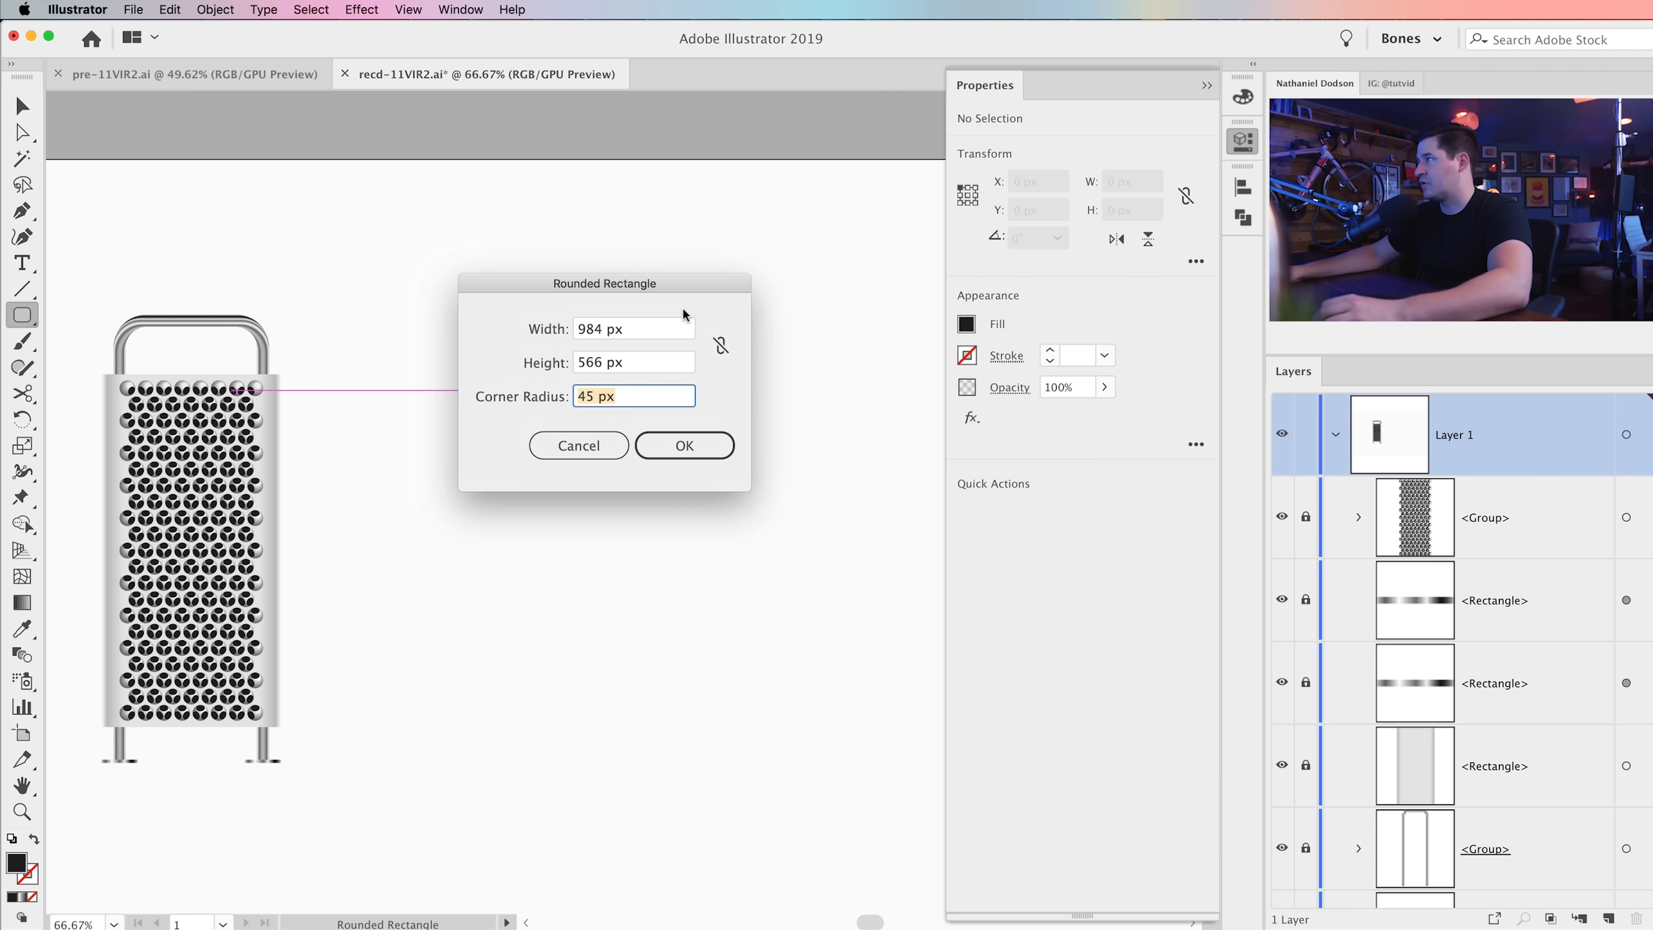
{"action": "type", "text": "8"}
{"action": "key", "text": "Tab"}
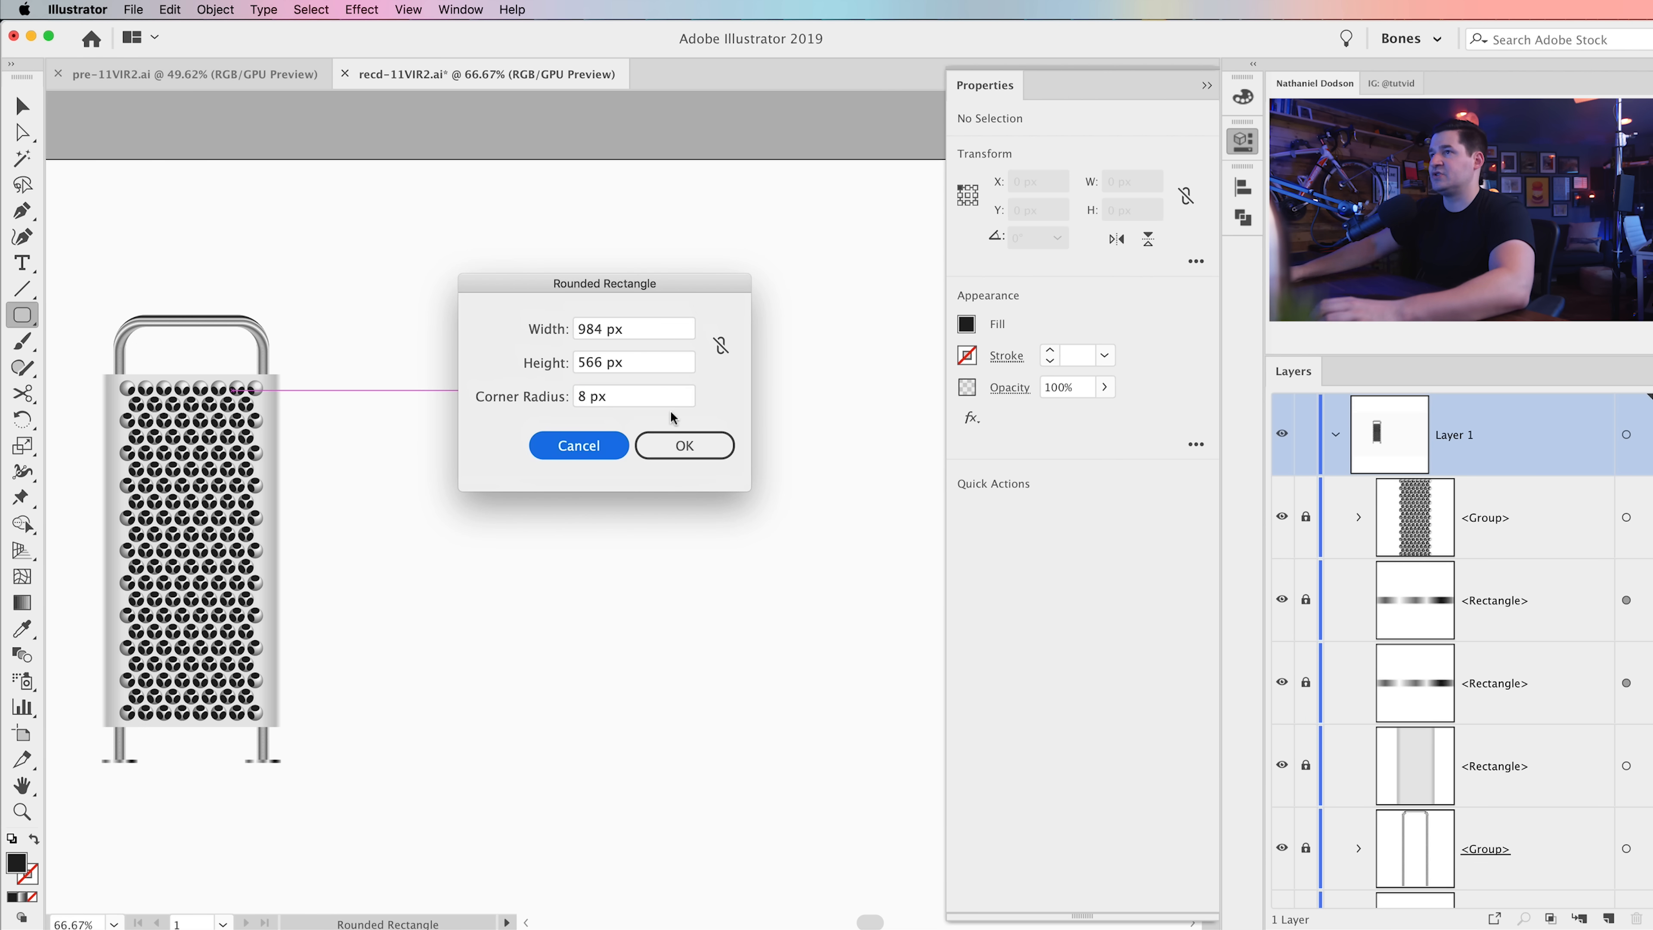
{"action": "left_click", "coordinate": [682, 448]}
Step: Position the rounded rectangle to the right of the tower at about X 1135 px, Y 206 px
{"action": "key", "text": "v"}
{"action": "left_click_drag", "start_coordinate": [770, 527], "coordinate": [650, 400]}
{"action": "key", "text": "space"}
{"action": "left_click_drag", "start_coordinate": [764, 557], "coordinate": [732, 520]}
{"action": "key", "text": "space"}
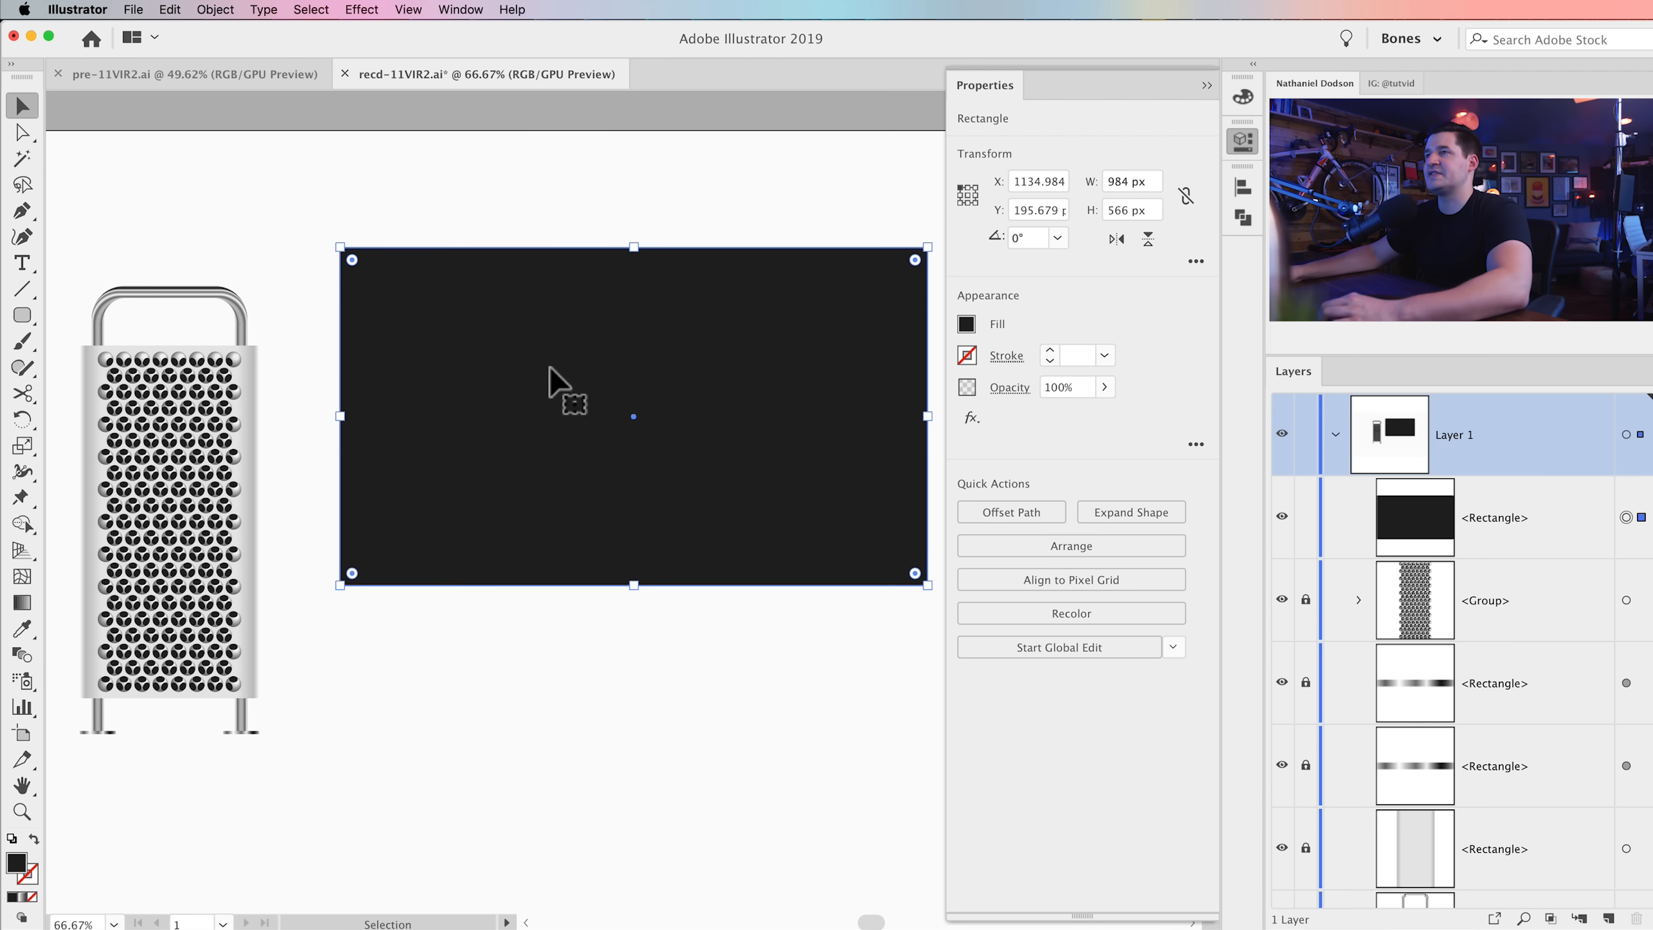
{"action": "left_click_drag", "start_coordinate": [668, 383], "coordinate": [675, 386]}
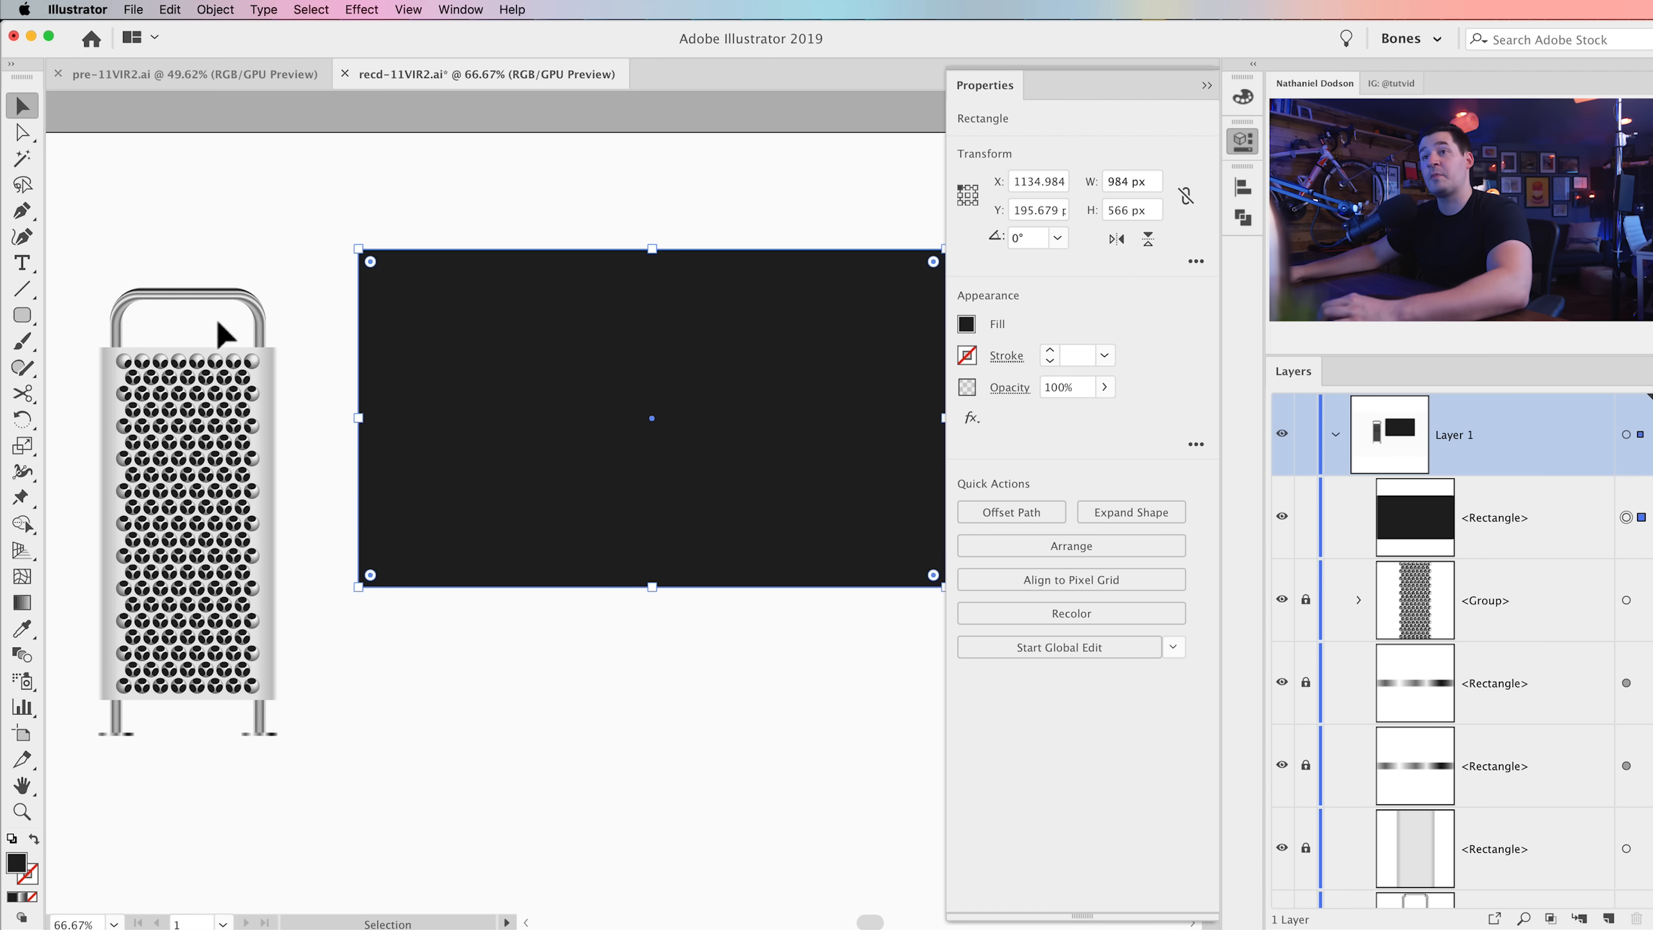
{"action": "key", "text": "space"}
{"action": "left_click_drag", "start_coordinate": [628, 561], "coordinate": [549, 529]}
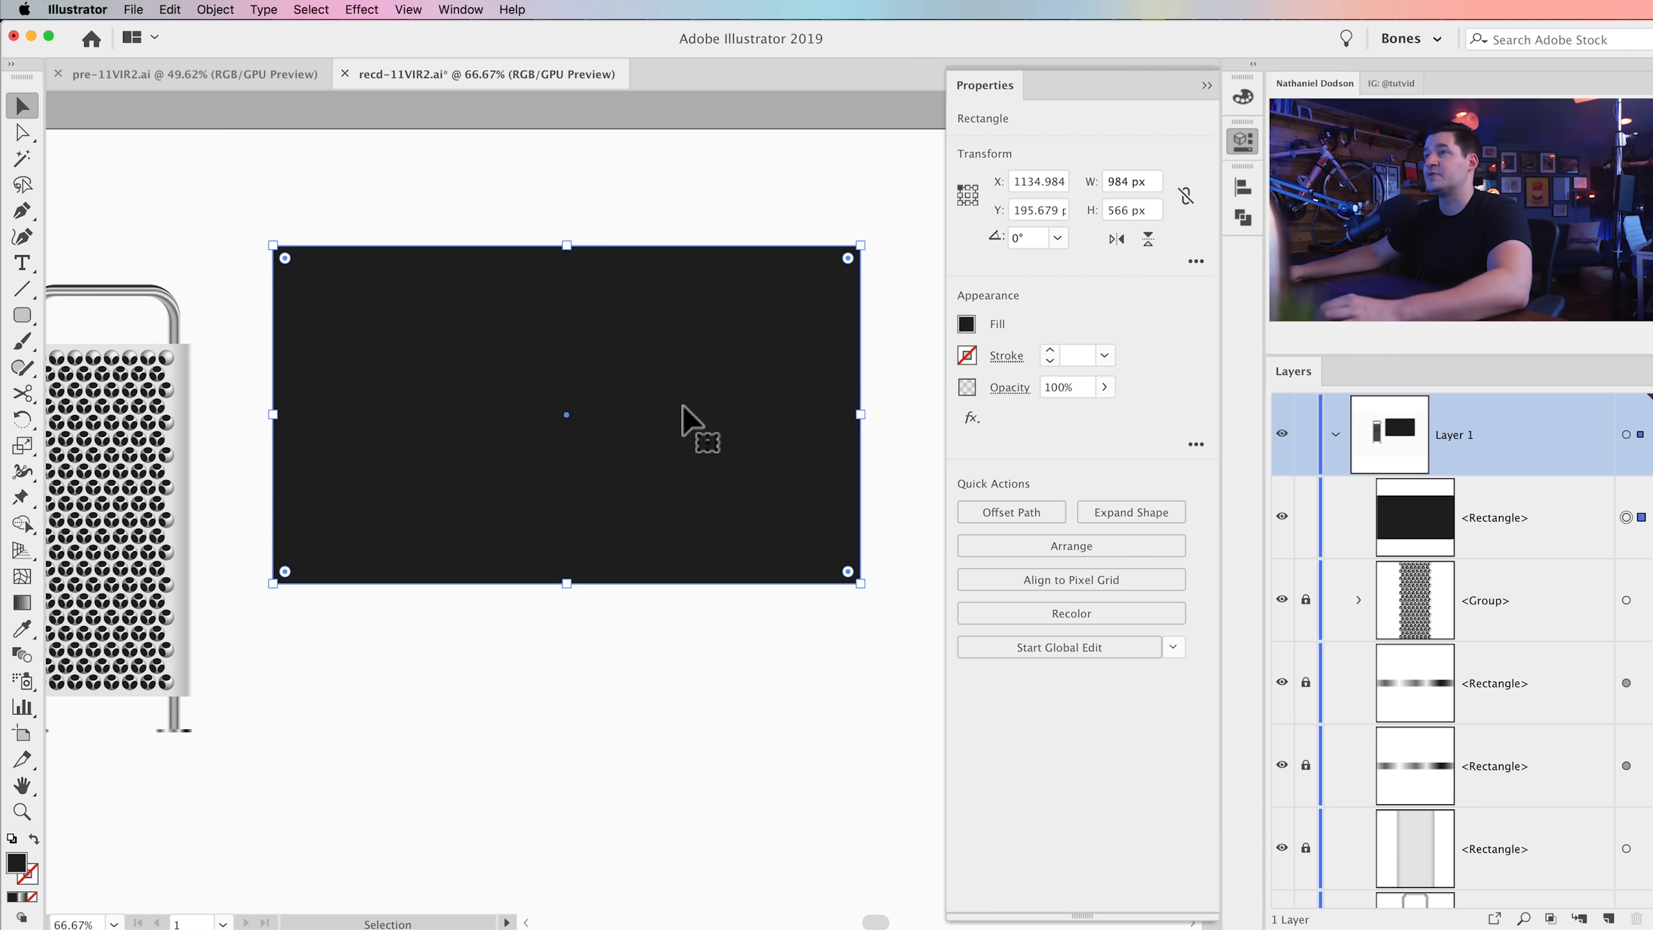
{"action": "left_click_drag", "start_coordinate": [700, 423], "coordinate": [700, 430]}
{"action": "left_click", "coordinate": [712, 639]}
{"action": "left_click", "coordinate": [702, 379]}
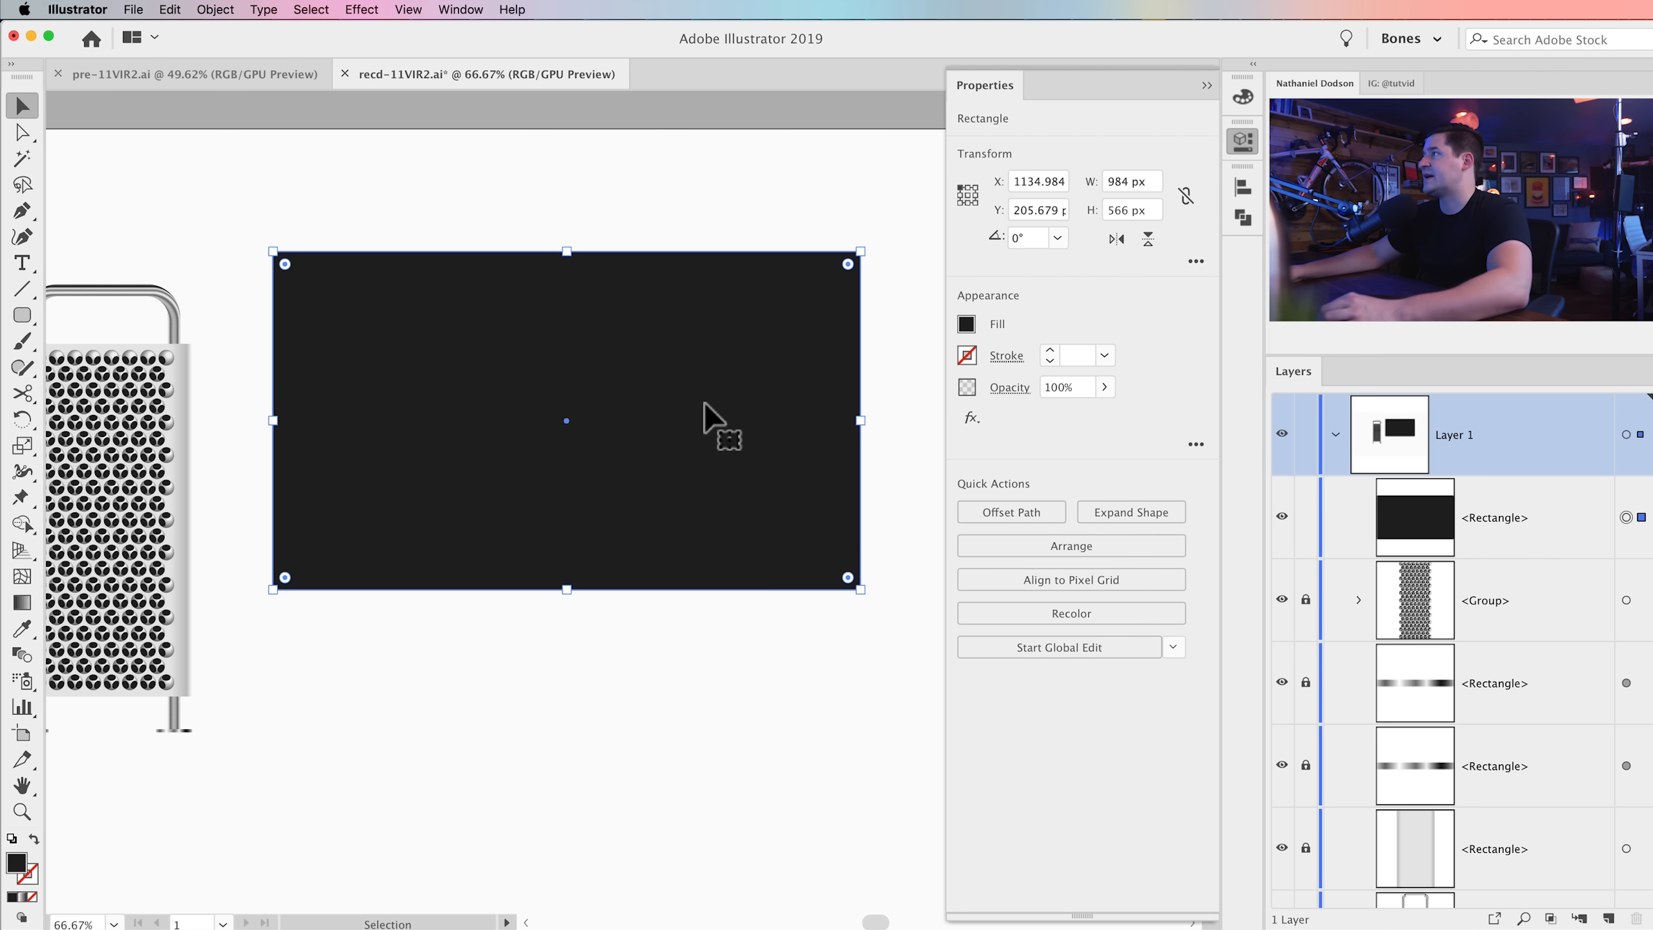
Step: Create a plain rectangle 960 px wide and 542 px high
{"action": "left_click_drag", "start_coordinate": [22, 315], "coordinate": [71, 316]}
{"action": "left_click", "coordinate": [394, 679]}
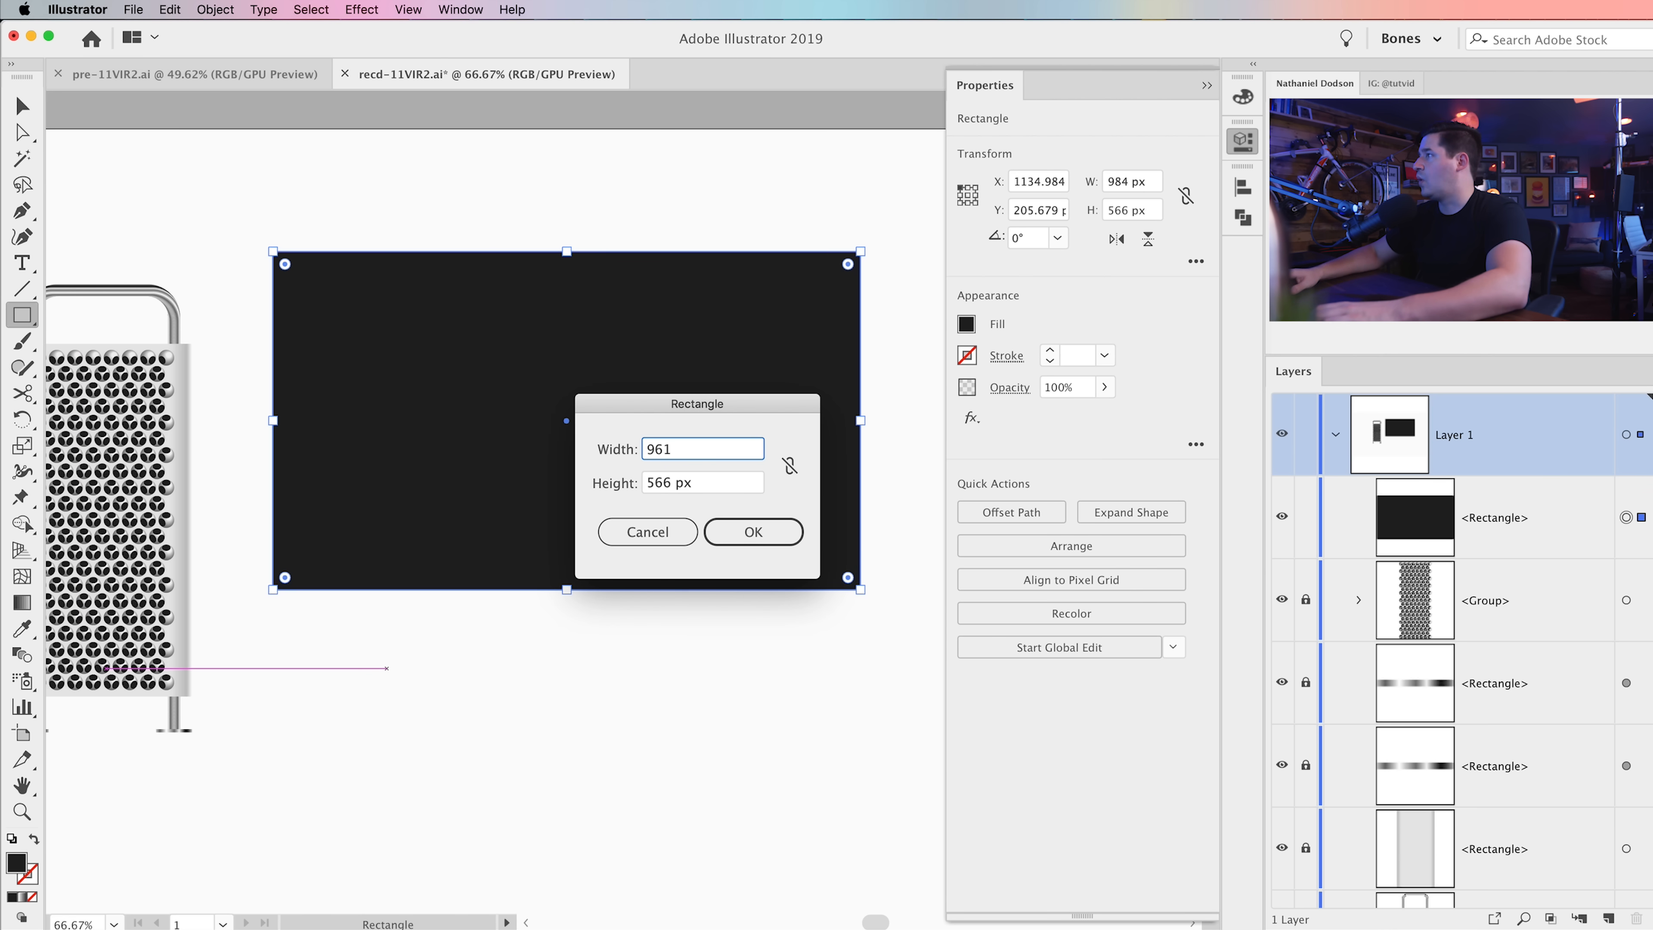
{"action": "type", "text": "961"}
{"action": "key", "text": "BackSpace"}
{"action": "type", "text": "0"}
{"action": "key", "text": "Tab"}
{"action": "type", "text": "542"}
{"action": "left_click", "coordinate": [753, 540]}
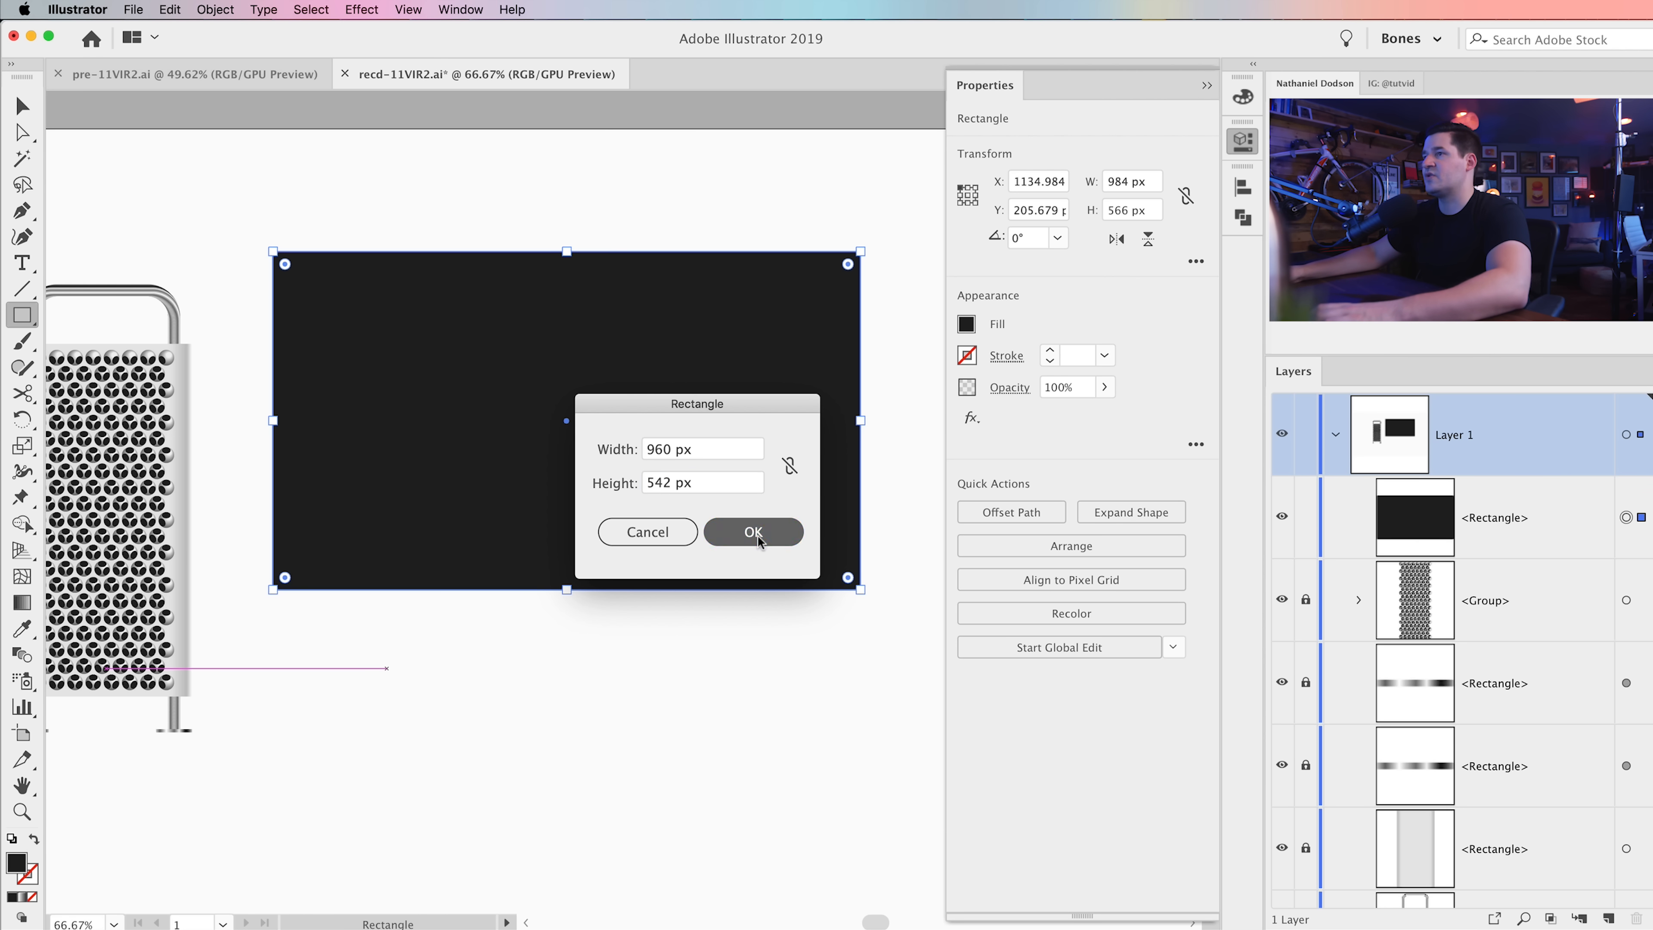
Step: Overlap the smaller rectangle on the rounded one with their right edges aligned and fill it dark red
{"action": "key", "text": "v"}
{"action": "left_click_drag", "start_coordinate": [756, 754], "coordinate": [645, 421]}
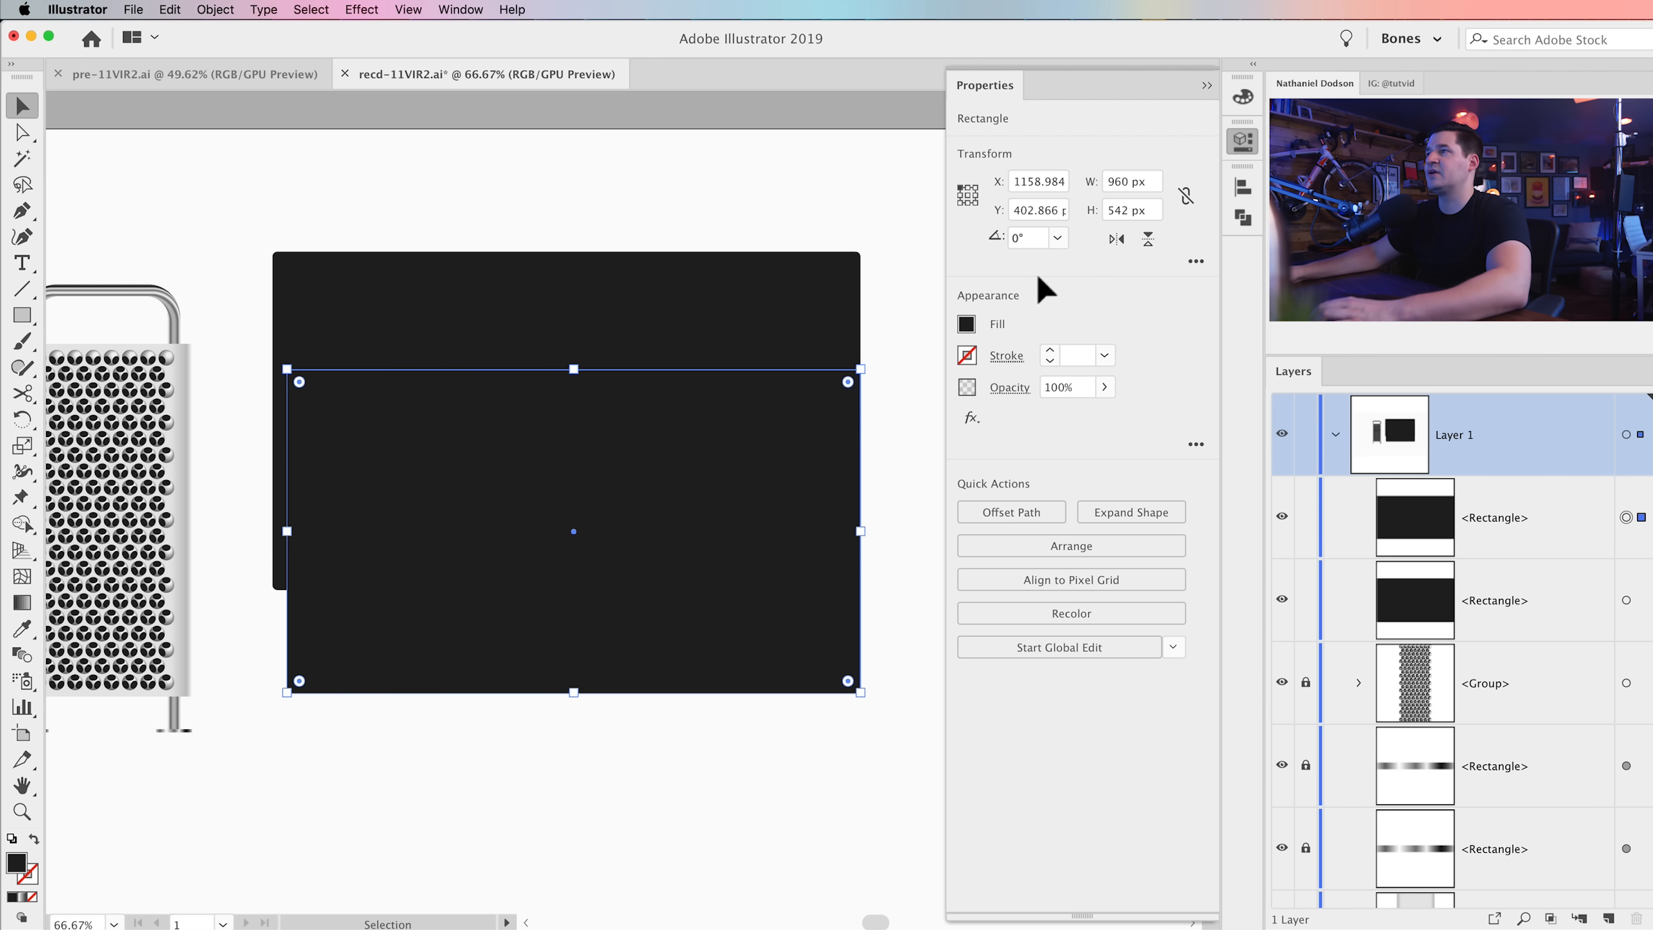
{"action": "left_click", "coordinate": [966, 324]}
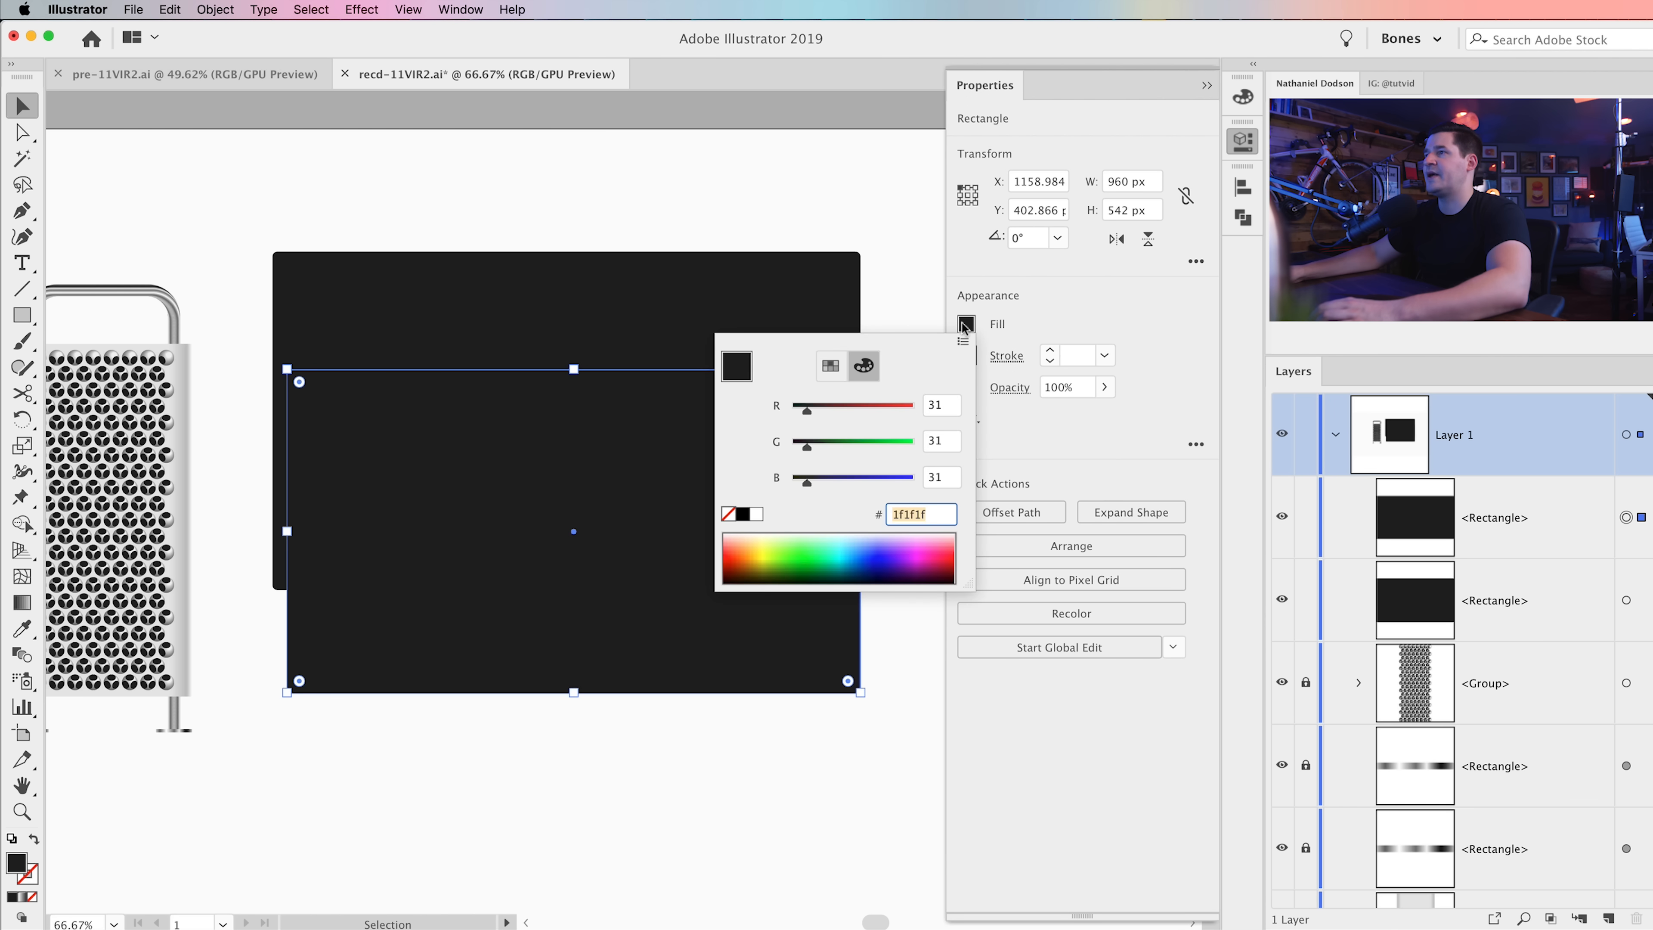
{"action": "left_click", "coordinate": [865, 413]}
{"action": "left_click", "coordinate": [601, 756]}
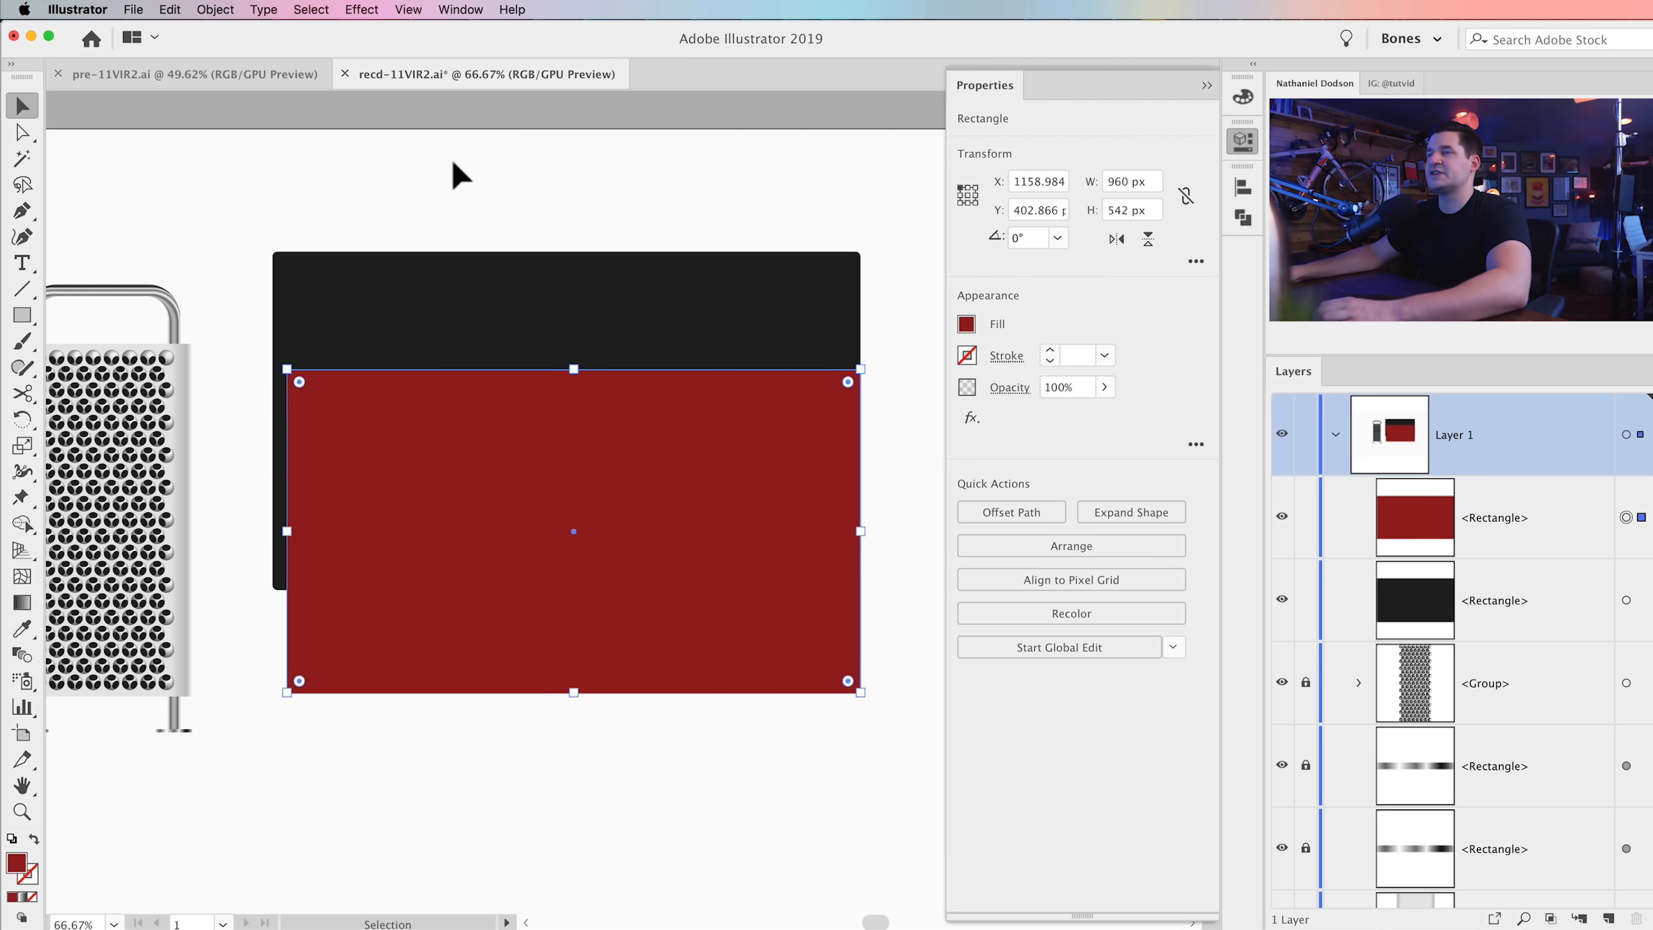
Step: Center the dark red rectangle horizontally and vertically on the rounded rectangle and move both slightly up and right beside the tower
{"action": "left_click_drag", "start_coordinate": [459, 175], "coordinate": [670, 274]}
{"action": "left_click", "coordinate": [1043, 511]}
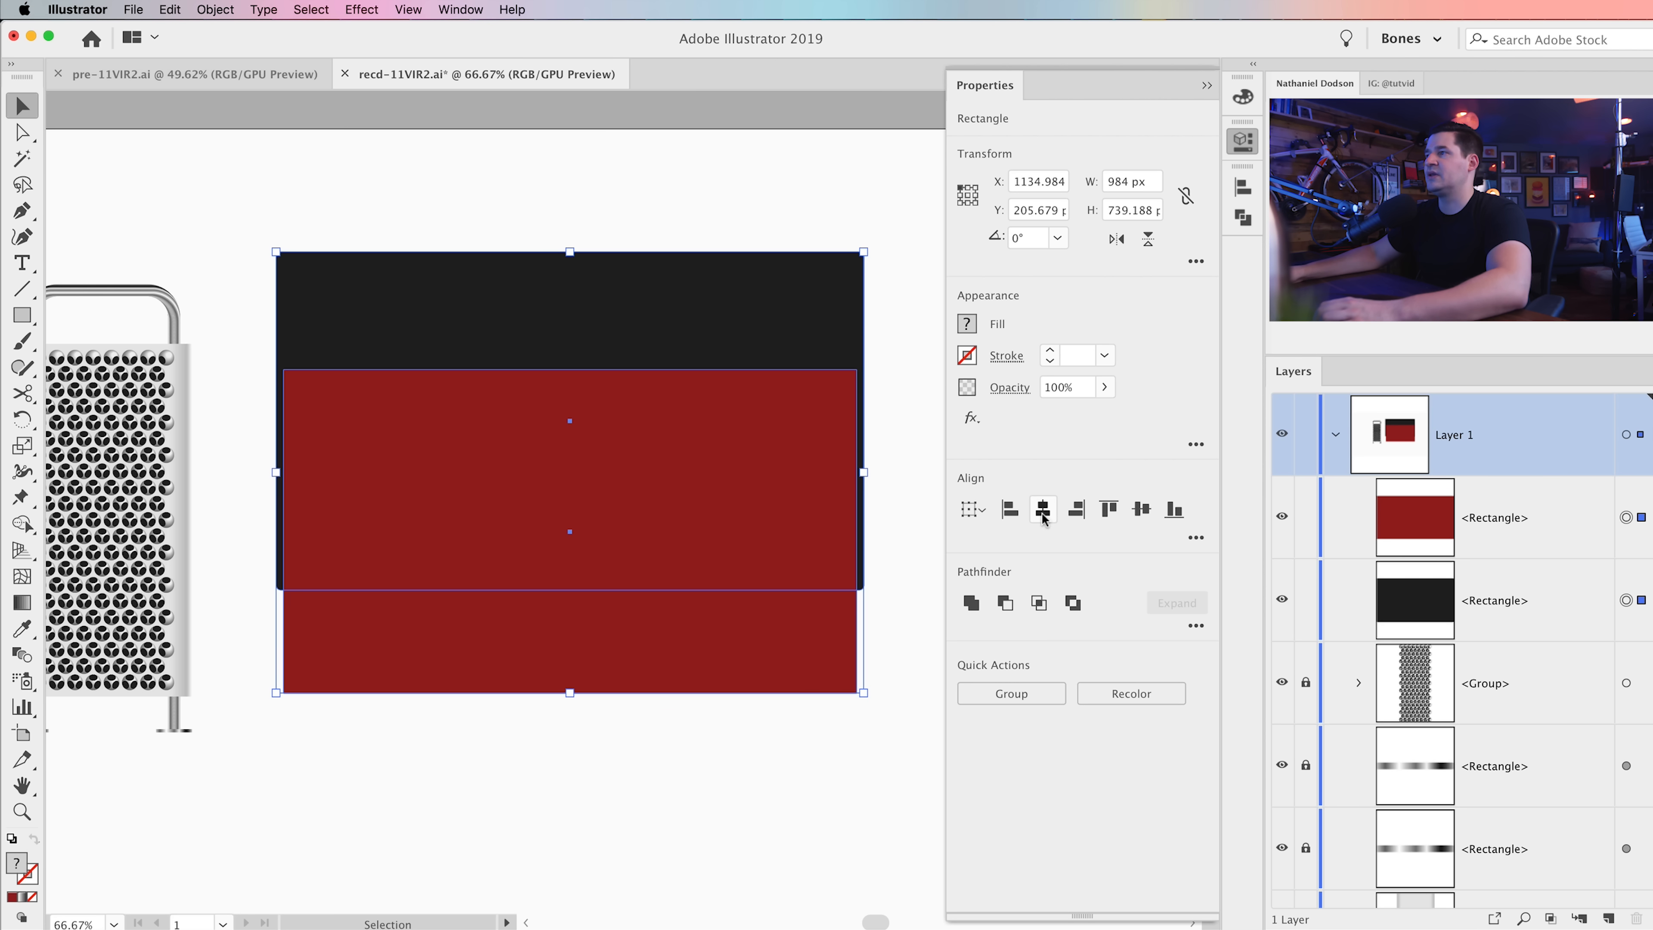
{"action": "left_click", "coordinate": [1141, 508]}
{"action": "left_click", "coordinate": [703, 746]}
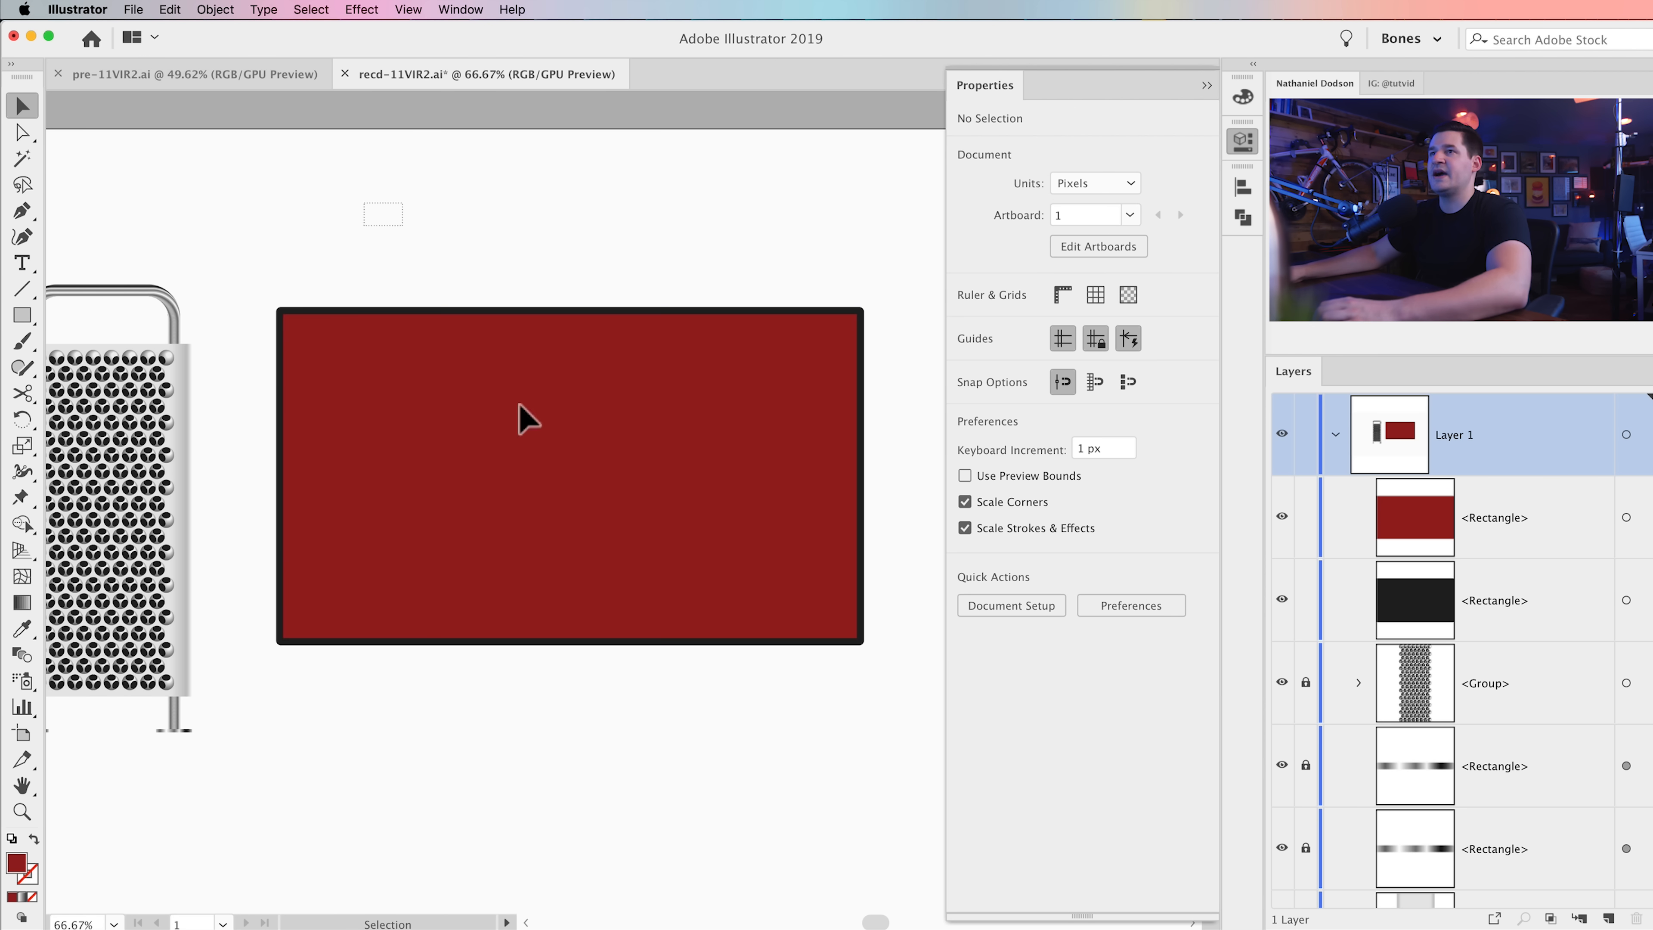
{"action": "key", "text": "super+a"}
{"action": "left_click_drag", "start_coordinate": [641, 469], "coordinate": [650, 417]}
{"action": "left_click", "coordinate": [638, 794]}
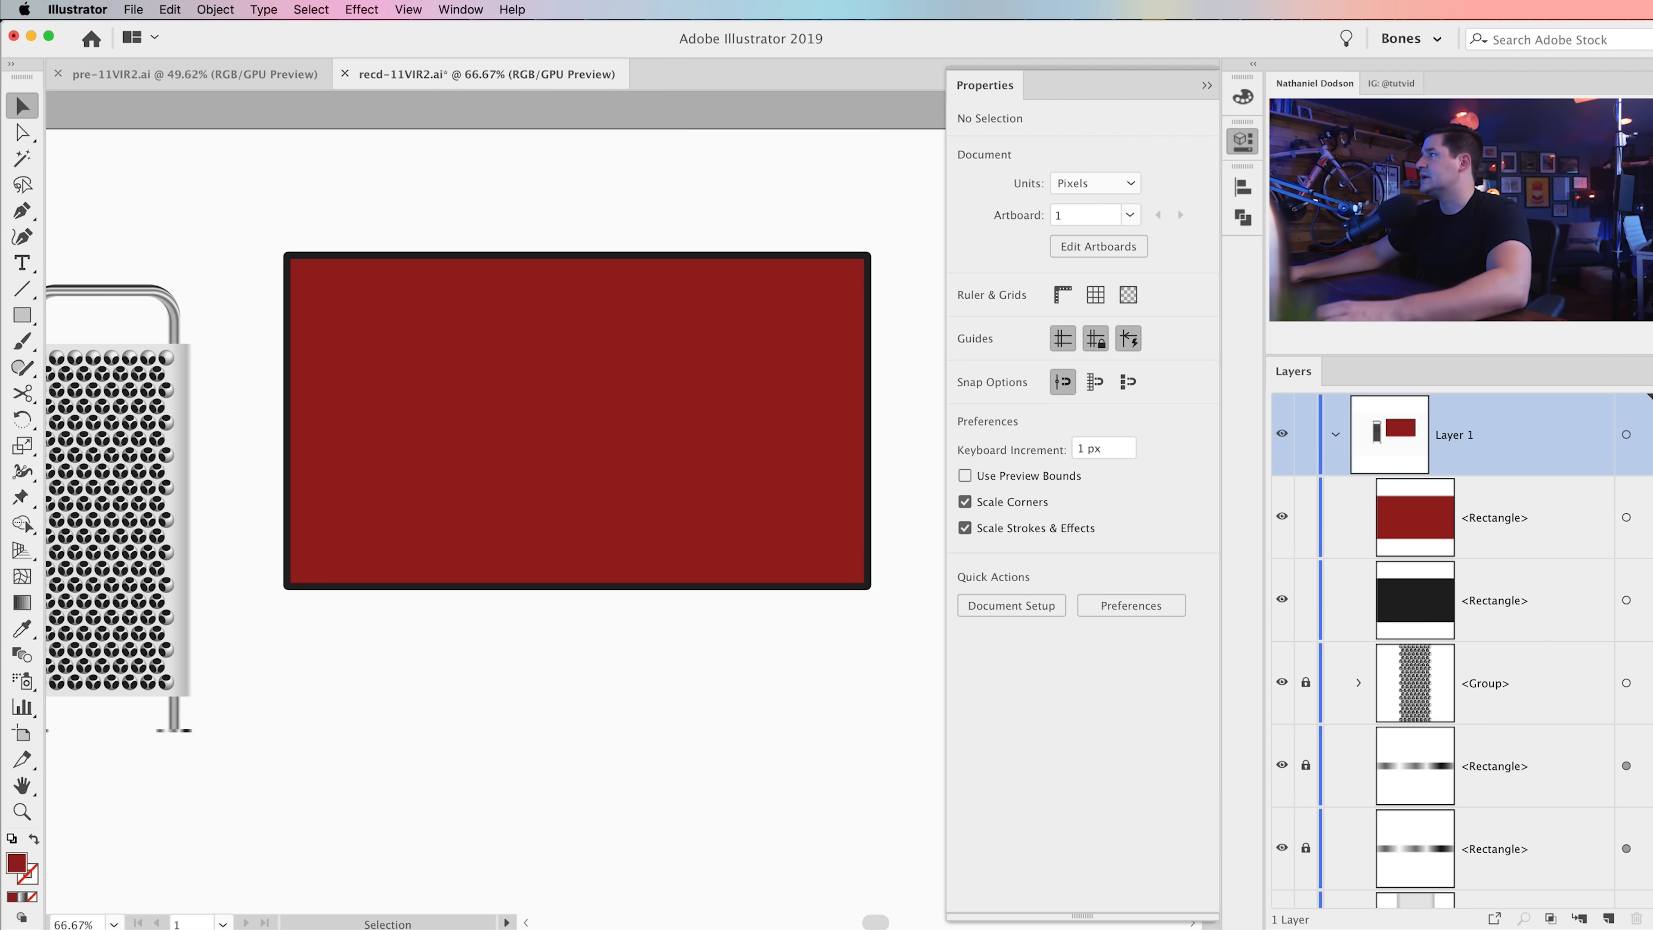
Step: Create a 250 px by 250 px square below the display for its stand
{"action": "left_click", "coordinate": [22, 315]}
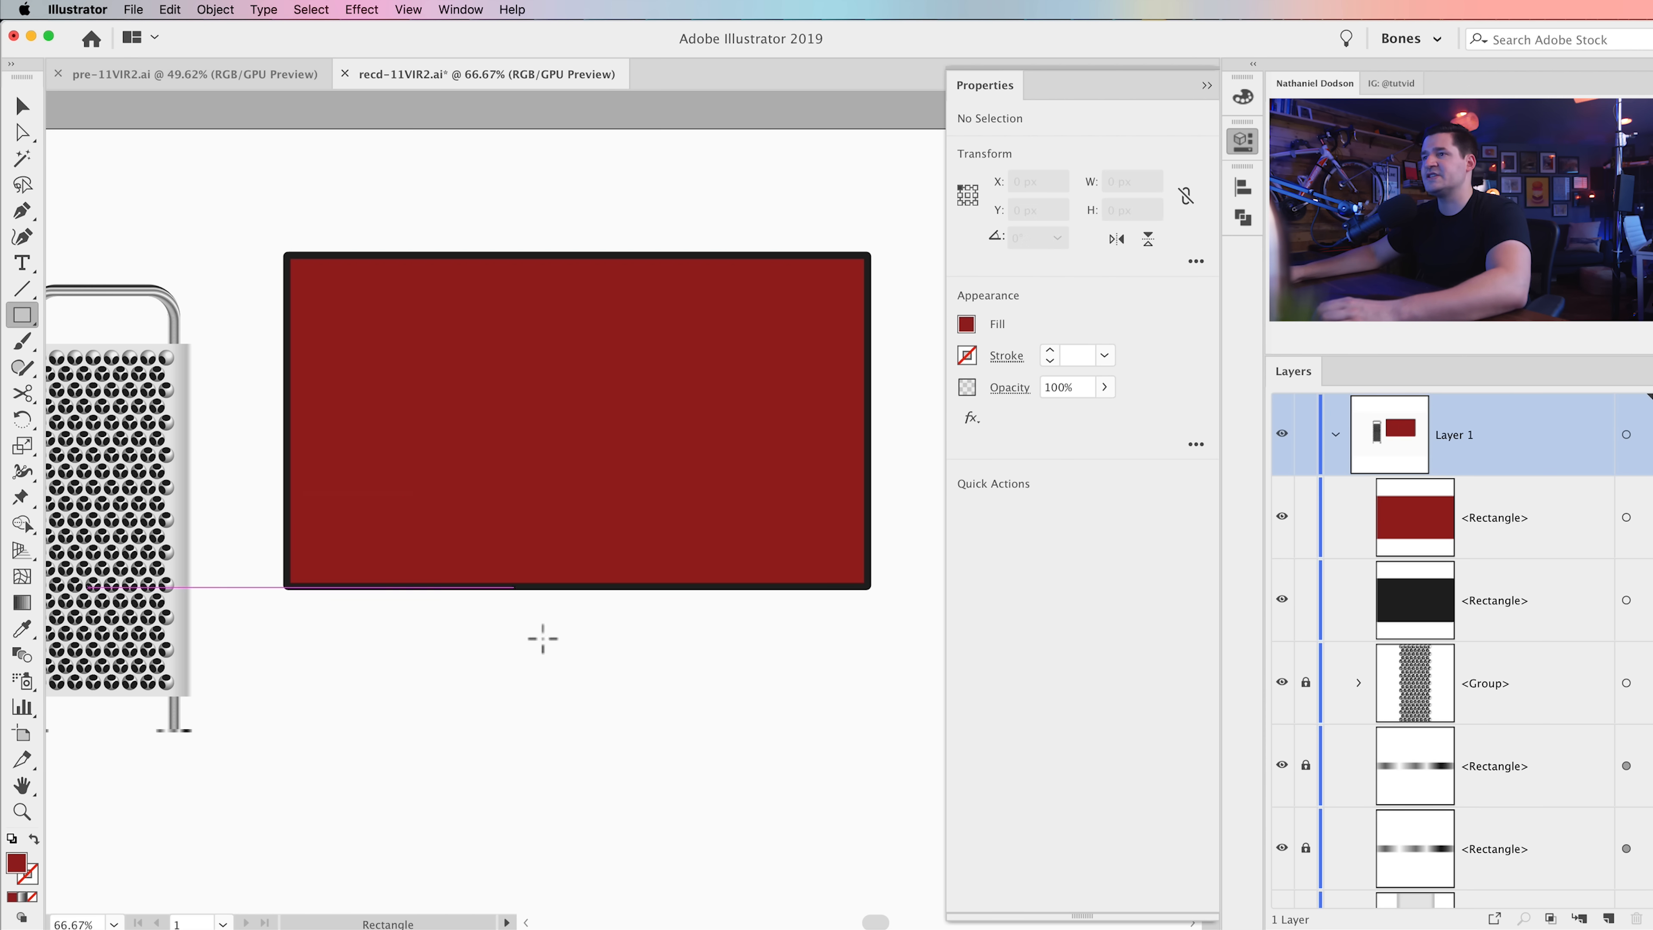
{"action": "left_click", "coordinate": [511, 656]}
{"action": "key", "text": "Tab"}
{"action": "type", "text": "25"}
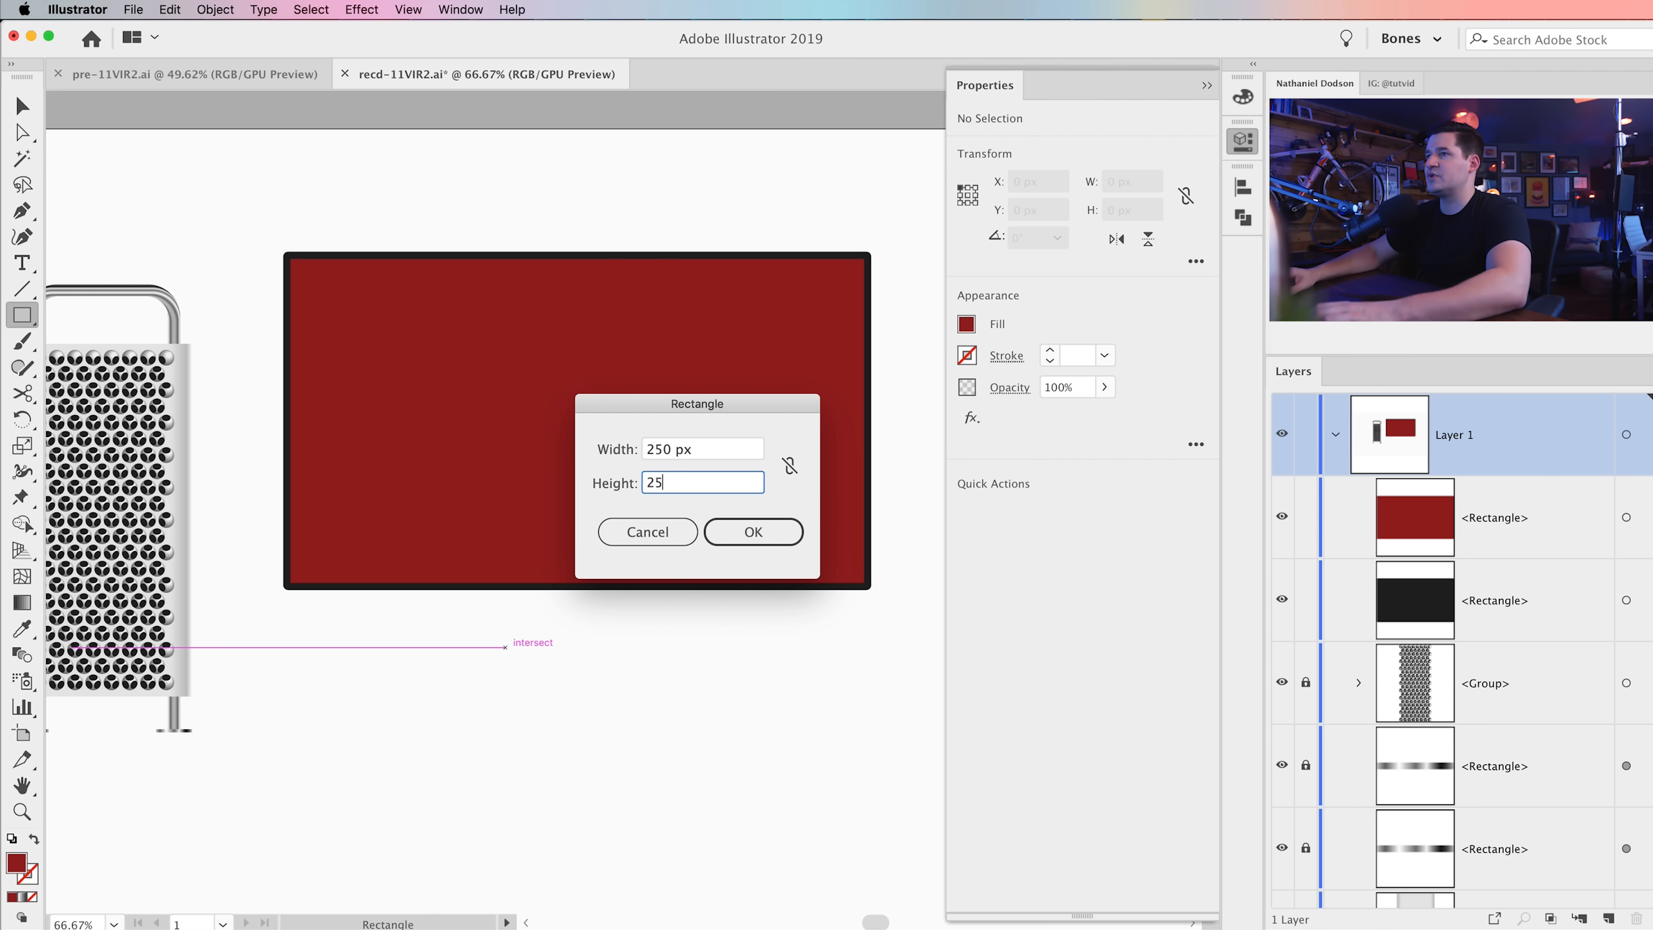
{"action": "key", "text": "Tab"}
{"action": "left_click", "coordinate": [753, 532]}
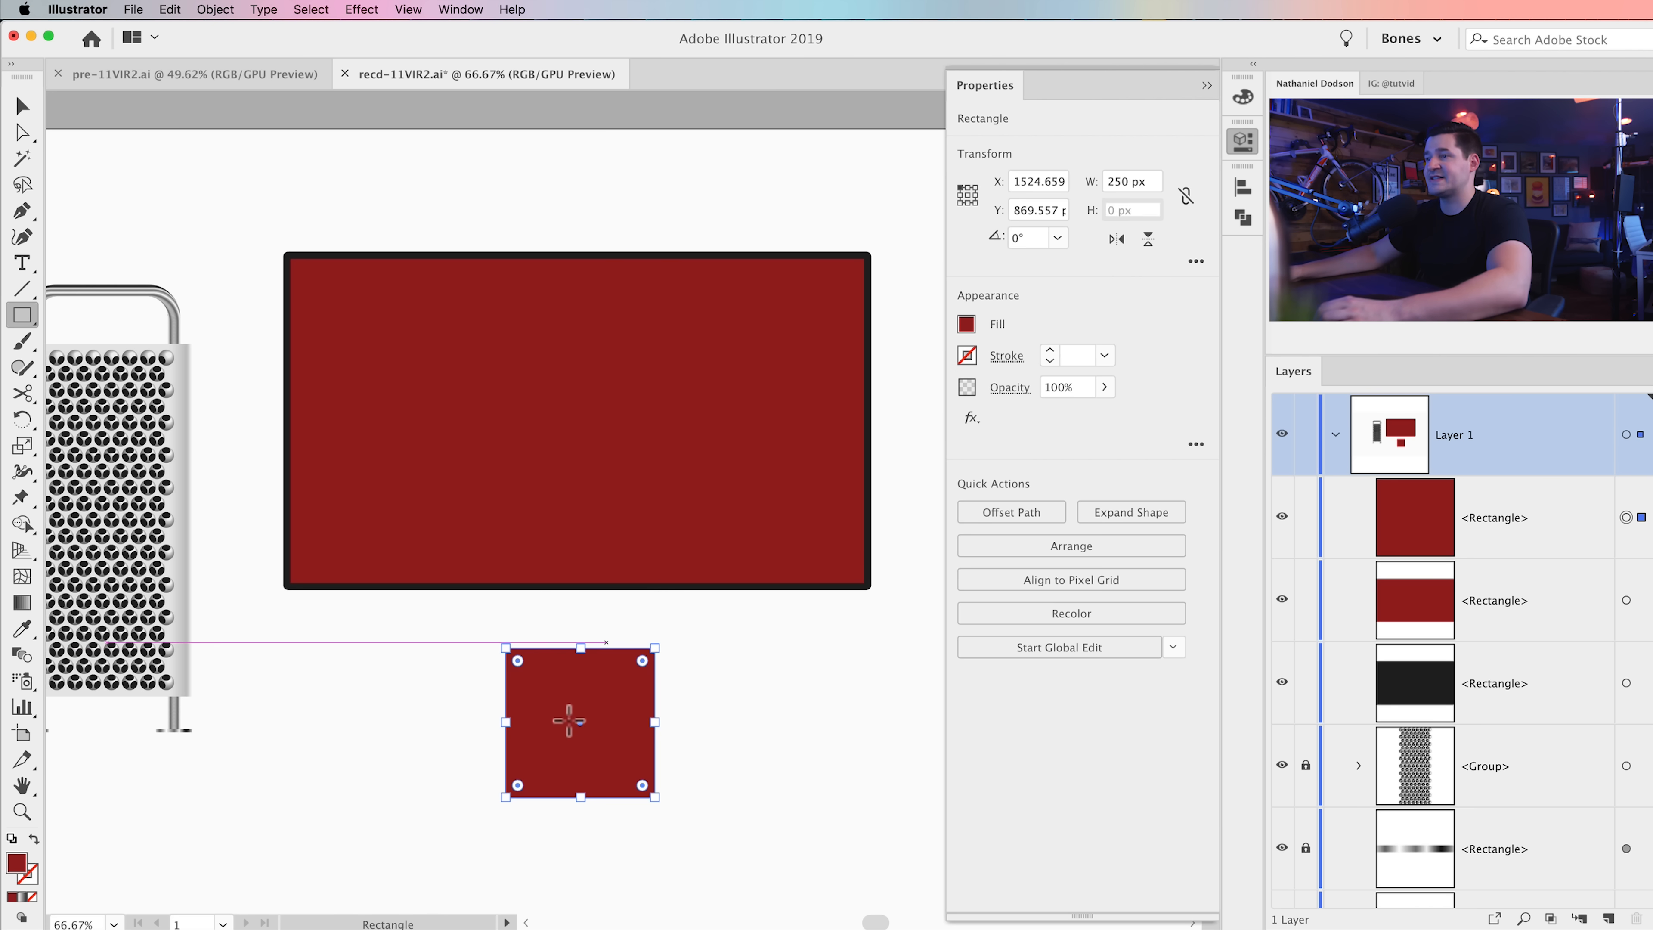
Step: Move the square up to overlap the display's lower edge near its middle and stack it behind the black rounded rectangle
{"action": "key", "text": "v"}
{"action": "left_click_drag", "start_coordinate": [613, 707], "coordinate": [618, 612]}
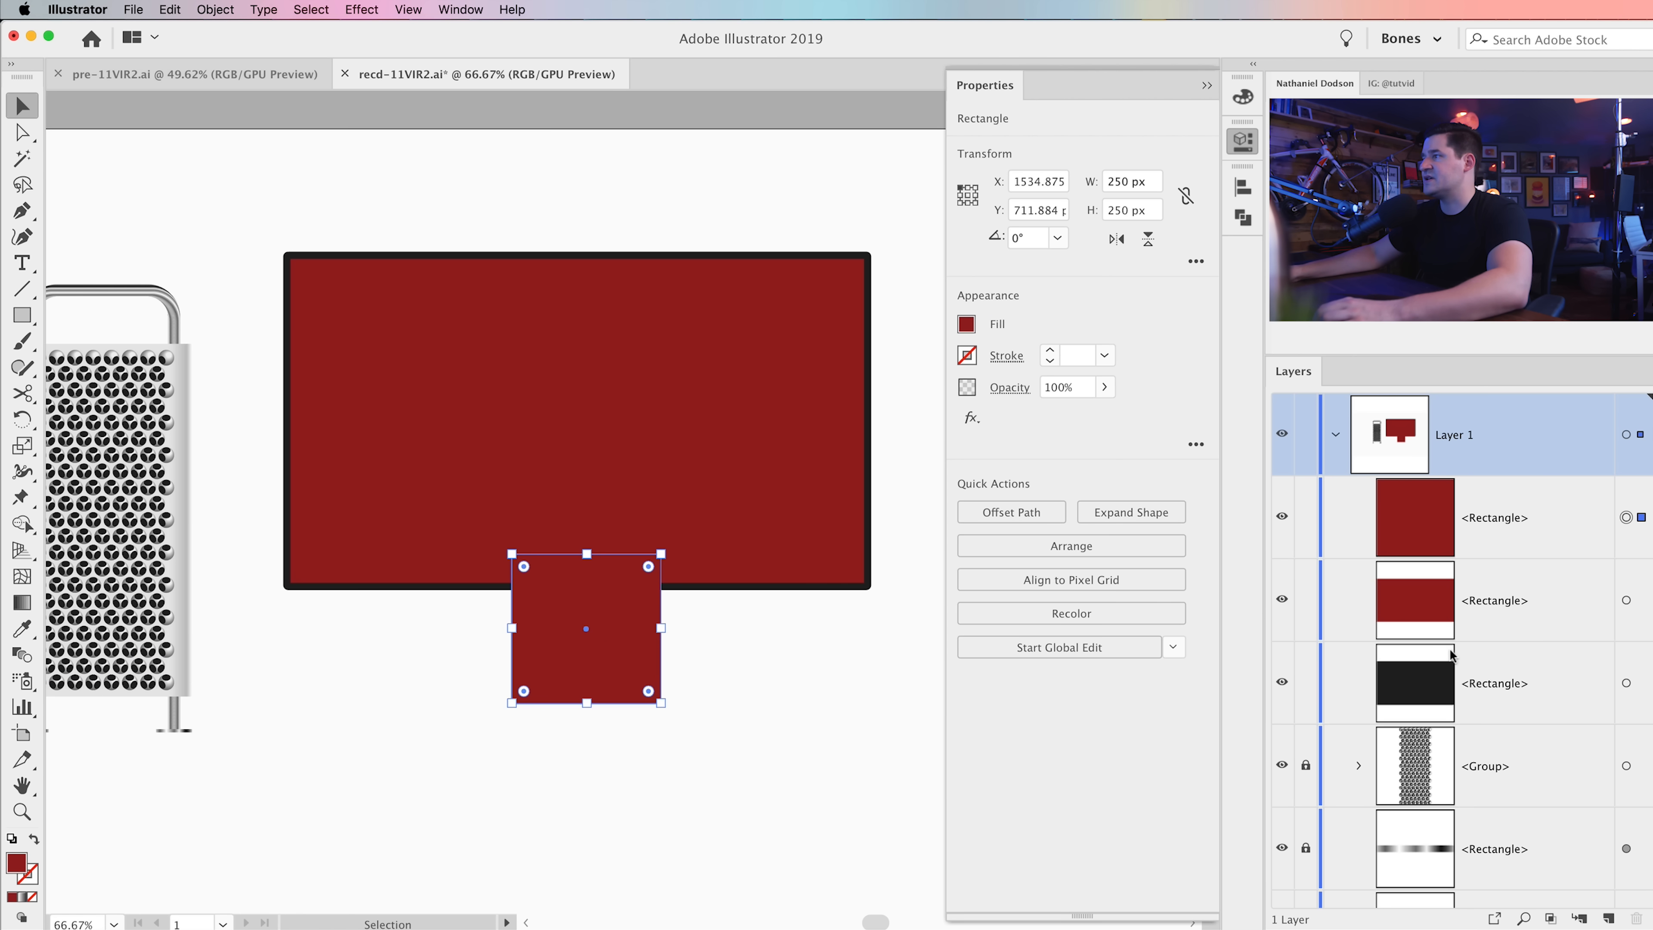
{"action": "left_click_drag", "start_coordinate": [1499, 532], "coordinate": [1546, 704]}
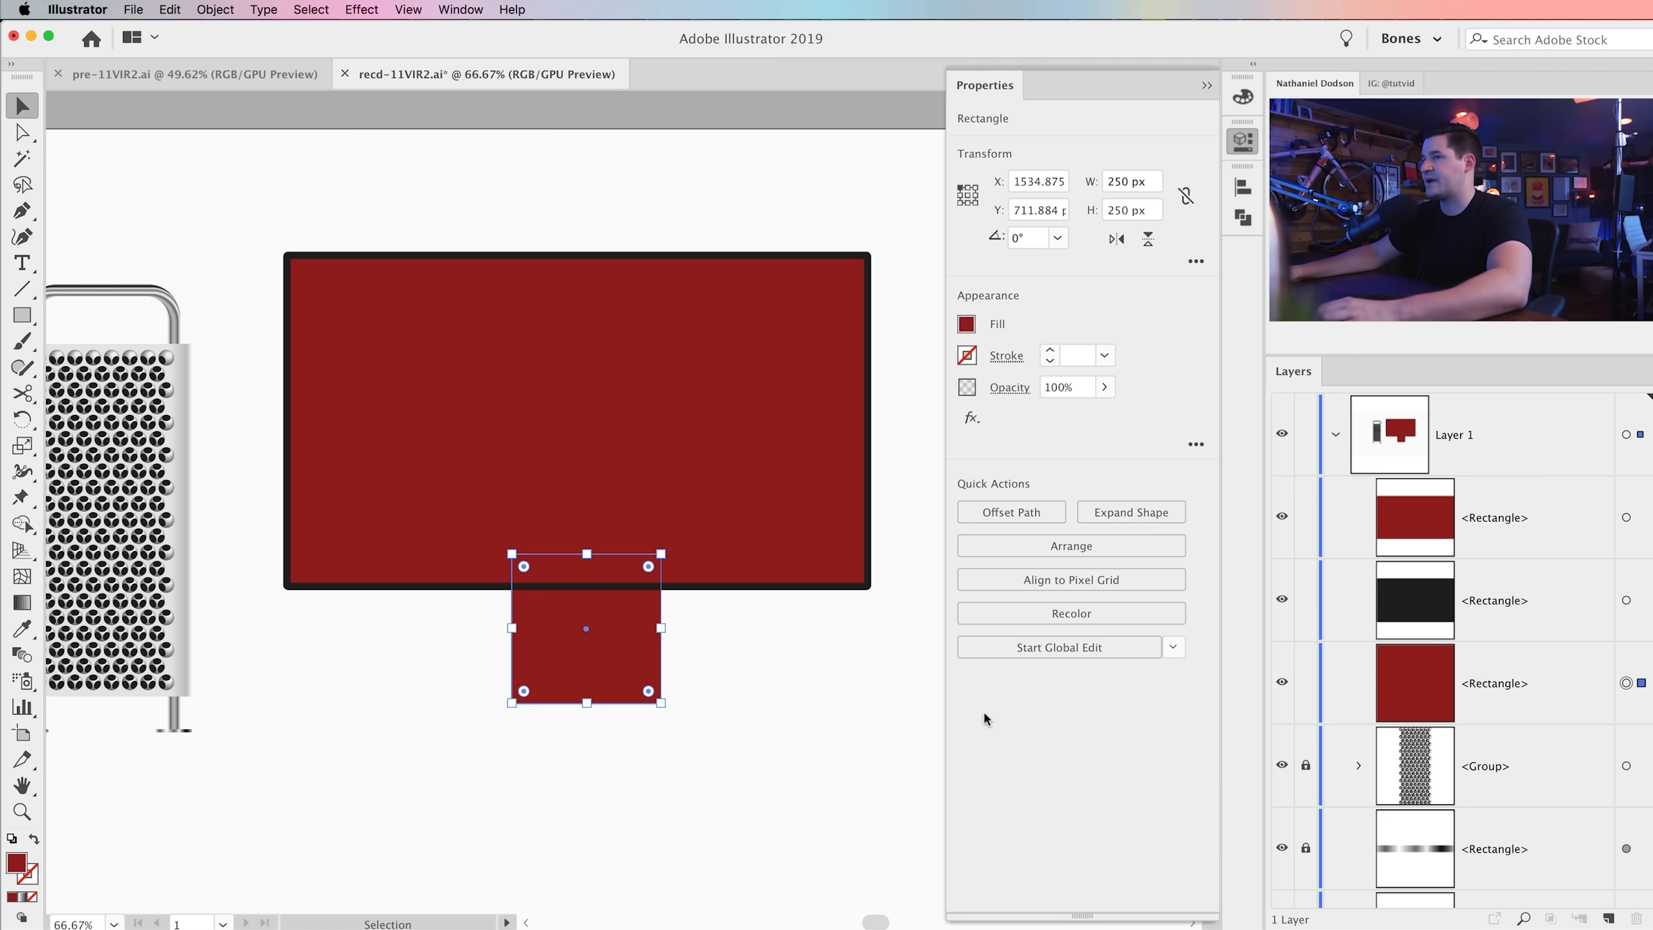
{"action": "left_click_drag", "start_coordinate": [630, 651], "coordinate": [630, 663]}
{"action": "left_click", "coordinate": [589, 808]}
Step: Show the rulers and place a horizontal guide at the base of the tower's feet
{"action": "key", "text": "a"}
{"action": "left_click", "coordinate": [408, 9]}
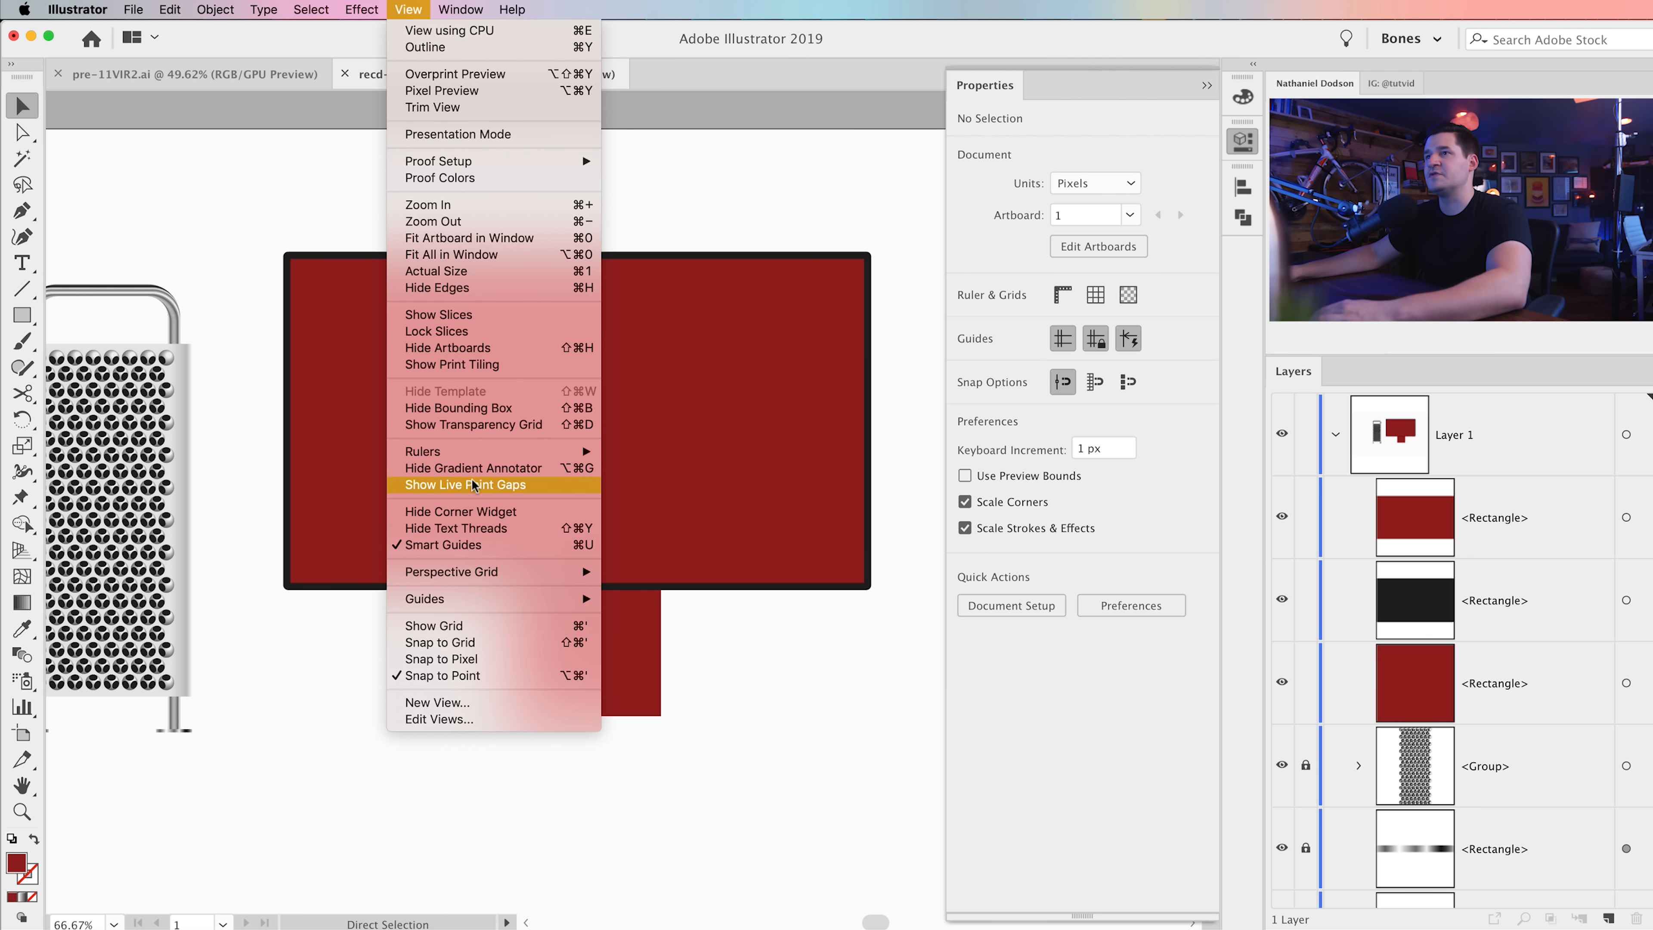
{"action": "key", "text": "super+r"}
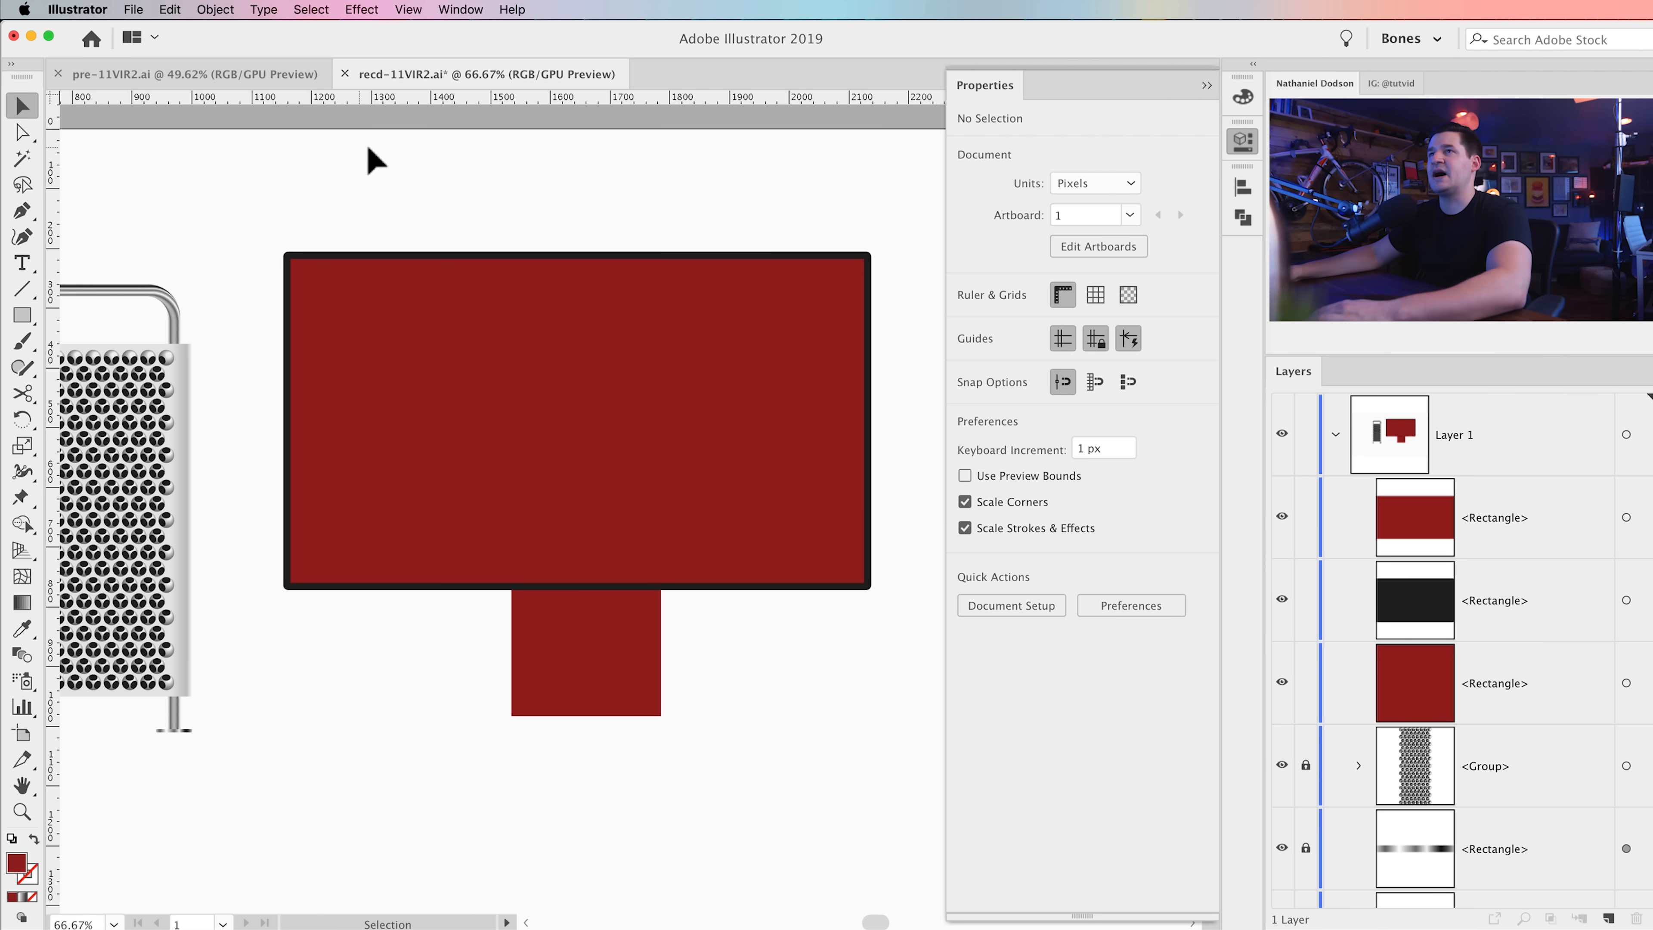
{"action": "left_click_drag", "start_coordinate": [388, 103], "coordinate": [164, 733]}
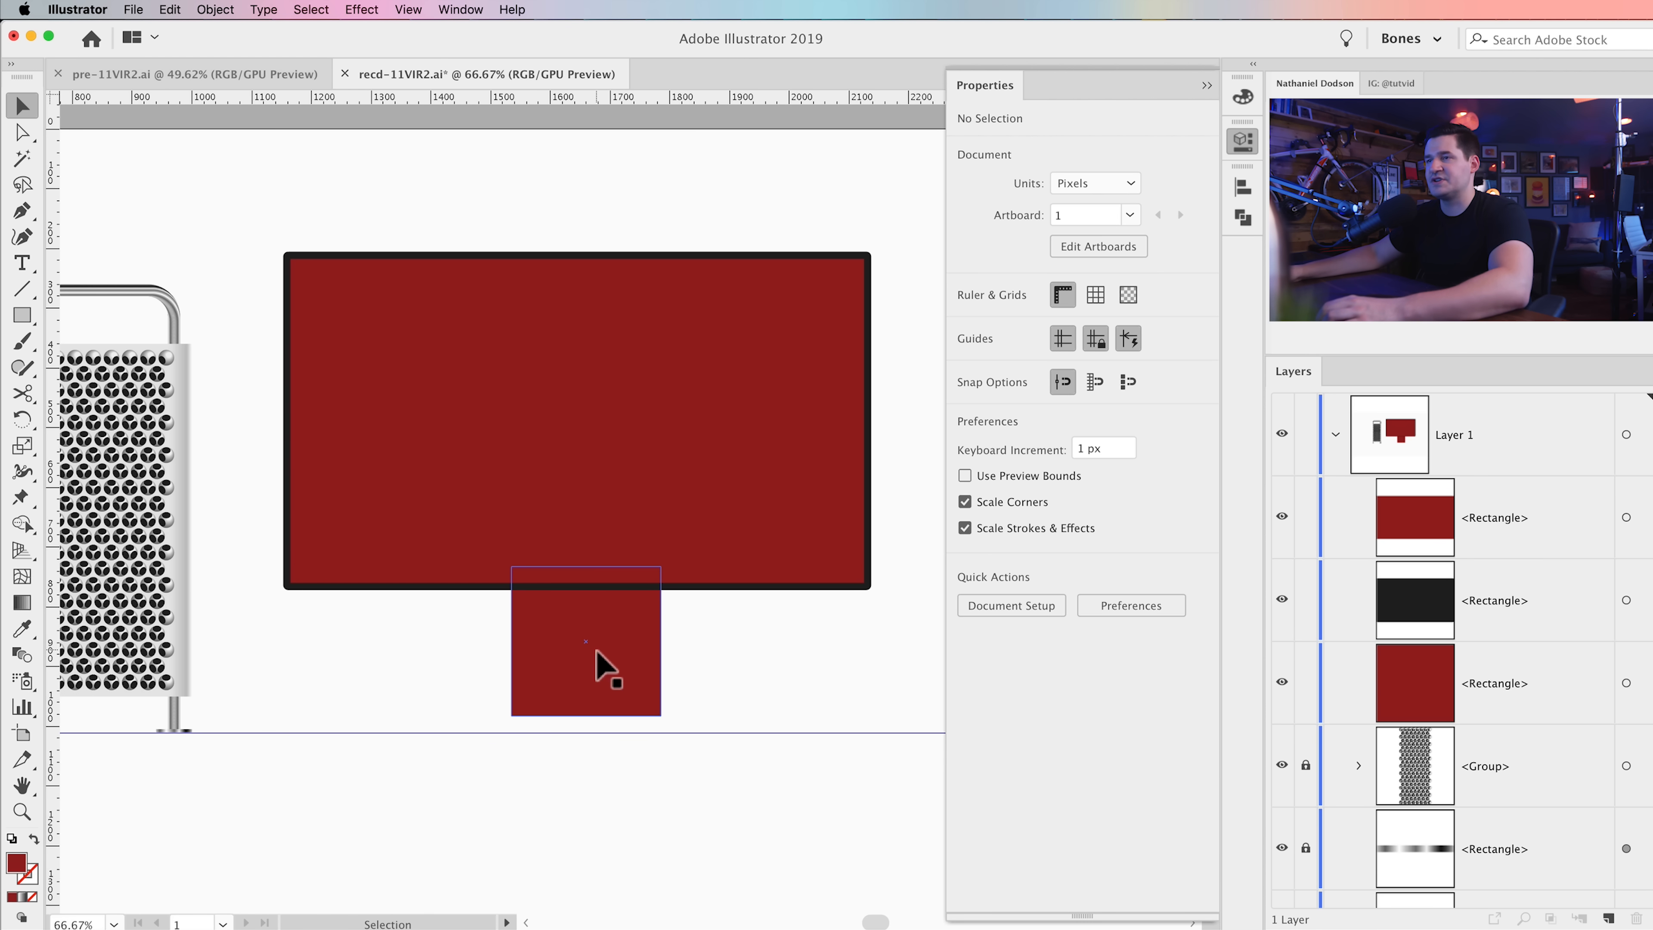
Step: Nudge the square stand down to sit just above the guide and shift the whole display with its stand slightly up
{"action": "left_click", "coordinate": [620, 674]}
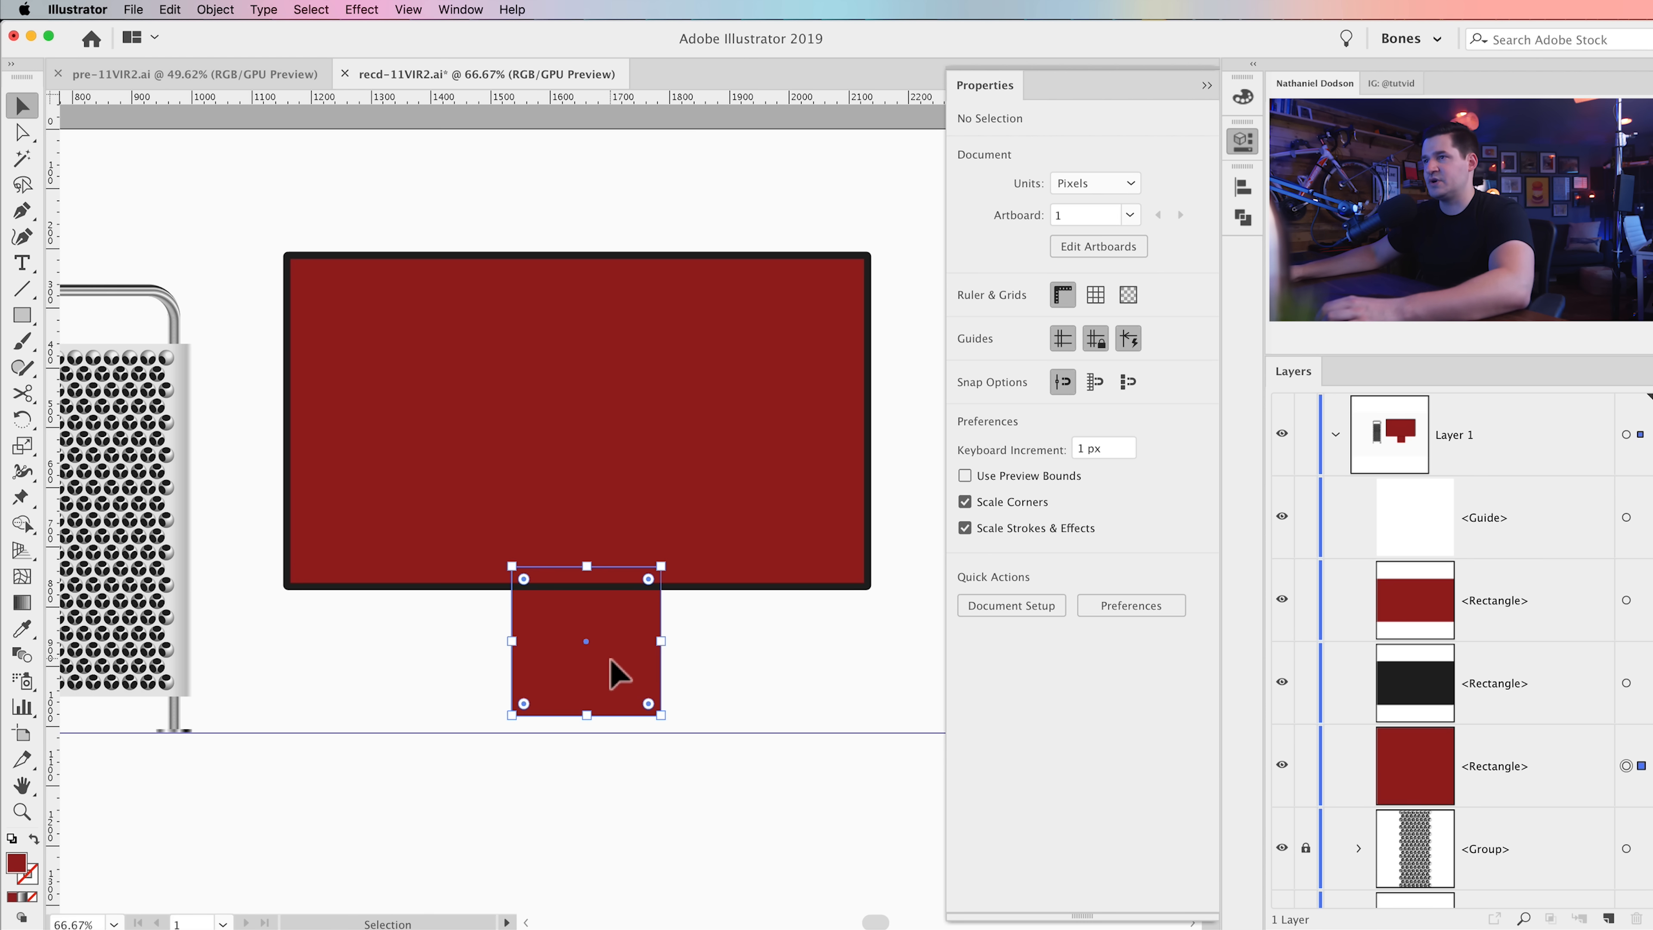
{"action": "key", "text": "Down"}
{"action": "key", "text": "Down"}
{"action": "key", "text": "Down"}
{"action": "key", "text": "Down"}
{"action": "key", "text": "Down"}
{"action": "key", "text": "Down"}
{"action": "key", "text": "Down"}
{"action": "key", "text": "Down"}
{"action": "key", "text": "Down"}
{"action": "key", "text": "Down"}
{"action": "key", "text": "Down"}
{"action": "key", "text": "shift+Down"}
{"action": "key", "text": "Up"}
{"action": "key", "text": "Up"}
{"action": "key", "text": "Up"}
{"action": "key", "text": "Up"}
{"action": "key", "text": "Up"}
{"action": "key", "text": "Up"}
{"action": "key", "text": "Up"}
{"action": "key", "text": "Up"}
{"action": "key", "text": "Up"}
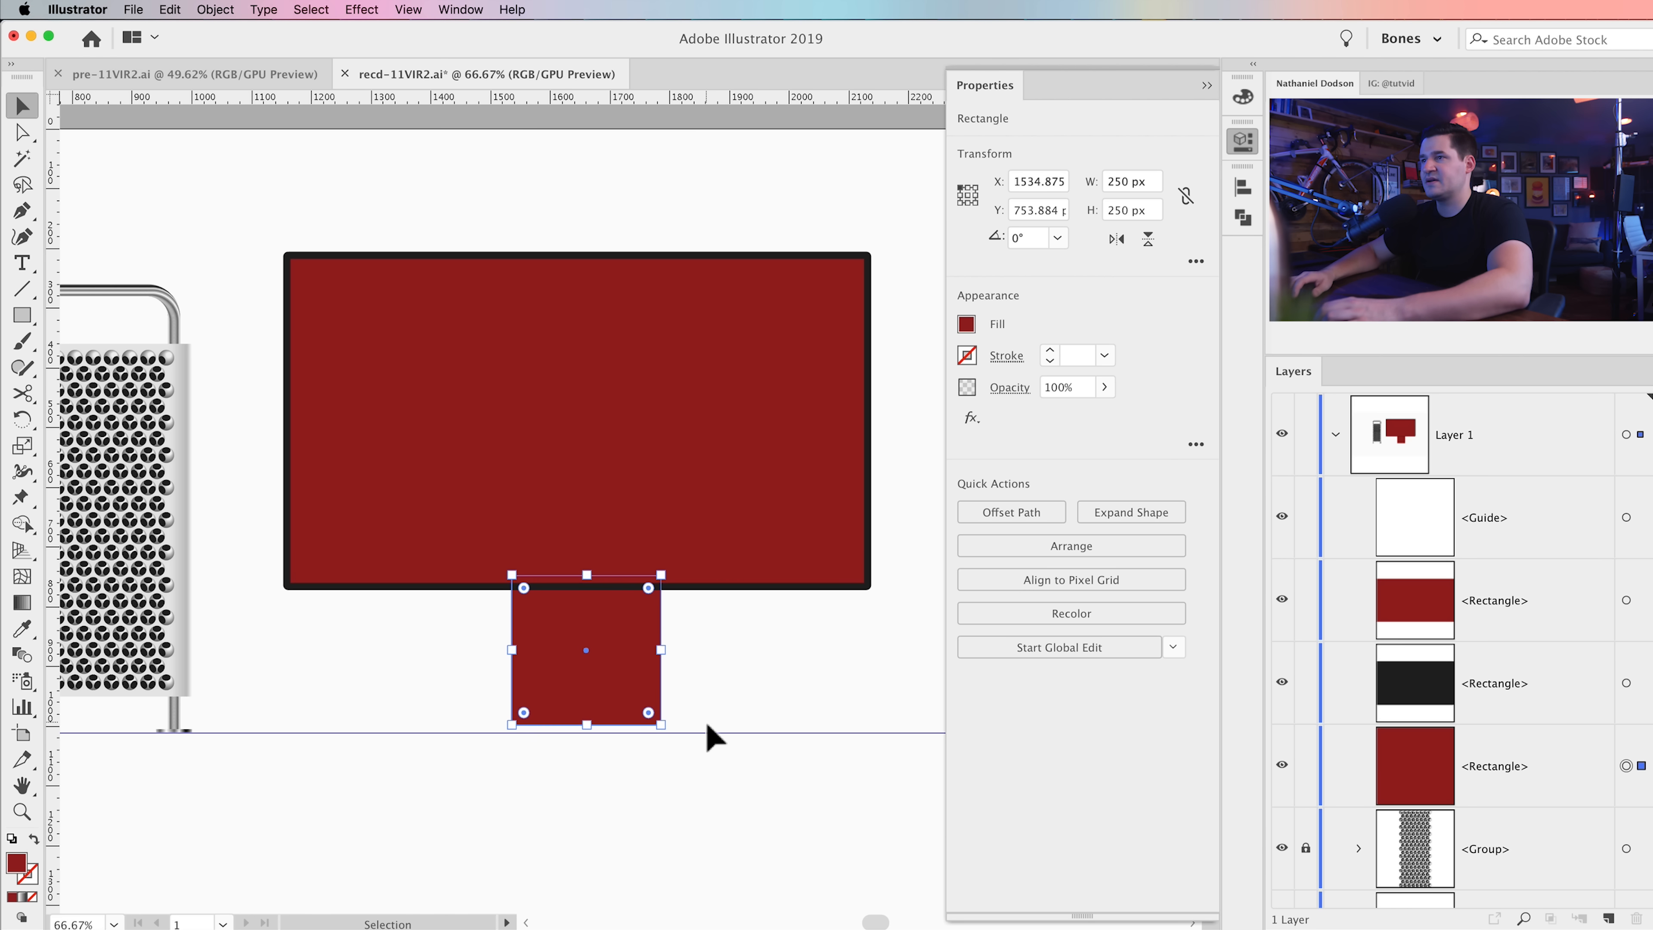
{"action": "left_click_drag", "start_coordinate": [491, 190], "coordinate": [749, 660]}
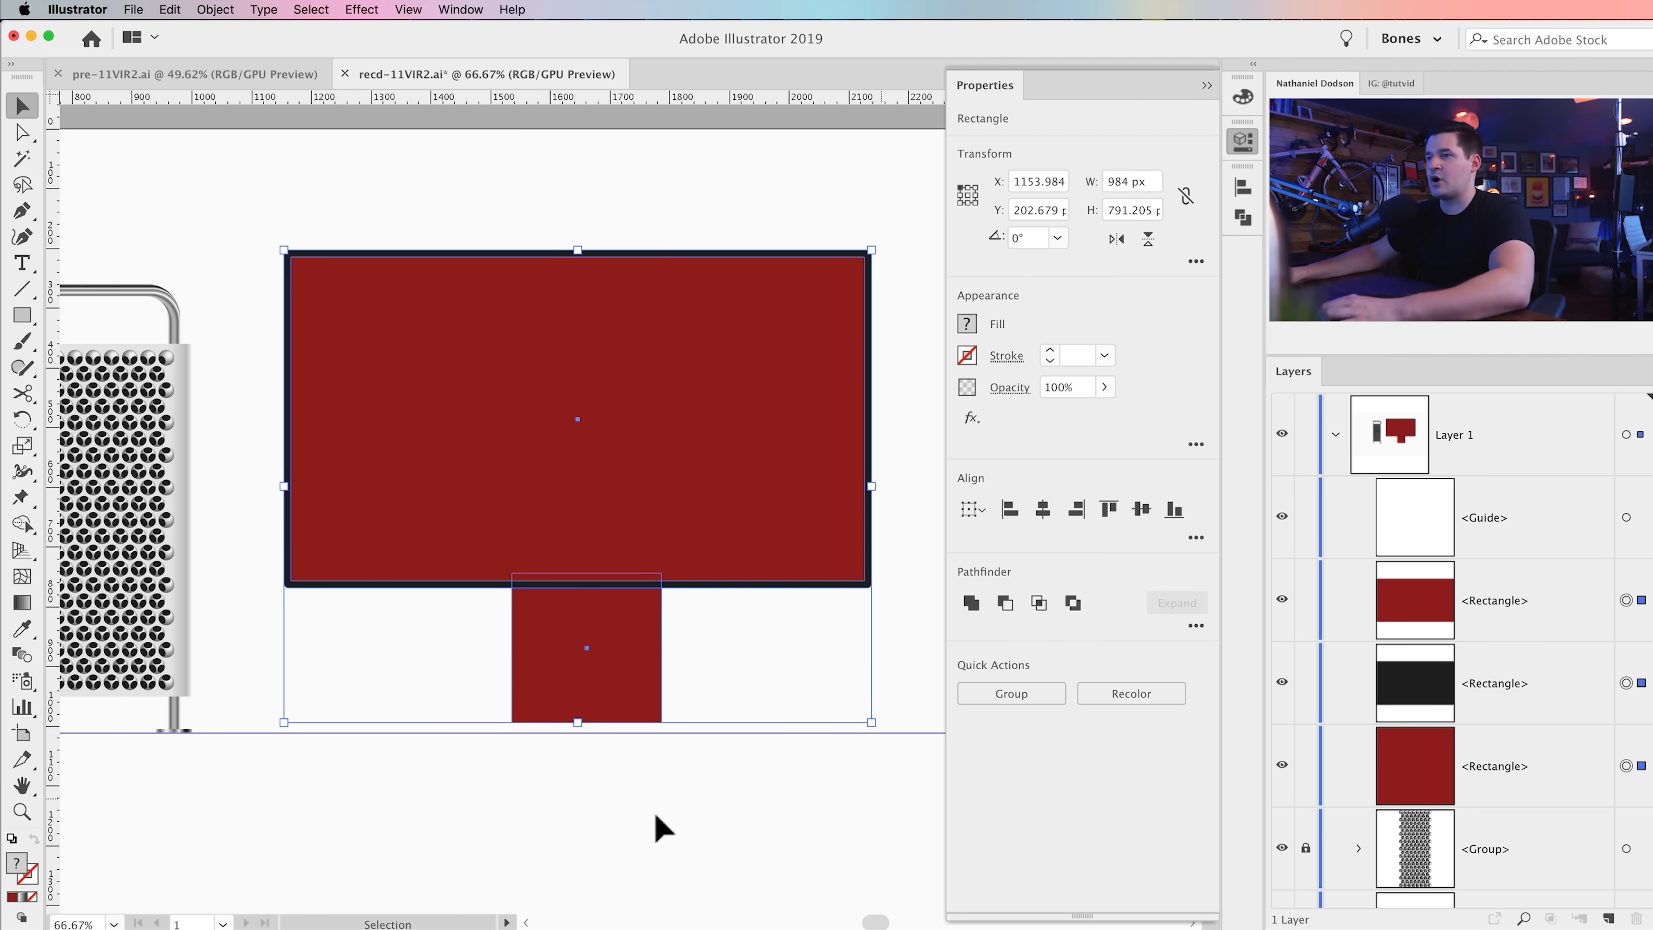
{"action": "left_click", "coordinate": [533, 735]}
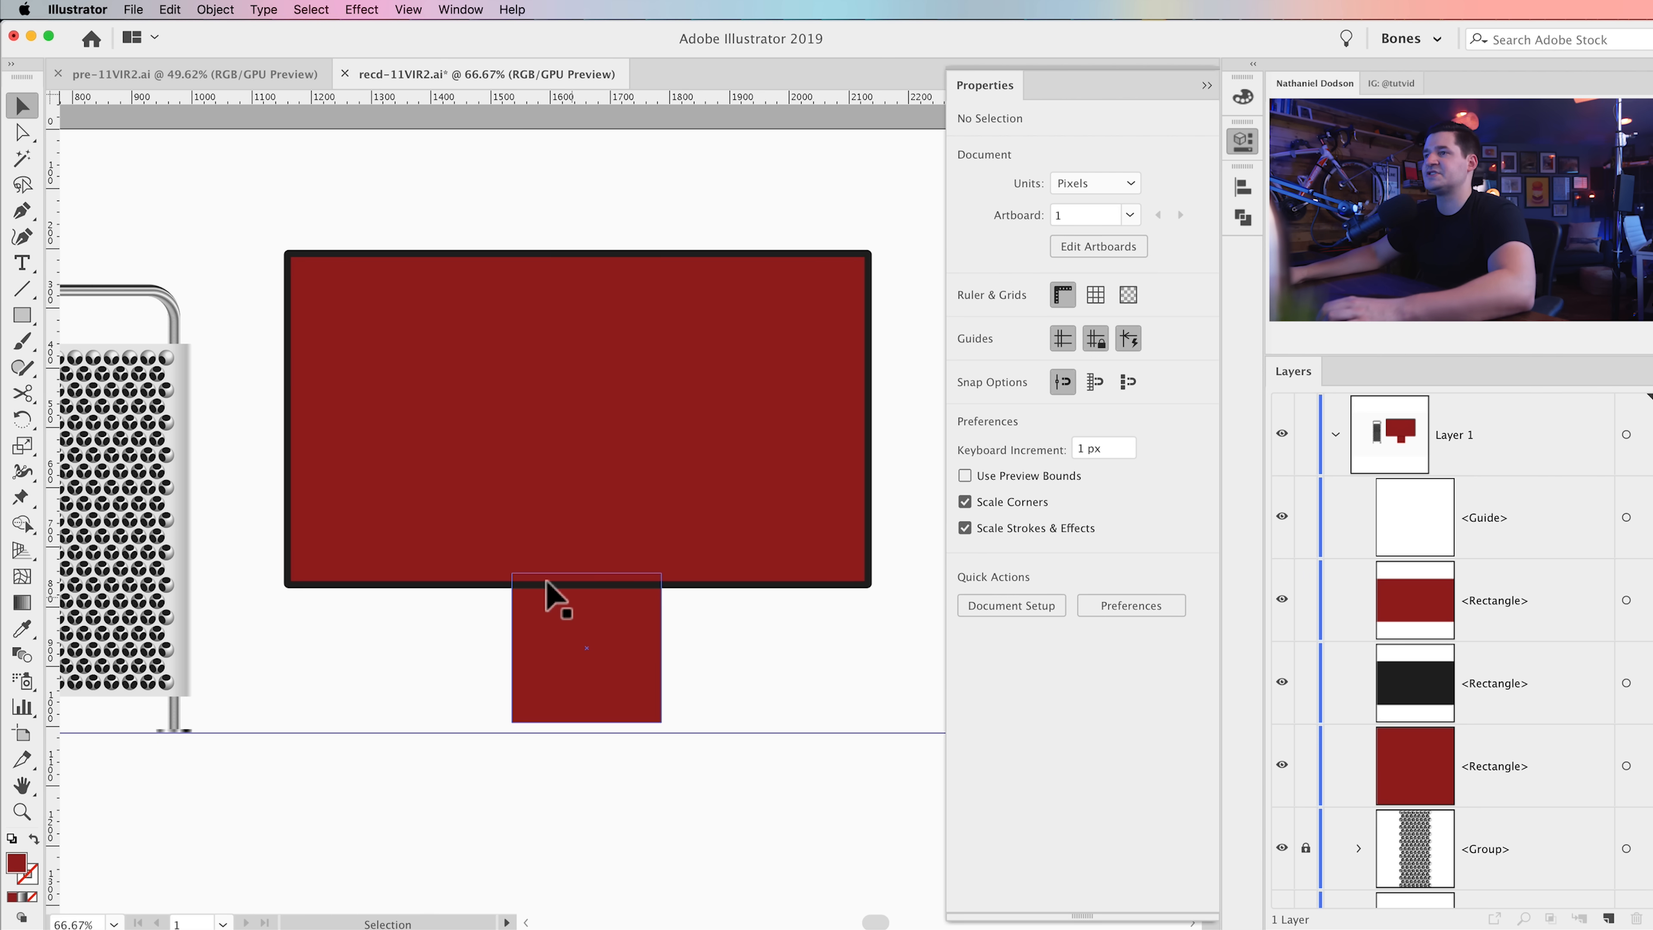
Step: Fill the square stand with the White, Black gradient and set the gradient type to radial
{"action": "left_click", "coordinate": [640, 635]}
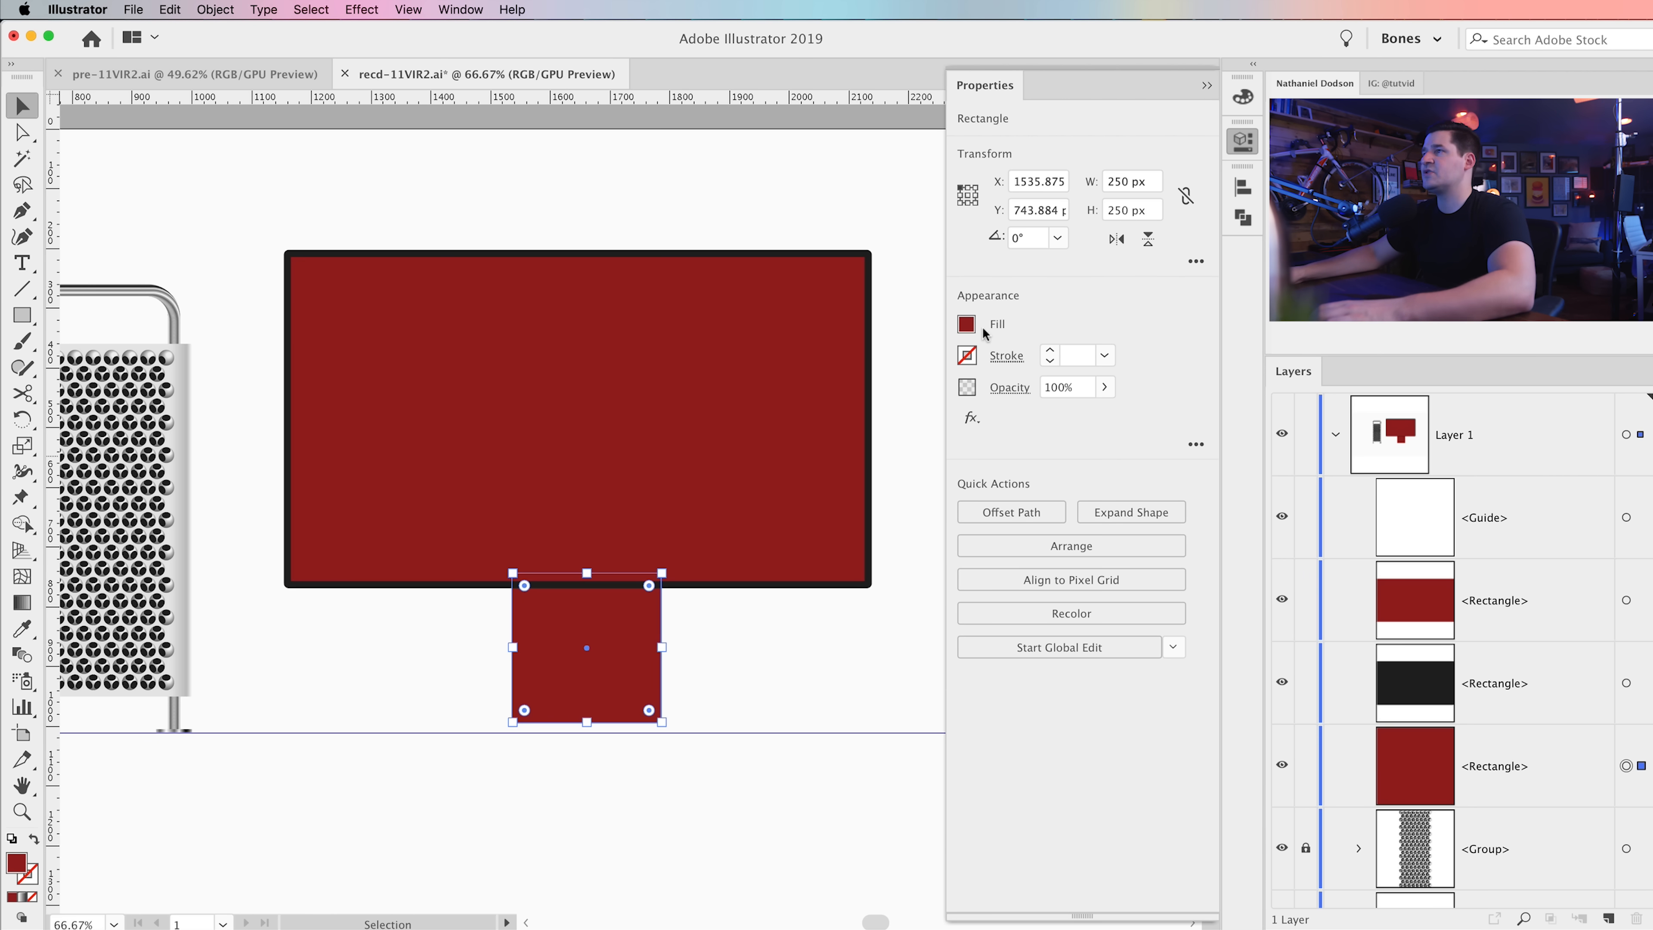
{"action": "left_click", "coordinate": [968, 324]}
{"action": "left_click", "coordinate": [831, 367]}
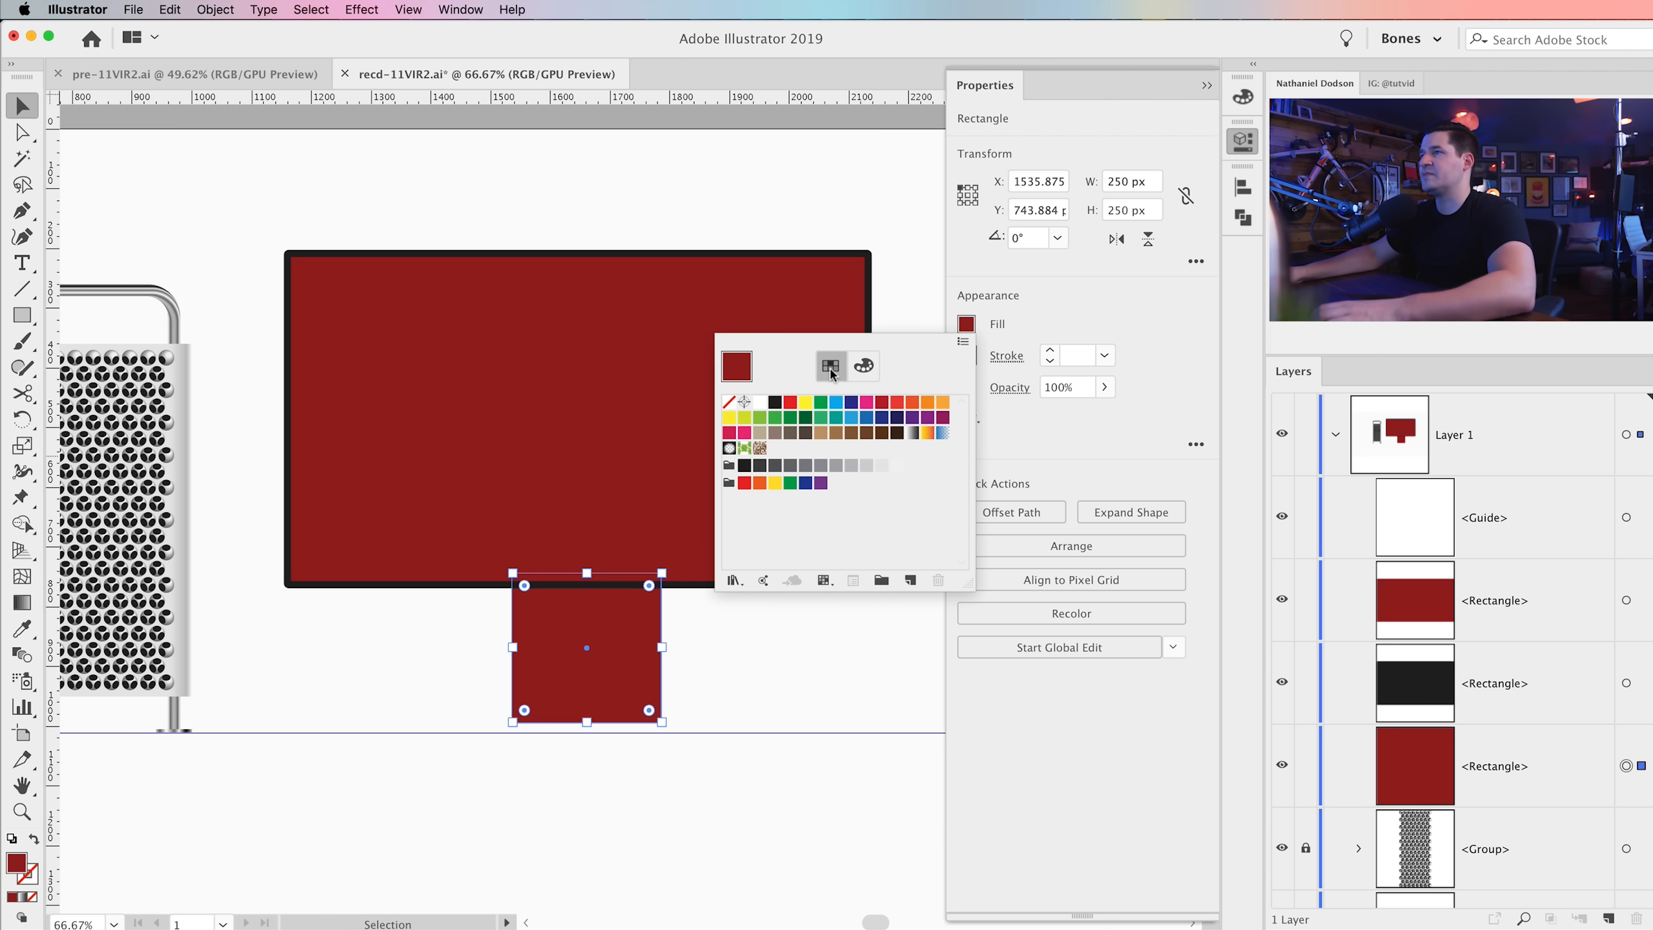
{"action": "left_click", "coordinate": [913, 432]}
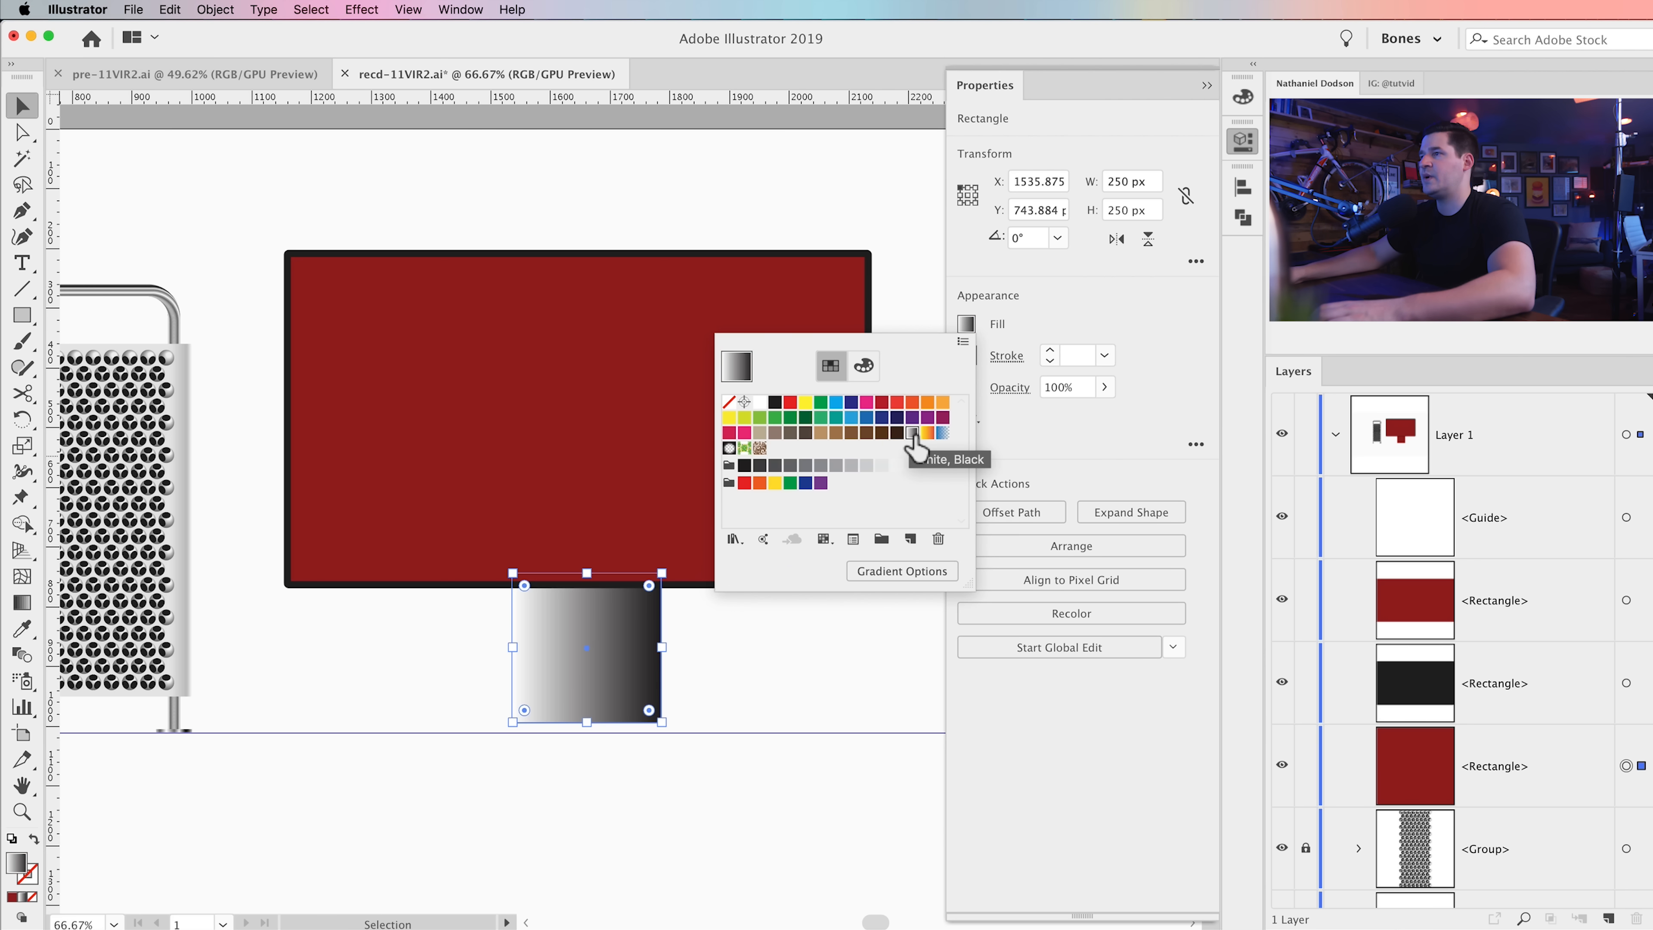
{"action": "left_click", "coordinate": [906, 573]}
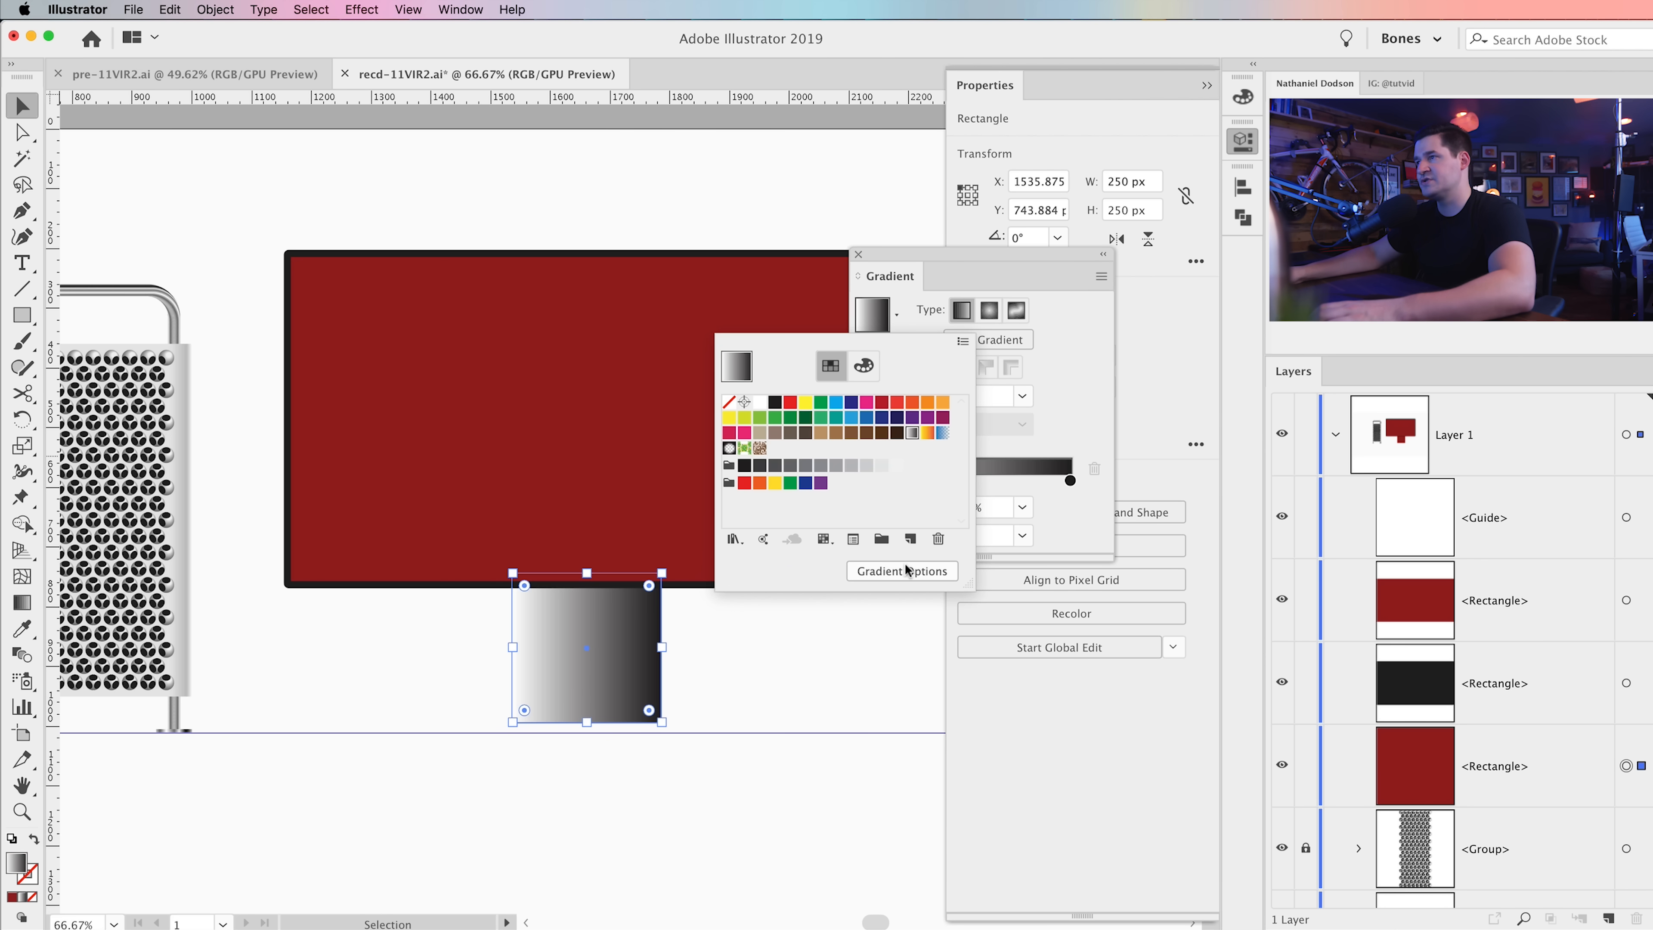
{"action": "left_click", "coordinate": [976, 253]}
{"action": "left_click_drag", "start_coordinate": [952, 257], "coordinate": [205, 275]}
{"action": "left_click", "coordinate": [241, 319]}
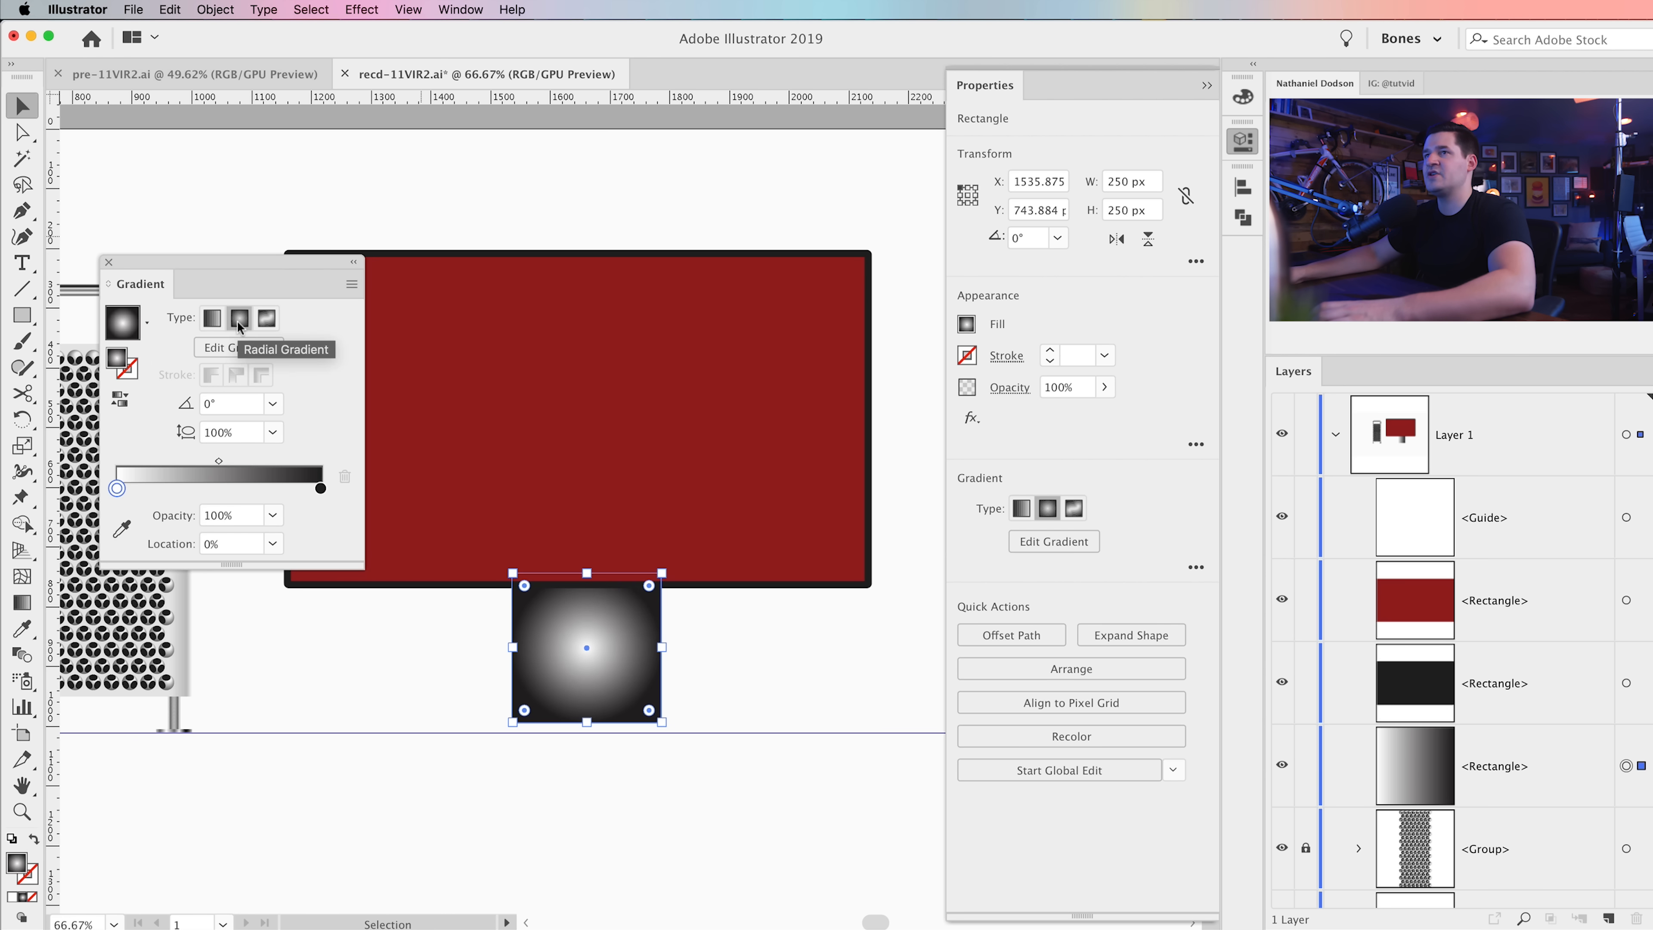
Step: Set the color of the stand gradient's first stop to ececec
{"action": "key", "text": "g"}
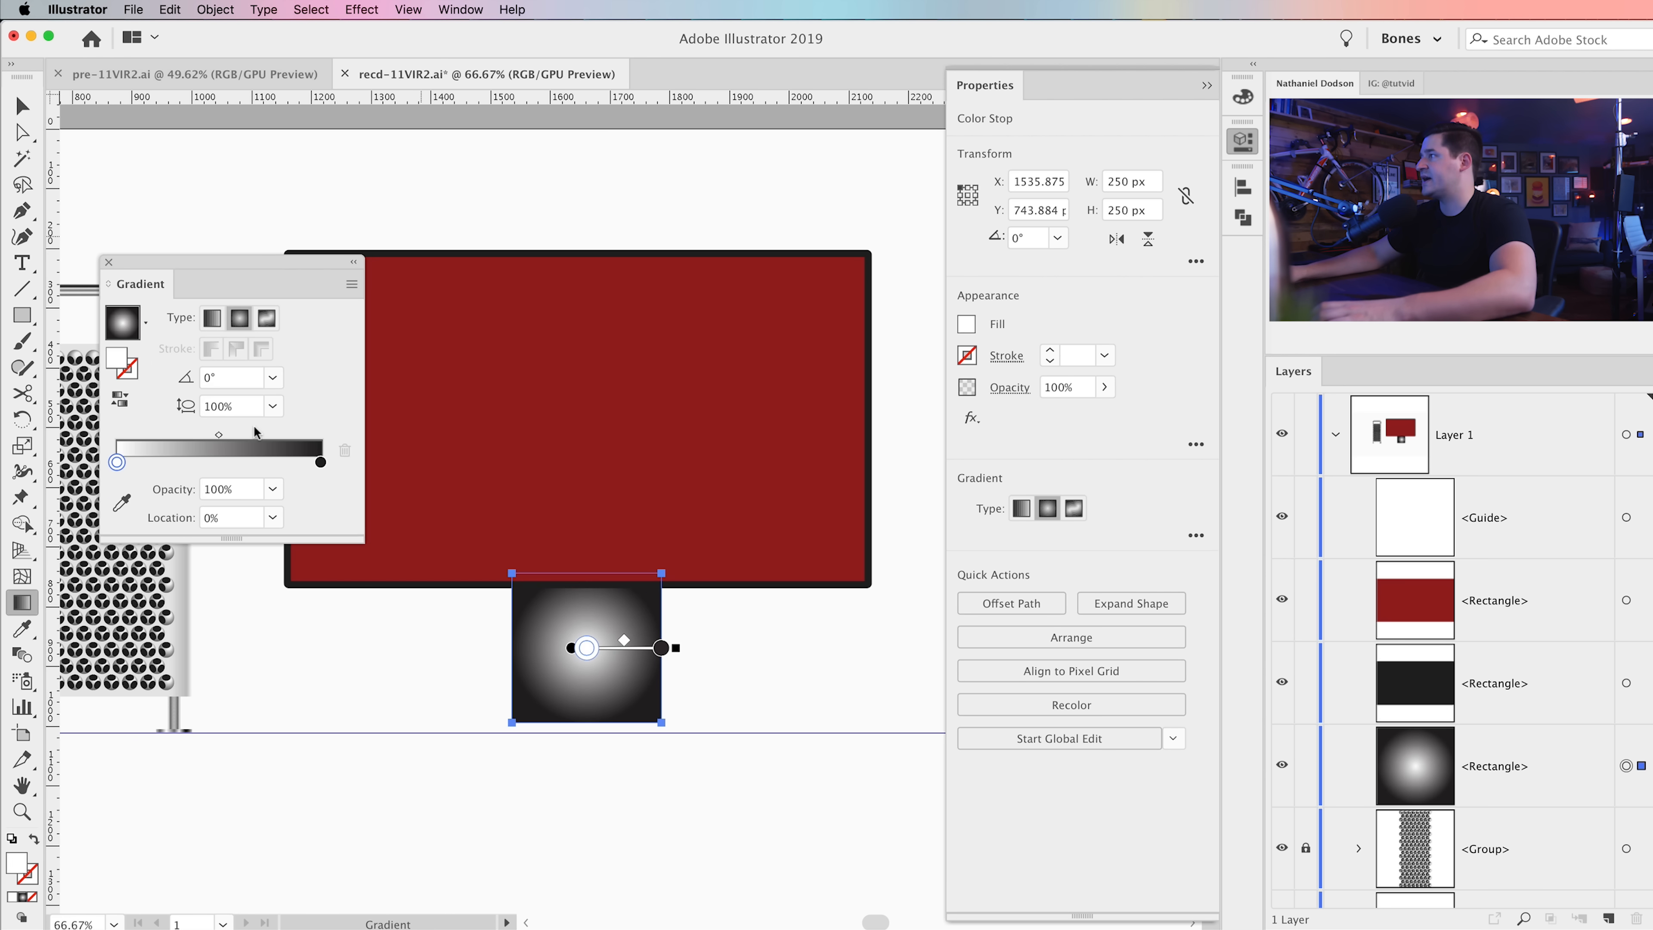
{"action": "double_click", "coordinate": [117, 462]}
{"action": "left_click", "coordinate": [253, 654]}
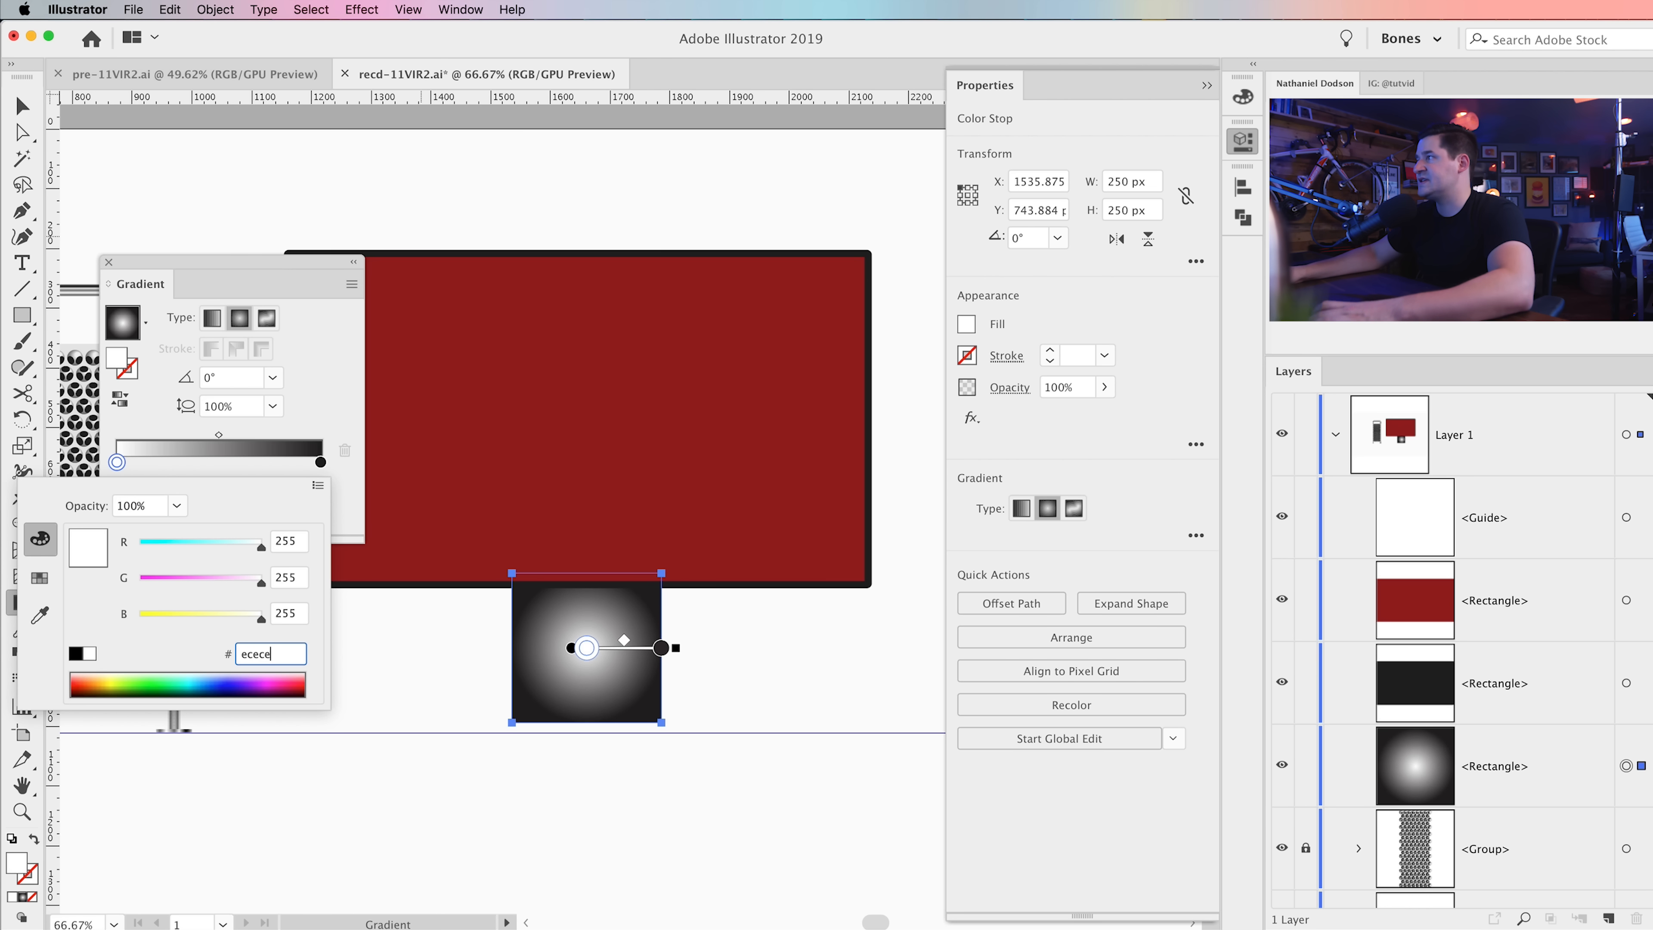
Step: Set the color of the stand gradient's end stop to cdcdcd
{"action": "left_click", "coordinate": [319, 463]}
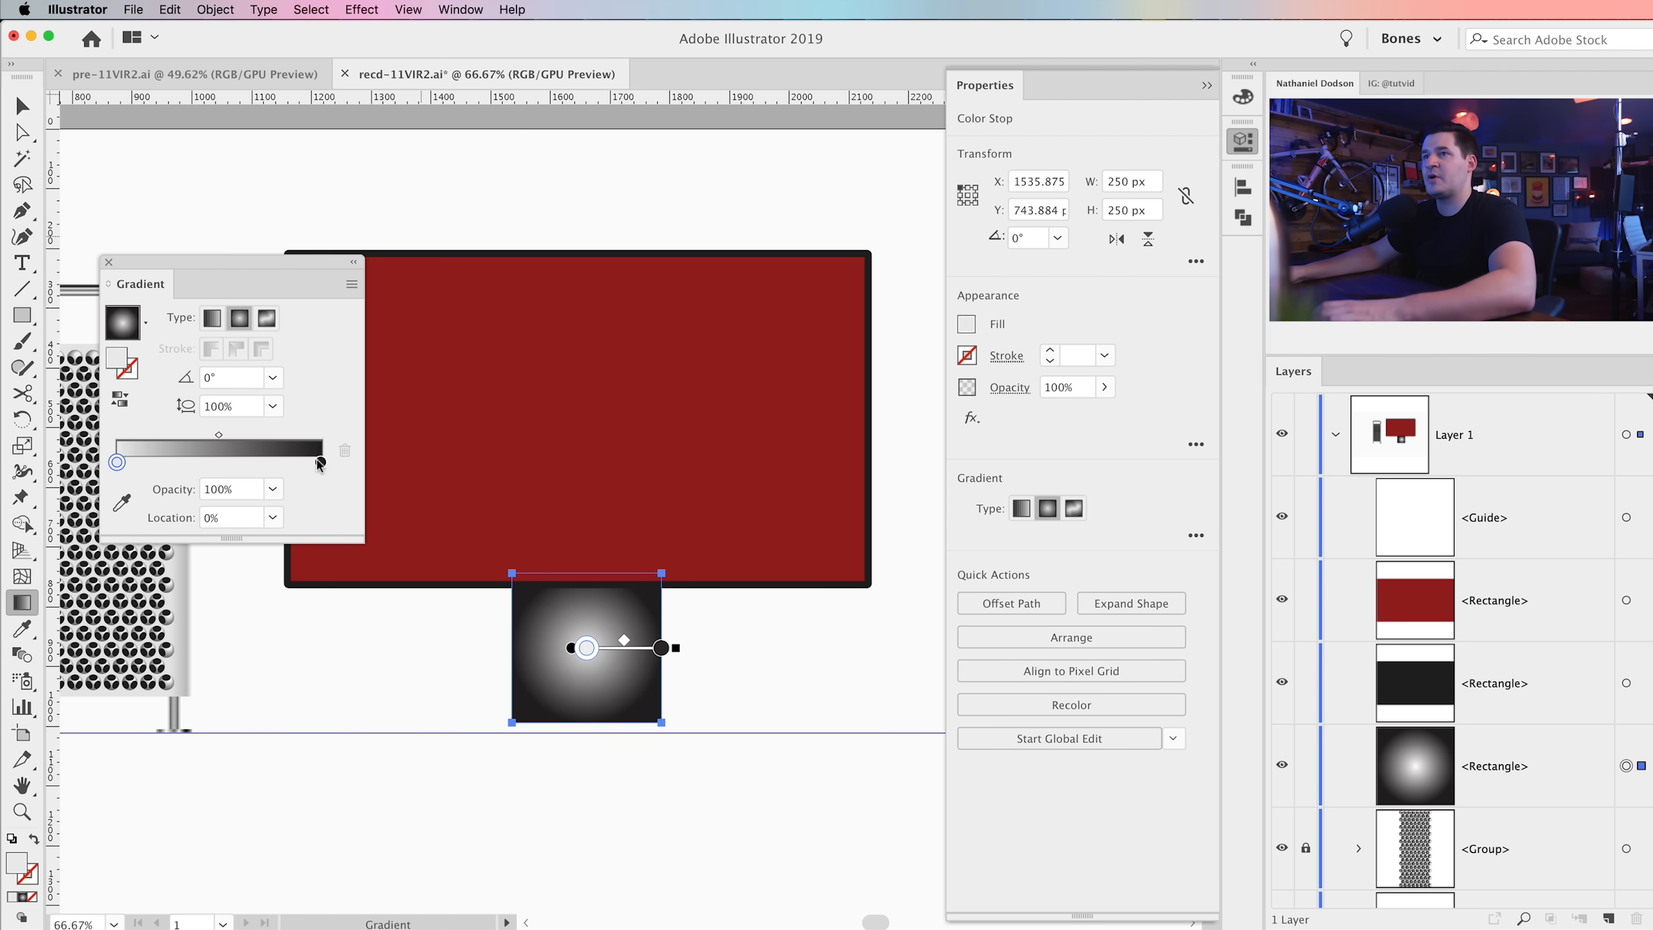
{"action": "double_click", "coordinate": [319, 463]}
{"action": "left_click", "coordinate": [319, 463]}
{"action": "double_click", "coordinate": [319, 463]}
{"action": "left_click", "coordinate": [319, 463]}
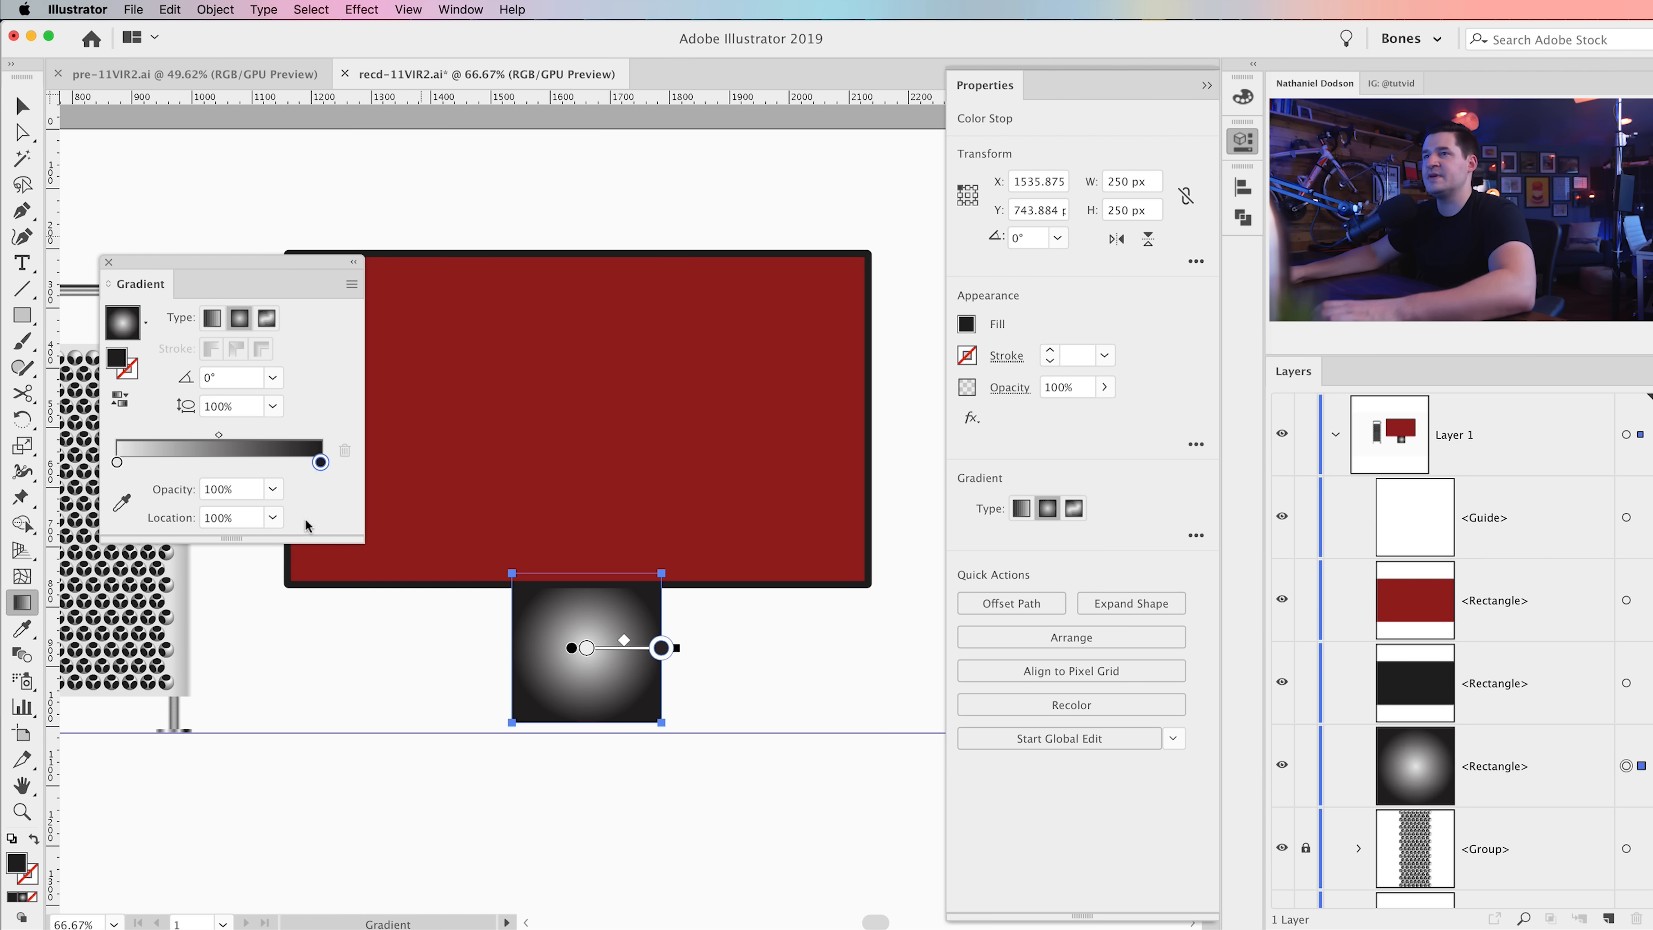
{"action": "double_click", "coordinate": [321, 463]}
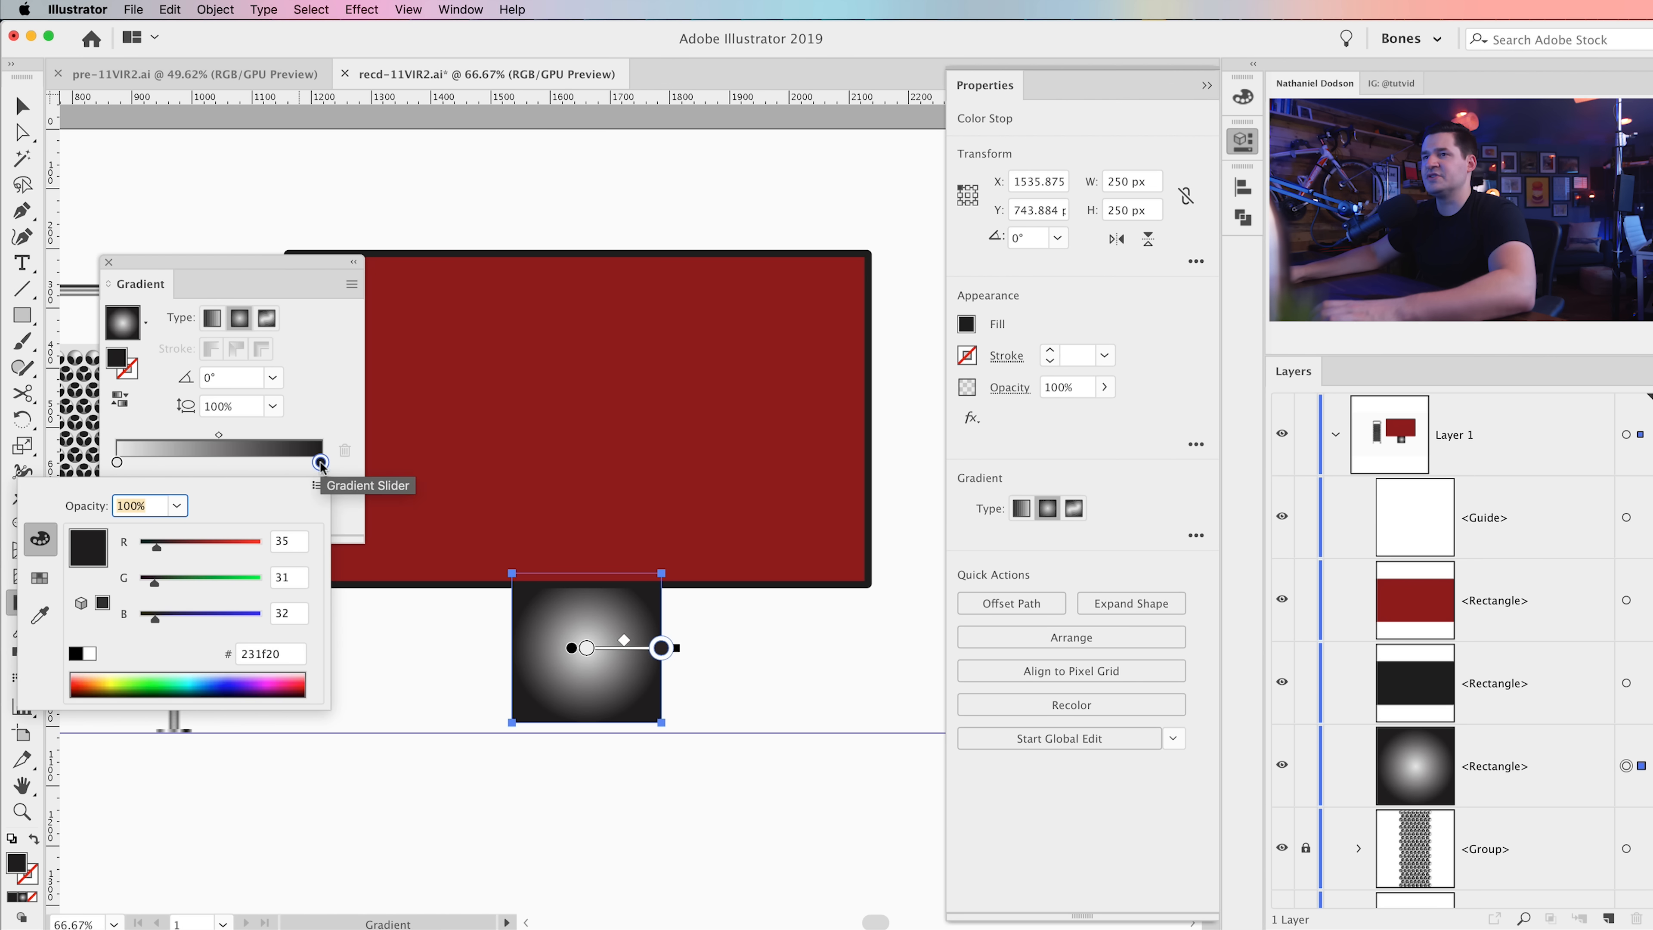
{"action": "left_click", "coordinate": [258, 657]}
{"action": "type", "text": "cdcd"}
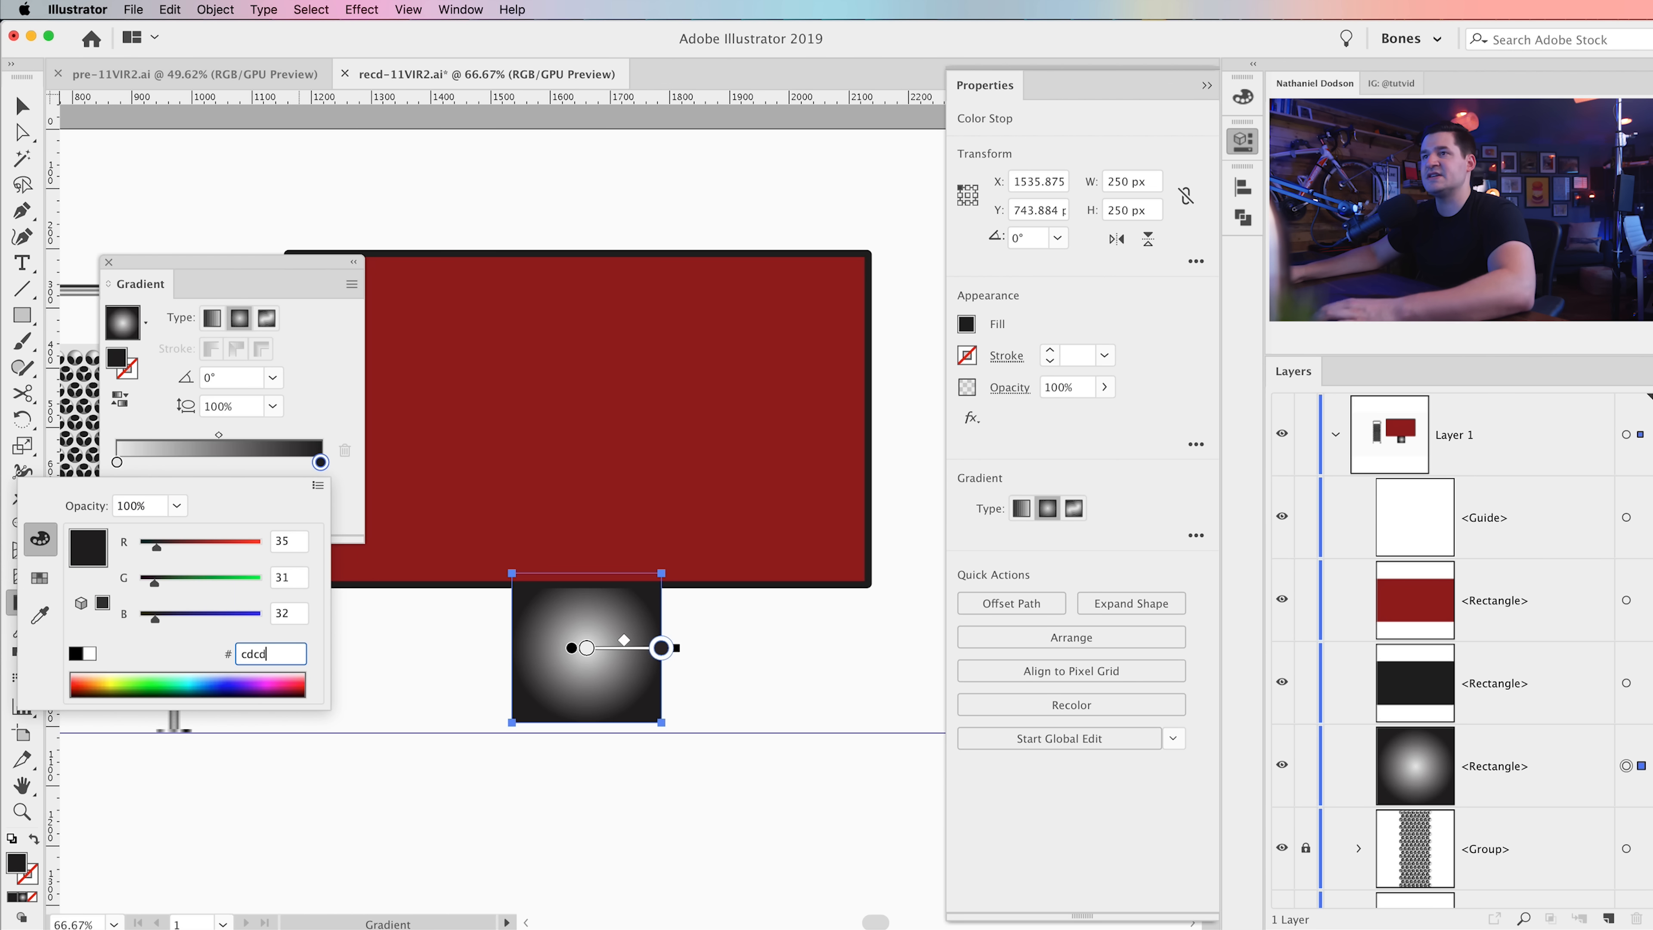
{"action": "type", "text": "cd"}
{"action": "key", "text": "Tab"}
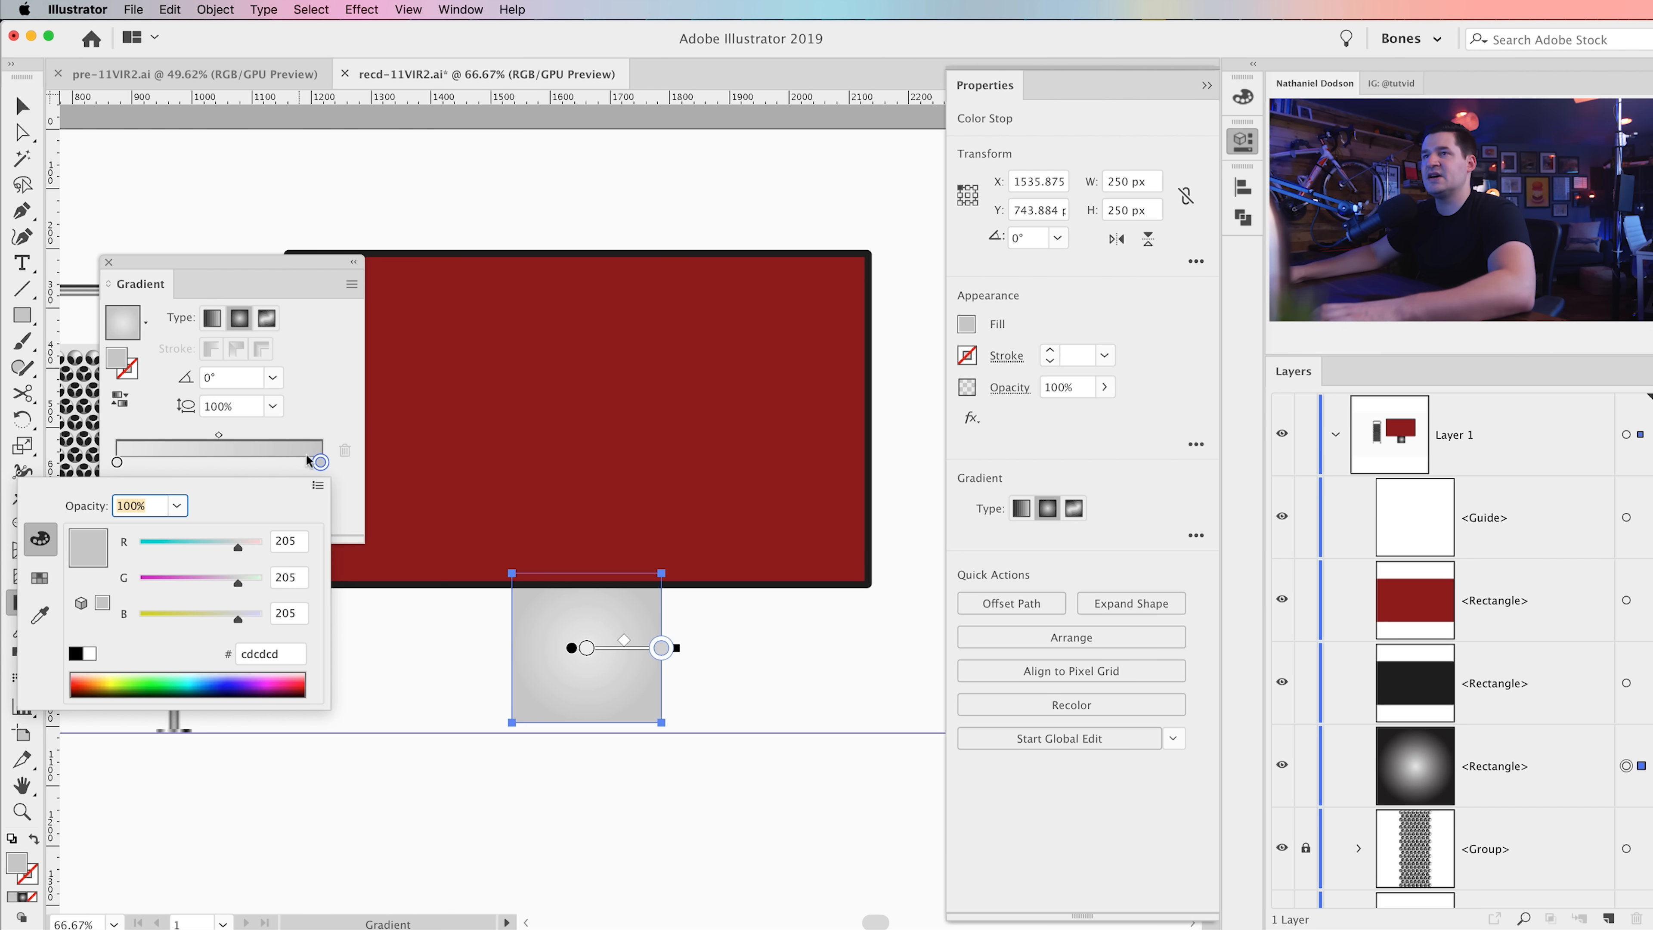
{"action": "left_click", "coordinate": [316, 342]}
Step: Shift the radial highlight toward the stand's right side and widen its spread, undoing the stray gradient redraw
{"action": "mouse_move", "coordinate": [573, 650]}
{"action": "left_mouse_down"}
{"action": "mouse_move", "coordinate": [609, 657]}
{"action": "mouse_move", "coordinate": [626, 631]}
{"action": "mouse_move", "coordinate": [626, 644]}
{"action": "left_mouse_up"}
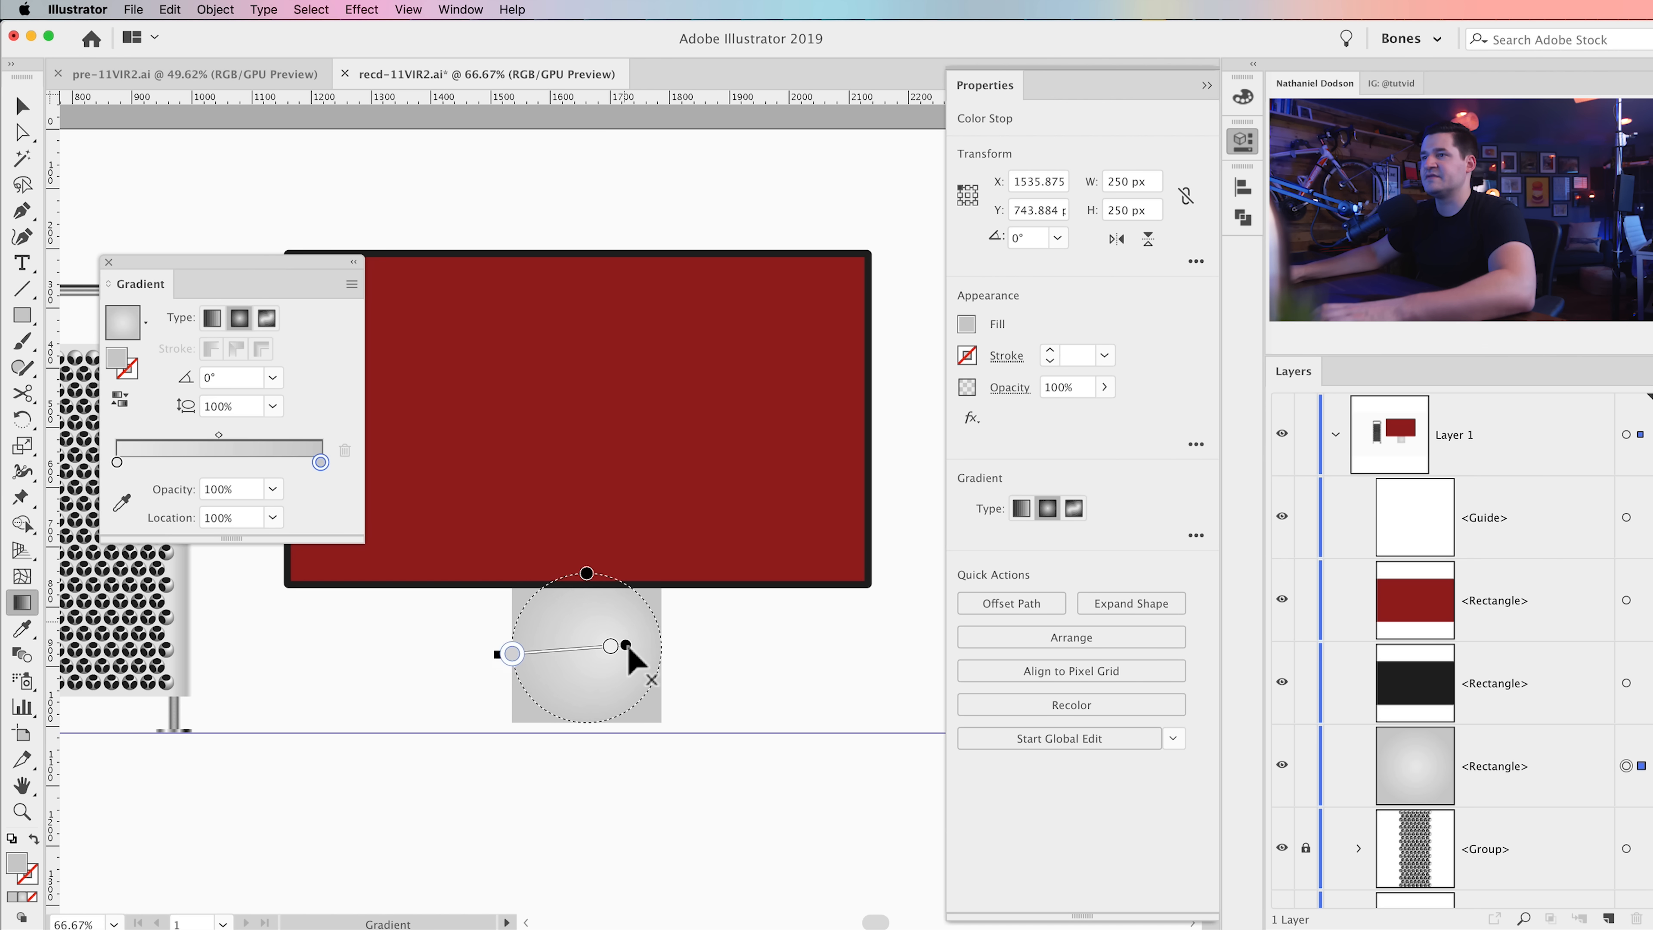
{"action": "left_click_drag", "start_coordinate": [511, 653], "coordinate": [469, 655]}
{"action": "left_click_drag", "start_coordinate": [745, 677], "coordinate": [755, 680]}
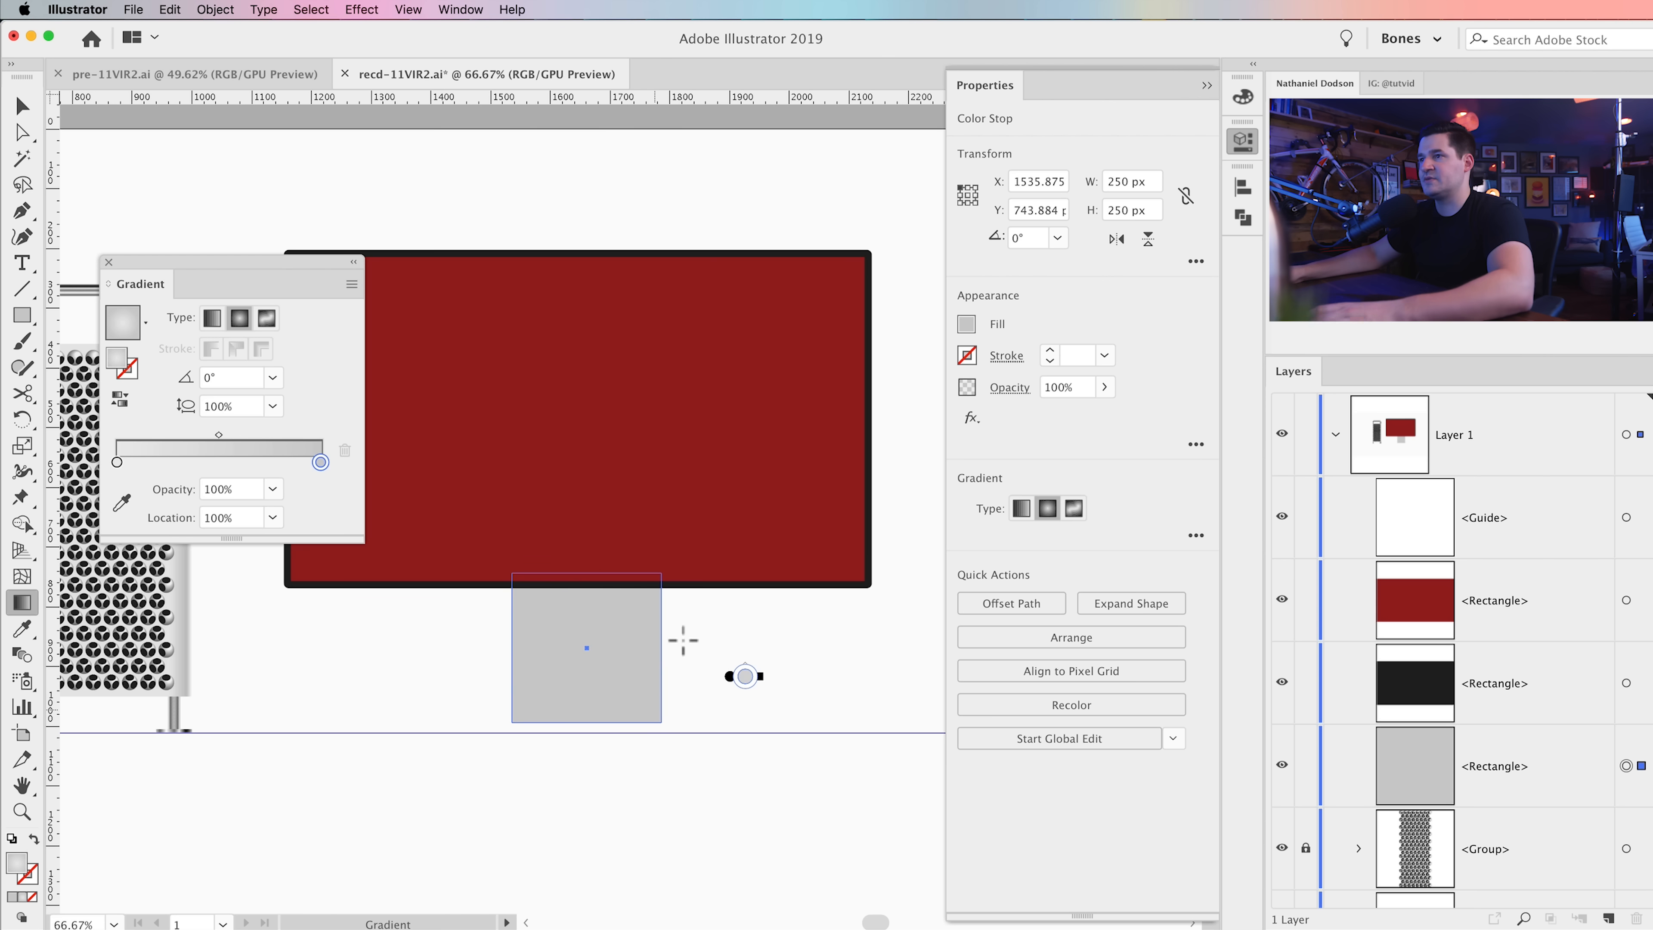
{"action": "key", "text": "cmd+z"}
{"action": "key", "text": "v"}
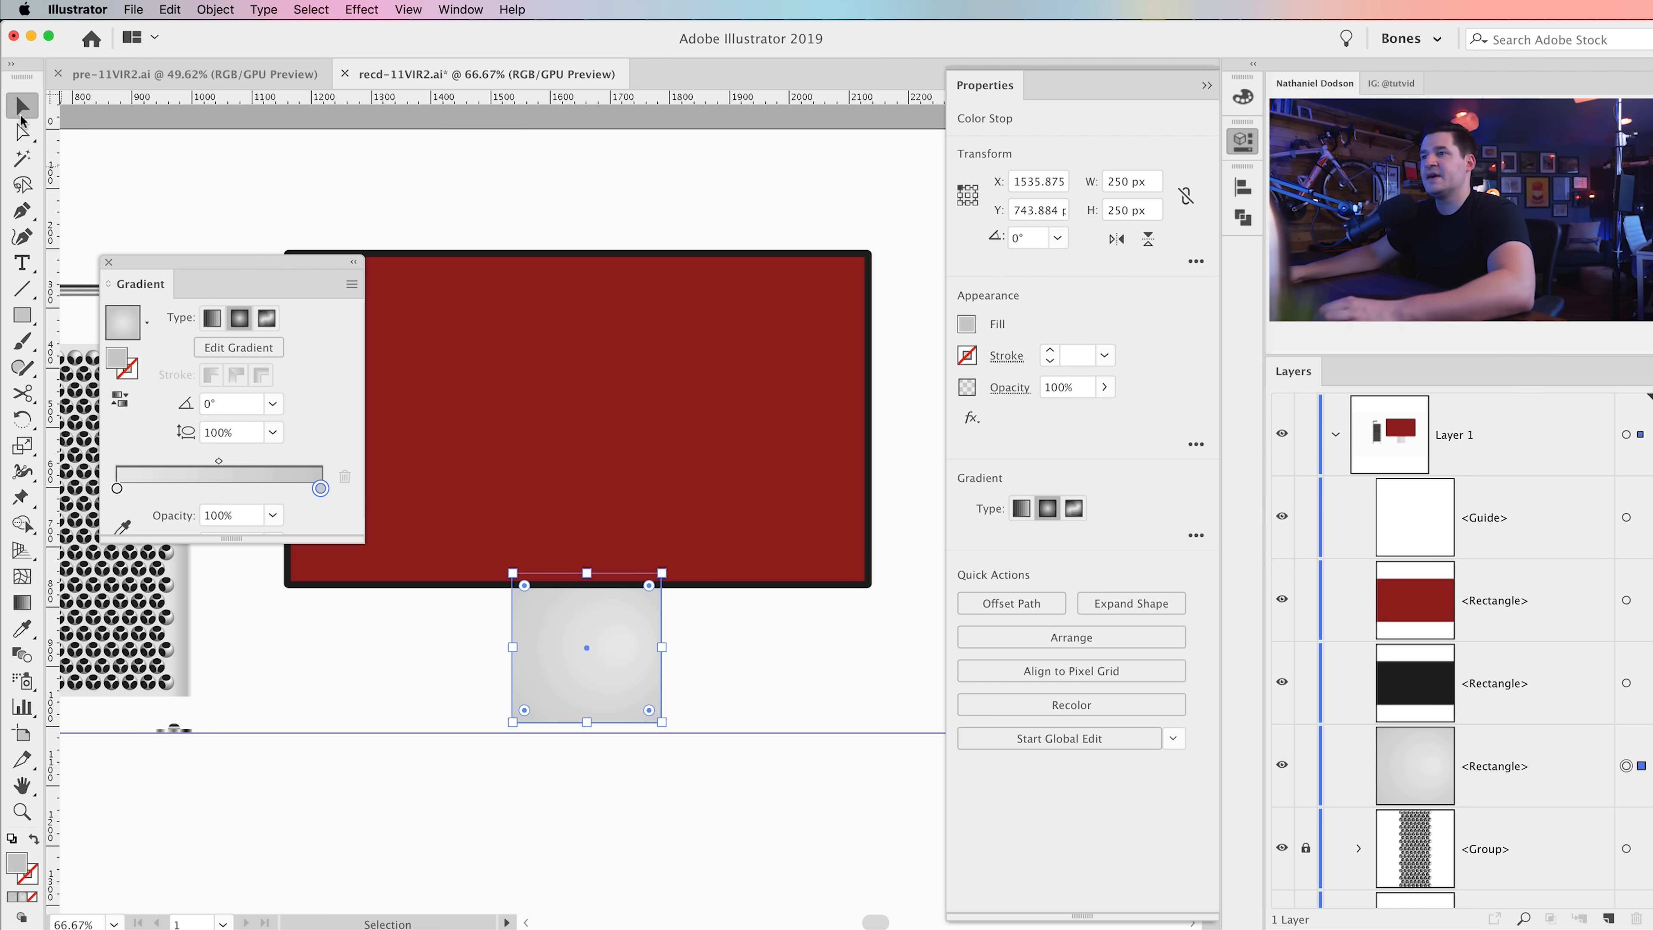
{"action": "left_click", "coordinate": [775, 703]}
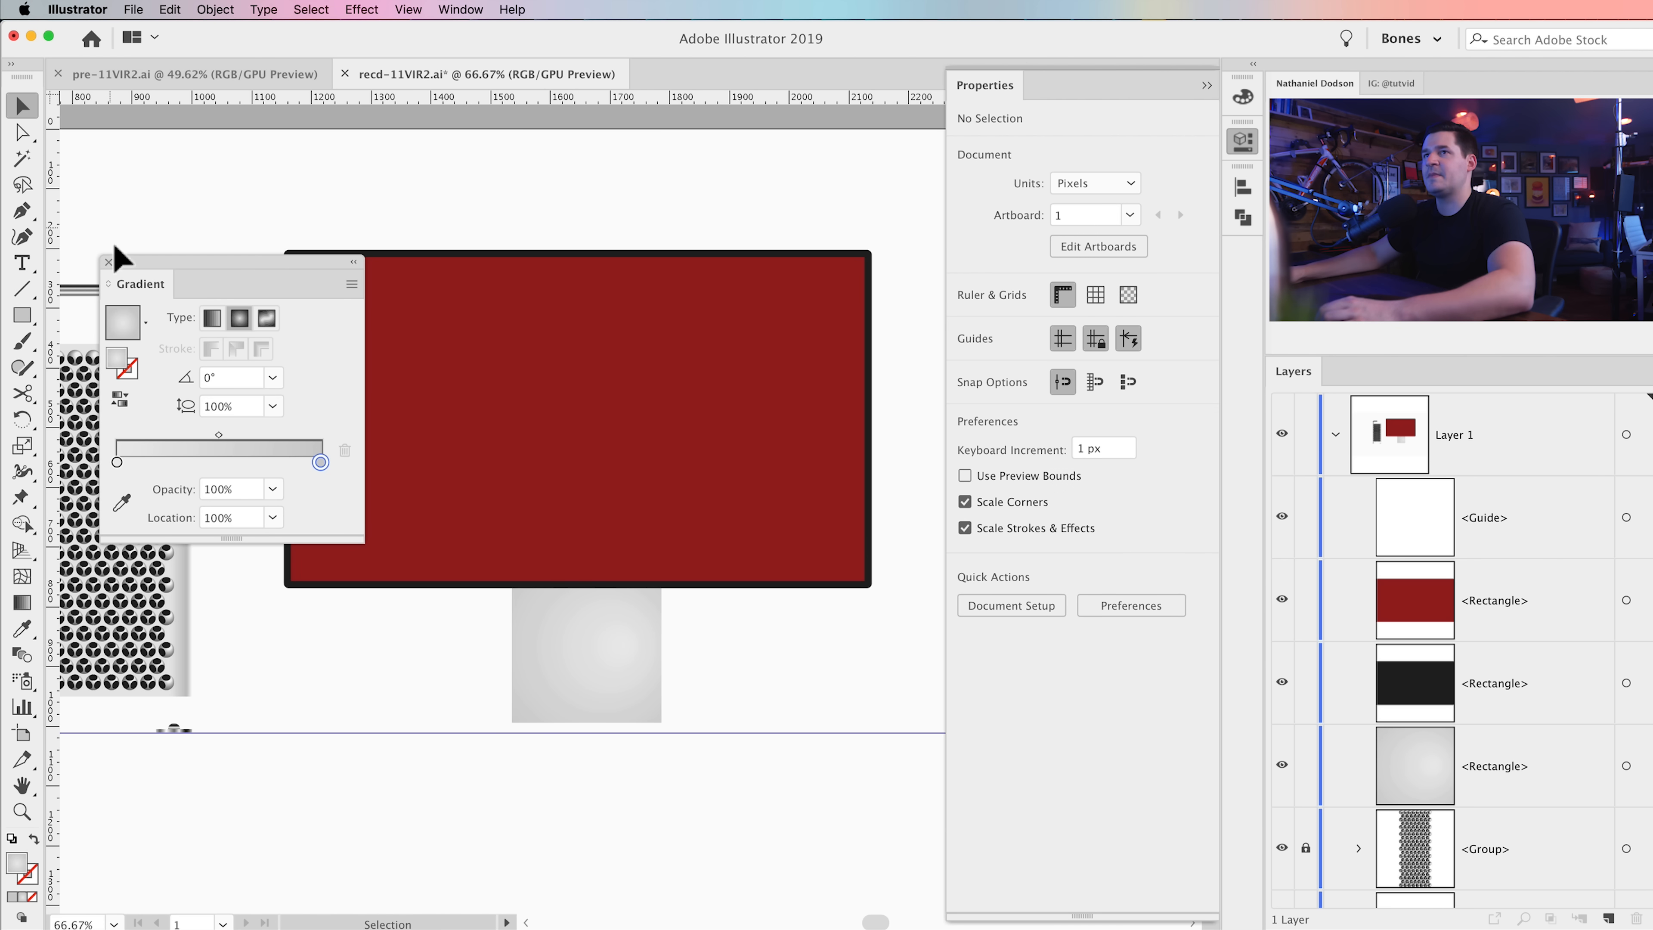
{"action": "left_click", "coordinate": [108, 260]}
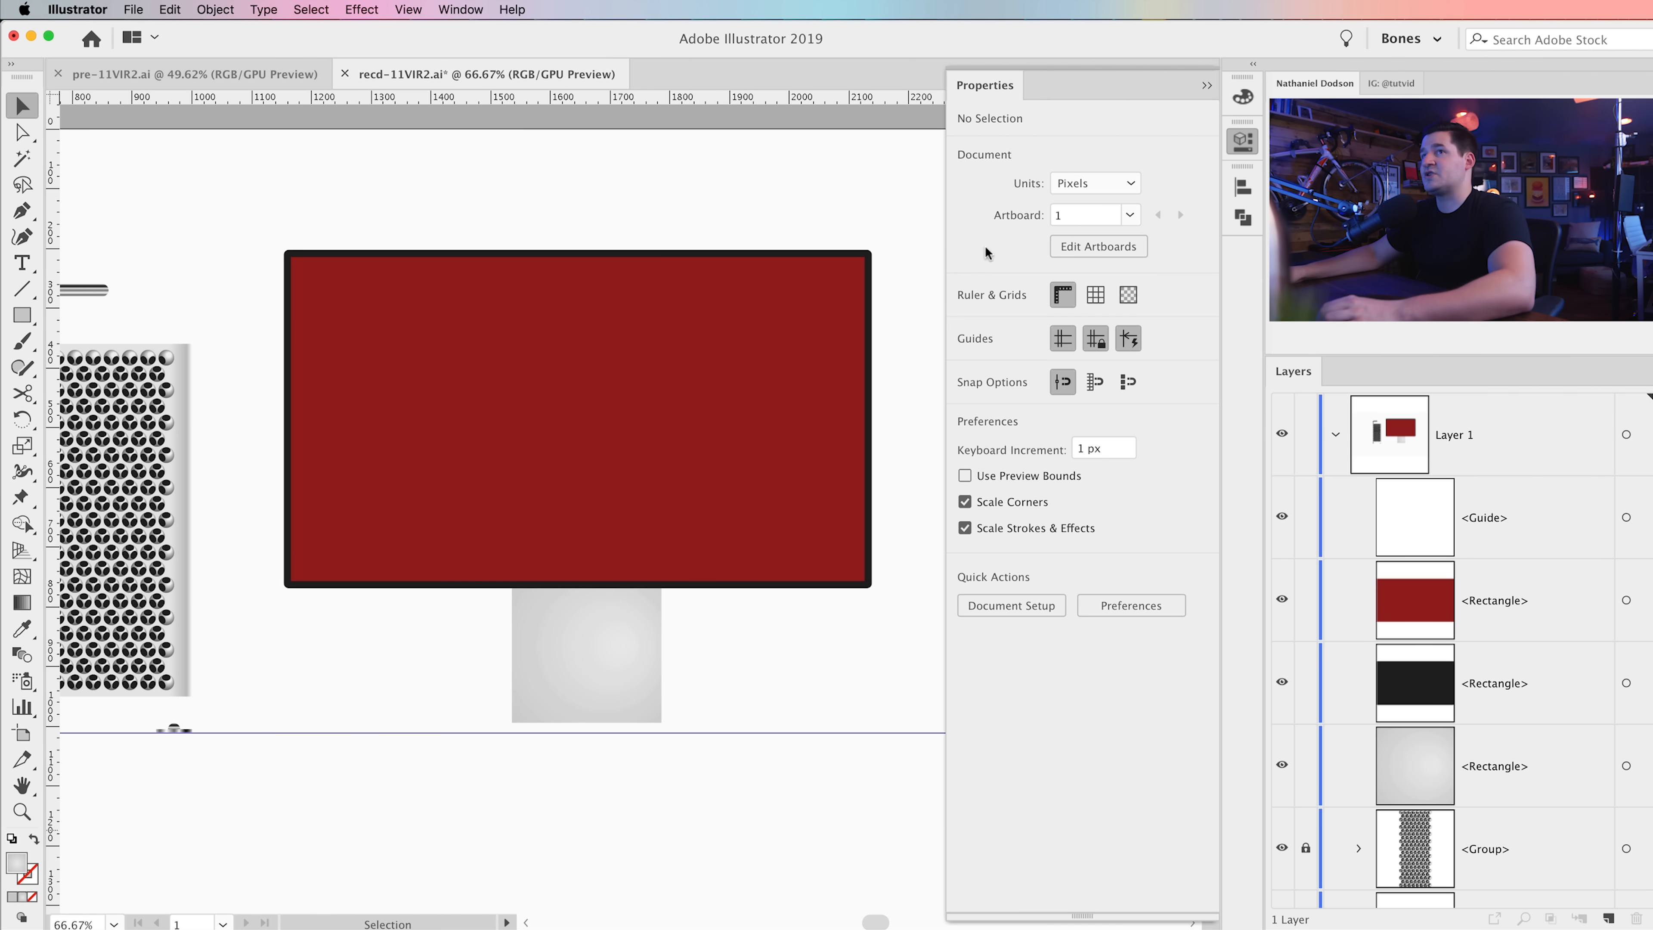
Step: Create a 250 px by 14 px rectangle over the stand as its base strip
{"action": "left_click", "coordinate": [22, 315]}
{"action": "left_click", "coordinate": [498, 665]}
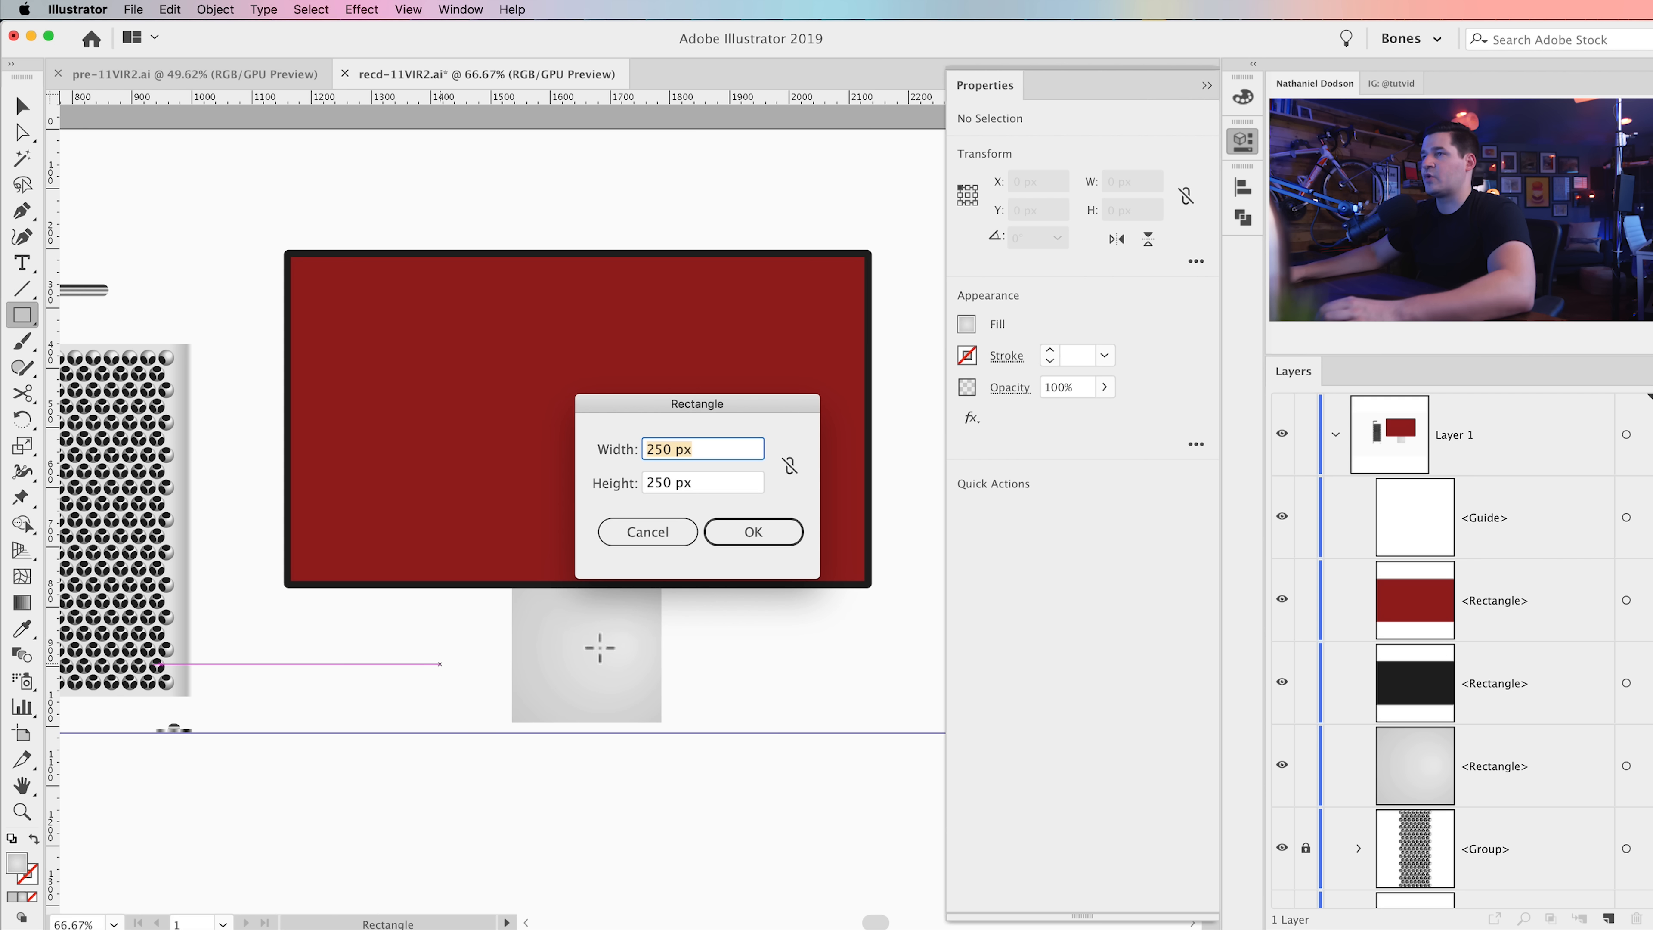
{"action": "left_click", "coordinate": [708, 489]}
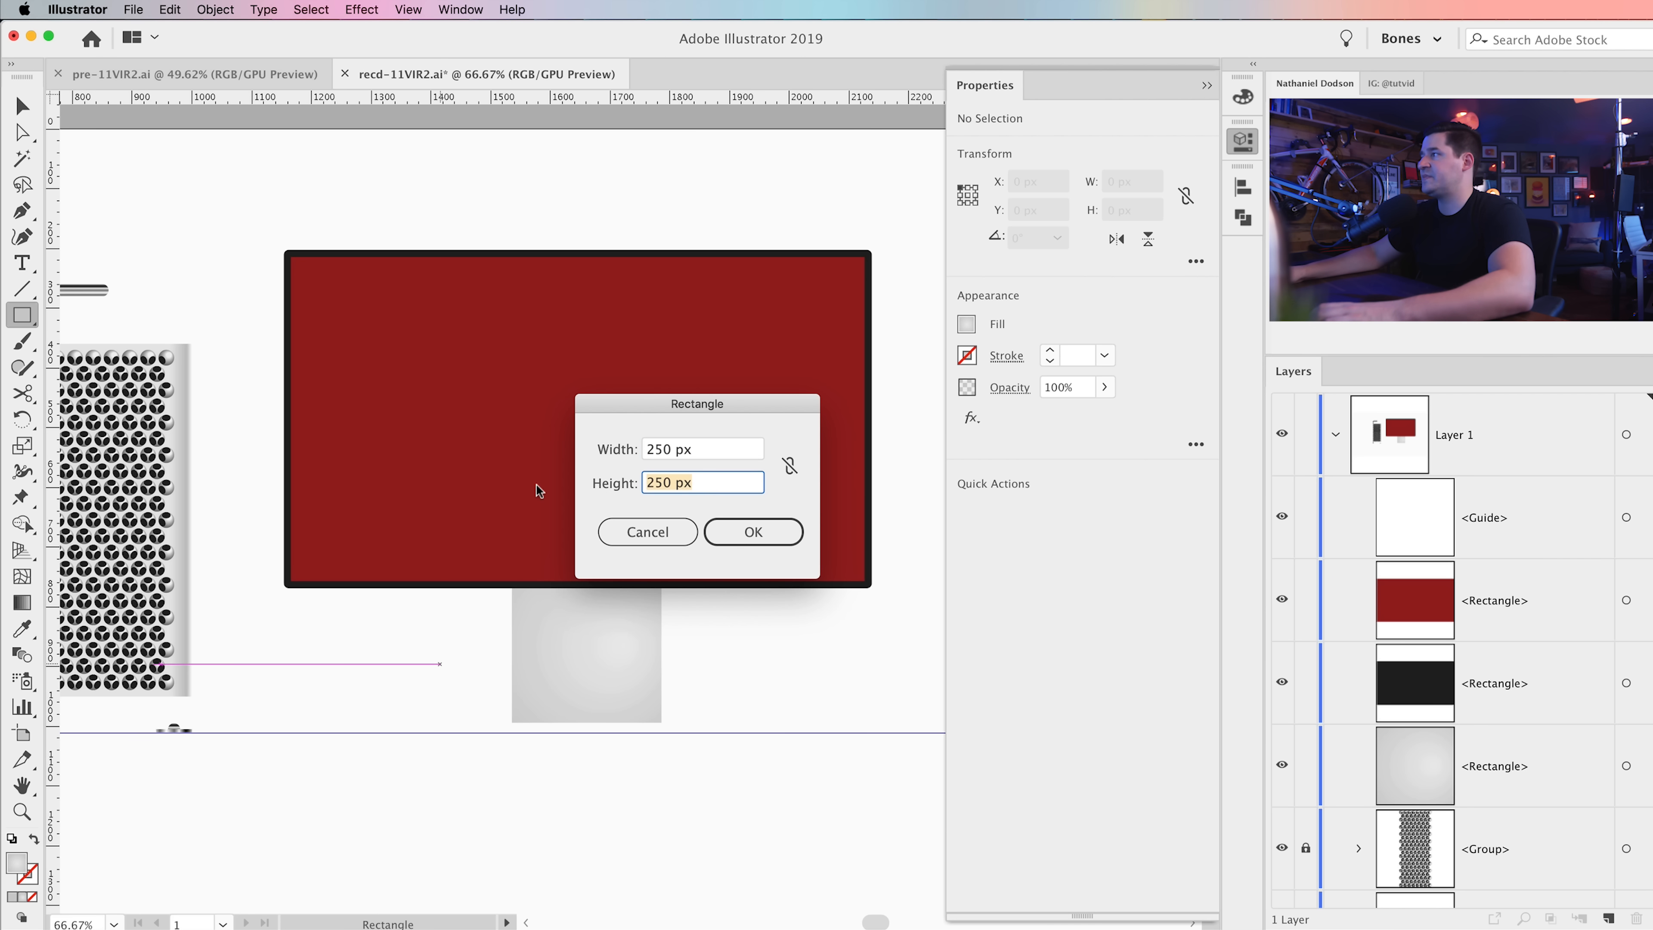
{"action": "type", "text": "14"}
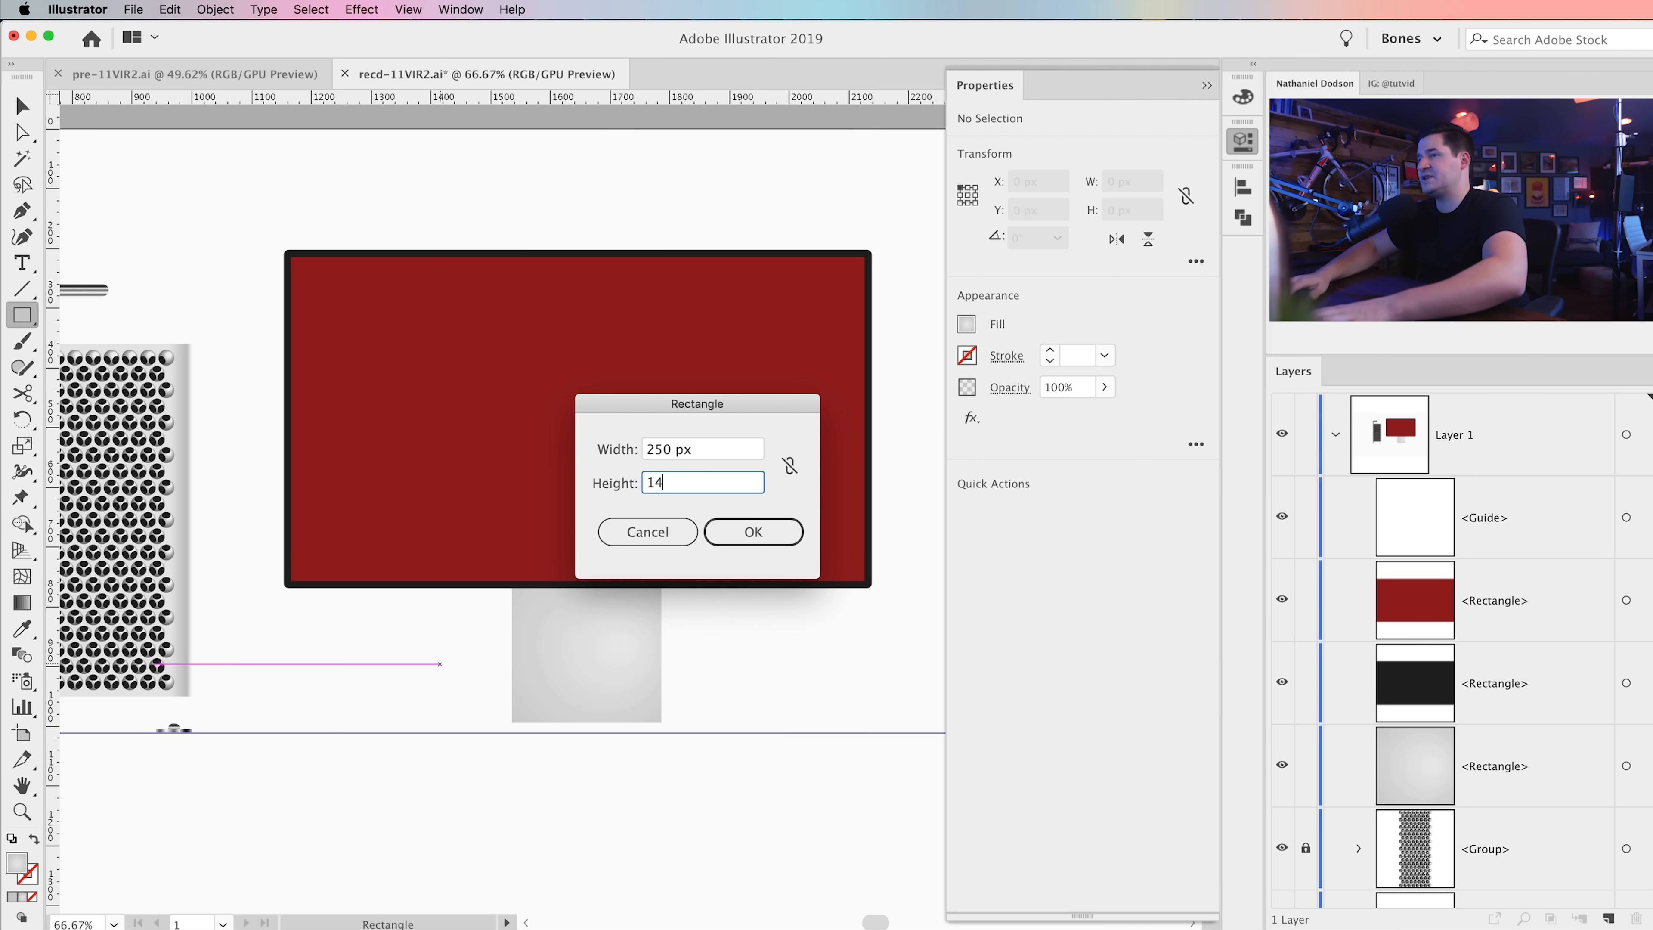
{"action": "key", "text": "Return"}
Step: Move the thin rectangle so it sits on the horizontal guide, aligned with the stand's side edges
{"action": "key", "text": "z"}
{"action": "left_click", "coordinate": [623, 680]}
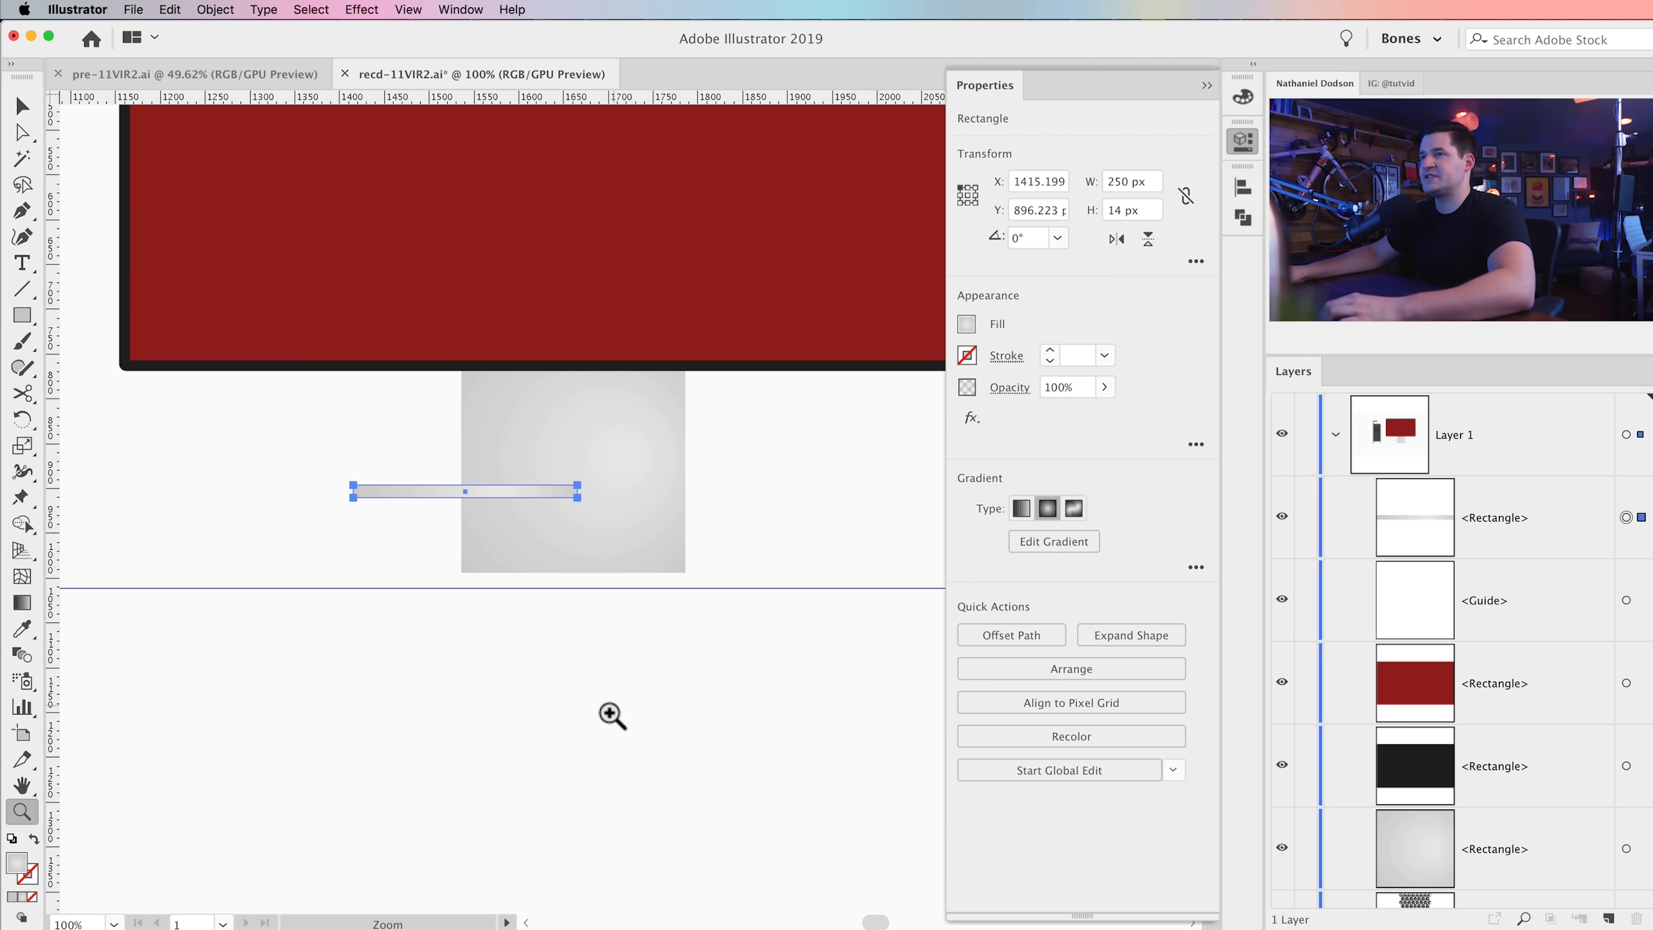
{"action": "left_click", "coordinate": [586, 571]}
{"action": "left_click_drag", "start_coordinate": [620, 492], "coordinate": [543, 559]}
{"action": "key", "text": "v"}
{"action": "left_click_drag", "start_coordinate": [463, 462], "coordinate": [629, 607]}
{"action": "left_click", "coordinate": [623, 722]}
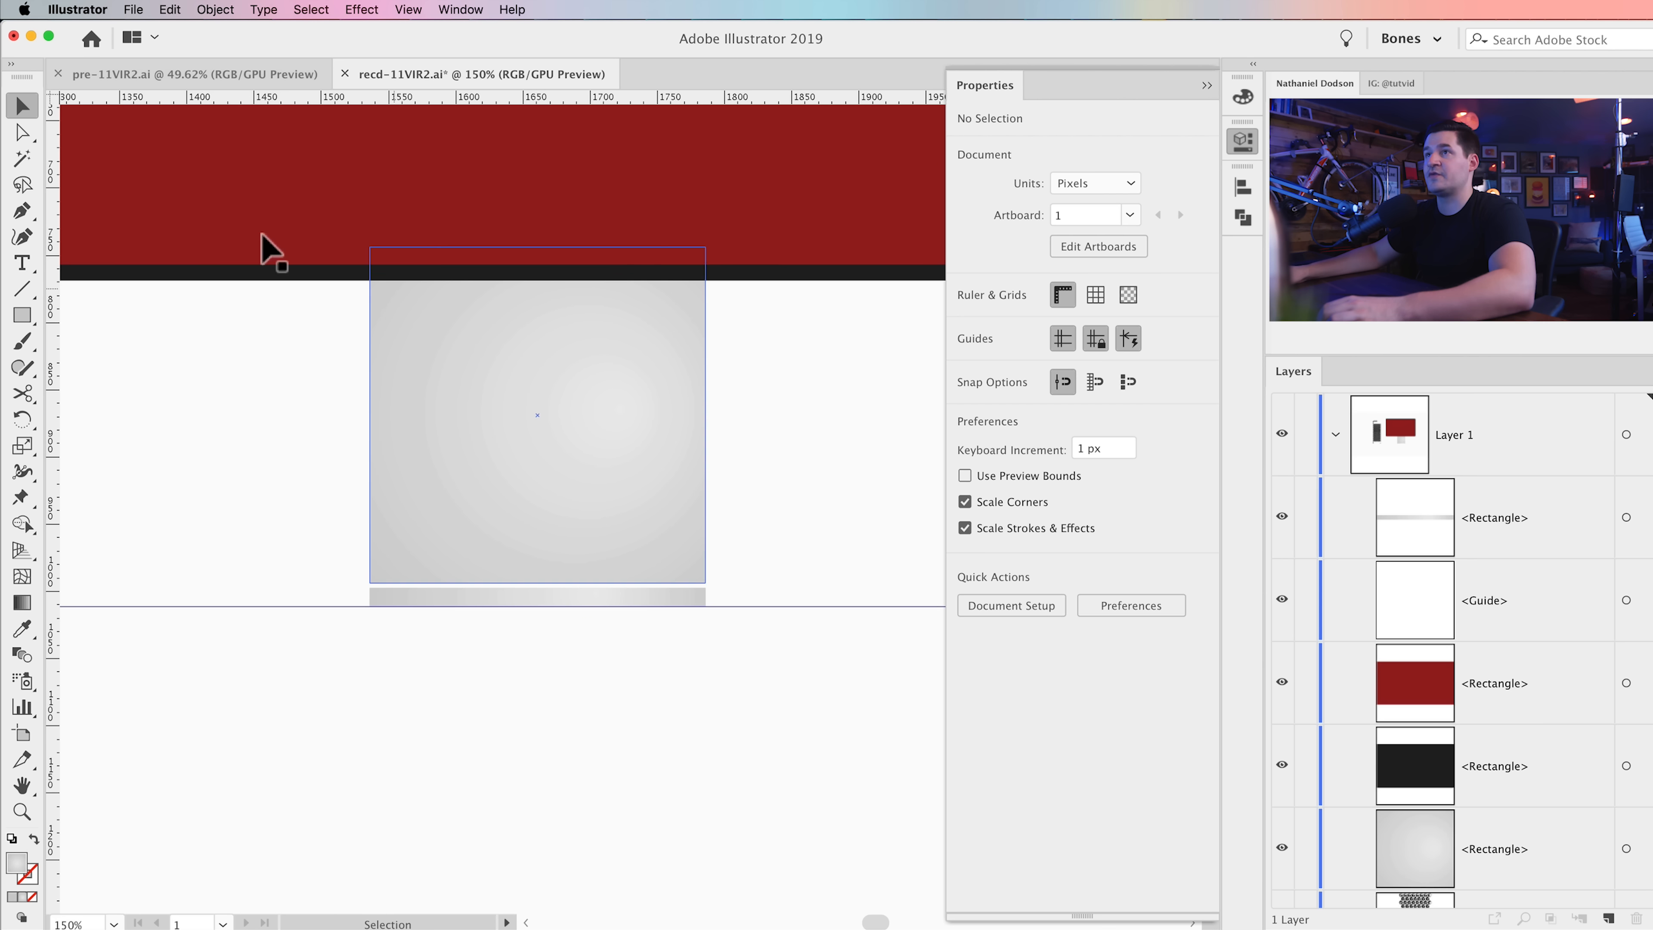
Step: Select the display rectangles together with the stand and nudge them down until the stand meets the base strip
{"action": "left_click_drag", "start_coordinate": [528, 197], "coordinate": [528, 197]}
{"action": "key", "text": "Down"}
{"action": "key", "text": "Down"}
{"action": "key", "text": "Down"}
{"action": "key", "text": "Down"}
{"action": "key", "text": "Down"}
{"action": "left_click", "coordinate": [425, 726]}
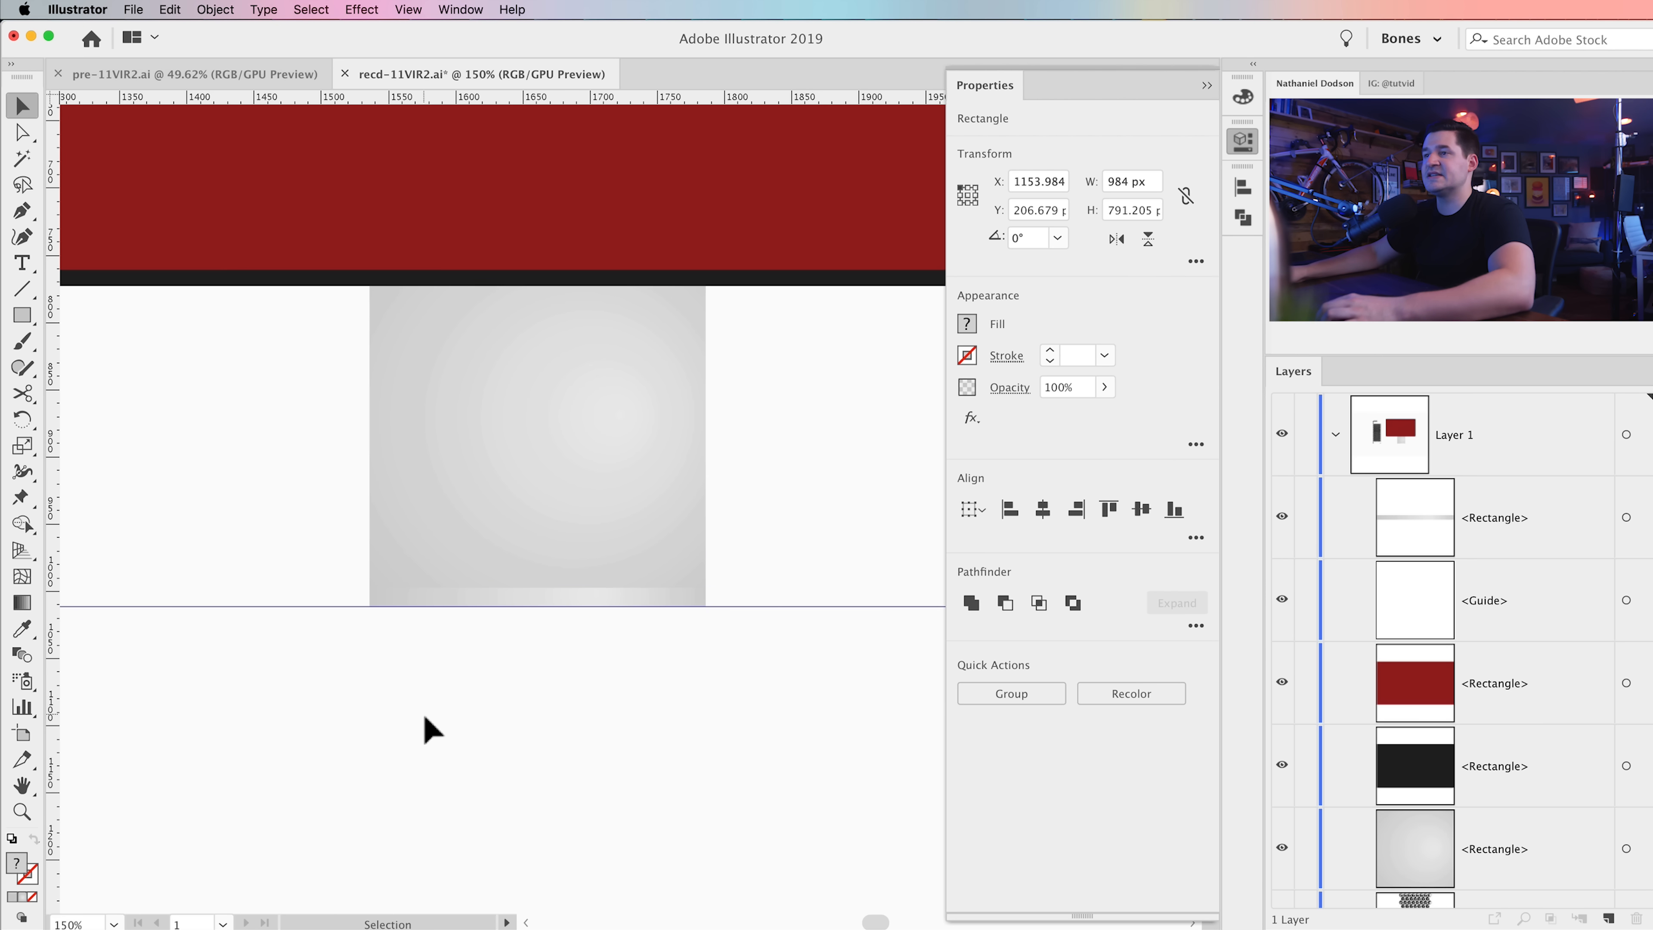
Step: Change the base strip's gradient type to linear in its gradient options
{"action": "left_click", "coordinate": [476, 602]}
{"action": "scroll", "coordinate": [573, 684], "scroll_direction": "up", "scroll_amount": 2}
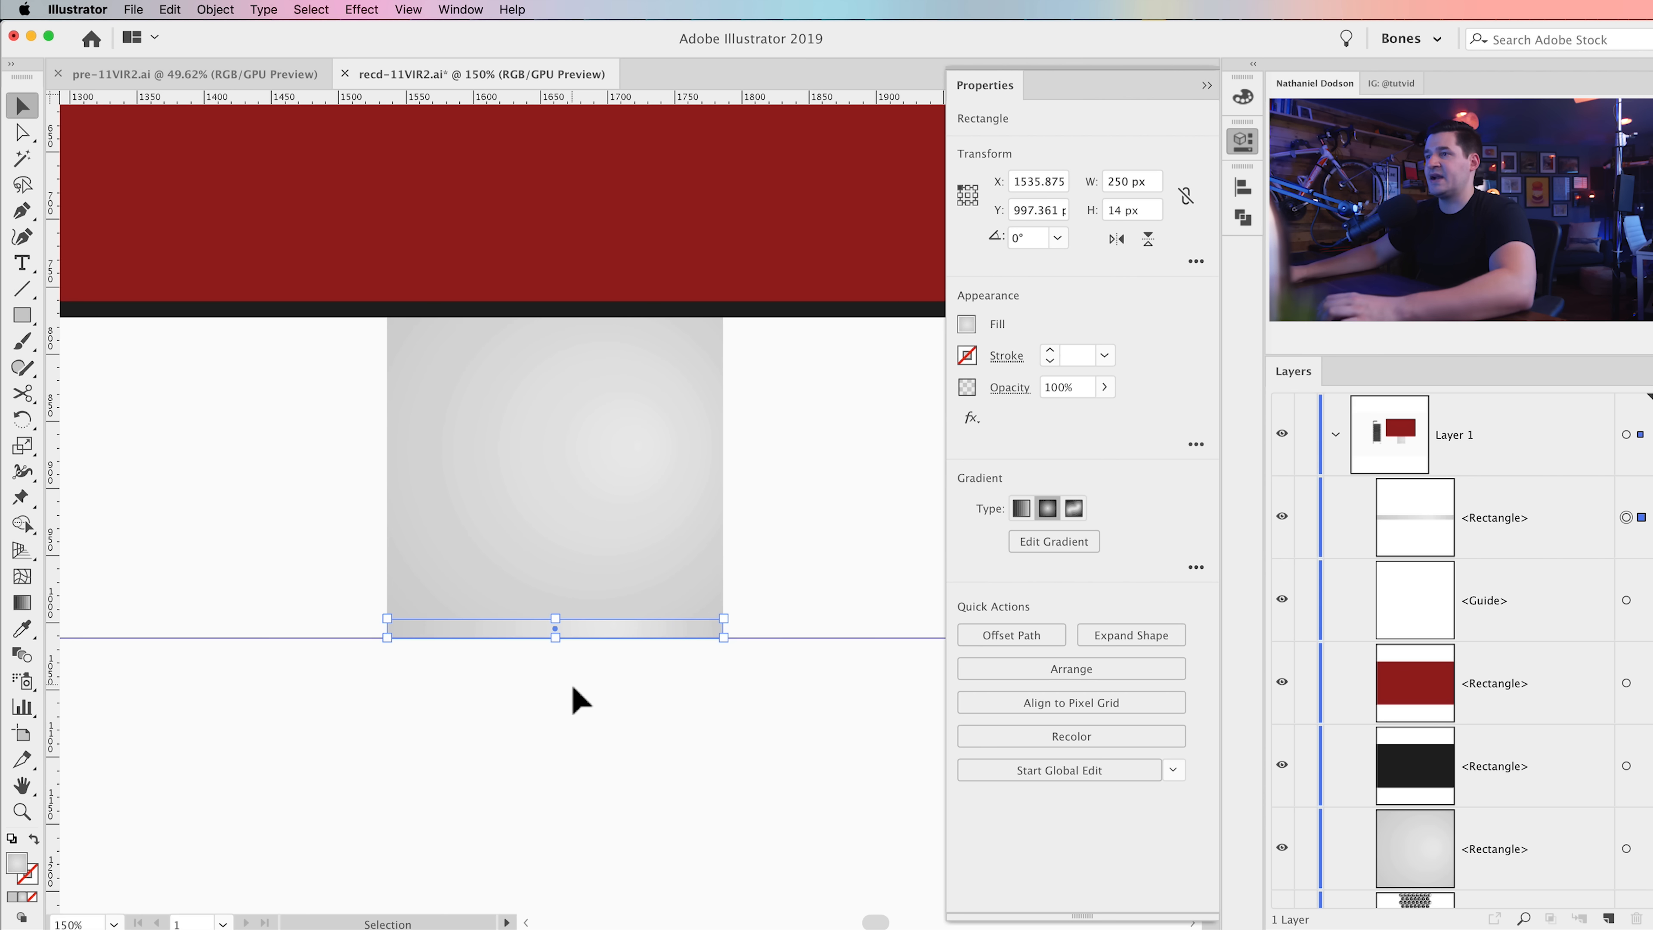
{"action": "left_click", "coordinate": [968, 325]}
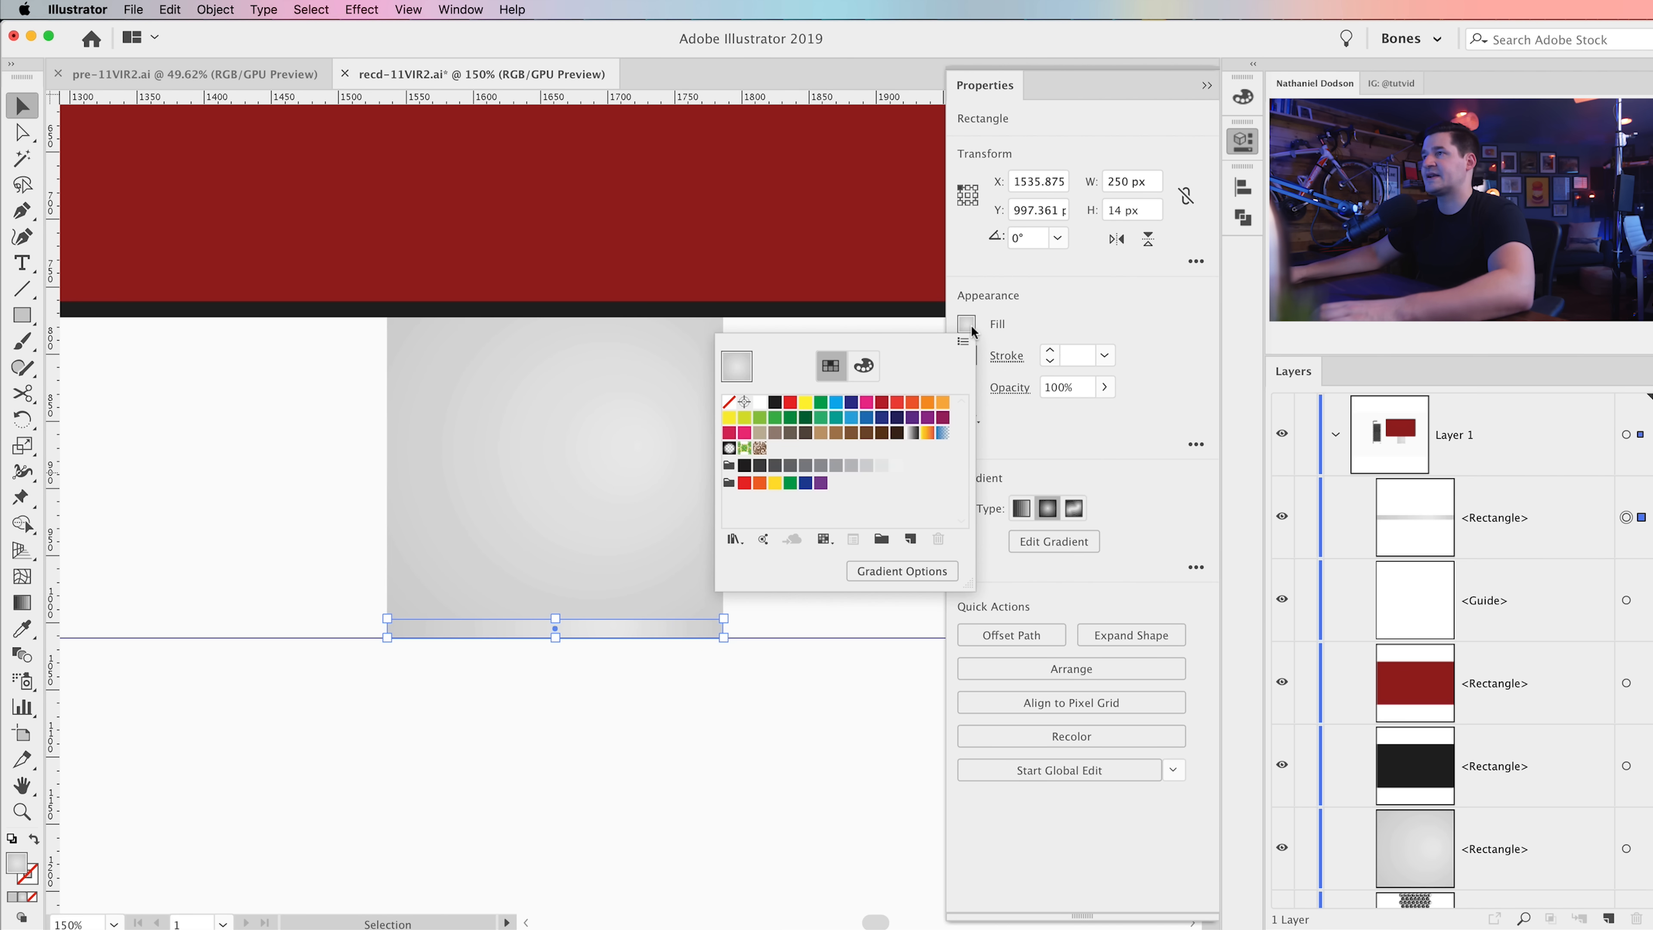
{"action": "left_click", "coordinate": [902, 572]}
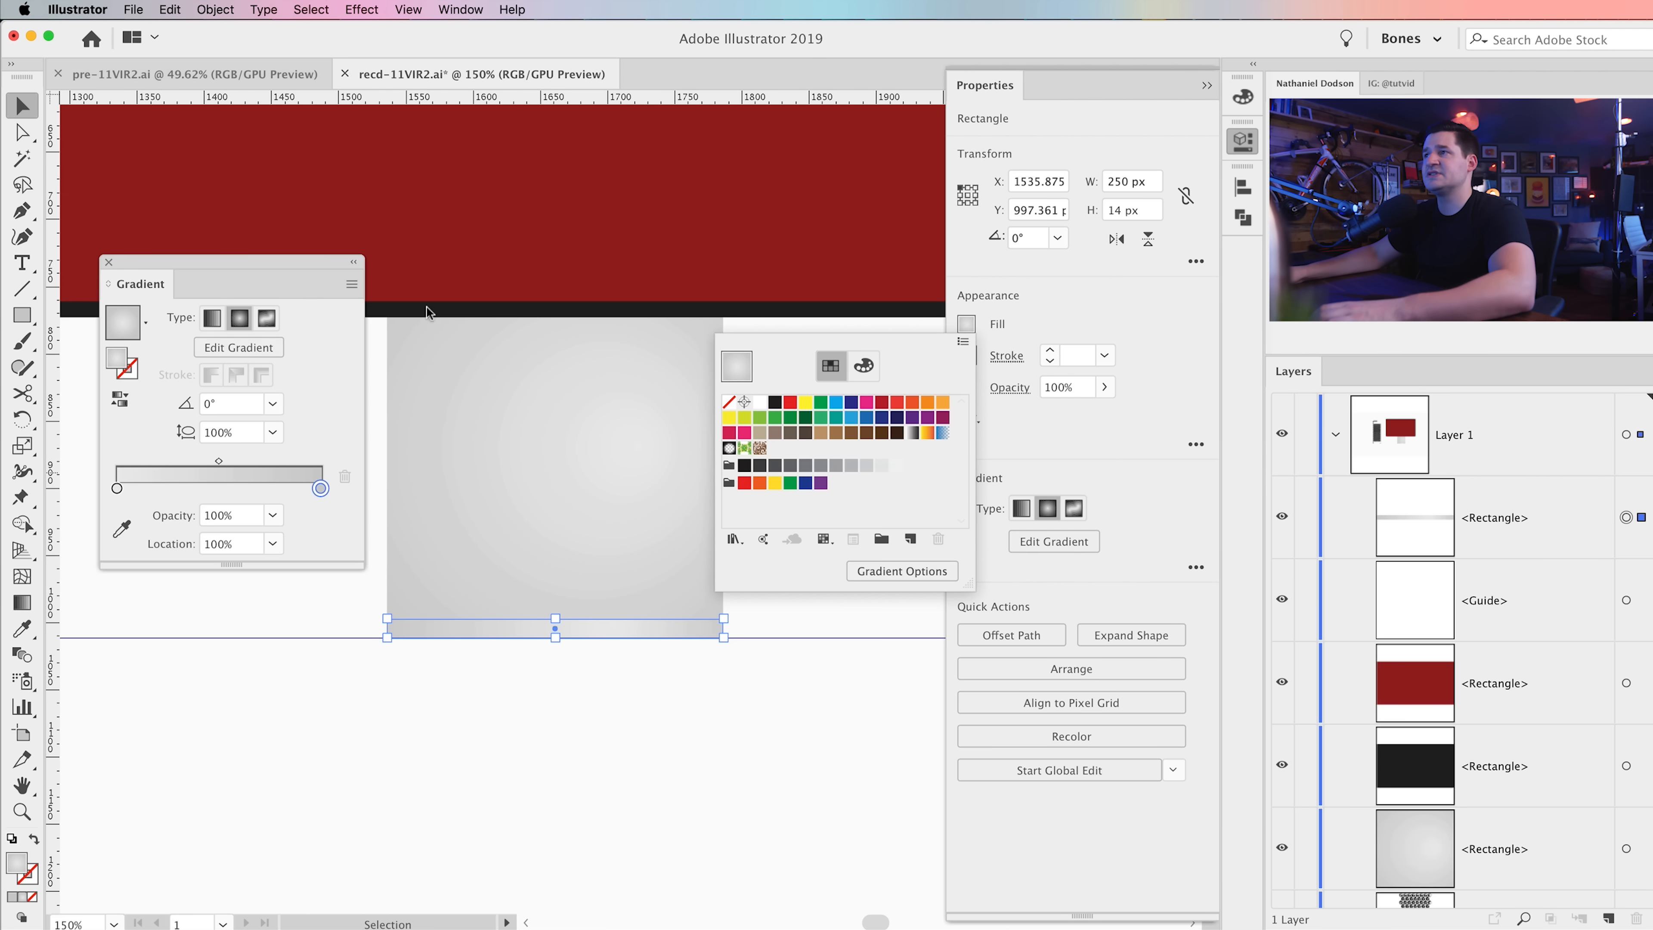
{"action": "left_click", "coordinate": [987, 333]}
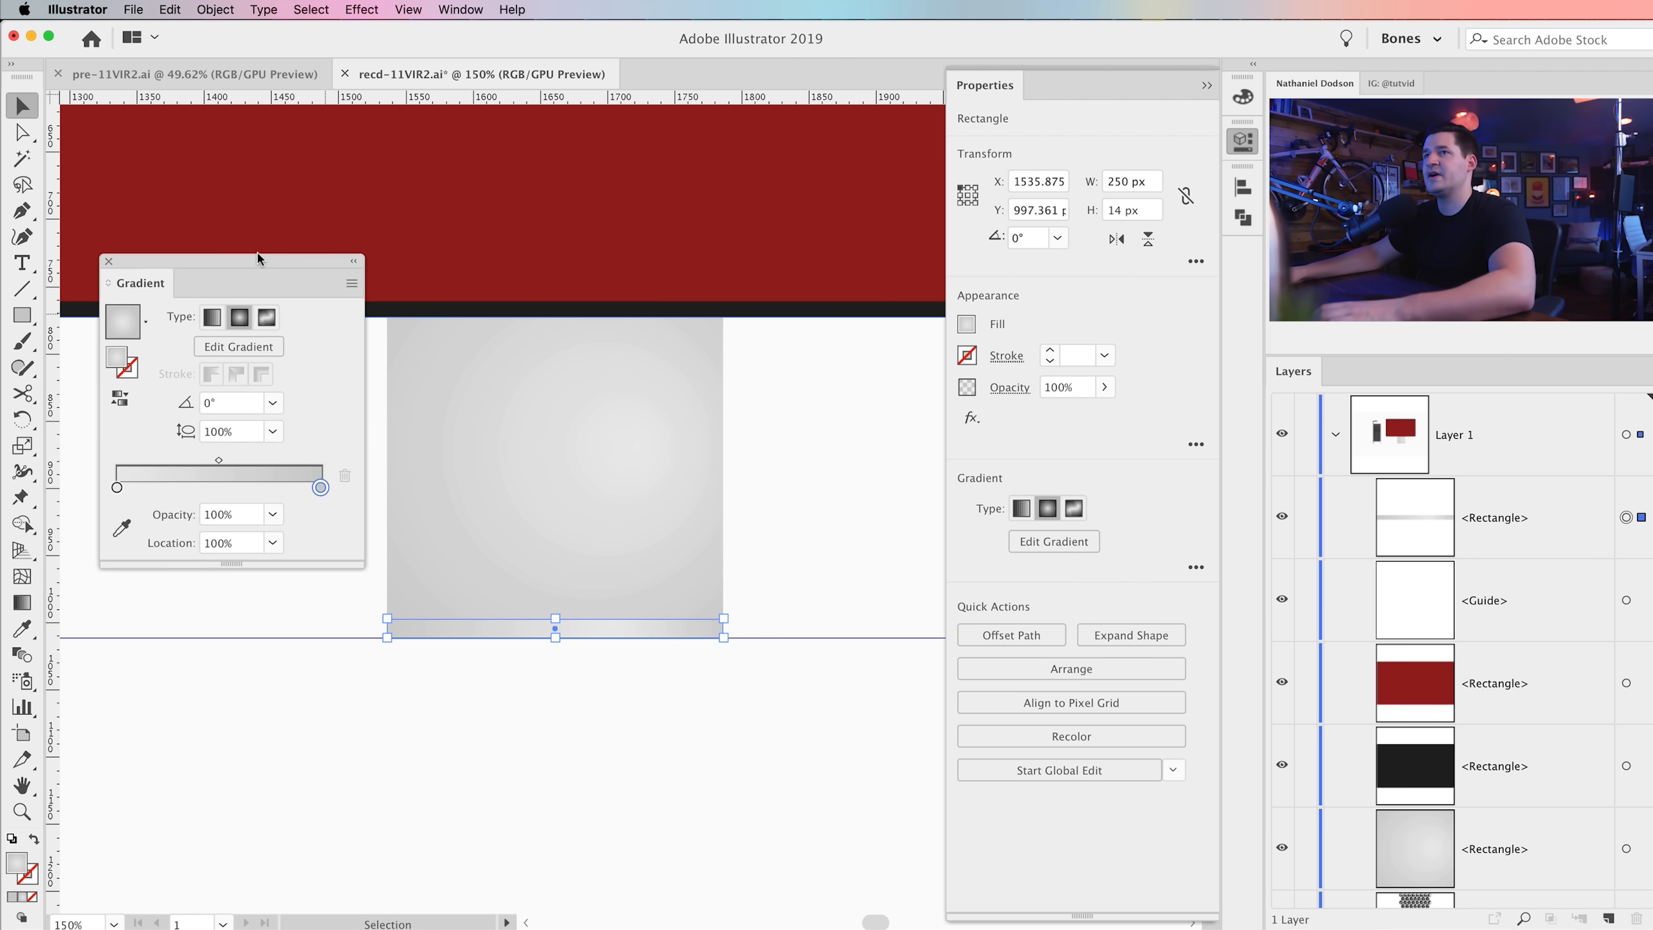
{"action": "left_click_drag", "start_coordinate": [246, 285], "coordinate": [239, 274]}
{"action": "left_click", "coordinate": [205, 309]}
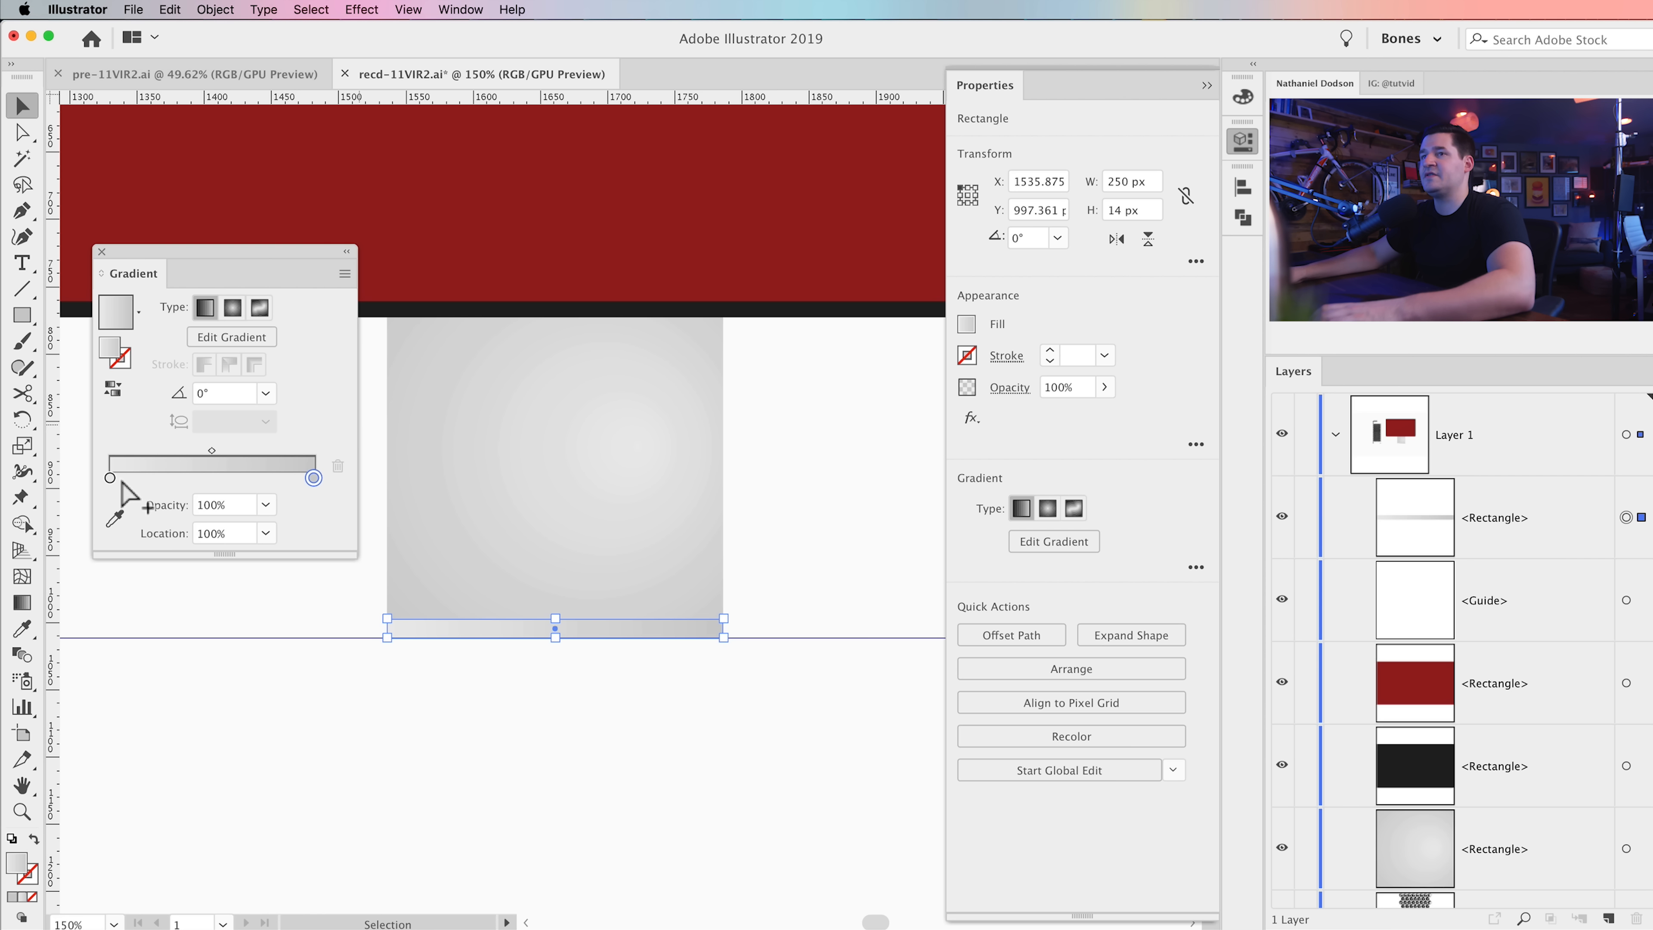
Step: Add six color stops to the base strip's gradient, three near its start and three toward its end
{"action": "left_click", "coordinate": [126, 478]}
{"action": "left_click", "coordinate": [140, 478]}
{"action": "left_click", "coordinate": [158, 478]}
{"action": "left_click", "coordinate": [239, 478]}
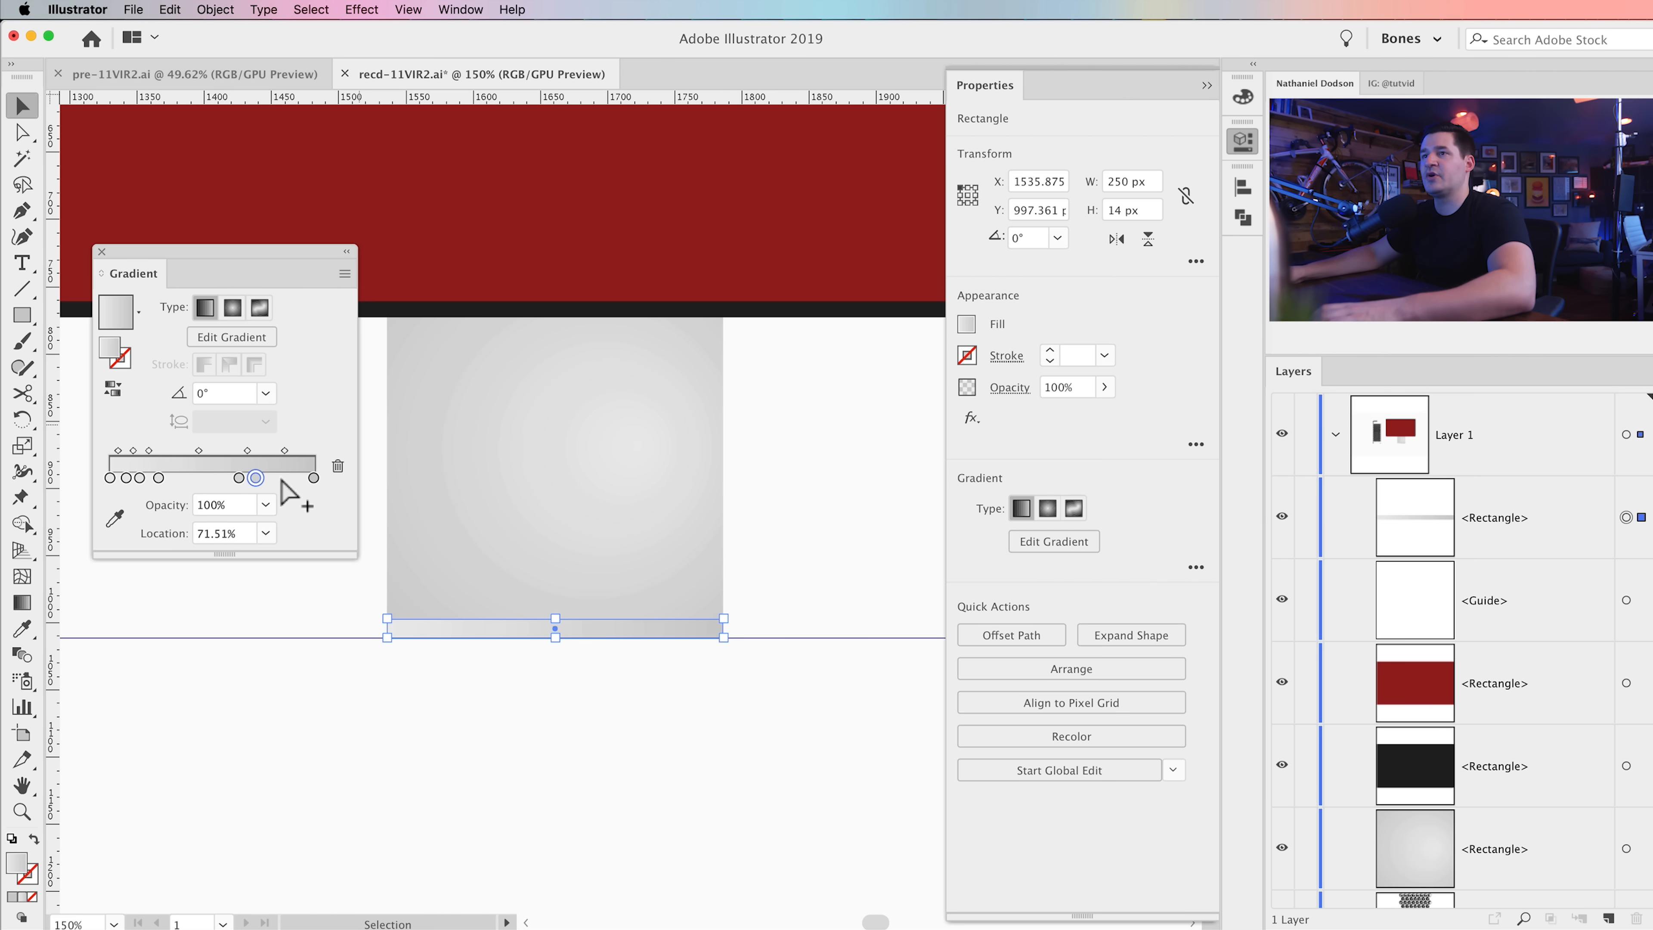
{"action": "left_click_drag", "start_coordinate": [258, 480], "coordinate": [261, 480]}
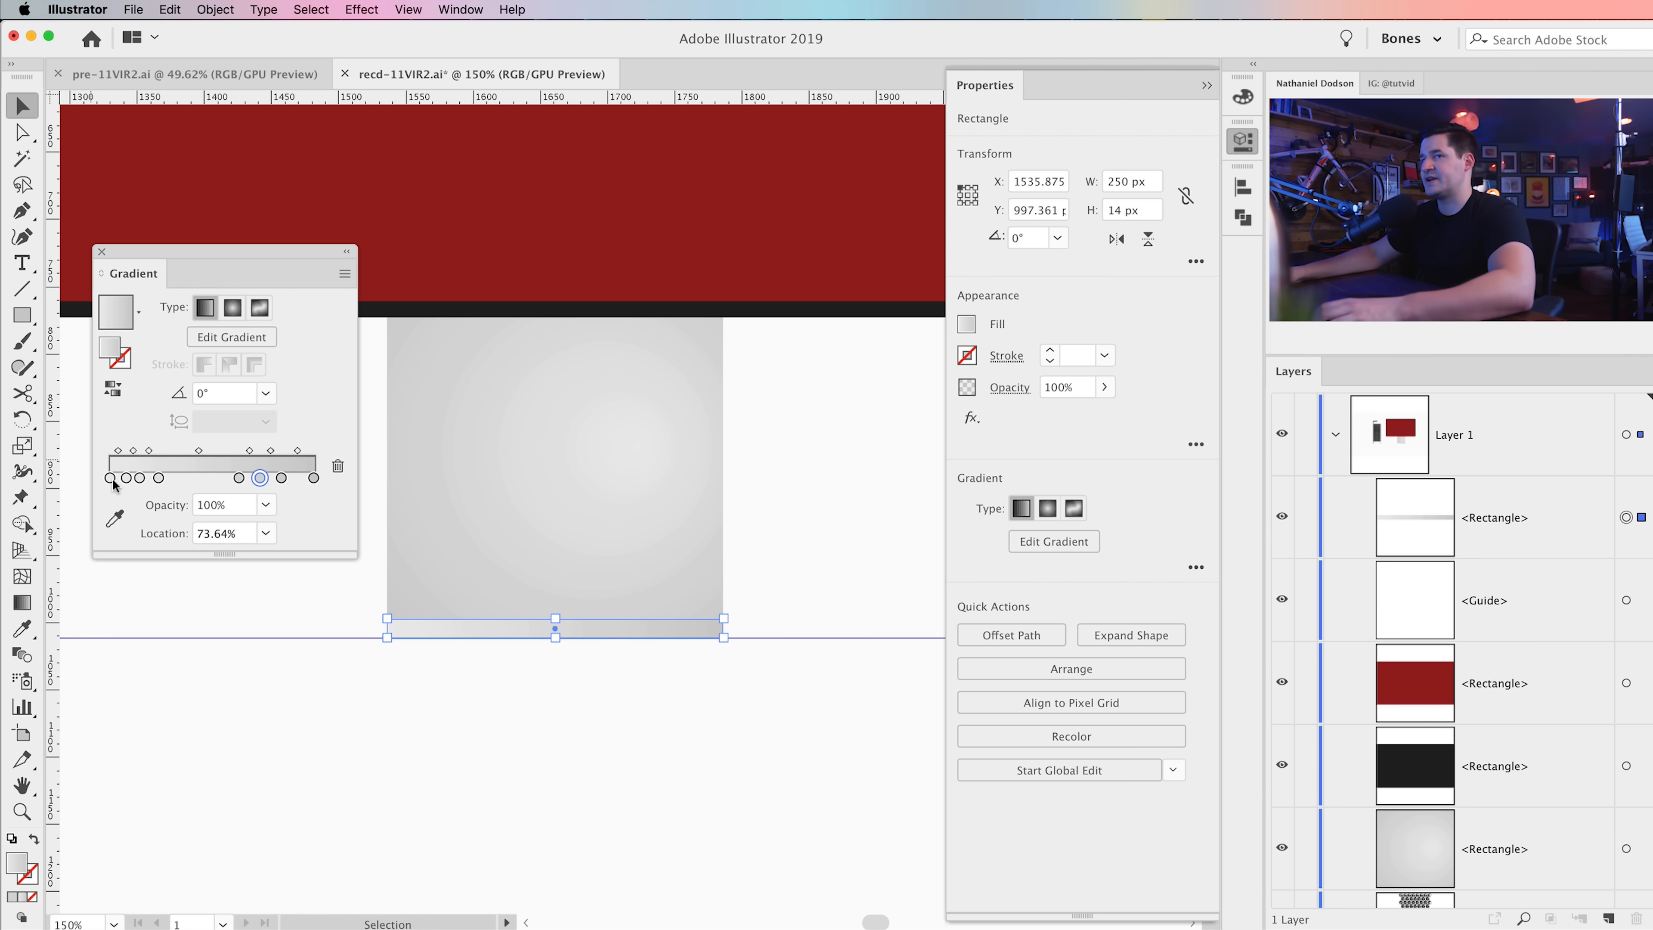
Step: Set the color of the base strip gradient's first stop to dcdcdc
{"action": "left_click", "coordinate": [231, 336]}
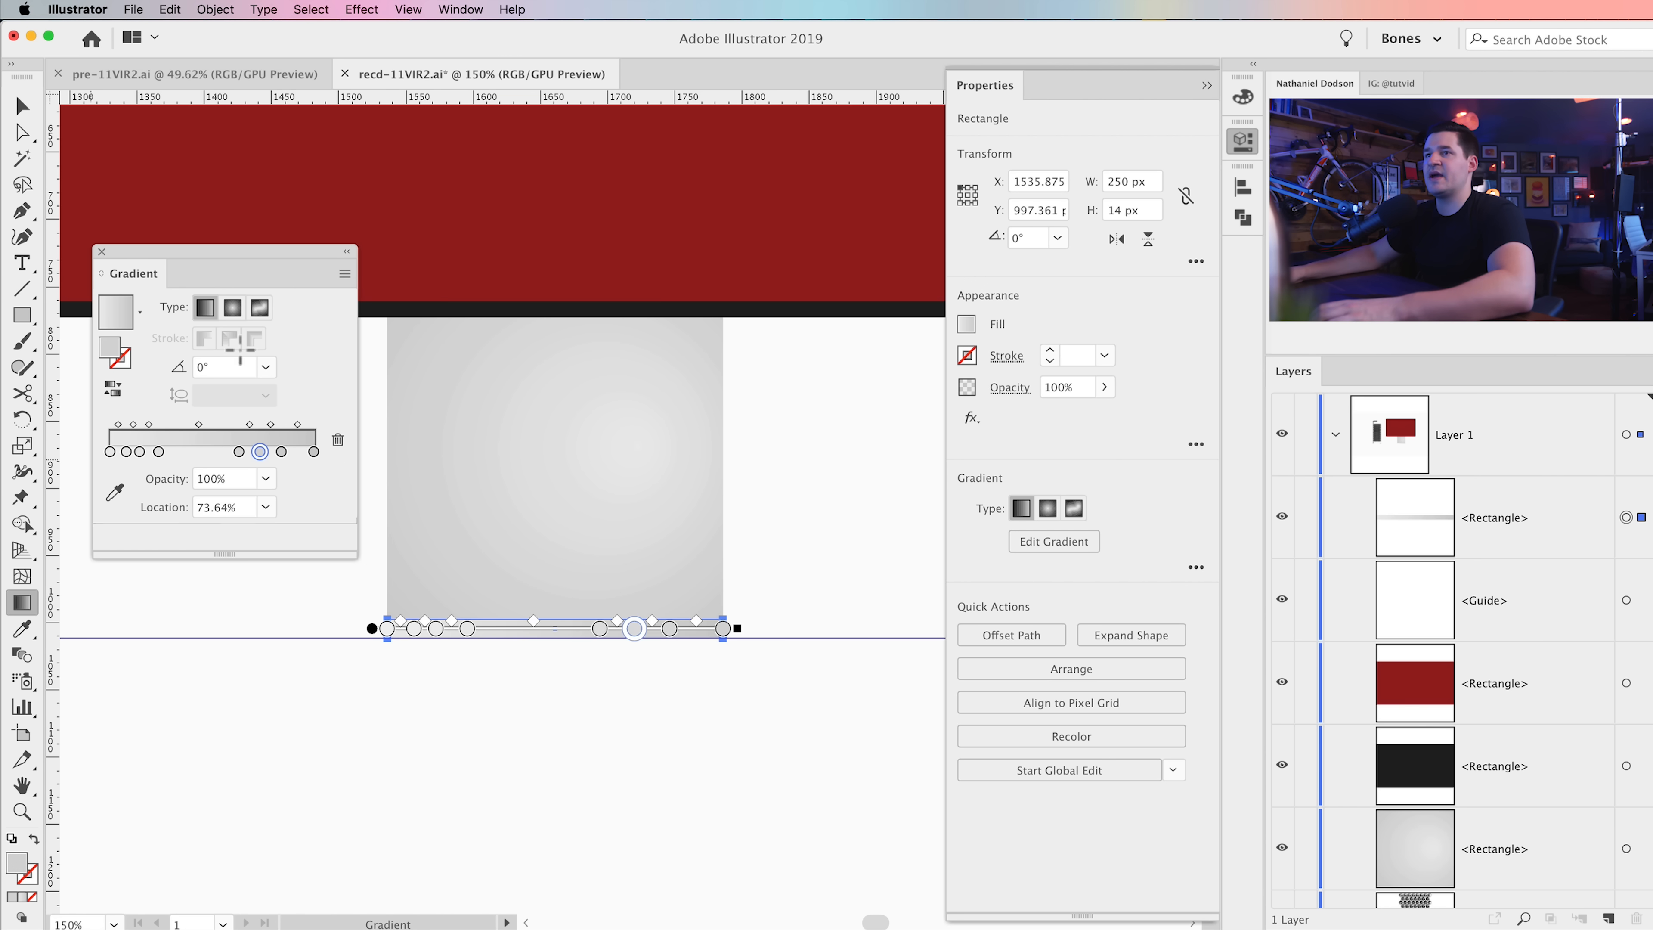
{"action": "double_click", "coordinate": [110, 452]}
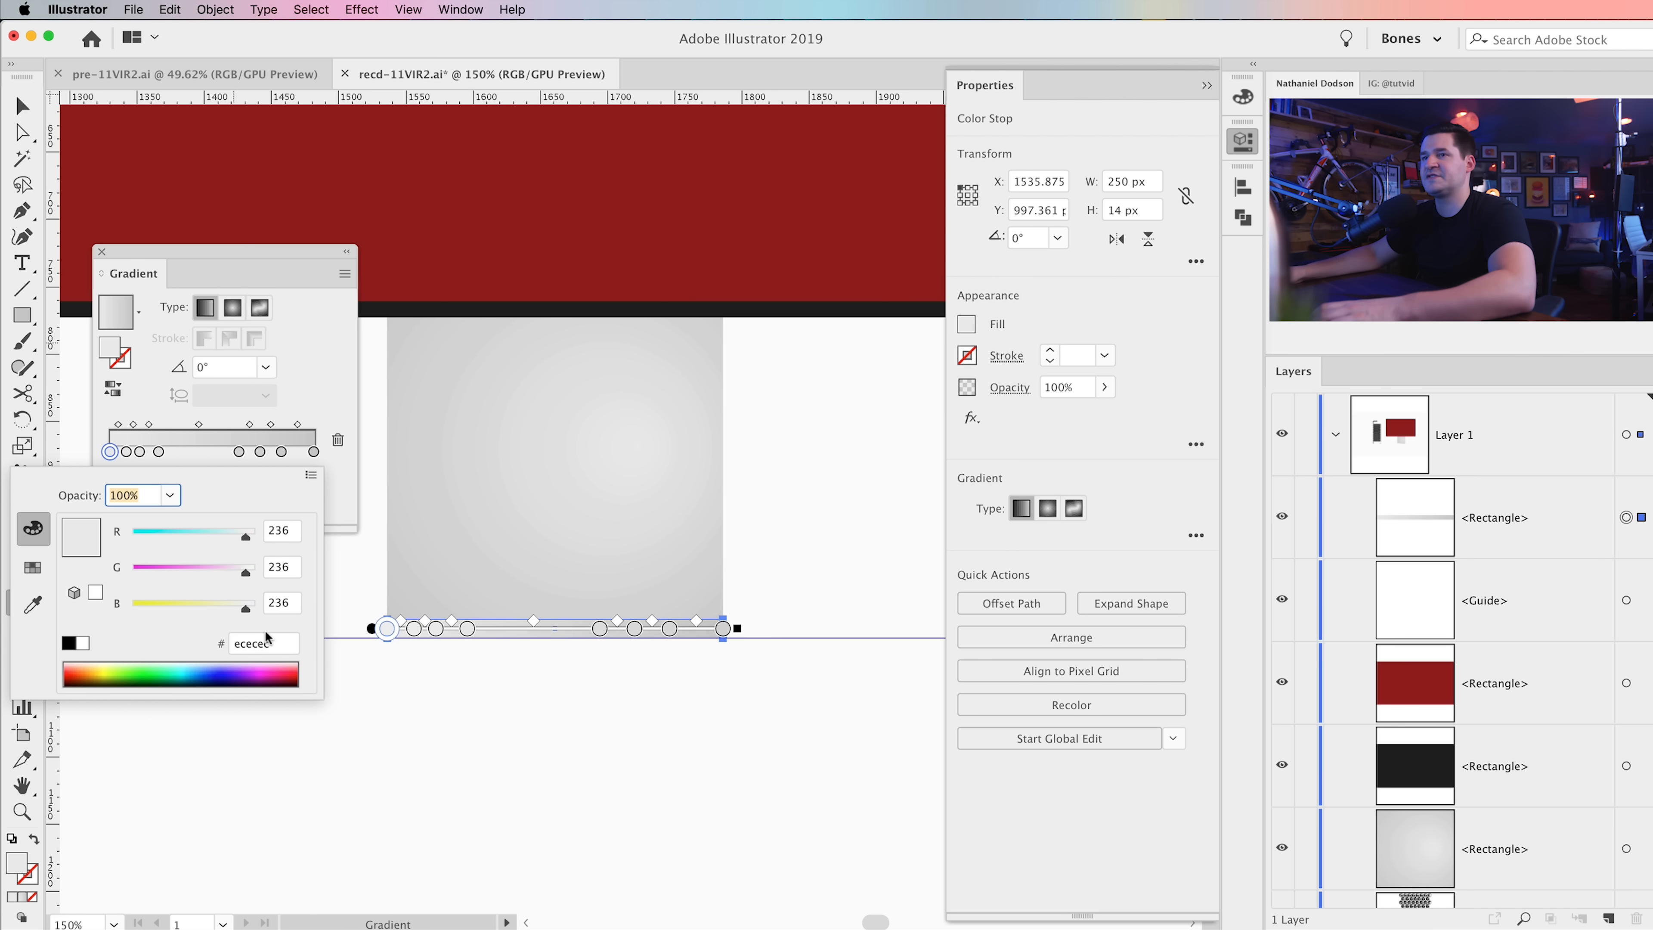
{"action": "left_click", "coordinate": [254, 644]}
{"action": "type", "text": "dcdcd"}
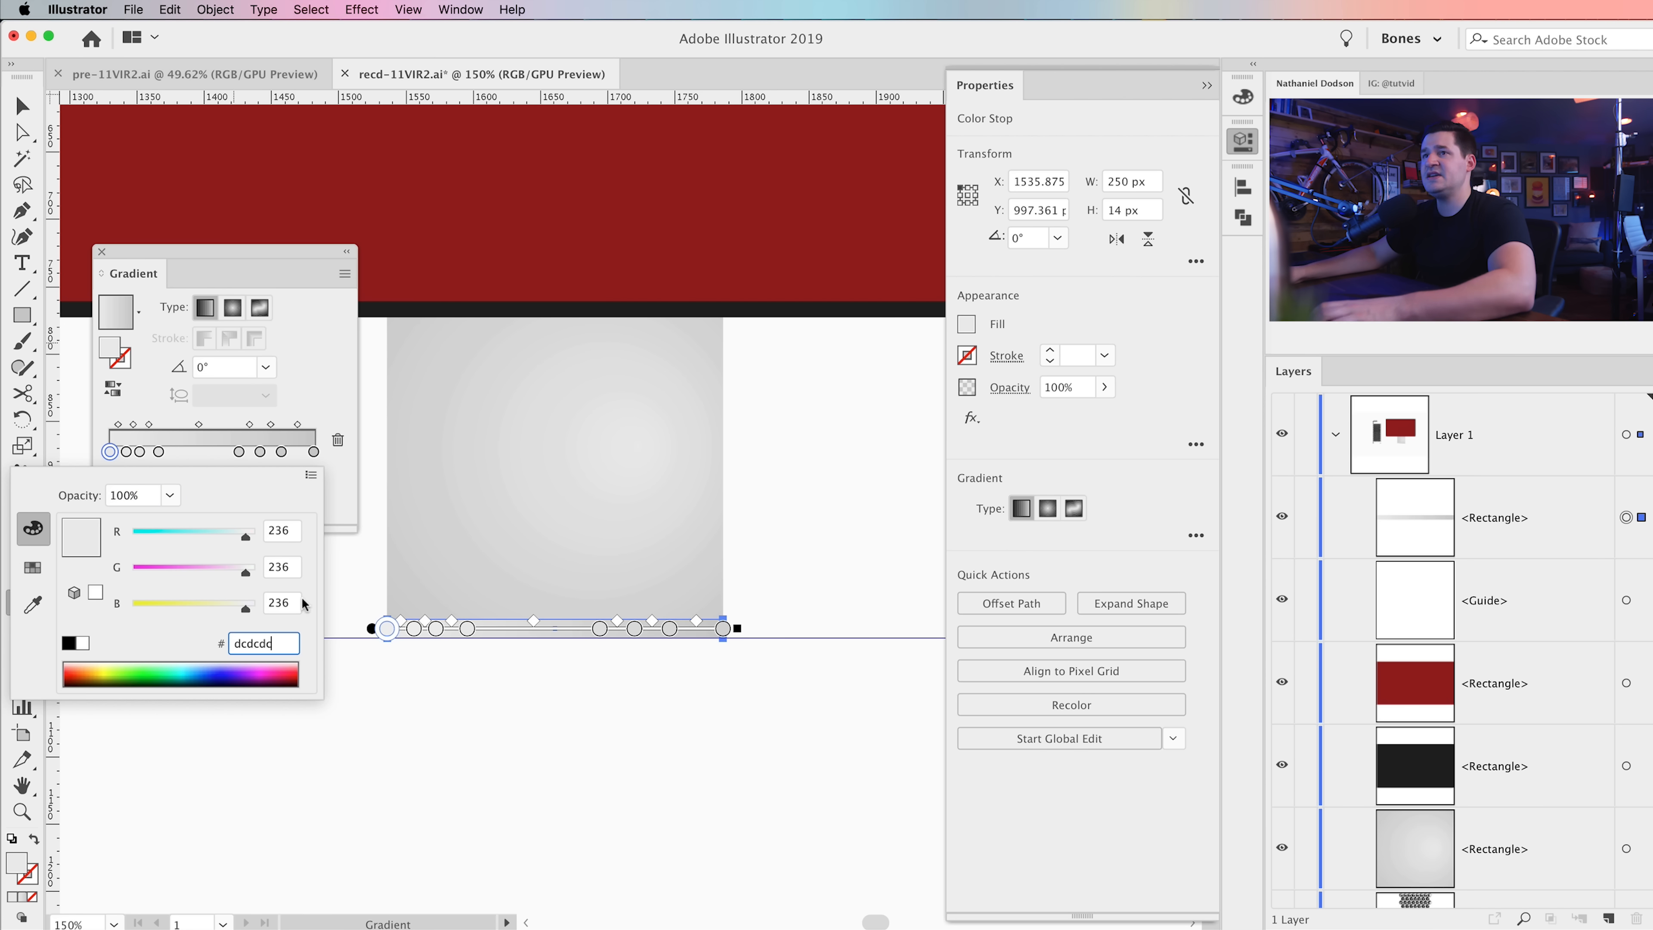
{"action": "key", "text": "Tab"}
Step: Set the color of the base strip gradient's second stop to b7b7b7
{"action": "left_click", "coordinate": [126, 452]}
{"action": "double_click", "coordinate": [126, 452]}
{"action": "left_click", "coordinate": [247, 645]}
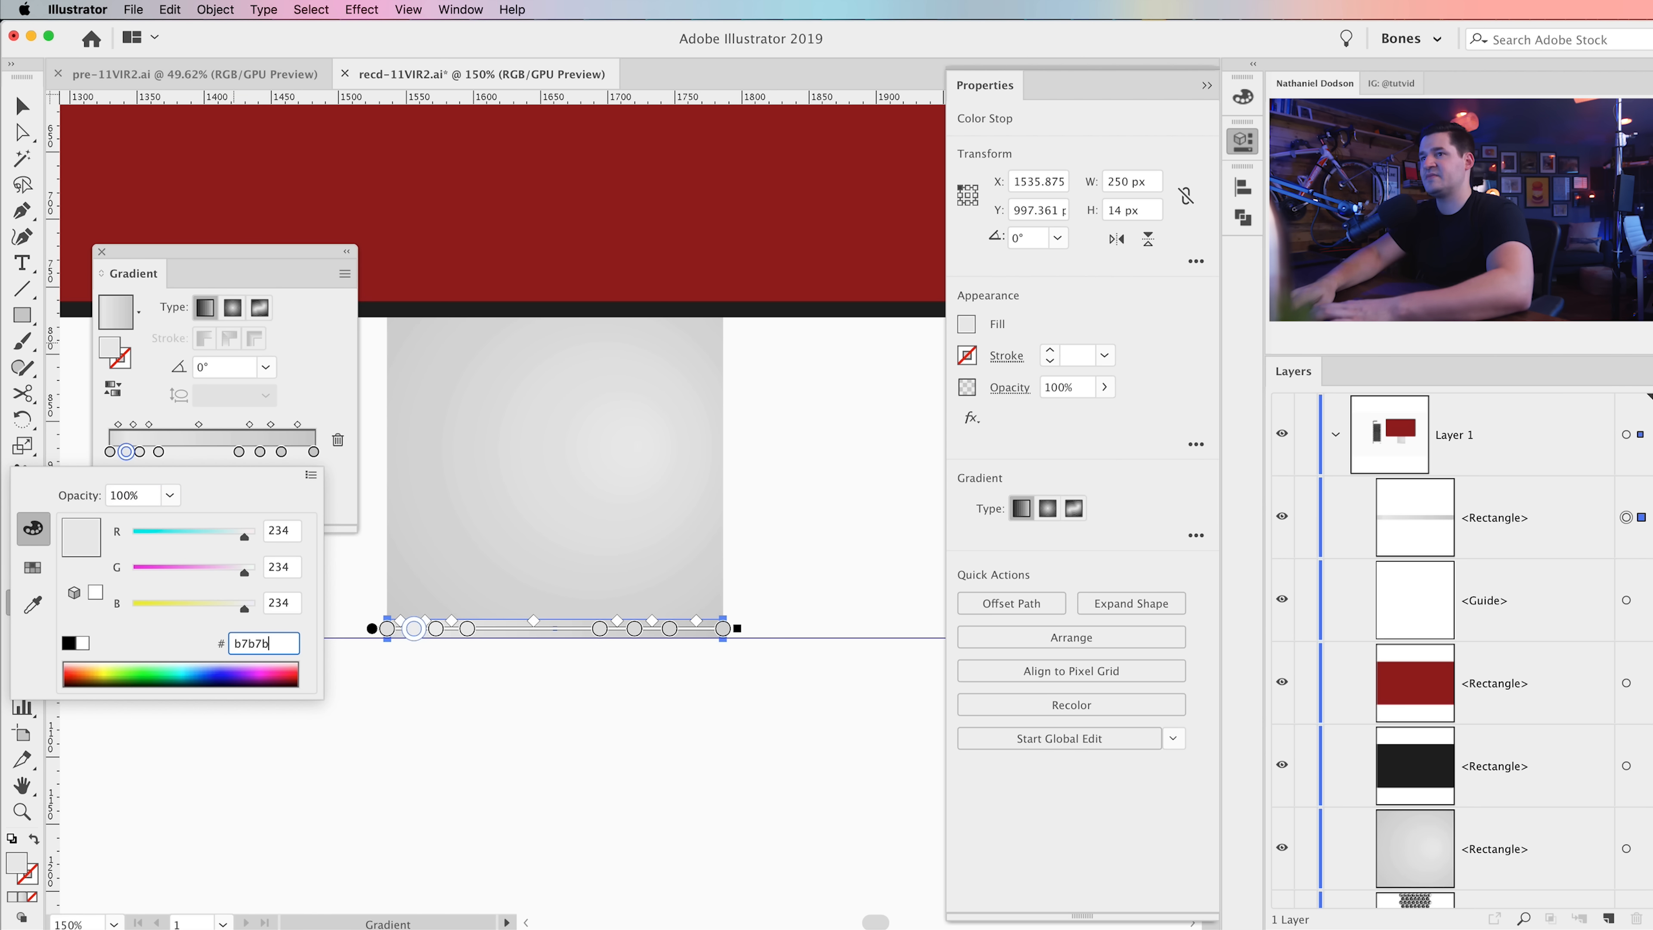
{"action": "type", "text": "7"}
{"action": "key", "text": "Tab"}
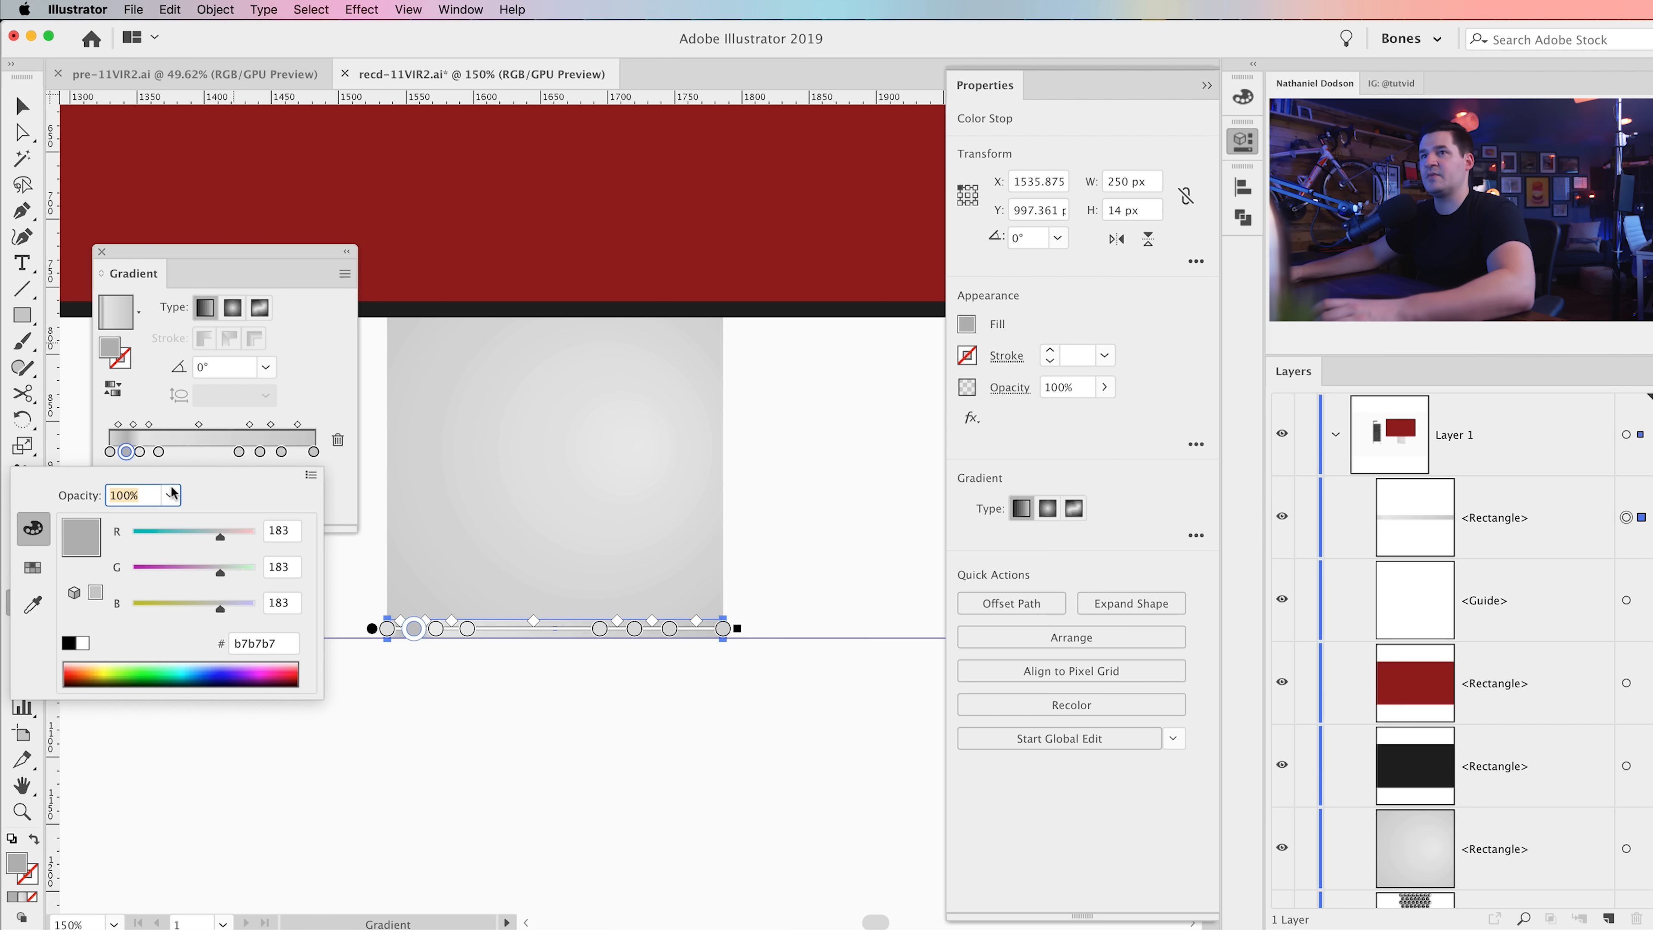
Step: Set the color of the base strip gradient's third stop to e8e8e8
{"action": "left_click", "coordinate": [140, 451]}
{"action": "double_click", "coordinate": [139, 451]}
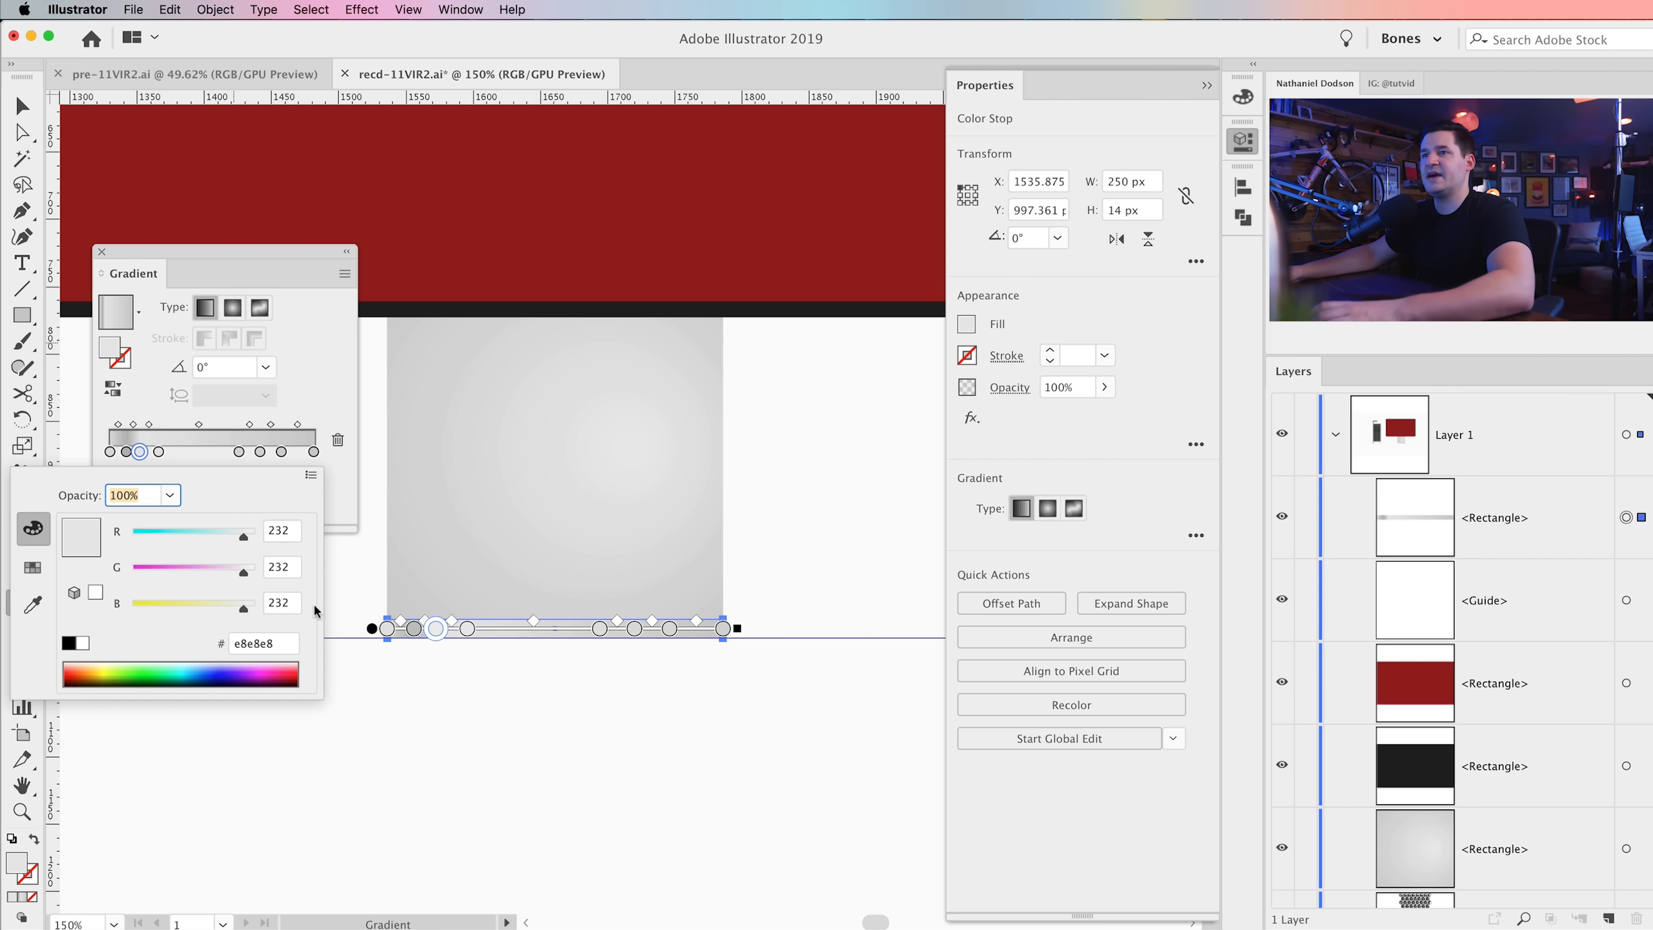
{"action": "left_click", "coordinate": [257, 645]}
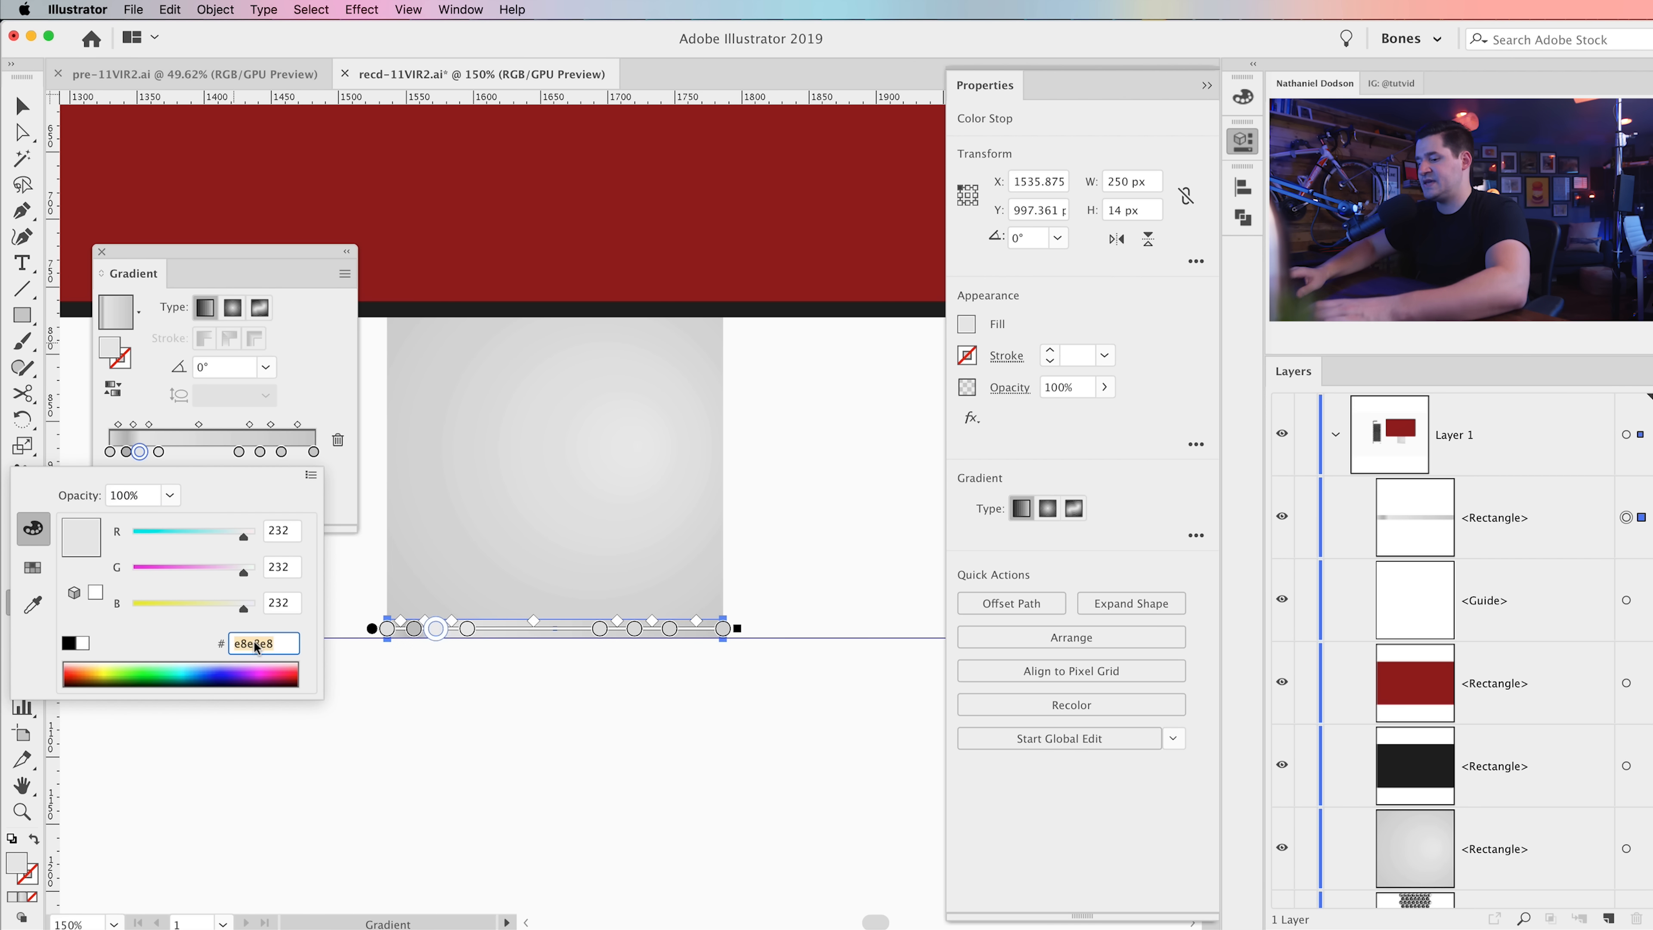
{"action": "type", "text": "e8e8e8"}
{"action": "key", "text": "Tab"}
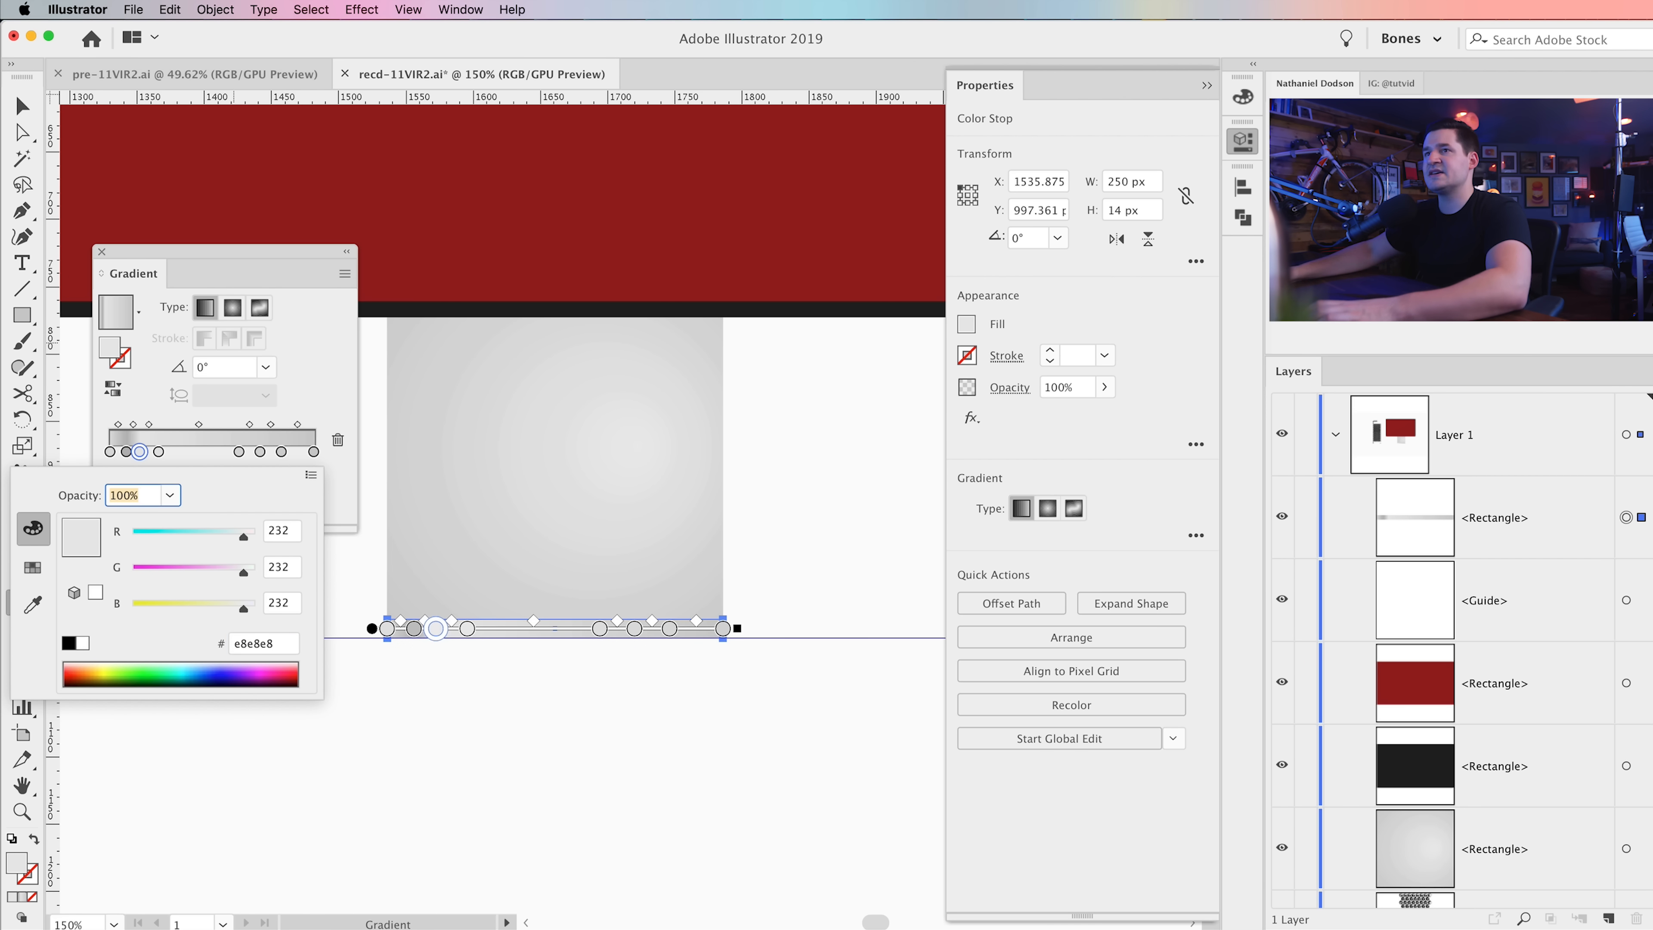
Step: Set the color of the base strip gradient's fourth stop to d1d1d1
{"action": "left_click", "coordinate": [159, 451]}
{"action": "double_click", "coordinate": [159, 451]}
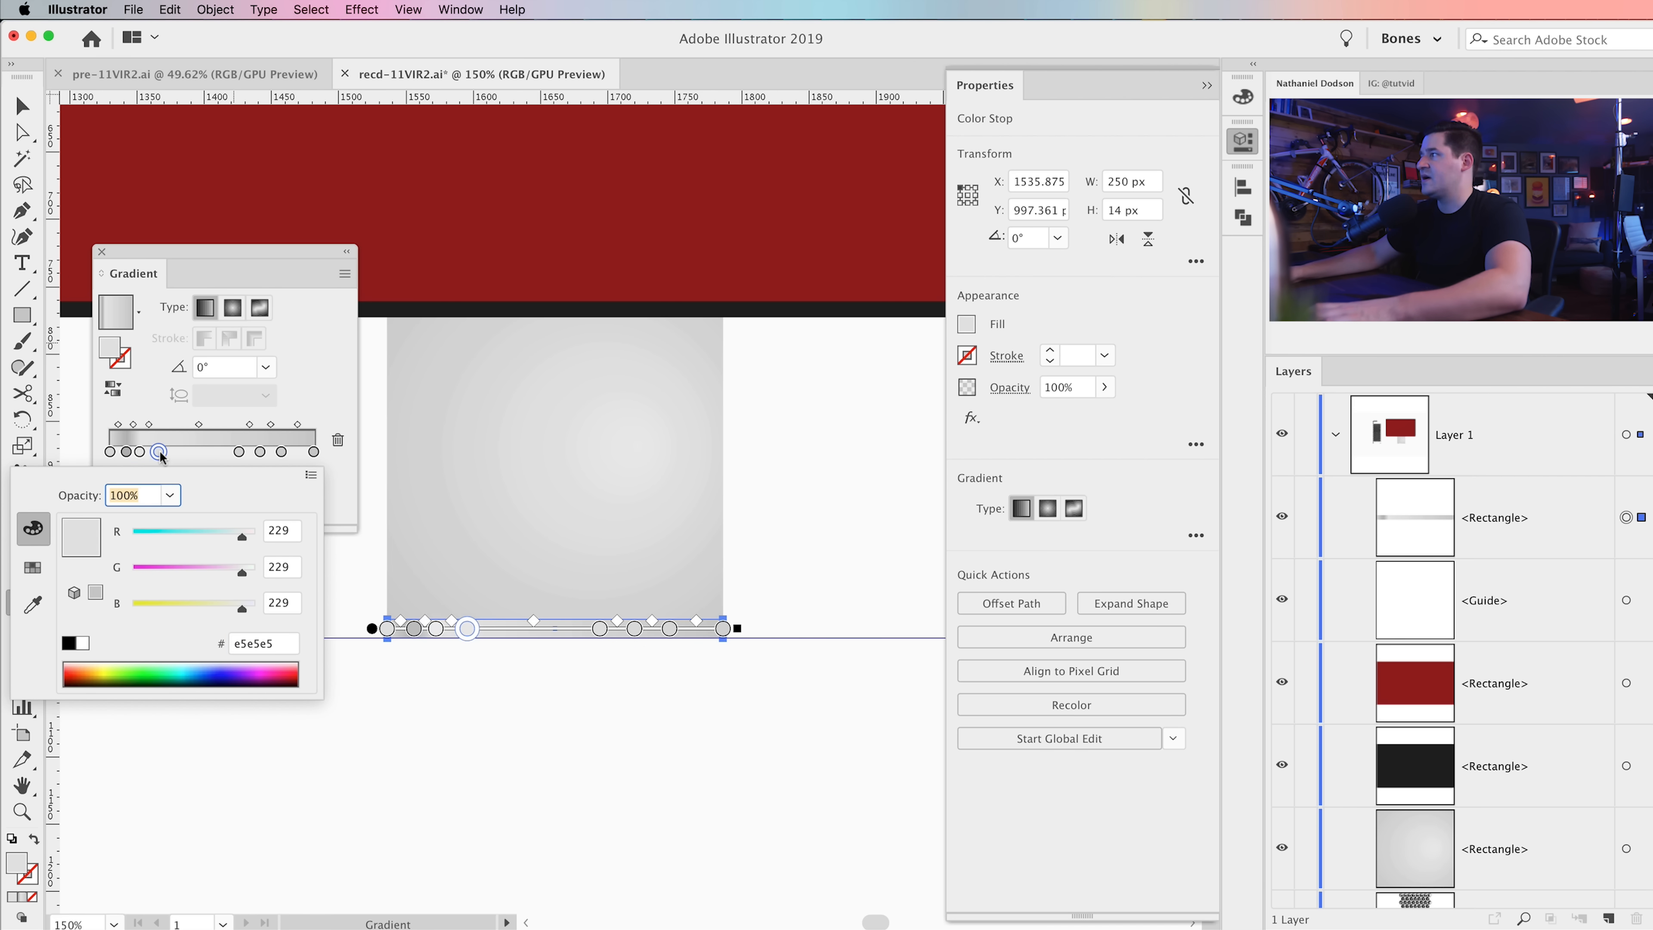
{"action": "left_click", "coordinate": [263, 644]}
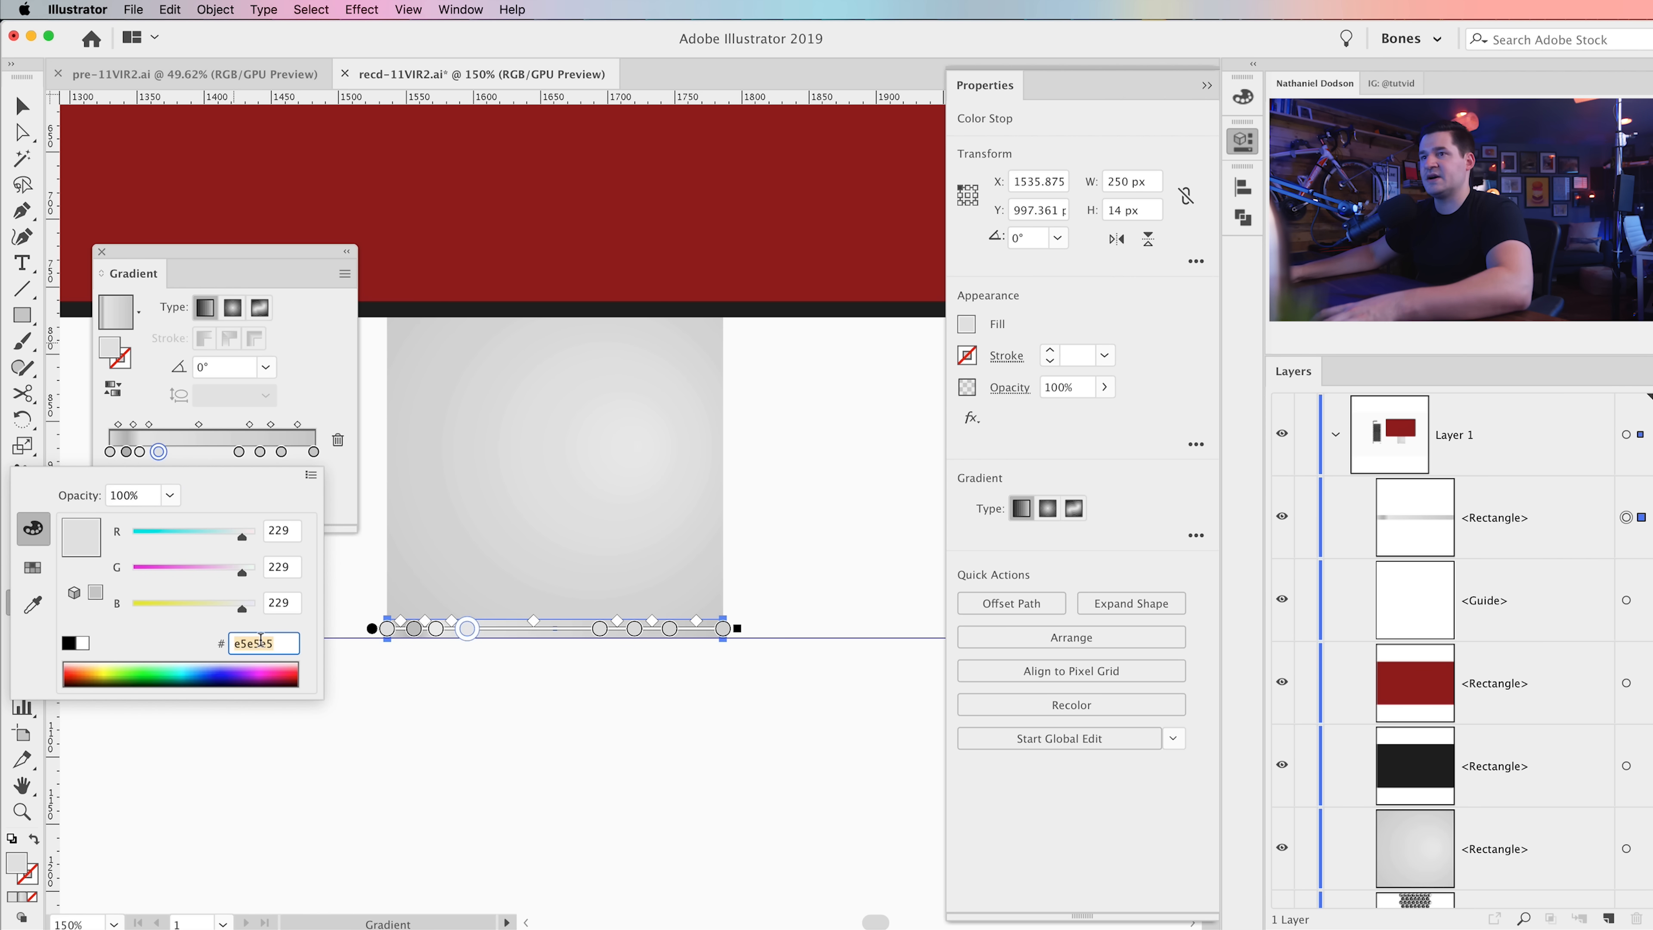
{"action": "key", "text": "Tab"}
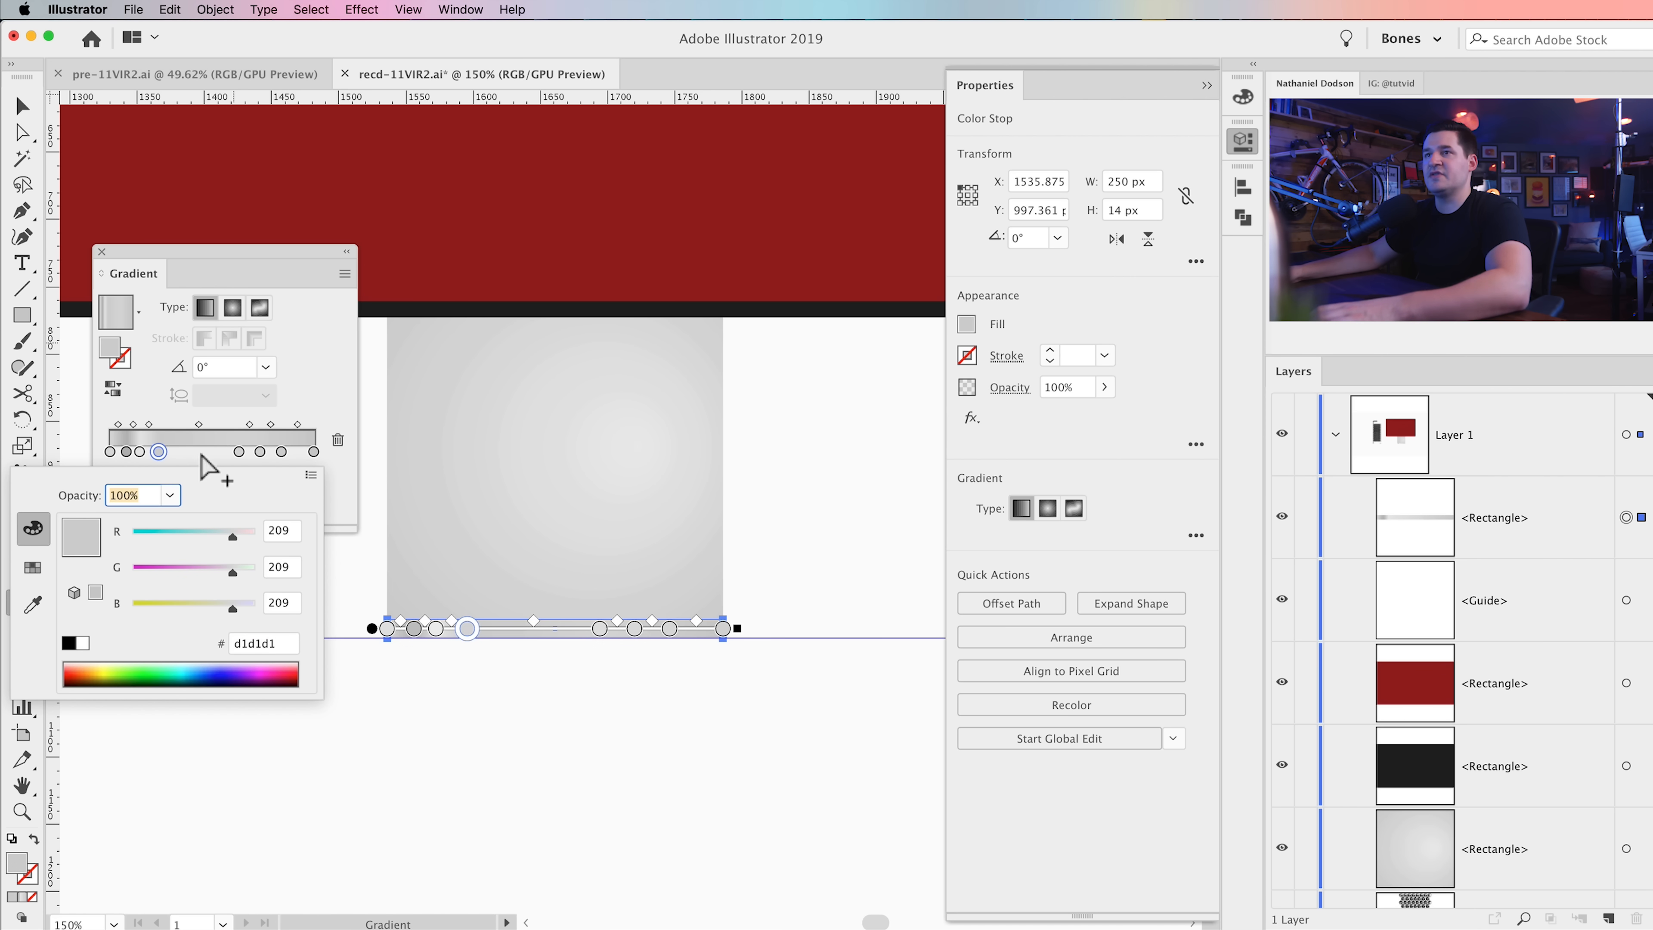
Step: Change the color of the base strip gradient's fifth stop to a slightly darker grey
{"action": "left_click", "coordinate": [238, 451]}
{"action": "double_click", "coordinate": [238, 451]}
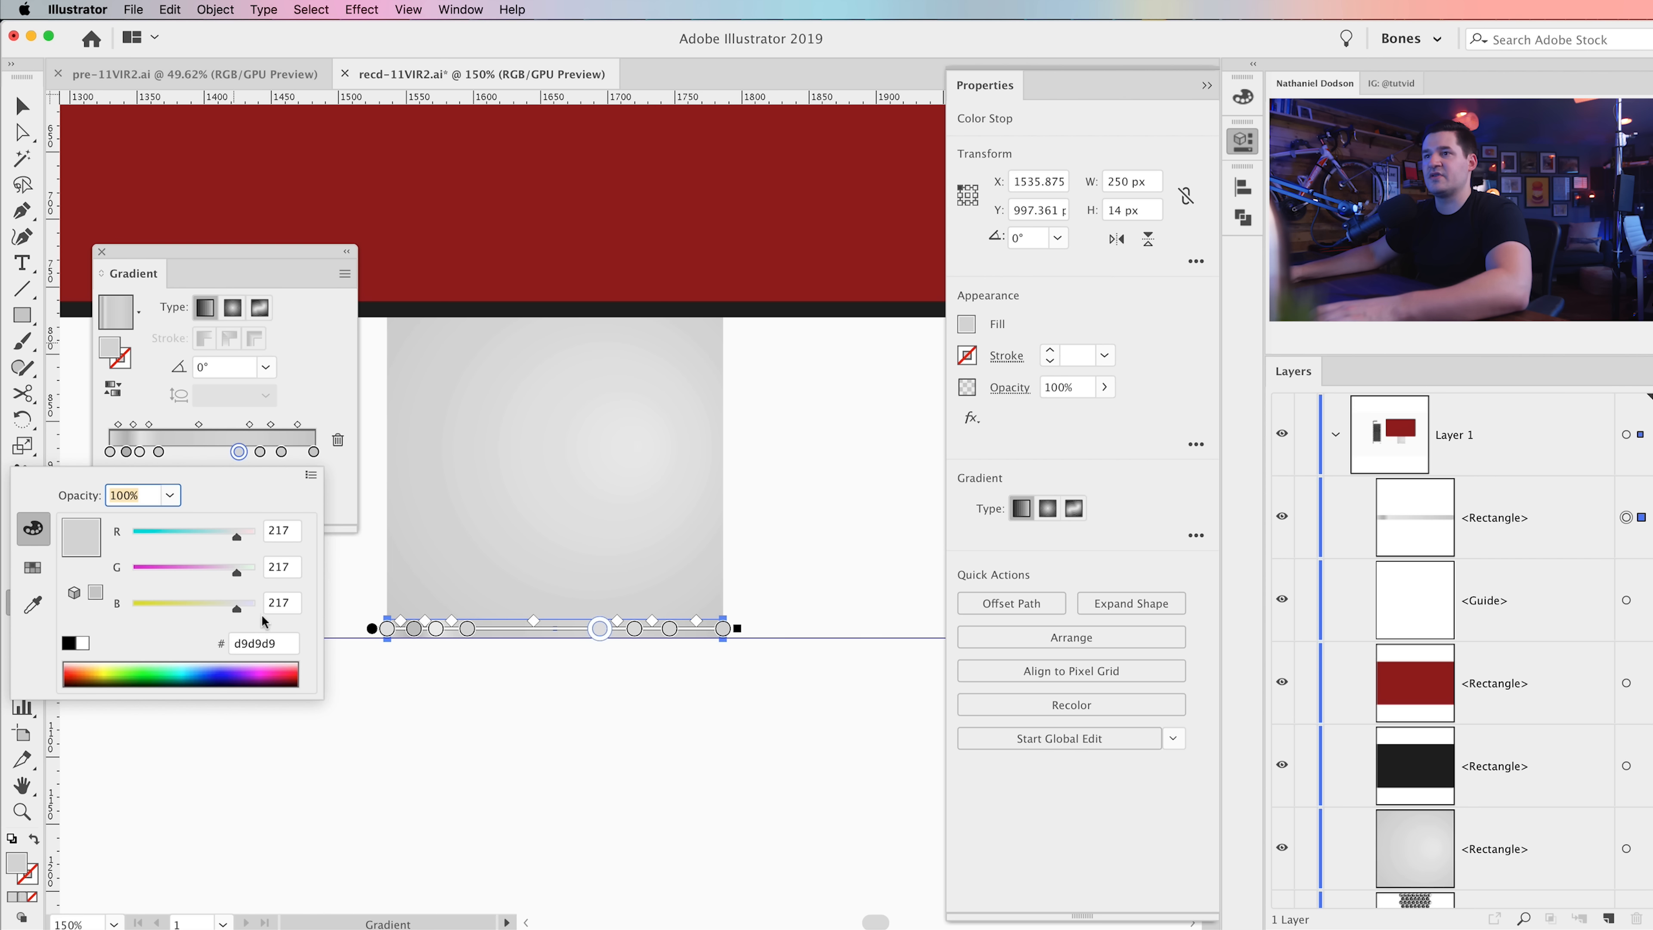
{"action": "left_click", "coordinate": [257, 644]}
{"action": "type", "text": "d6d6"}
{"action": "key", "text": "Tab"}
Step: Set the color of the base strip gradient's sixth stop to e8e8e8
{"action": "left_click", "coordinate": [259, 451]}
{"action": "double_click", "coordinate": [259, 451]}
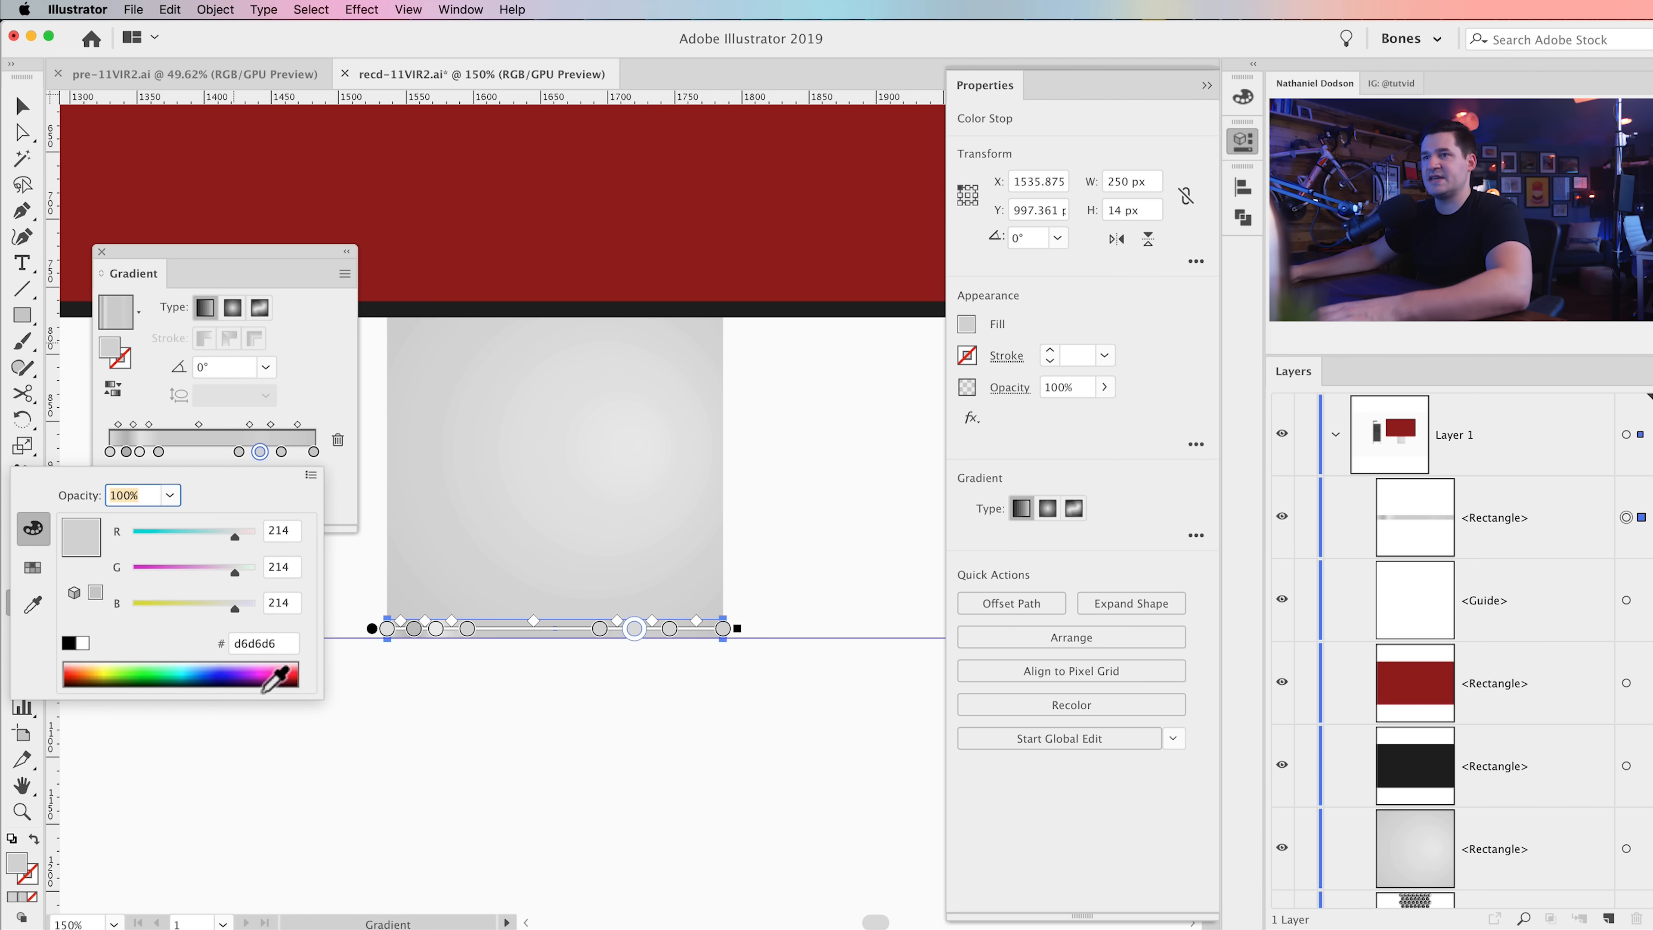
{"action": "left_click", "coordinate": [255, 648]}
{"action": "type", "text": "e8e8e8"}
{"action": "key", "text": "Tab"}
Step: Set the color of the base strip gradient's seventh stop to b7b7b7
{"action": "left_click", "coordinate": [282, 451]}
{"action": "double_click", "coordinate": [282, 451]}
{"action": "left_click", "coordinate": [255, 648]}
{"action": "type", "text": "b7b7b7"}
{"action": "key", "text": "Tab"}
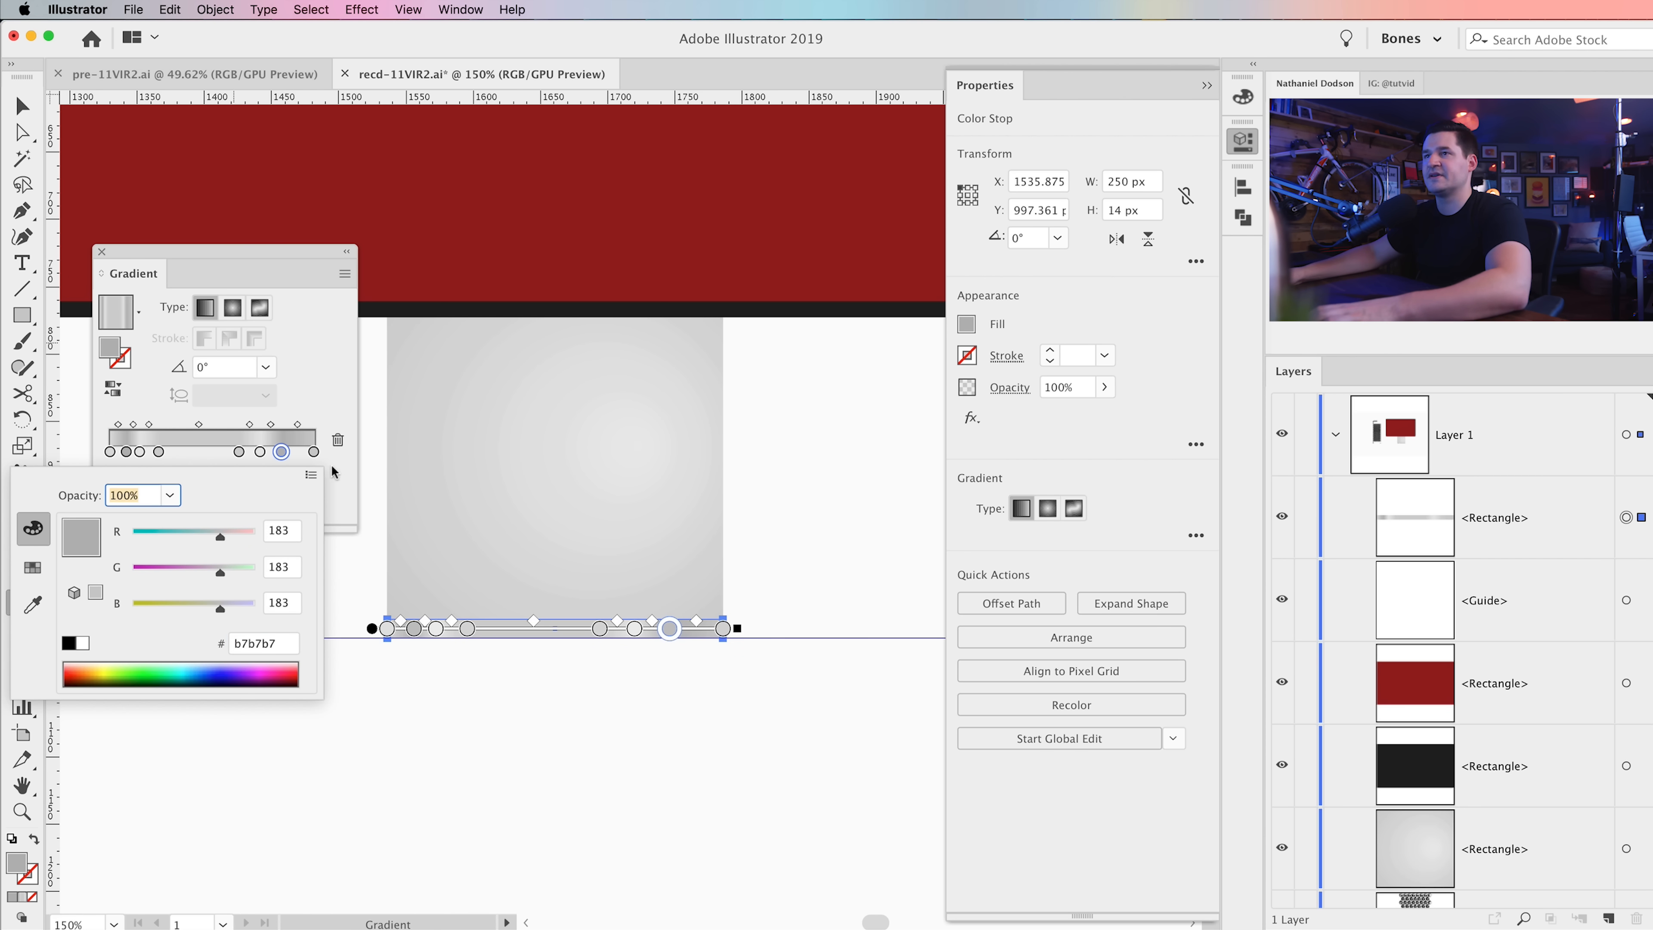
Step: Set the color of the base strip gradient's end stop to dcdcdc
{"action": "double_click", "coordinate": [313, 452]}
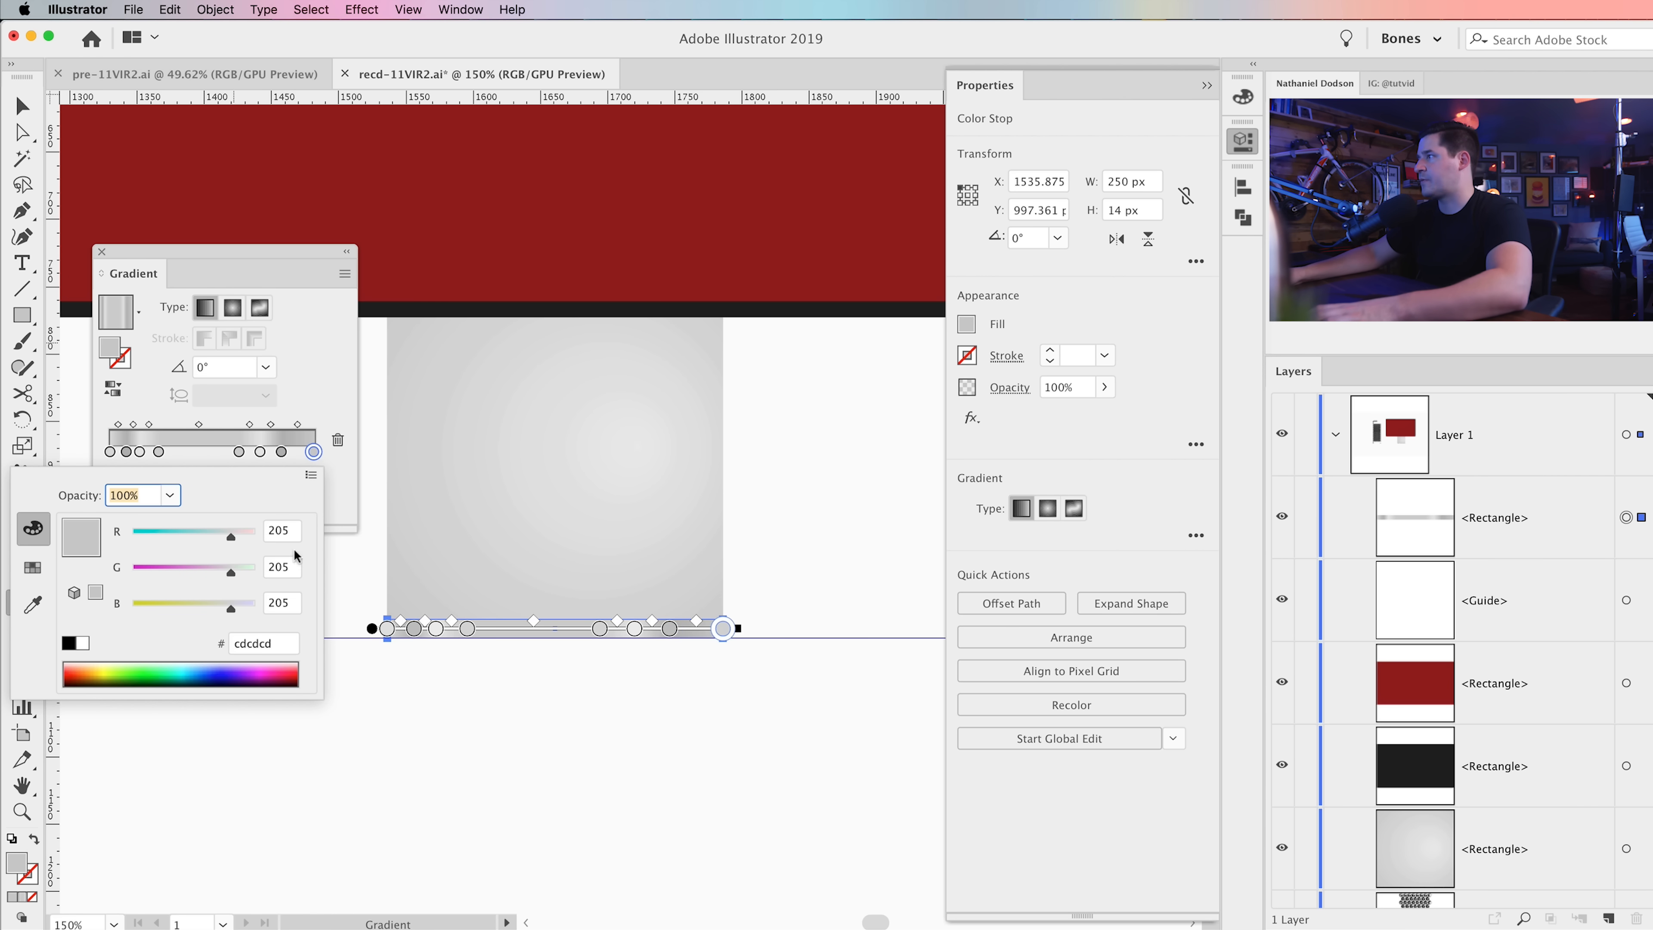
{"action": "left_click", "coordinate": [264, 644]}
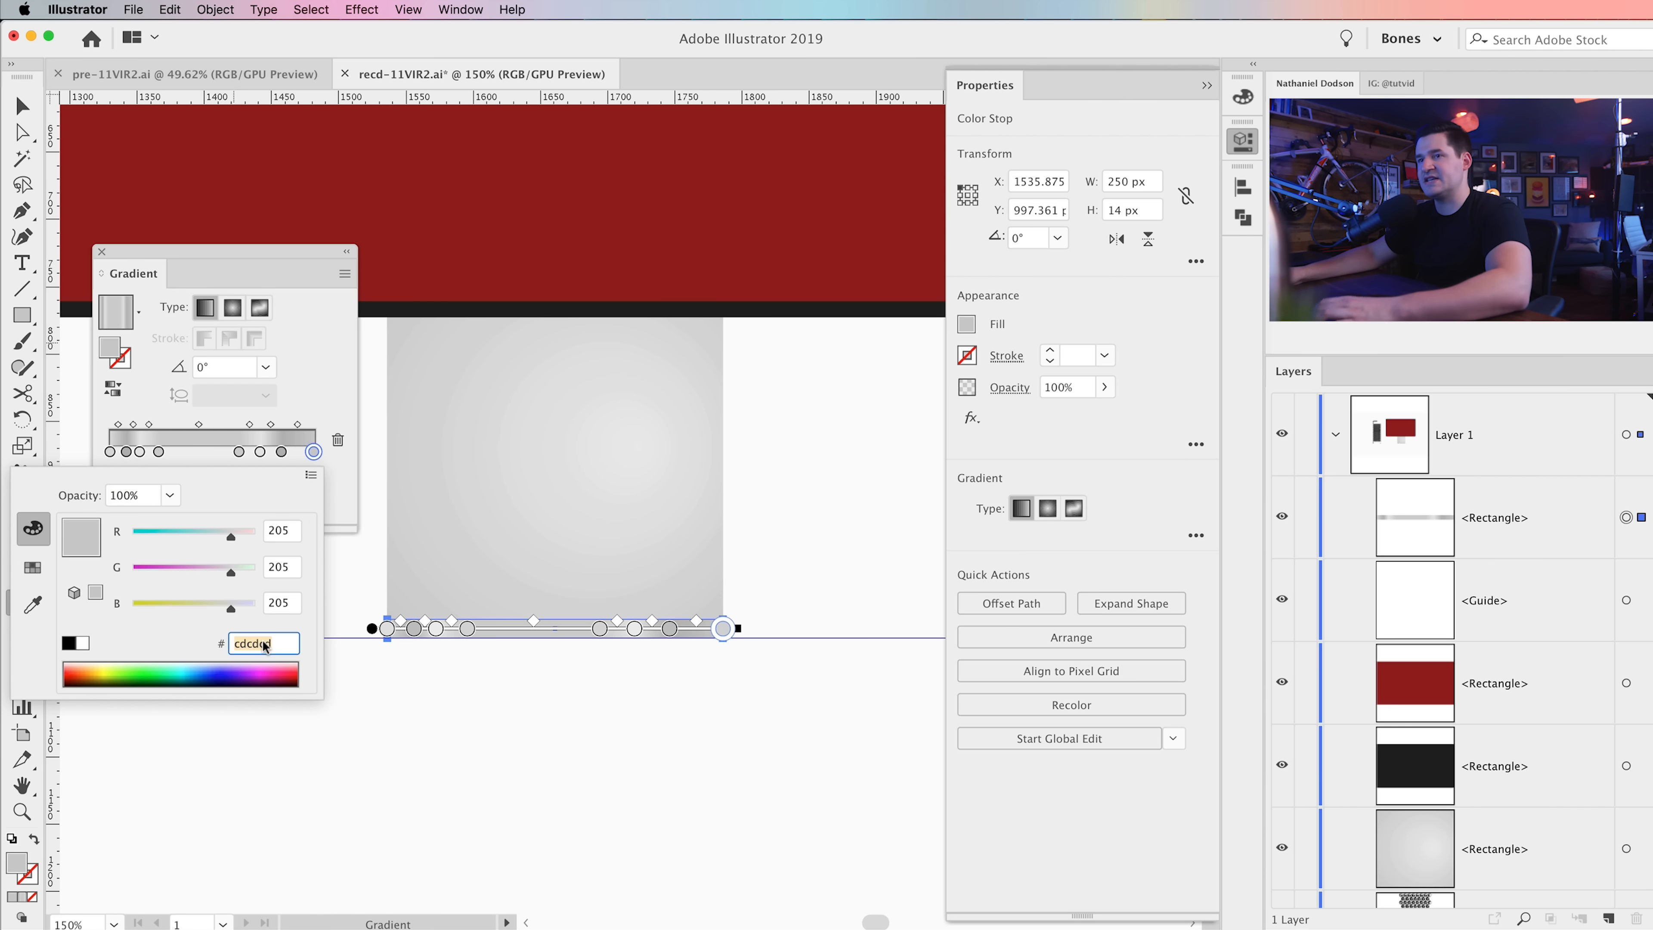
{"action": "key", "text": "Tab"}
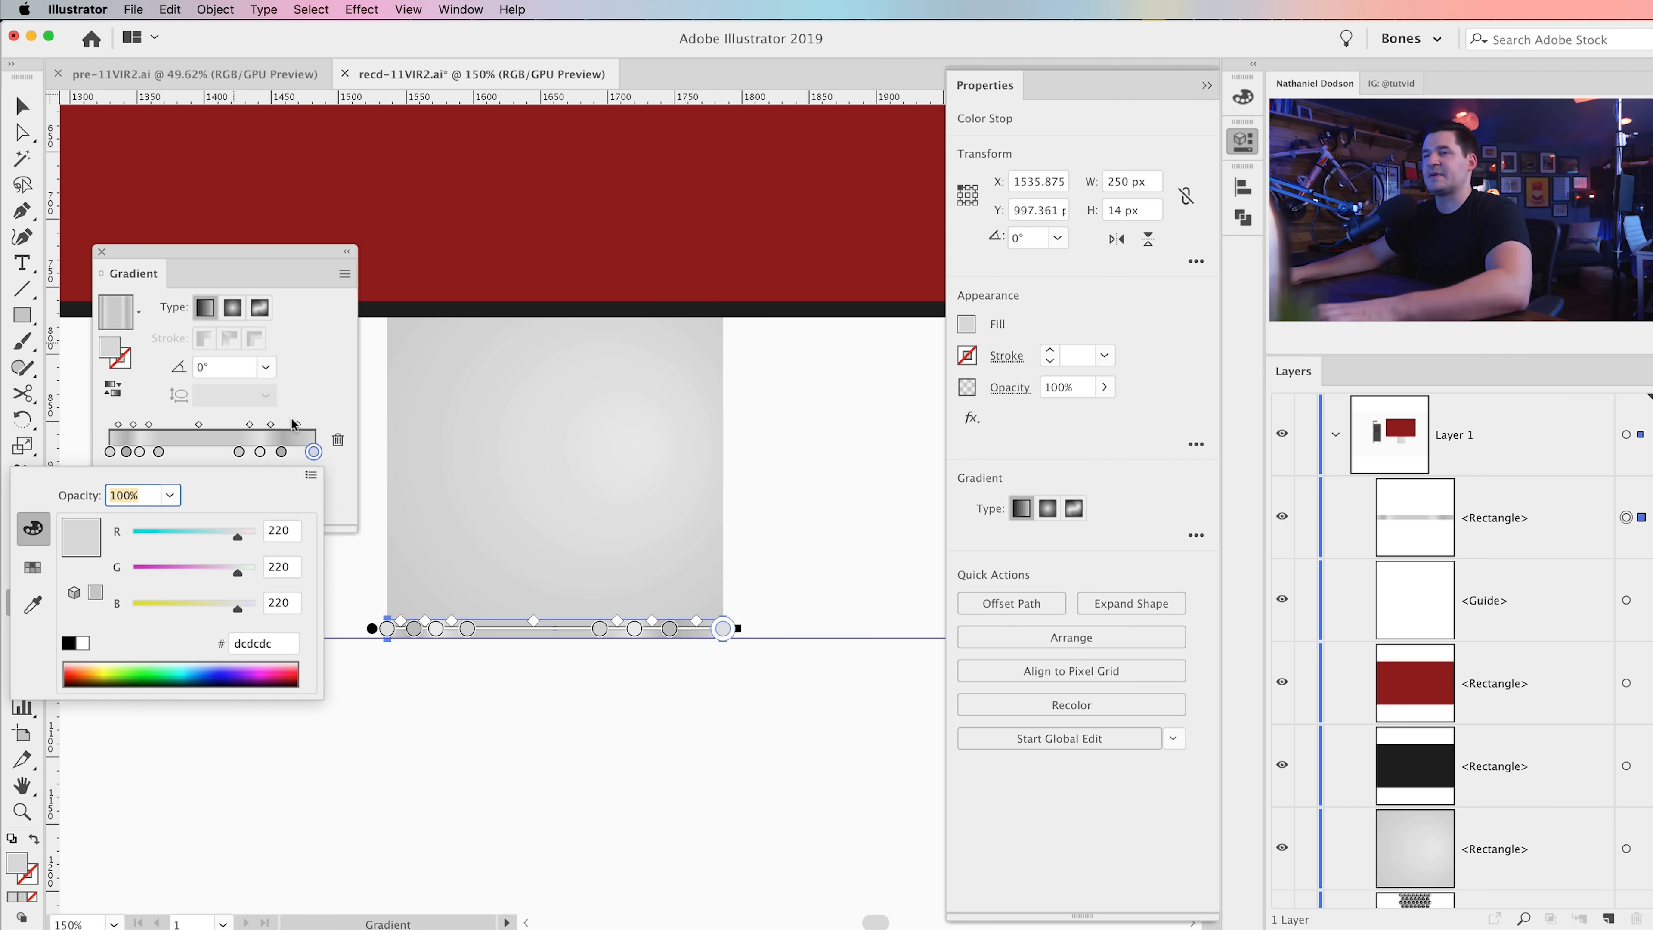
{"action": "left_click", "coordinate": [317, 395]}
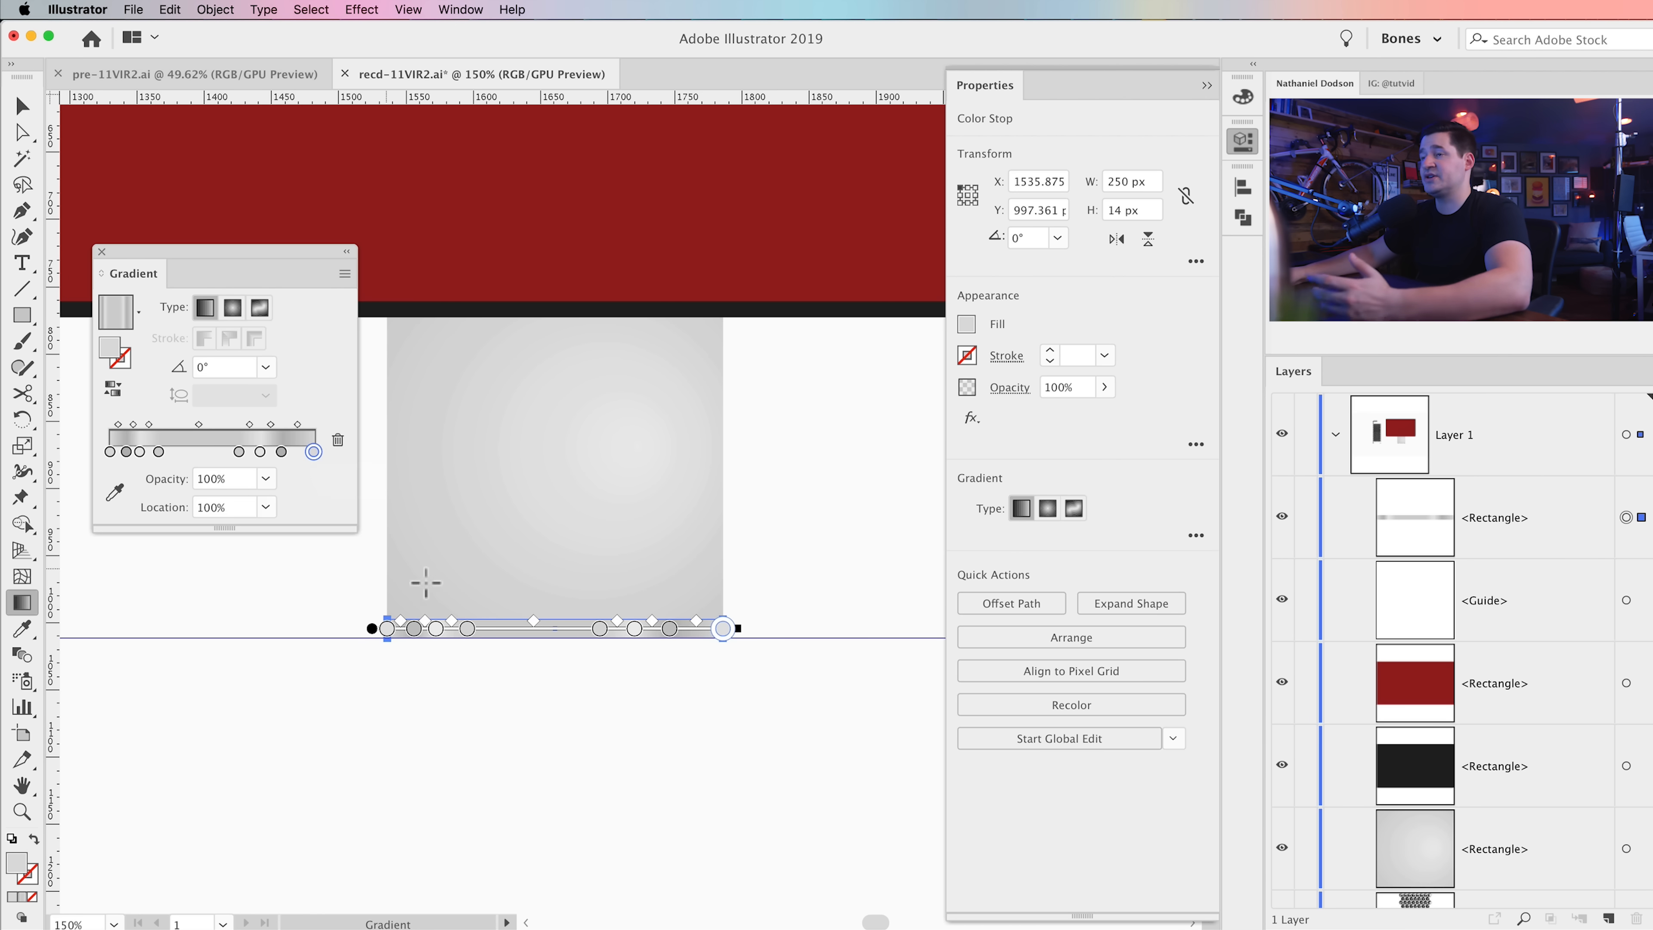
Step: Position the two b7b7b7 stops of the base strip's gradient at 3% and 97%
{"action": "left_click", "coordinate": [126, 454]}
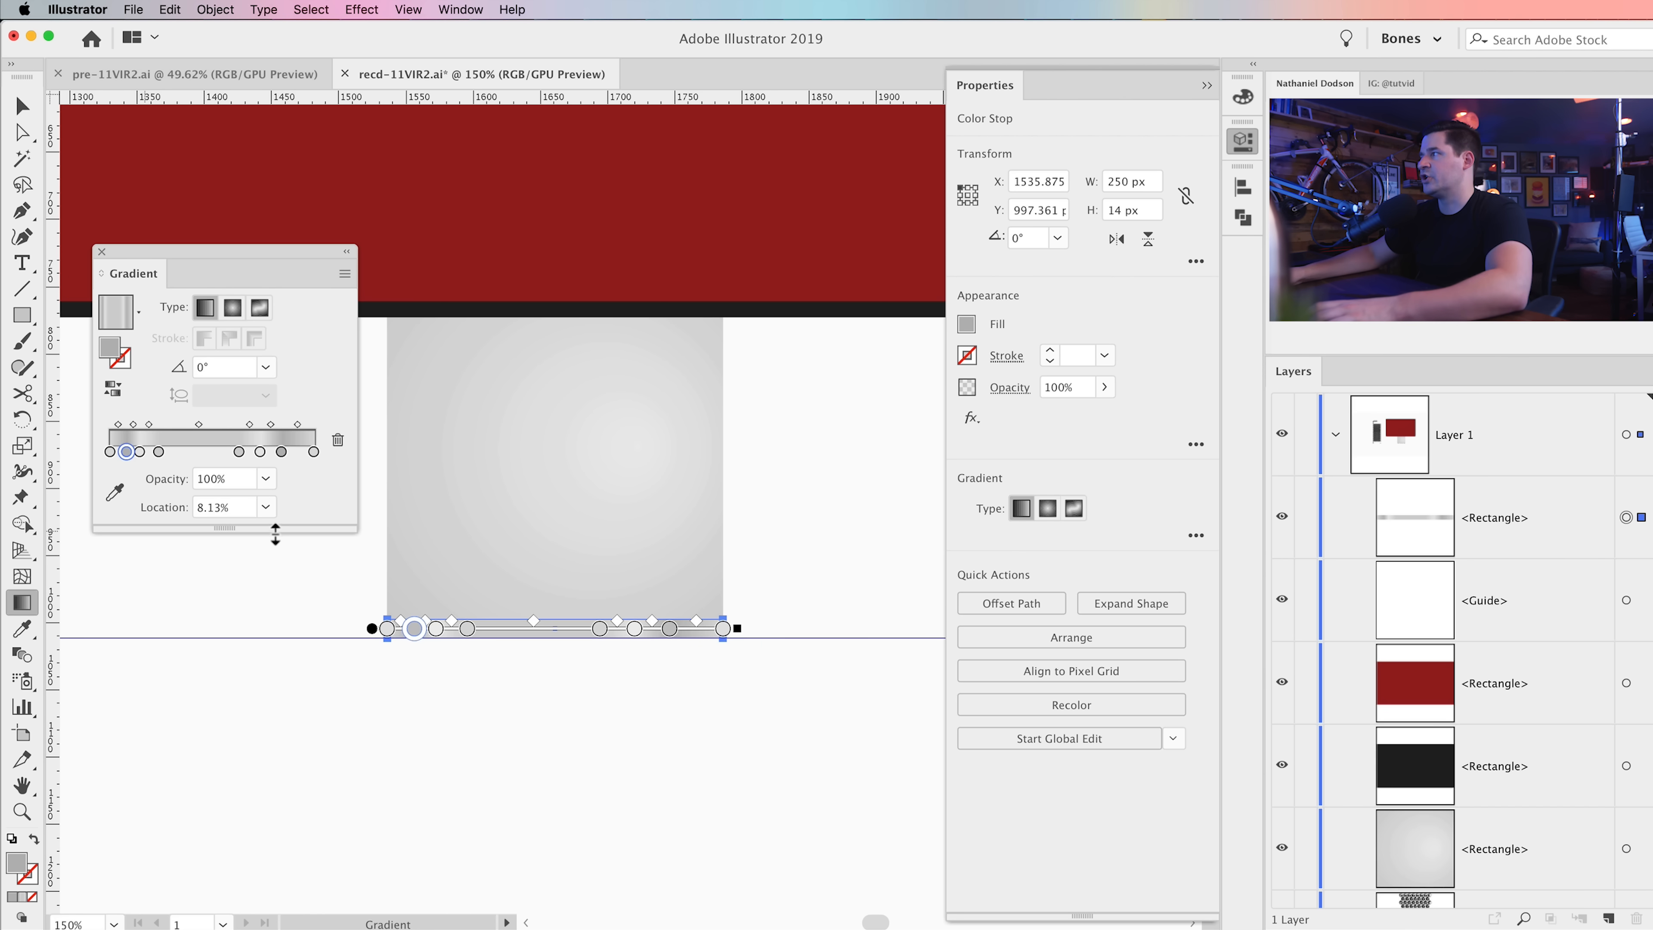
{"action": "left_click", "coordinate": [240, 513]}
{"action": "type", "text": "3"}
{"action": "key", "text": "Tab"}
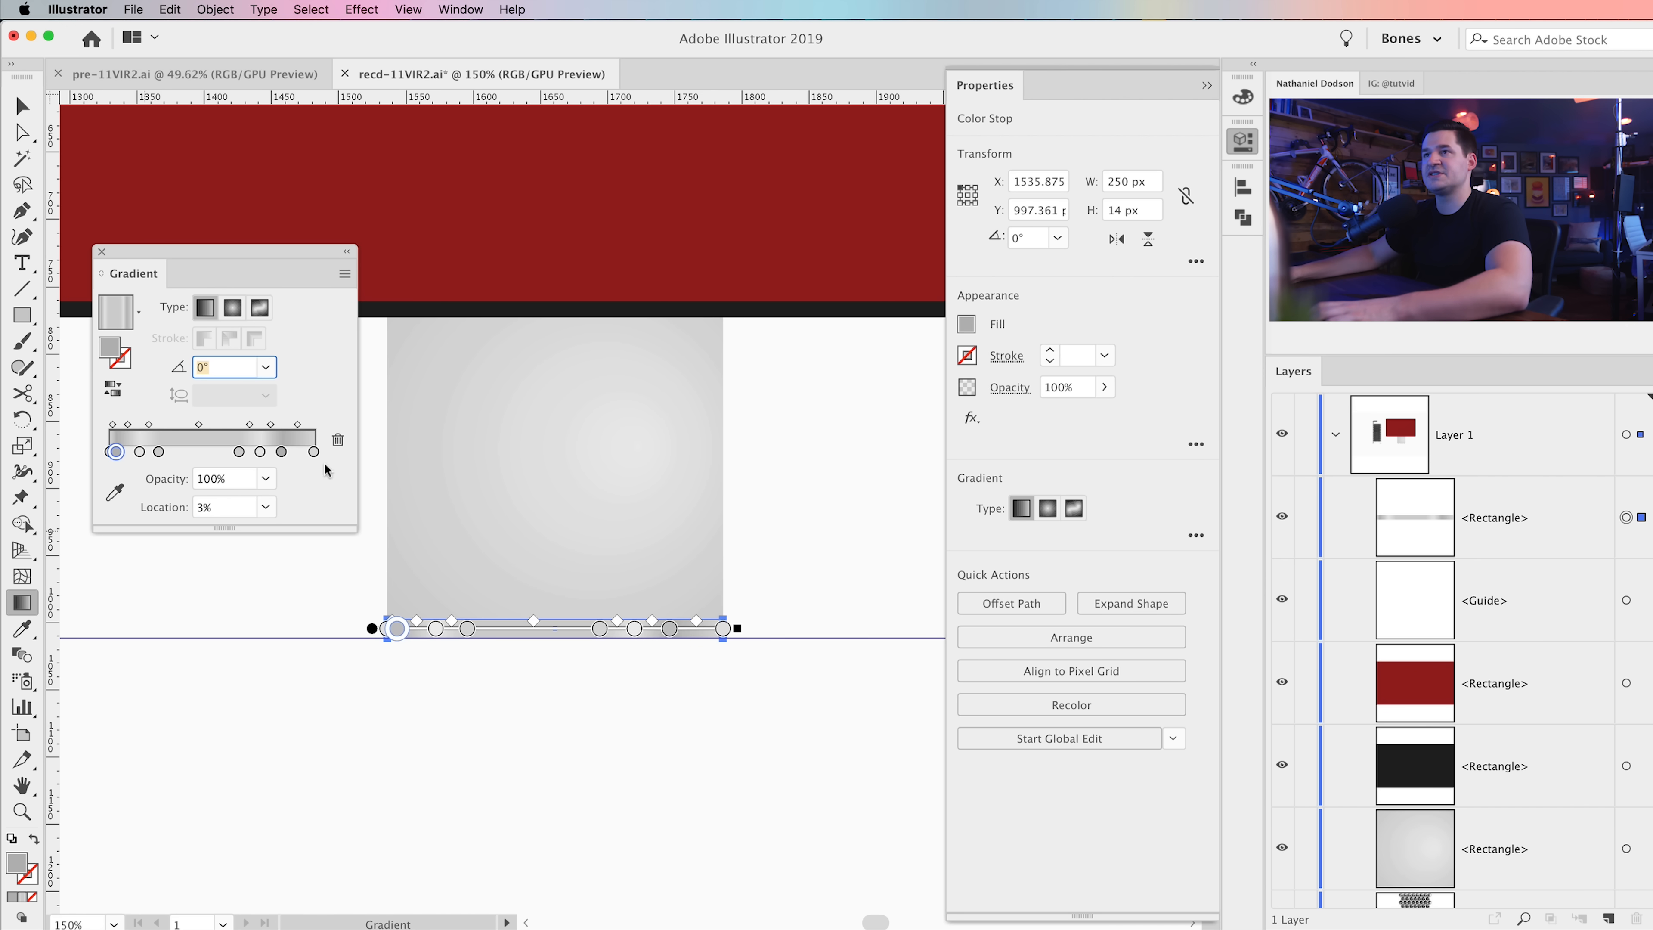
{"action": "left_click", "coordinate": [282, 452]}
{"action": "left_click_drag", "start_coordinate": [220, 507], "coordinate": [114, 506]}
{"action": "type", "text": "97"}
{"action": "key", "text": "Tab"}
Step: Position the third and sixth color stops of the base strip's gradient at 8% and 92%
{"action": "left_click", "coordinate": [140, 453]}
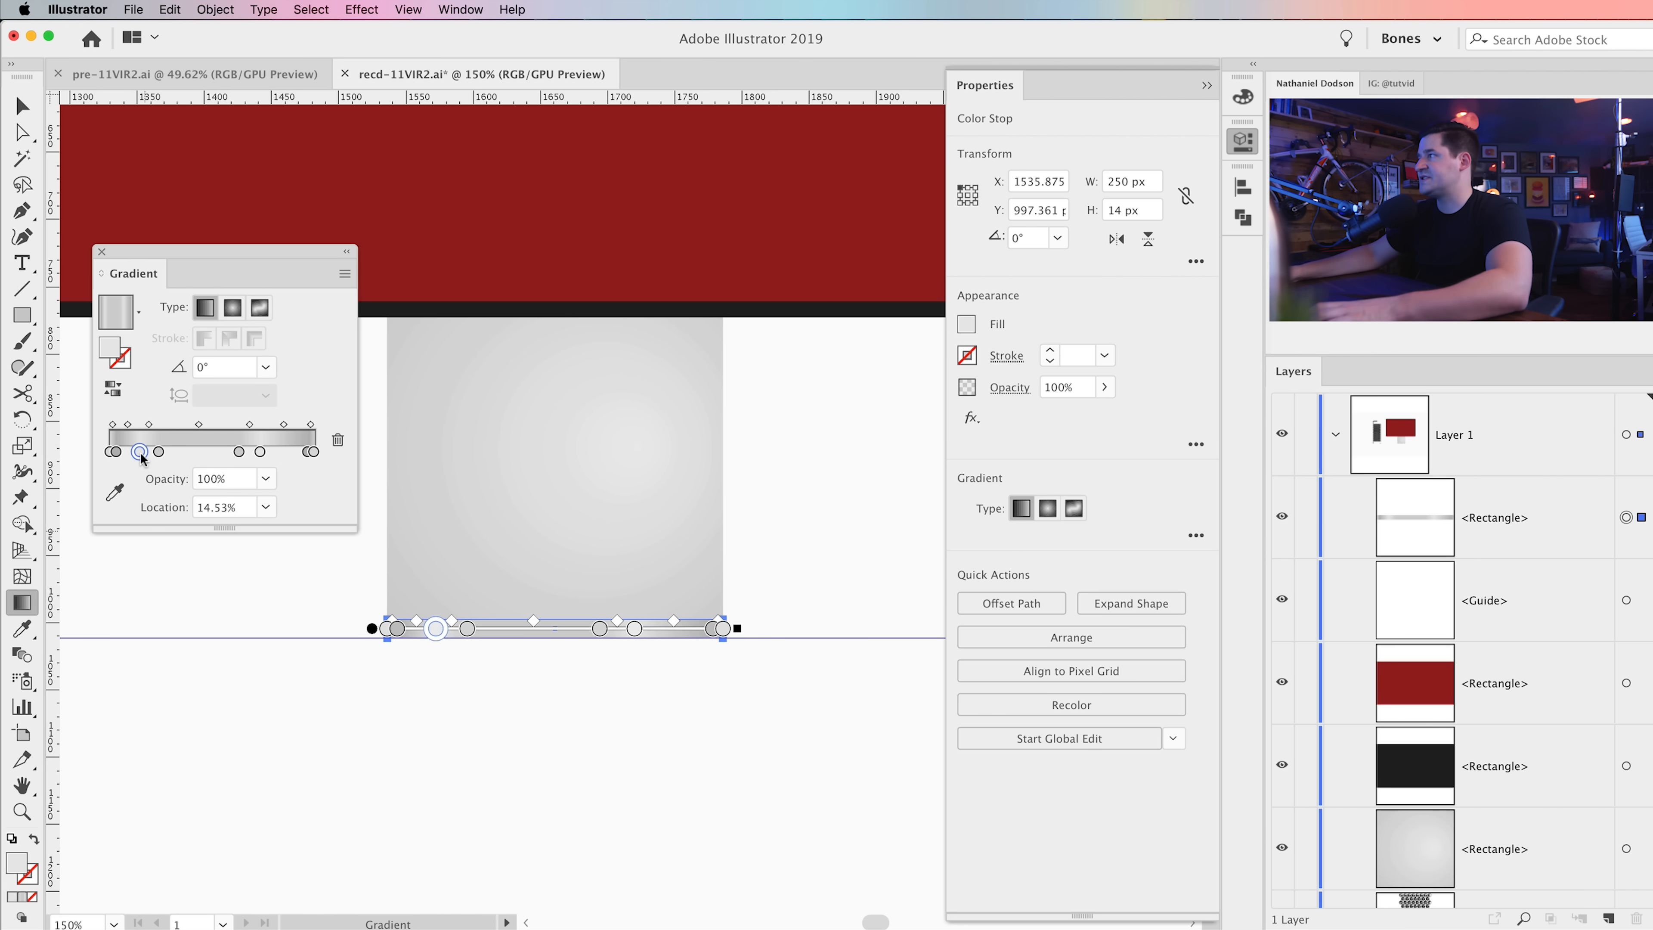
{"action": "left_click_drag", "start_coordinate": [256, 510], "coordinate": [196, 508]}
{"action": "type", "text": "8"}
{"action": "key", "text": "Tab"}
{"action": "left_click", "coordinate": [259, 452]}
{"action": "left_click_drag", "start_coordinate": [245, 512], "coordinate": [148, 508]}
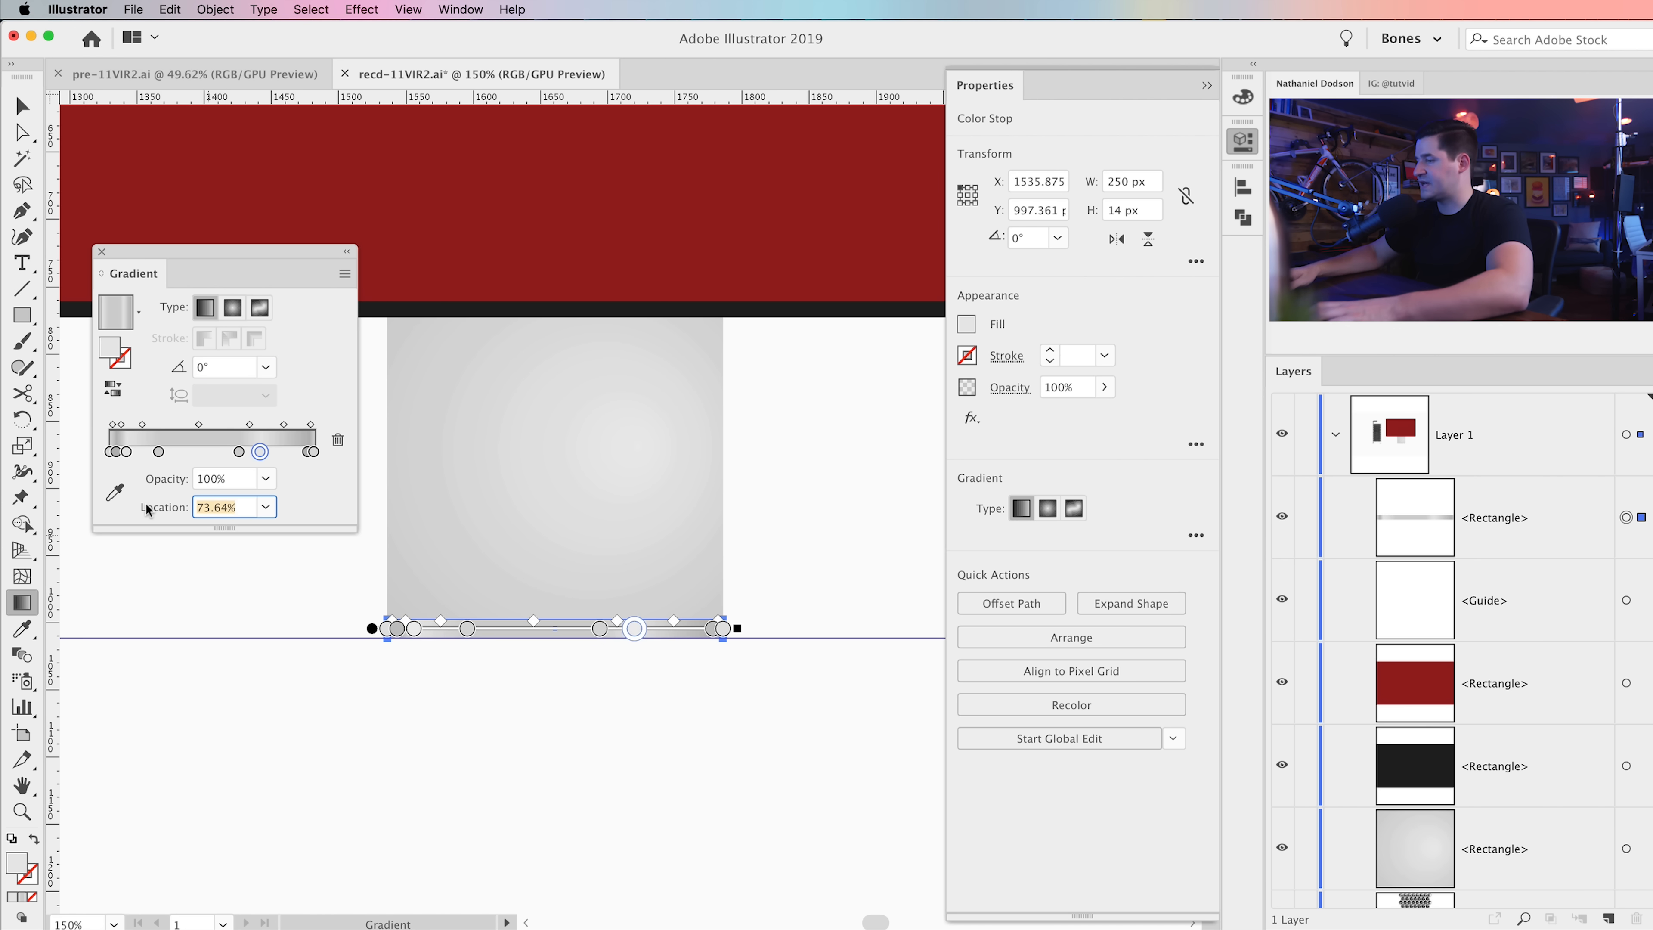
{"action": "type", "text": "92"}
{"action": "key", "text": "Tab"}
Step: Position the fourth and fifth color stops of the base strip's gradient at 12% and 88%, then close the gradient settings and deselect the strip
{"action": "left_click", "coordinate": [160, 453]}
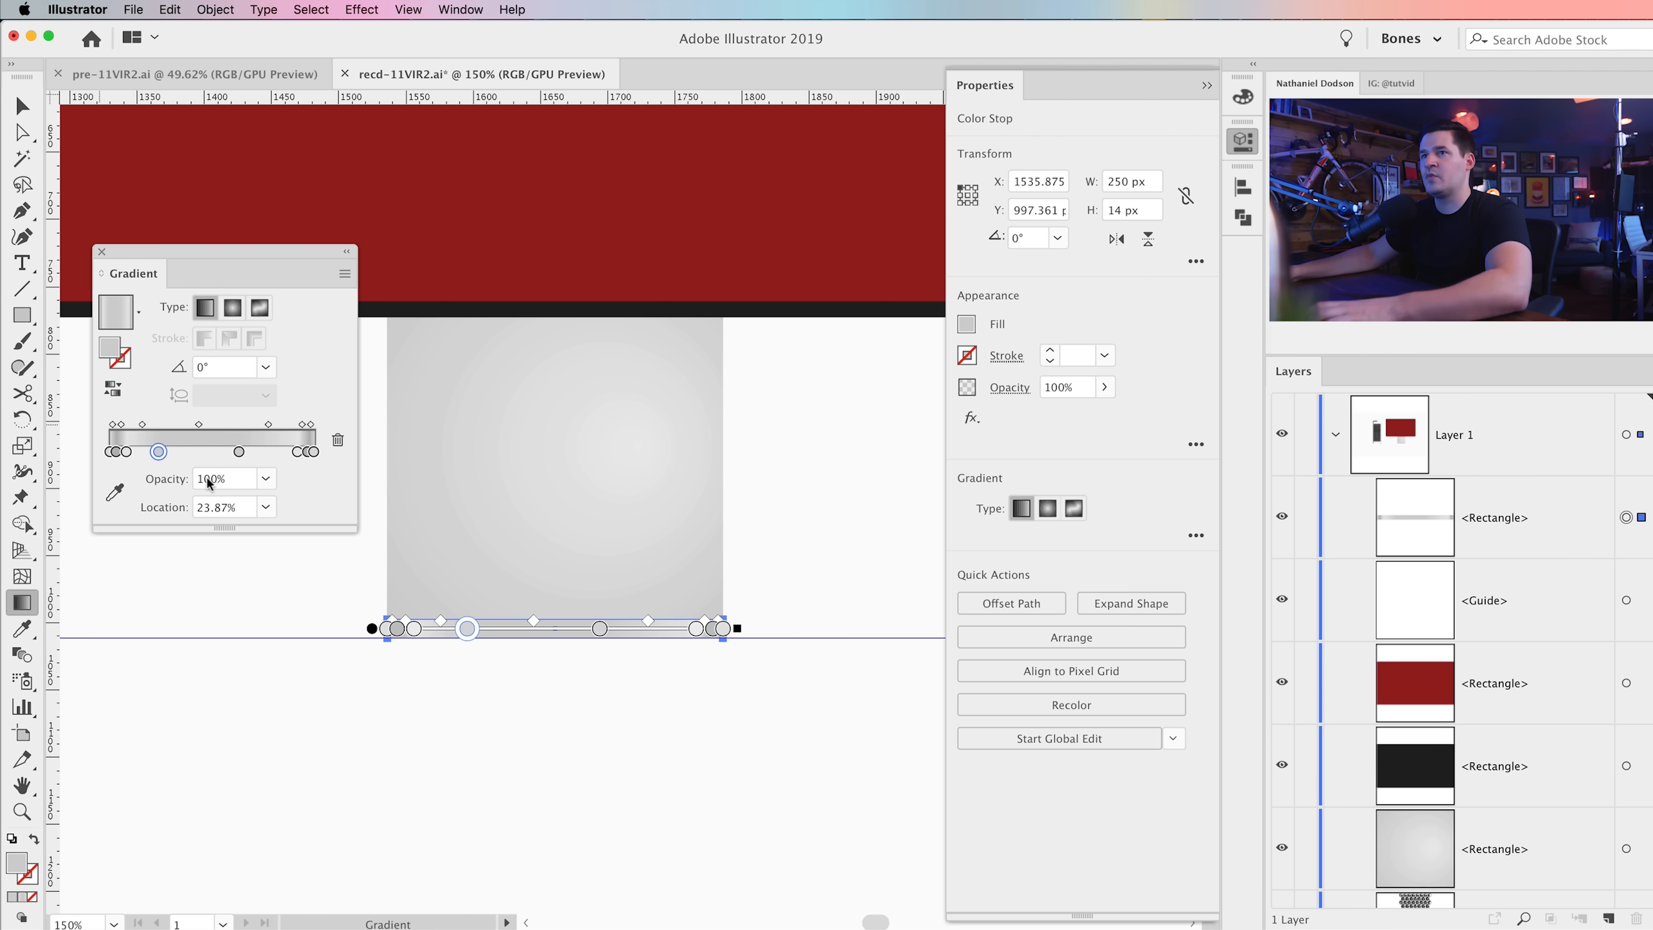
{"action": "key", "text": "Tab"}
{"action": "left_click_drag", "start_coordinate": [235, 512], "coordinate": [113, 513]}
{"action": "type", "text": "12"}
{"action": "key", "text": "Tab"}
{"action": "left_click", "coordinate": [239, 452]}
{"action": "left_click", "coordinate": [220, 509]}
{"action": "type", "text": "88"}
{"action": "key", "text": "Tab"}
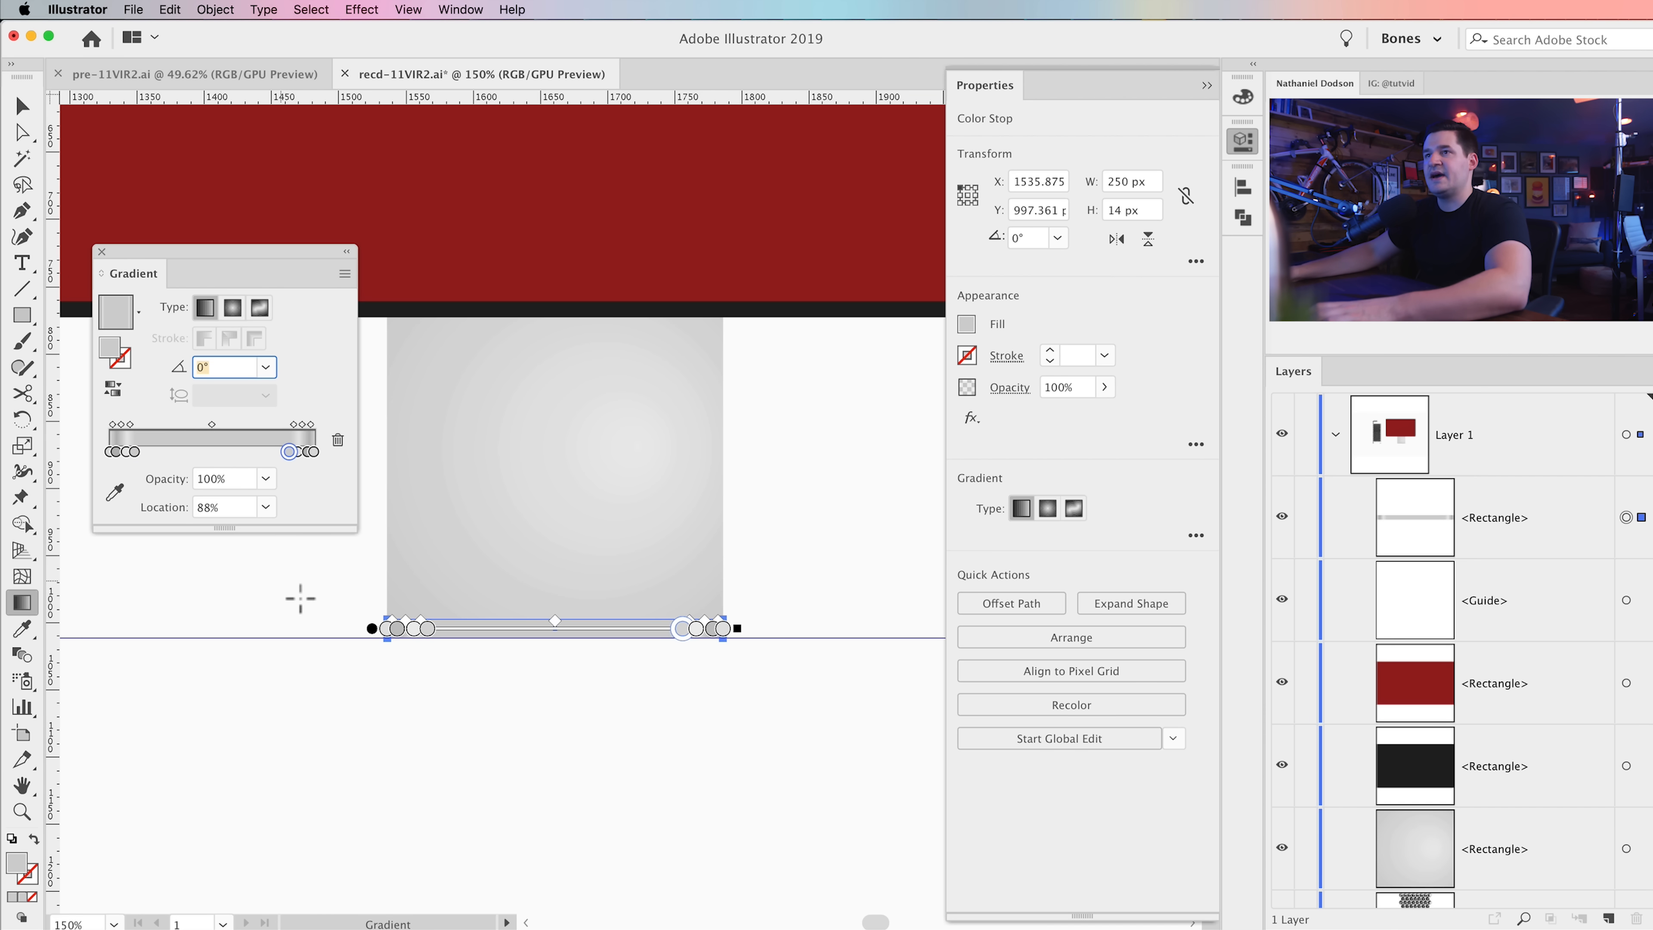
{"action": "left_click", "coordinate": [102, 252]}
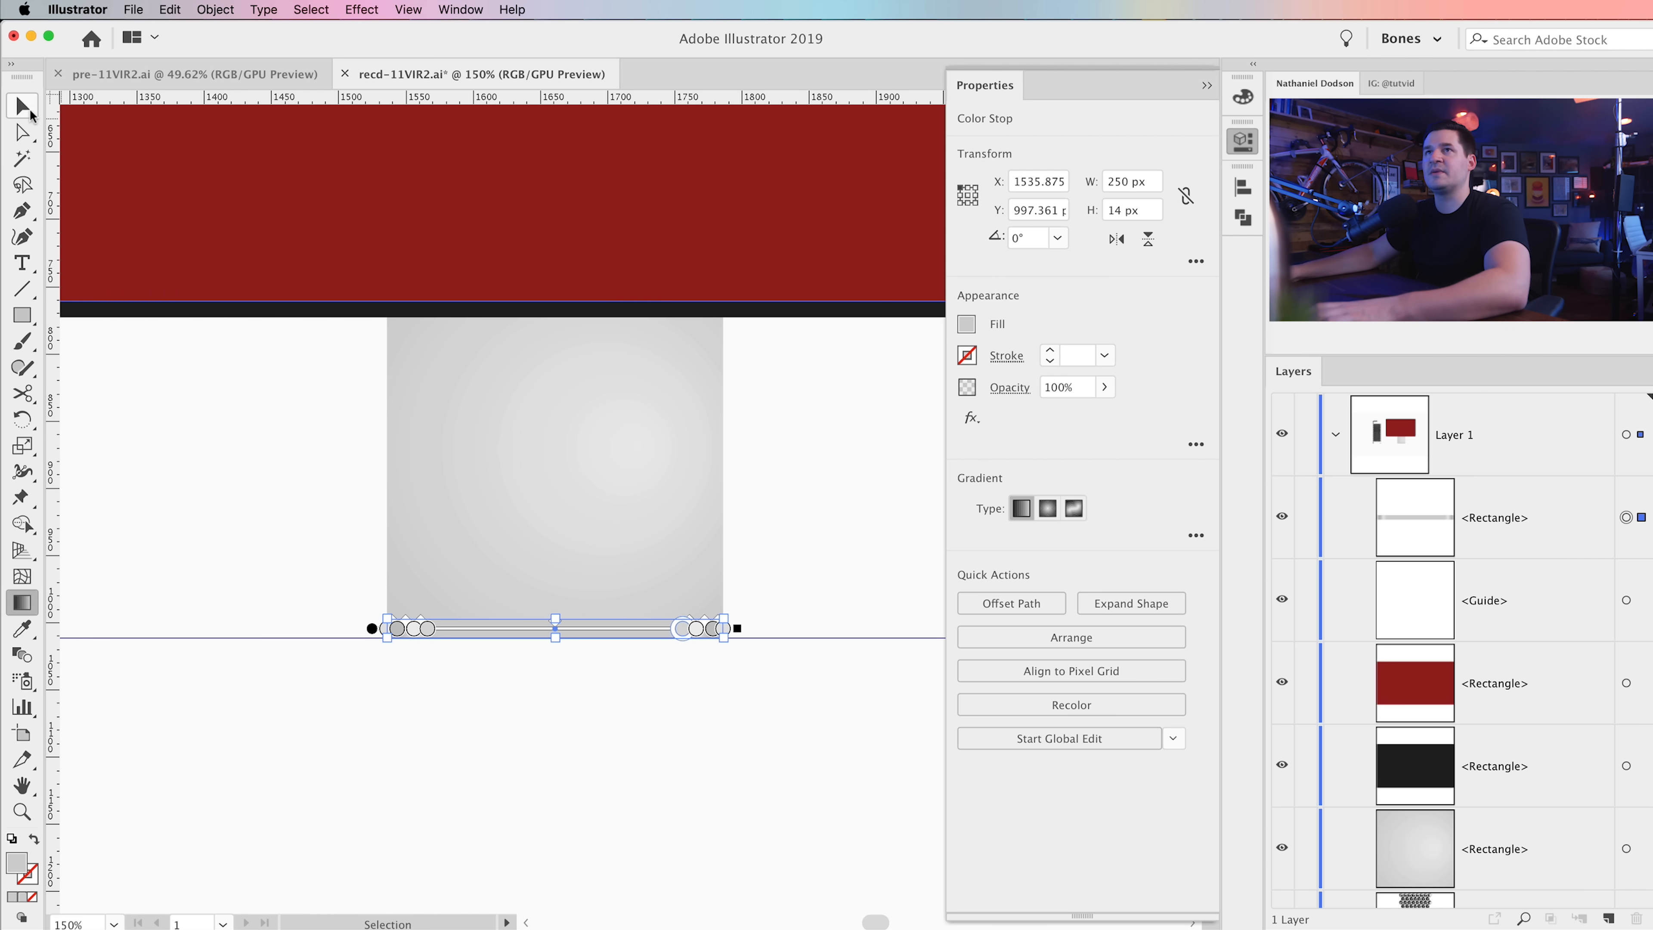
{"action": "key", "text": "v"}
{"action": "left_click", "coordinate": [467, 771]}
{"action": "scroll", "coordinate": [498, 690], "scroll_direction": "up", "scroll_amount": 2}
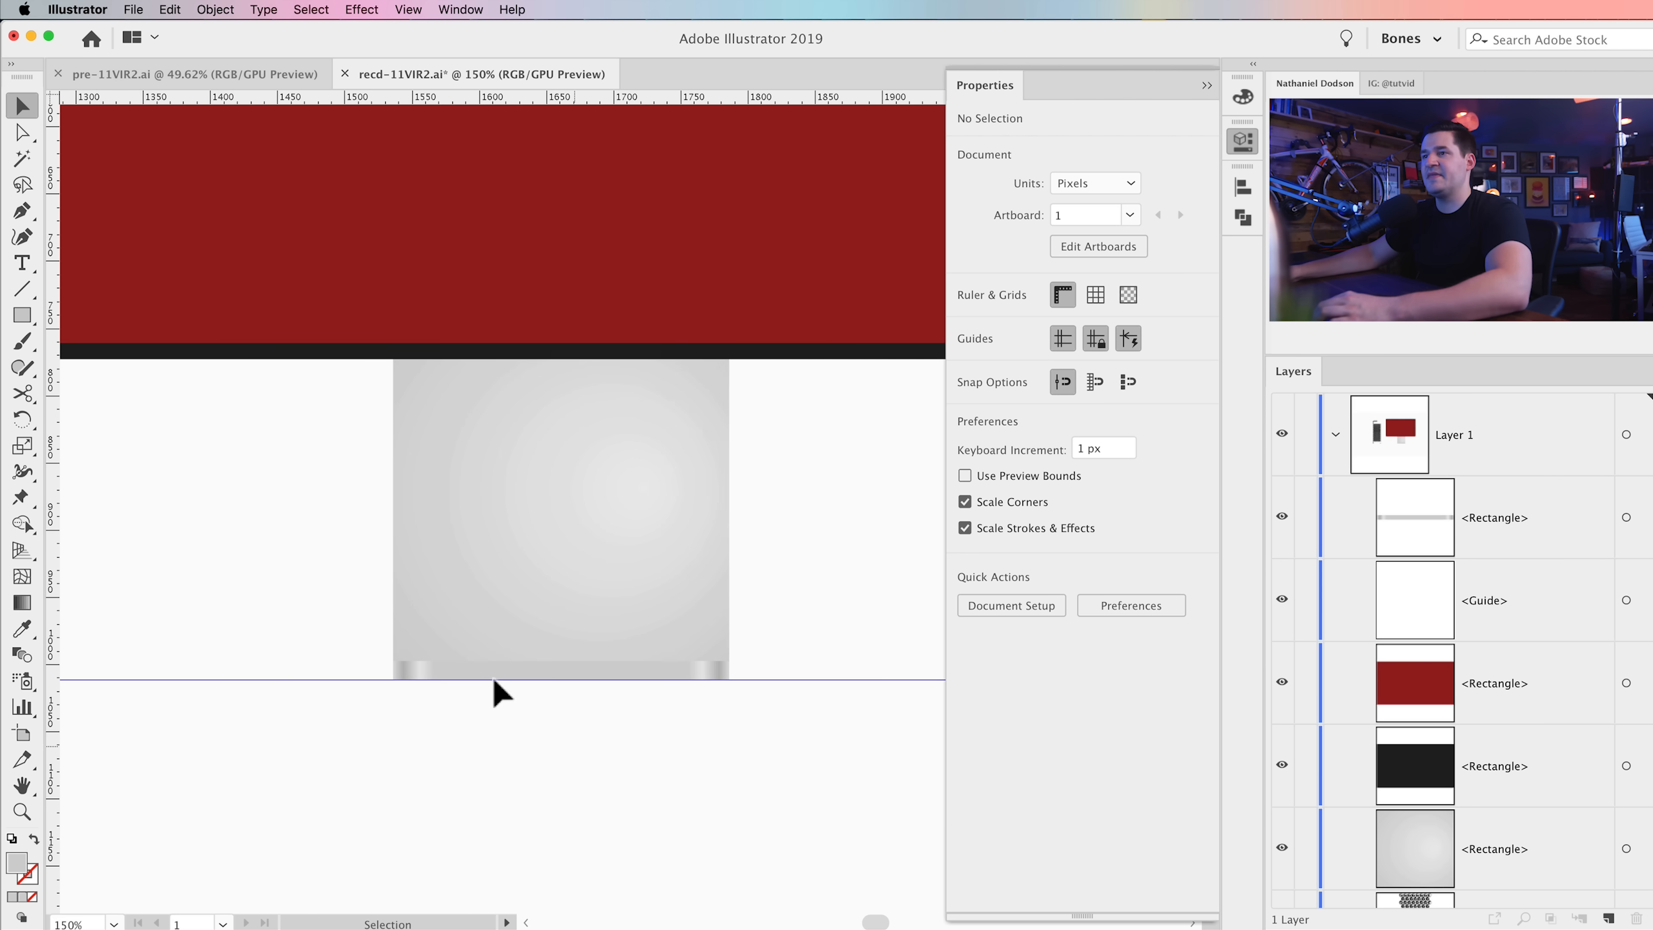
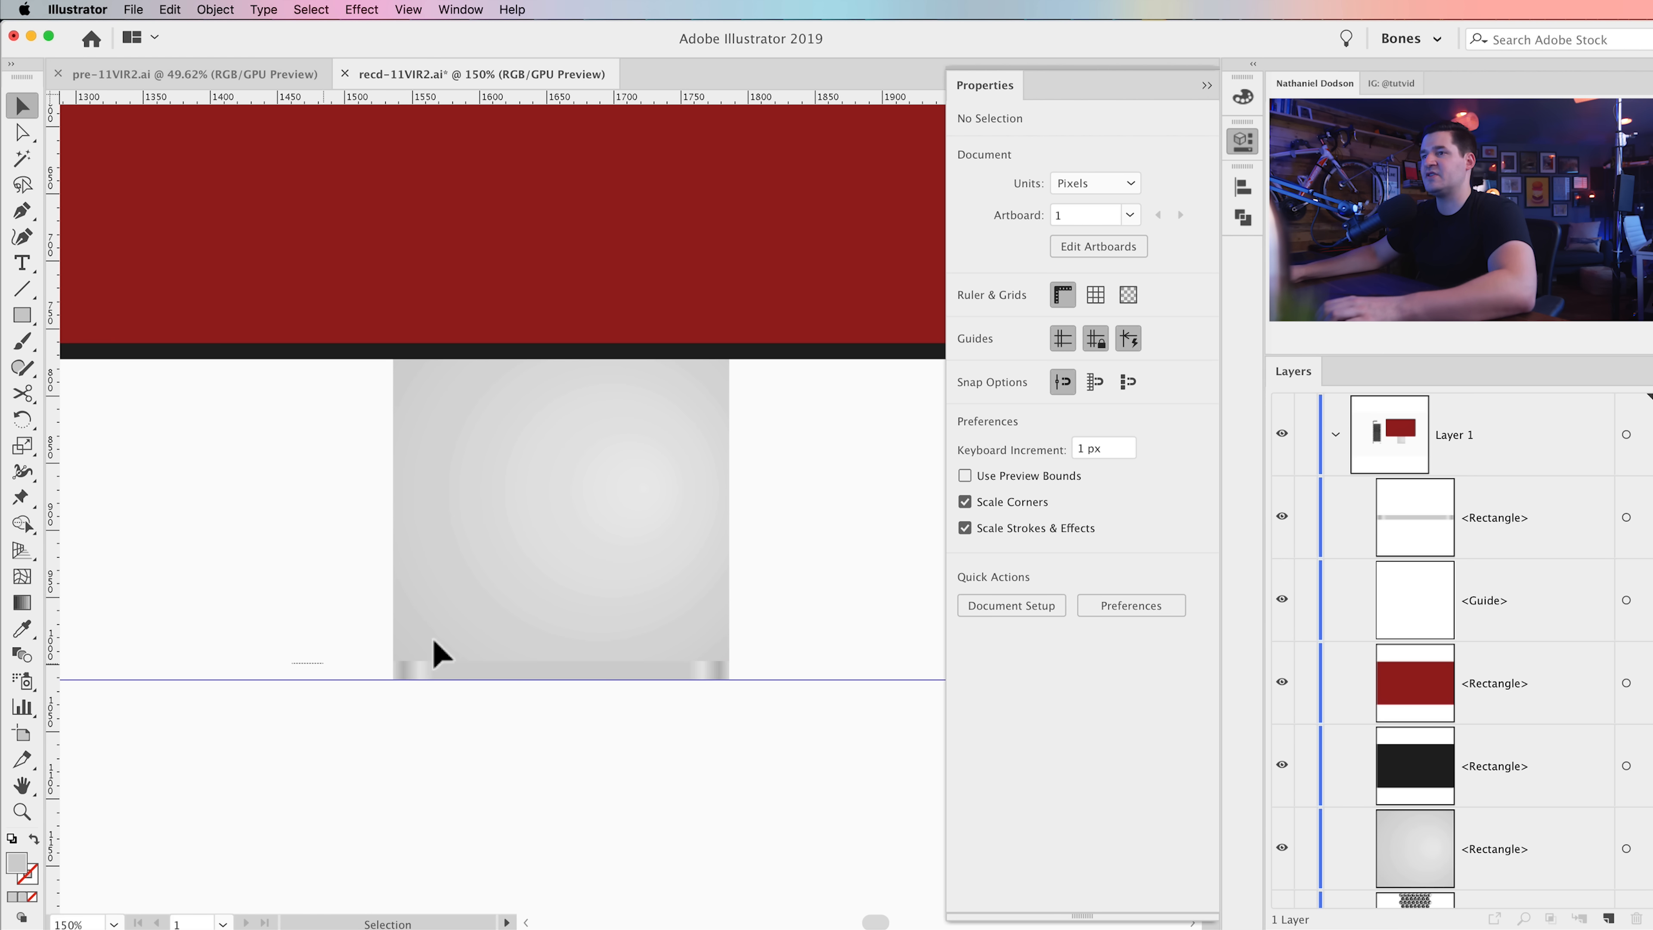
Step: Select the display, stand and base strip together and nudge them up 1 px off the floor guide
{"action": "left_click", "coordinate": [690, 391]}
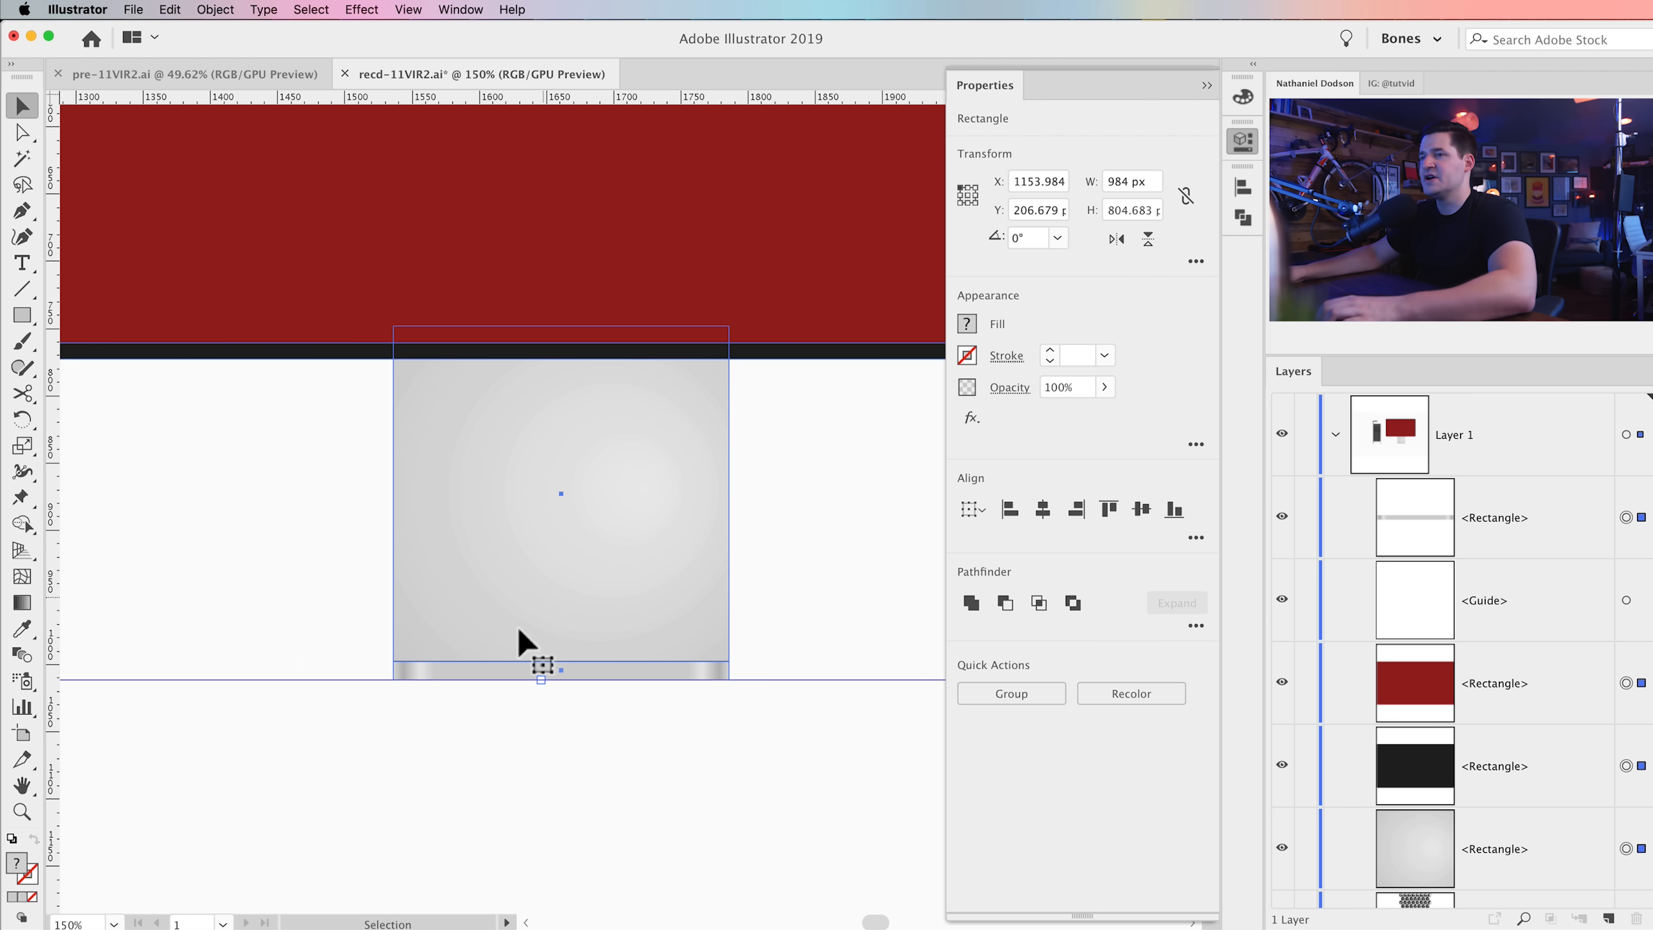
{"action": "key", "text": "z"}
{"action": "left_click", "coordinate": [505, 655]}
{"action": "left_click", "coordinate": [506, 657]}
{"action": "left_click_drag", "start_coordinate": [506, 664], "coordinate": [181, 929]}
{"action": "key", "text": "v"}
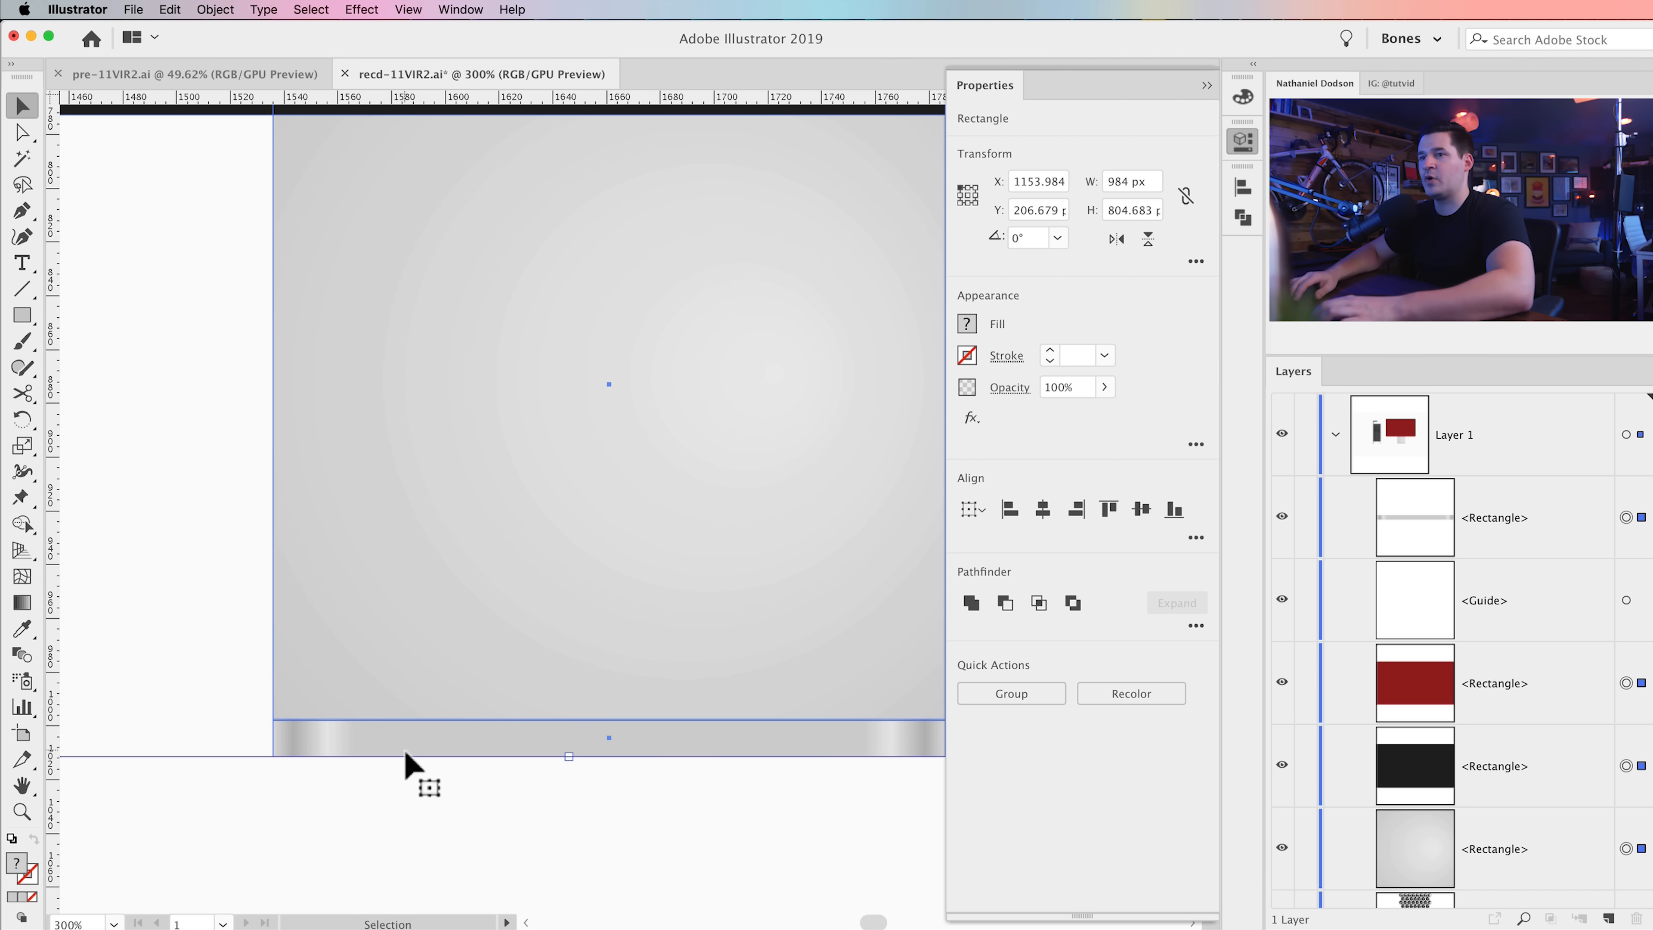
{"action": "left_click", "coordinate": [380, 814]}
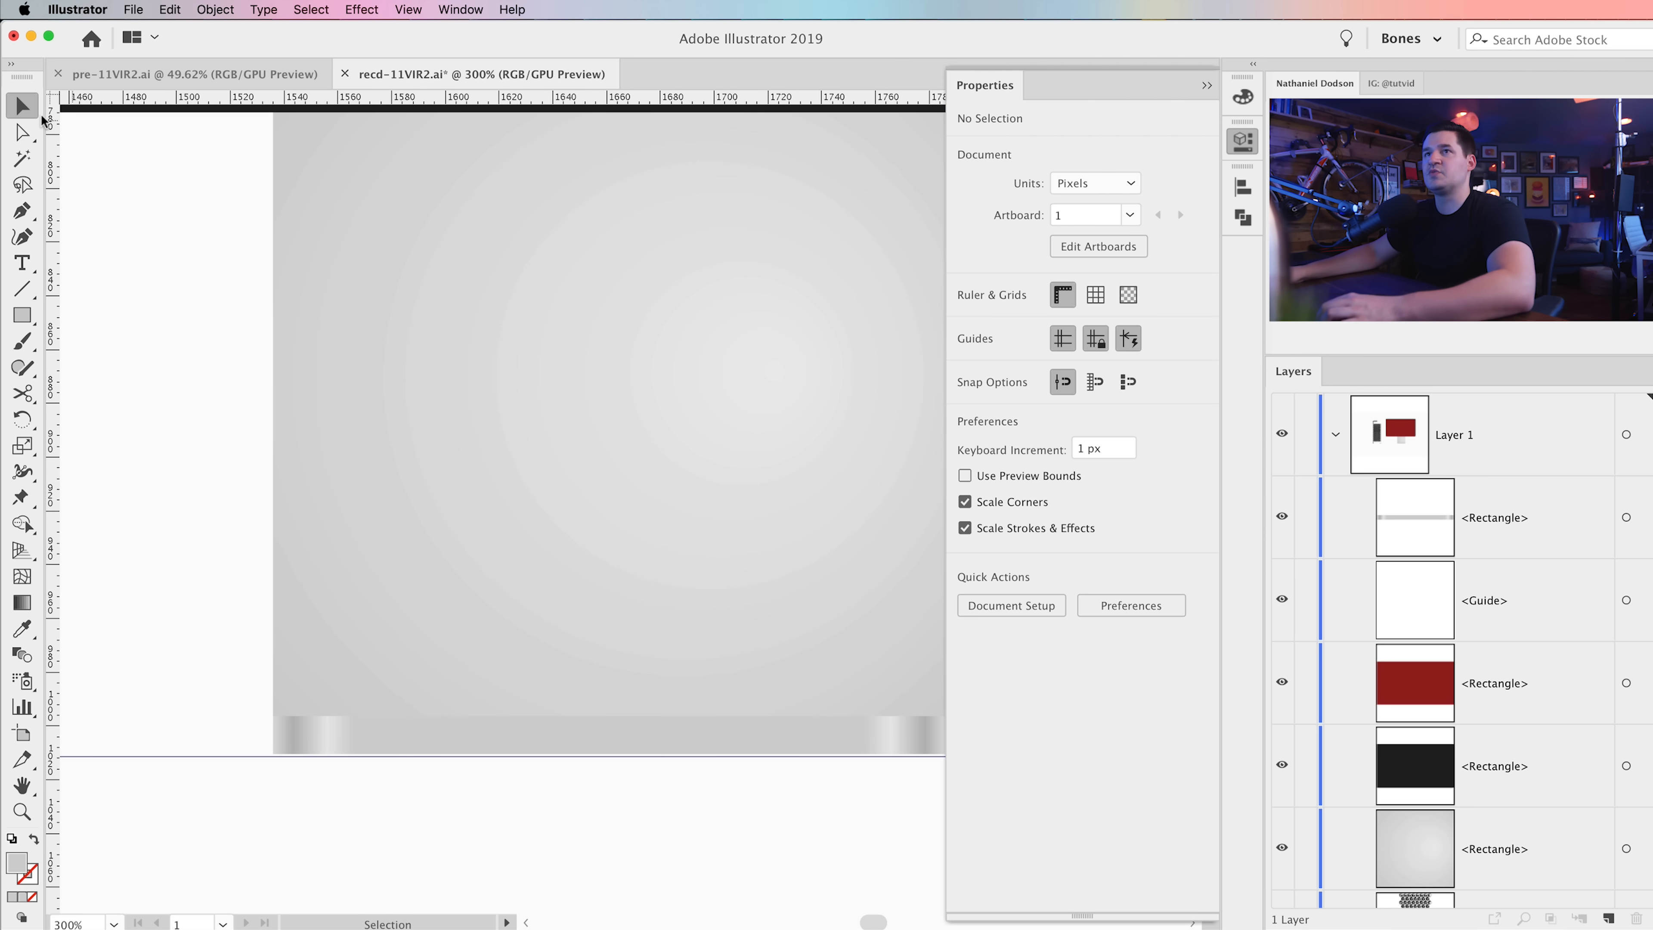
Step: Create a 30 by 1 px rectangle below the base strip and fill it with the black swatch
{"action": "left_click", "coordinate": [22, 316]}
{"action": "left_click", "coordinate": [386, 794]}
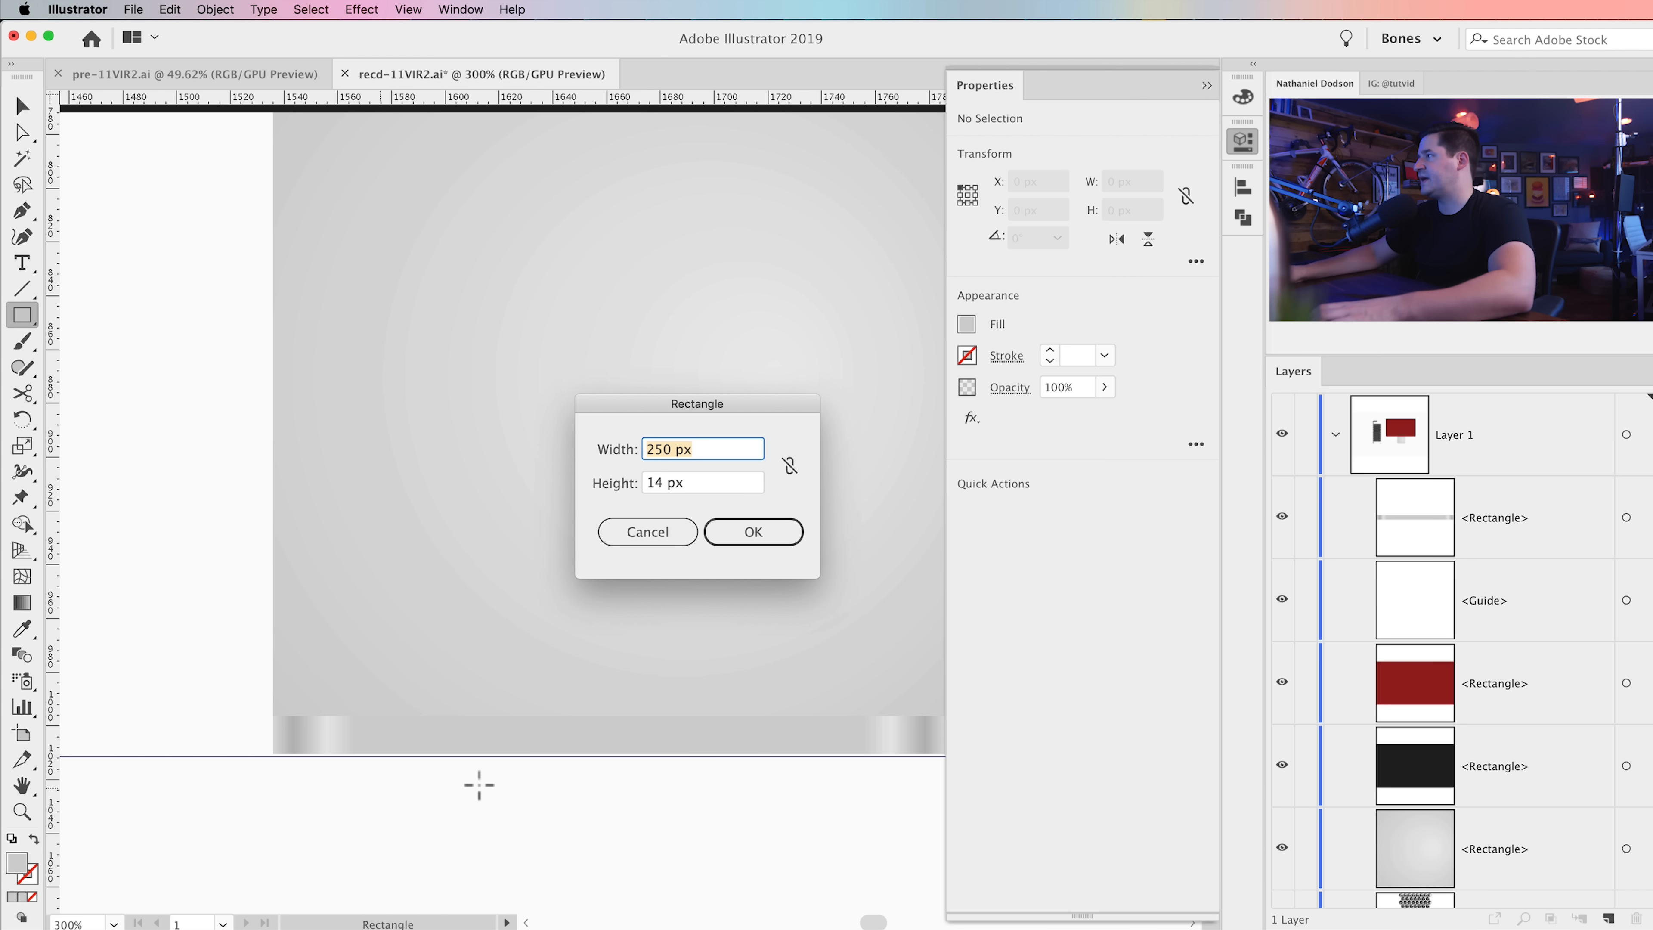
{"action": "type", "text": "30"}
{"action": "key", "text": "Tab"}
{"action": "type", "text": "1"}
{"action": "key", "text": "Tab"}
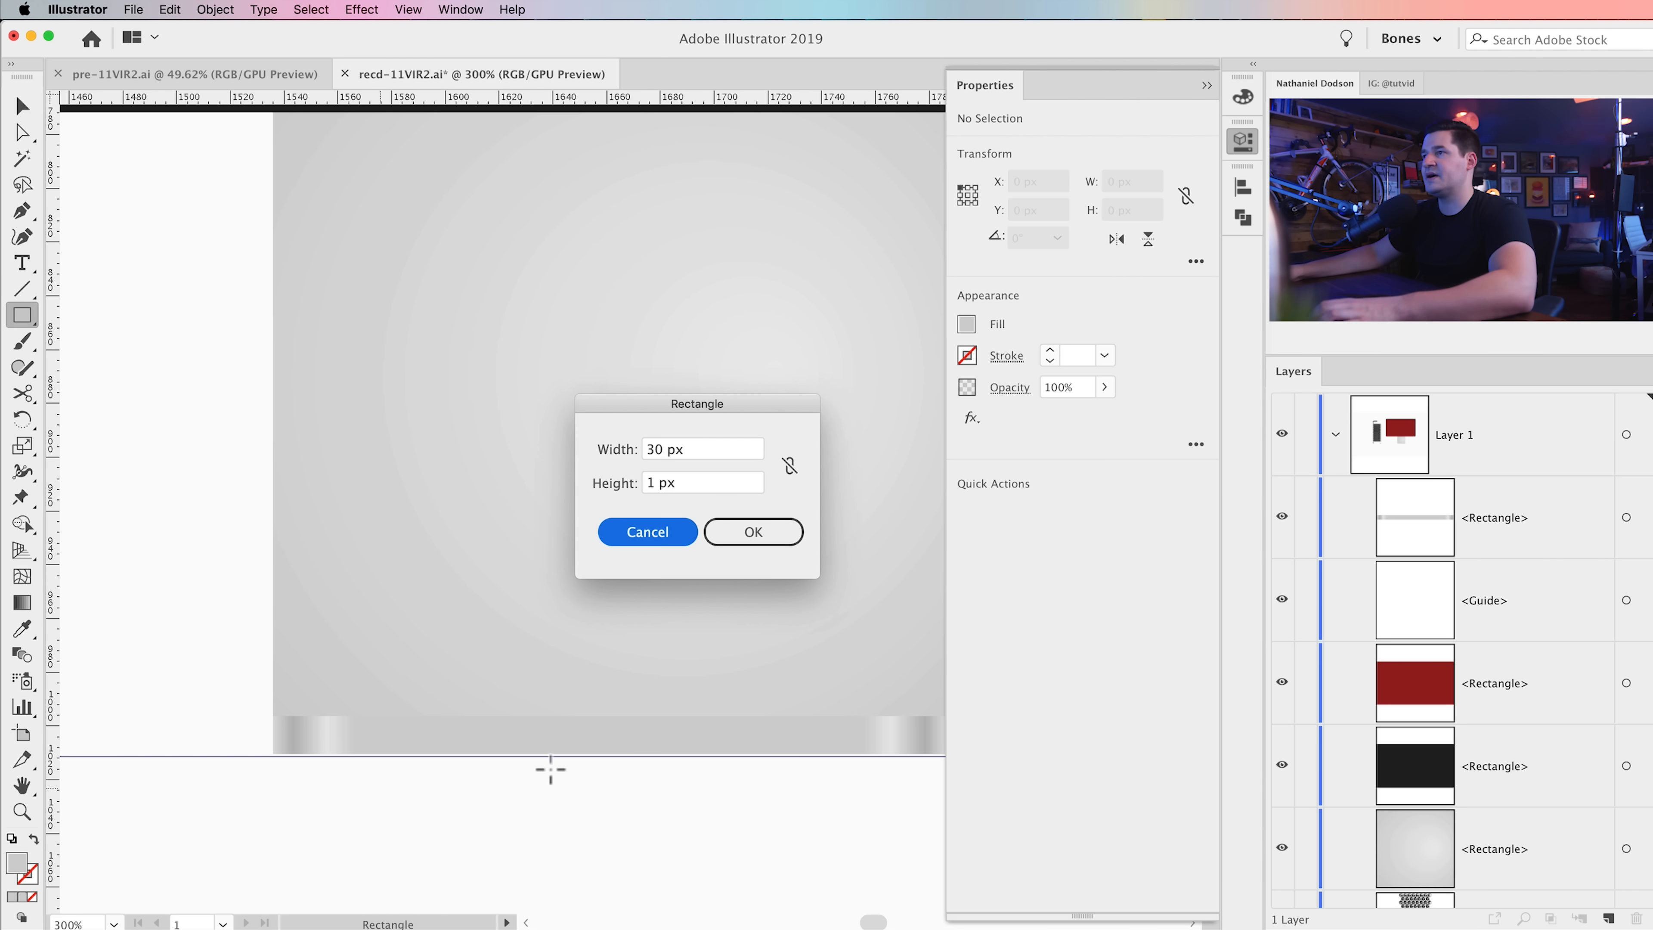
{"action": "left_click", "coordinate": [752, 533]}
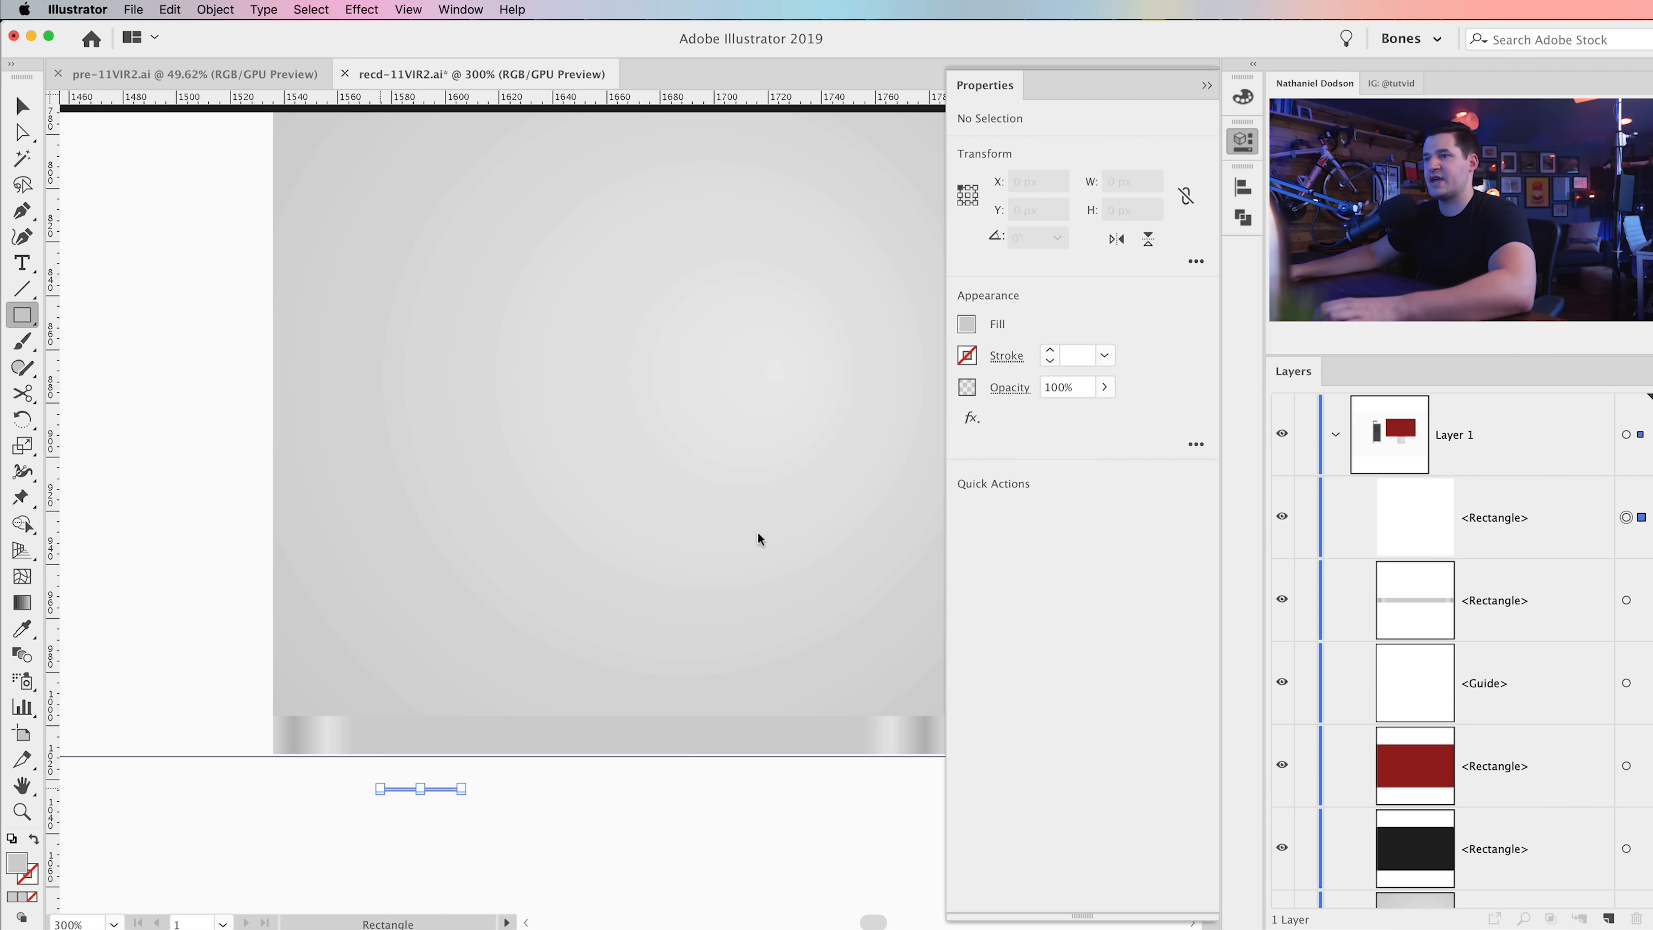
{"action": "left_click", "coordinate": [968, 334]}
{"action": "left_click", "coordinate": [775, 401]}
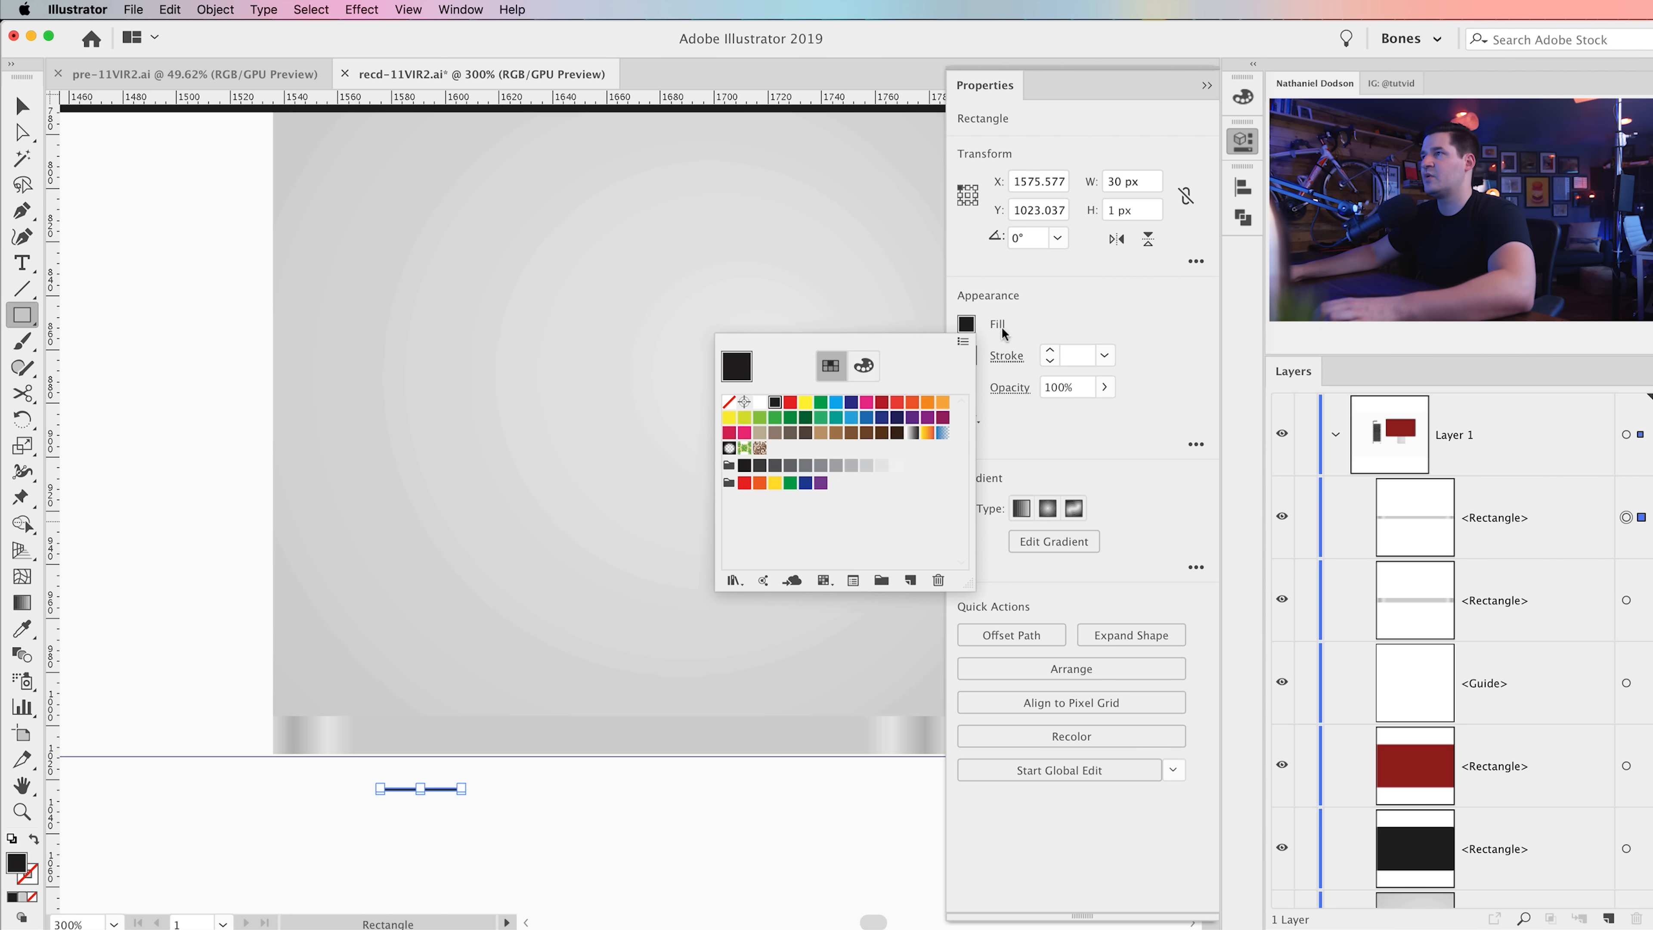
Step: Place the black rectangle directly under the base strip as a foot, flush with the strip's lower left corner
{"action": "key", "text": "z"}
{"action": "left_click", "coordinate": [405, 826]}
{"action": "left_click", "coordinate": [396, 736]}
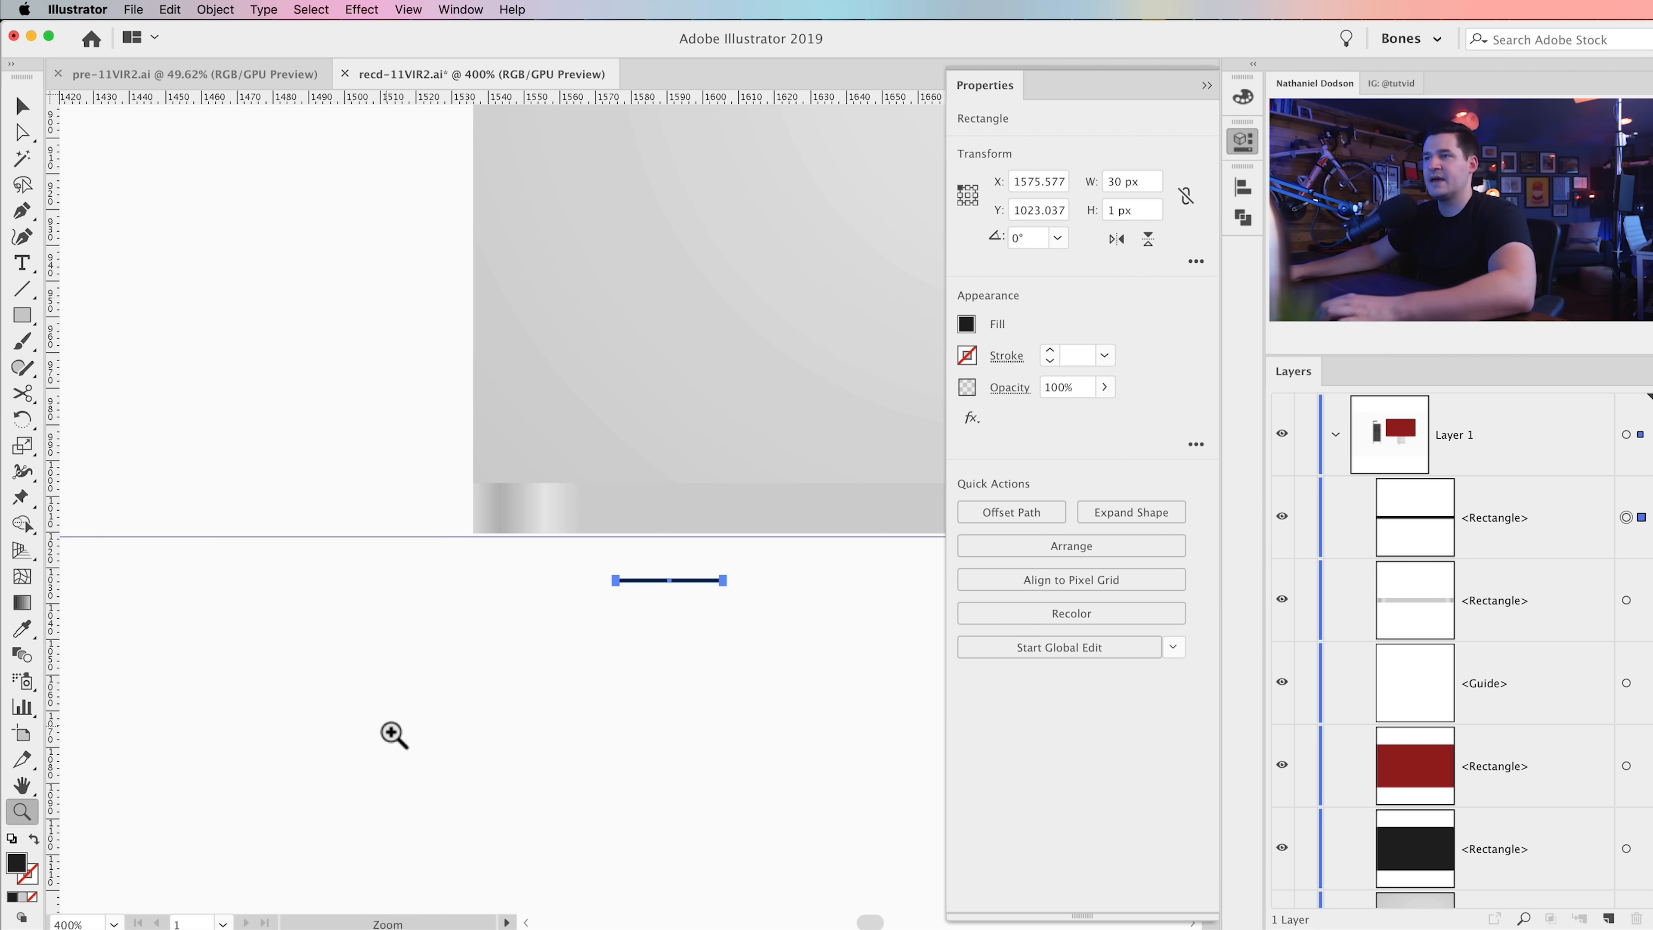
{"action": "left_click", "coordinate": [599, 585]}
{"action": "left_click", "coordinate": [600, 587]}
{"action": "left_click", "coordinate": [601, 588]}
{"action": "left_click_drag", "start_coordinate": [753, 411], "coordinate": [495, 912]}
{"action": "key", "text": "v"}
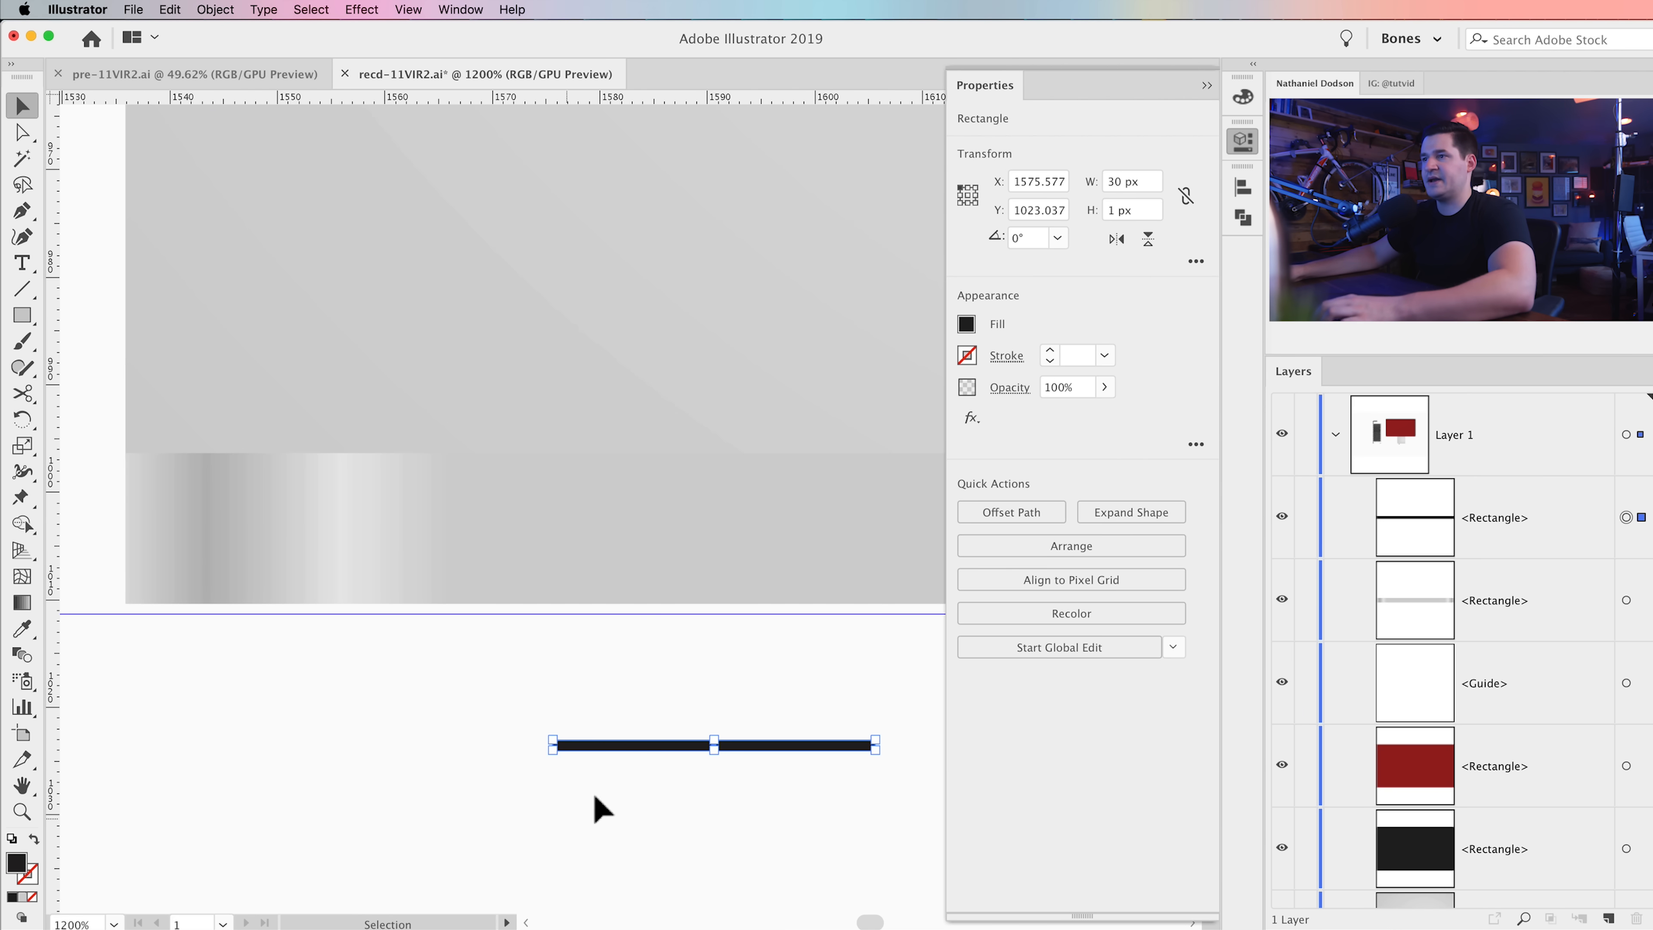
{"action": "left_click_drag", "start_coordinate": [644, 746], "coordinate": [210, 611]}
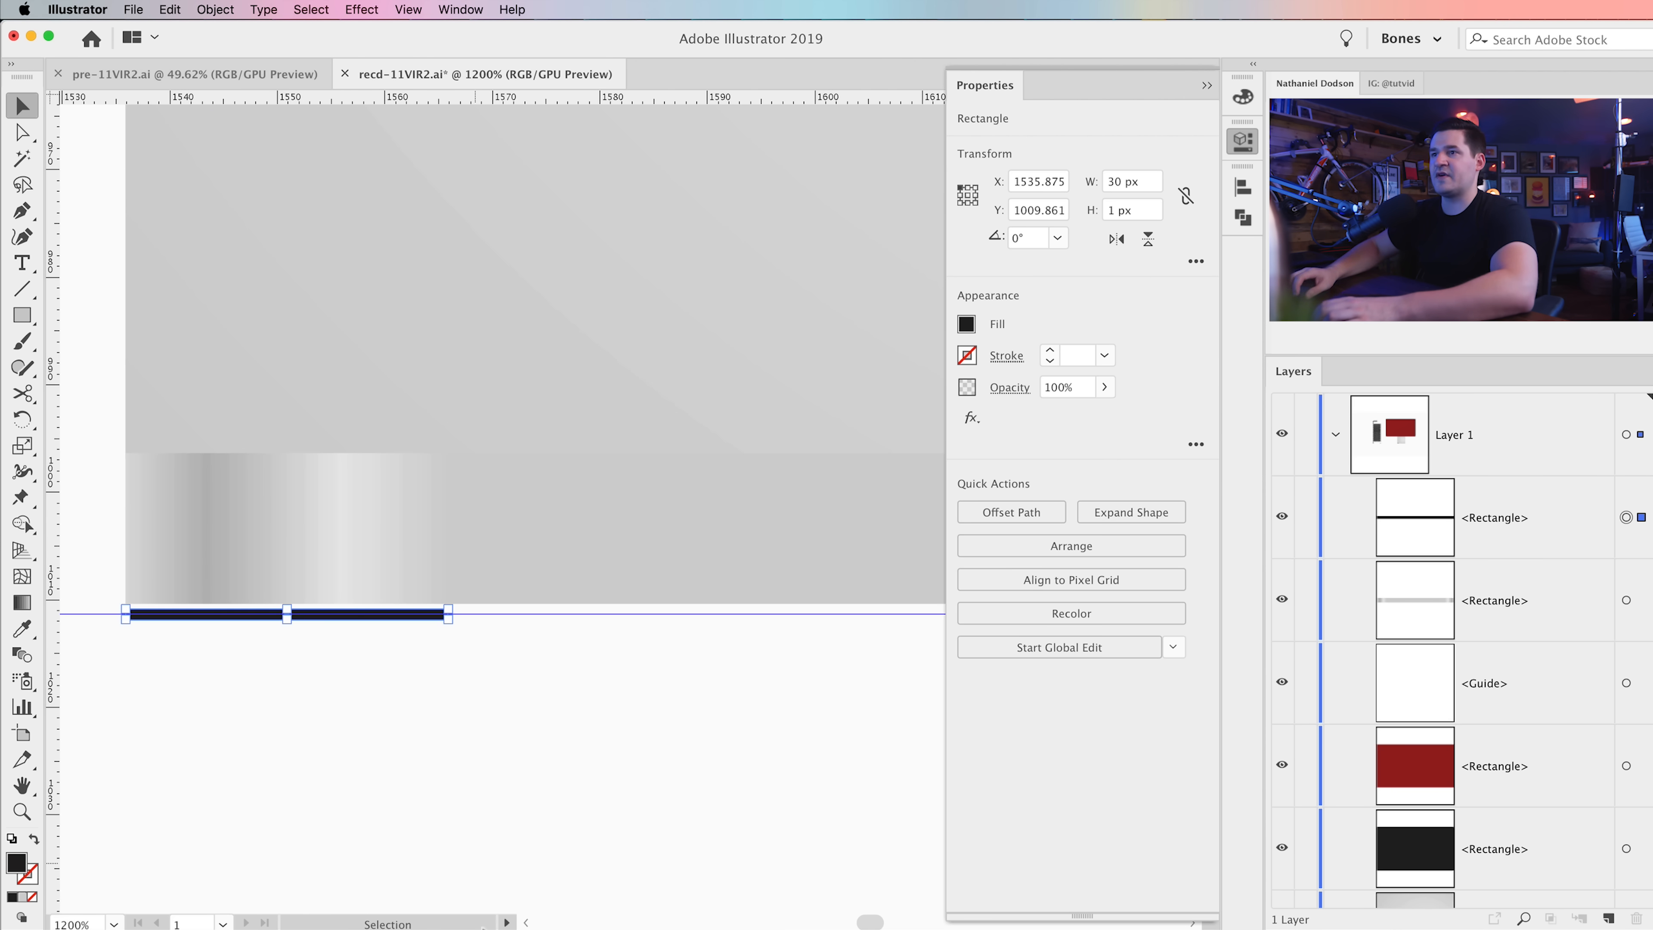
{"action": "left_click_drag", "start_coordinate": [333, 616], "coordinate": [338, 615]}
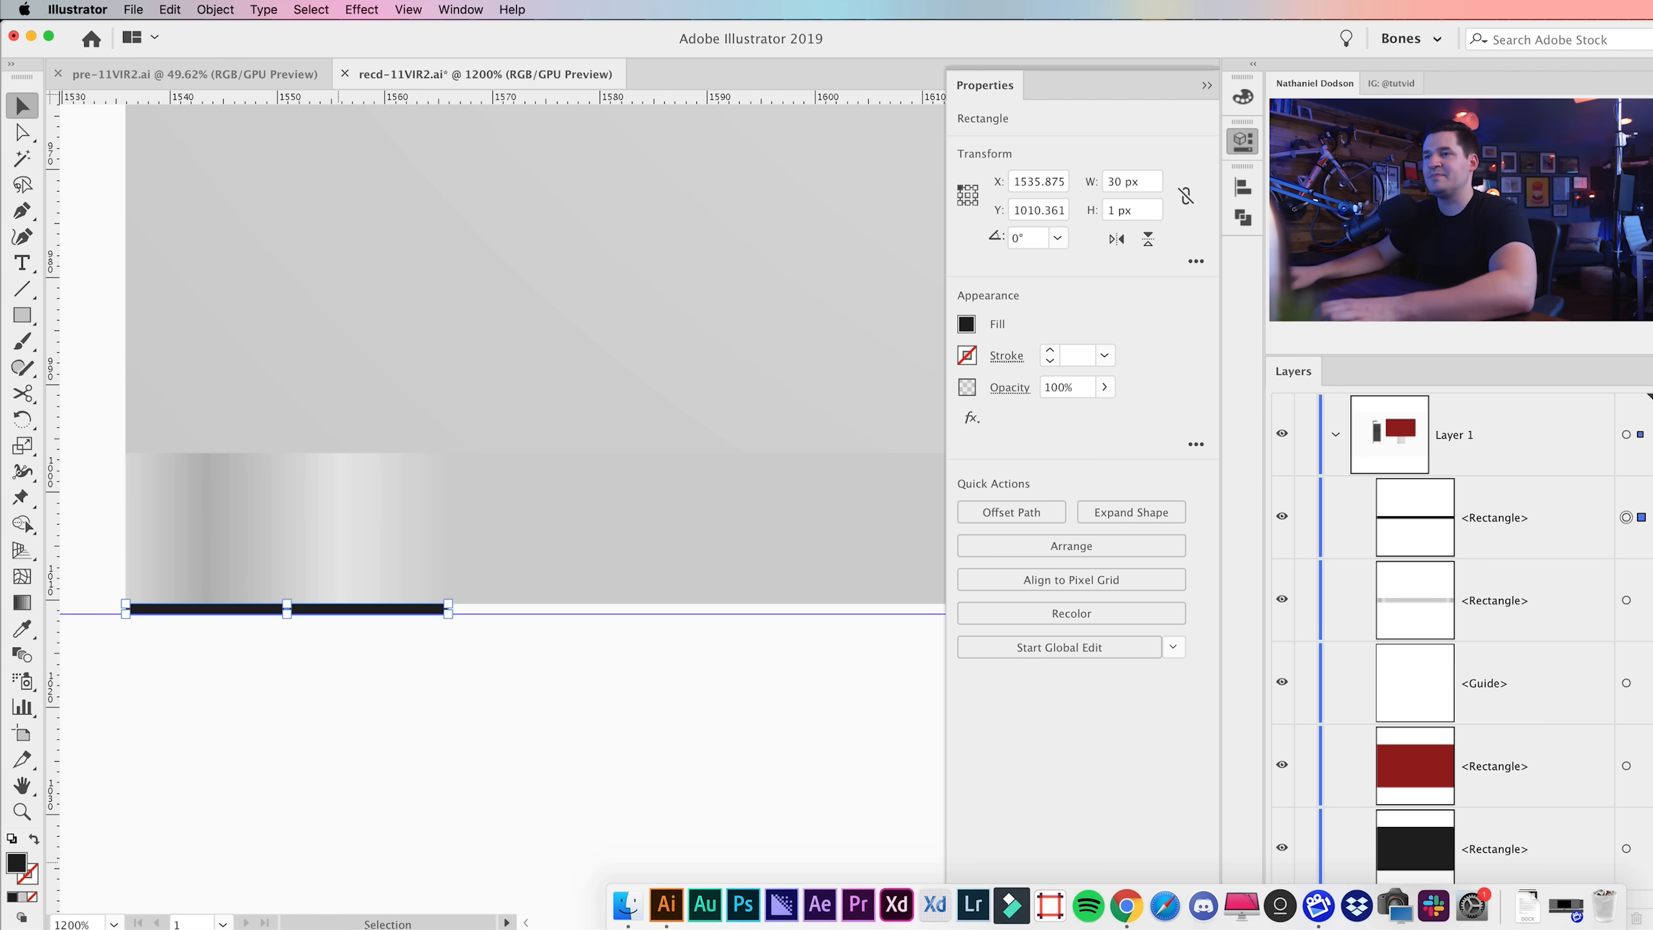
Step: Nudge the left foot about 5 px inward from the base strip's left edge
{"action": "key", "text": "Right"}
{"action": "key", "text": "Right"}
{"action": "key", "text": "Right"}
{"action": "key", "text": "Right"}
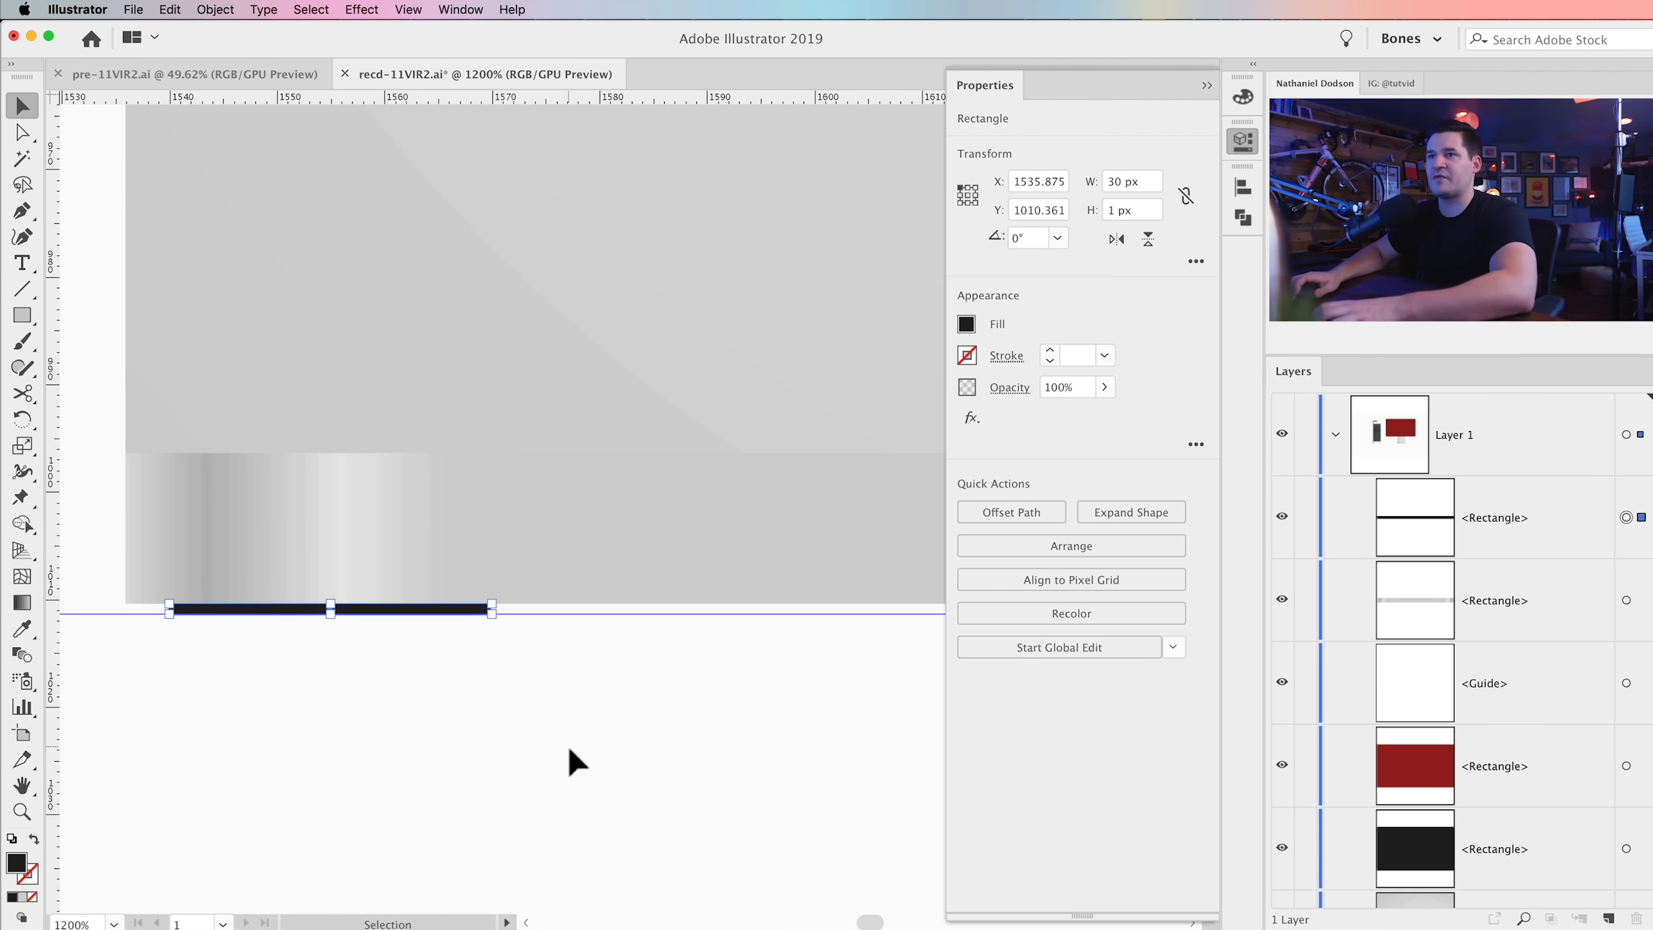
Step: Duplicate the black foot and place the copy flush with the base strip's lower right corner
{"action": "key", "text": "super+minus"}
{"action": "key", "text": "super+minus"}
{"action": "key", "text": "super+minus"}
{"action": "left_click_drag", "start_coordinate": [613, 676], "coordinate": [163, 756]}
{"action": "left_click_drag", "start_coordinate": [202, 618], "coordinate": [410, 697]}
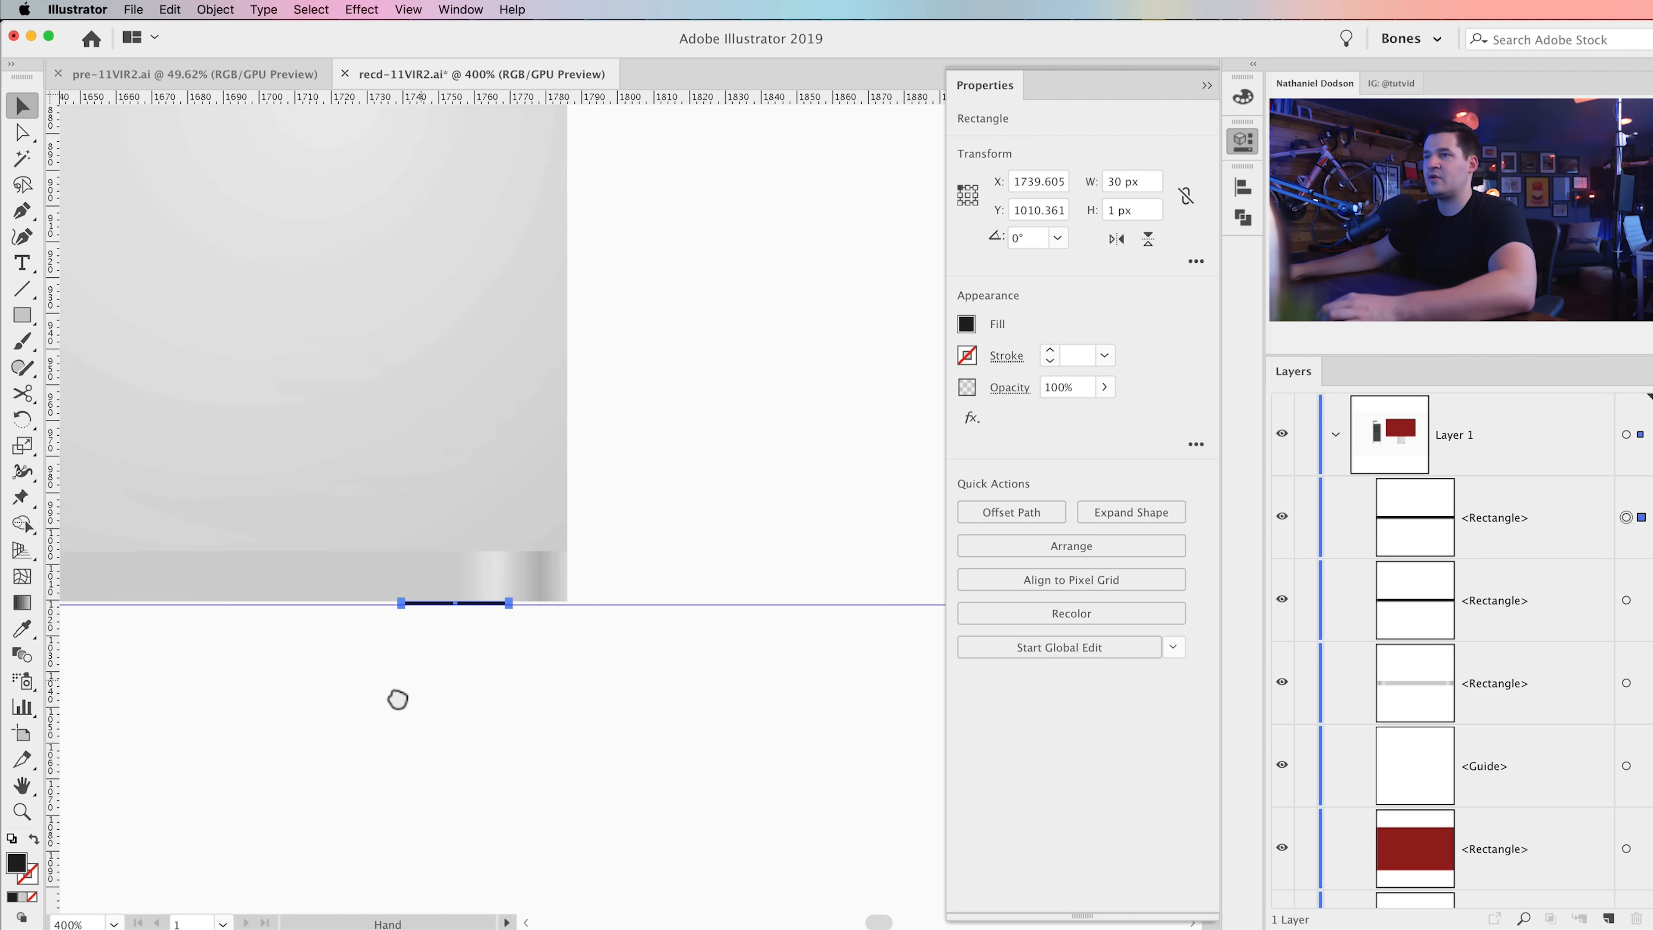
{"action": "left_click", "coordinate": [449, 616], "text": "shift"}
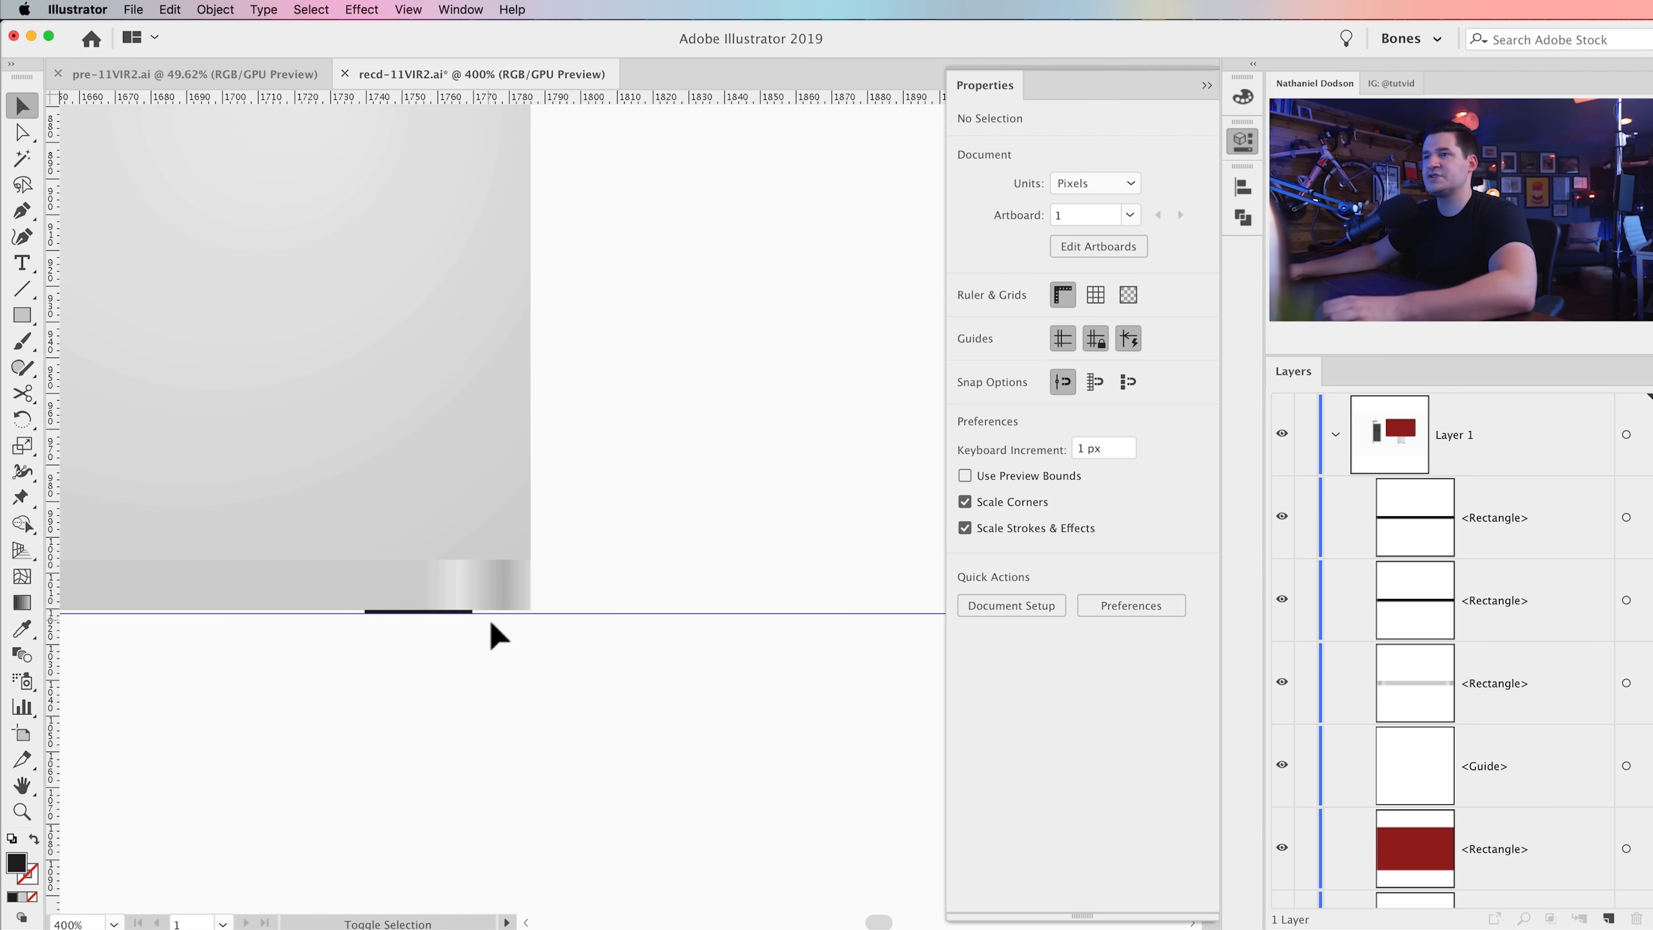
{"action": "left_click_drag", "start_coordinate": [439, 613], "coordinate": [502, 620]}
Step: Nudge the right foot 5 px inward from the base strip's right edge and deselect it
{"action": "key", "text": "z"}
{"action": "left_click", "coordinate": [512, 624]}
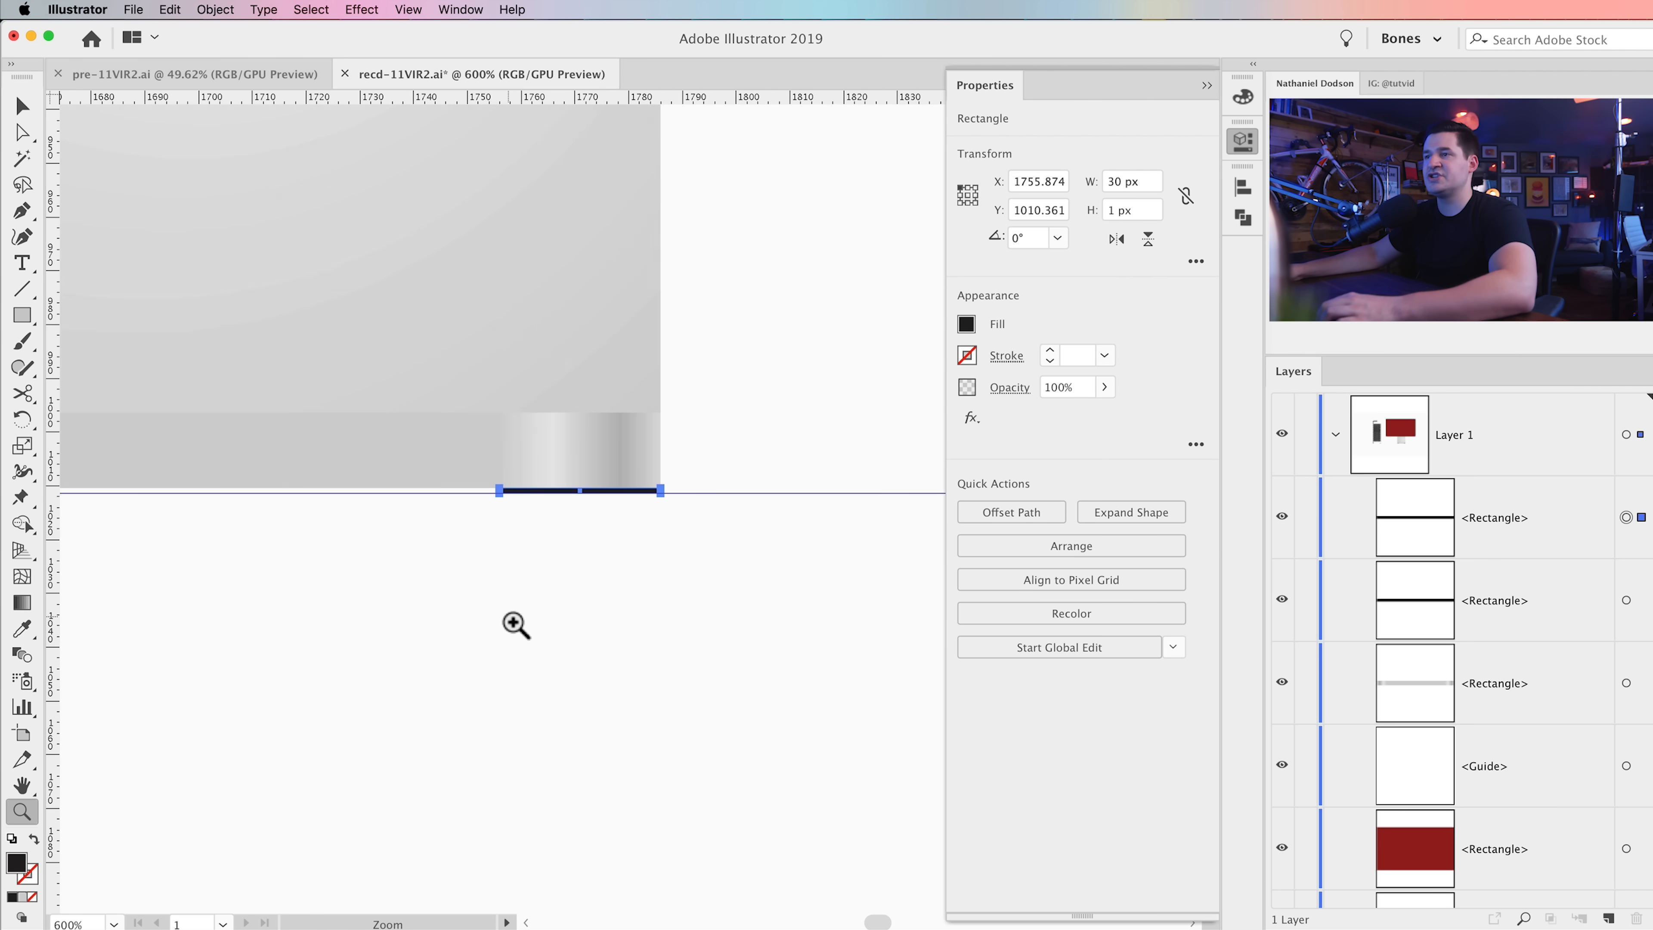
{"action": "left_click", "coordinate": [516, 622]}
{"action": "left_click", "coordinate": [827, 464]}
{"action": "left_click_drag", "start_coordinate": [711, 374], "coordinate": [822, 592]}
{"action": "key", "text": "v"}
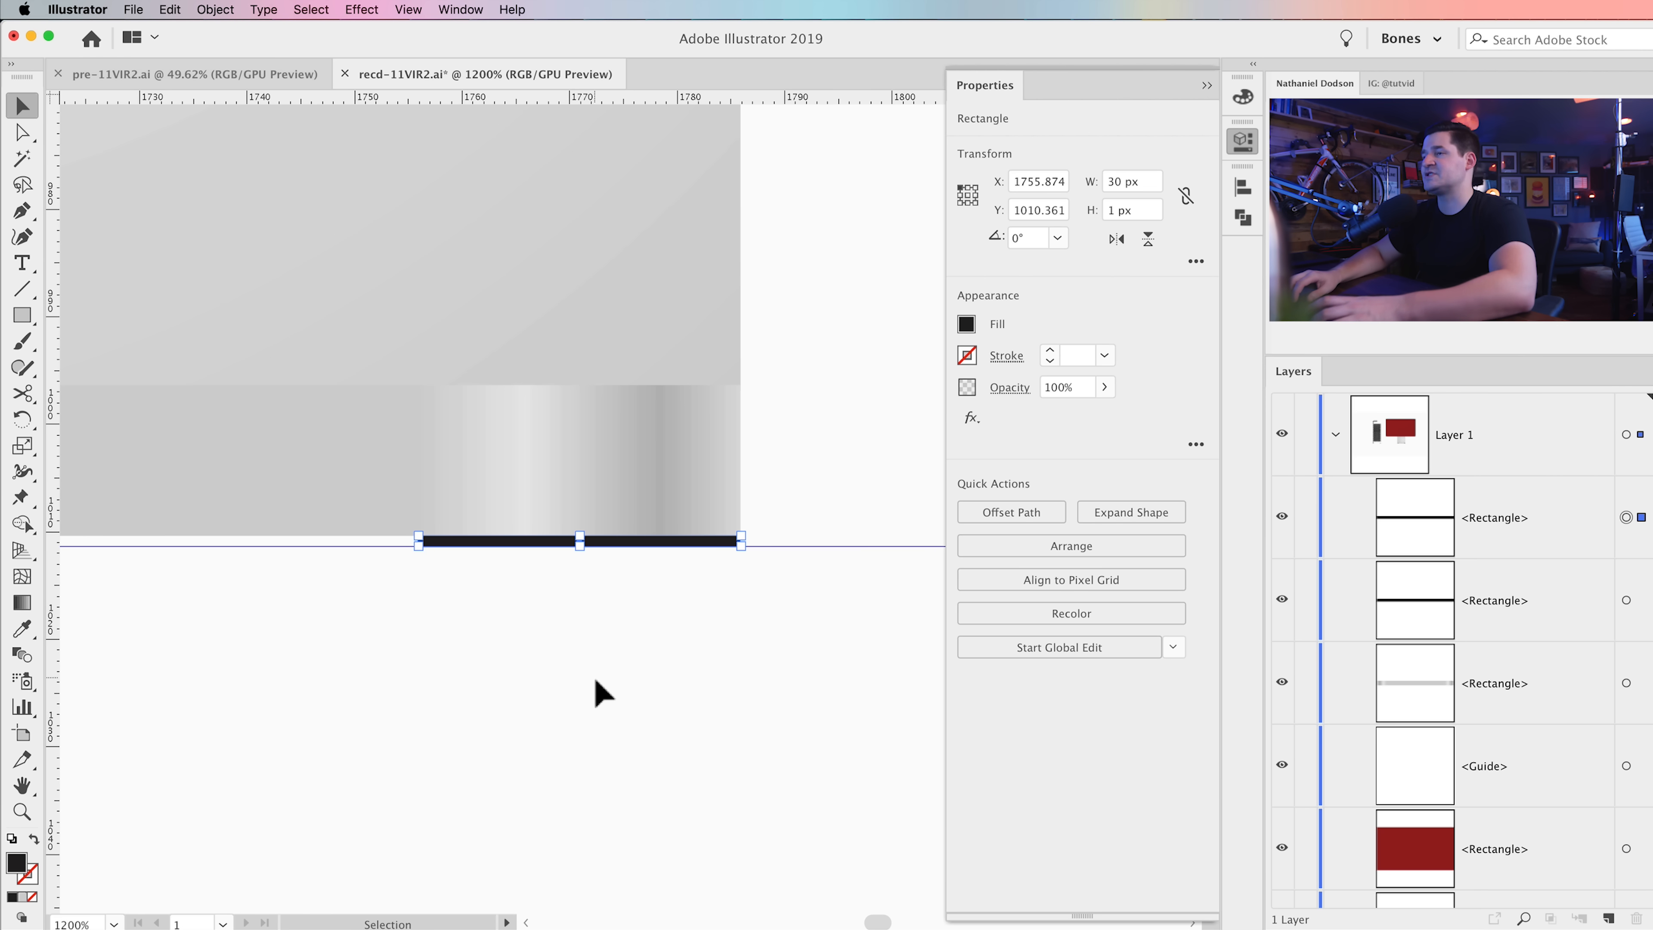
{"action": "key", "text": "Left"}
{"action": "key", "text": "Left"}
{"action": "key", "text": "Left"}
{"action": "key", "text": "Left"}
{"action": "key", "text": "Left"}
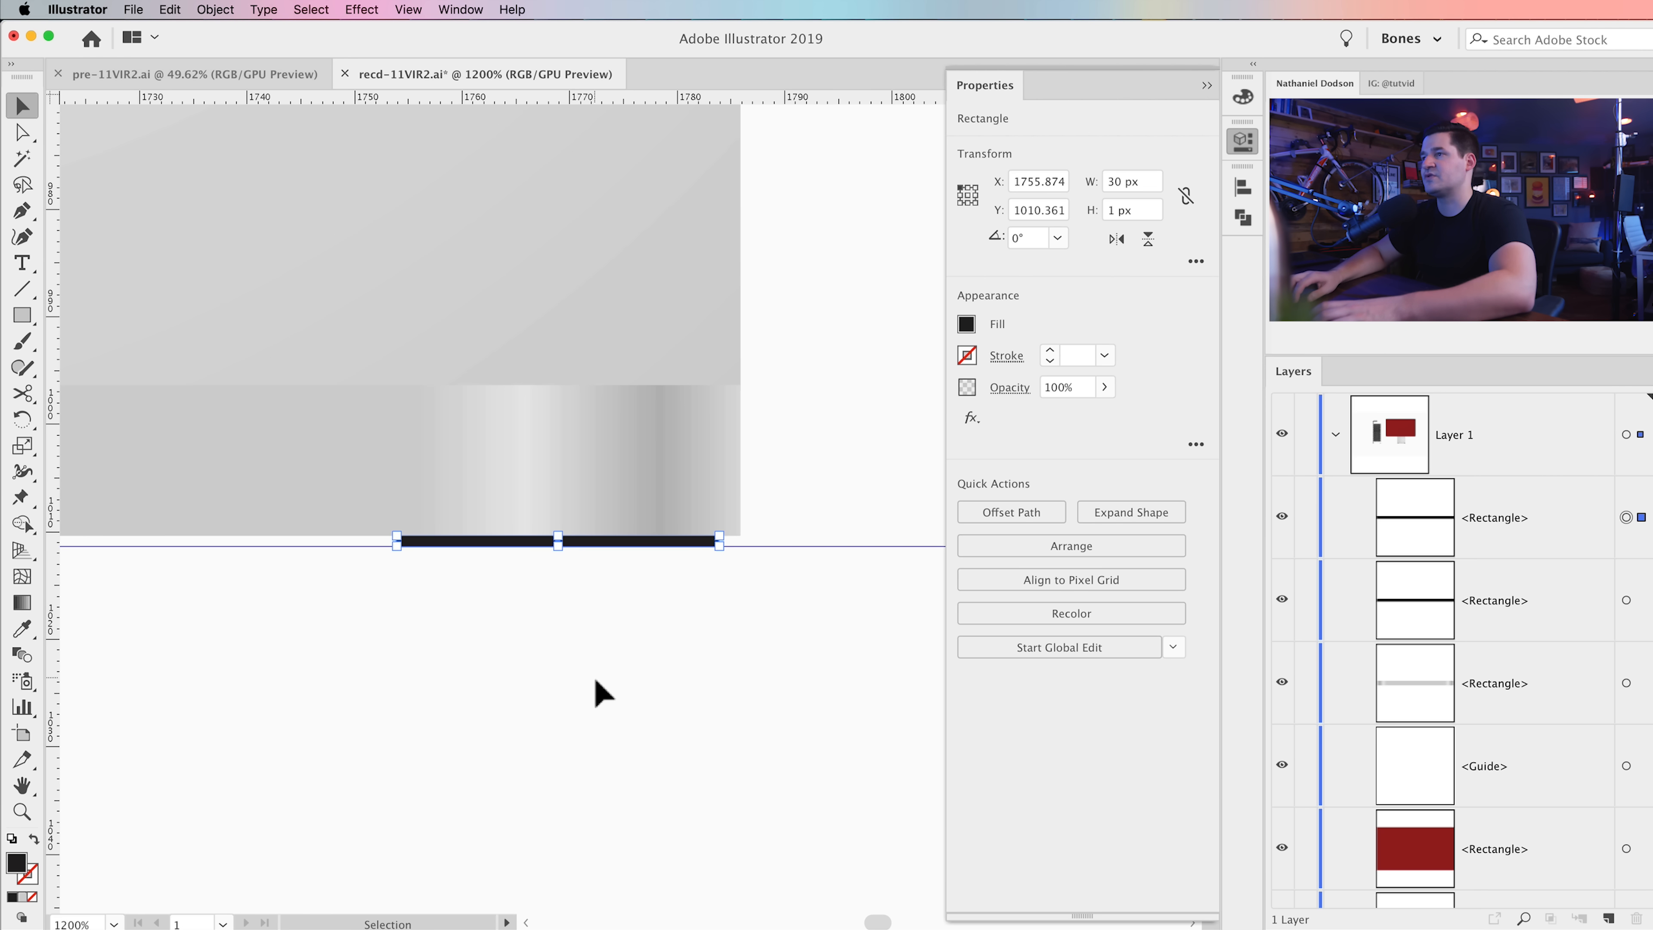
{"action": "key", "text": "super+minus"}
{"action": "key", "text": "super+minus"}
{"action": "key", "text": "super+minus"}
{"action": "key", "text": "super+minus"}
{"action": "left_click", "coordinate": [506, 626]}
{"action": "left_click_drag", "start_coordinate": [412, 578], "coordinate": [627, 779]}
{"action": "key", "text": "super+minus"}
{"action": "key", "text": "super+minus"}
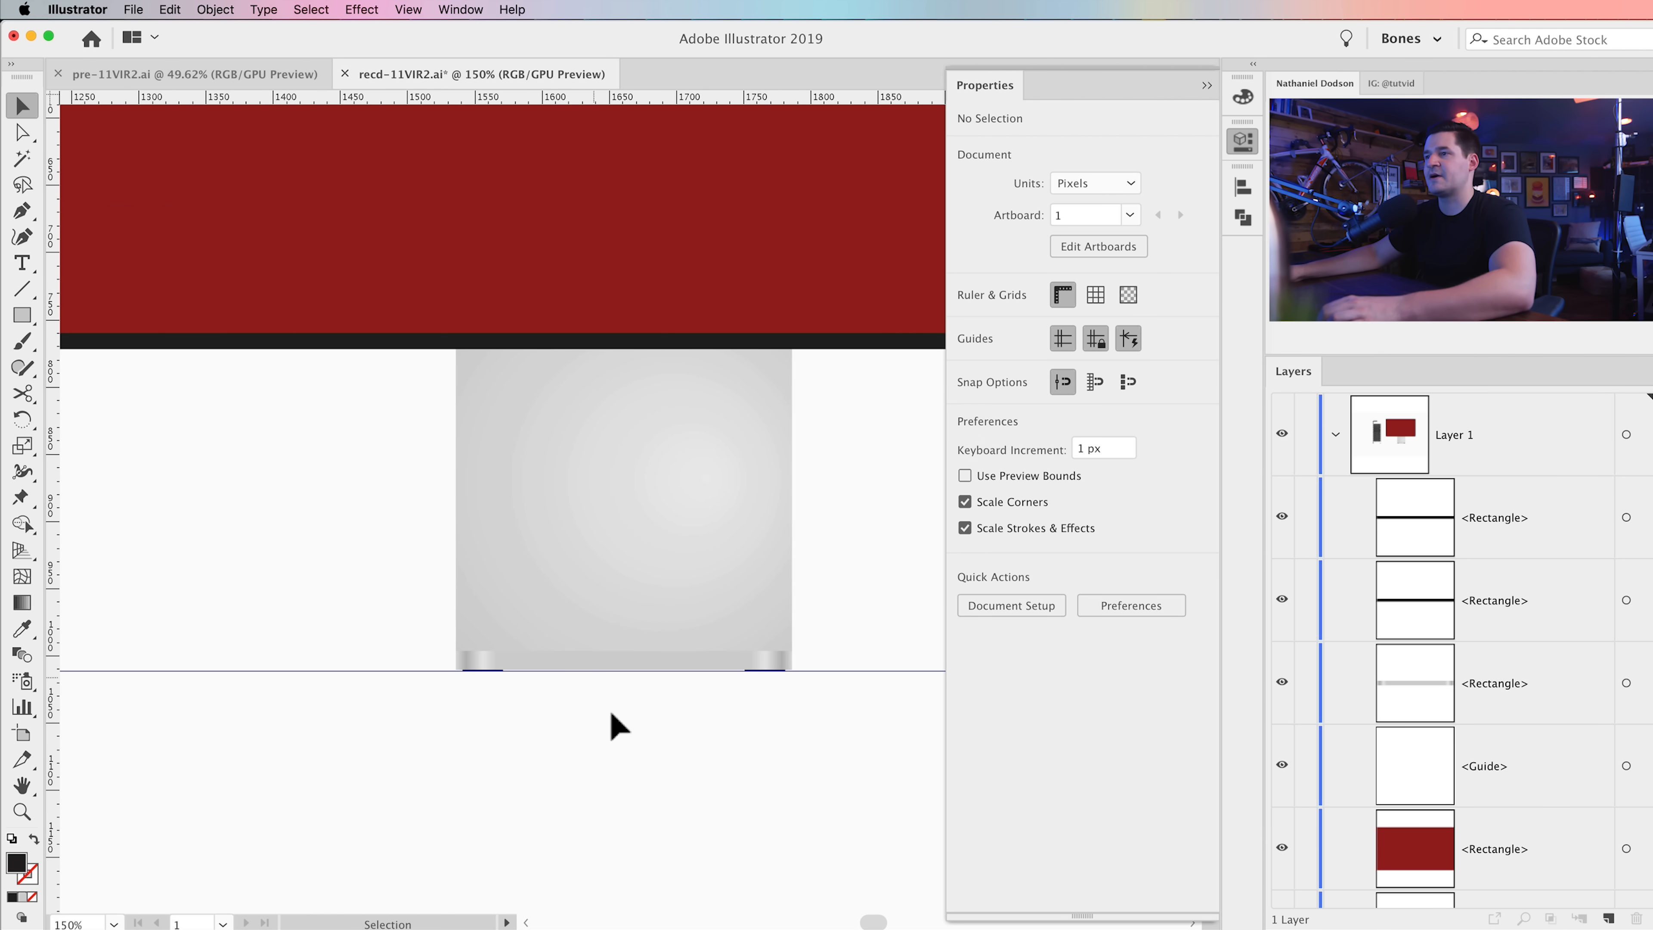
Step: Duplicate the metallic base strip and place the copy directly above the original, with their edges touching
{"action": "key", "text": "z"}
{"action": "left_click", "coordinate": [577, 639]}
{"action": "left_click", "coordinate": [732, 521]}
{"action": "left_click_drag", "start_coordinate": [742, 482], "coordinate": [601, 617]}
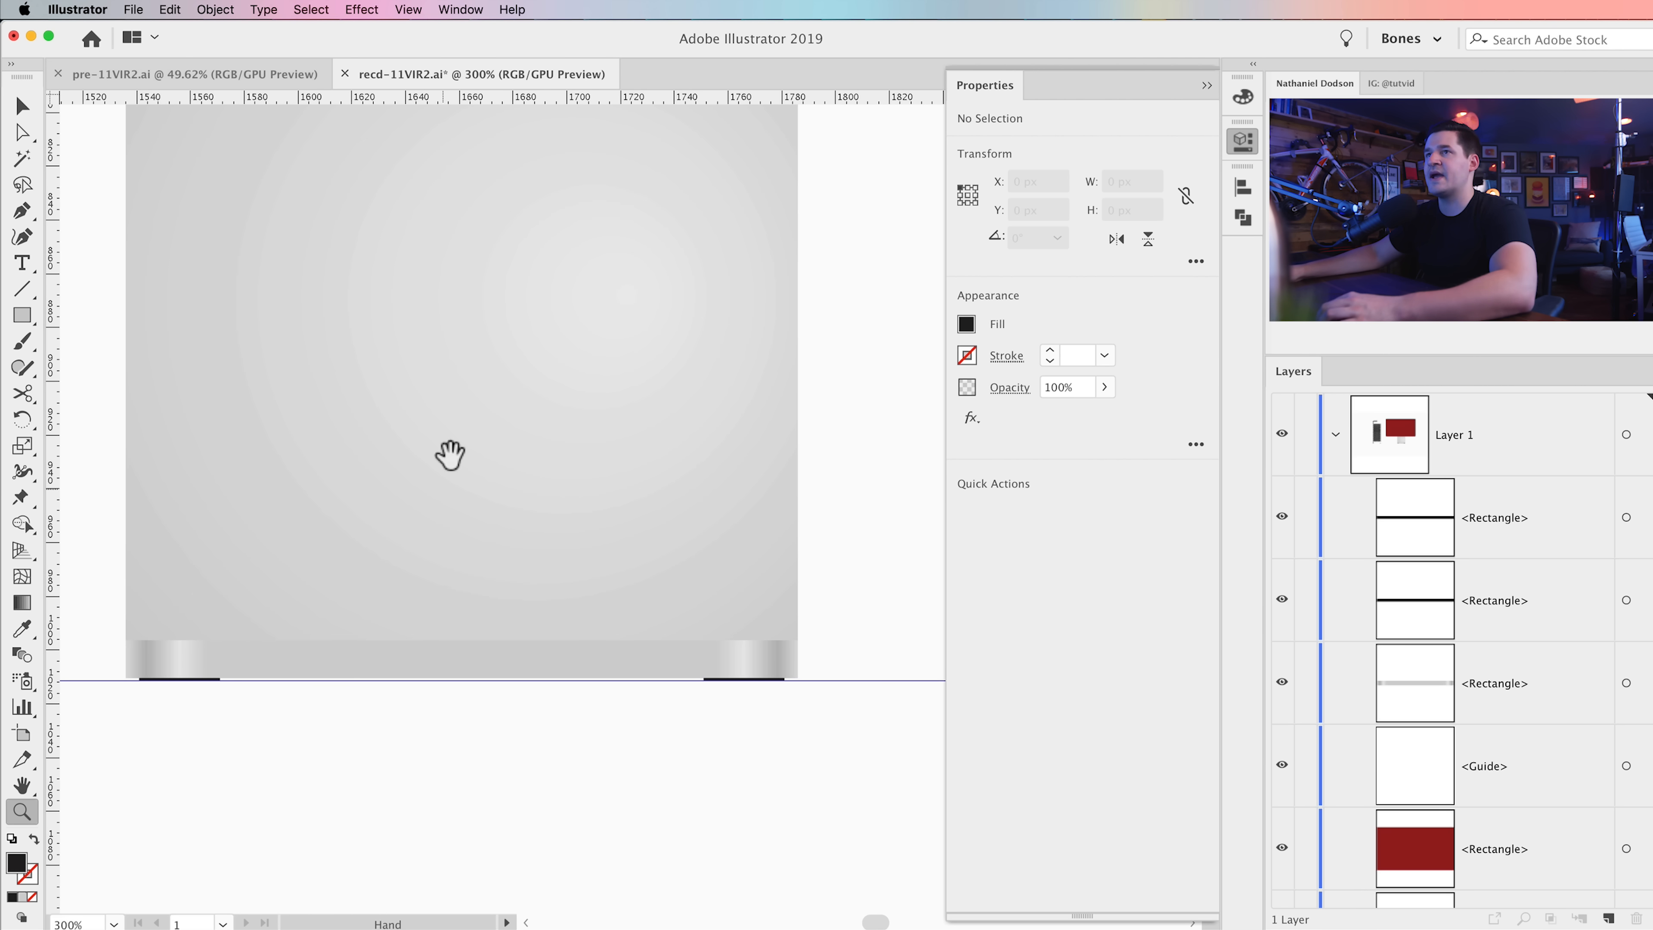
{"action": "left_click_drag", "start_coordinate": [450, 455], "coordinate": [479, 558]}
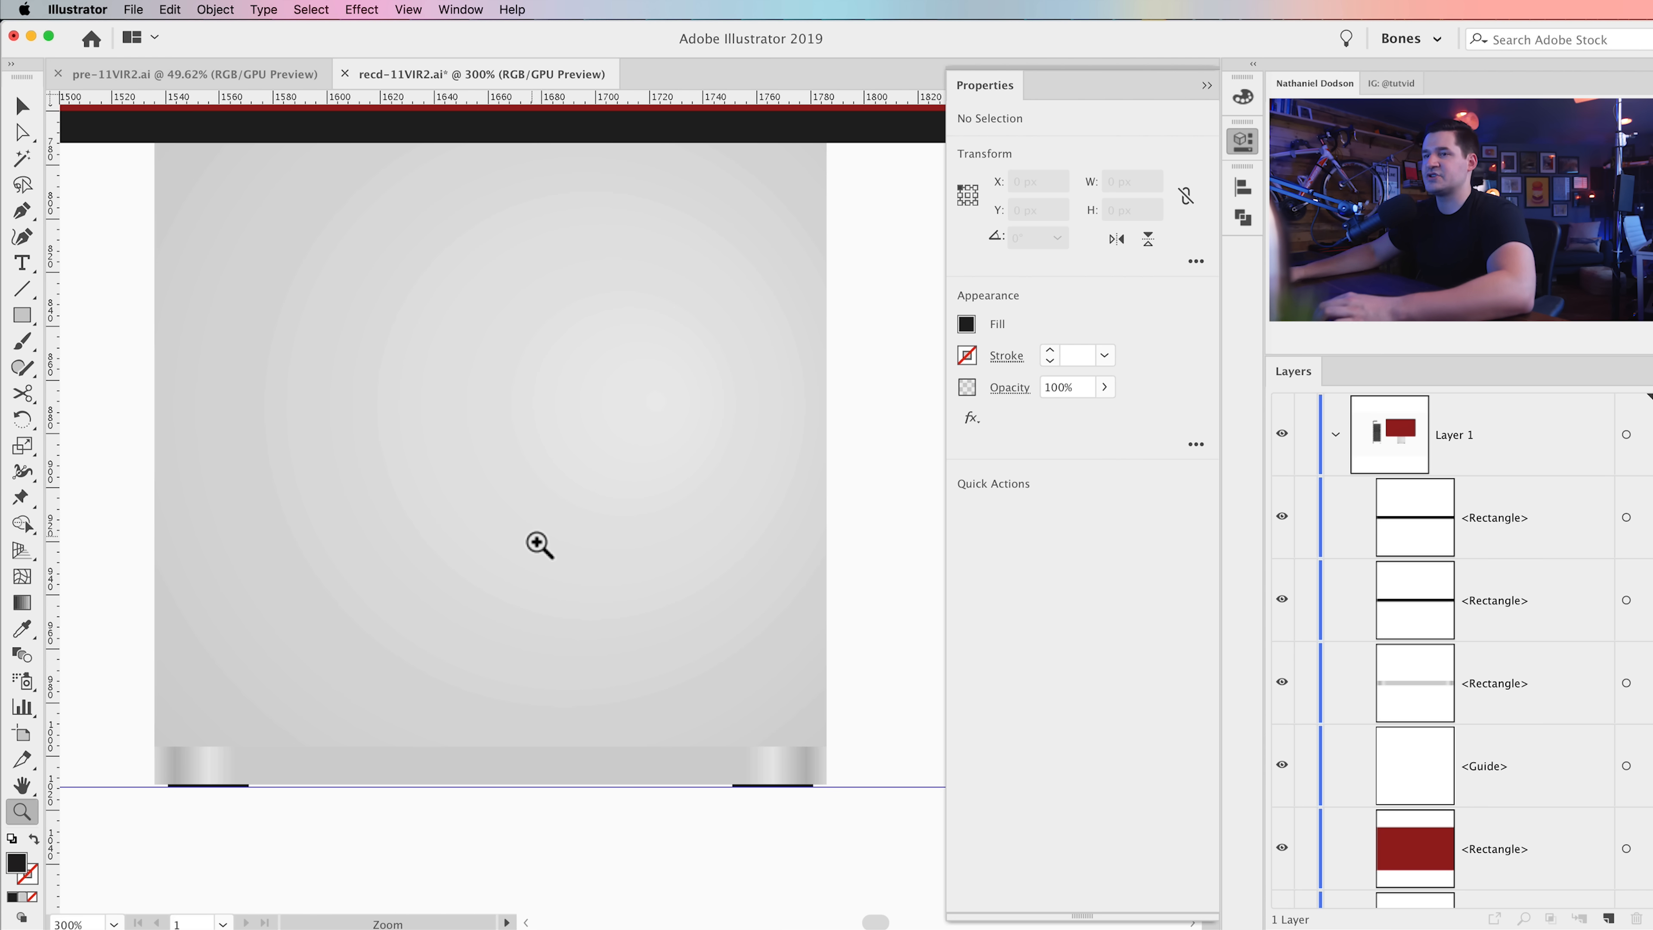
{"action": "key", "text": "v"}
{"action": "left_click", "coordinate": [266, 766]}
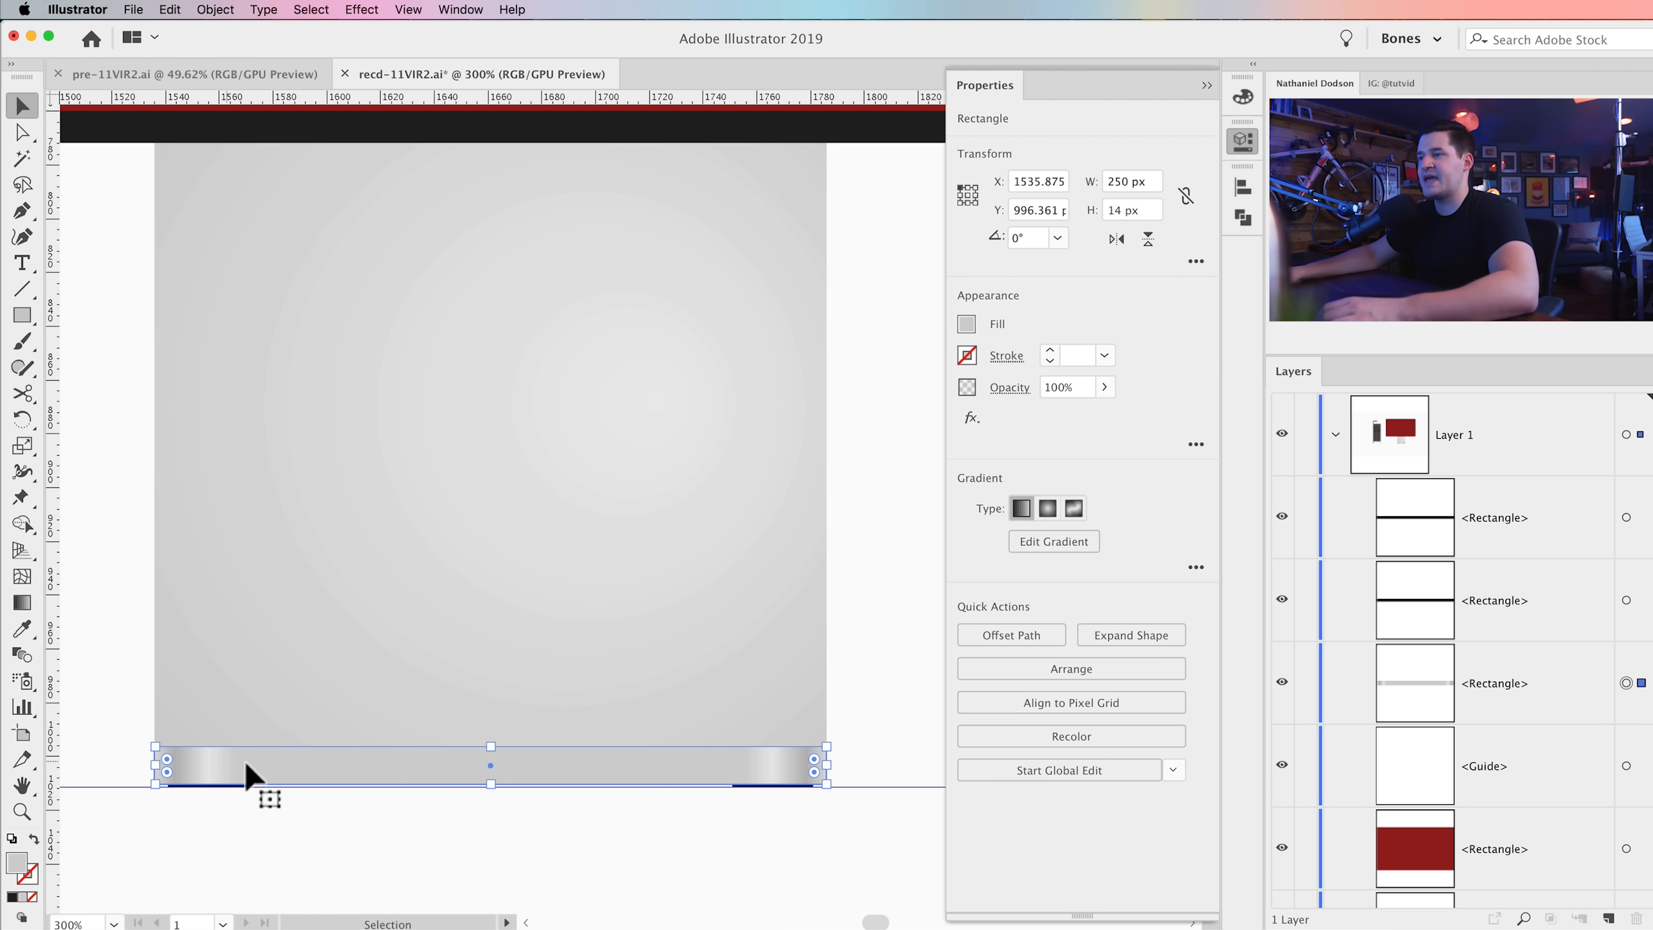
{"action": "left_click_drag", "start_coordinate": [564, 770], "coordinate": [566, 733]}
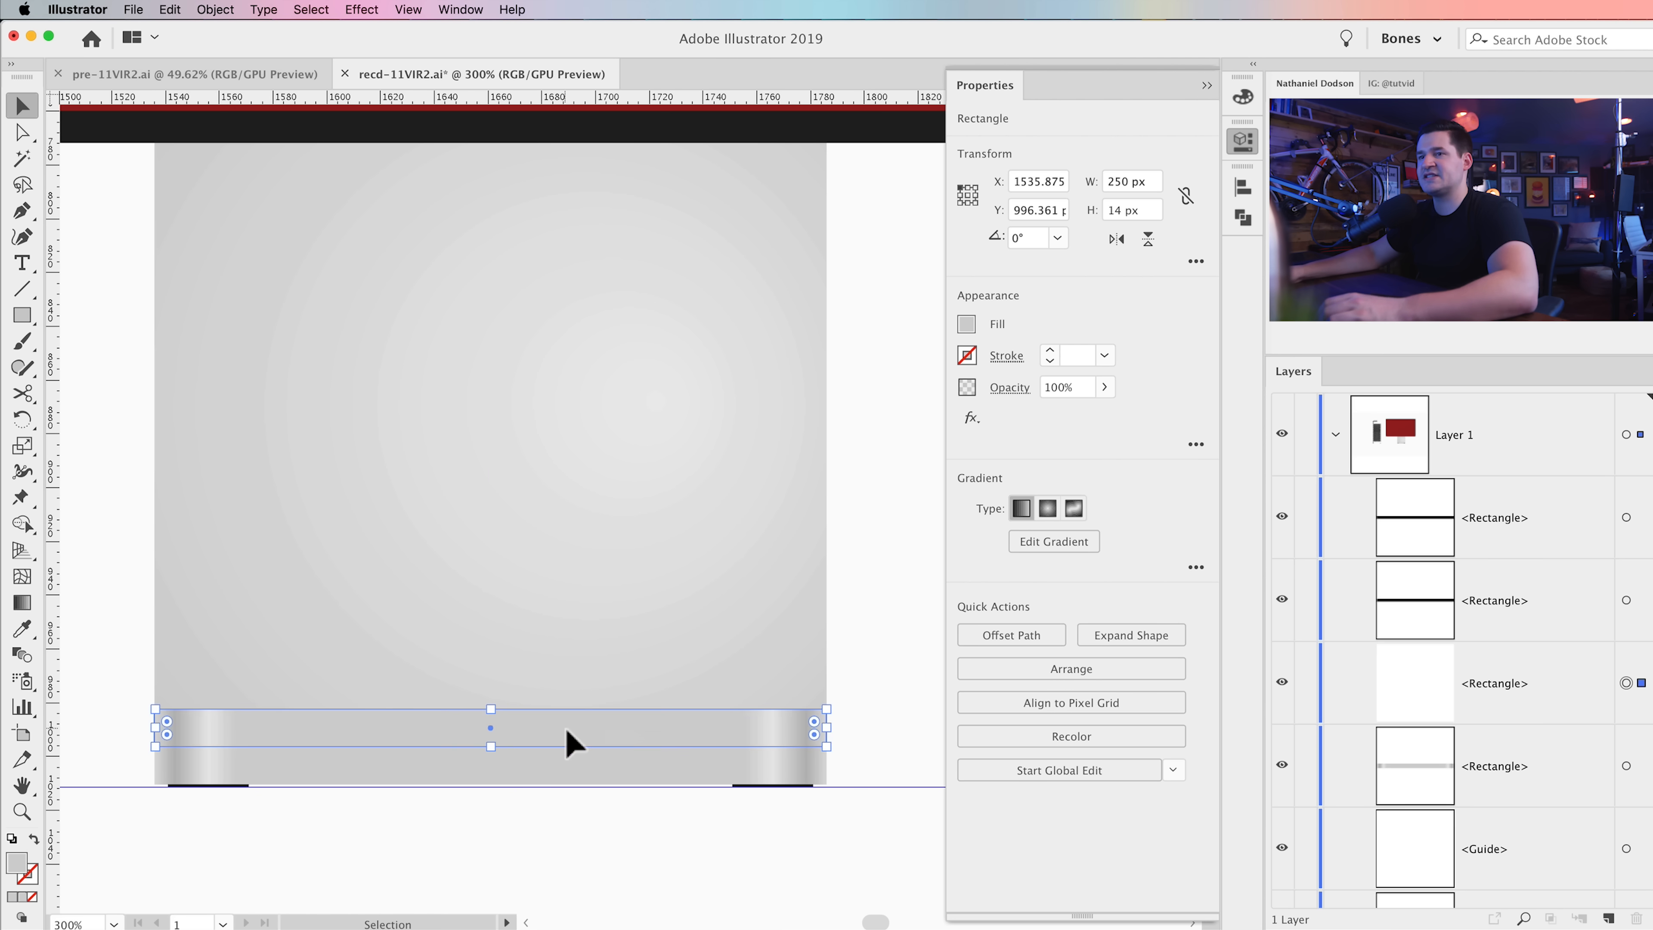
{"action": "left_click", "coordinate": [494, 871]}
Step: Apply the White, Black gradient preset to the upper strip copy and add a color stop at about 33%
{"action": "left_click", "coordinate": [546, 737]}
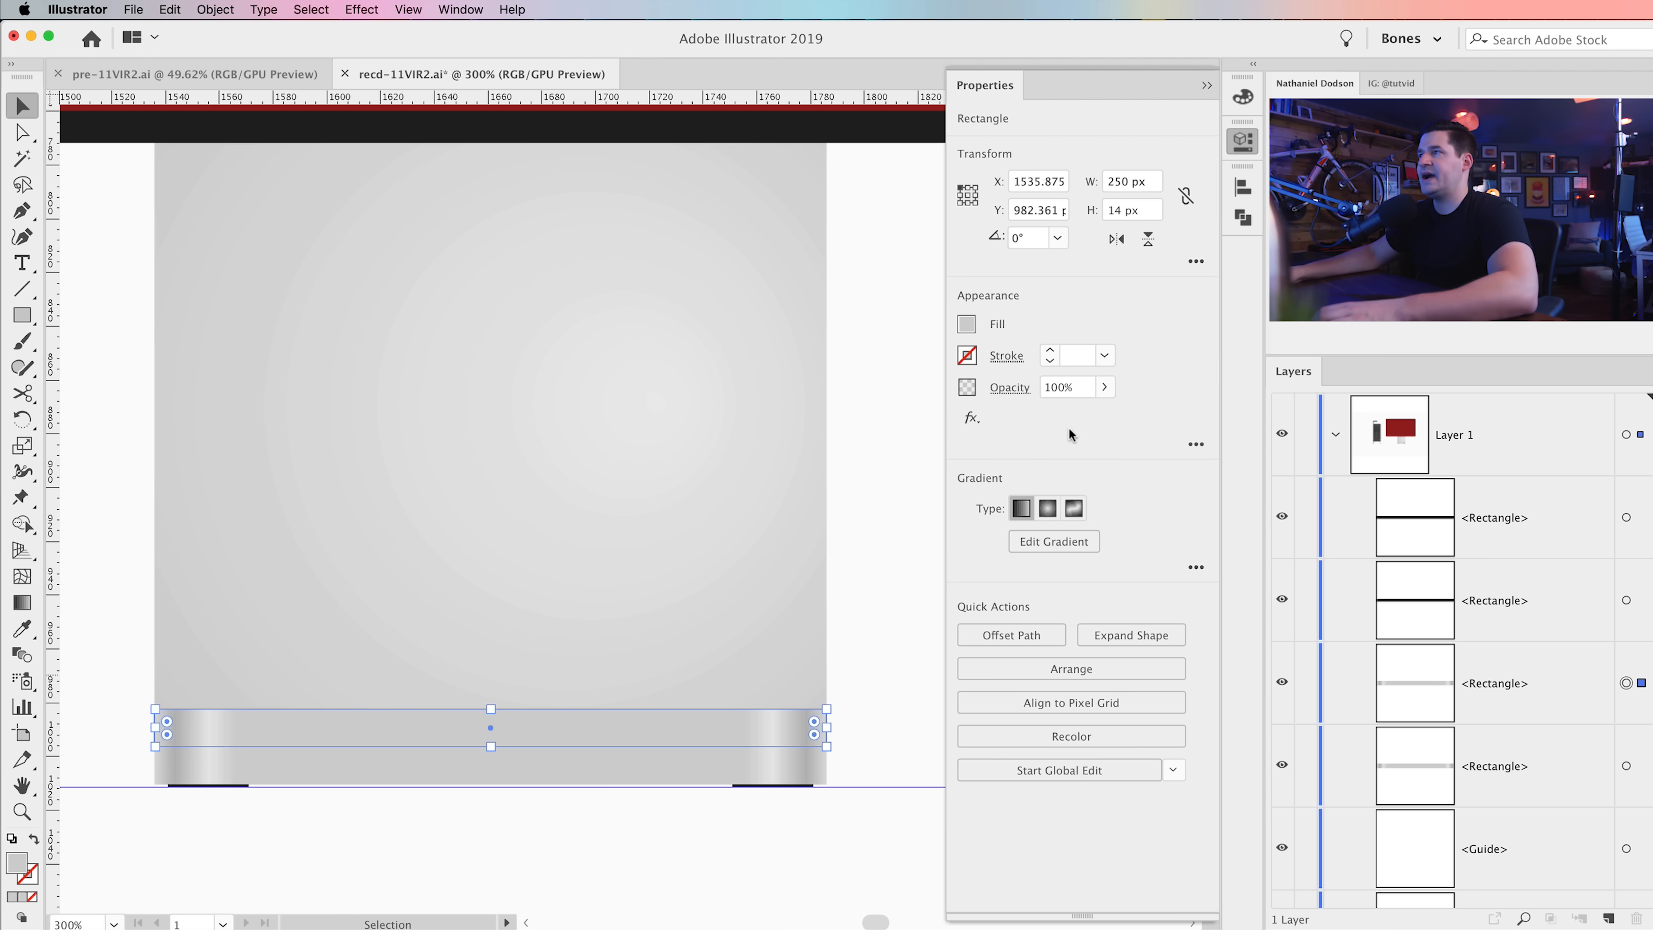
{"action": "left_click", "coordinate": [1057, 539]}
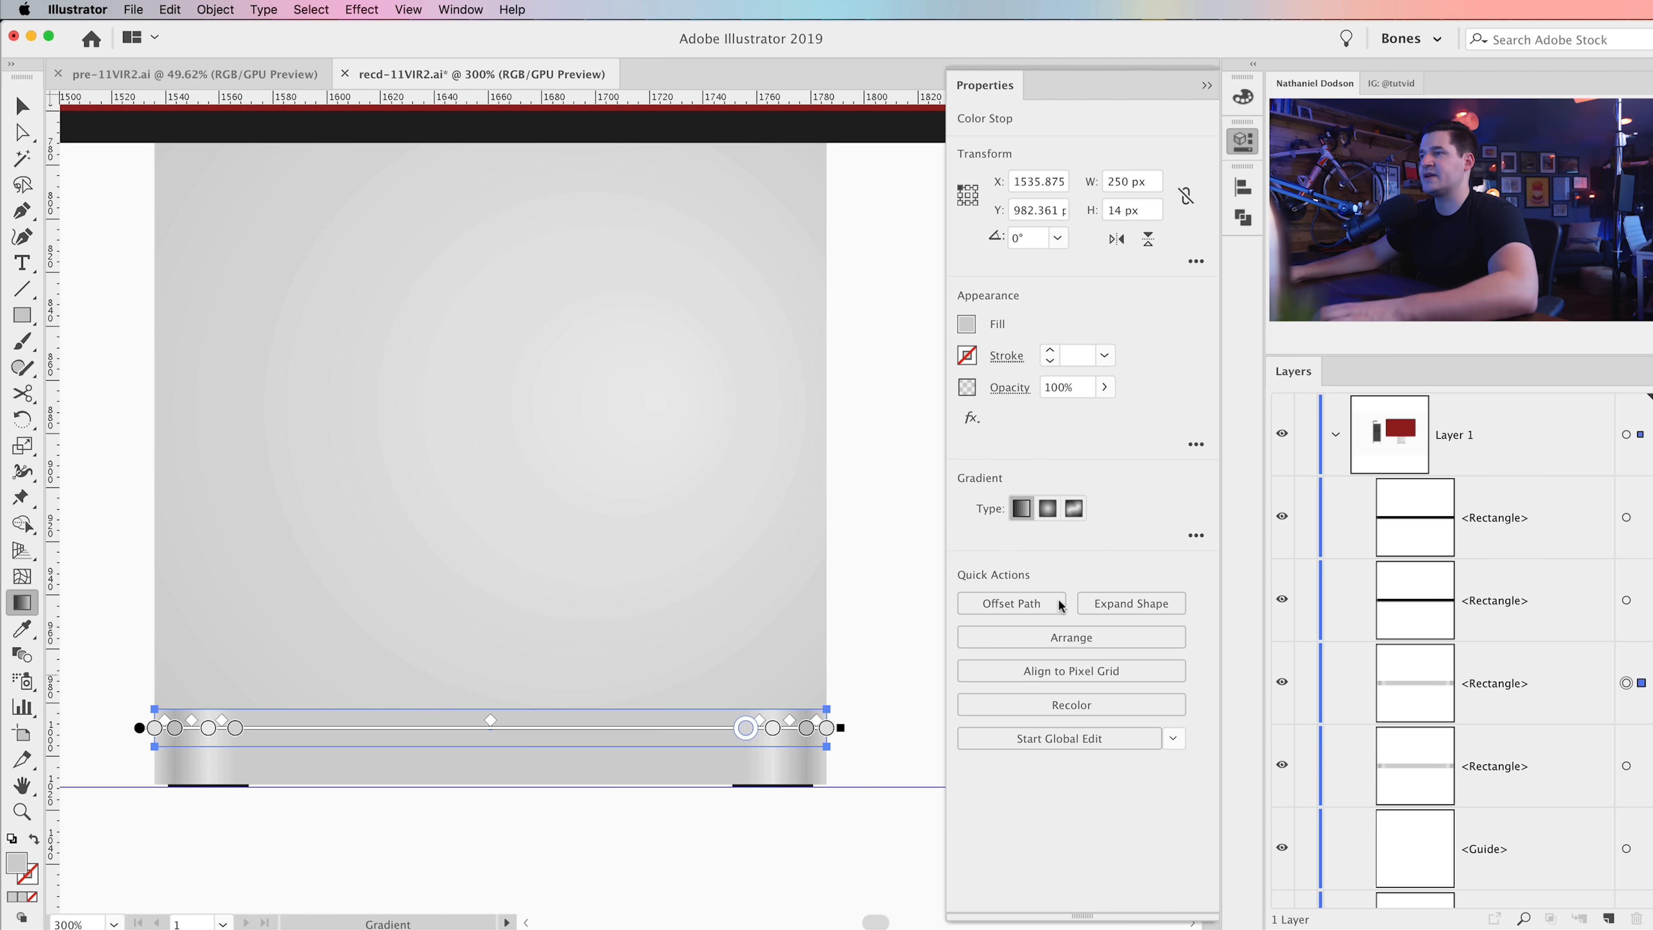
{"action": "left_click", "coordinate": [1191, 539]}
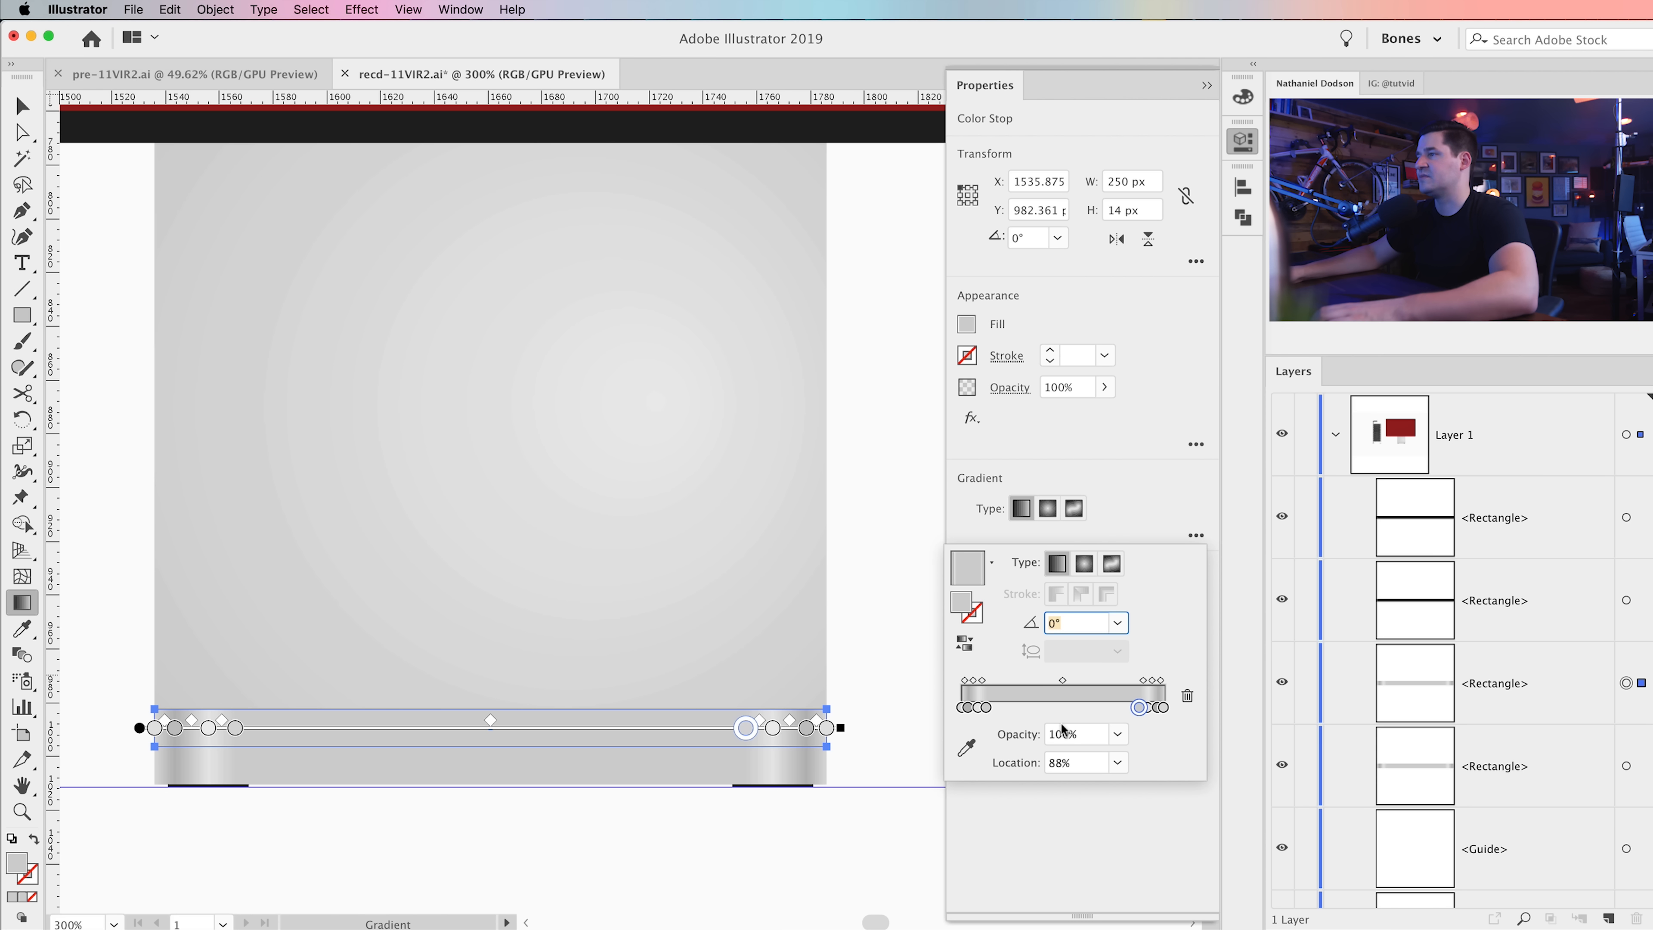
{"action": "left_click", "coordinate": [989, 564]}
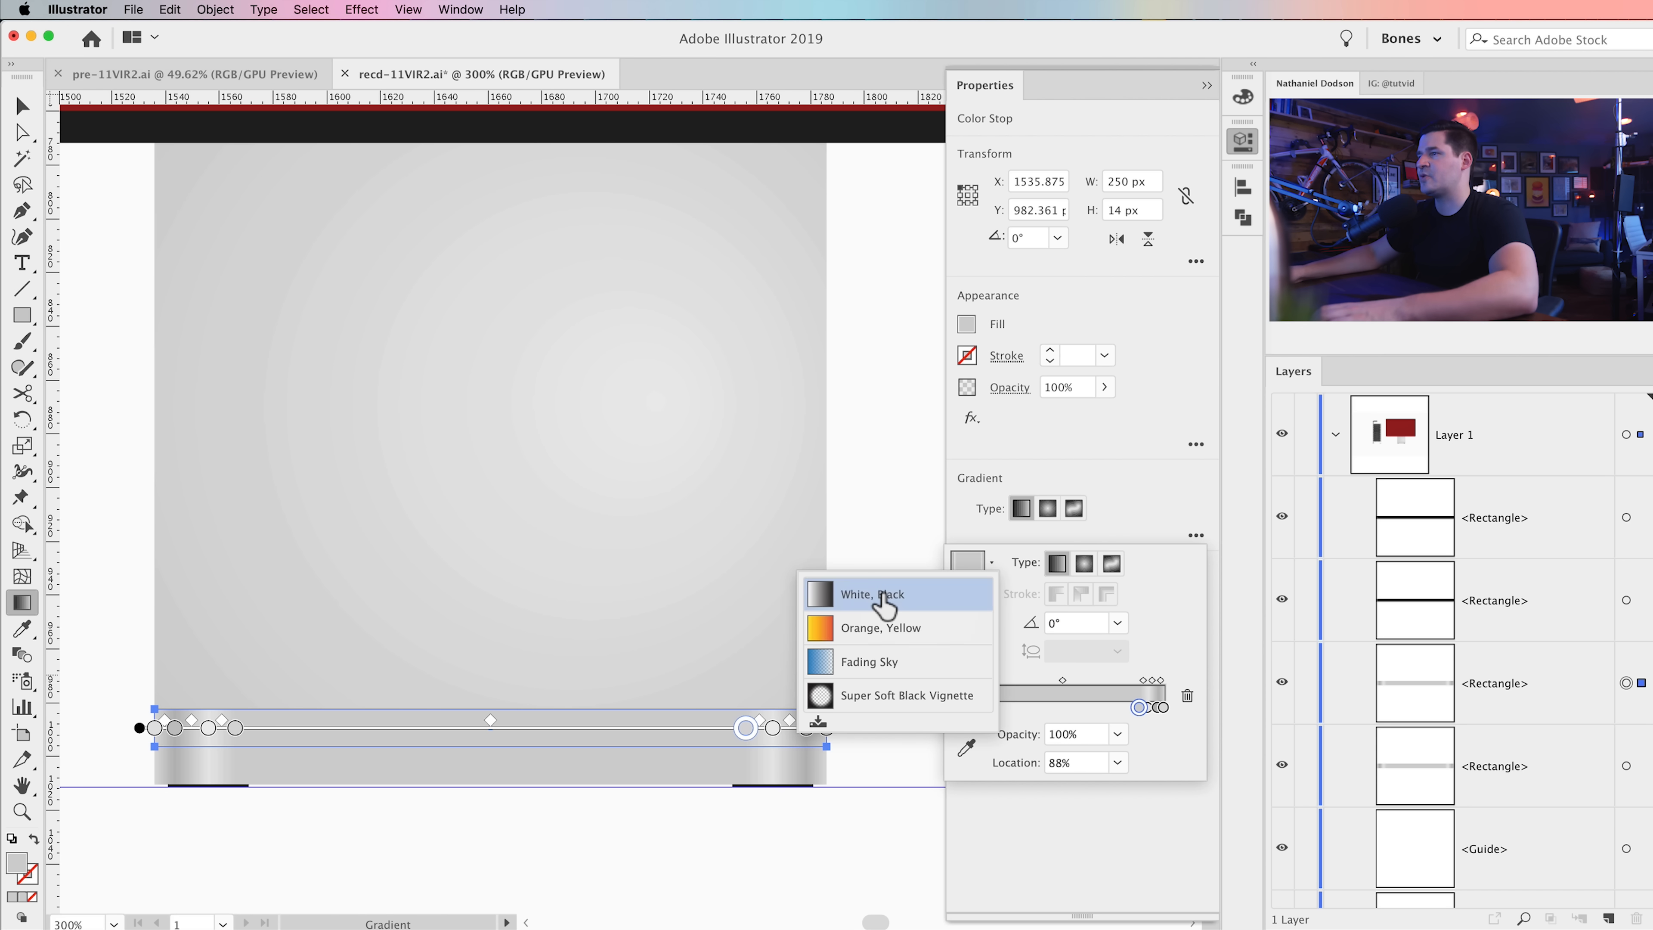
{"action": "left_click", "coordinate": [882, 596]}
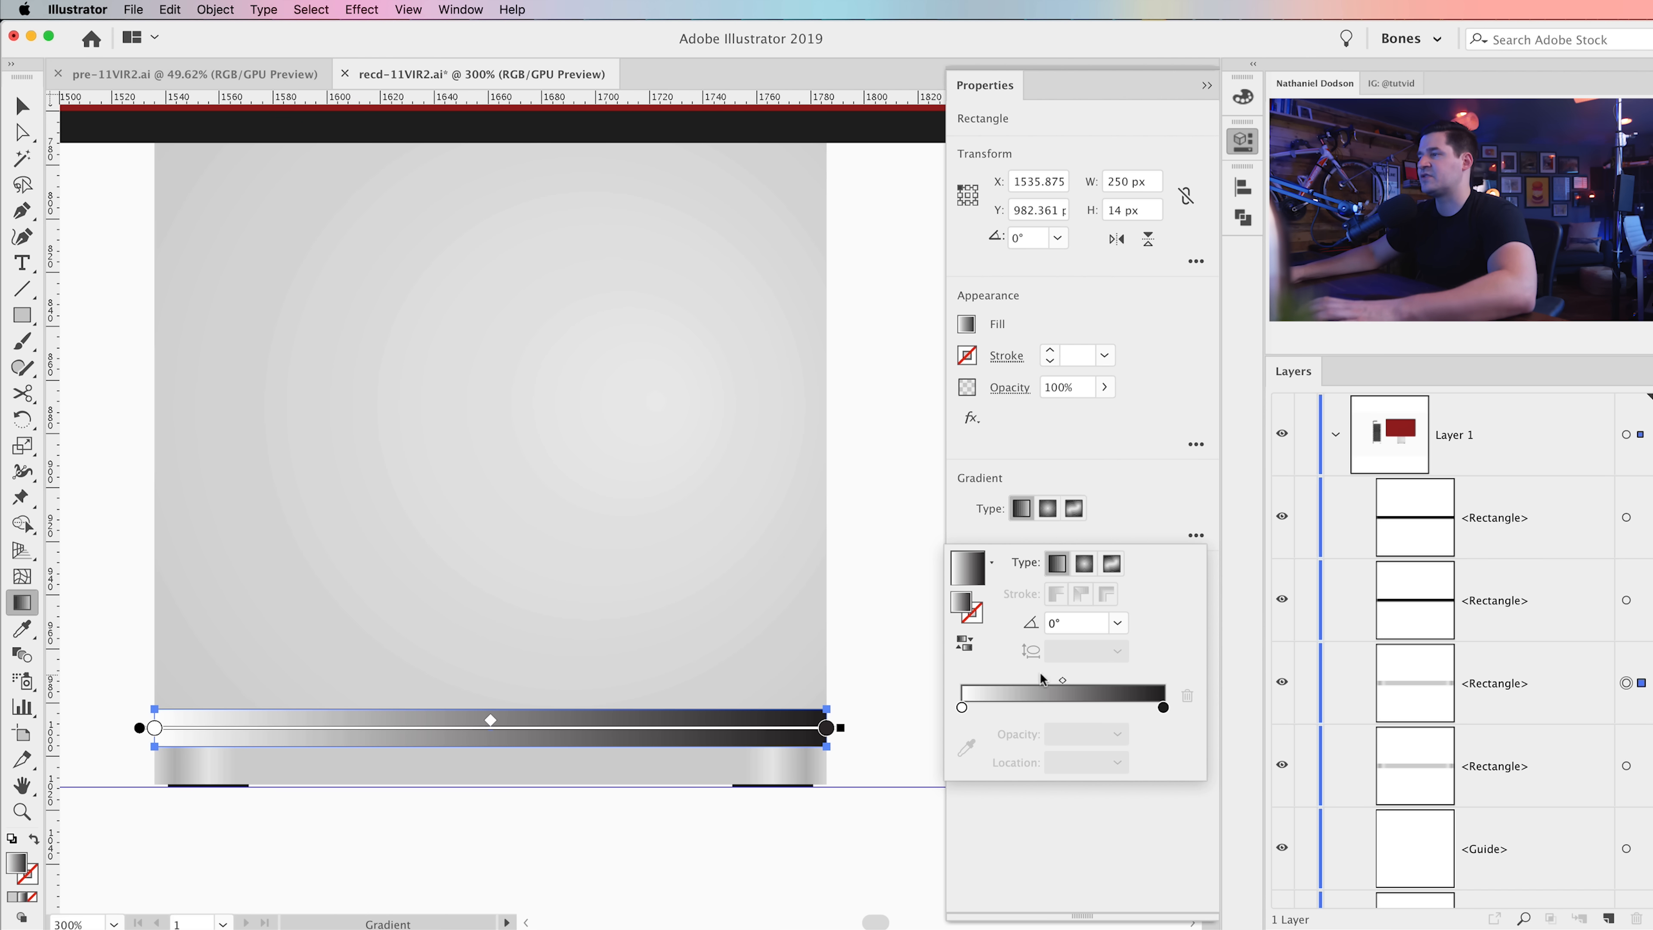
{"action": "left_click", "coordinate": [1029, 706]}
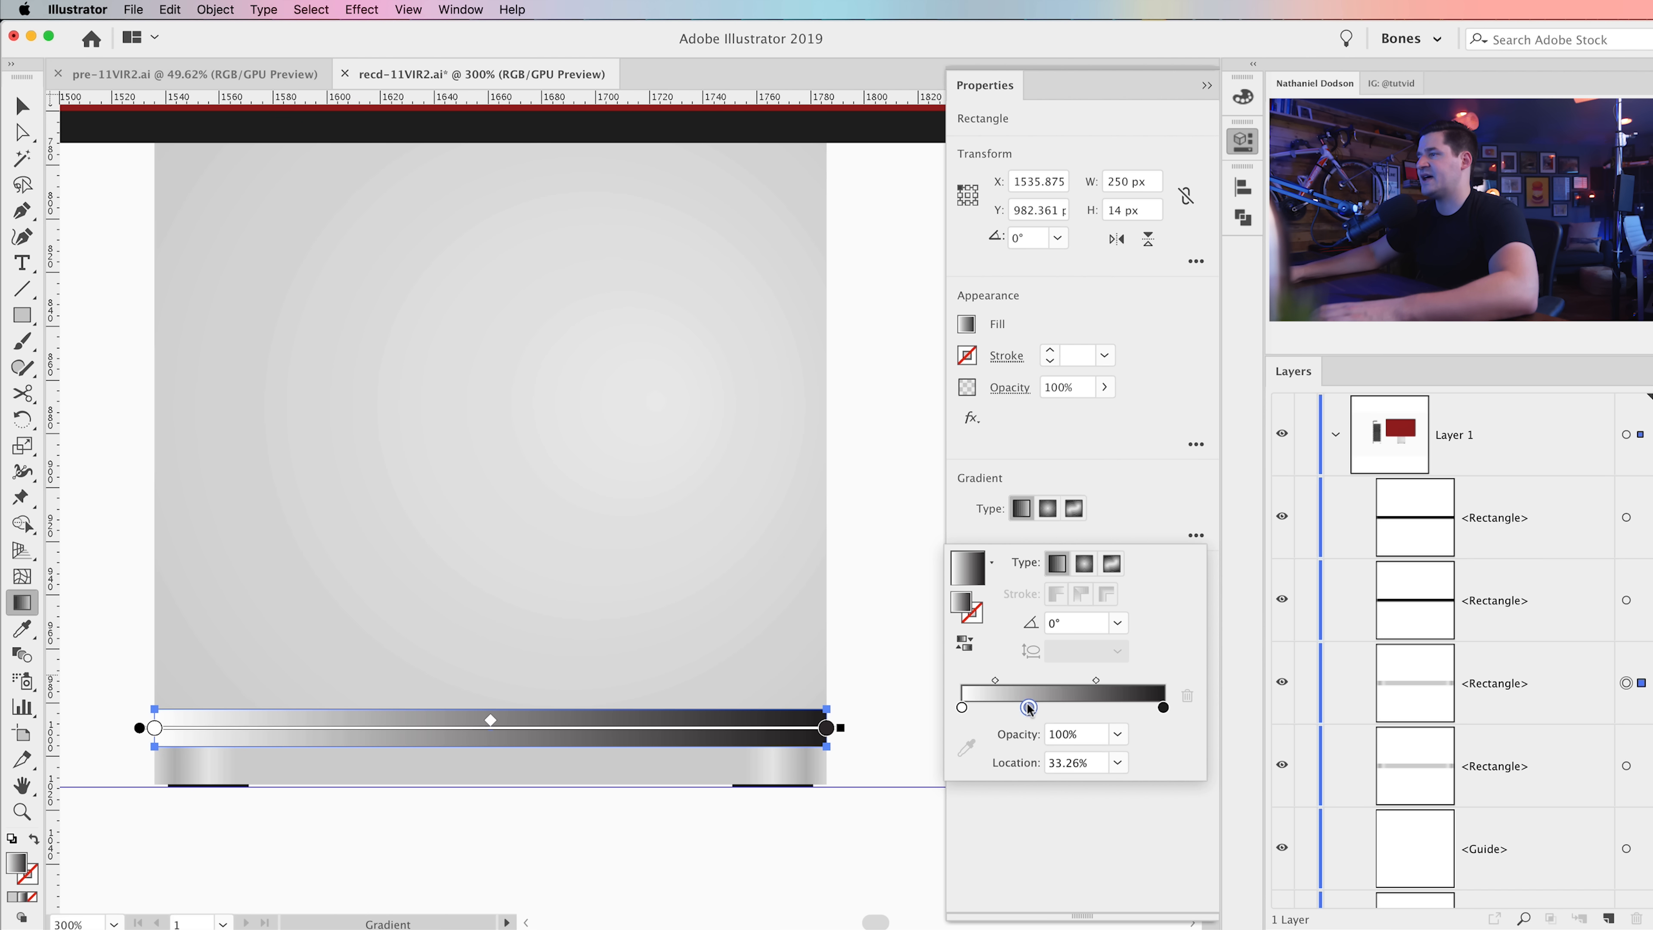
Step: Set the upper strip's gradient angle to 90° and the color of its 0% stop to #8e8e8e
{"action": "left_click", "coordinate": [1063, 626]}
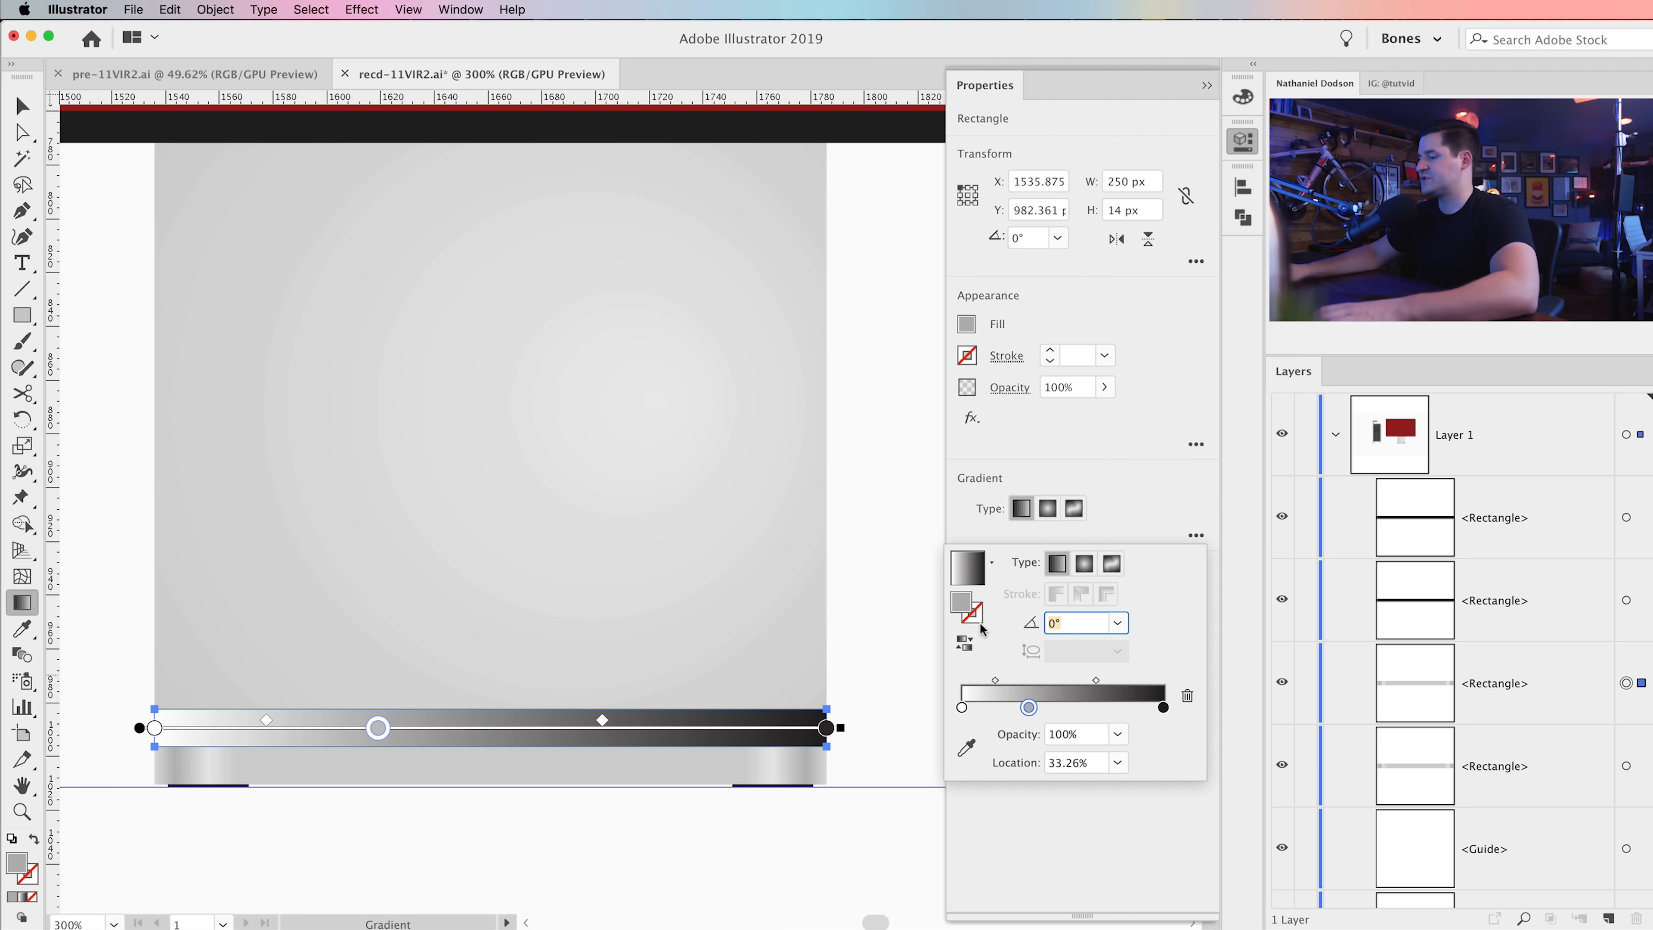
{"action": "type", "text": "90"}
{"action": "key", "text": "Return"}
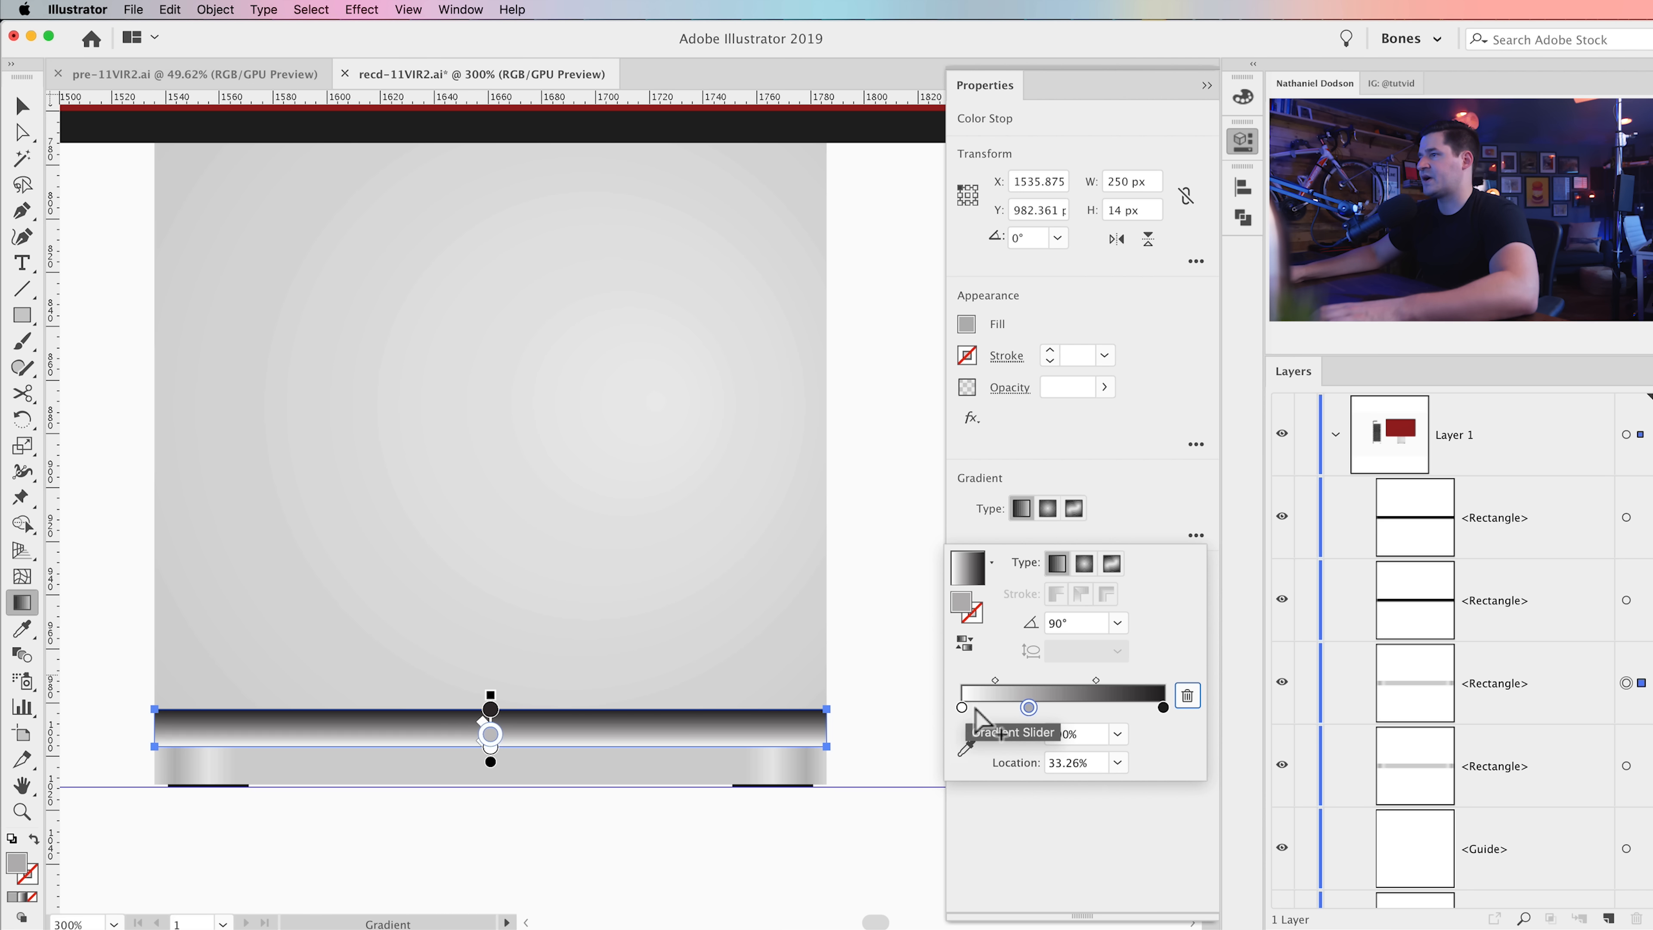
{"action": "double_click", "coordinate": [962, 708]}
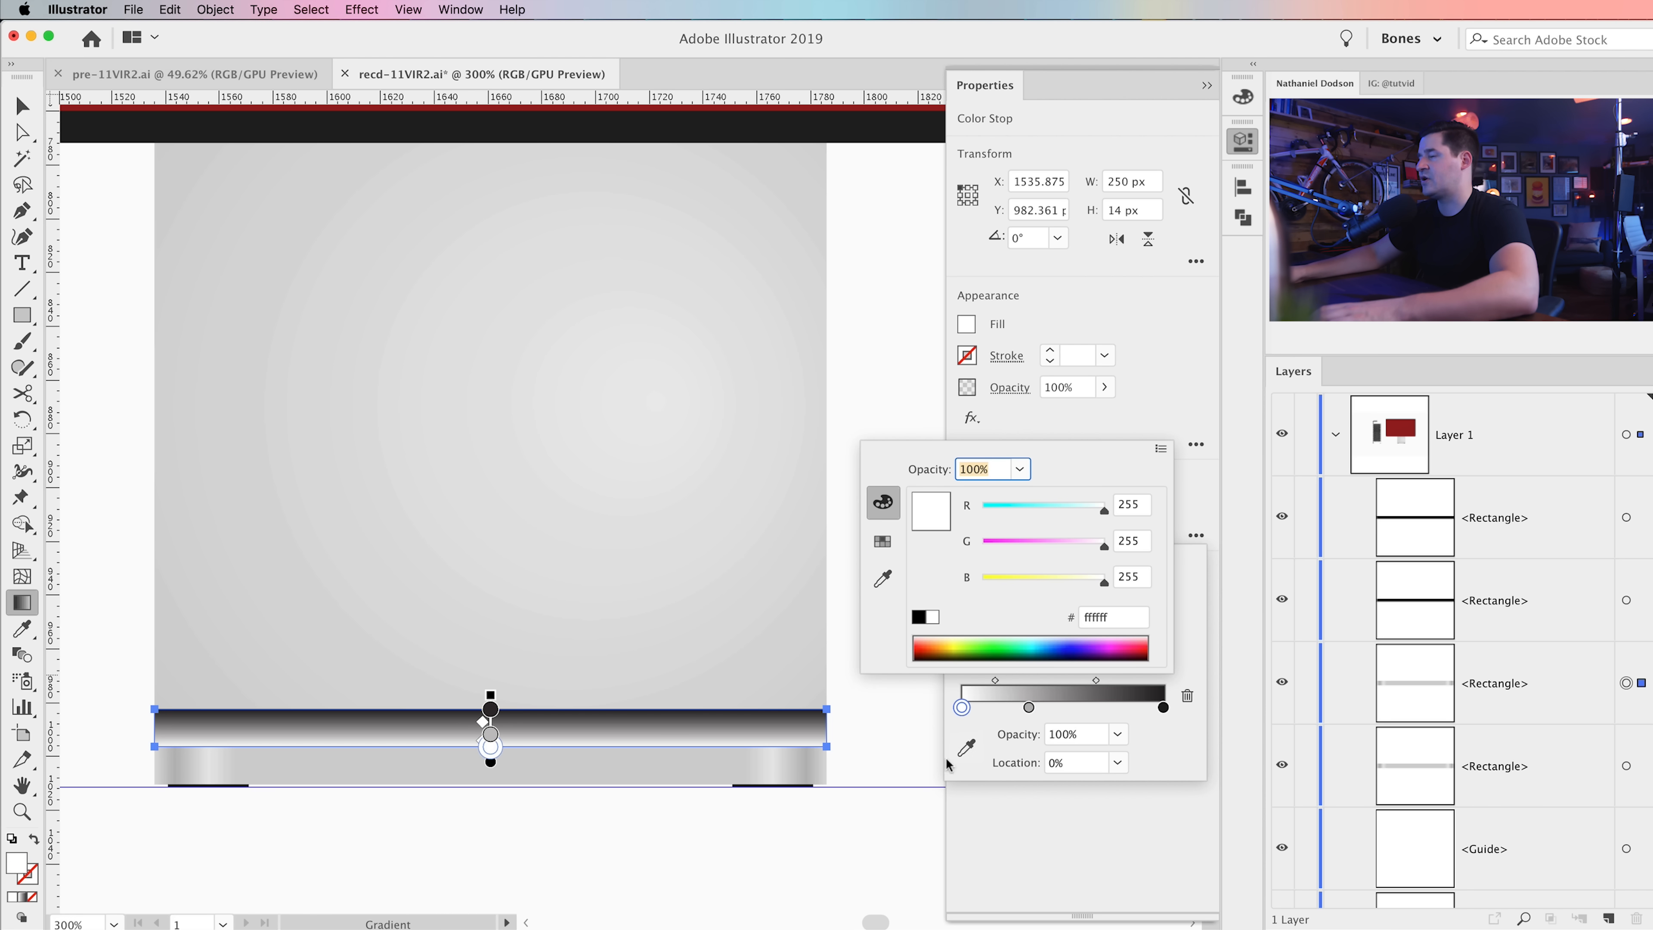
{"action": "left_click", "coordinate": [1099, 619]}
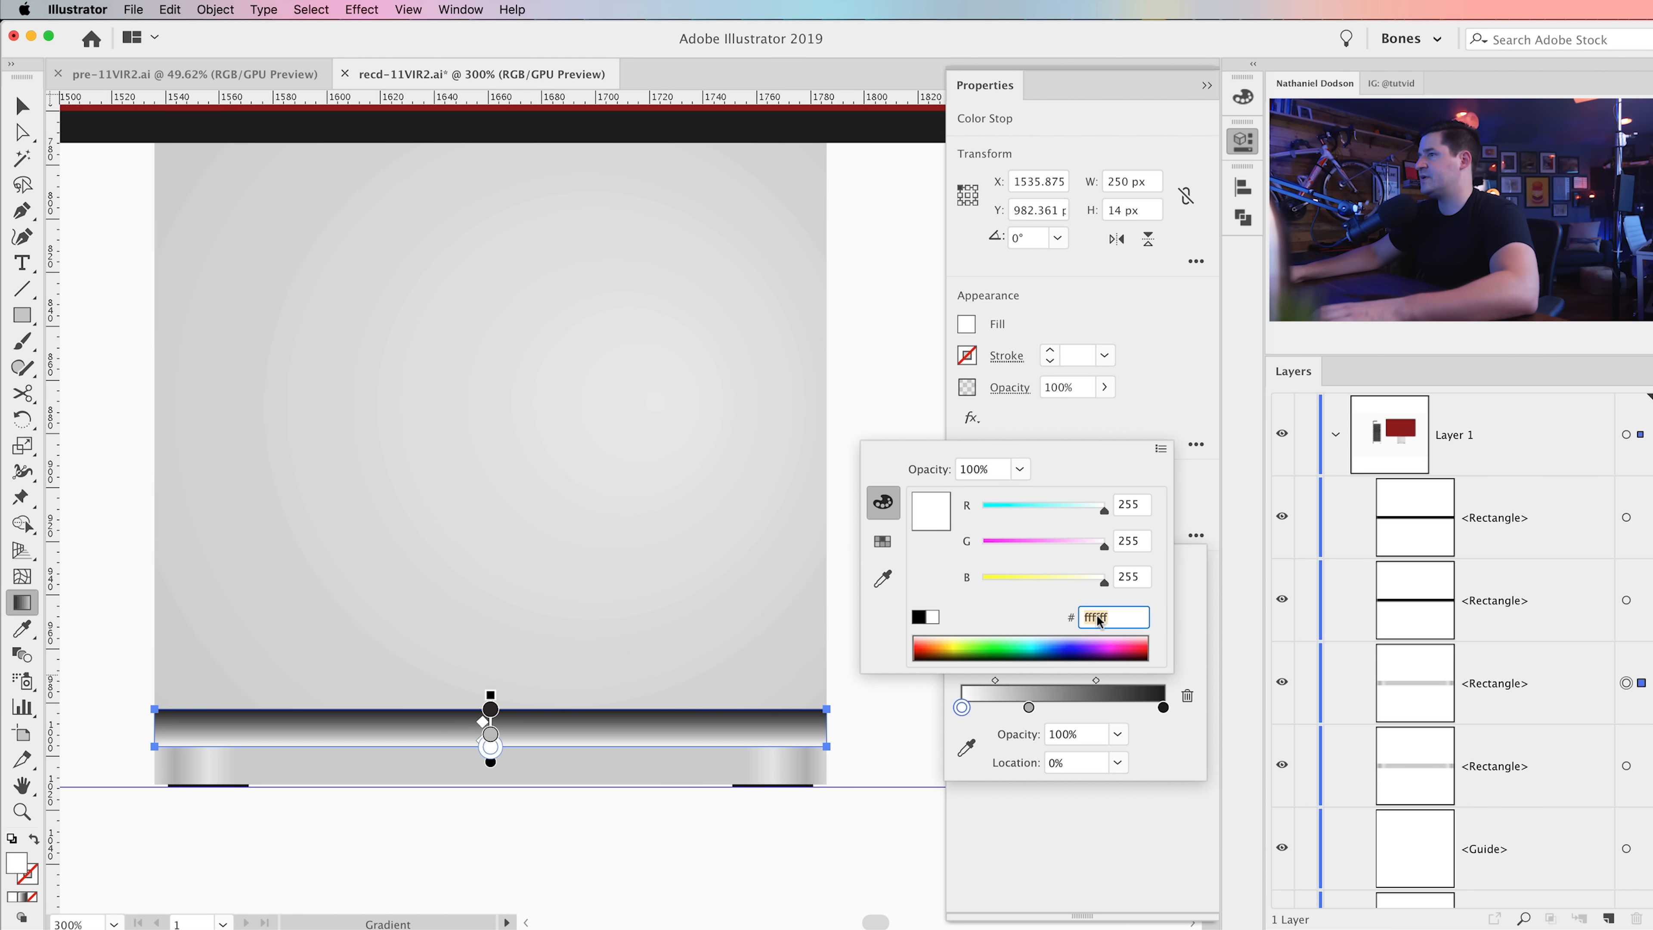
{"action": "type", "text": "8e8e8"}
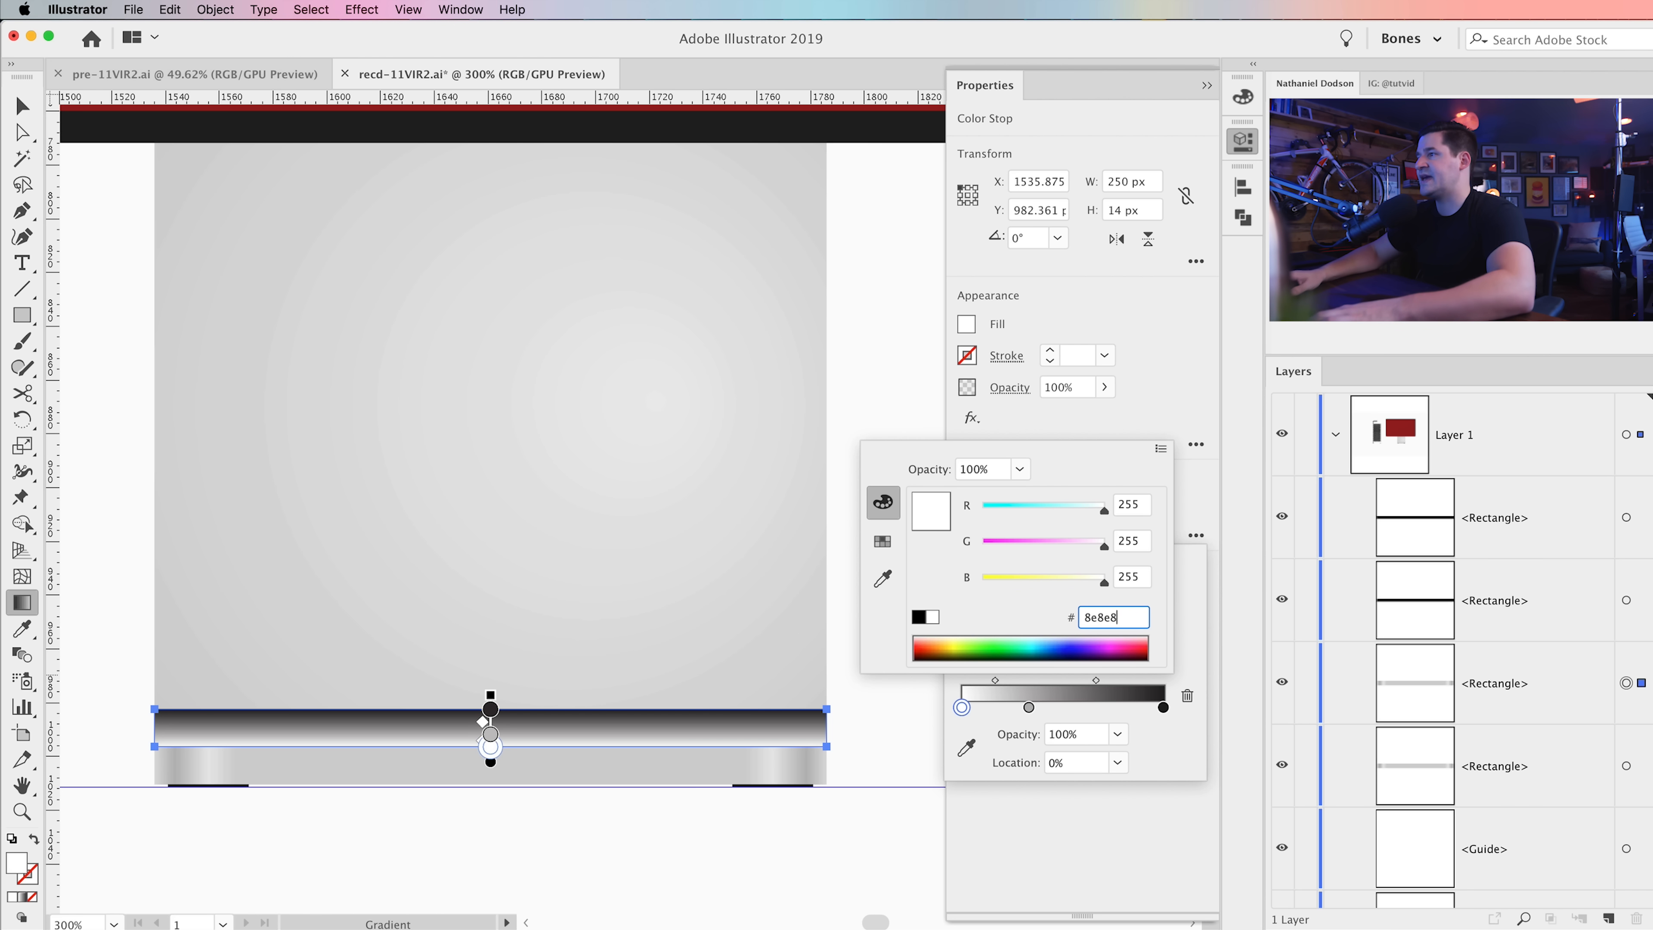
{"action": "type", "text": "e"}
{"action": "key", "text": "Tab"}
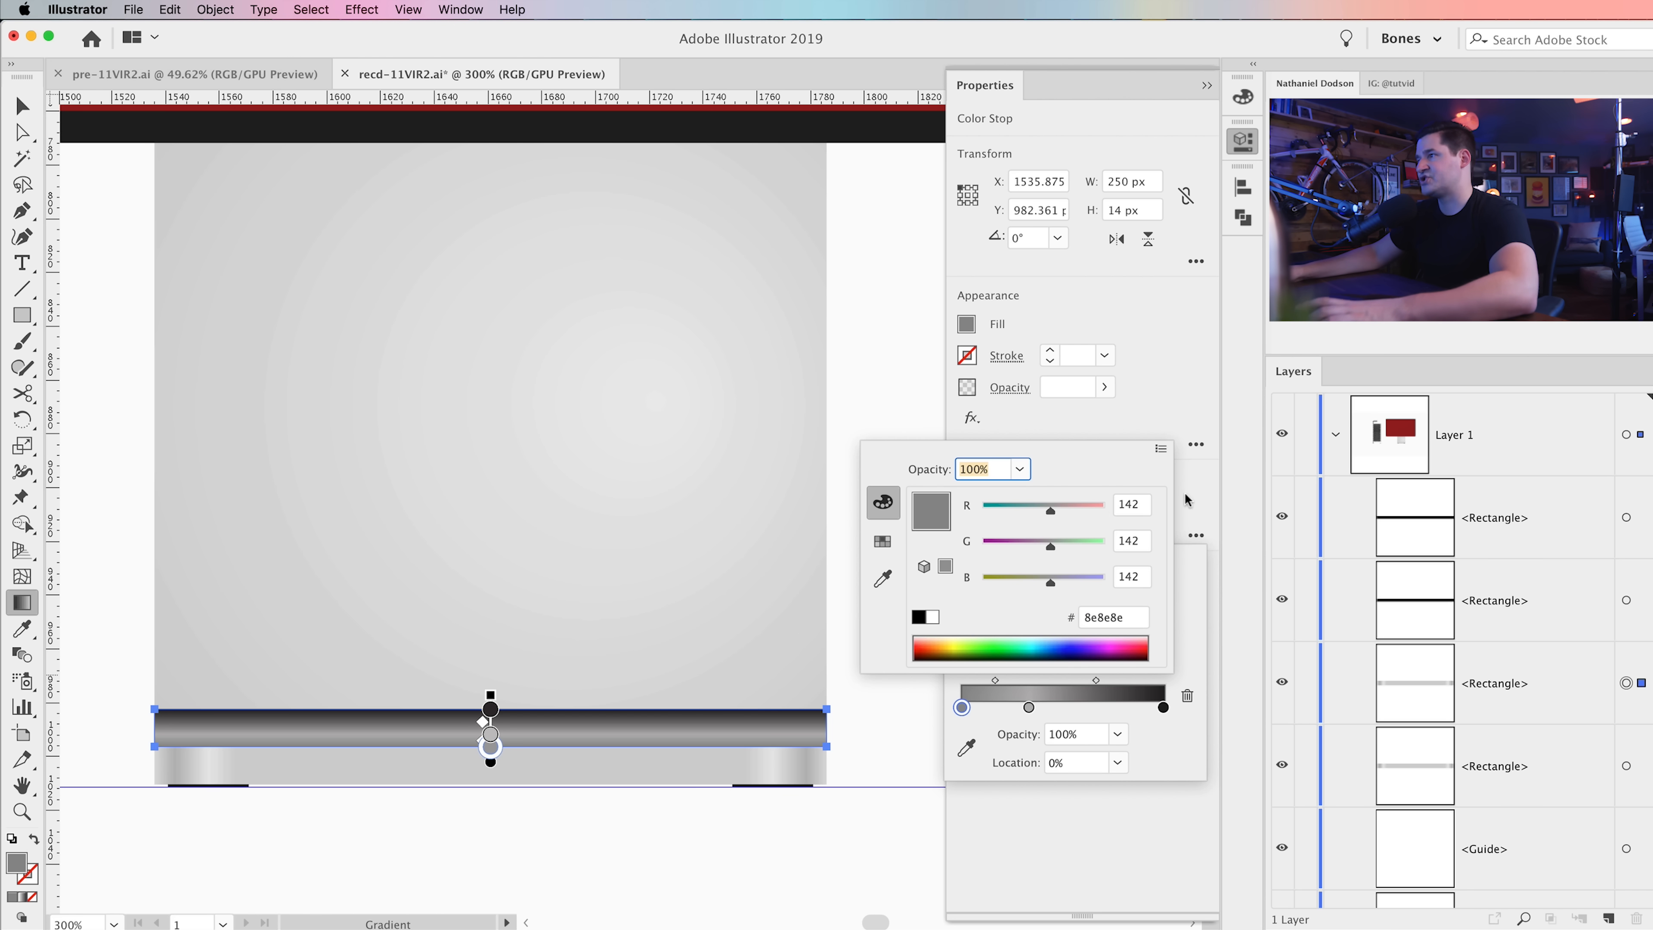
{"action": "left_click", "coordinate": [1178, 559]}
Step: Set the middle gradient stop of the upper strip, at about 33%, to the color #f2f2f2
{"action": "double_click", "coordinate": [1029, 708]}
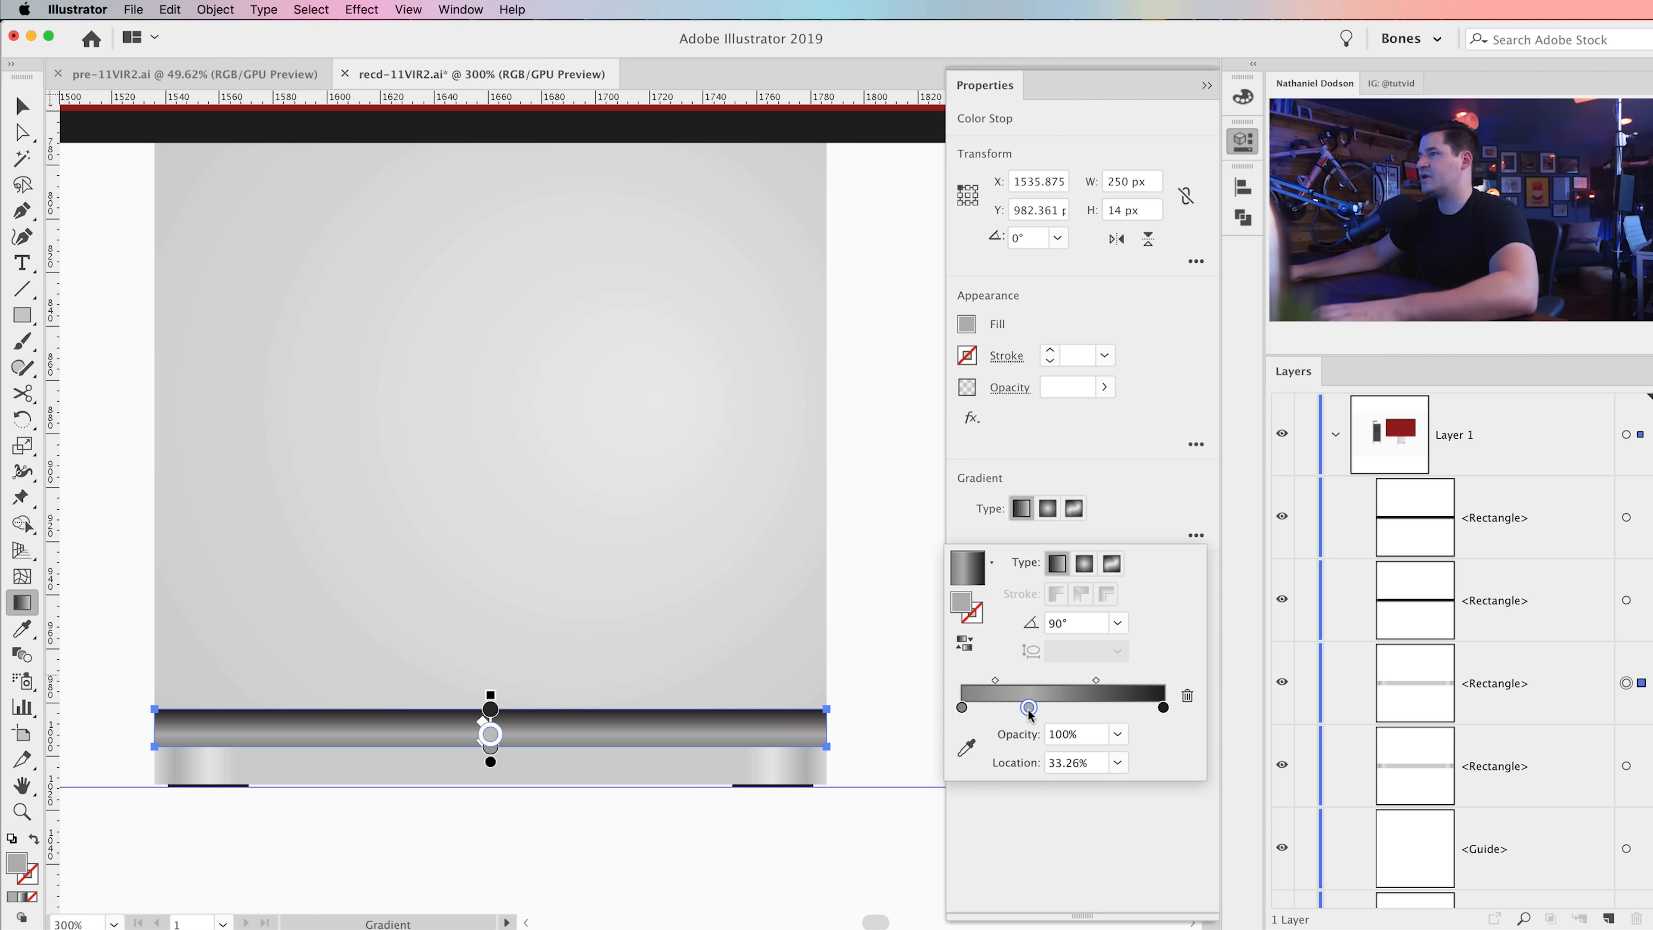
{"action": "left_click", "coordinate": [1117, 620]}
{"action": "type", "text": "f2f2f2"}
{"action": "key", "text": "Return"}
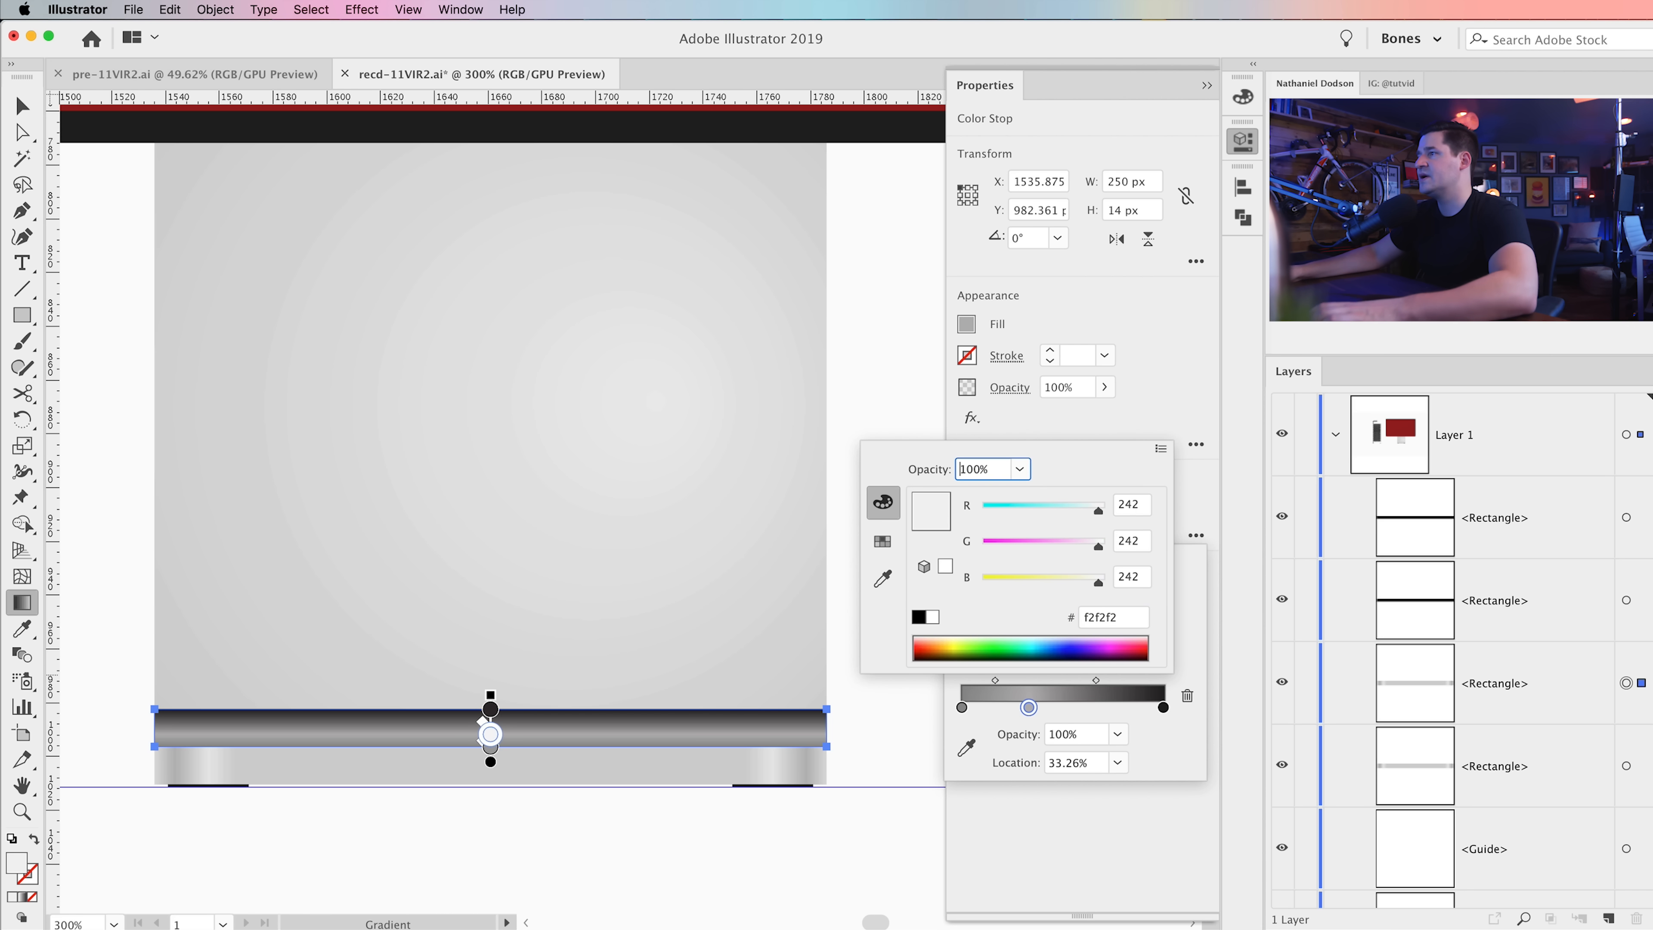
{"action": "left_click", "coordinate": [1189, 659]}
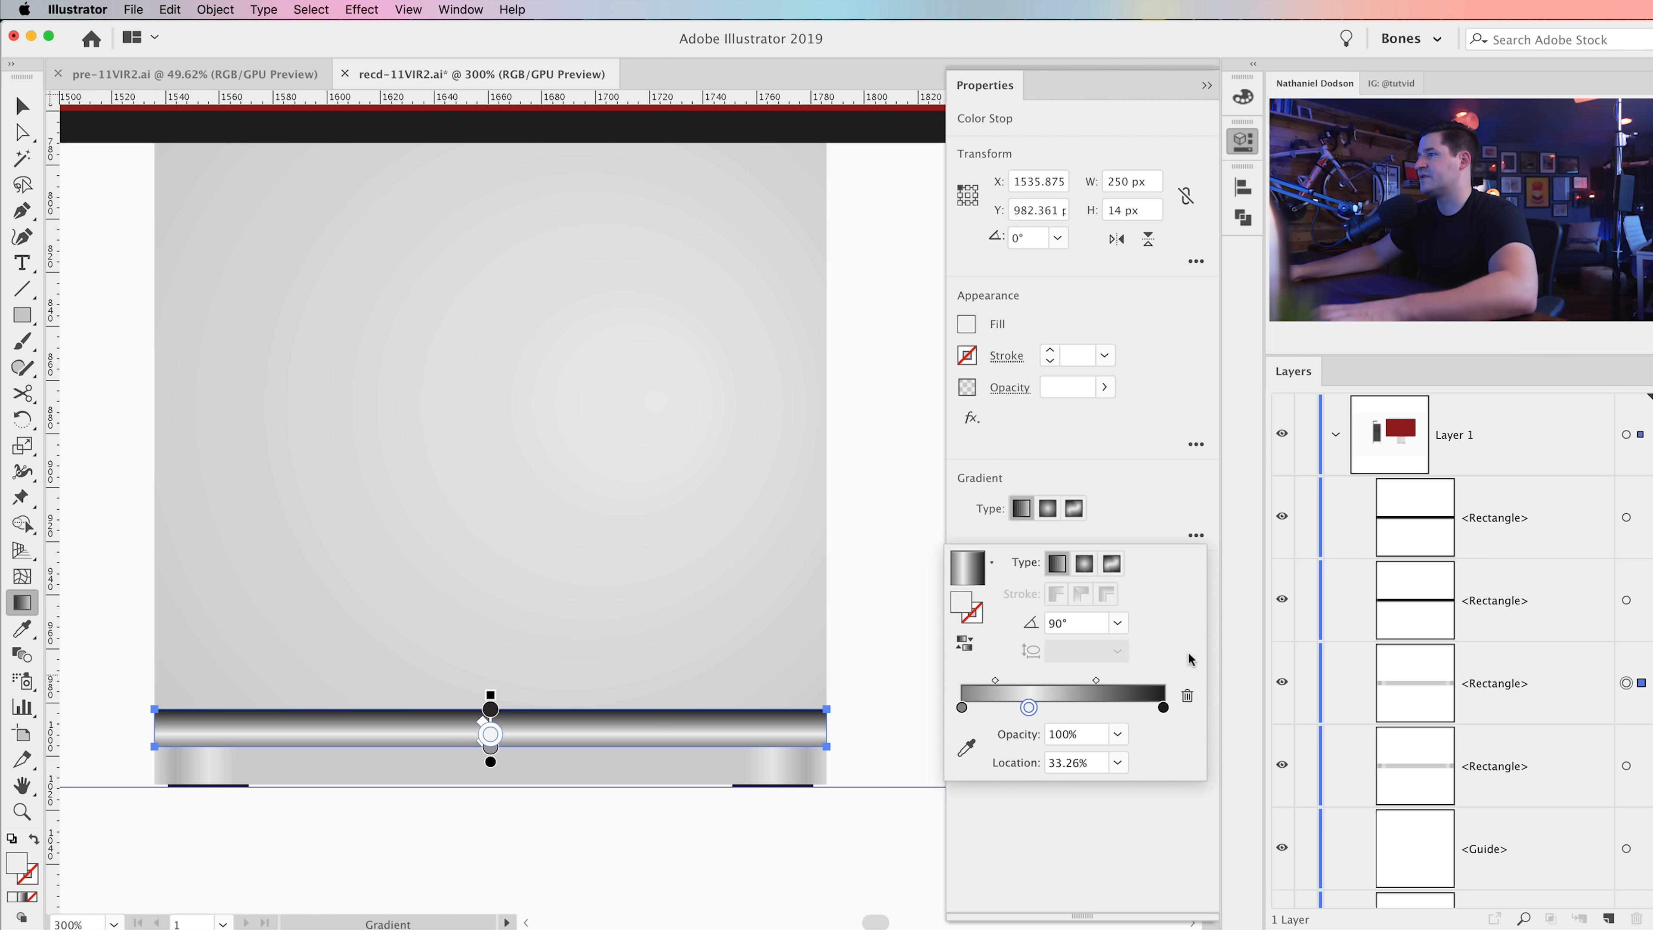
Step: Set the upper strip's 100% gradient stop to #f2f2f2 with 0% opacity and deselect the strip
{"action": "double_click", "coordinate": [1164, 708]}
{"action": "double_click", "coordinate": [1103, 622]}
{"action": "type", "text": "f2f2f2"}
{"action": "key", "text": "Return"}
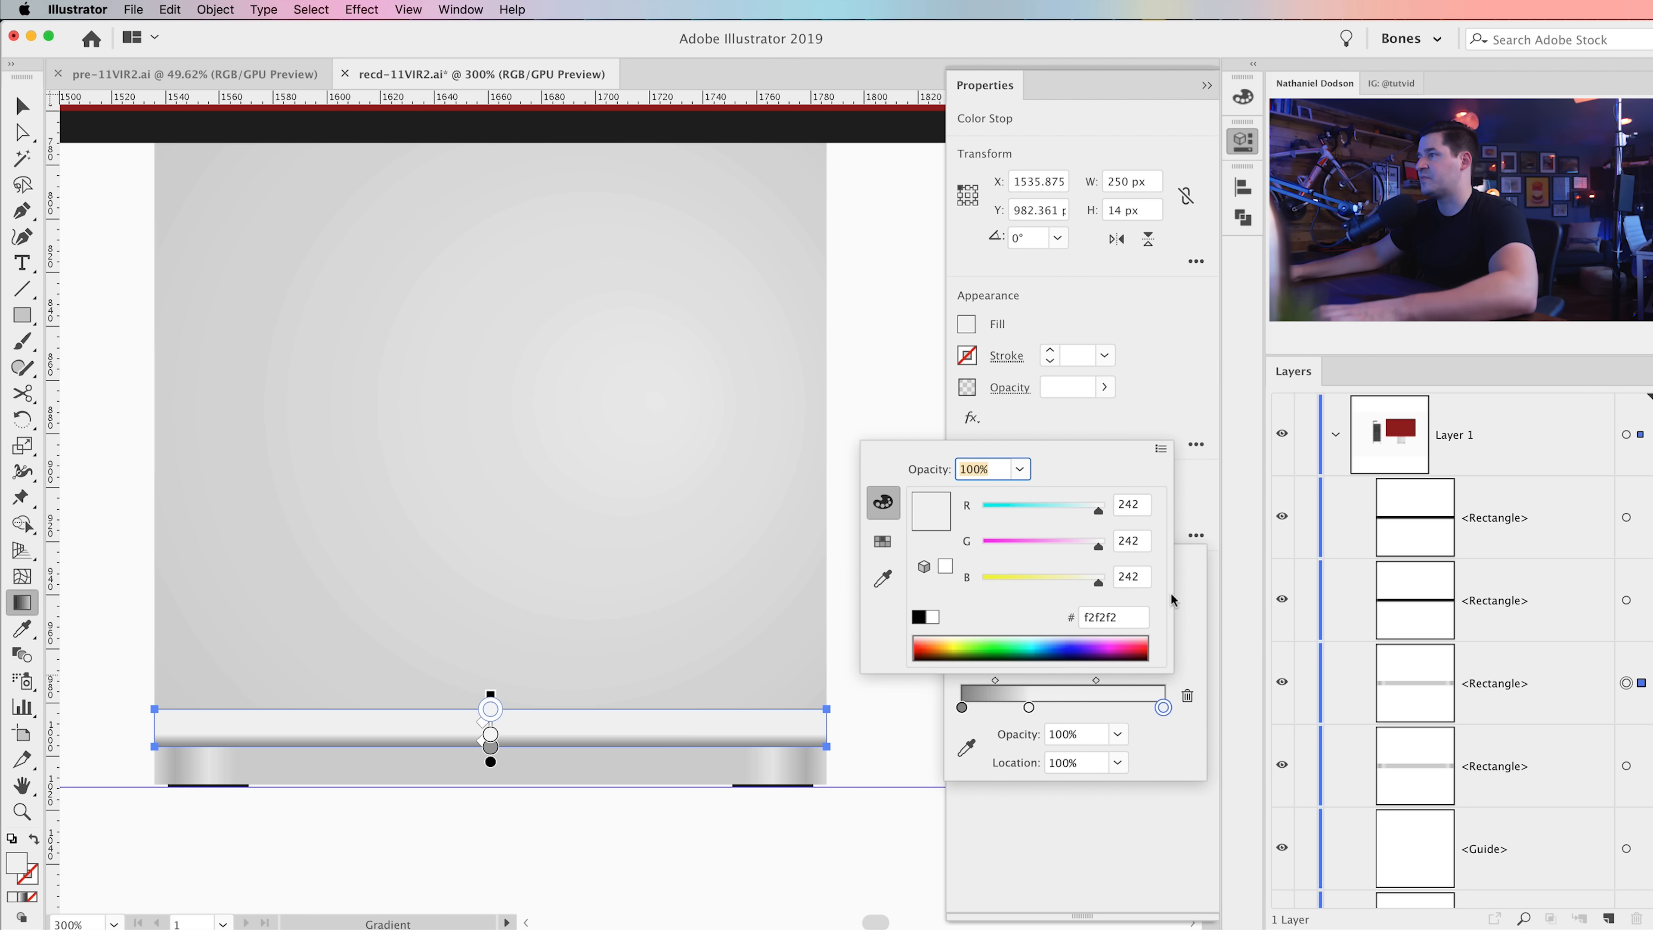
{"action": "left_click", "coordinate": [1190, 635]}
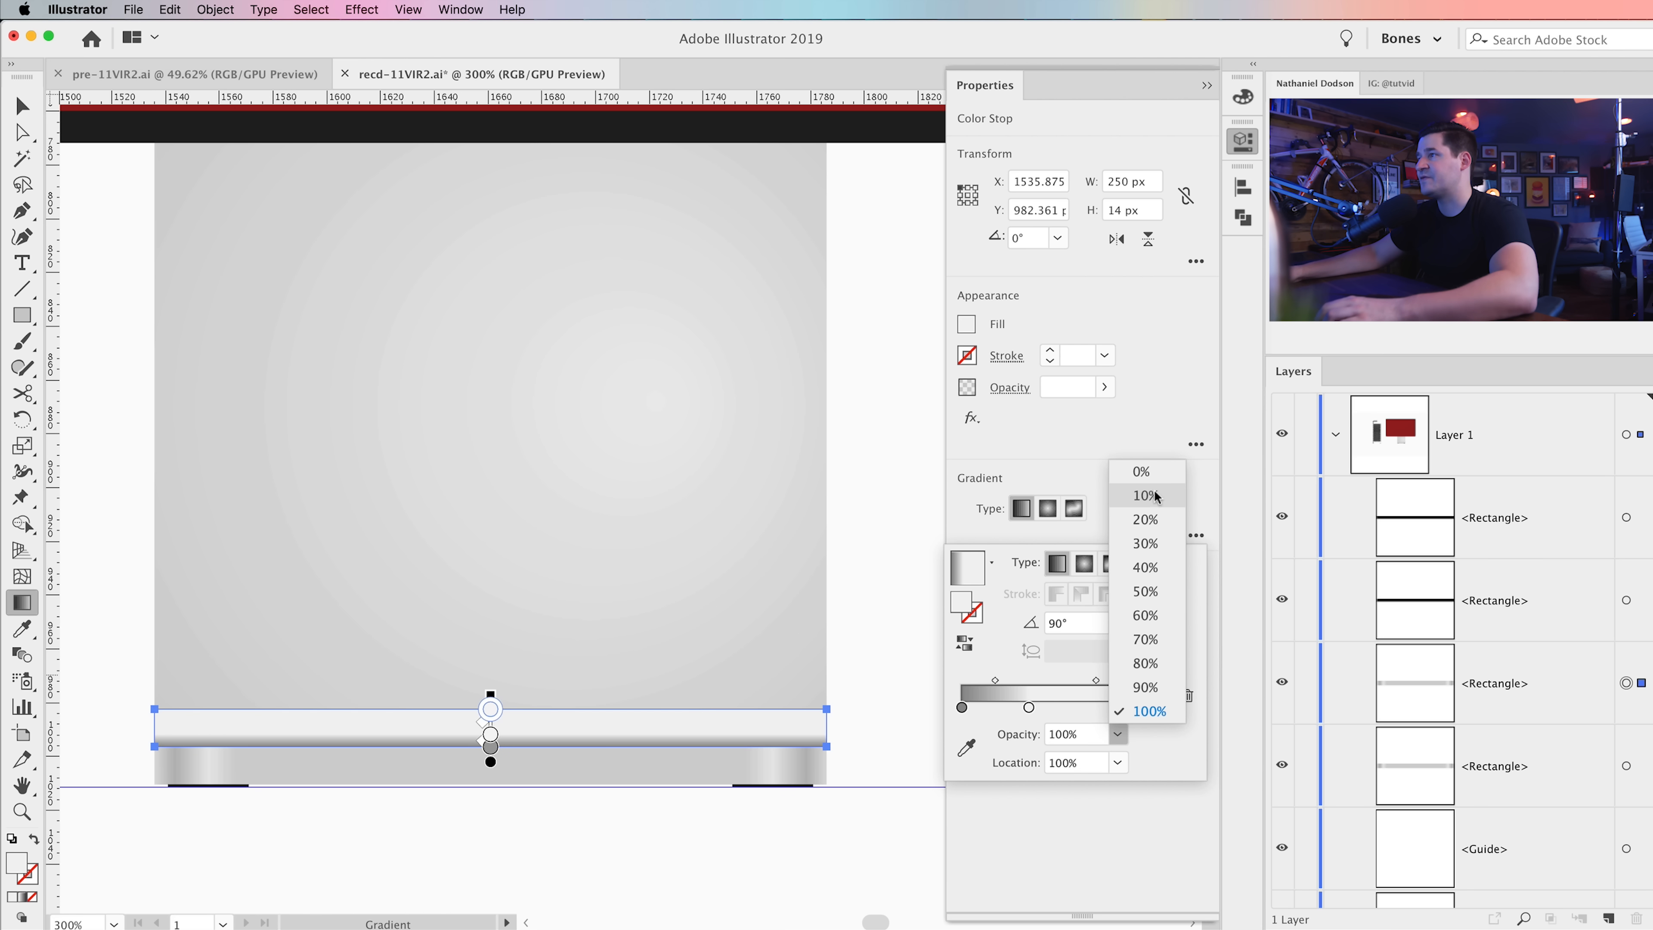
{"action": "left_click", "coordinate": [1142, 471]}
{"action": "left_click", "coordinate": [637, 900]}
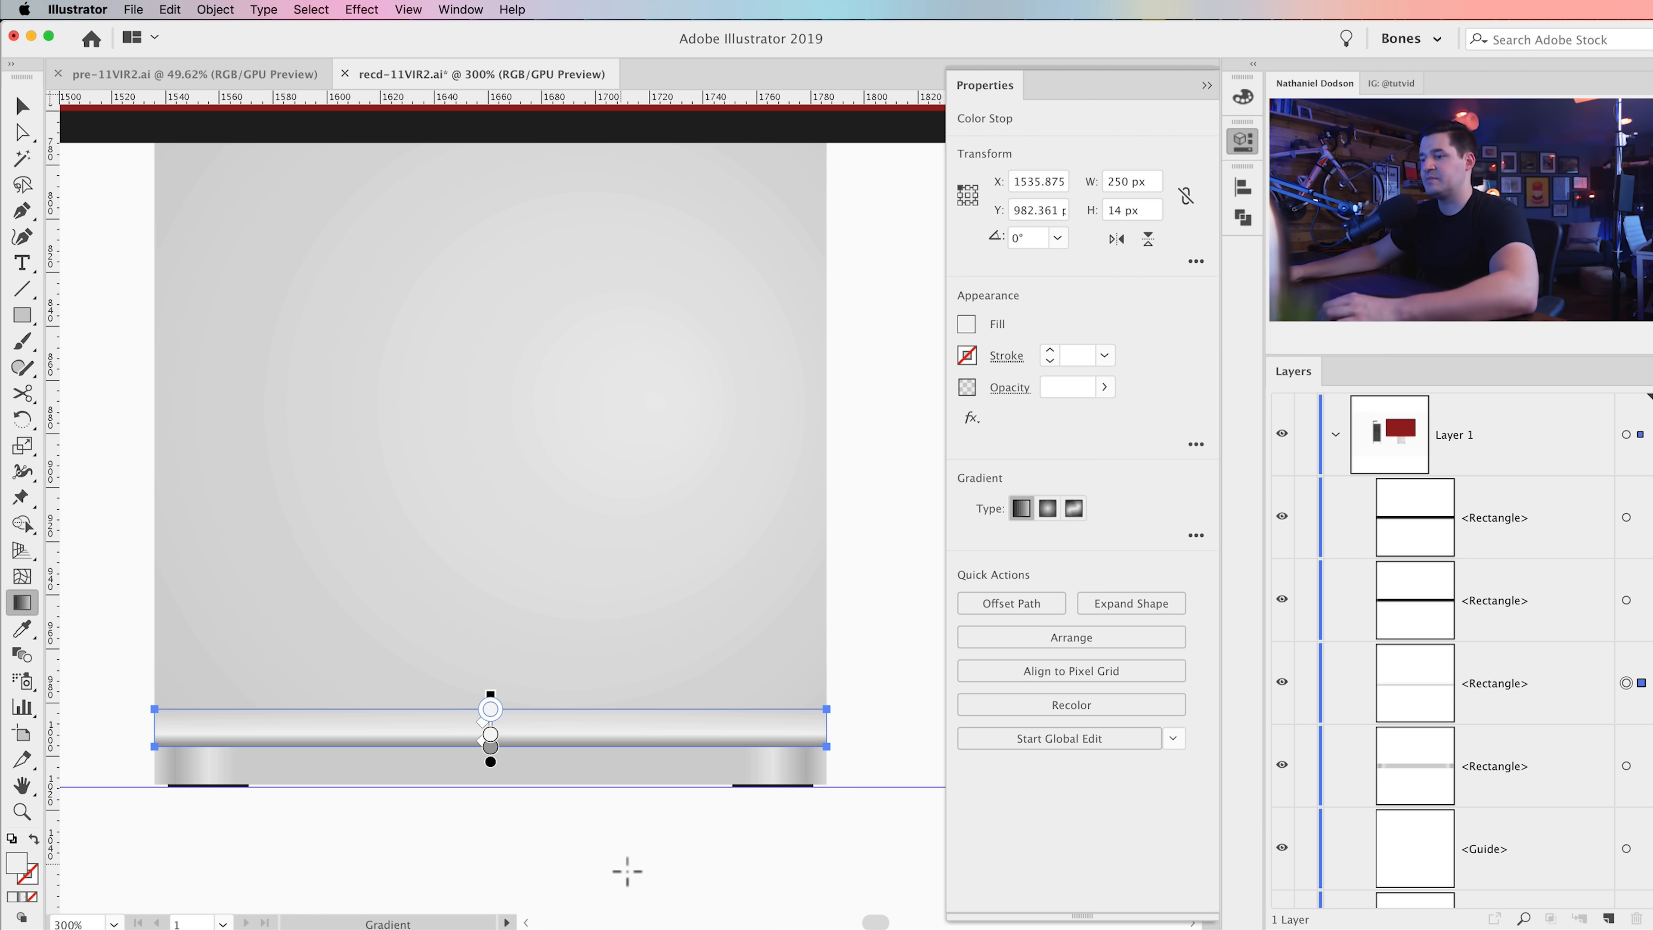
{"action": "key", "text": "v"}
{"action": "left_click", "coordinate": [627, 857]}
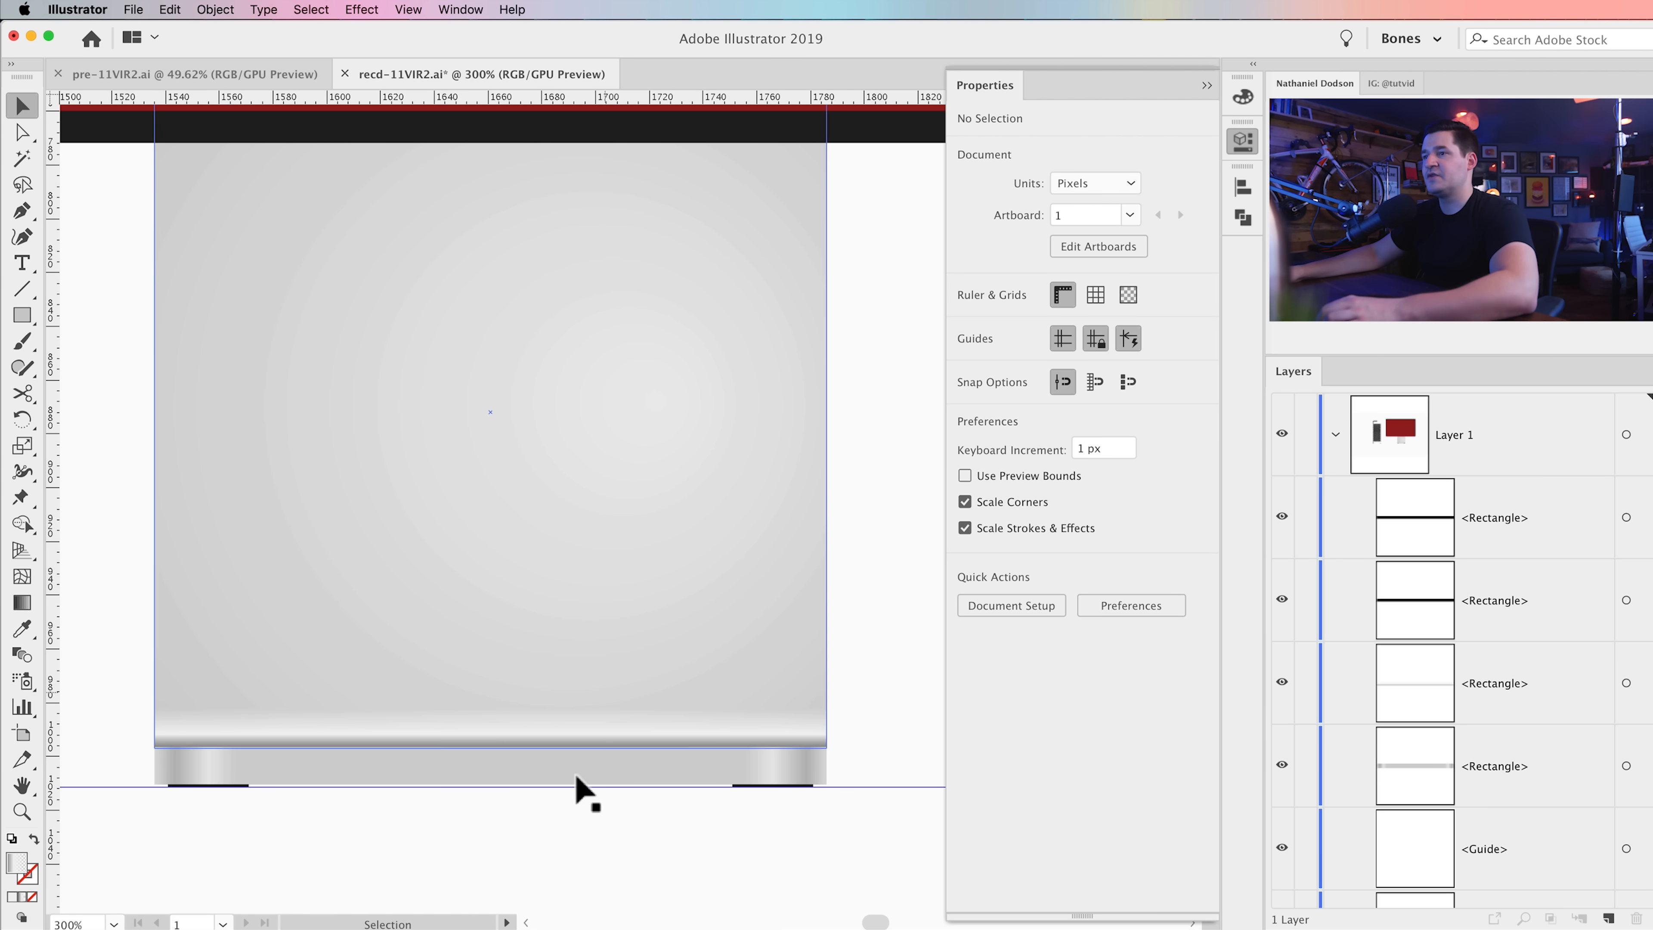
Step: Extend the upper shading strip's top edge upward to a height of about 20 px and deselect it
{"action": "key", "text": "super+minus"}
{"action": "key", "text": "super+minus"}
{"action": "key", "text": "super+minus"}
{"action": "left_click_drag", "start_coordinate": [488, 758], "coordinate": [494, 872]}
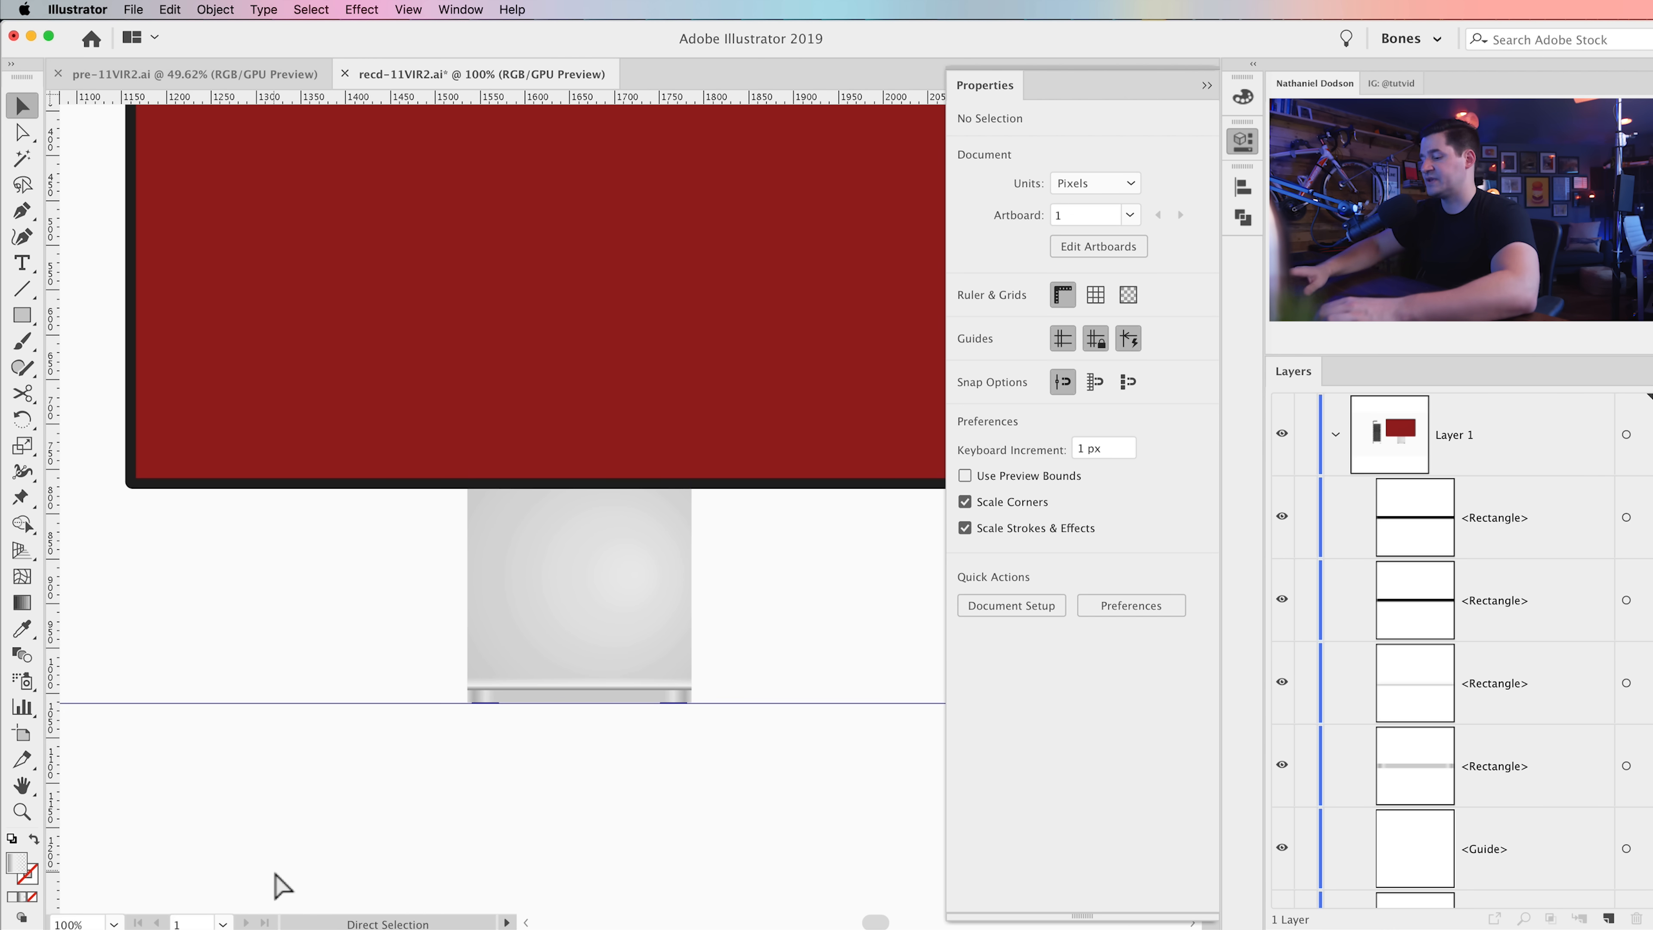
{"action": "key", "text": "super+minus"}
{"action": "key", "text": "super+minus"}
{"action": "left_click_drag", "start_coordinate": [442, 554], "coordinate": [435, 645]}
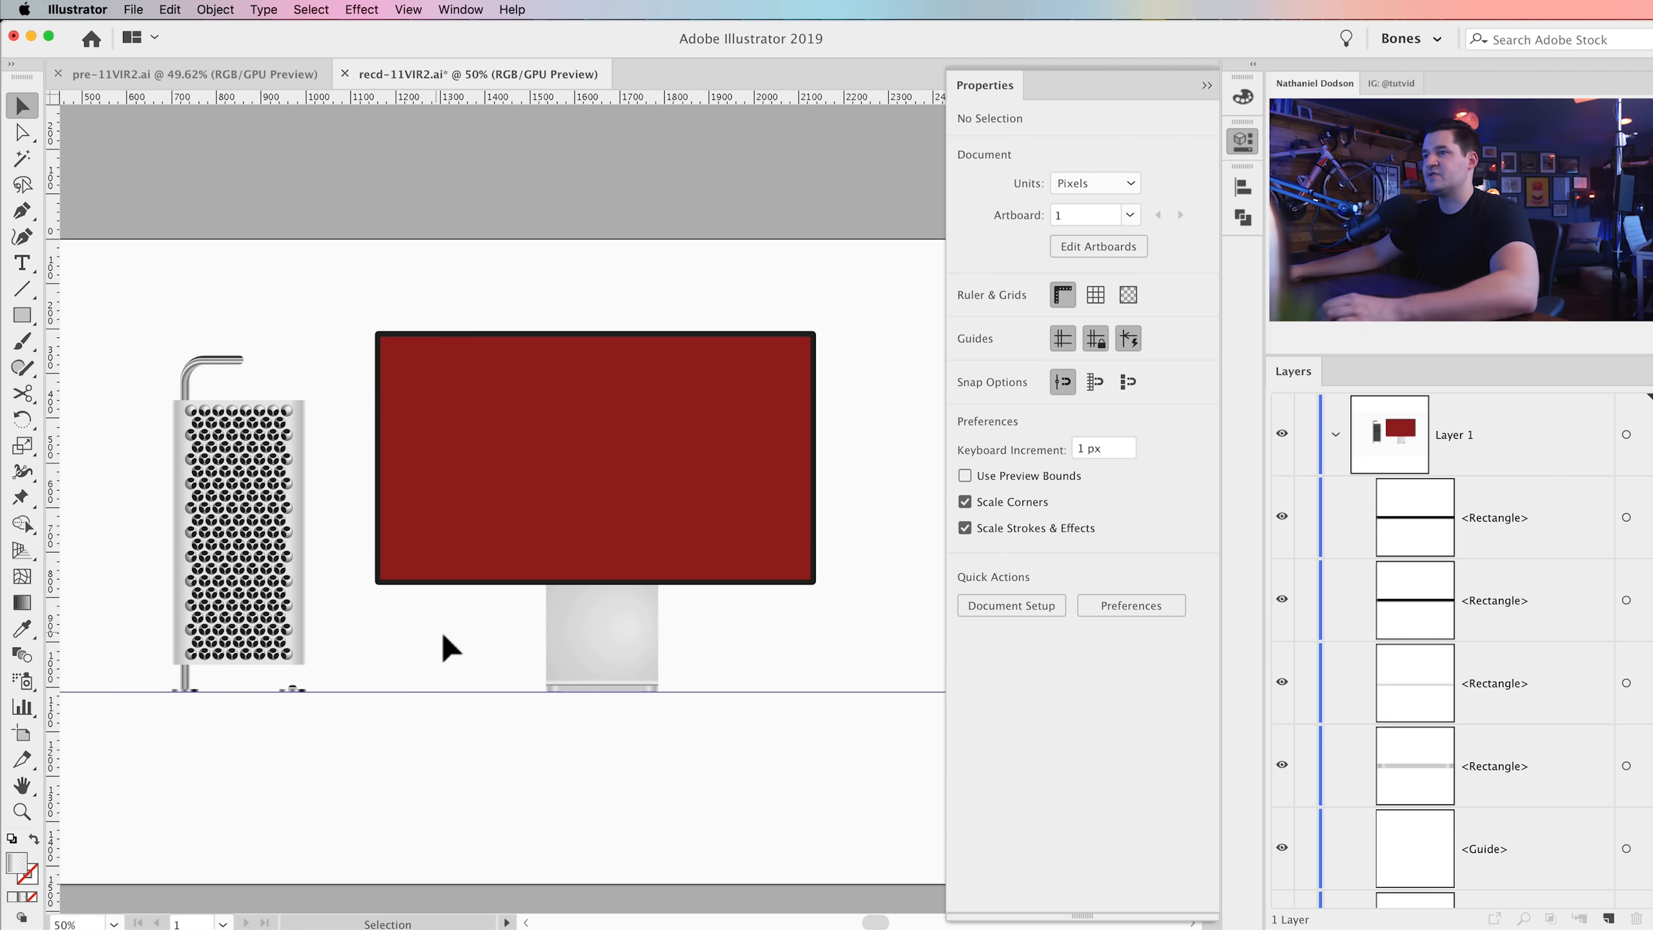
{"action": "key", "text": "z"}
{"action": "left_click", "coordinate": [559, 698]}
{"action": "left_click", "coordinate": [729, 479]}
{"action": "left_click", "coordinate": [729, 474]}
{"action": "left_click", "coordinate": [514, 530]}
{"action": "left_click", "coordinate": [510, 529]}
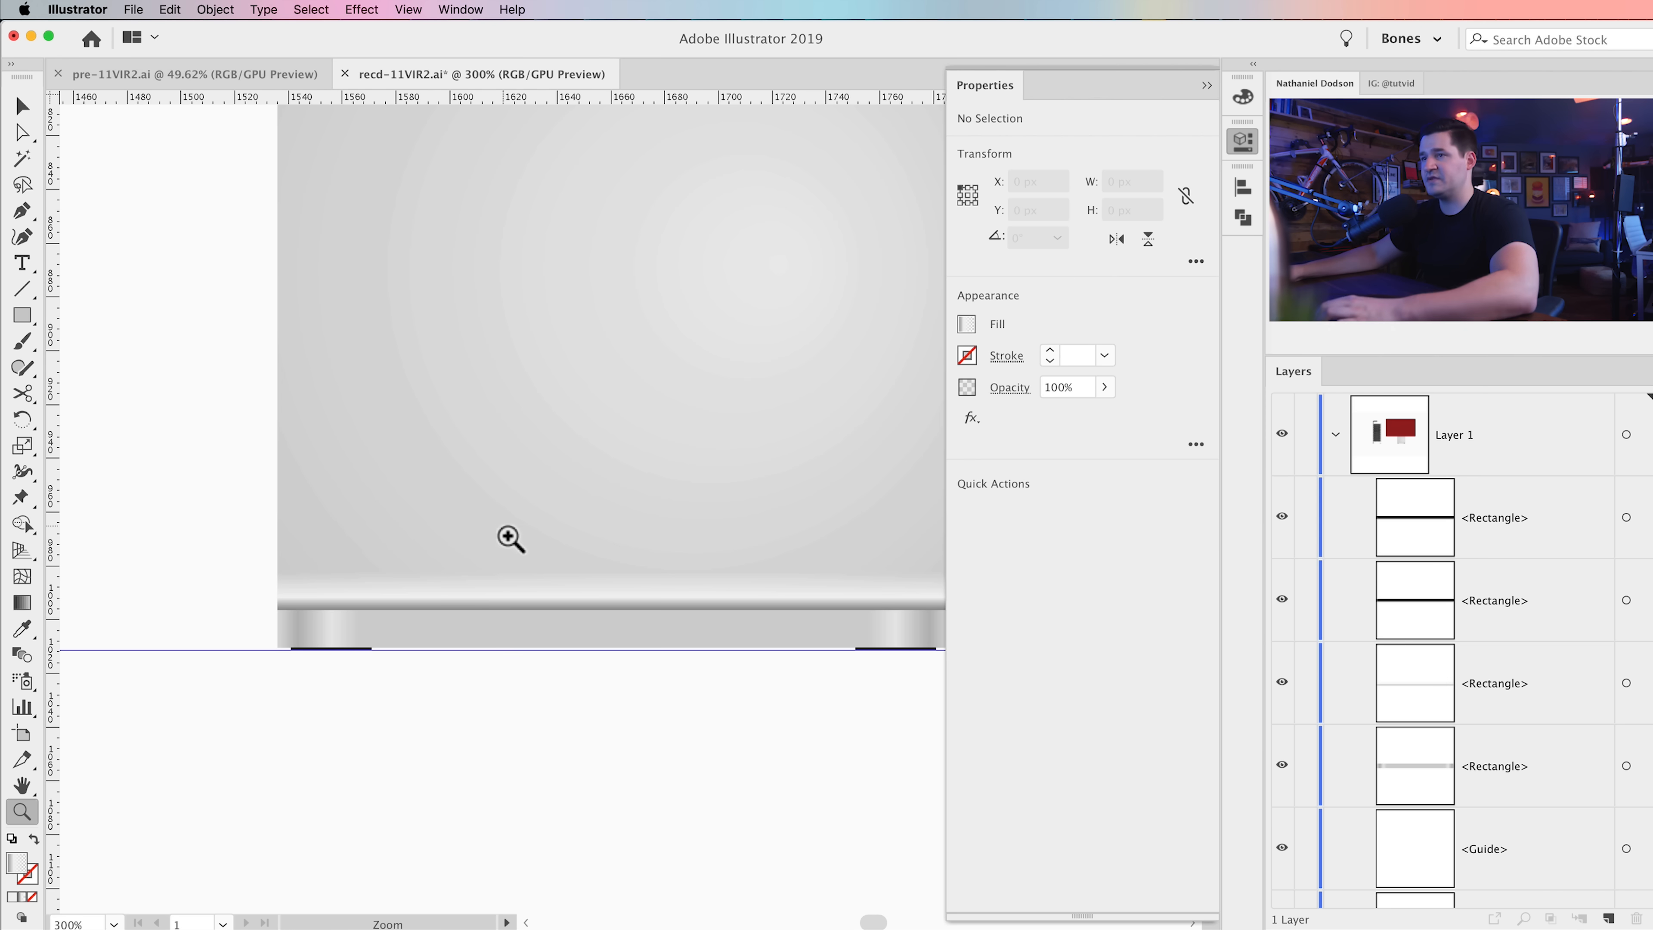
{"action": "key", "text": "v"}
{"action": "left_click_drag", "start_coordinate": [623, 577], "coordinate": [621, 560]}
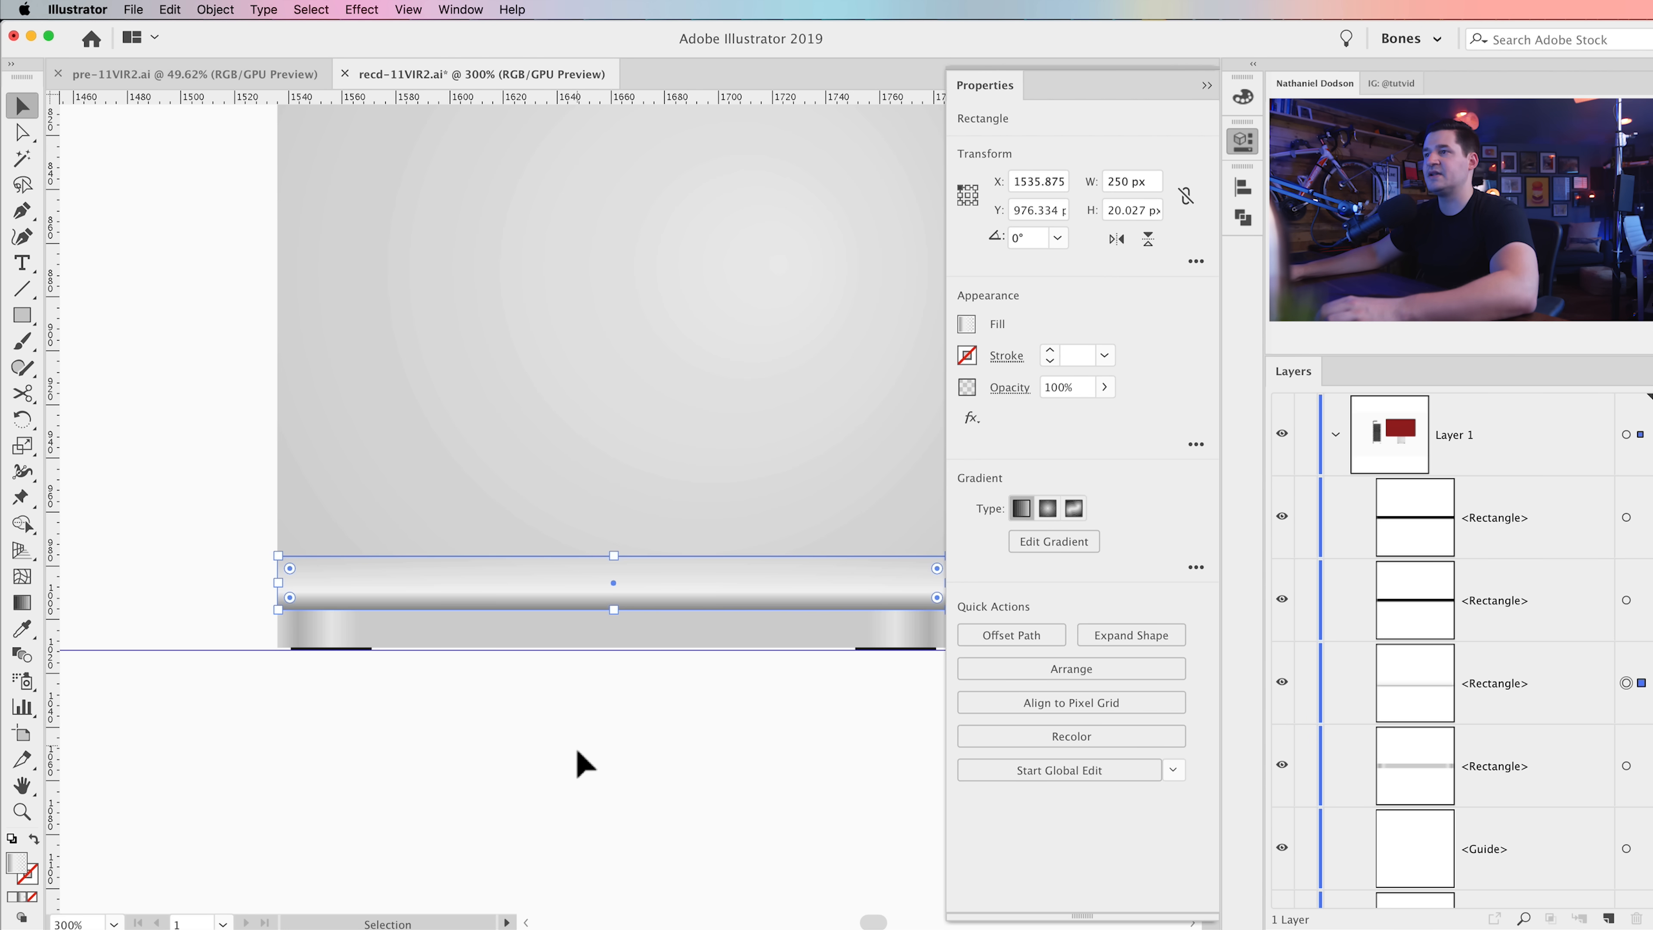
{"action": "left_click", "coordinate": [573, 792]}
Step: Examine the whole illustration and the tower's handle and leg group among the layer objects
{"action": "key", "text": "super+minus"}
{"action": "key", "text": "super+minus"}
{"action": "key", "text": "super+minus"}
{"action": "key", "text": "super+minus"}
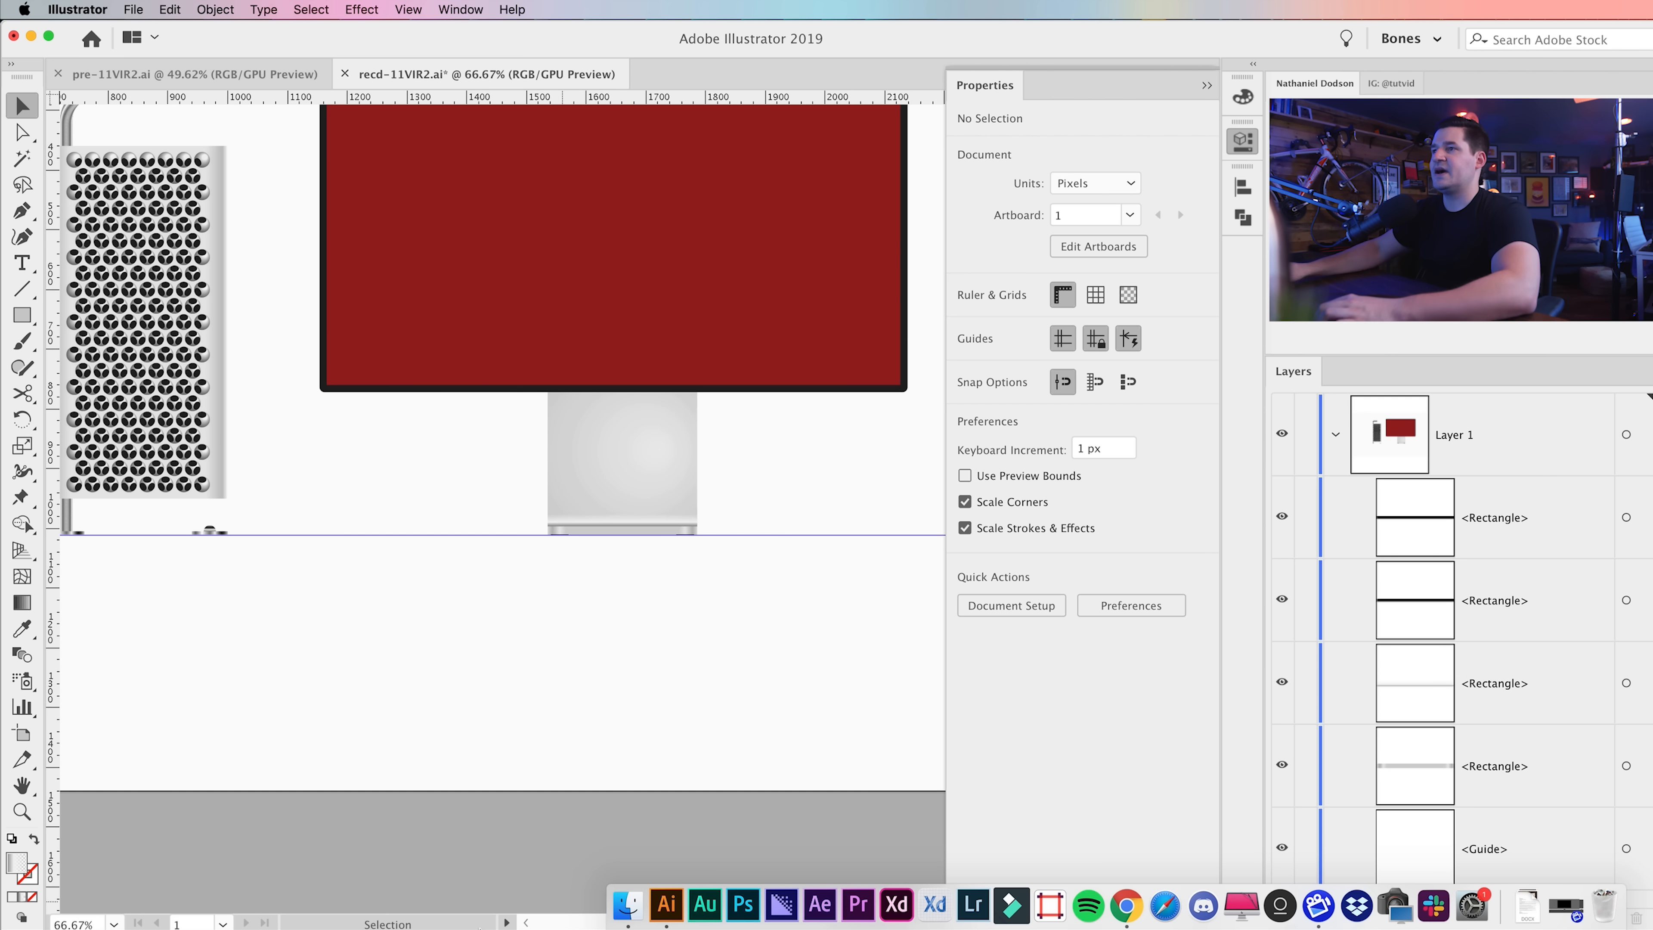
{"action": "key", "text": "super+minus"}
{"action": "left_click_drag", "start_coordinate": [378, 450], "coordinate": [497, 601]}
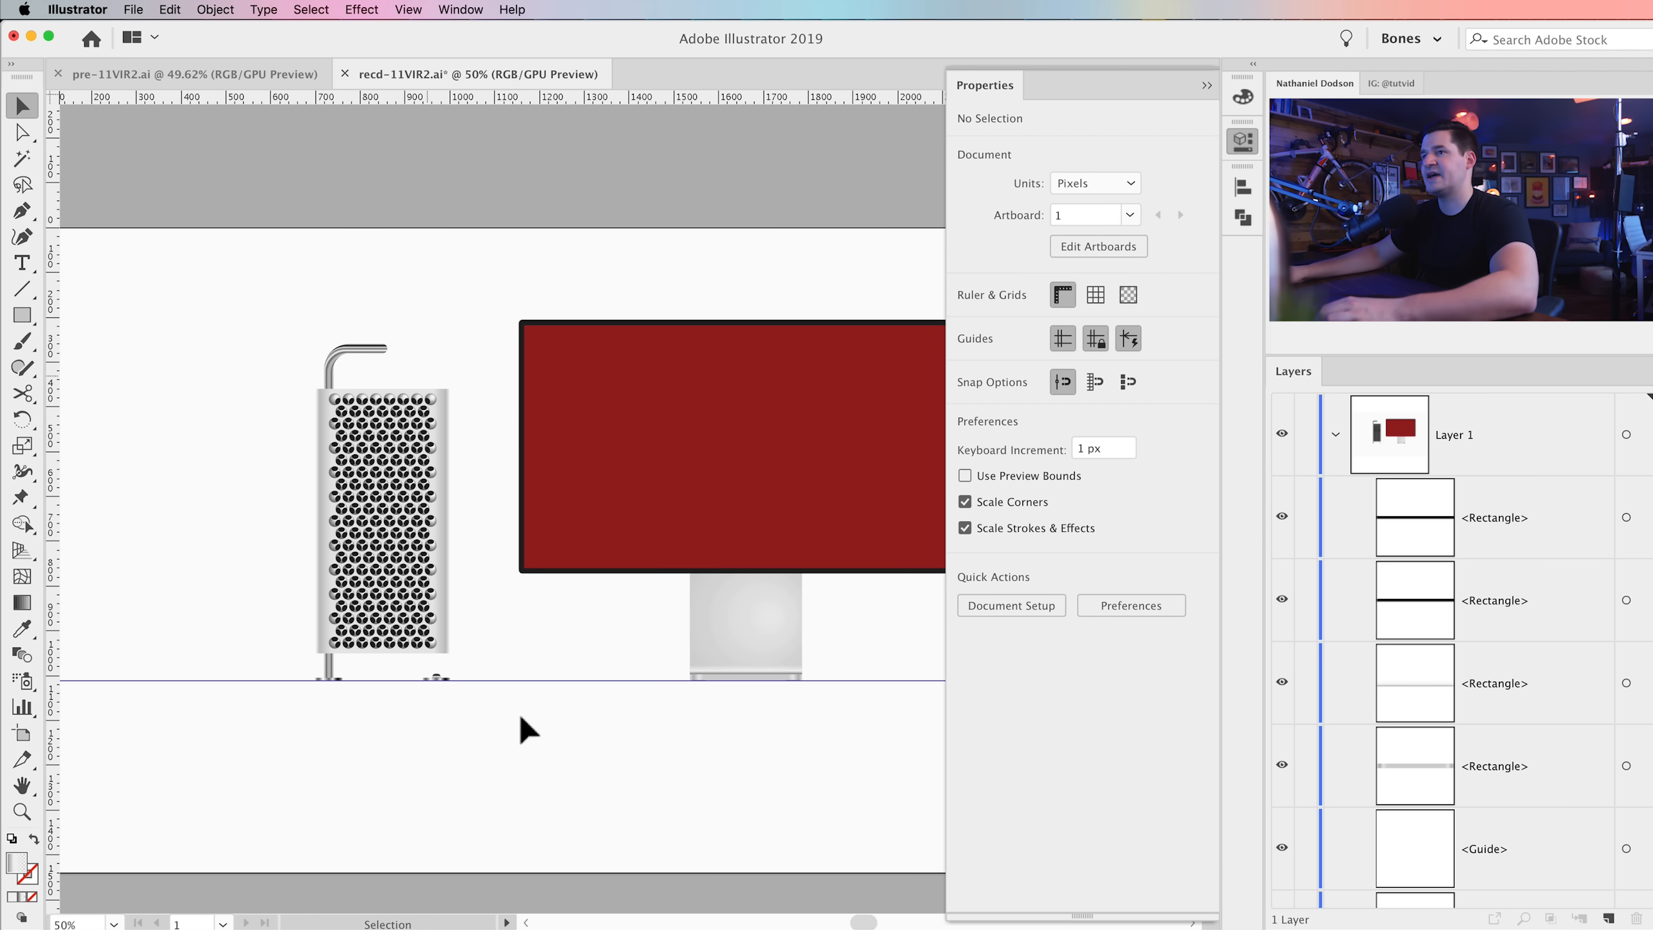
{"action": "scroll", "coordinate": [1453, 664], "scroll_direction": "down", "scroll_amount": 5}
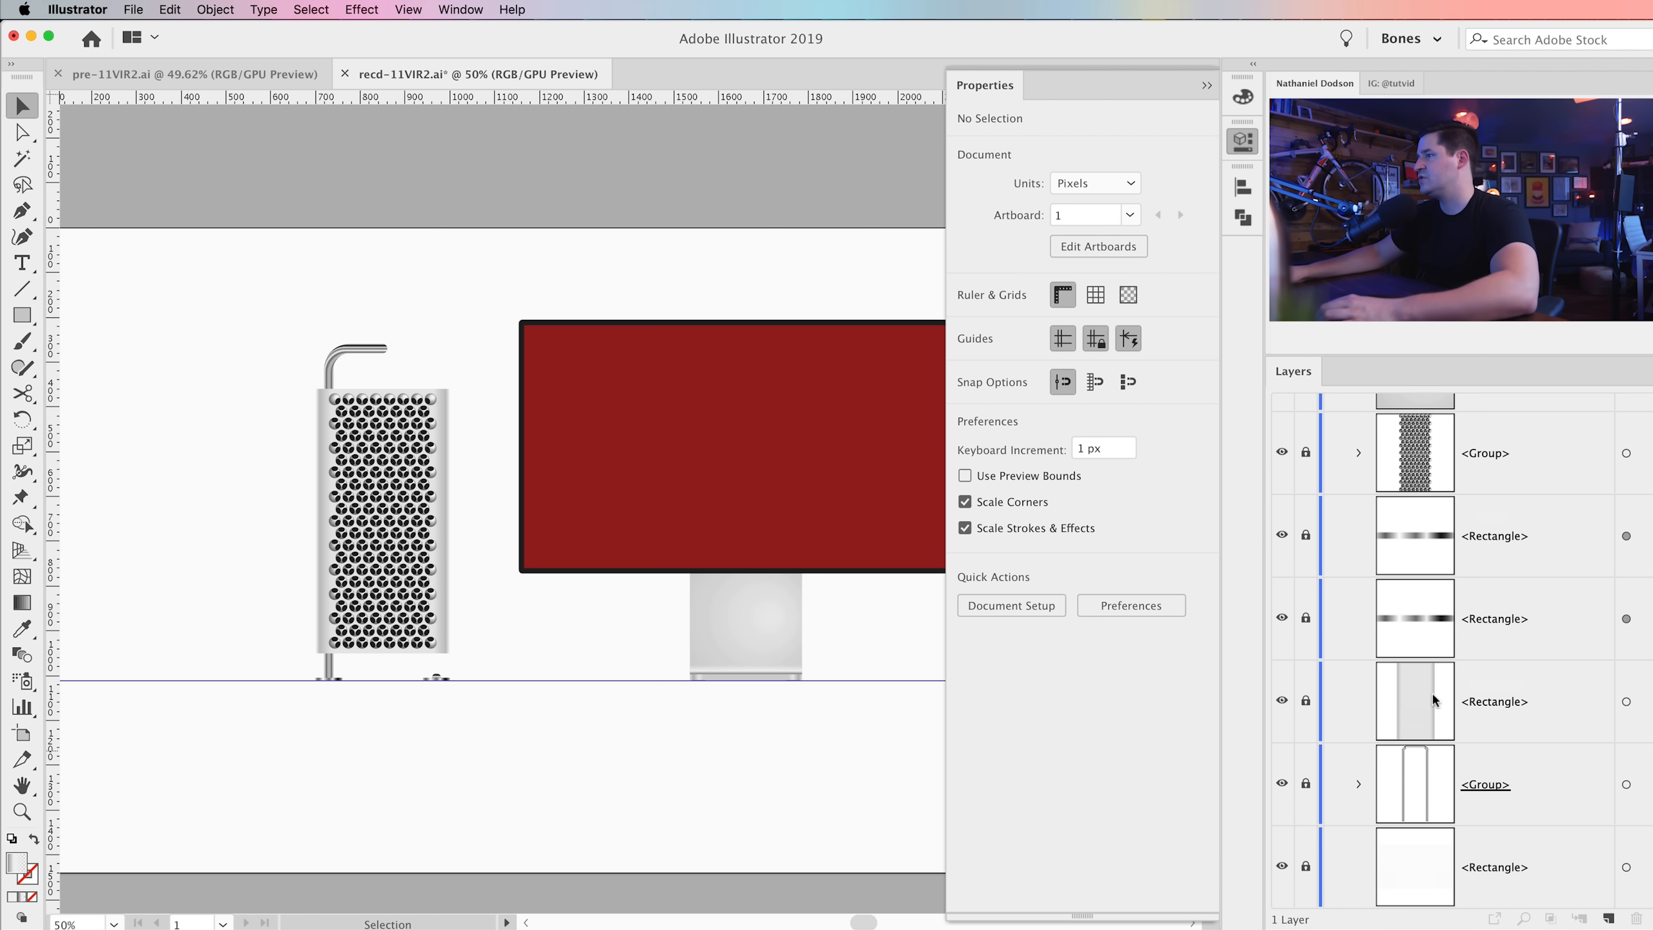
{"action": "left_click", "coordinate": [1359, 785]}
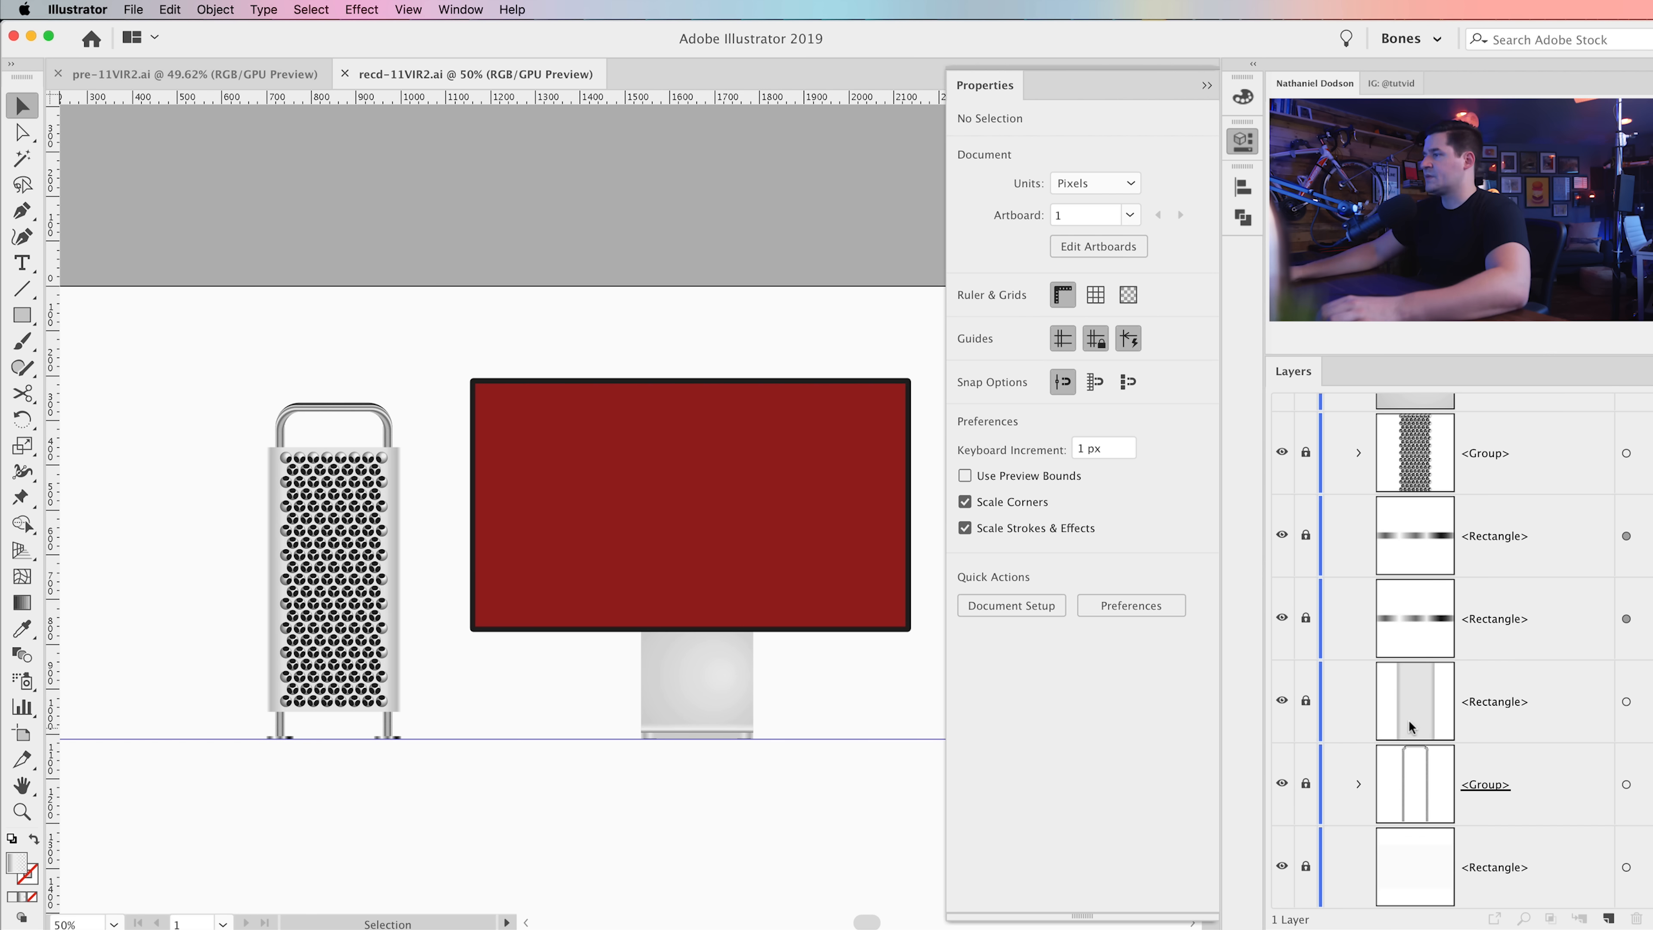
{"action": "scroll", "coordinate": [1467, 682], "scroll_direction": "down", "scroll_amount": 2}
{"action": "scroll", "coordinate": [1468, 682], "scroll_direction": "up", "scroll_amount": 4}
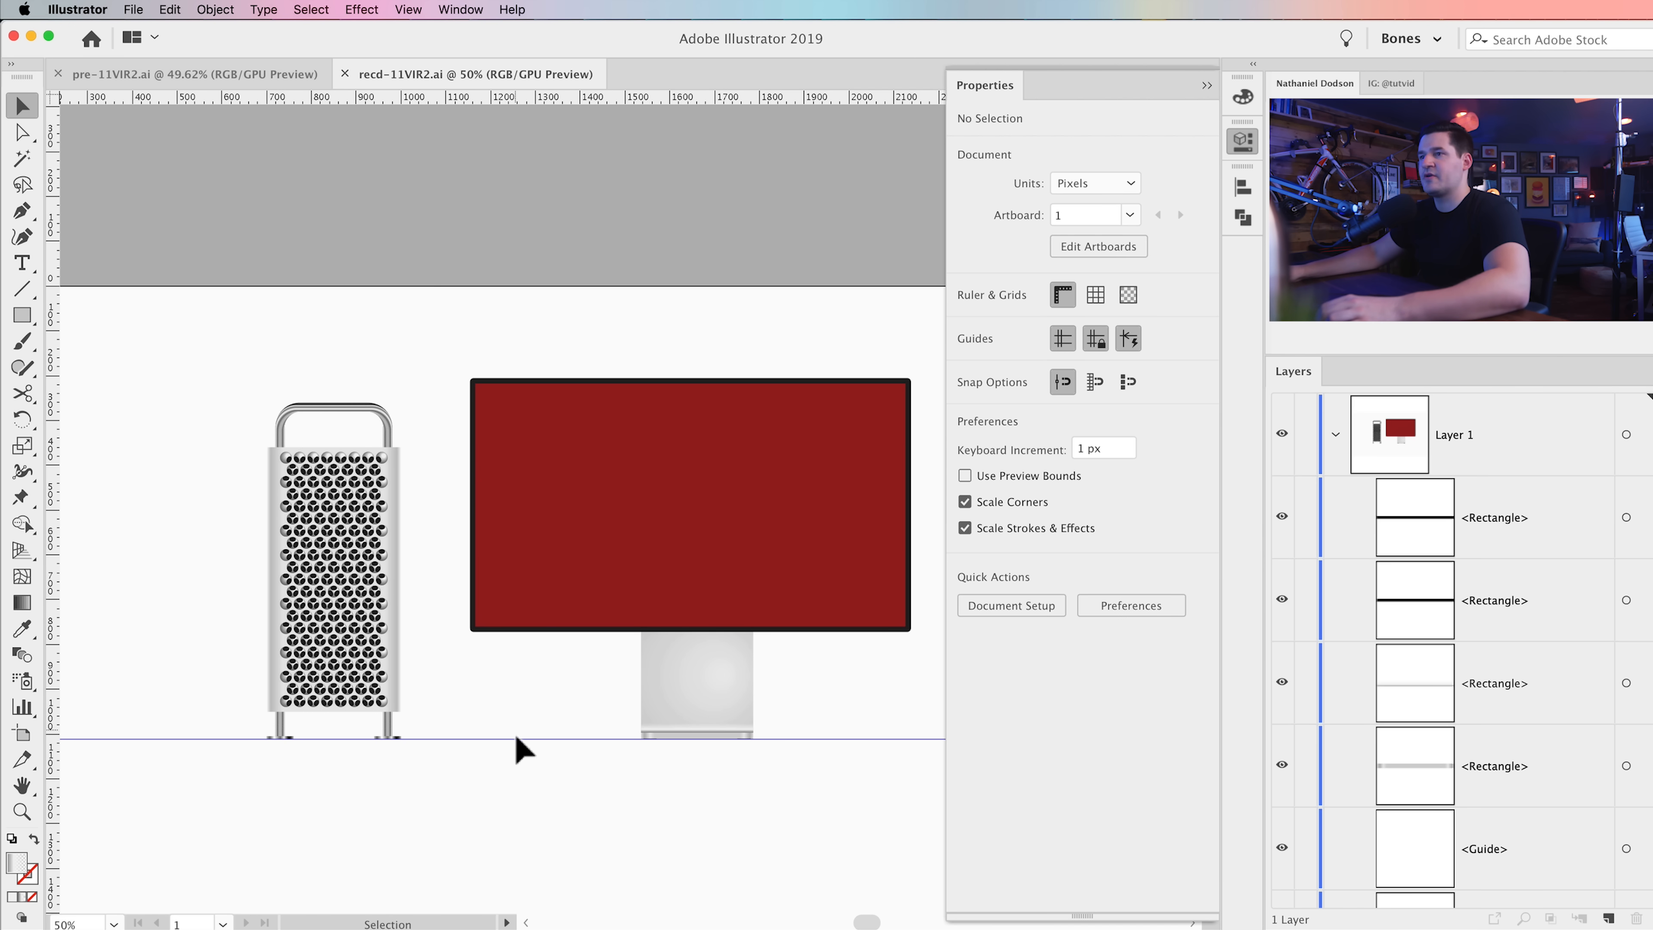
Step: Place the image screen-filler.jpg from its Finder folder into the illustration and close the Finder window
{"action": "key", "text": "z"}
{"action": "left_click", "coordinate": [431, 436]}
{"action": "left_click_drag", "start_coordinate": [690, 505], "coordinate": [497, 502]}
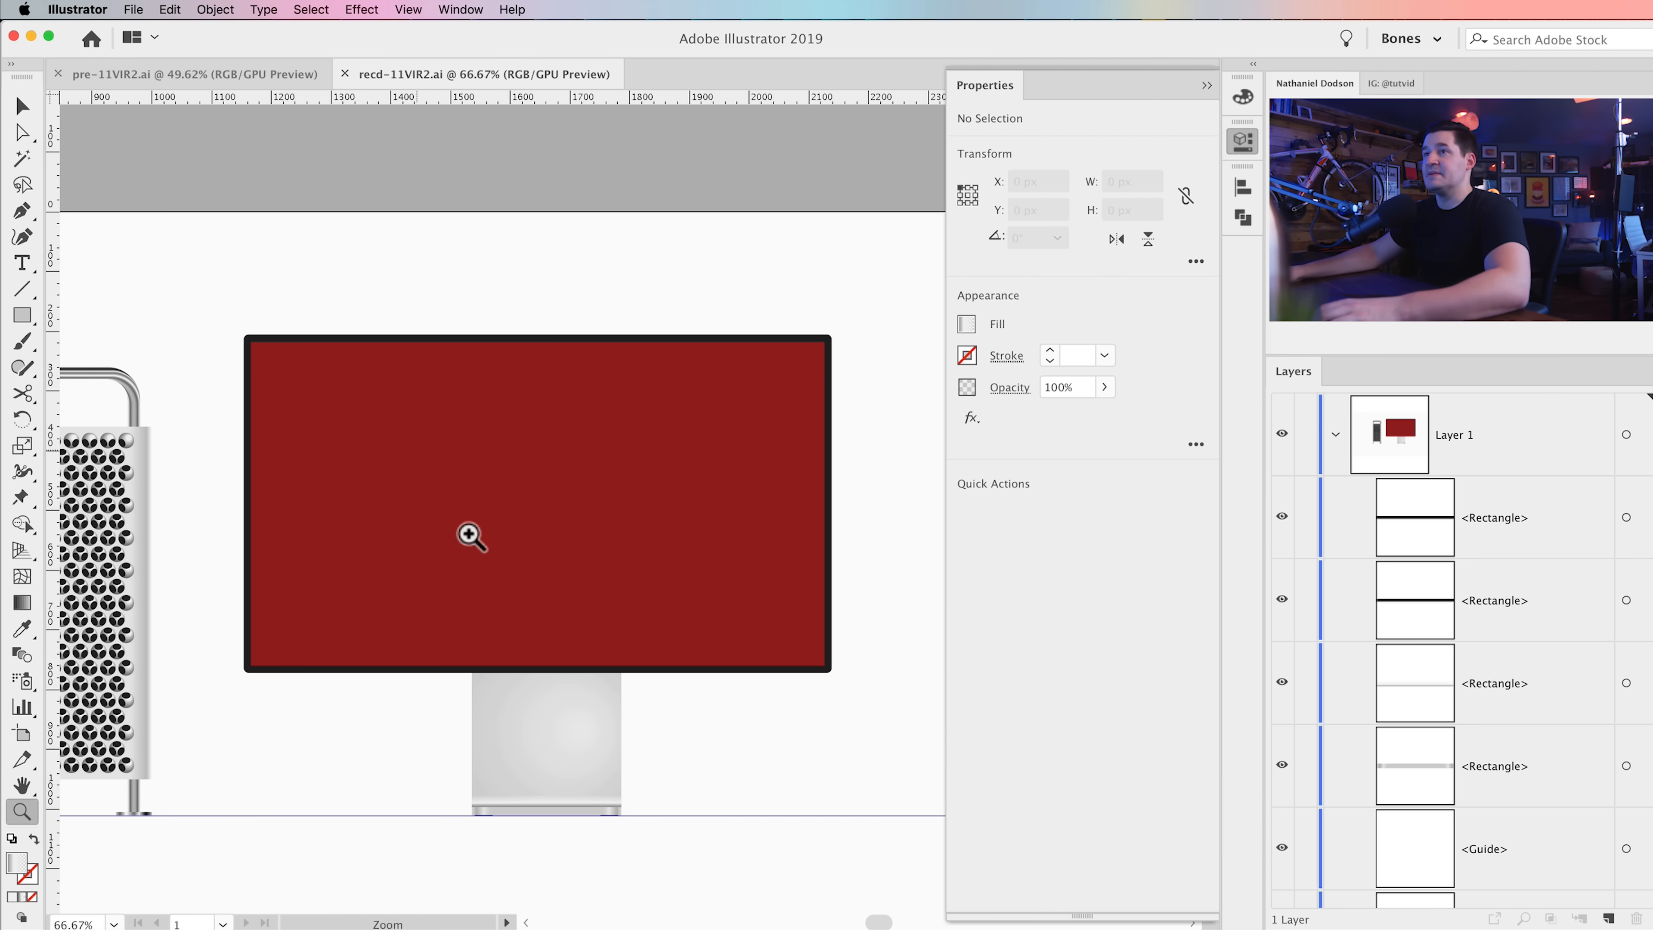
{"action": "left_click", "coordinate": [1244, 147]}
{"action": "key", "text": "super+Tab"}
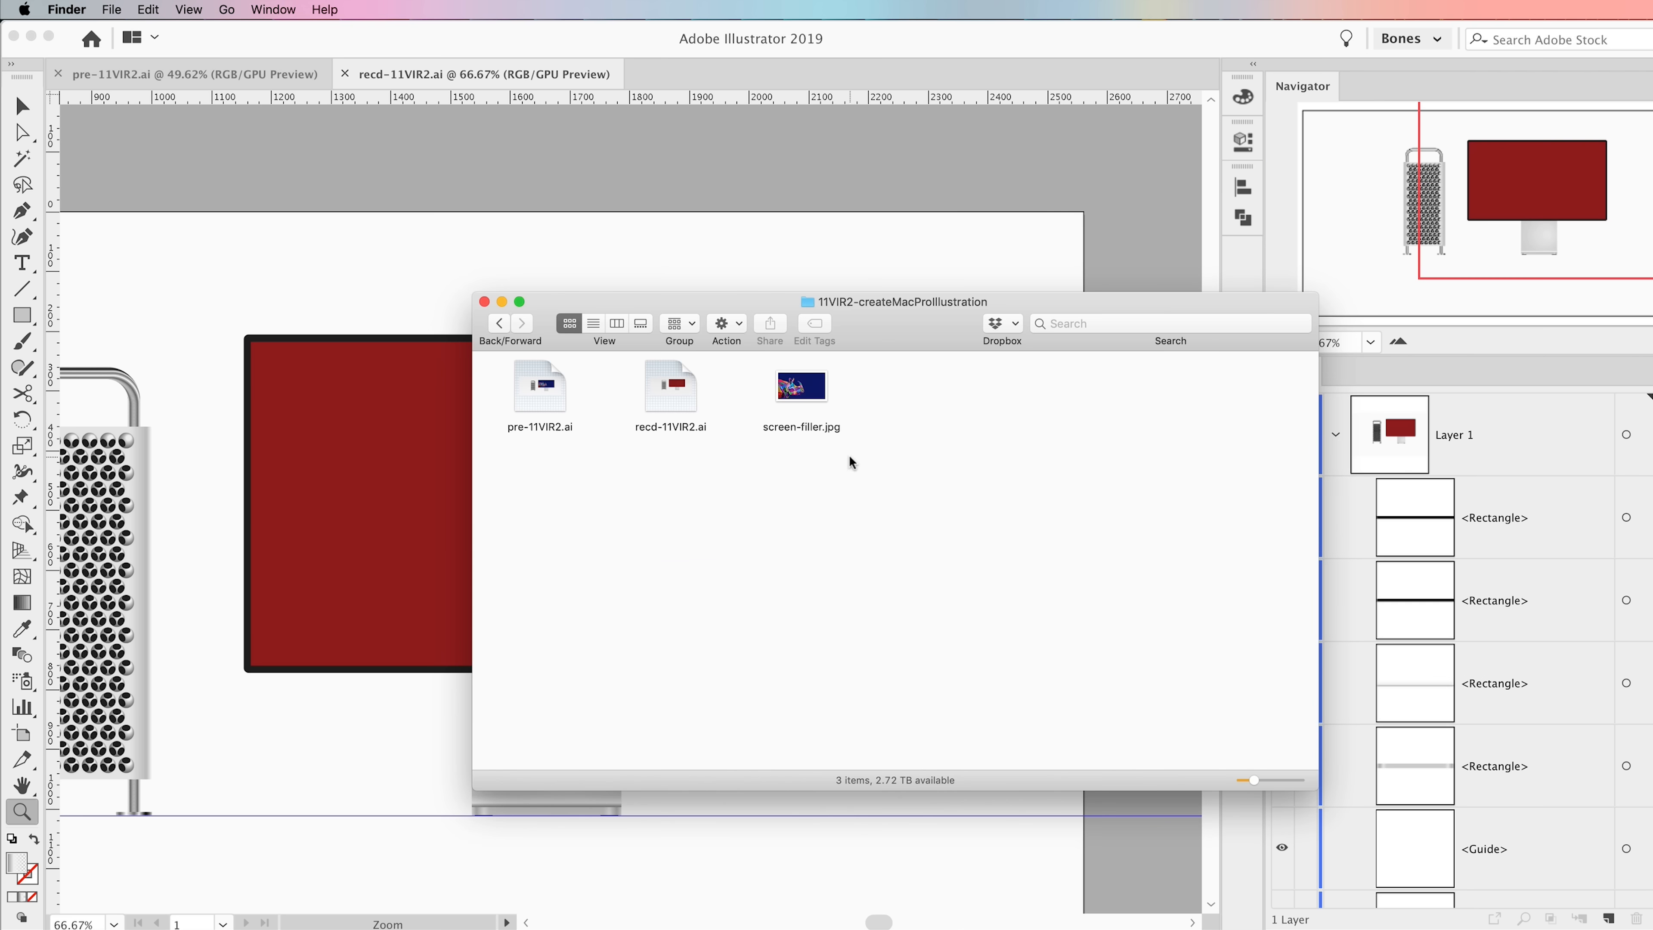
{"action": "left_click_drag", "start_coordinate": [802, 398], "coordinate": [396, 528]}
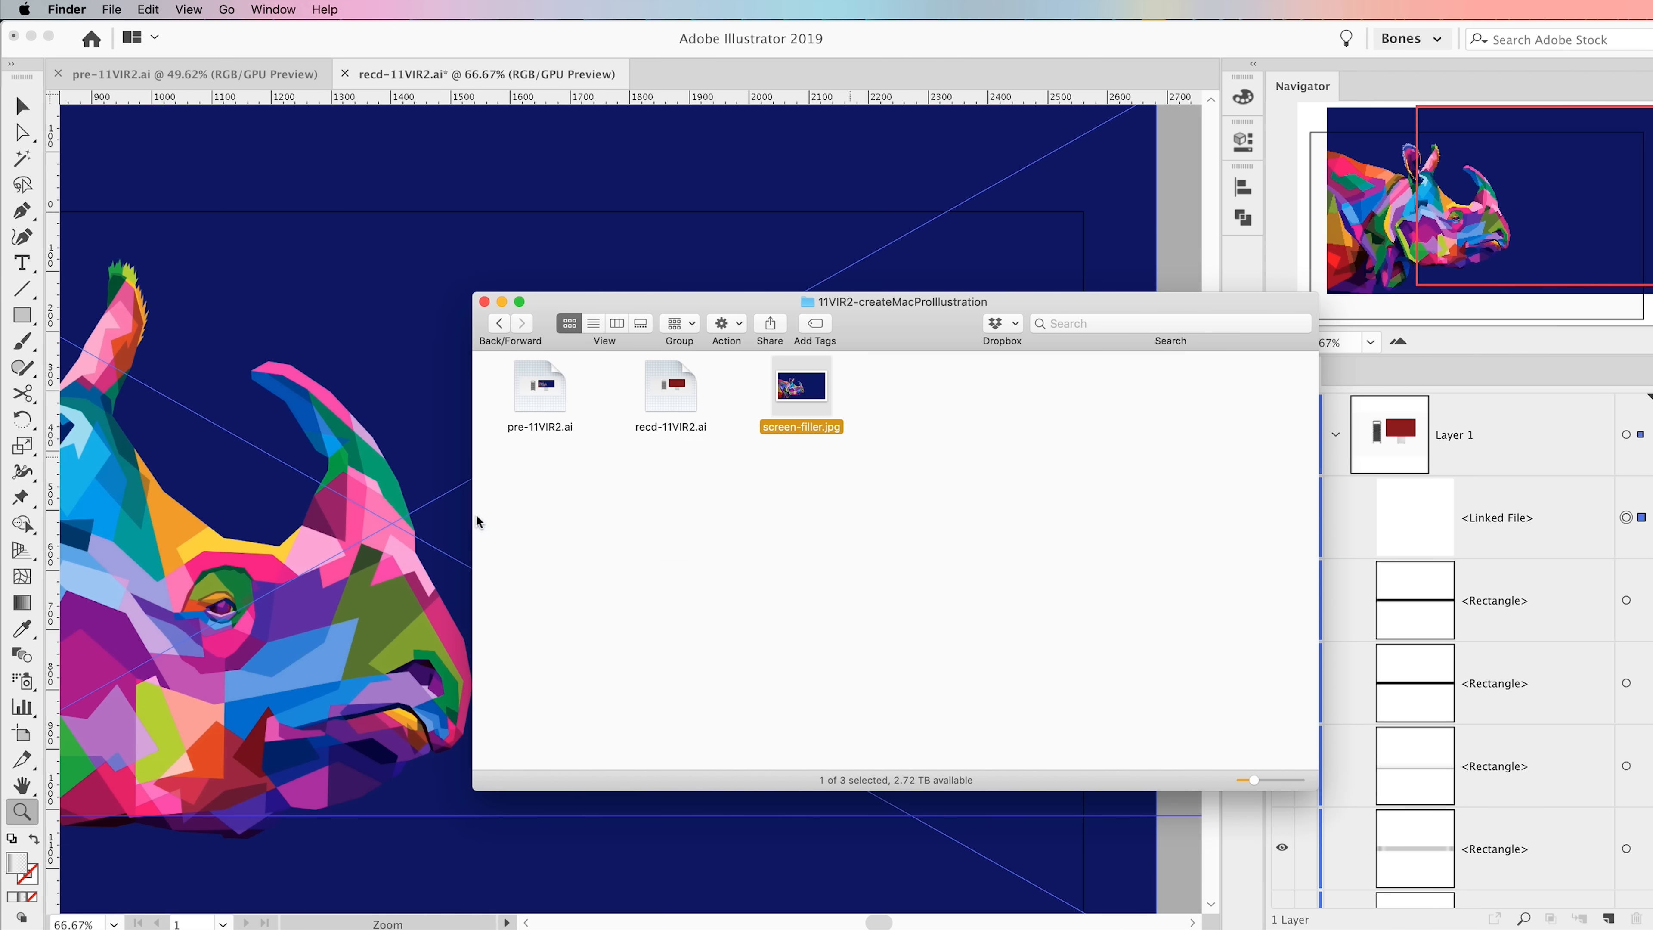
{"action": "left_click", "coordinate": [484, 302]}
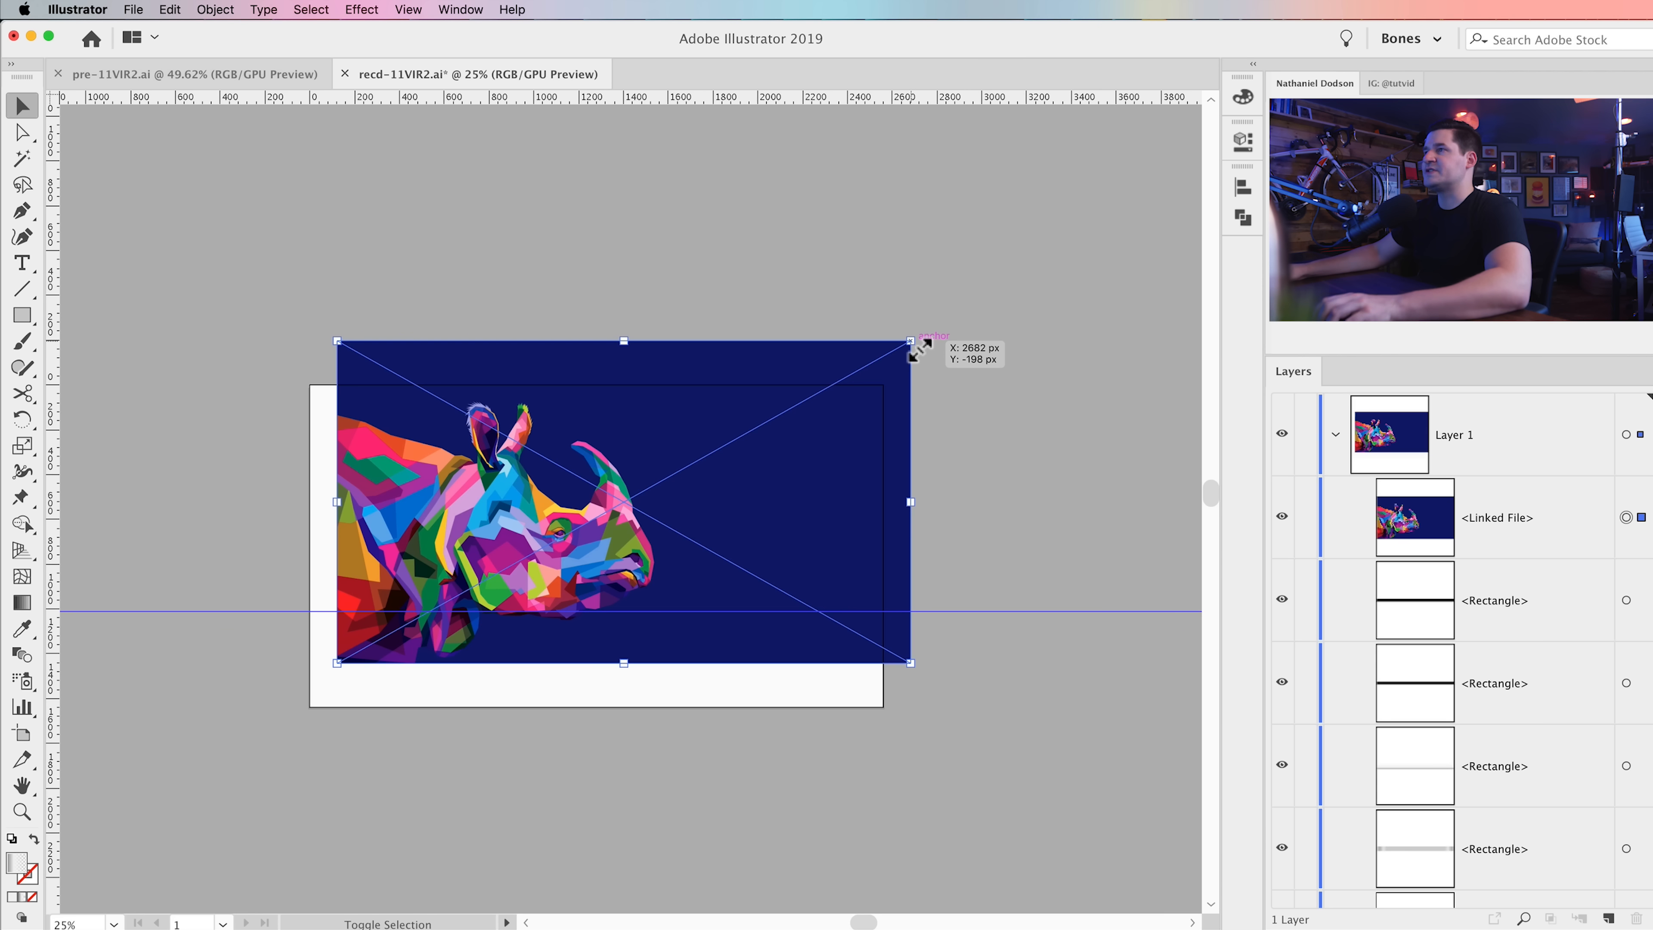
Step: Scale the placed rhino image down to about 1100 px wide and move it over the display
{"action": "left_click_drag", "start_coordinate": [919, 343], "coordinate": [586, 528]}
{"action": "left_click_drag", "start_coordinate": [480, 550], "coordinate": [716, 454]}
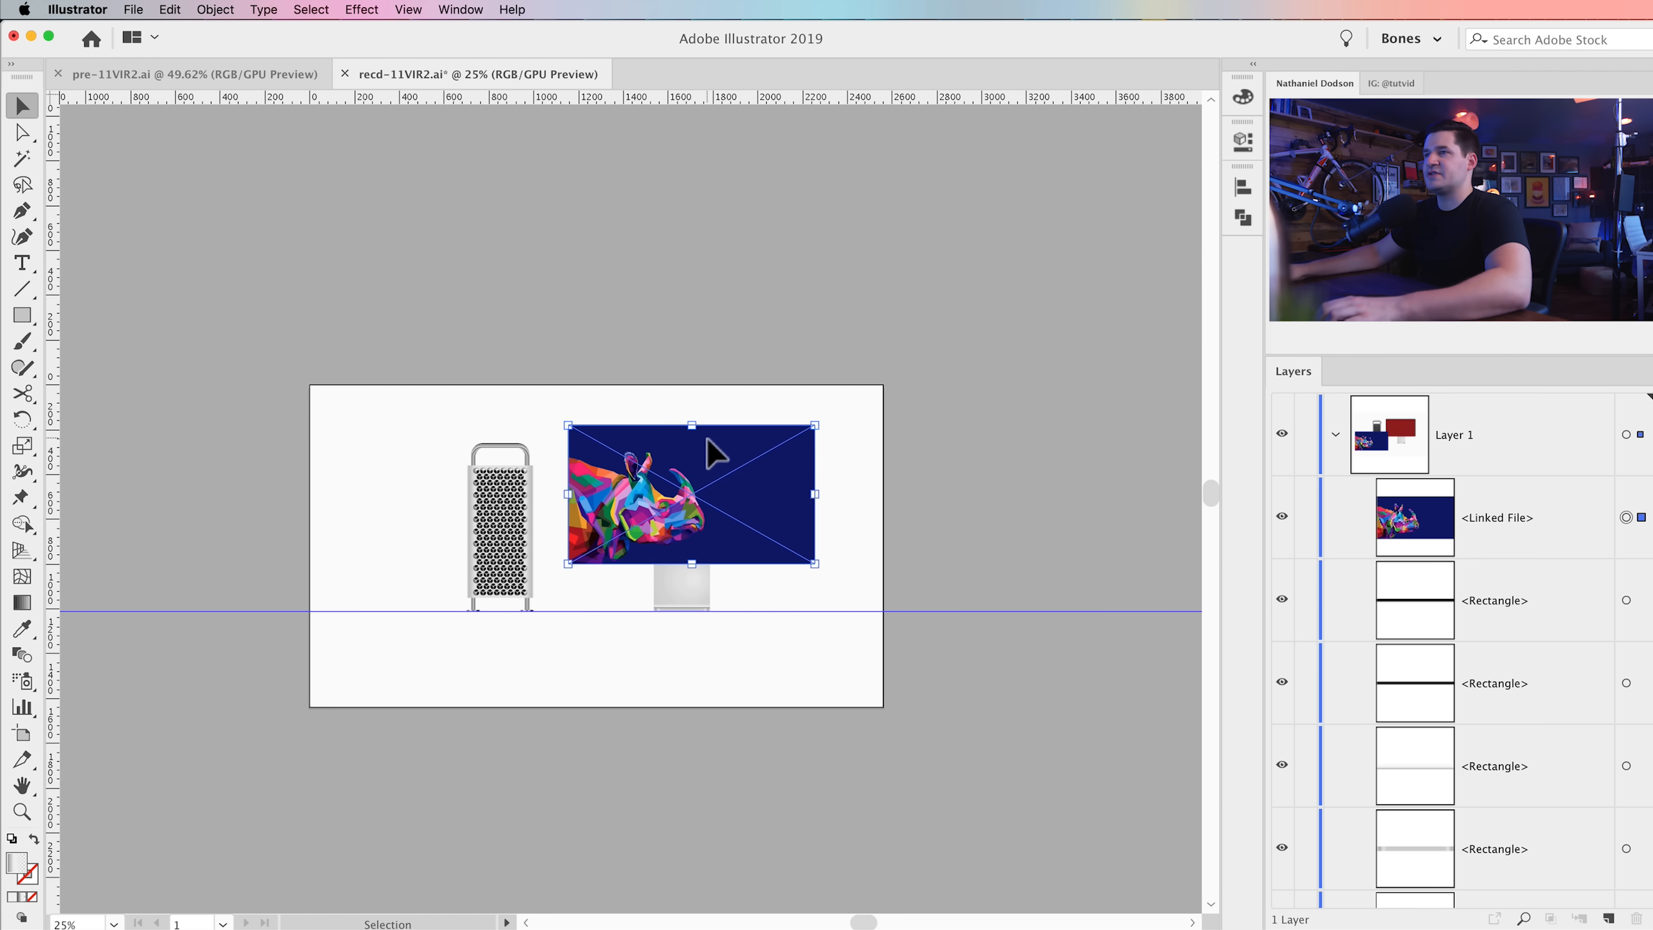
Step: Nudge the rhino image up and left until it extends past the display's frame on every side
{"action": "key", "text": "z"}
{"action": "left_click", "coordinate": [682, 464]}
{"action": "left_click", "coordinate": [683, 464]}
{"action": "left_click", "coordinate": [574, 589]}
{"action": "left_click_drag", "start_coordinate": [556, 624], "coordinate": [573, 571]}
{"action": "key", "text": "v"}
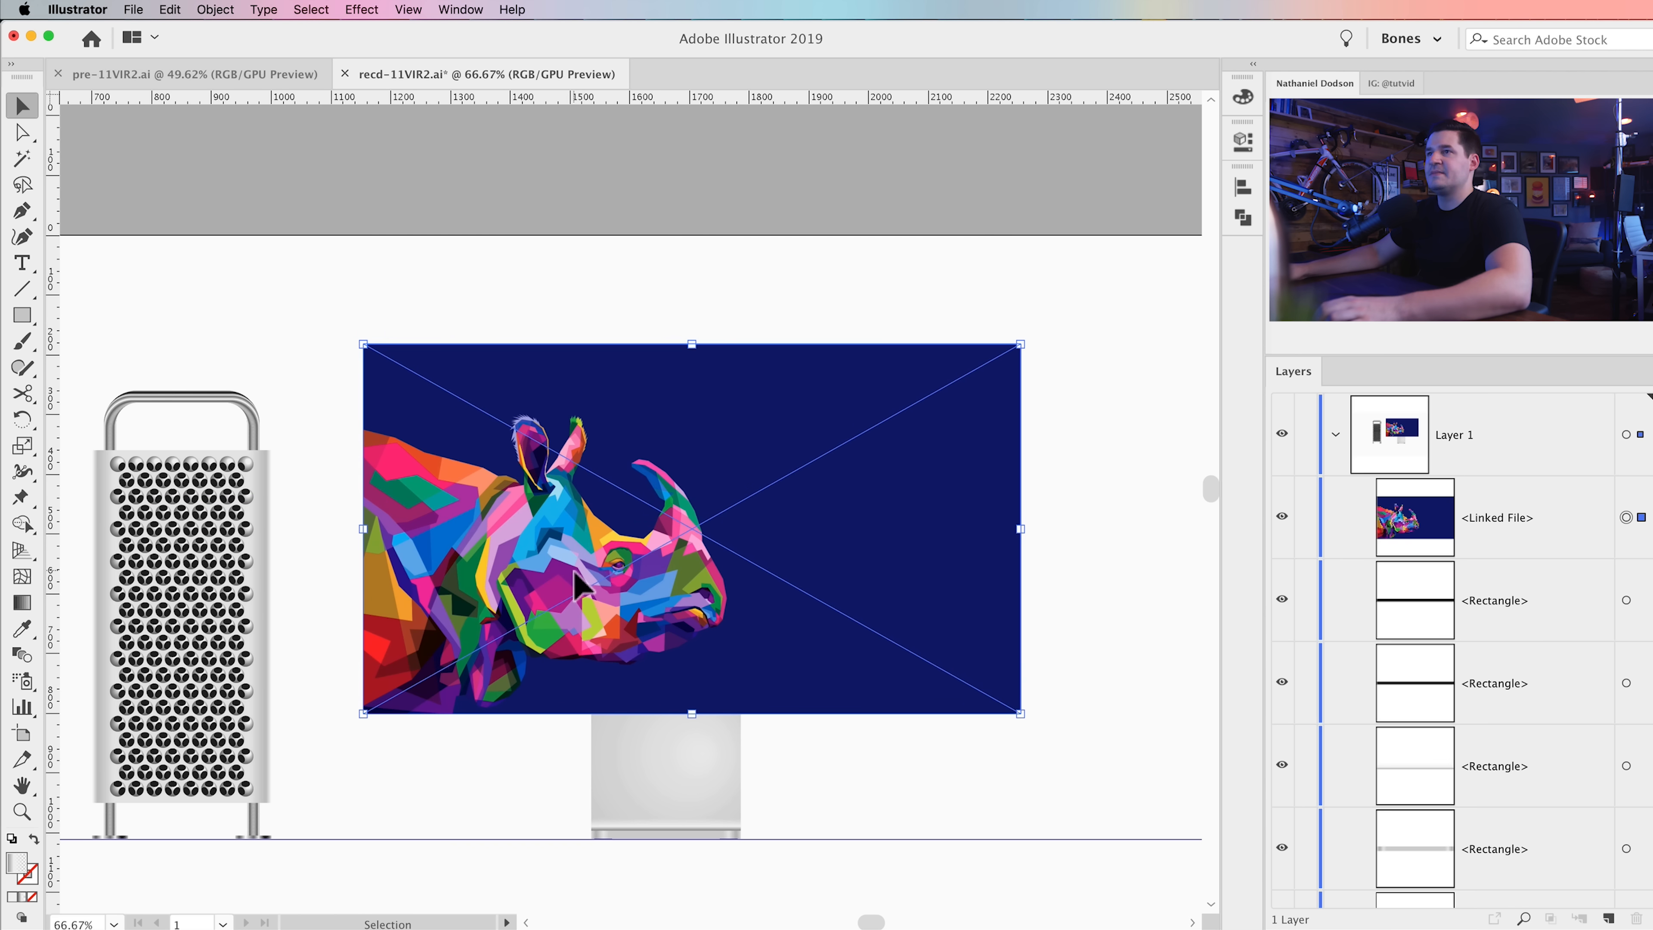
{"action": "key", "text": "Left"}
{"action": "key", "text": "Up"}
{"action": "key", "text": "Left"}
{"action": "key", "text": "Up"}
{"action": "key", "text": "Up"}
{"action": "key", "text": "shift+Right"}
{"action": "key", "text": "shift+Up"}
{"action": "key", "text": "shift+Up"}
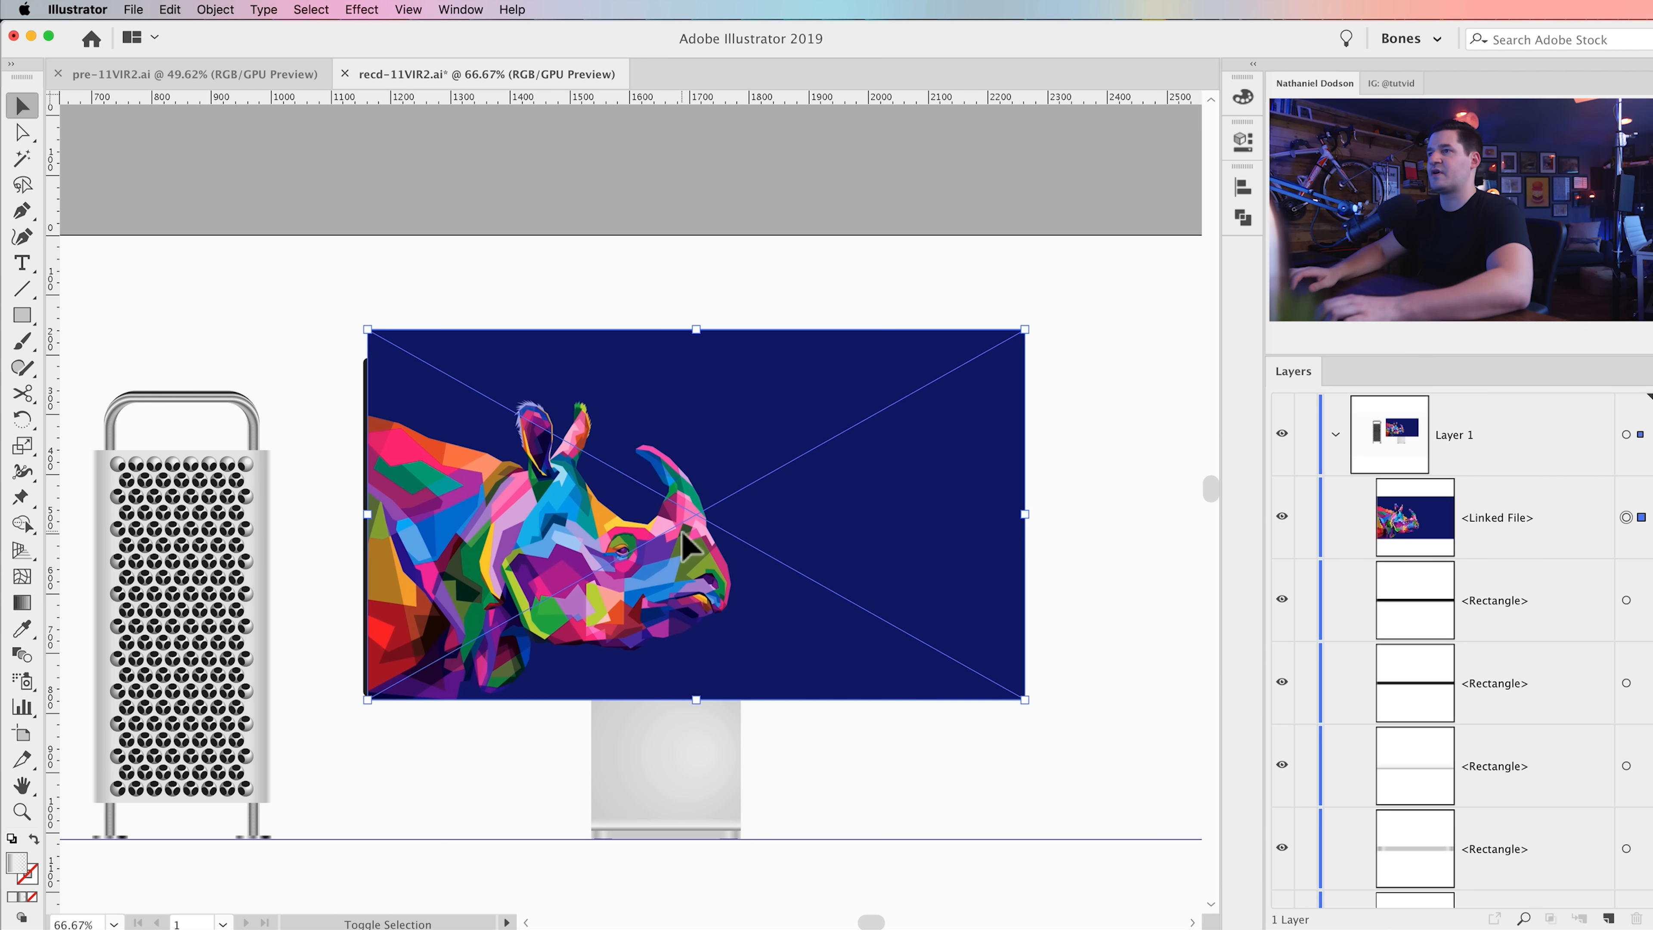
{"action": "key", "text": "shift+Left"}
{"action": "key", "text": "shift+Left"}
{"action": "key", "text": "shift+Left"}
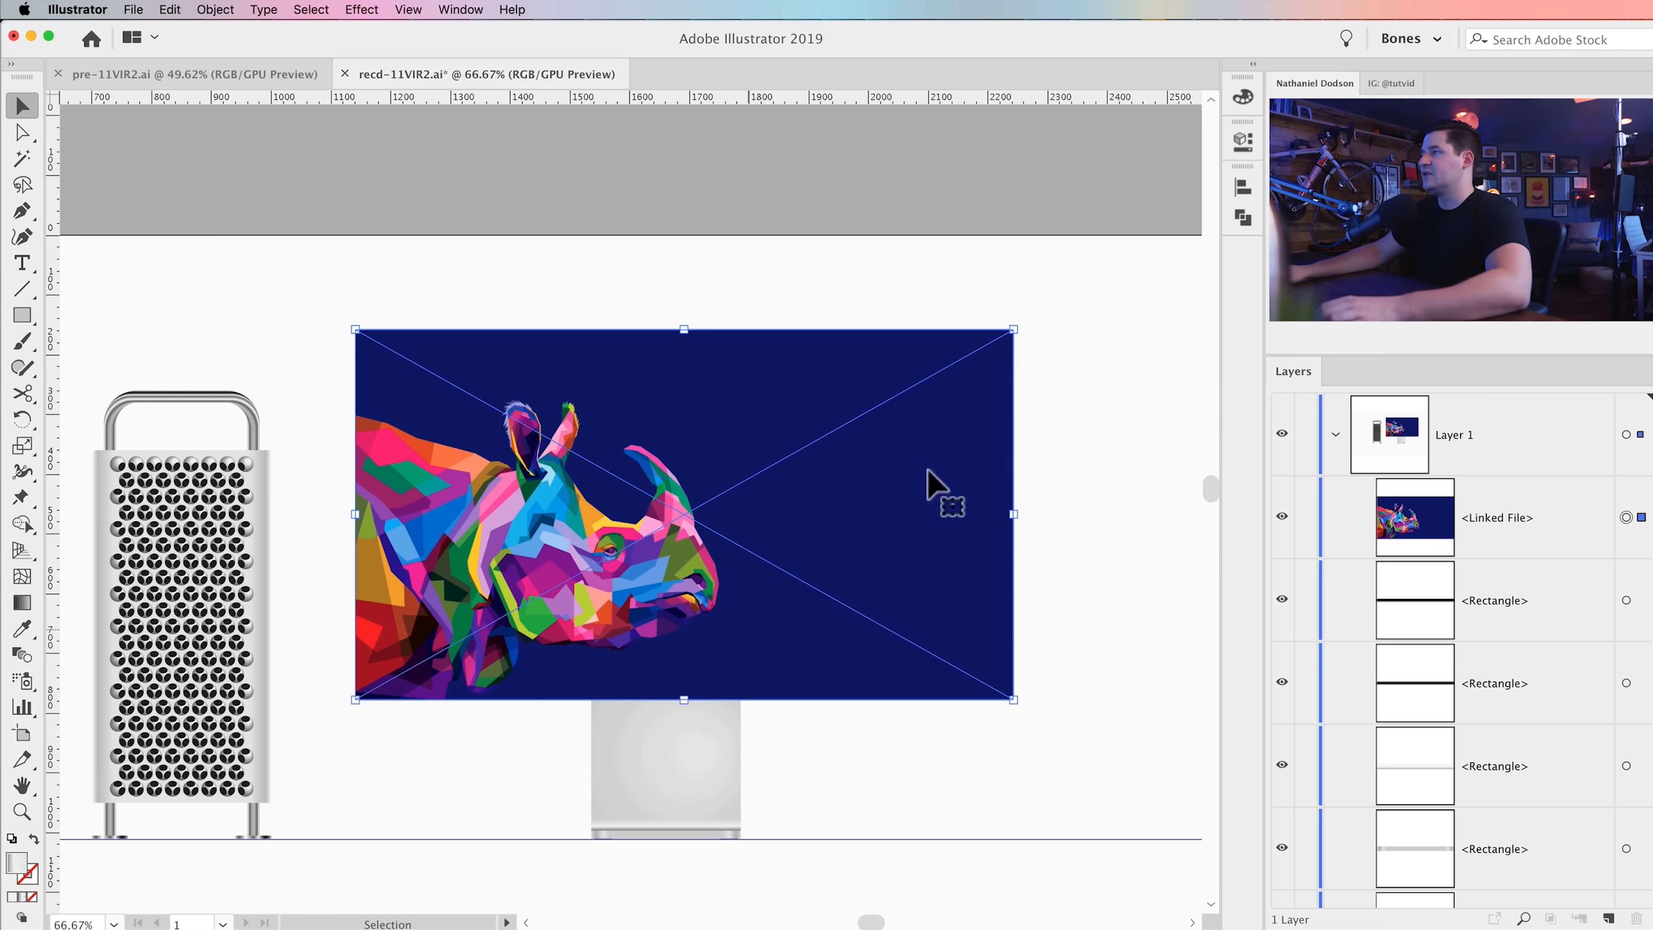
Step: Copy the red screen rectangle that lies beneath the placed rhino image
{"action": "scroll", "coordinate": [1446, 612], "scroll_direction": "down", "scroll_amount": 5}
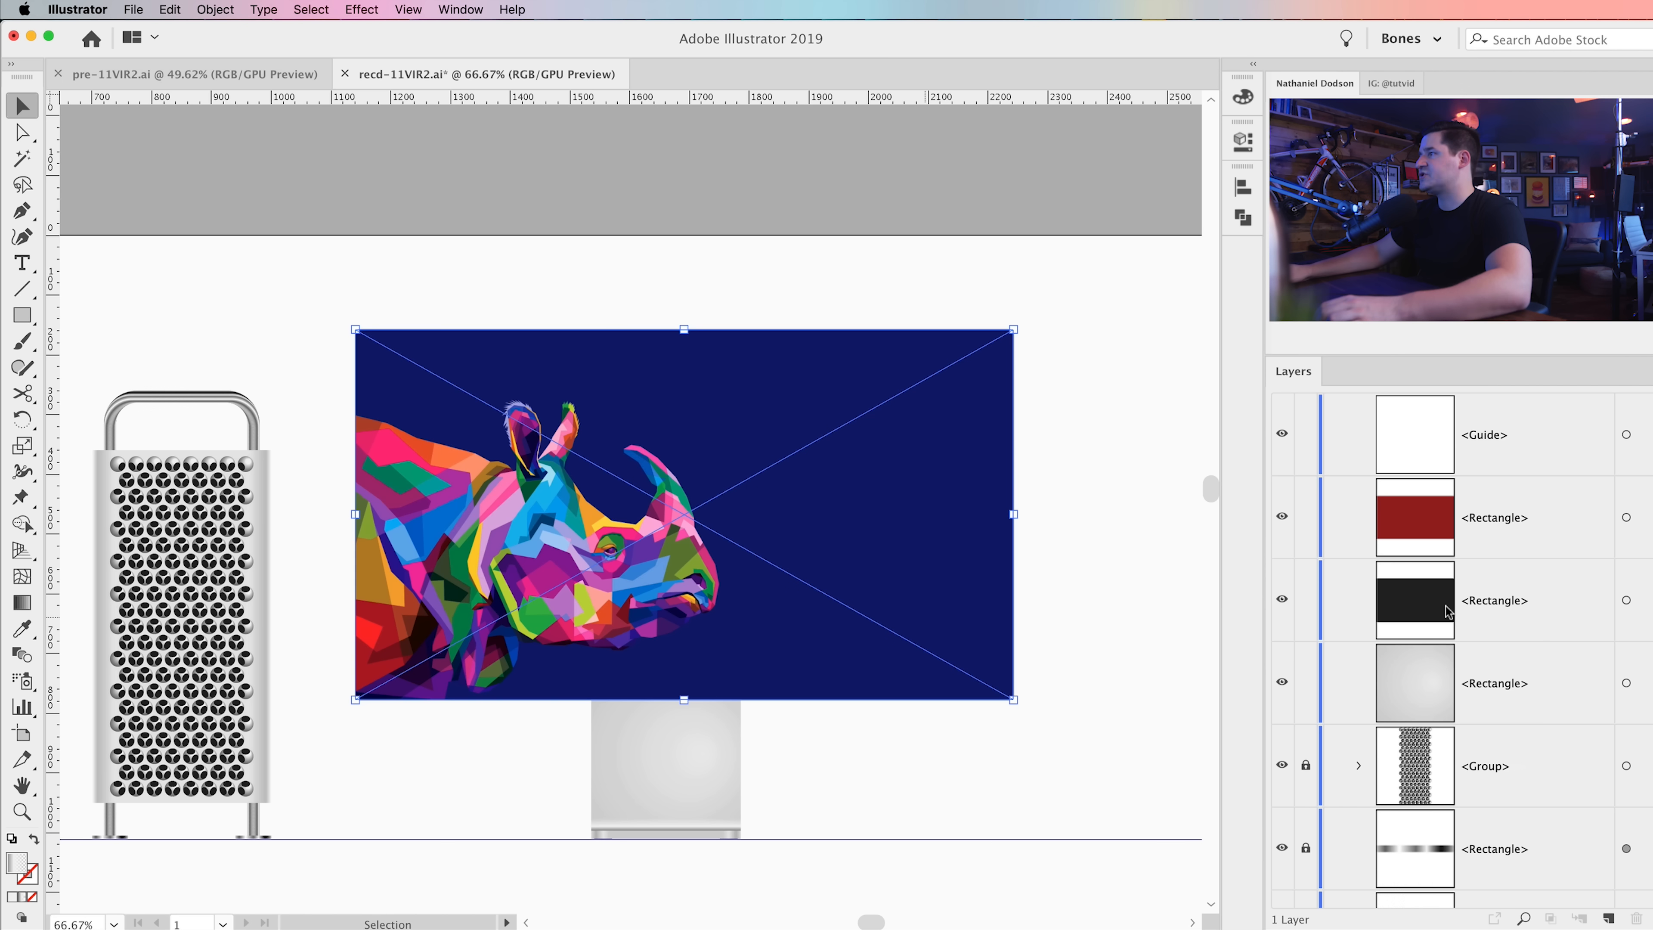
{"action": "left_click", "coordinate": [1627, 601]}
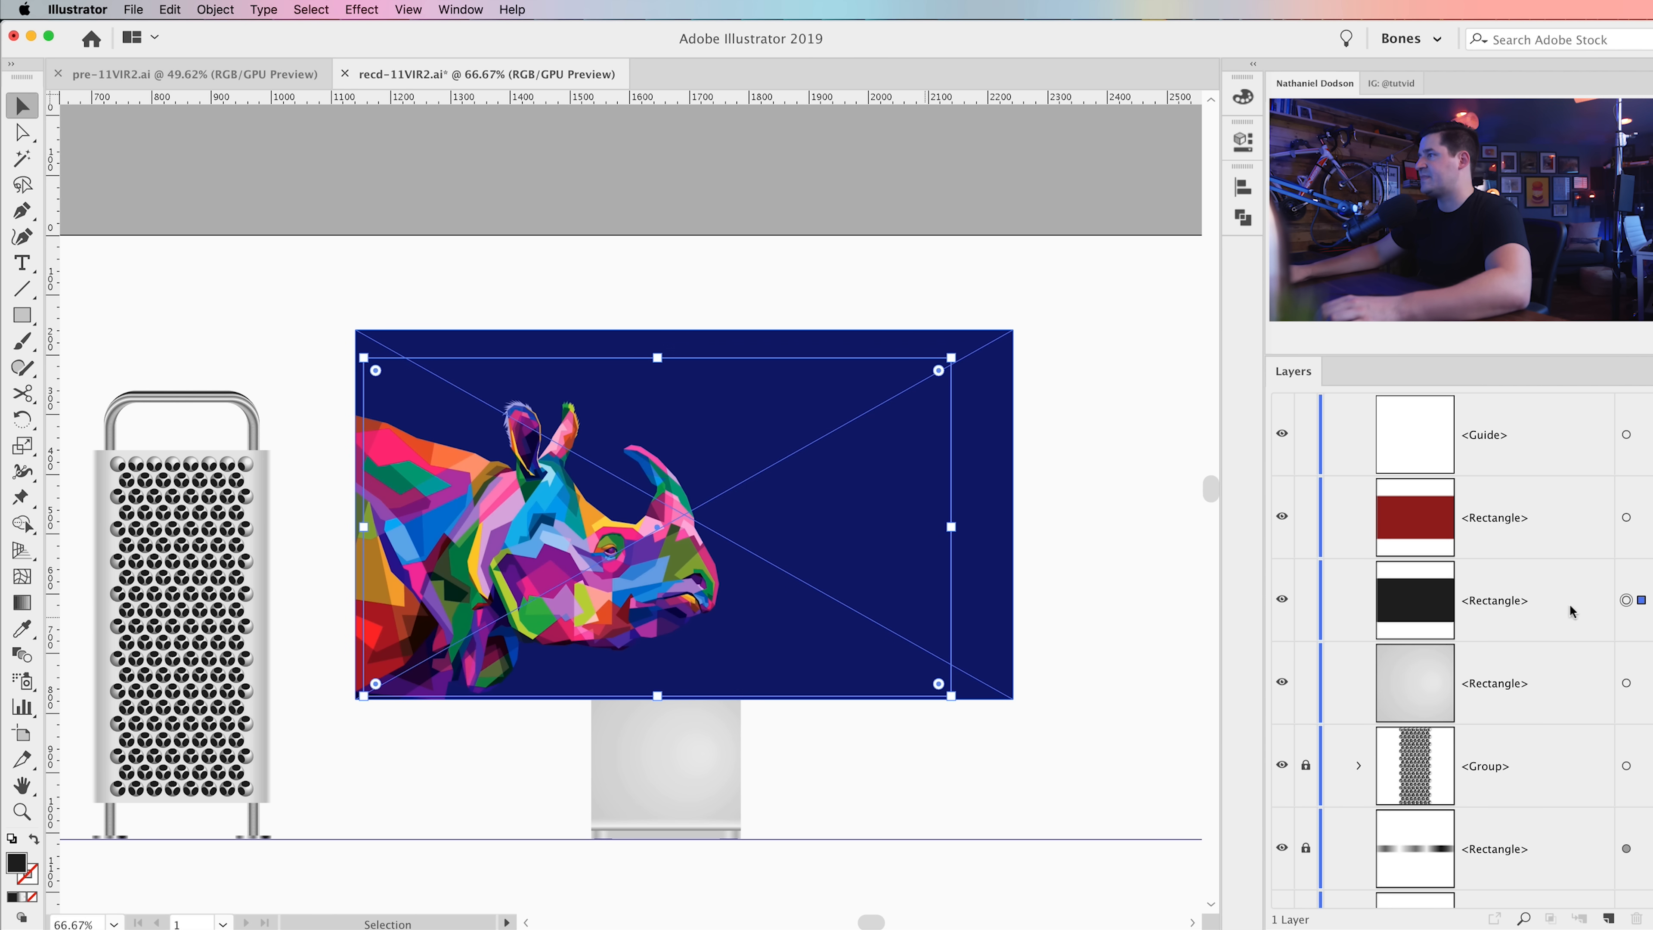
{"action": "left_click", "coordinate": [1626, 518]}
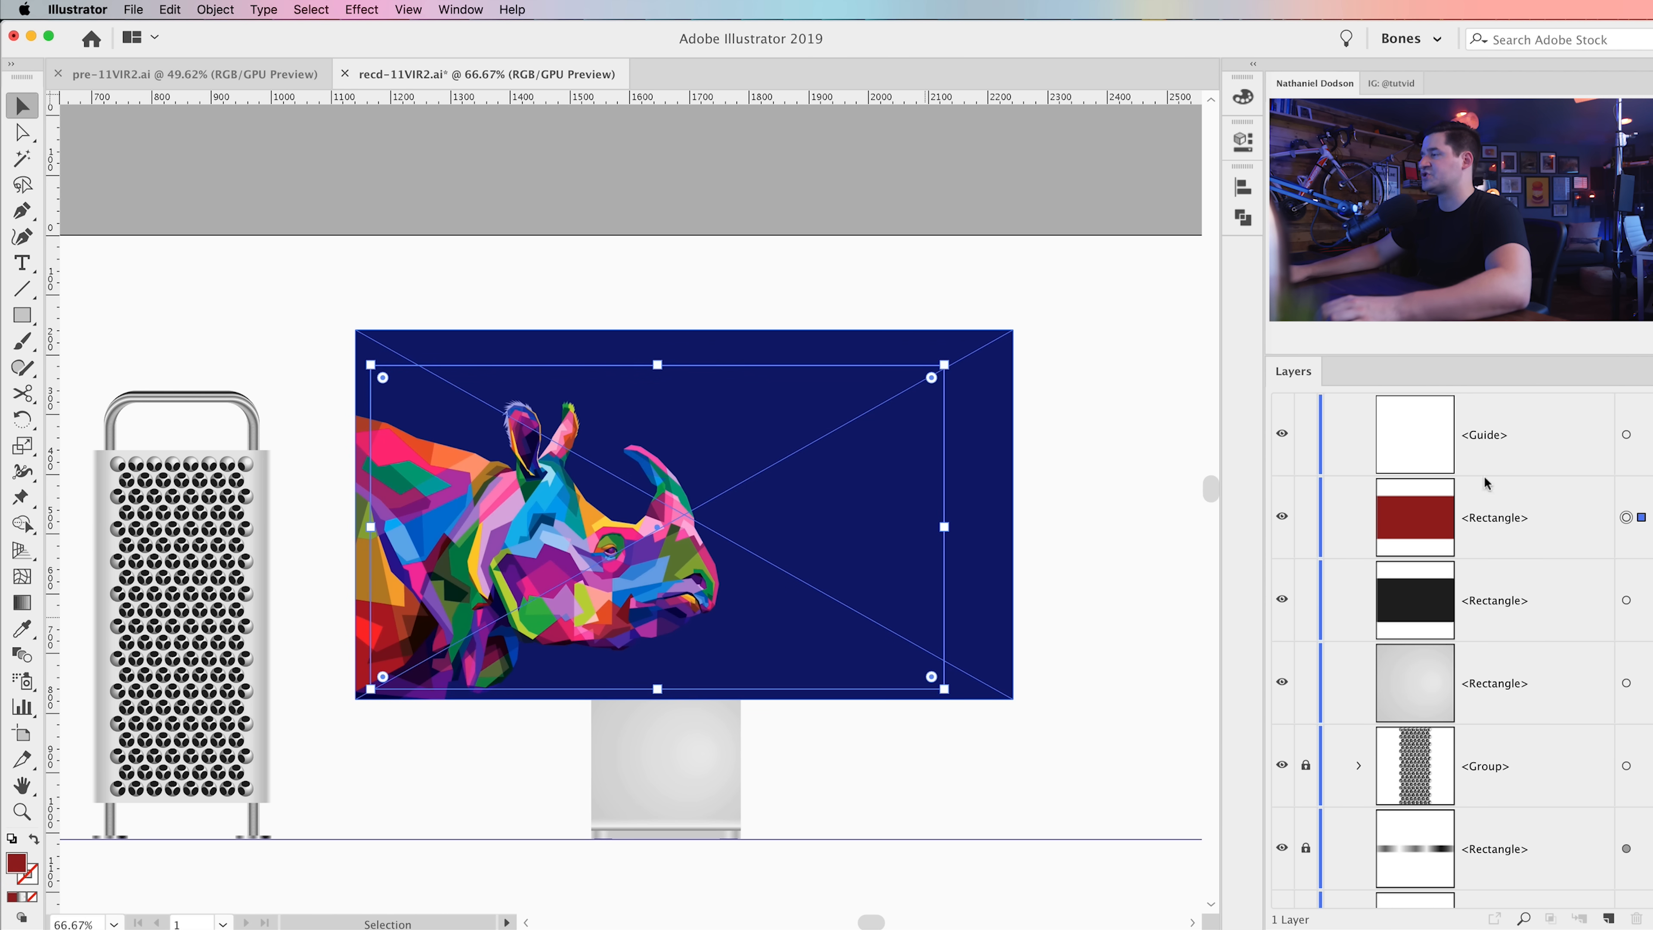
{"action": "key", "text": "super"}
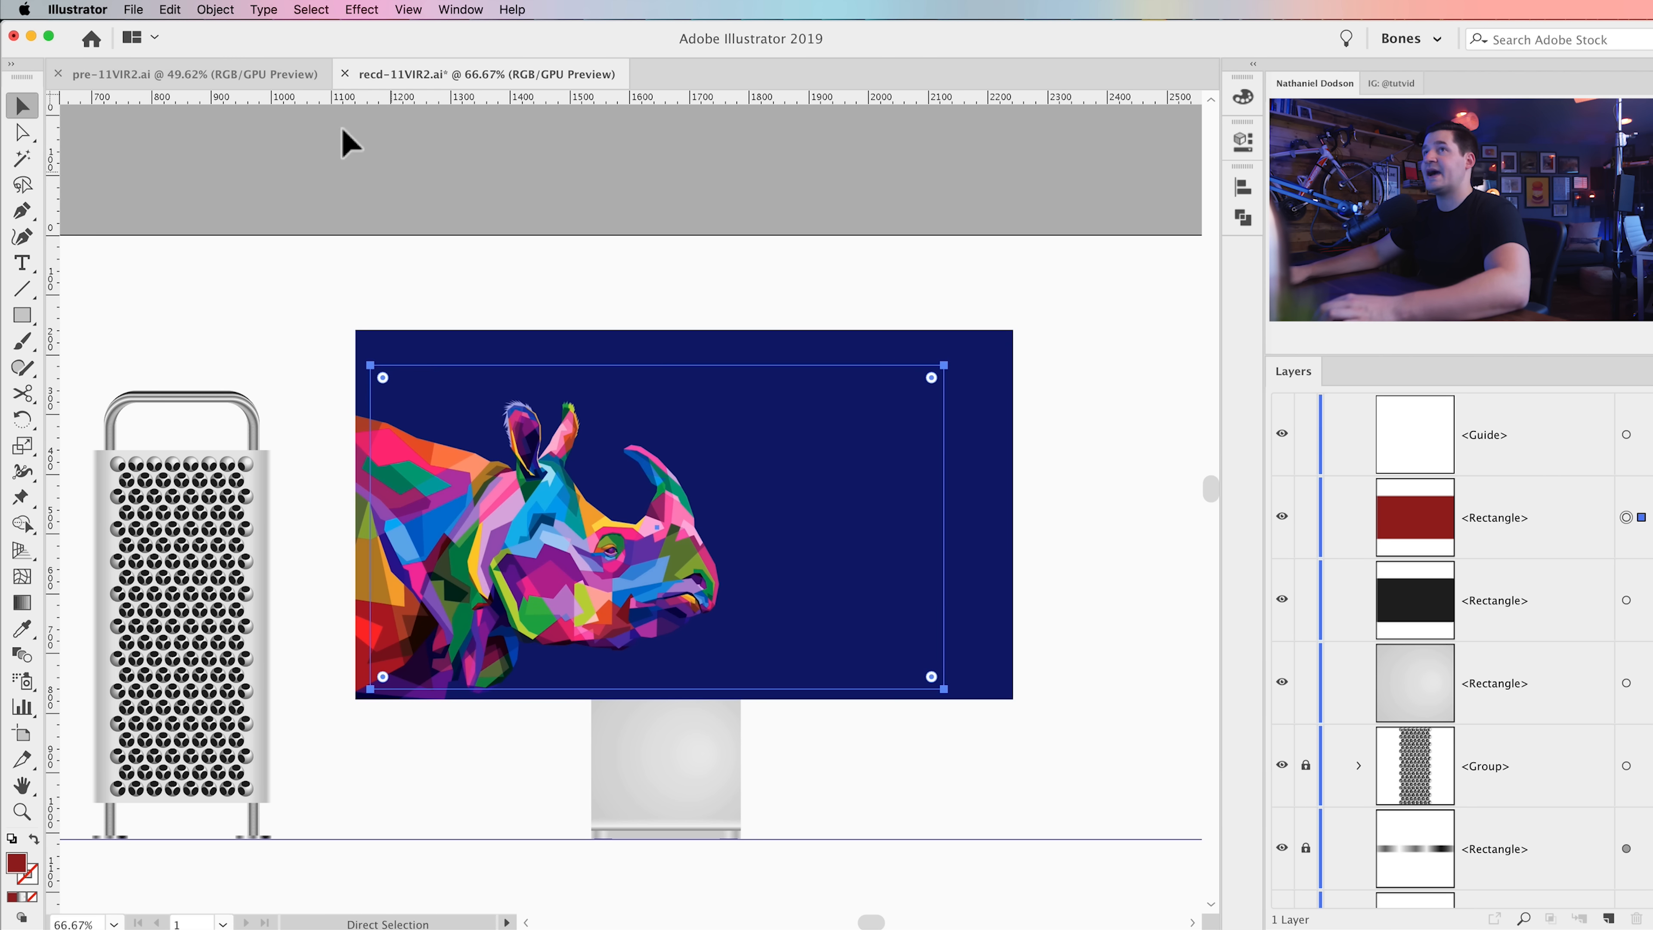
{"action": "left_click", "coordinate": [175, 9]}
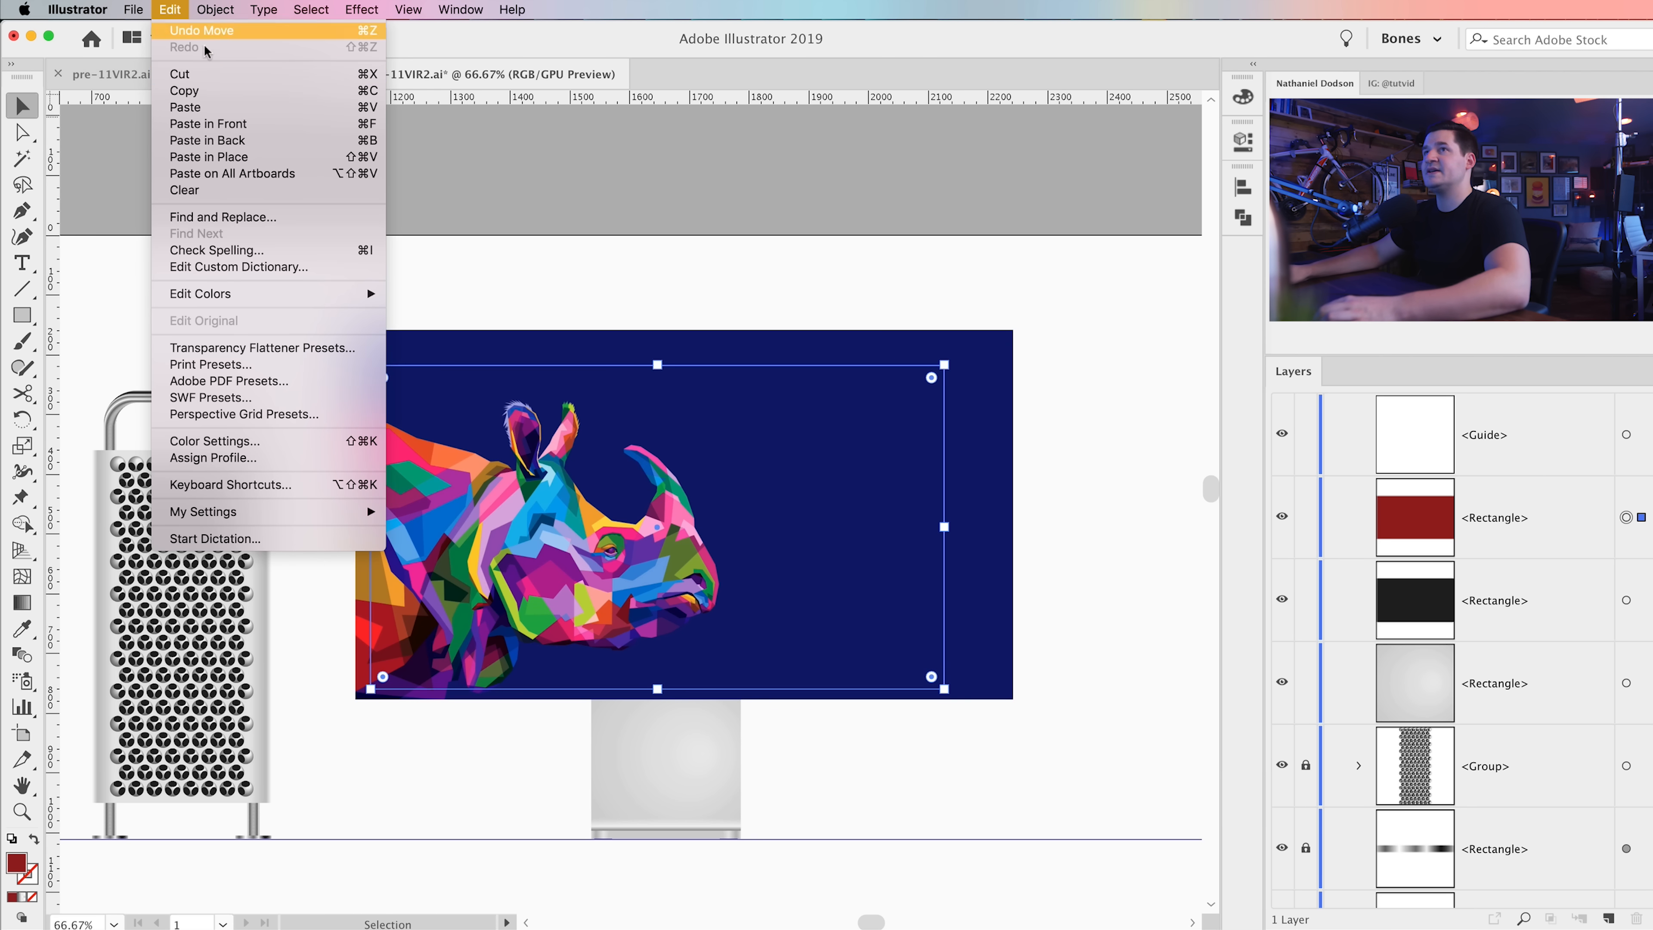
{"action": "left_click", "coordinate": [207, 91]}
Step: Create an opacity mask on the rhino image, with Clip on, and enter the mask for editing
{"action": "left_click", "coordinate": [1008, 418]}
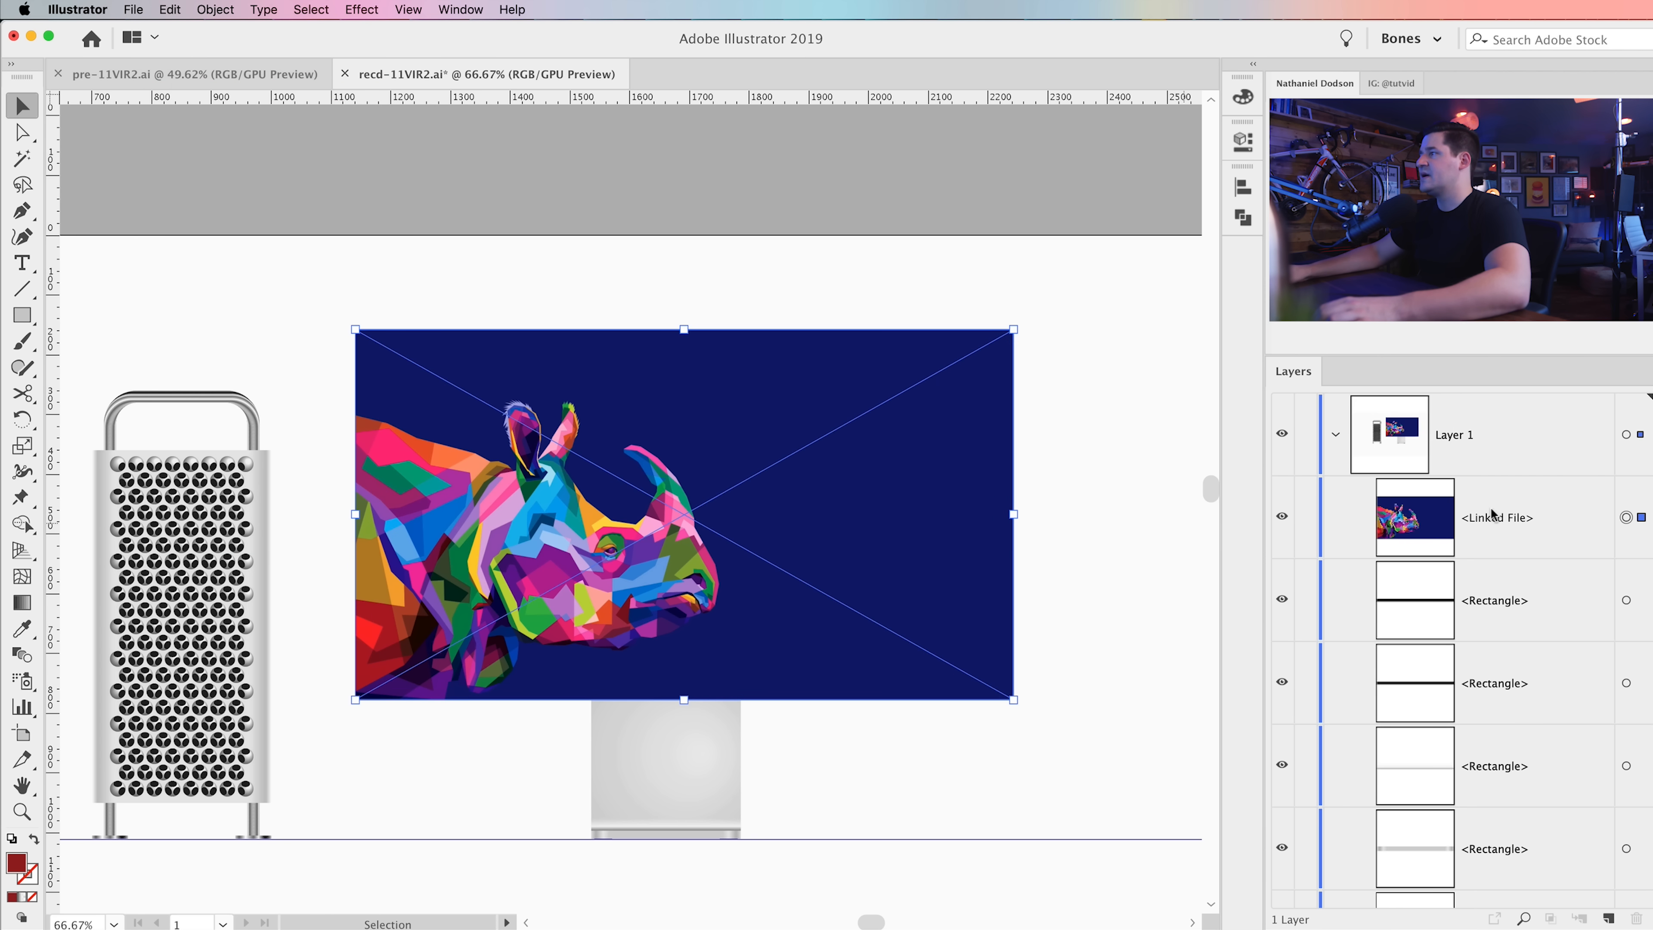
{"action": "left_click", "coordinate": [448, 9]}
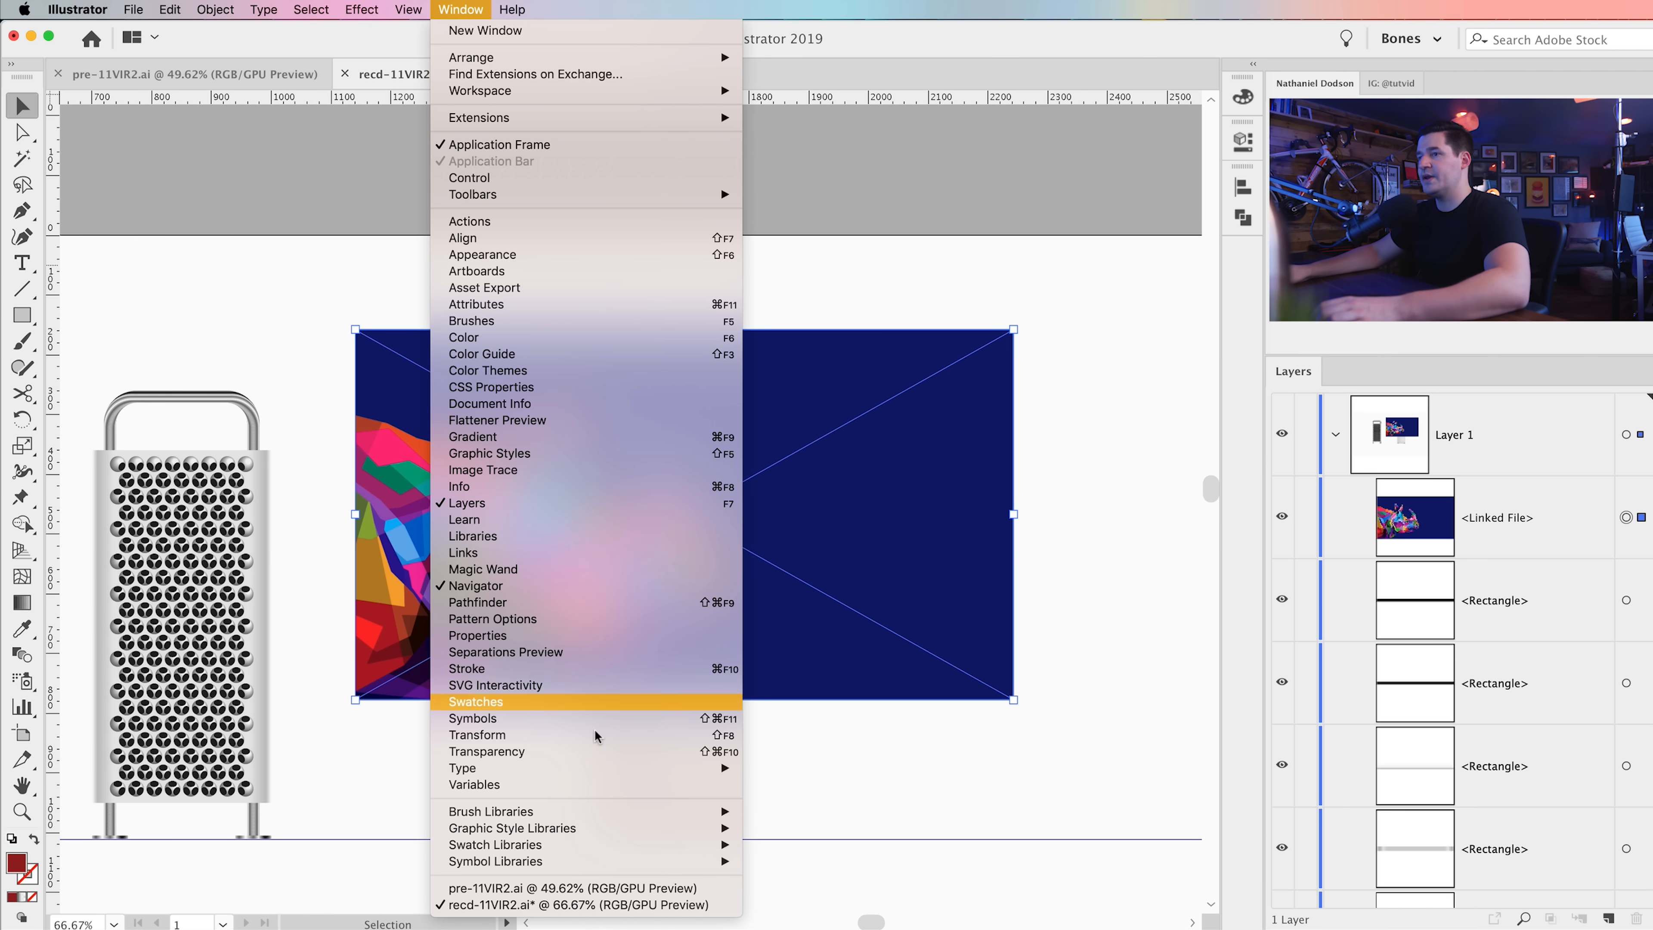
{"action": "left_click", "coordinate": [553, 749]}
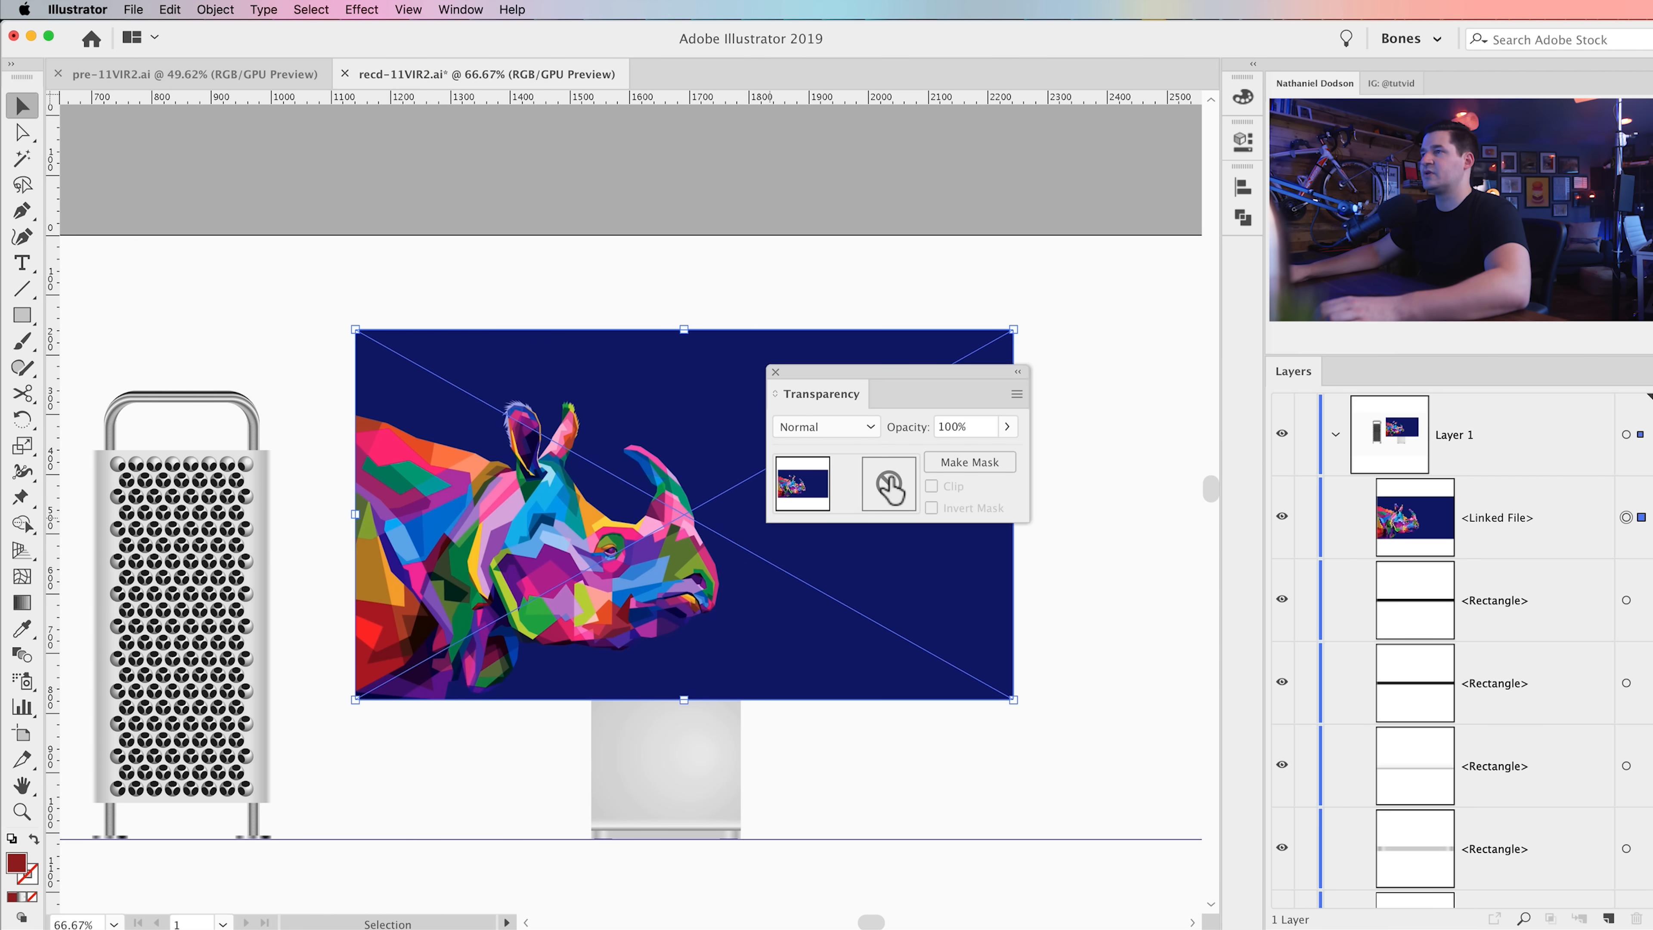
{"action": "left_click", "coordinate": [889, 485]}
{"action": "left_click_drag", "start_coordinate": [893, 374], "coordinate": [1273, 393]}
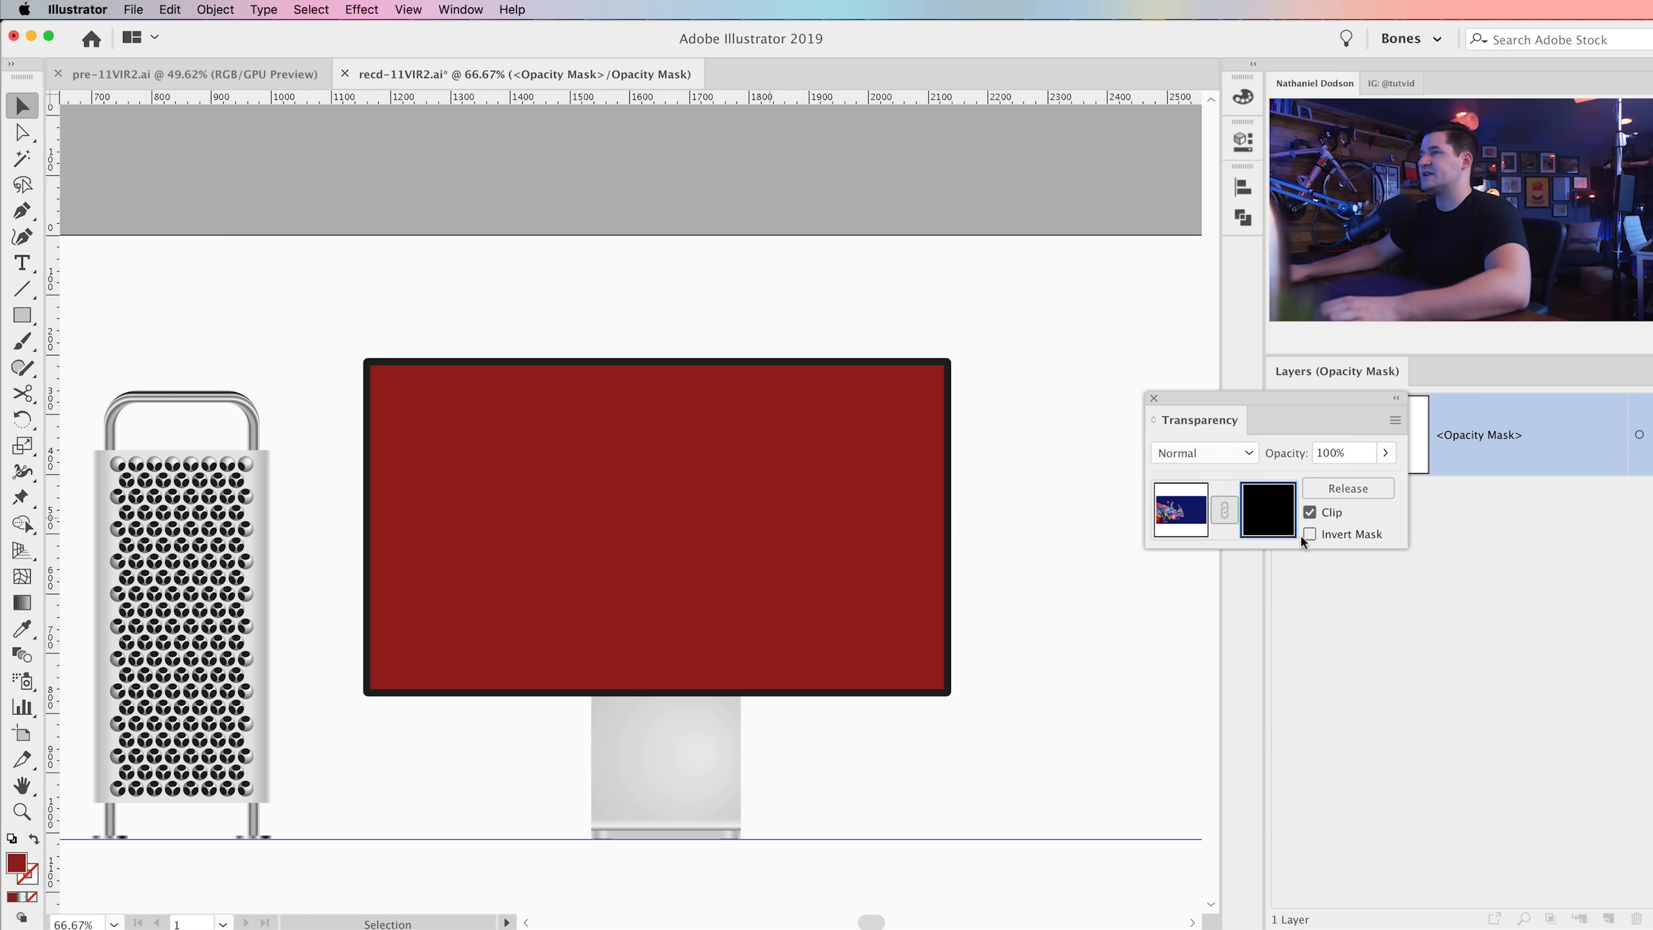
Step: Paste the copied rectangle at its original position inside the mask, fill it with white (ffffff), and return to the unmasked artwork level
{"action": "left_click", "coordinate": [169, 9]}
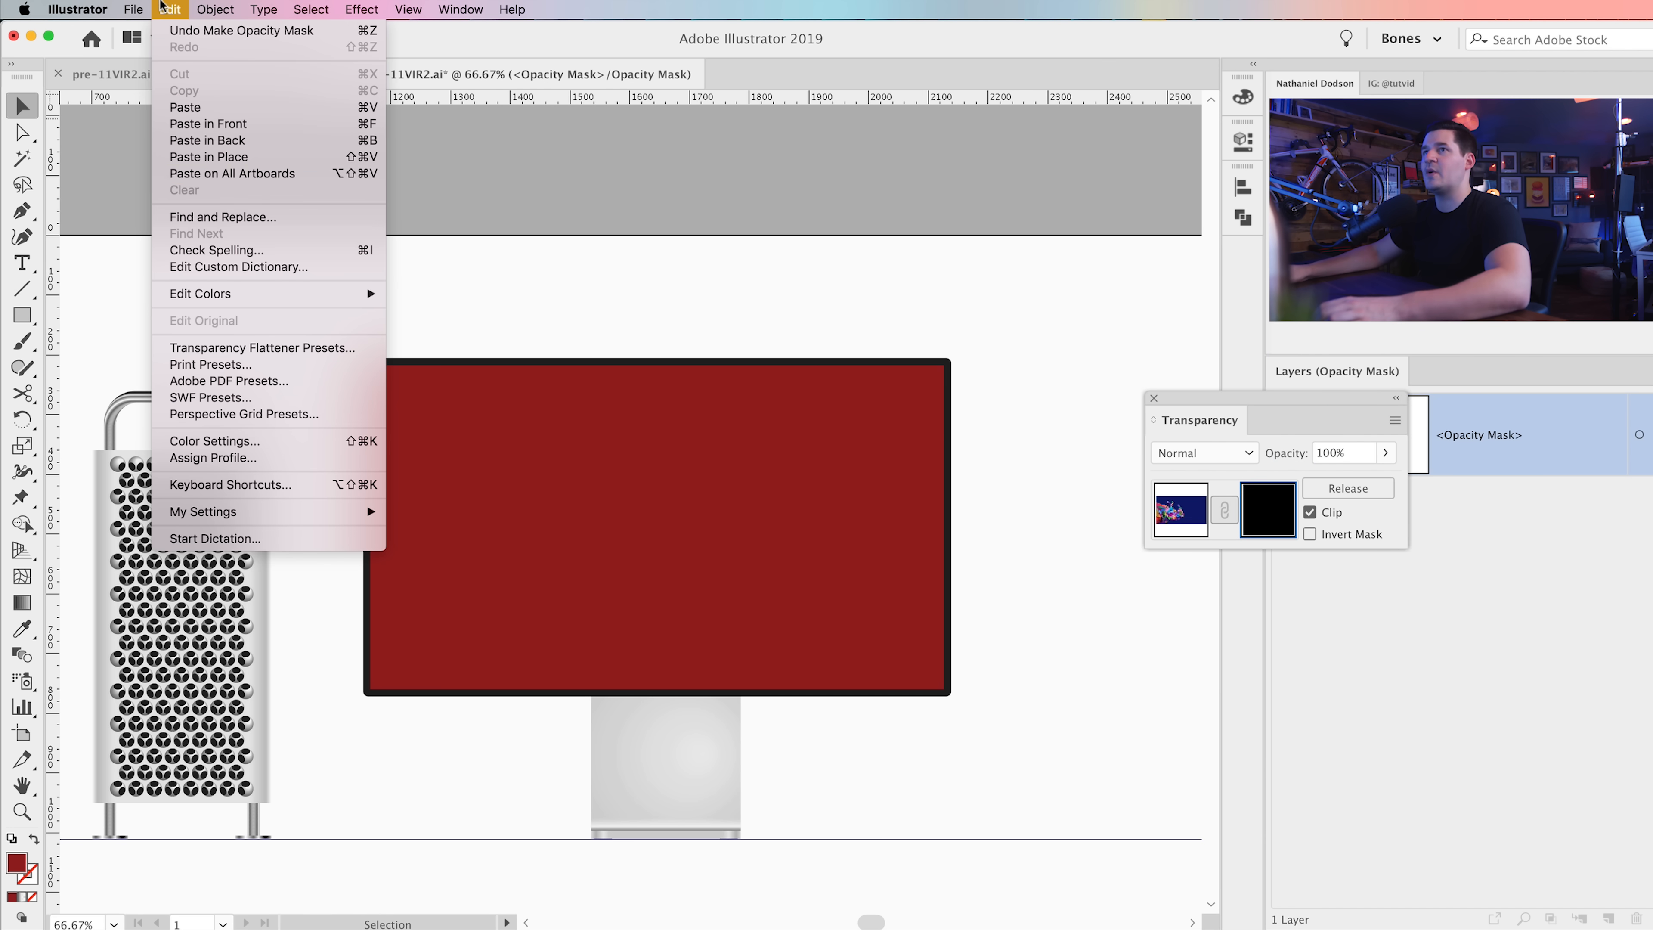
{"action": "left_click", "coordinate": [228, 138]}
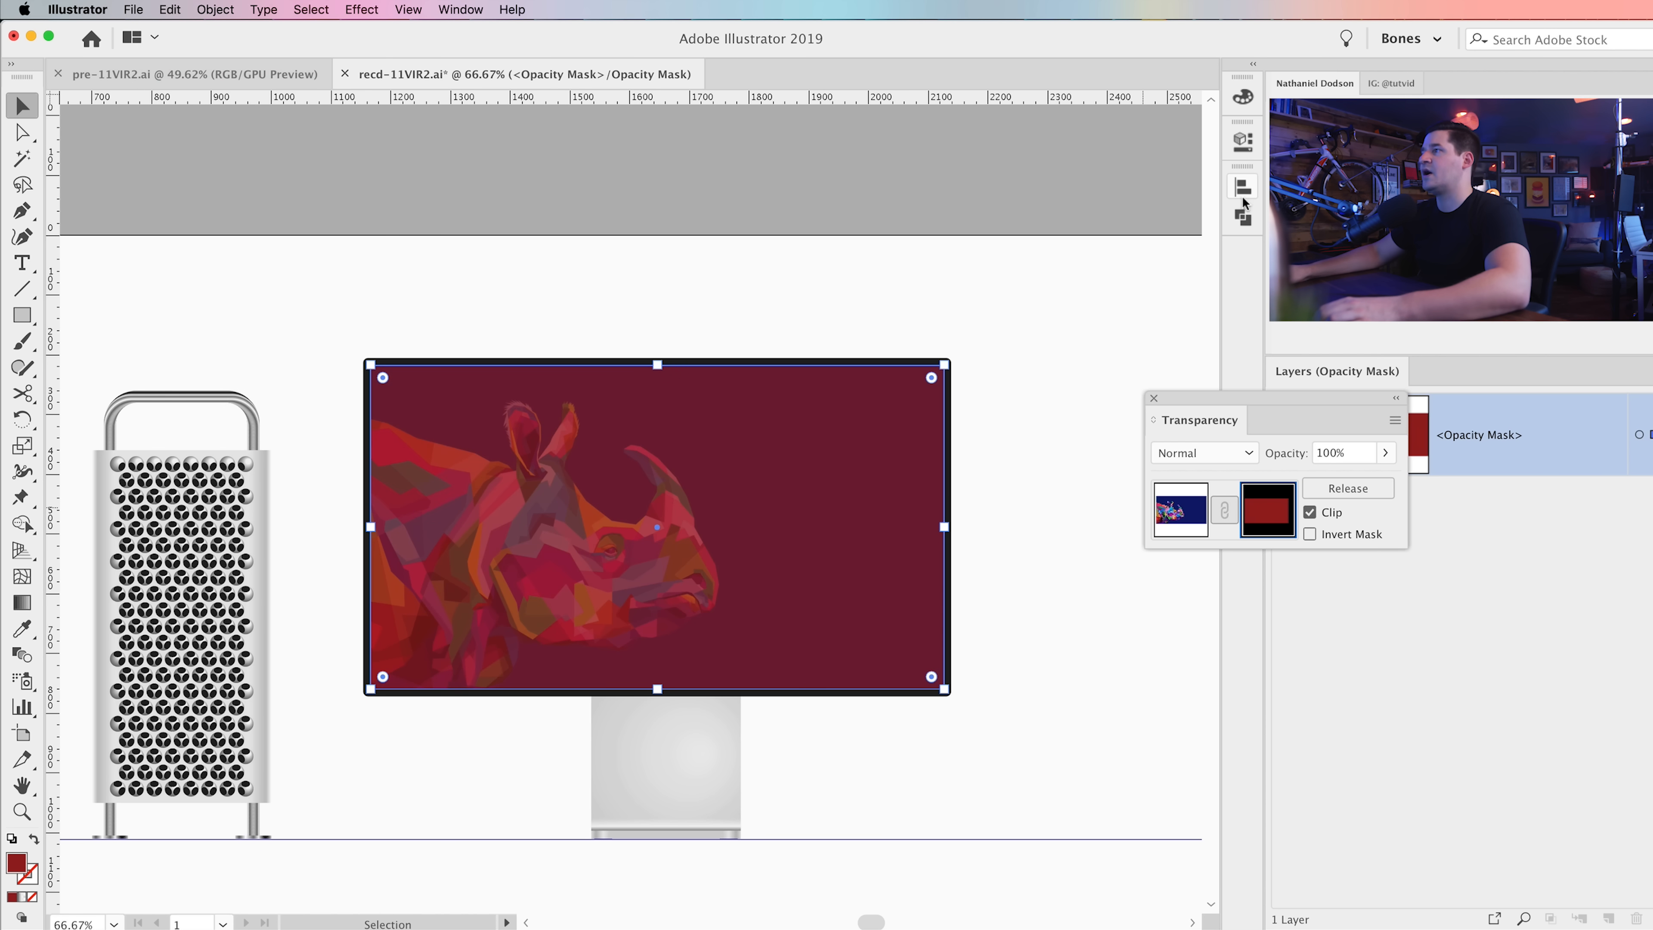
{"action": "left_click", "coordinate": [1244, 101]}
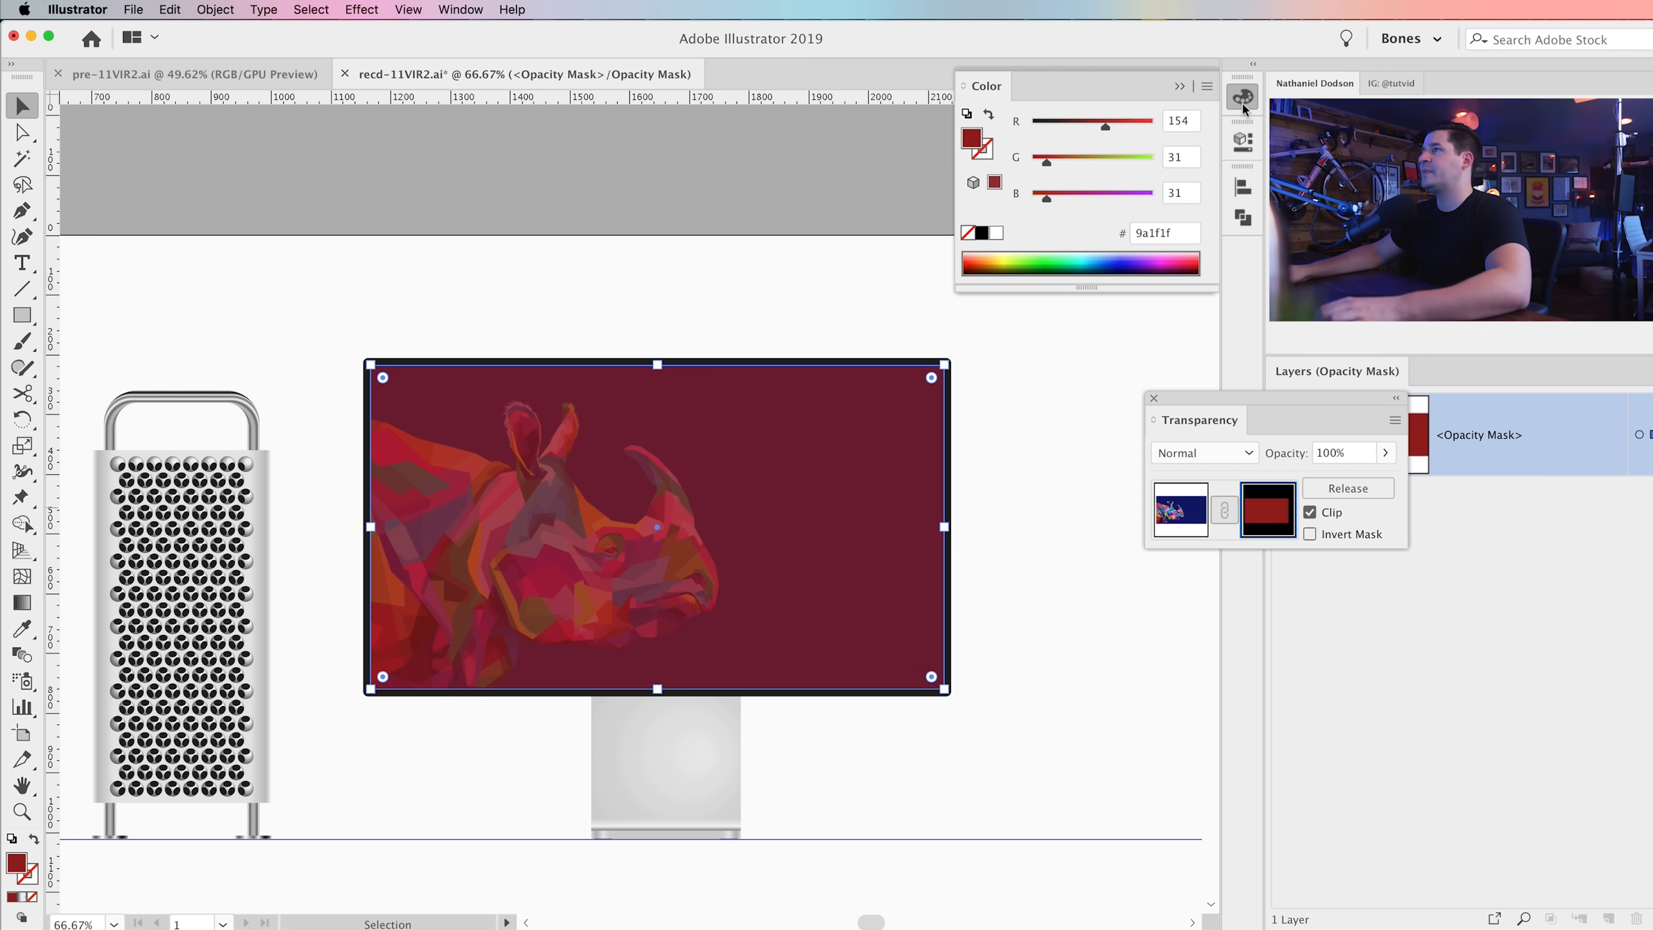
{"action": "left_click", "coordinate": [996, 234]}
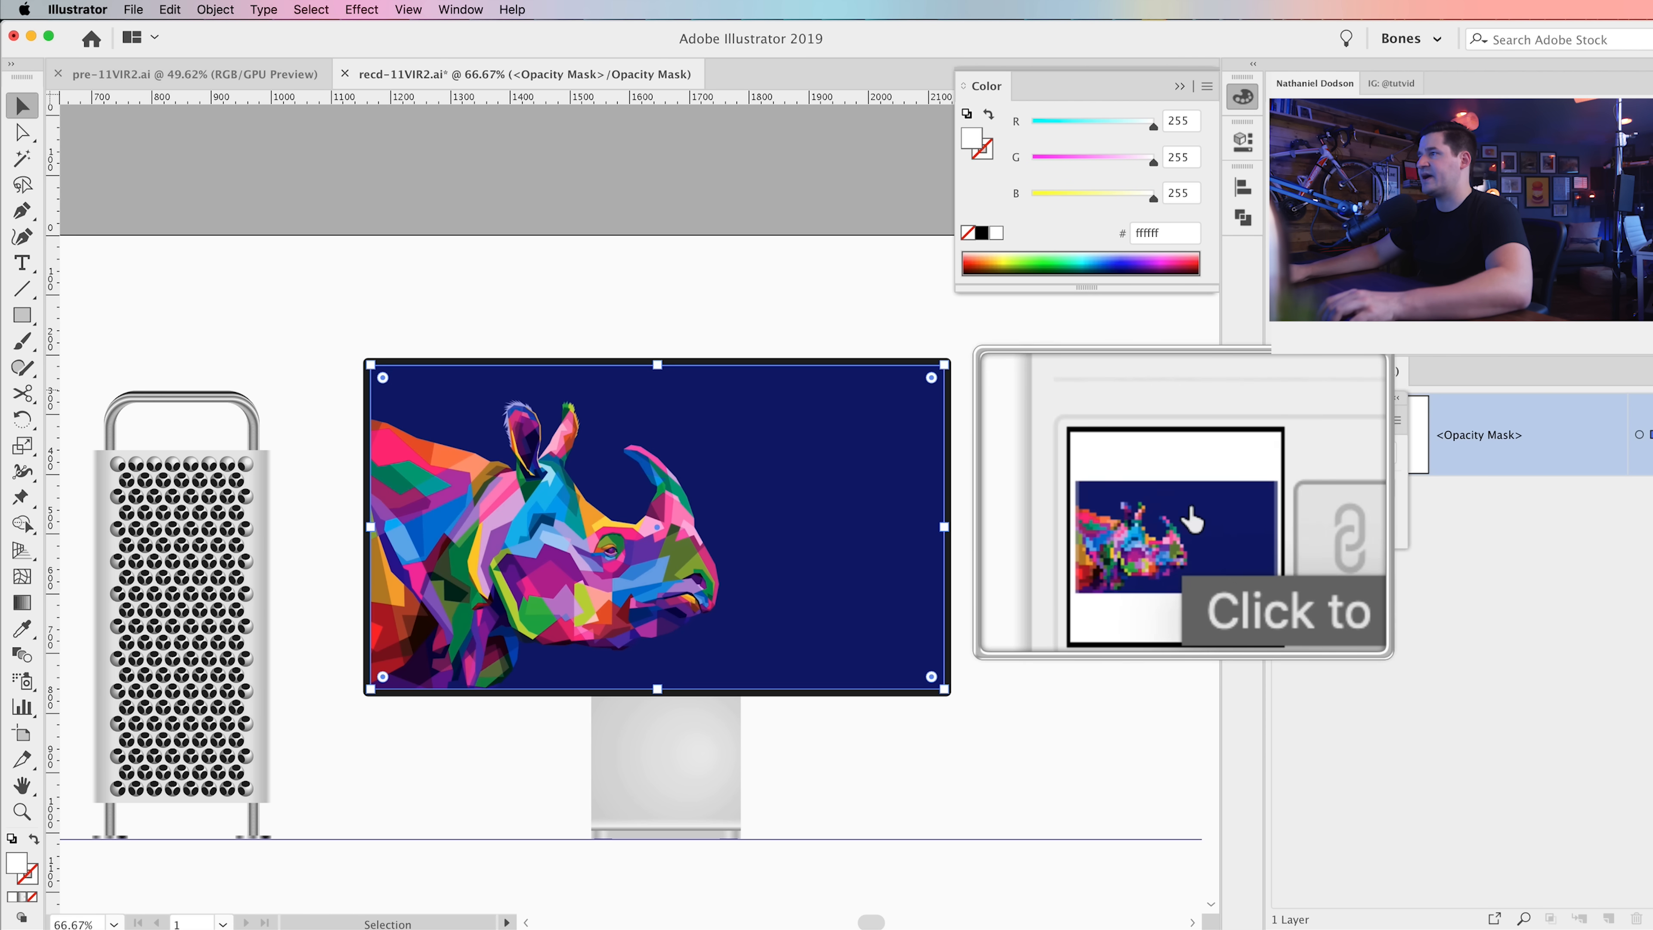
{"action": "left_click", "coordinate": [1177, 515]}
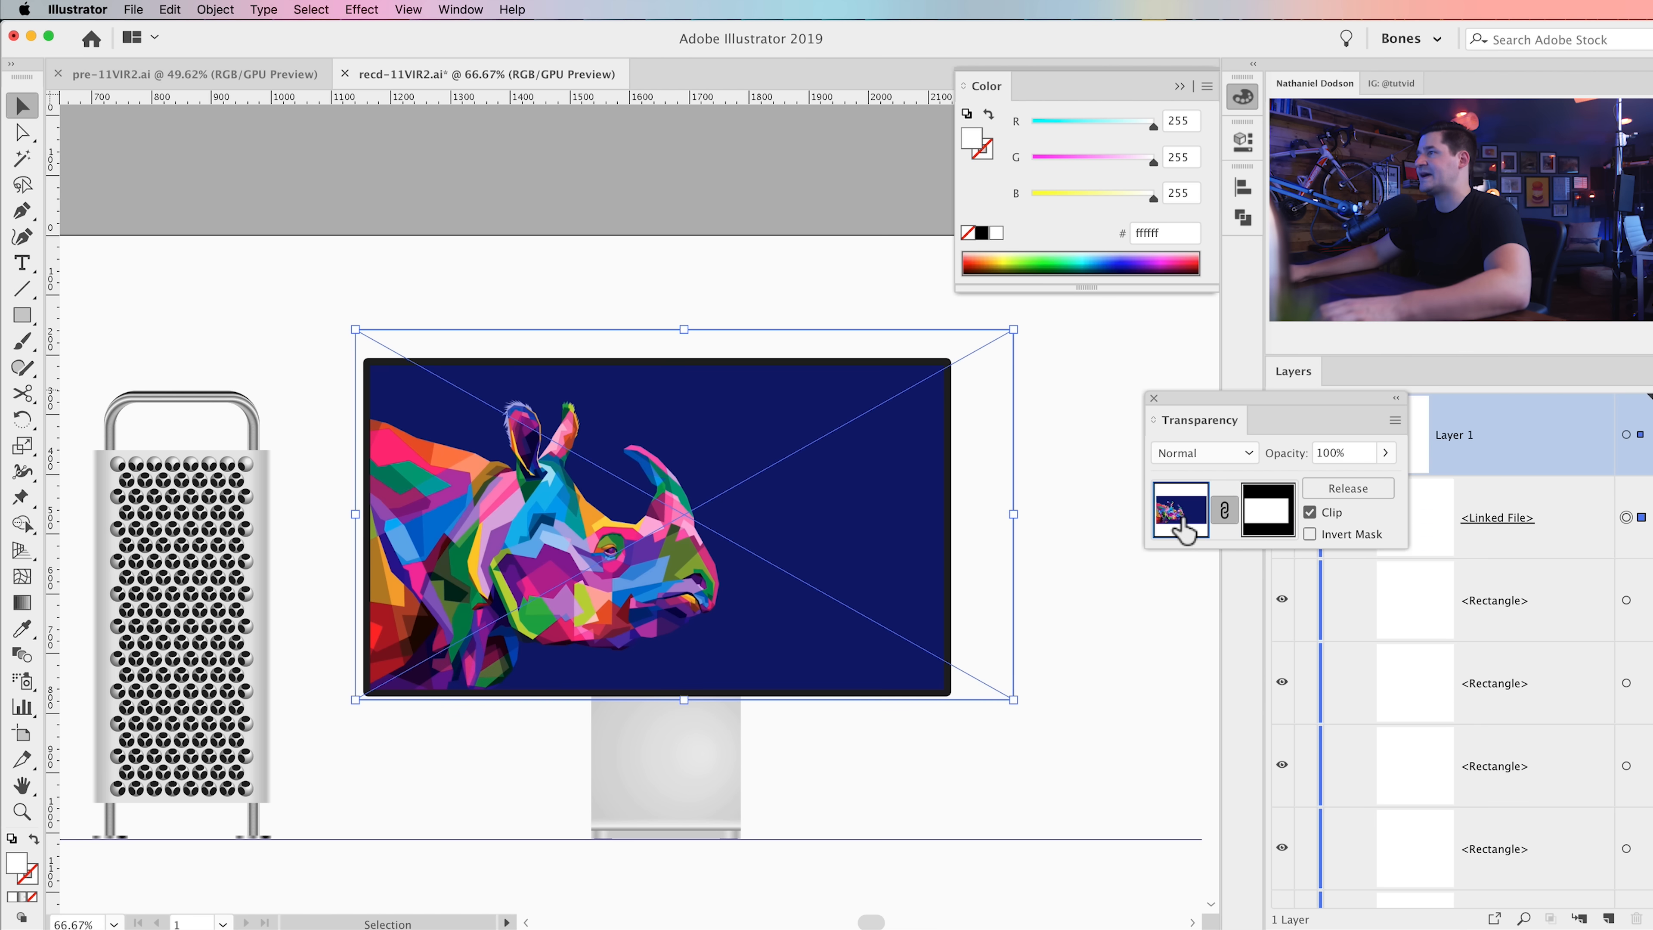
{"action": "left_click", "coordinate": [1154, 398]}
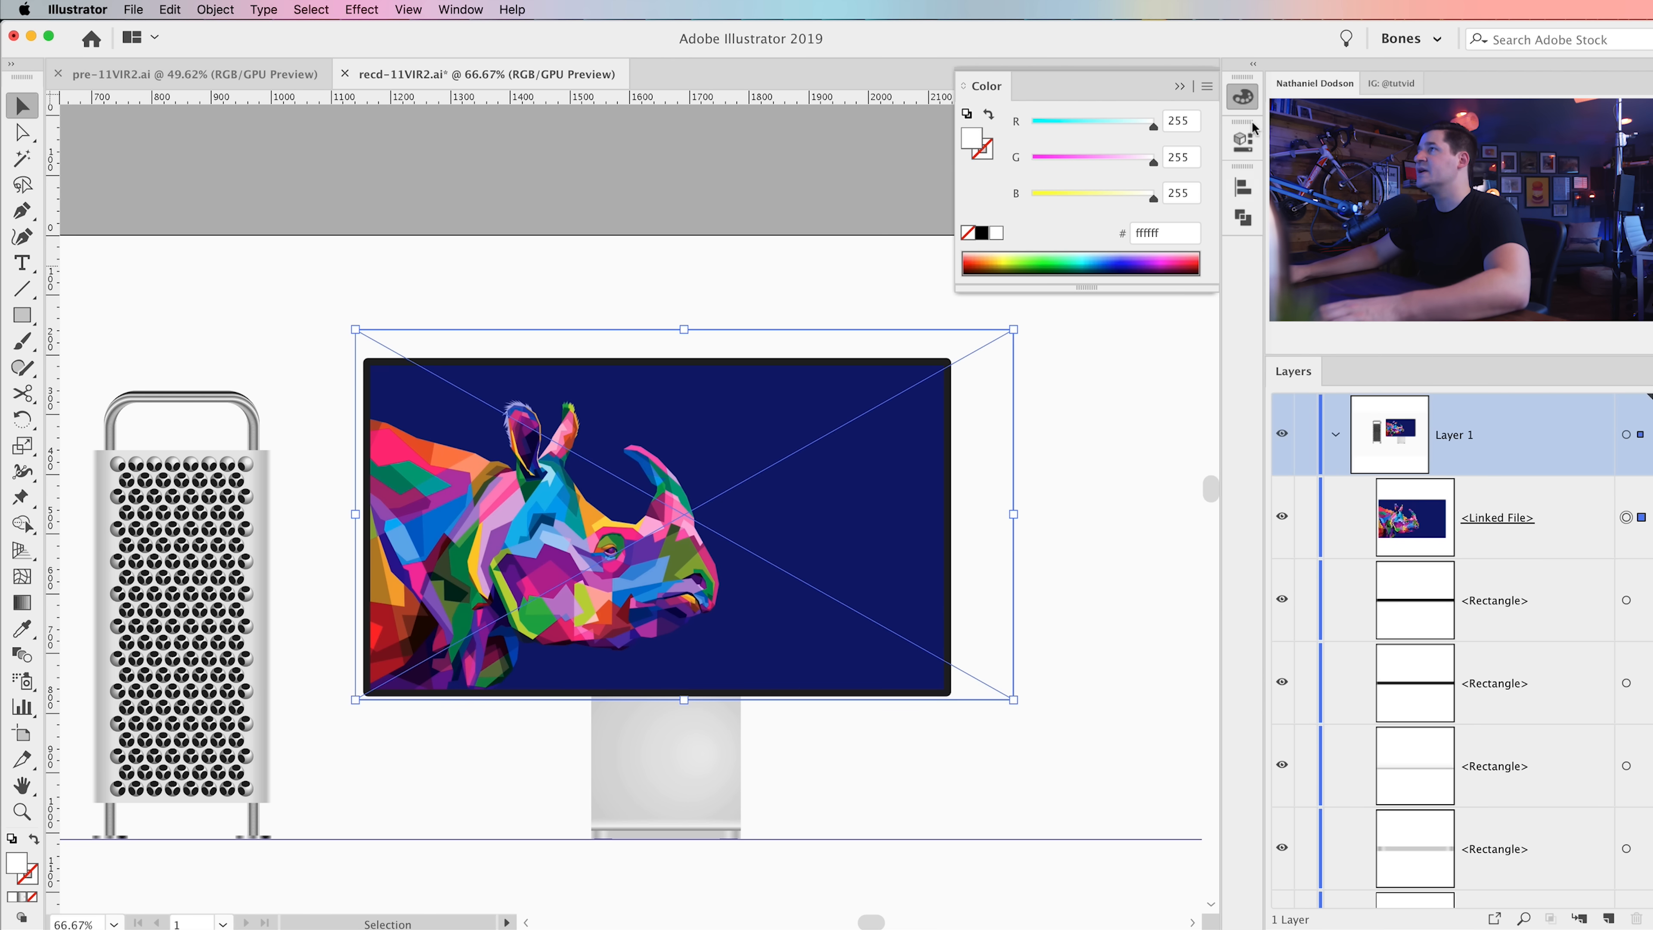
{"action": "left_click", "coordinate": [1245, 98]}
{"action": "left_click", "coordinate": [1097, 462]}
Step: Clear all guides from the document
{"action": "left_click_drag", "start_coordinate": [741, 572], "coordinate": [919, 507]}
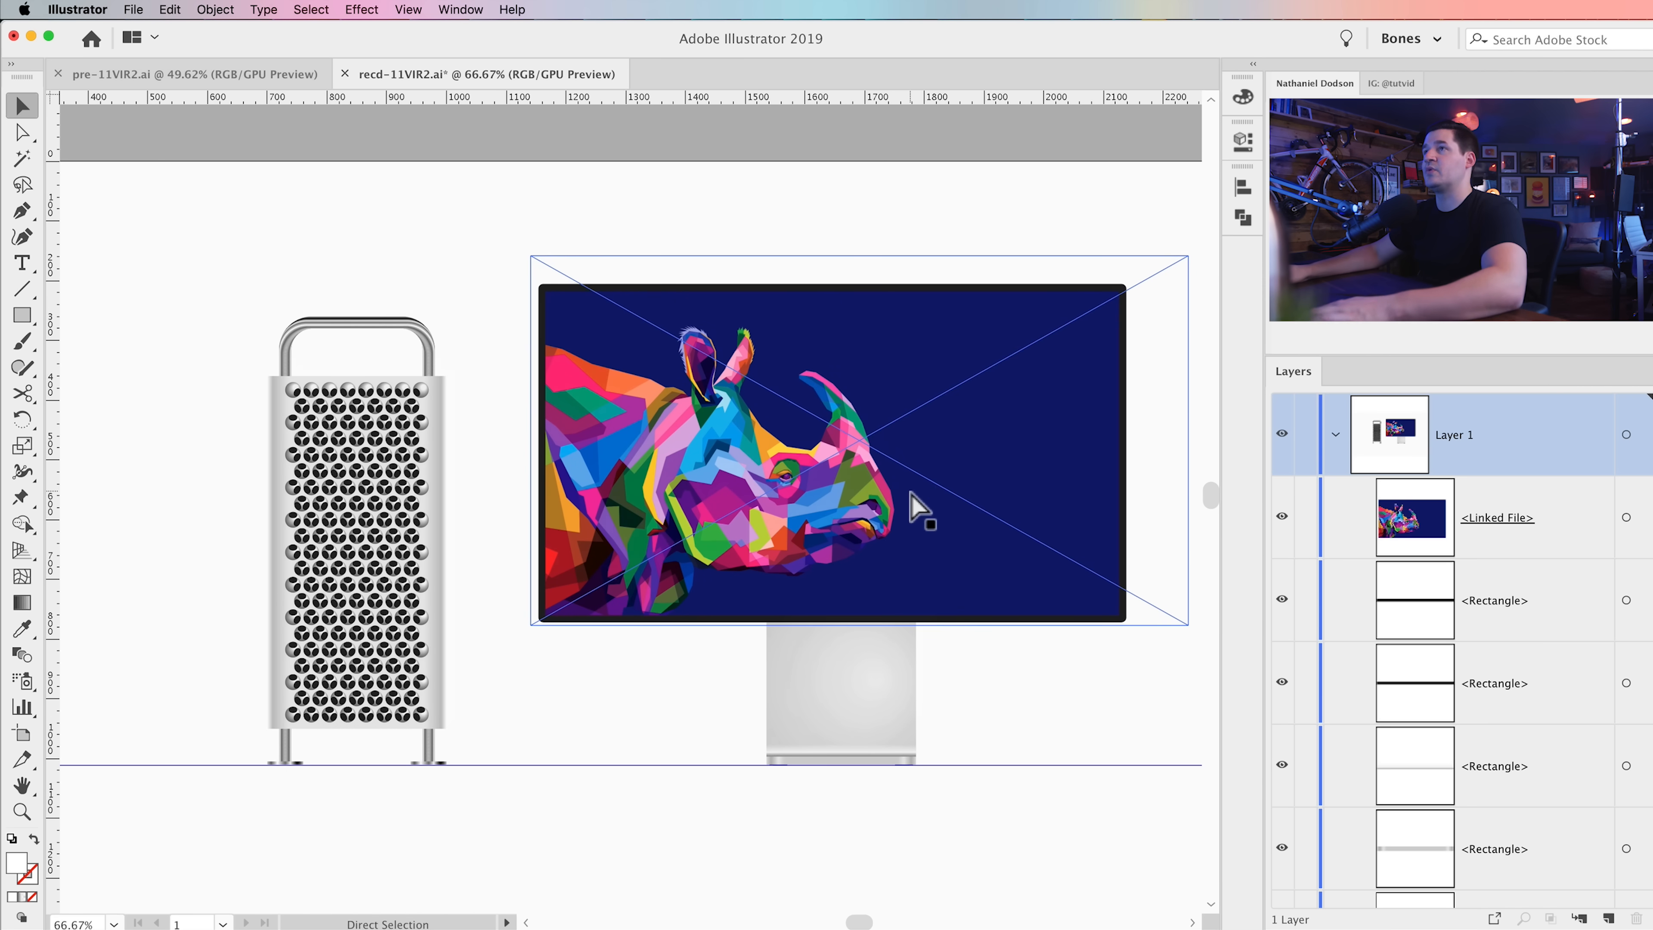
{"action": "left_click", "coordinate": [410, 9]}
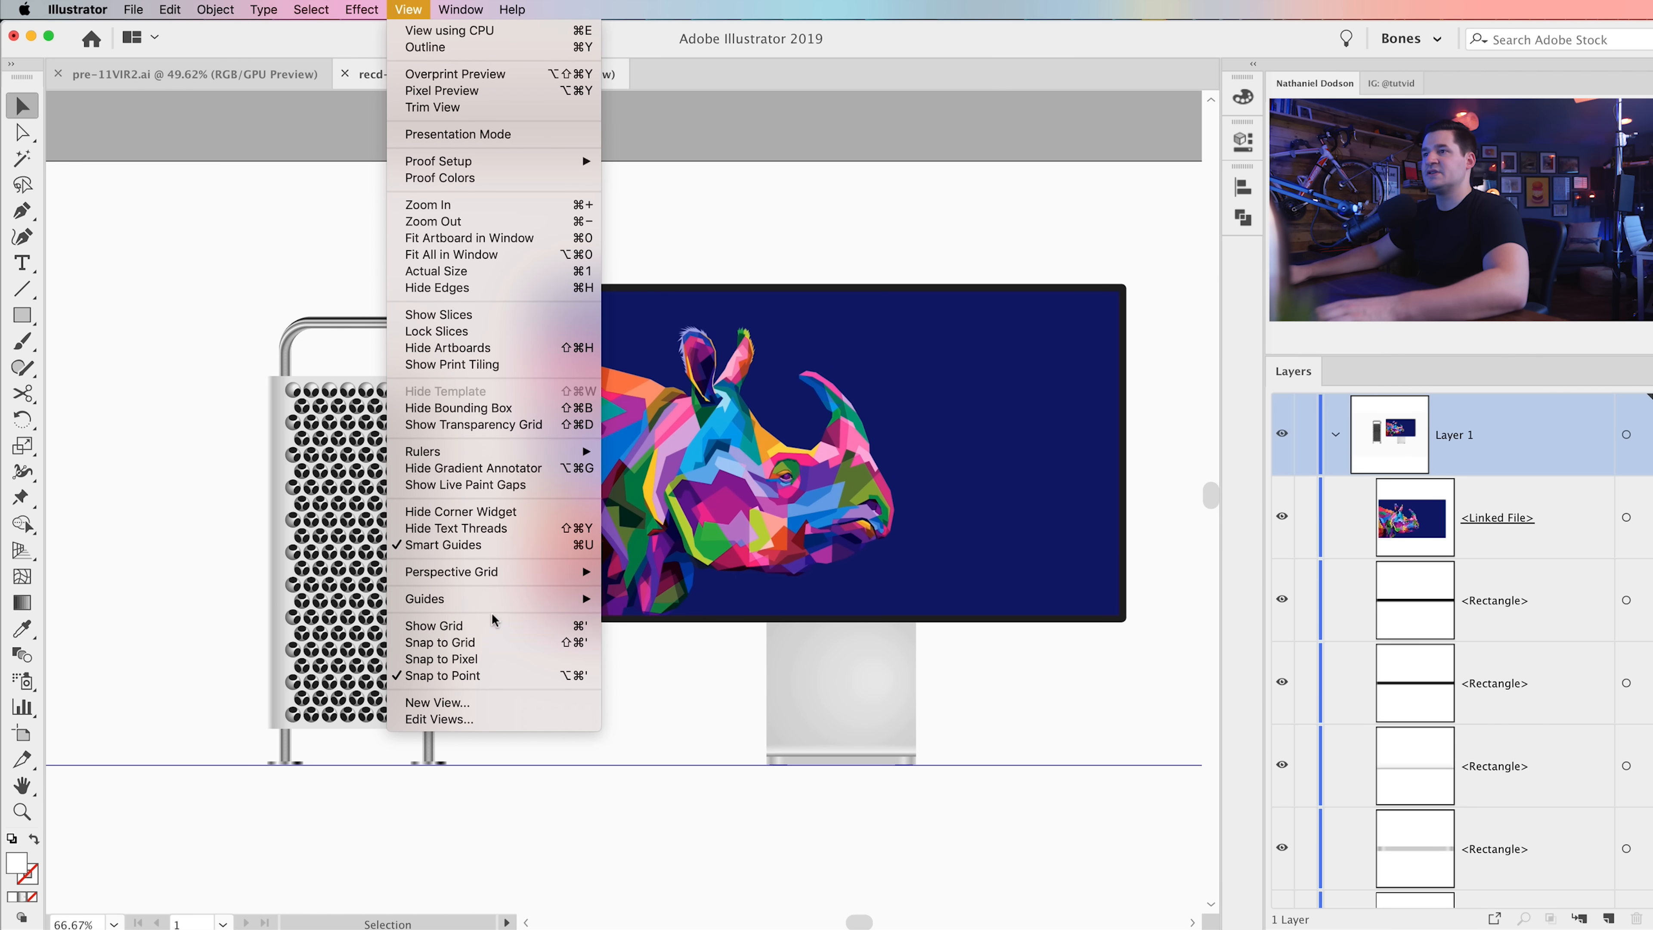
{"action": "mouse_move", "coordinate": [502, 605]}
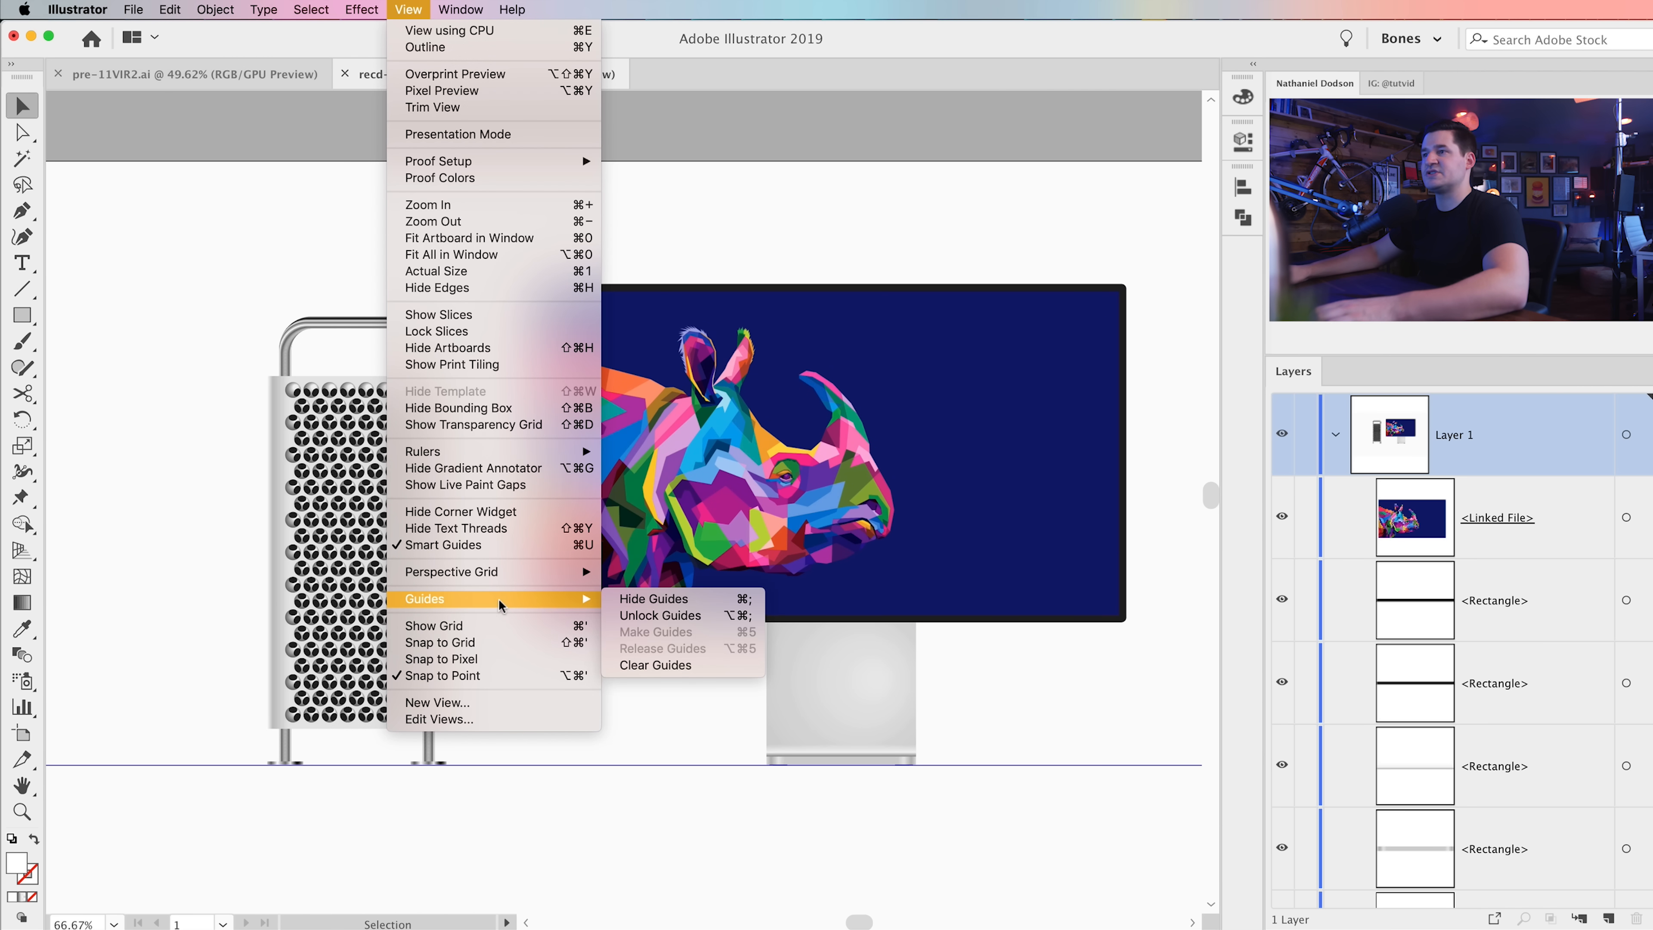
{"action": "left_click", "coordinate": [657, 665]}
Step: Examine the whole illustration, checking the tower and the rhino image masked to the display's screen
{"action": "key", "text": "super+0"}
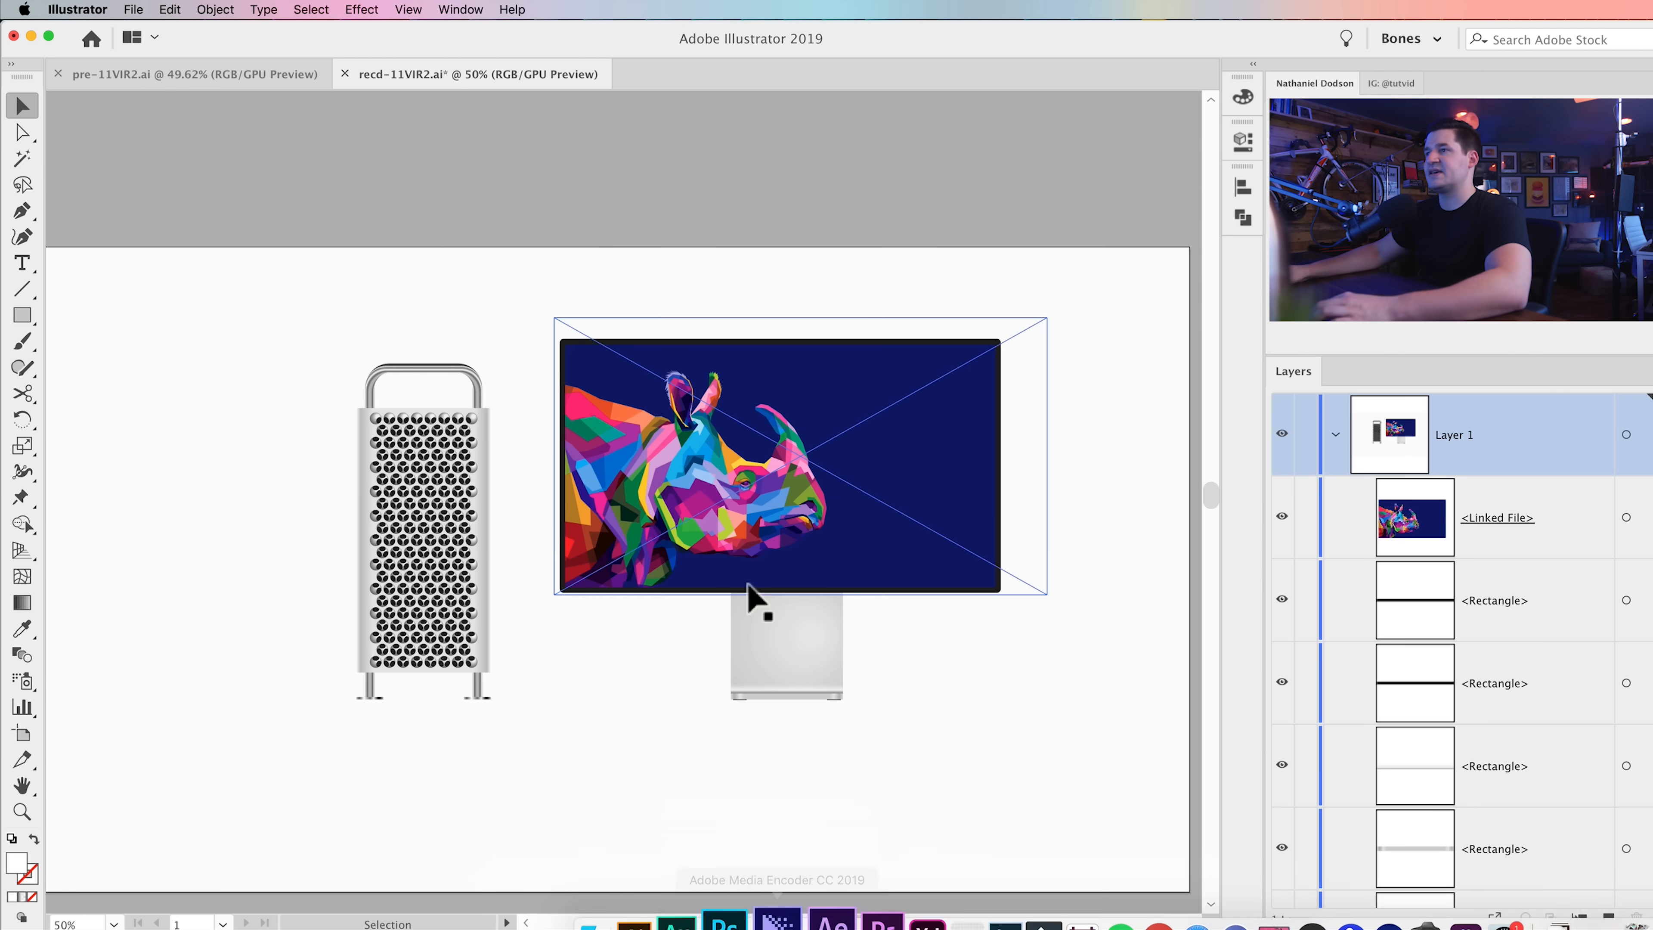
{"action": "key", "text": "super+minus"}
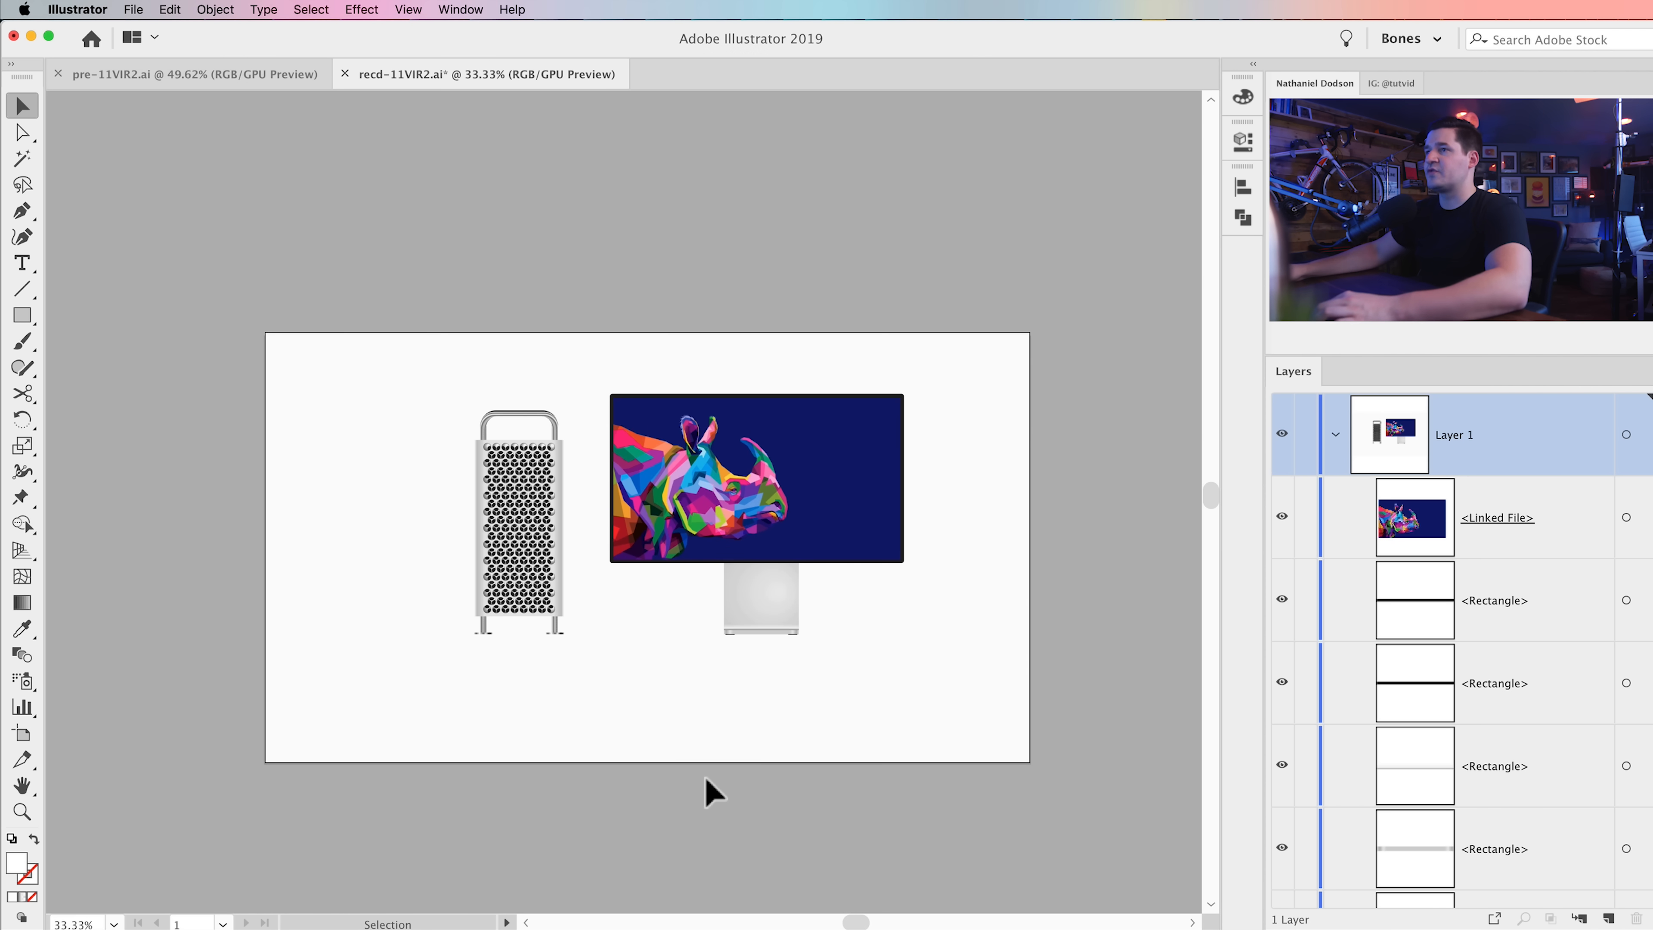
{"action": "key", "text": "z"}
{"action": "left_click_drag", "start_coordinate": [819, 599], "coordinate": [845, 613]}
{"action": "left_click", "coordinate": [734, 564]}
{"action": "left_click_drag", "start_coordinate": [755, 534], "coordinate": [786, 572]}
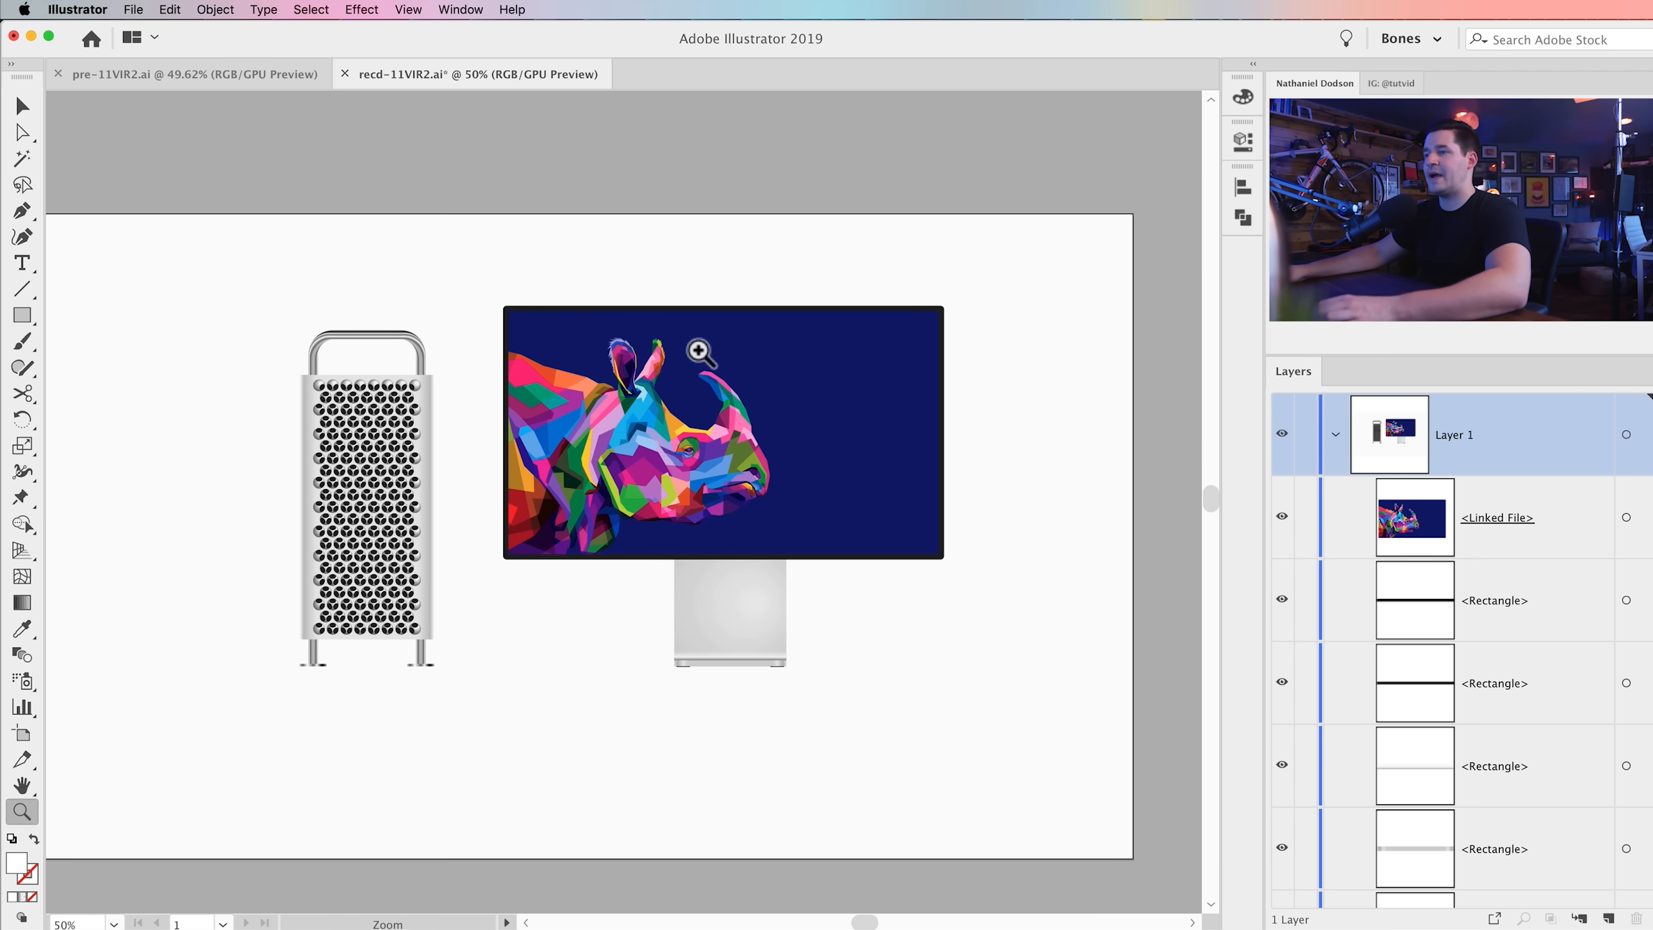
{"action": "key", "text": "v"}
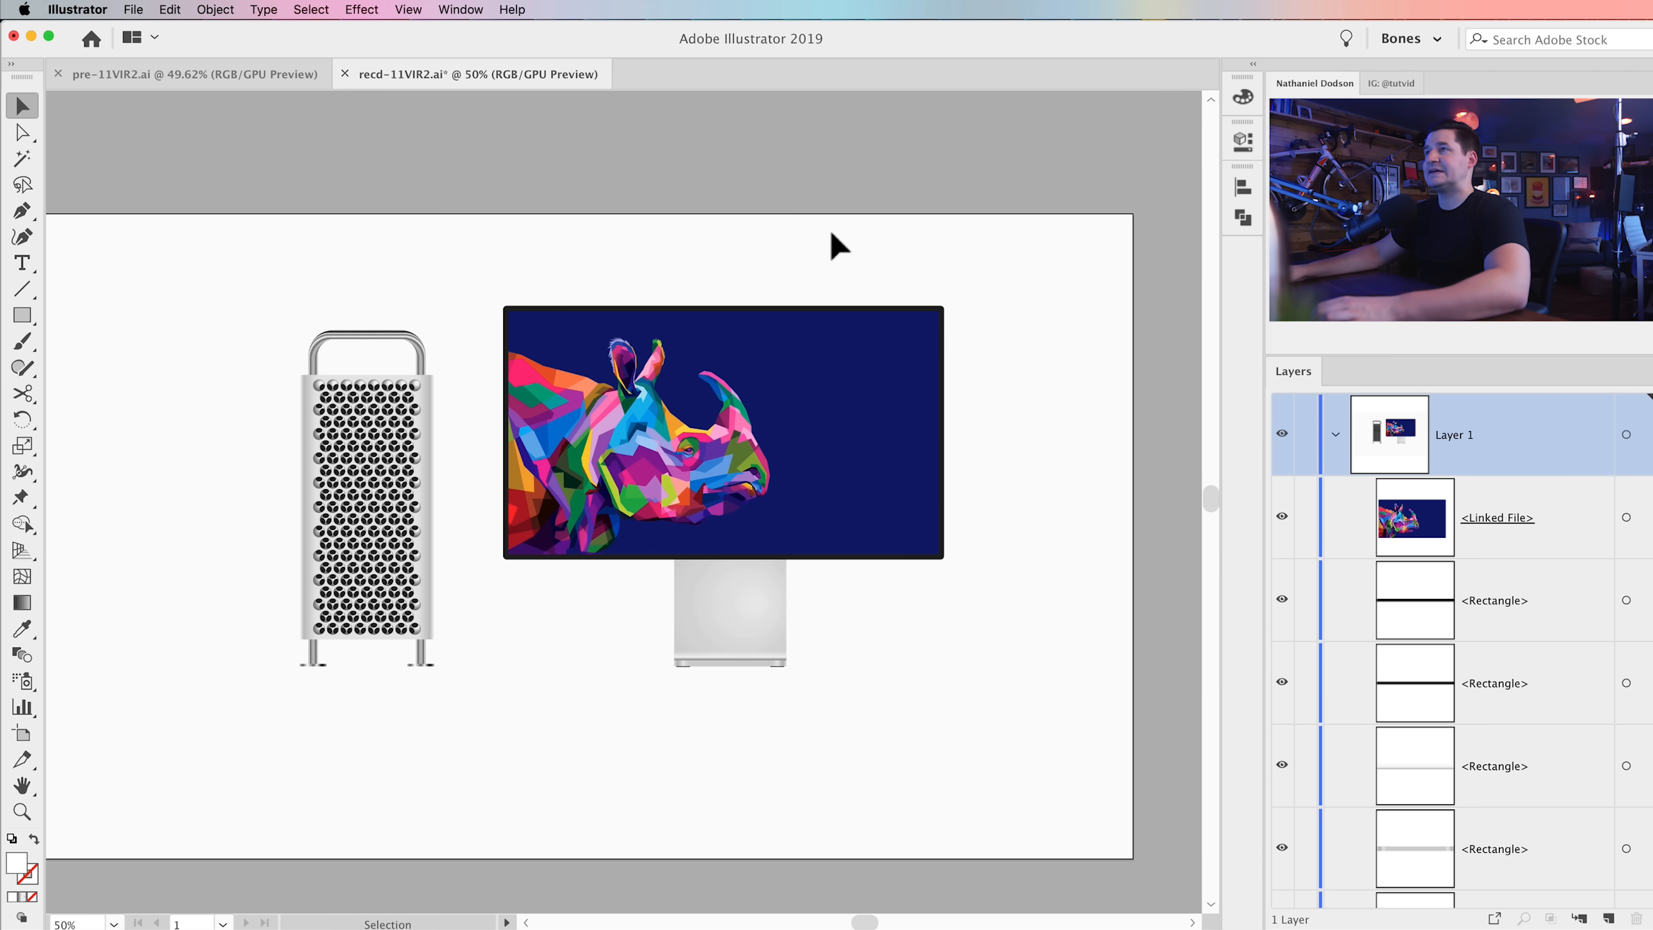